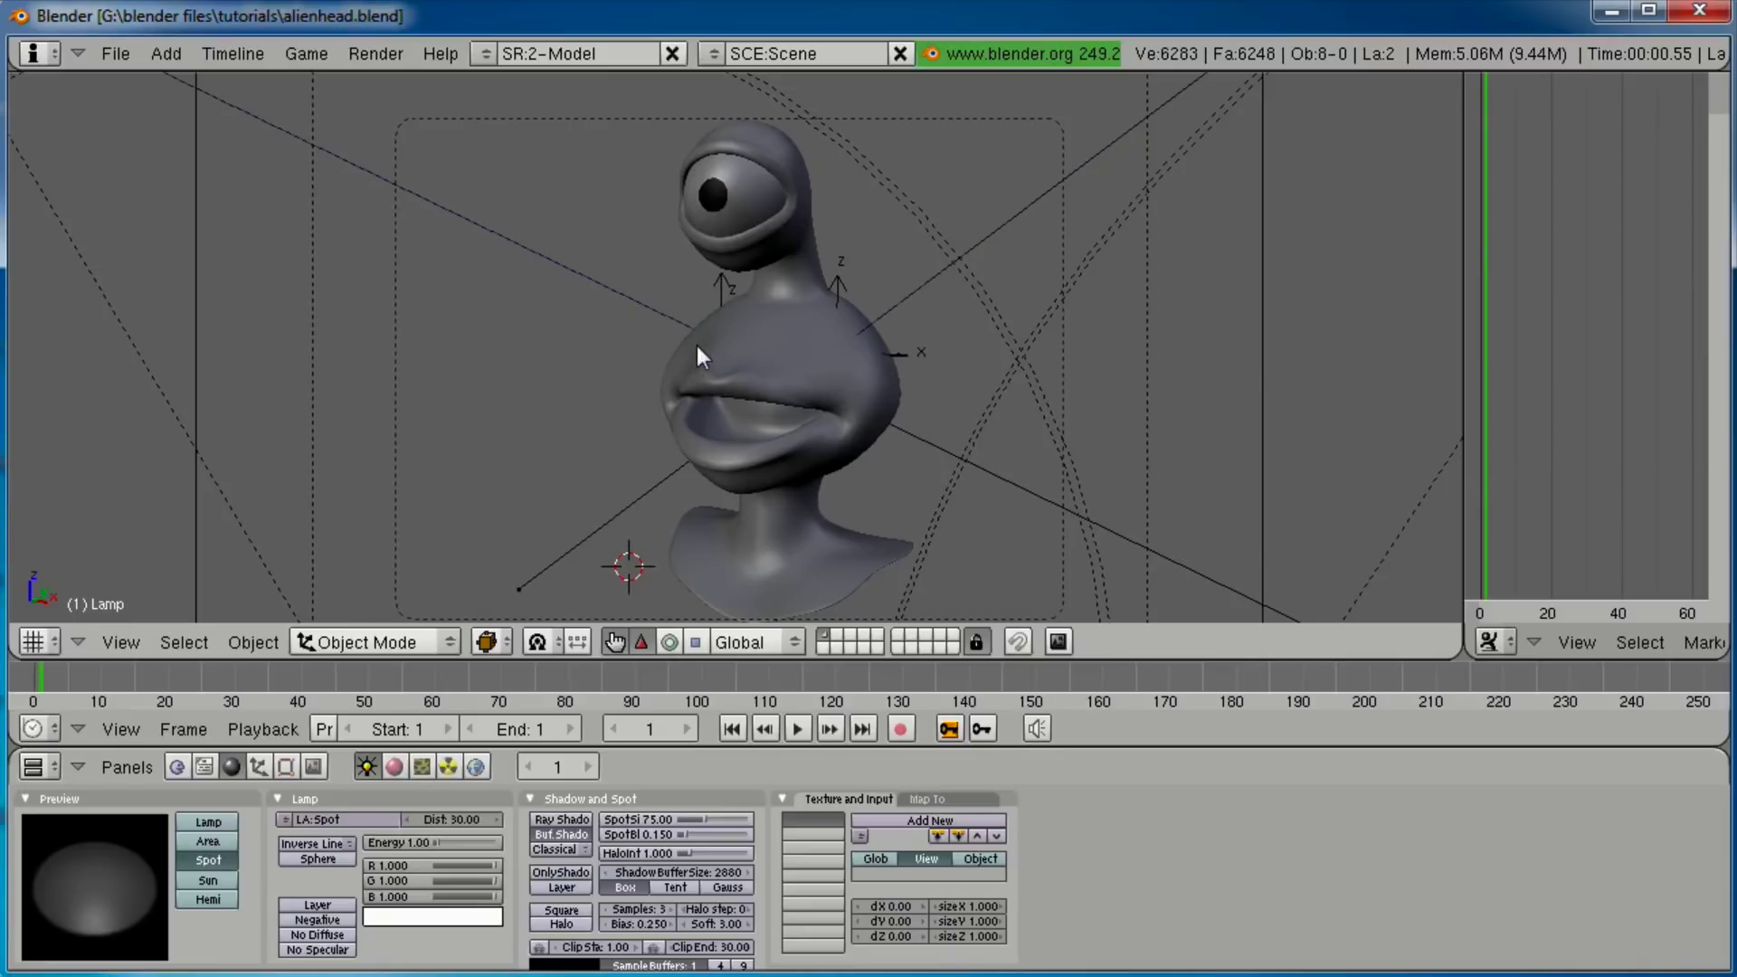
Examine the one-eyed alien head model from the front, the side and an angle.
scroll(807, 382, "up", 2)
scroll(807, 382, "up", 5)
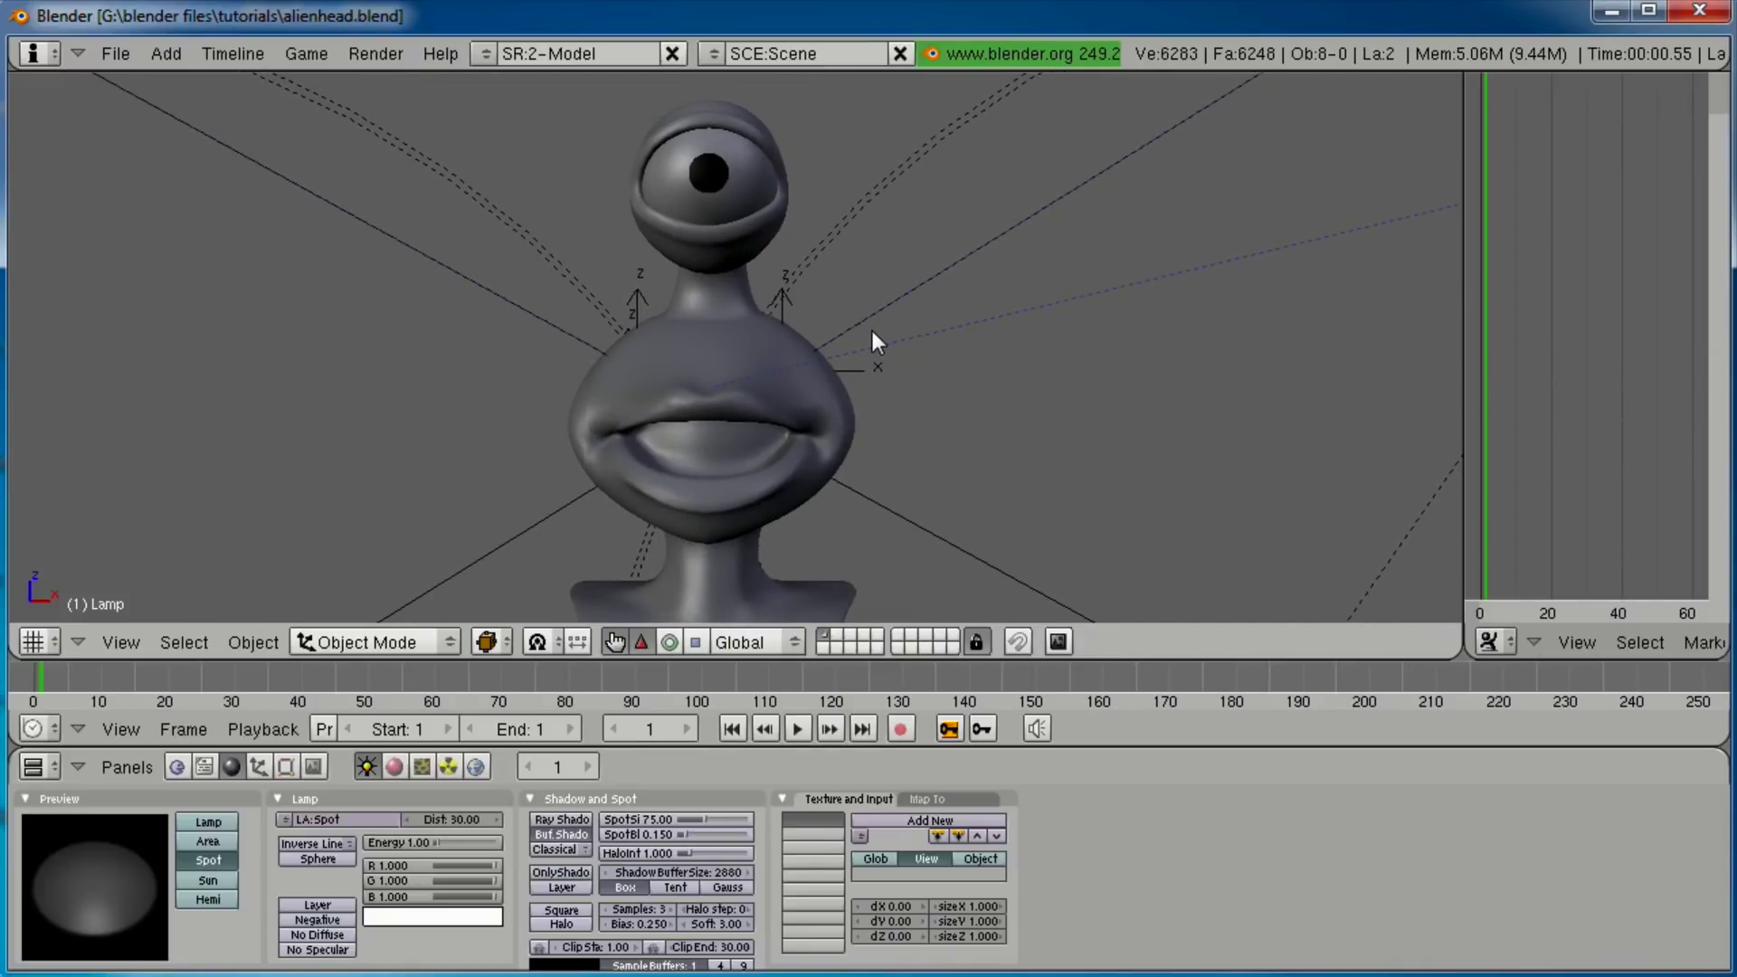
scroll(872, 333, "down", 3)
middle_click_drag(874, 335, 632, 348)
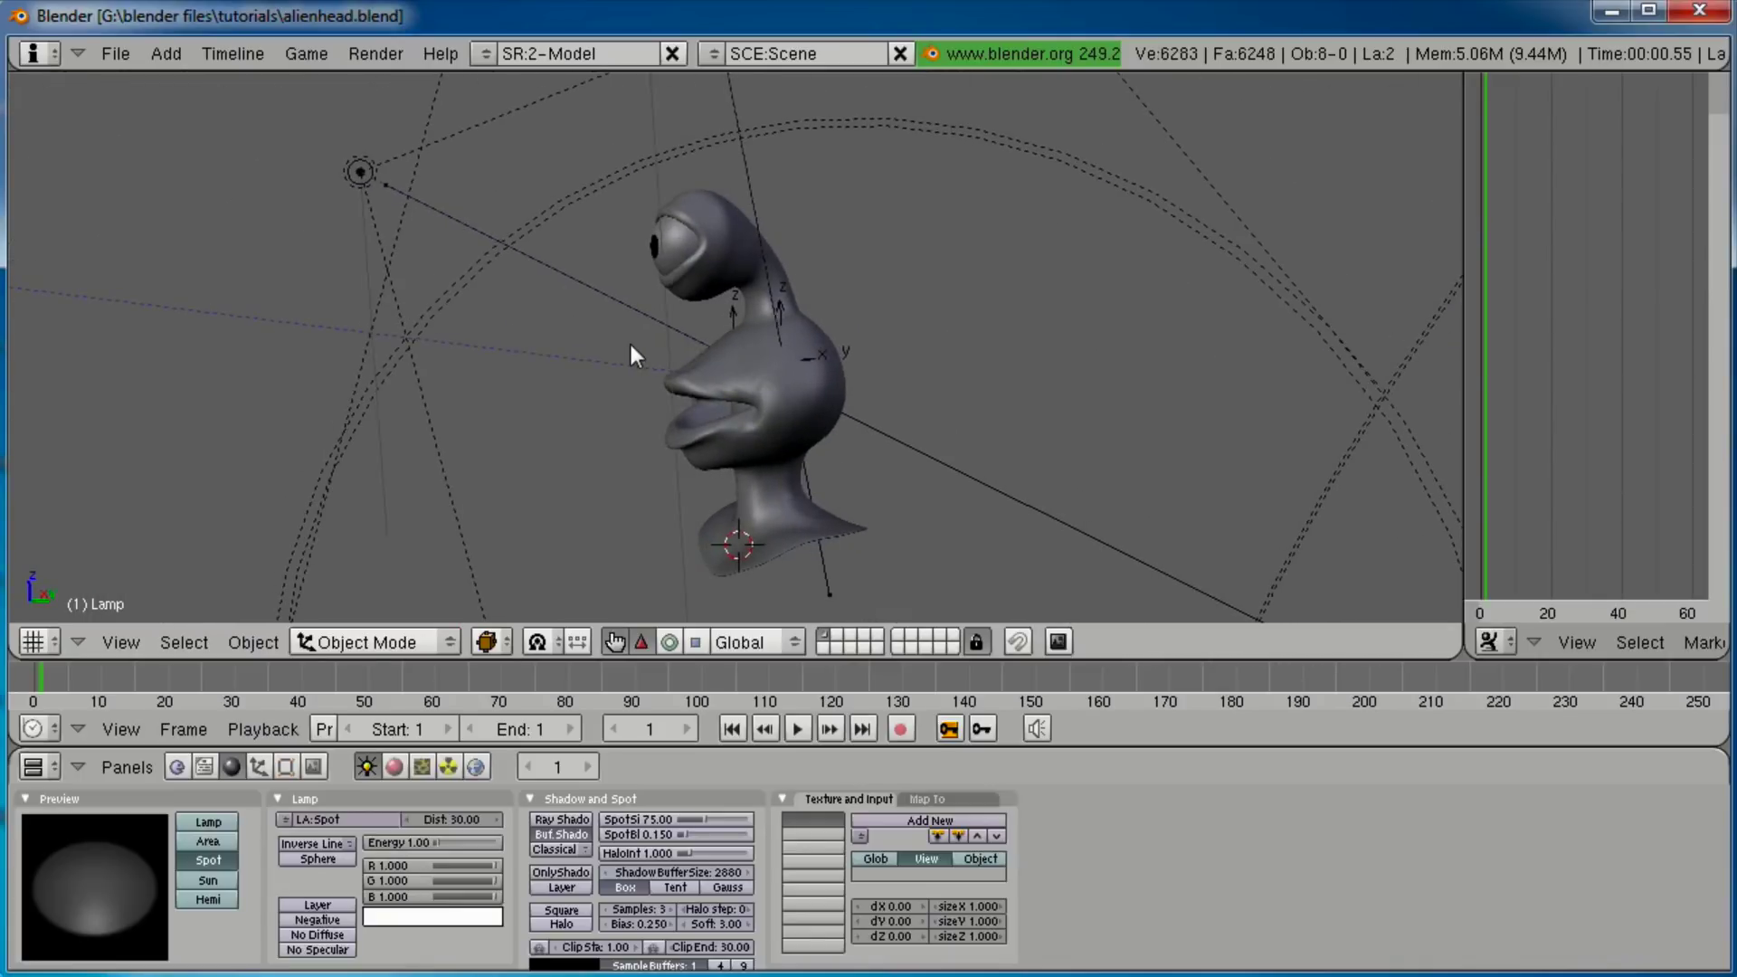
scroll(765, 296, "up", 1)
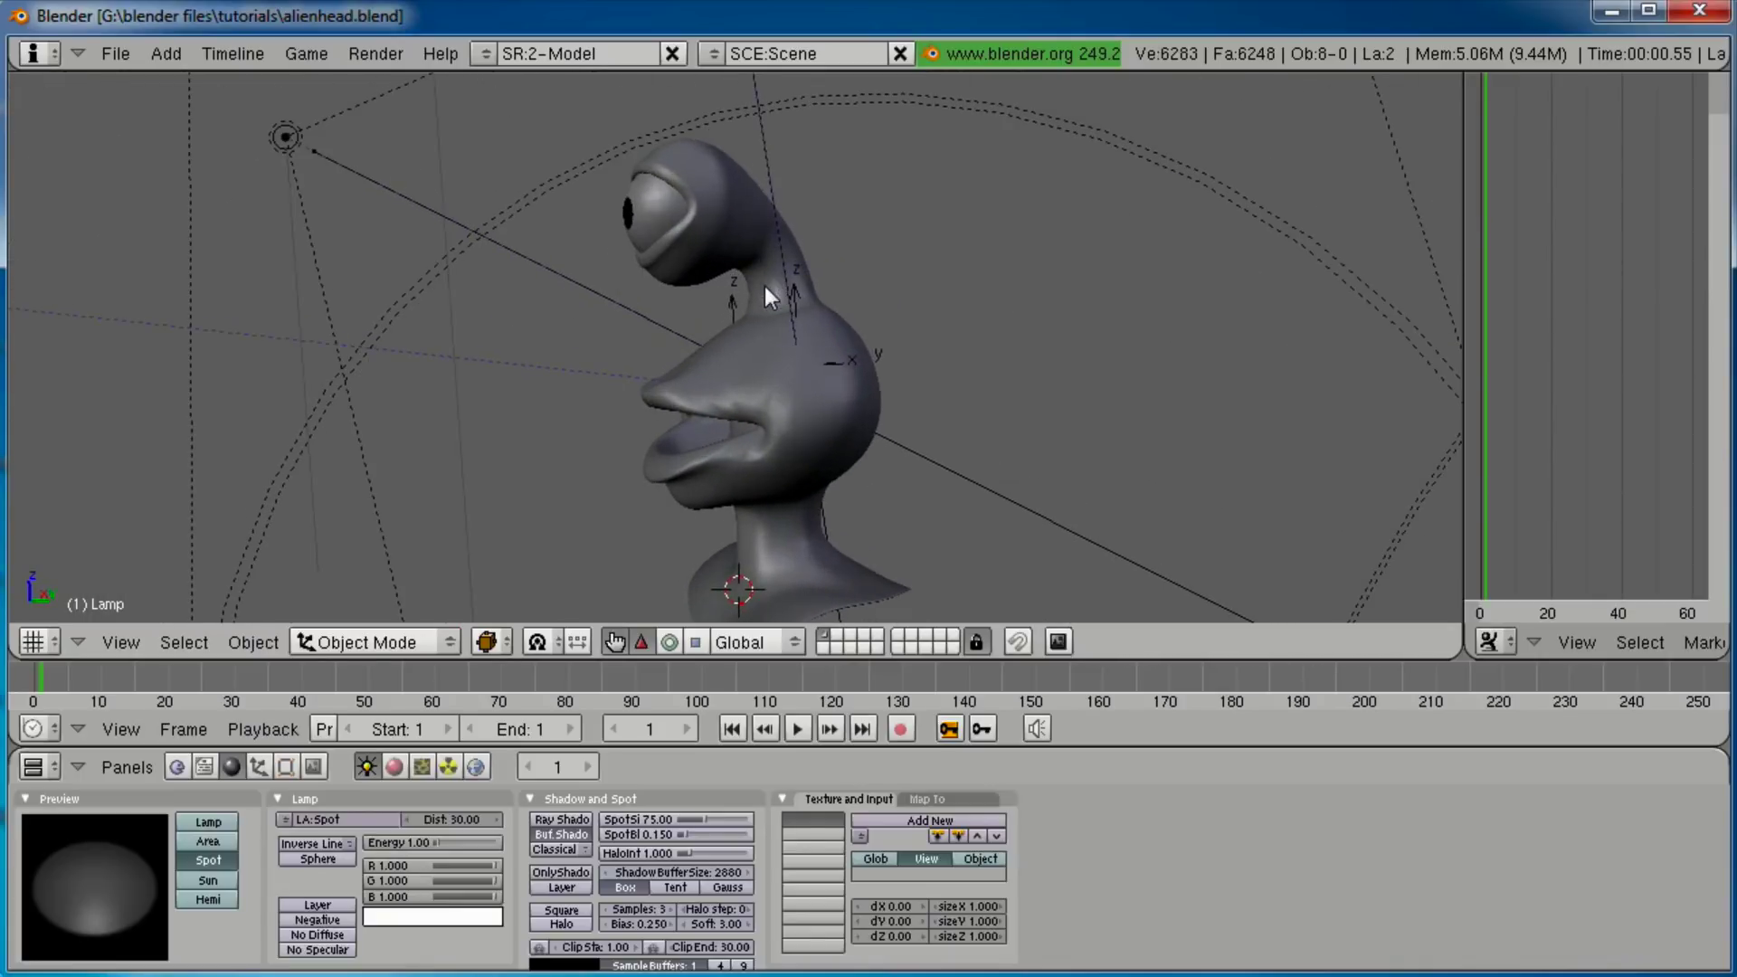
middle_click_drag(776, 313, 719, 341)
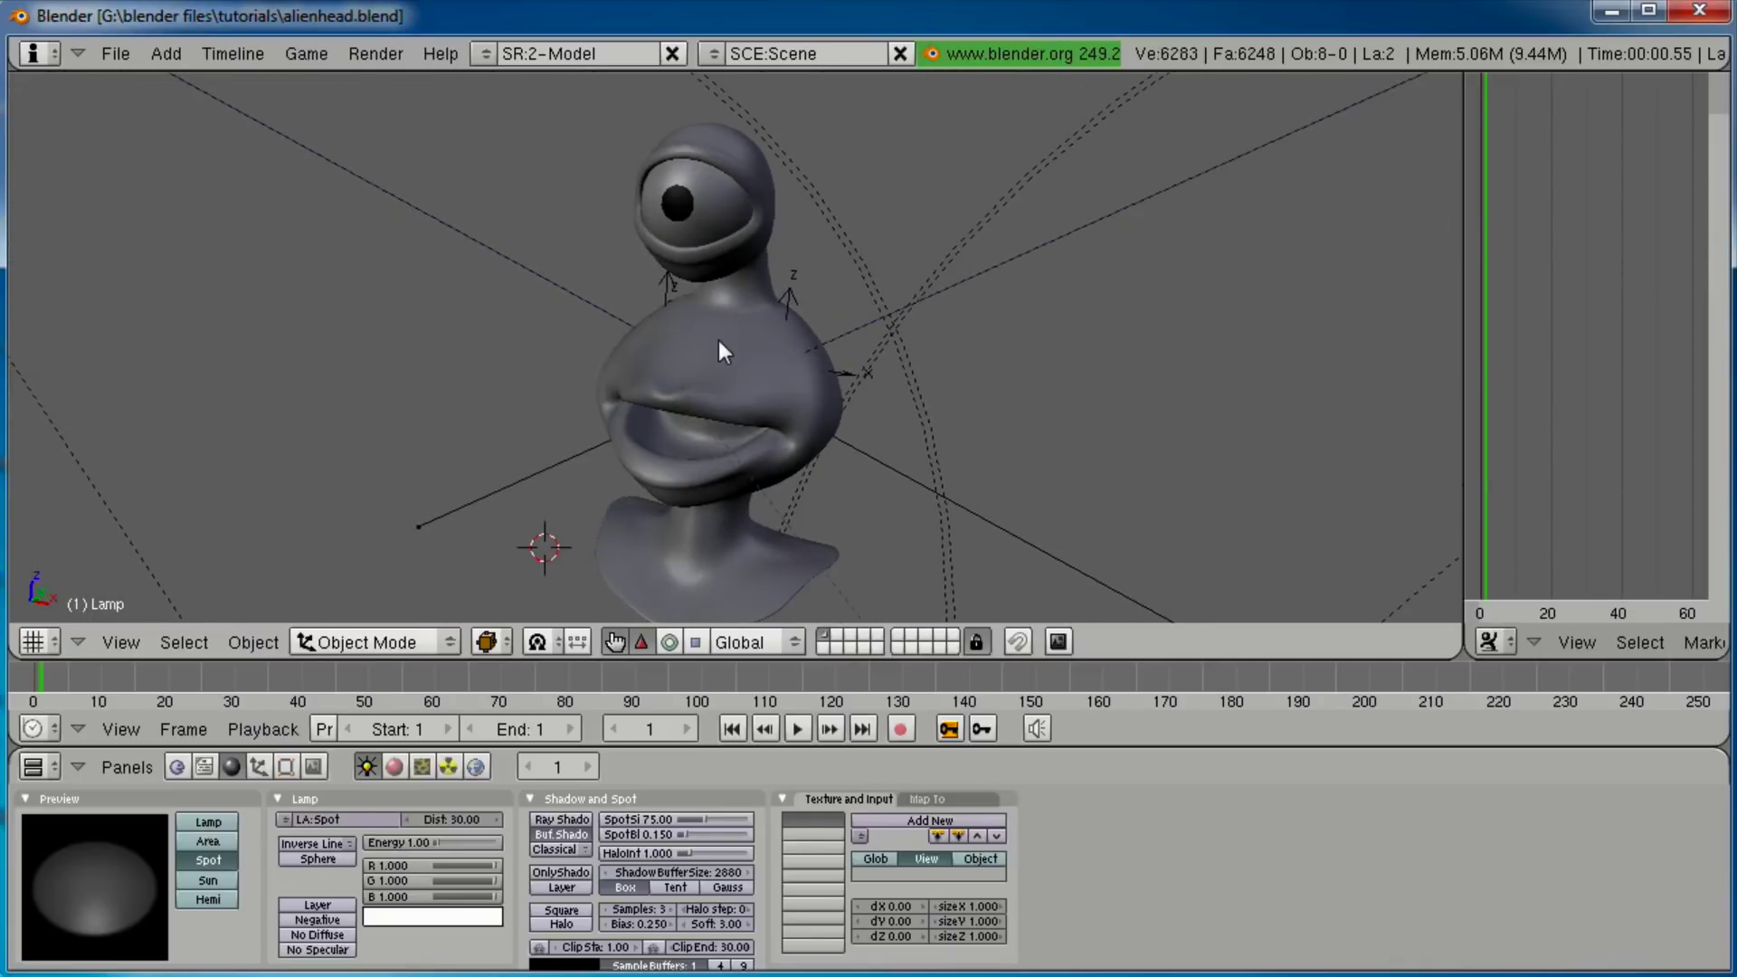
Place the 3D cursor centred just below the alien's shoulders in the orthographic front view, and check it from the side.
key("KP_1")
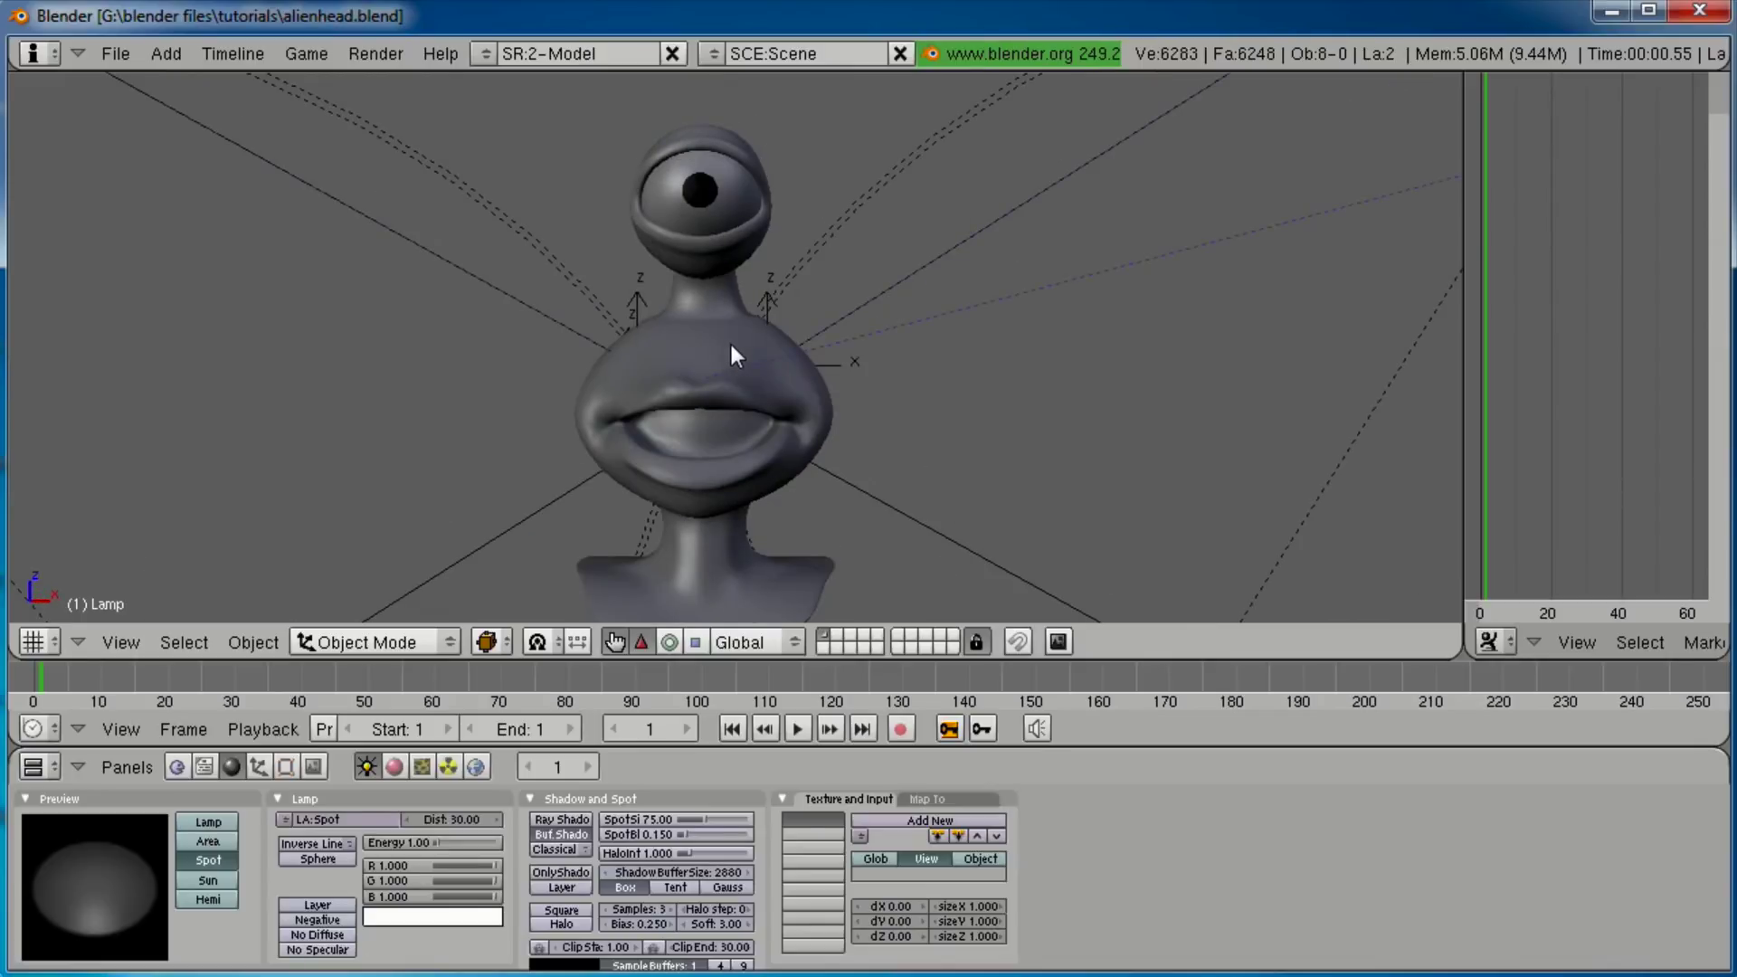
key("KP_5")
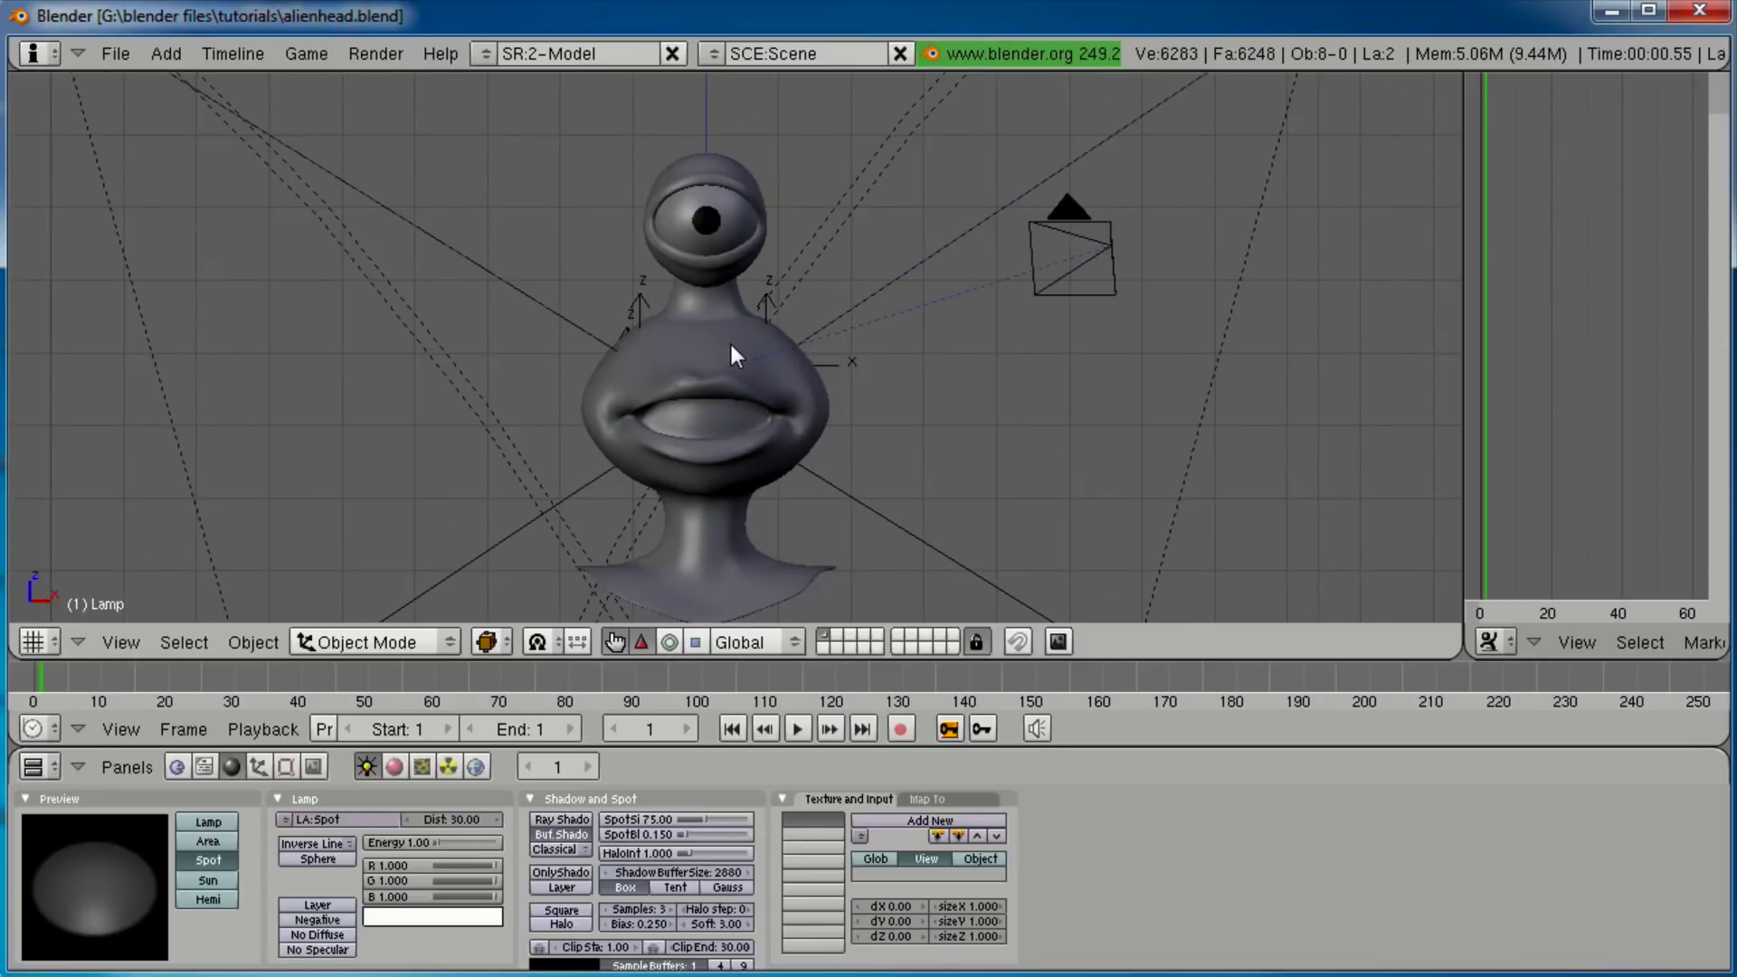
scroll(795, 302, "down", 3, "shift")
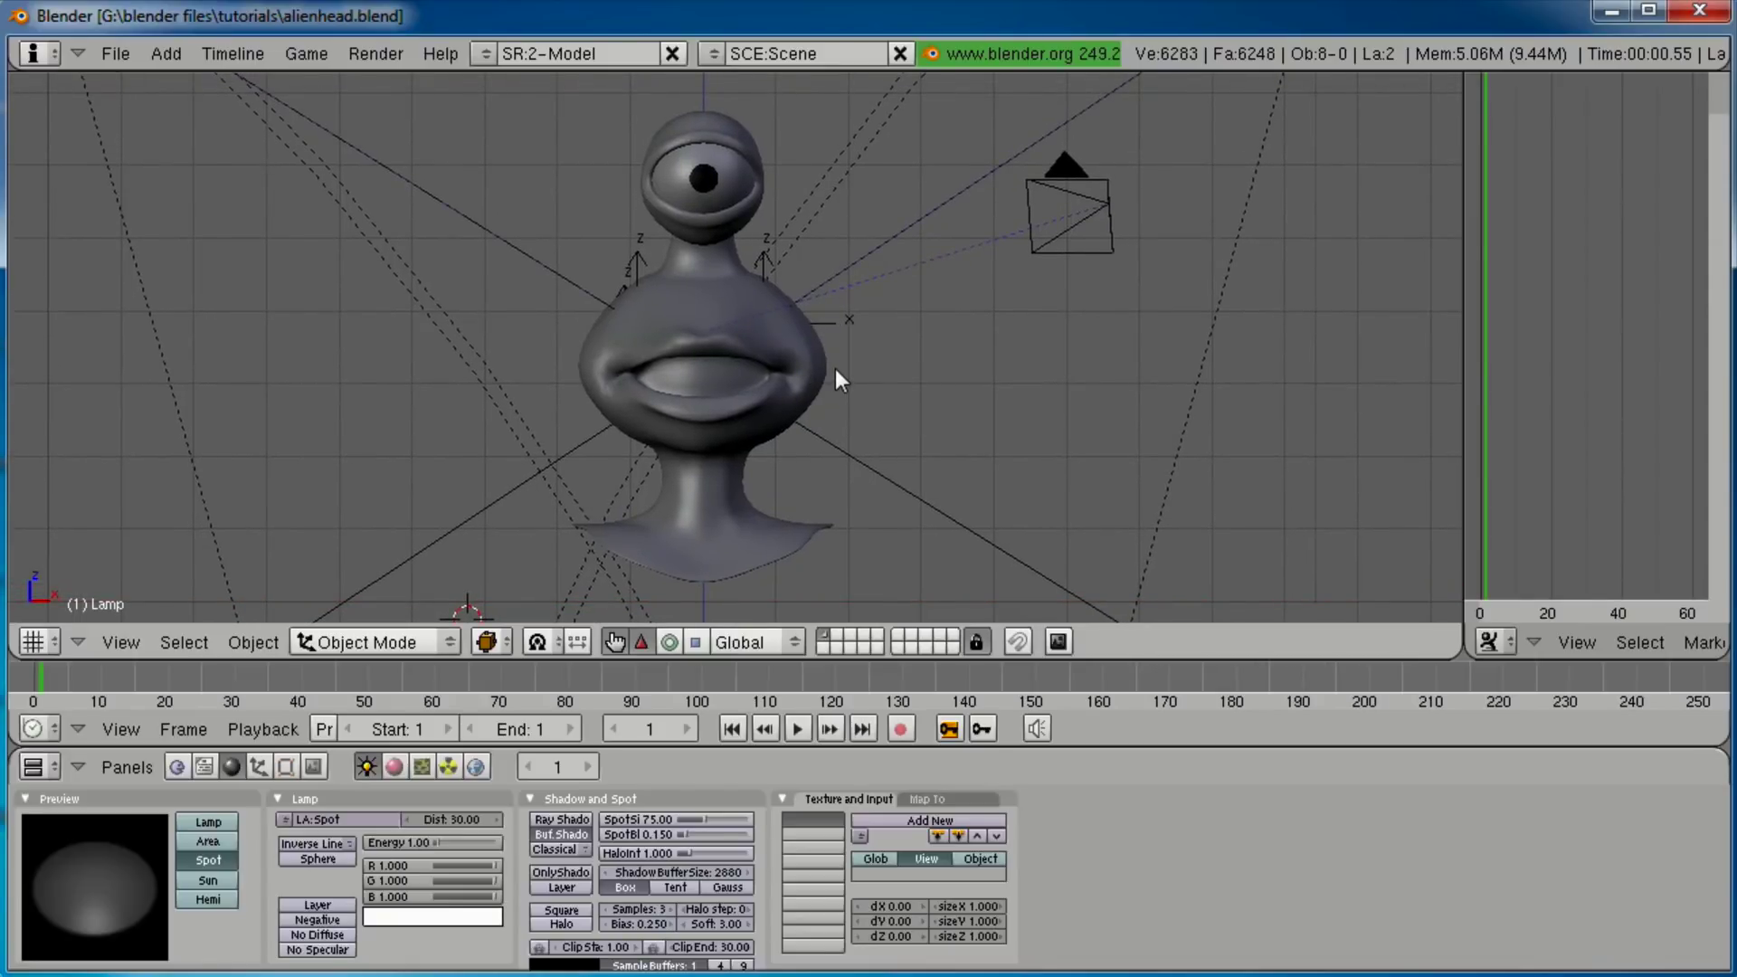
left_click(704, 593)
key("KP_3")
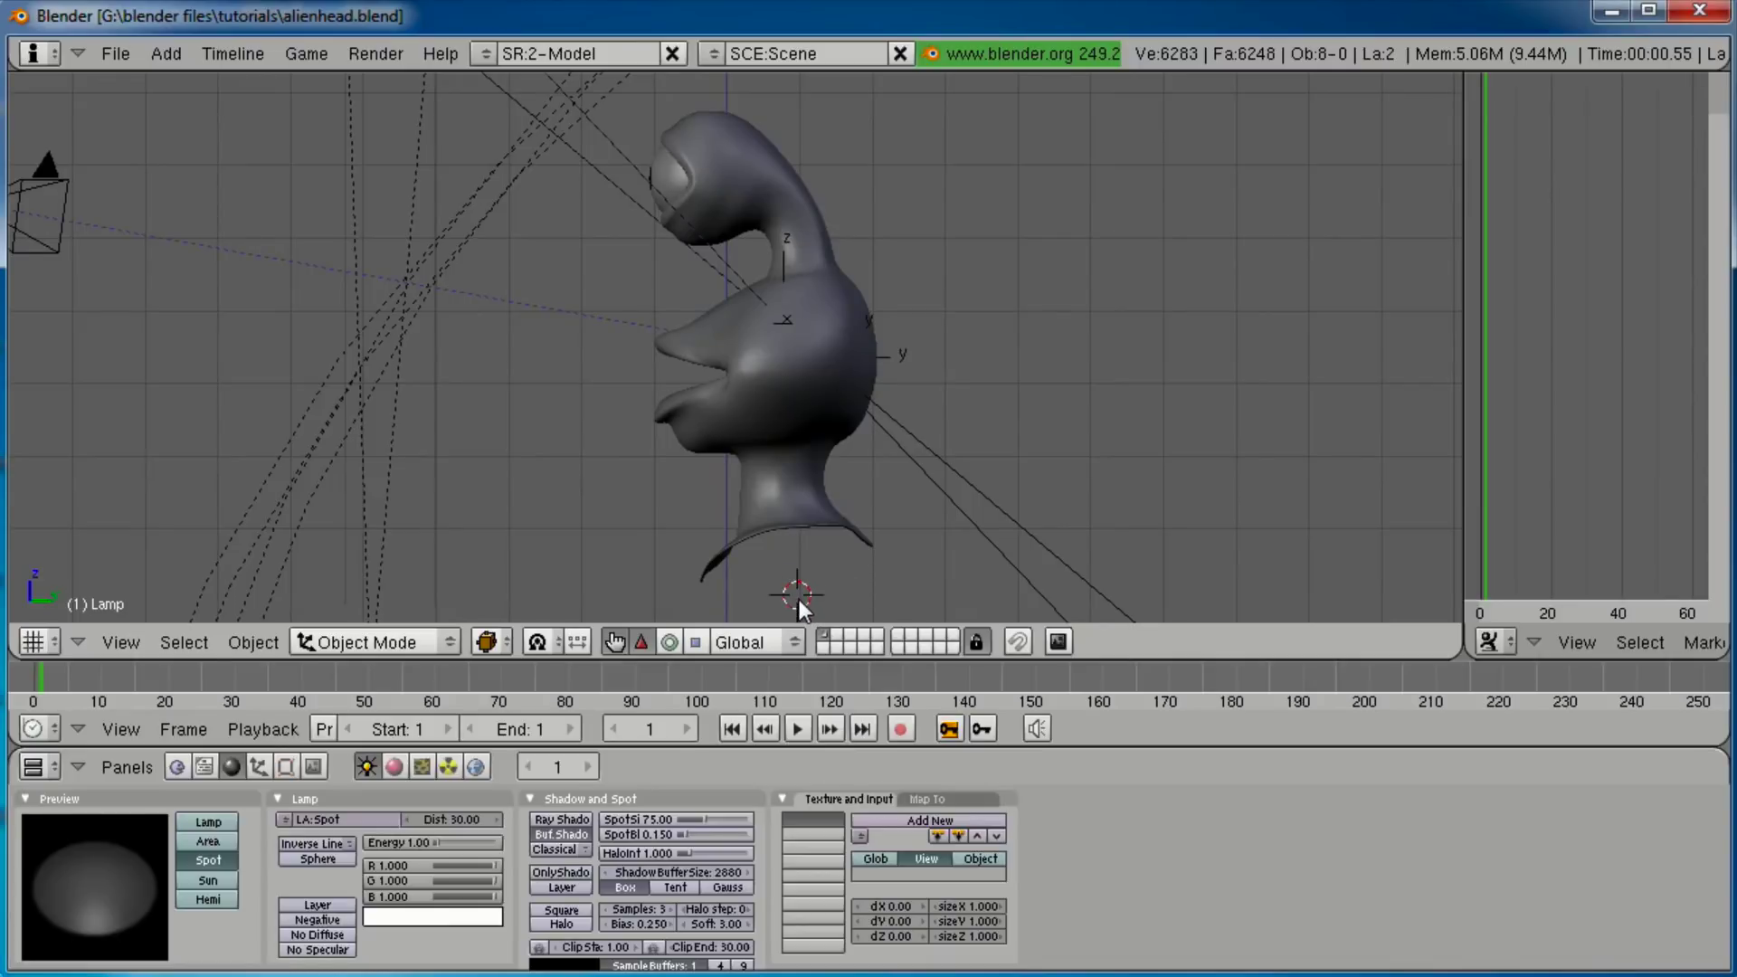
Add an armature at the 3D cursor in the side view.
key("space")
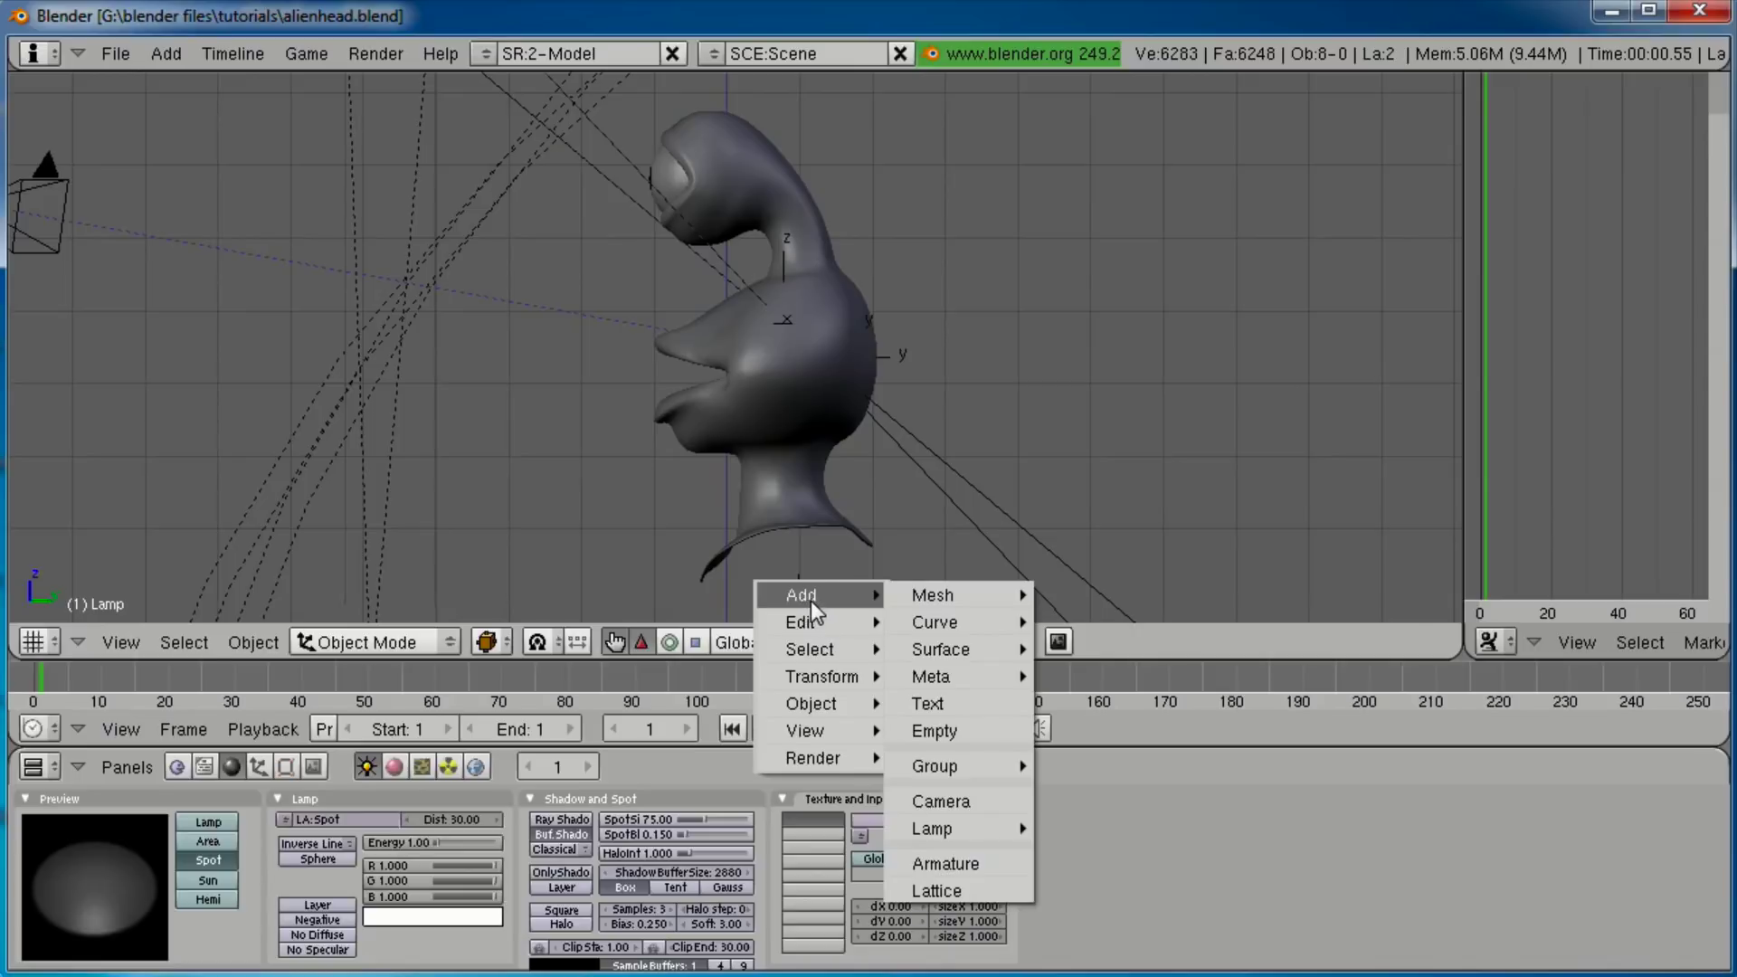
middle_click_drag(808, 454, 866, 471)
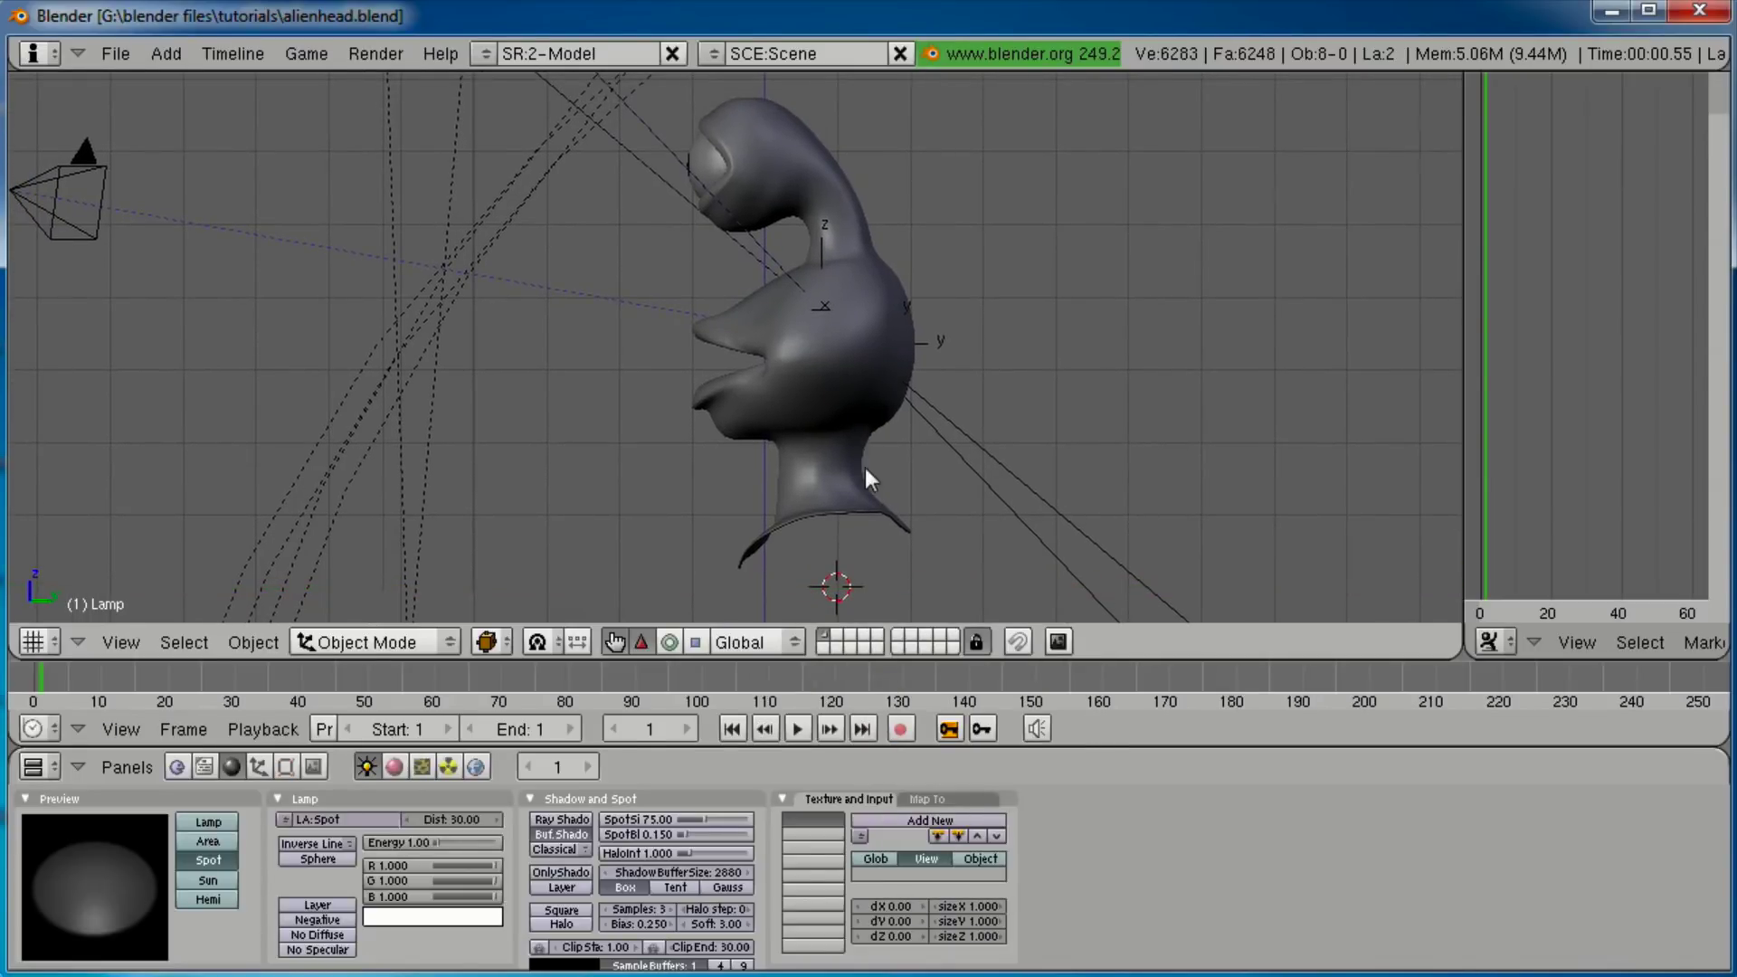
key("space")
mouse_move(984, 463)
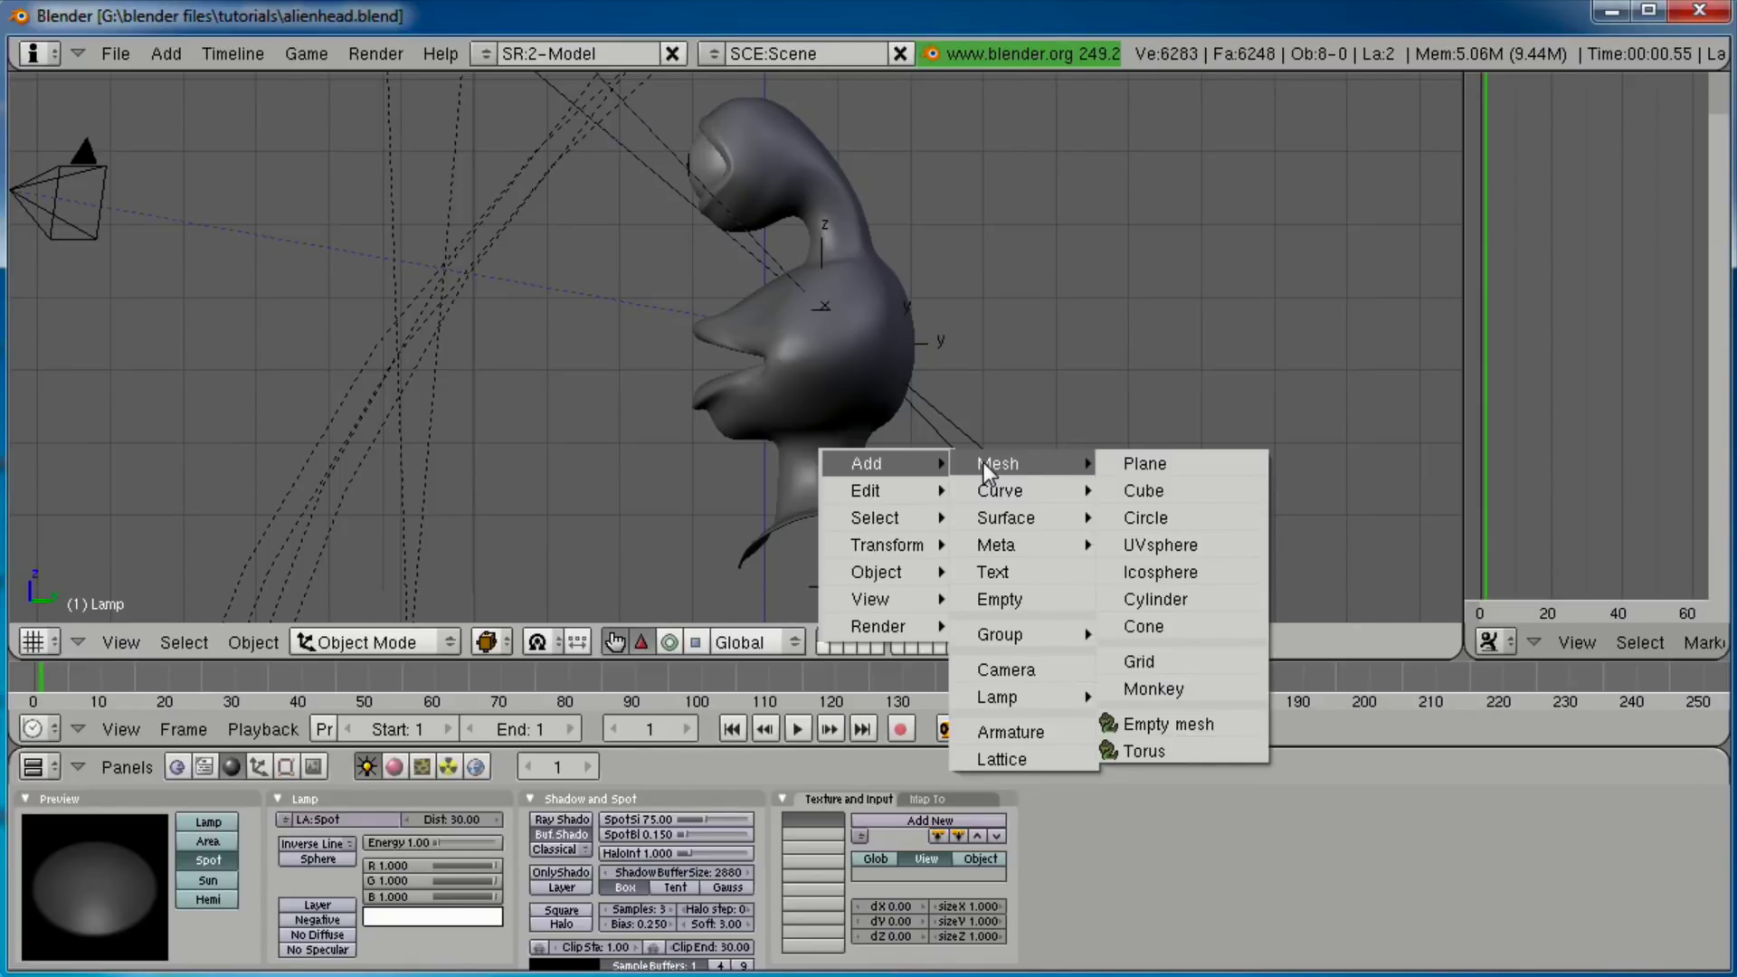
left_click(995, 730)
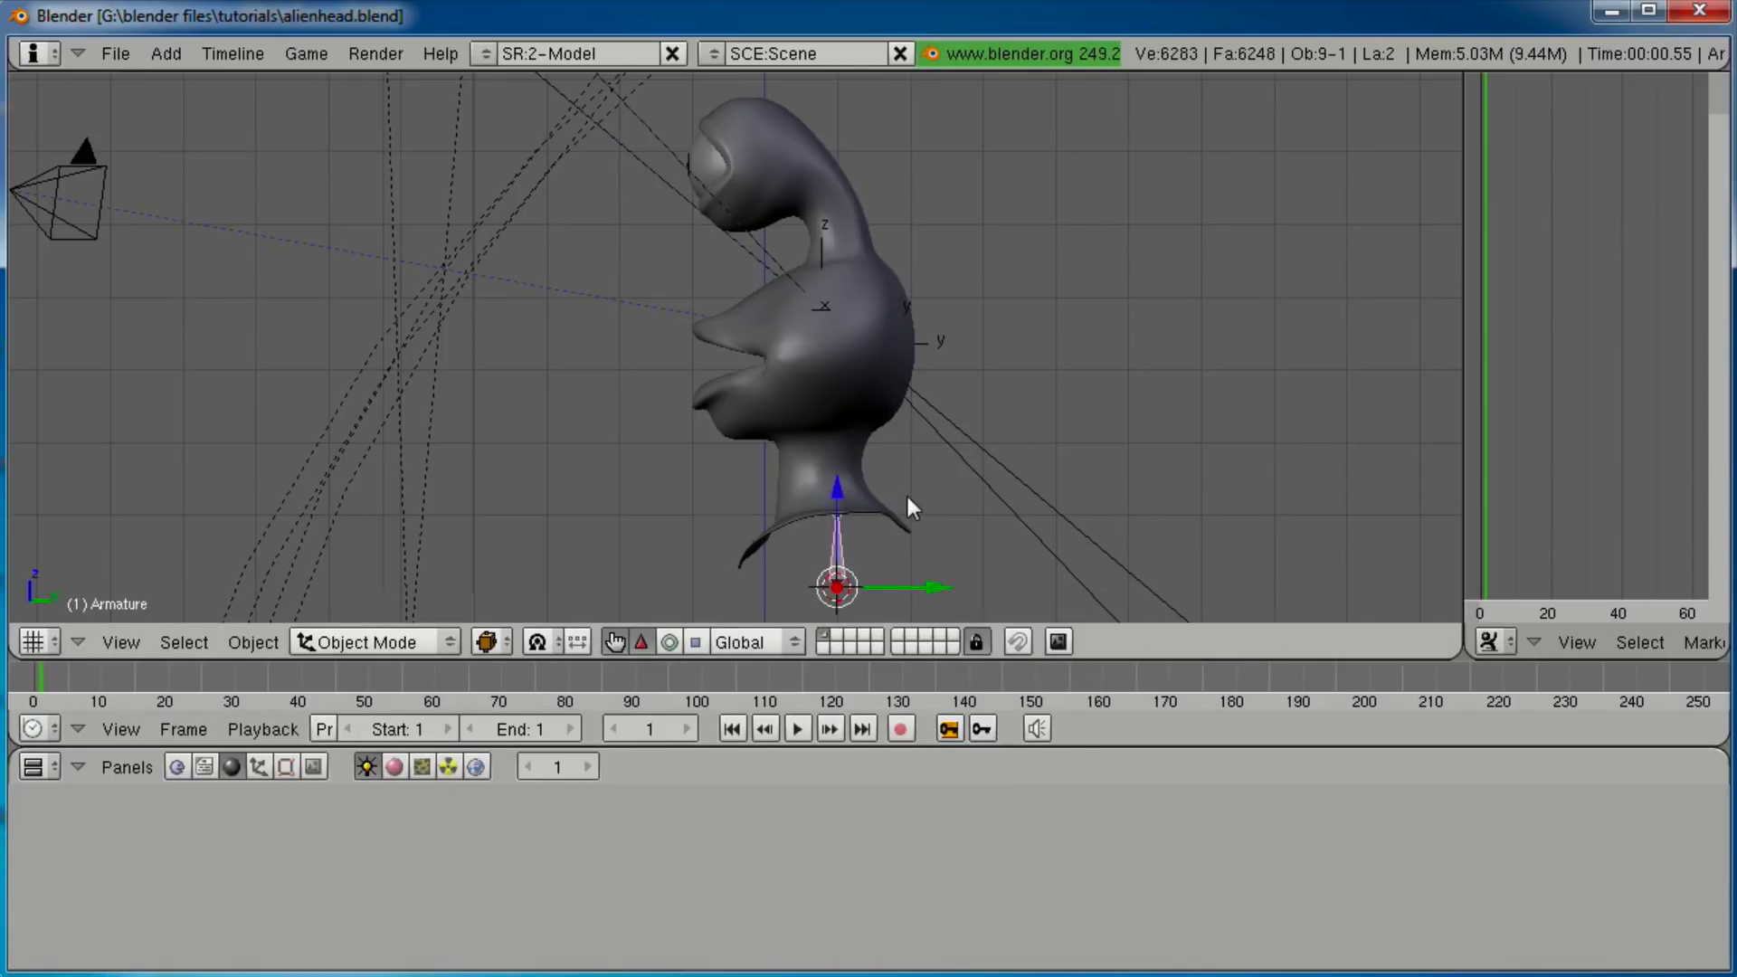
Stretch the bone's tip up to the alien's eye in Edit Mode, and return to Object Mode.
key("Tab")
key("g")
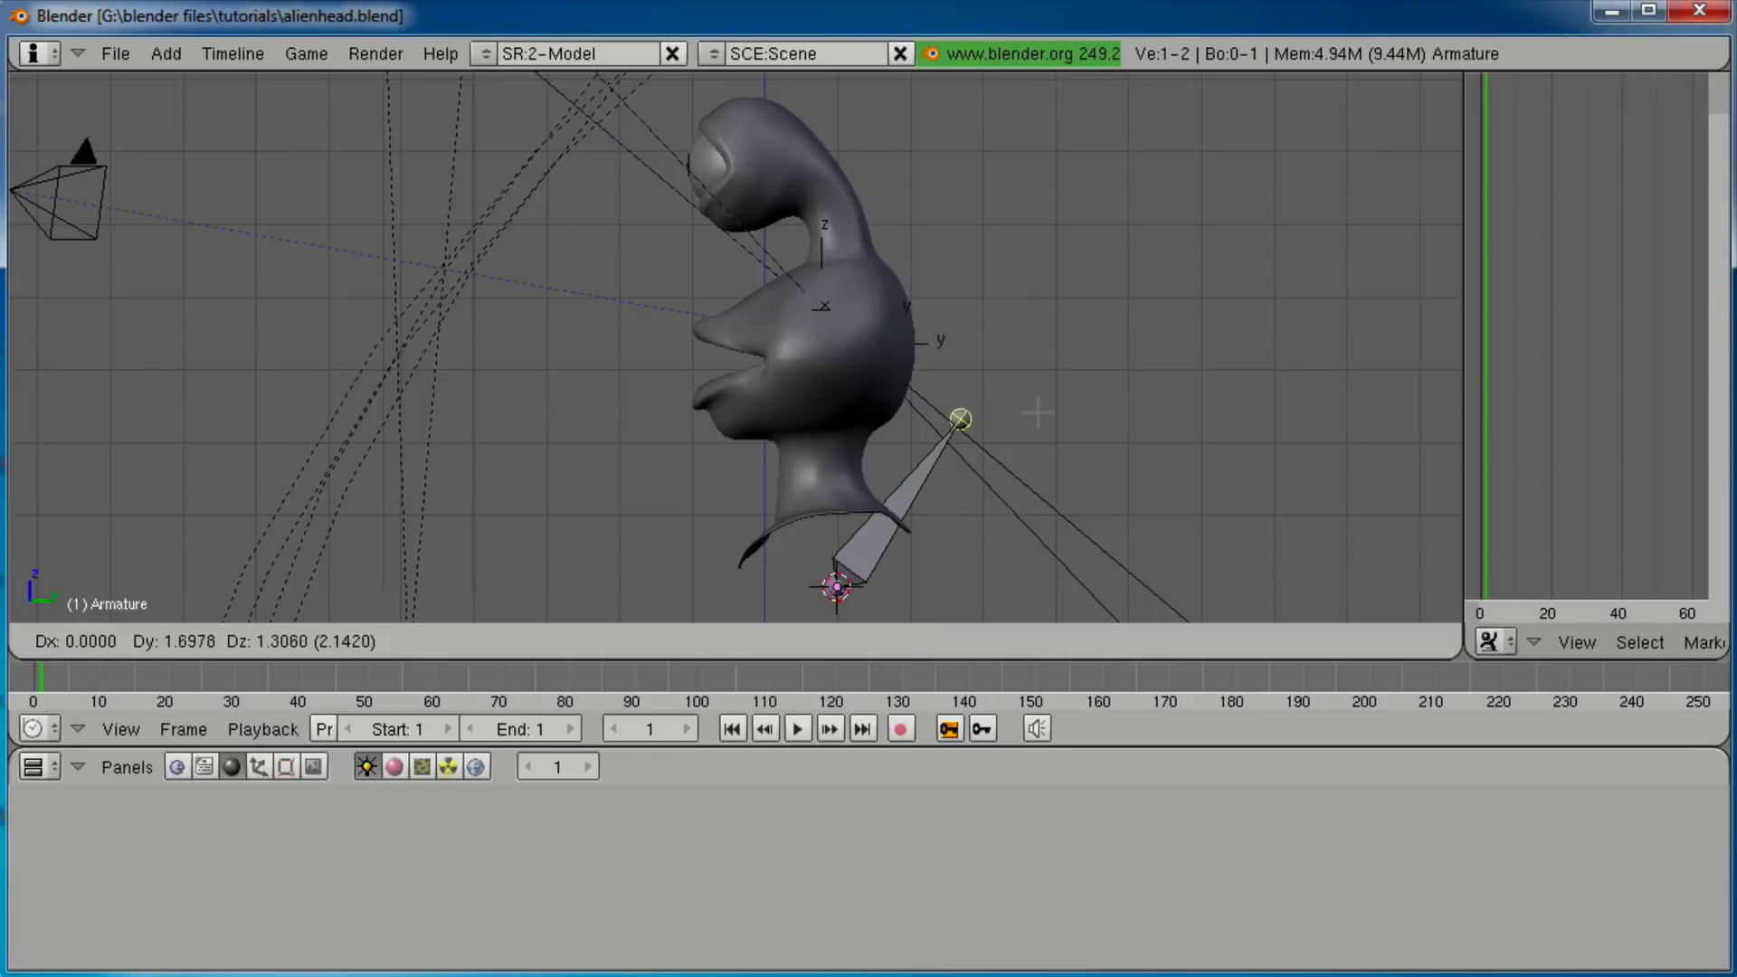
left_click(789, 163)
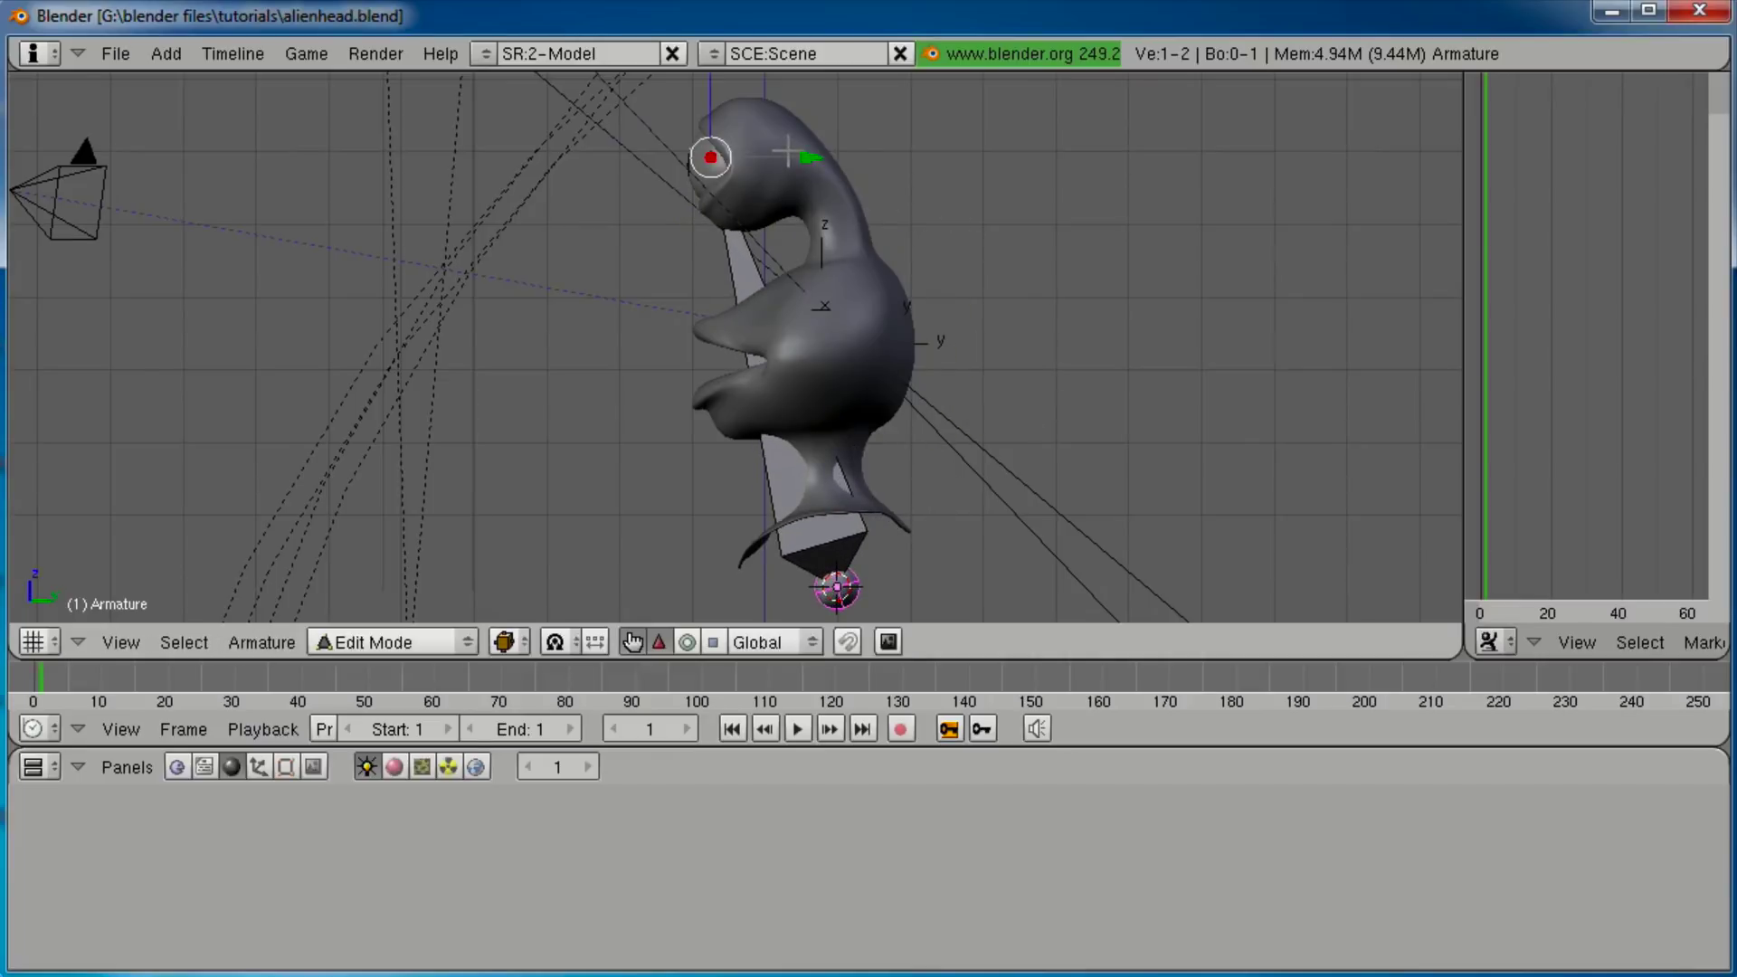
right_click(765, 272)
key("Tab")
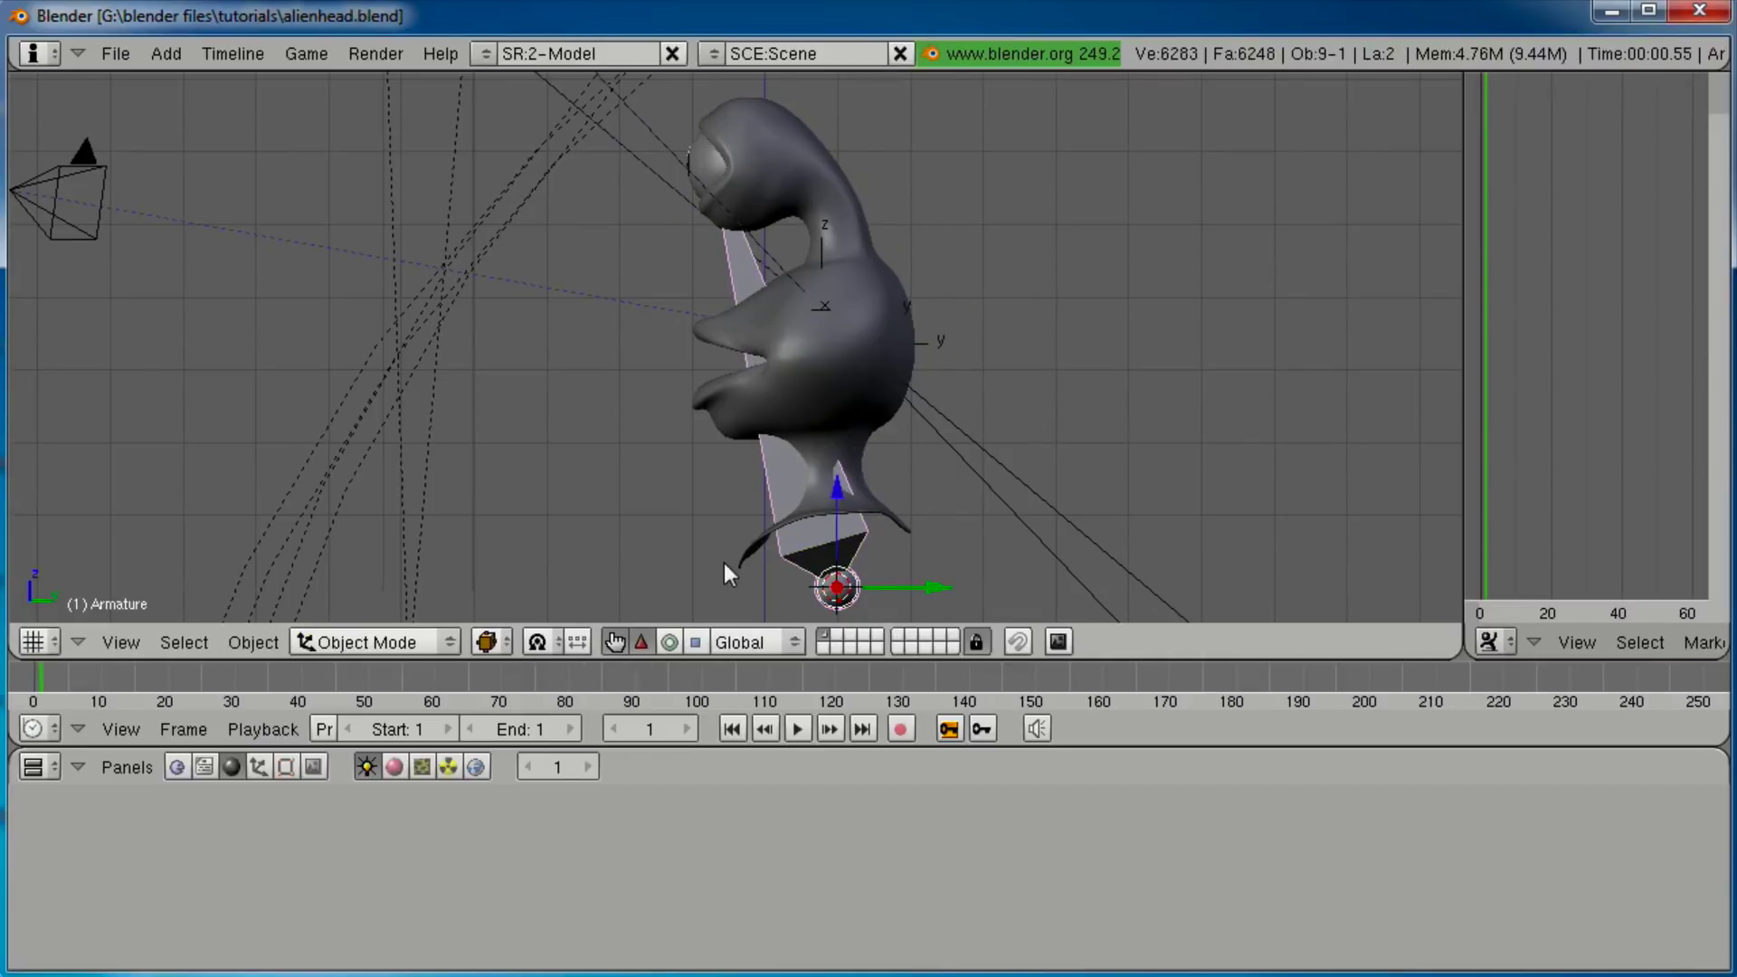
Enable X-Ray display for the armature and return to the side view.
left_click(287, 767)
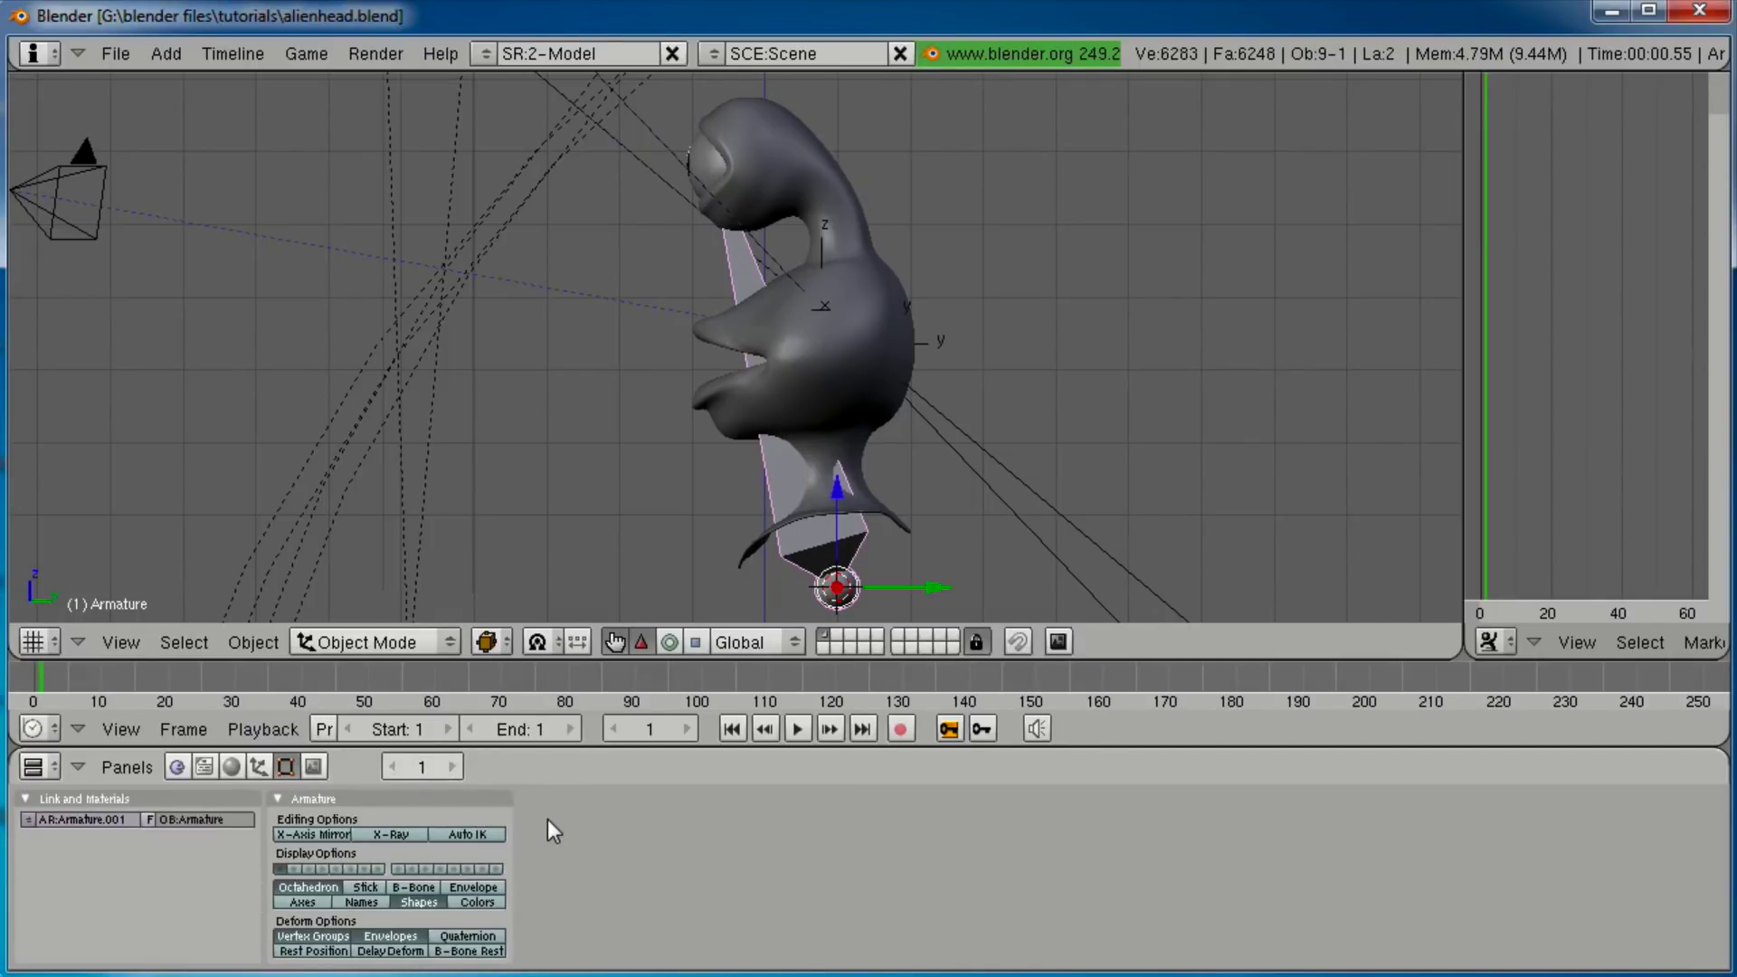
left_click(389, 834)
mouse_move(671, 427)
middle_mouse_down()
mouse_move(881, 509)
mouse_move(488, 480)
mouse_move(905, 328)
mouse_move(794, 503)
mouse_move(805, 391)
mouse_move(876, 403)
middle_mouse_up()
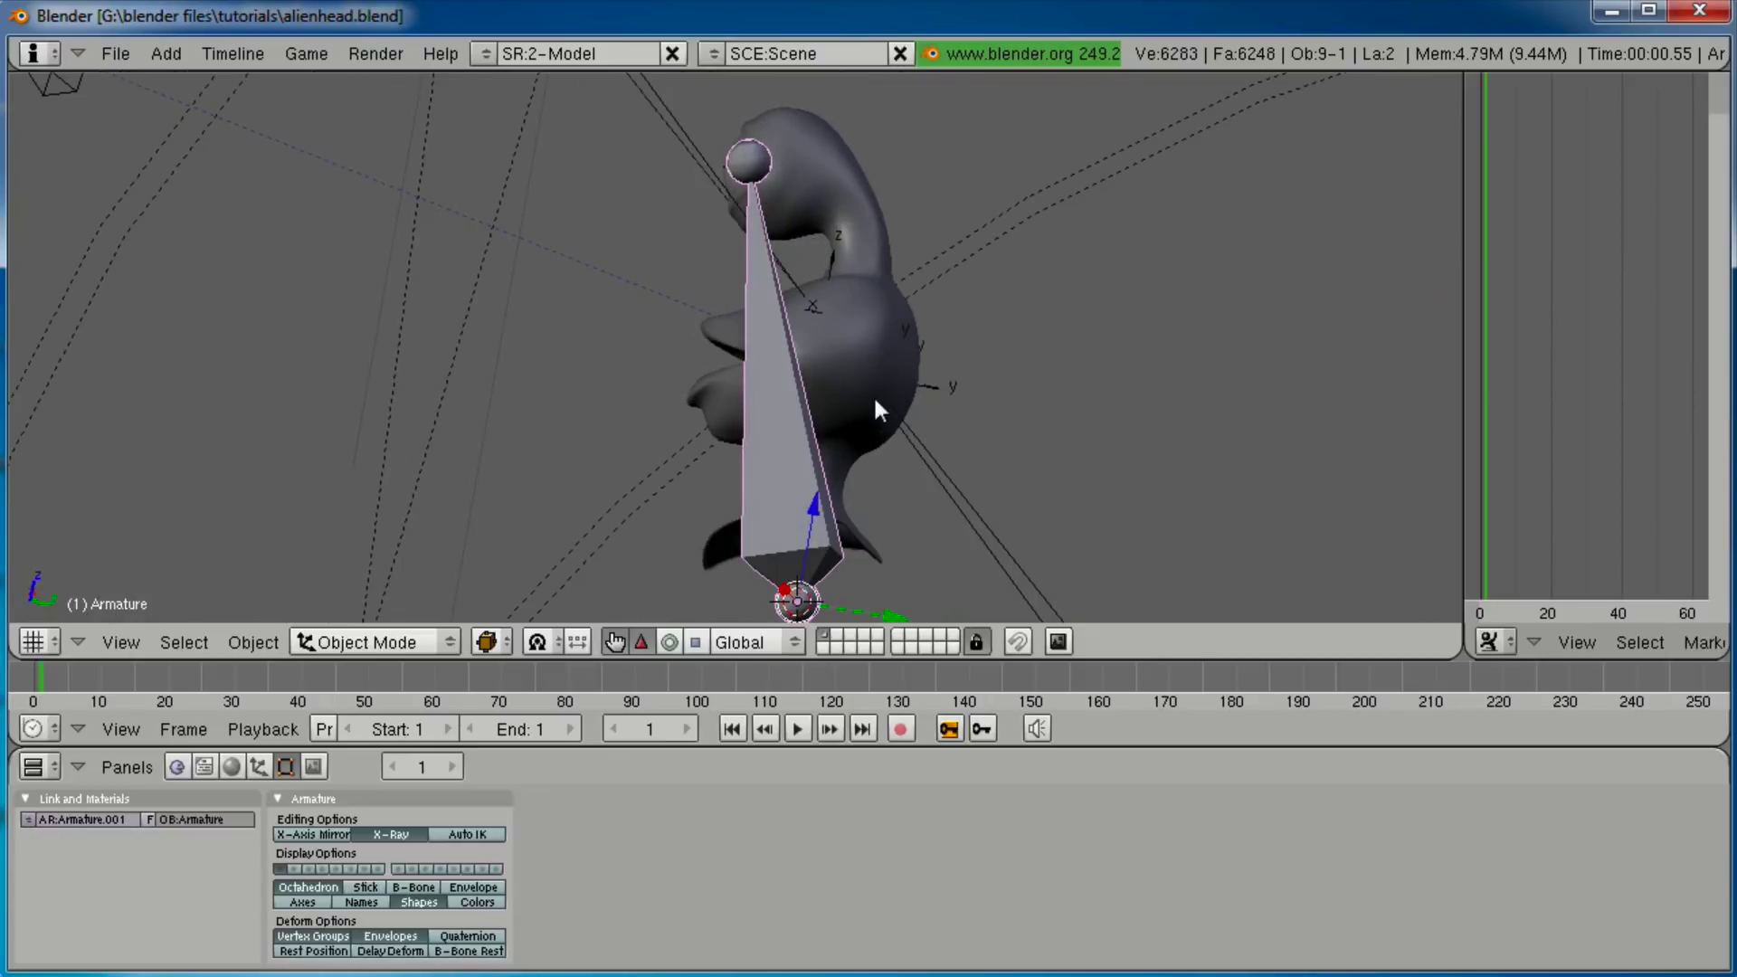
key("KP_3")
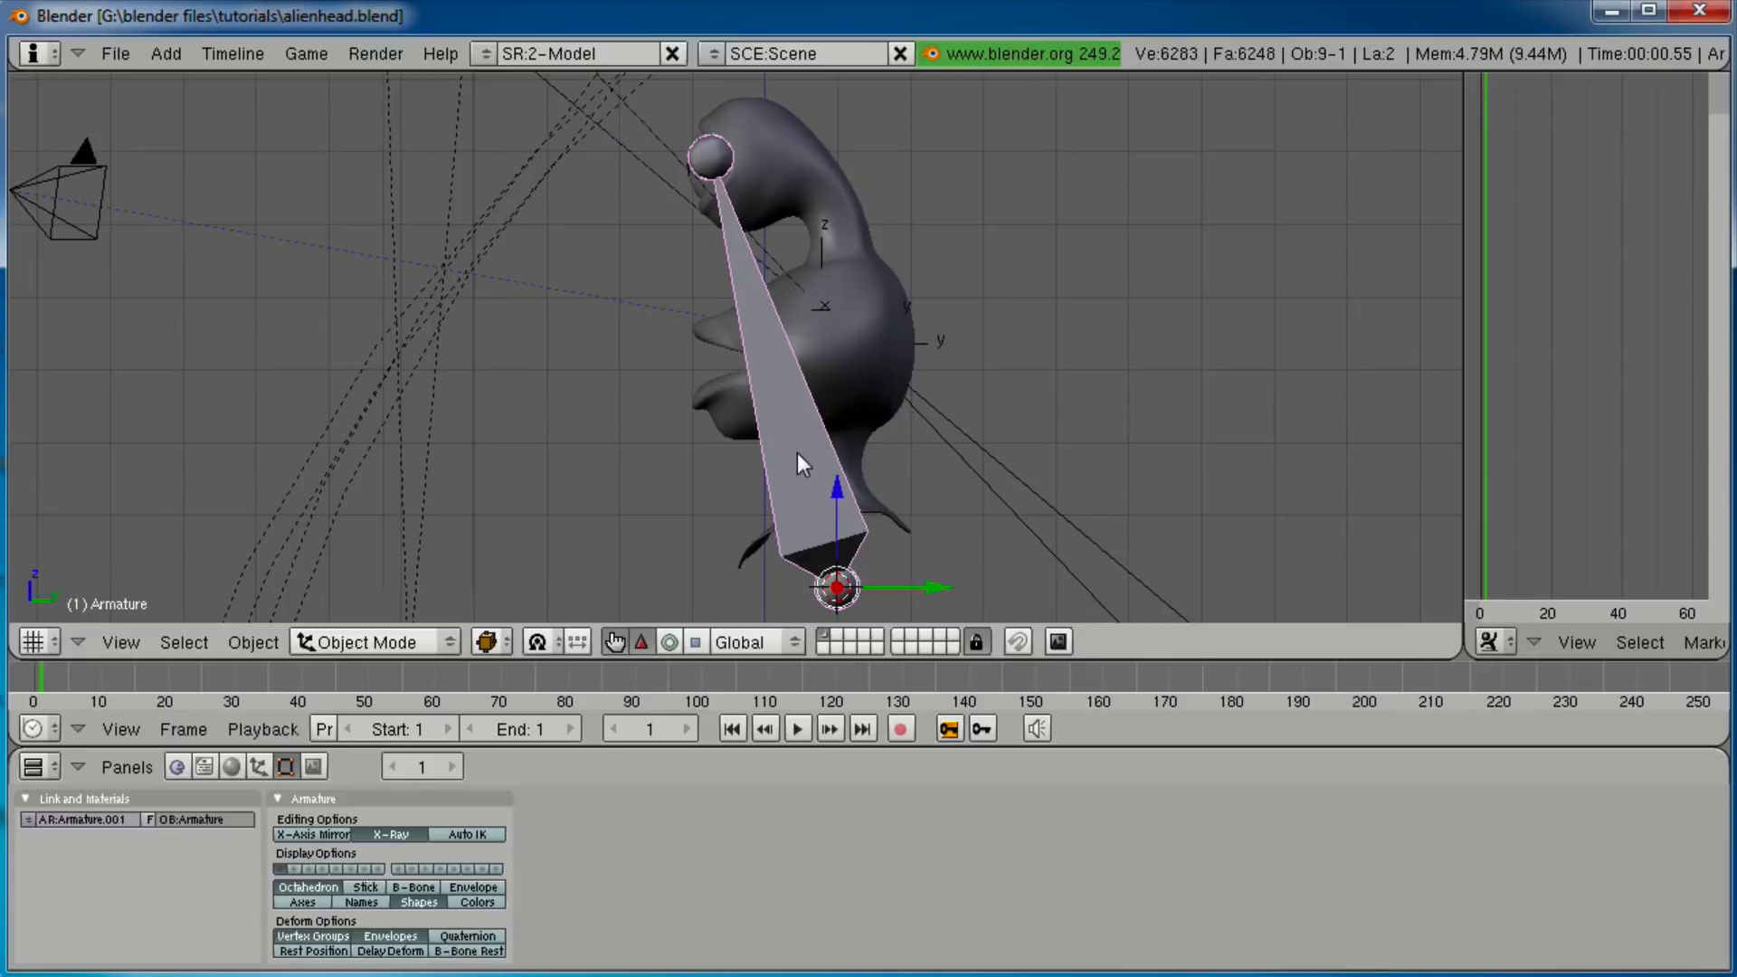
Subdivide the long bone with Subdivide Multi, using 4 cuts.
key("Tab")
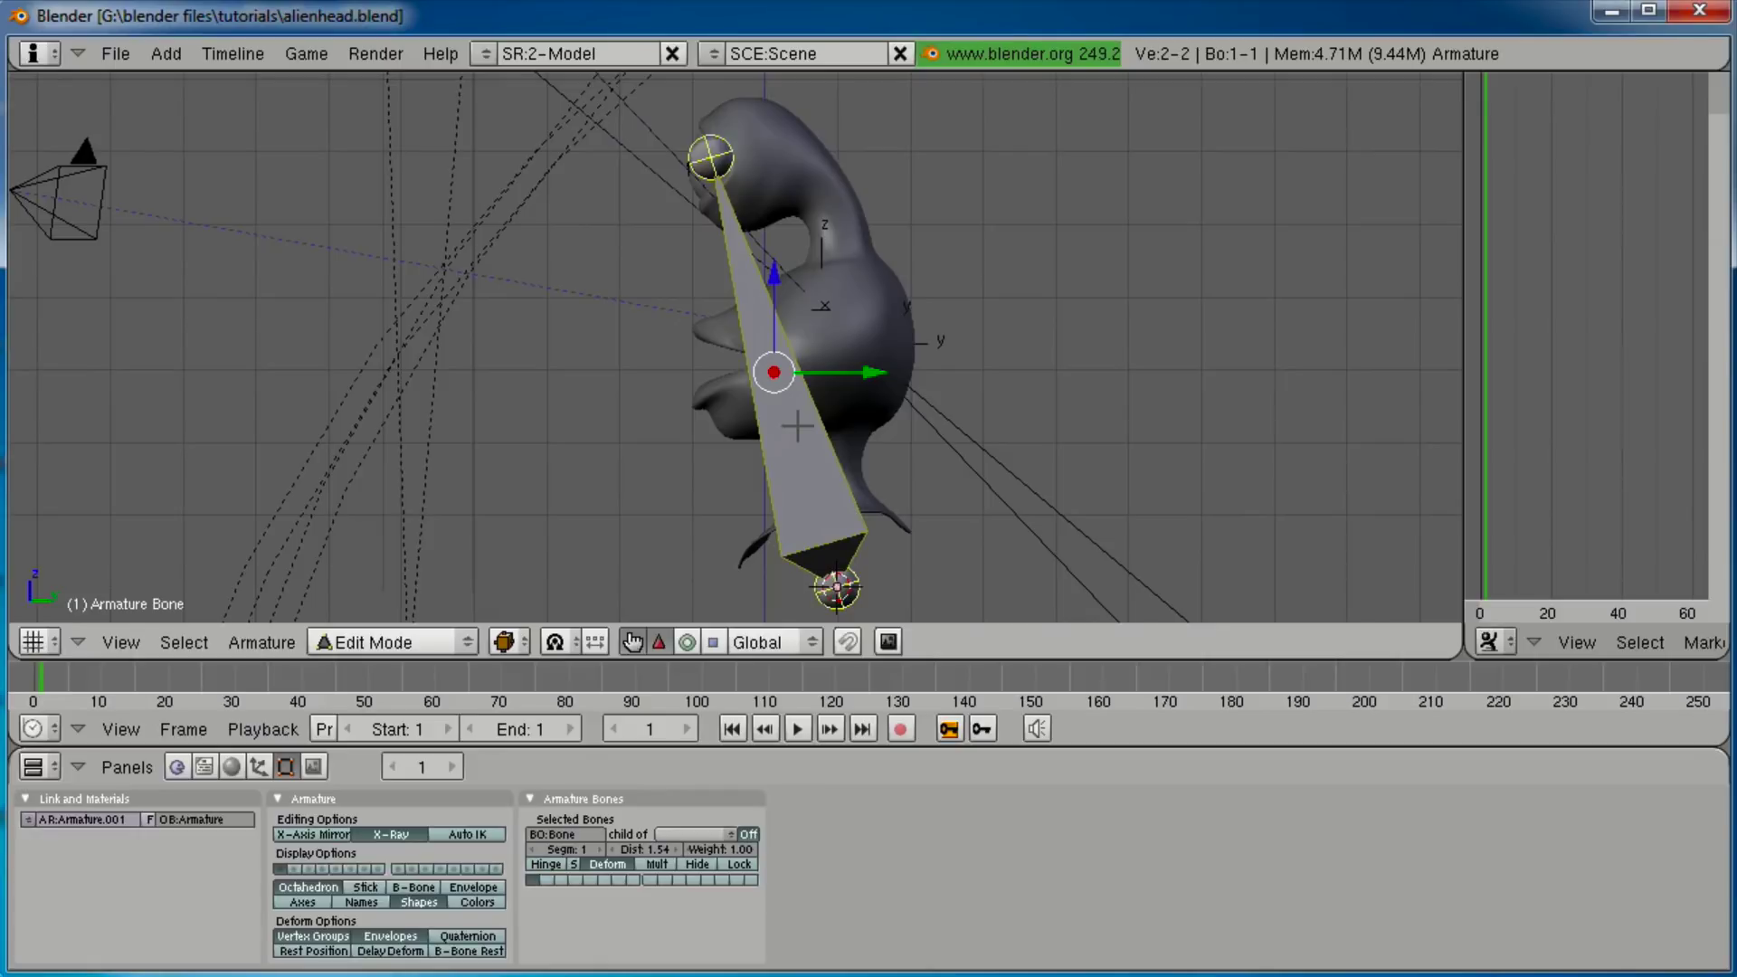
key("w")
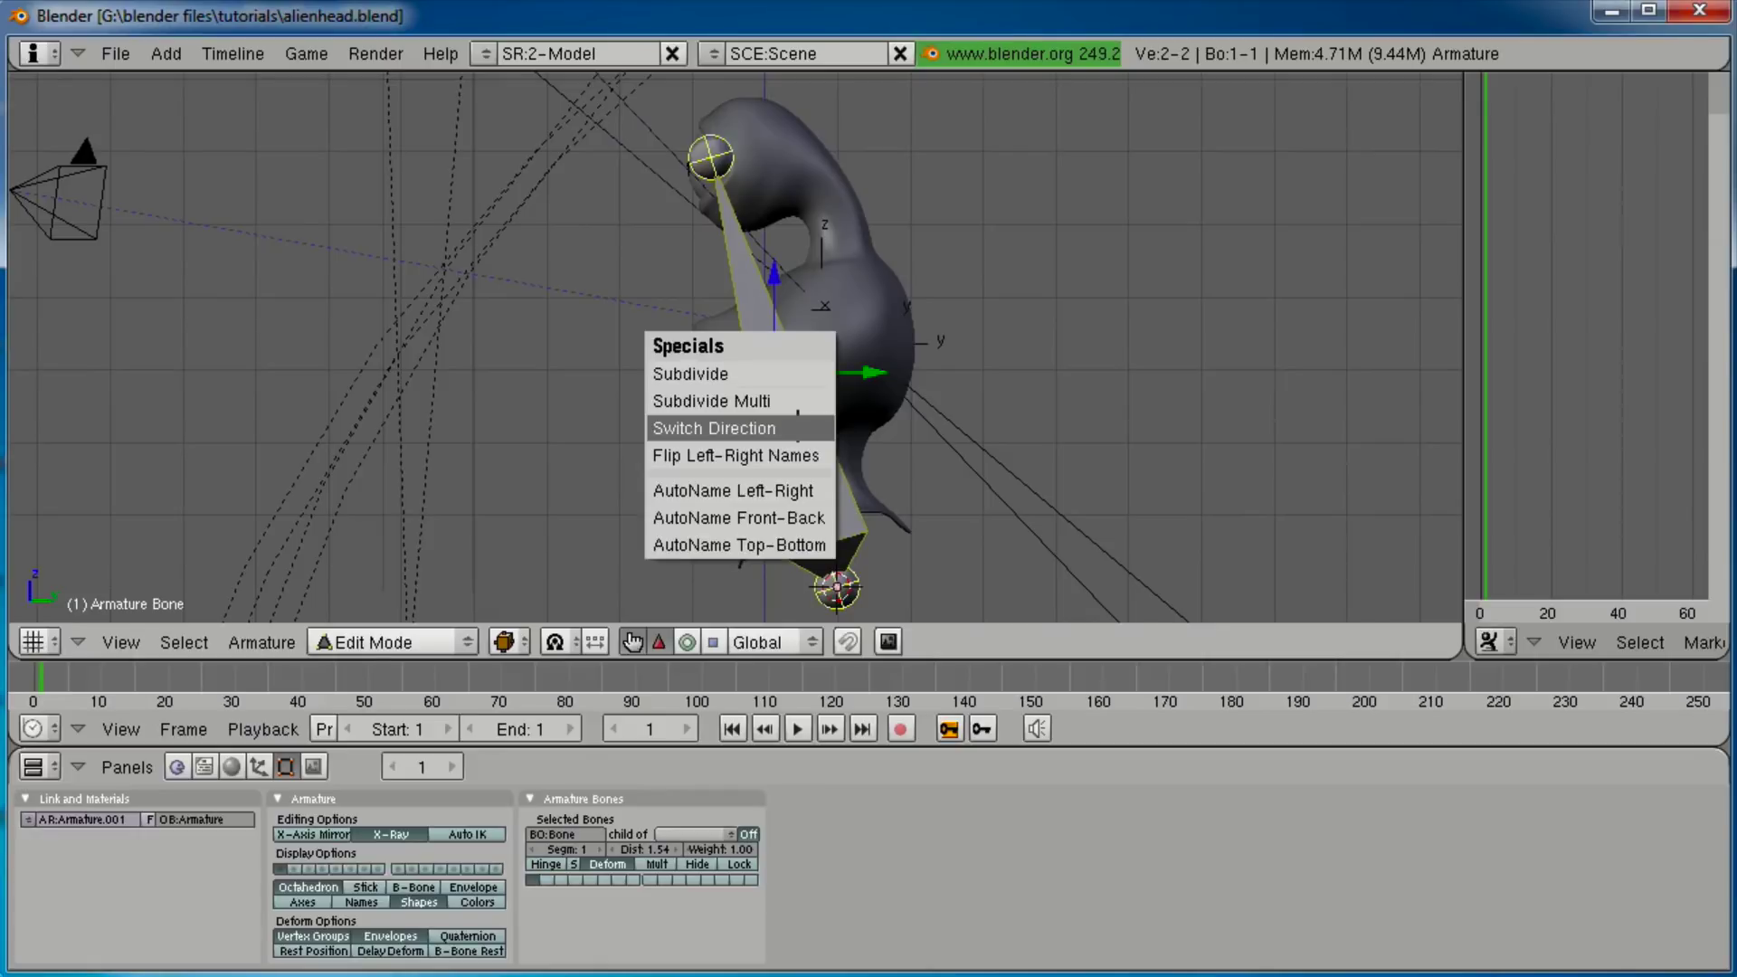
left_click(784, 401)
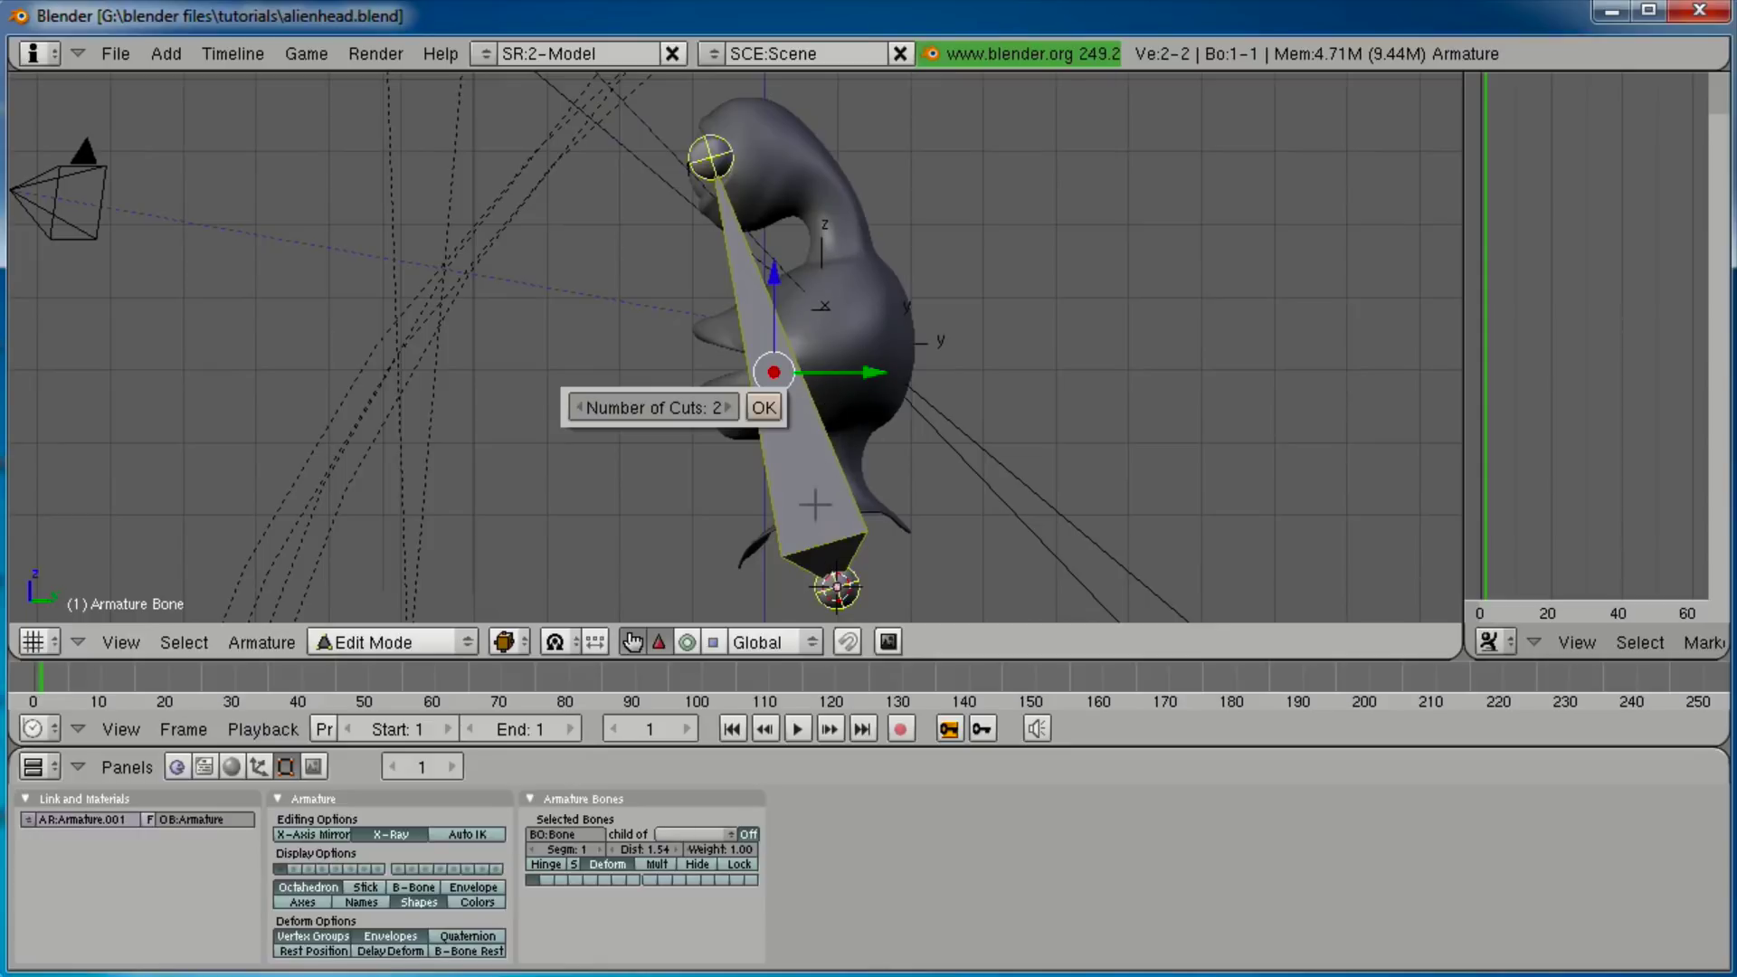
left_click(732, 408)
left_click(730, 407)
left_click(762, 408)
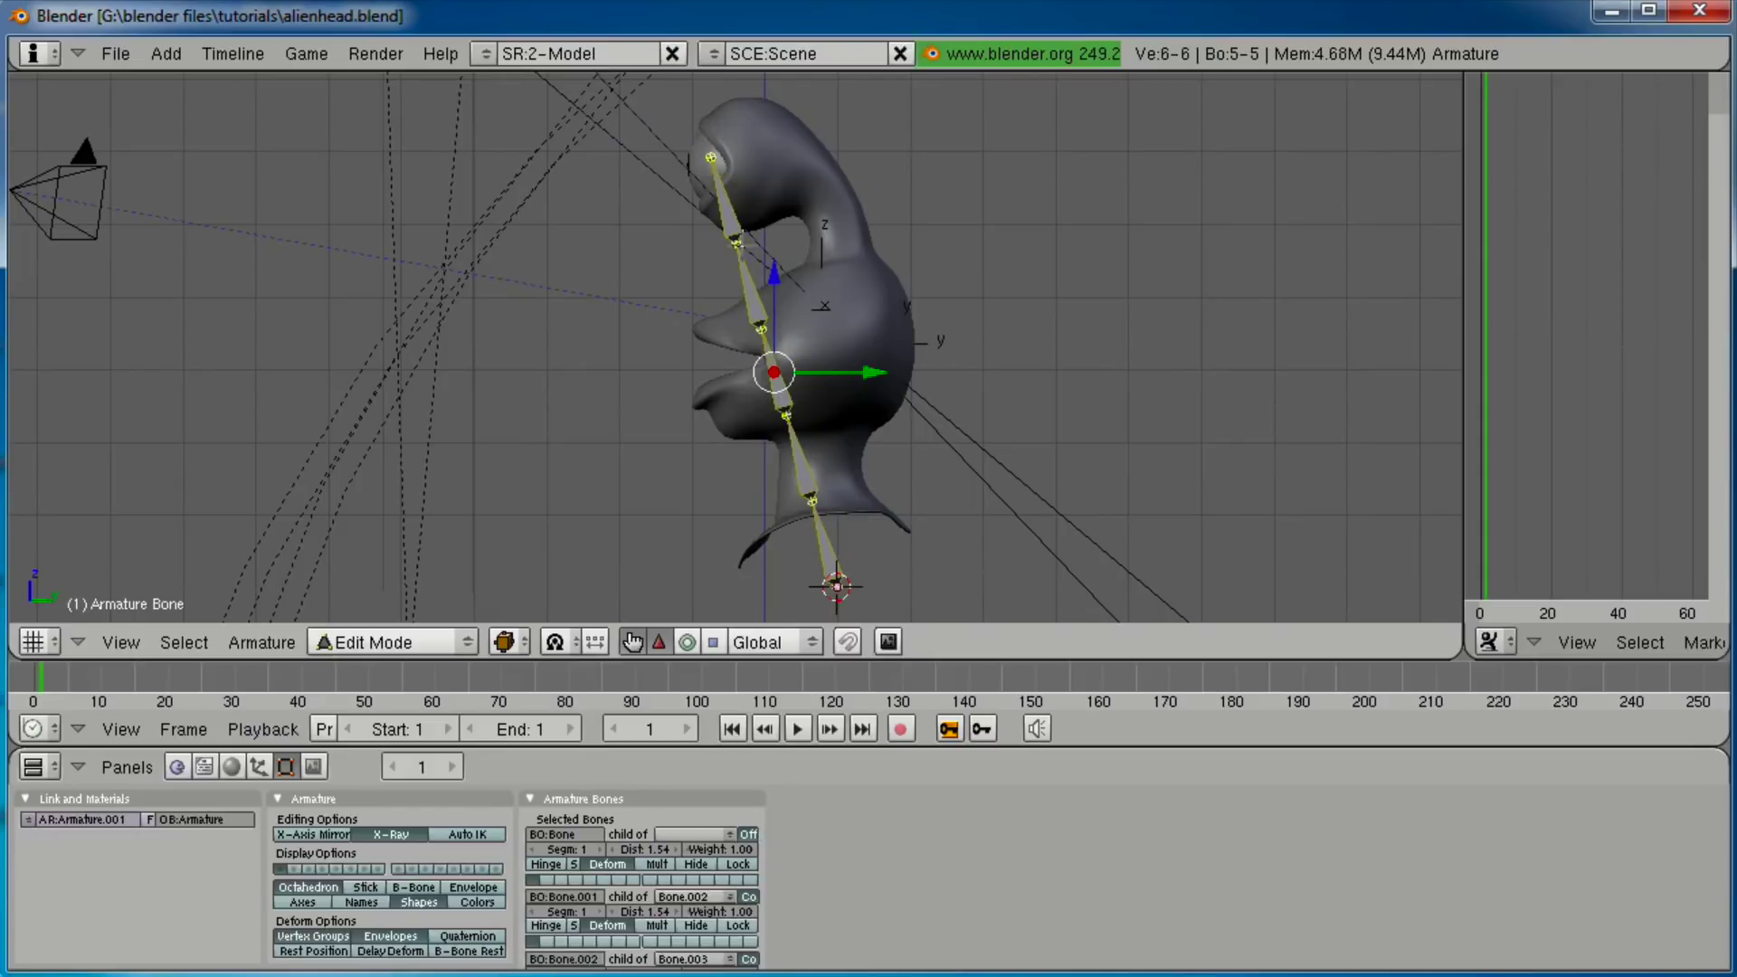
Move the two upper bone joints to the back of the eyeball and the base of the eye stalk.
right_click(735, 242)
key("g")
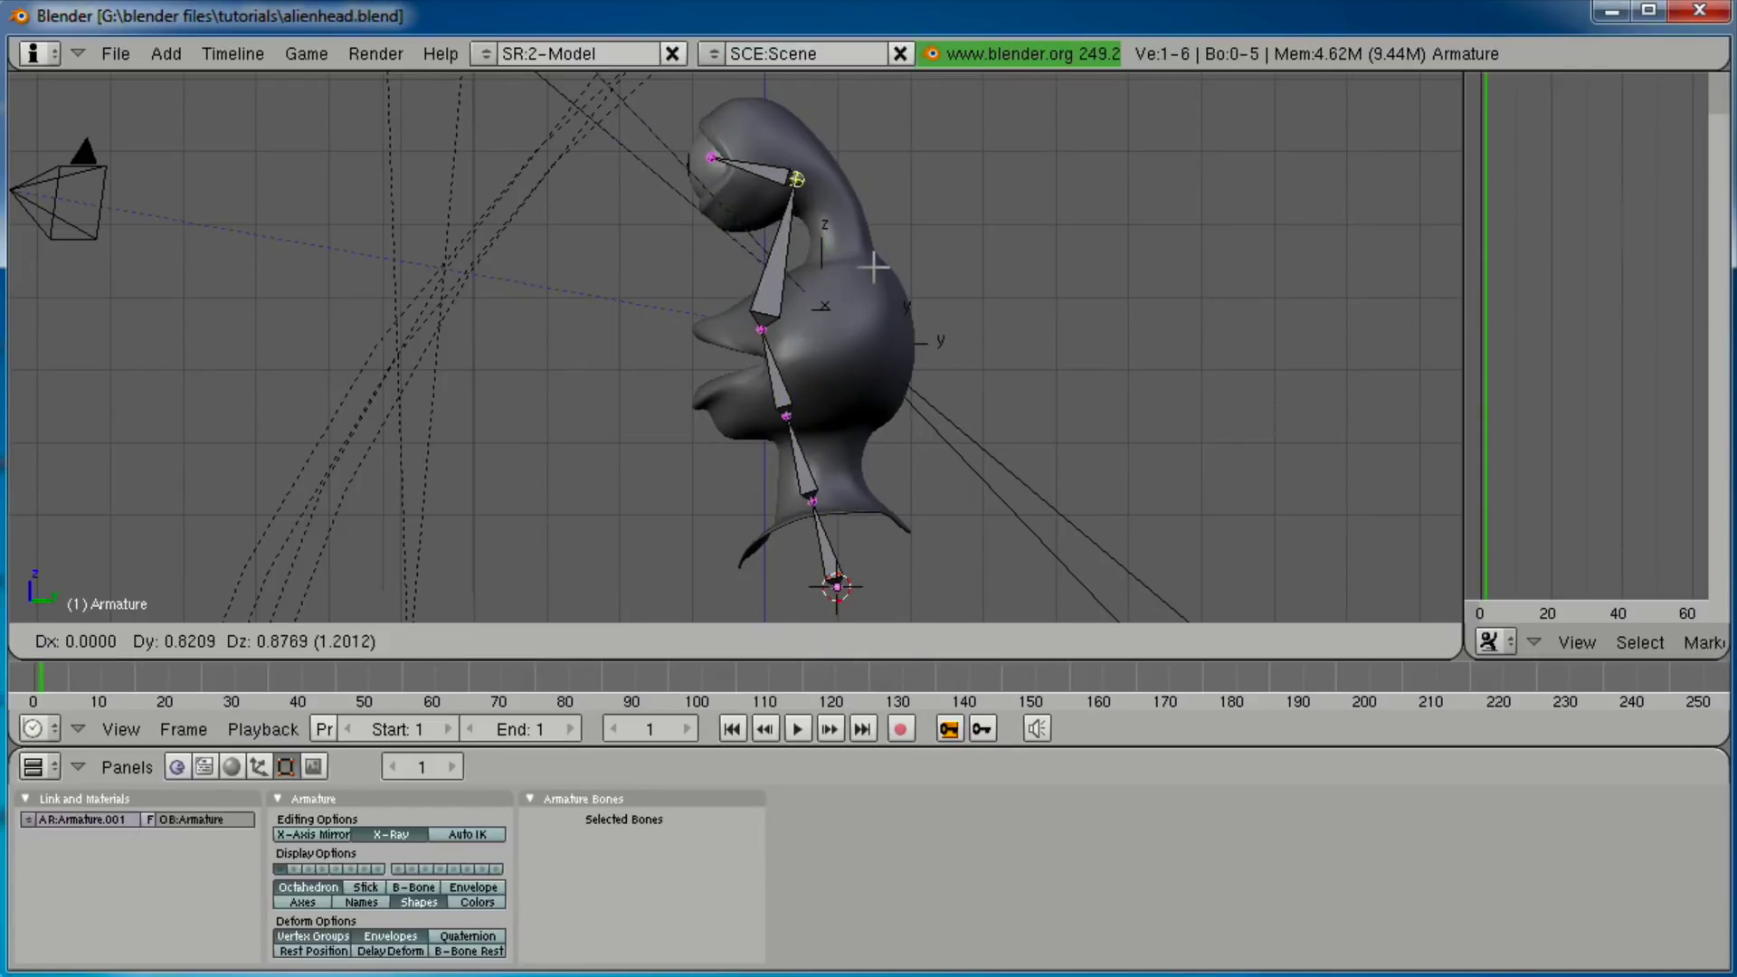
left_click(871, 261)
right_click(762, 330)
key("g")
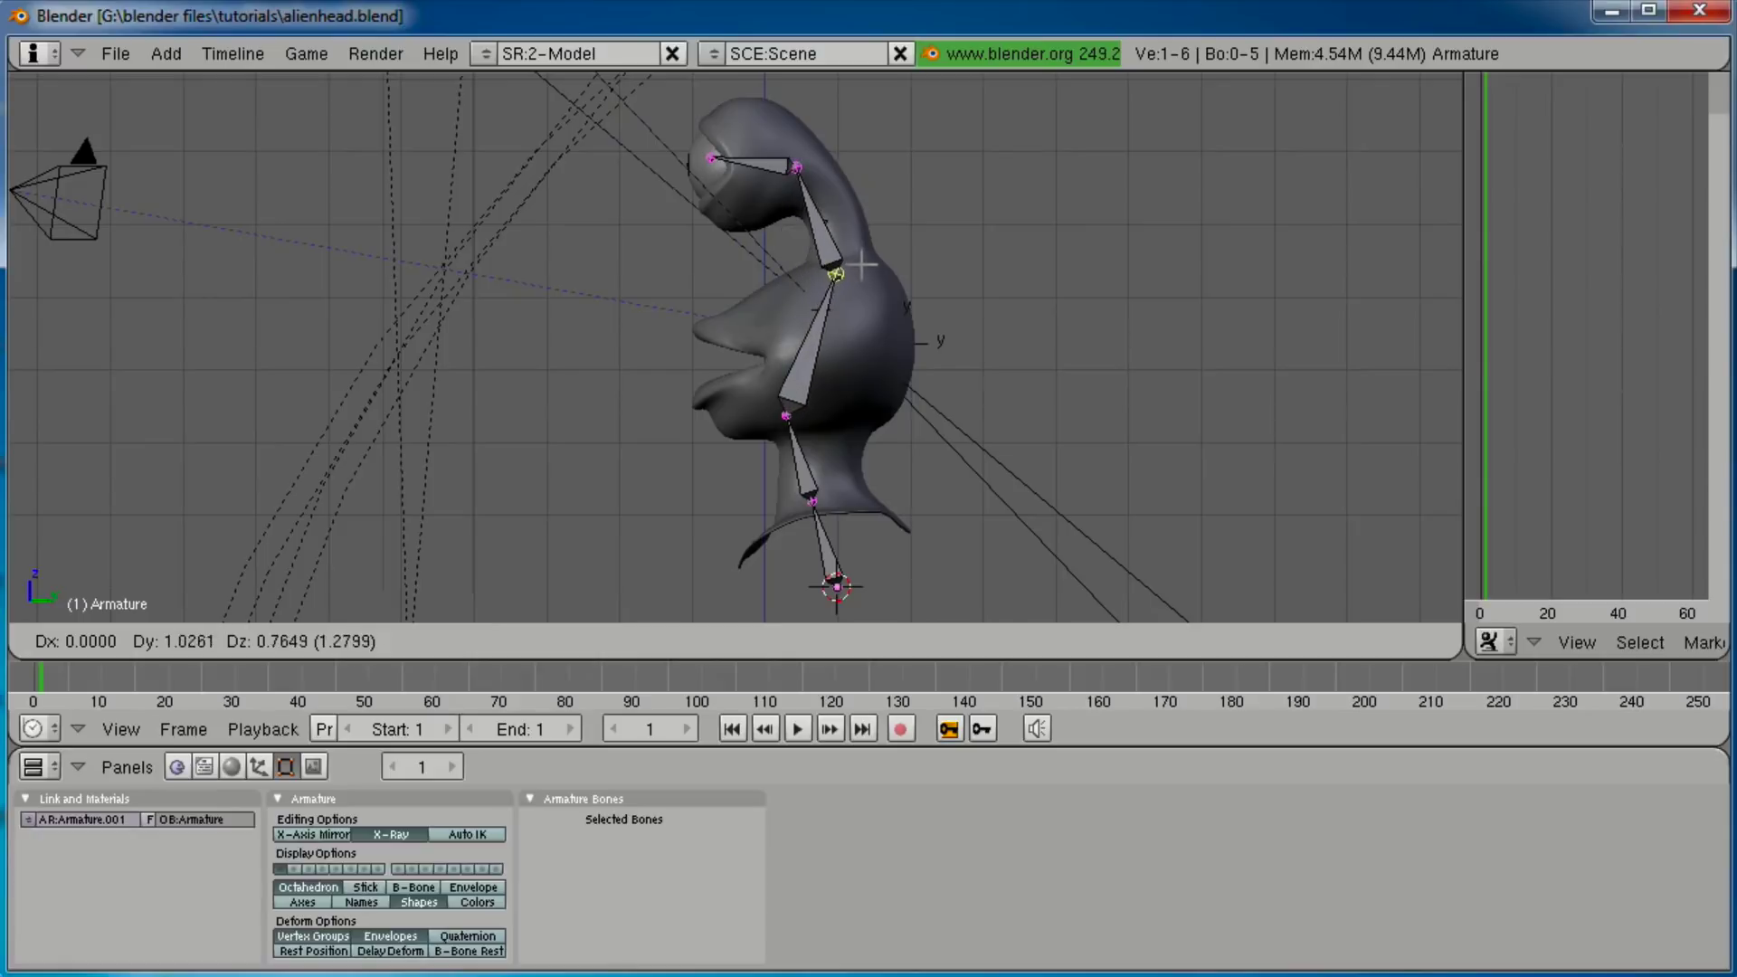
left_click(869, 257)
right_click(802, 171)
key("g")
left_click(812, 169)
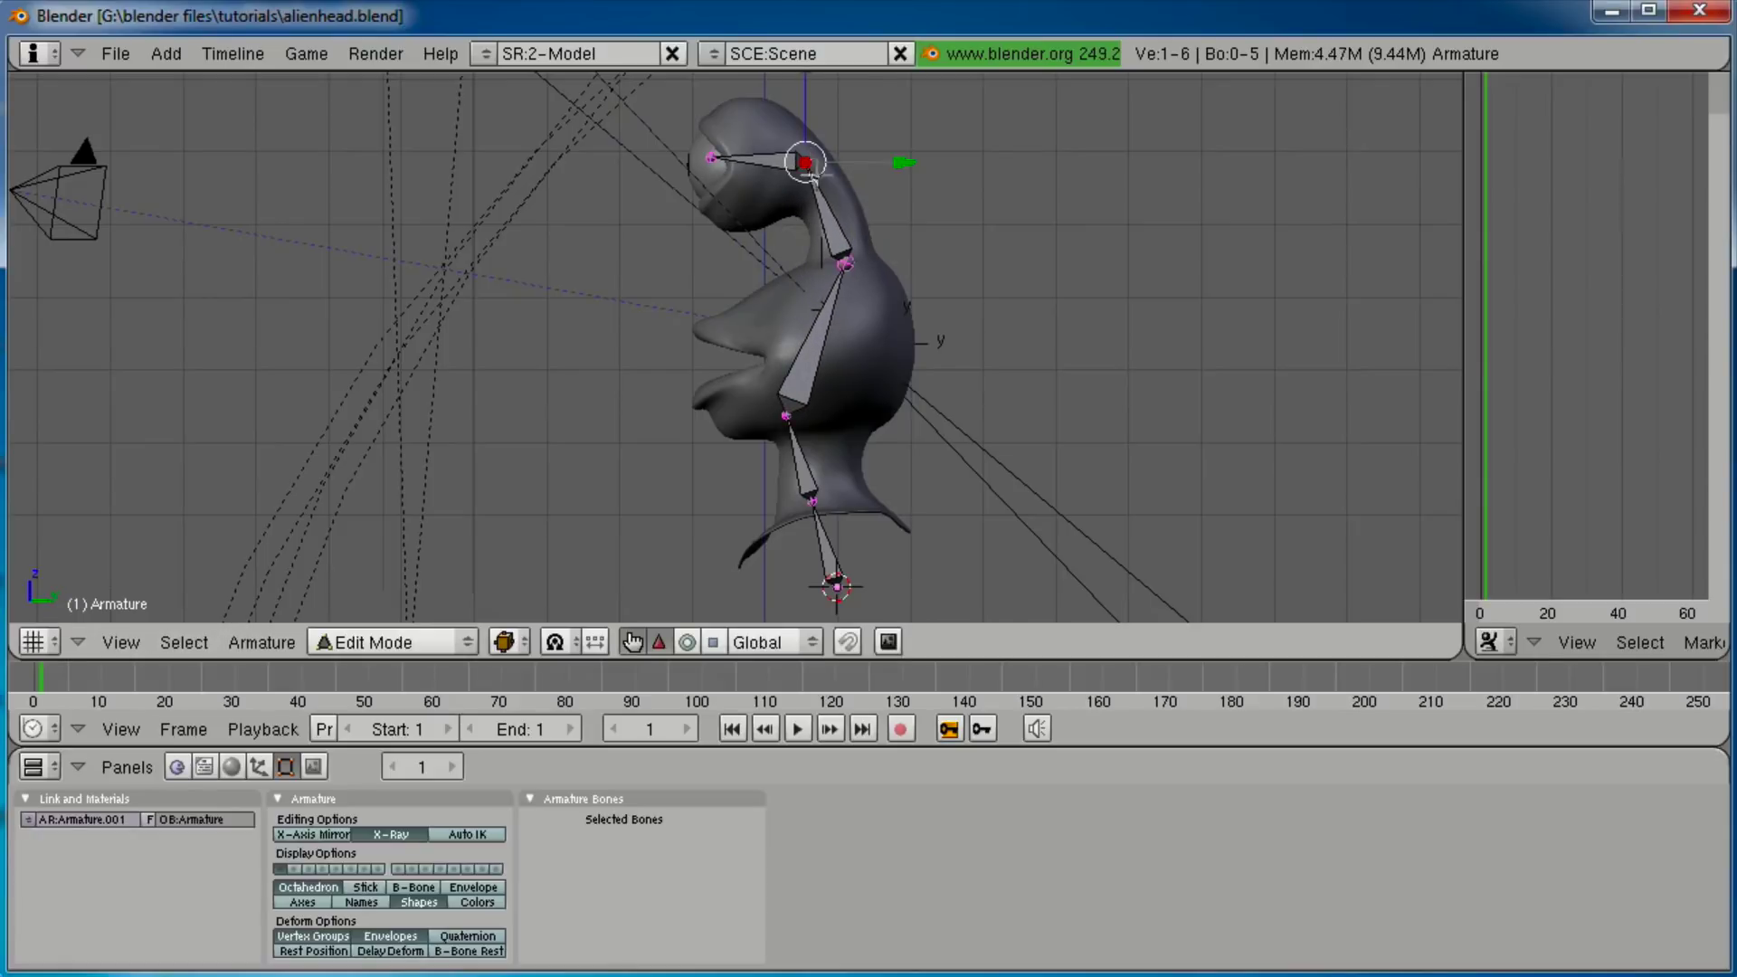
right_click(857, 260)
key("g")
left_click(829, 260)
Move the two lower bone joints to the top and the base of the neck, and leave Edit Mode.
right_click(785, 416)
key("g")
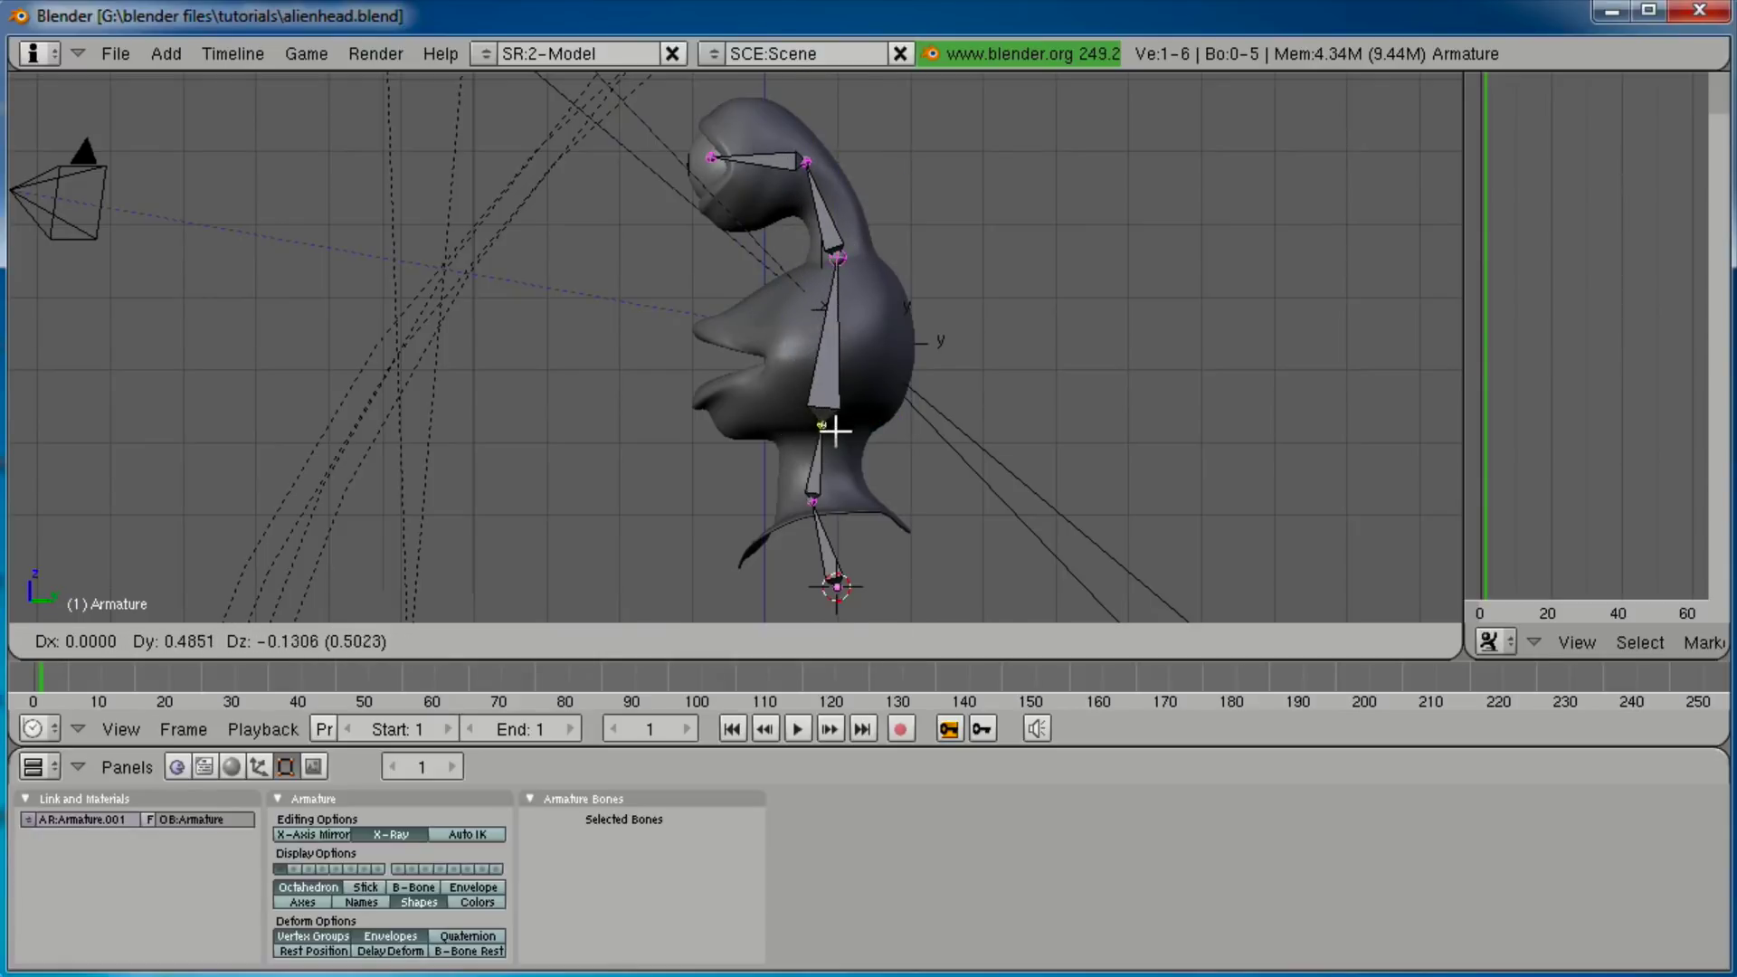
left_click(830, 436)
right_click(813, 507)
key("g")
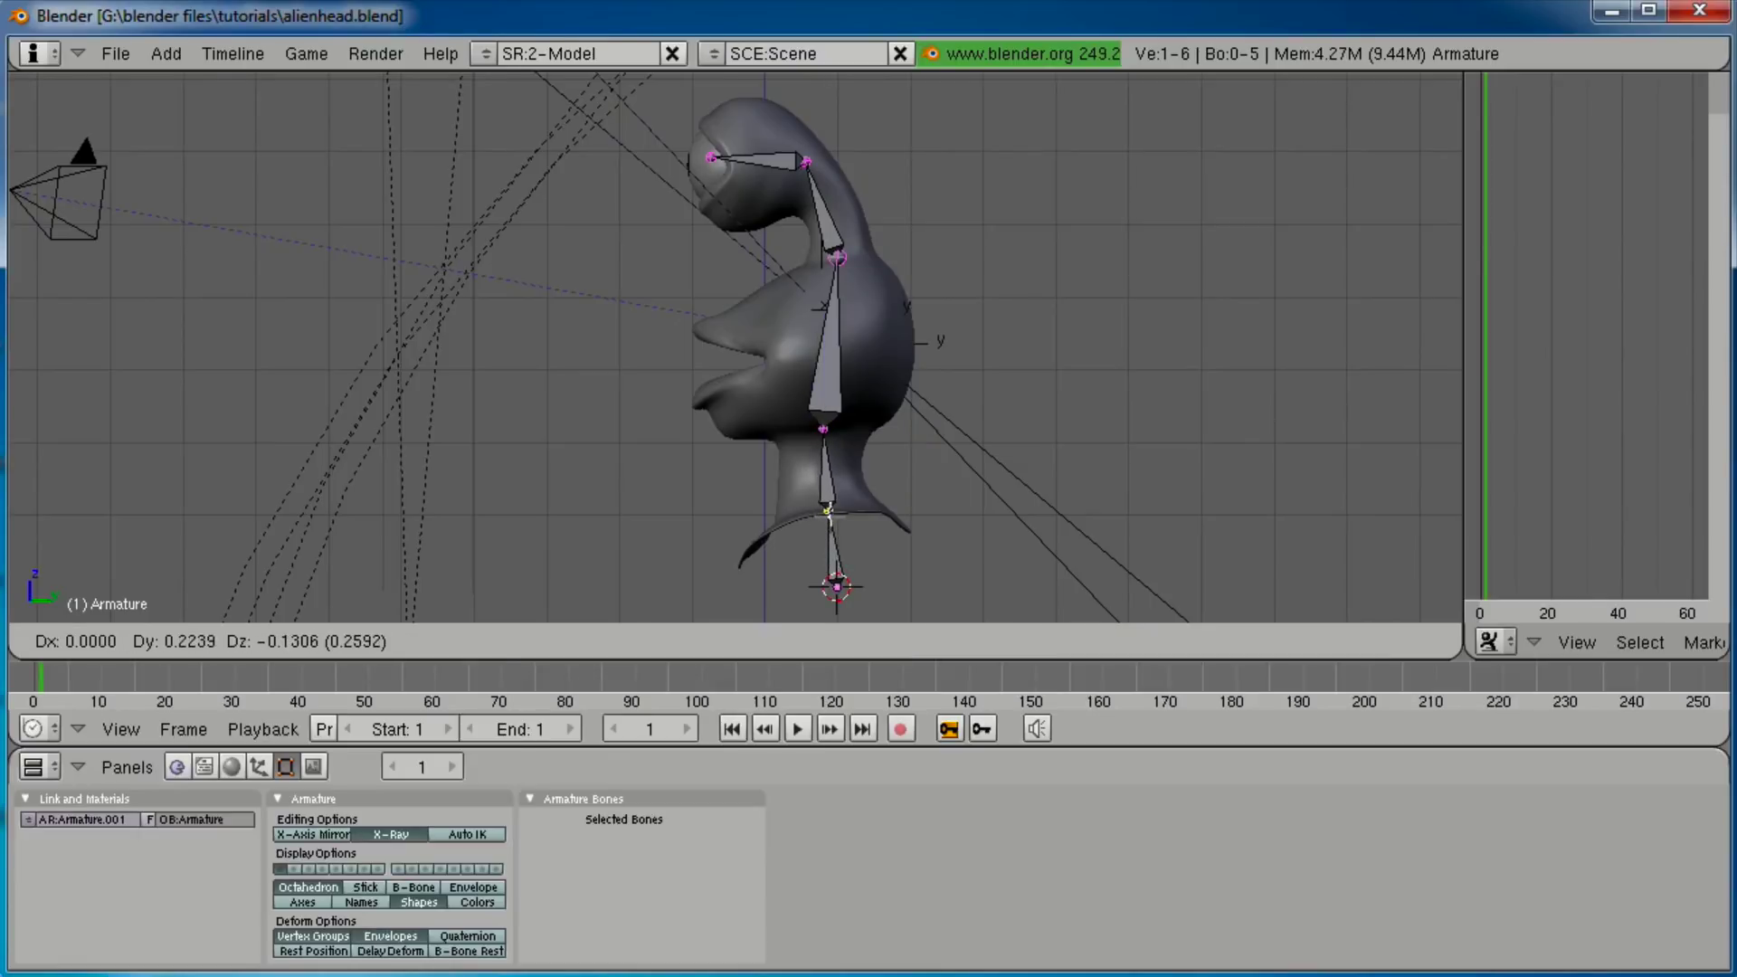
left_click(830, 504)
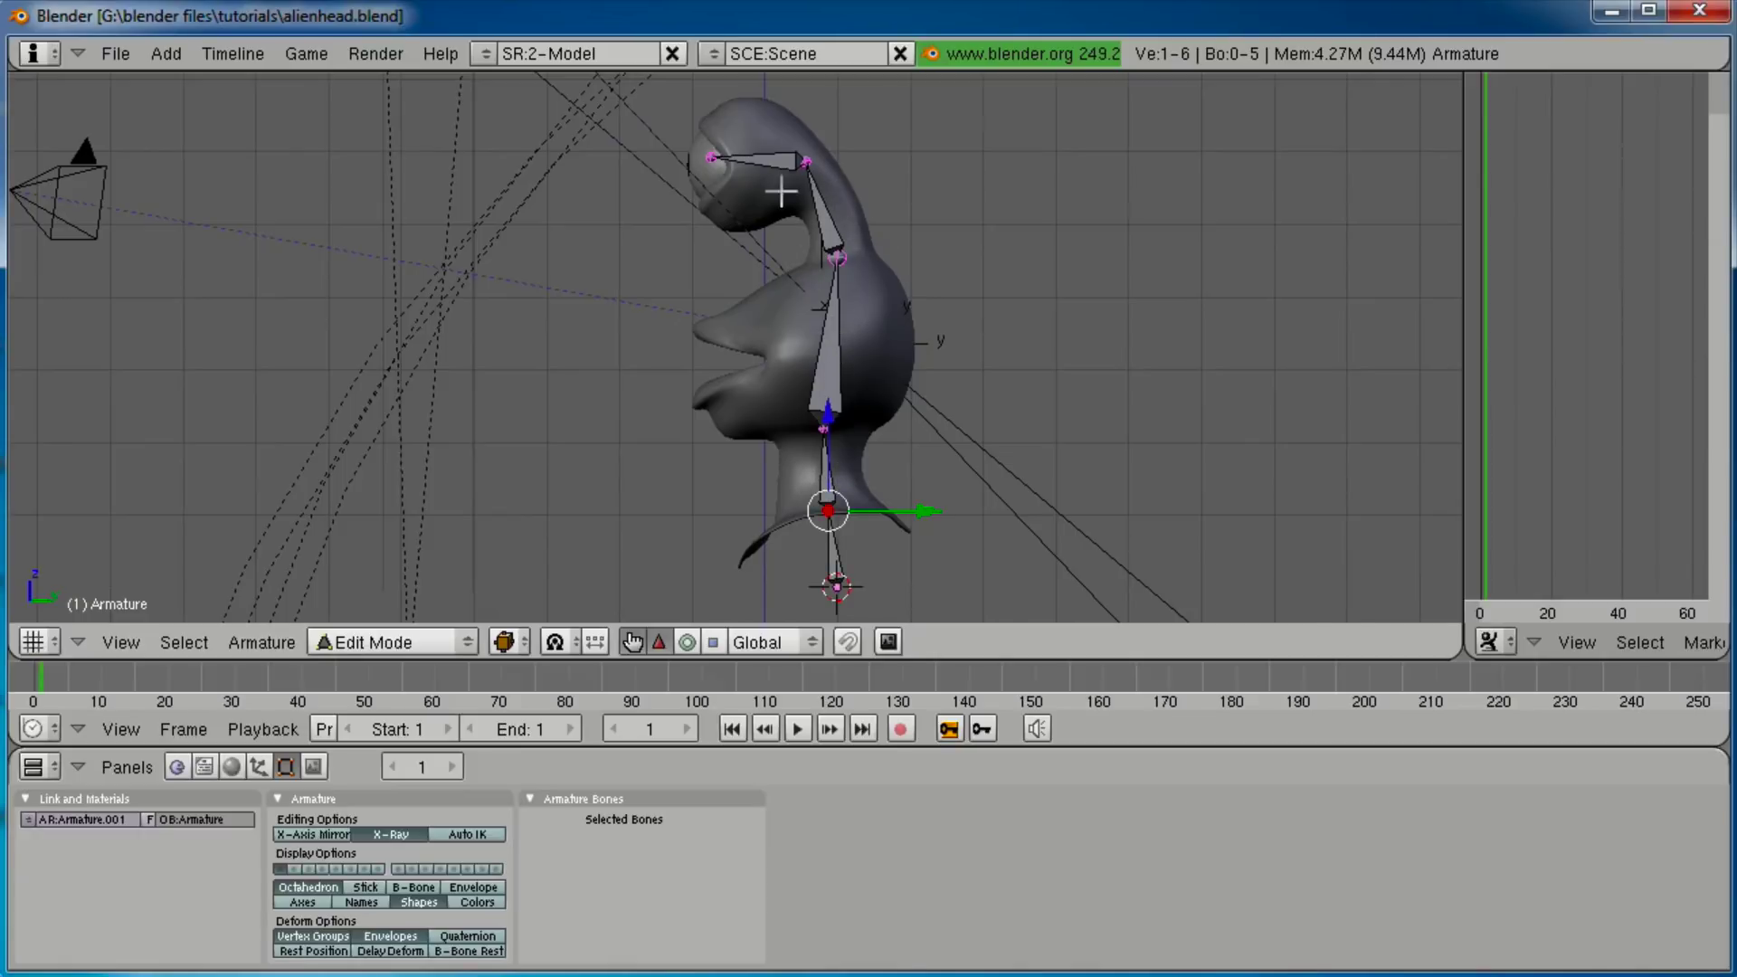
key("Tab")
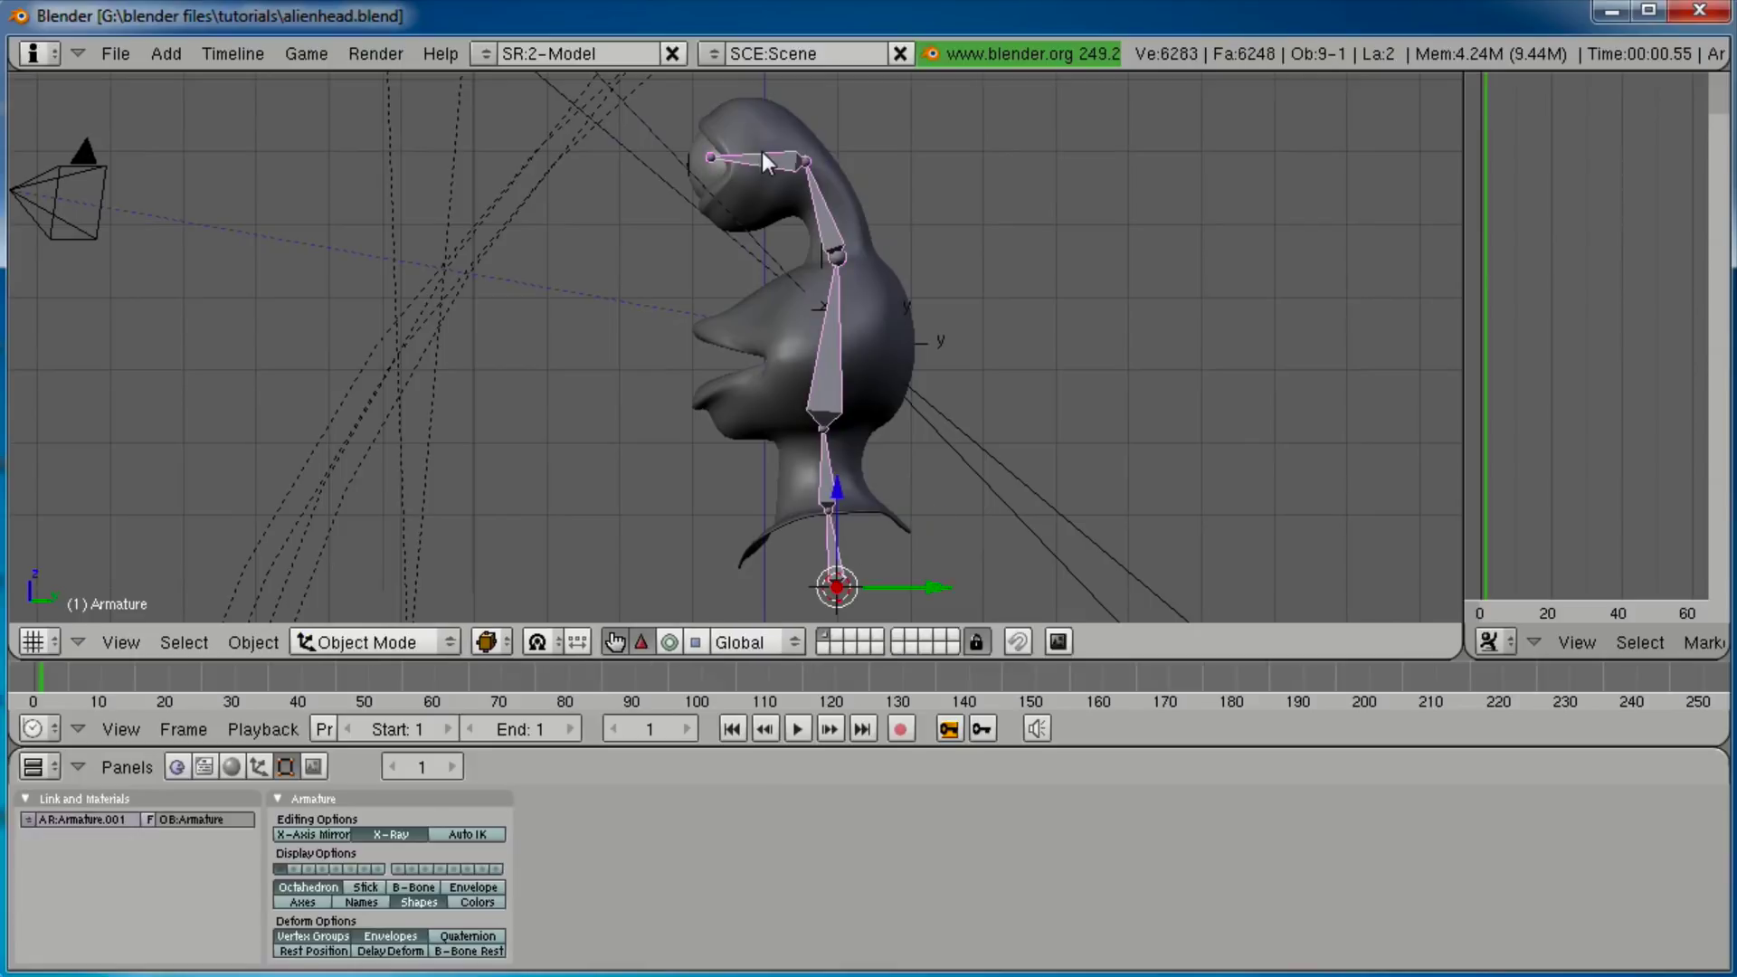
Switch the armature to Pose Mode and select the large bone inside the head.
right_click(767, 161)
right_click(778, 167)
right_click(783, 167)
right_click(789, 165)
left_click(412, 643)
left_click(373, 563)
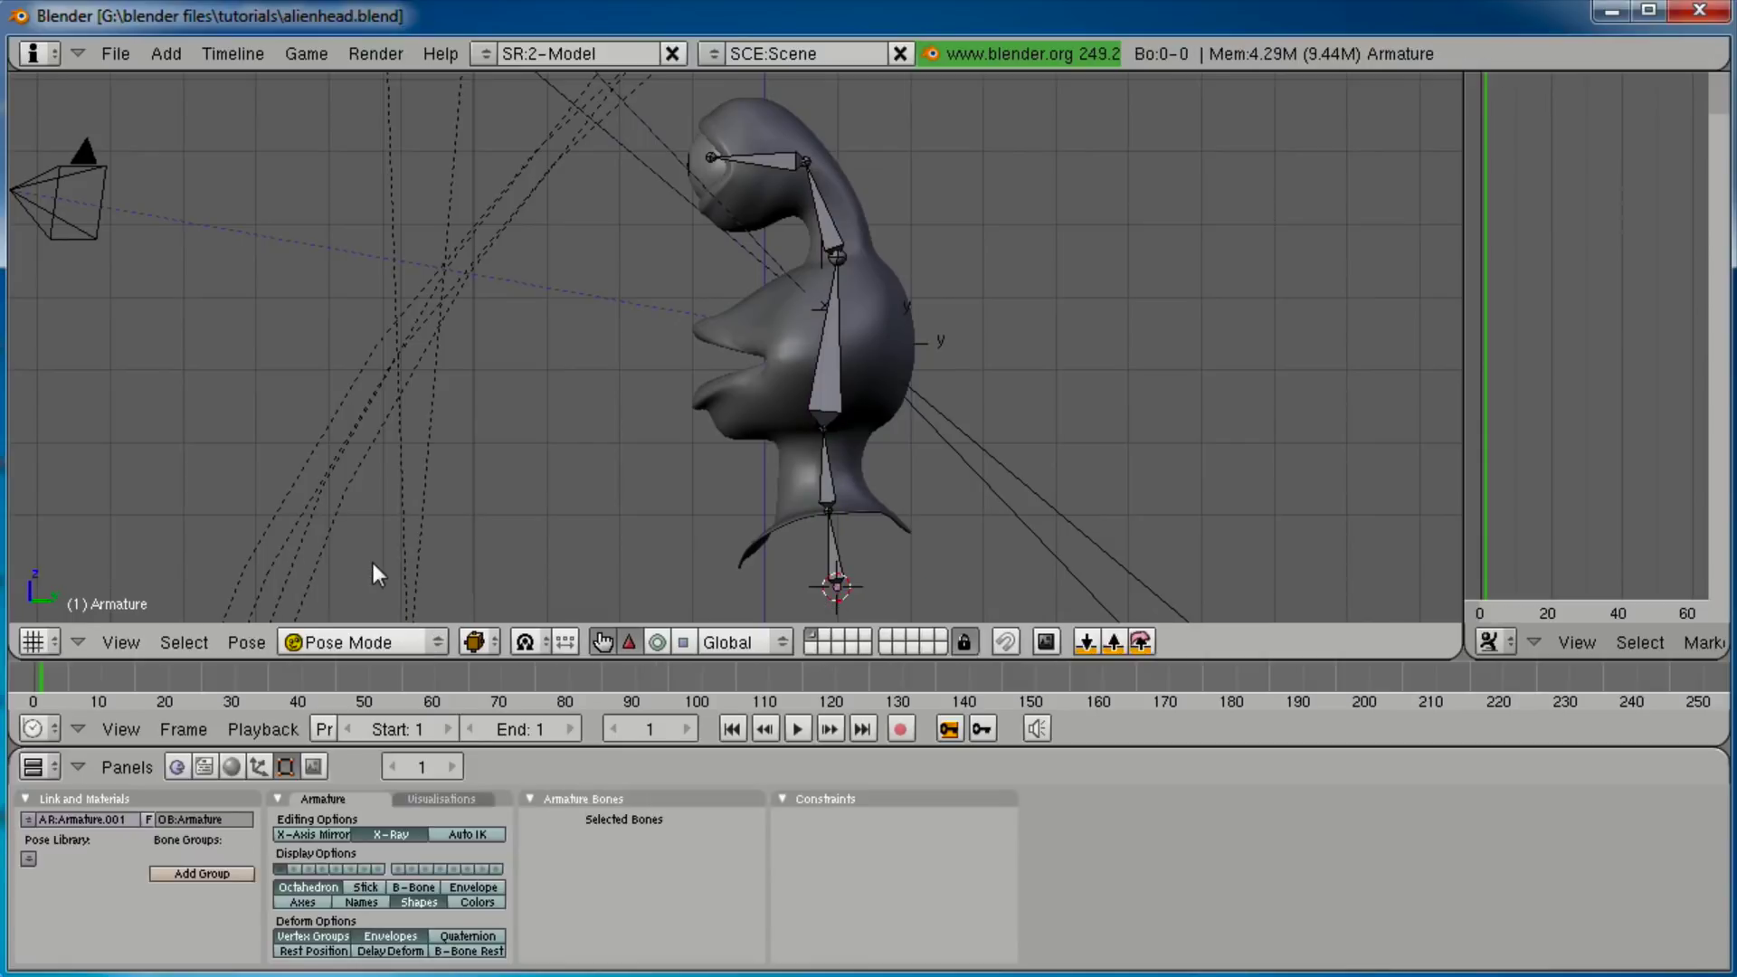
right_click(821, 340)
middle_click_drag(822, 340, 573, 382)
key("KP_3")
Rename the lowest bone as chest in Edit Mode using its transform properties.
key("Tab")
scroll(575, 383, "up", 4)
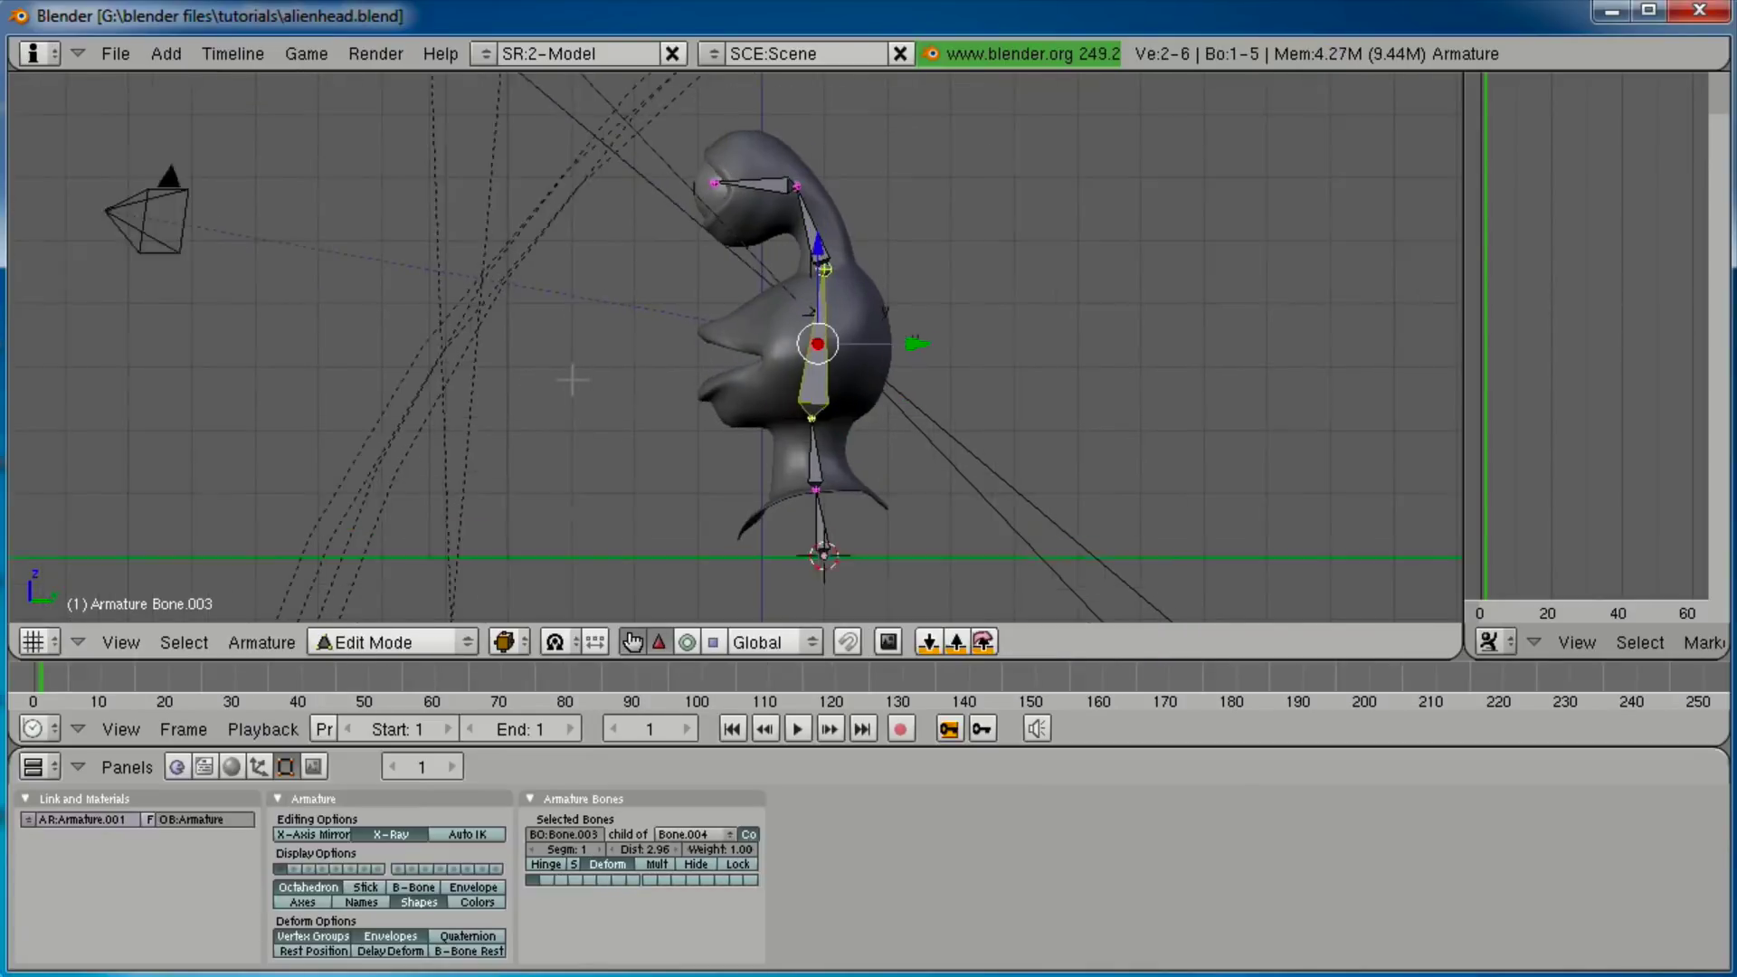
middle_click_drag(888, 490, 765, 353, "shift")
right_click(766, 546)
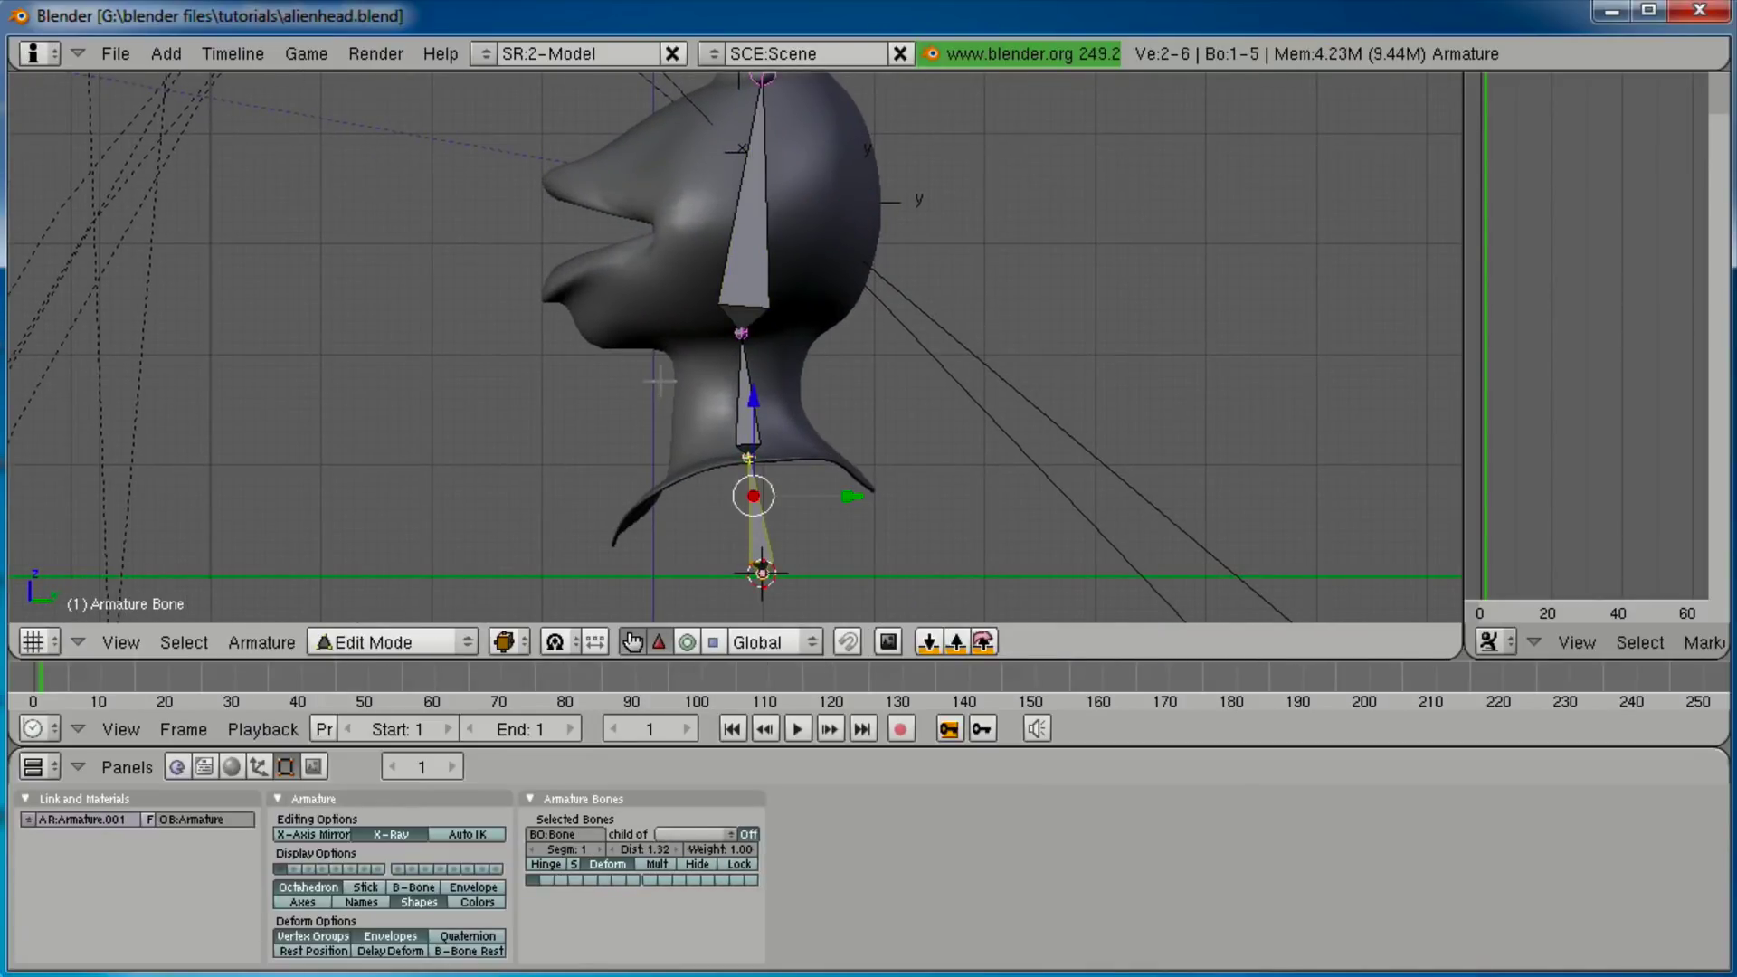
key("n")
left_click_drag(246, 93, 220, 121)
left_click(241, 170)
type("chest")
key("Return")
Rename the bone inside the neck as neck and the large bone above it as head.
right_click(750, 411)
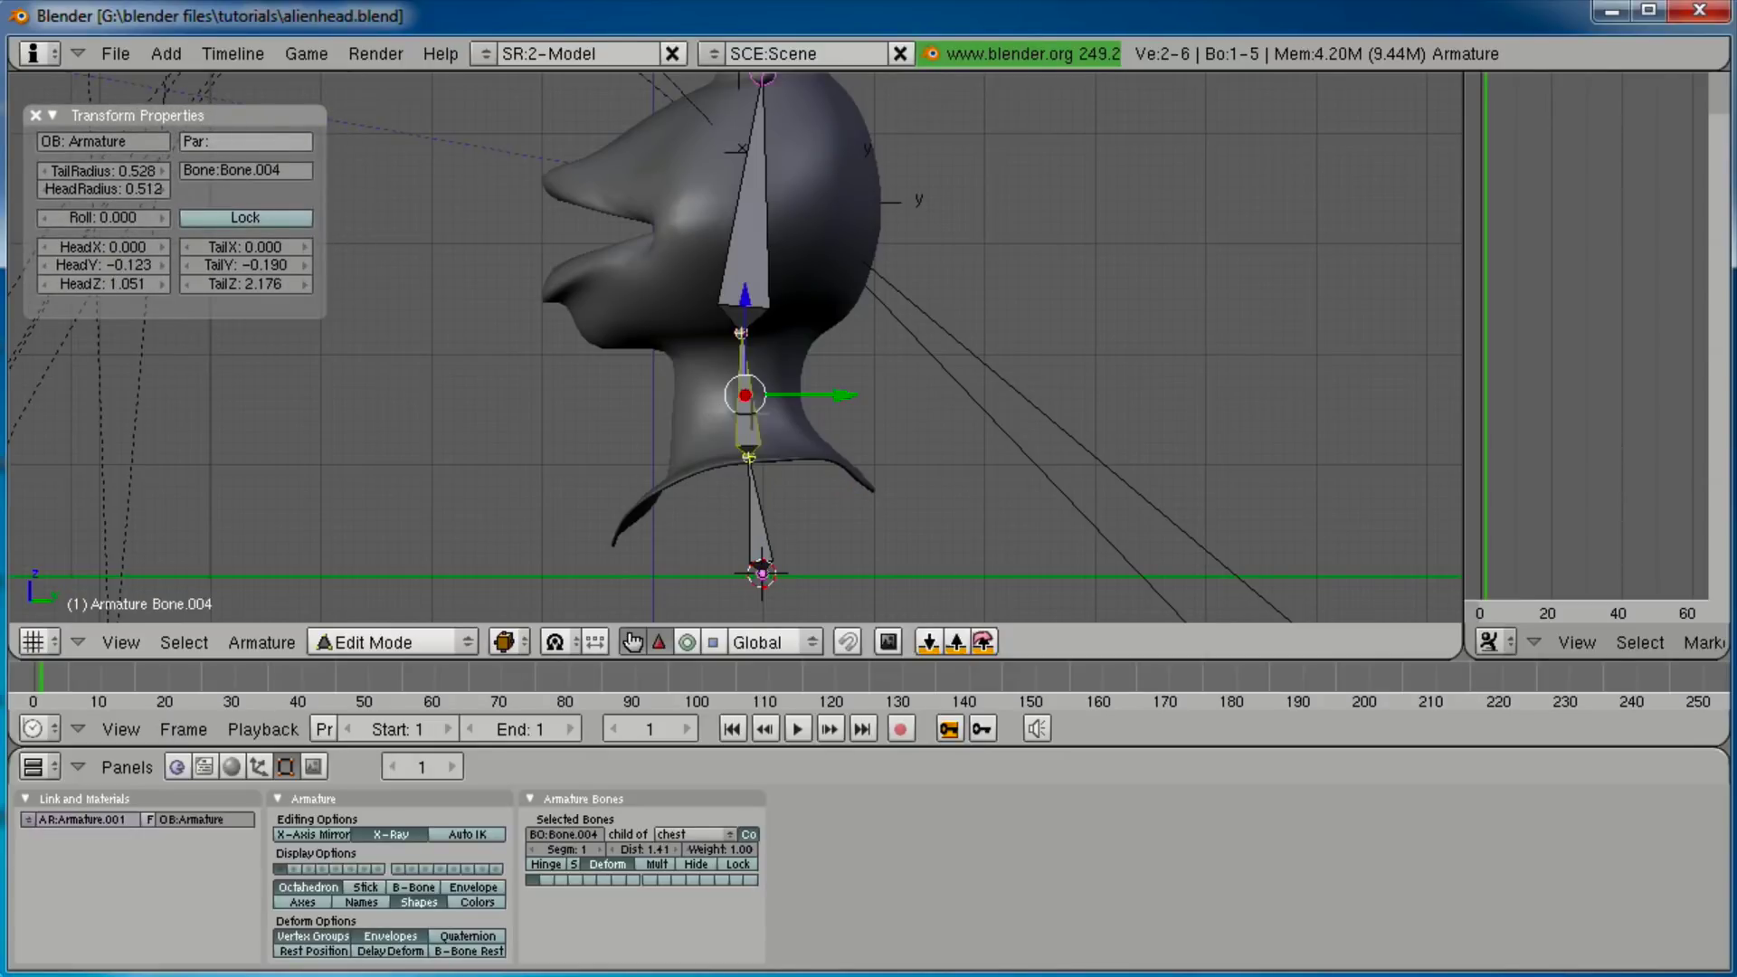
left_click(250, 174)
type("neck")
key("Return")
right_click(728, 231)
left_click(228, 172)
type("head")
key("Return")
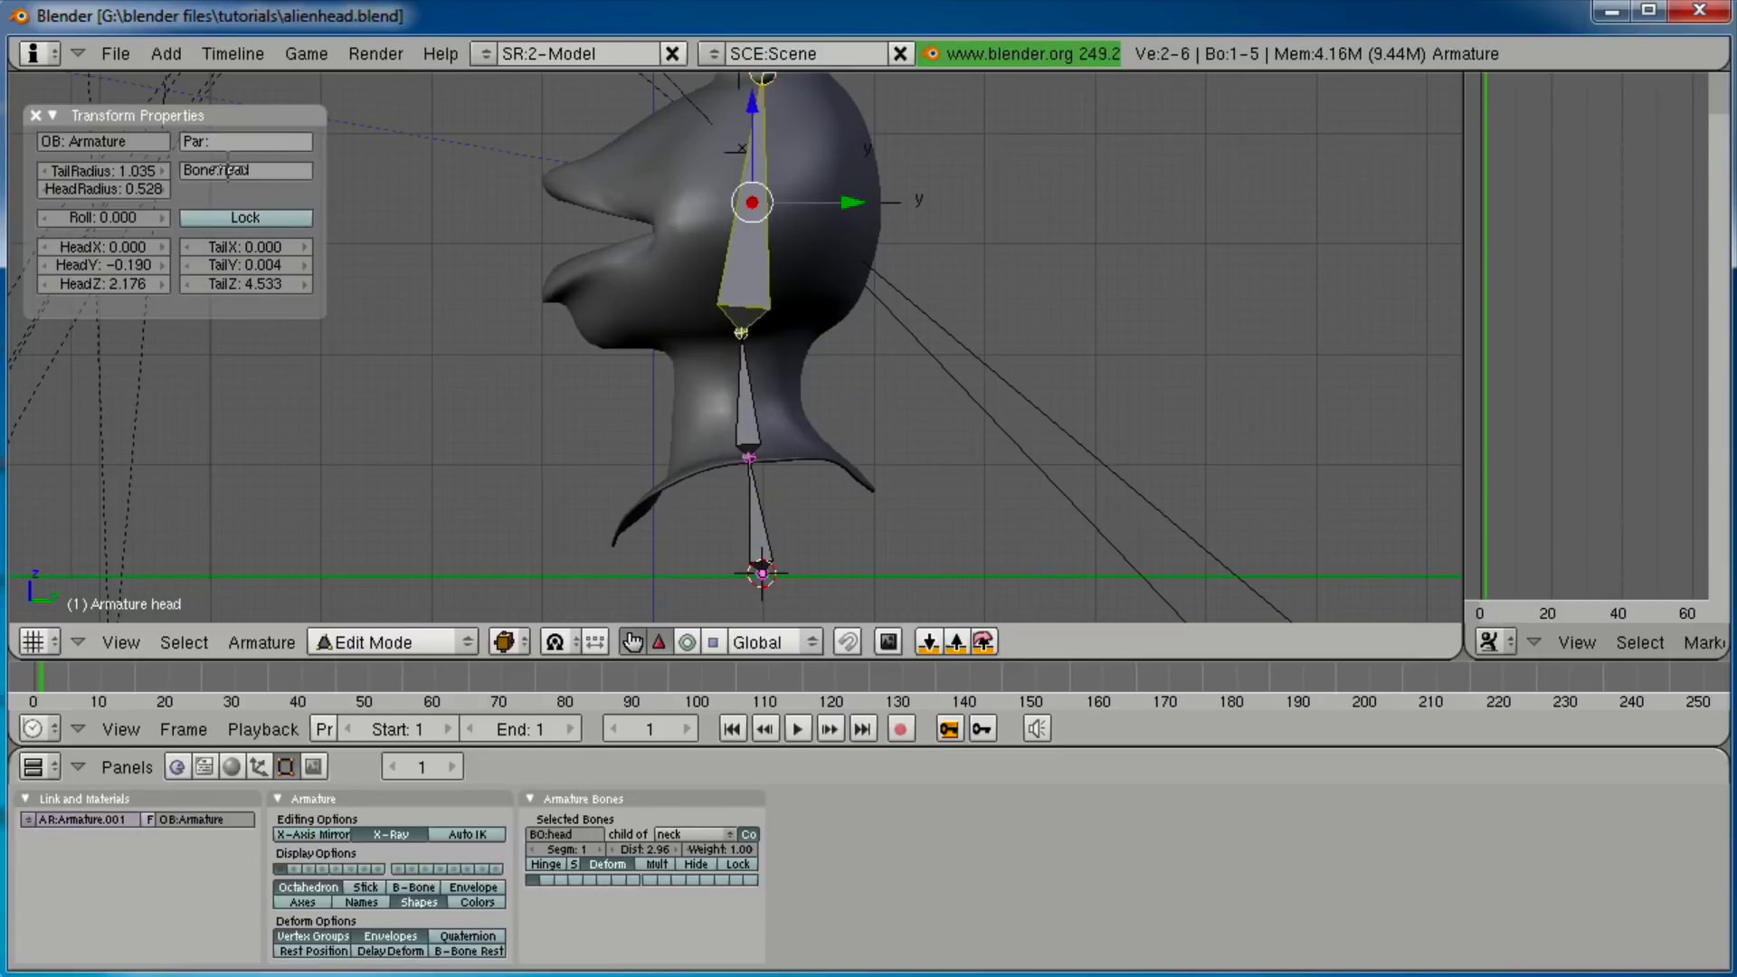
Rename the bone in the eye stalk as stalk.
middle_click_drag(561, 291, 597, 568)
right_click(734, 353)
left_click(307, 171)
type("stalk")
key("Return")
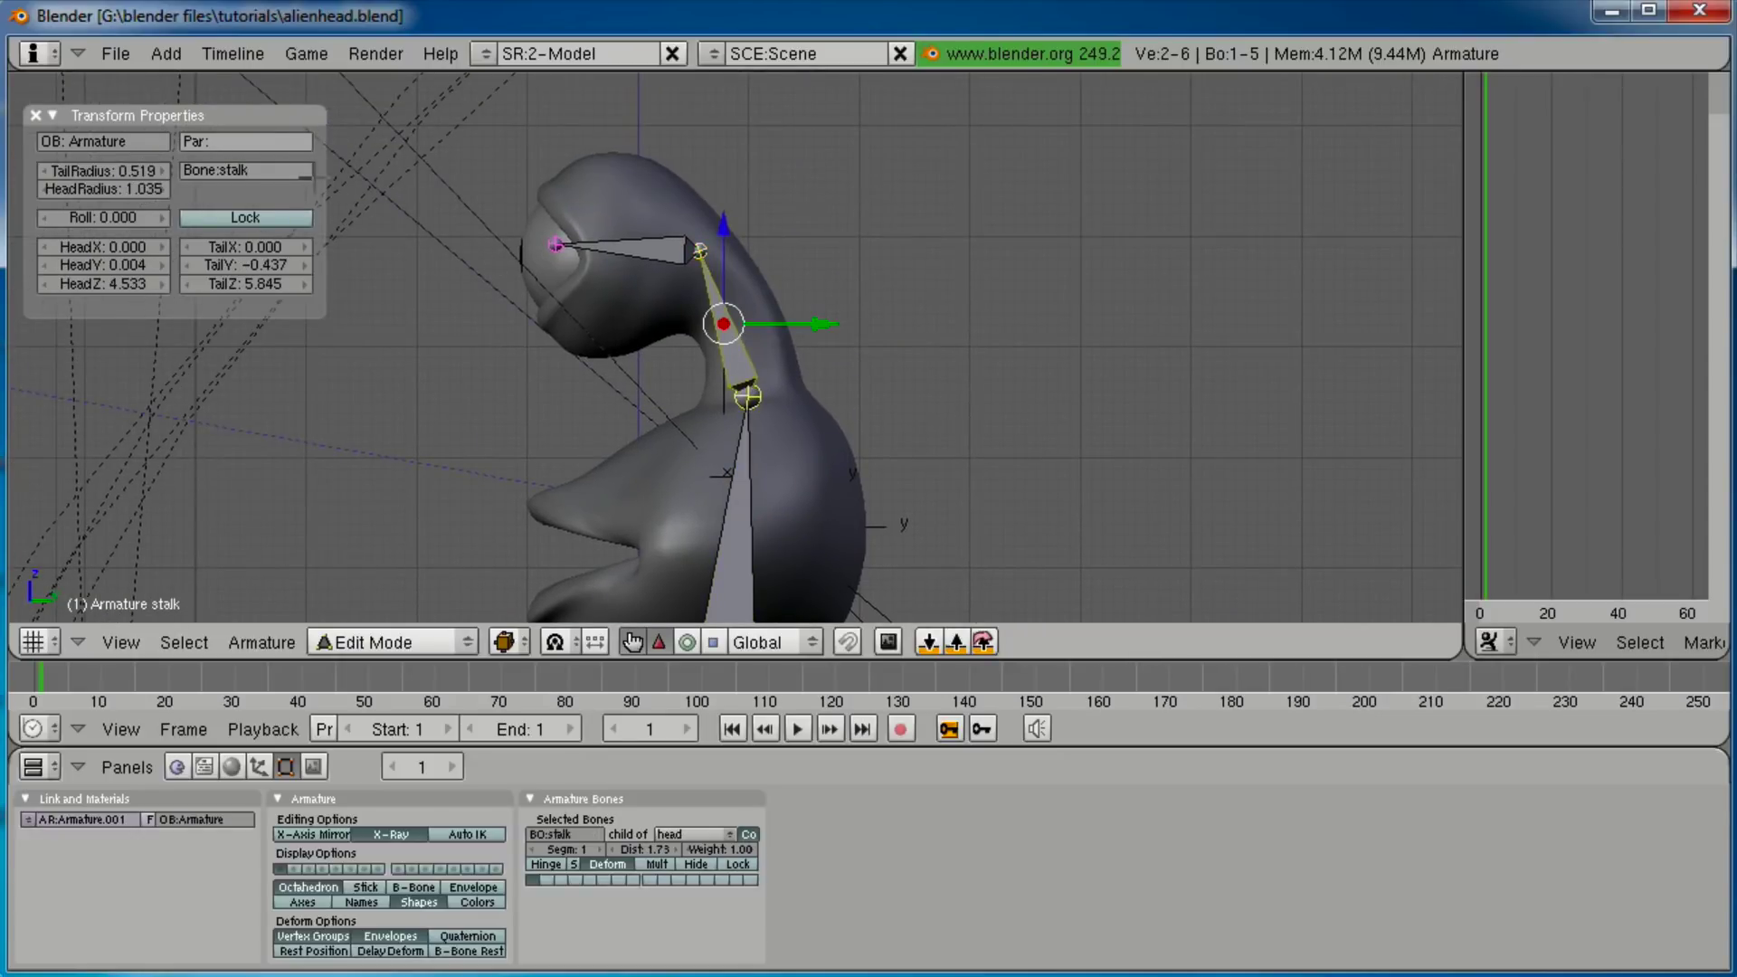
Rename the bone reaching from the stalk into the eye as eyeball_holder.
right_click(633, 244)
left_click(267, 170)
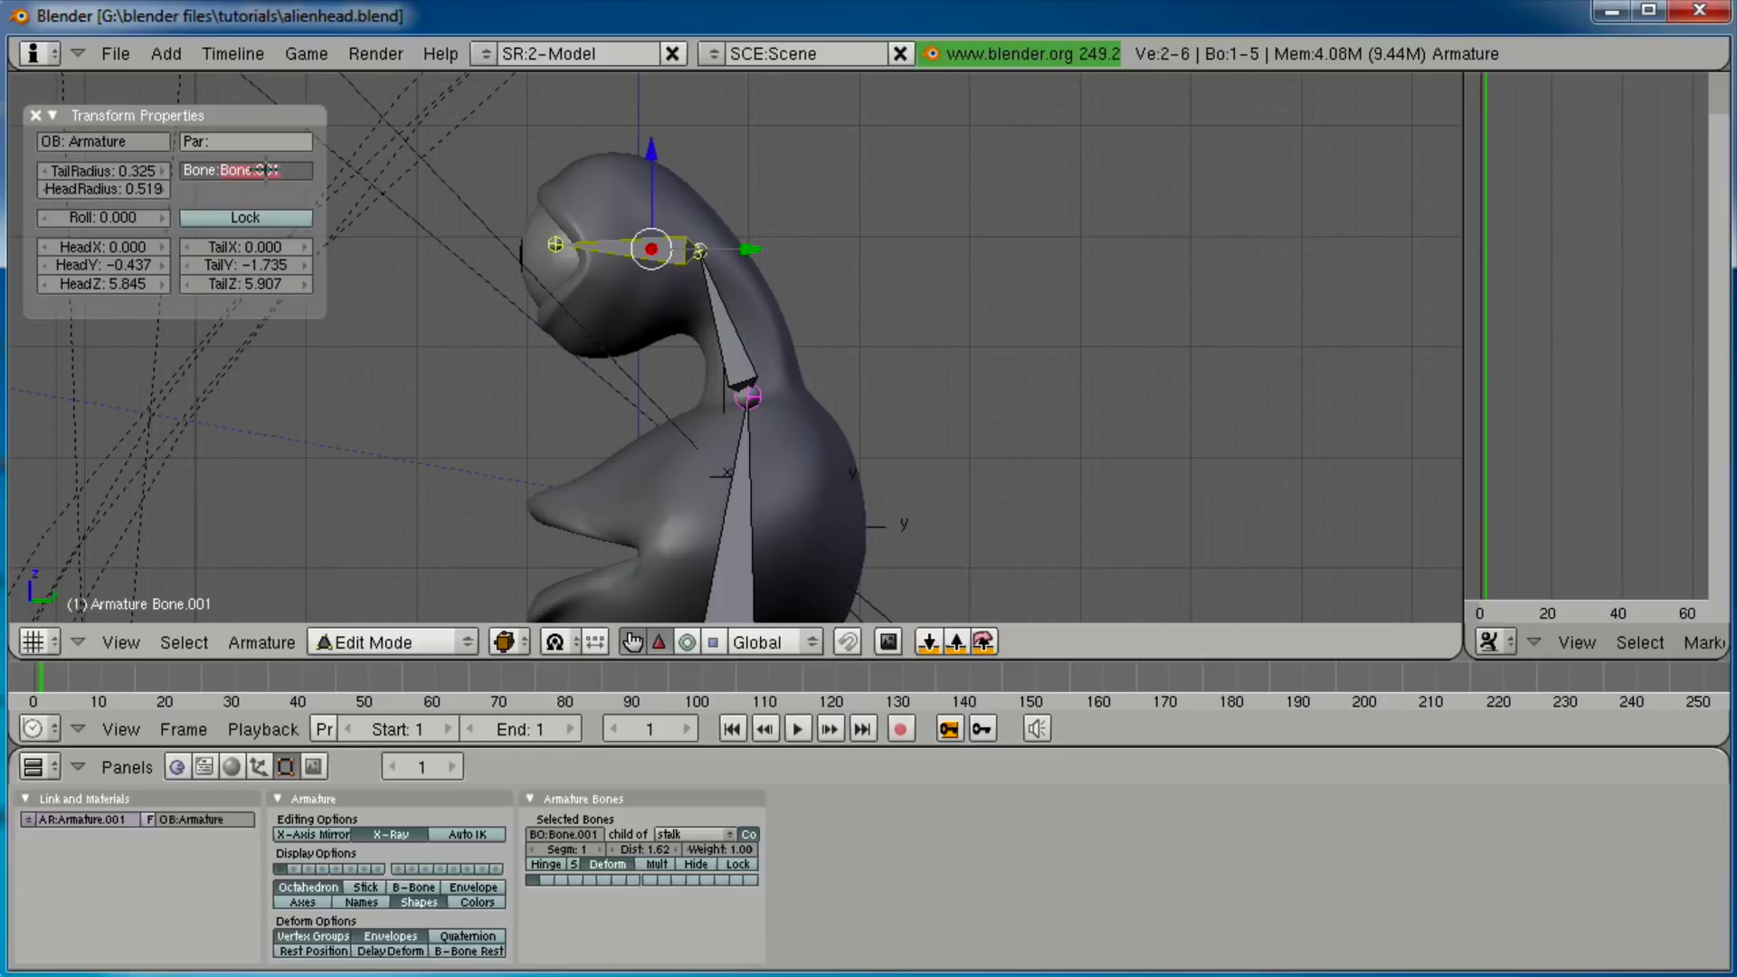
type("eyeball_holder")
key("Return")
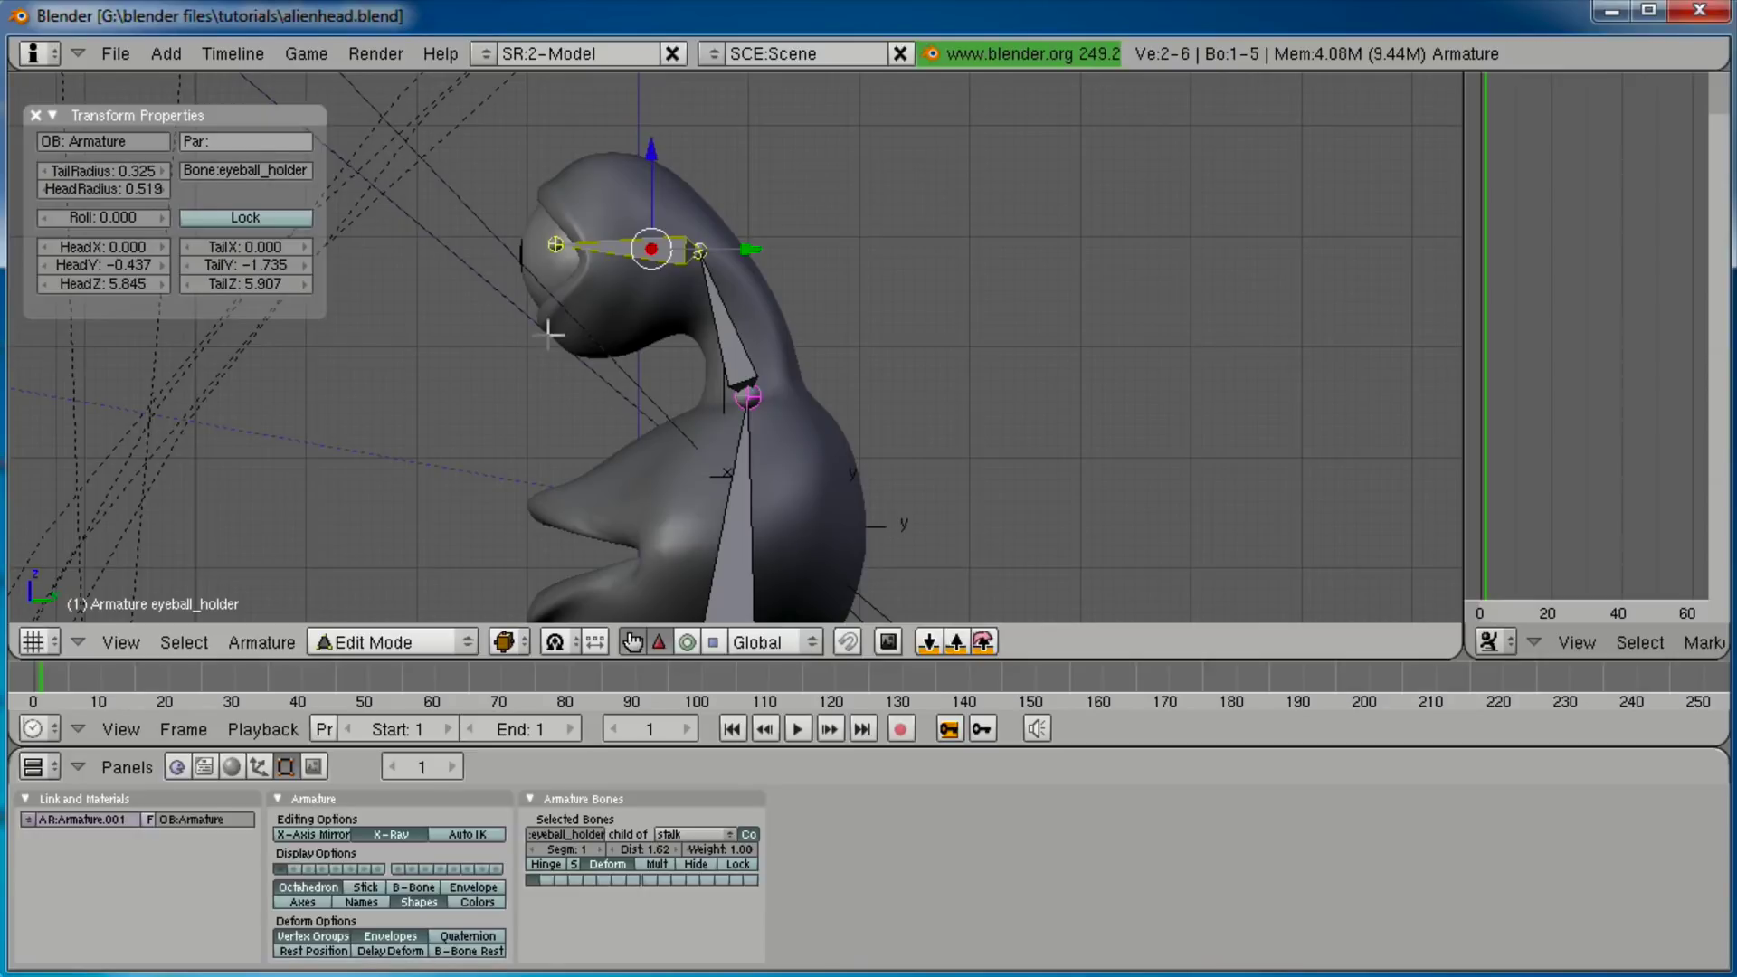
Return the armature to Pose Mode and display its bones as B-Bones.
mouse_move(562, 341)
middle_mouse_down()
mouse_move(583, 348)
mouse_move(574, 399)
mouse_move(586, 343)
middle_mouse_up()
key("Tab")
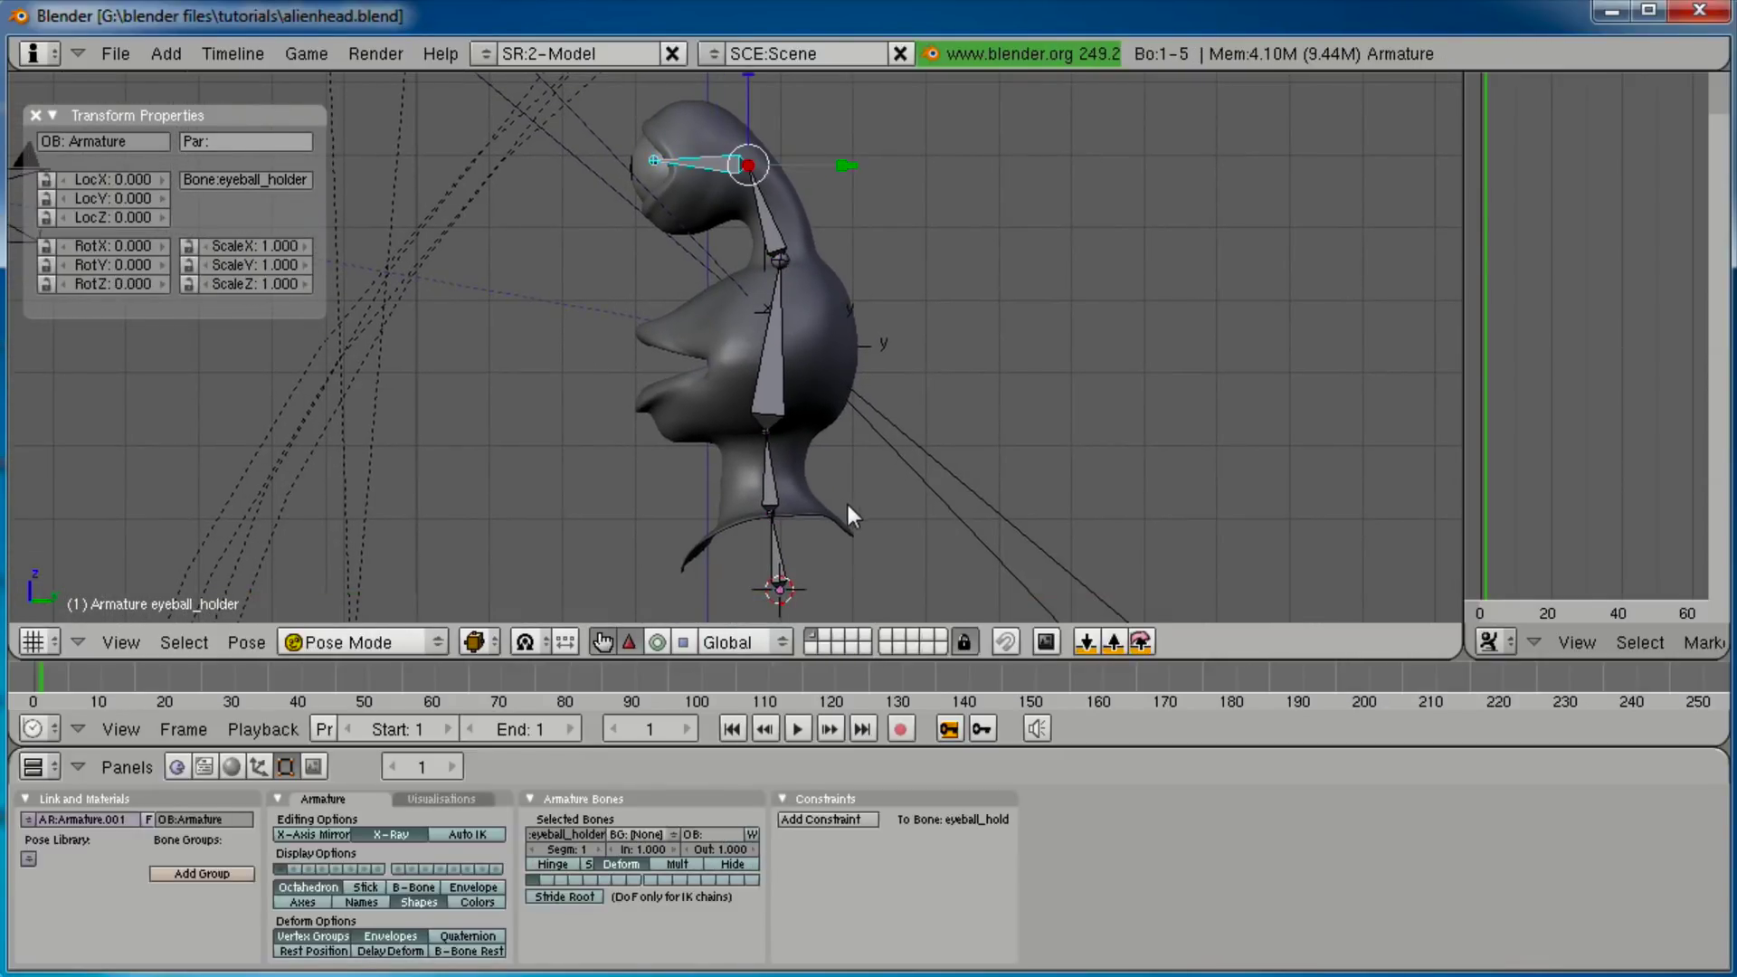
left_click(414, 887)
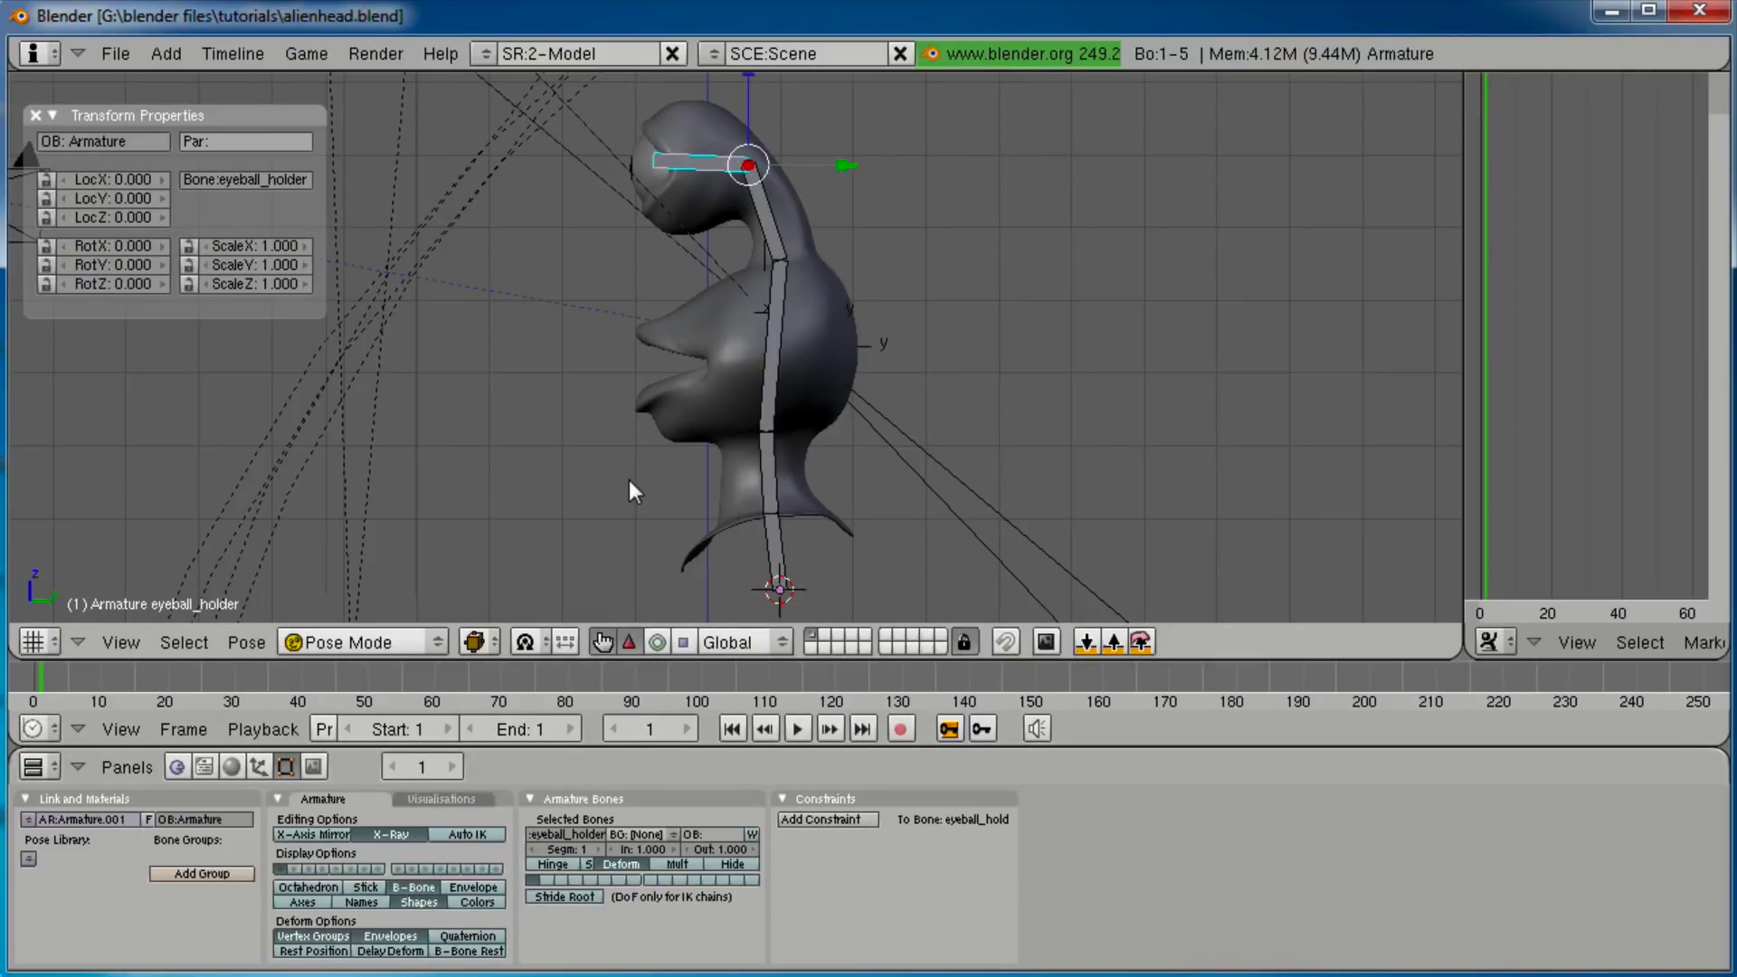
Divide the neck bone into 4 segments.
right_click(775, 470)
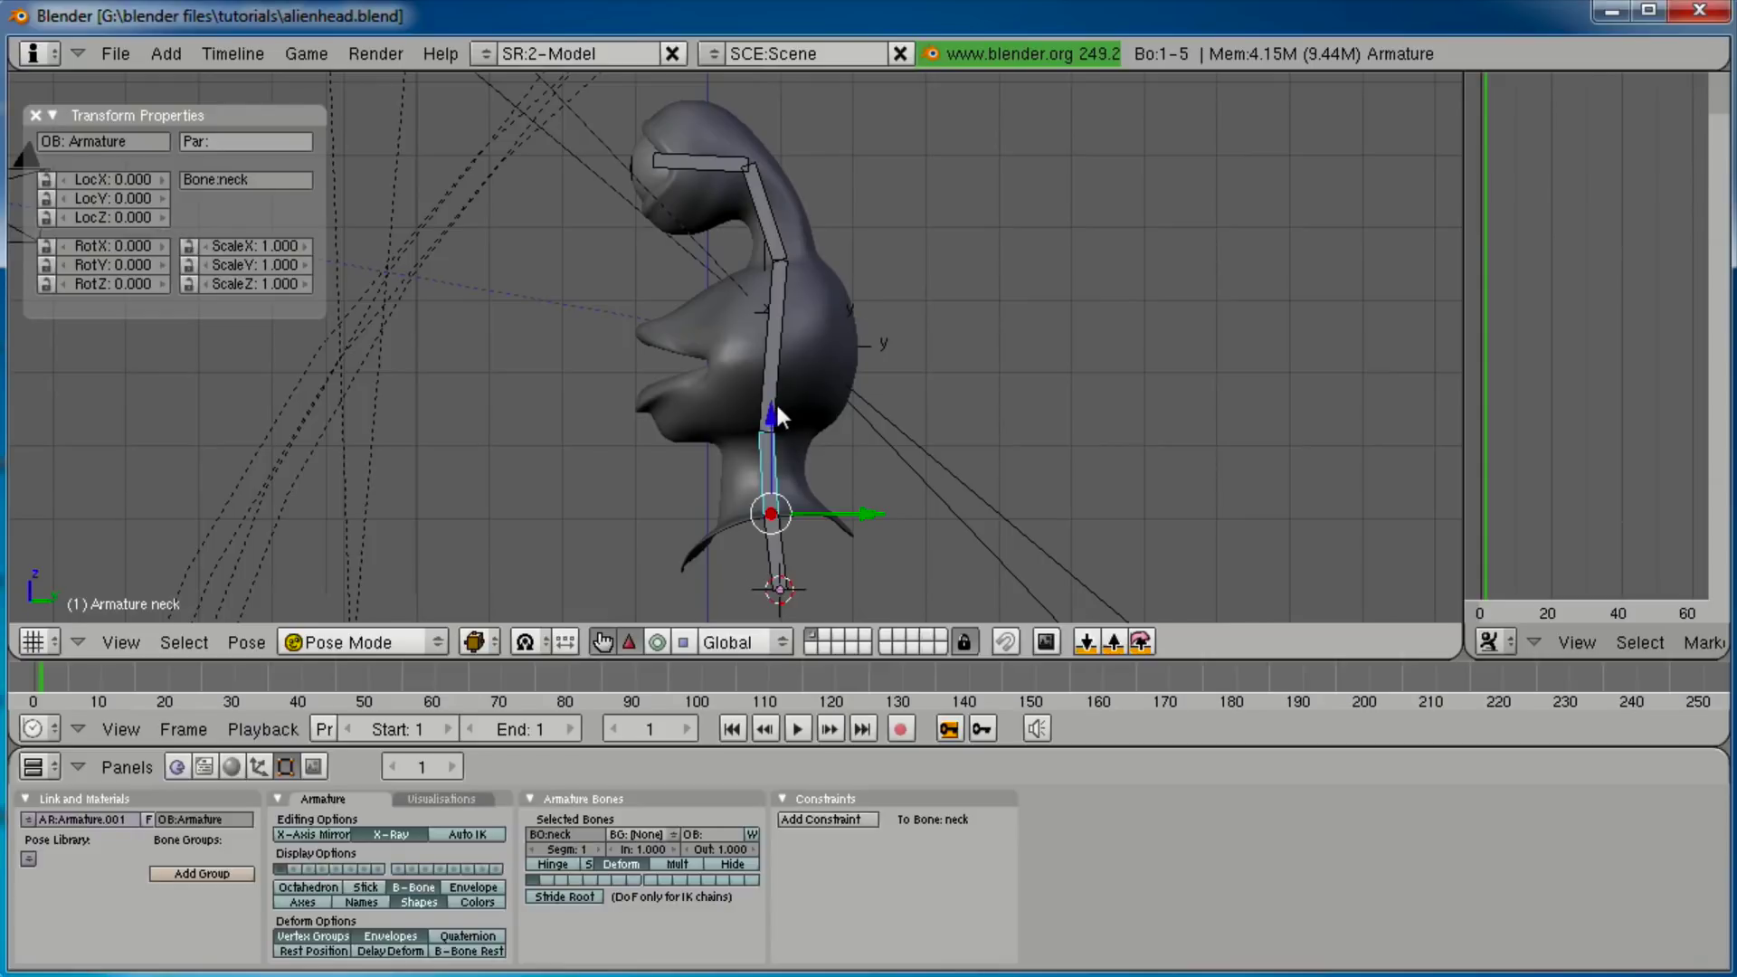
left_click(601, 849)
scroll(778, 523, "up", 4)
middle_click_drag(778, 523, 747, 286, "shift")
scroll(774, 405, "up", 4)
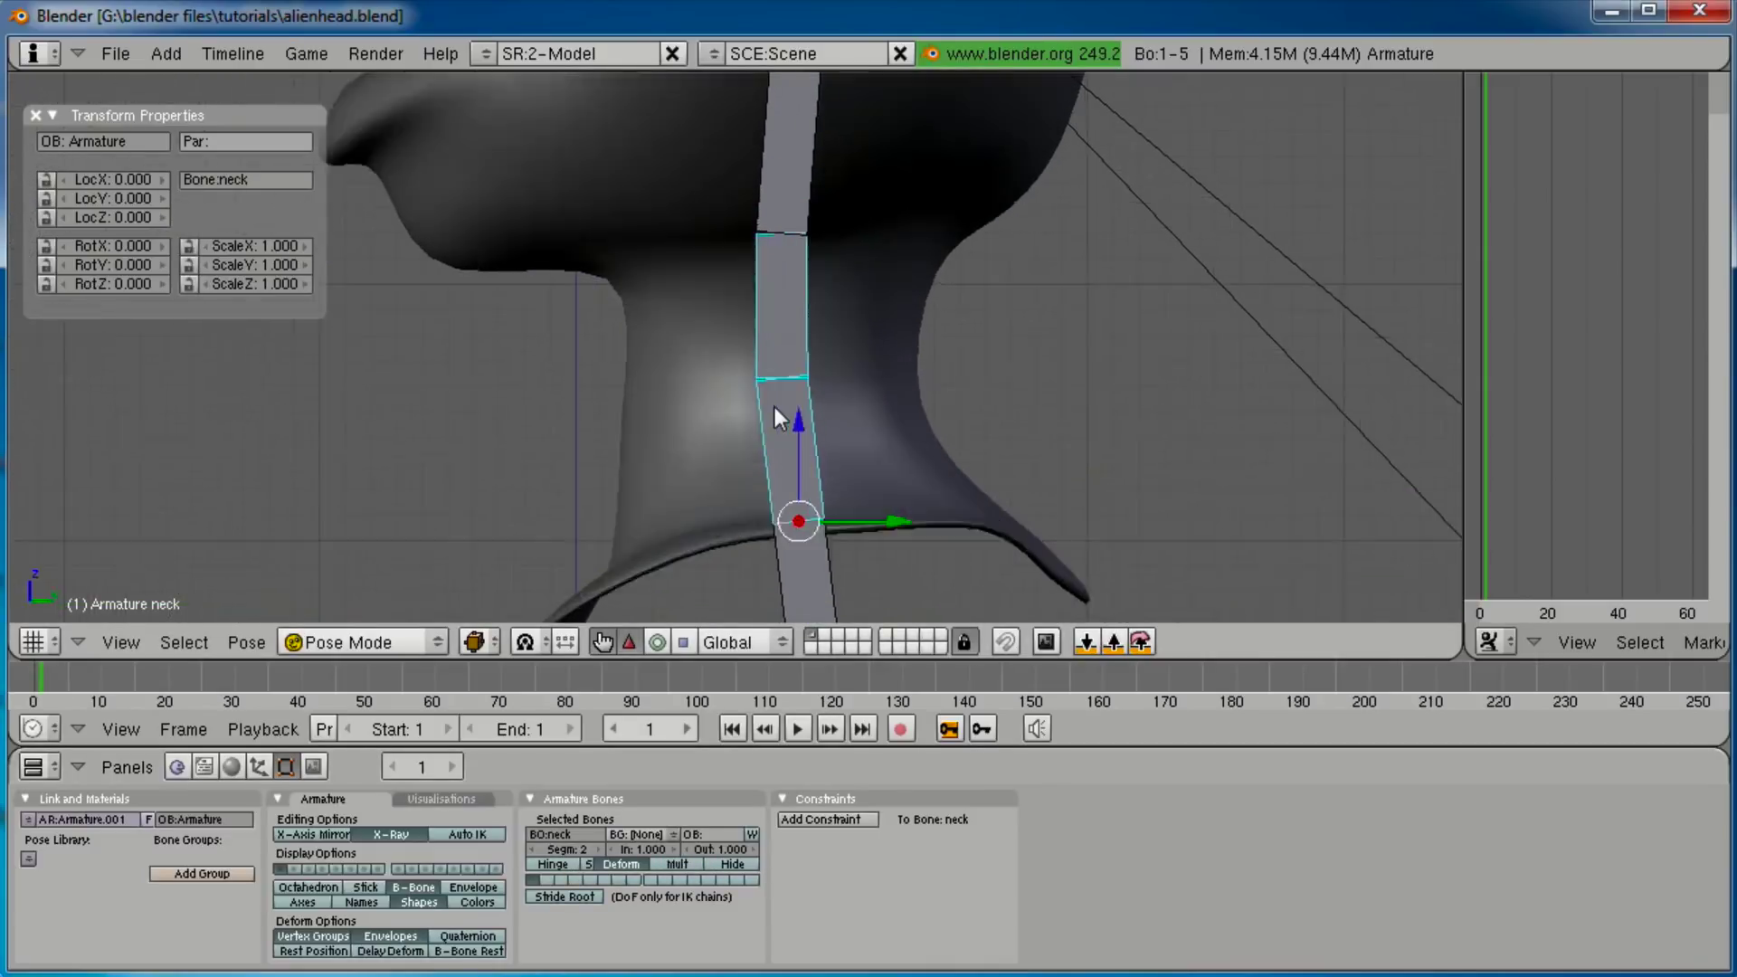
left_click(599, 851)
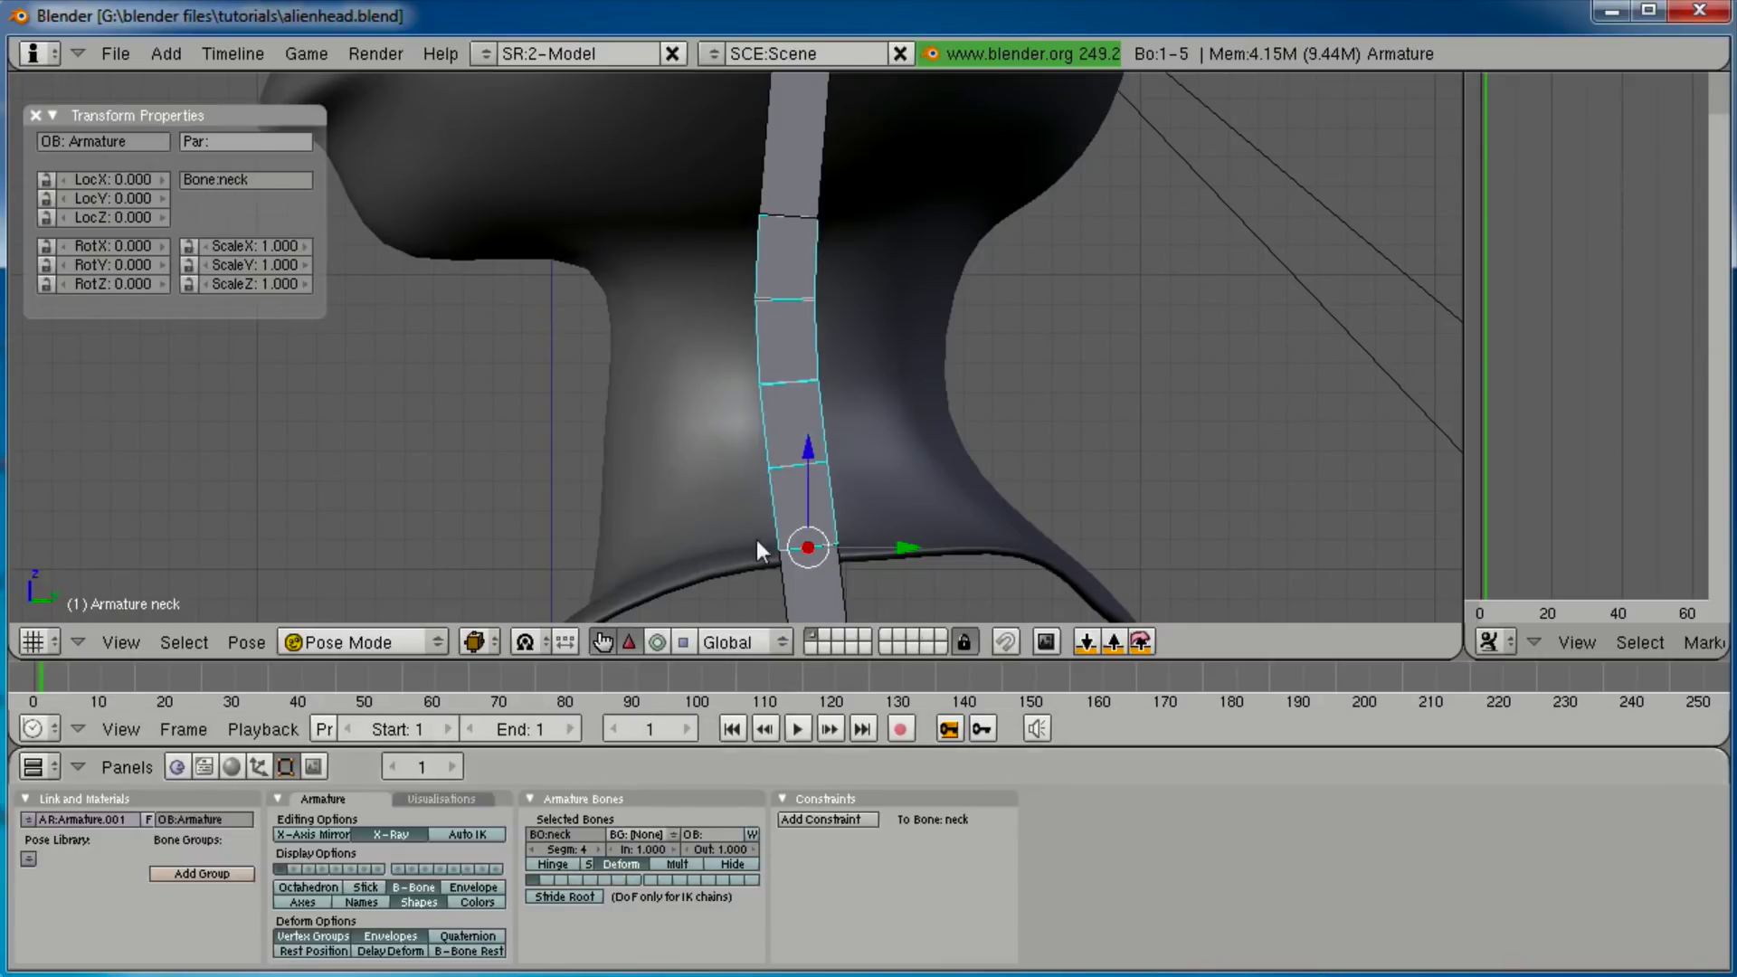
Divide the stalk bone into 5 segments.
scroll(755, 407, "down", 4)
middle_click_drag(737, 179, 747, 427, "shift")
middle_click_drag(724, 332, 701, 504, "shift")
right_click(747, 309)
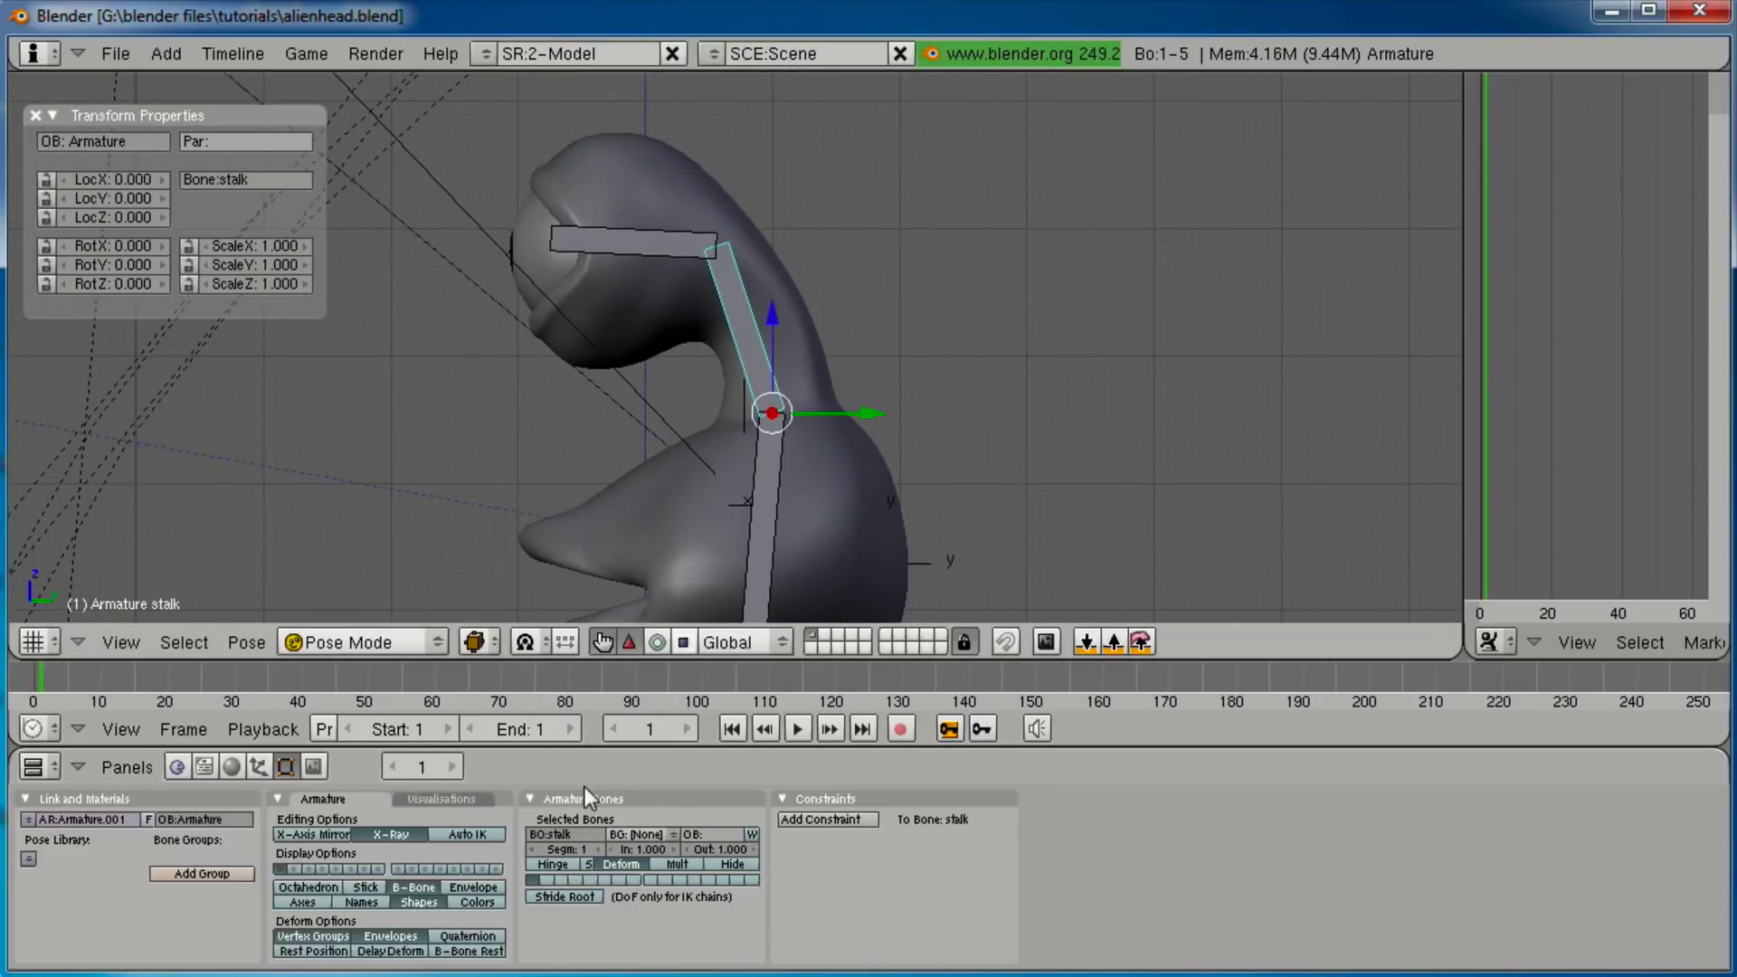
left_click(601, 851)
left_click(604, 850)
left_click(604, 850)
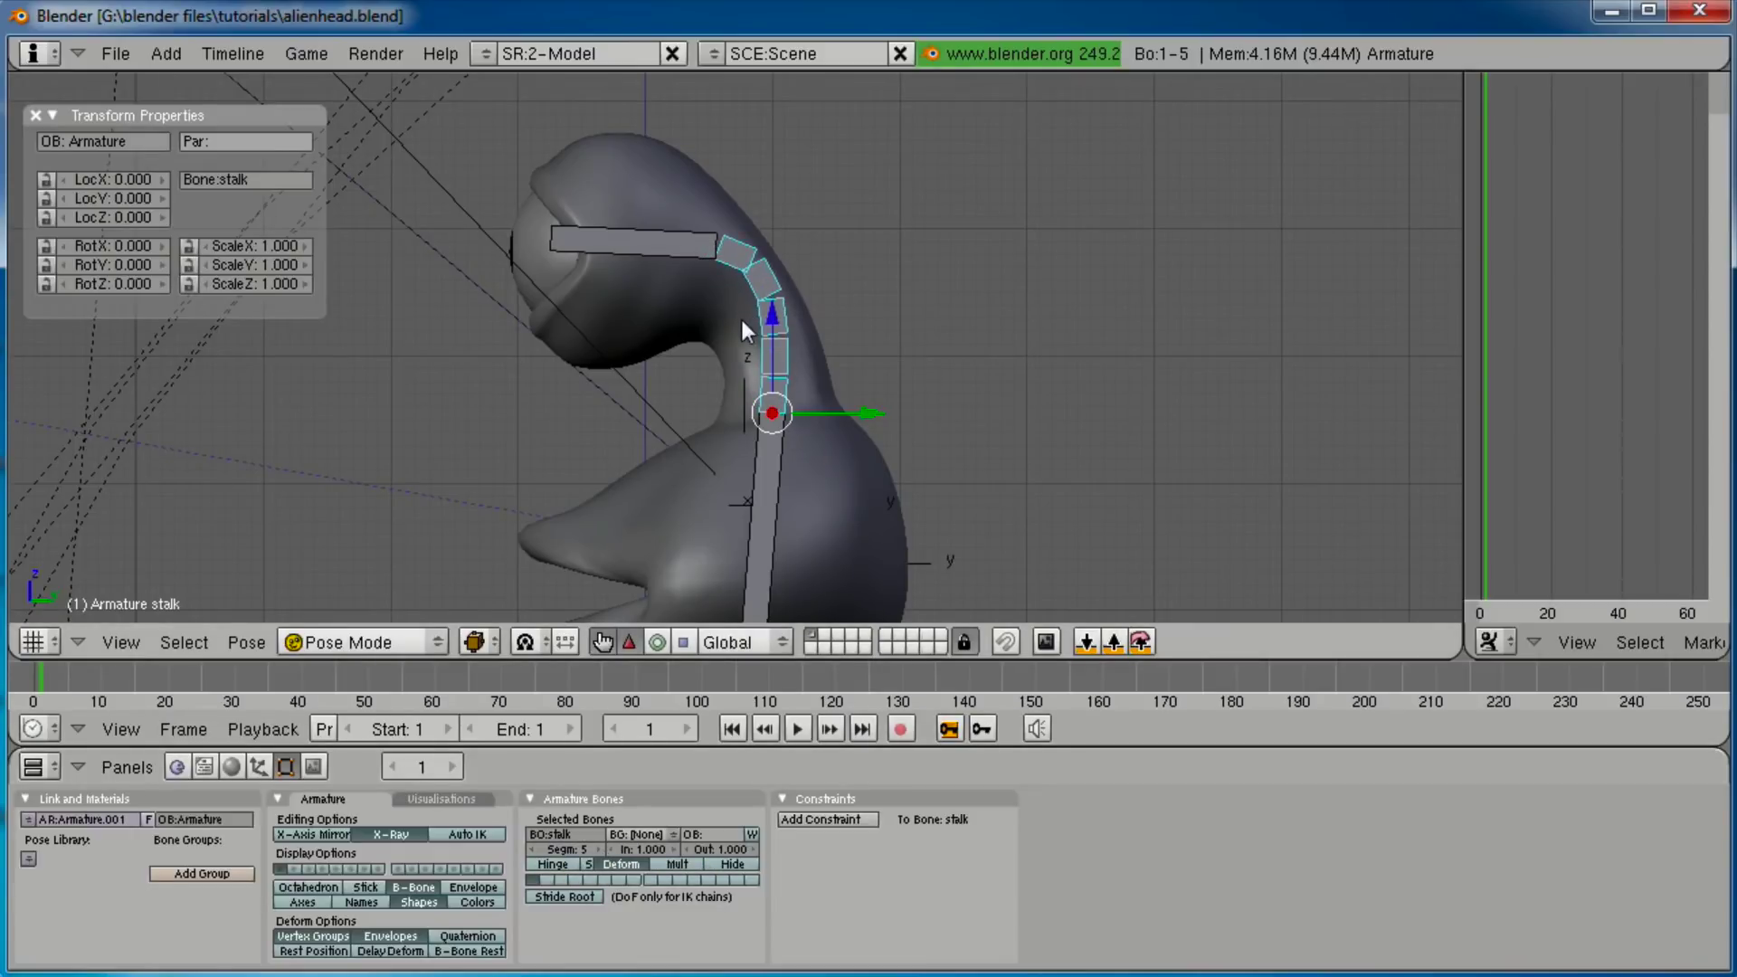
Move the joint between the stalk and eyeball_holder bones slightly forward and down in Edit Mode, then return to Pose Mode.
right_click(683, 243)
key("Tab")
right_click(725, 248)
key("g")
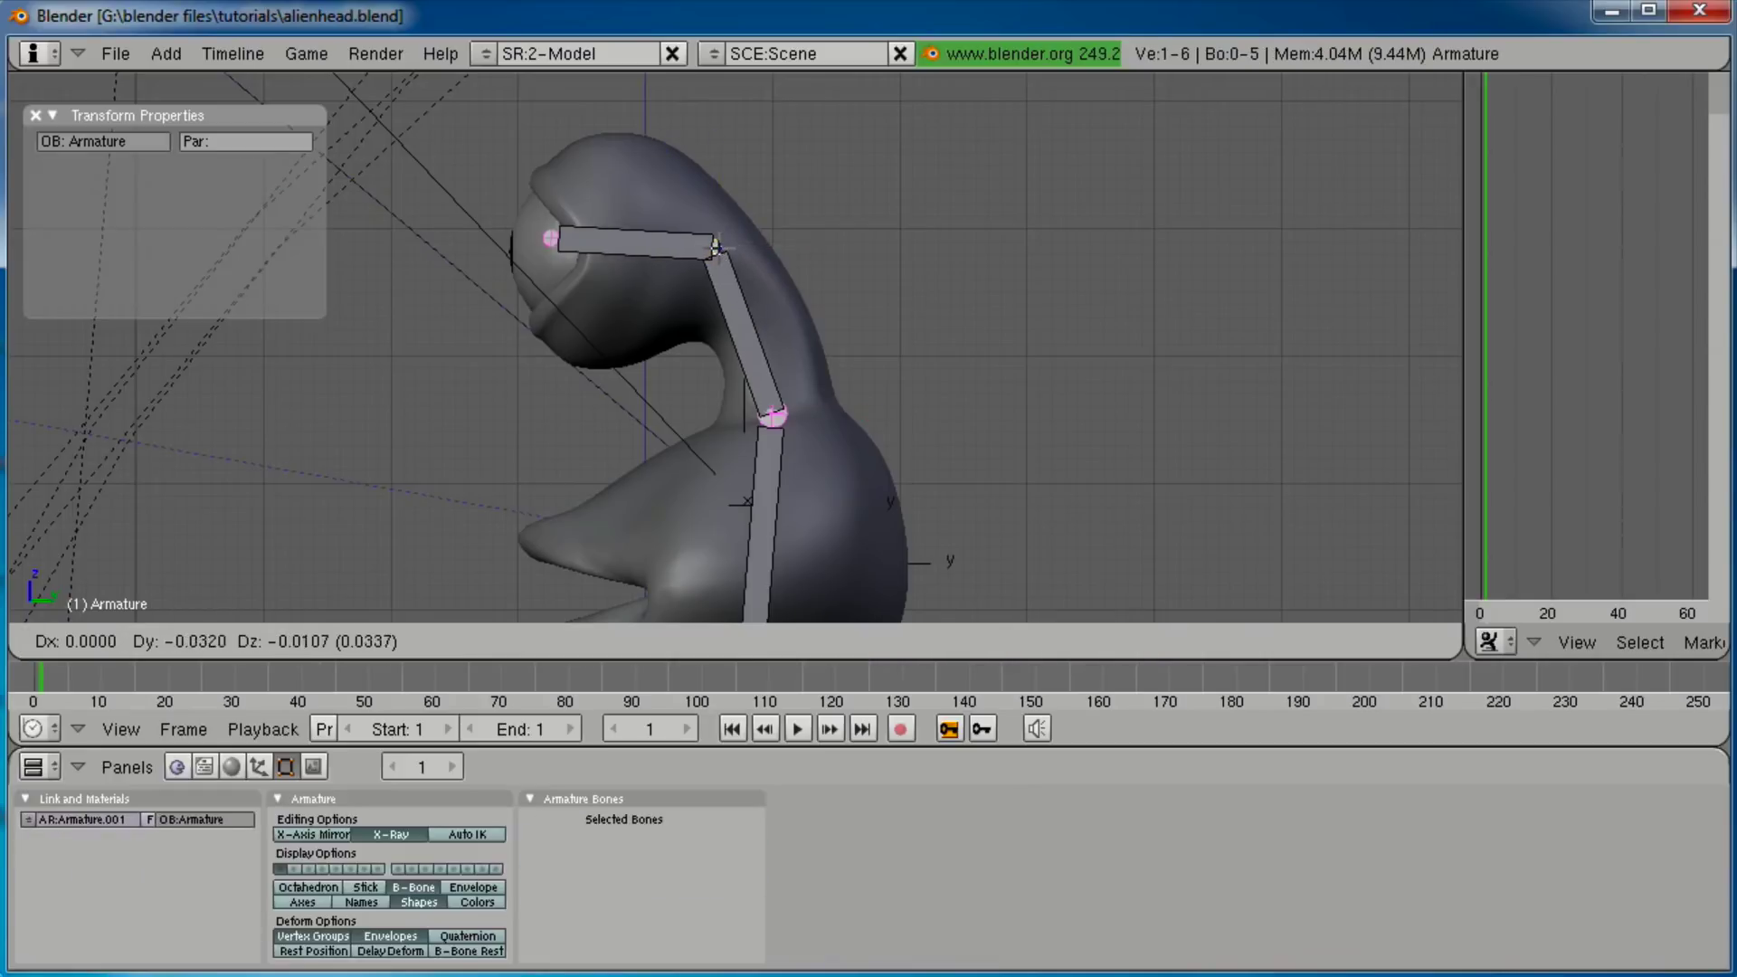
left_click(703, 255)
key("Tab")
Test the head bone's rotation, first in the view plane and then with trackball rotation, cancelling both.
middle_click_drag(780, 394, 756, 215, "ctrl")
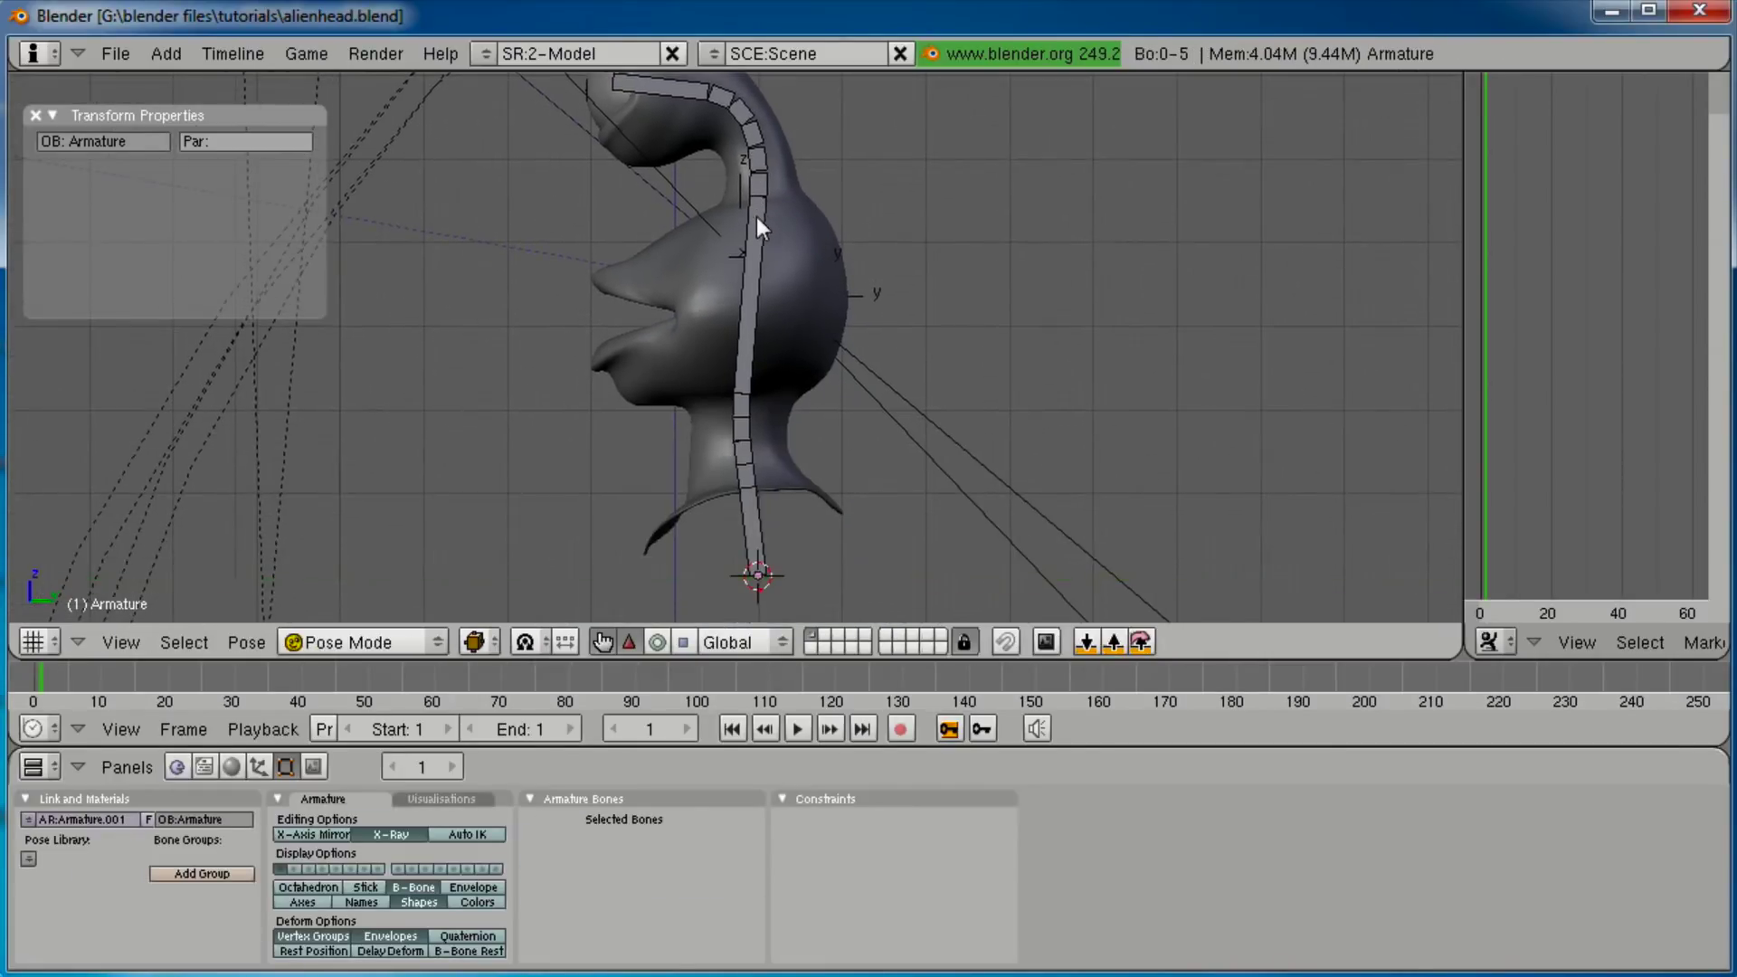
right_click(742, 291)
middle_click_drag(471, 341, 780, 376)
key("r")
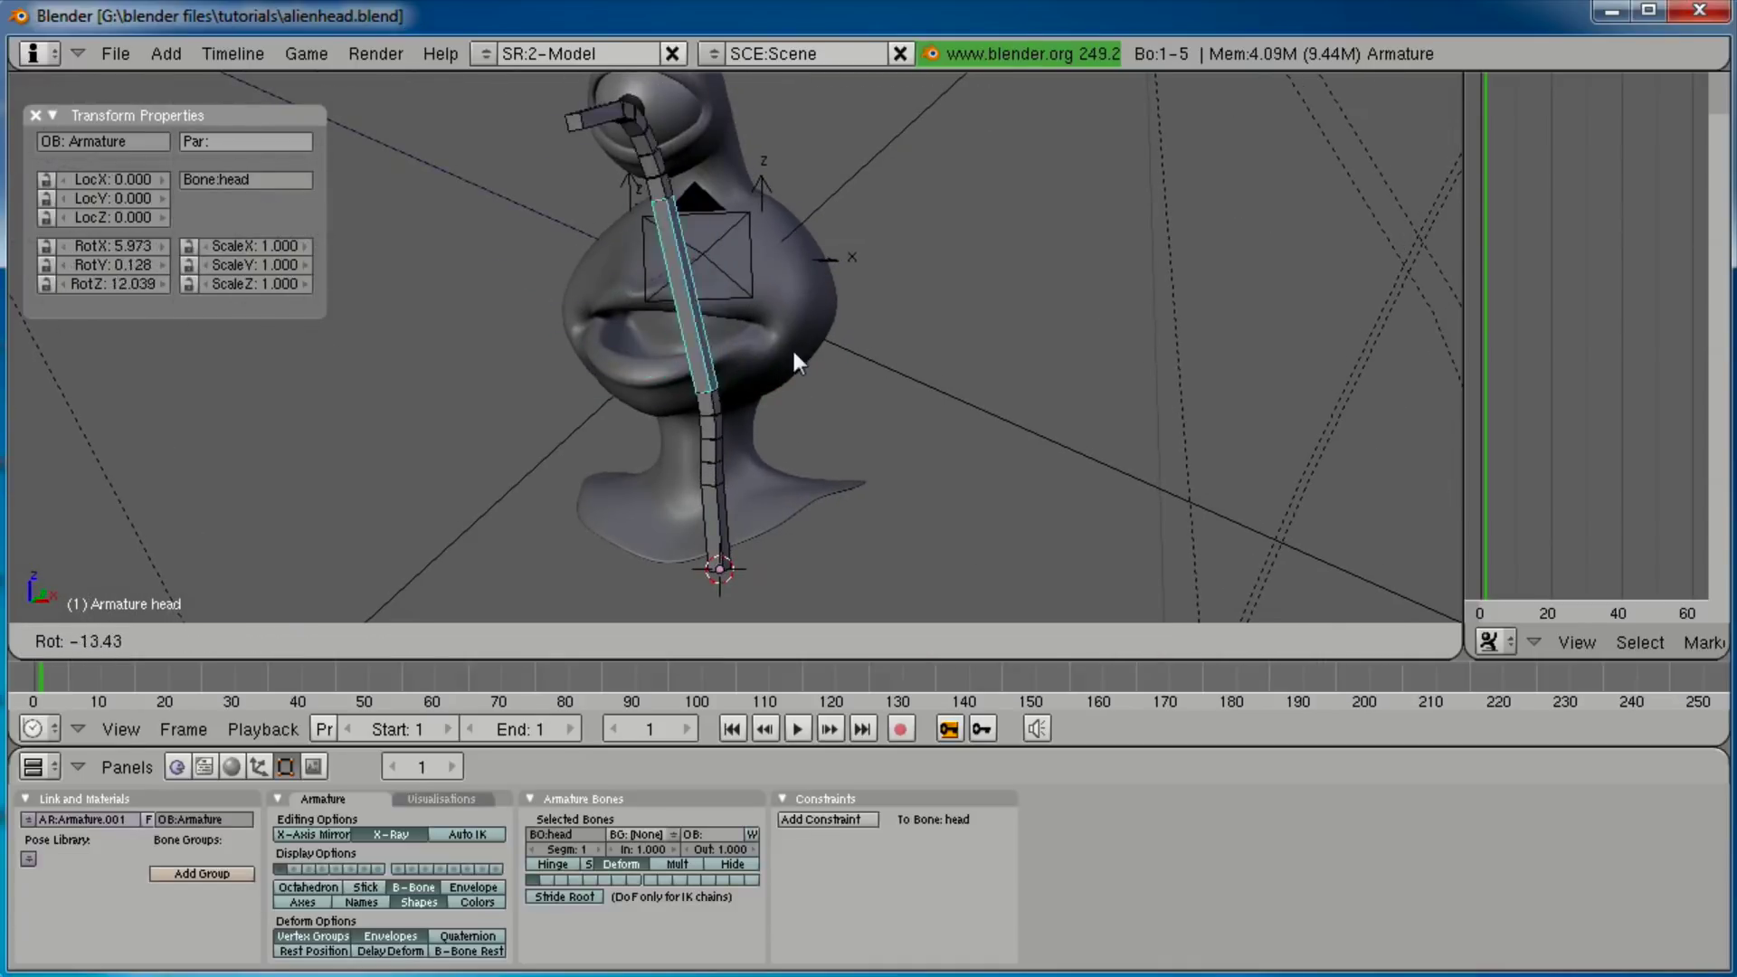
right_click(814, 385)
mouse_move(696, 441)
middle_mouse_down()
mouse_move(653, 411)
mouse_move(726, 440)
middle_mouse_up()
key("r")
key("r")
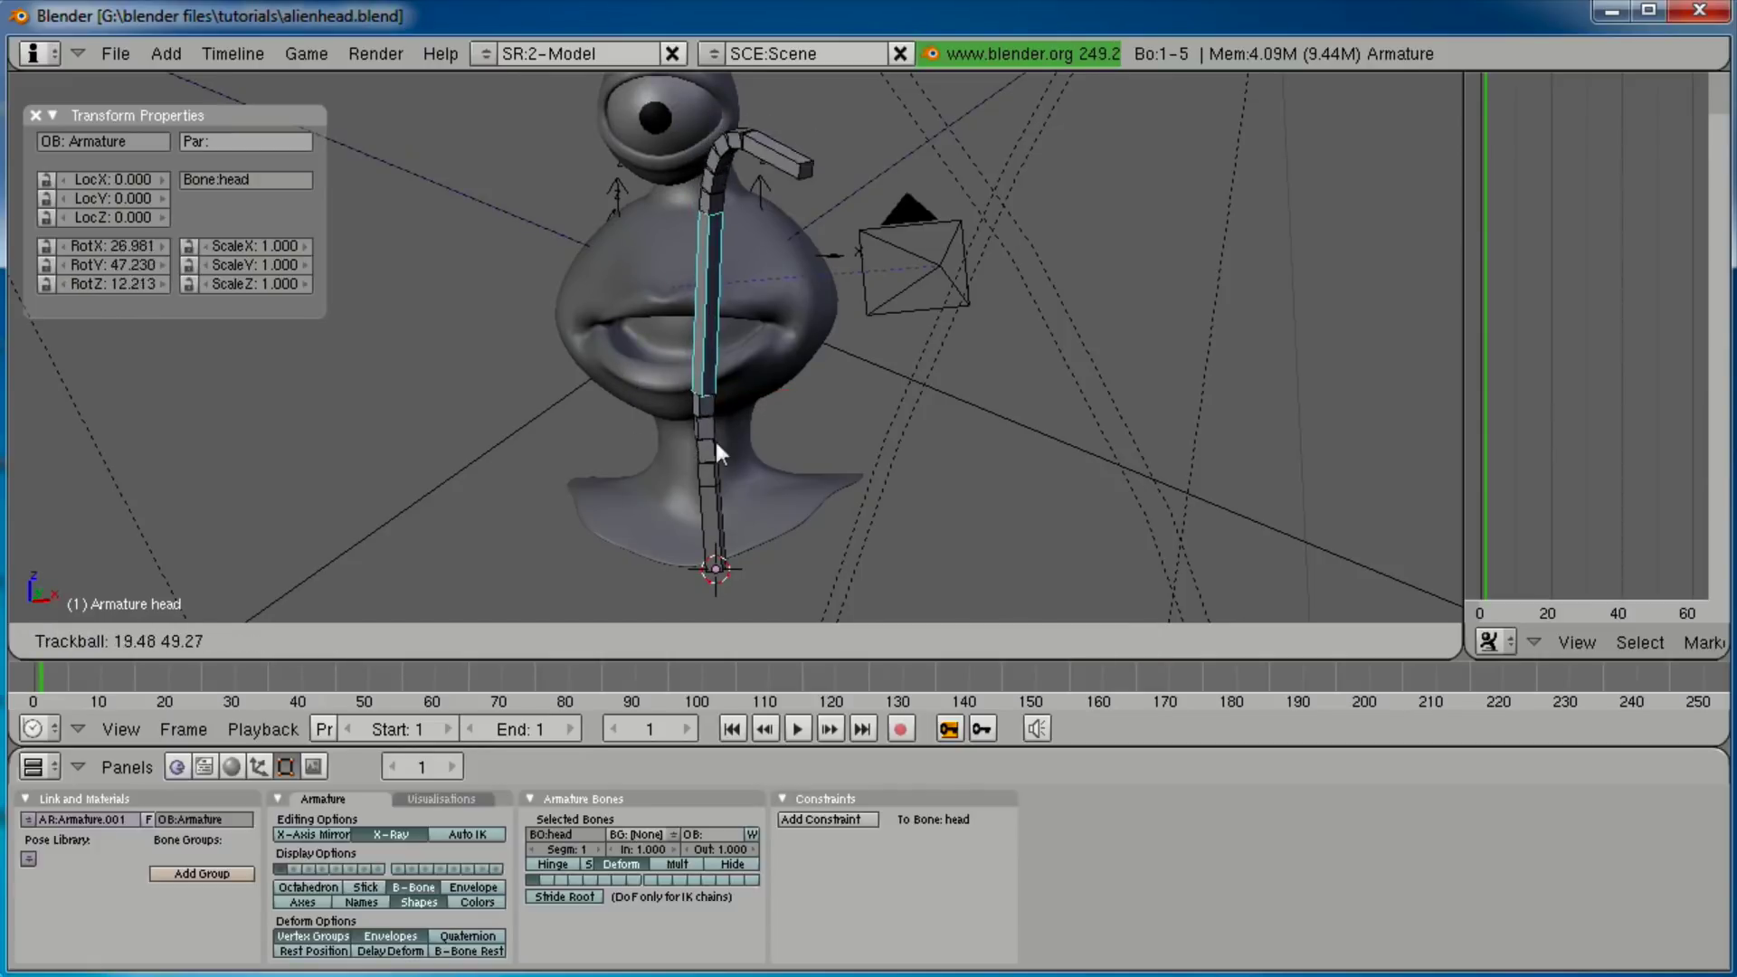
right_click(721, 399)
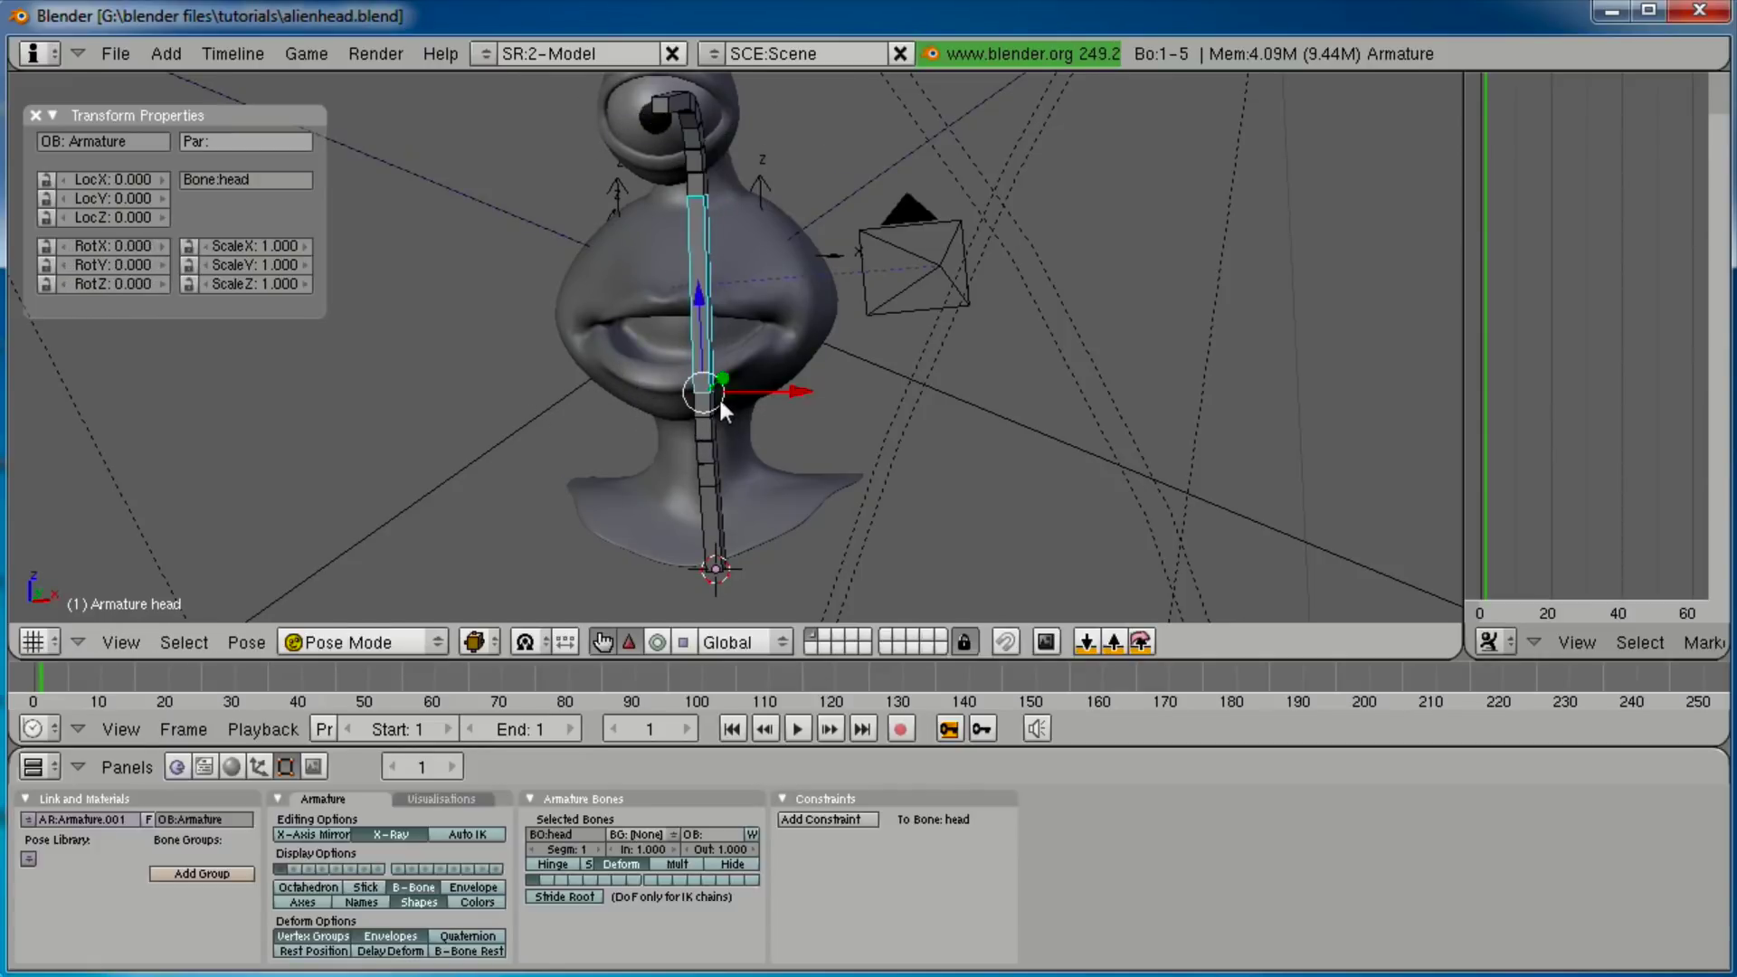
Test the eyeball_holder bone's rotation with repeated view-plane and trackball rotations, cancelling each one.
scroll(702, 365, "up", 6, "shift")
right_click(664, 276)
middle_click_drag(664, 276, 736, 385)
key("r")
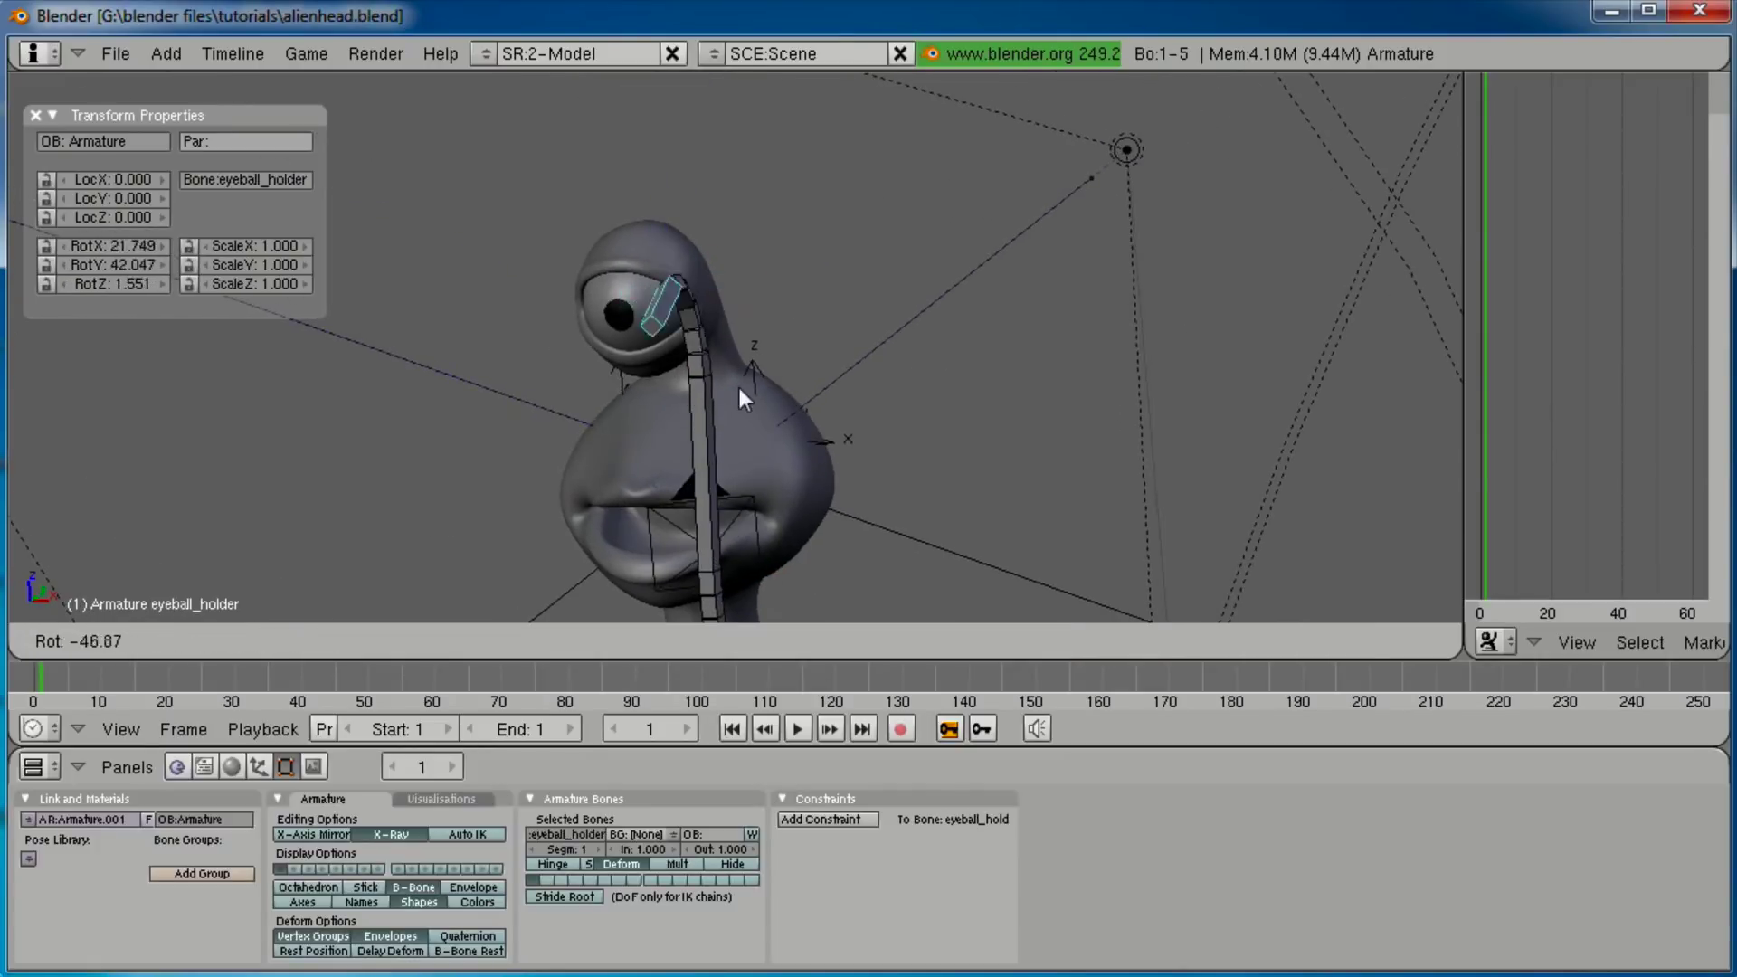
right_click(582, 343)
key("r")
key("r")
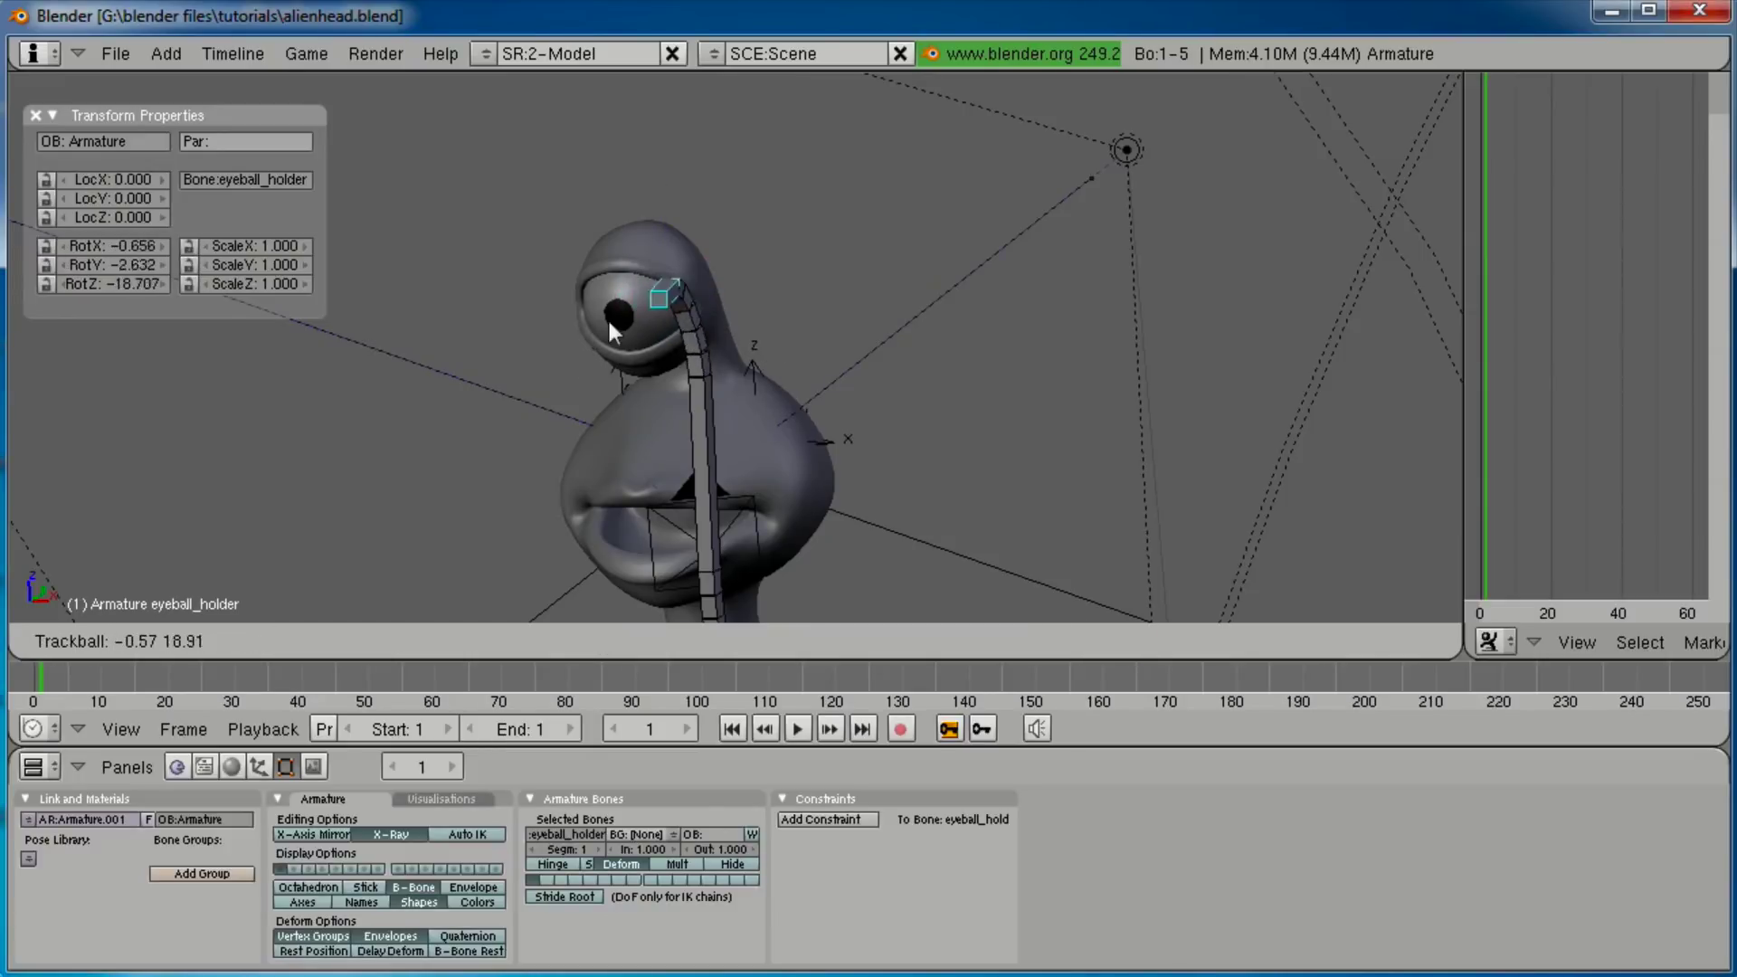
right_click(647, 344)
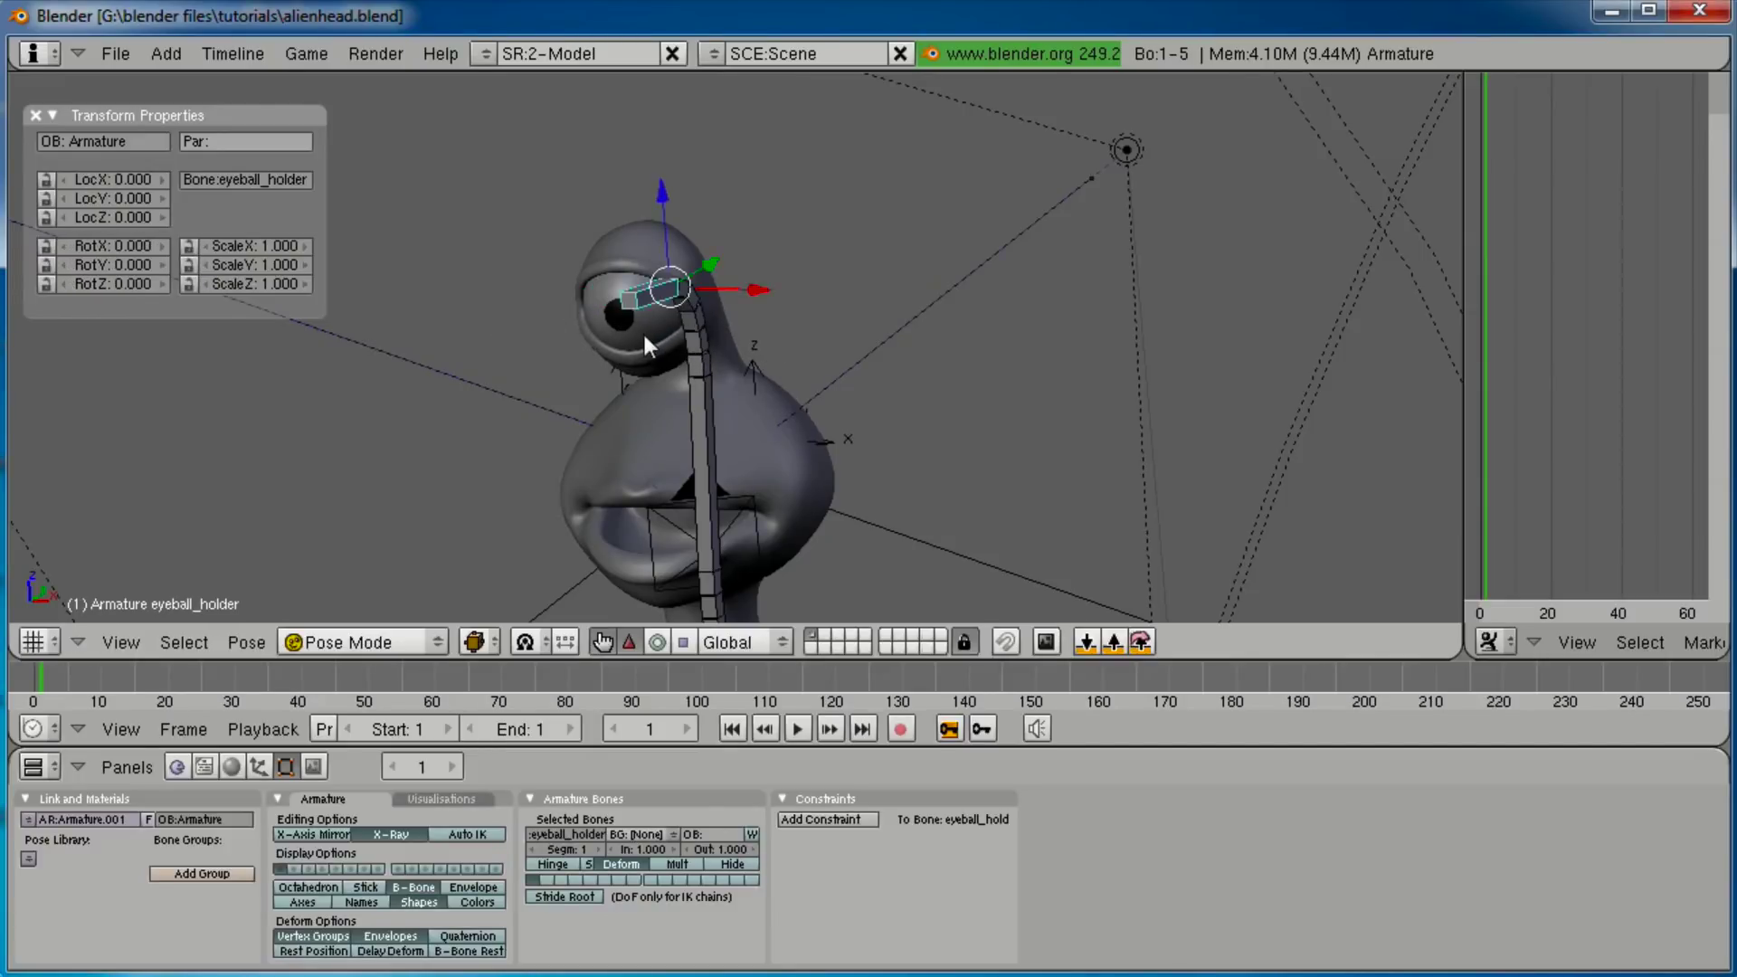
key("r")
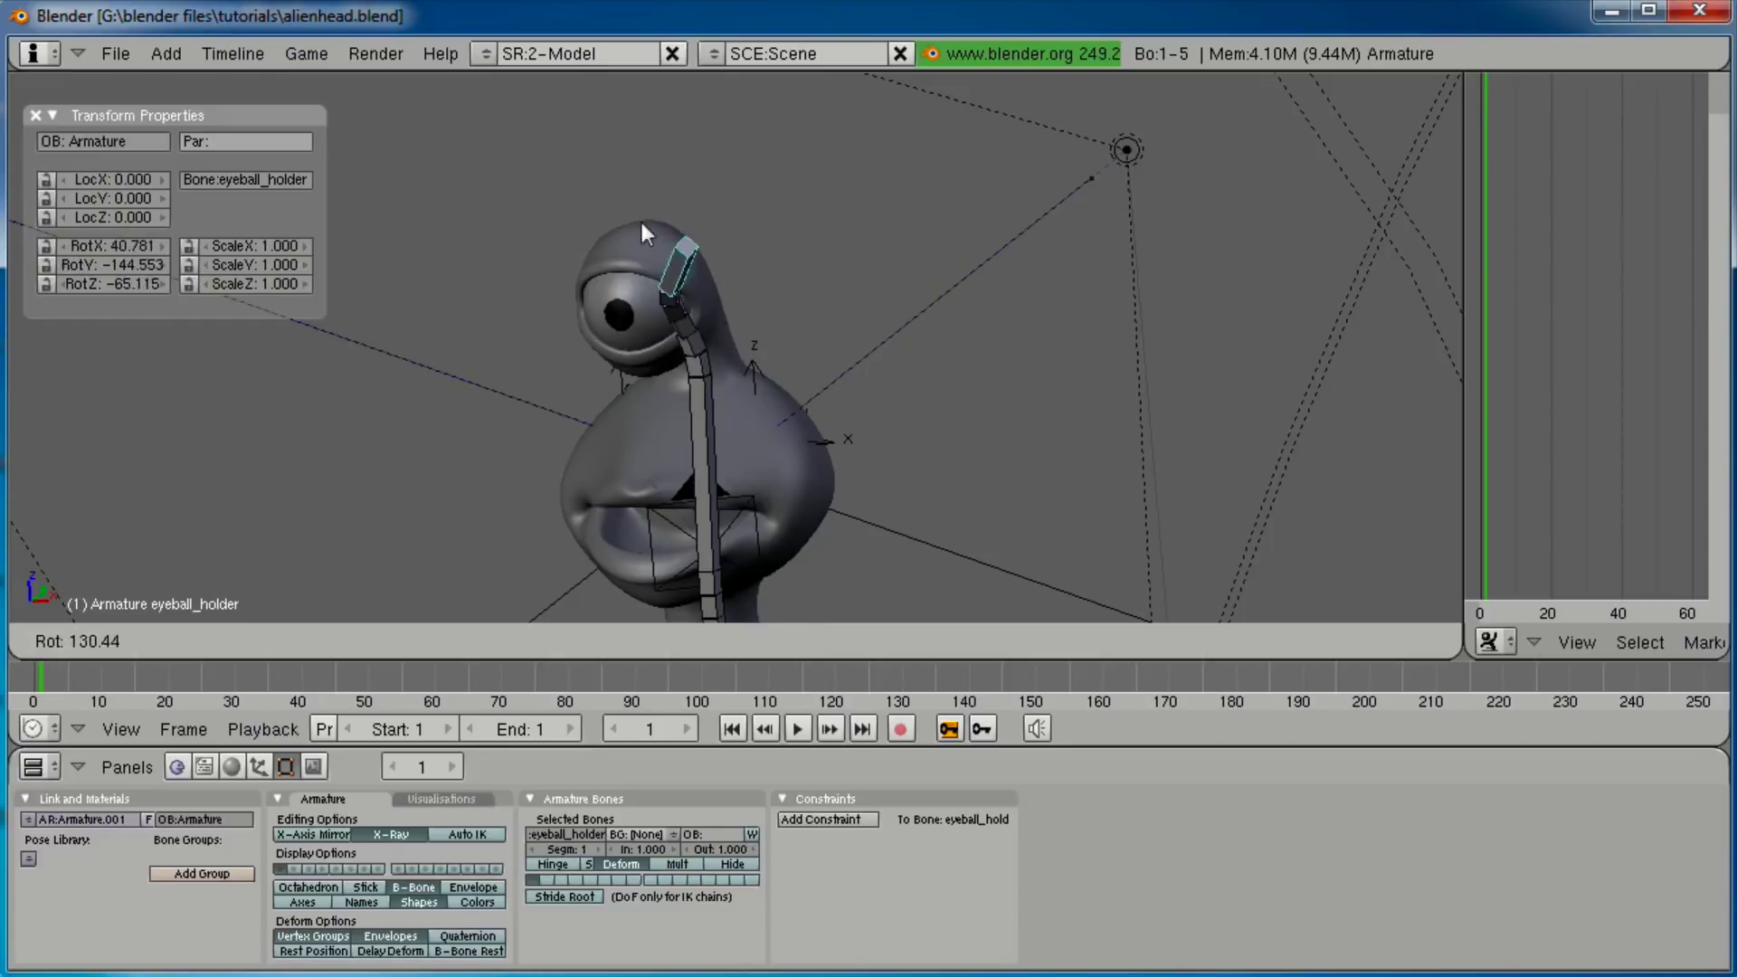
right_click(622, 313)
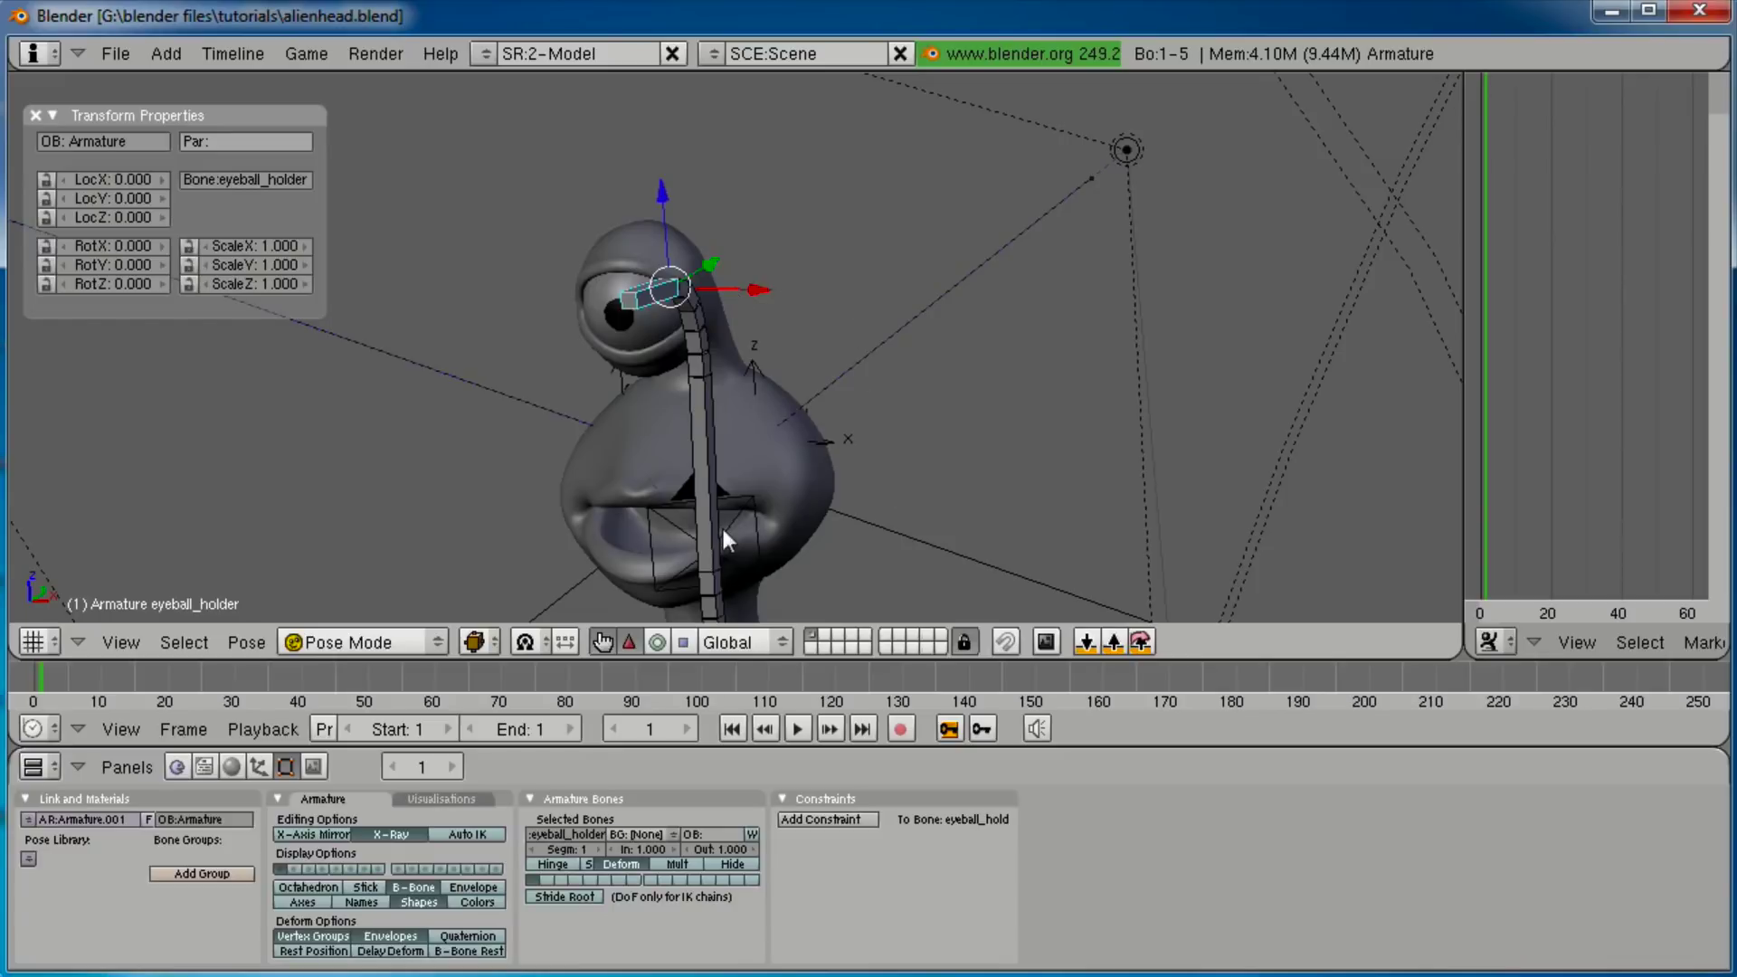
key("r")
key("r")
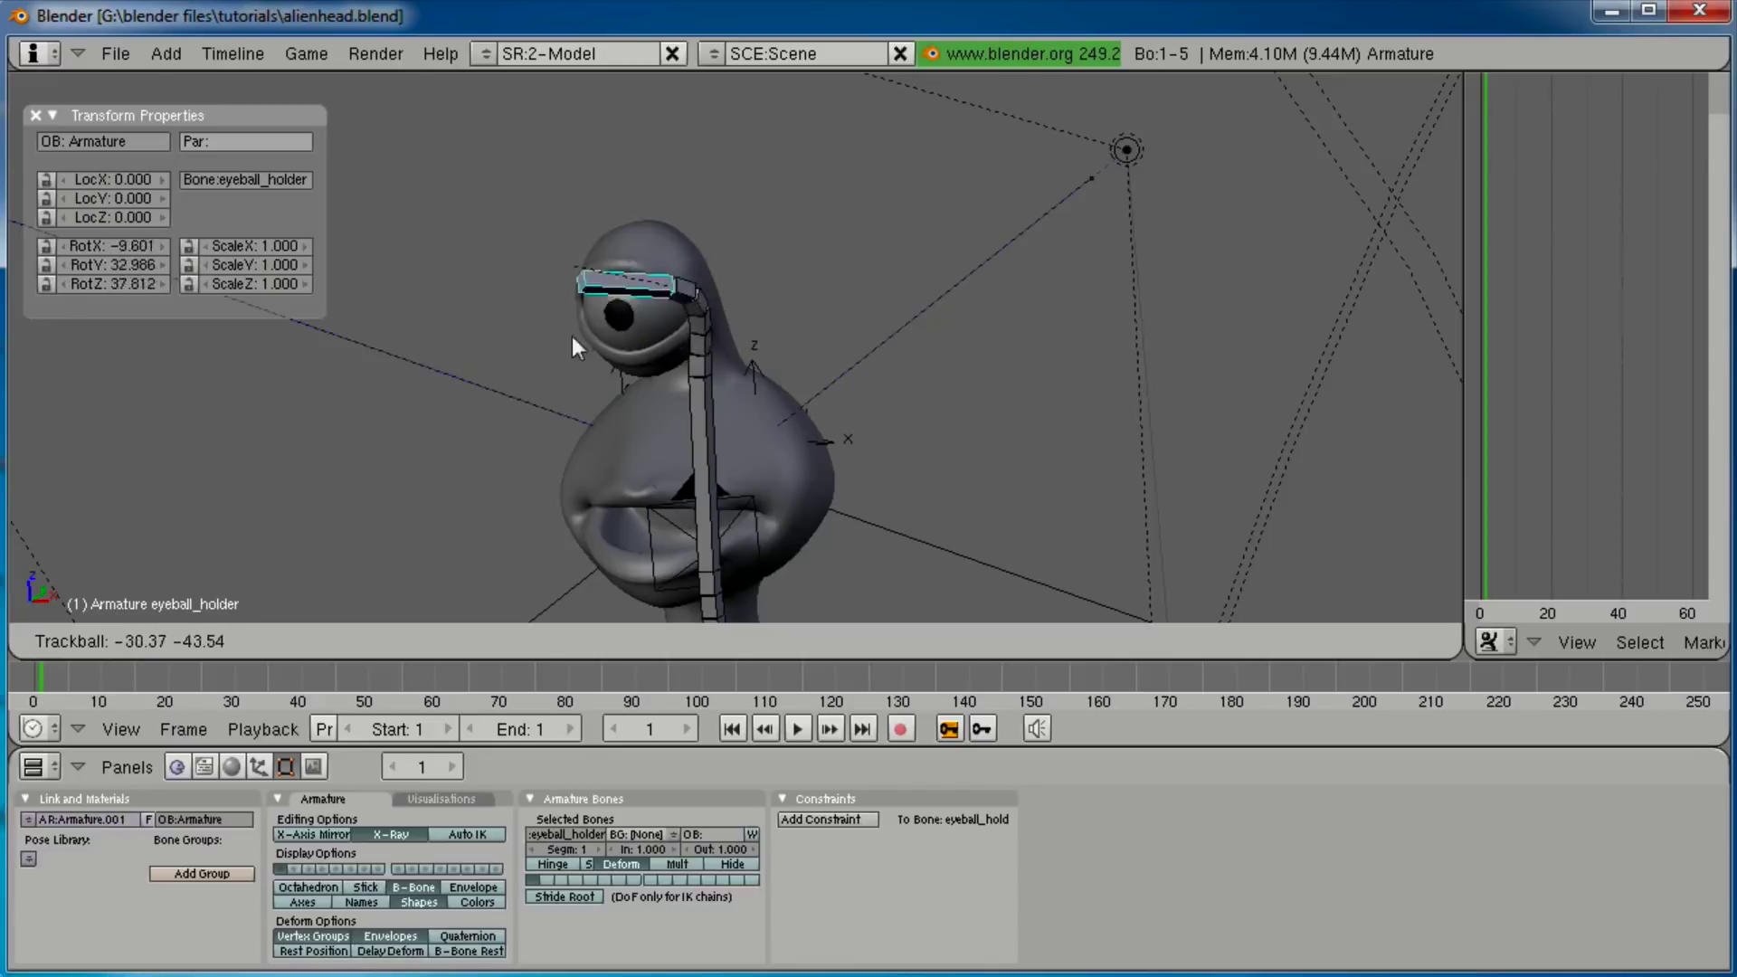
right_click(680, 259)
Examine the eyeball_holder bone's placement inside the eye in Edit Mode, using an orthographic side view.
scroll(742, 308, "down", 2)
key("a")
middle_click_drag(834, 372, 796, 470)
key("KP_3")
key("KP_5")
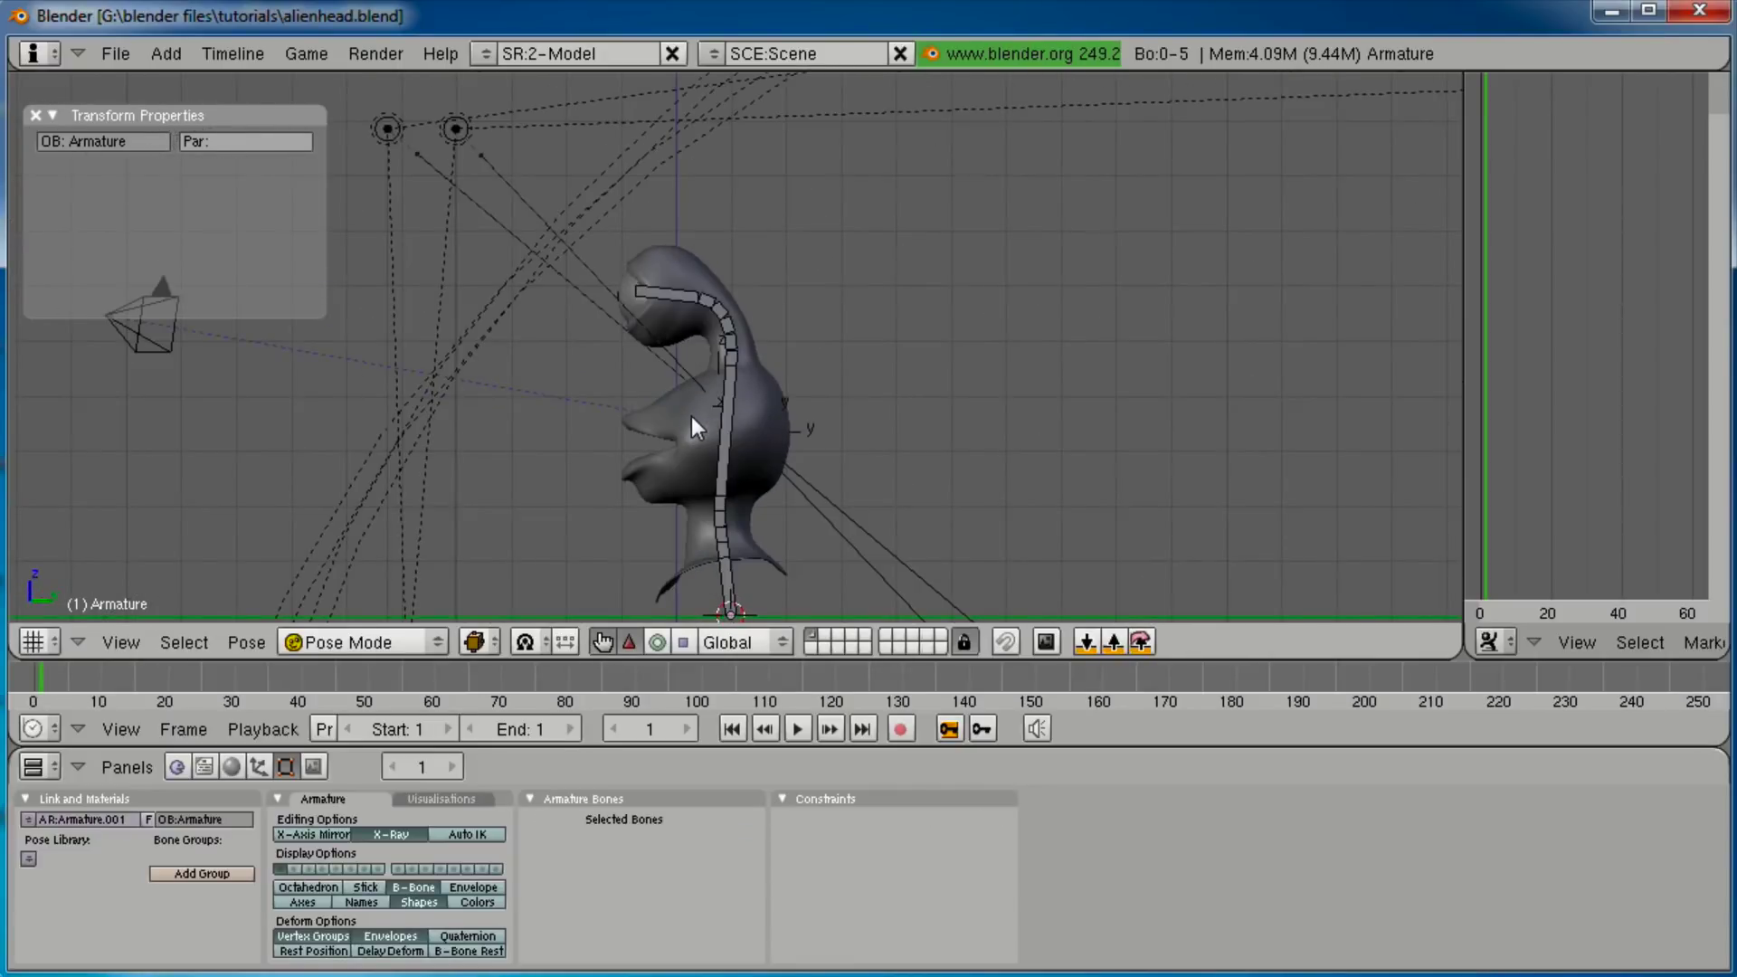
key("Tab")
scroll(689, 414, "up", 4)
right_click(621, 259)
middle_click_drag(579, 360, 834, 430, "shift")
scroll(834, 432, "up", 3)
scroll(869, 443, "down", 3)
scroll(841, 426, "up", 3)
middle_click_drag(868, 371, 744, 410, "shift")
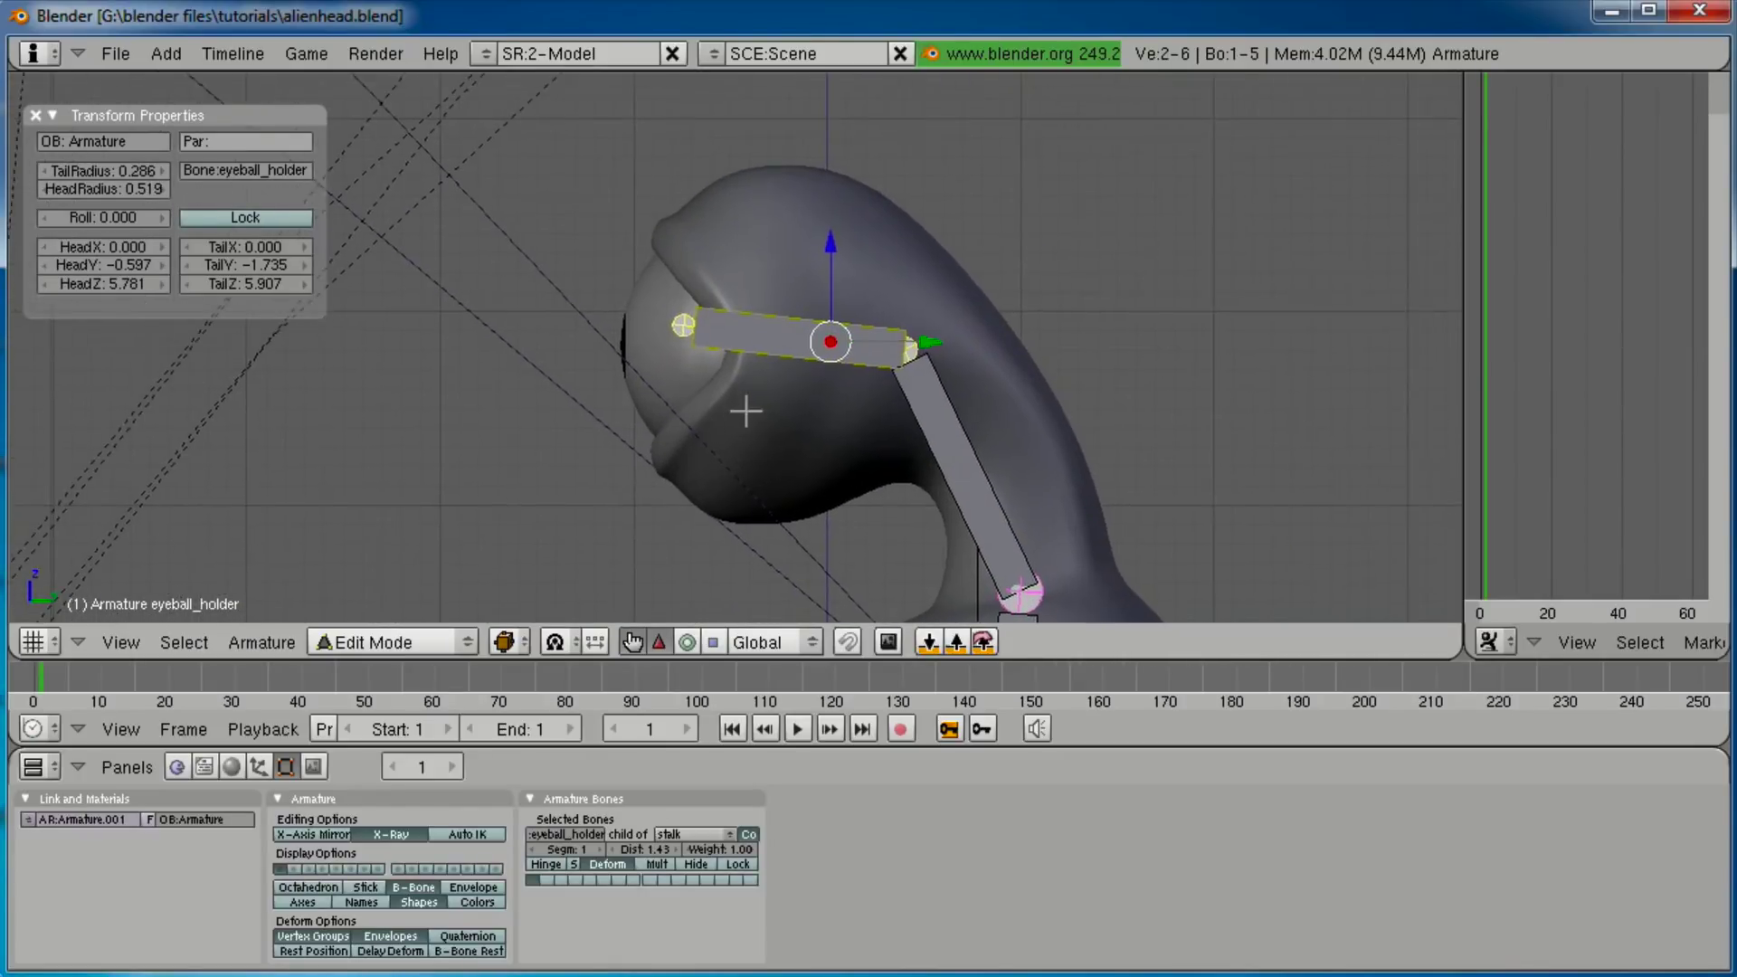
Select the eyeball sphere in Object Mode, show the scene in wireframe and snap the 3D cursor to the sphere's centre.
scroll(741, 444, "up", 3)
key("Tab")
right_click(613, 391)
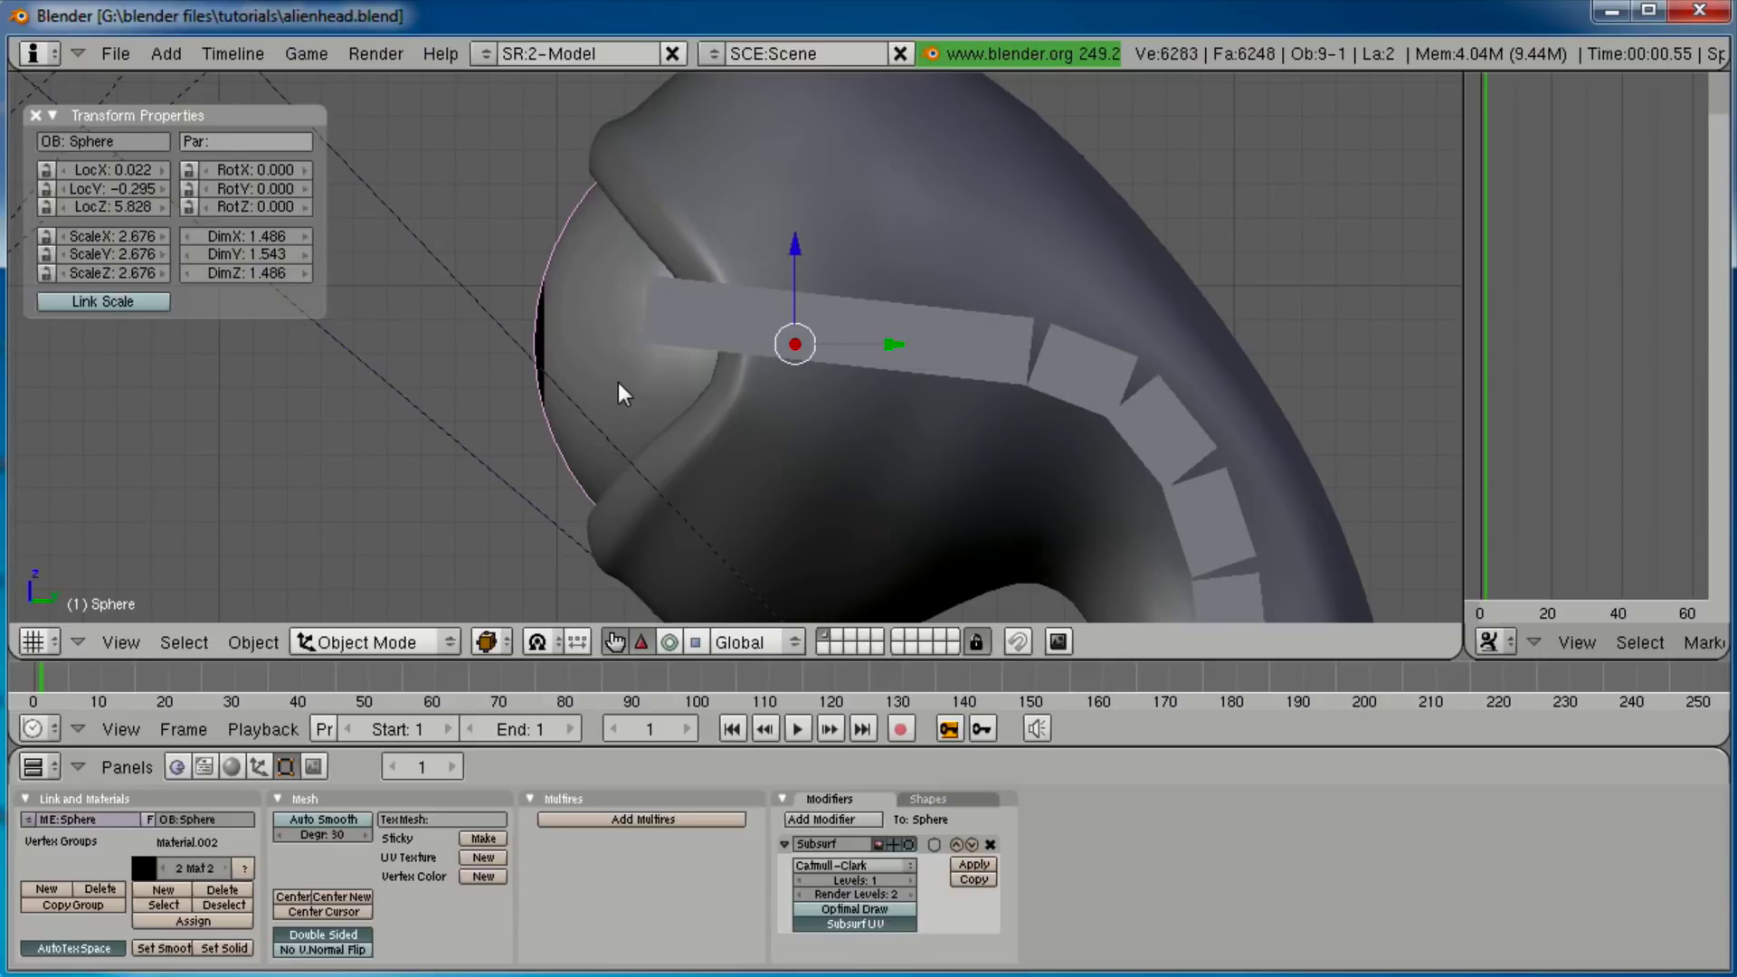
key("z")
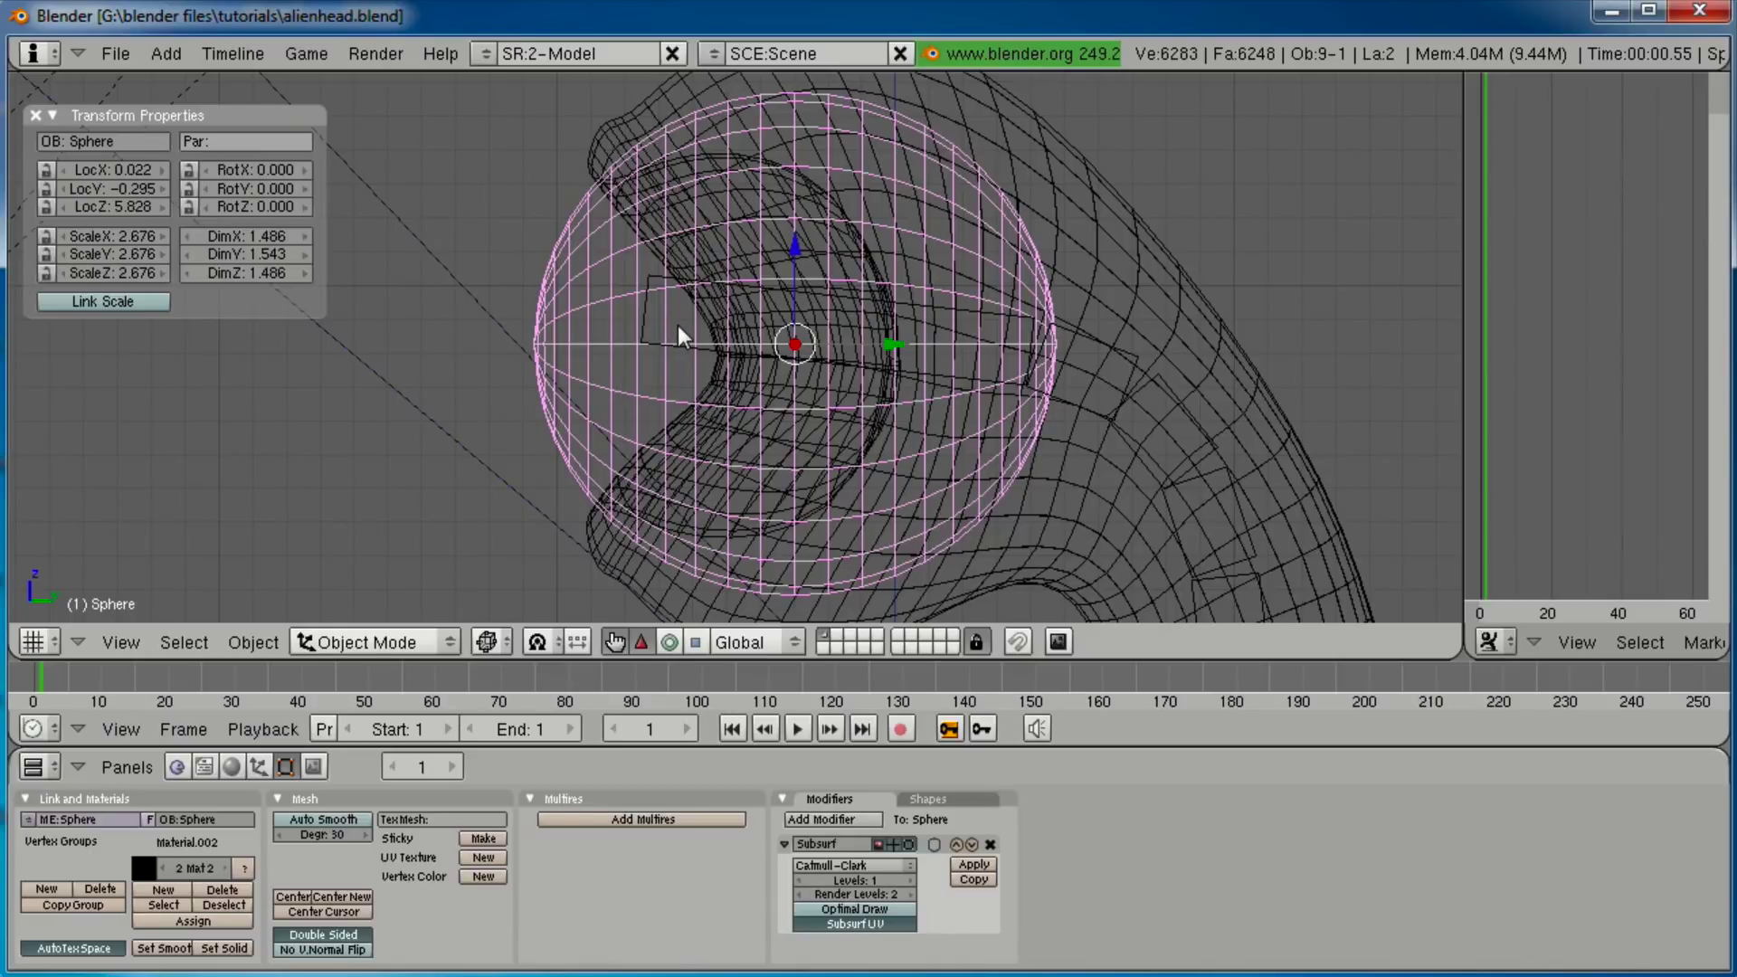
key("shift+s")
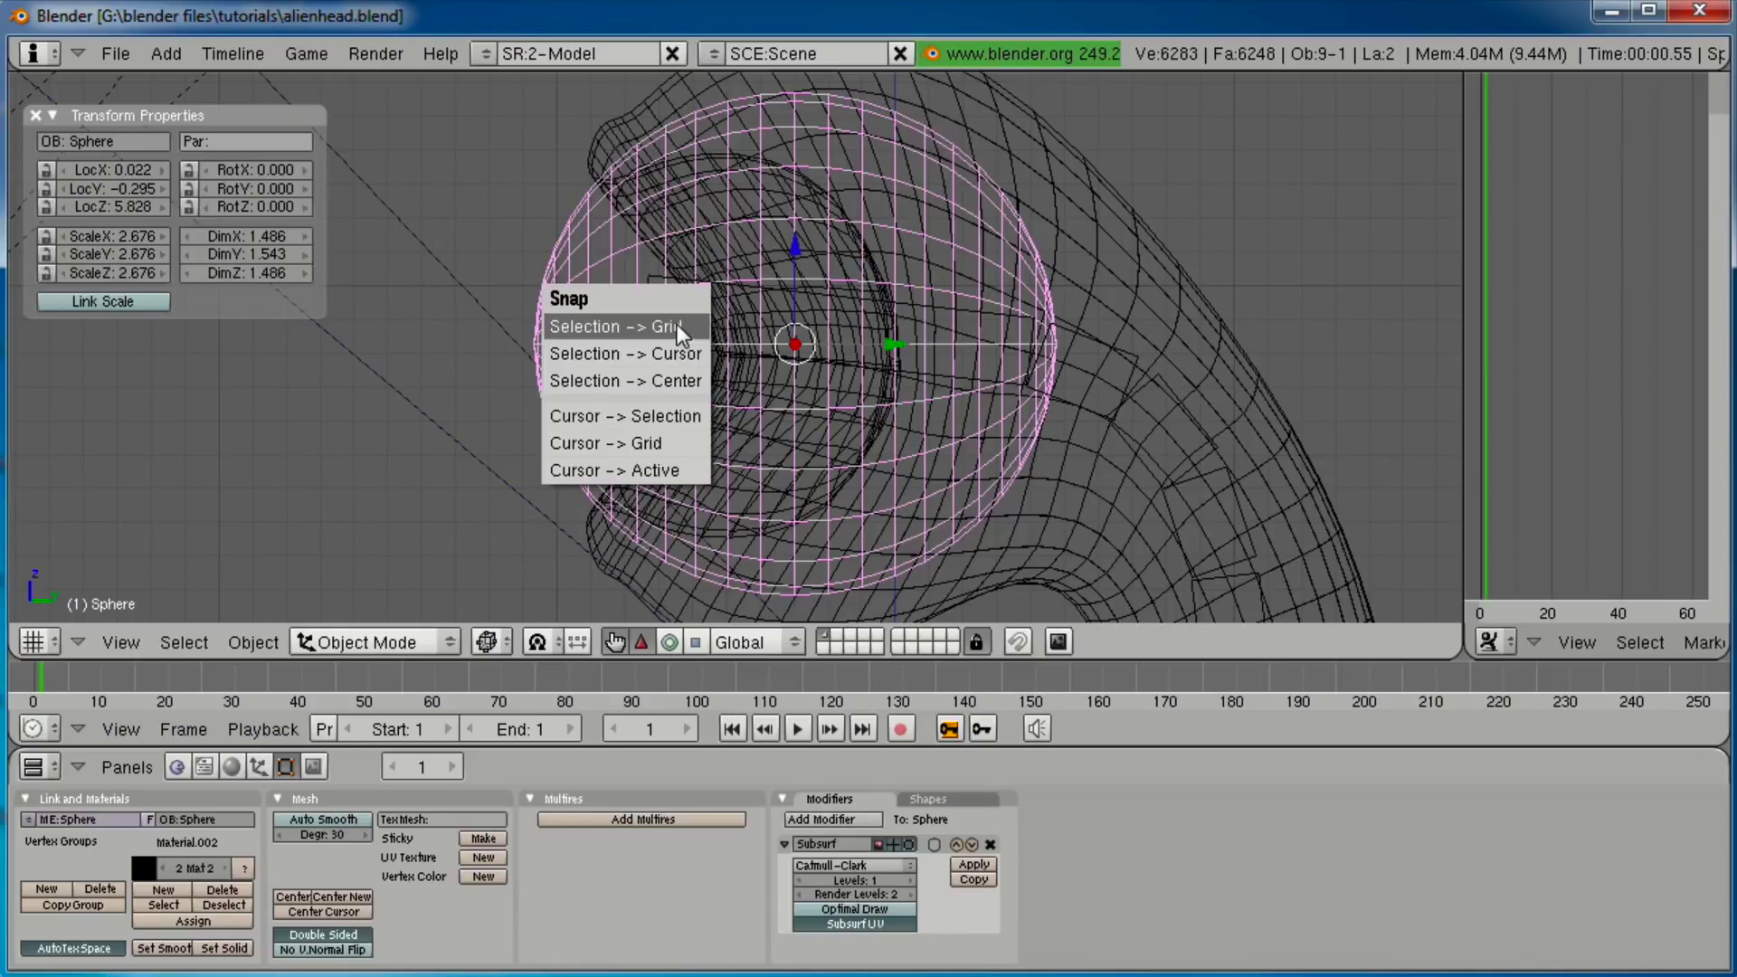
left_click(588, 414)
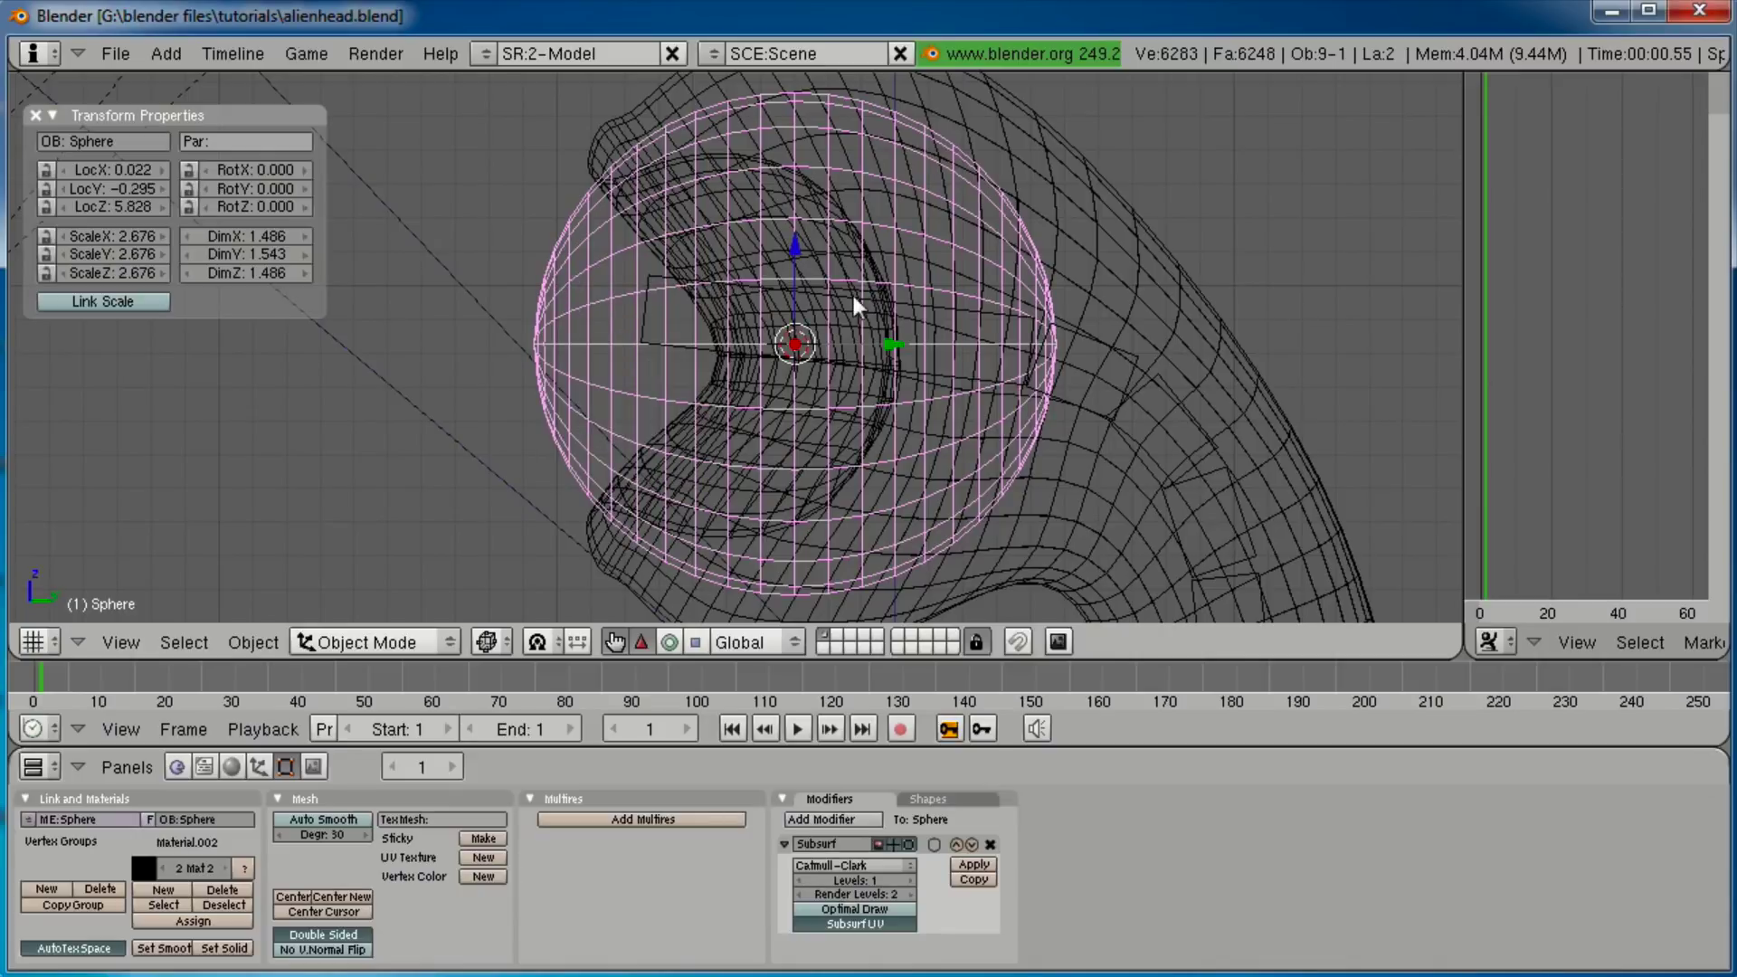
mouse_move(482, 338)
middle_mouse_down()
mouse_move(764, 407)
mouse_move(666, 411)
mouse_move(818, 308)
mouse_move(465, 322)
middle_mouse_up()
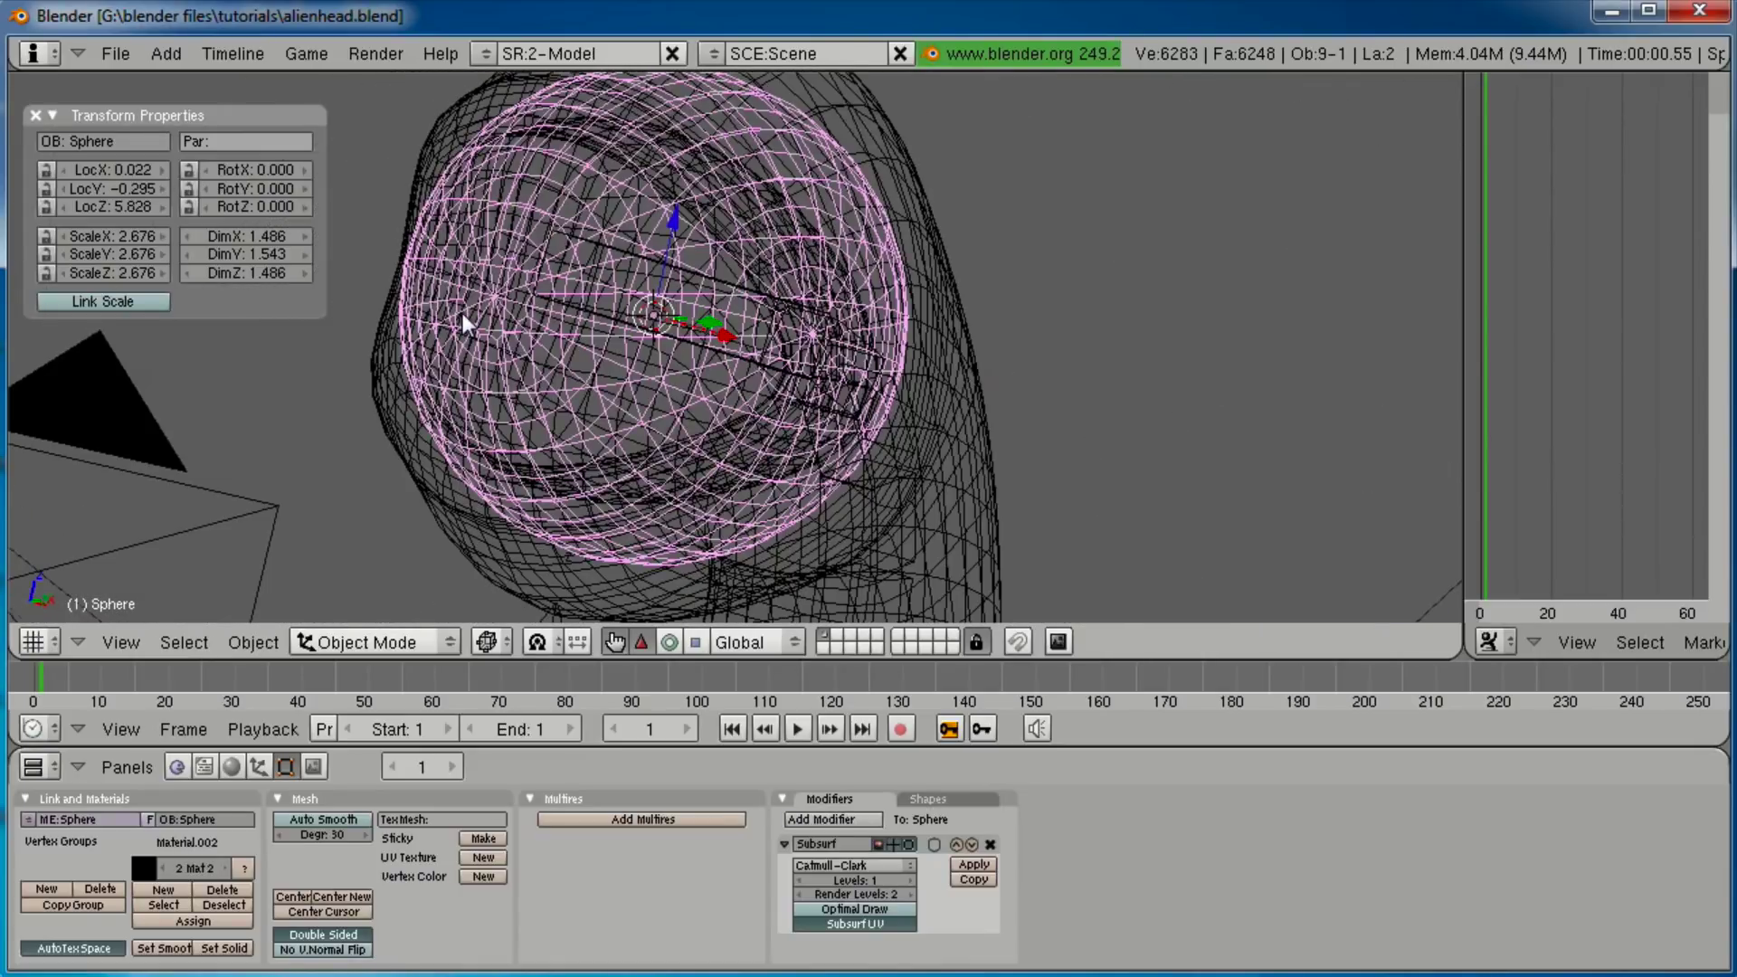
key("KP_3")
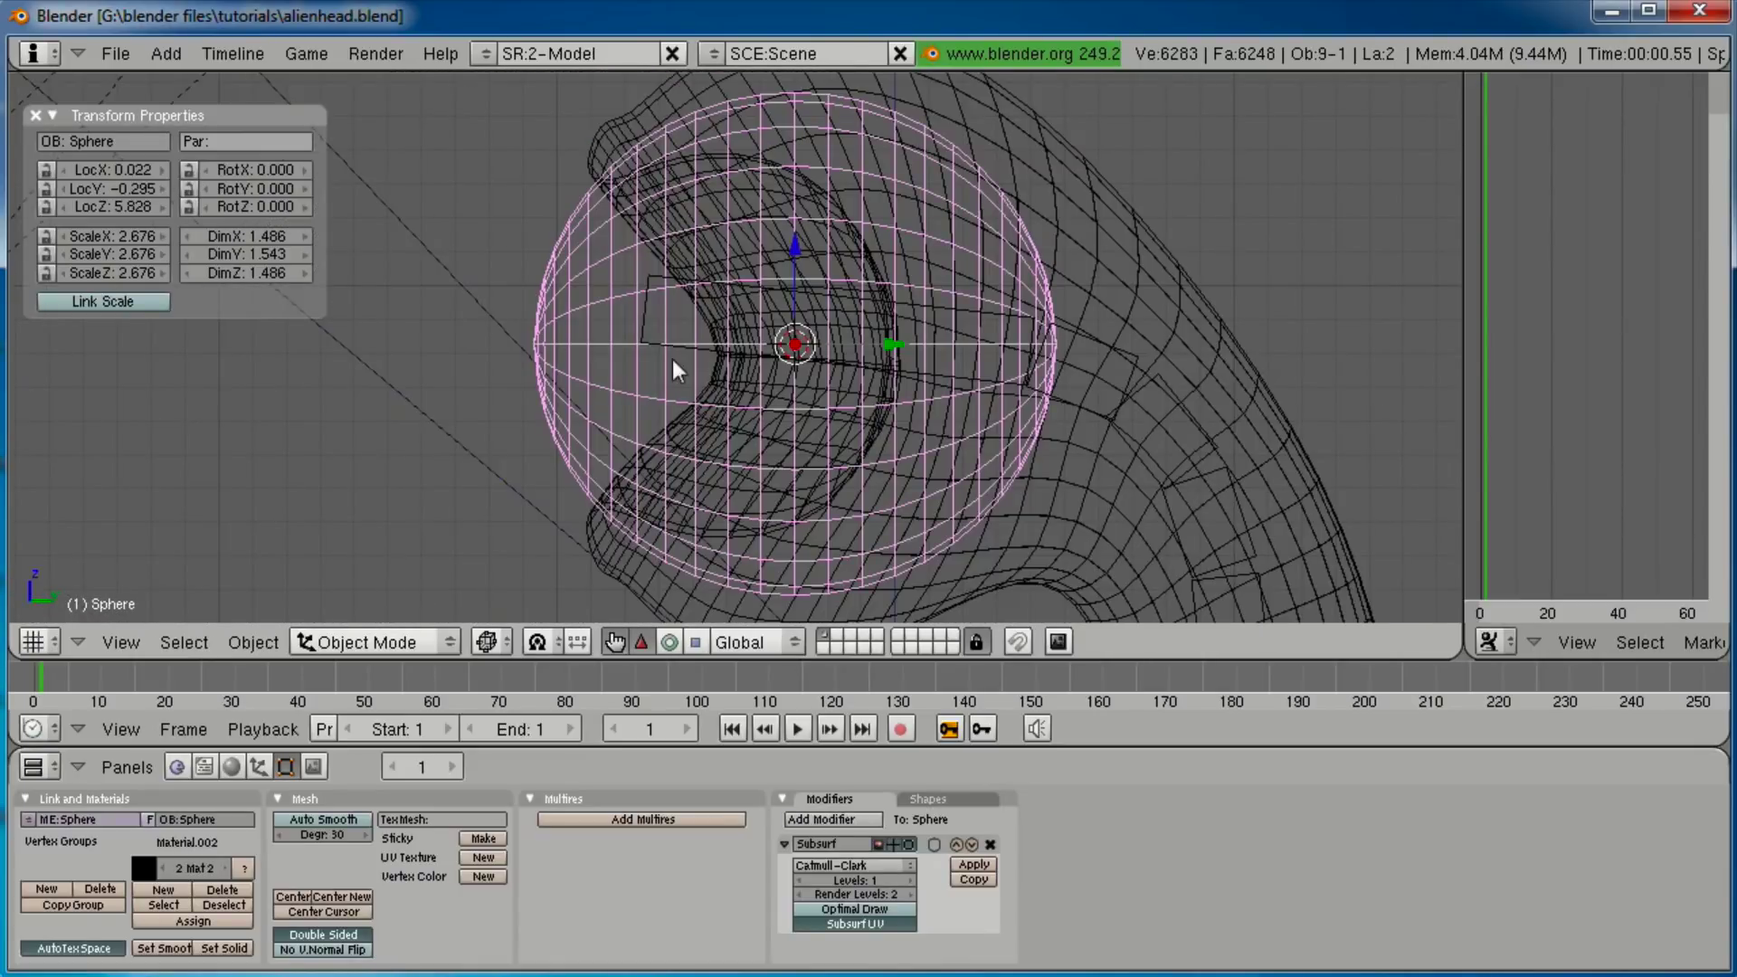
Add a new bone to the armature at the 3D cursor in Edit Mode.
right_click(644, 294)
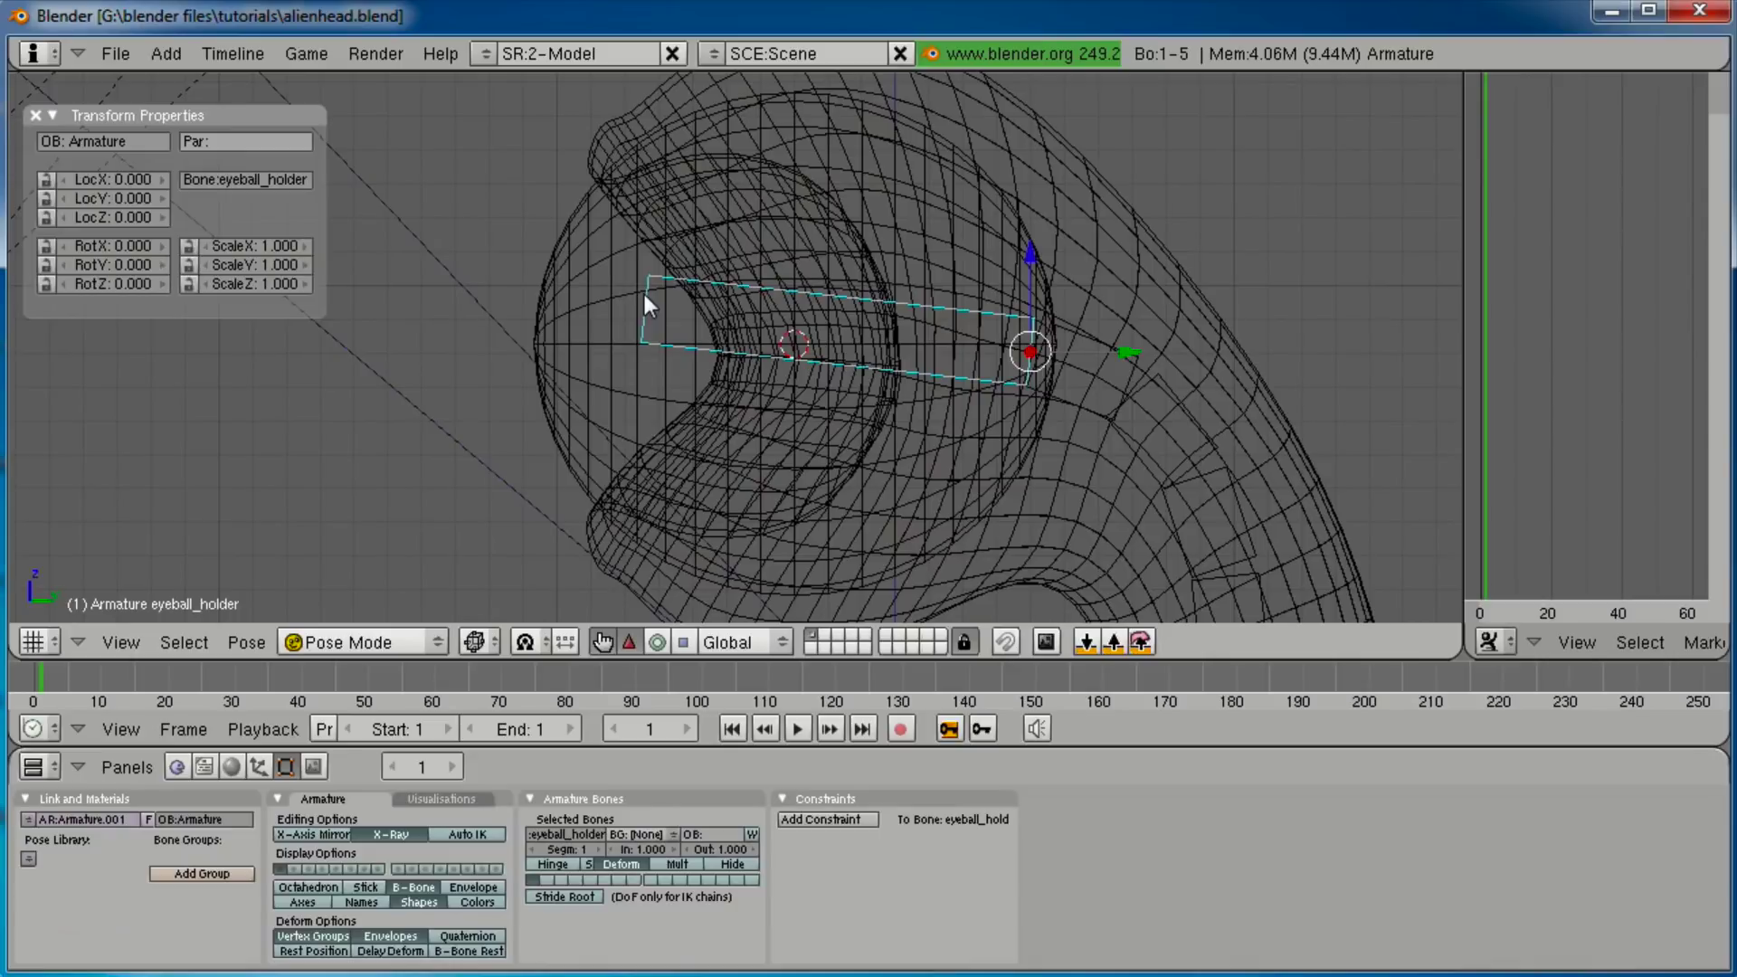
key("Tab")
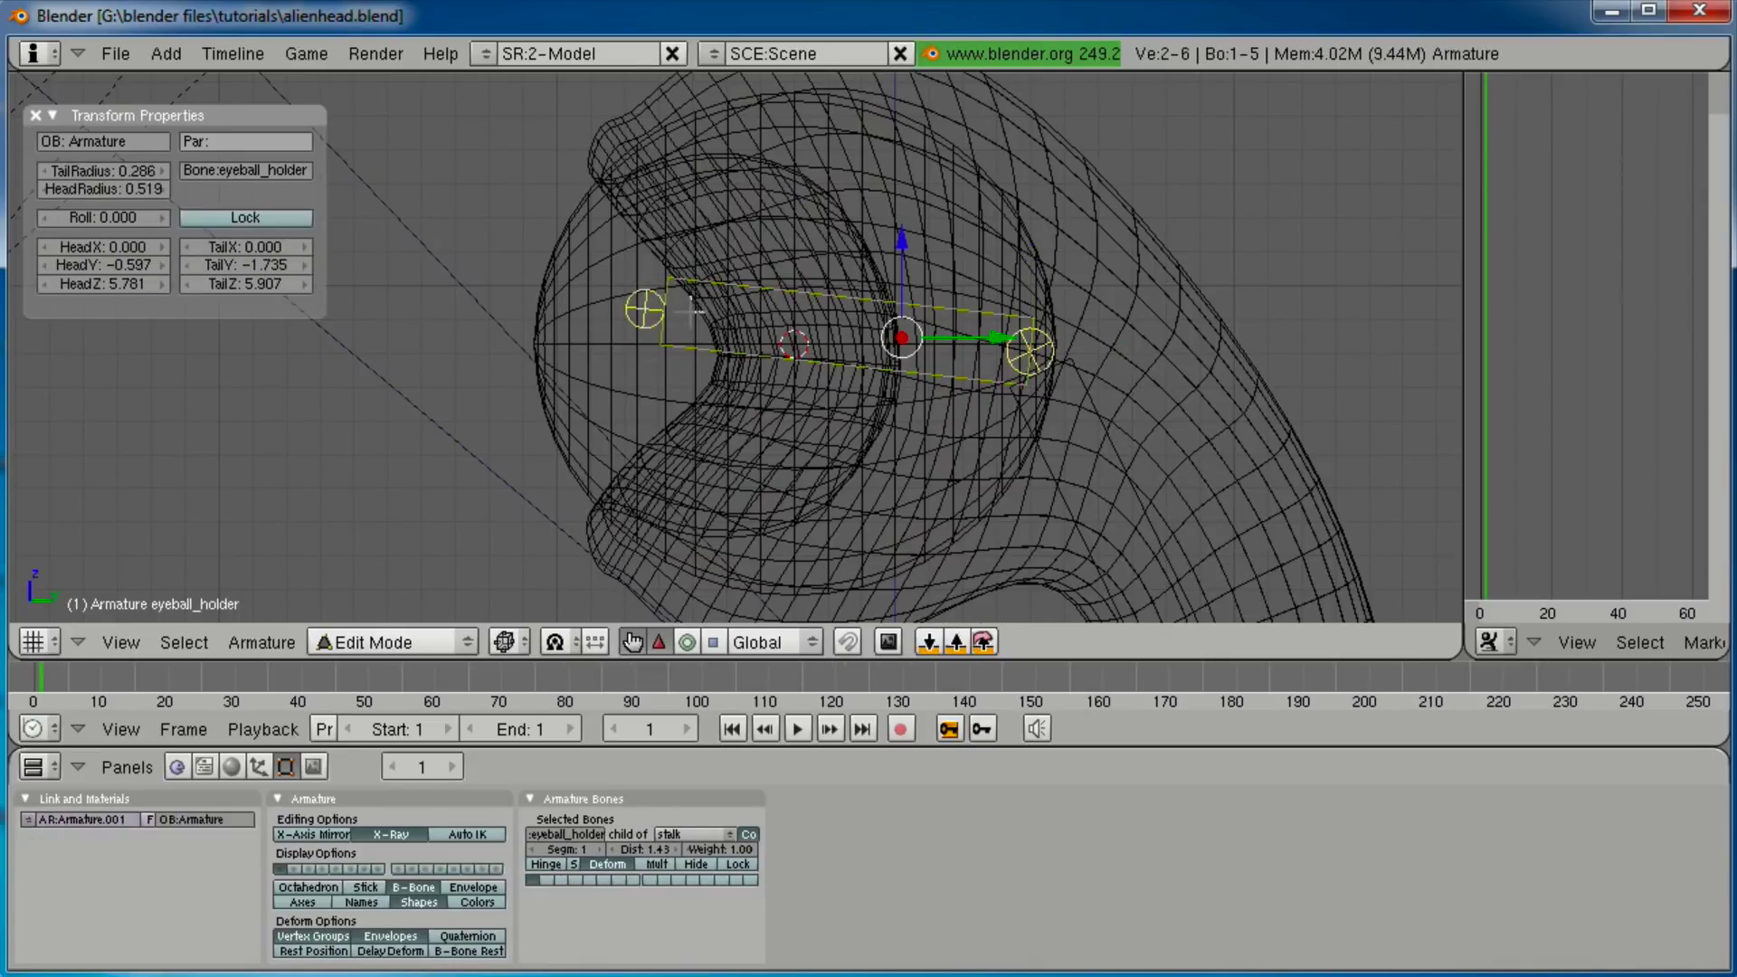
key("space")
left_click(824, 309)
scroll(754, 432, "down", 4)
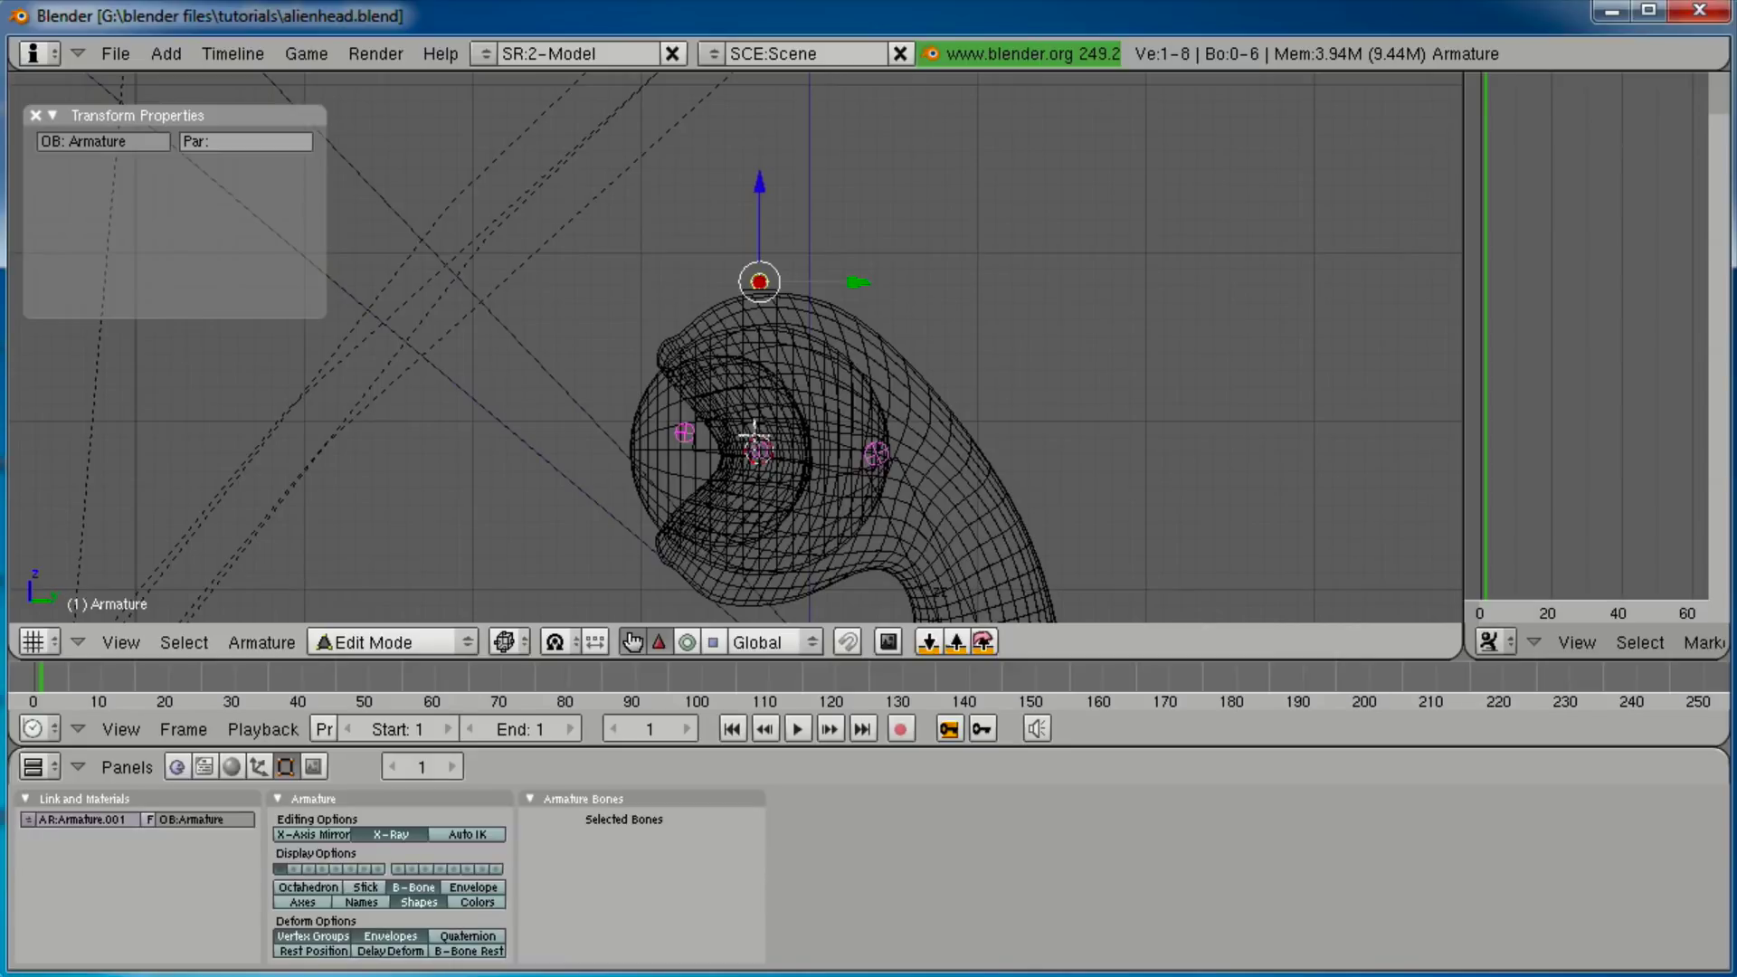
Snap the new bone's selected tip to the 3D cursor at the eyeball's centre.
scroll(774, 371, "up", 2)
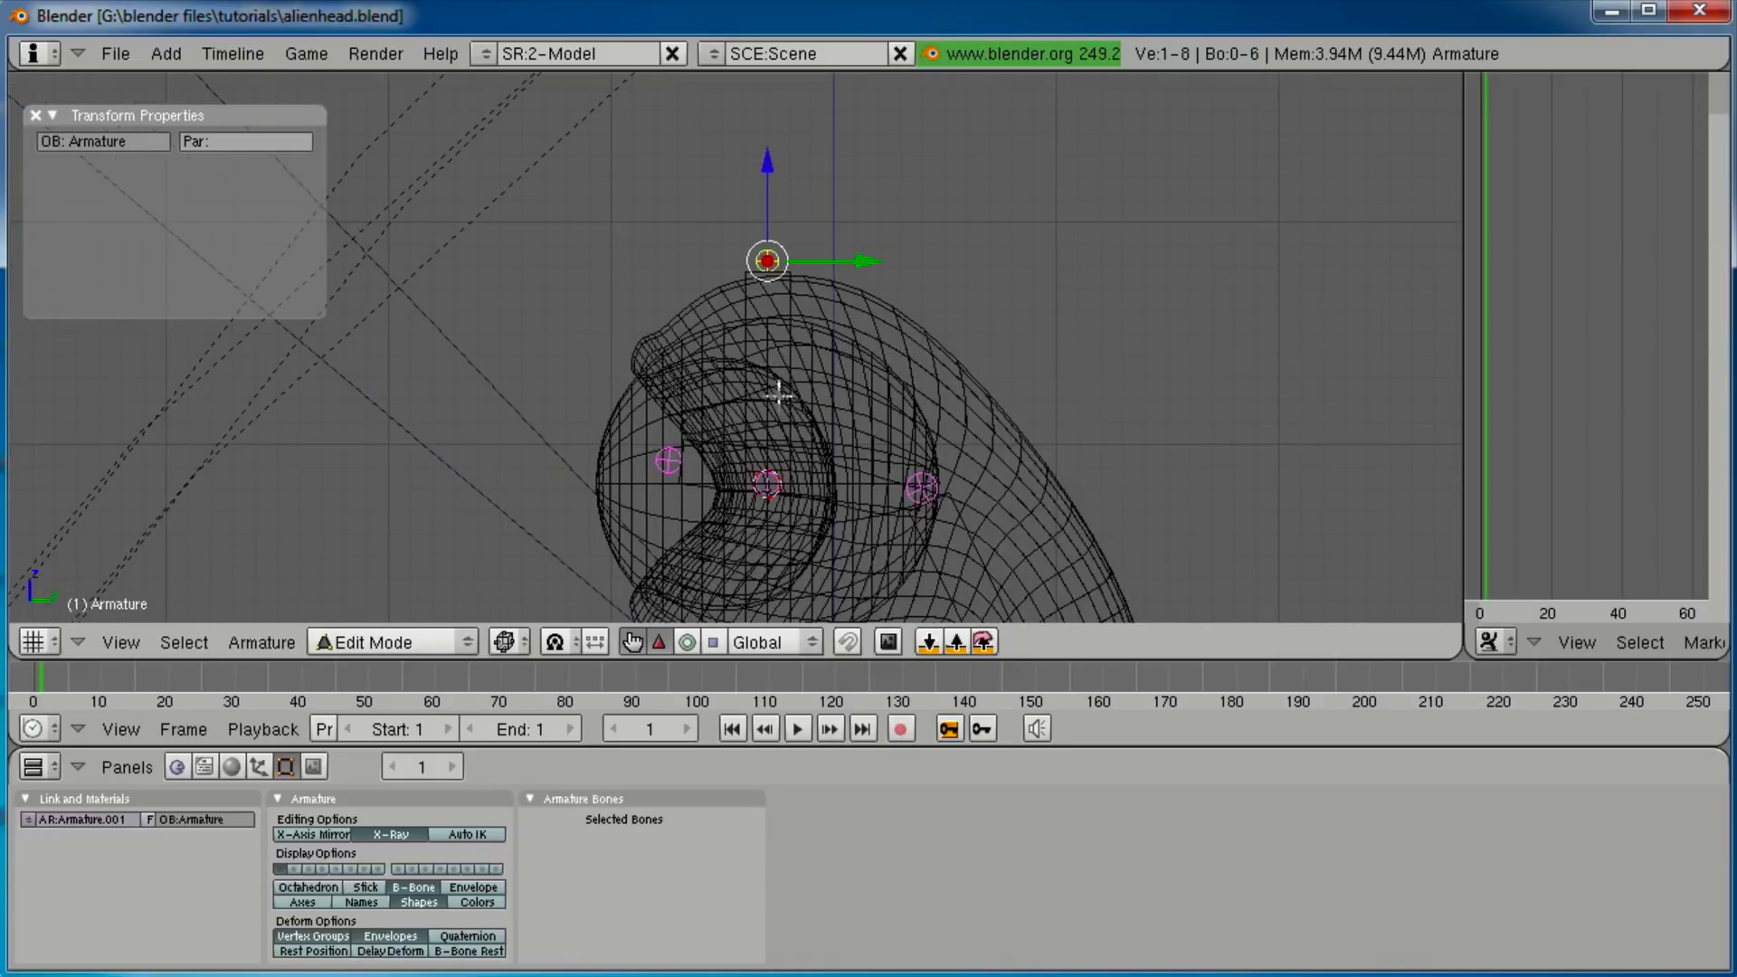
middle_click_drag(807, 373, 821, 322, "shift")
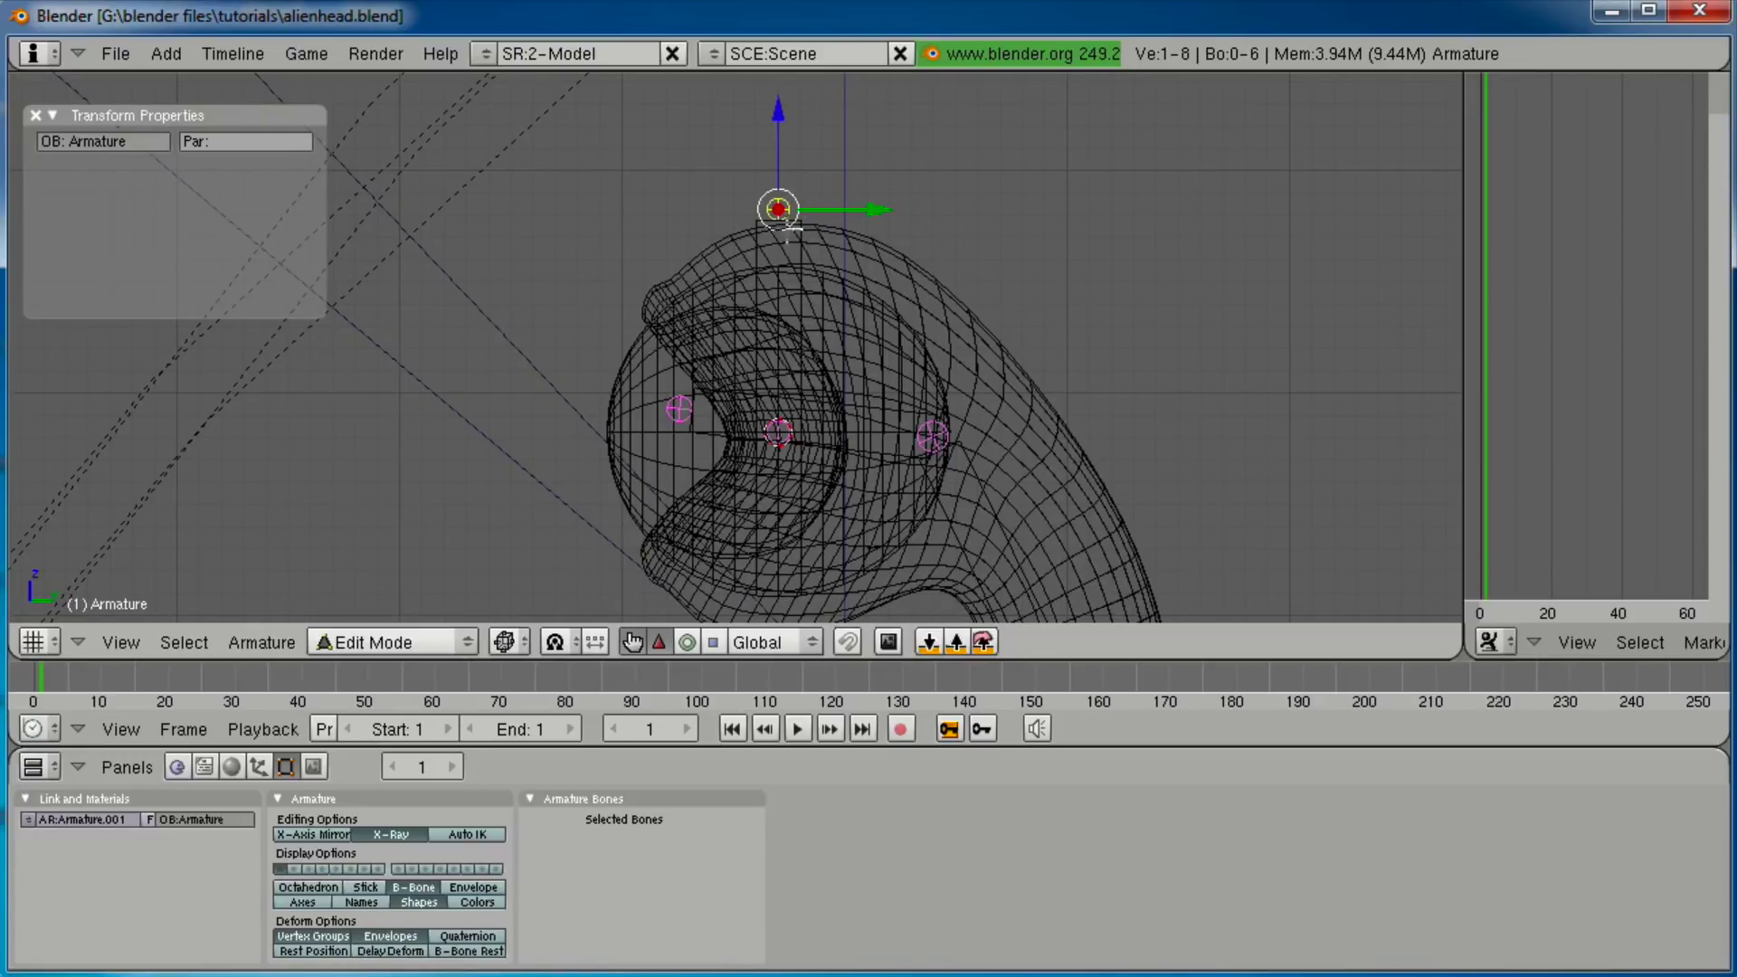
key("shift+s")
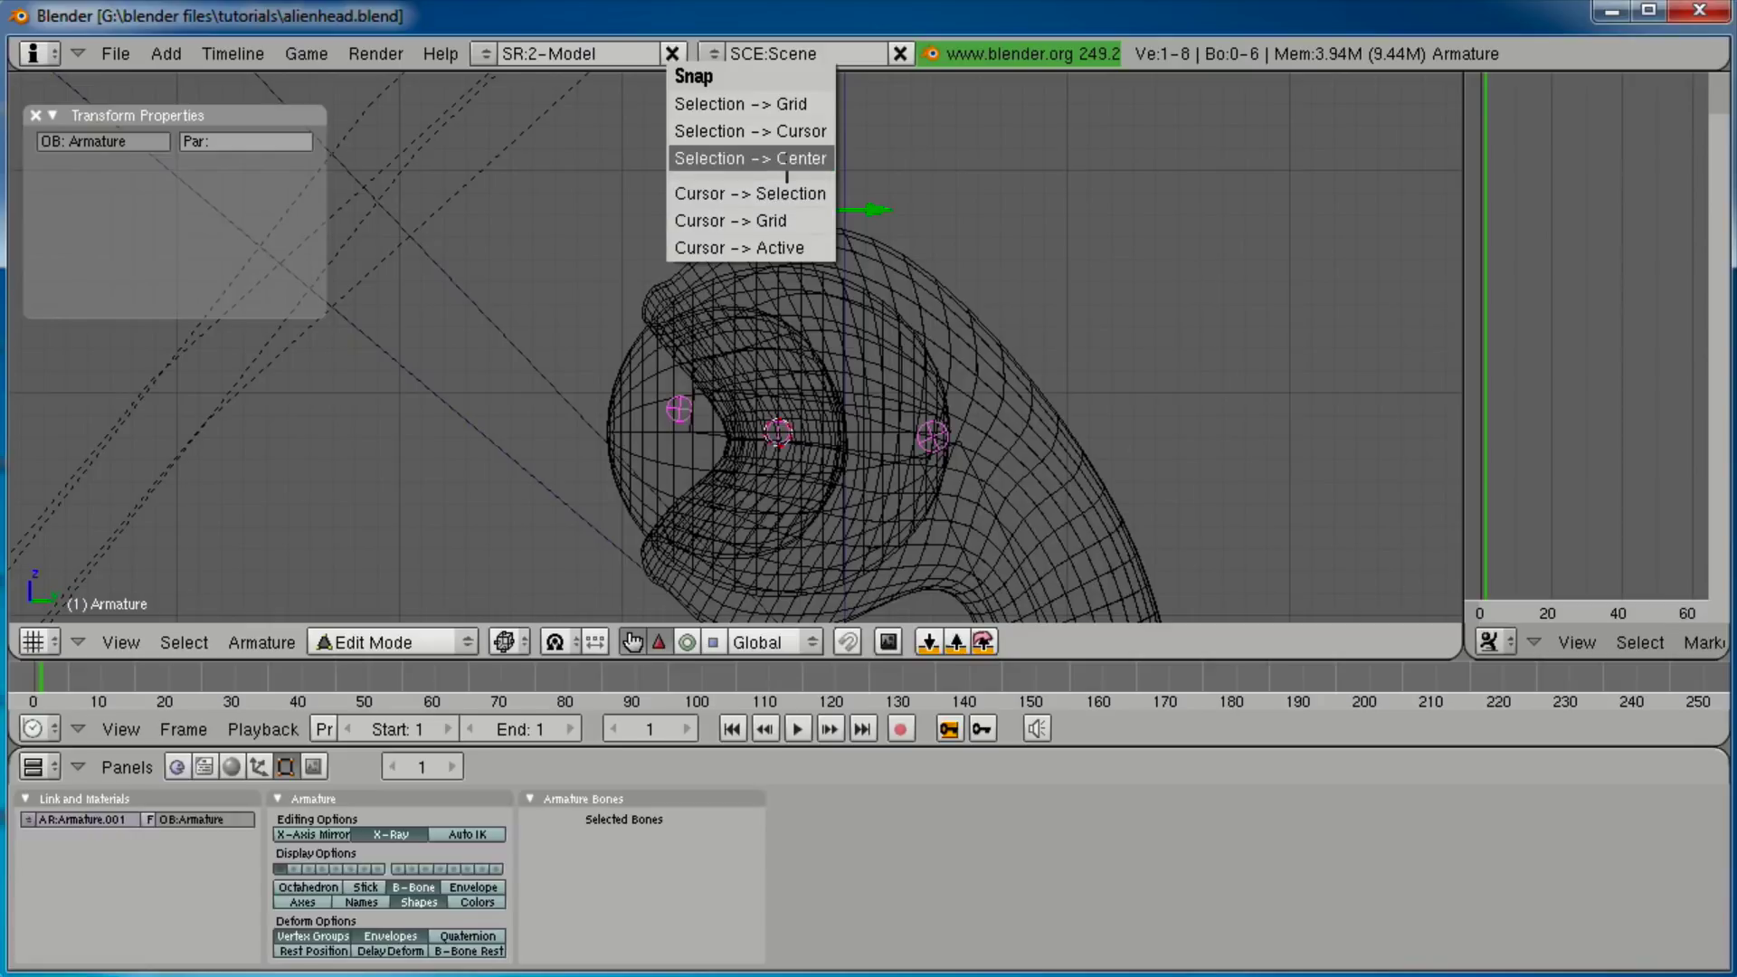
left_click(784, 130)
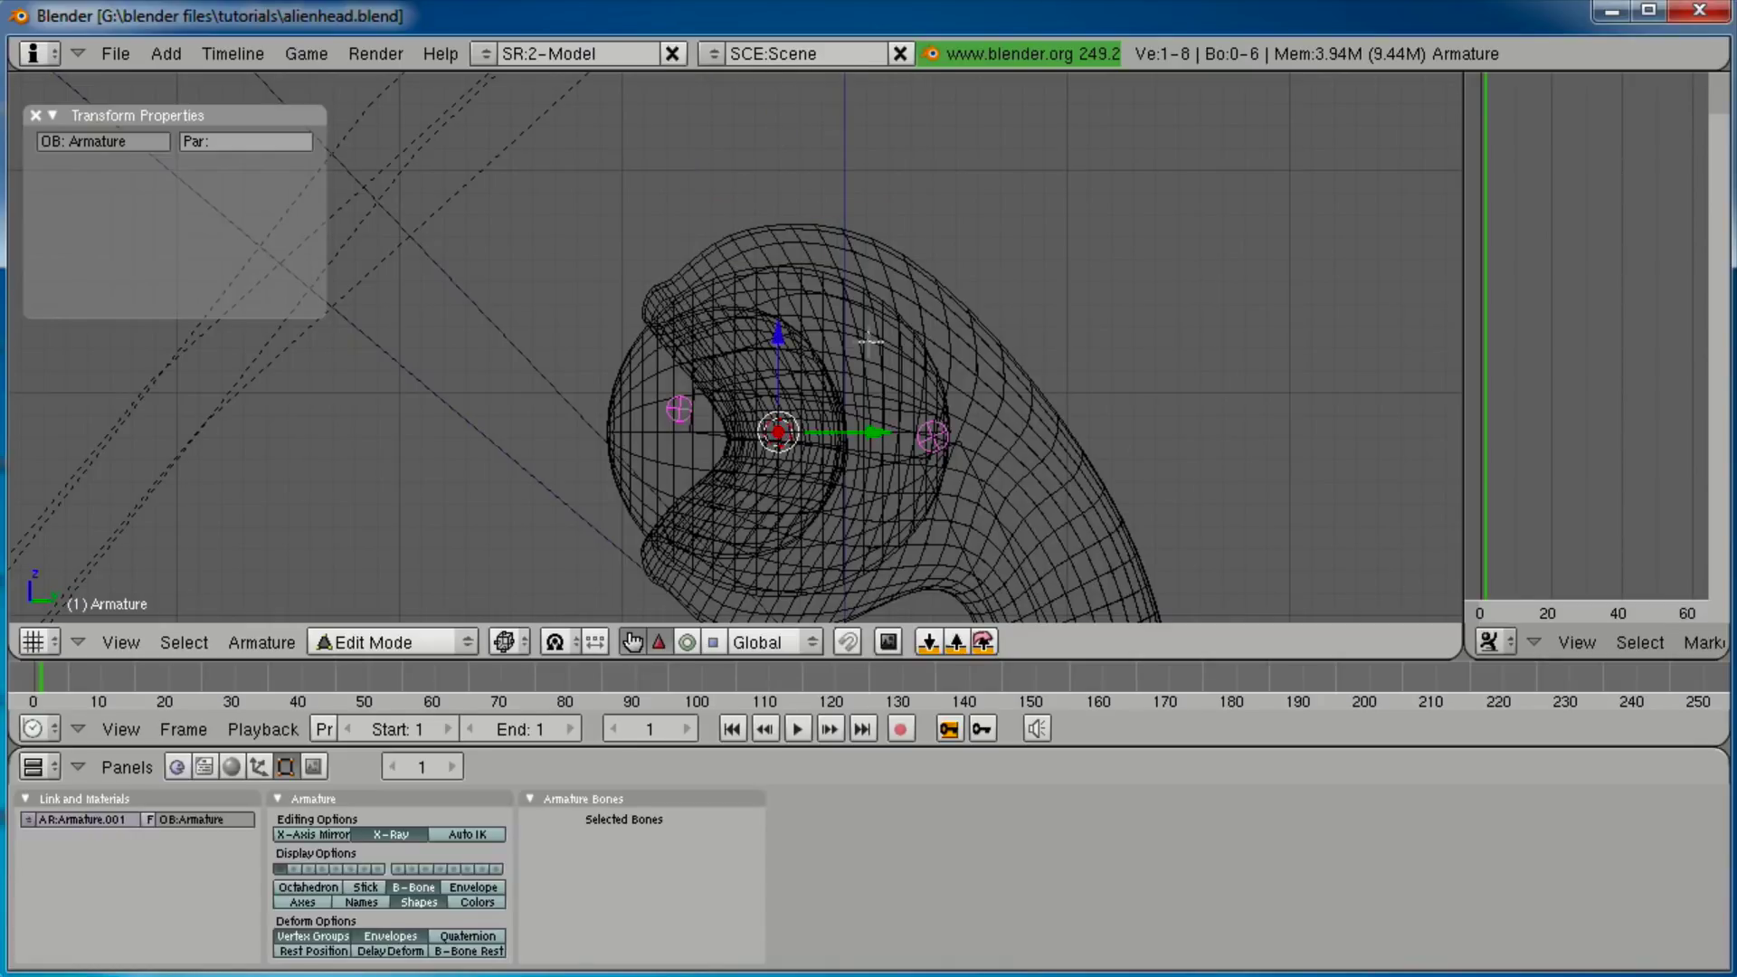
Move the new bone's tip along the Y axis to the front surface of the eyeball.
key("g")
key("y")
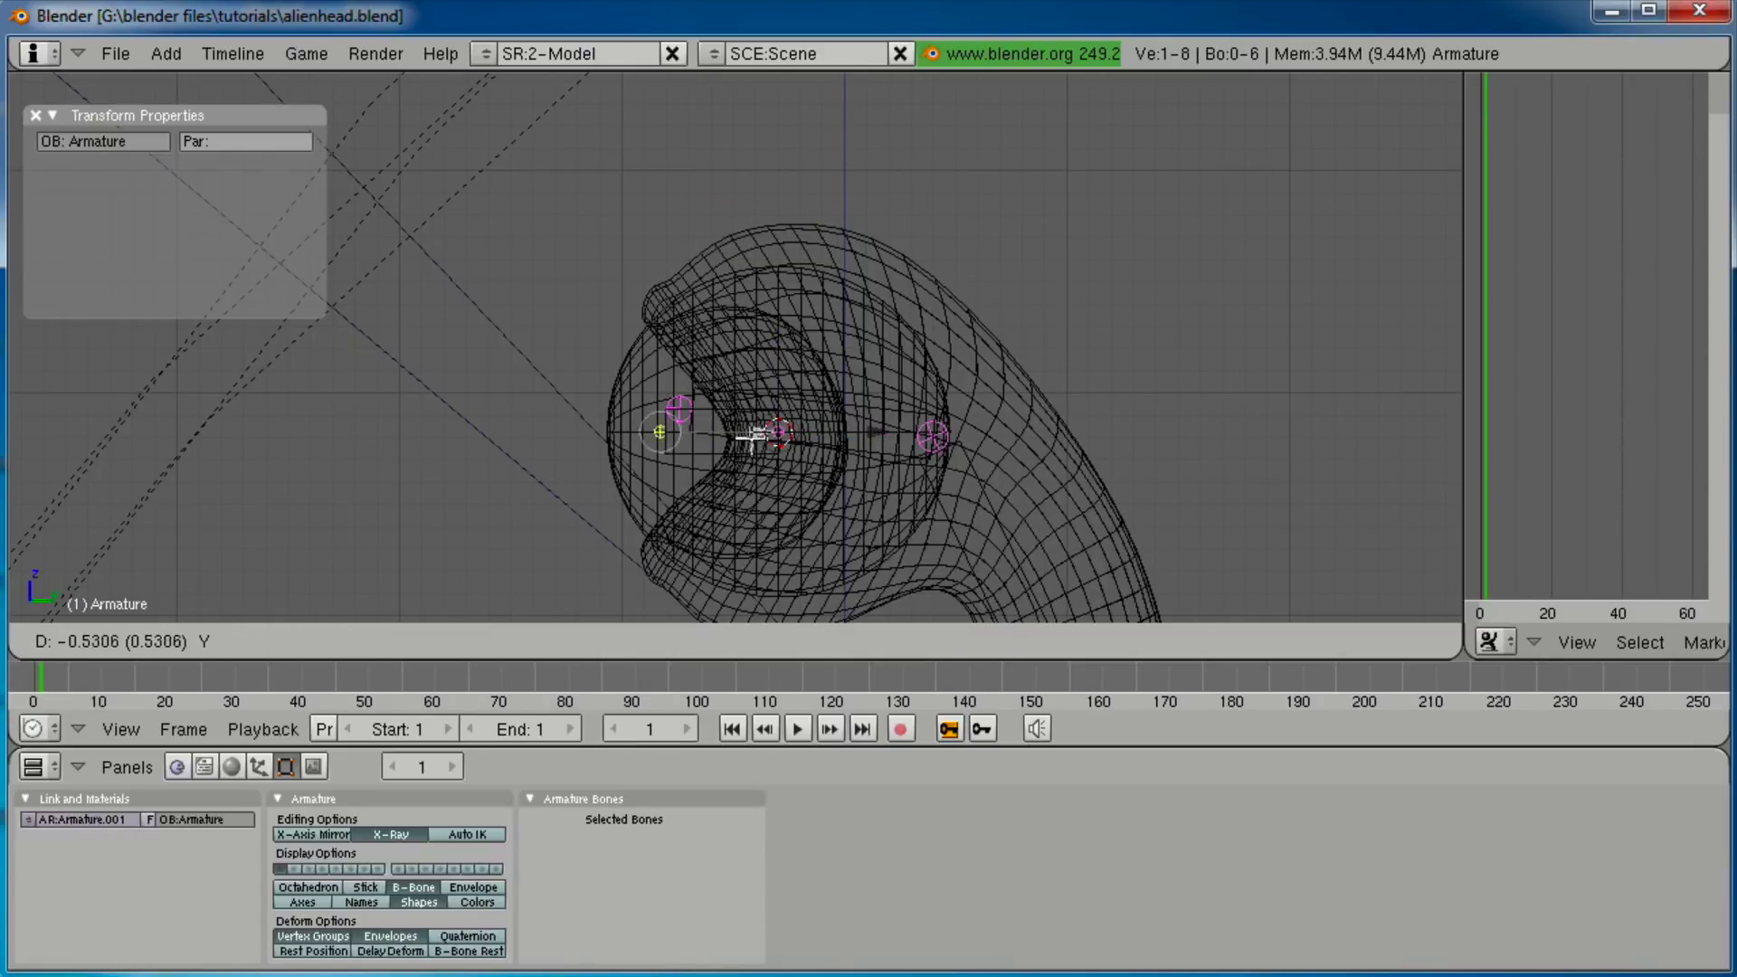
left_click(622, 431)
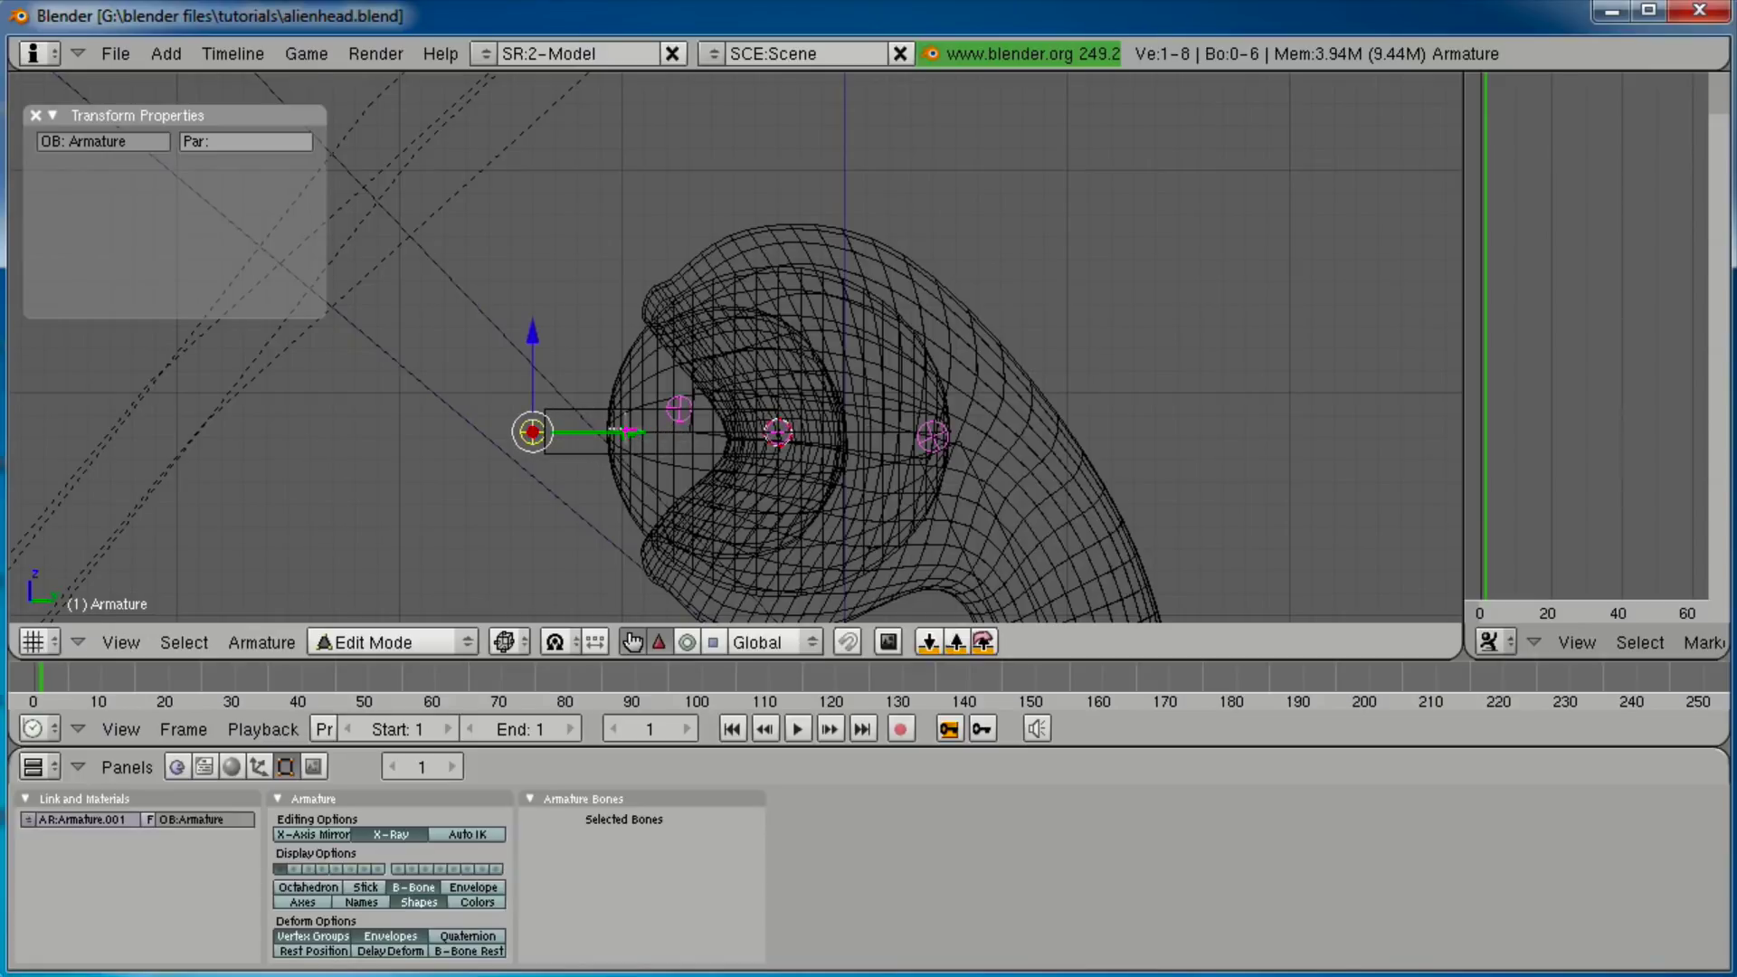
key("g")
key("y")
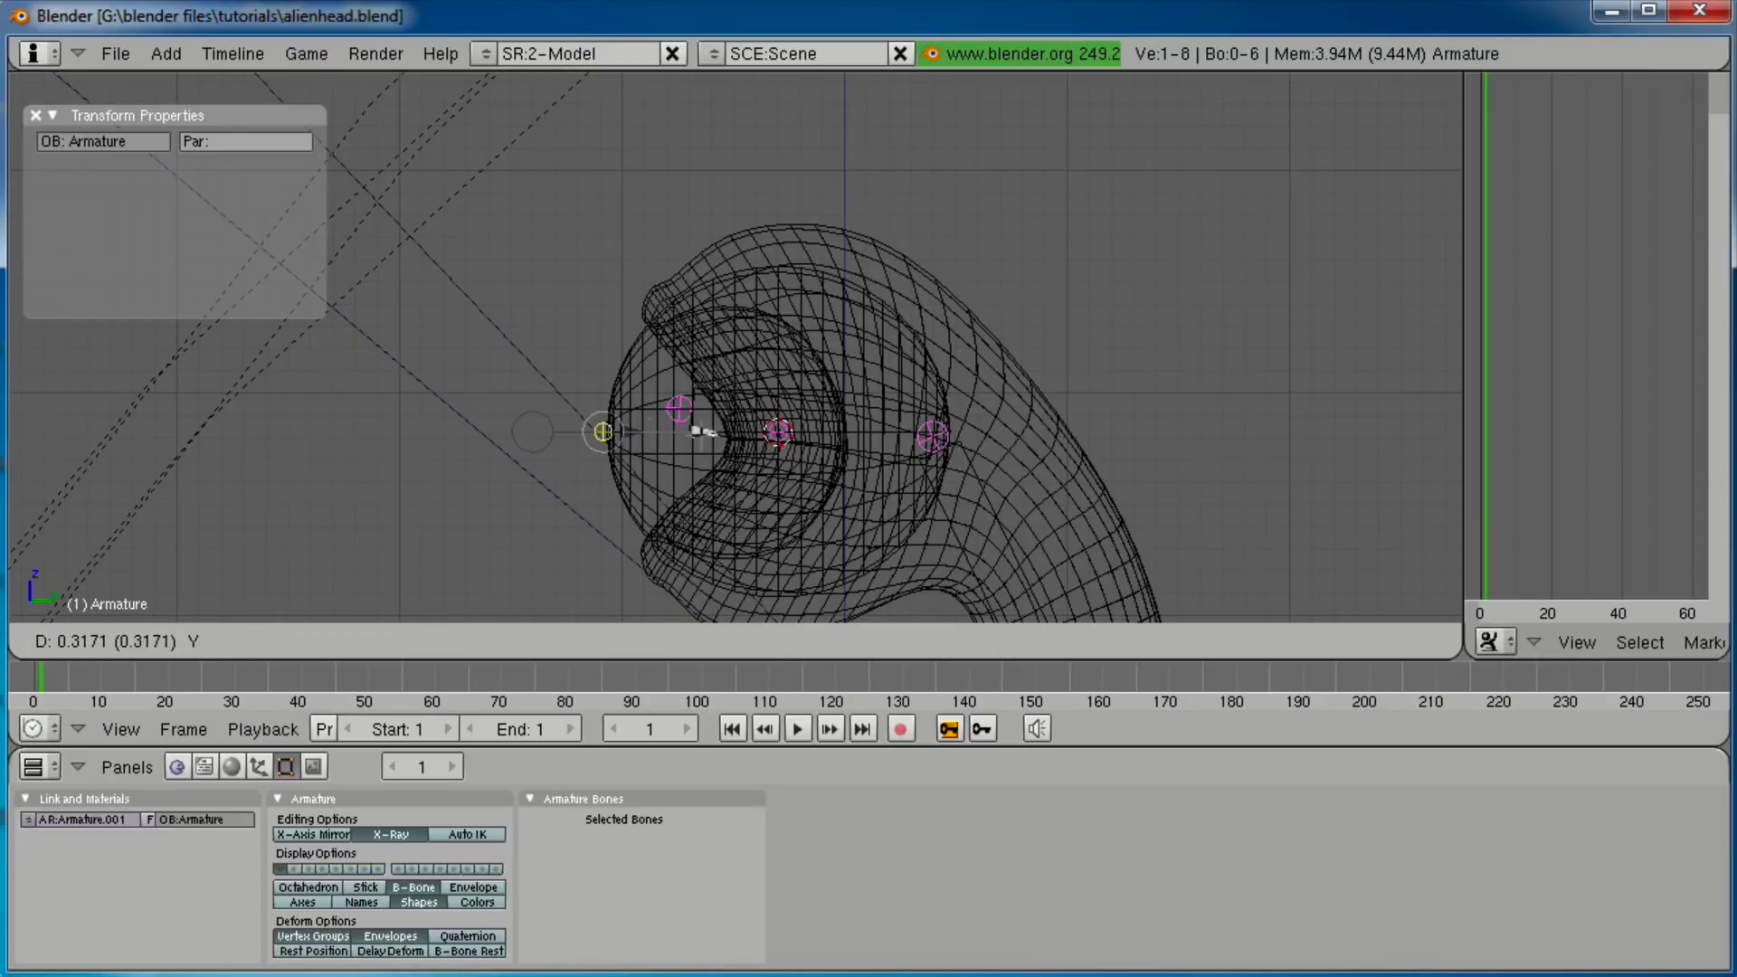
left_click(701, 431)
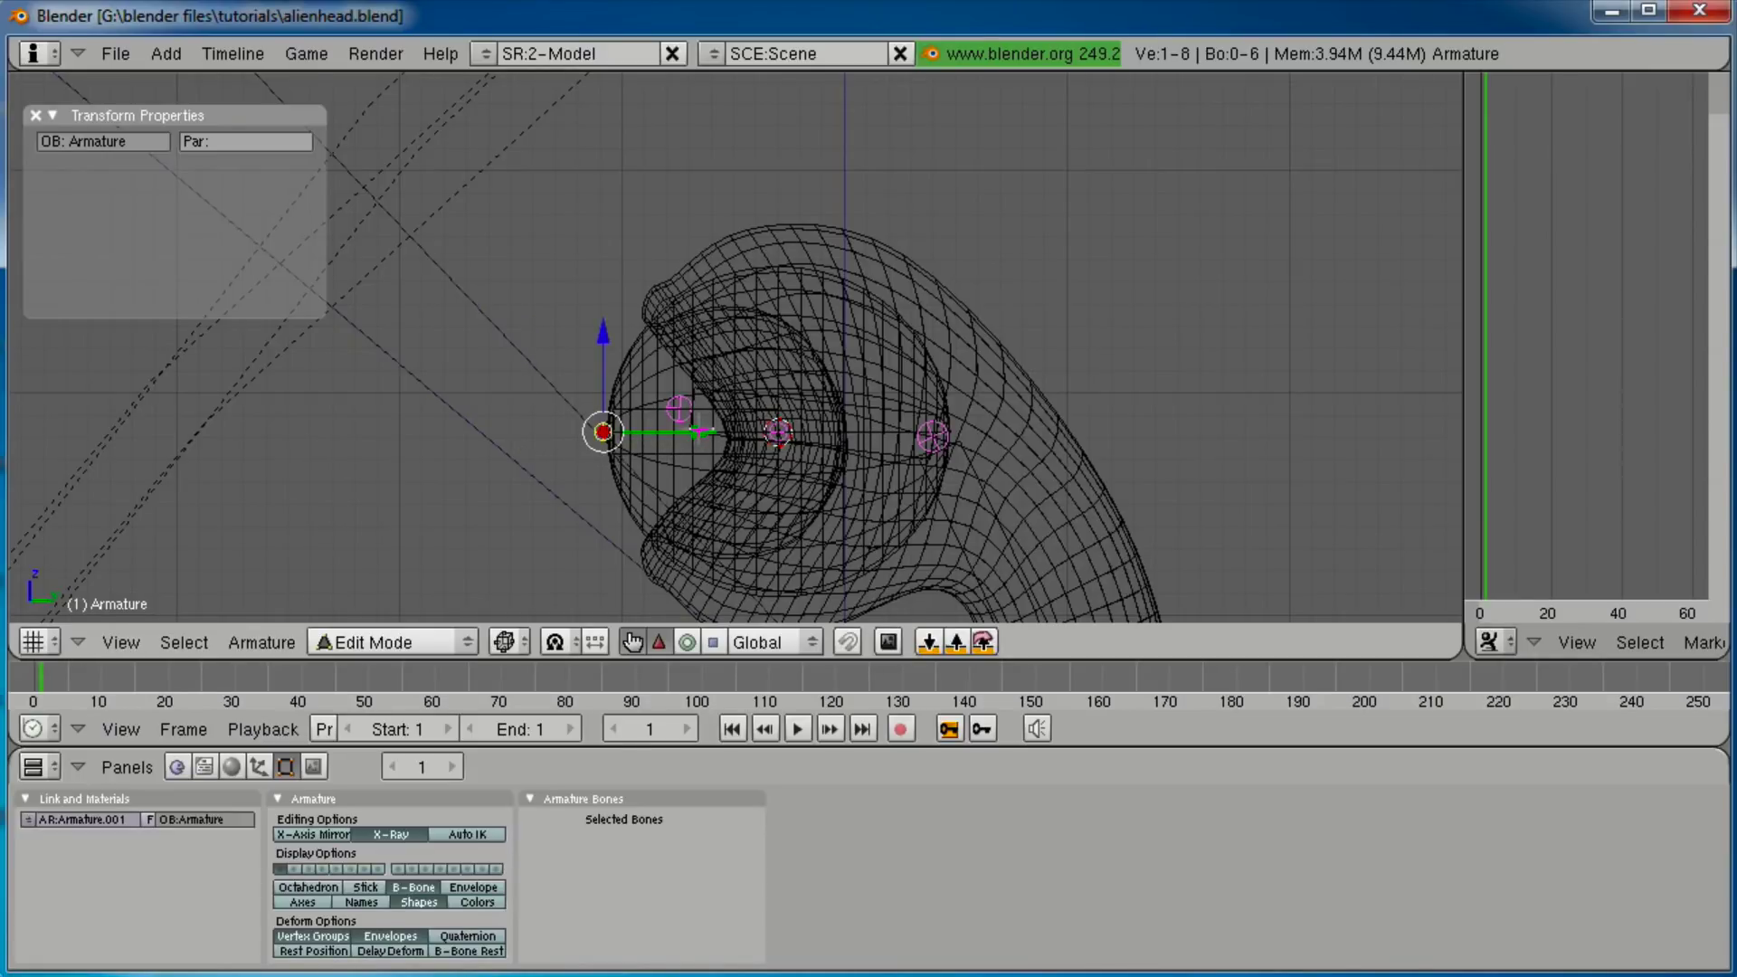
Select the new bone inside the eye and rename it eyeball.
right_click(712, 413)
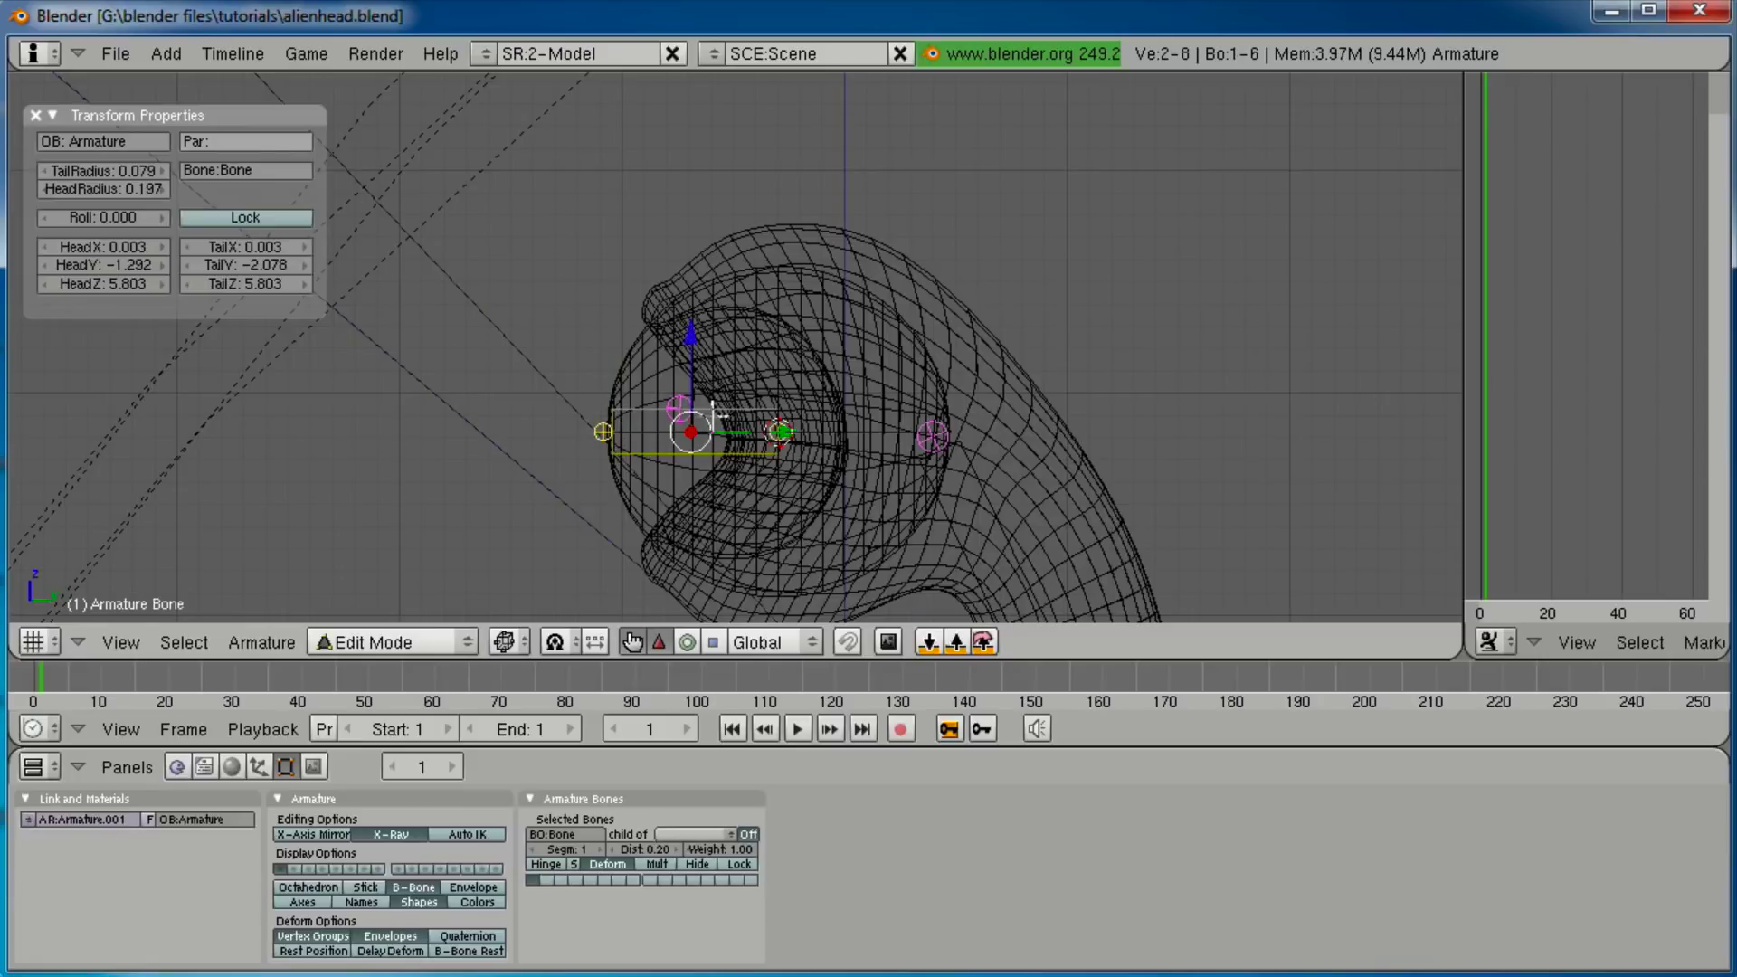
left_click(267, 174)
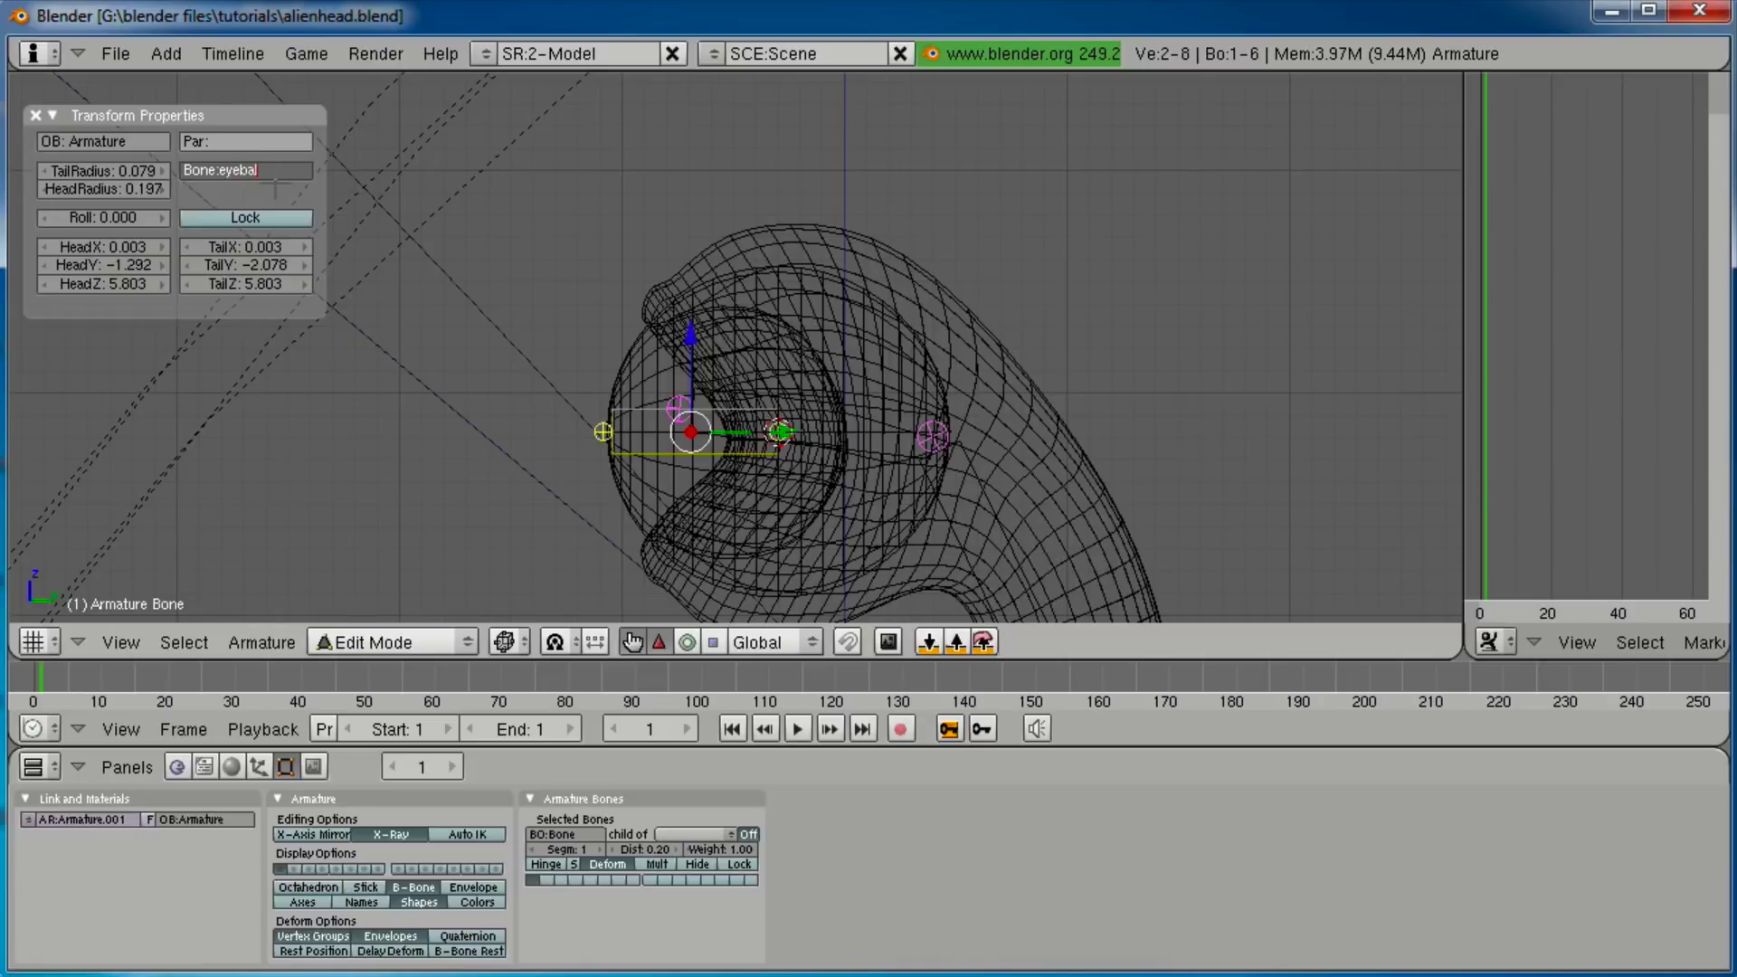
key("Return")
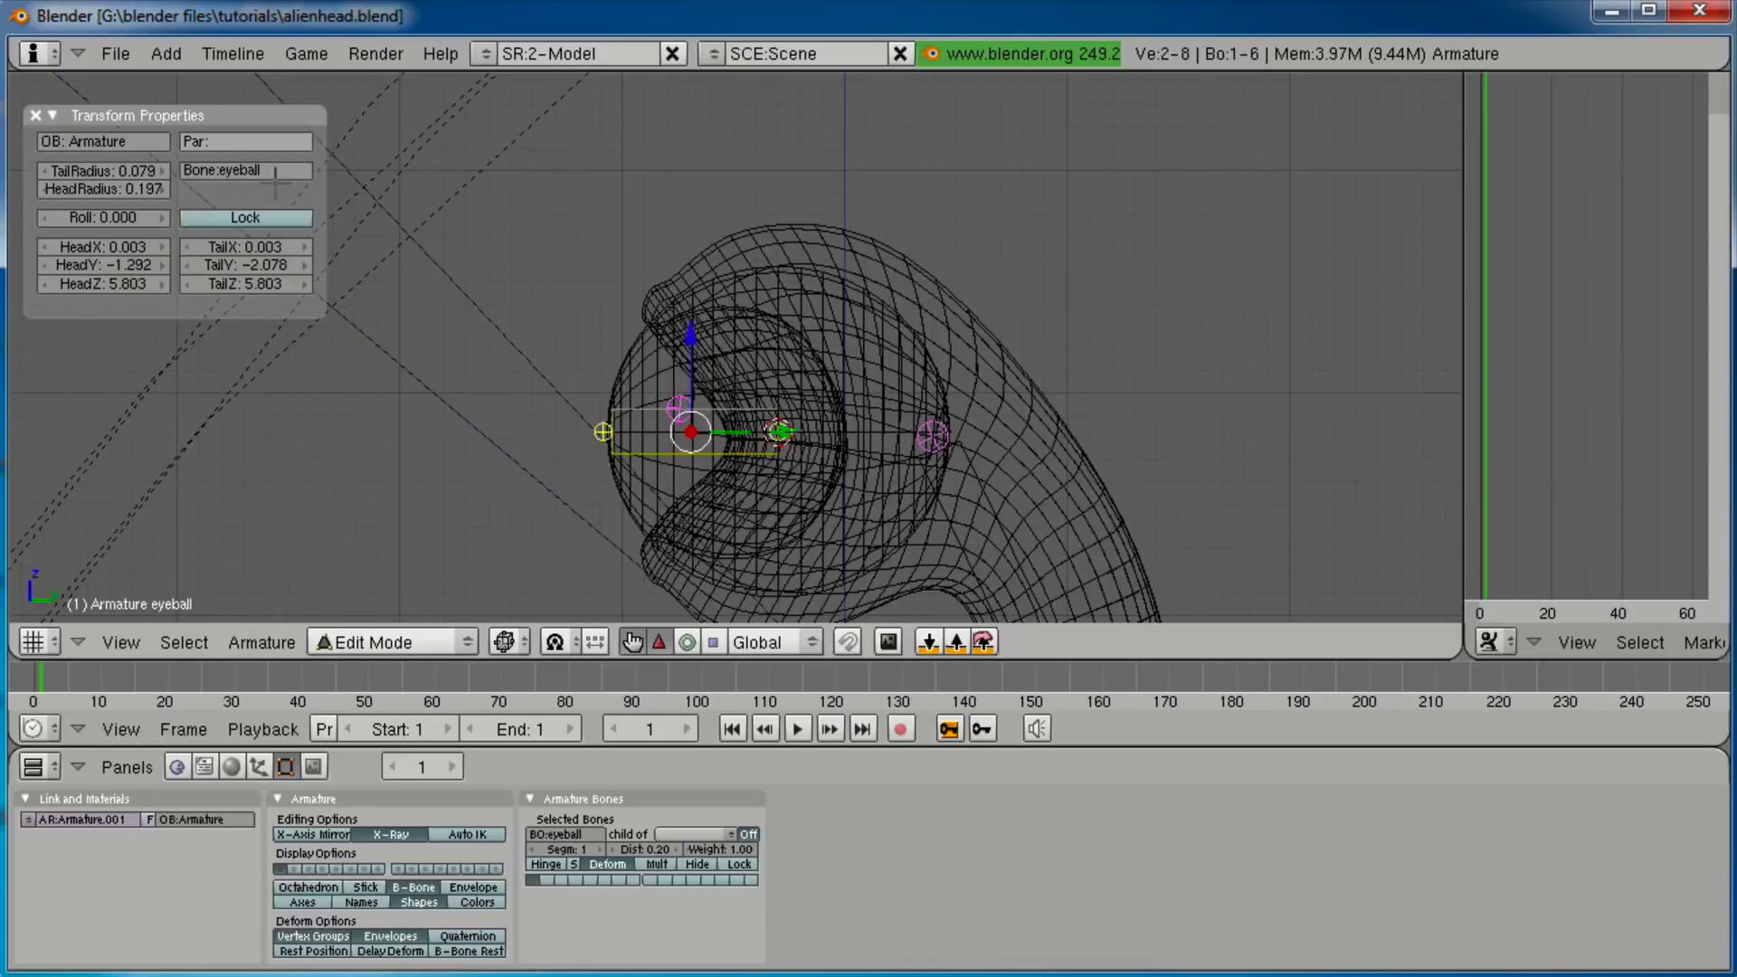
Parent the eyeball bone to the eyeball_holder bone in Edit Mode with Keep Offset.
key("ctrl+Tab")
middle_click_drag(658, 301, 660, 368)
key("Tab")
scroll(846, 405, "up", 3)
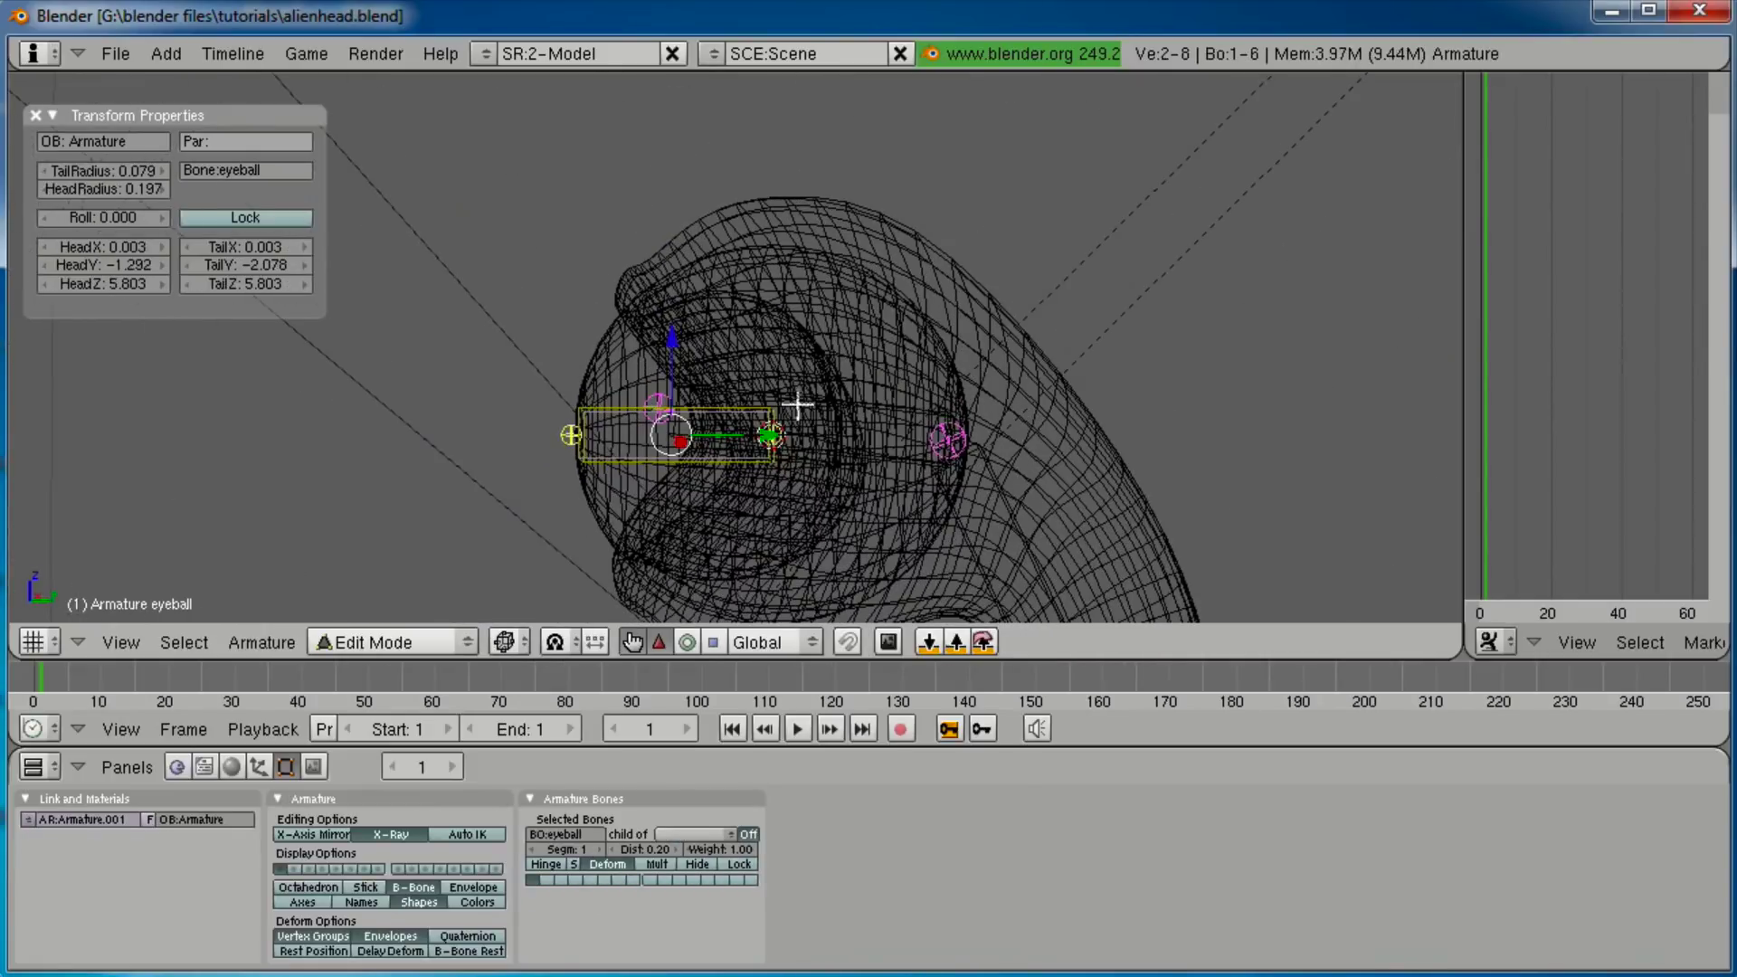
right_click(859, 403, "shift")
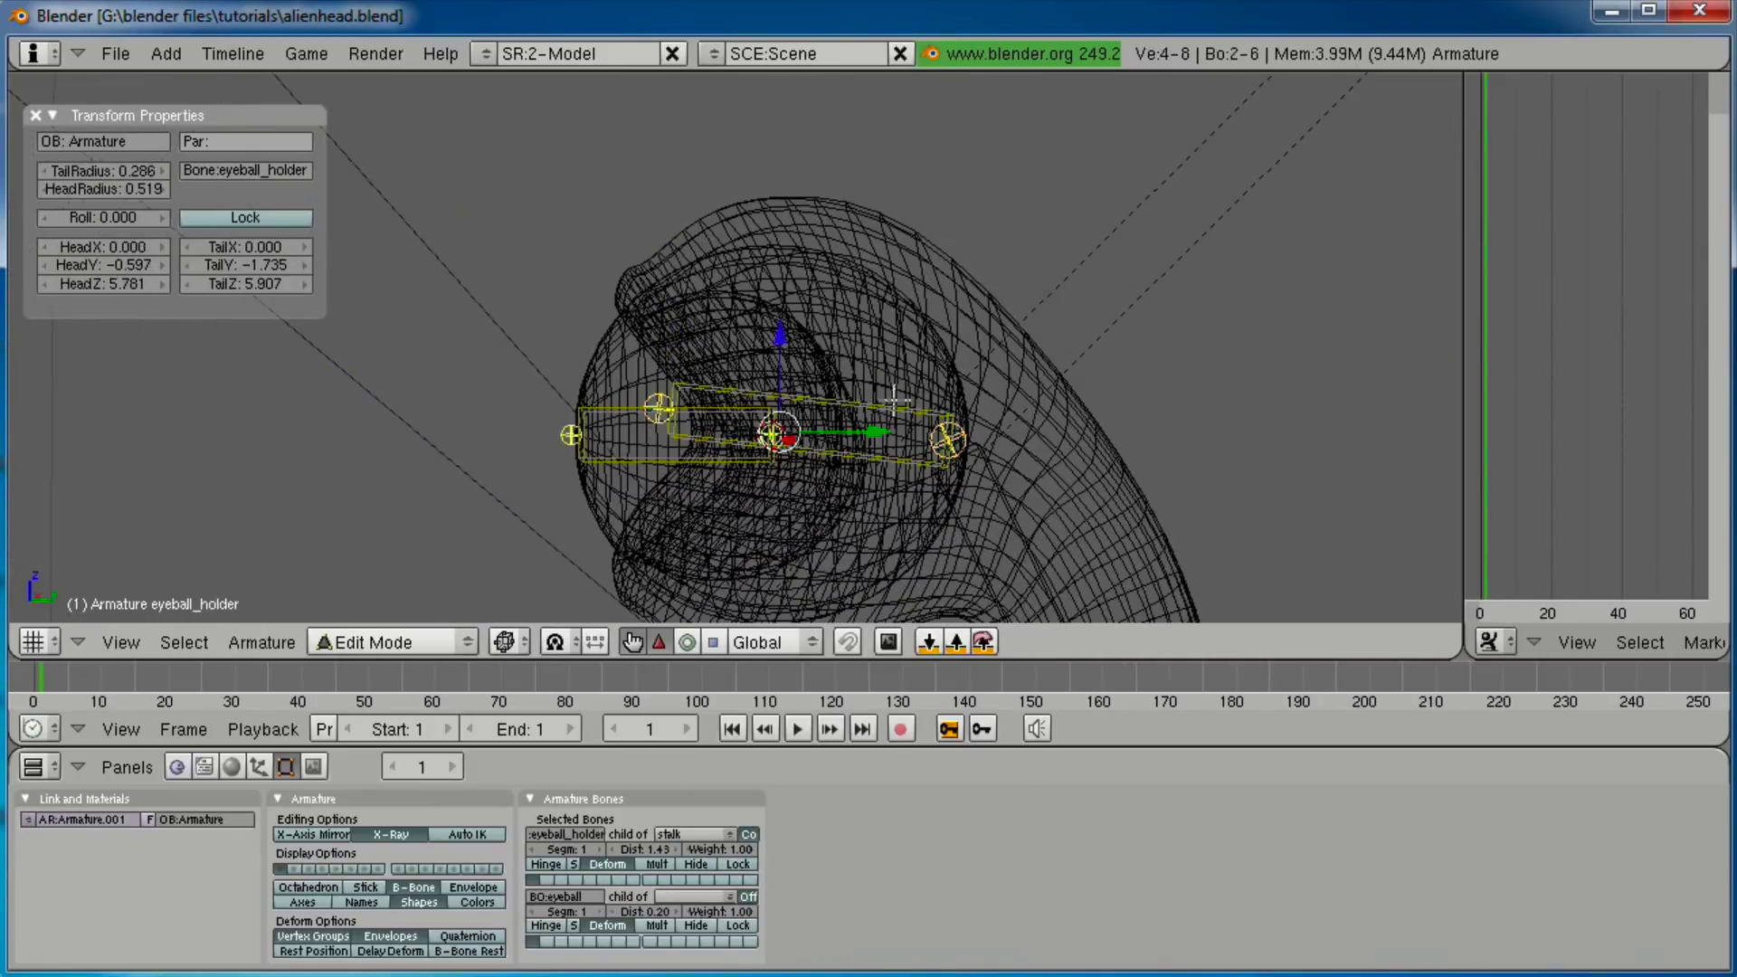
key("ctrl+p")
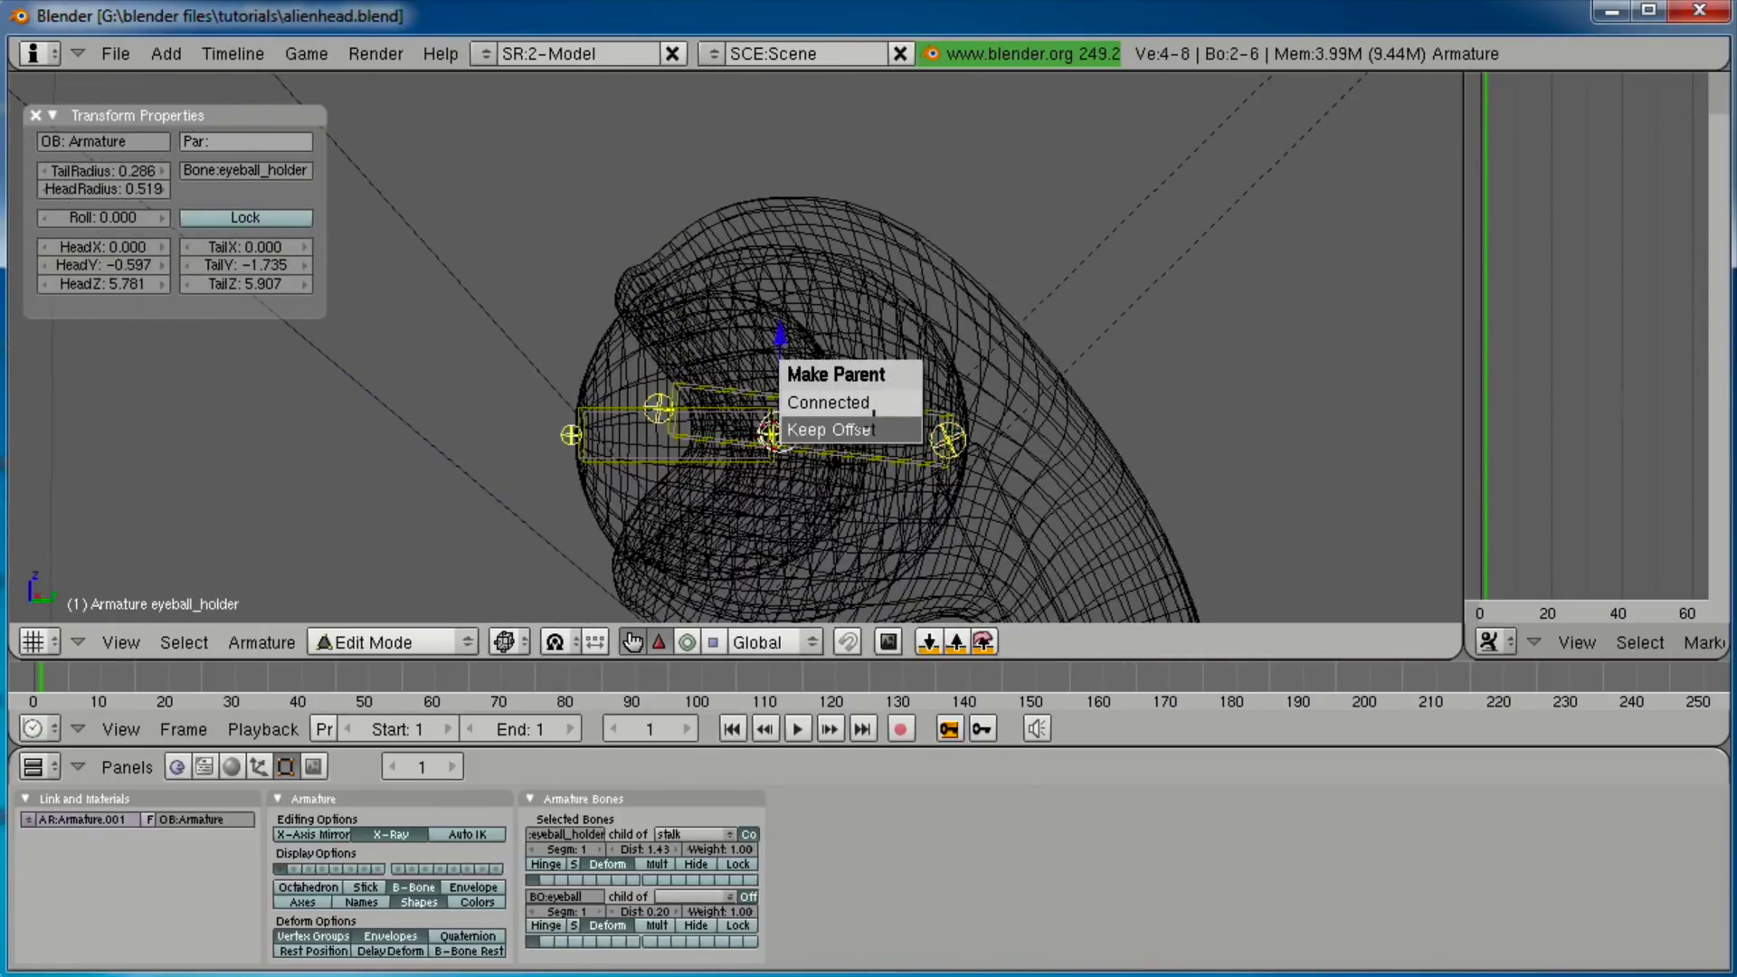
left_click(876, 428)
Test the eyeball_holder bone's rotation in Pose Mode with solid shading, then cancel the rotation.
key("Tab")
scroll(875, 429, "down", 4)
key("z")
mouse_move(872, 423)
middle_mouse_down()
mouse_move(758, 432)
mouse_move(745, 362)
middle_mouse_up()
right_click(745, 362)
key("r")
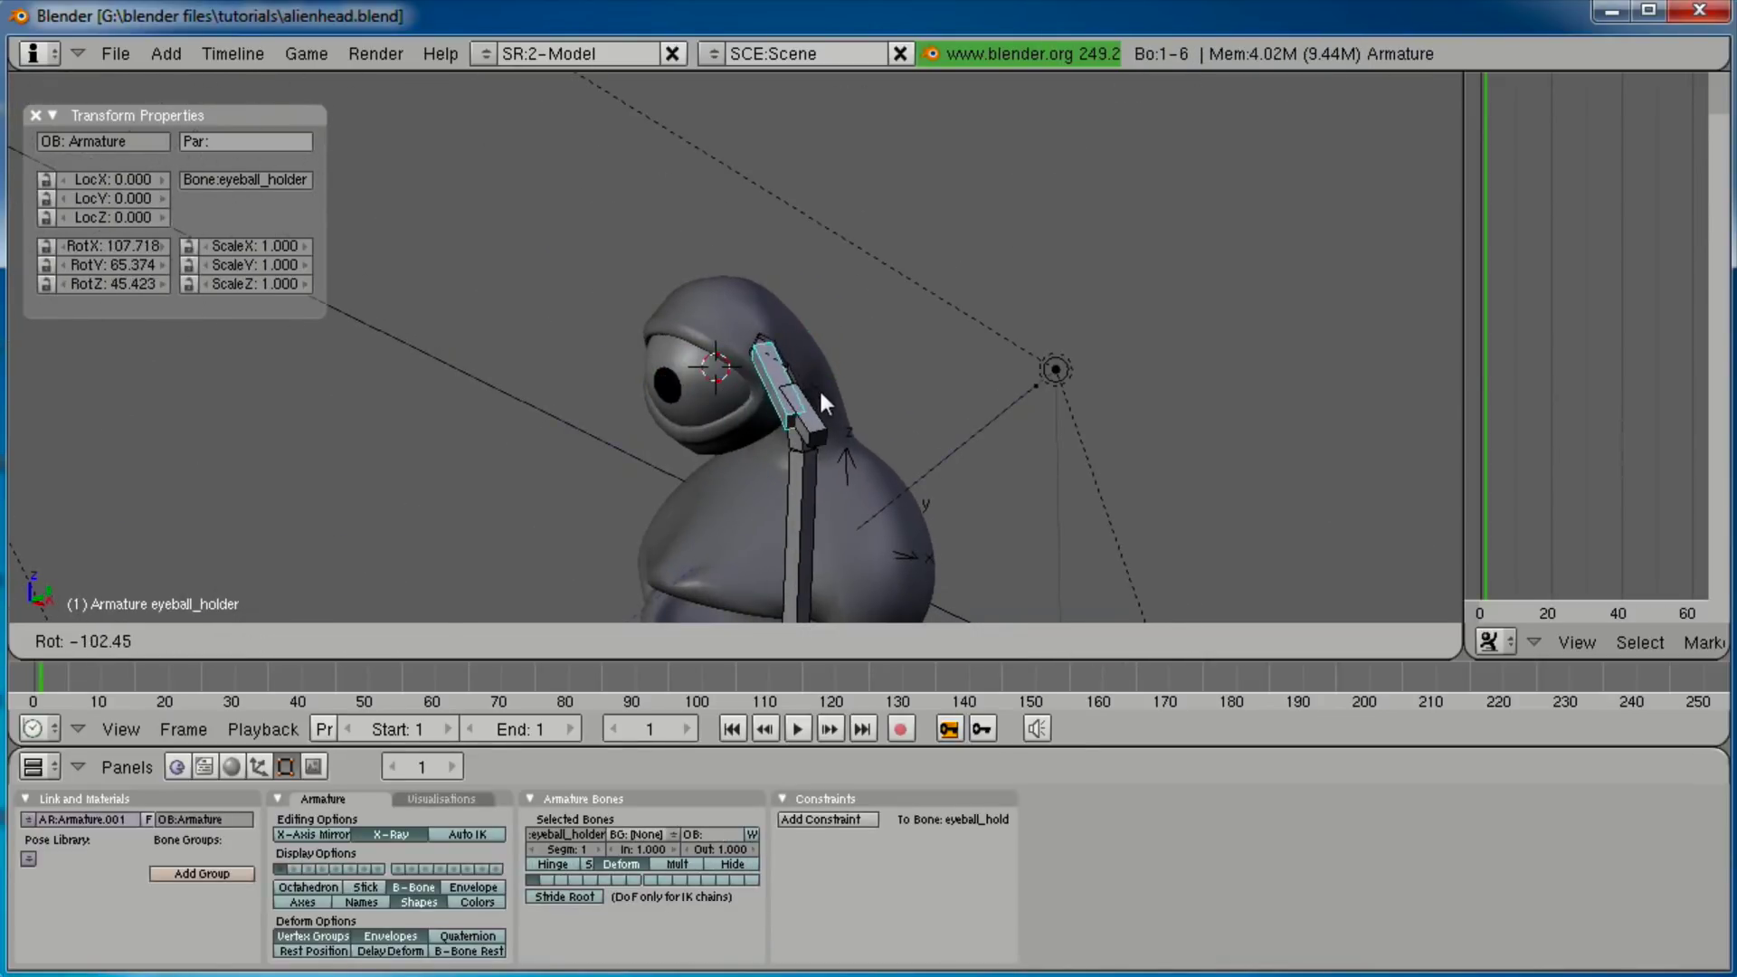
key("r")
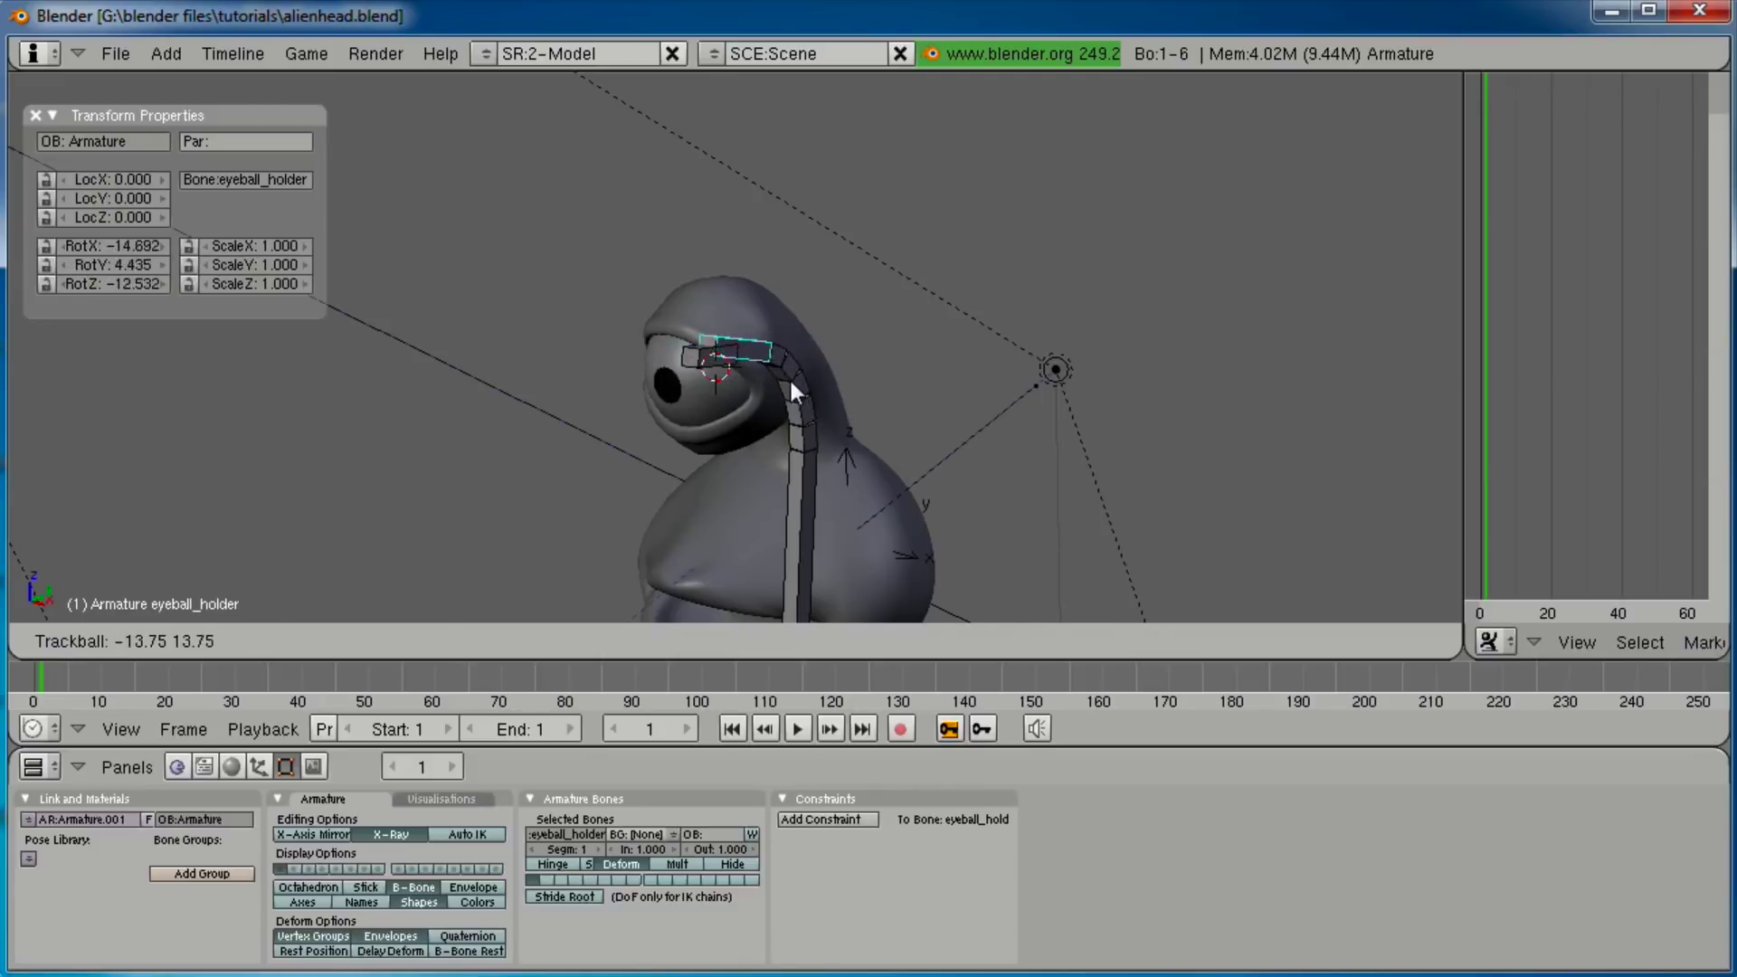
right_click(736, 398)
Parent the eyeball sphere to the eyeball bone using the Bone option.
middle_click_drag(737, 398, 769, 420)
scroll(769, 420, "up", 6)
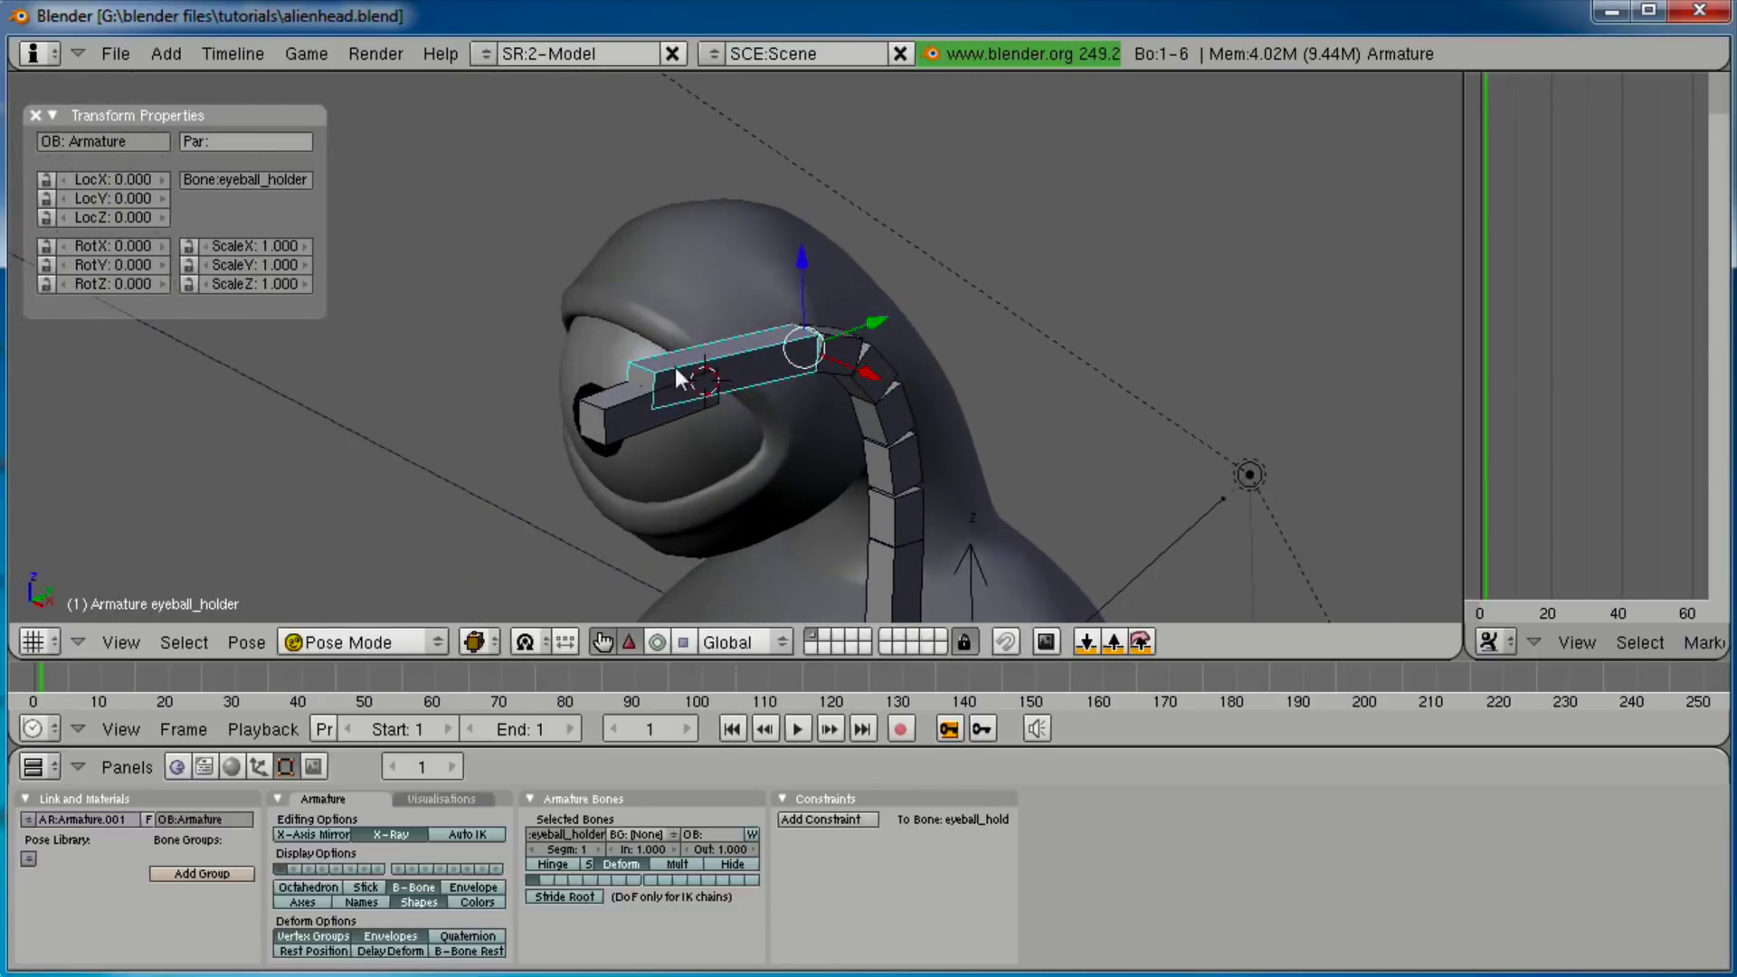
right_click(652, 314)
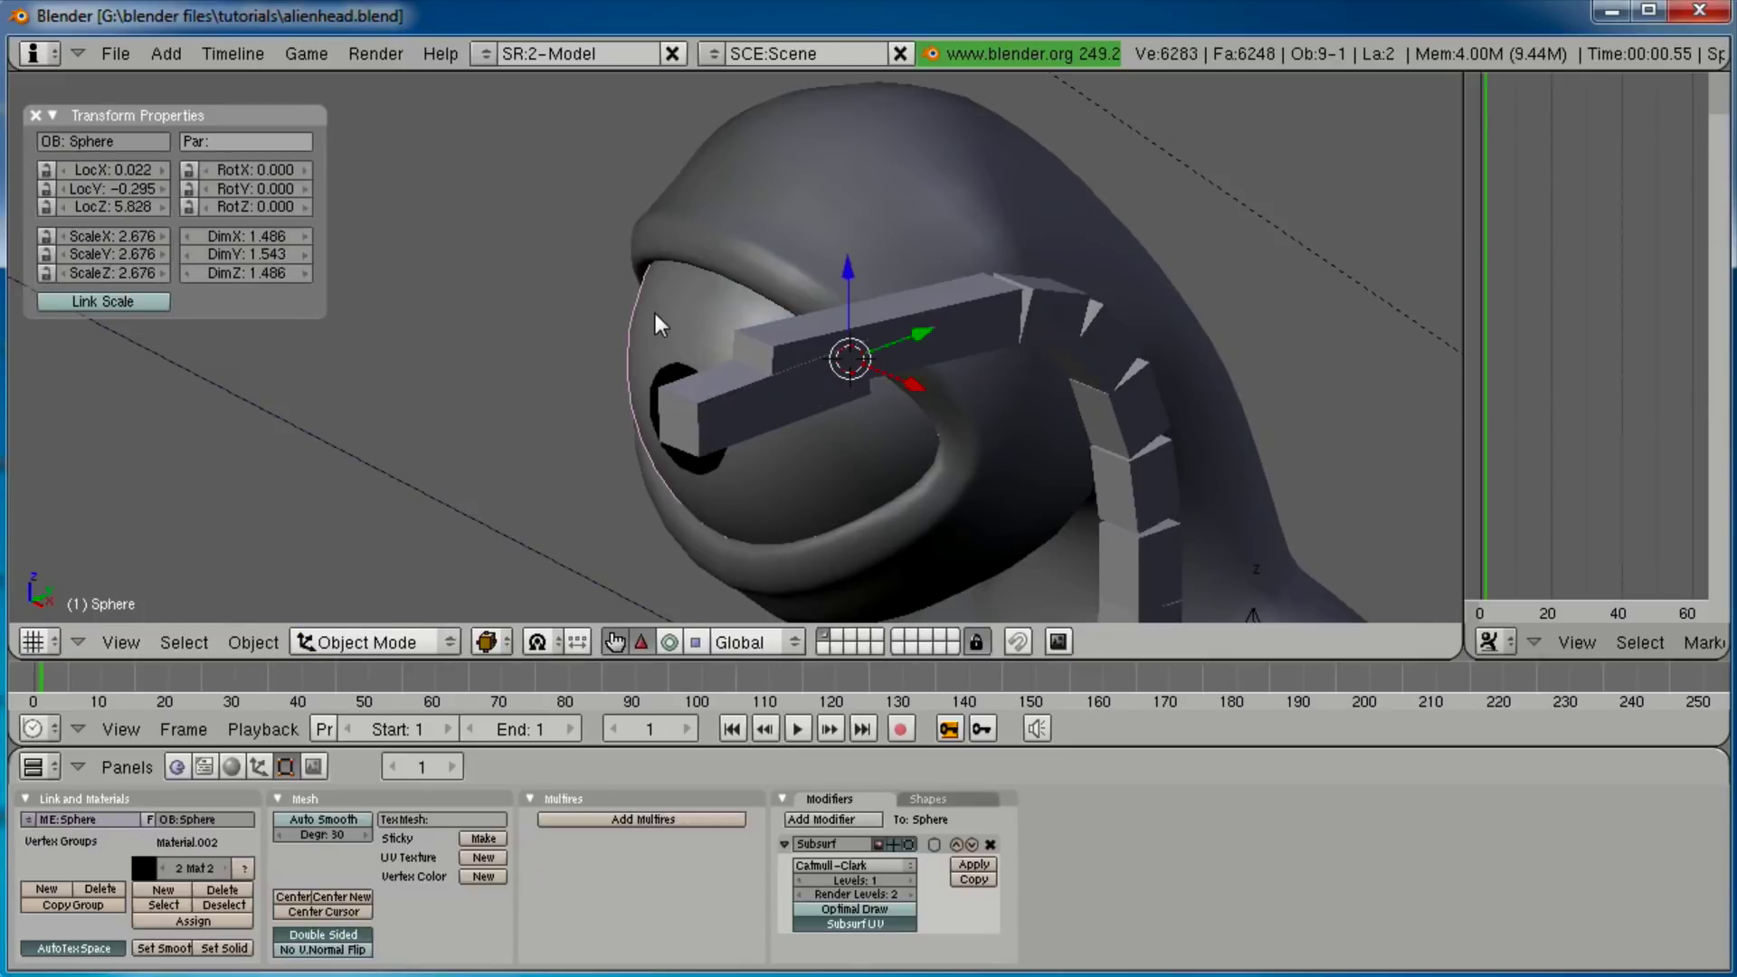
right_click(697, 414)
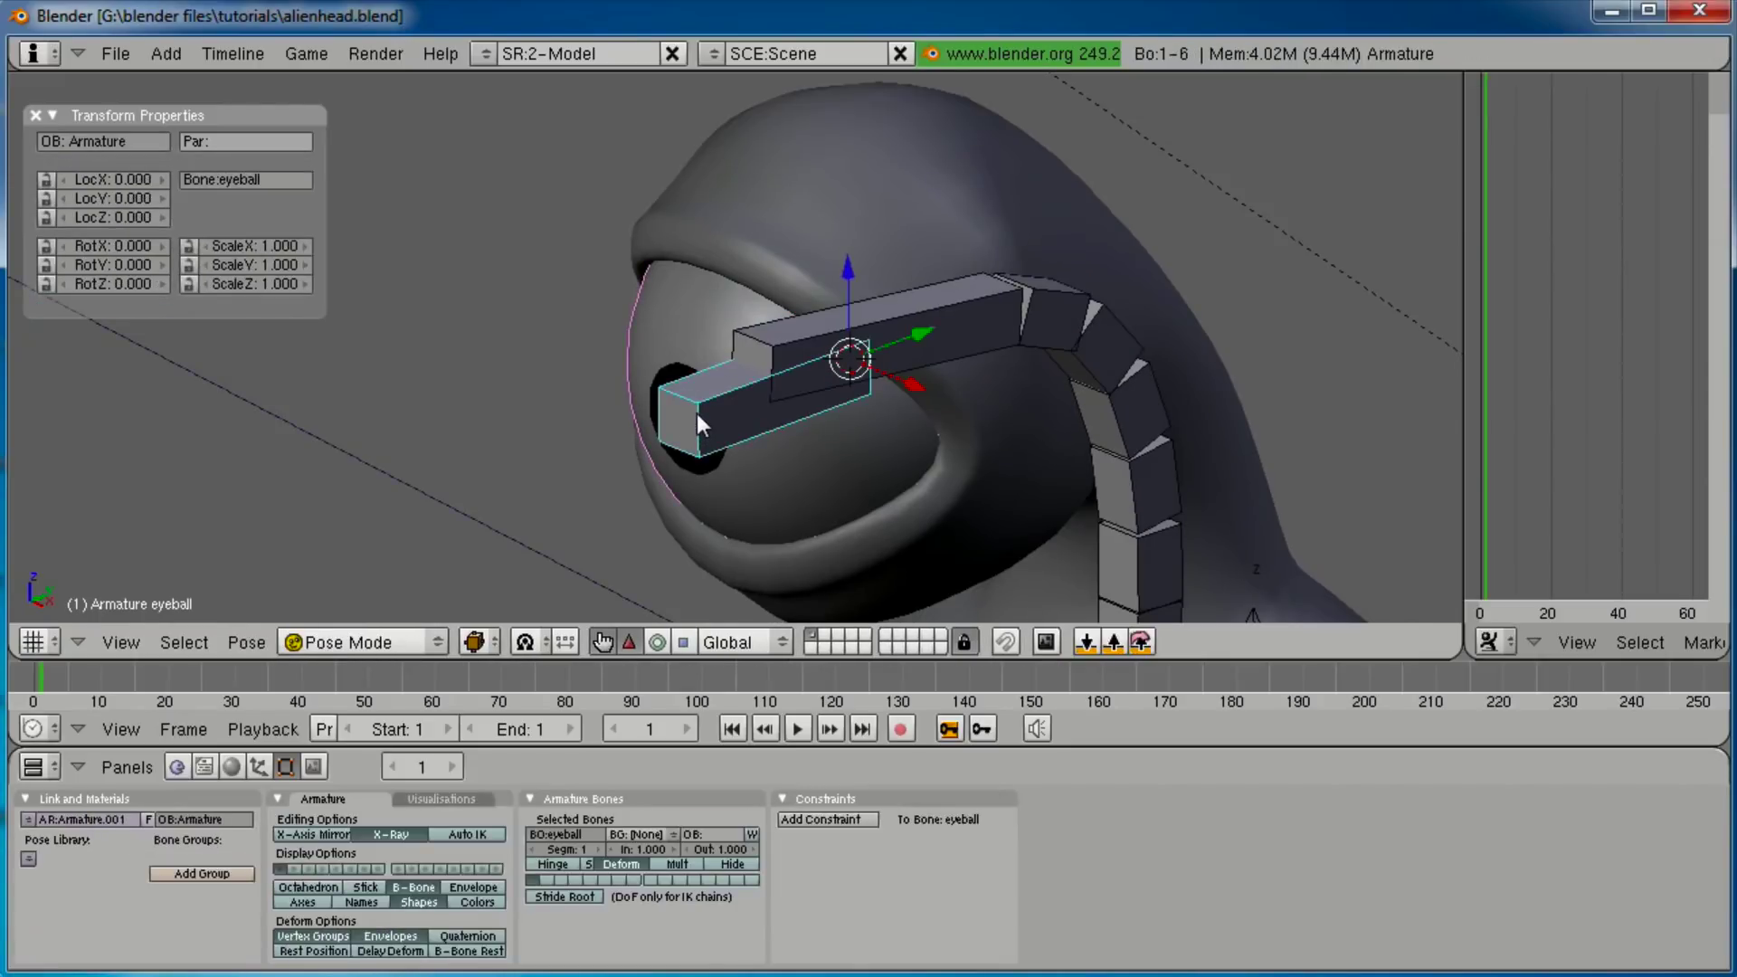
key("ctrl+p")
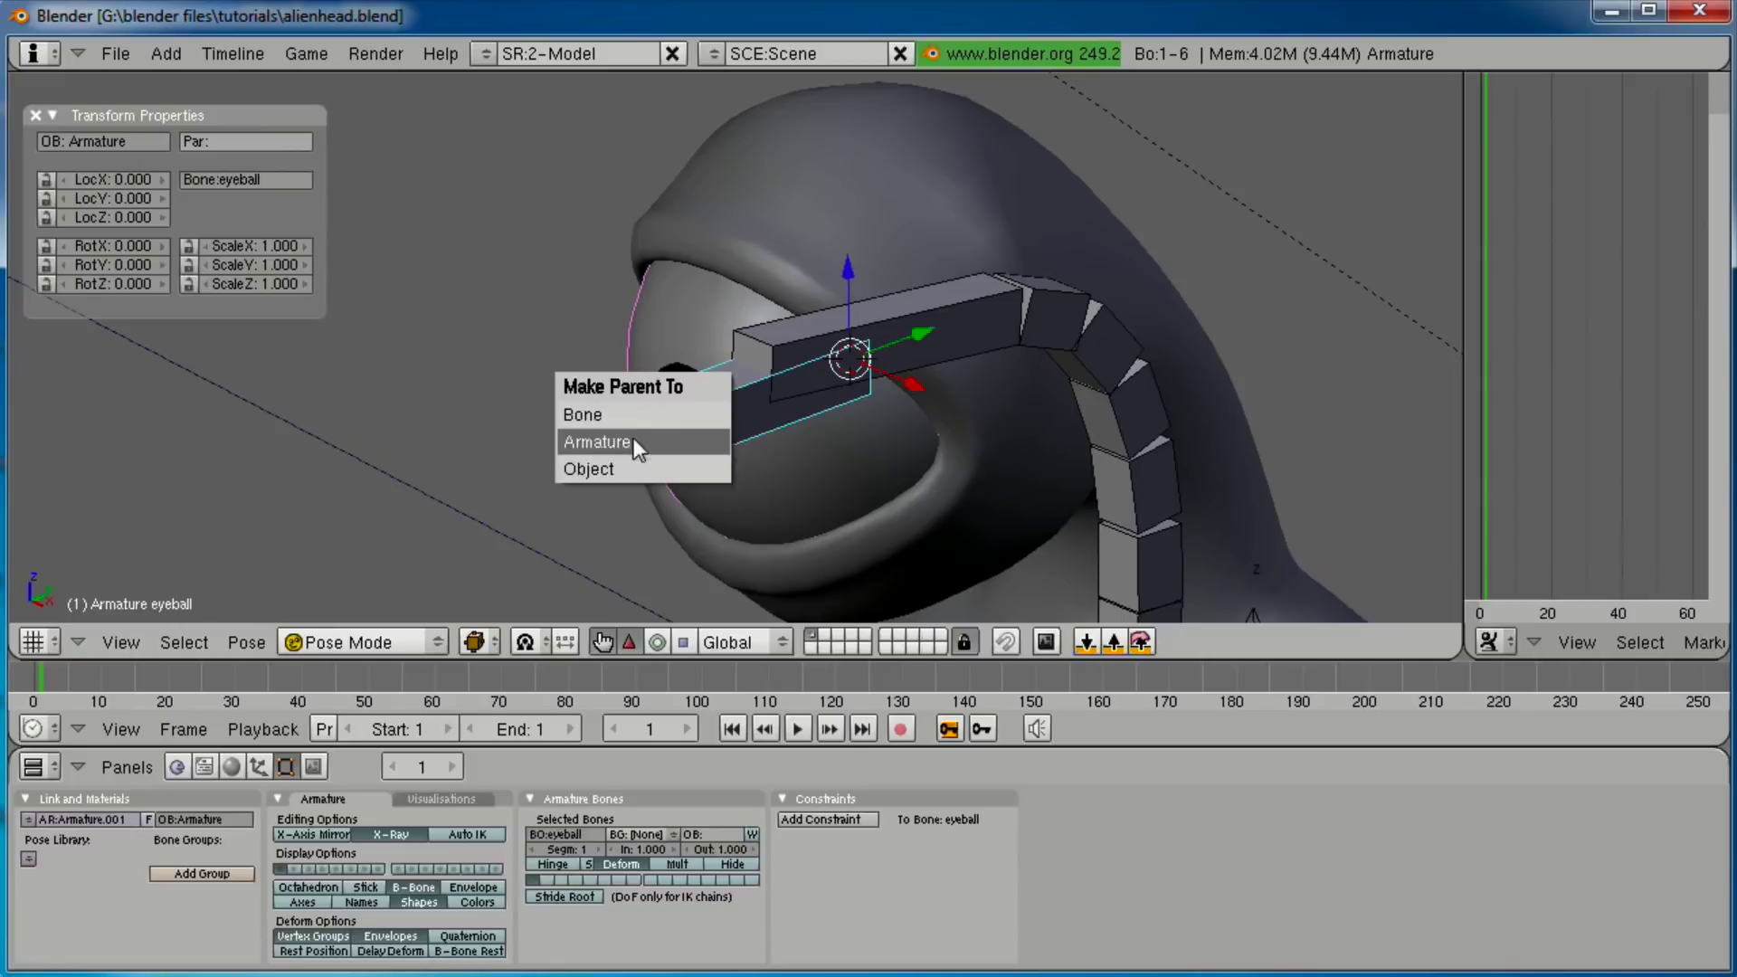
left_click(589, 414)
Test the eyeball bone's trackball rotation to check that the eyeball follows it, then cancel the rotation.
right_click(633, 389)
right_click(704, 379)
key("r")
key("r")
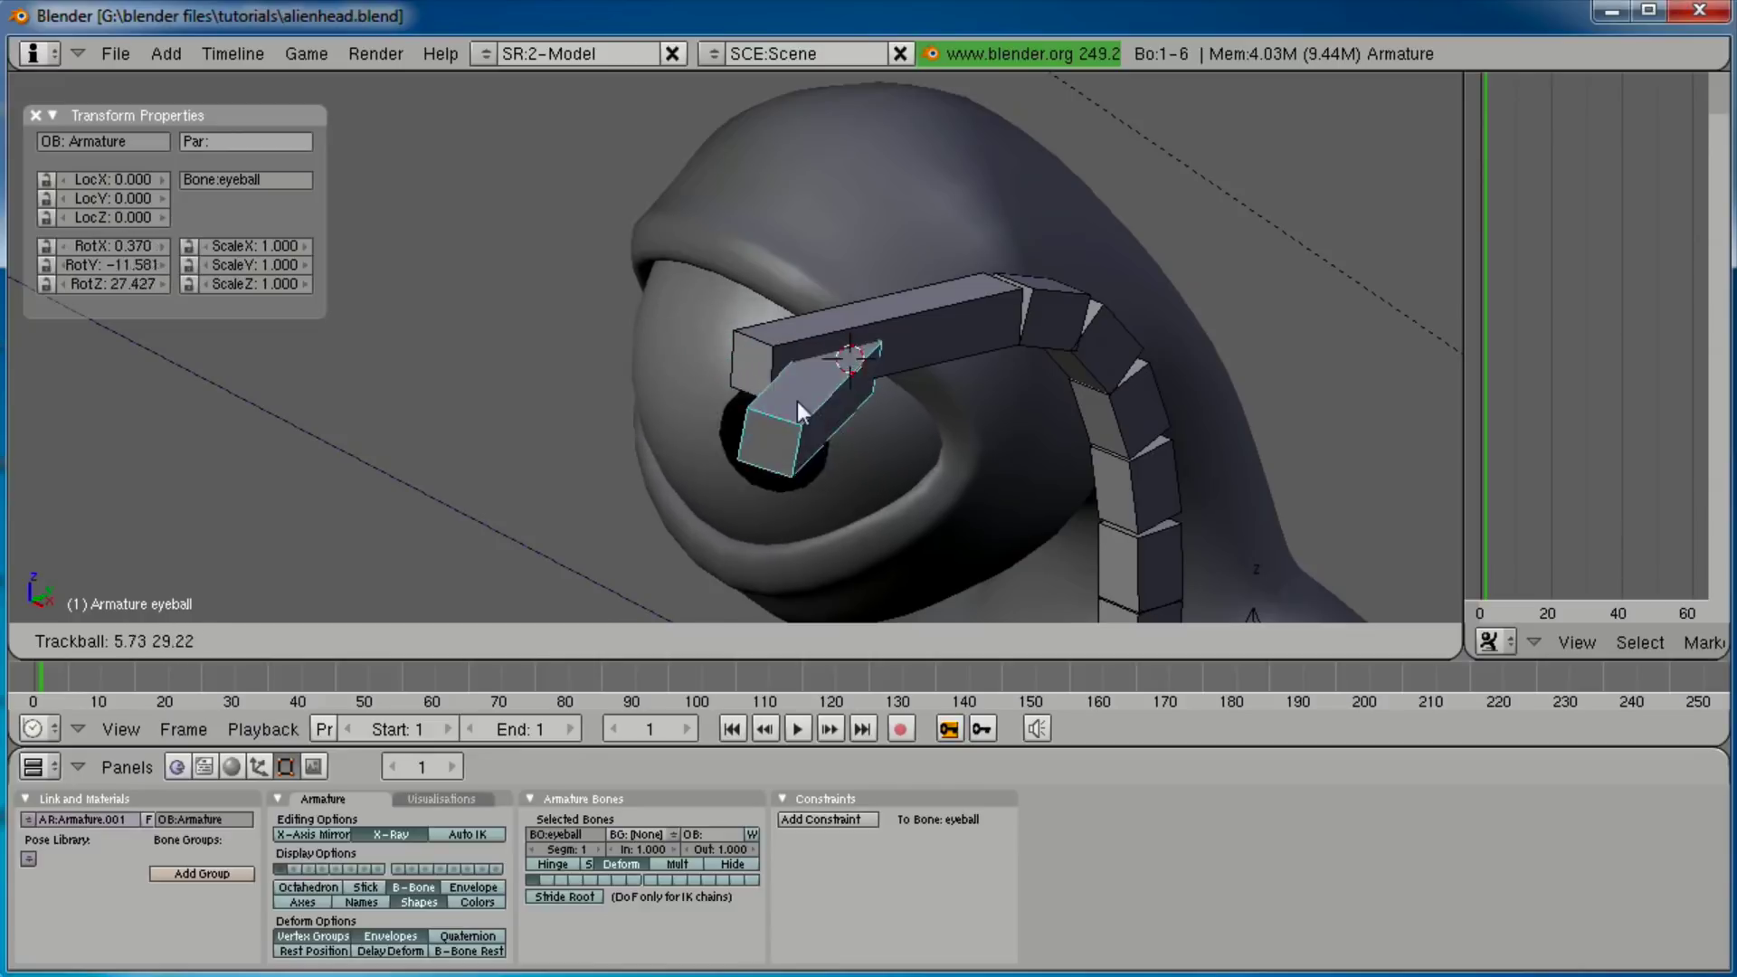
right_click(782, 418)
Add a new bone at the 3D cursor in the armature's Edit Mode, using a wireframe side view.
scroll(874, 338, "down", 6)
scroll(874, 340, "down", 1)
middle_click_drag(827, 352, 825, 265, "shift")
scroll(825, 315, "down", 3)
scroll(823, 313, "up", 3)
middle_click_drag(834, 459, 714, 431)
key("KP_3")
key("z")
scroll(715, 431, "up", 3)
middle_click_drag(805, 311, 780, 427, "shift")
scroll(779, 427, "up", 4)
key("Tab")
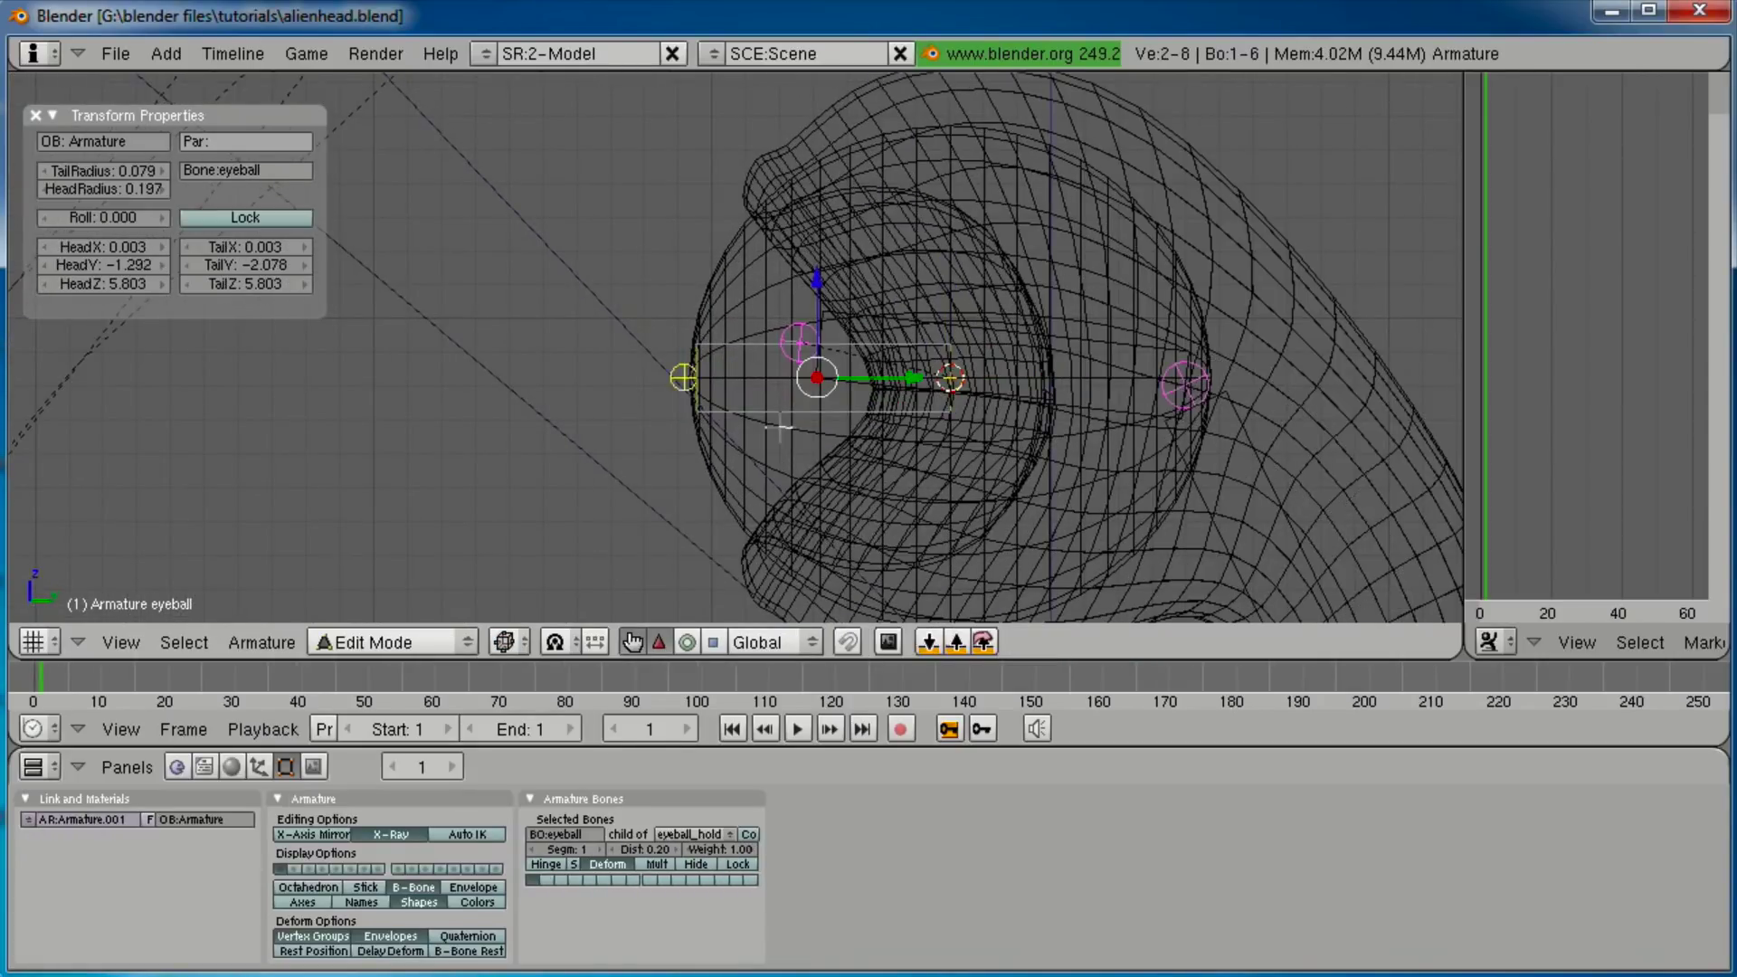
scroll(780, 427, "up", 1)
right_click(667, 388)
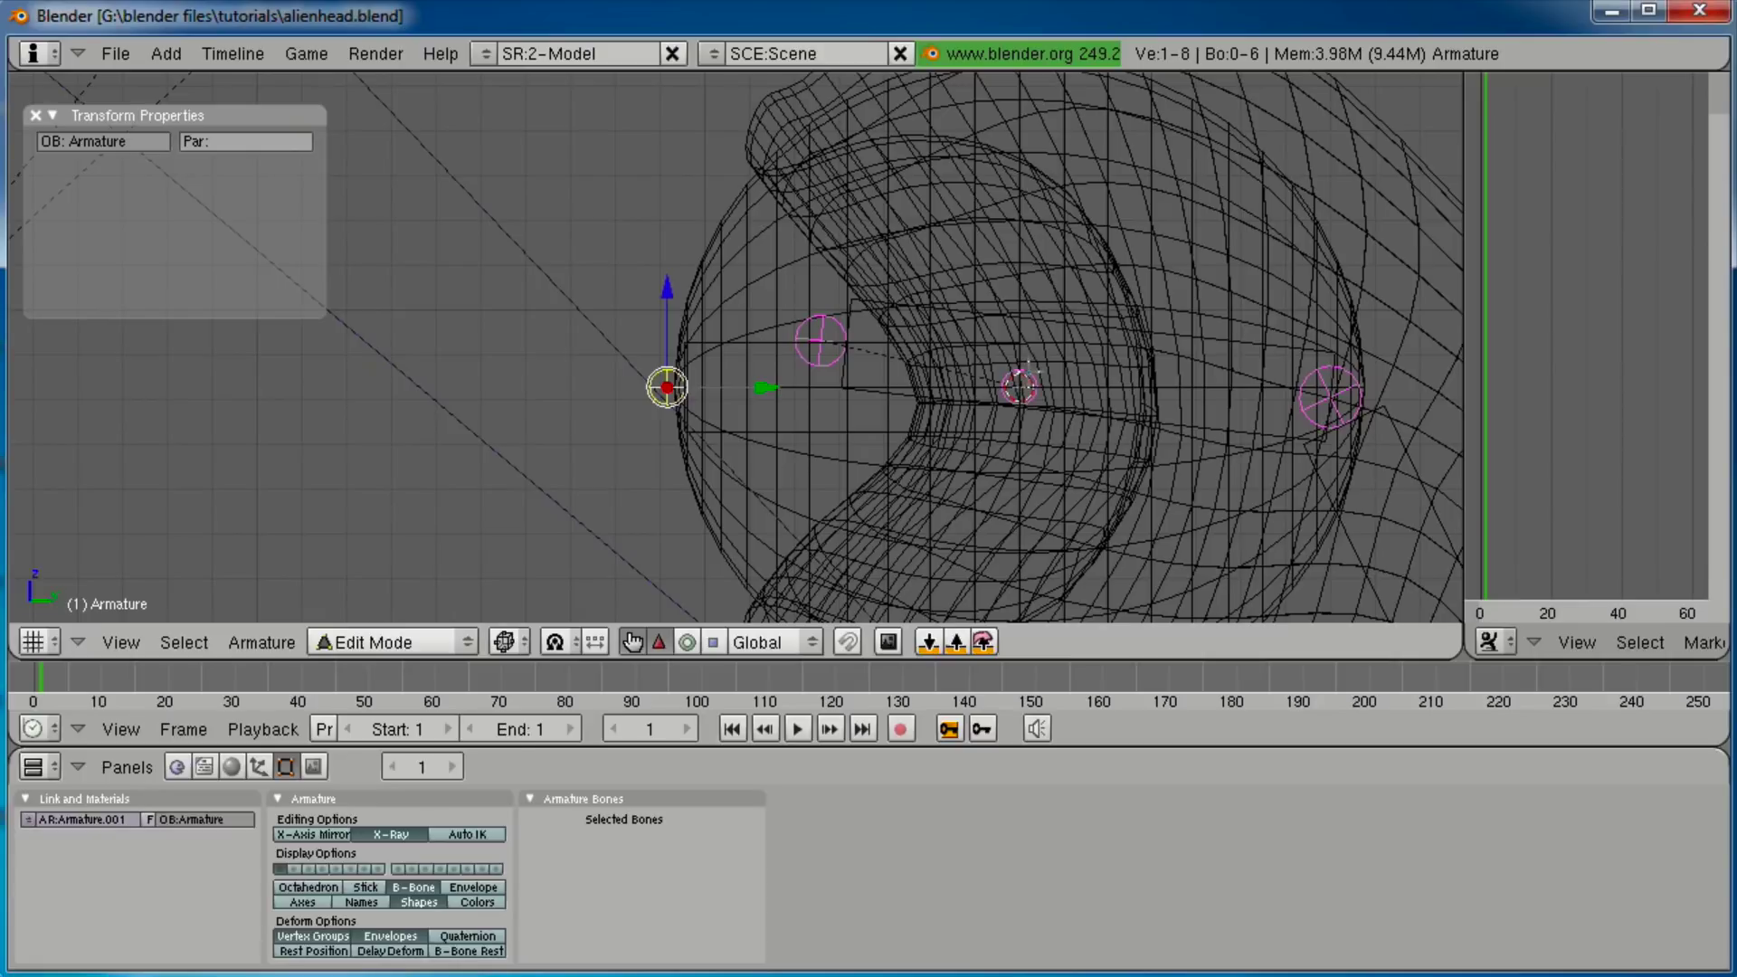
scroll(1029, 368, "down", 2)
key("space")
left_click(1002, 357)
Move the new upright bone along Y to about -4.46, well in front of the eye.
scroll(1036, 356, "down", 3)
middle_click_drag(952, 327, 960, 348, "shift")
right_click(853, 300)
left_click_drag(926, 309, 446, 307)
middle_click_drag(446, 308, 734, 313, "shift")
Rename the bone in front of the eye as lookat.
left_click(263, 171)
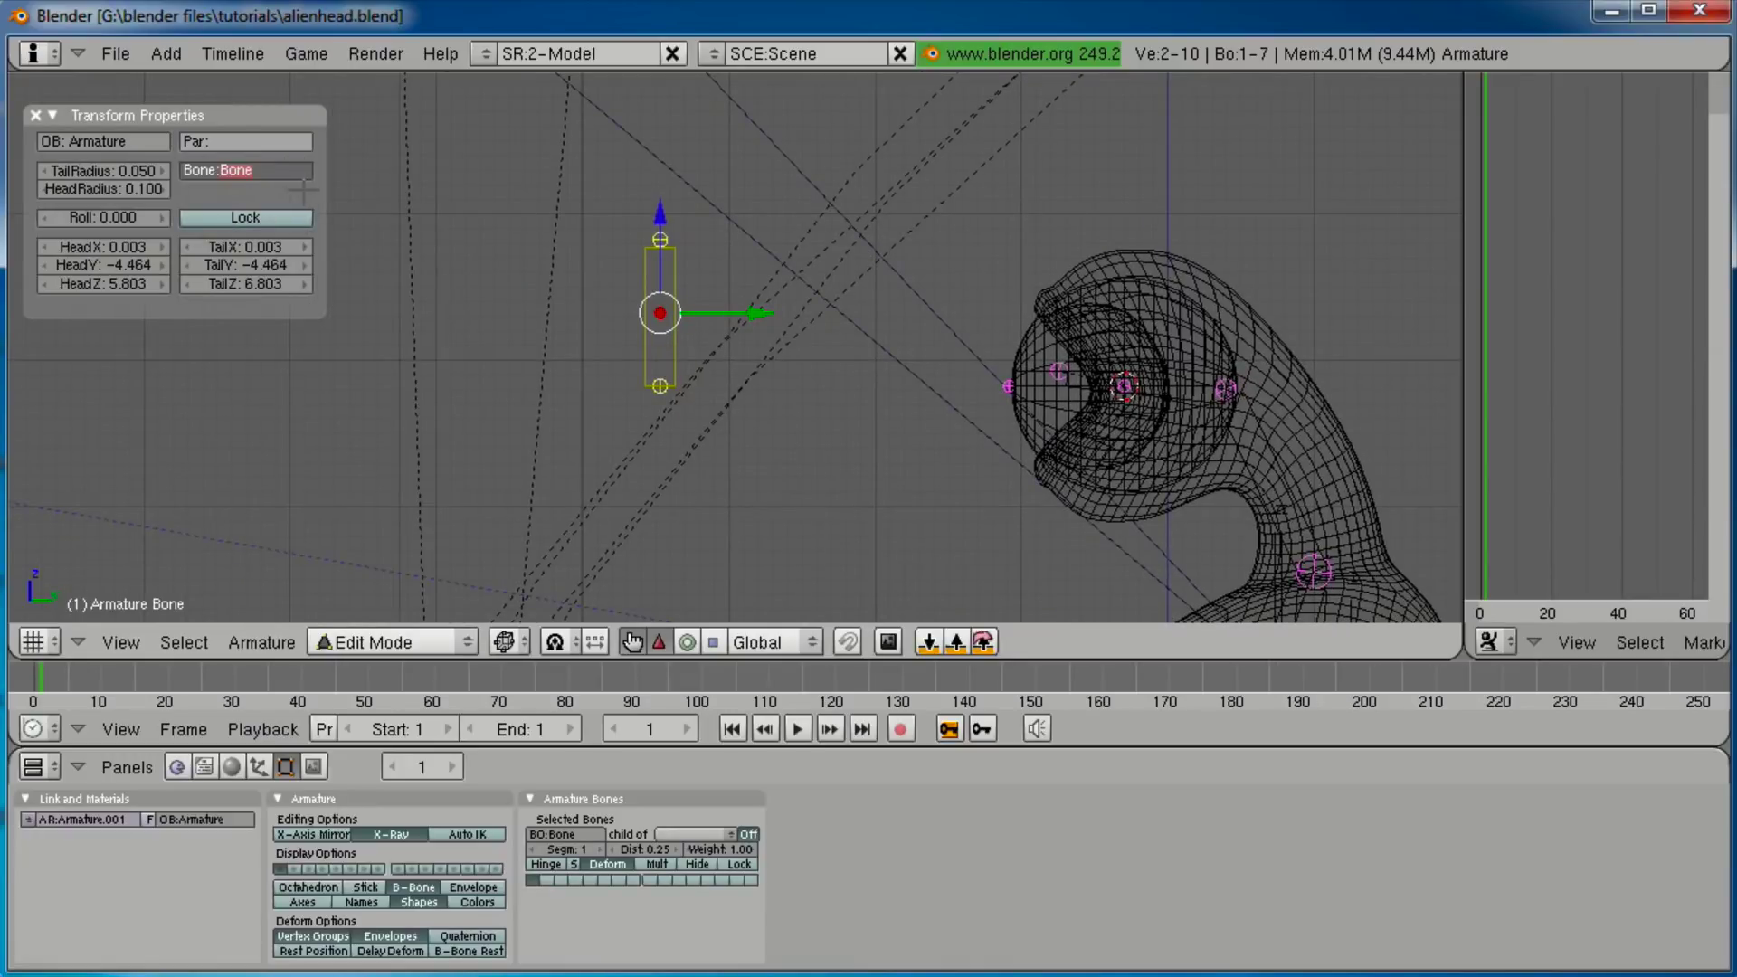
type("lookat")
key("Return")
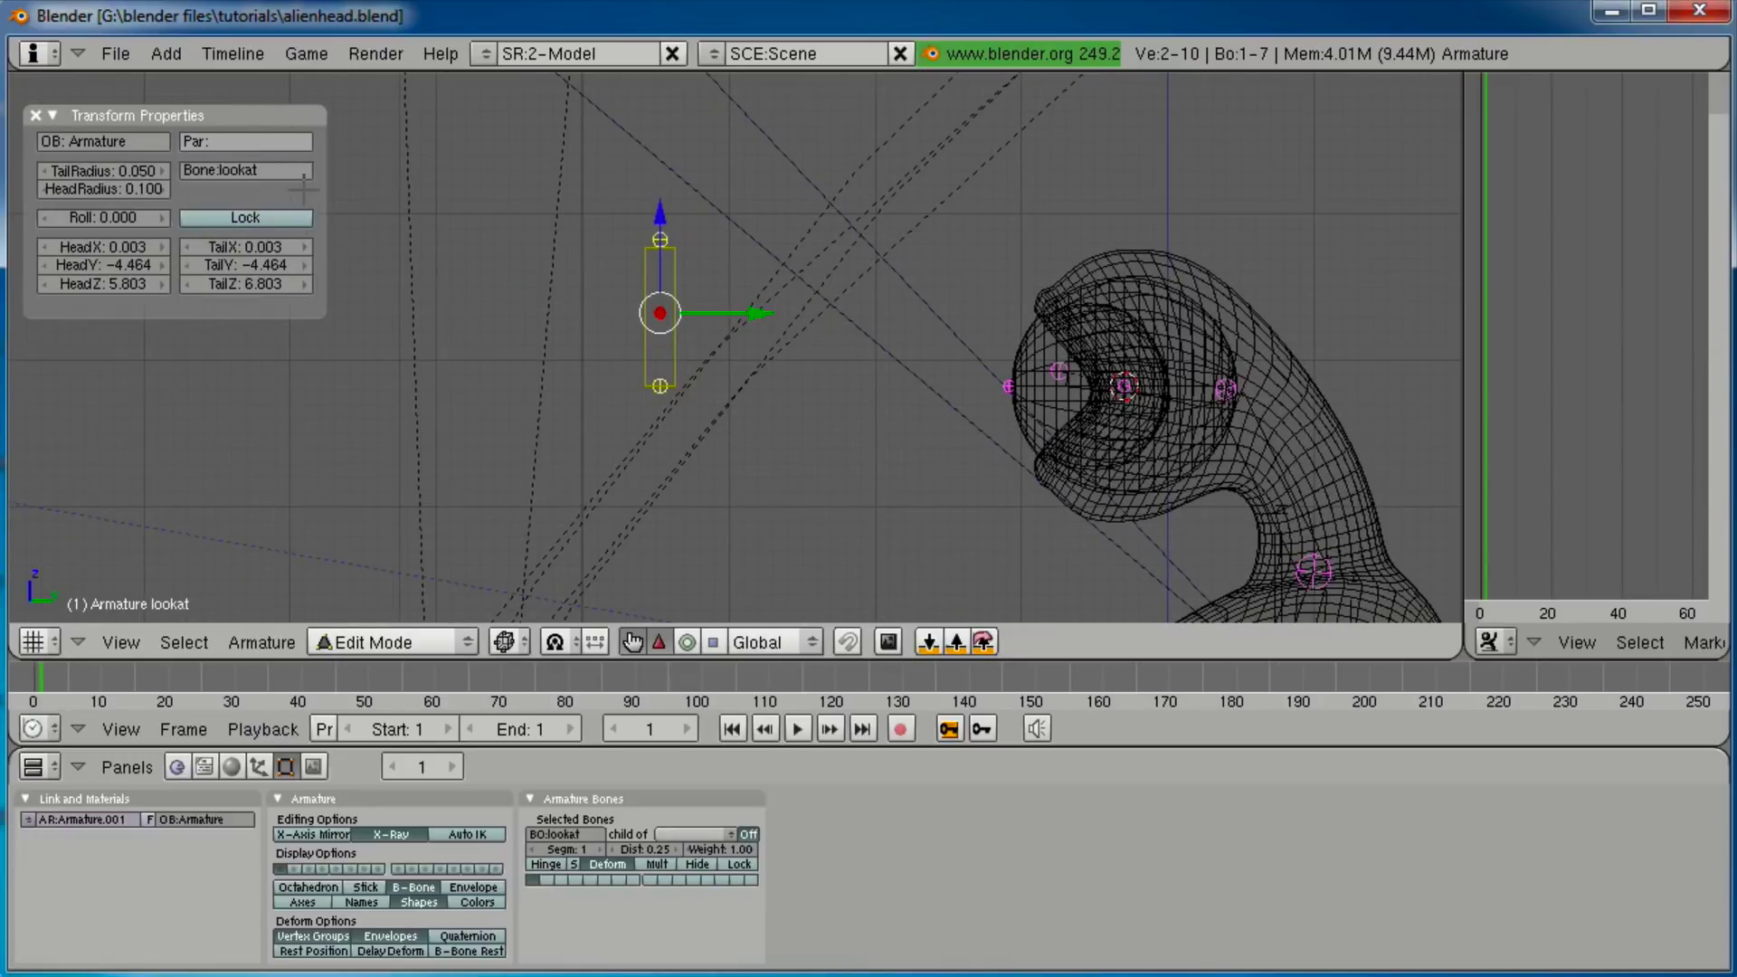
In Pose Mode, add an IK constraint to the eyeball bone targeting the lookat bone, with a chain length of 1.
key("Tab")
scroll(763, 306, "down", 2)
key("z")
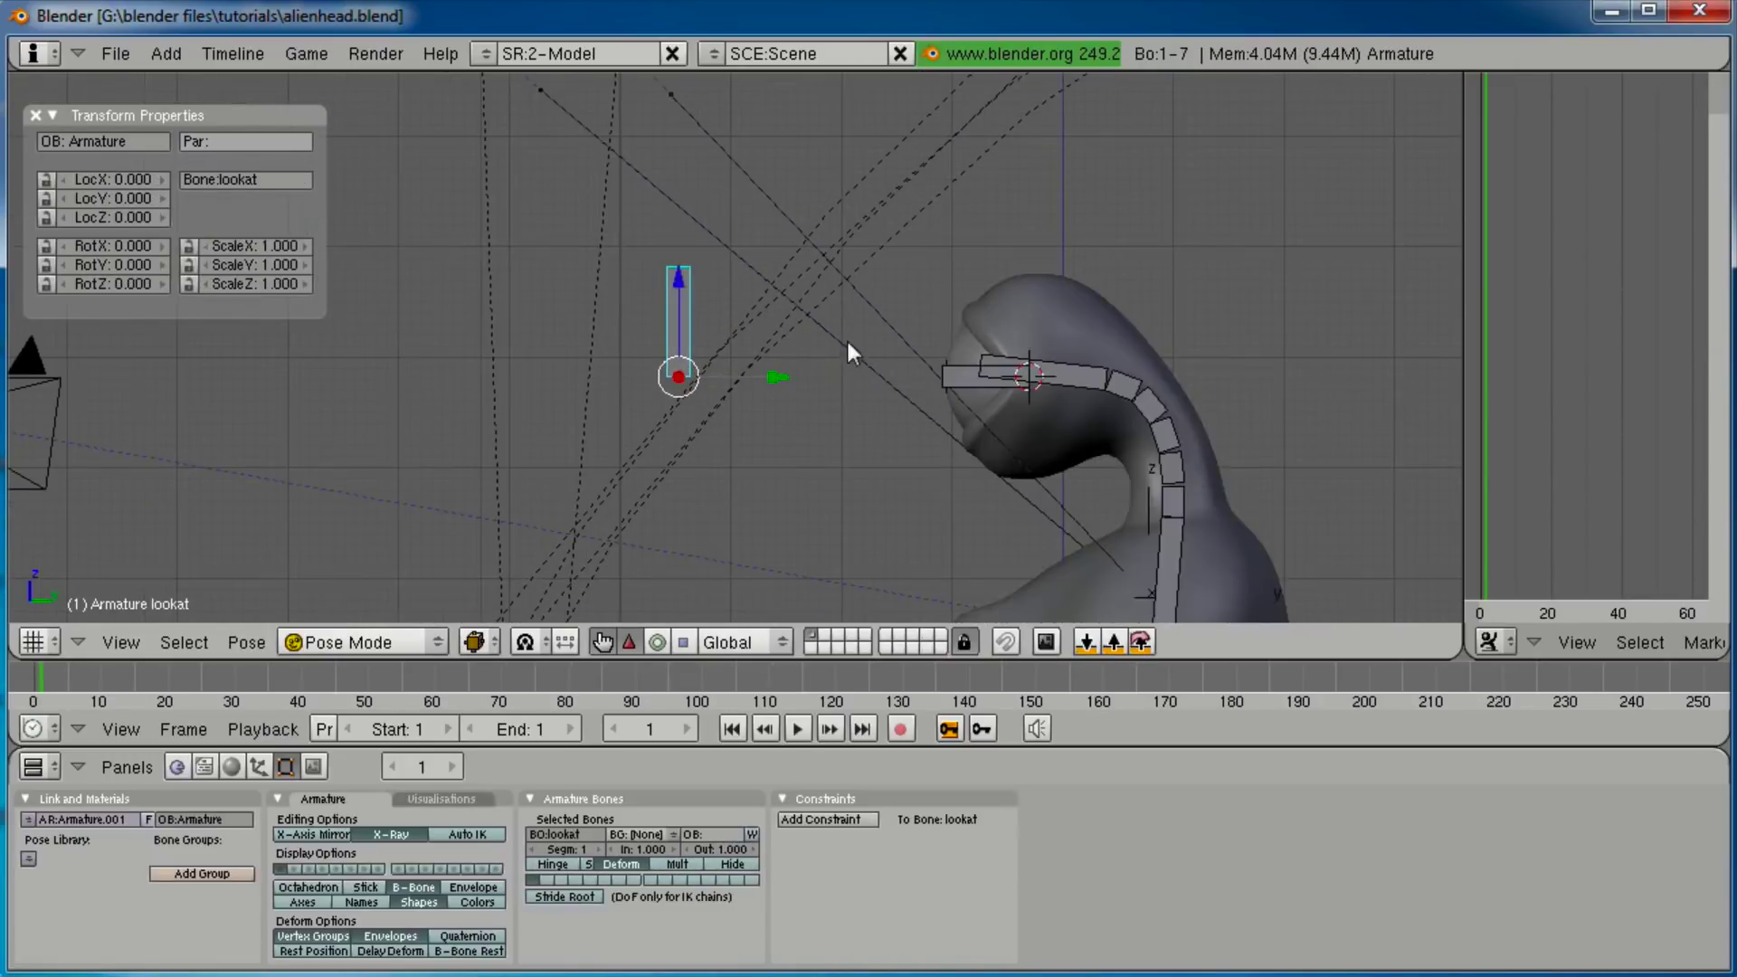
middle_click_drag(675, 333, 872, 362)
right_click(893, 322)
right_click(623, 333)
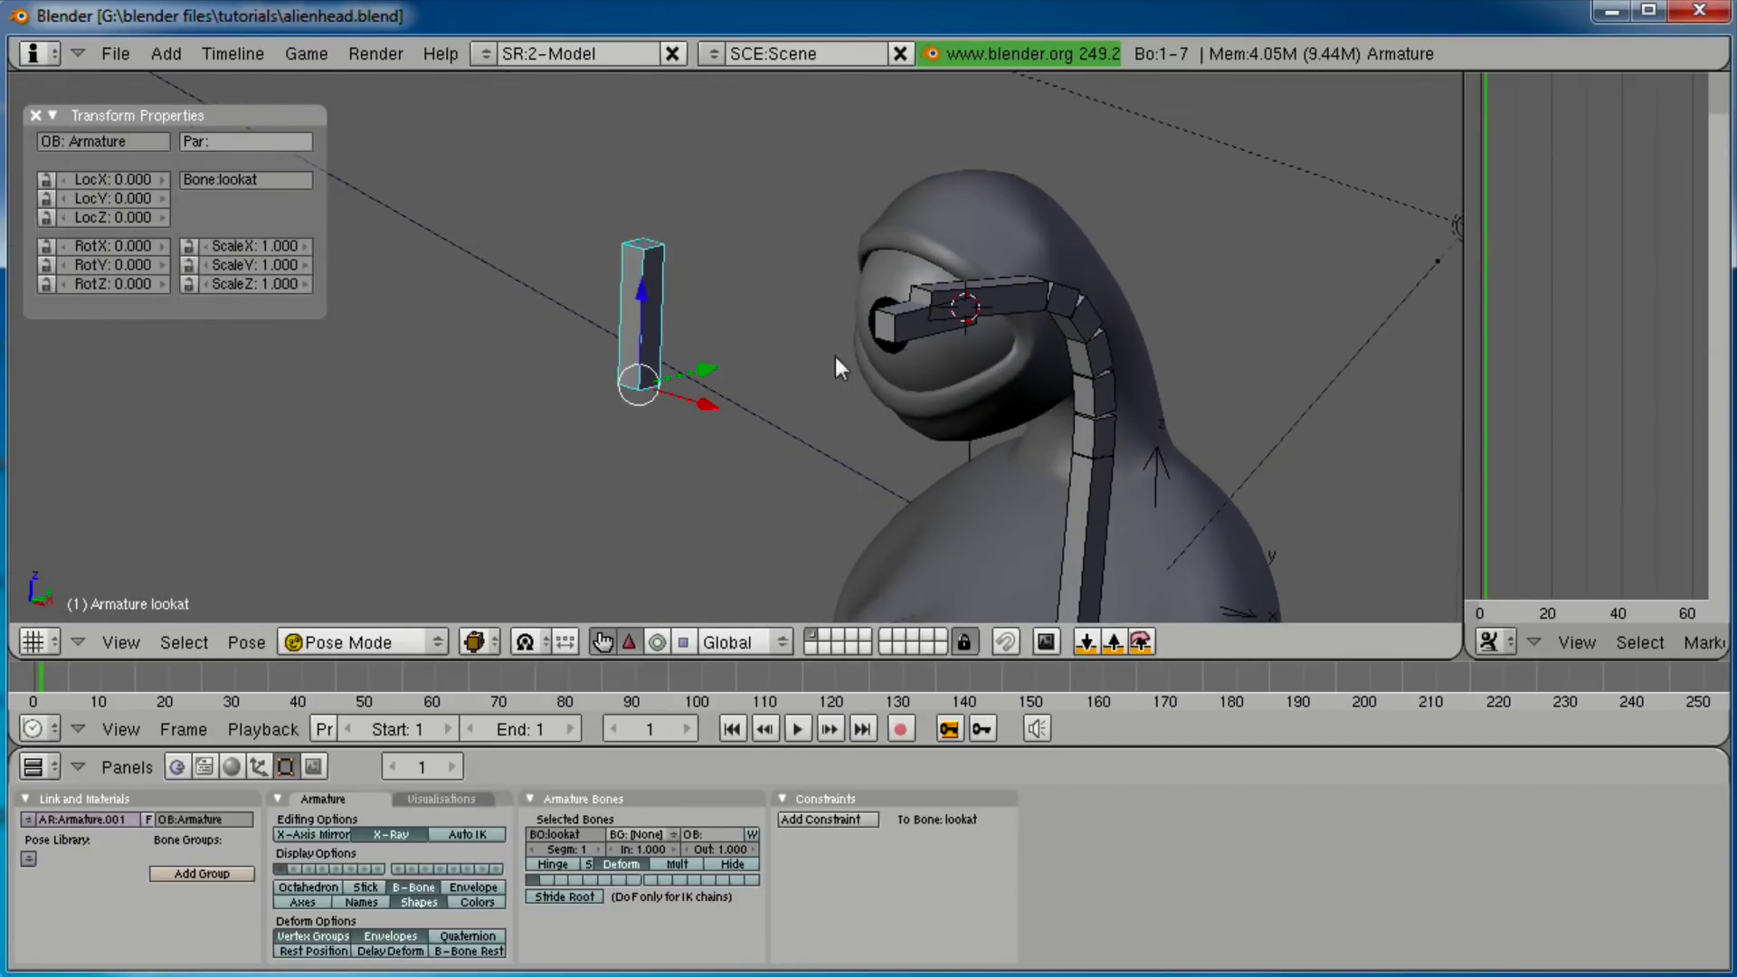
right_click(892, 335, "shift")
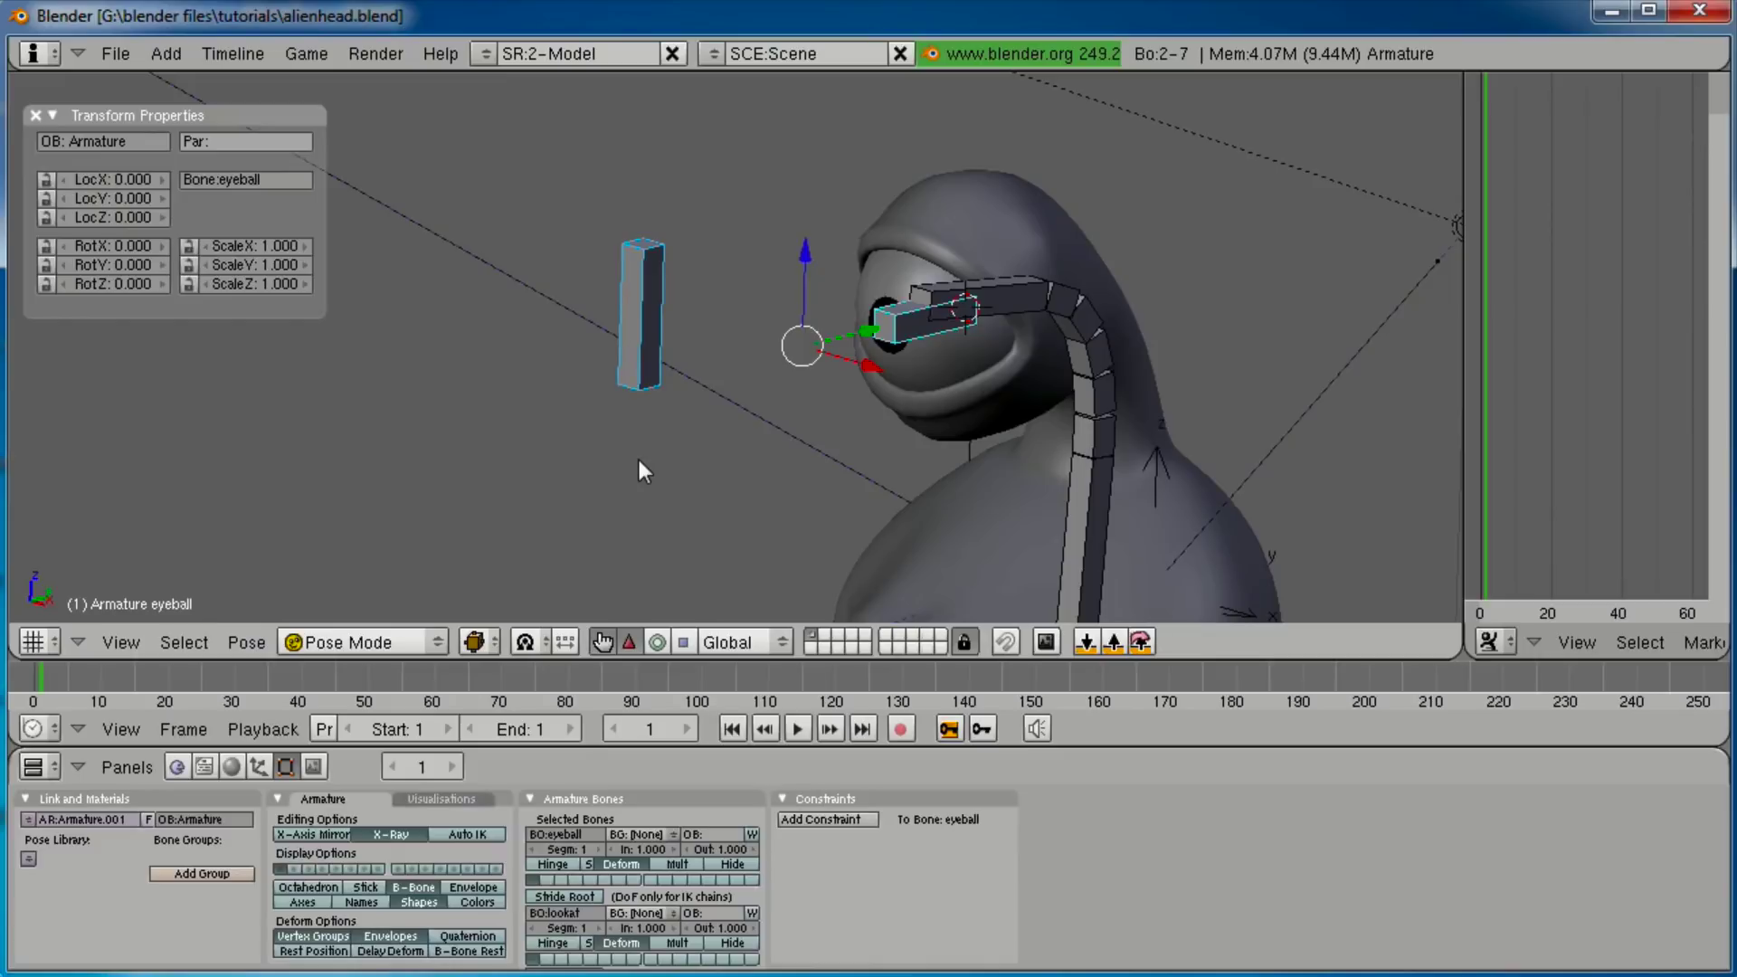
key("ctrl+i")
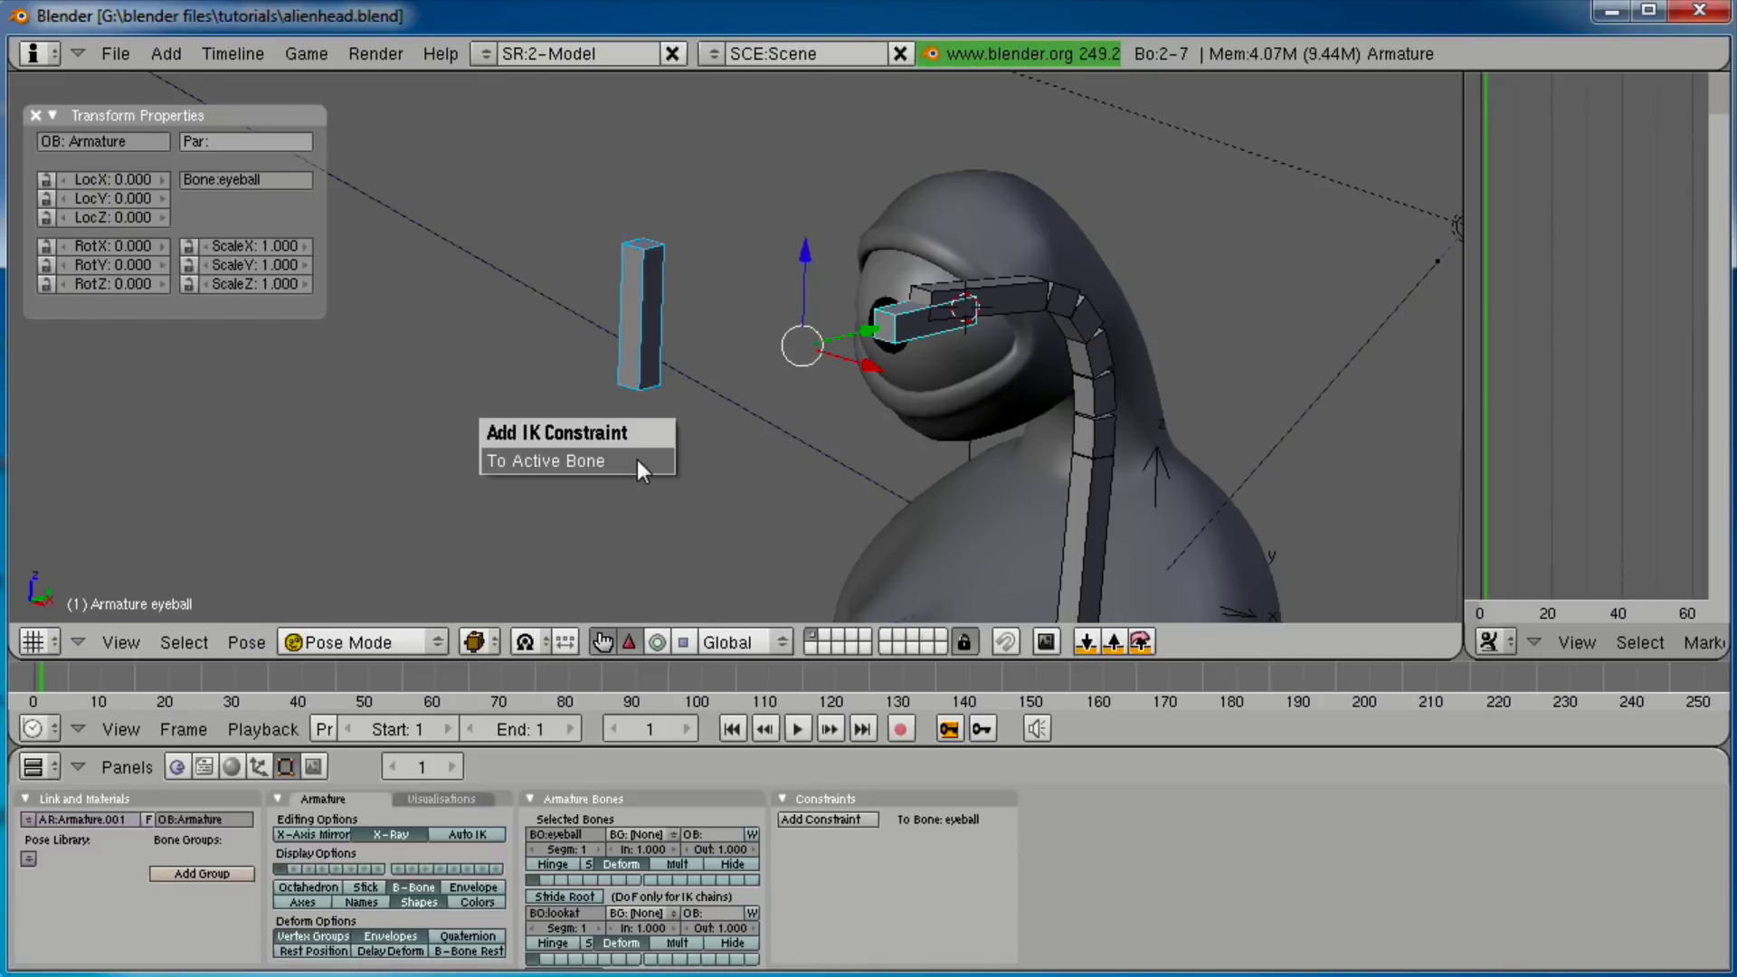
left_click(637, 459)
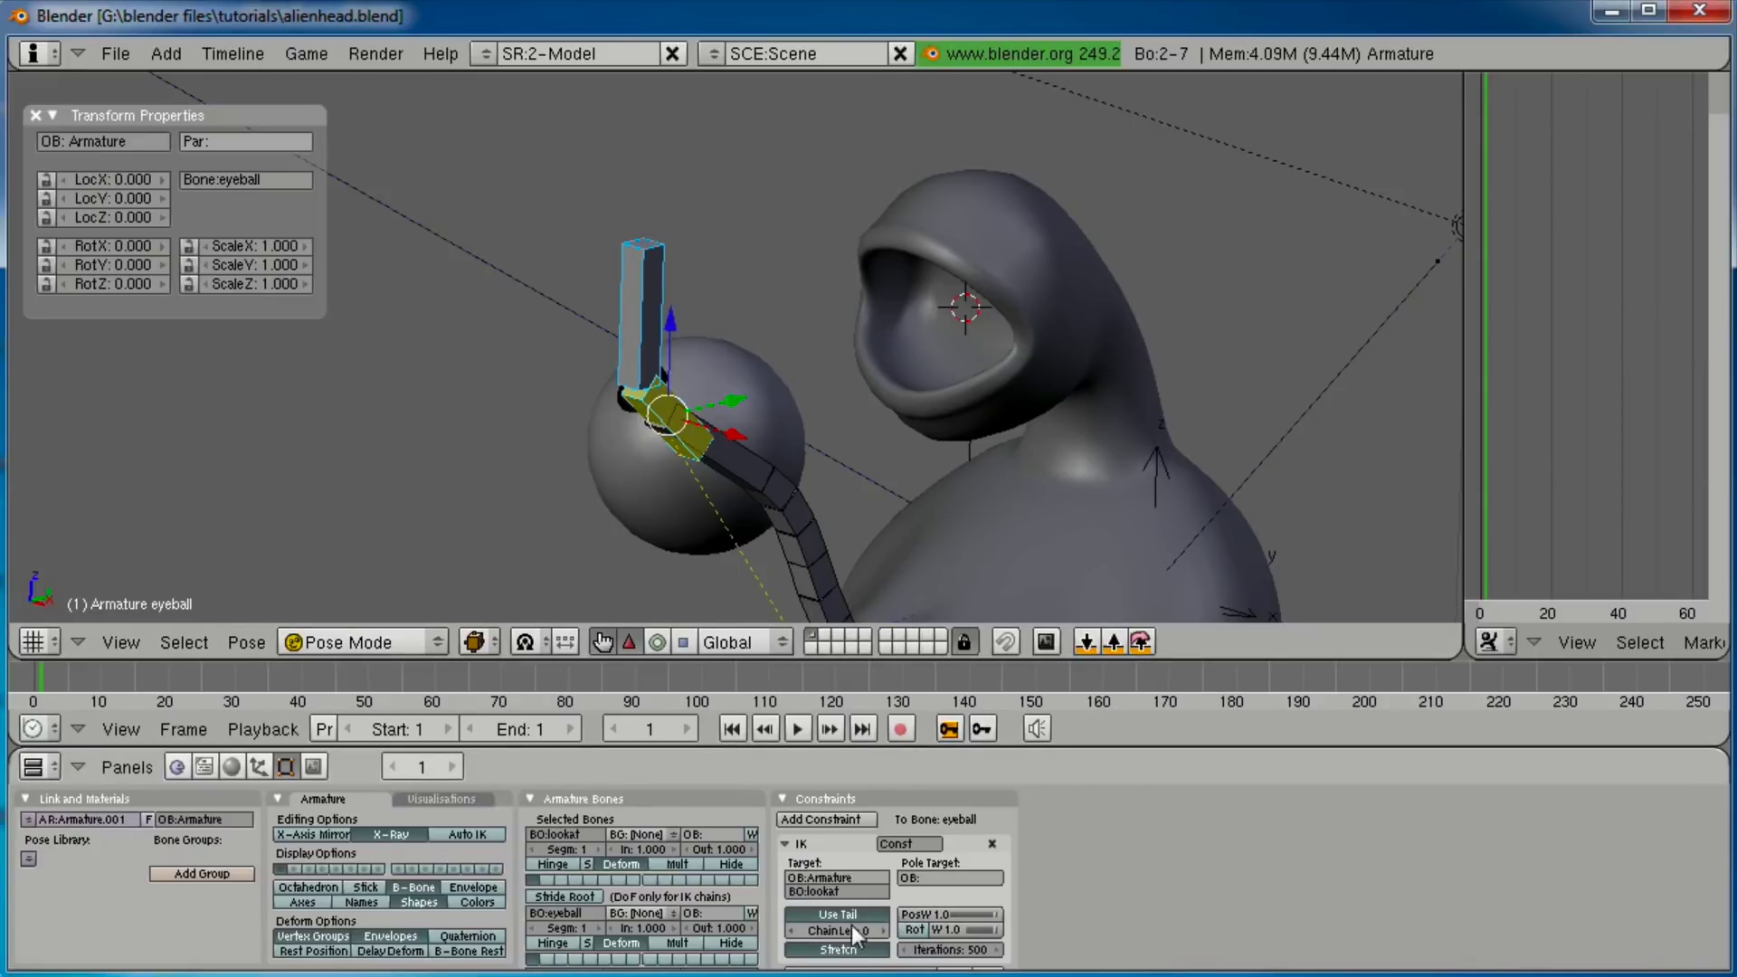
left_click(884, 931)
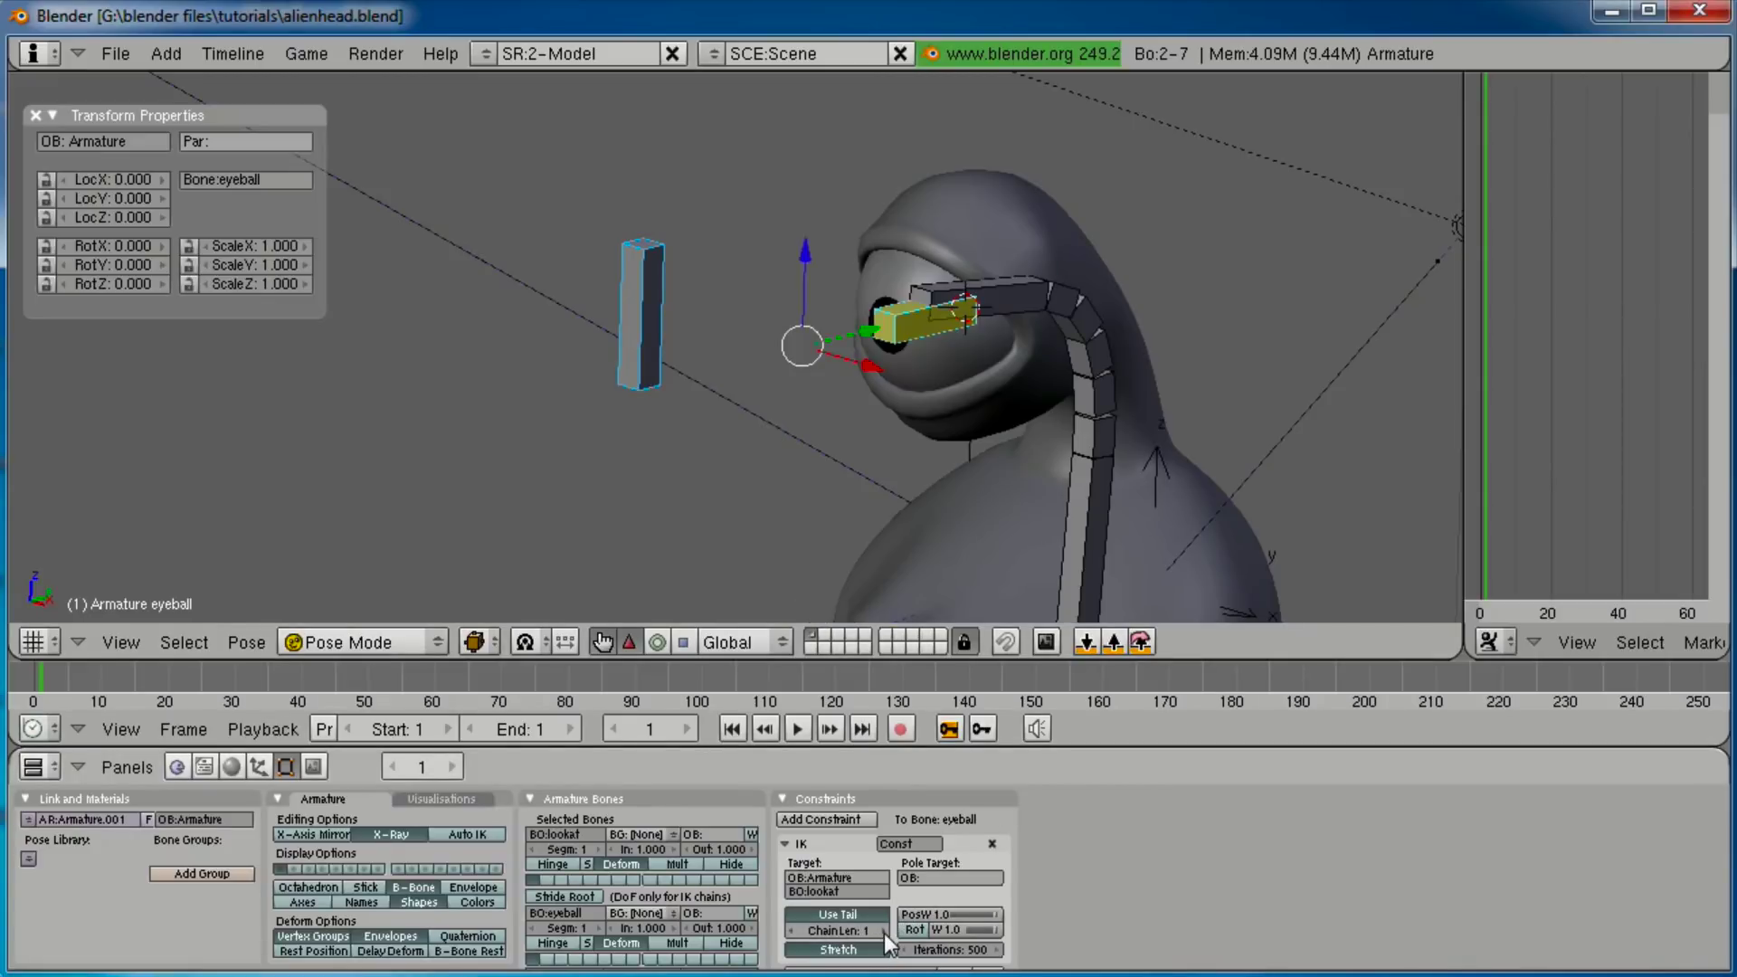
Test-move the lookat bone from different view angles to check the eye's tracking, cancelling each move.
right_click(655, 302)
key("g")
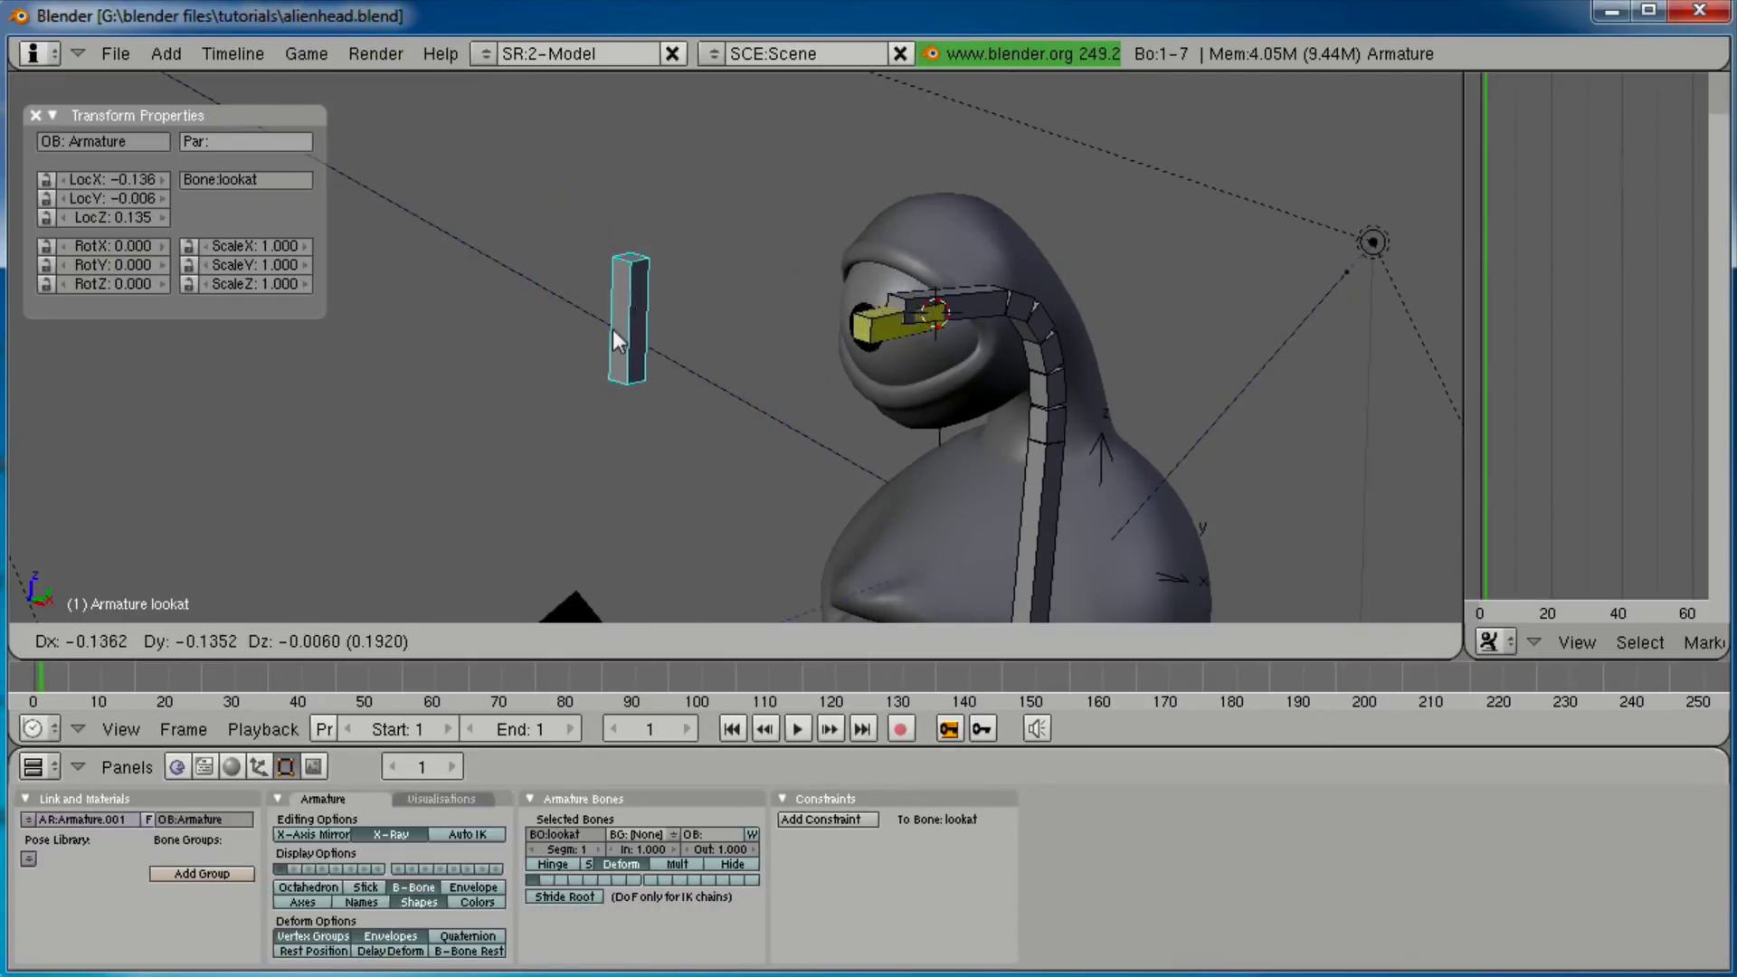
right_click(586, 361)
middle_click_drag(586, 361, 629, 390)
key("g")
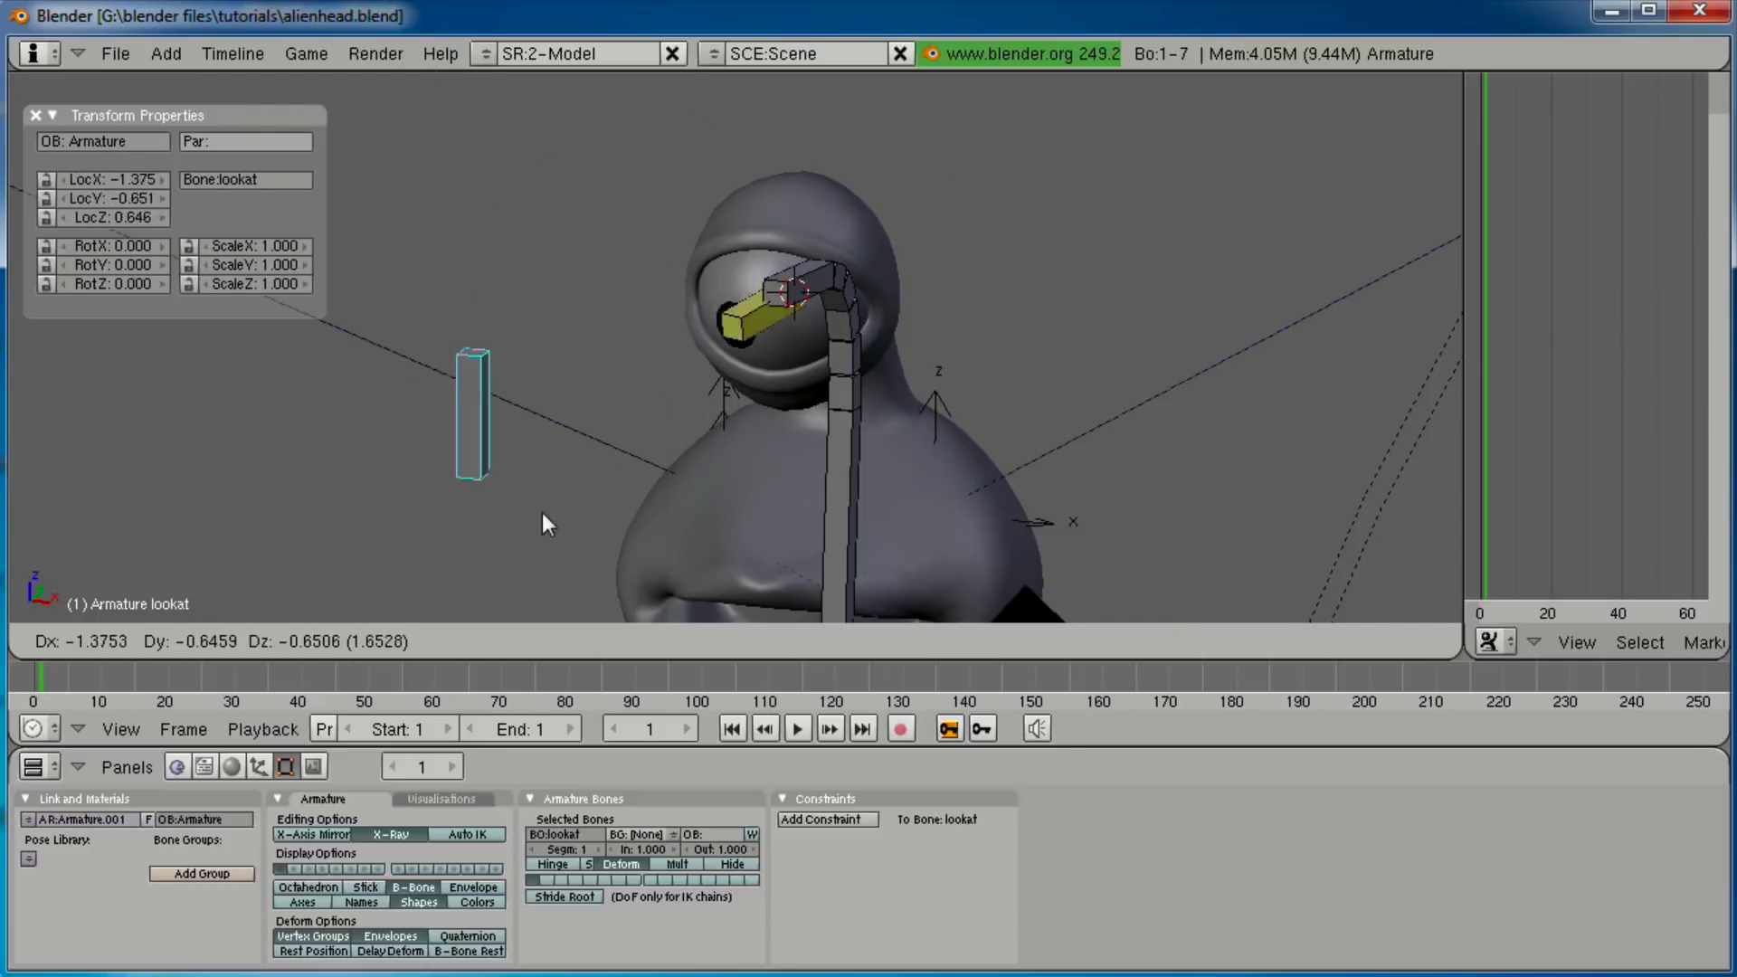
right_click(662, 287)
Clear the selection, select the head bone in the side view and enter Edit Mode.
scroll(661, 286, "down", 2)
key("a")
middle_click_drag(834, 364, 736, 371)
key("KP_3")
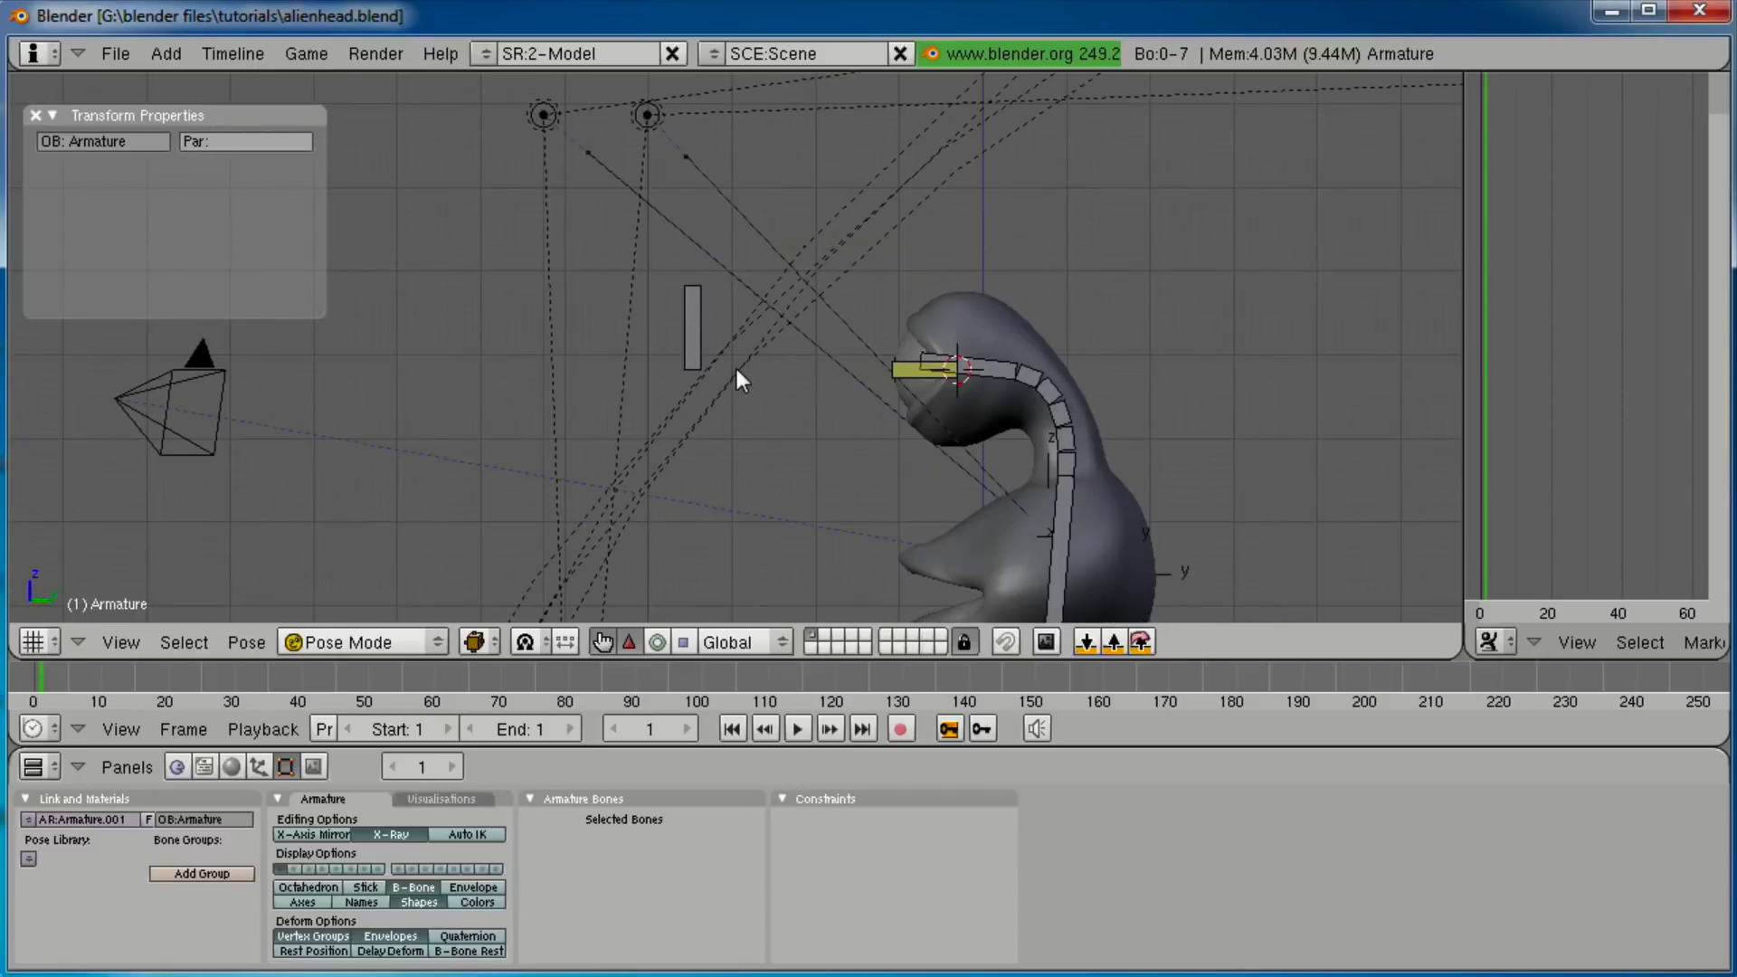
scroll(735, 366, "up", 3)
middle_click_drag(935, 545, 758, 291, "shift")
right_click(1138, 337)
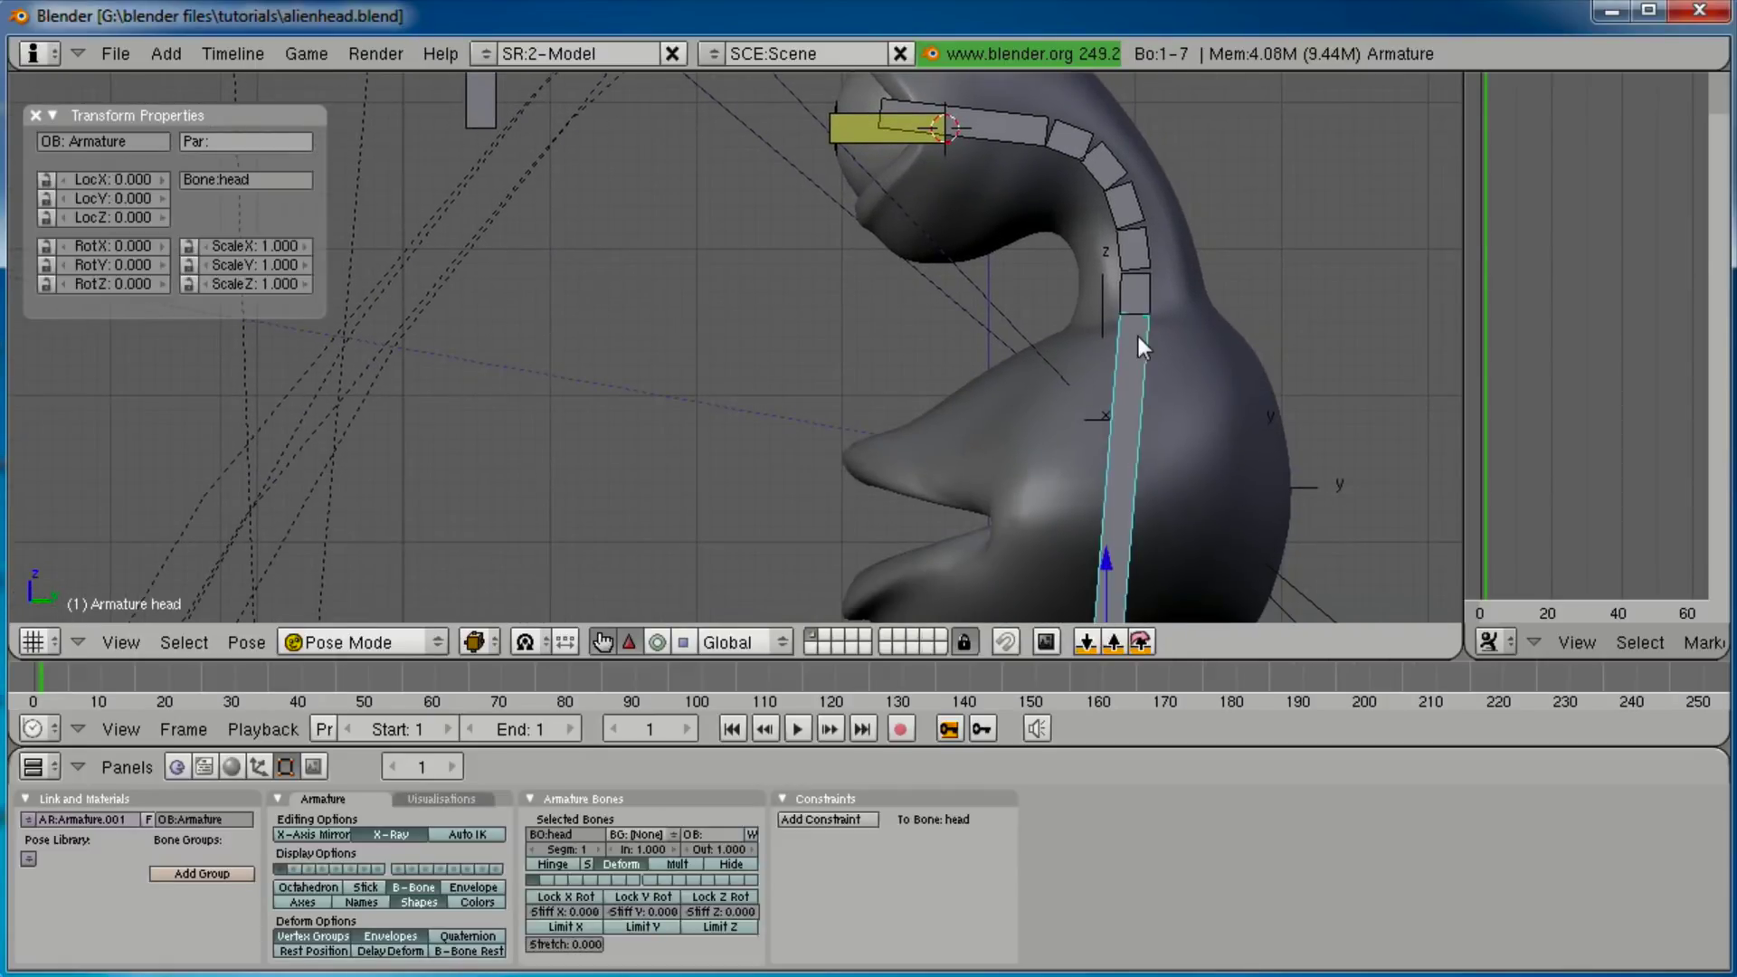
key("Tab")
Place the 3D cursor at the tip of the upper lip and add a new bone there.
middle_click_drag(996, 437, 901, 278, "shift")
middle_click_drag(902, 294, 900, 323, "ctrl")
scroll(900, 322, "up", 1)
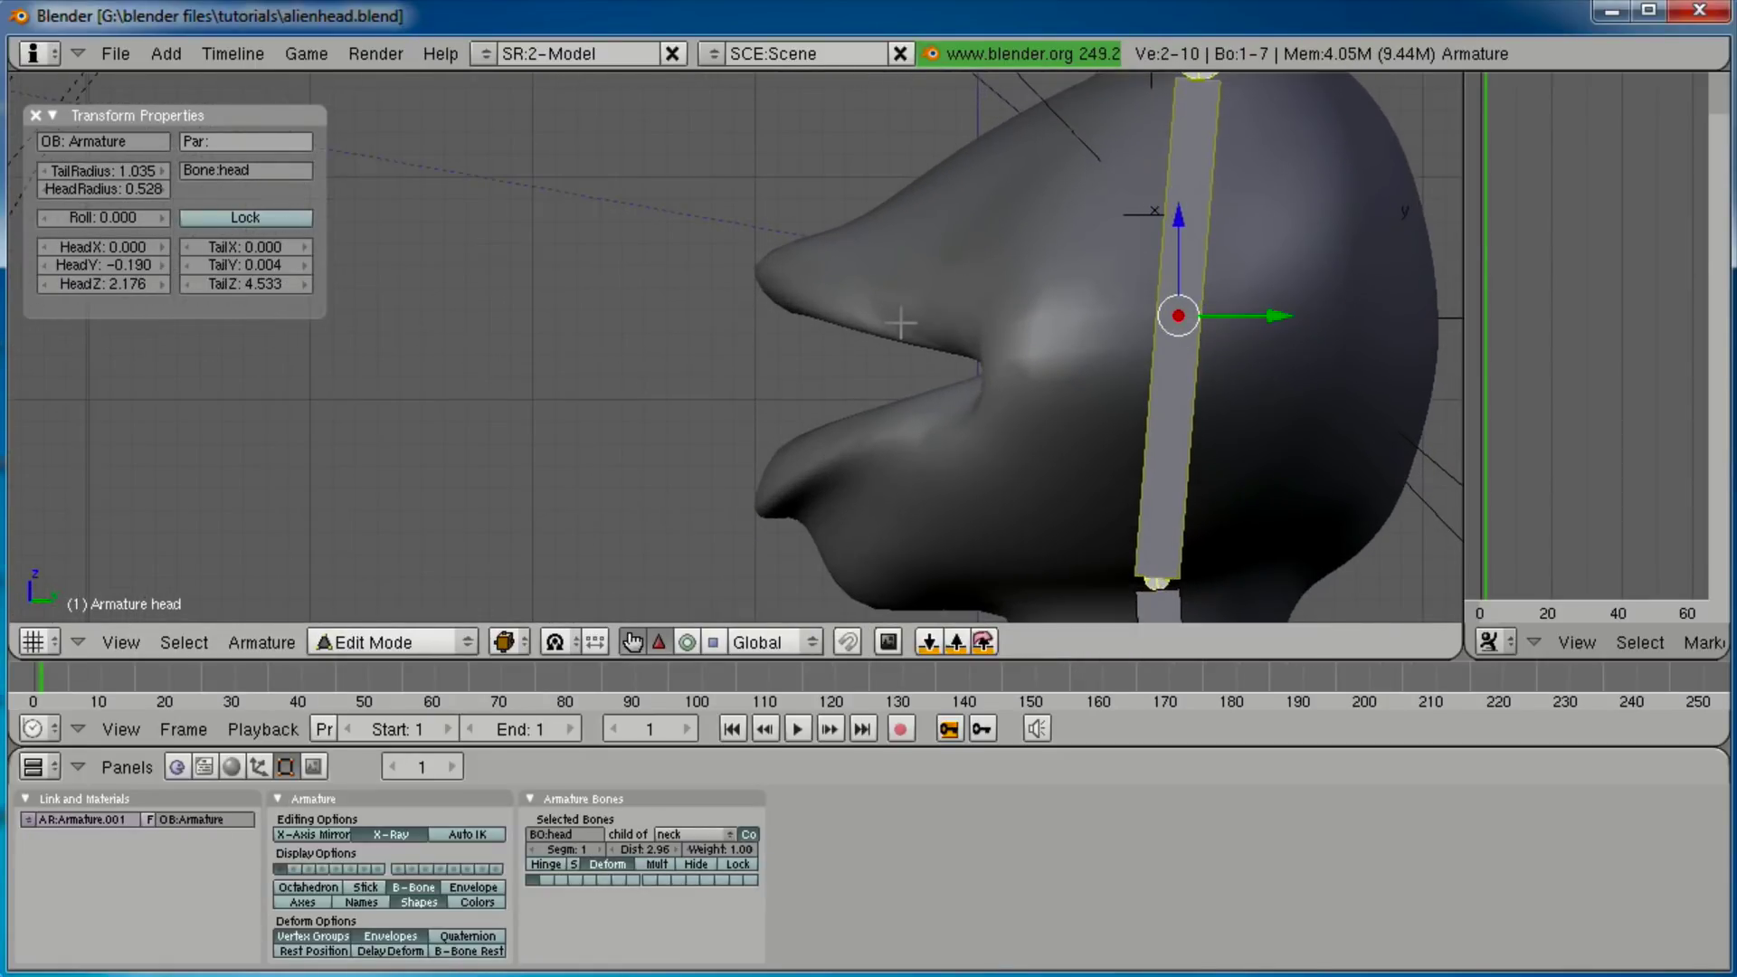
left_click(782, 301)
key("KP_1")
key("KP_3")
key("space")
left_click(928, 309)
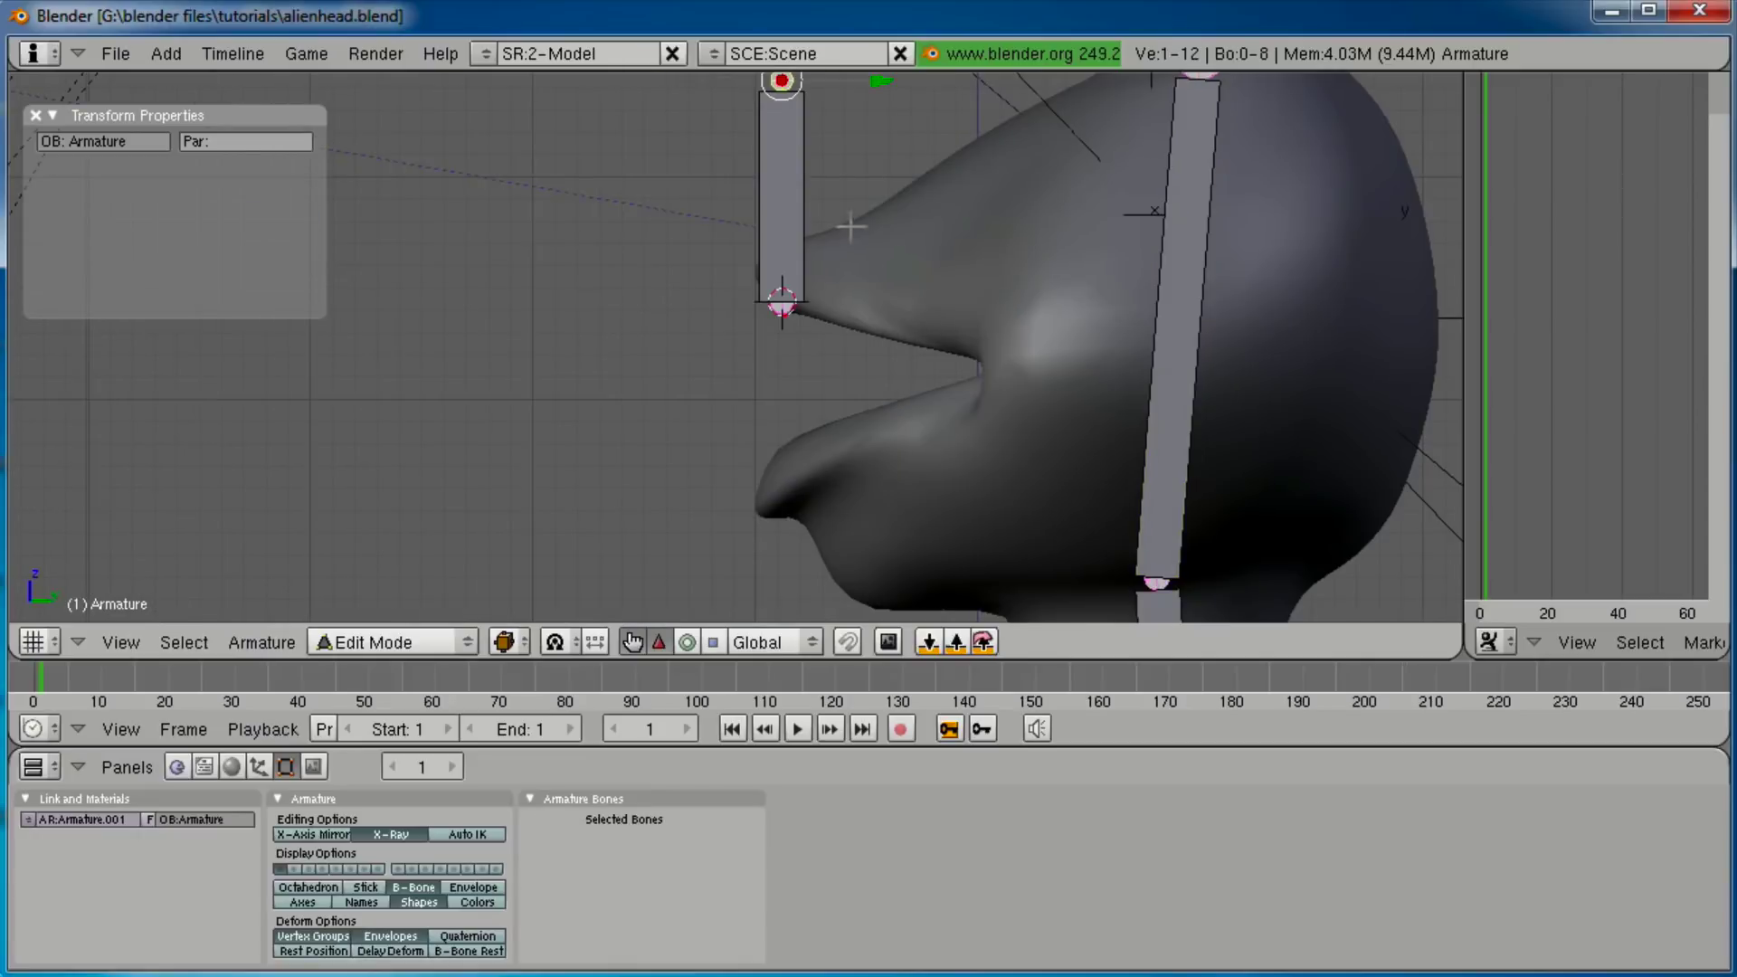
Lower the lip bone's tip to make it about 0.2 units long and reduce its B-Bone thickness.
middle_click_drag(852, 228, 833, 322, "shift")
left_click_drag(767, 90, 774, 268)
mouse_move(775, 266)
middle_mouse_down("ctrl")
mouse_move(817, 330)
mouse_move(777, 278)
middle_mouse_up("ctrl")
right_click(798, 358)
key("alt+s")
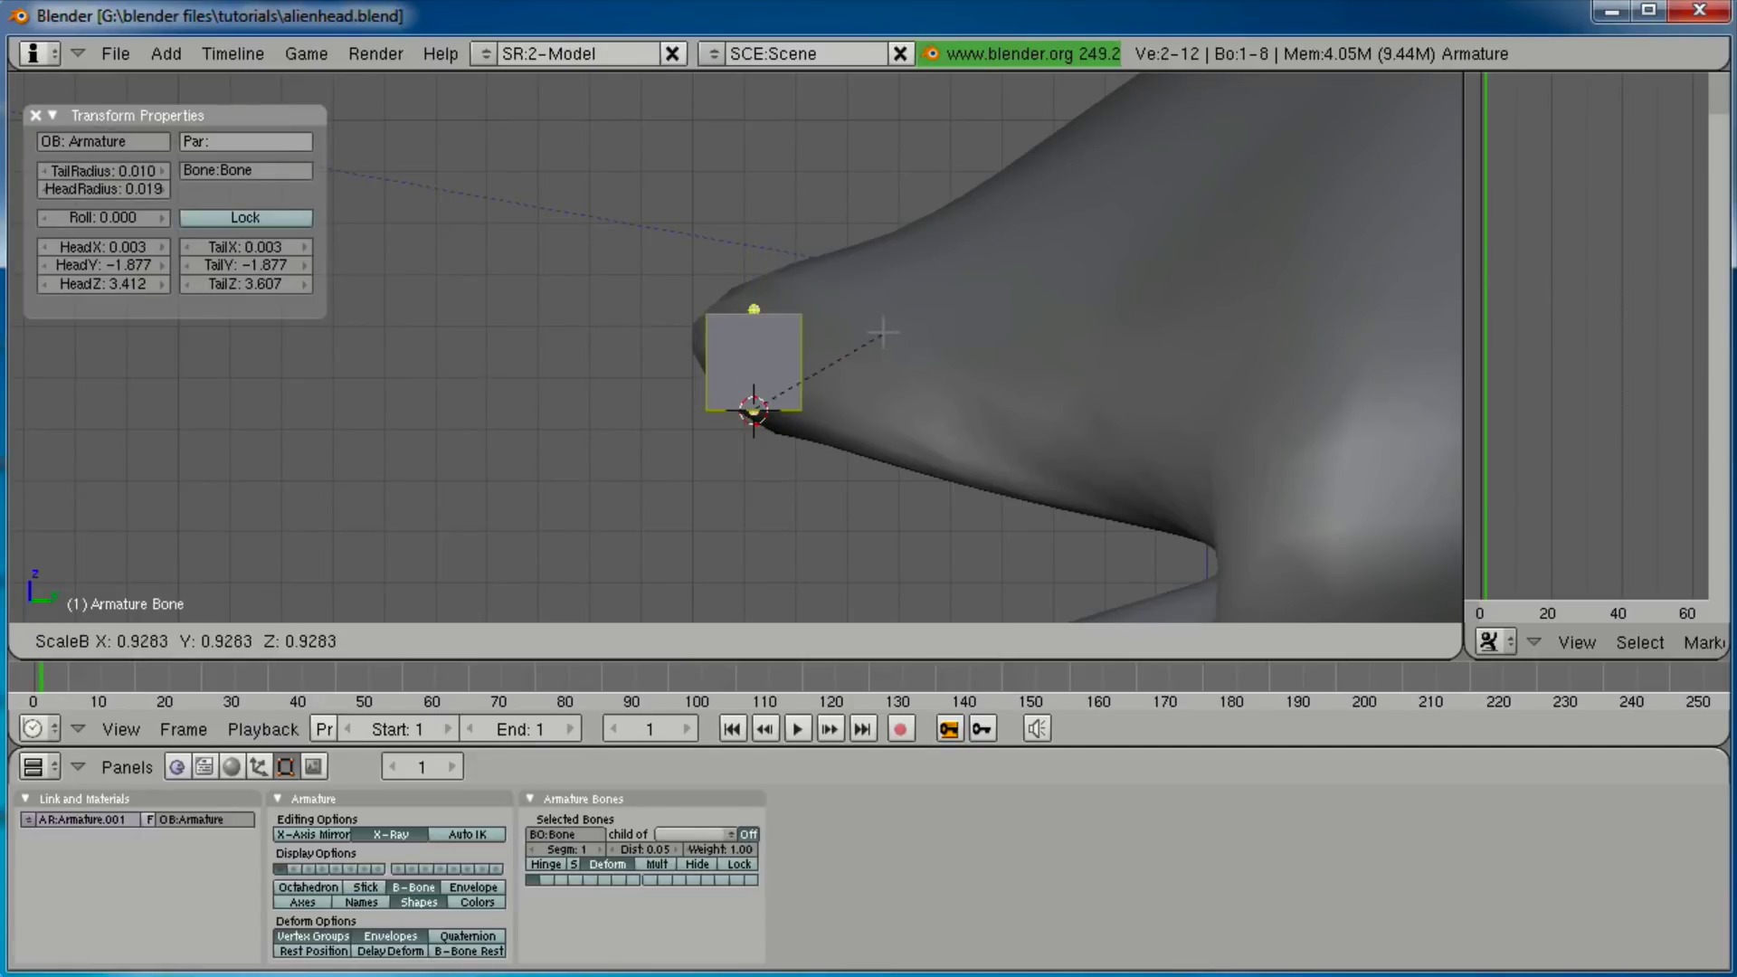
left_click(800, 348)
Shorten the lip bone further to about 0.06 units and thin its B-Bone display again.
right_click(765, 292)
left_click_drag(754, 214, 753, 321)
right_click(781, 388)
key("alt+s")
left_click(823, 366)
Move the small bone onto the upper lip's front edge, with its head at about Y -1.92, Z 3.43.
right_click(763, 338)
right_click(748, 385)
key("g")
left_click(699, 360)
middle_click_drag(699, 360, 743, 346)
key("KP_3")
middle_click_drag(743, 346, 663, 223, "shift")
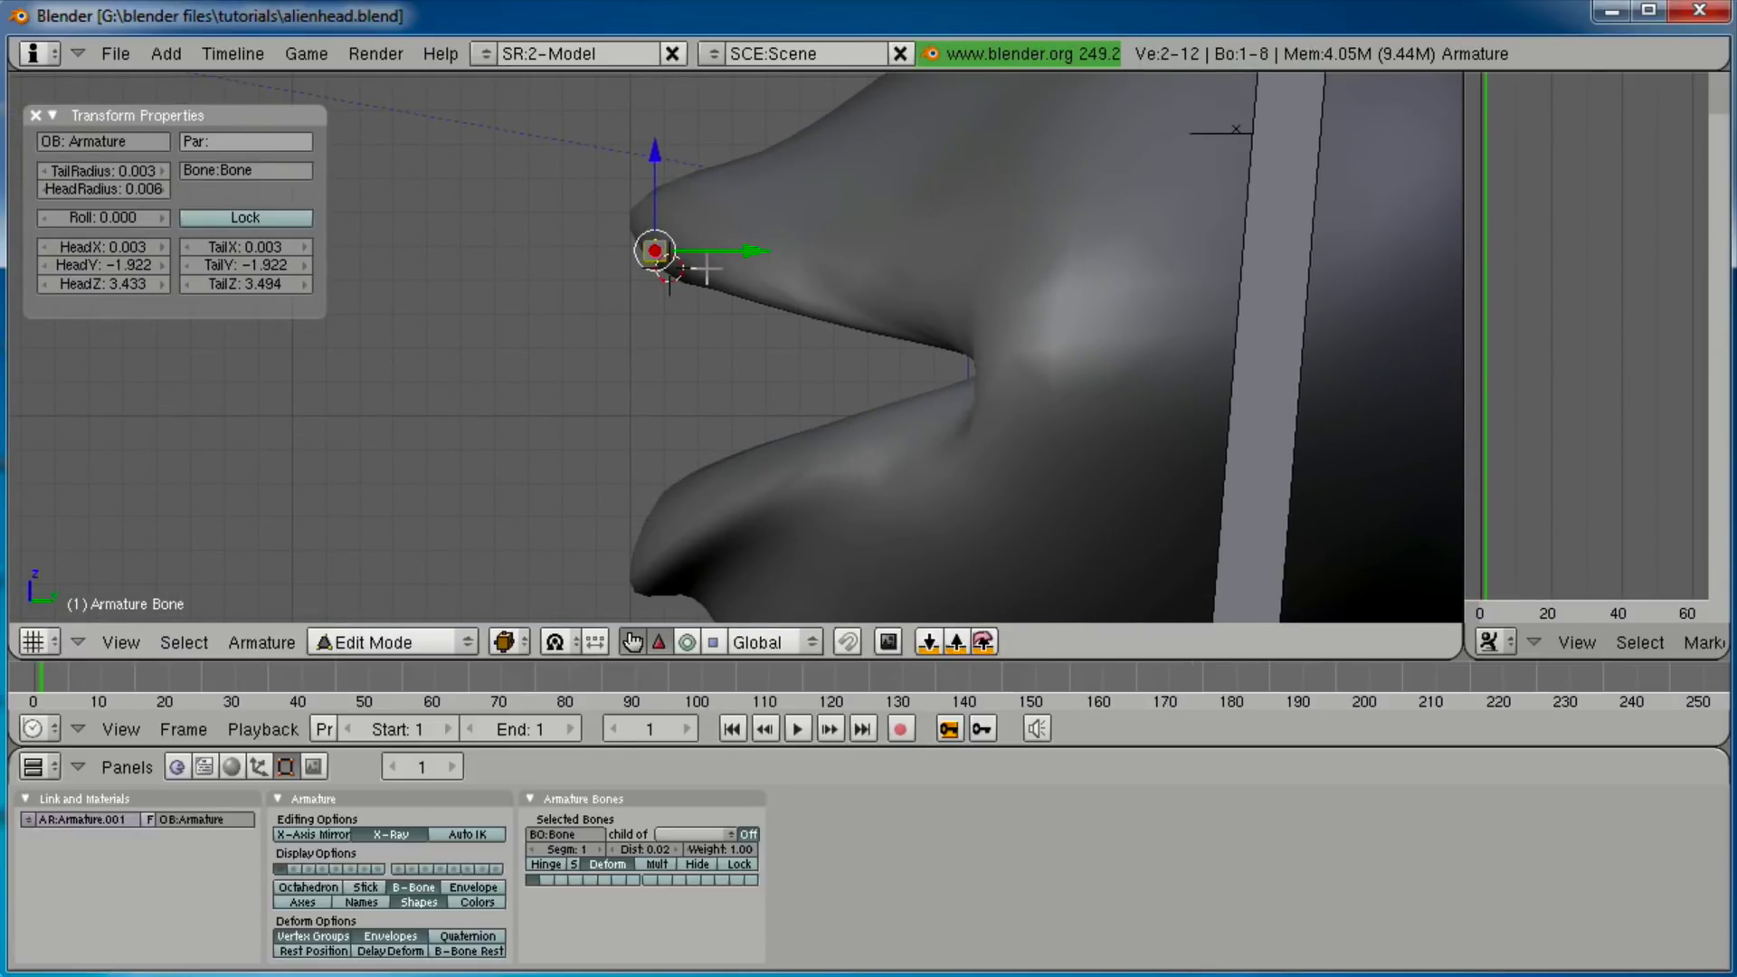
Duplicate the small lip bone onto the lower lip's front edge and the mid-length points of the lower and upper lips.
key("e")
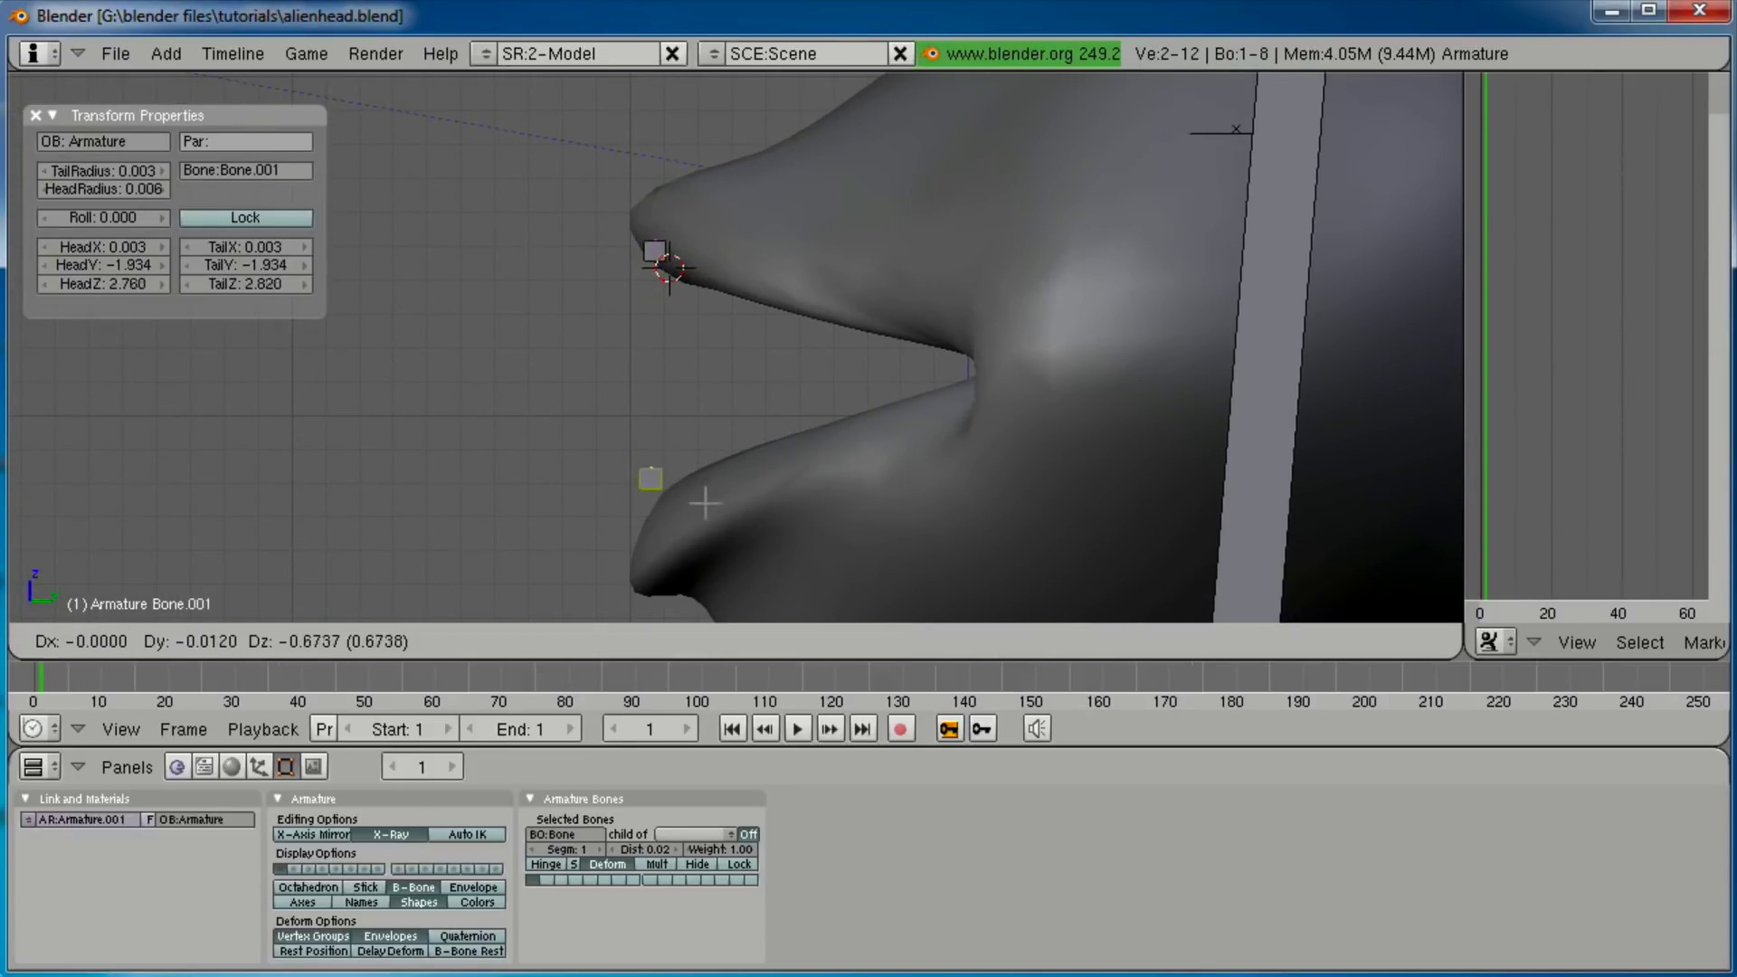
left_click(697, 568)
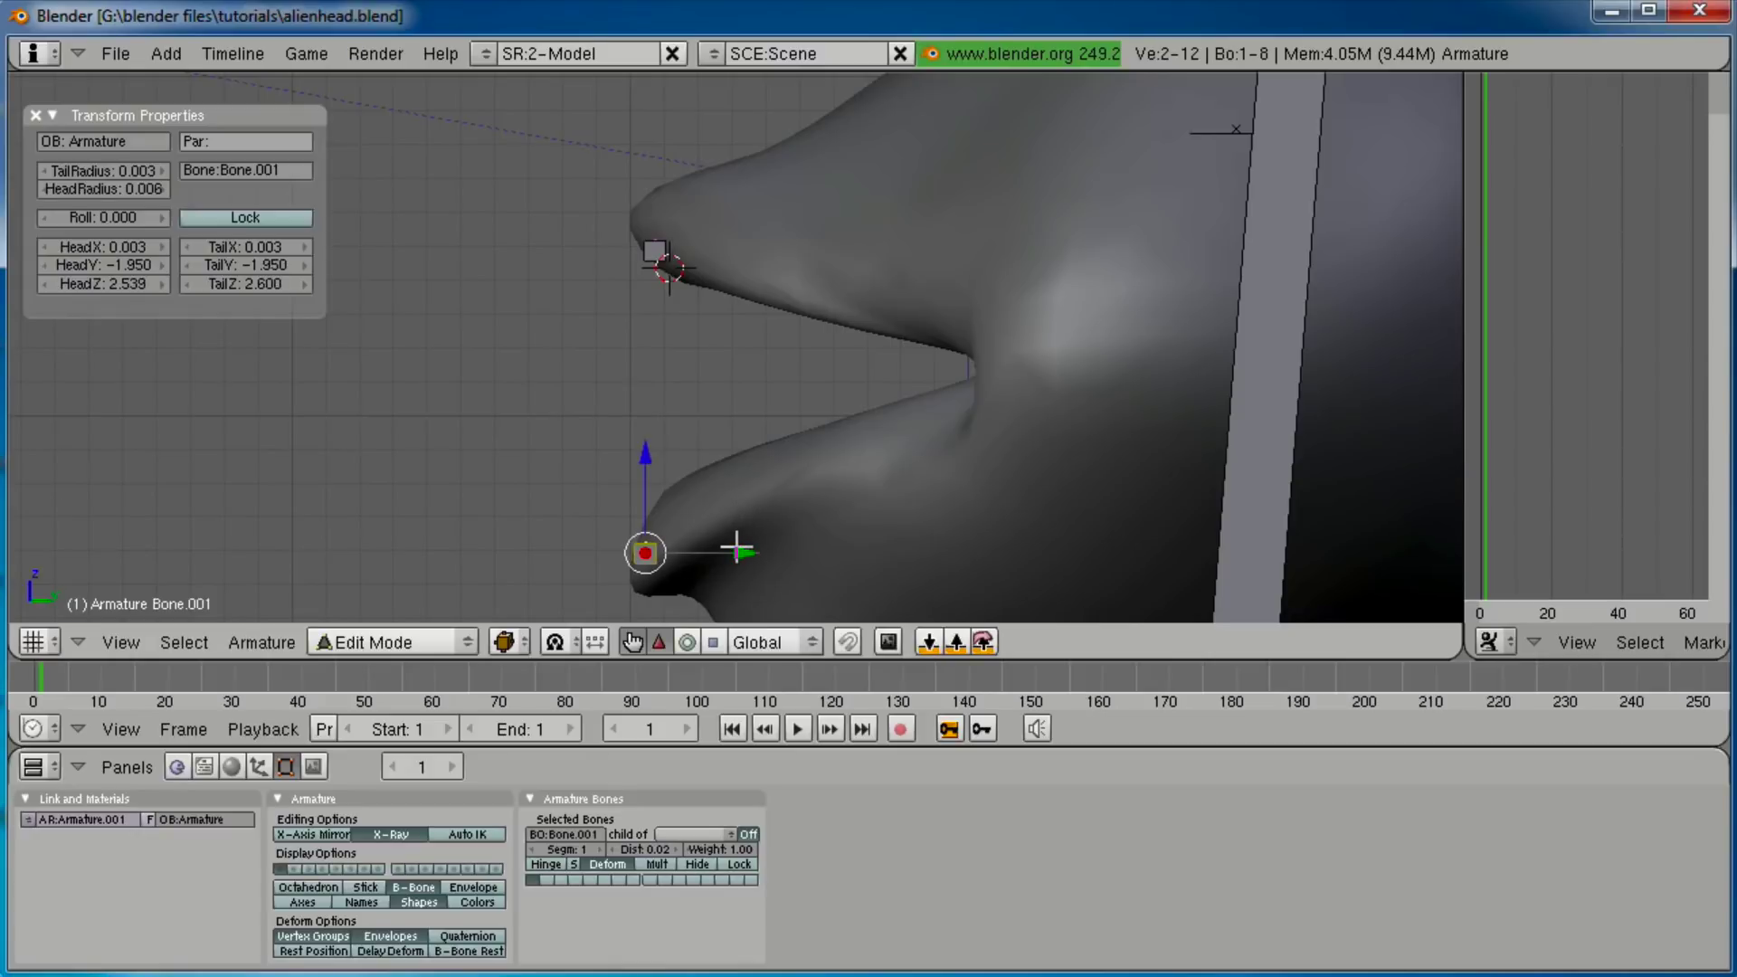
key("e")
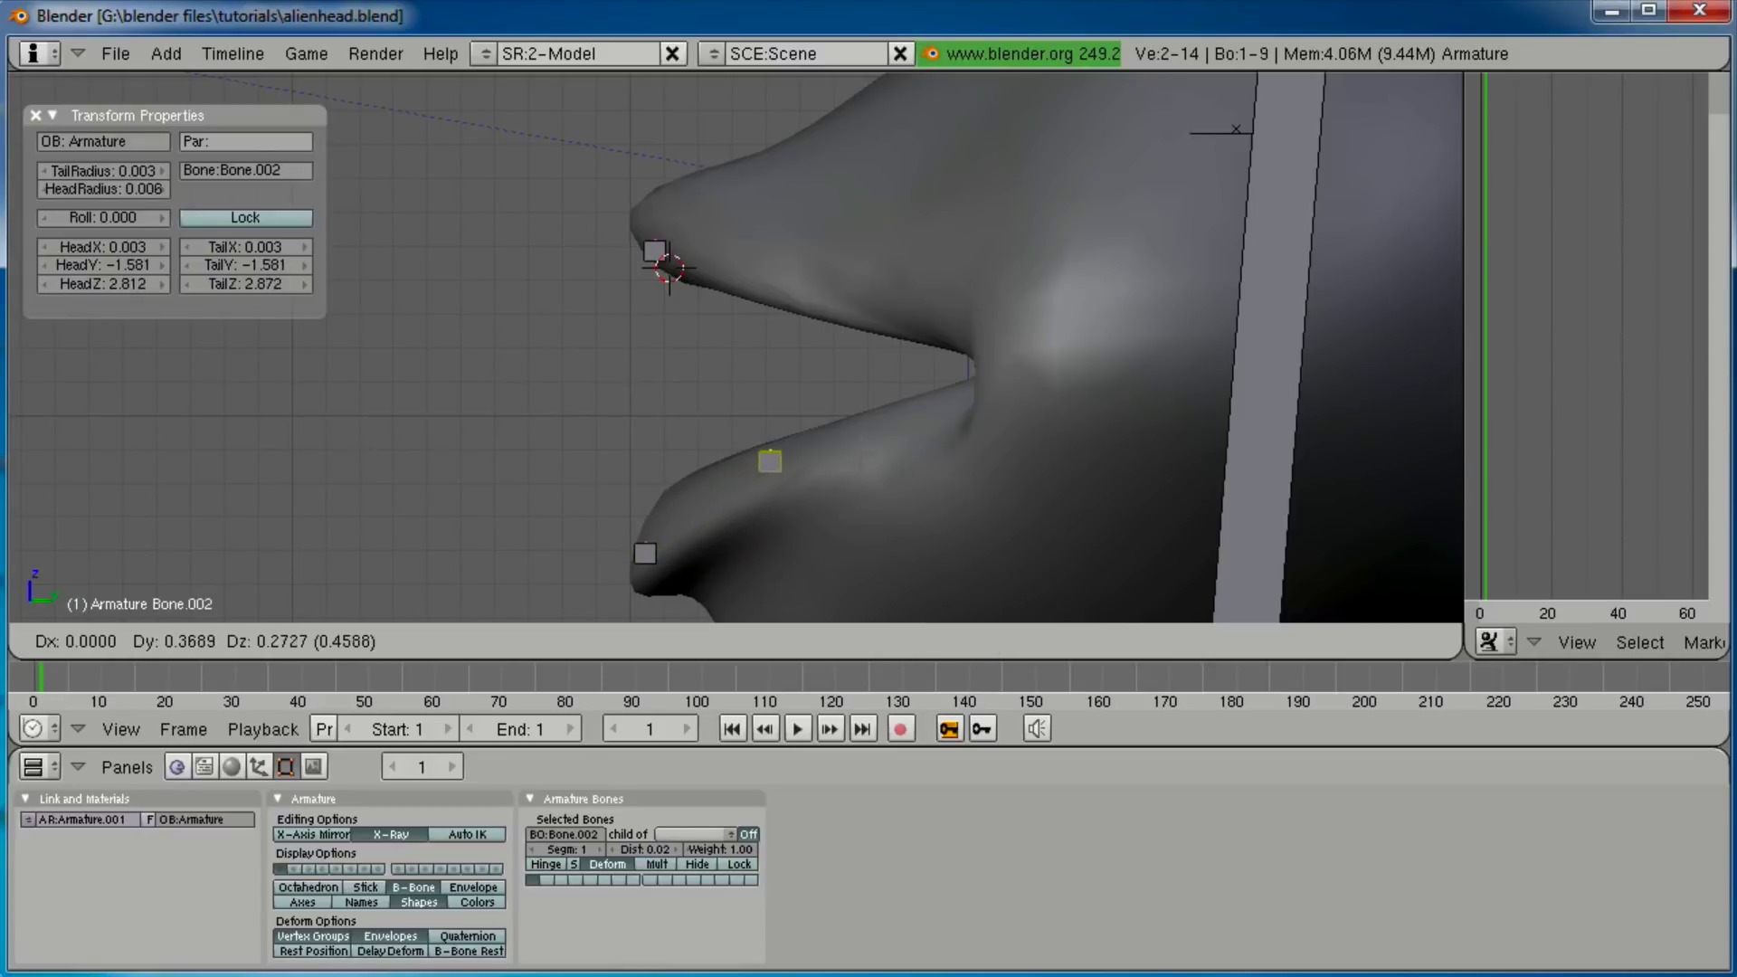
left_click(864, 455)
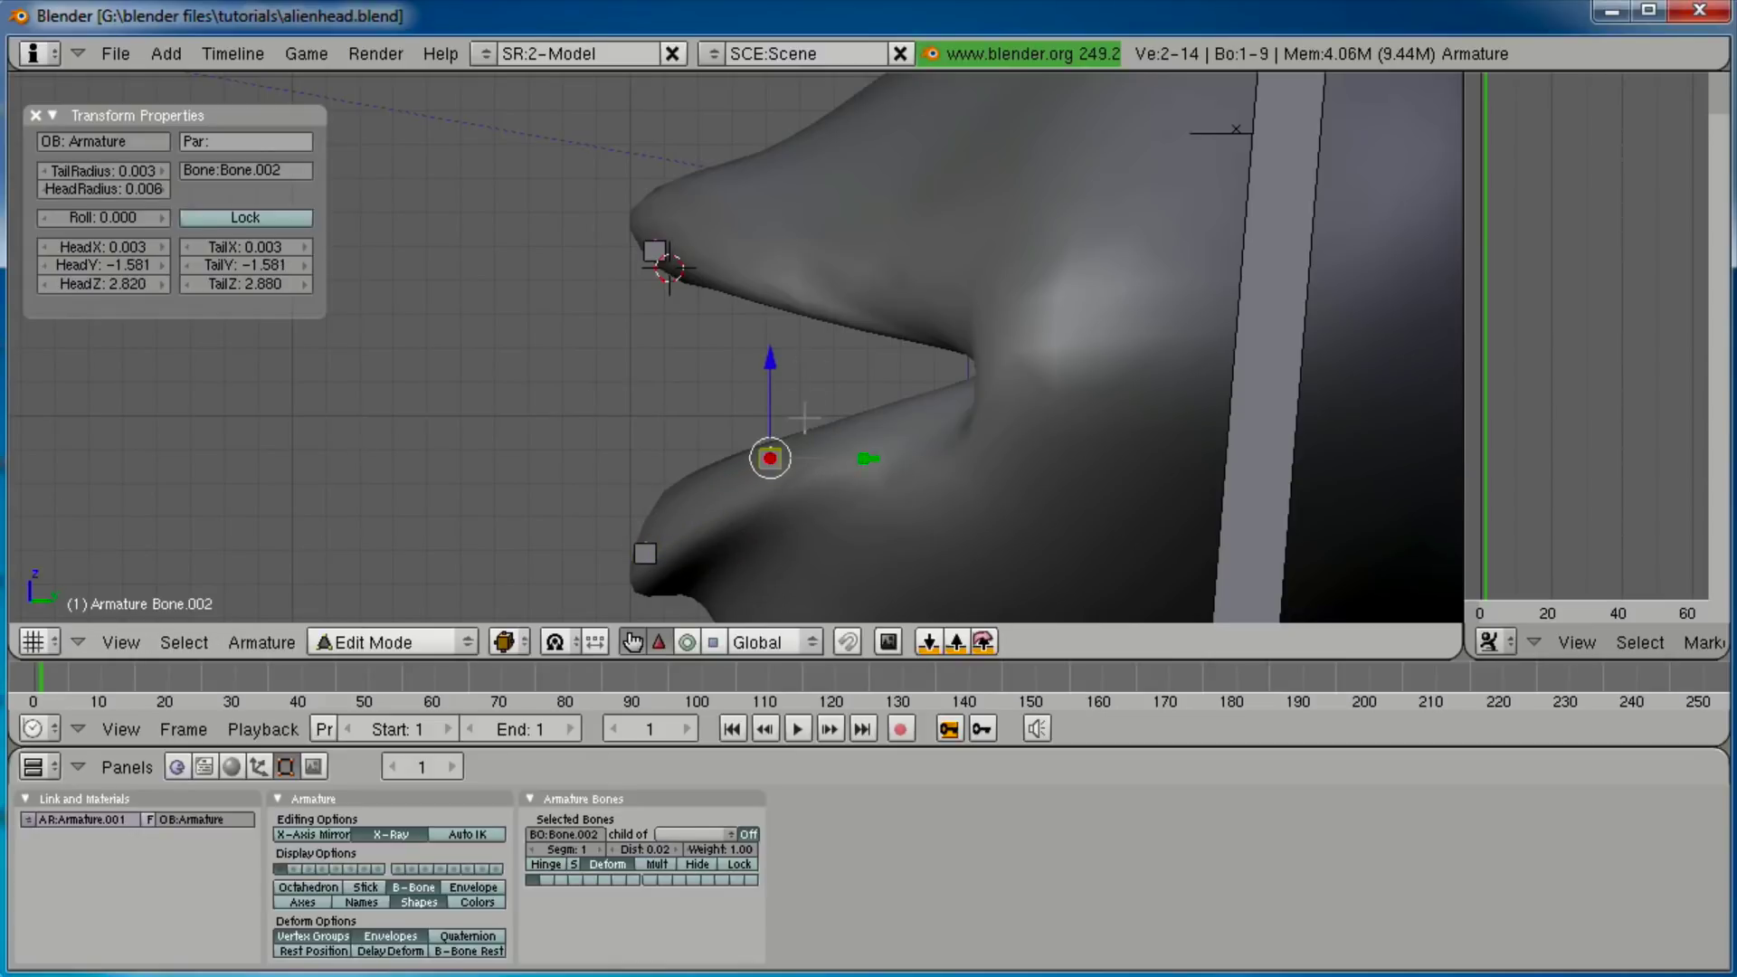
key("e")
left_click(806, 253)
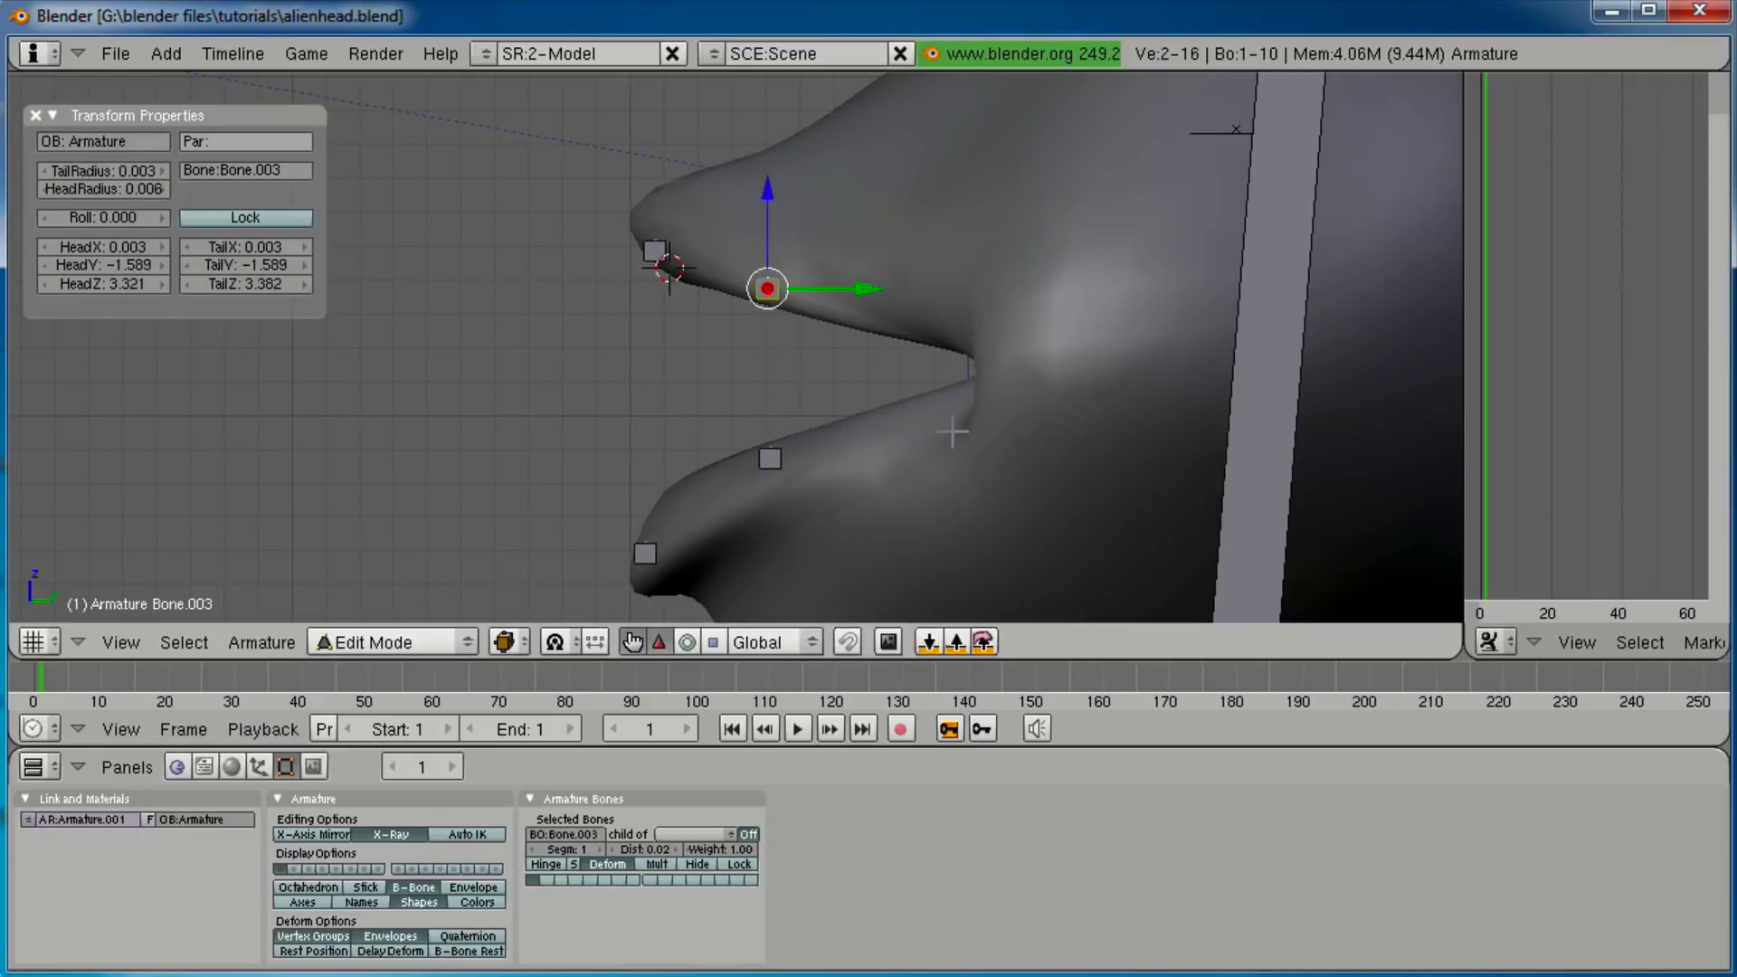
Duplicate two more small bones onto the upper and lower lip edges at the corner of the mouth.
key("e")
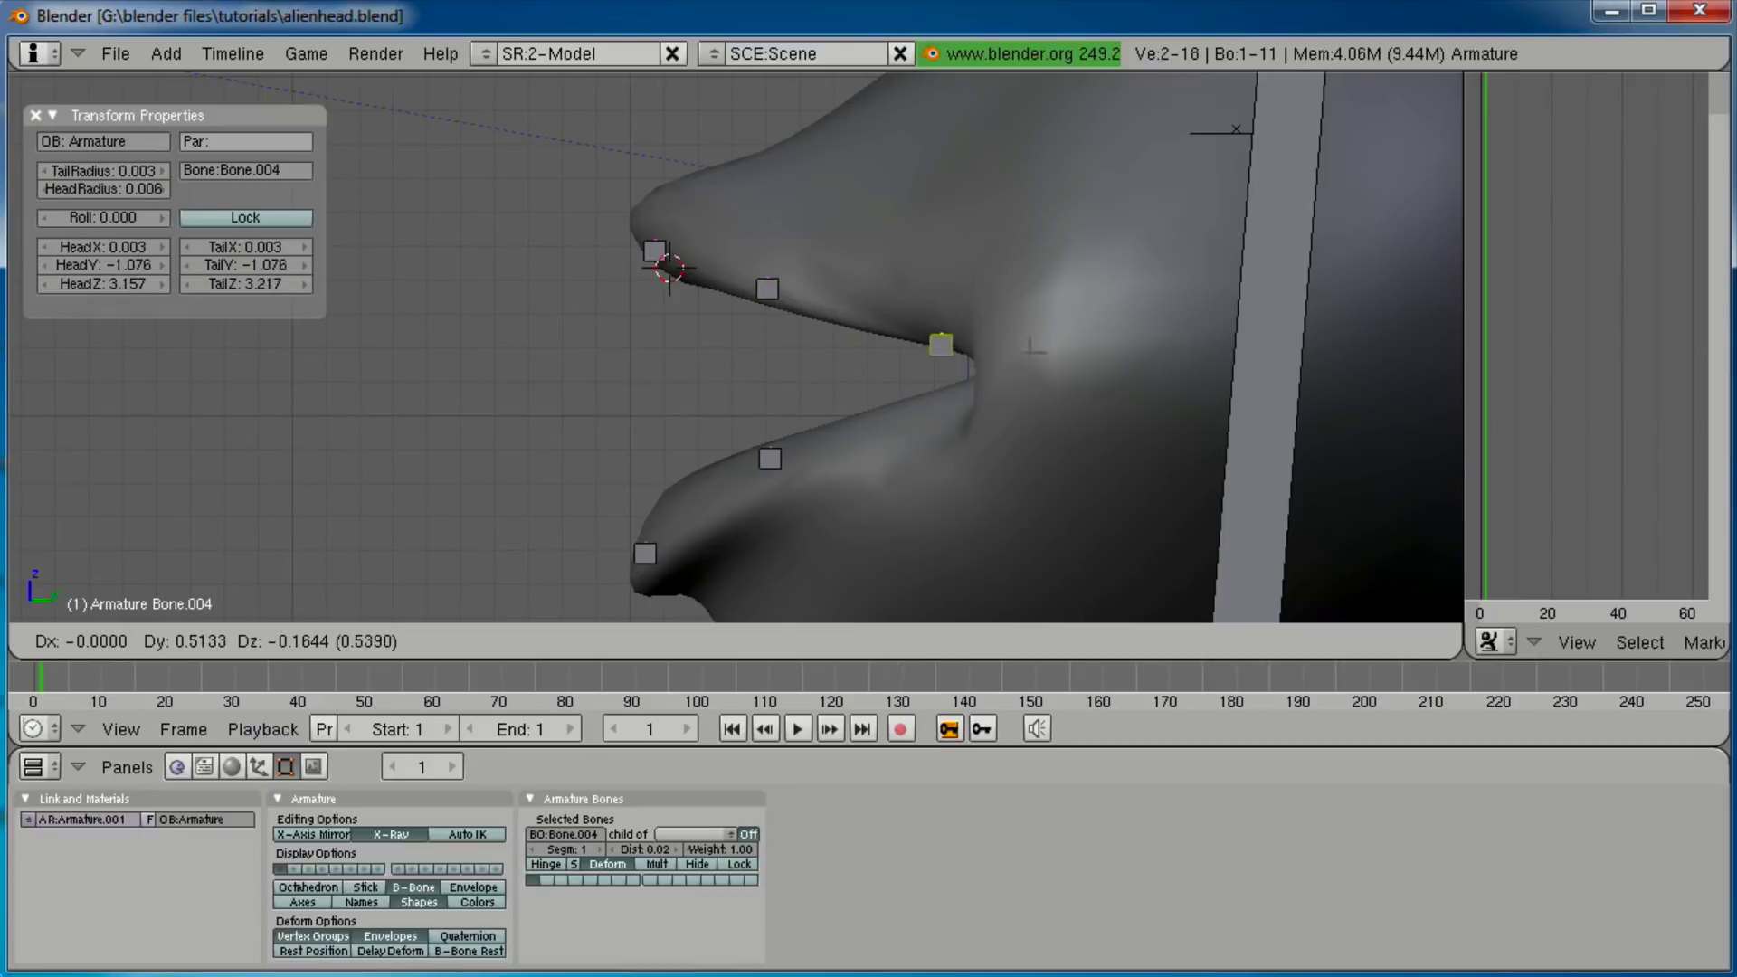
left_click(1058, 350)
key("e")
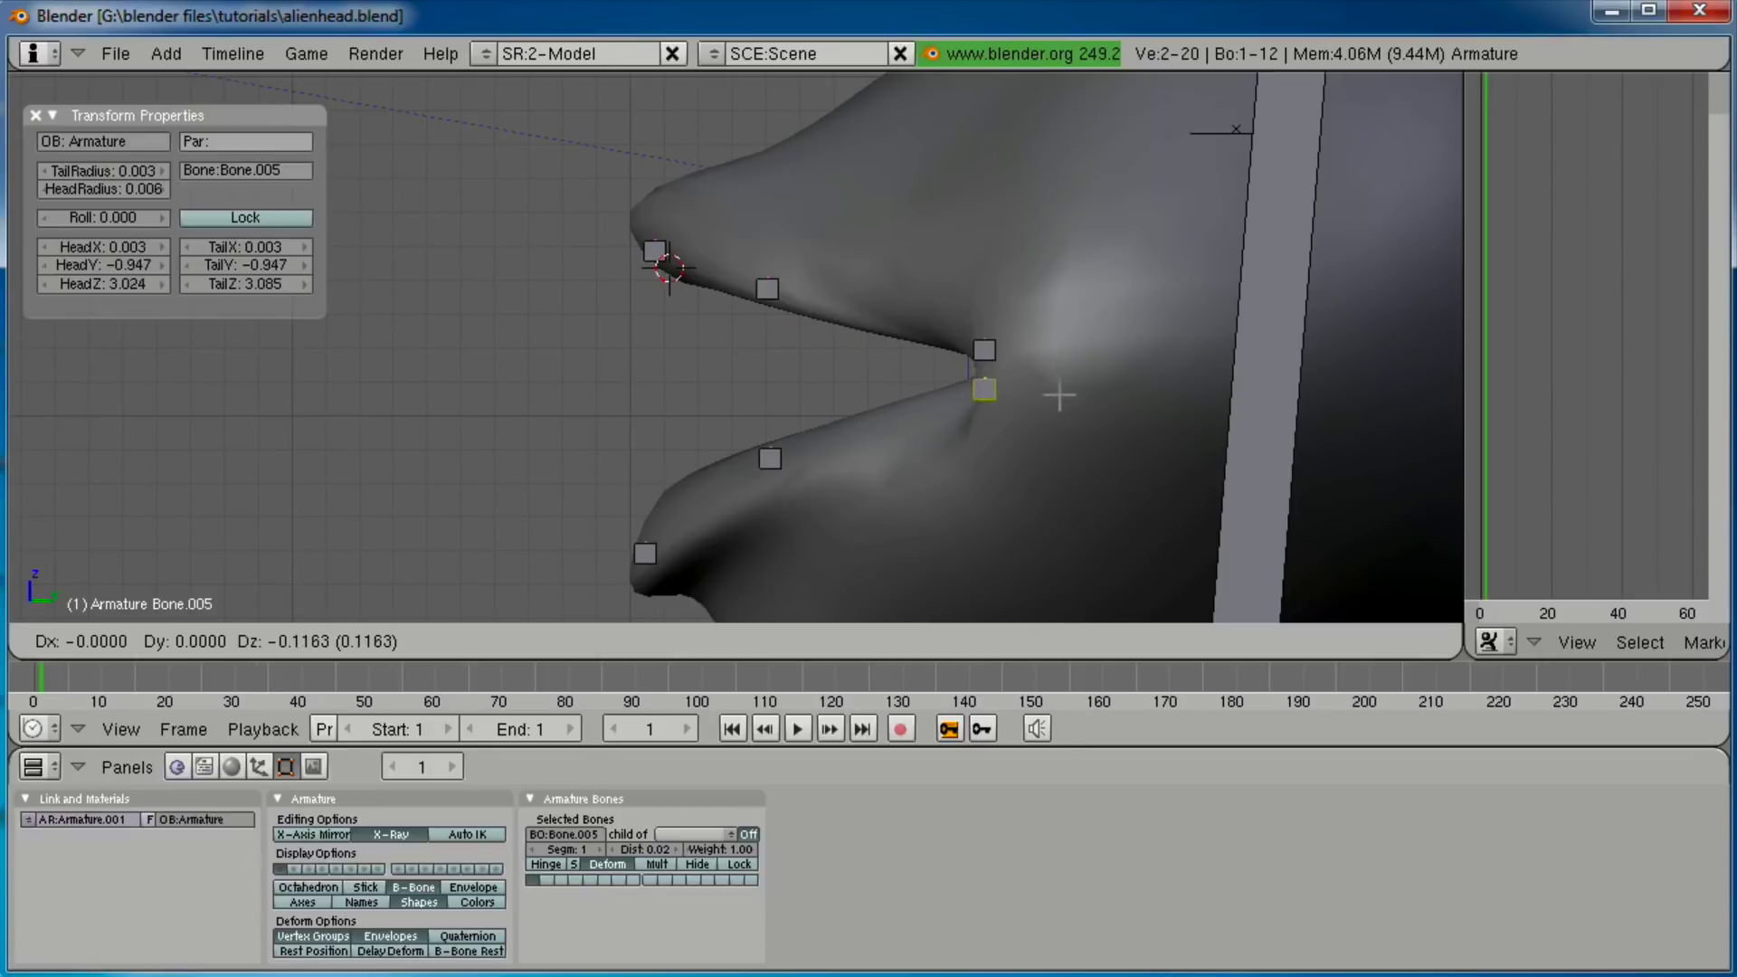
left_click(1058, 387)
Select both mouth-corner bones and move them along X to the mouth's left corner, at about X 1.025.
scroll(988, 394, "down", 1)
middle_click_drag(989, 395, 940, 399)
right_click(673, 332)
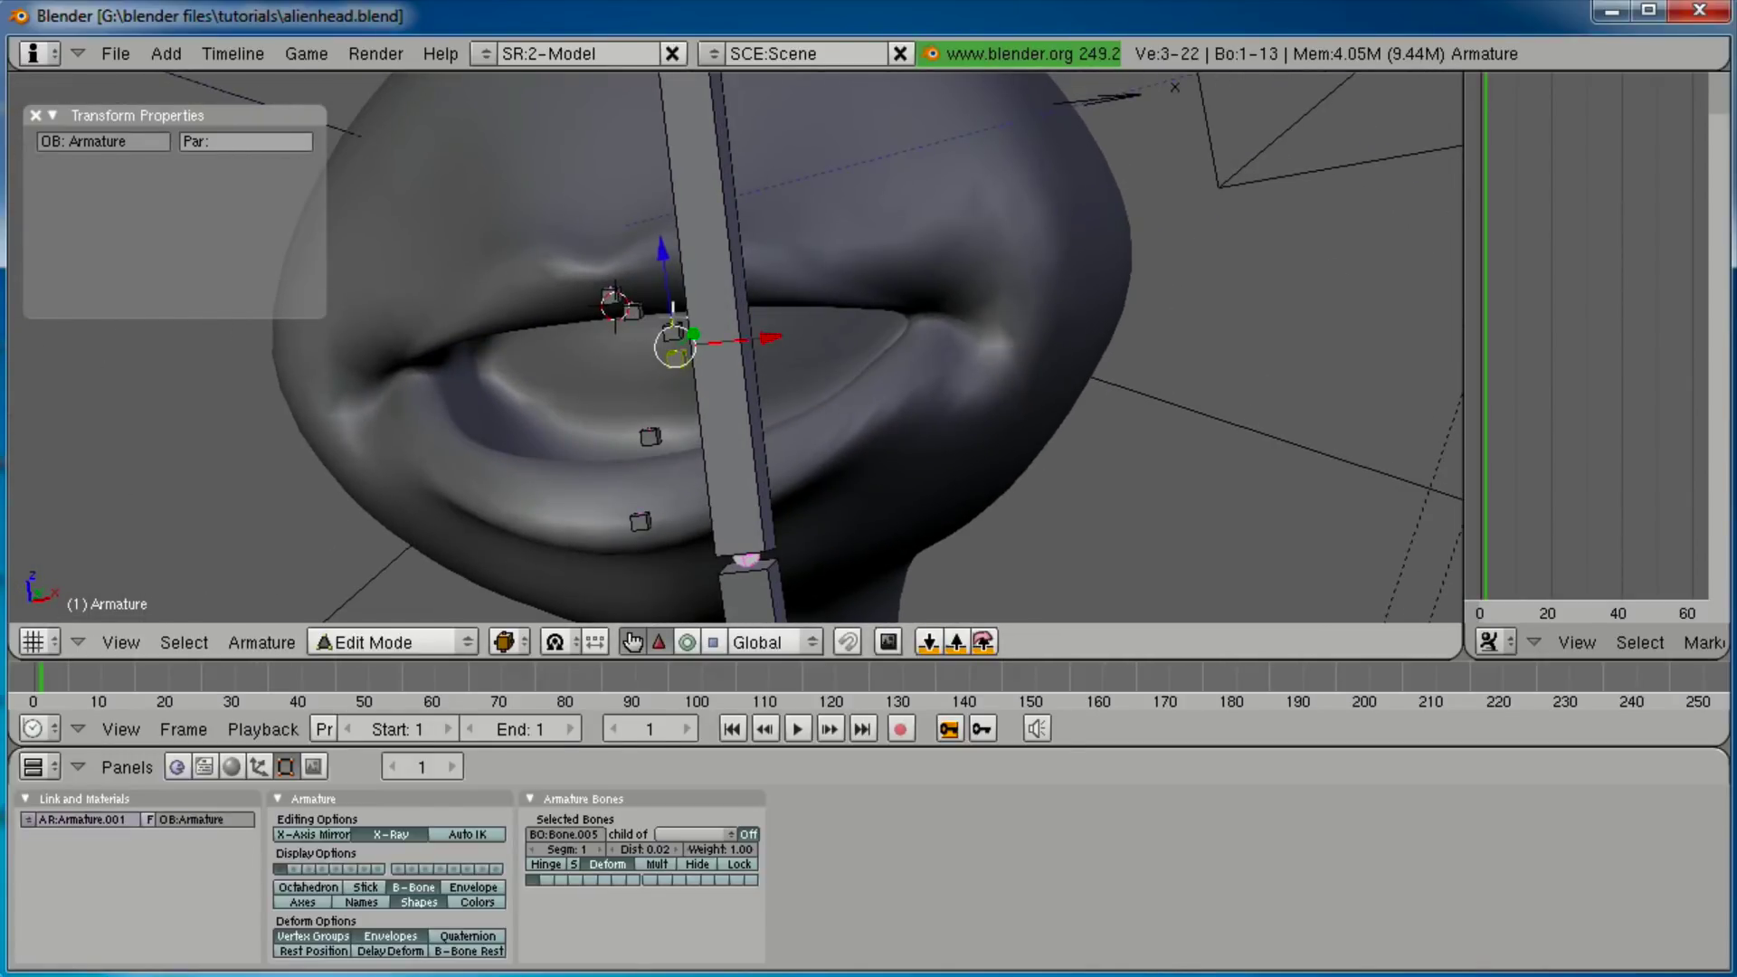
right_click(675, 332)
right_click(678, 330)
scroll(681, 346, "up", 5)
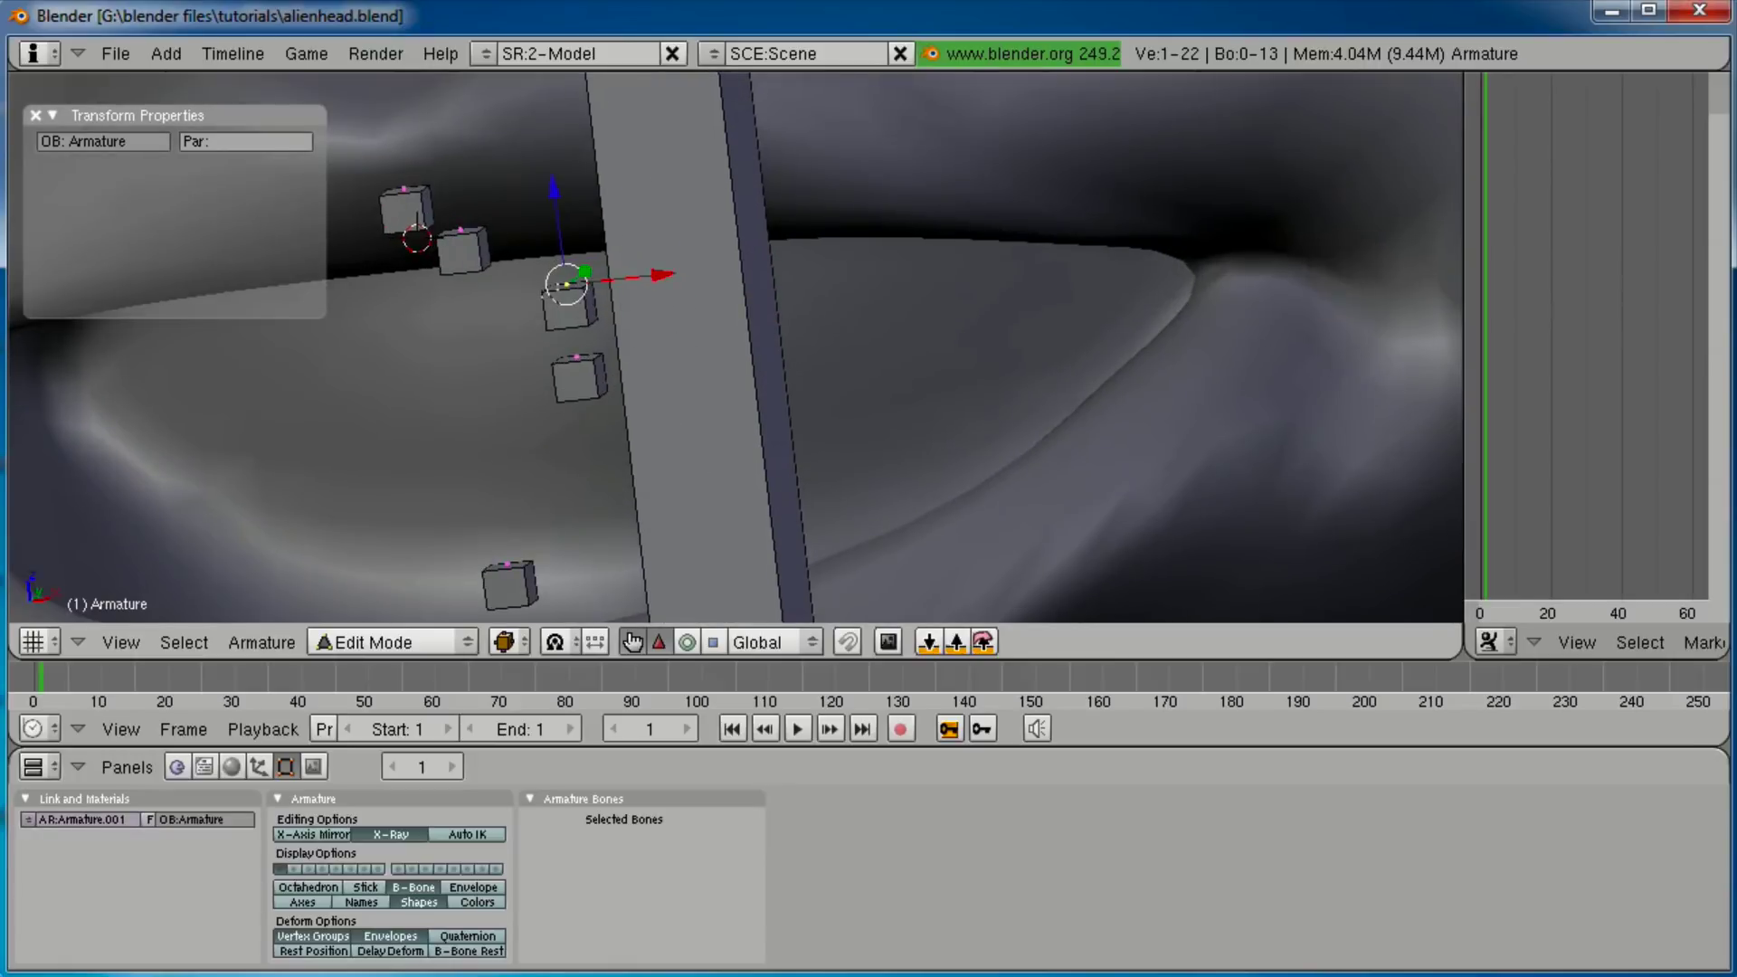
right_click(572, 314)
right_click(592, 375, "shift")
scroll(613, 373, "down", 4)
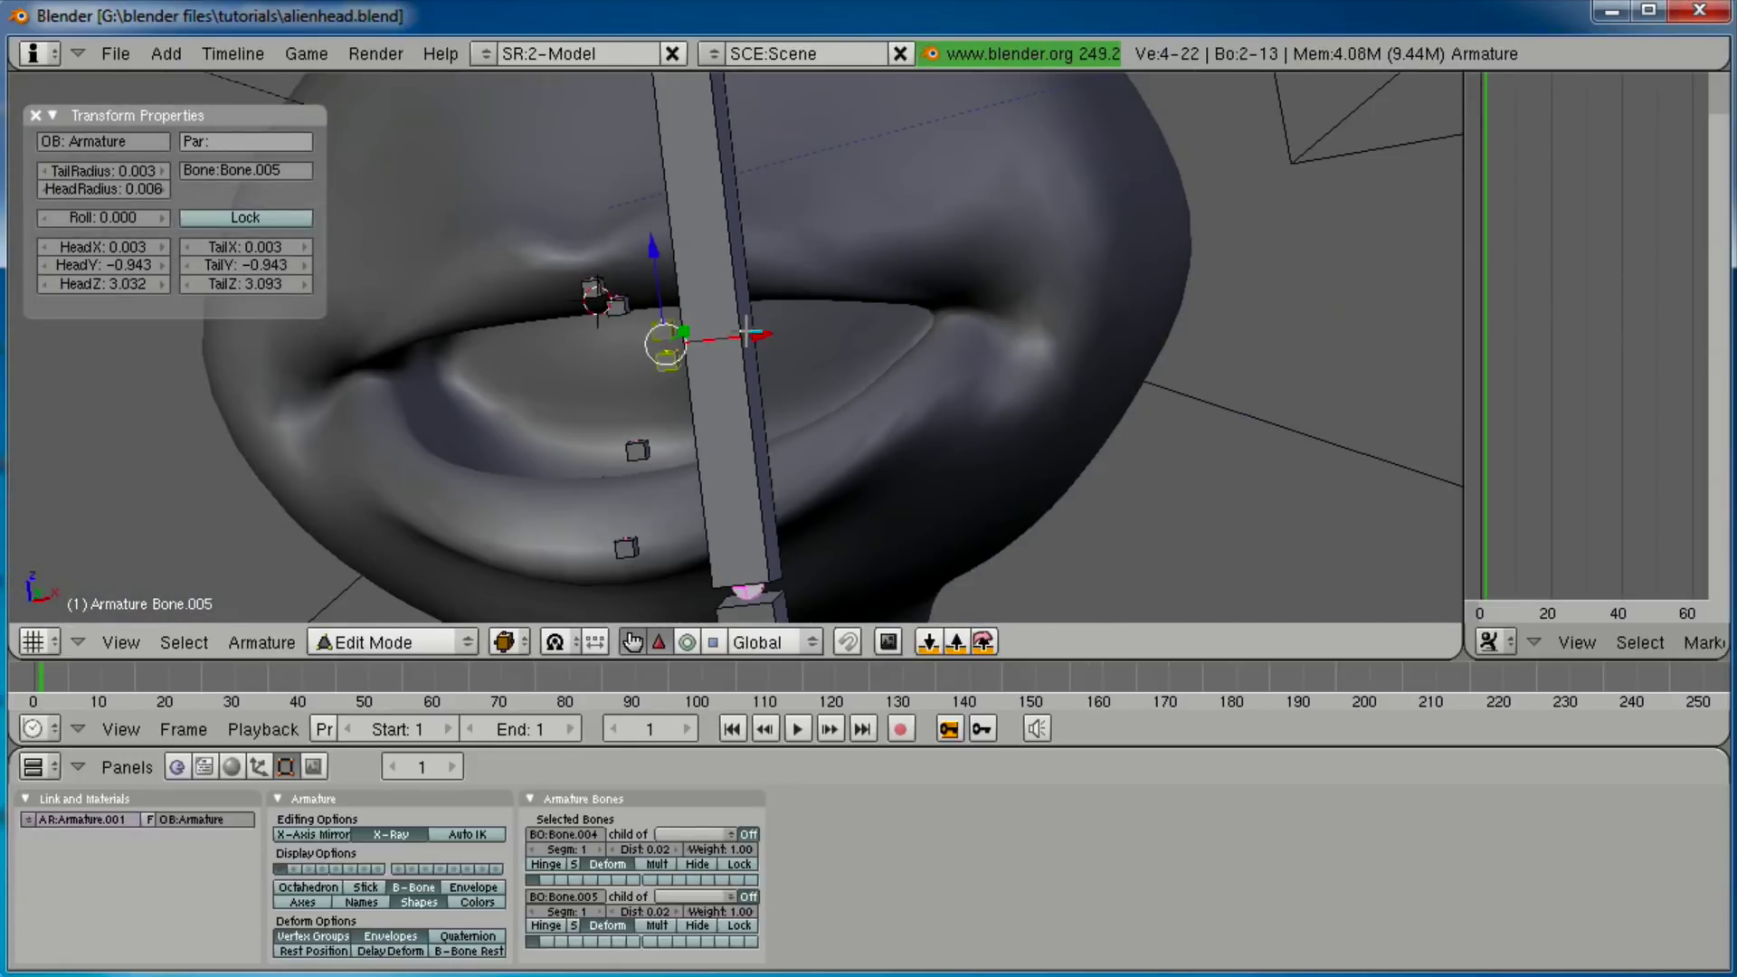
key("g")
key("x")
left_click(1030, 323)
middle_click_drag(1030, 323, 998, 268)
key("g")
key("x")
left_click(1002, 265)
Move the middle upper-lip and lower-lip bones together along X toward the left corner, to about X 0.616.
middle_click_drag(841, 353, 763, 233)
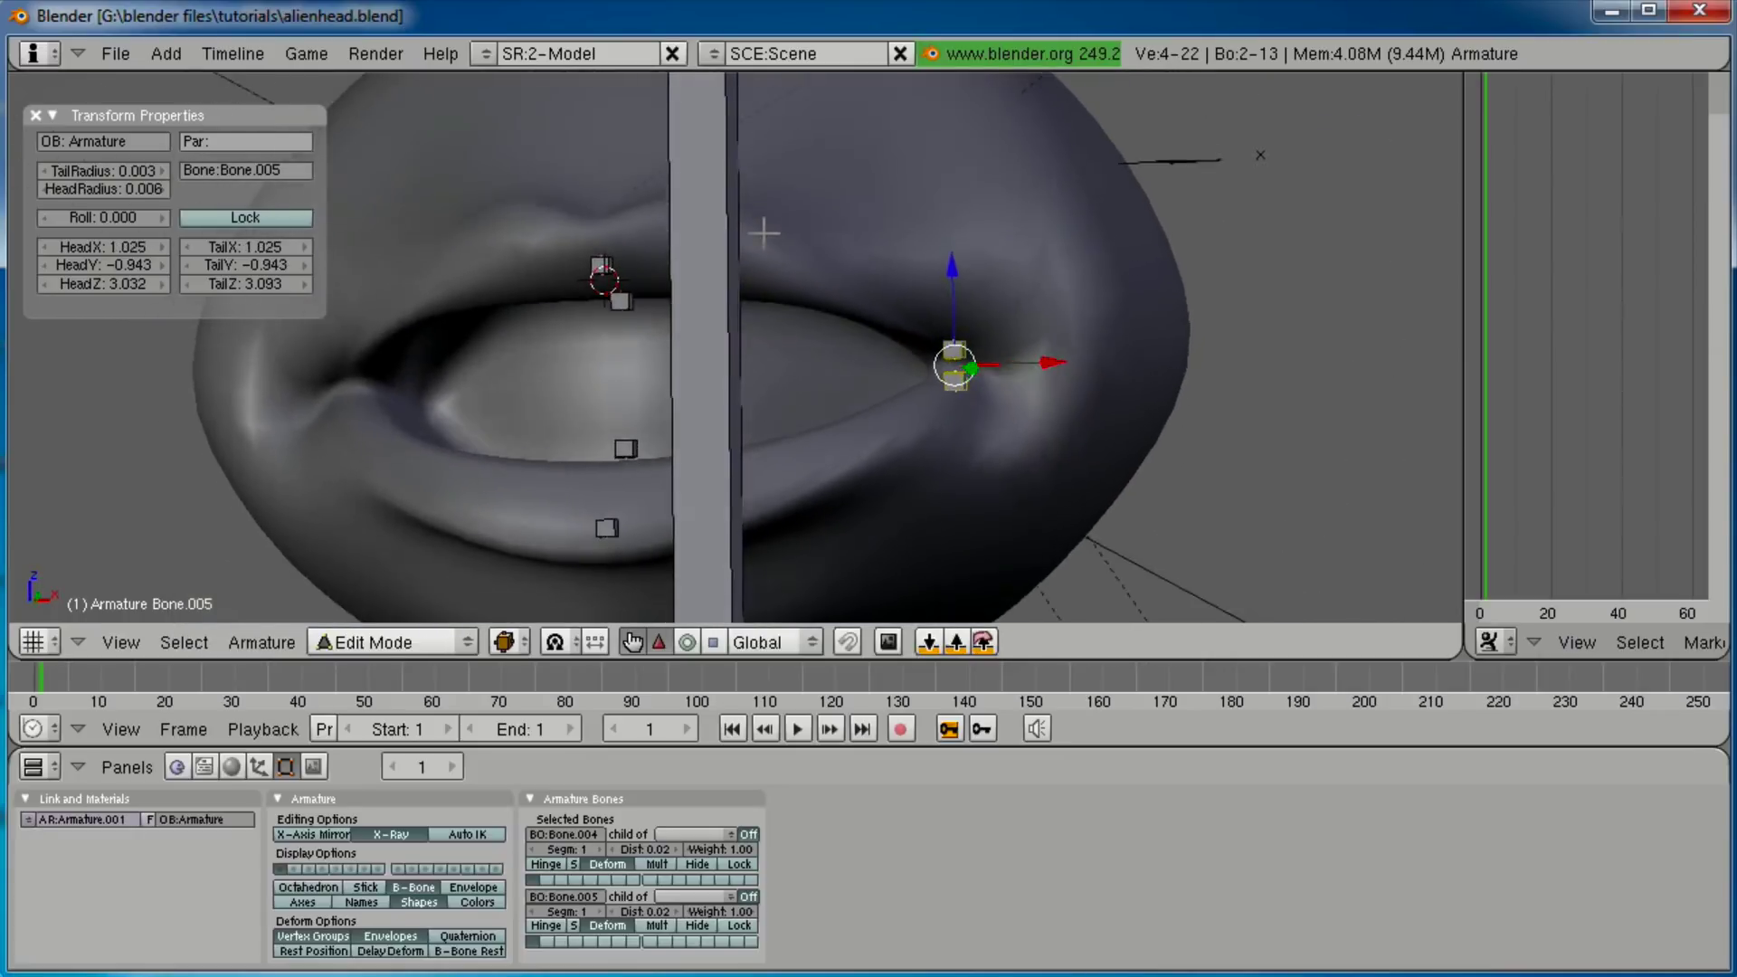
right_click(635, 295)
right_click(635, 453, "shift")
middle_click_drag(637, 451, 683, 538)
left_click_drag(719, 376, 915, 360)
middle_click_drag(916, 360, 860, 343)
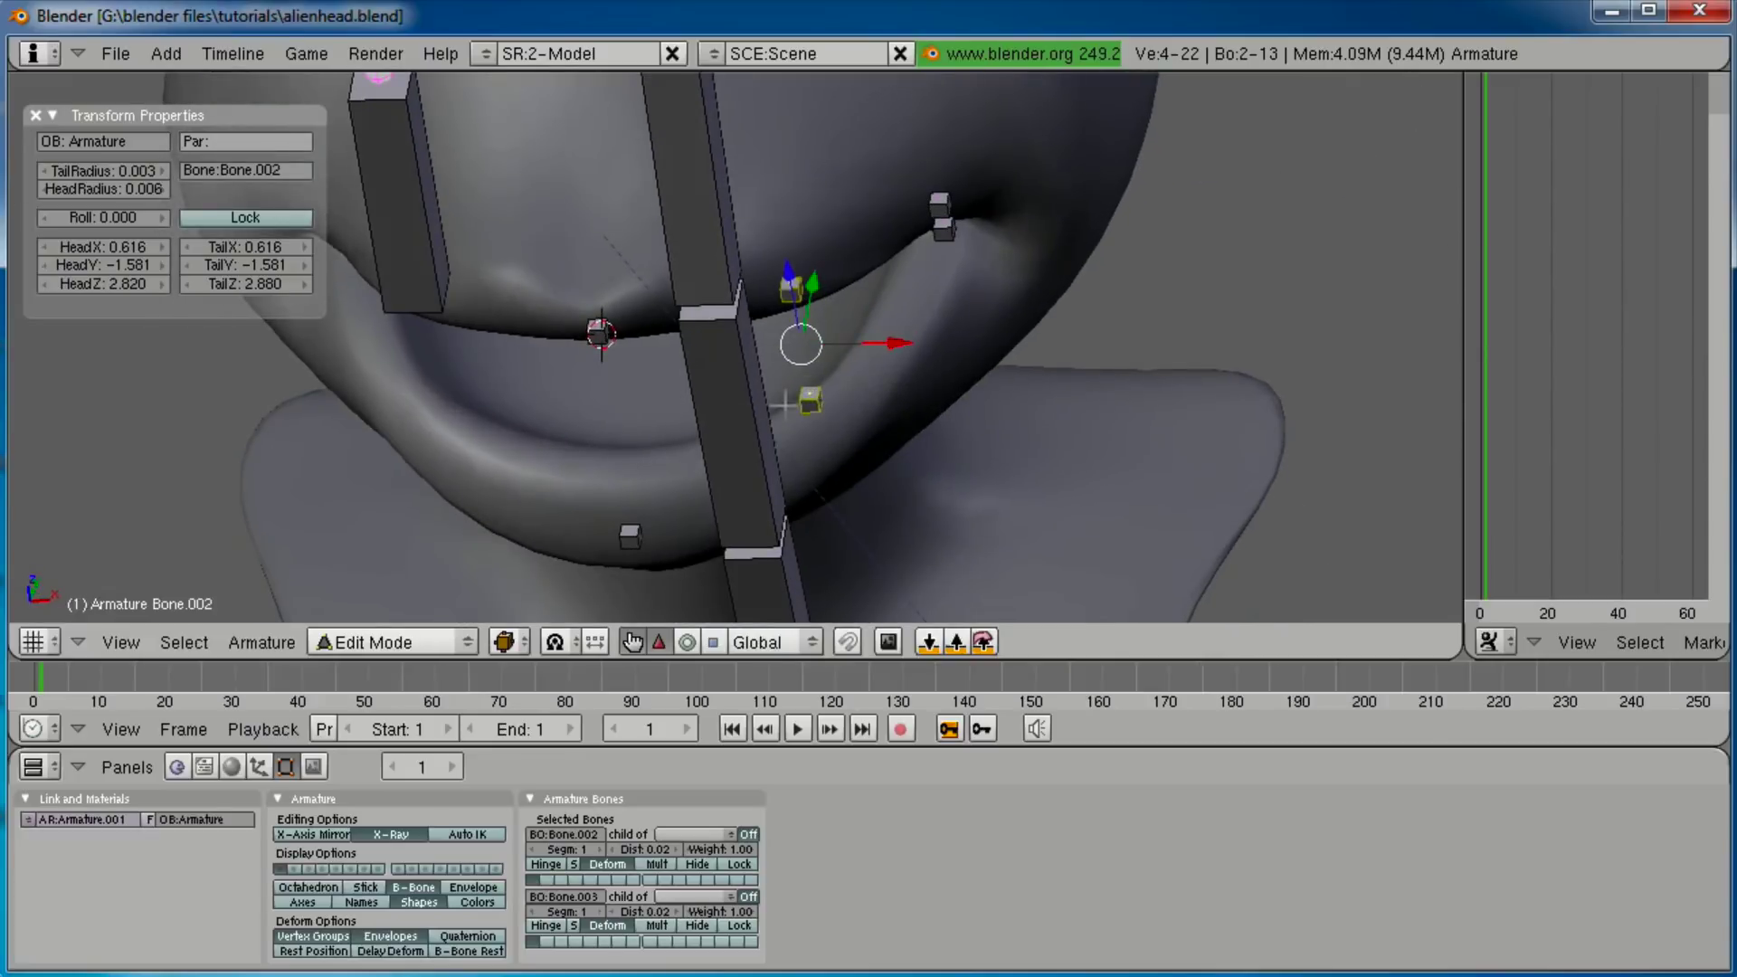
Move only the middle lower-lip bone farther out along X, to about X 0.751.
middle_click_drag(749, 420, 818, 427)
right_click(813, 430)
left_click_drag(861, 426, 883, 433)
middle_click_drag(883, 433, 612, 411)
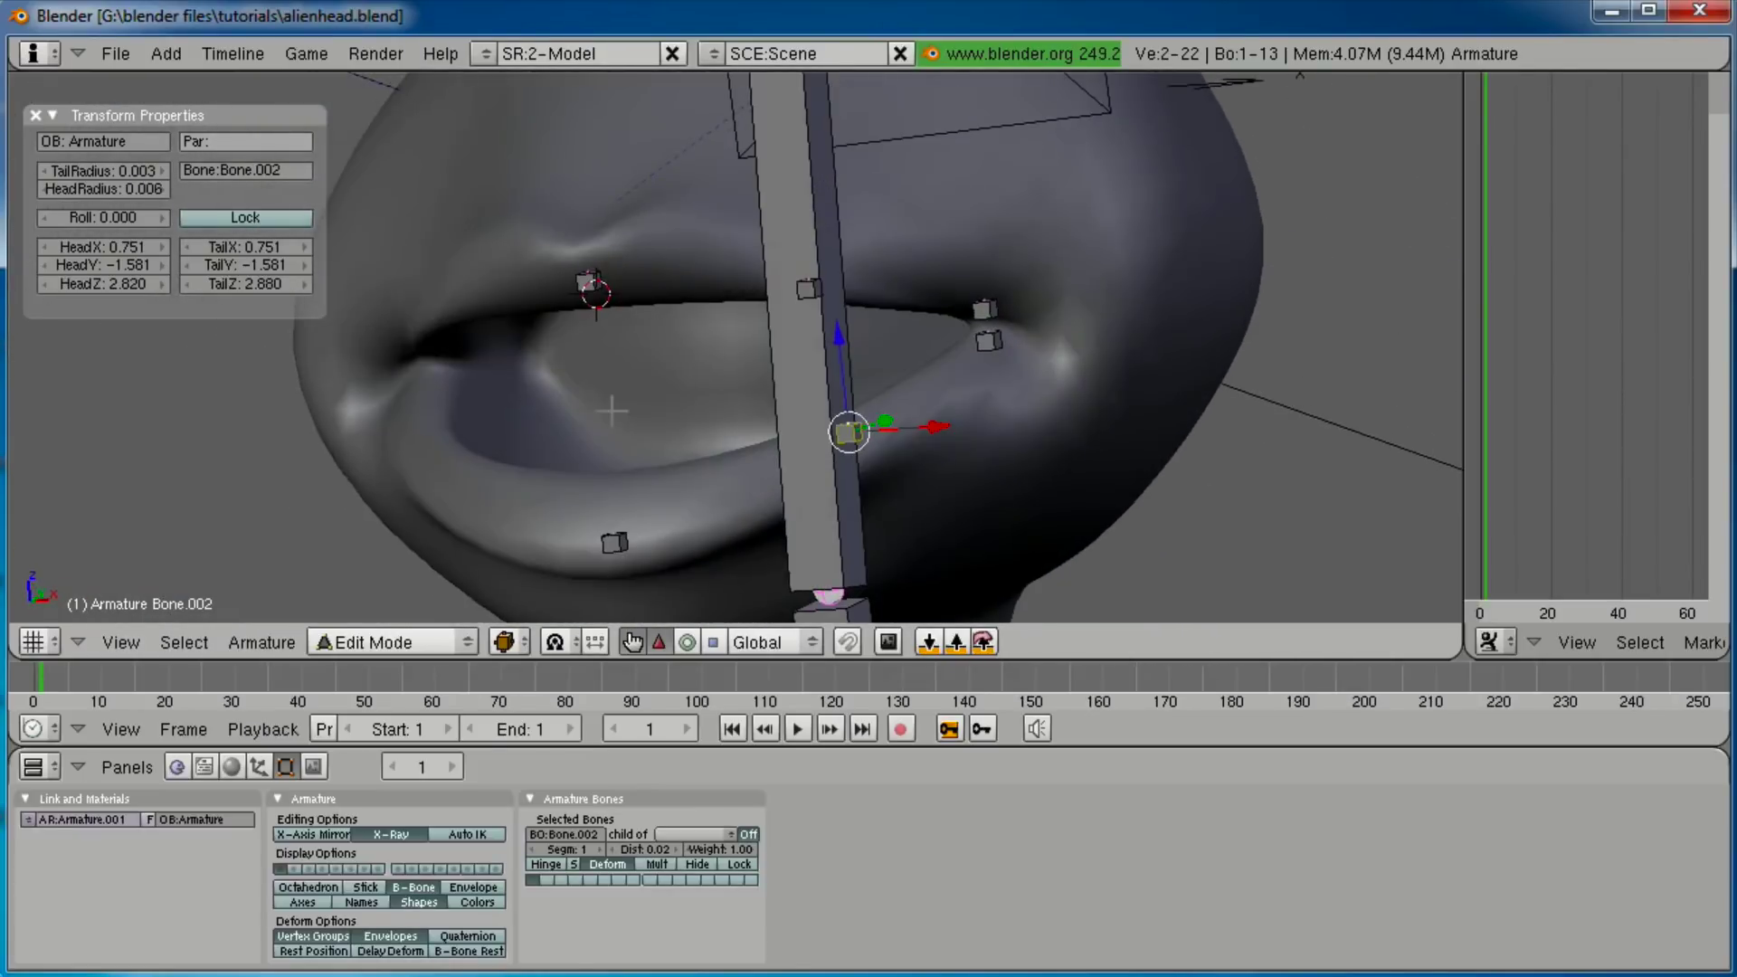
Select the upper lip's front centre bone, switch the armature to Pose Mode and rename the bone TL.
key("KP_1")
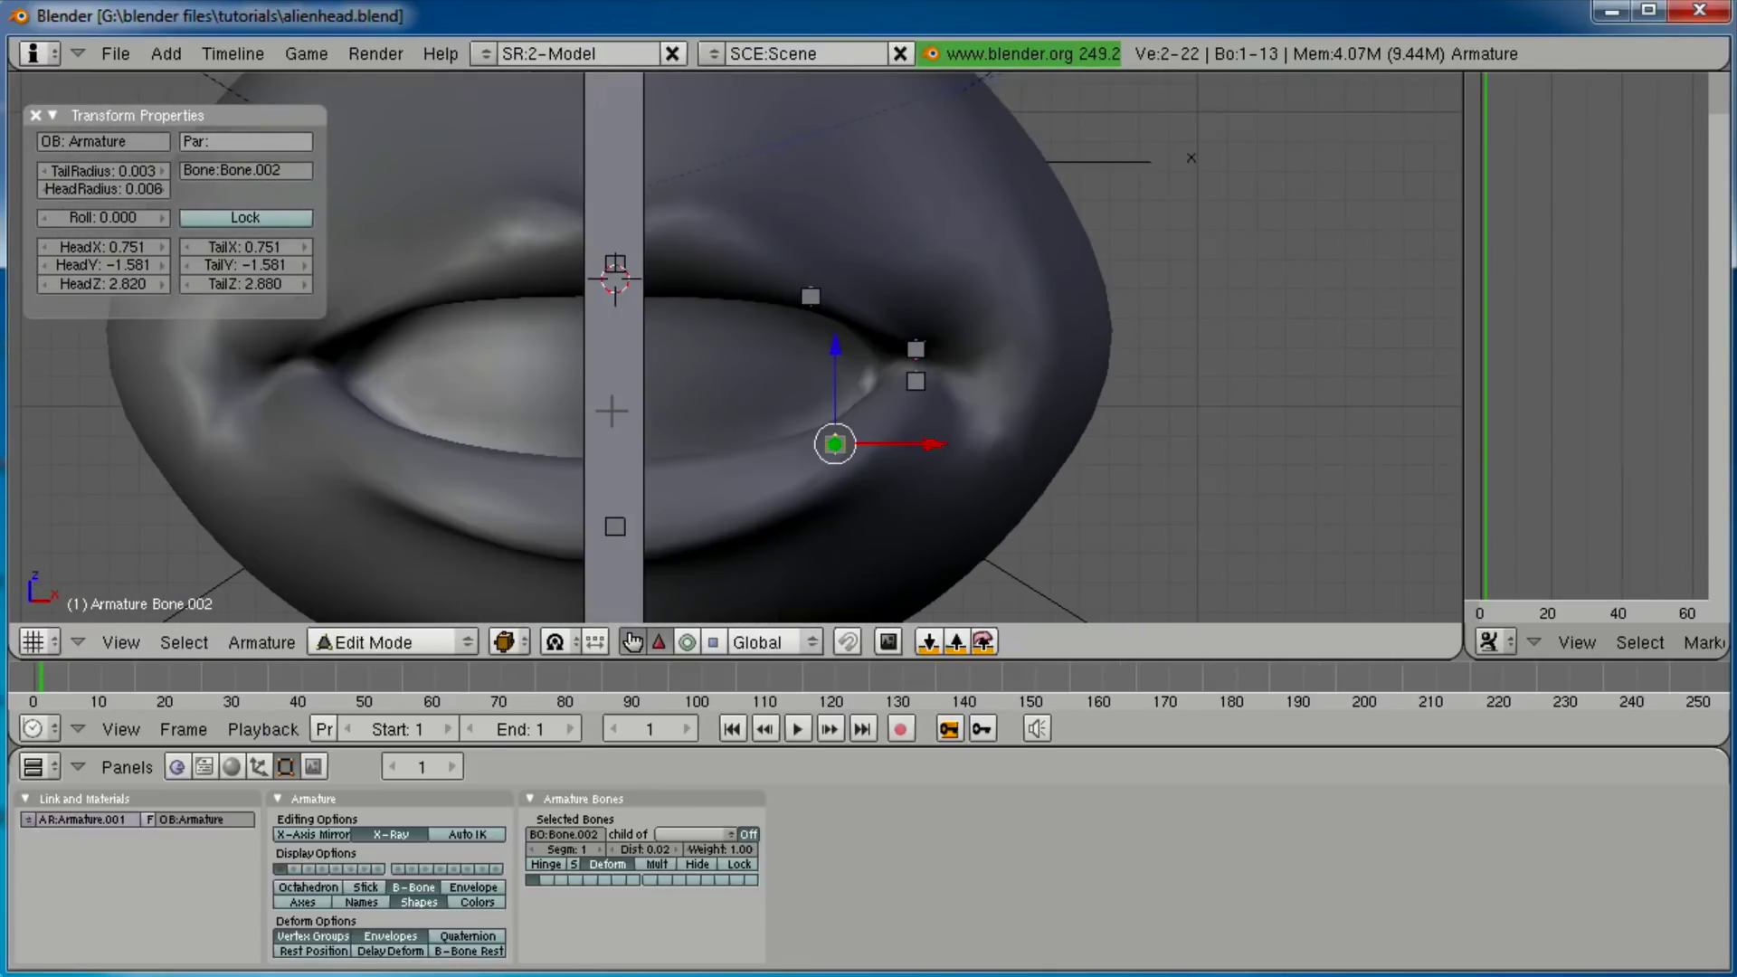
middle_click_drag(612, 411, 426, 275)
right_click(494, 259)
key("ctrl+Tab")
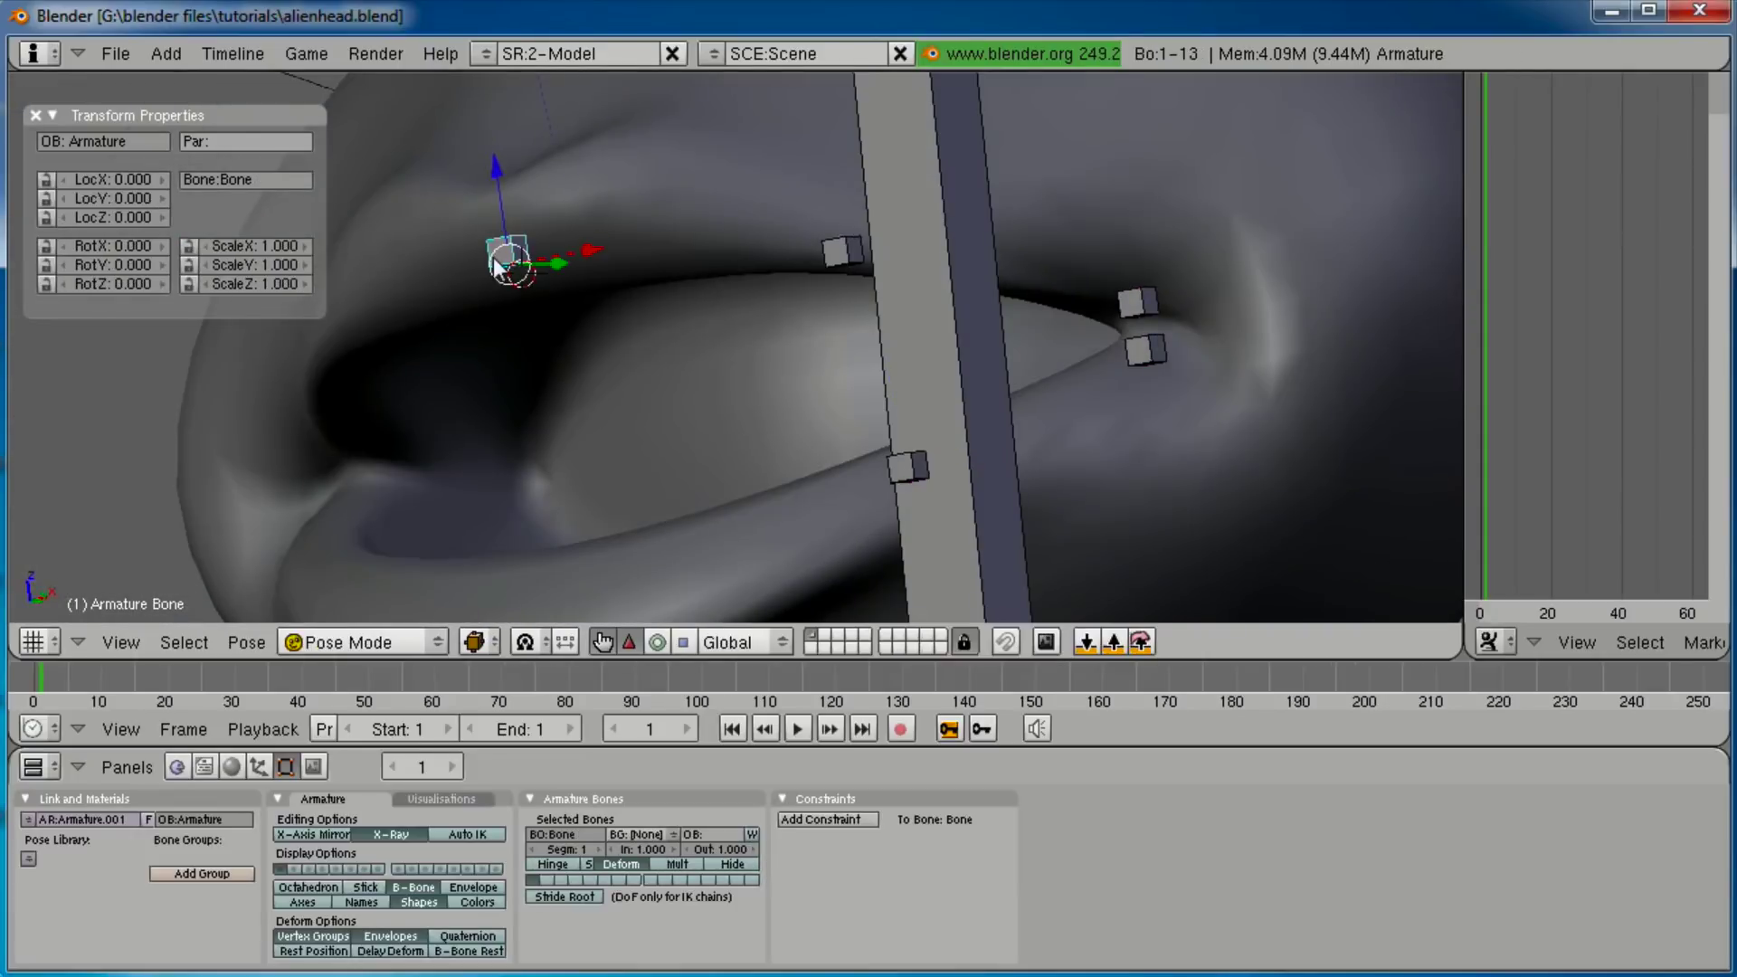
left_click(268, 181)
left_click(359, 238)
middle_click_drag(446, 365, 459, 209, "shift")
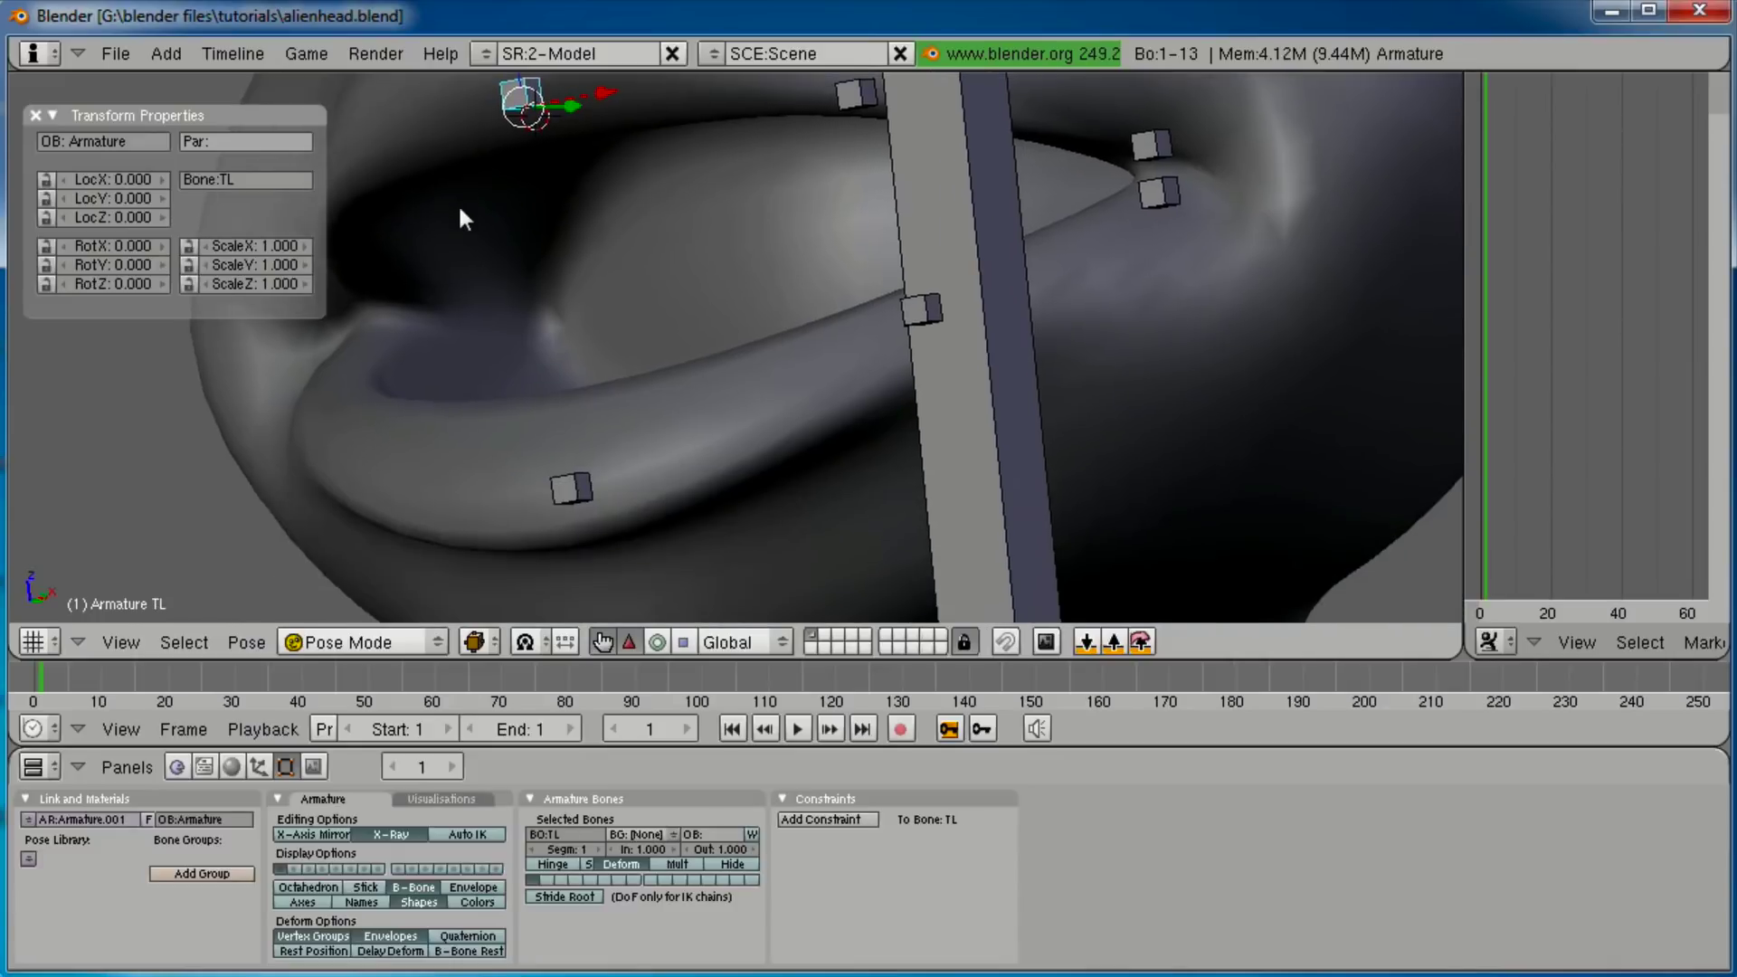
Rename the lower lip's front centre bone as LB.
right_click(559, 486)
left_click(277, 179)
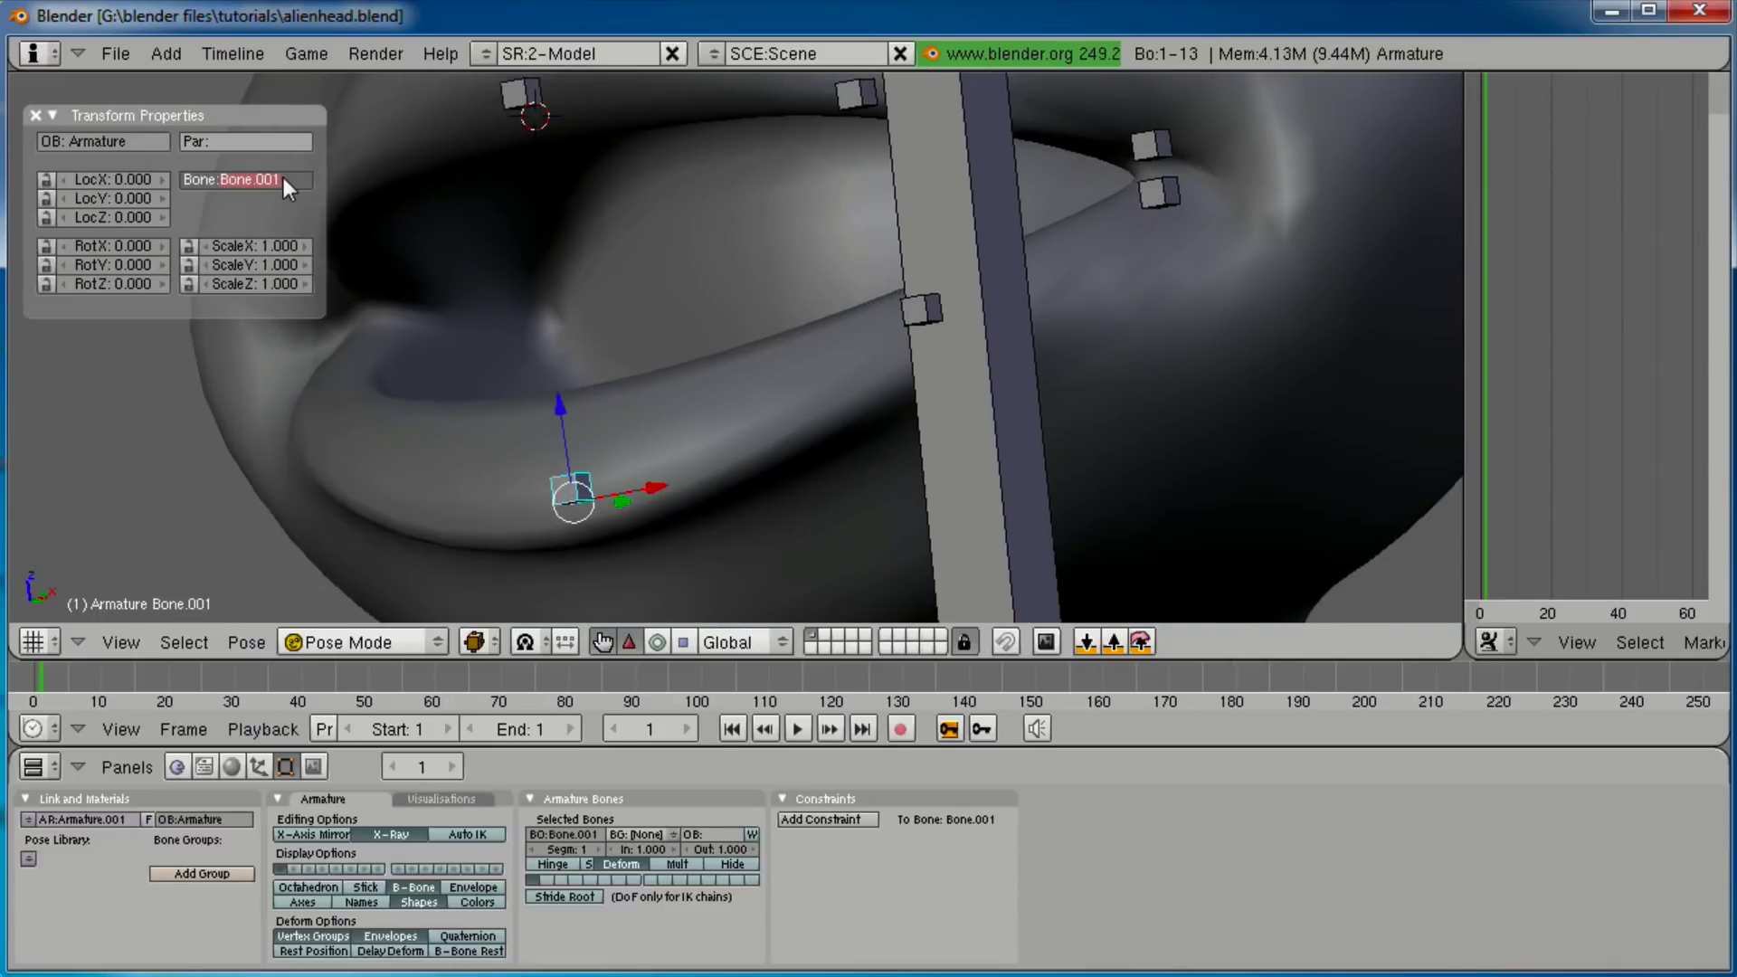
type("B")
key("BackSpace")
type("LB")
key("Return")
Rename the upper lip's front centre bone as LT to match the lower lip's naming.
scroll(496, 268, "up", 3, "shift")
right_click(525, 237)
left_click(271, 180)
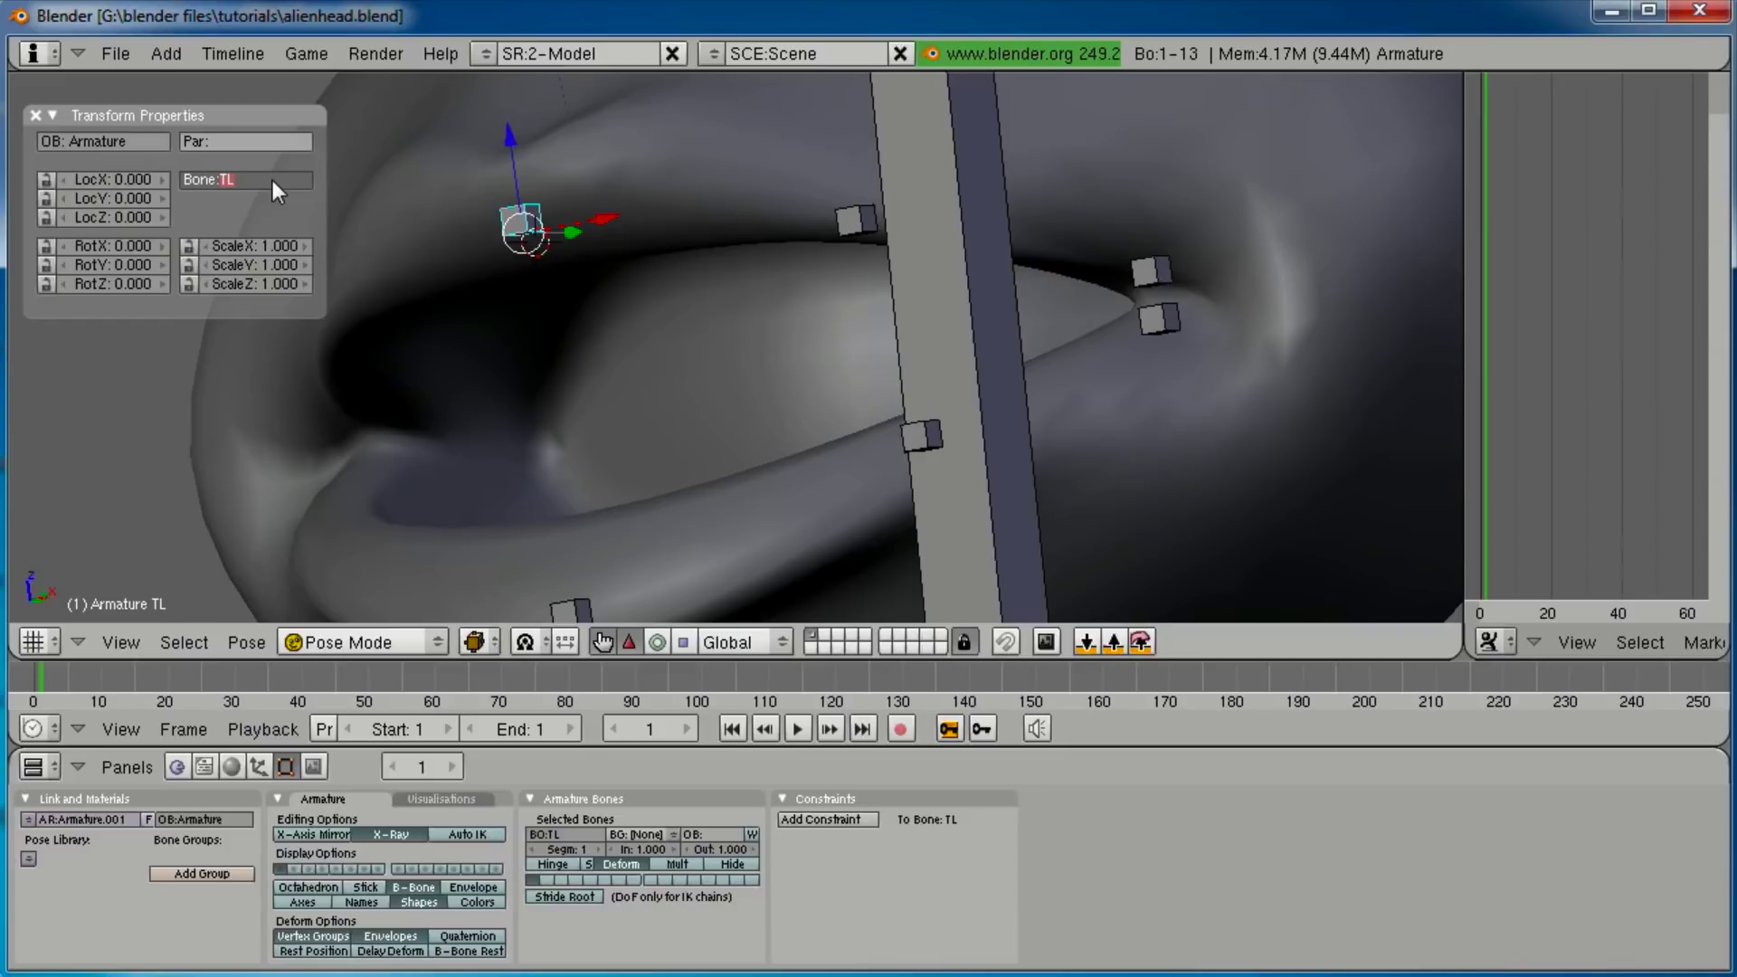
key("Return")
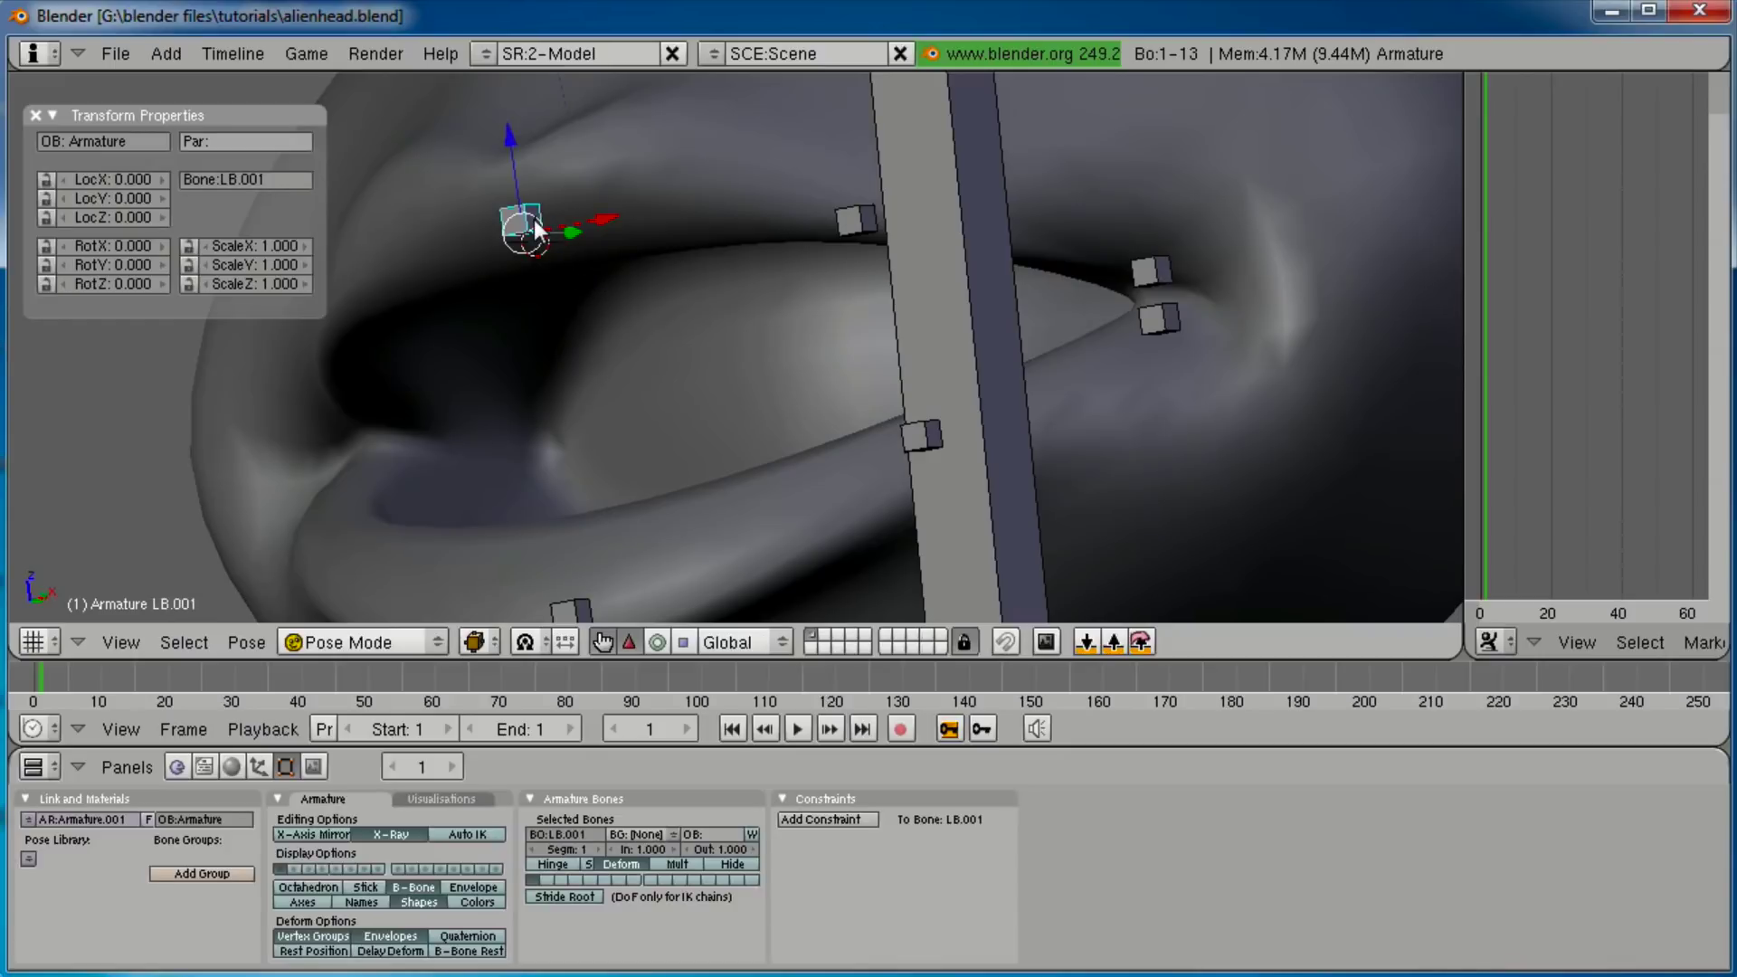
left_click(288, 180)
type("LT")
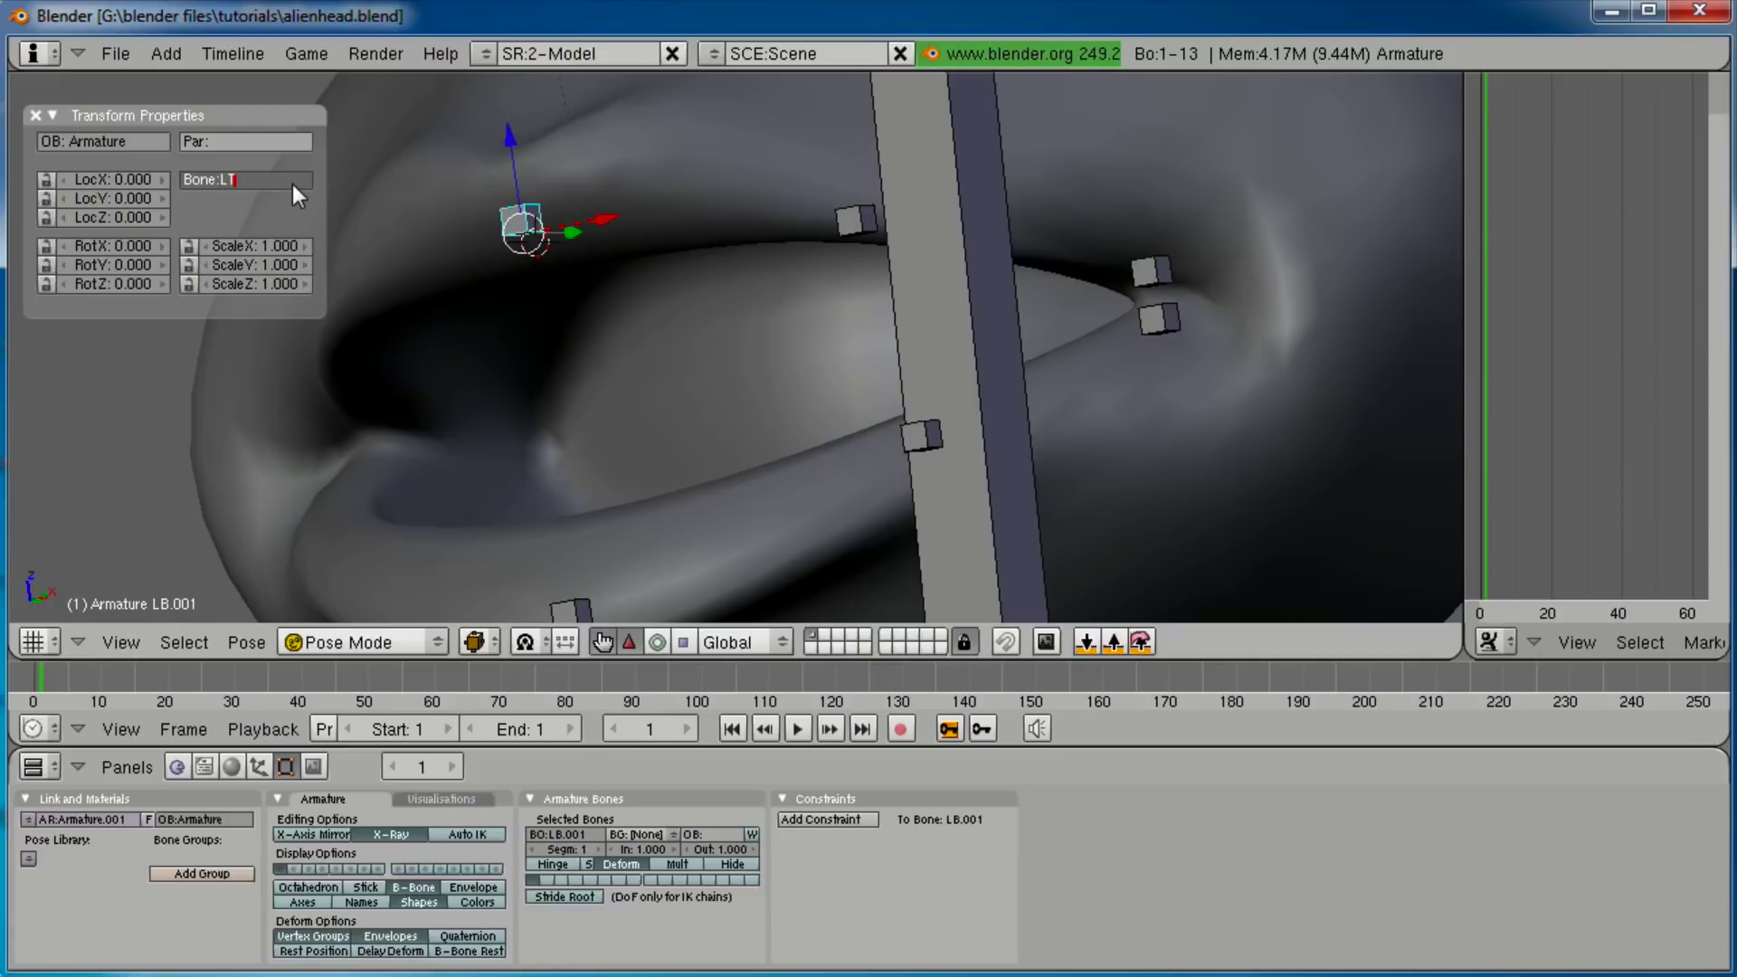
key("Return")
Rename the upper lip's left middle bone as LT.L.
right_click(855, 227)
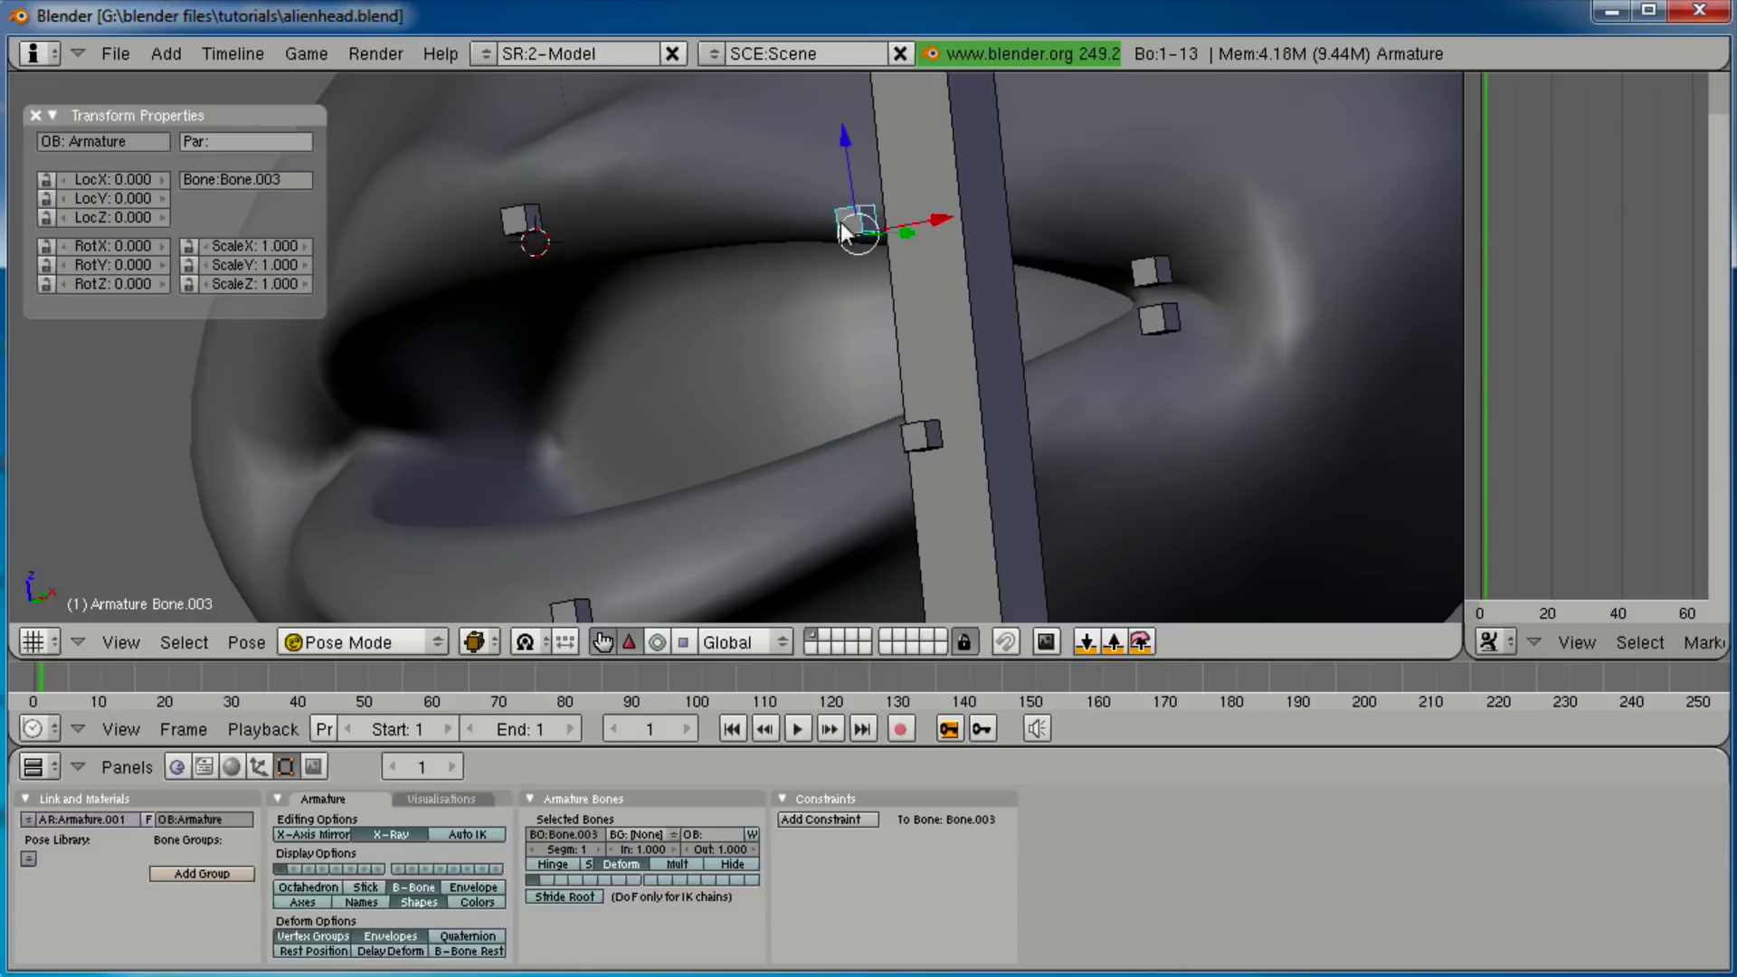
left_click(281, 181)
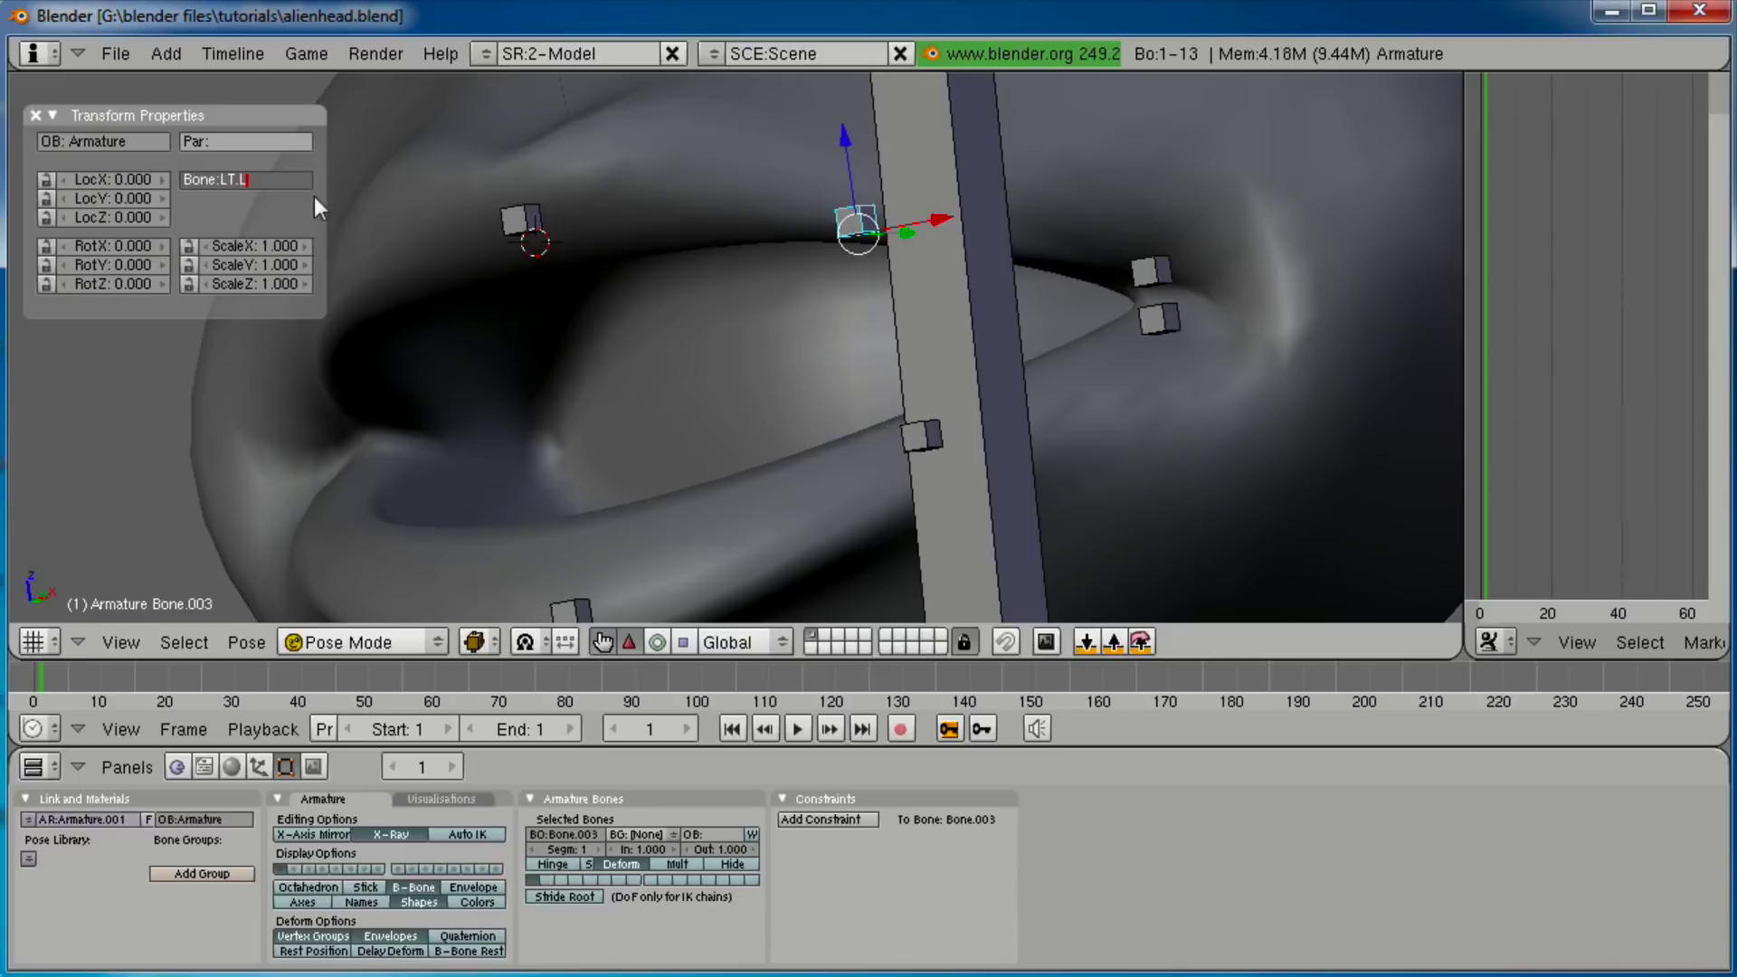
type("LT.L")
key("Return")
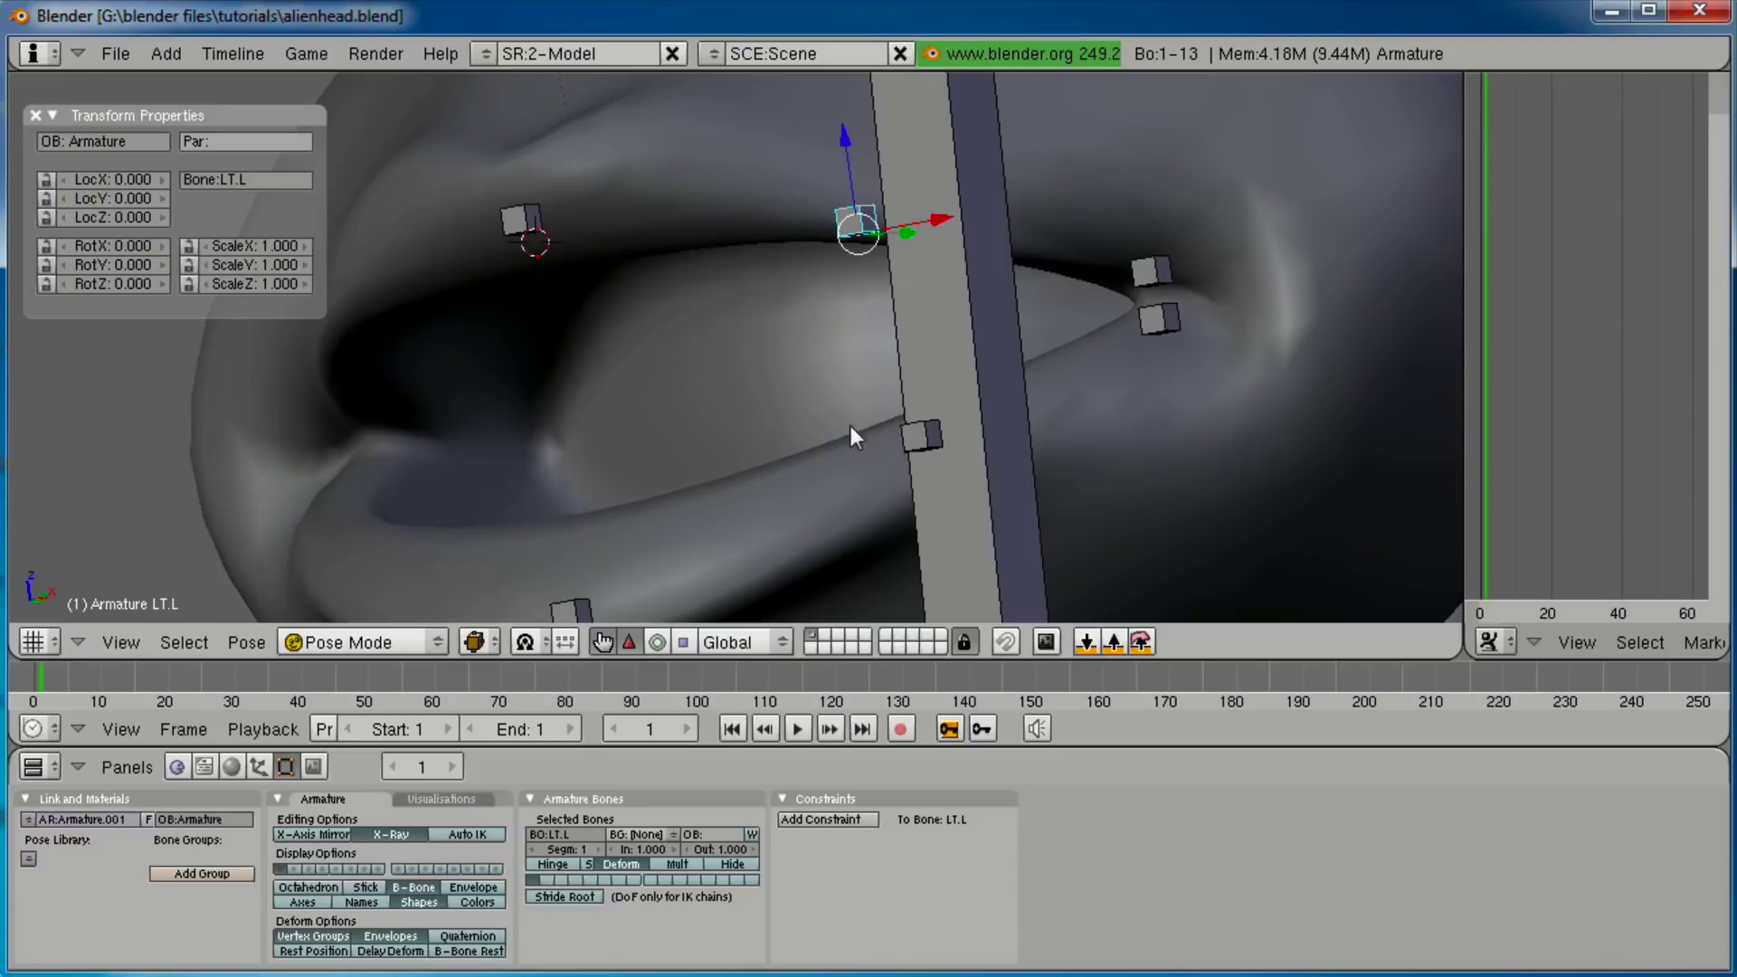
Rename the lower lip's left middle bone as LB.L.
right_click(914, 432)
middle_click_drag(916, 436, 344, 175)
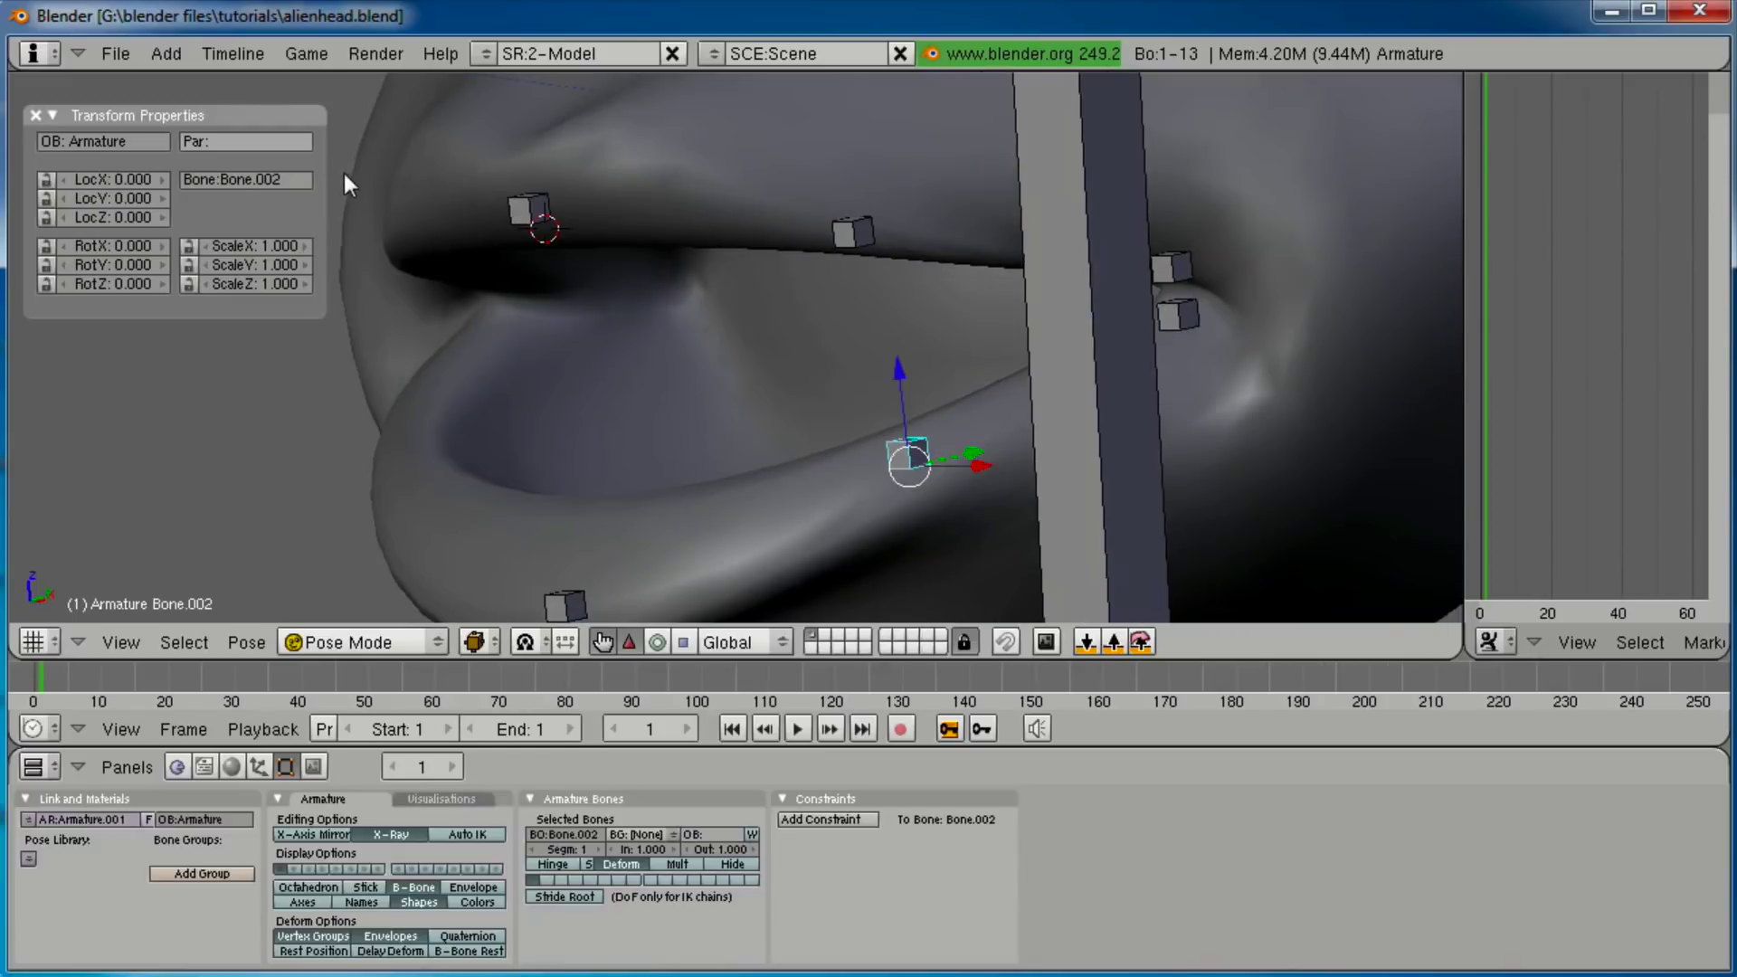
left_click(275, 183)
type("LB.L")
key("Return")
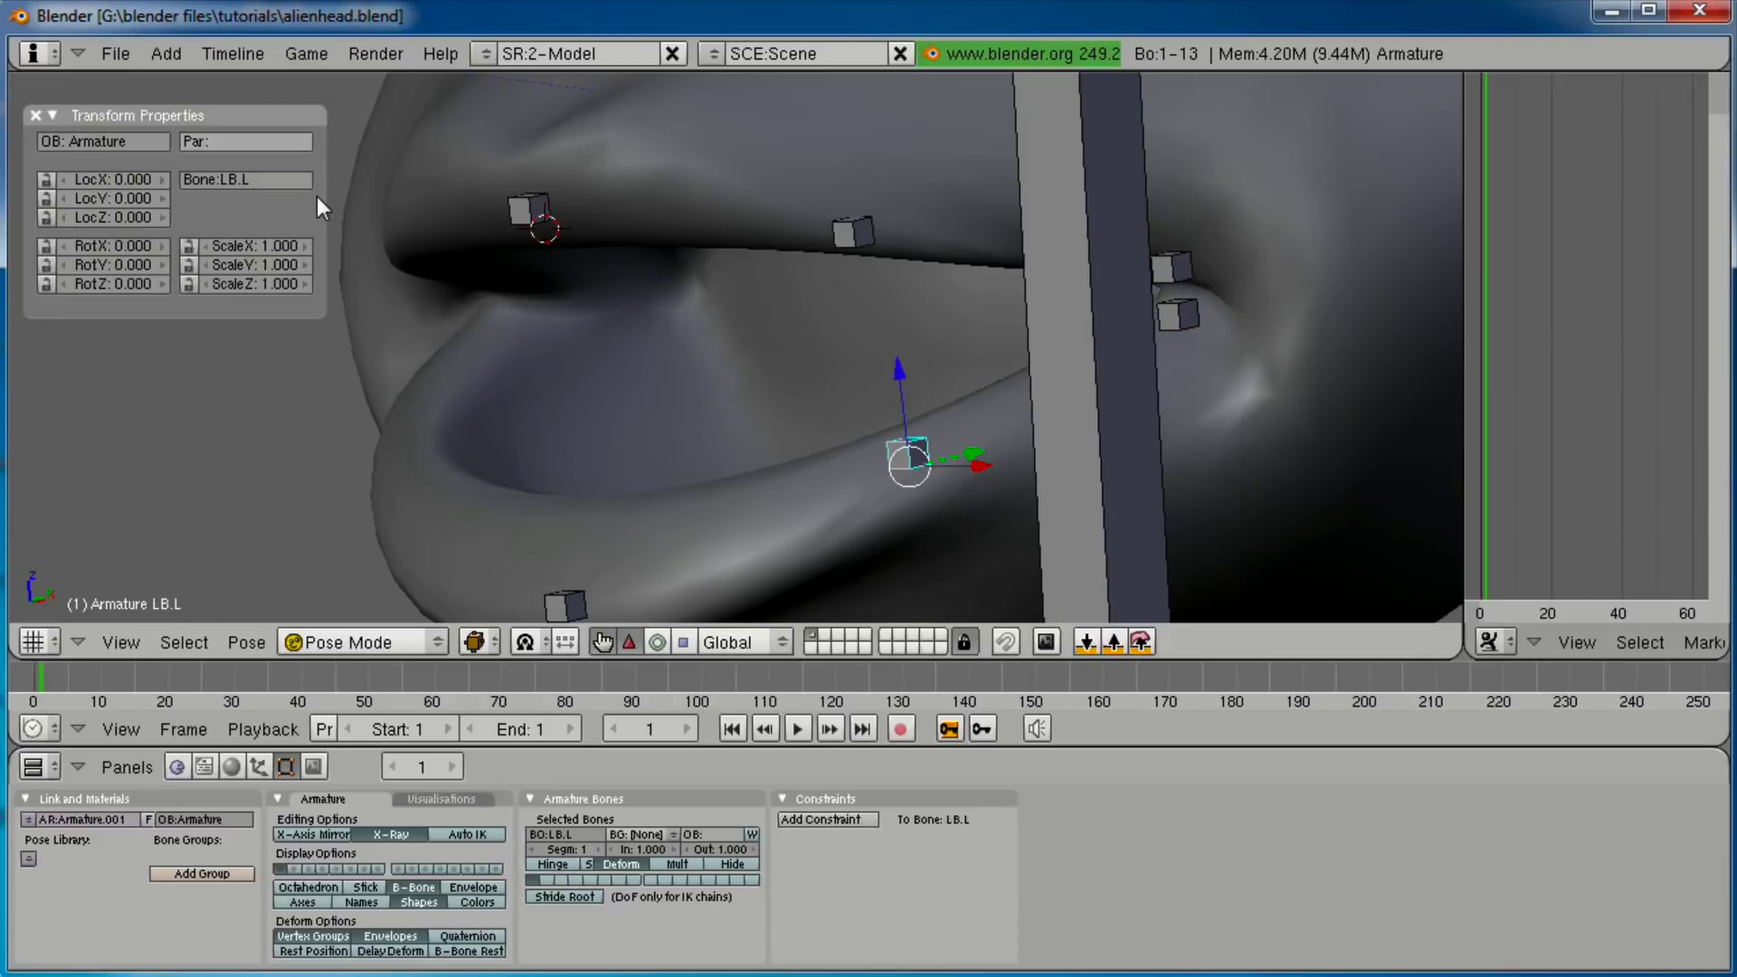
Rename the upper bone at the left mouth corner as LTC.L.
middle_click_drag(794, 252, 1029, 278)
right_click(1112, 326)
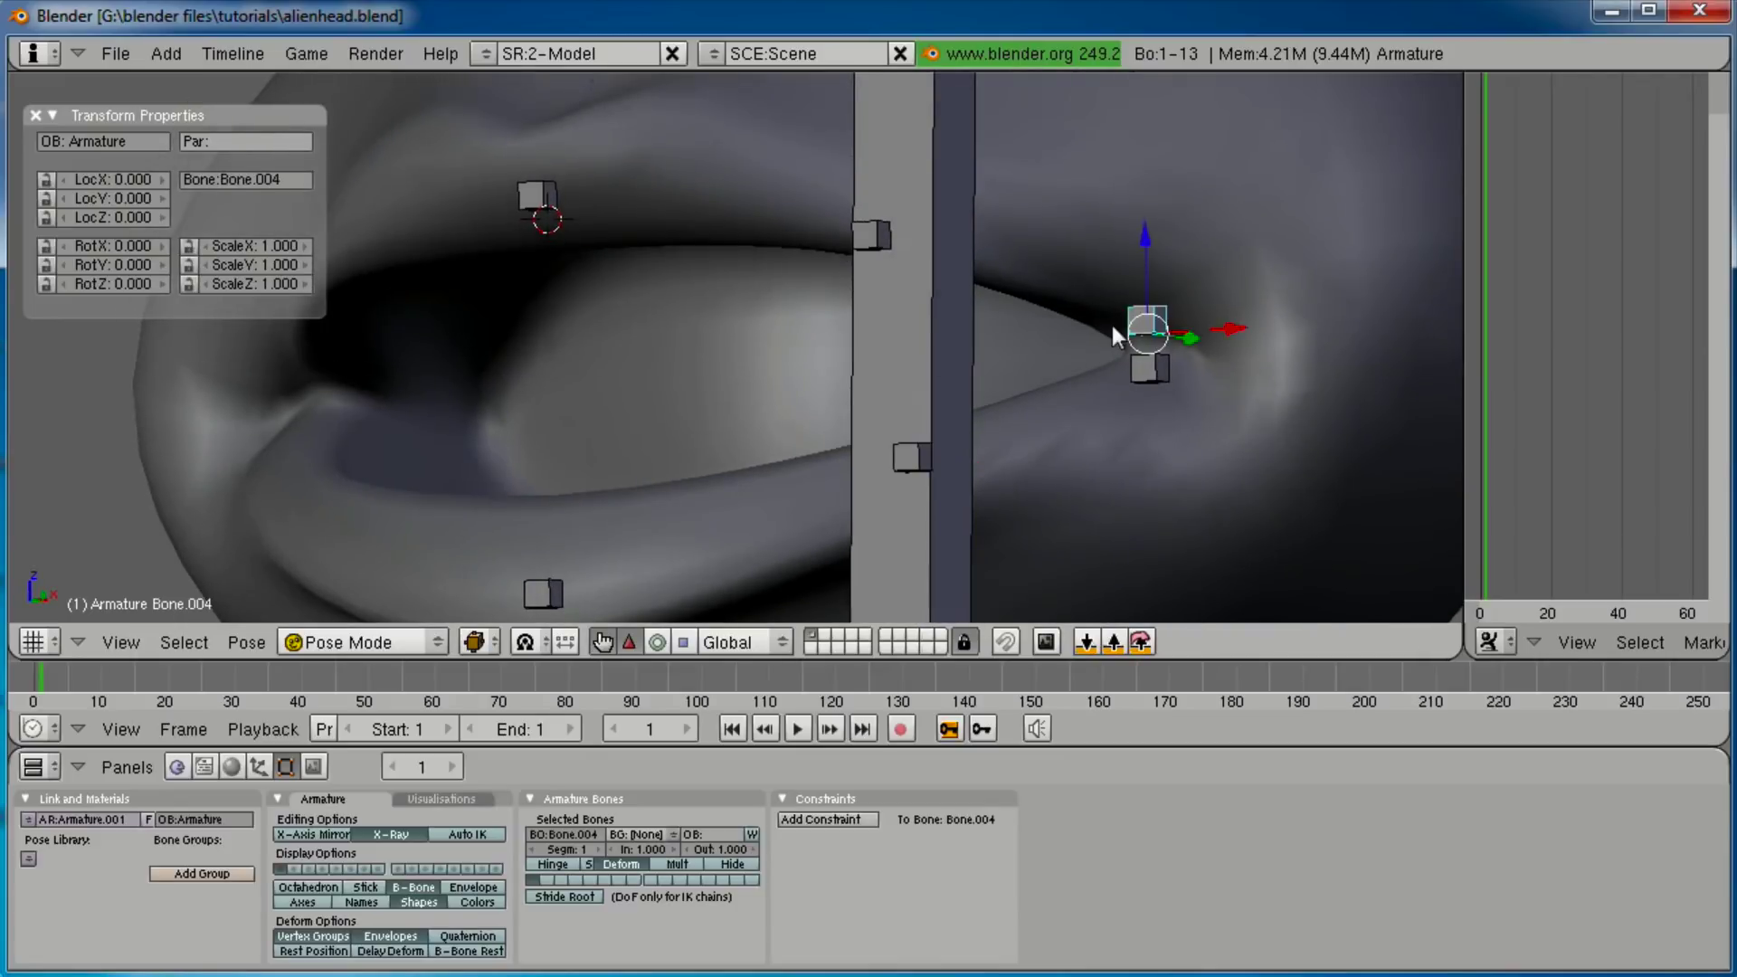
left_click(275, 179)
type("LTC")
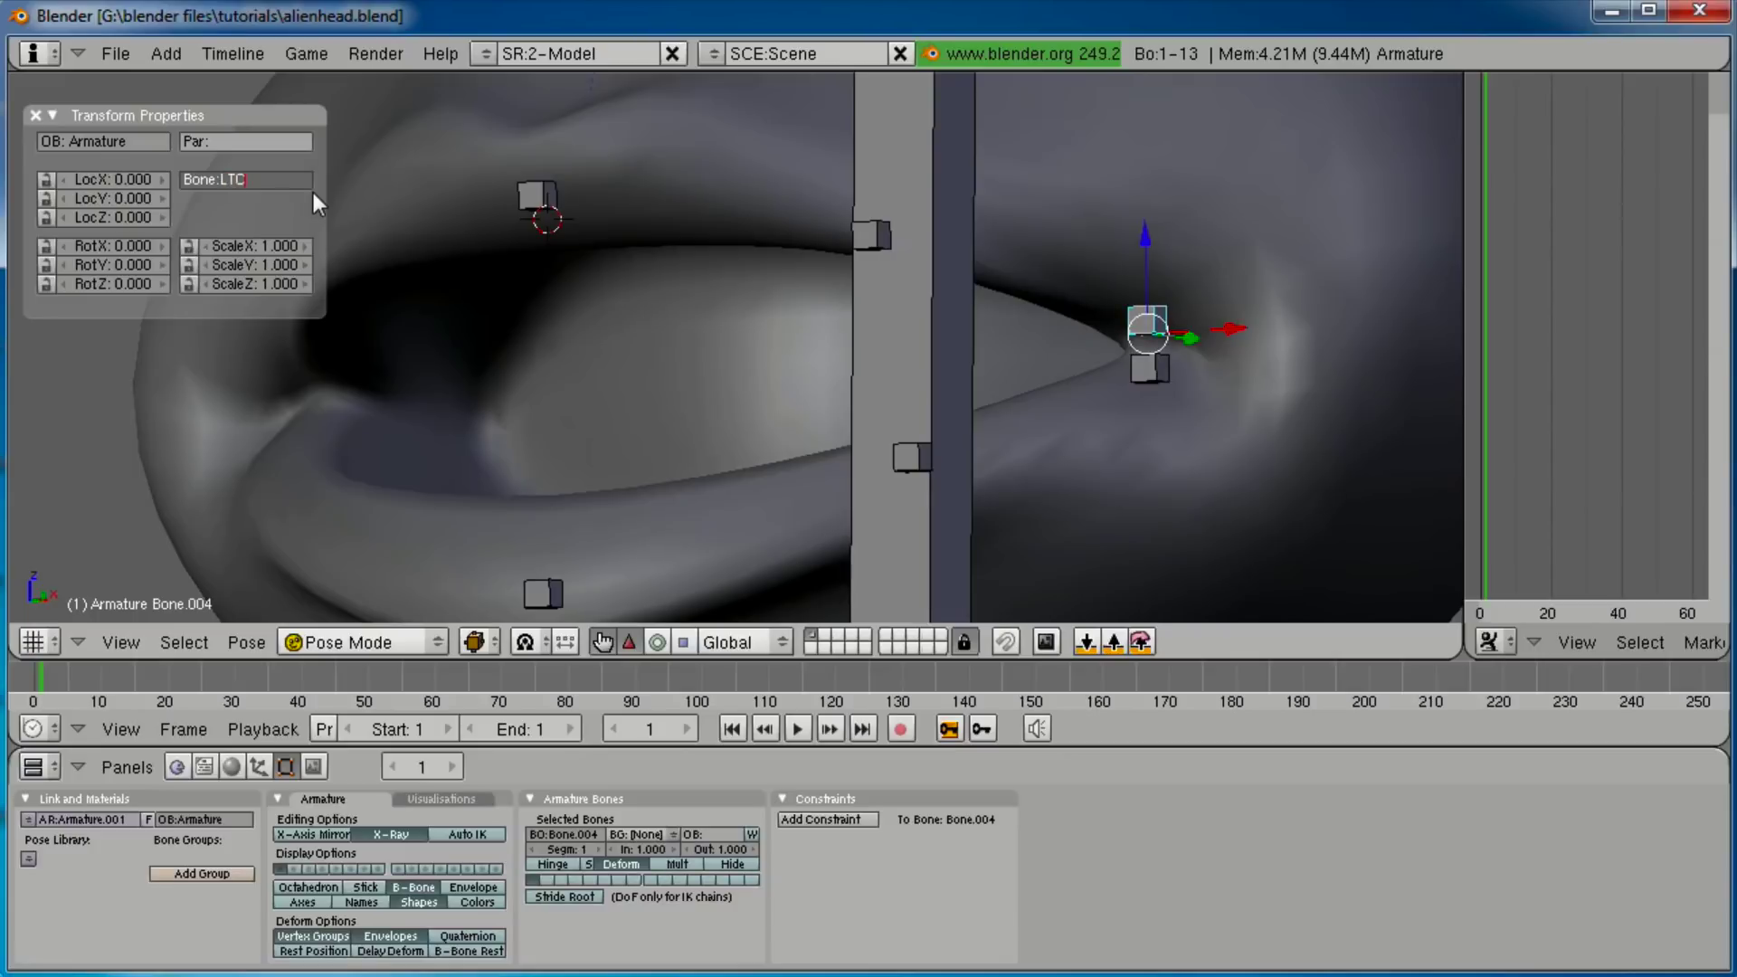
type(".")
type("L")
key("Return")
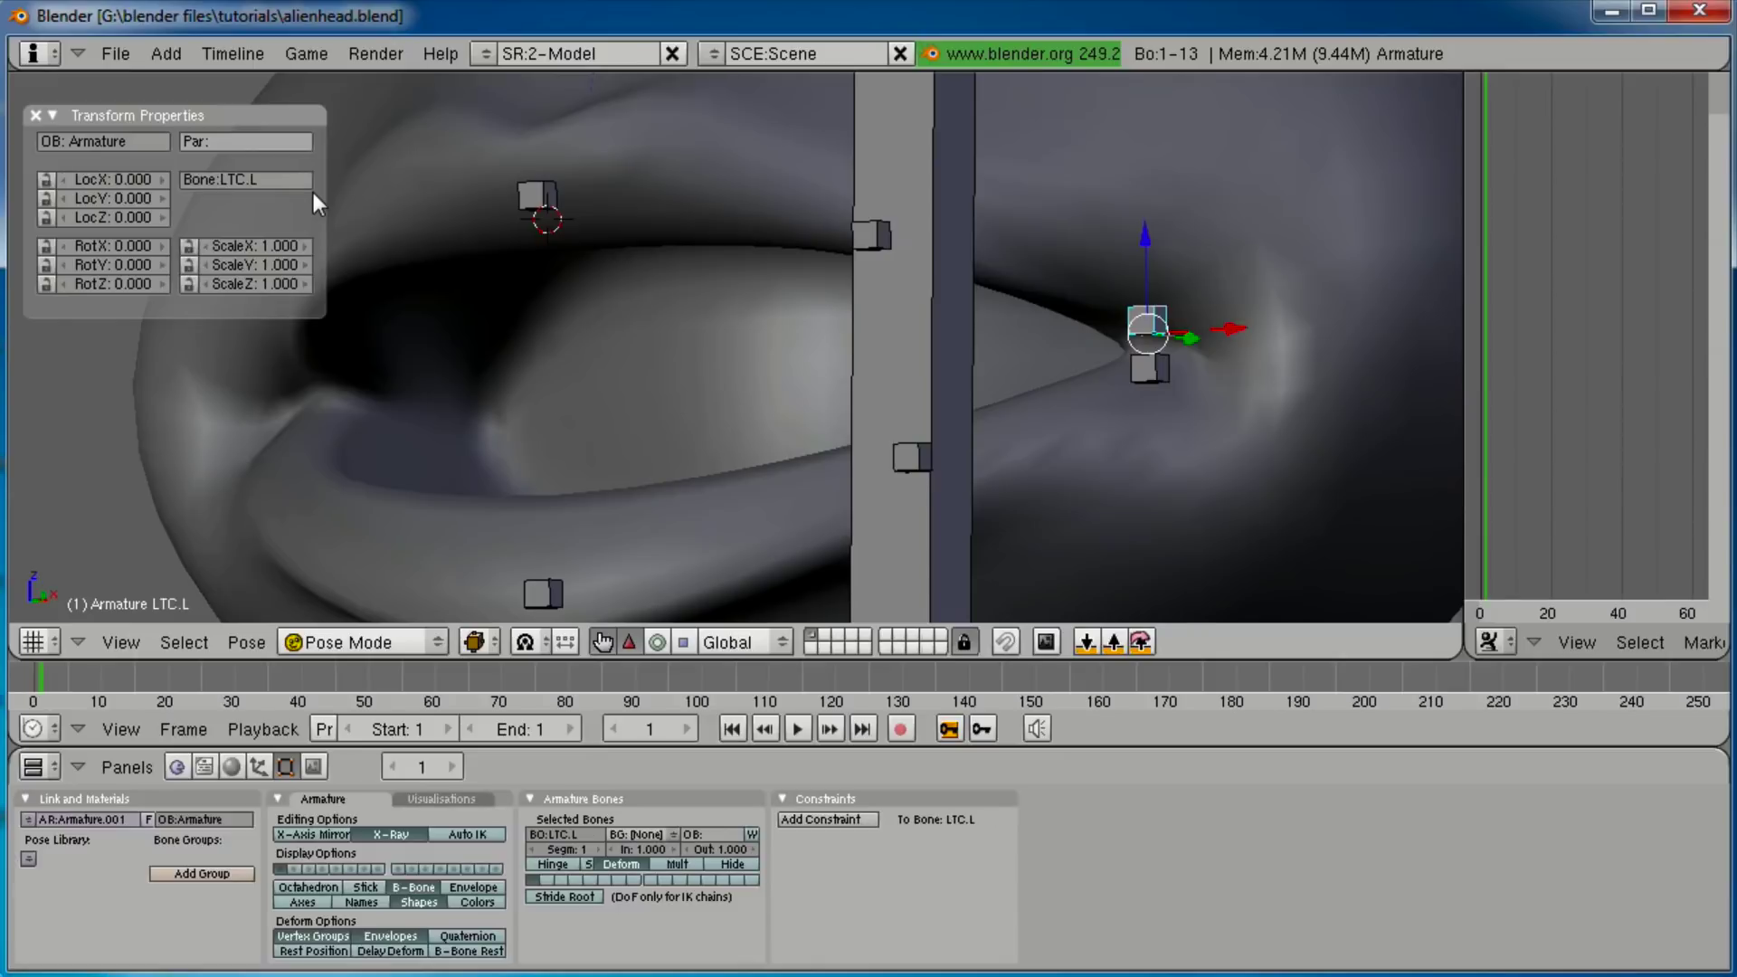
Rename the lower bone at the left mouth corner as LBC.L.
right_click(1075, 380)
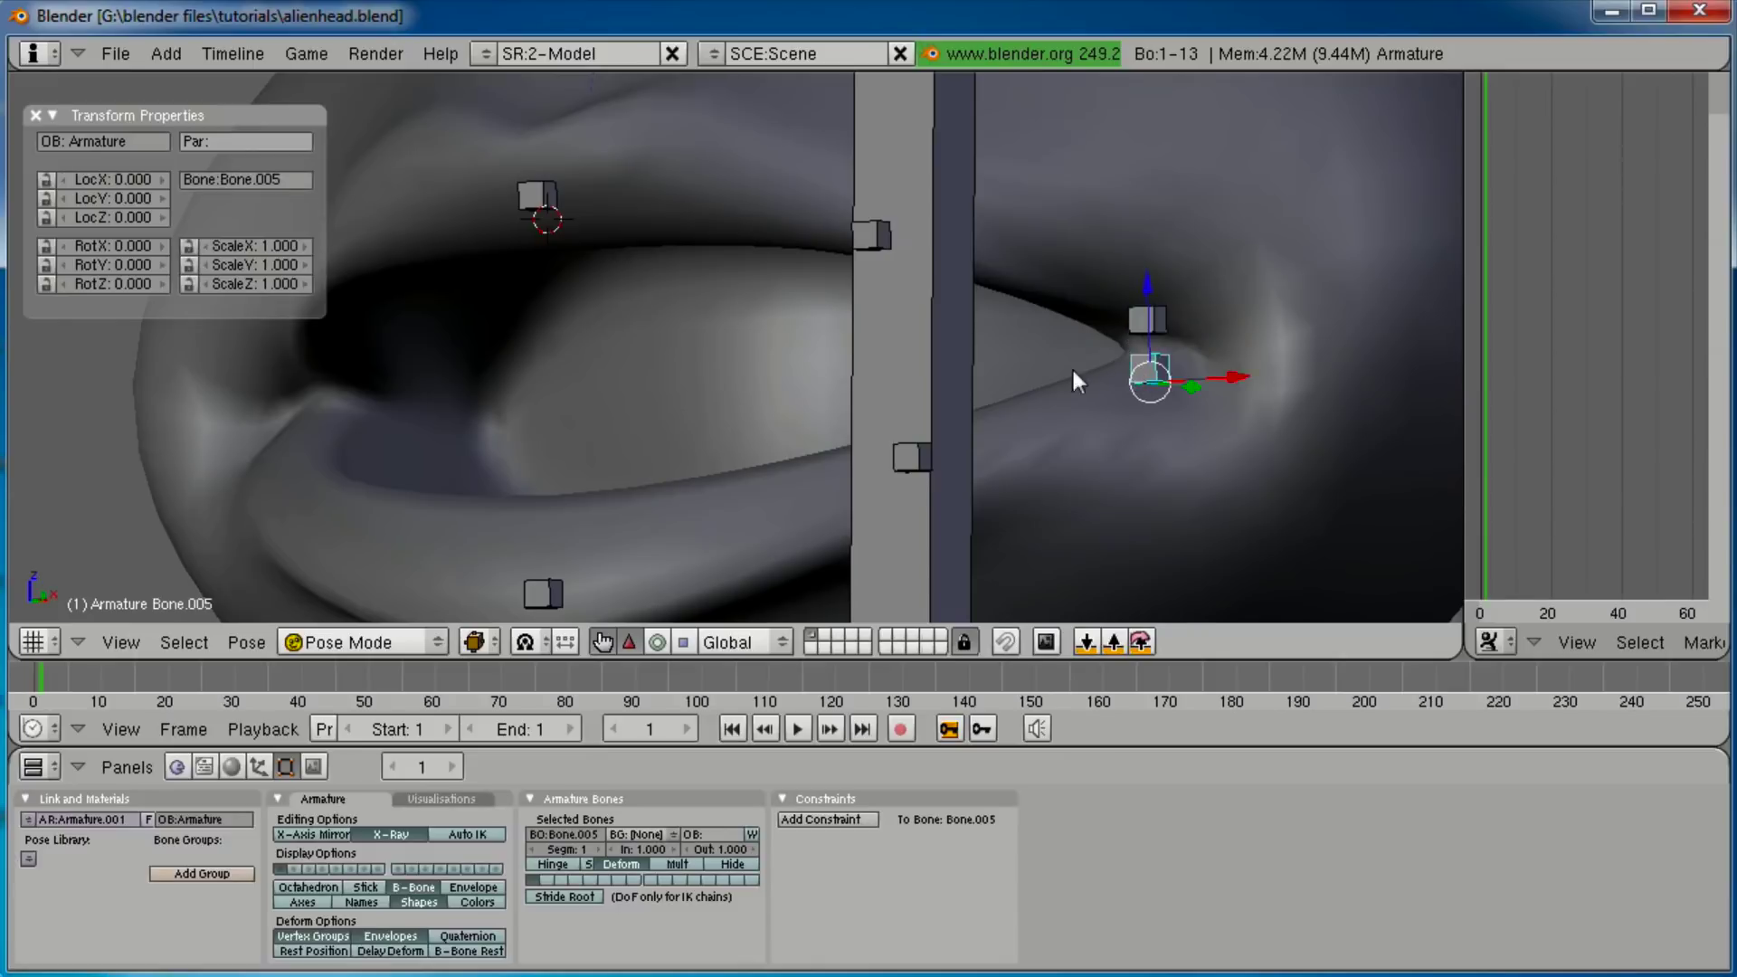
left_click(275, 185)
type("LBC.L")
key("Return")
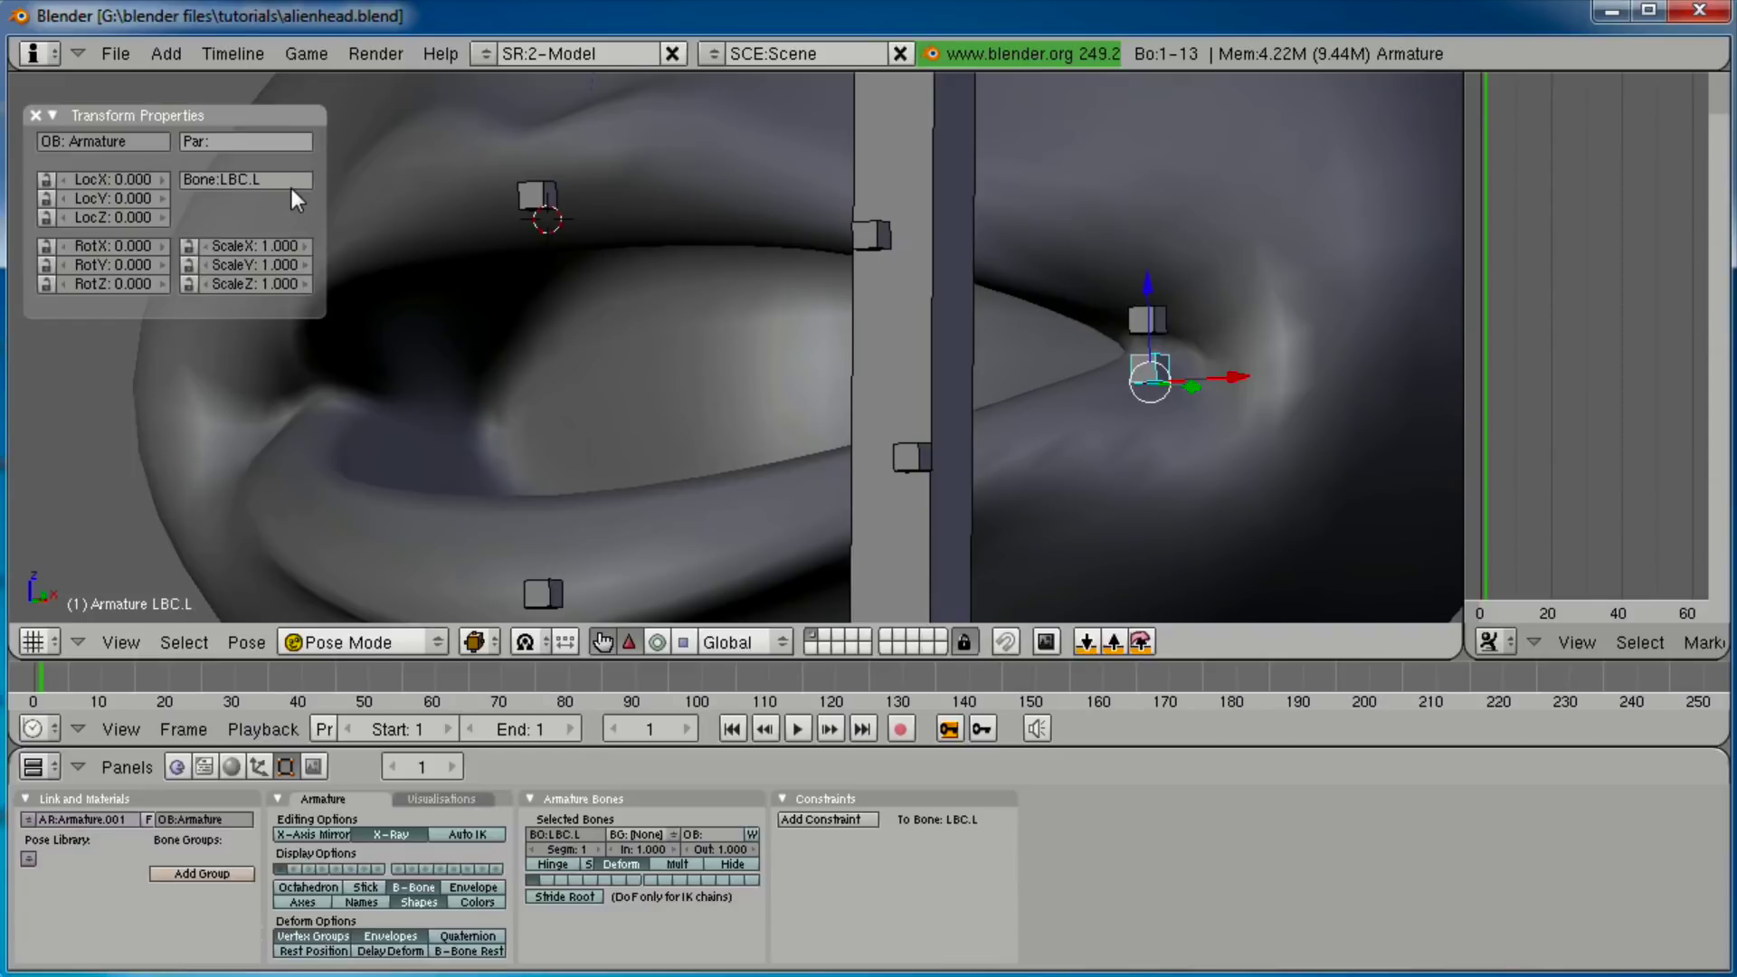
In Edit Mode, snap the 3D cursor to the LBC.L bone at the mouth corner and add a new bone there.
middle_click_drag(512, 123, 745, 322)
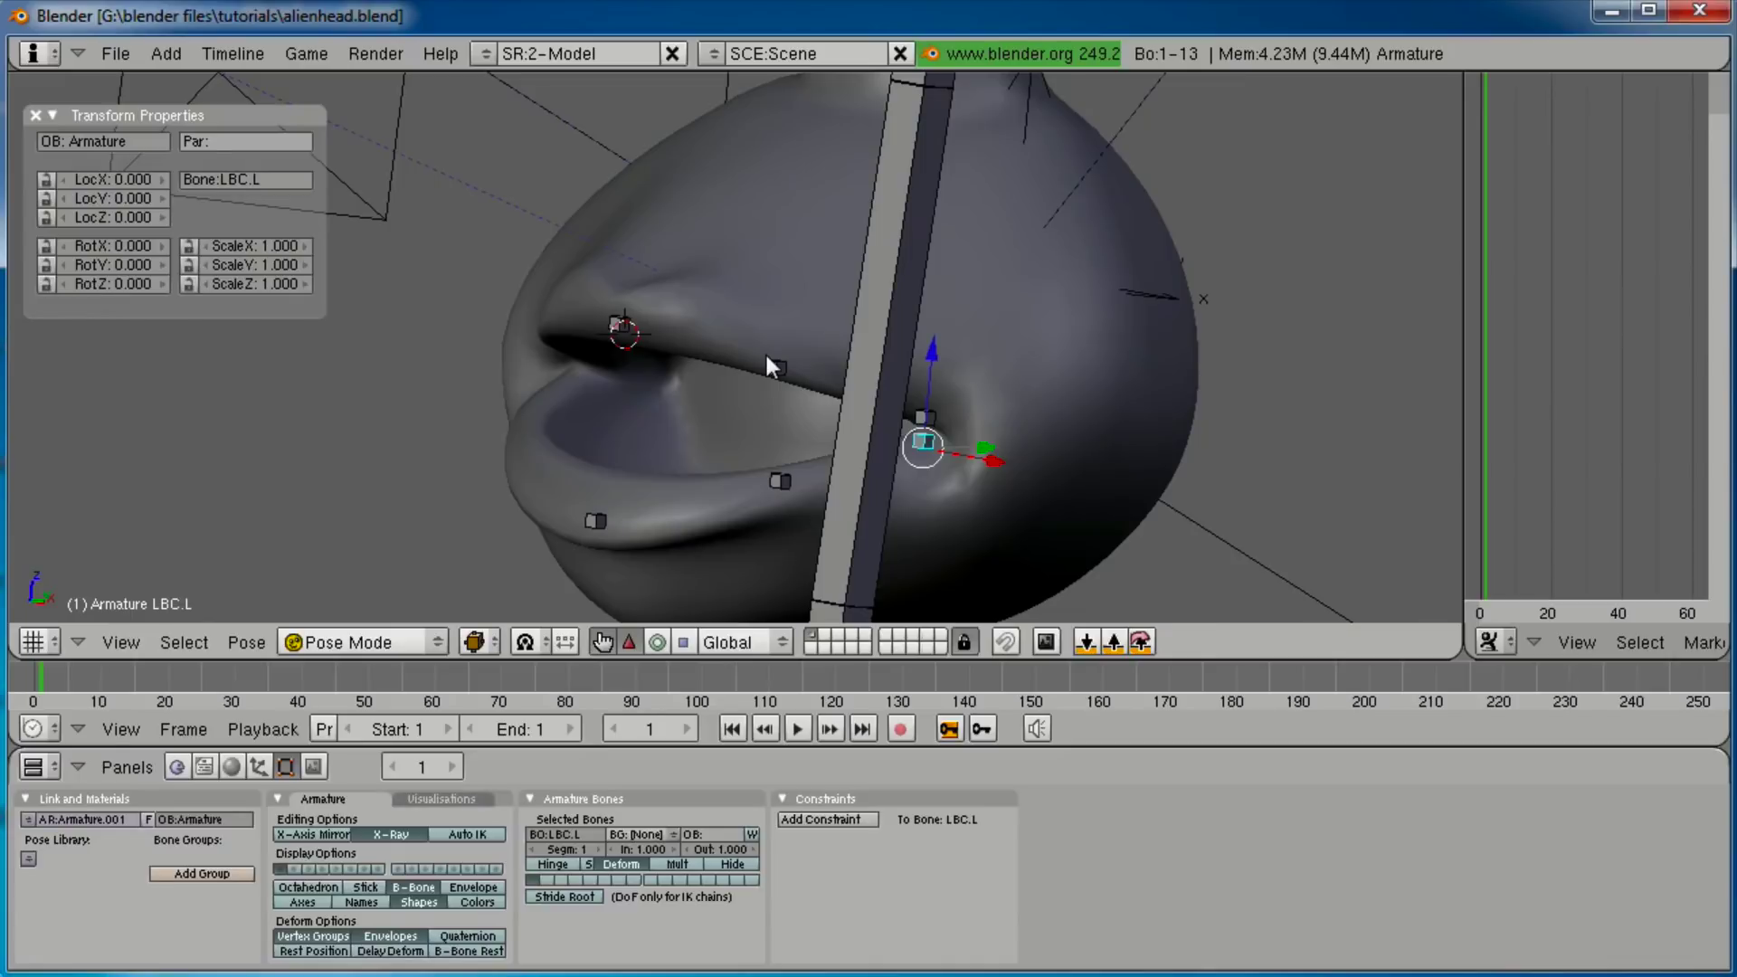
key("KP_3")
middle_click_drag(749, 331, 748, 383, "ctrl")
middle_click_drag(747, 383, 724, 287, "shift")
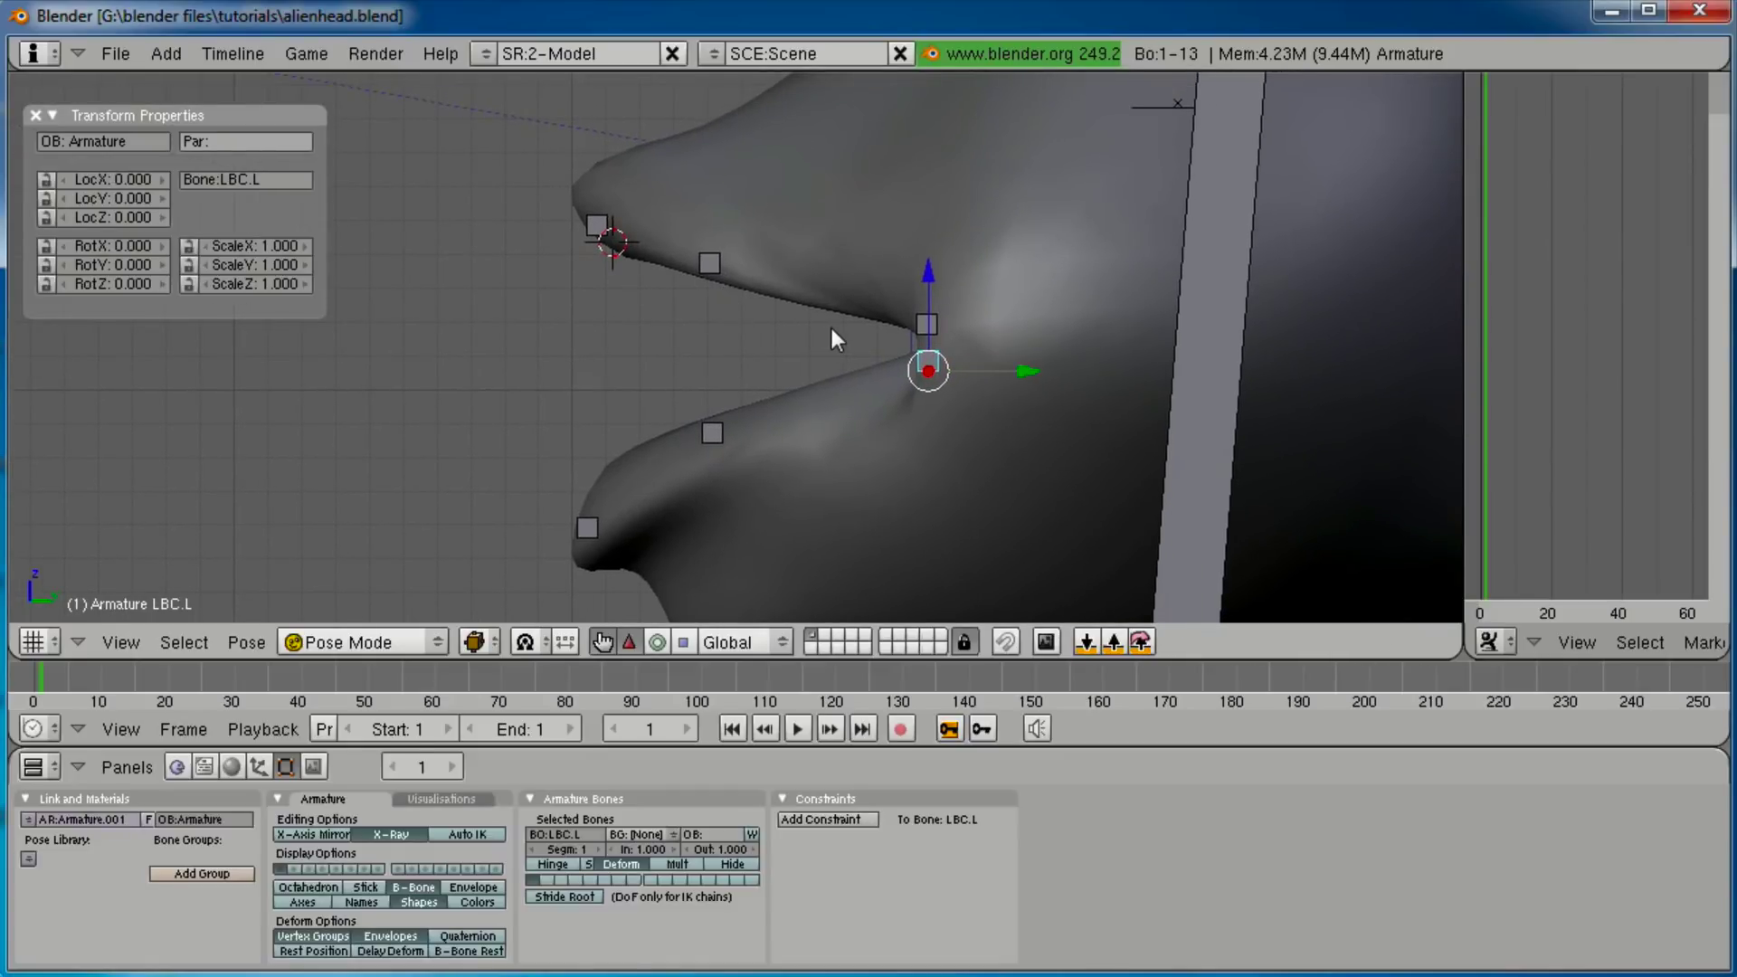
key("Tab")
scroll(871, 358, "up", 2)
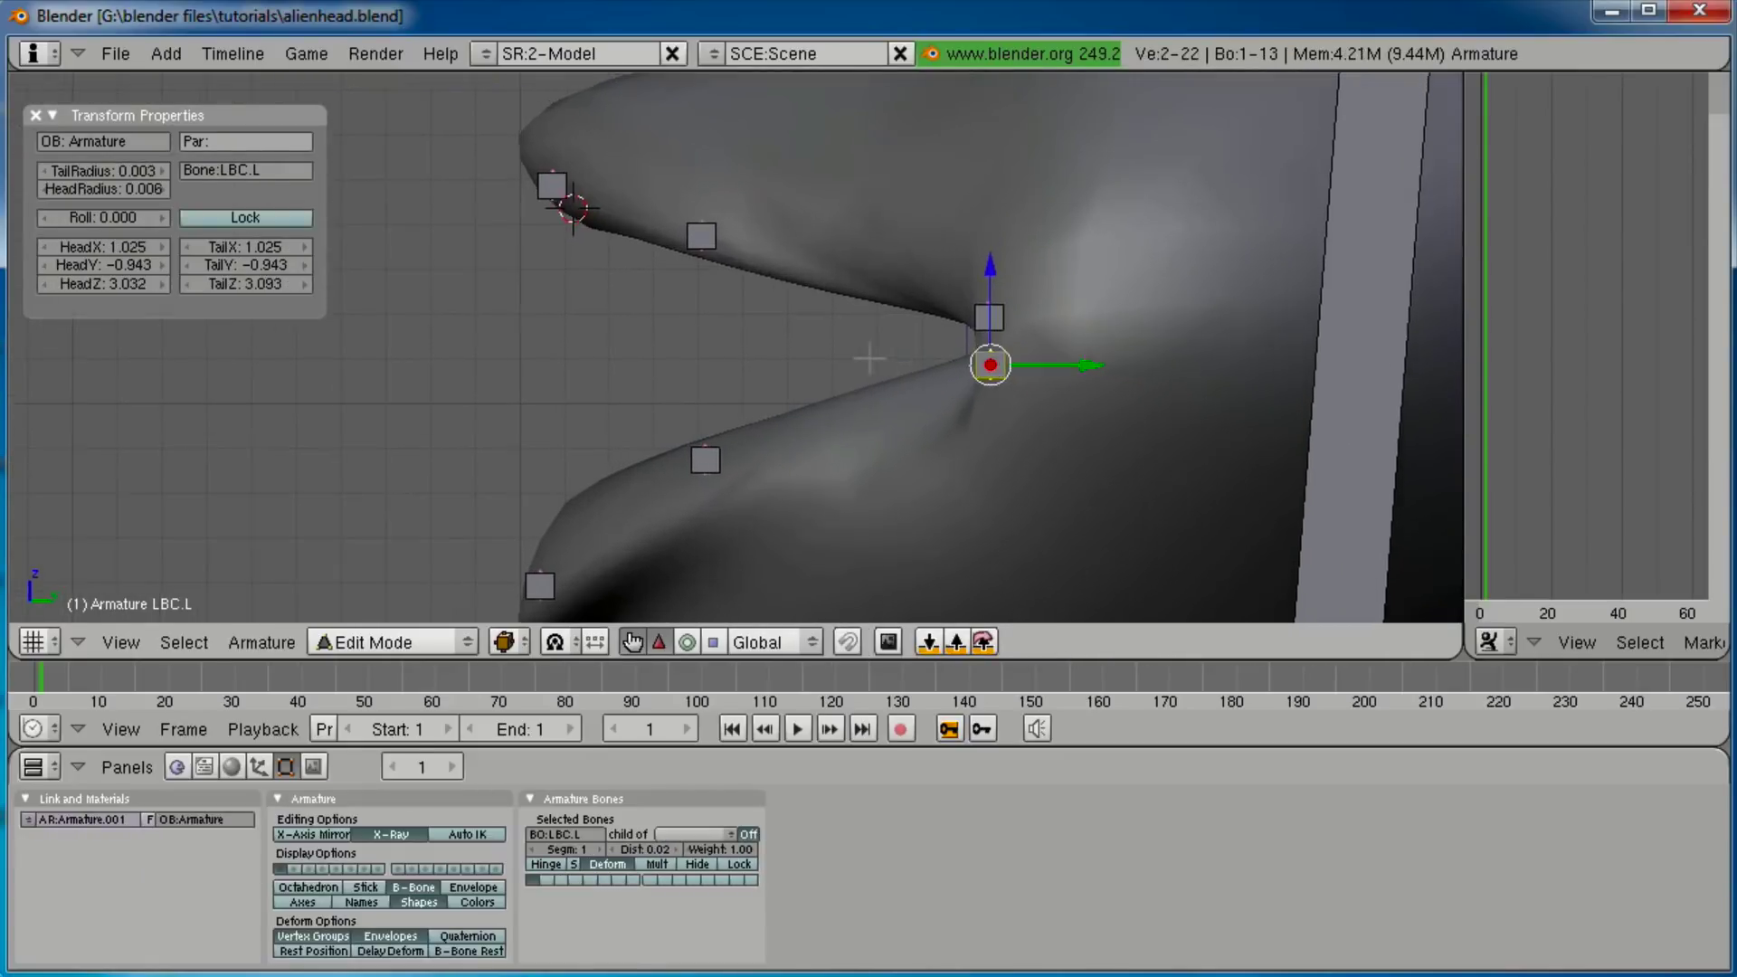
key("shift+s")
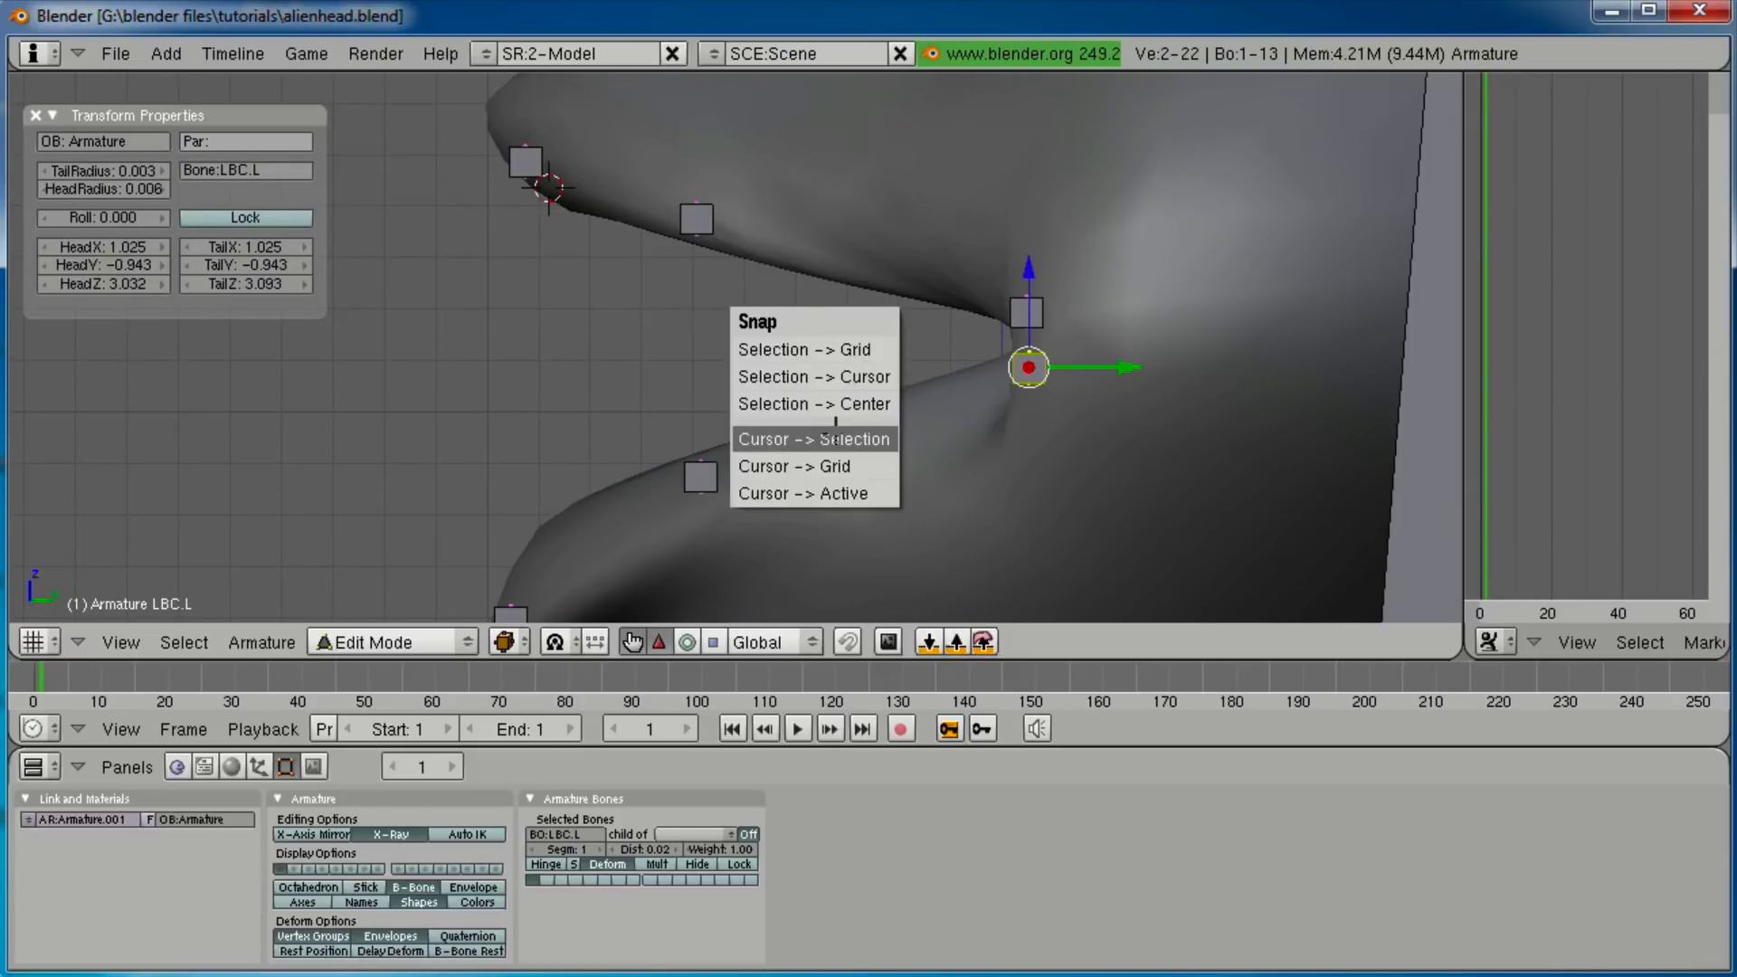
left_click(834, 438)
key("space")
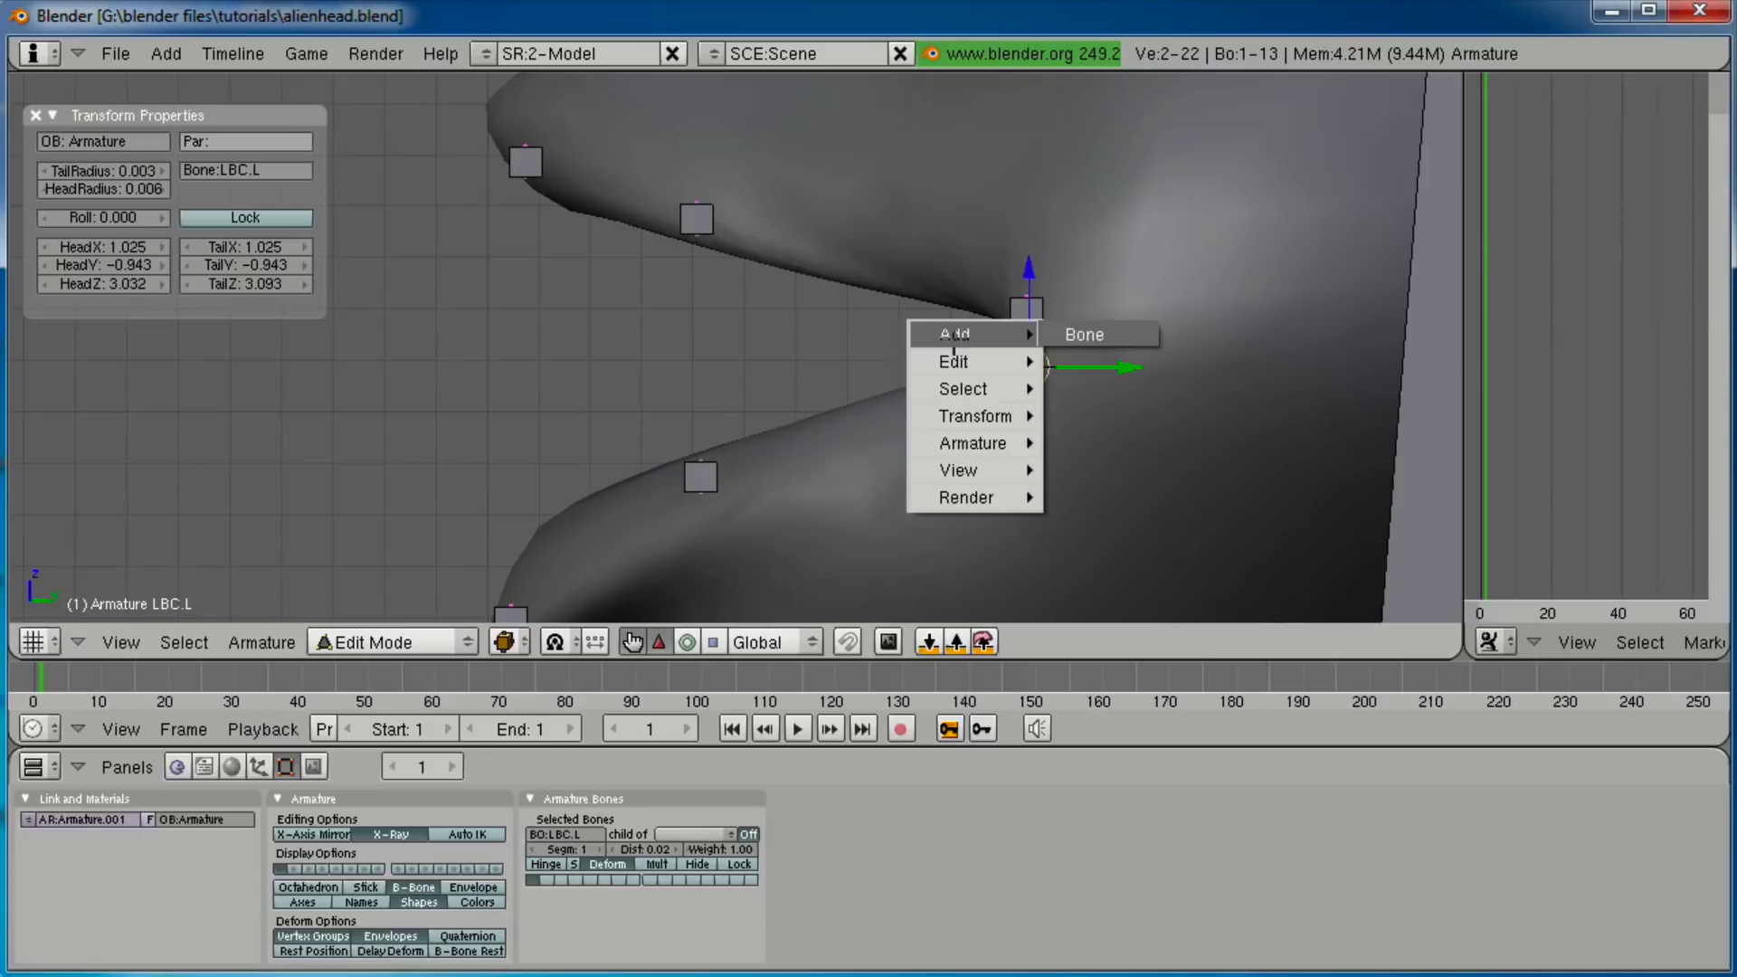
left_click(1078, 334)
Snap the new bone's tip to the LB.L bone on the lower lip, using the 3D cursor.
scroll(888, 256, "down", 3)
middle_click_drag(882, 252, 870, 326, "shift")
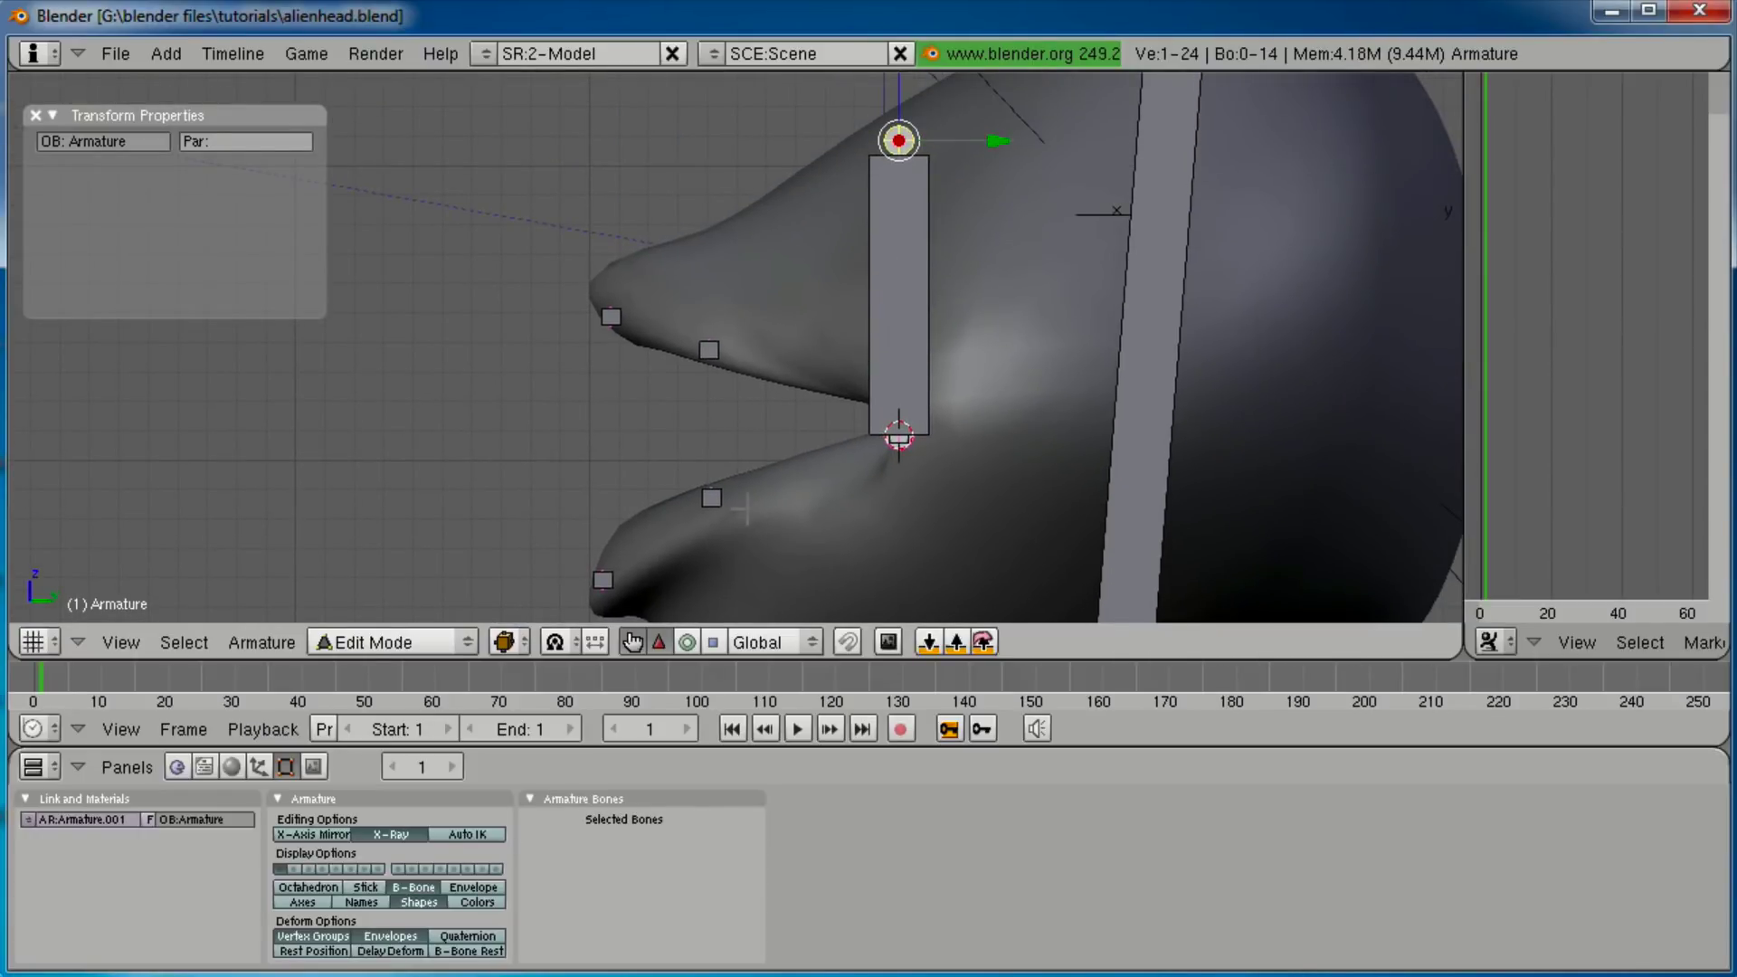
right_click(711, 497)
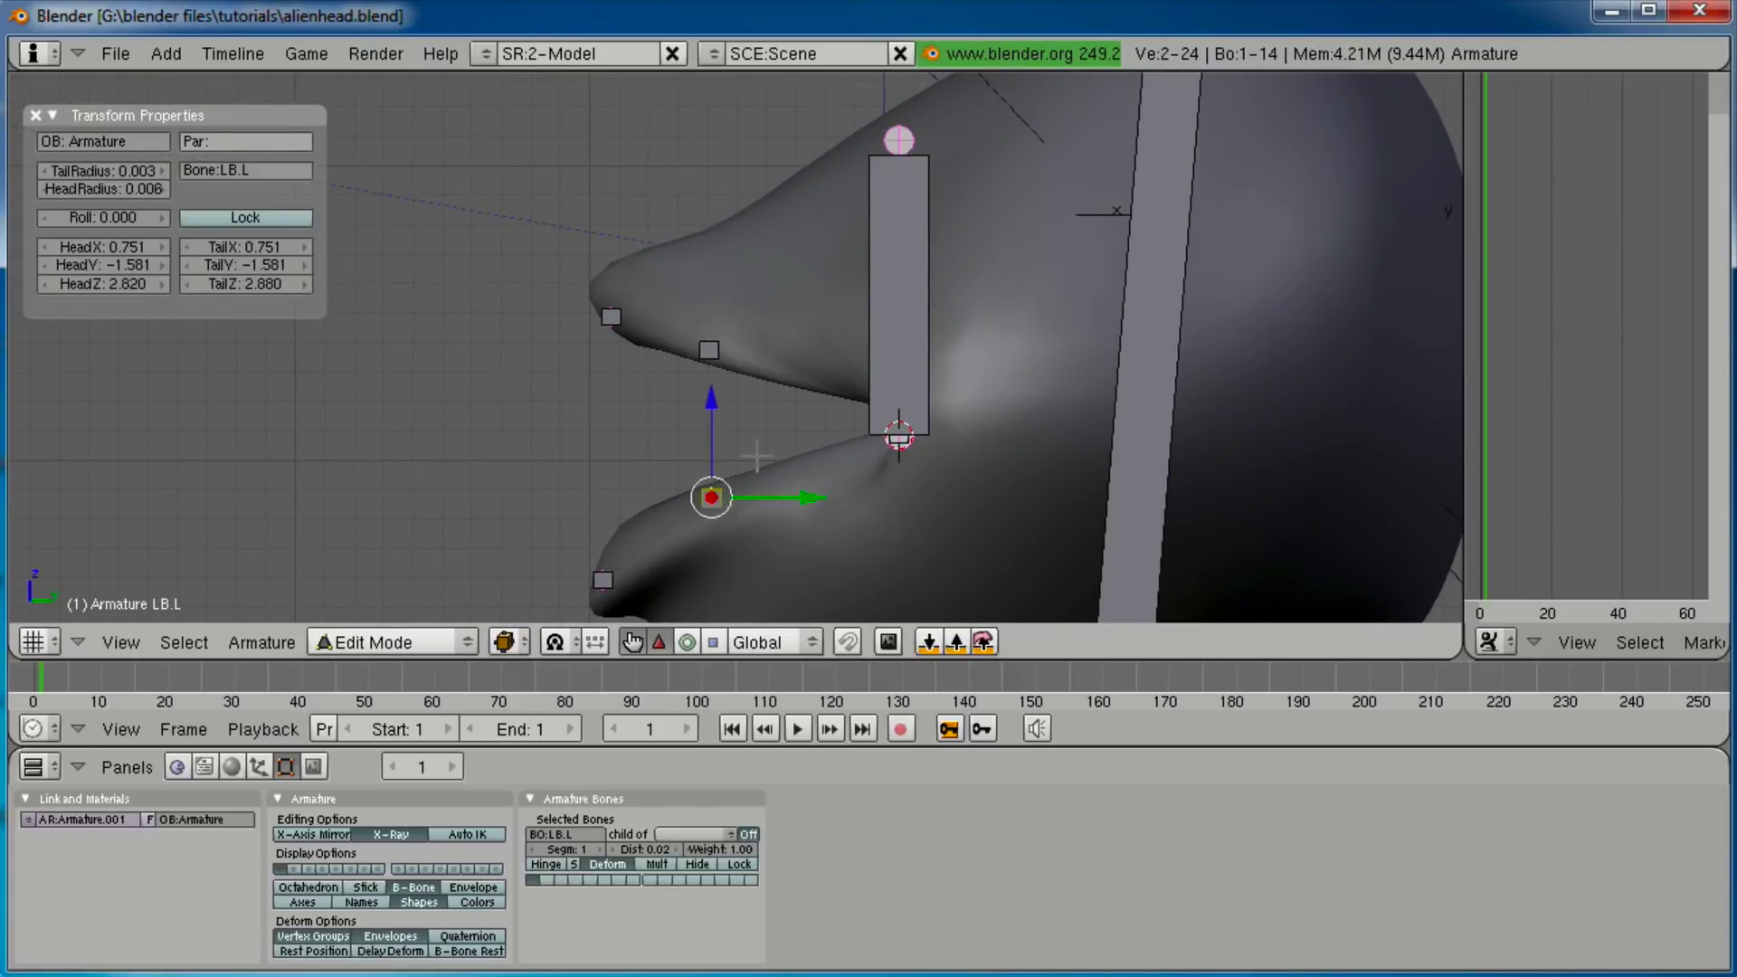
key("shift+s")
left_click(756, 453)
right_click(898, 140)
key("shift+s")
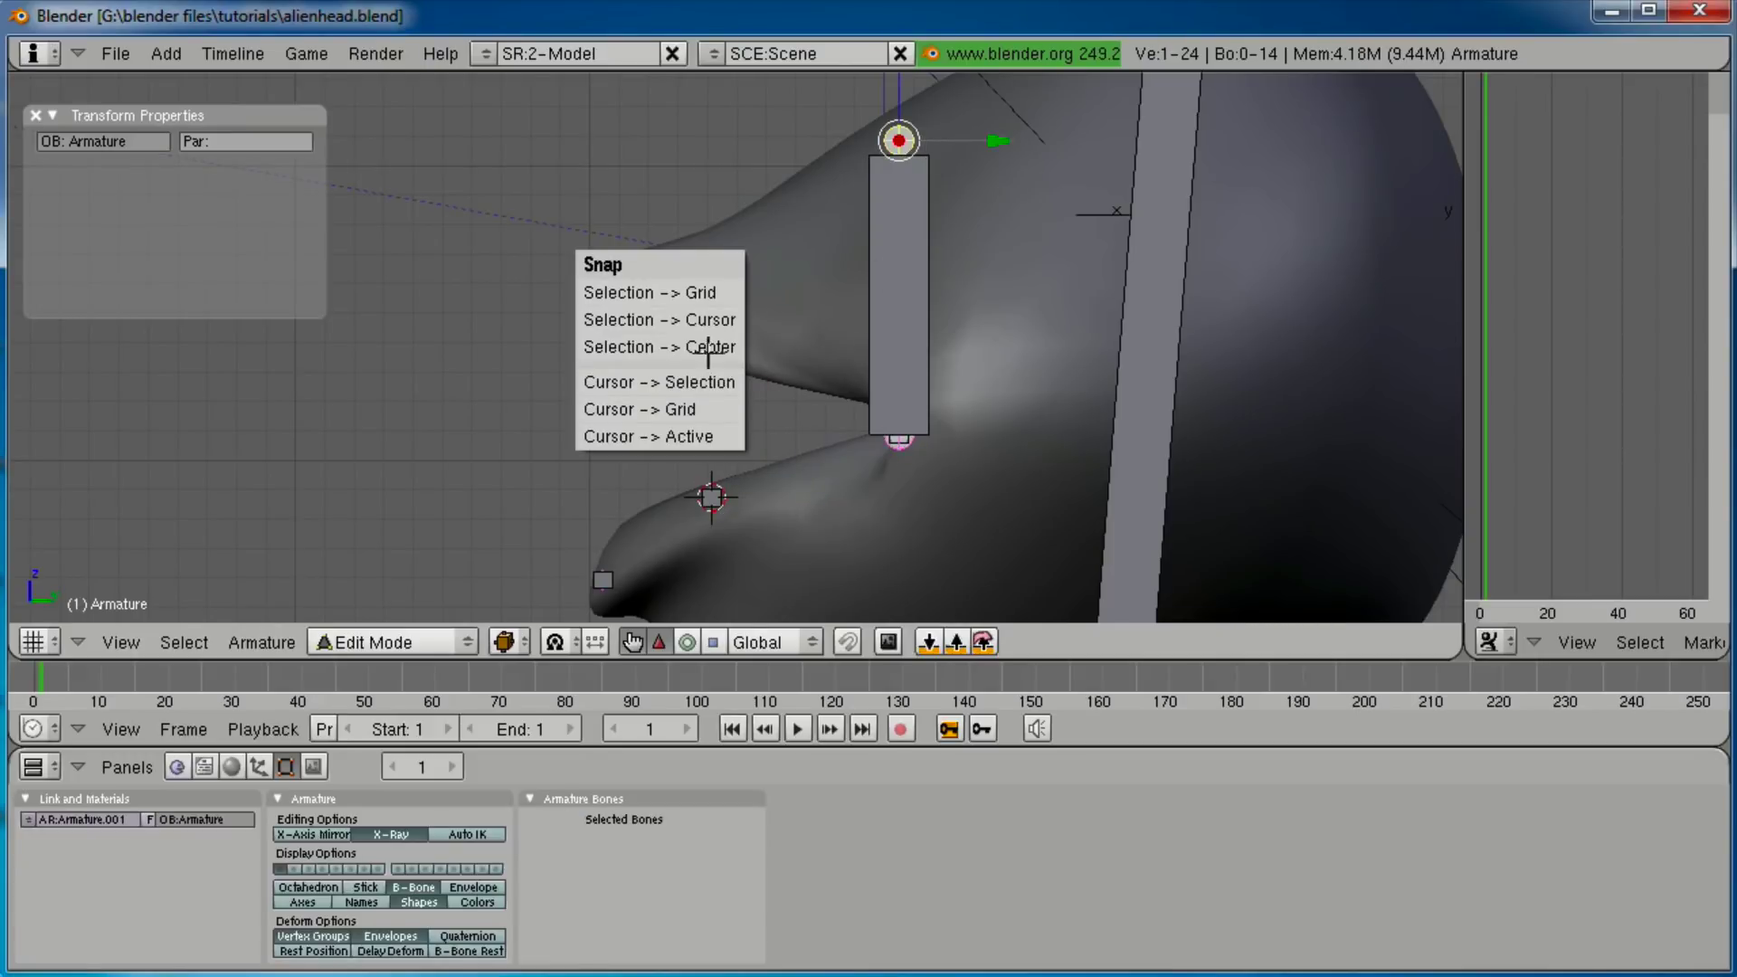
left_click(702, 315)
Scale down the B-Bone thickness of the new lower lip bone between LBC.L and LB.L.
right_click(837, 449)
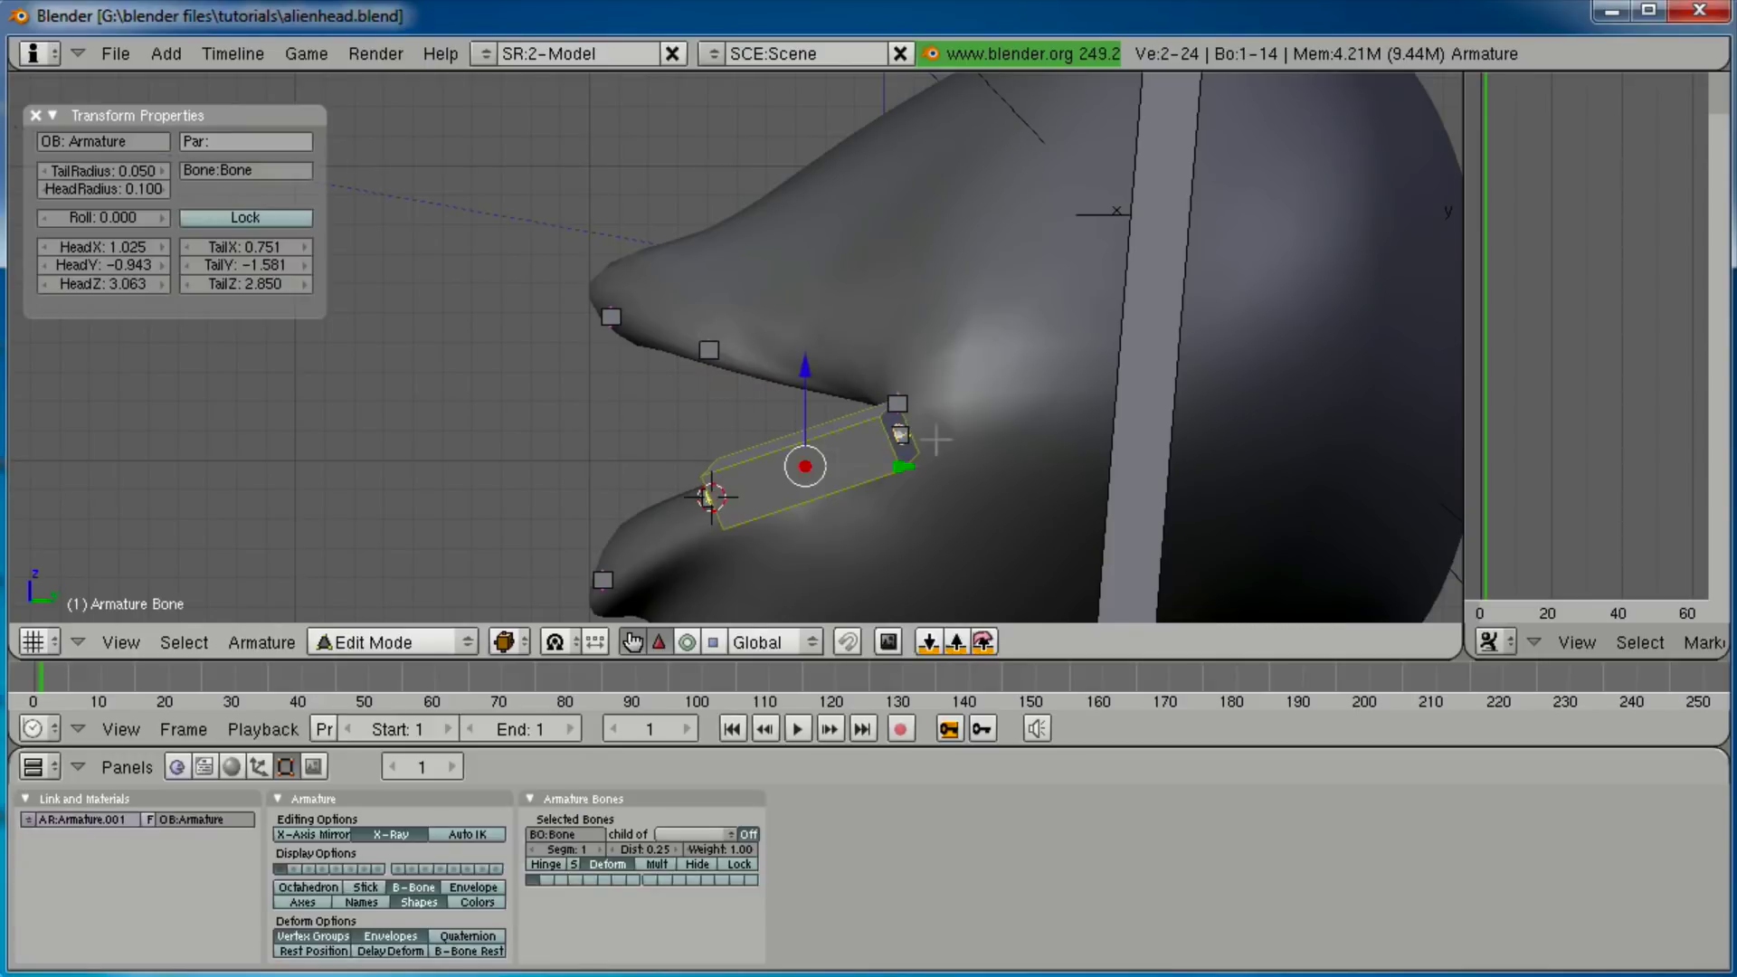
key("ctrl+alt+s")
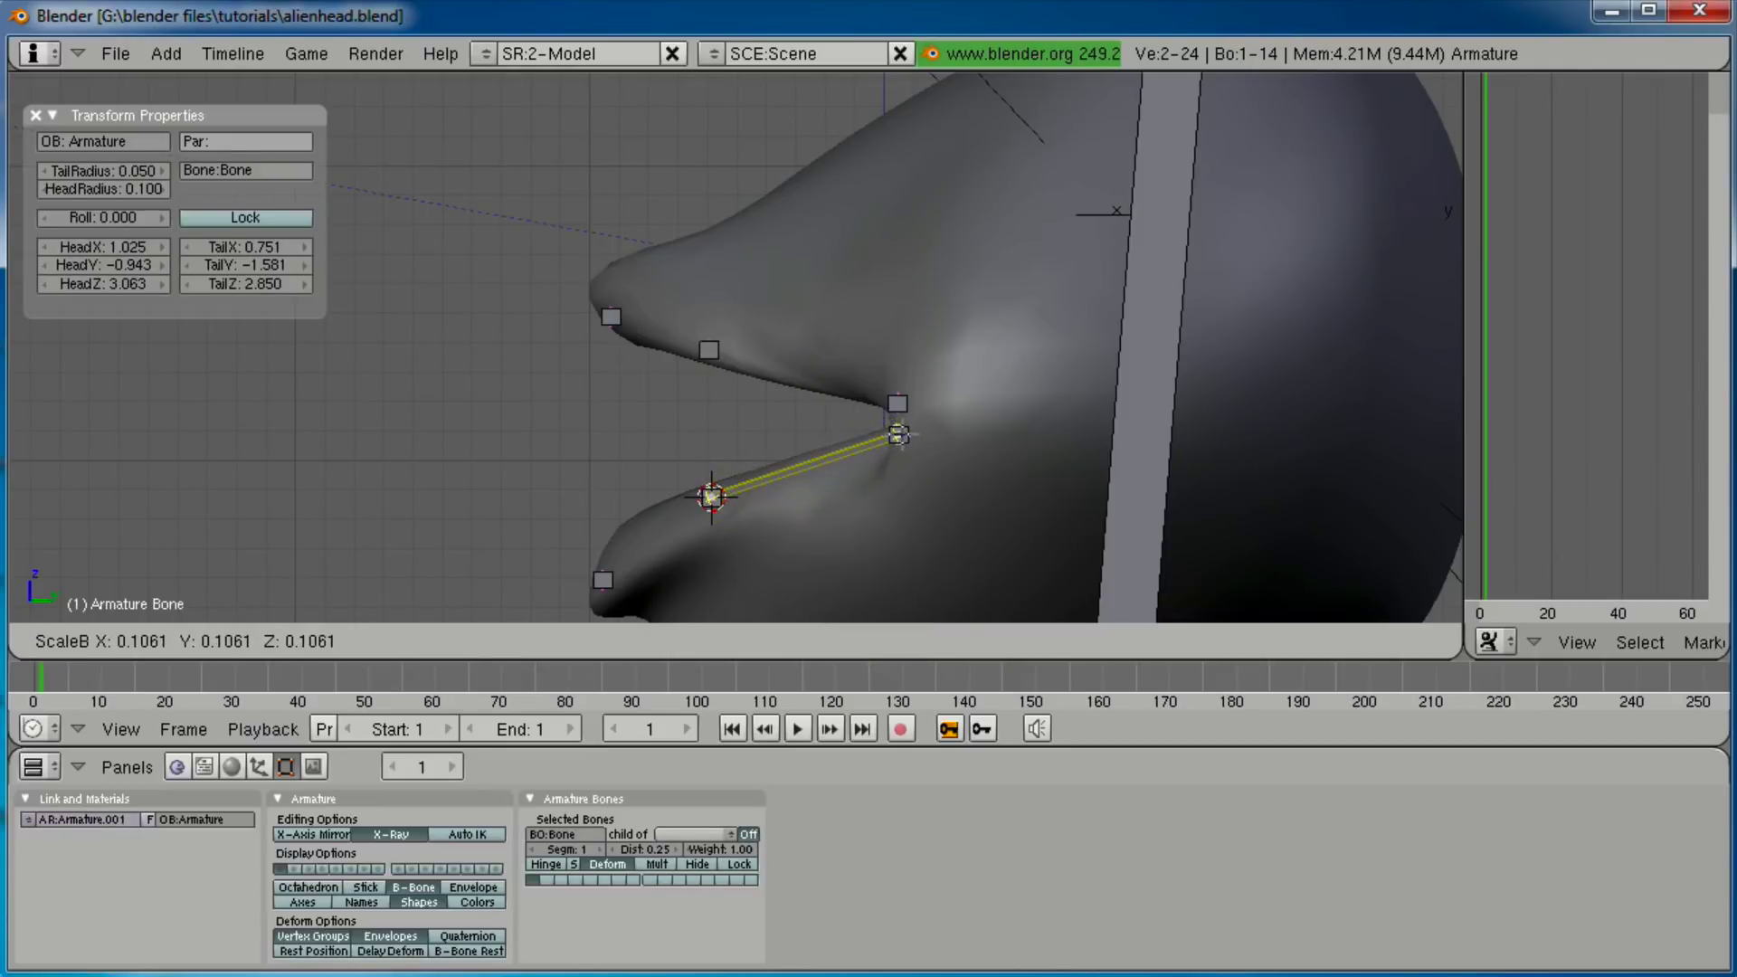
left_click(903, 437)
scroll(884, 470, "up", 2)
scroll(896, 316, "up", 2)
middle_click_drag(879, 492, 899, 246, "shift")
key("shift+a")
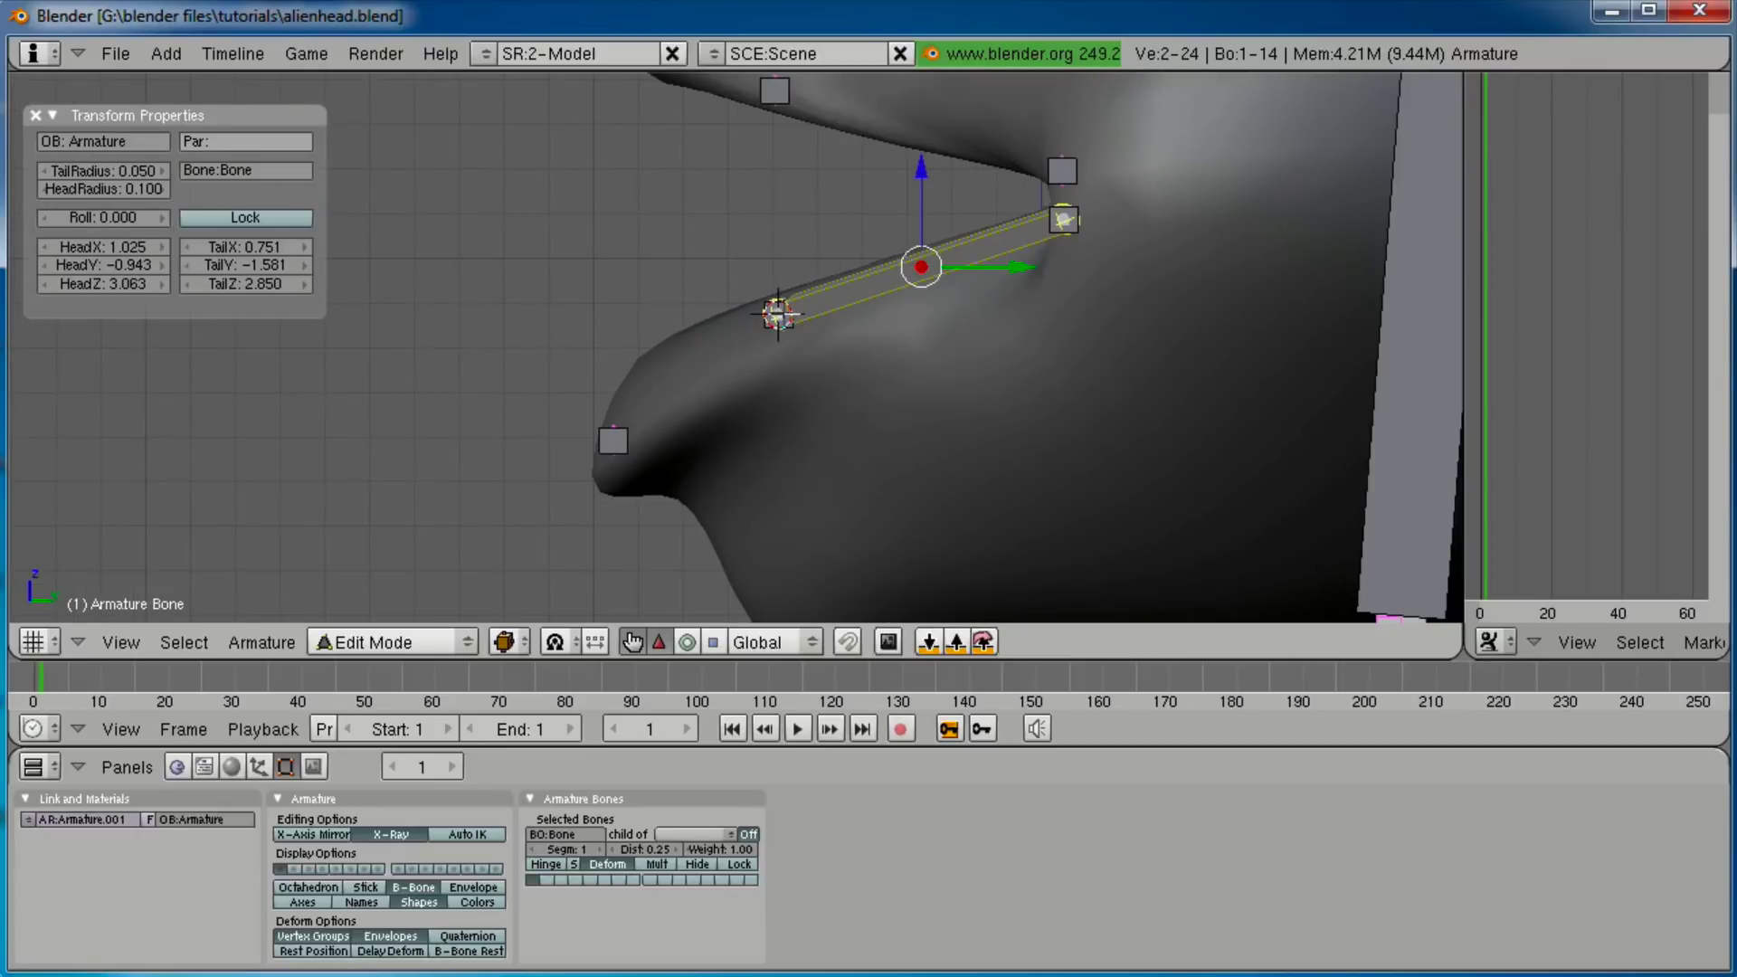
key("g")
right_click(802, 285)
Extrude a second bone from the lower lip bone's tip at LB.L towards the middle of the lip.
right_click(781, 313)
key("g")
right_click(787, 294)
key("e")
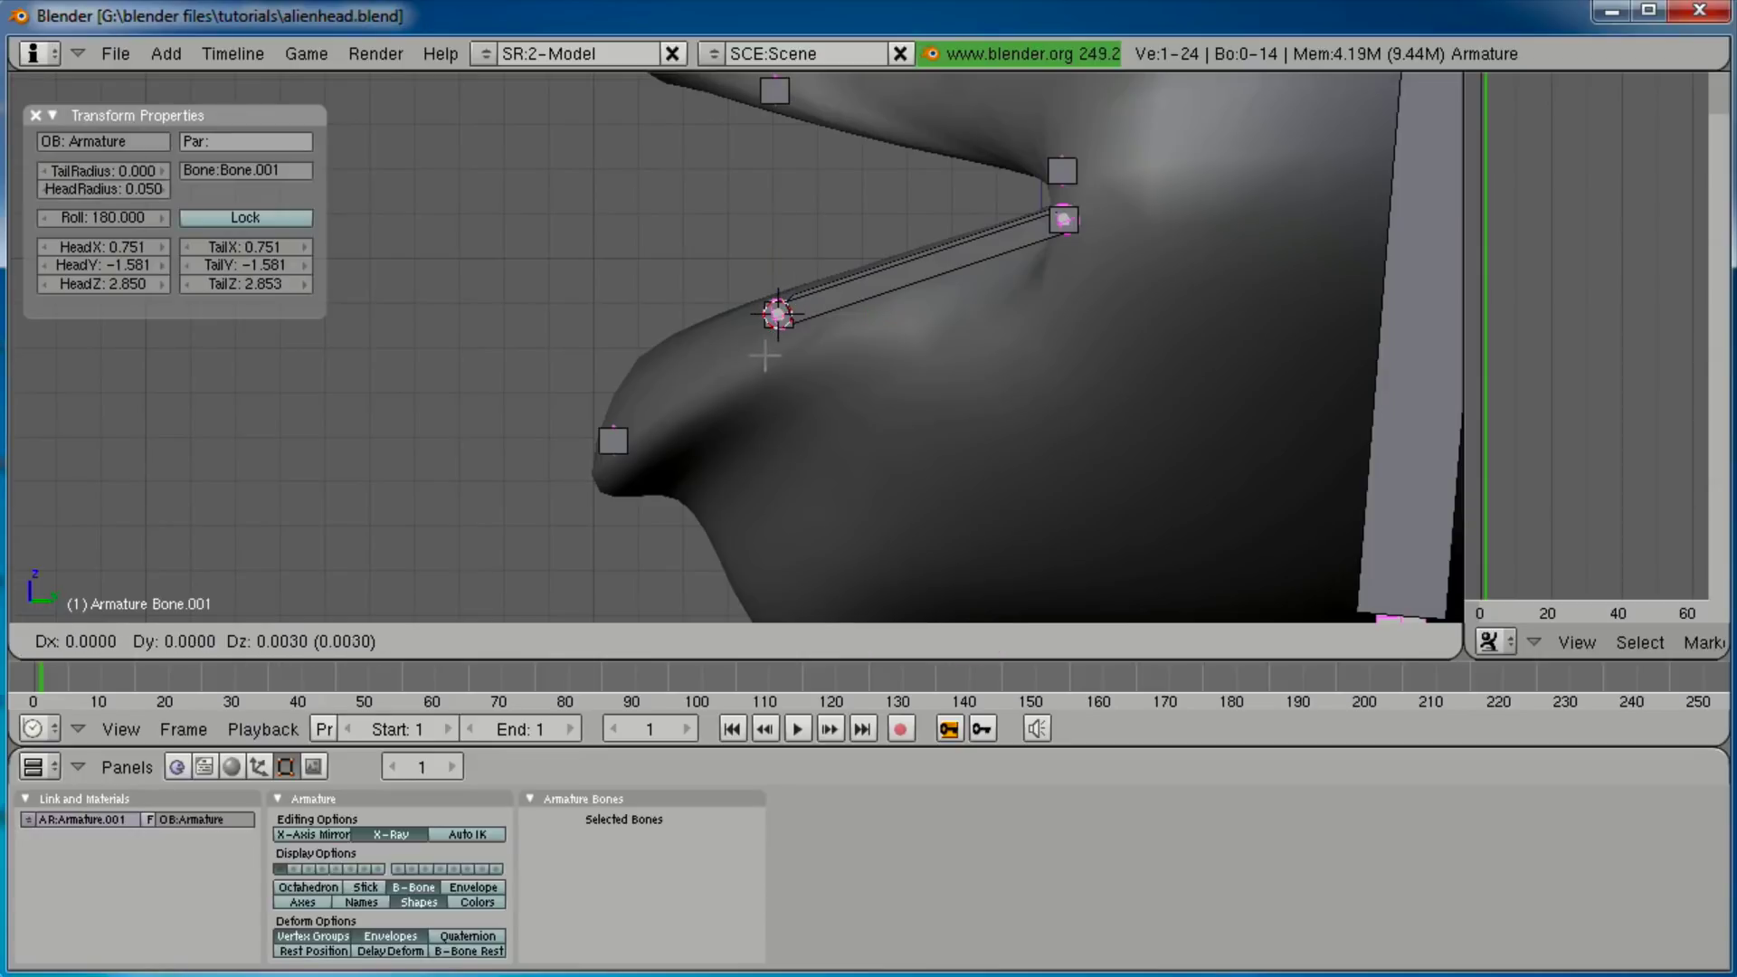
left_click(617, 418)
Snap the extruded lower lip bone's tip to the central LB bone, using the 3D cursor.
middle_click_drag(494, 340, 572, 439)
right_click(530, 435)
key("shift+s")
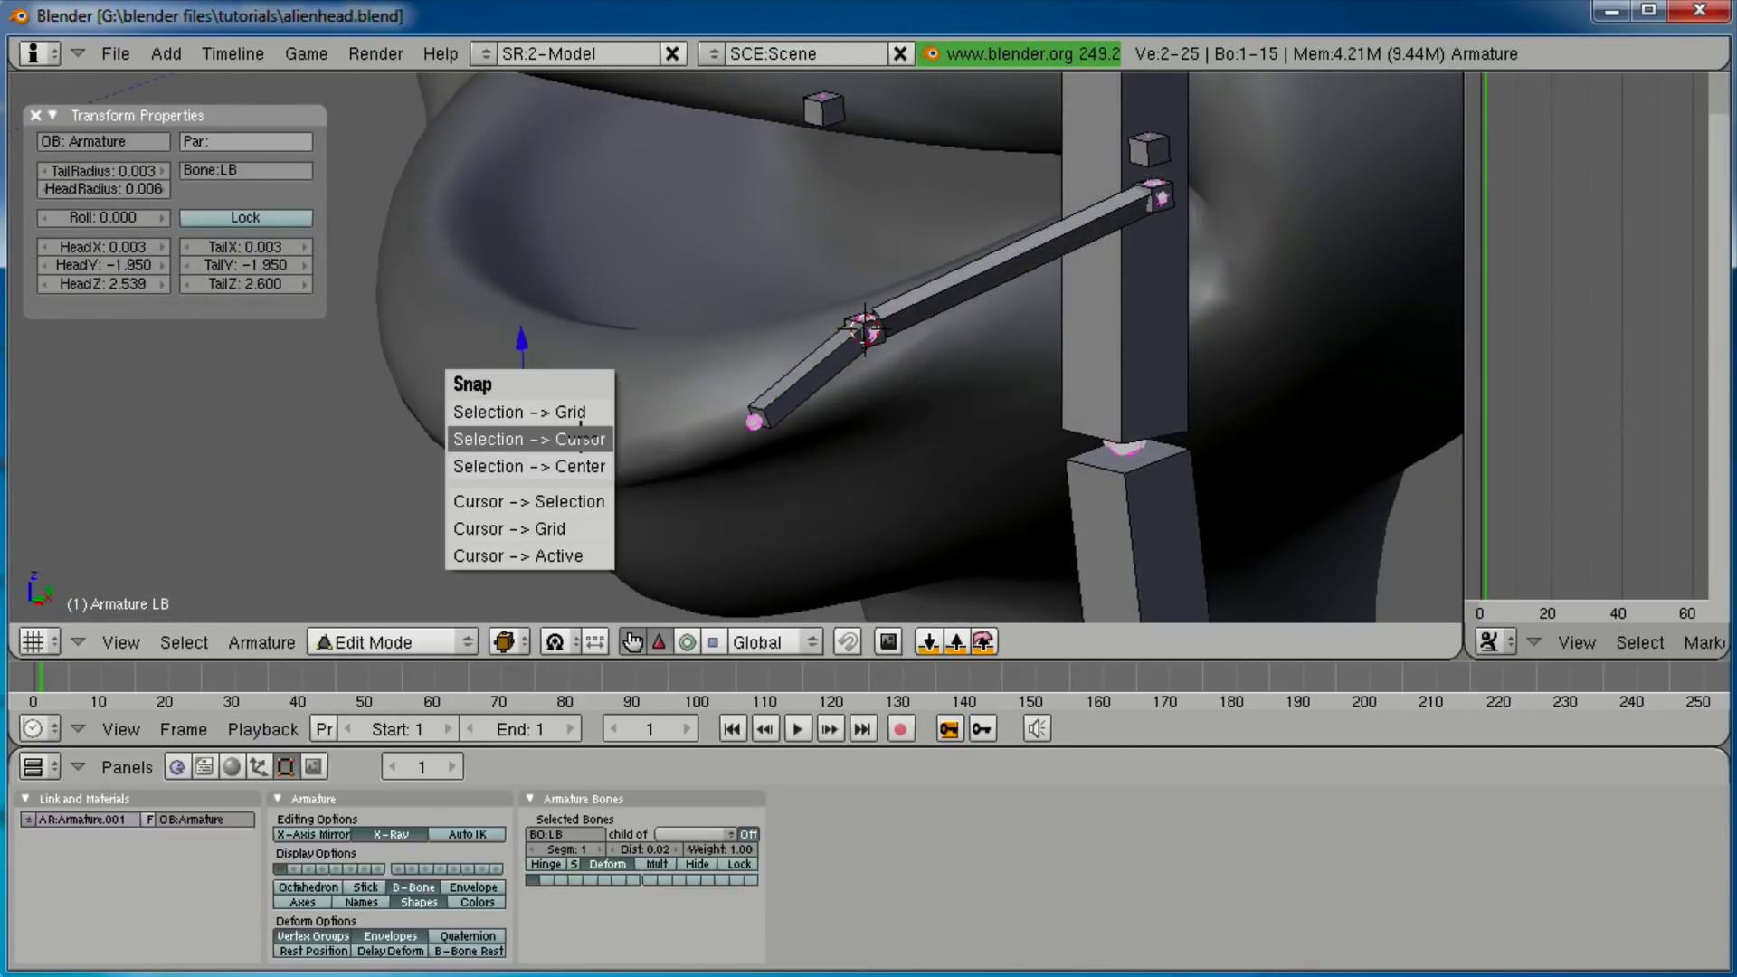
left_click(543, 501)
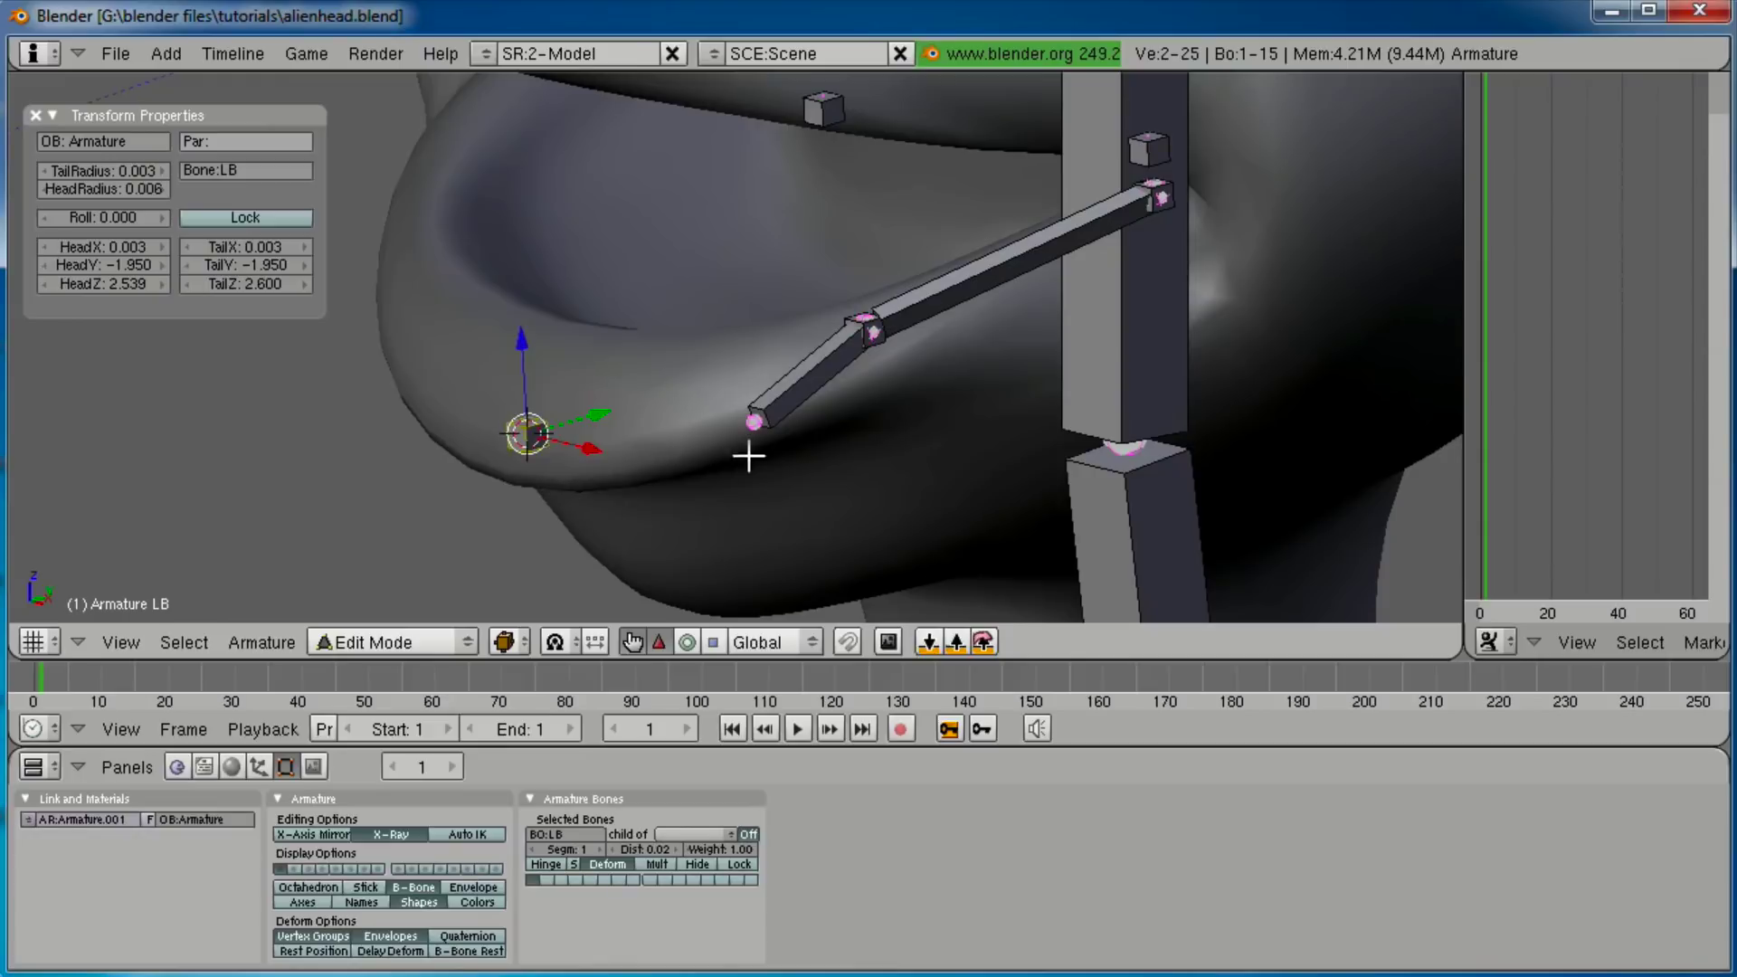
right_click(751, 425)
key("shift+s")
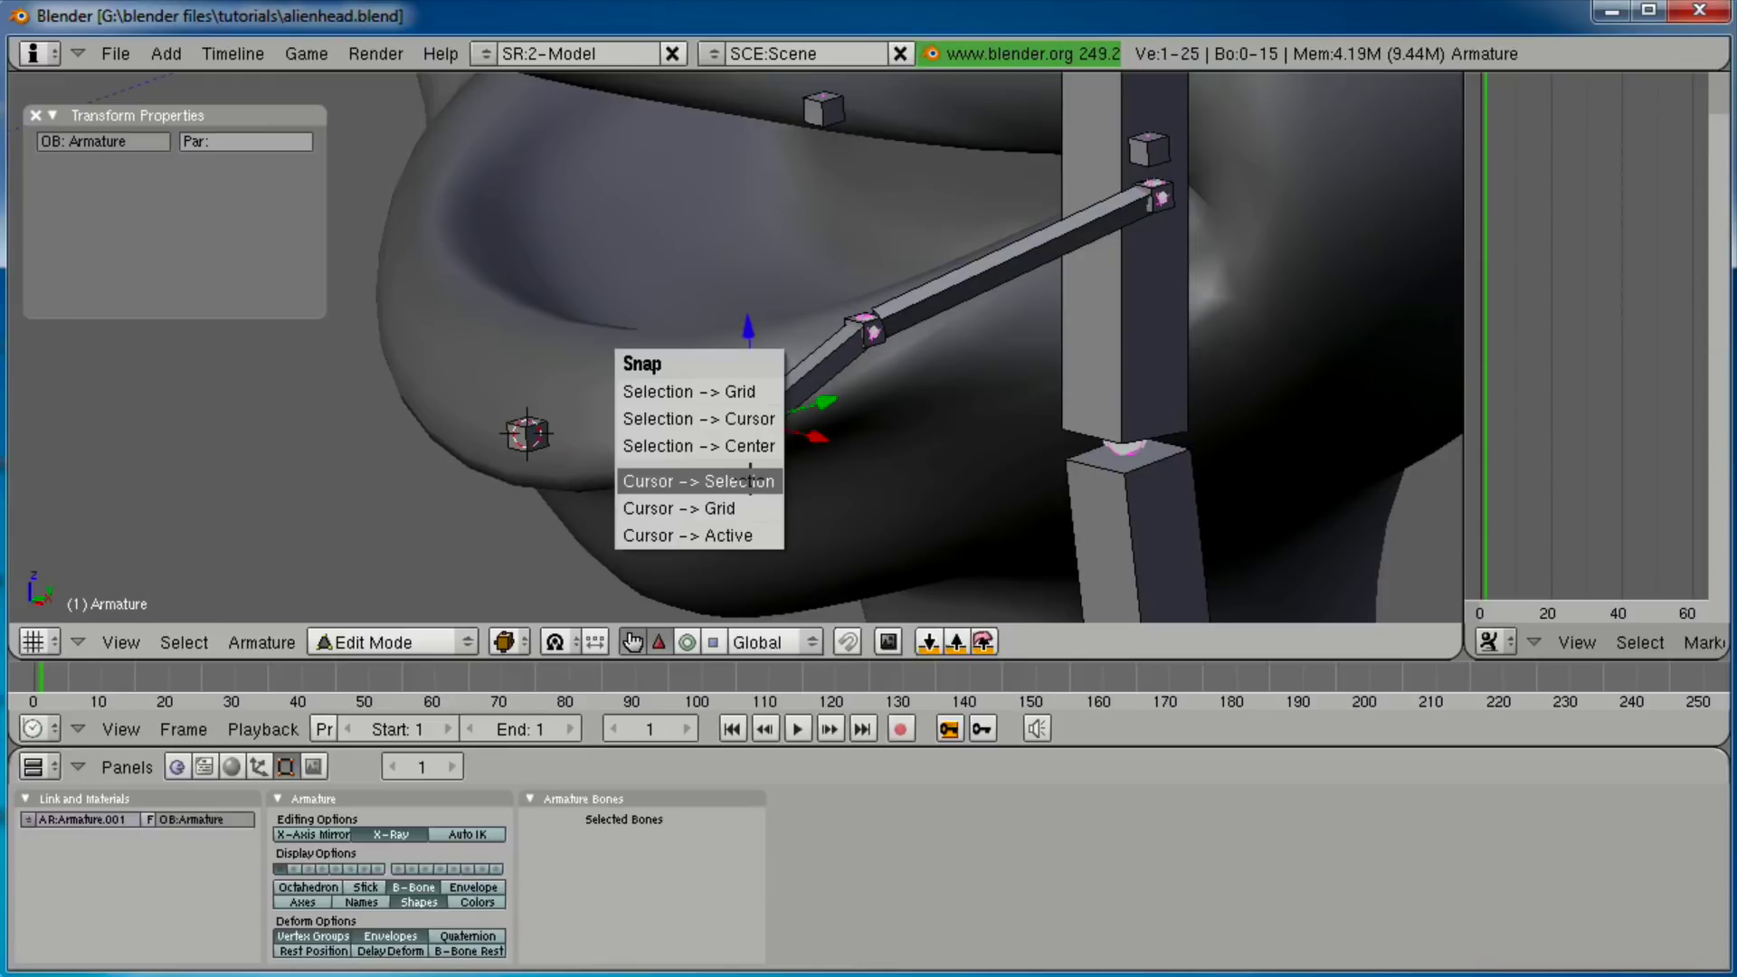
left_click(721, 418)
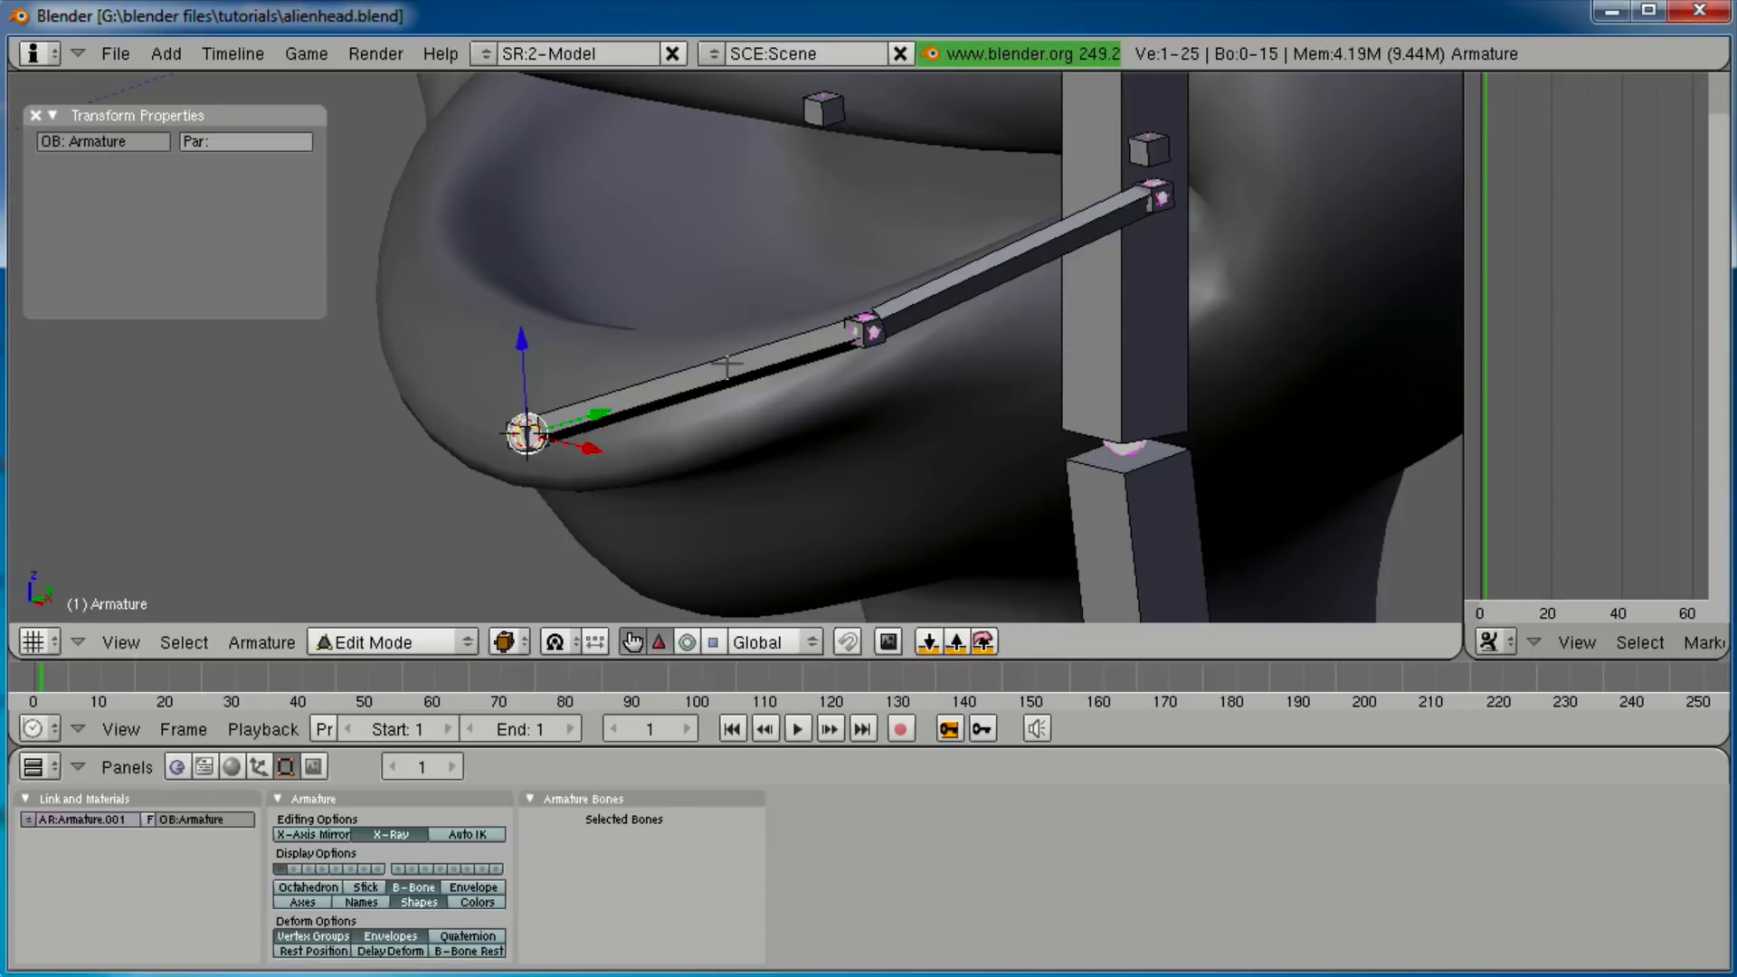
Snap the 3D cursor to the LTC.L bone at the upper mouth corner and add a new bone there.
middle_click_drag(728, 369, 715, 465, "shift")
scroll(716, 466, "down", 1)
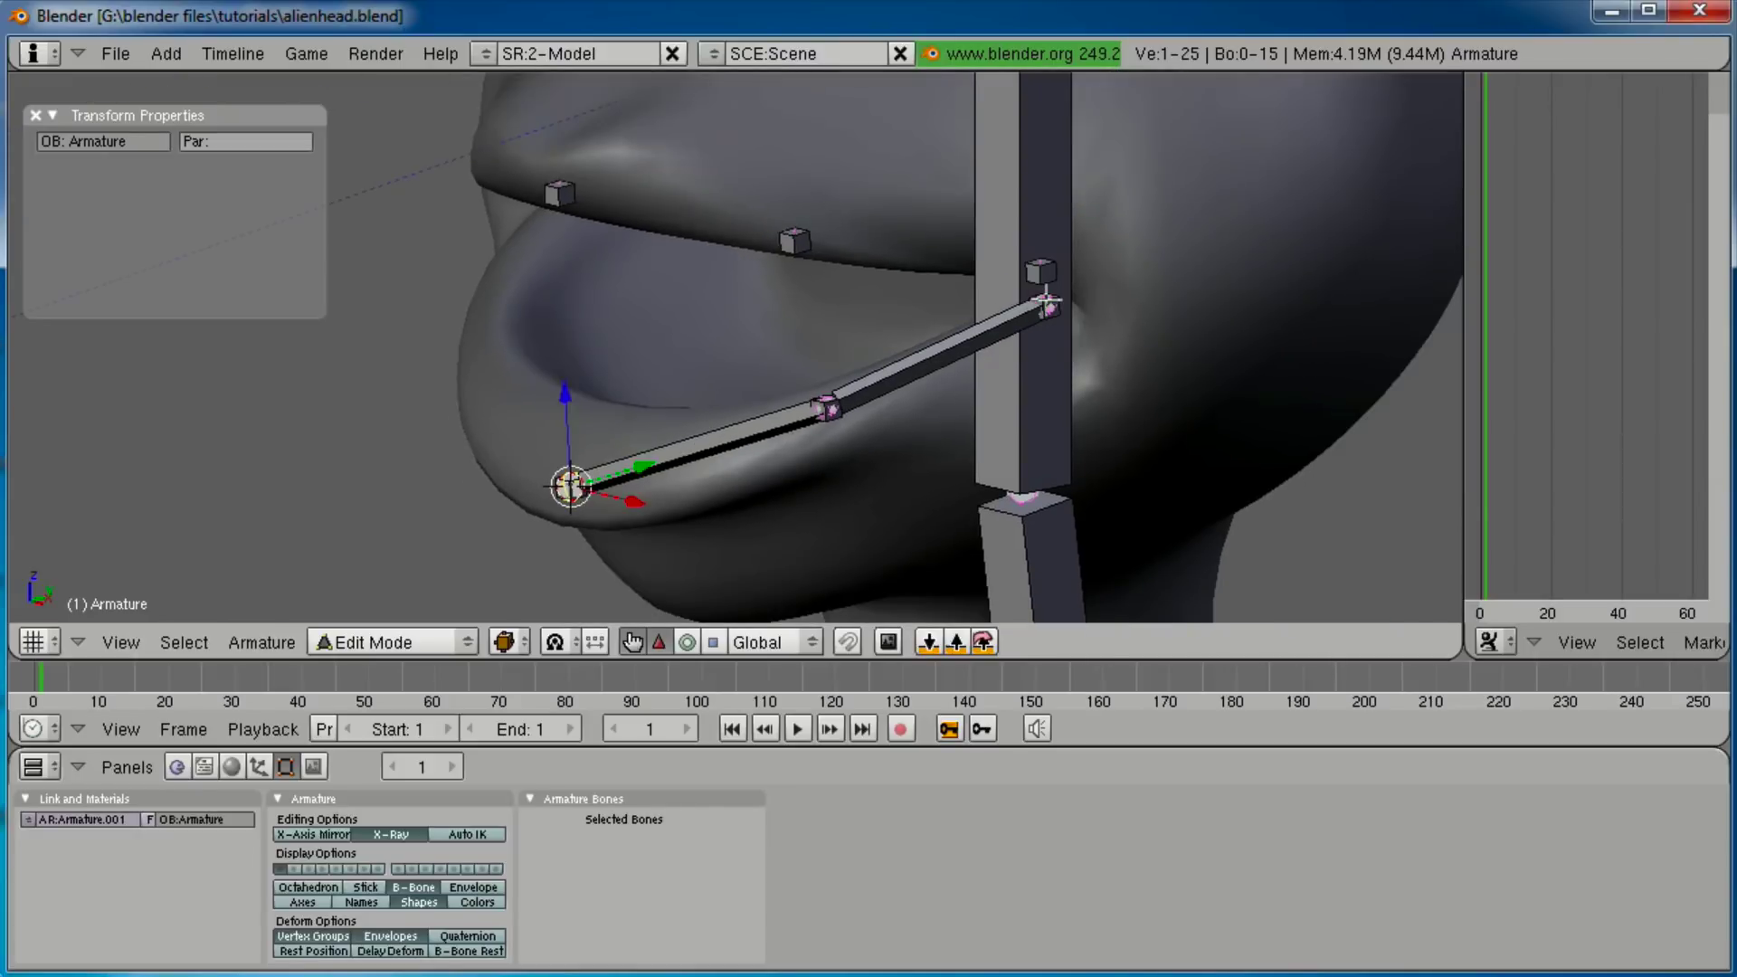
middle_click_drag(737, 360, 582, 299)
middle_click_drag(753, 291, 701, 380, "shift")
scroll(701, 380, "up", 2)
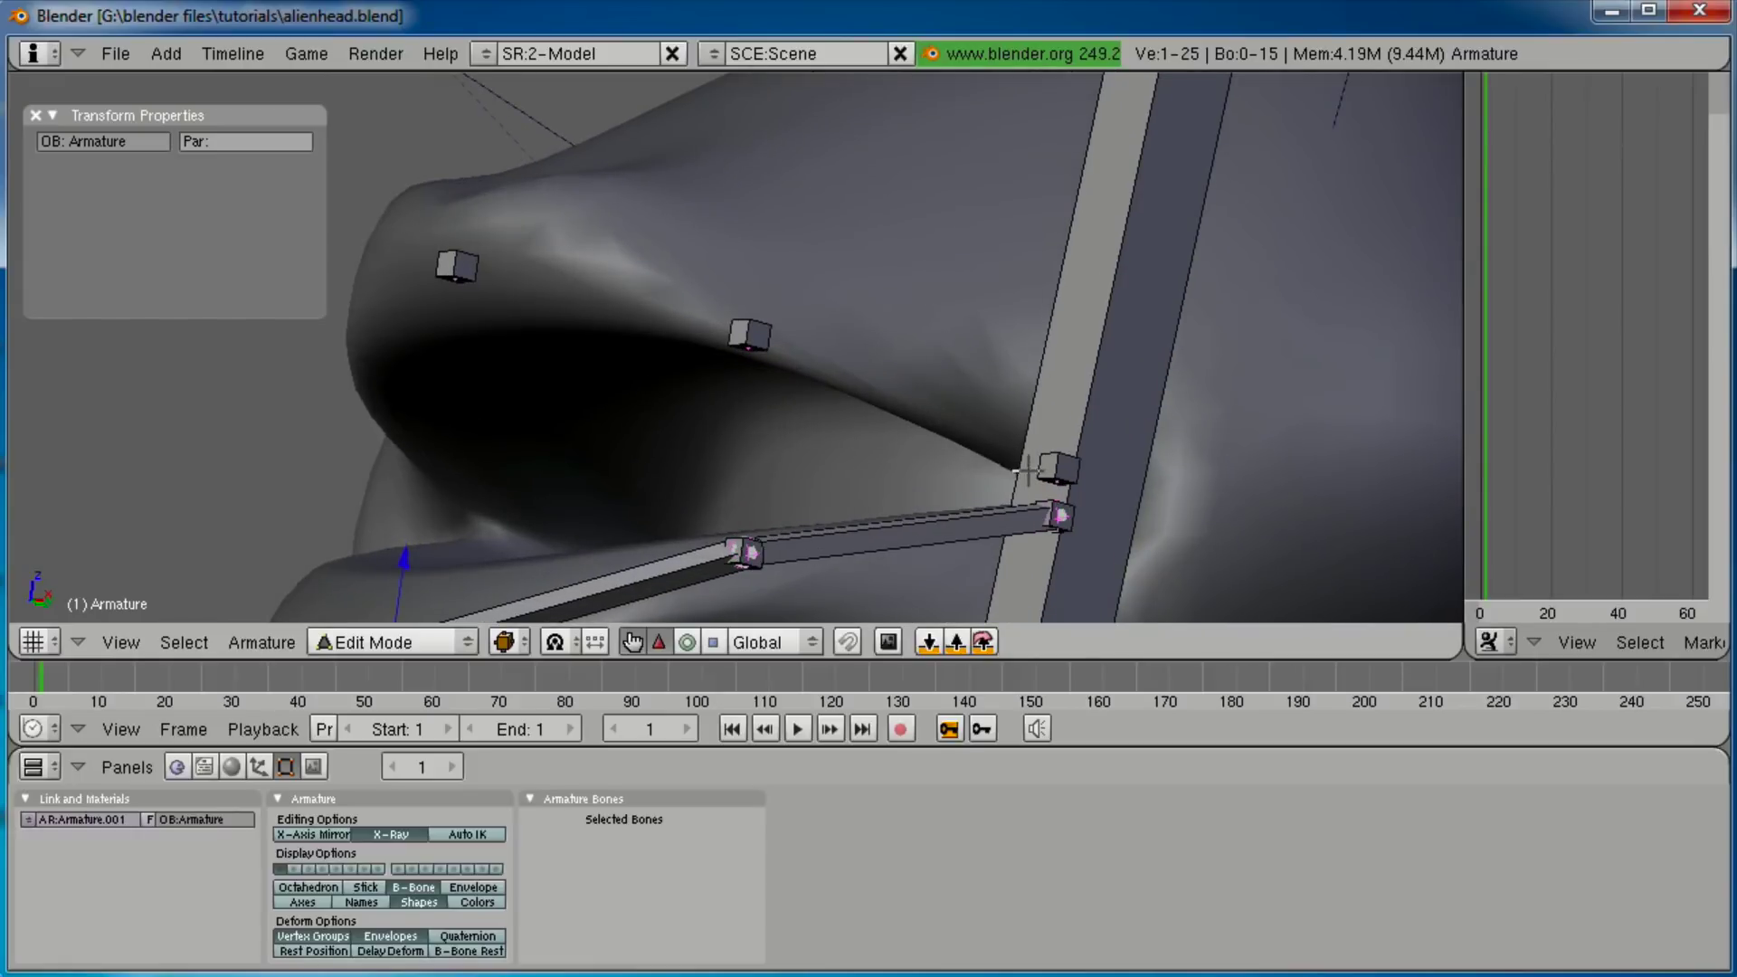
right_click(1057, 468)
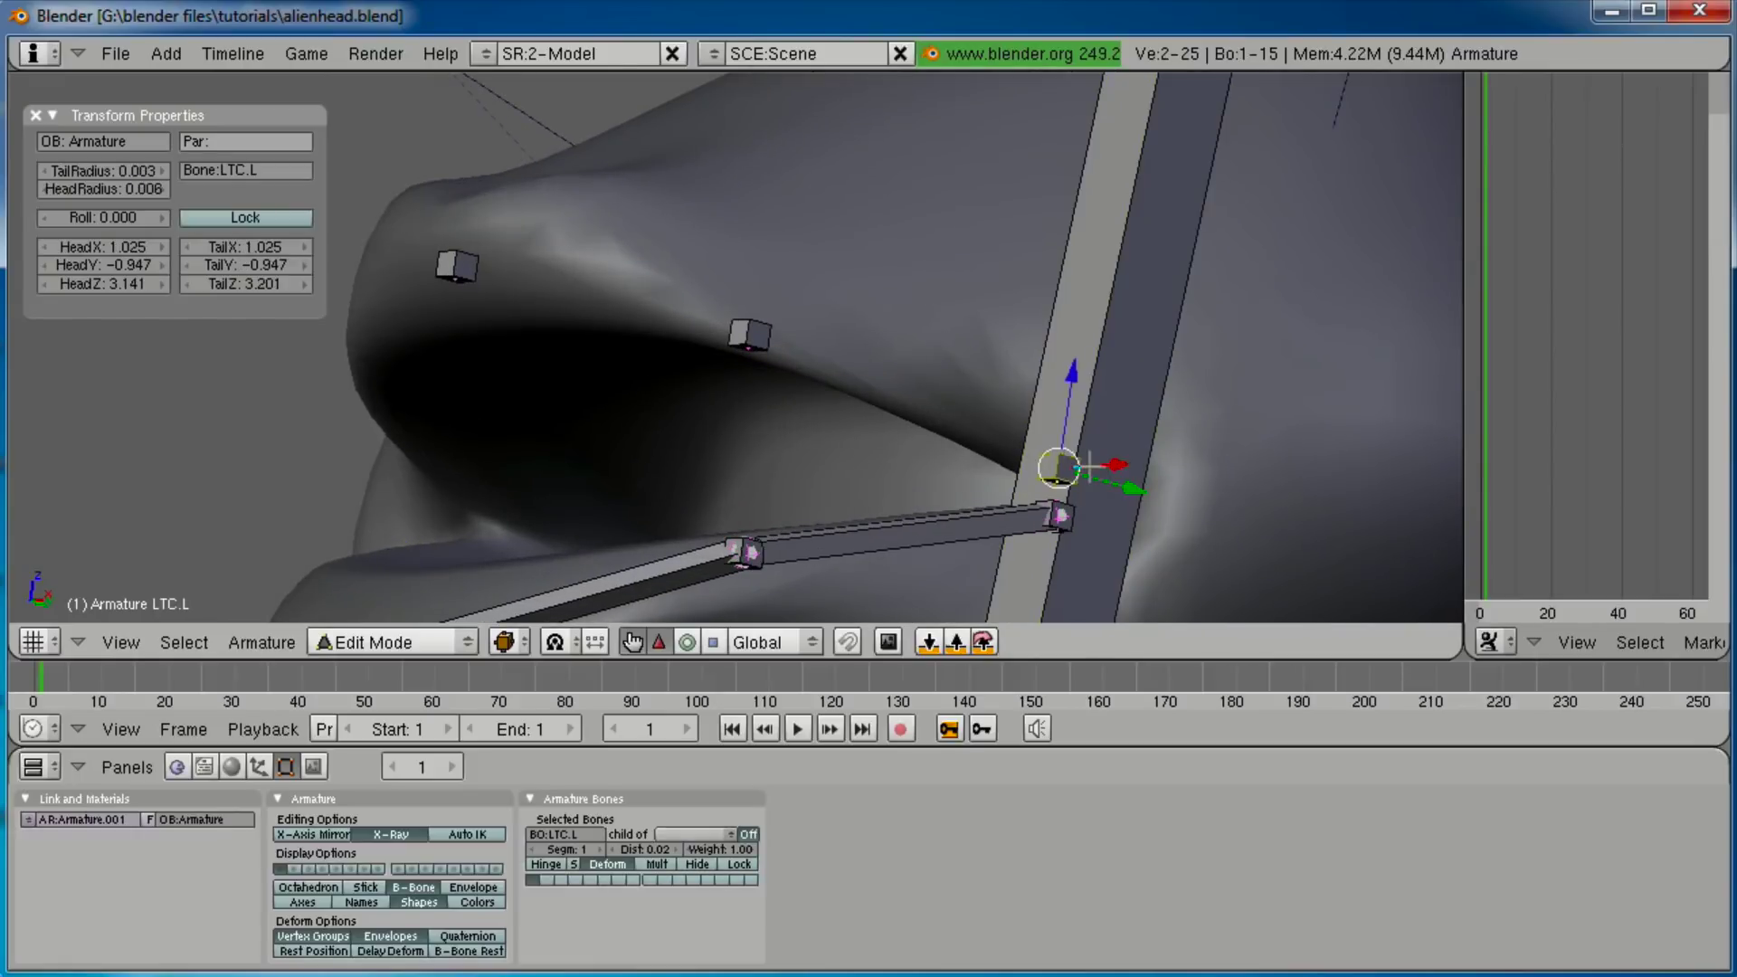
key("shift+s")
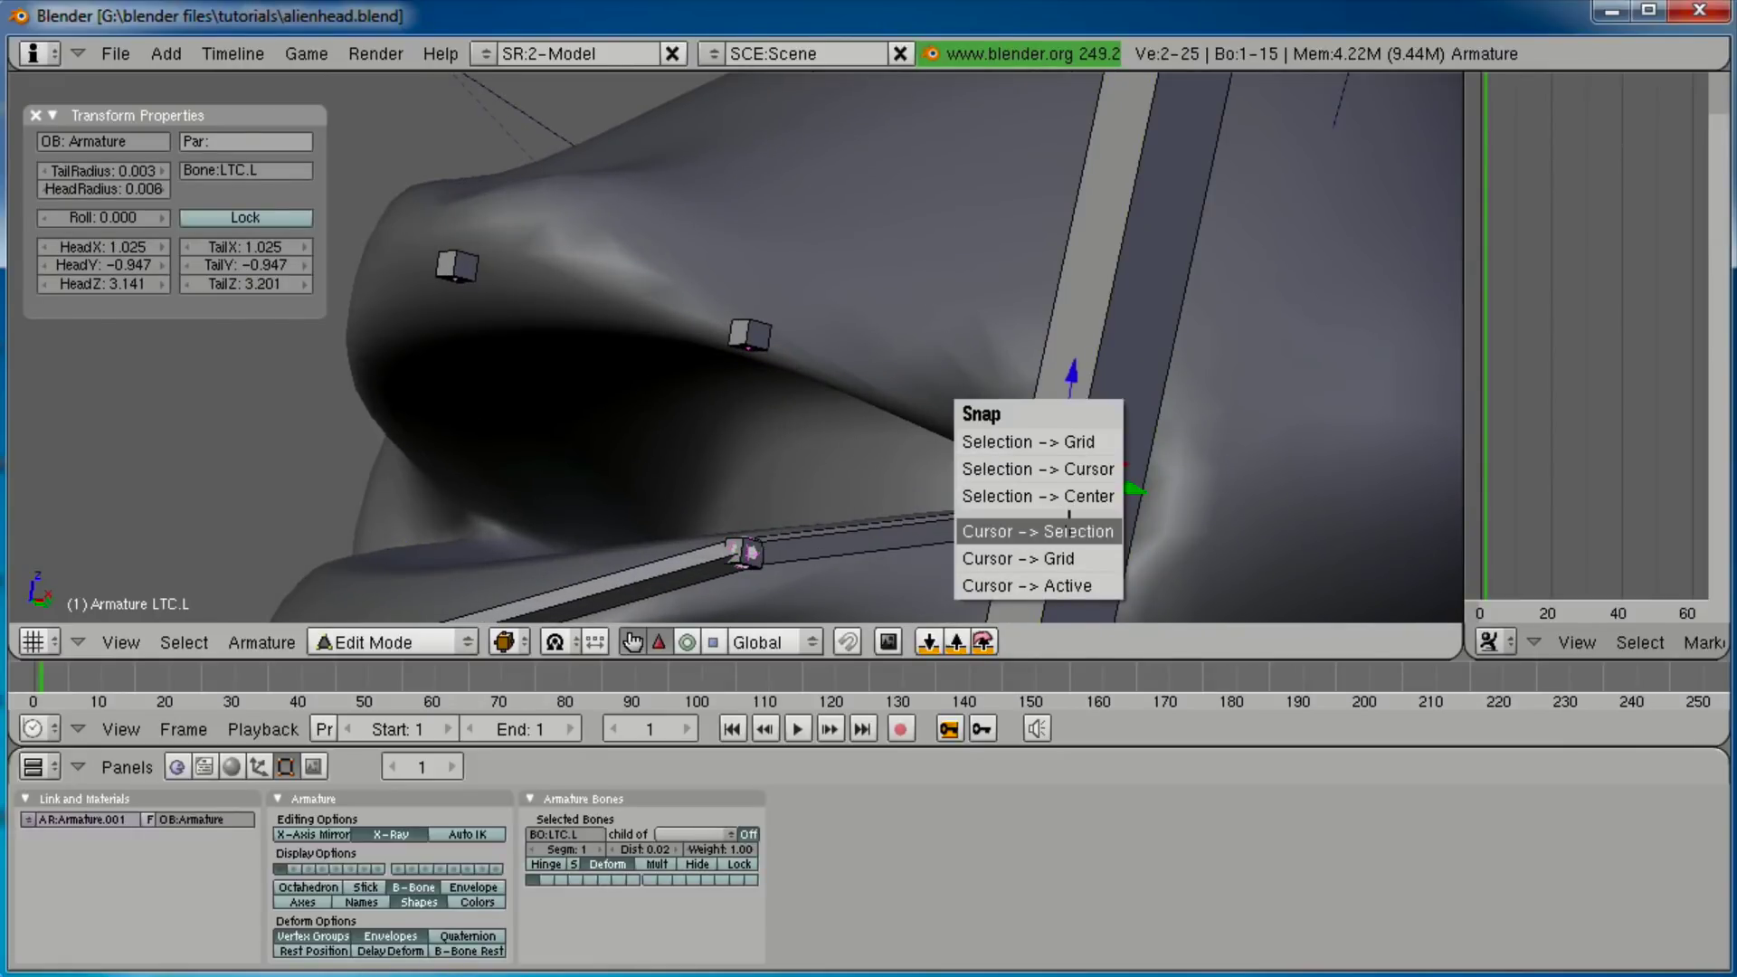
left_click(1083, 531)
key("space")
left_click(1200, 303)
Scale down the B-Bone thickness of the new bone at LTC.L to resemble the lower lip bones.
scroll(1085, 289, "down", 4)
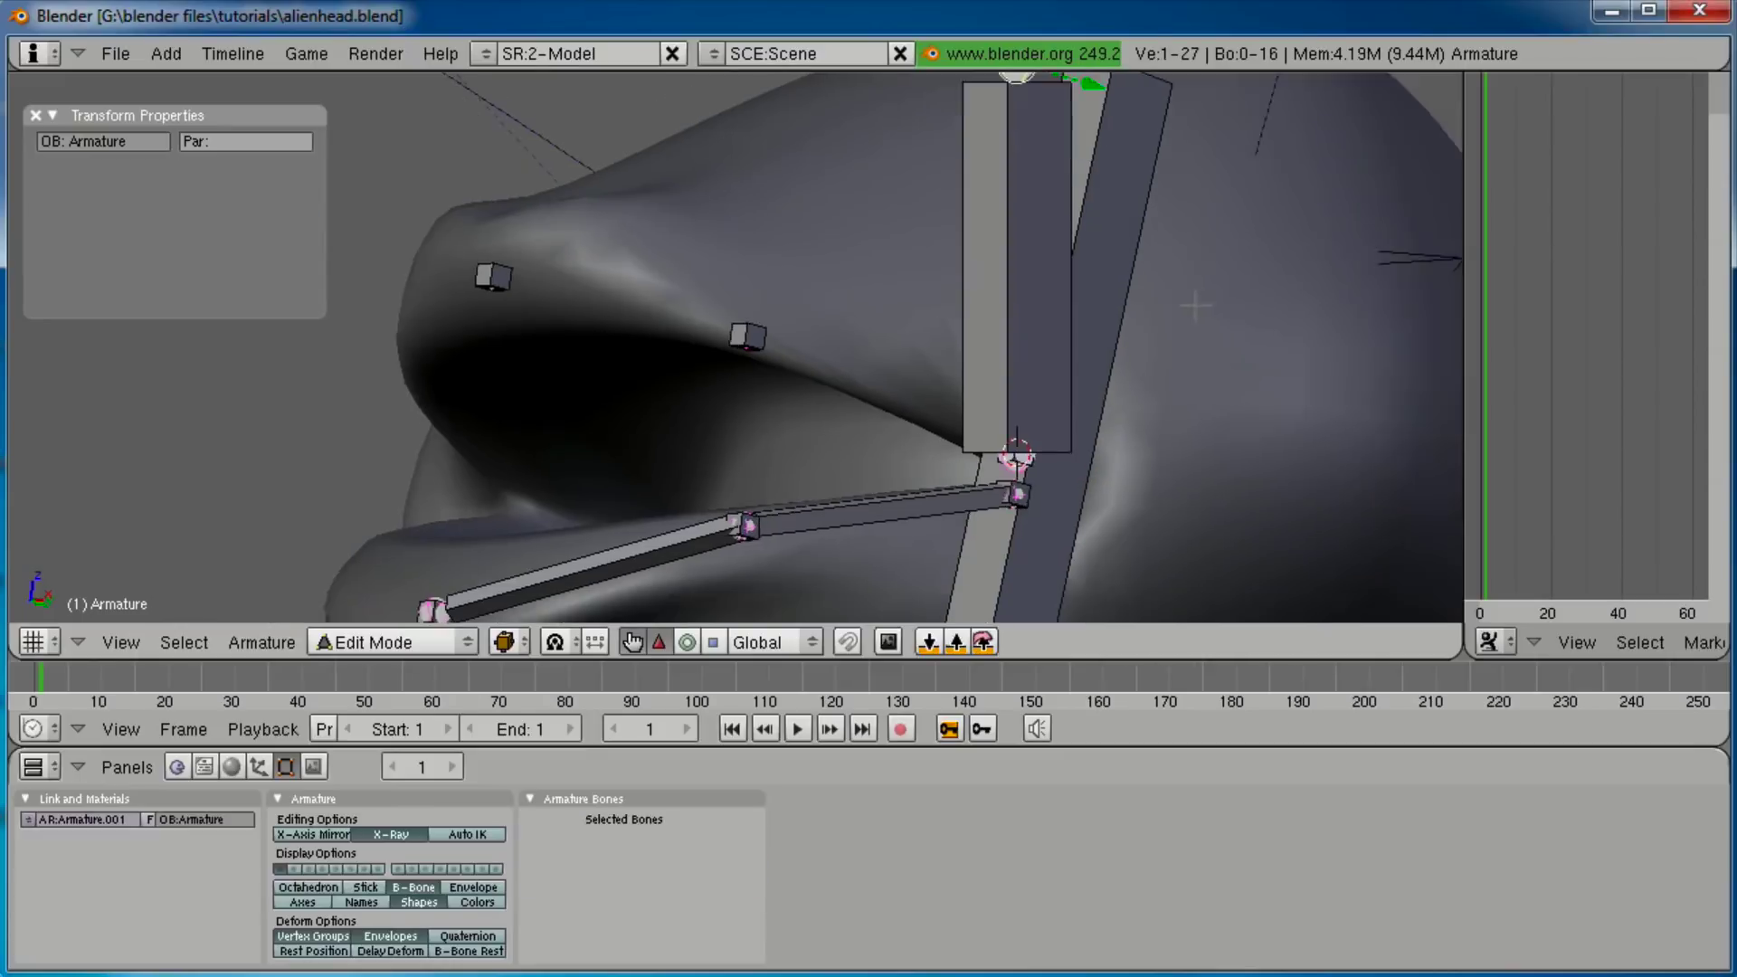
middle_click_drag(1039, 269, 1028, 337, "shift")
right_click(982, 288)
right_click(904, 304)
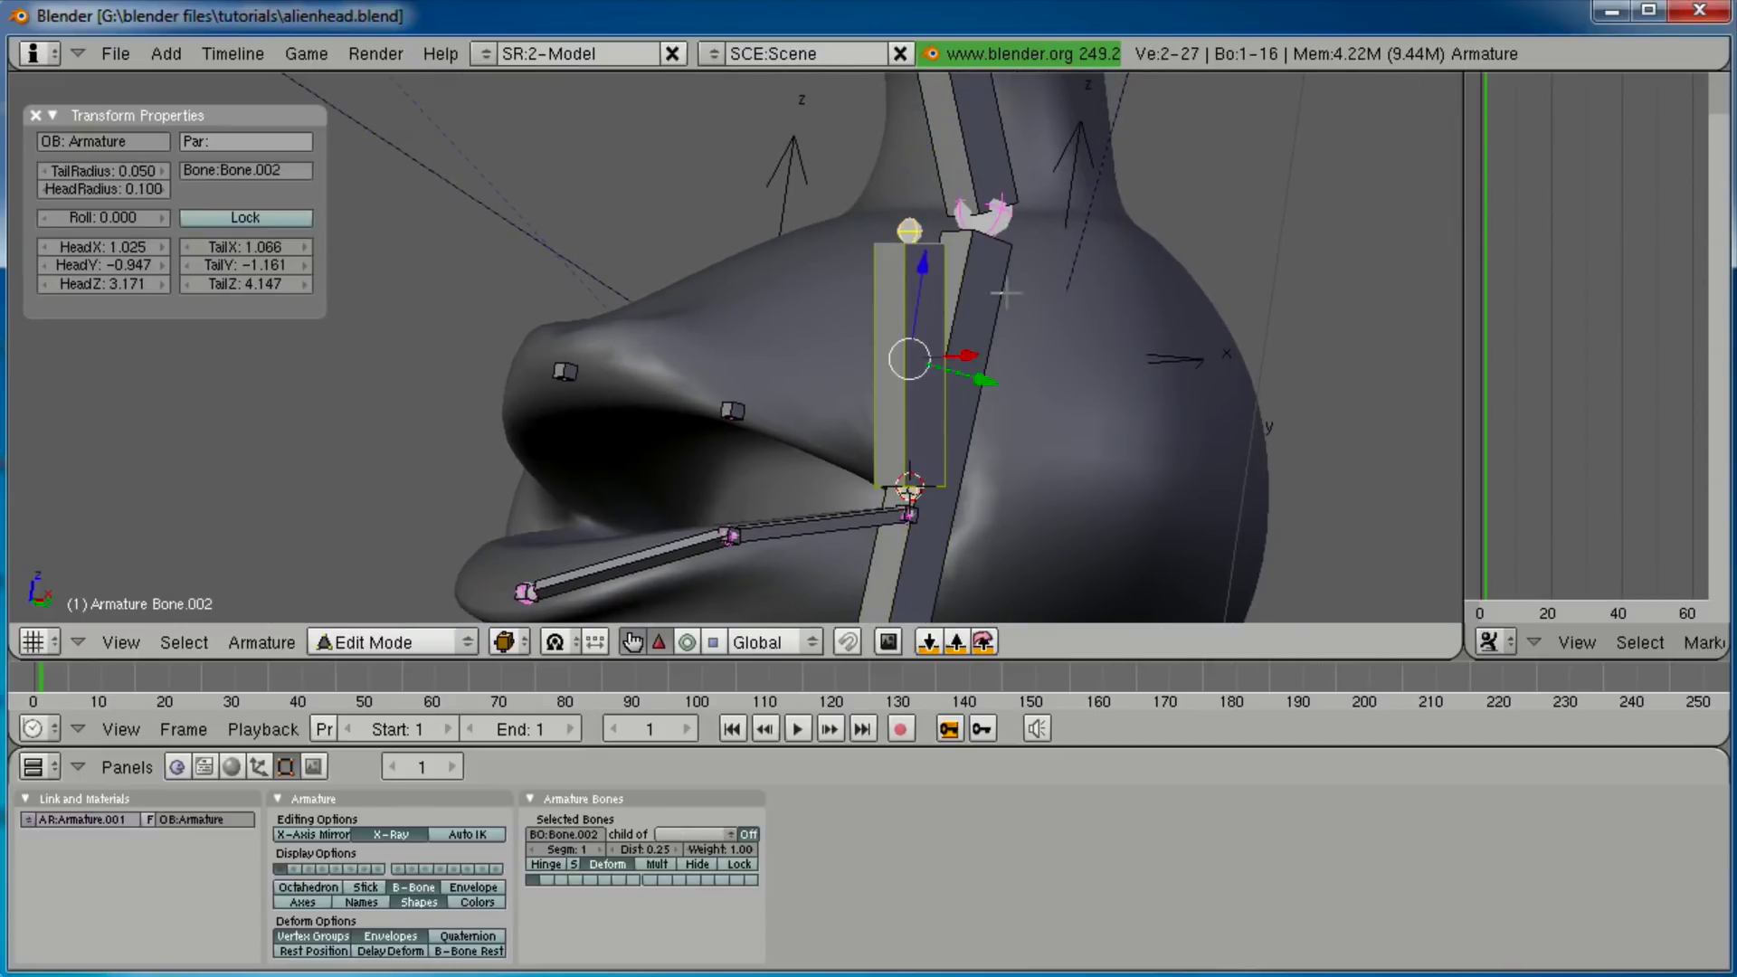
key("ctrl+alt+s")
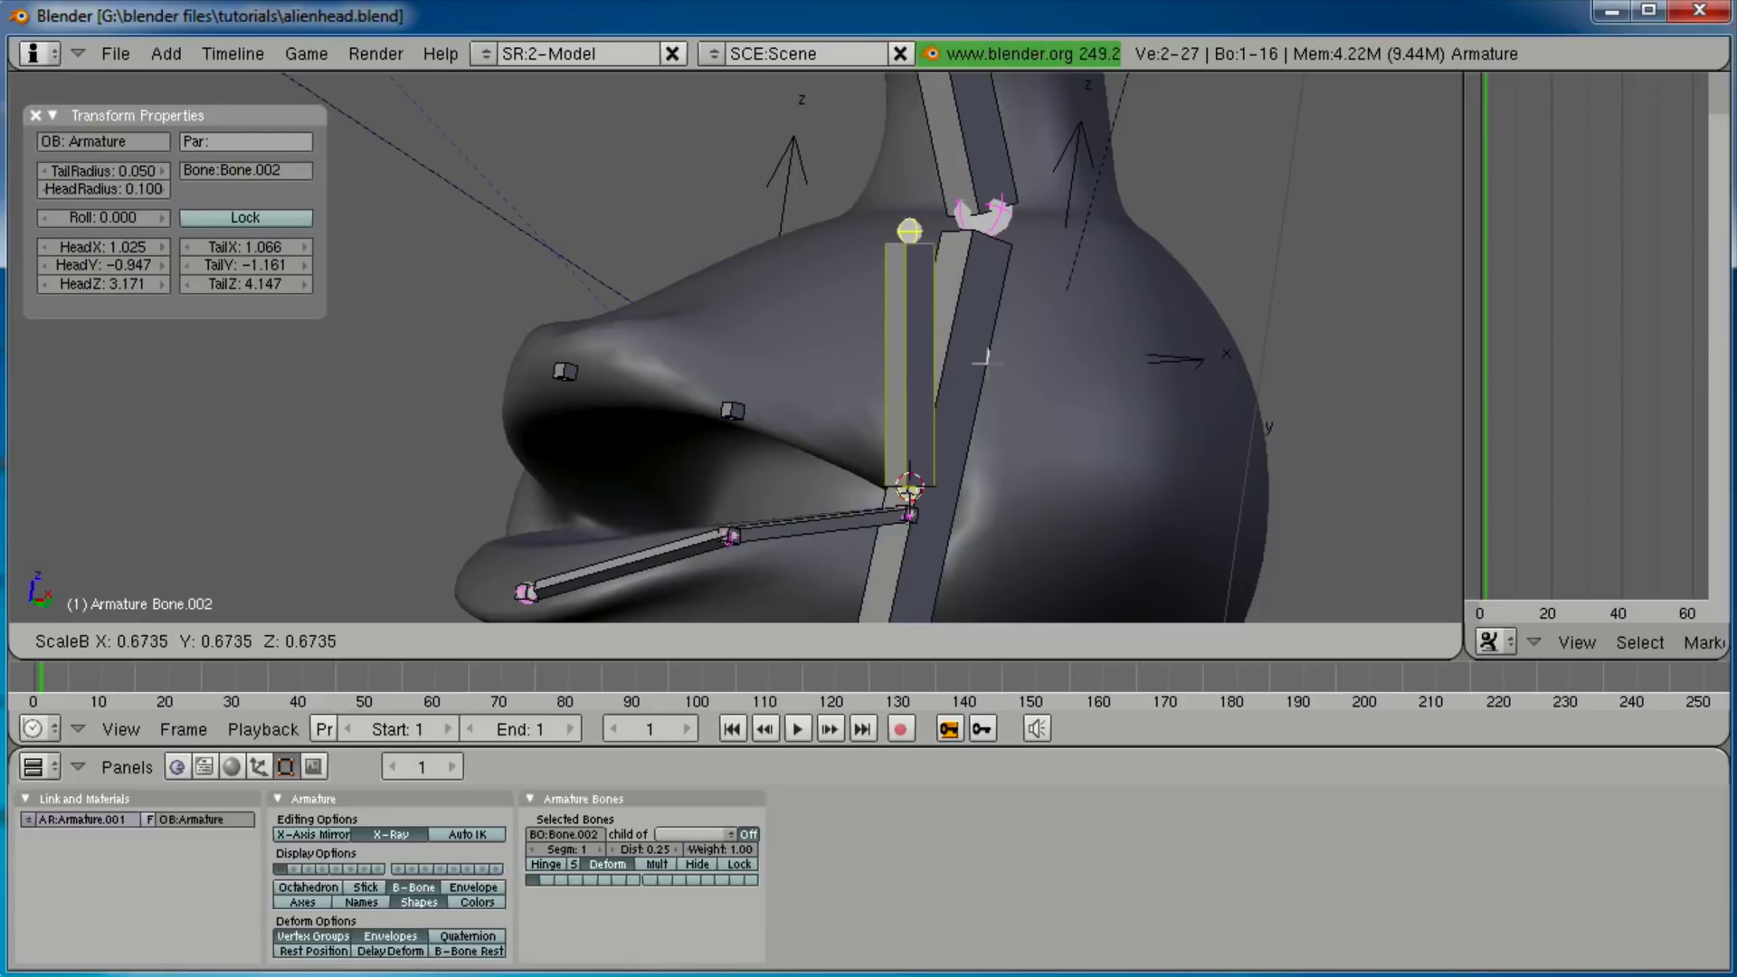
left_click(966, 489)
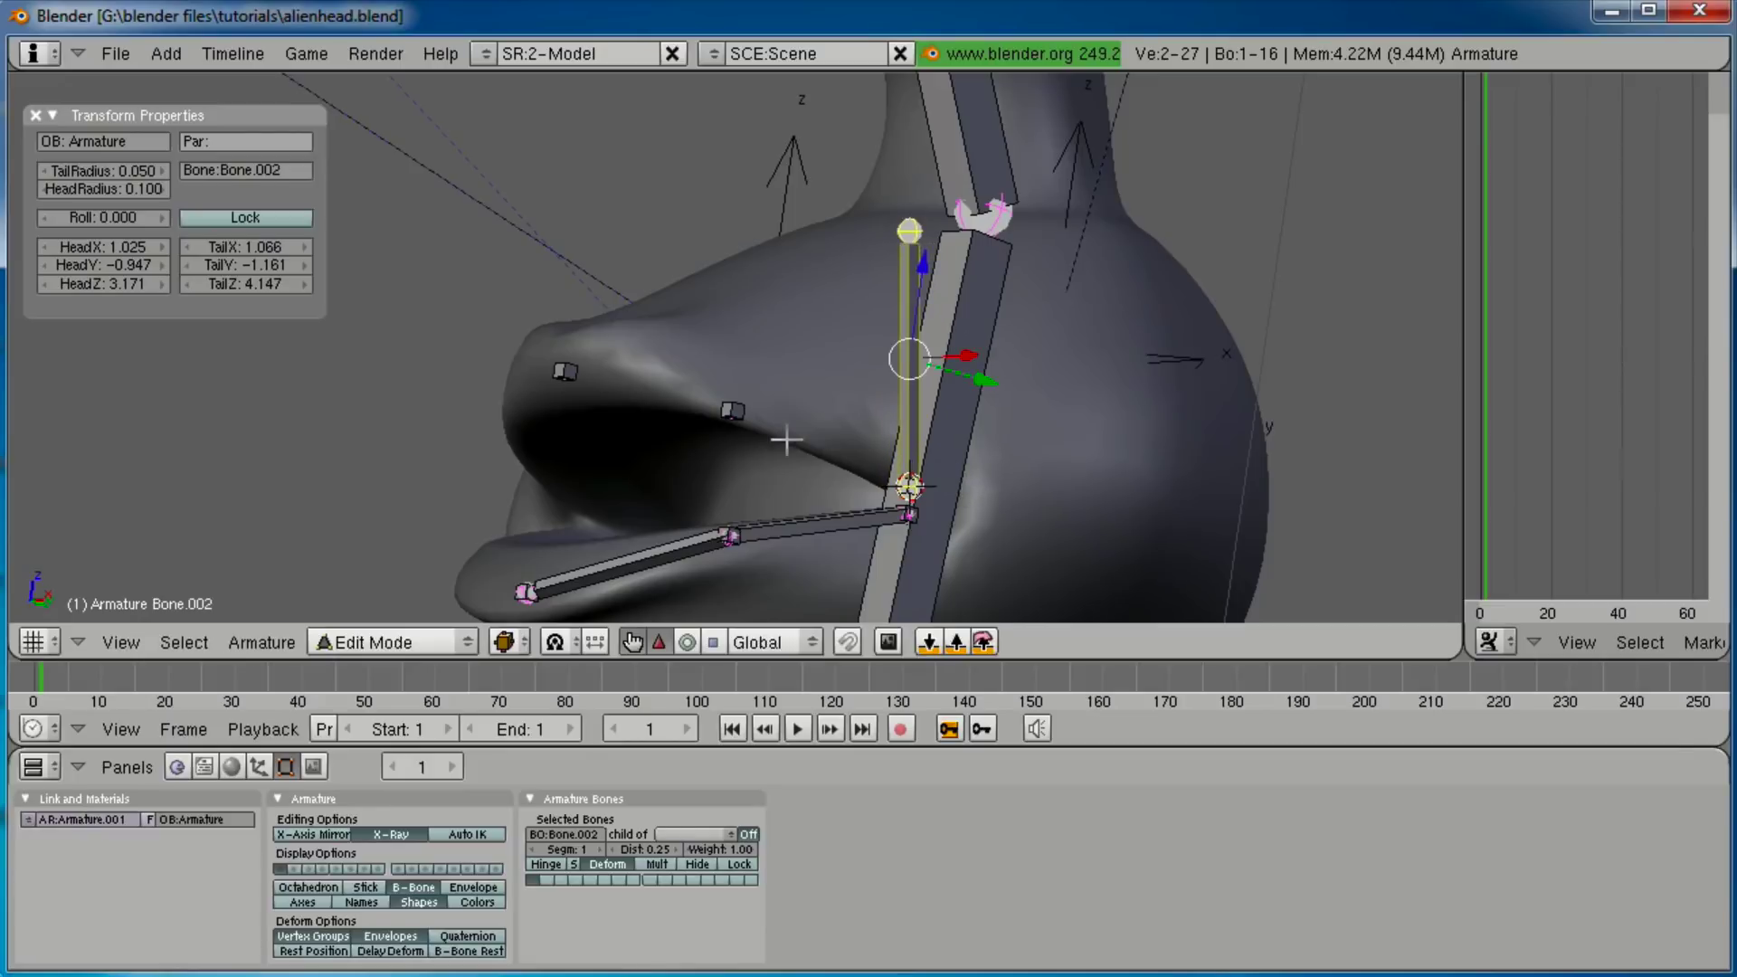
Snap the tip of the bone at LTC.L to the LT.L bone on the upper lip, using the 3D cursor.
right_click(732, 411)
key("shift+s")
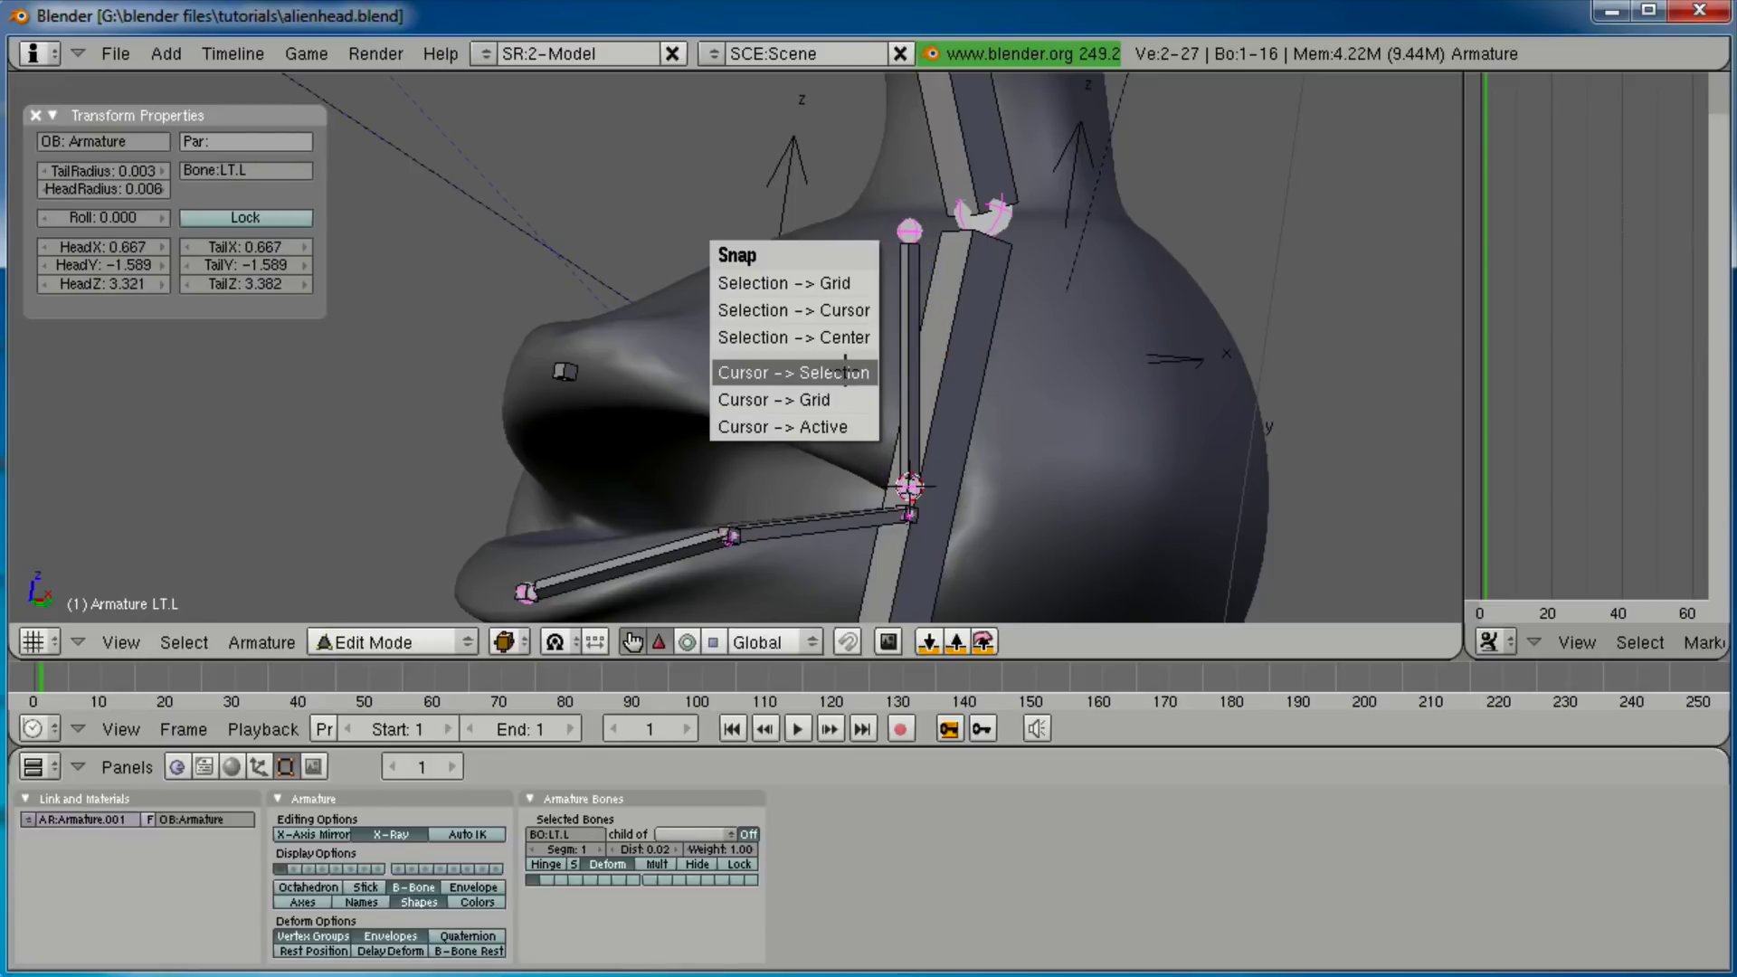
left_click(845, 371)
right_click(909, 231)
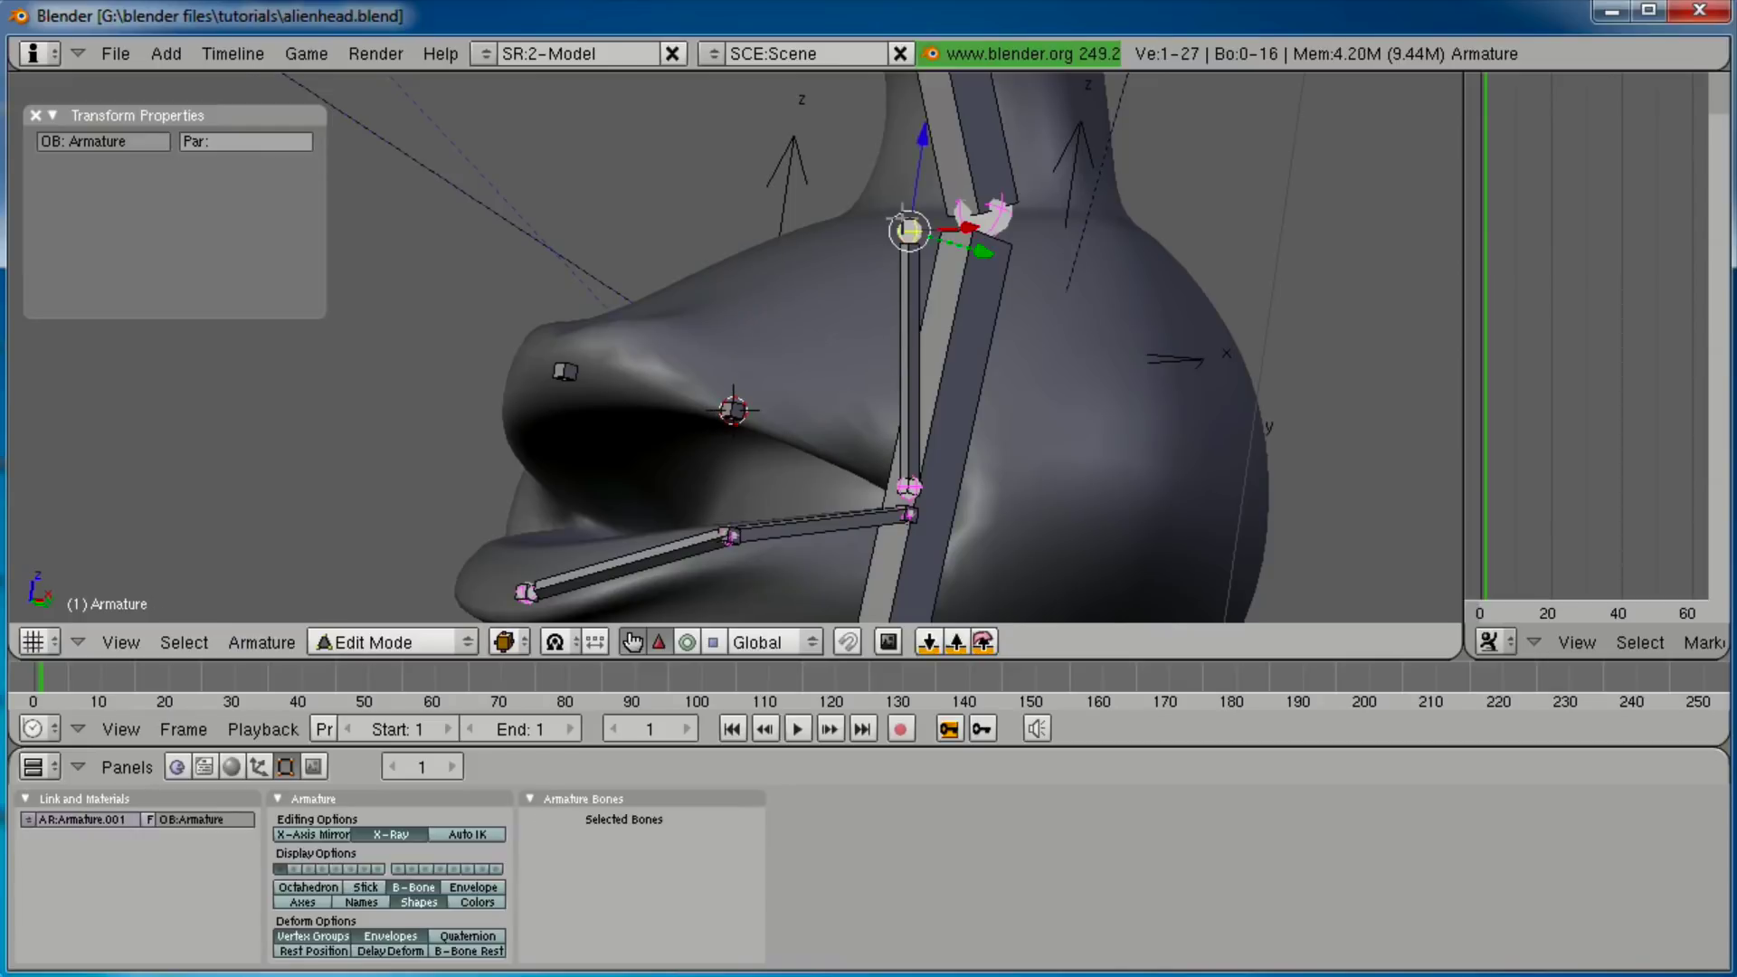
key("shift+s")
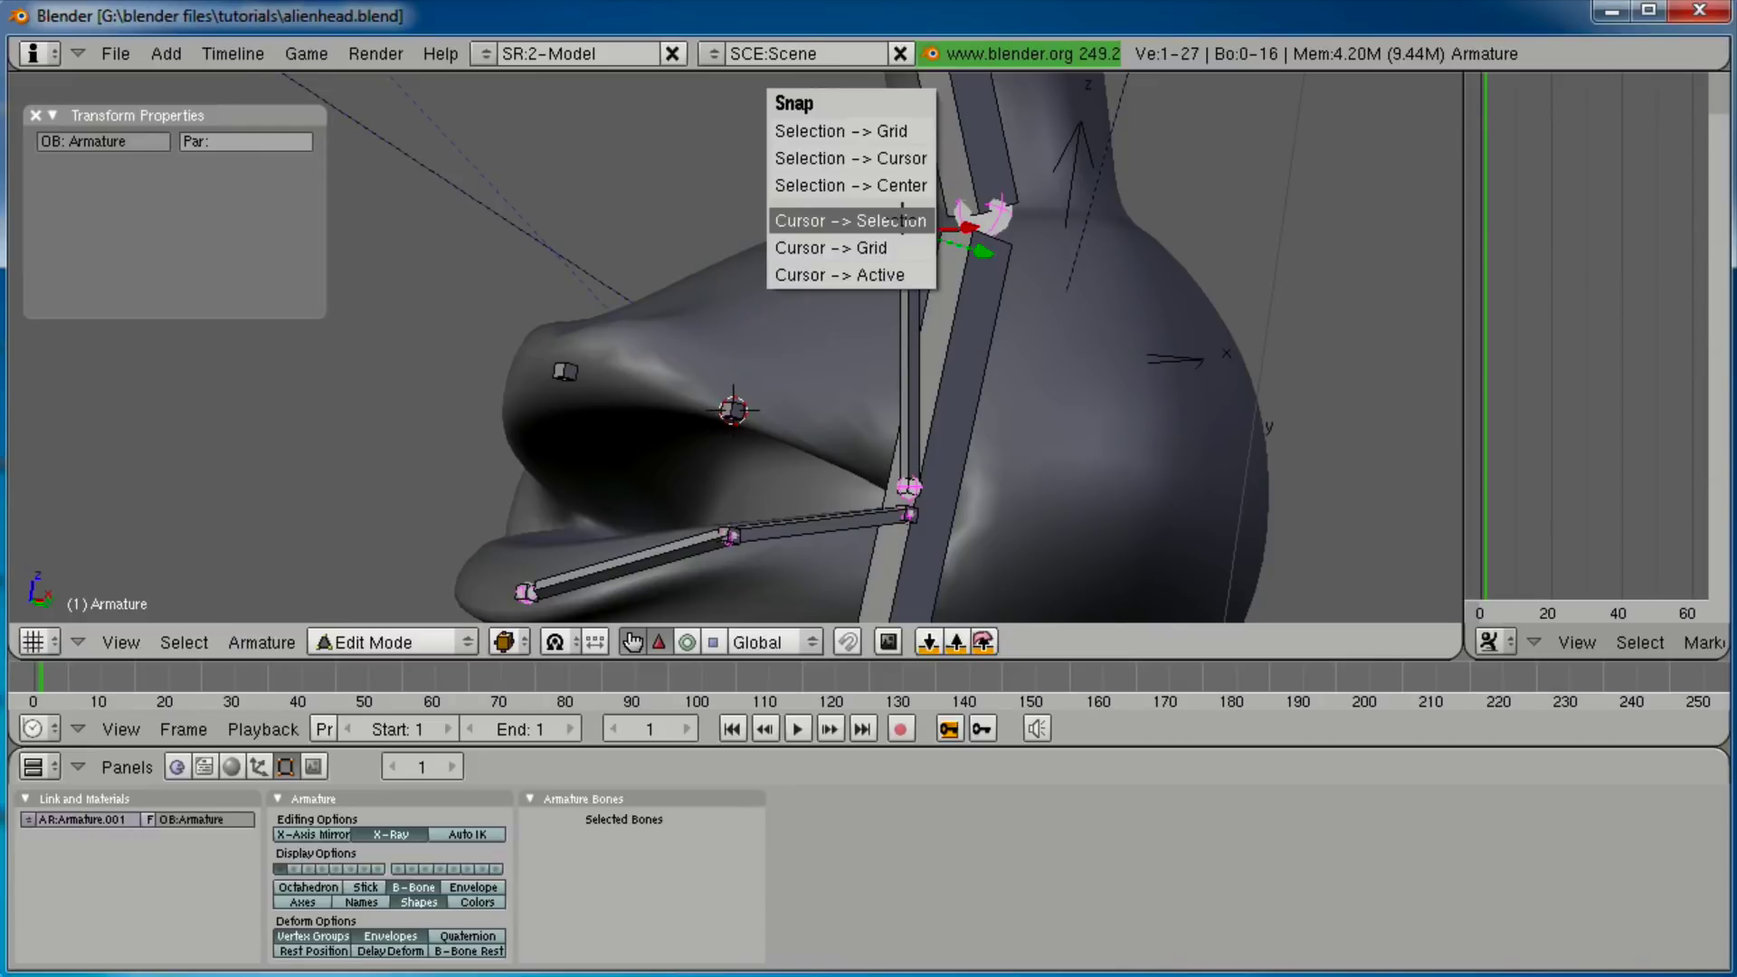
left_click(878, 159)
Extrude a second bone from the upper lip bone's tip at LT.L towards the middle of the lip.
scroll(671, 378, "up", 5)
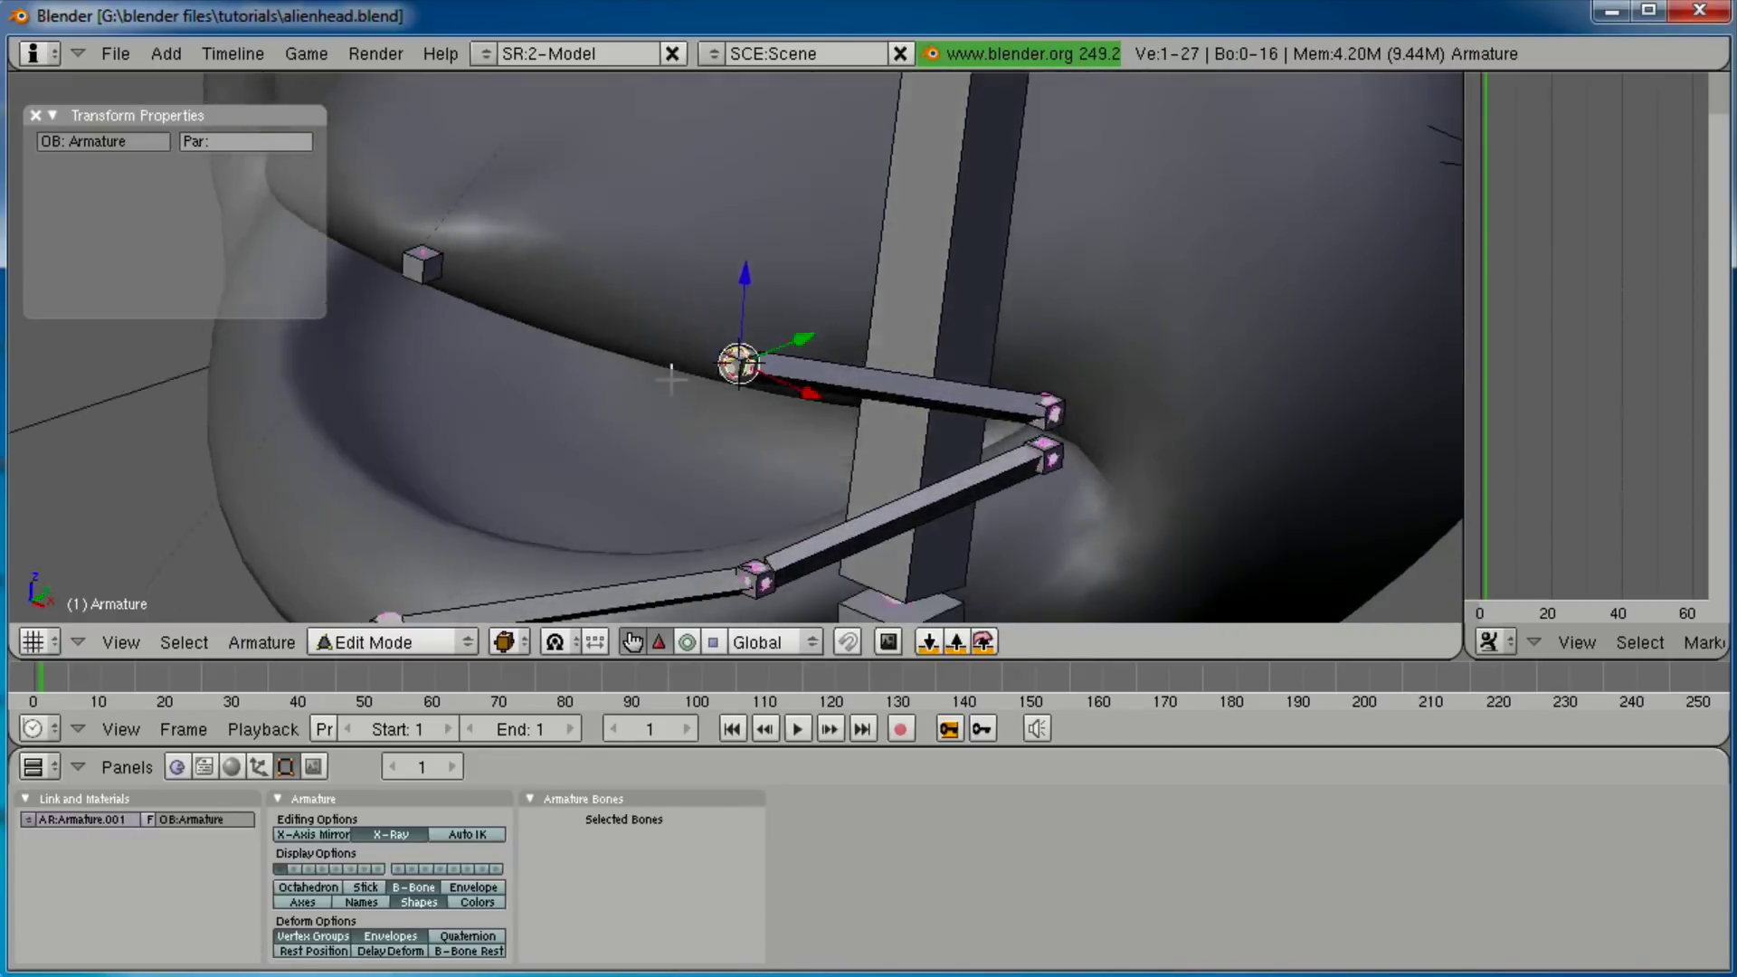
middle_click_drag(671, 380, 662, 404)
key("e")
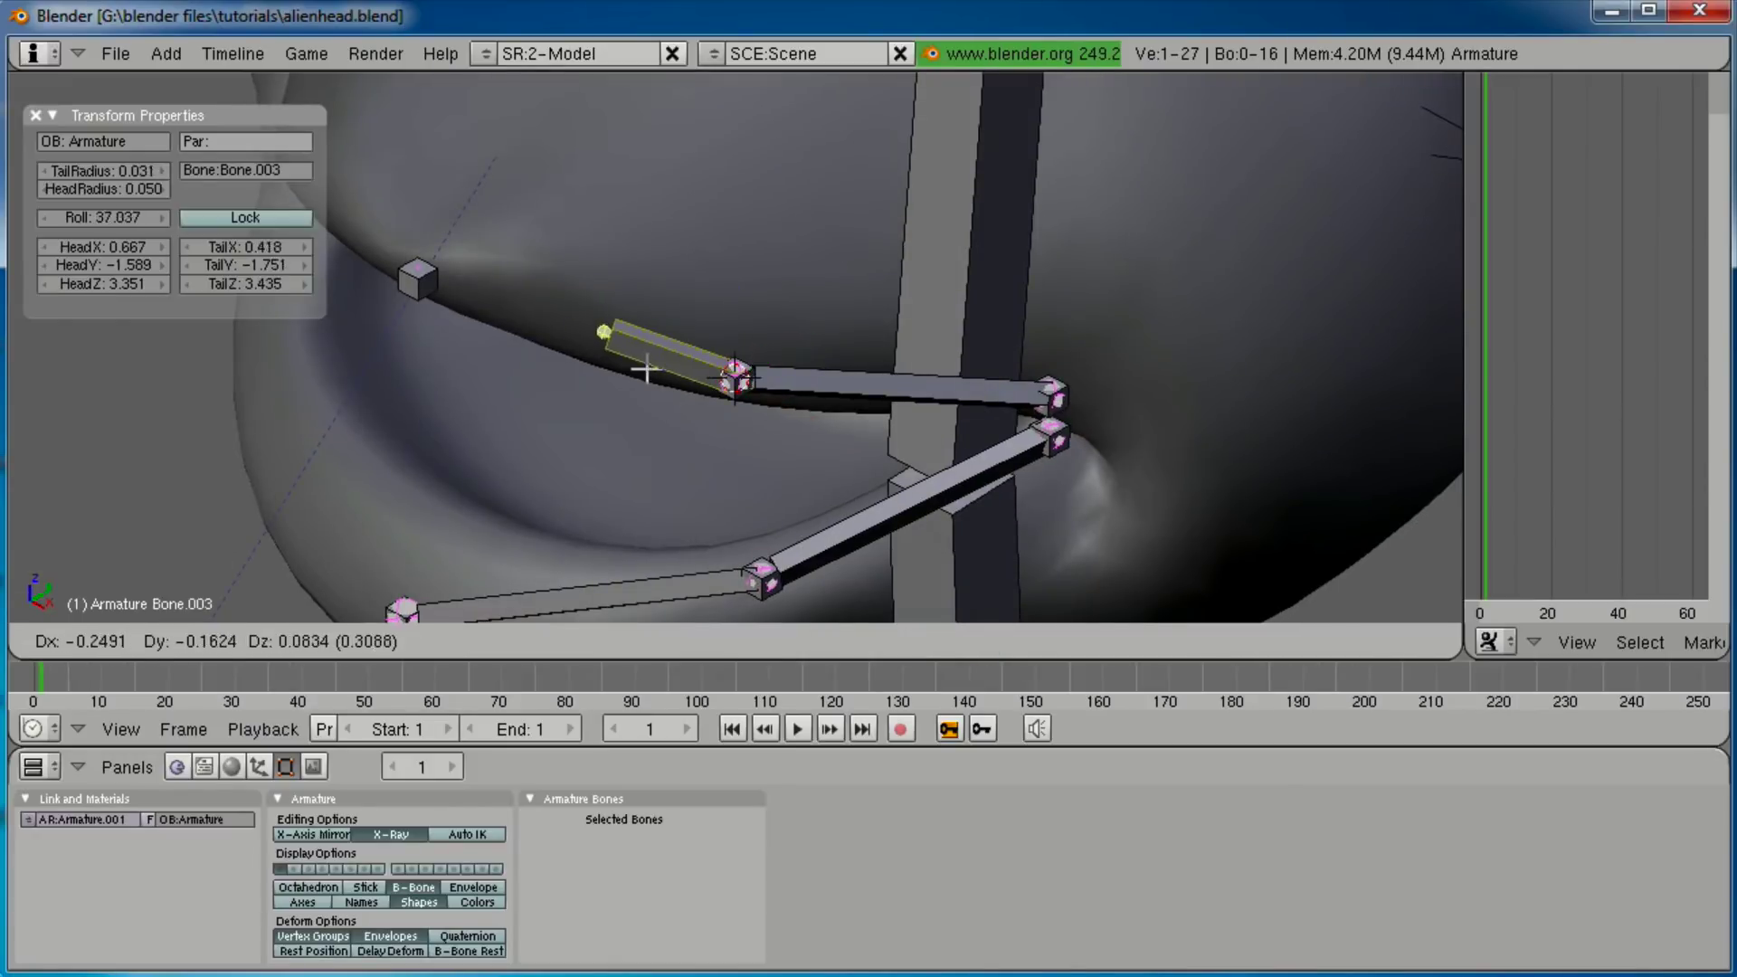
left_click(554, 376)
Snap the extruded upper lip bone's tip to the central LT bone, using the 3D cursor.
right_click(433, 290)
key("shift+s")
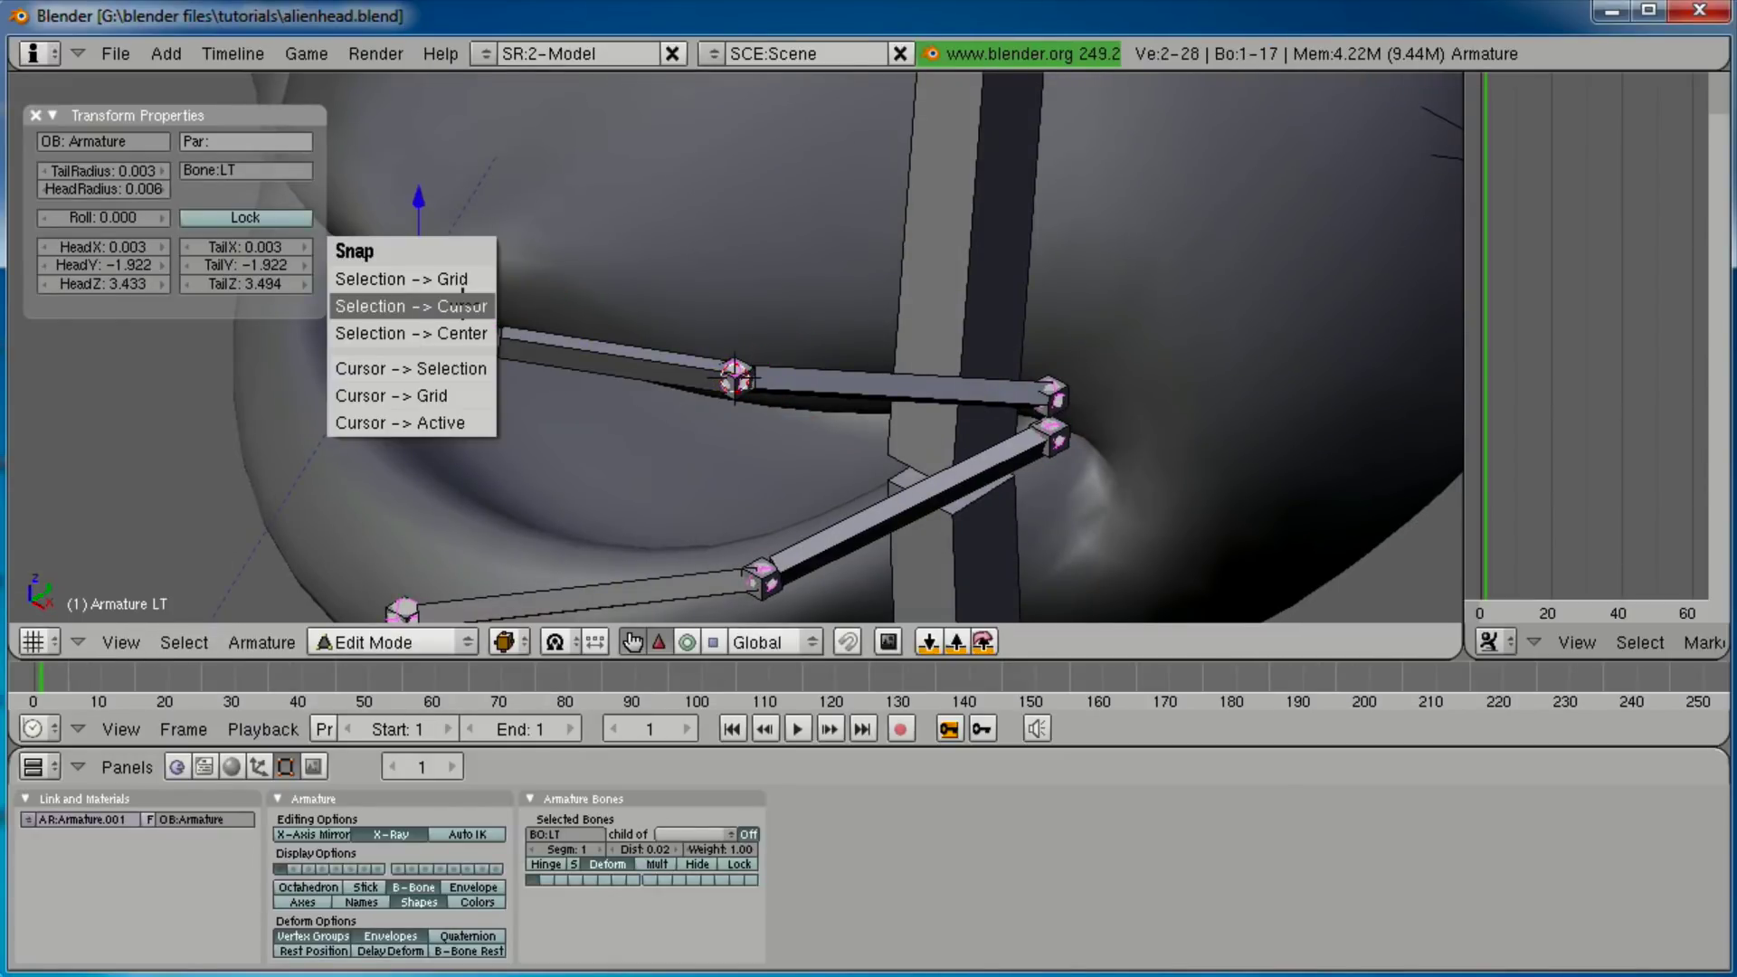
left_click(443, 368)
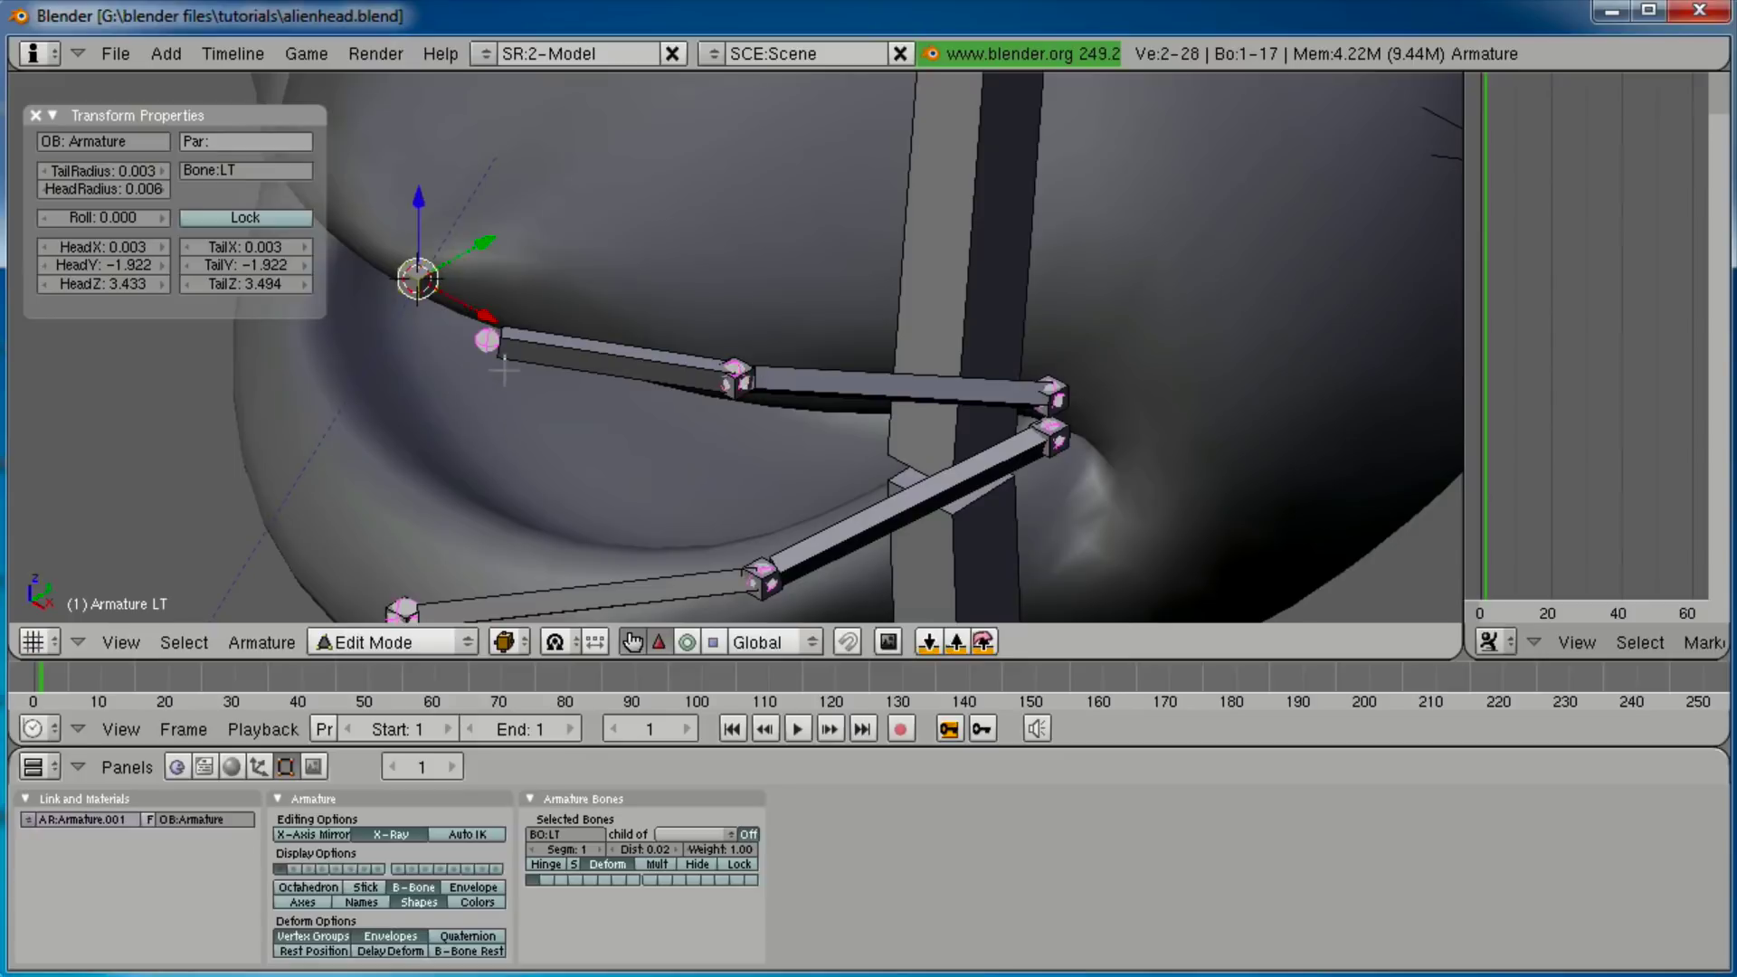
right_click(486, 339)
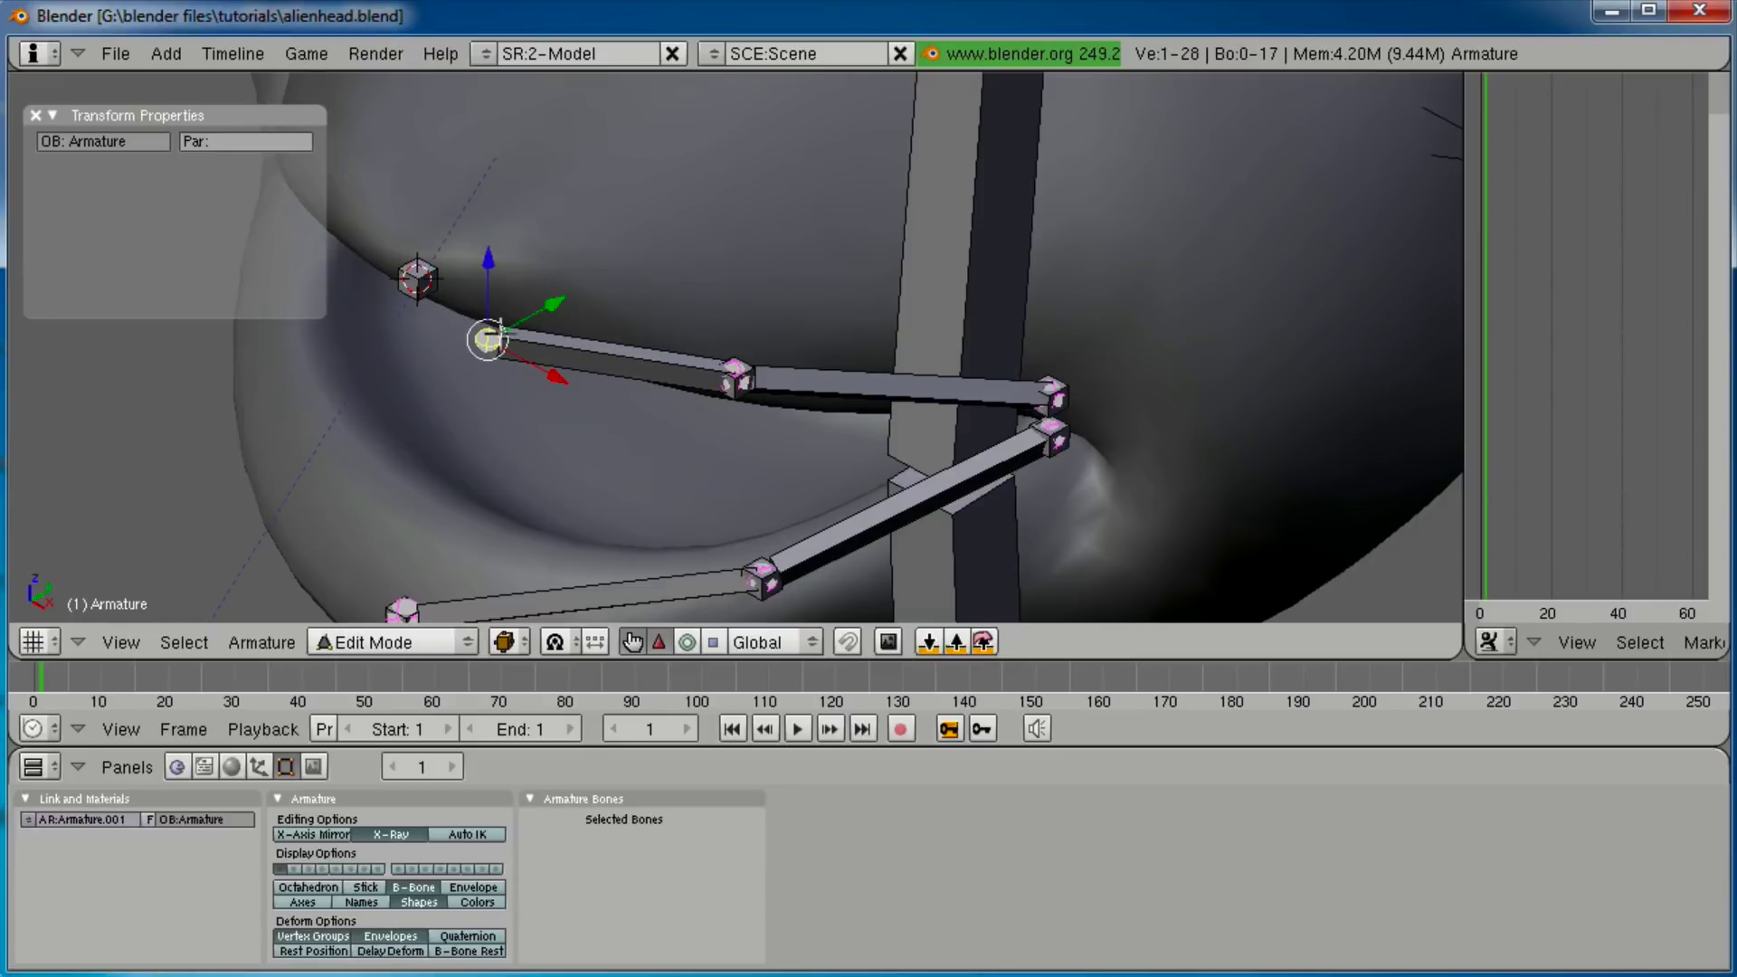
key("shift+s")
left_click(449, 273)
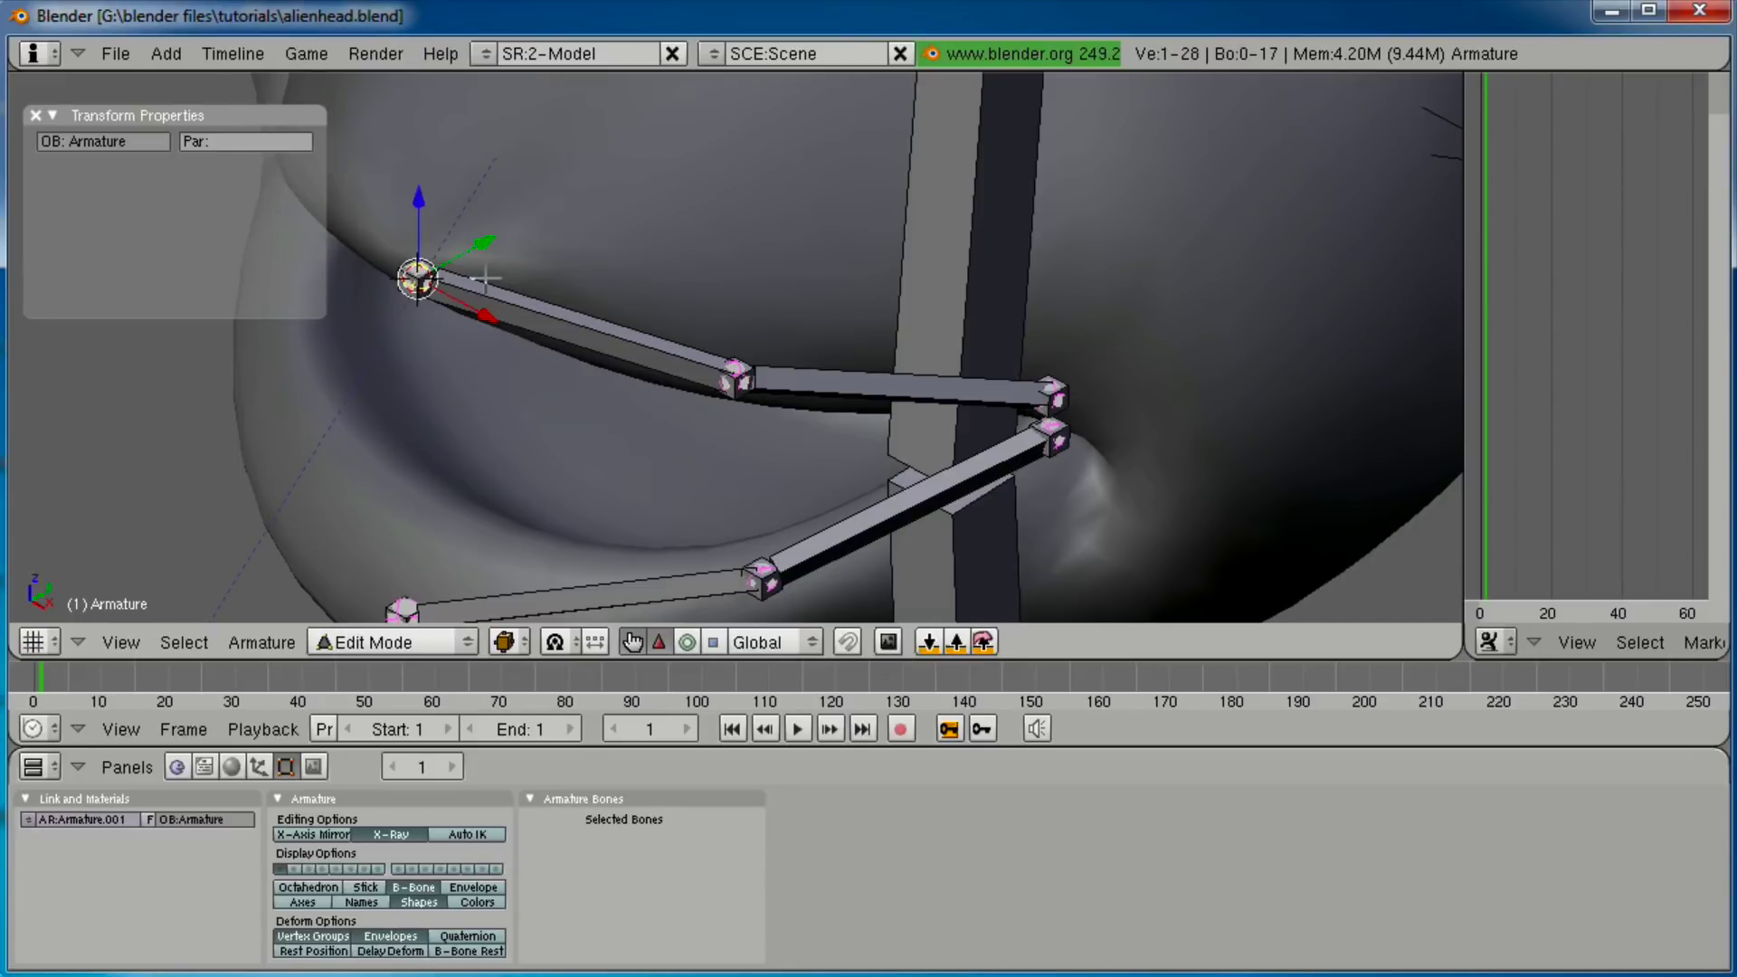
scroll(657, 345, "down", 4)
middle_click_drag(657, 345, 667, 256)
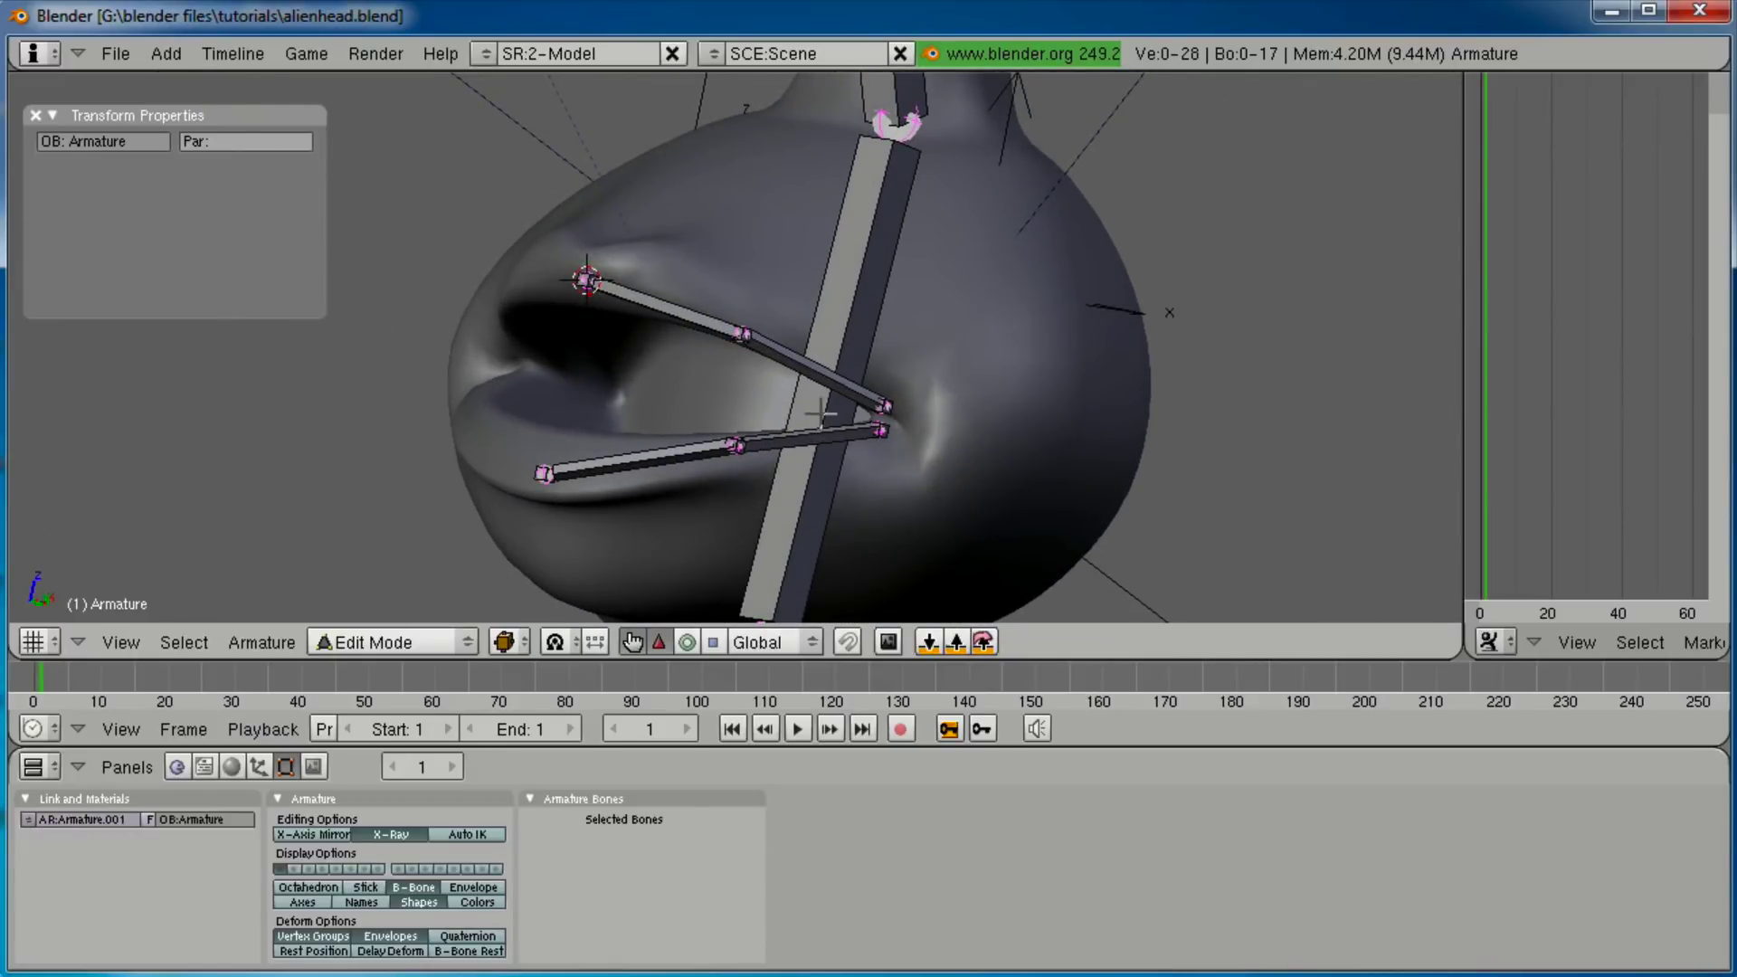
scroll(756, 355, "up", 1)
middle_click_drag(687, 362, 760, 410)
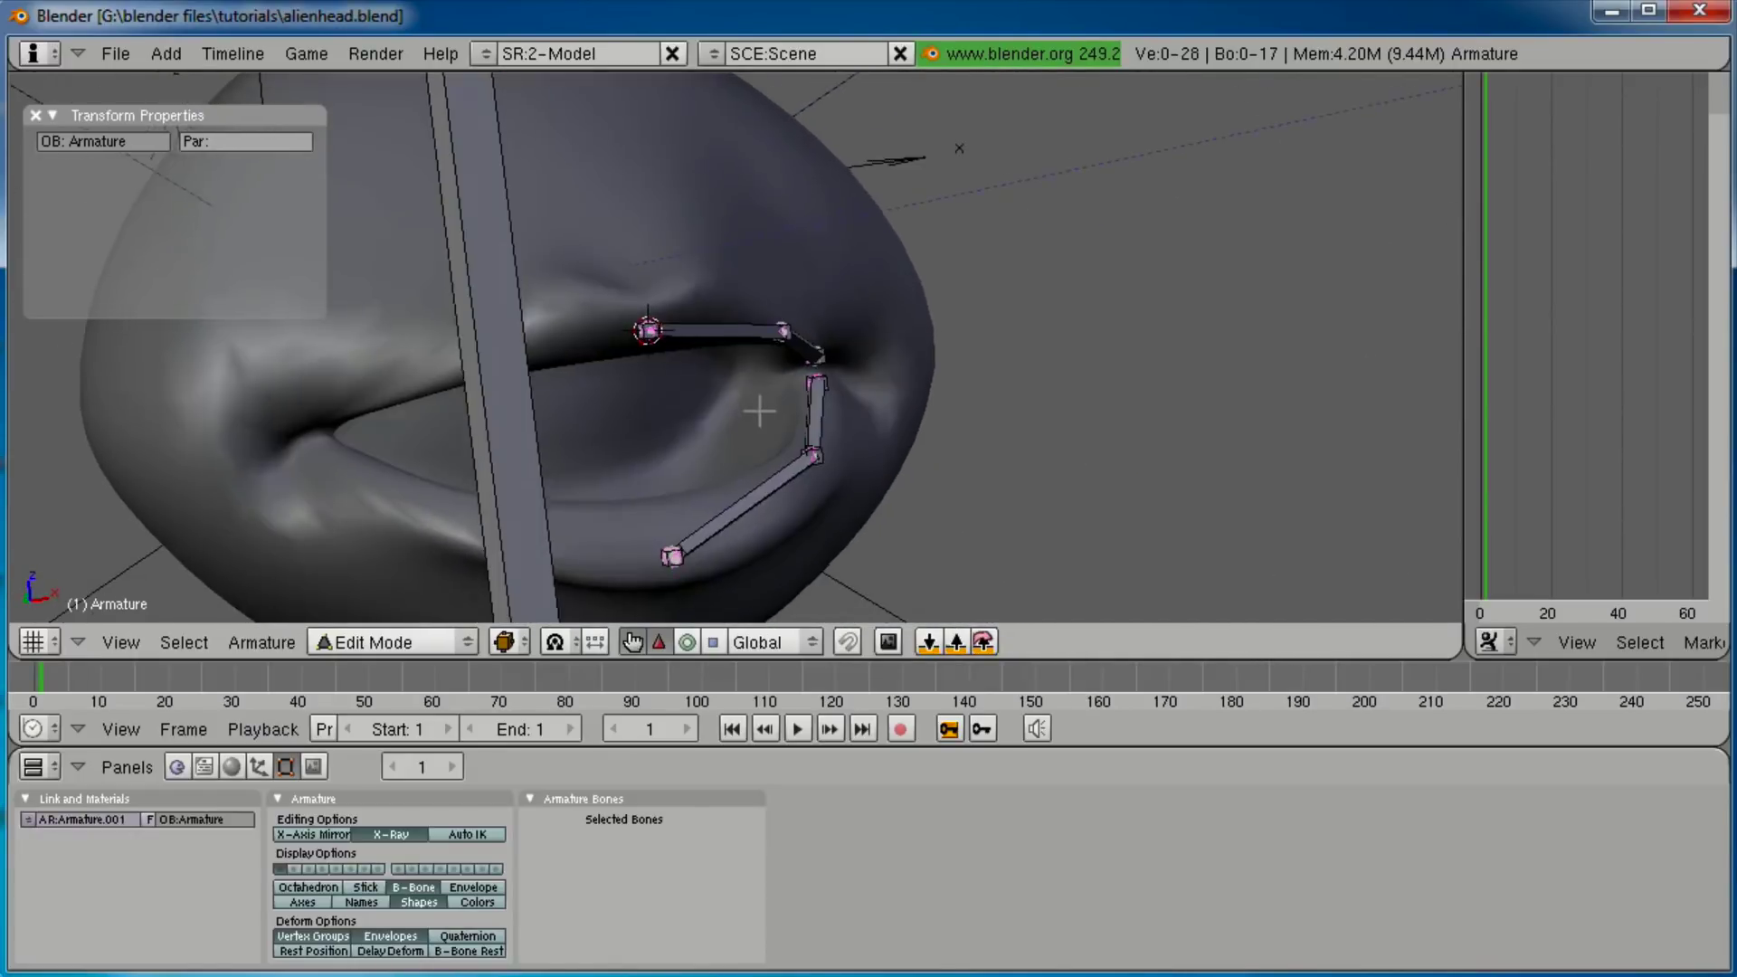
Select the lip bones and their control bones on the .L side of the mouth, leaving out the central control bones.
key("b")
left_click_drag(867, 298, 700, 427)
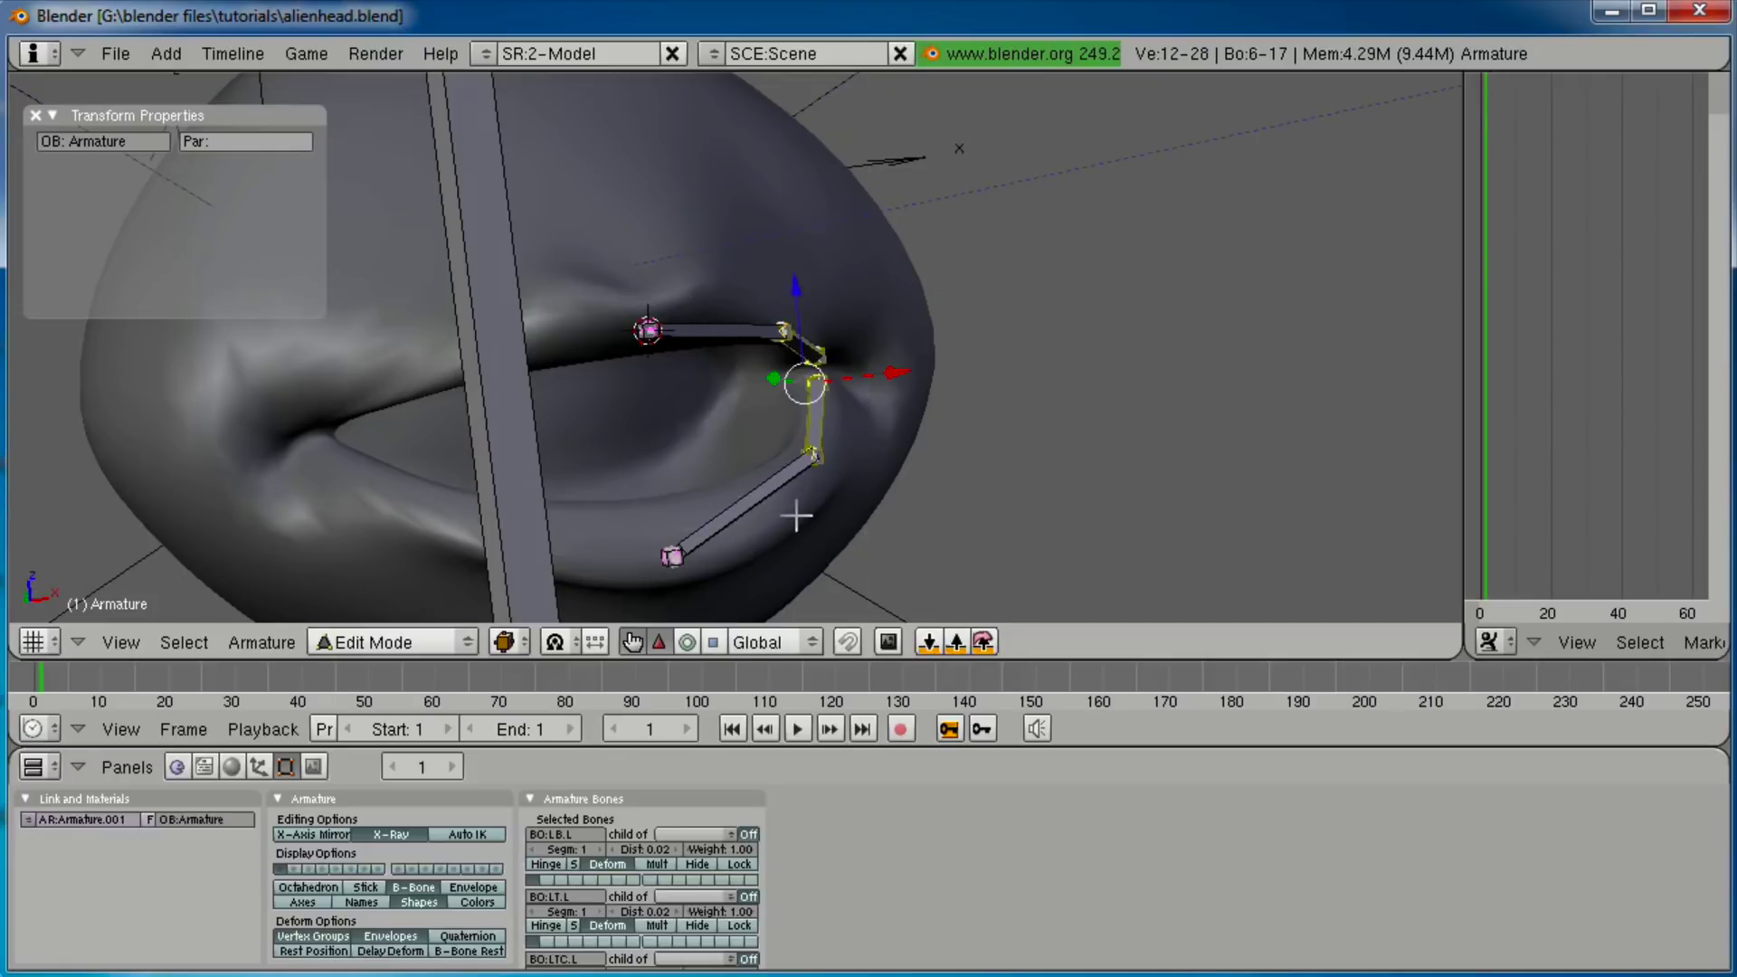
key("KP_1")
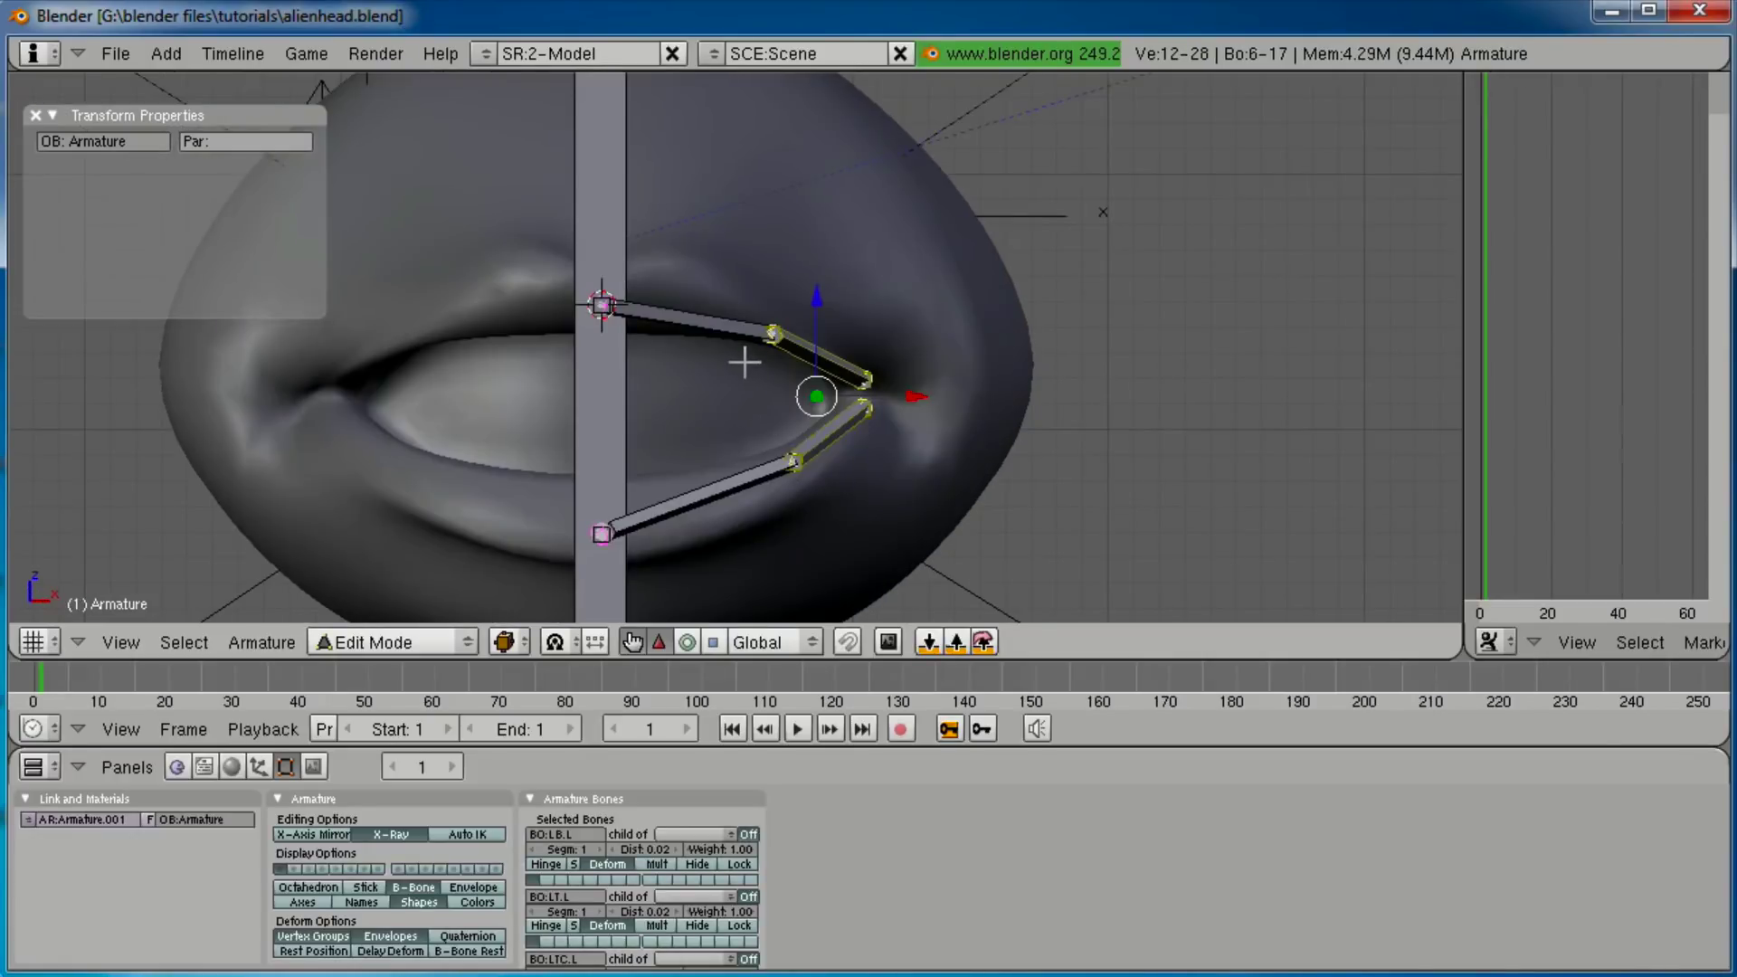
right_click(708, 321, "shift")
right_click(723, 486, "shift")
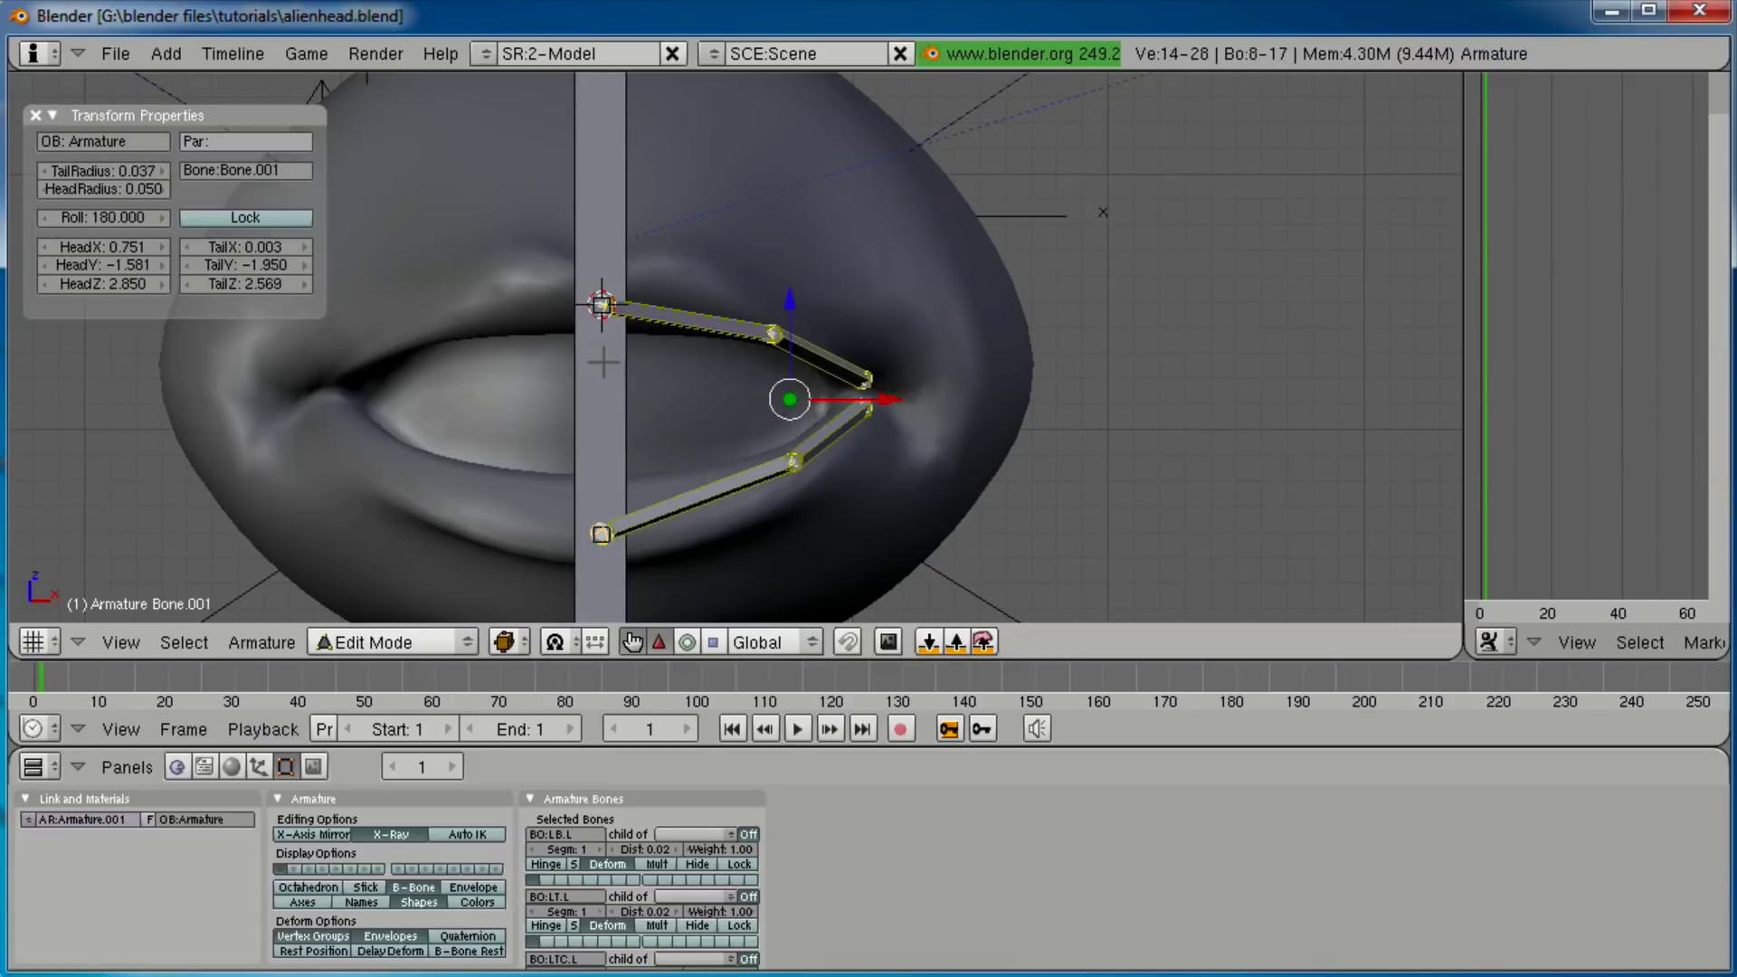
middle_click_drag(608, 348, 718, 339)
scroll(696, 464, "up", 4)
key("KP_1")
scroll(688, 273, "down", 5)
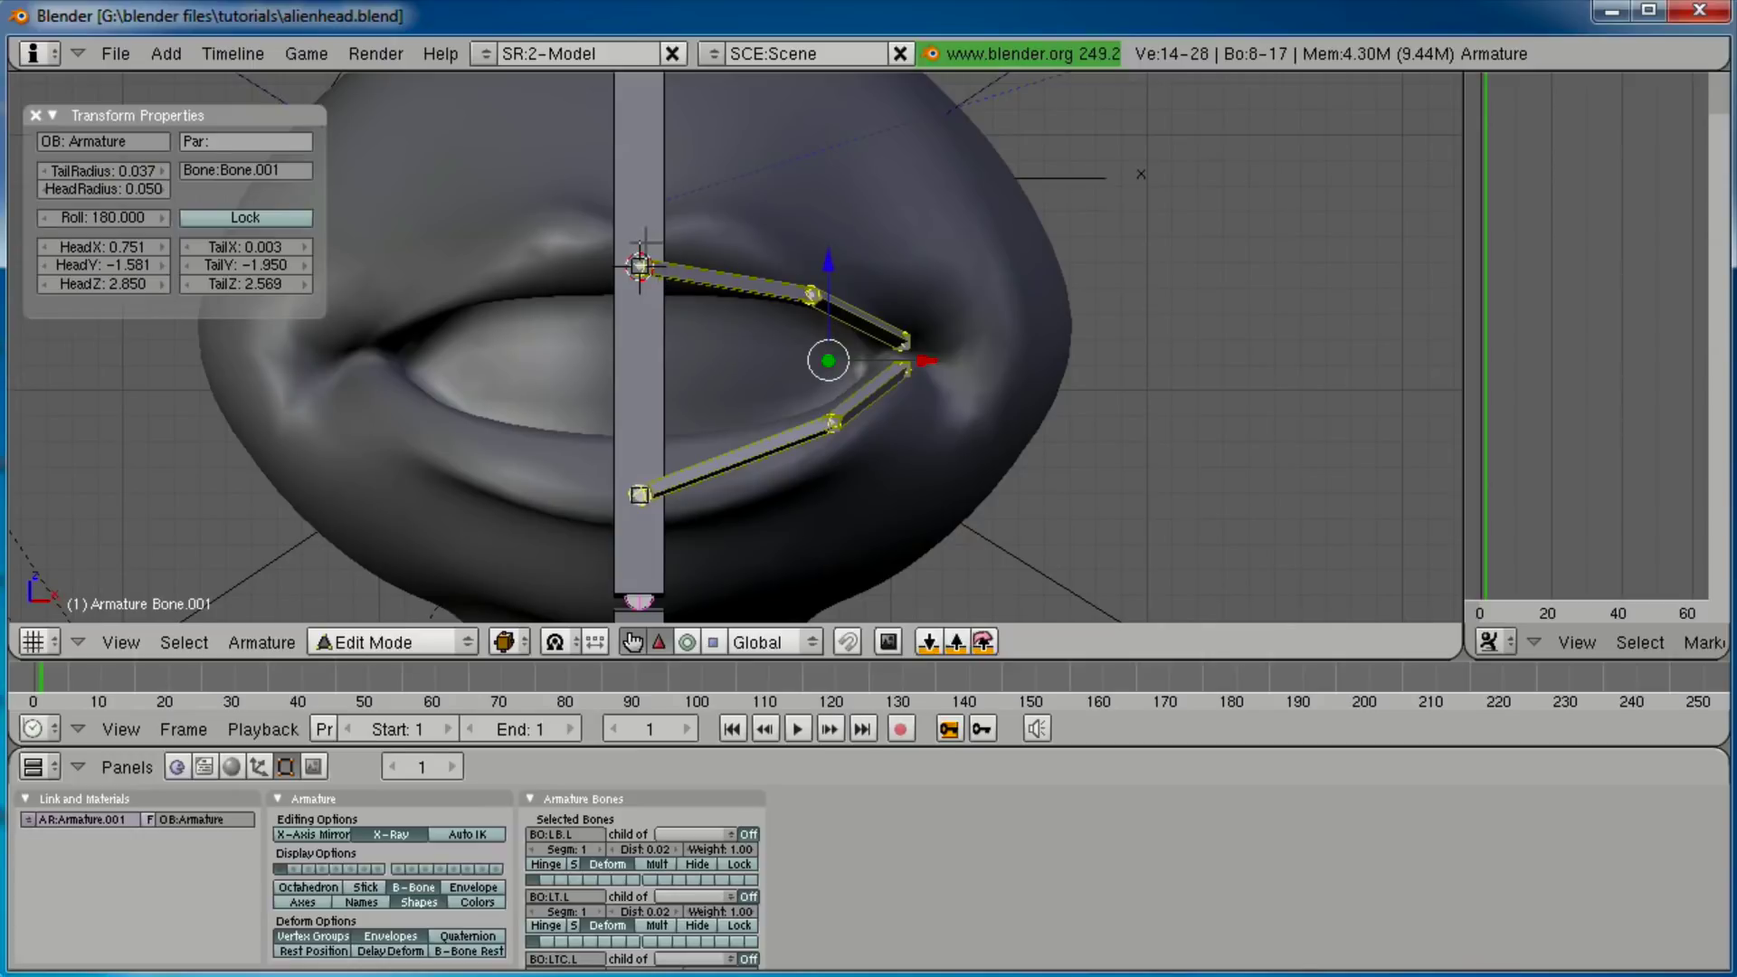
middle_click_drag(679, 376, 823, 366, "shift")
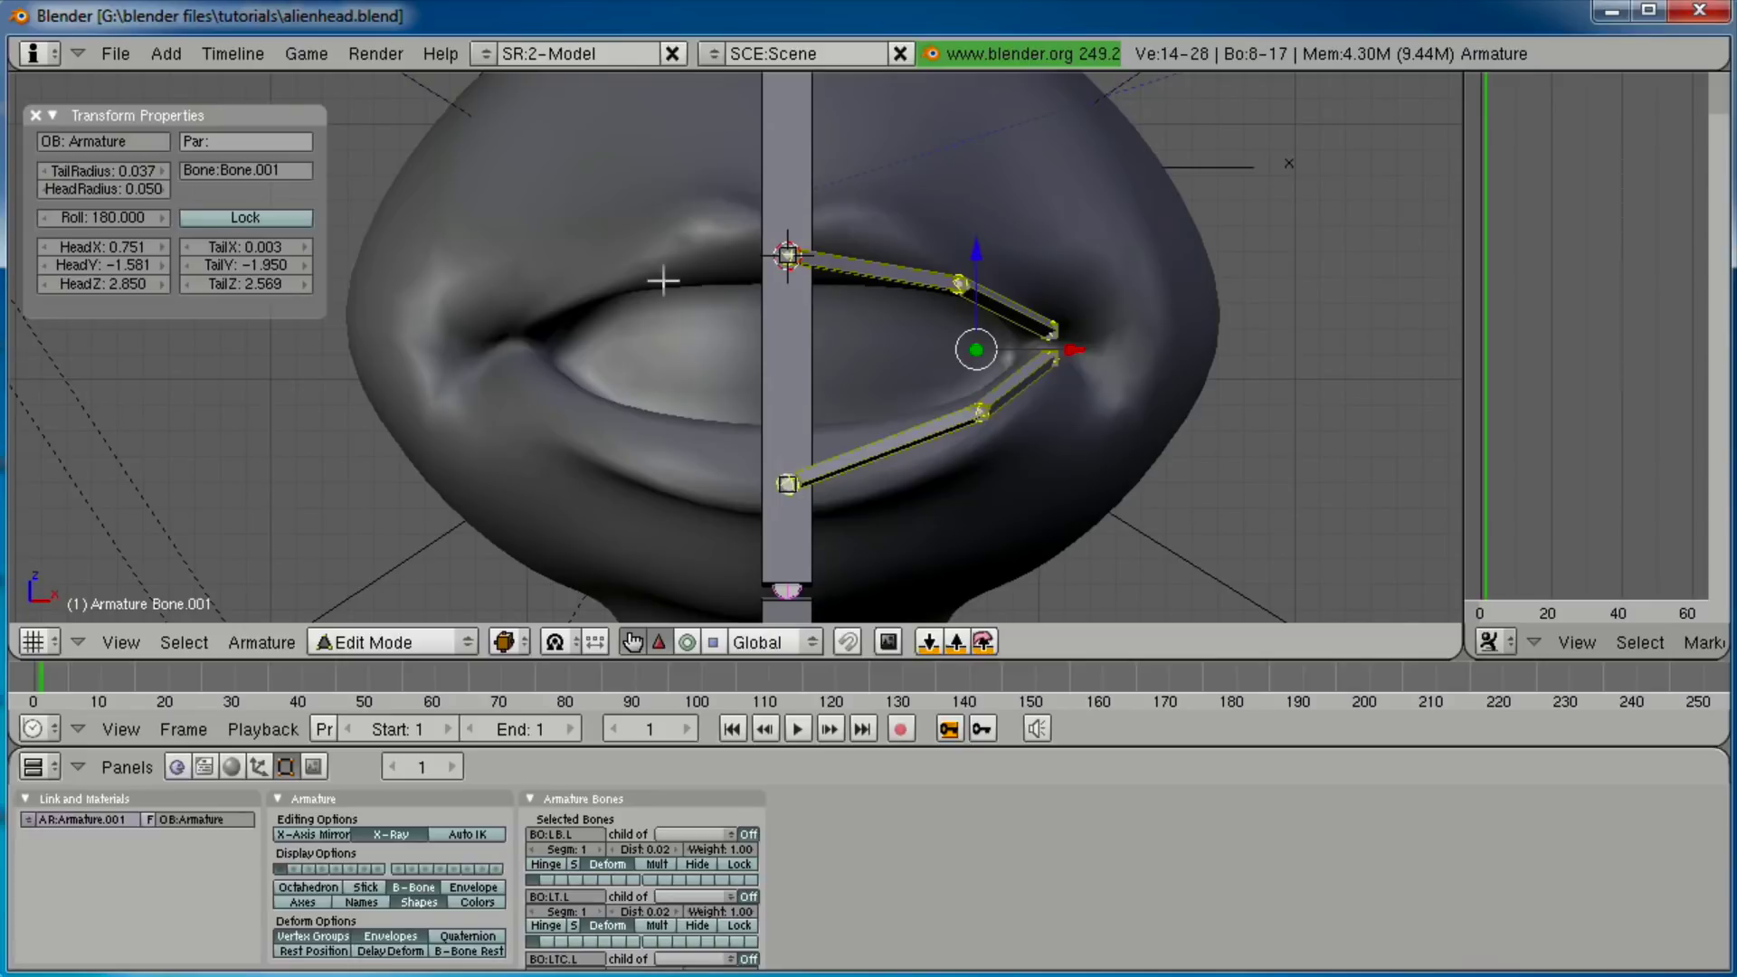
scroll(692, 315, "up", 2)
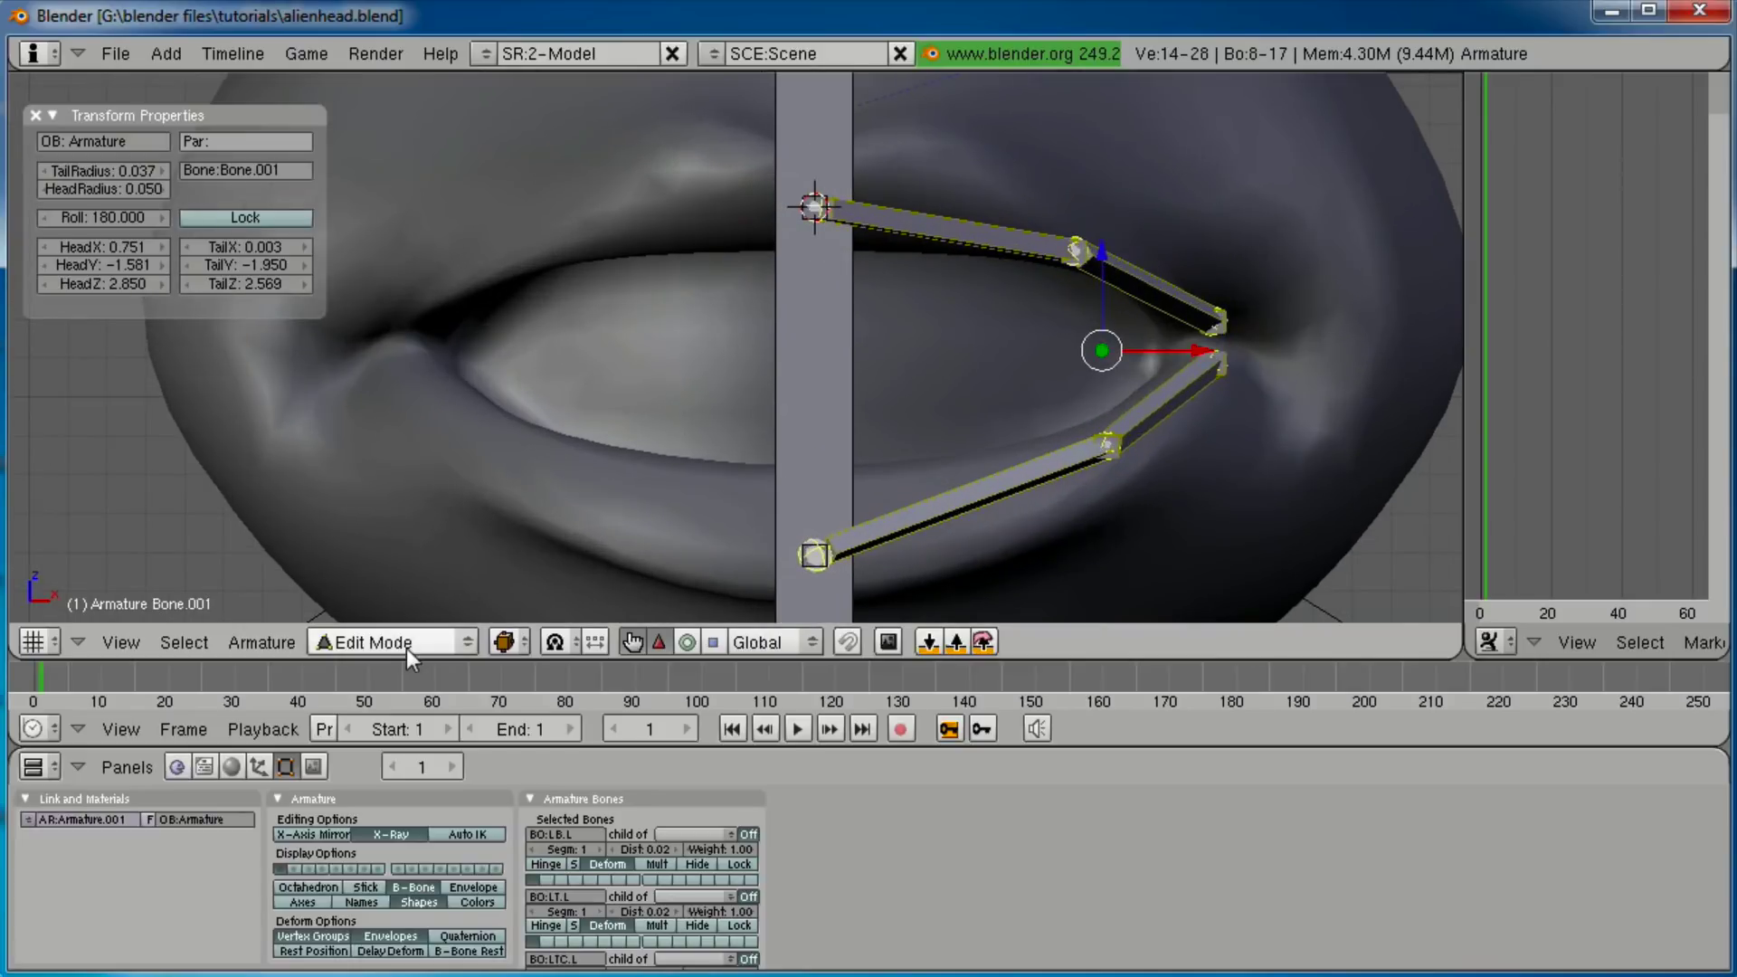
Set the pivot to the 3D Cursor and test it with a trial rotation of the selected lip bones.
left_click(568, 642)
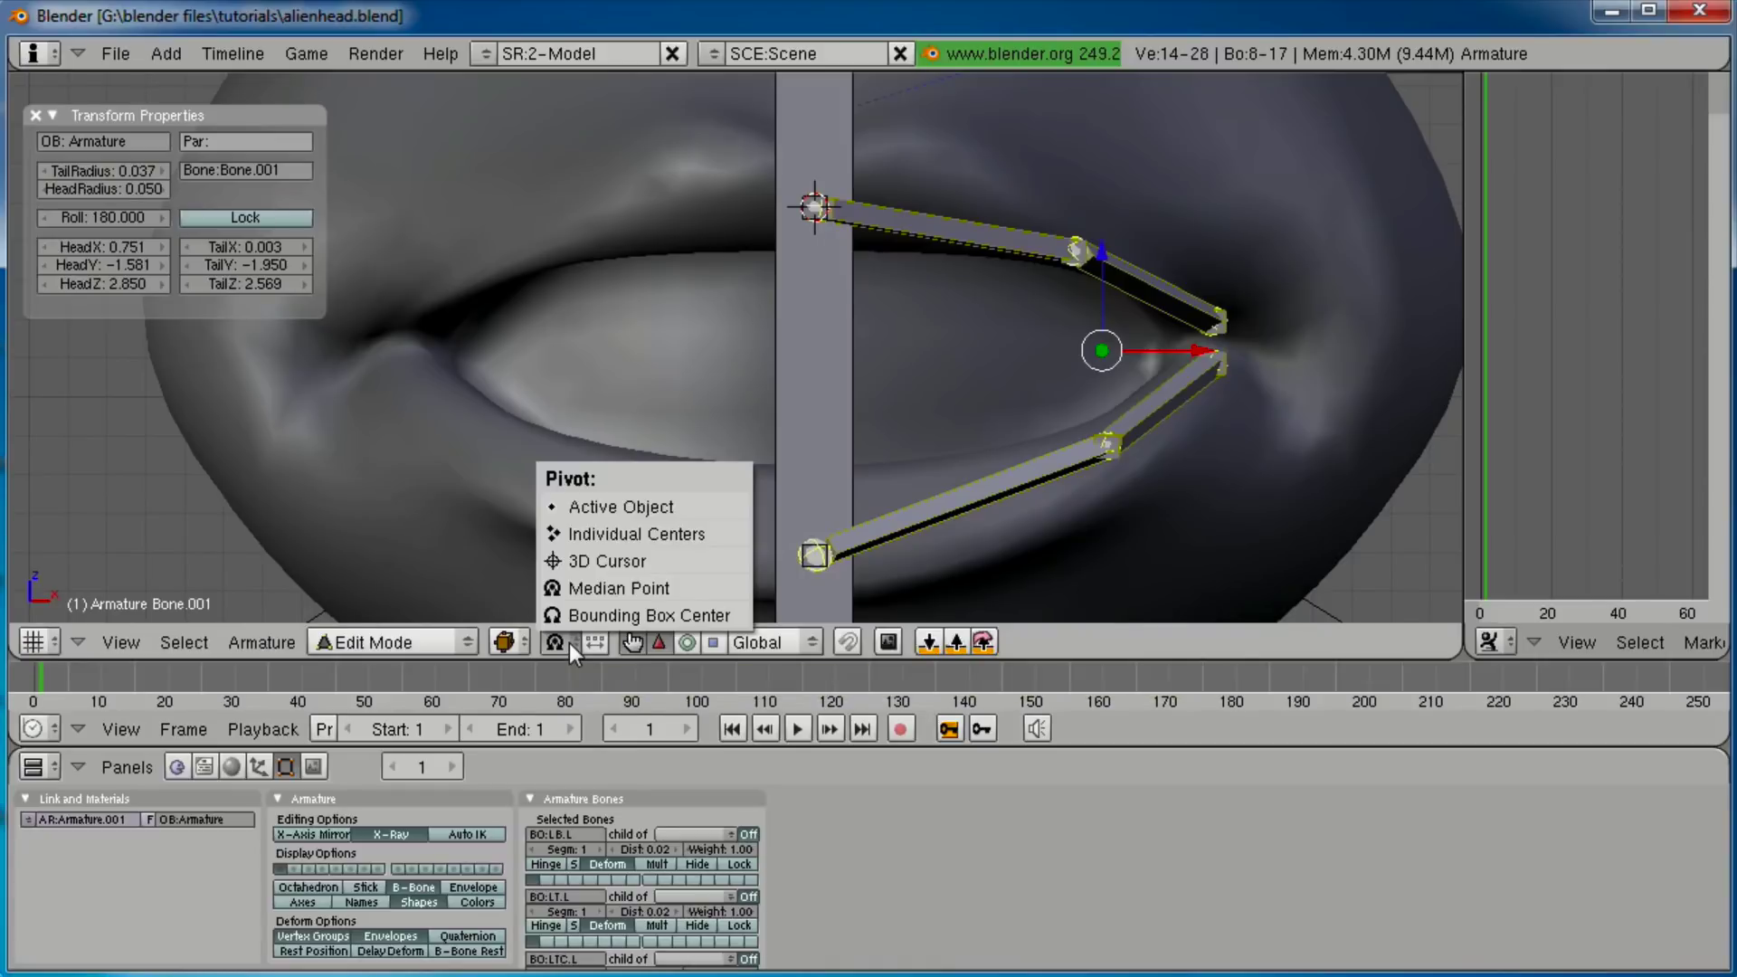
left_click(568, 562)
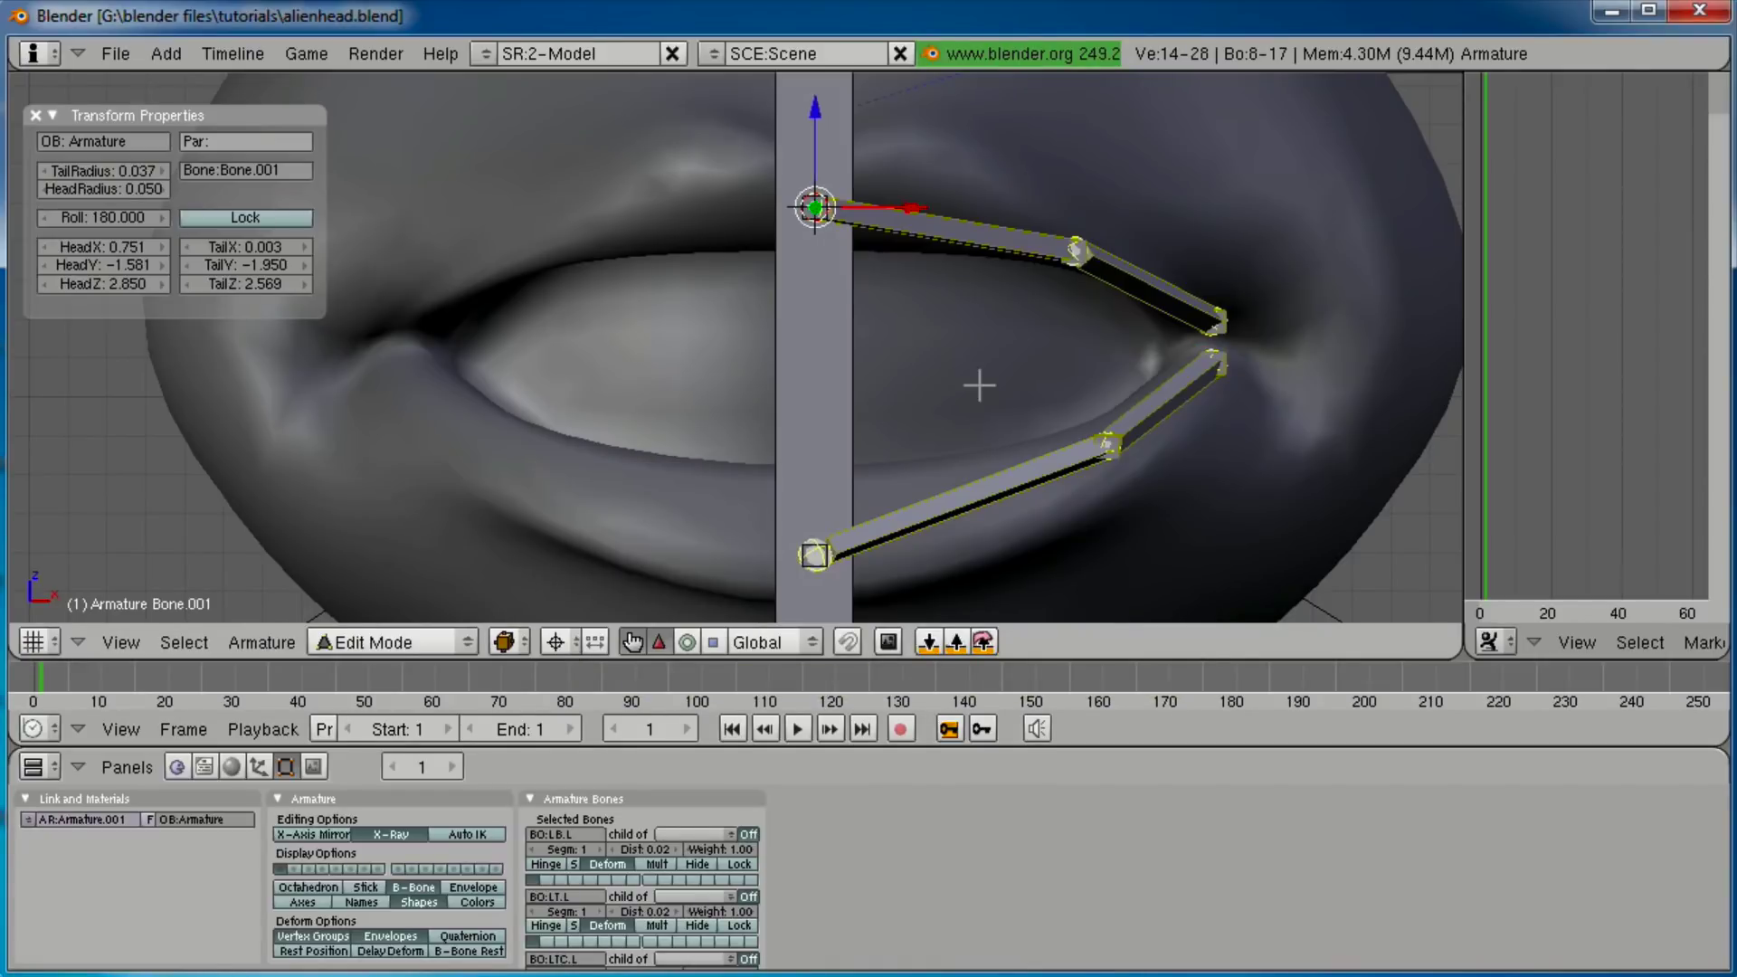
key("r")
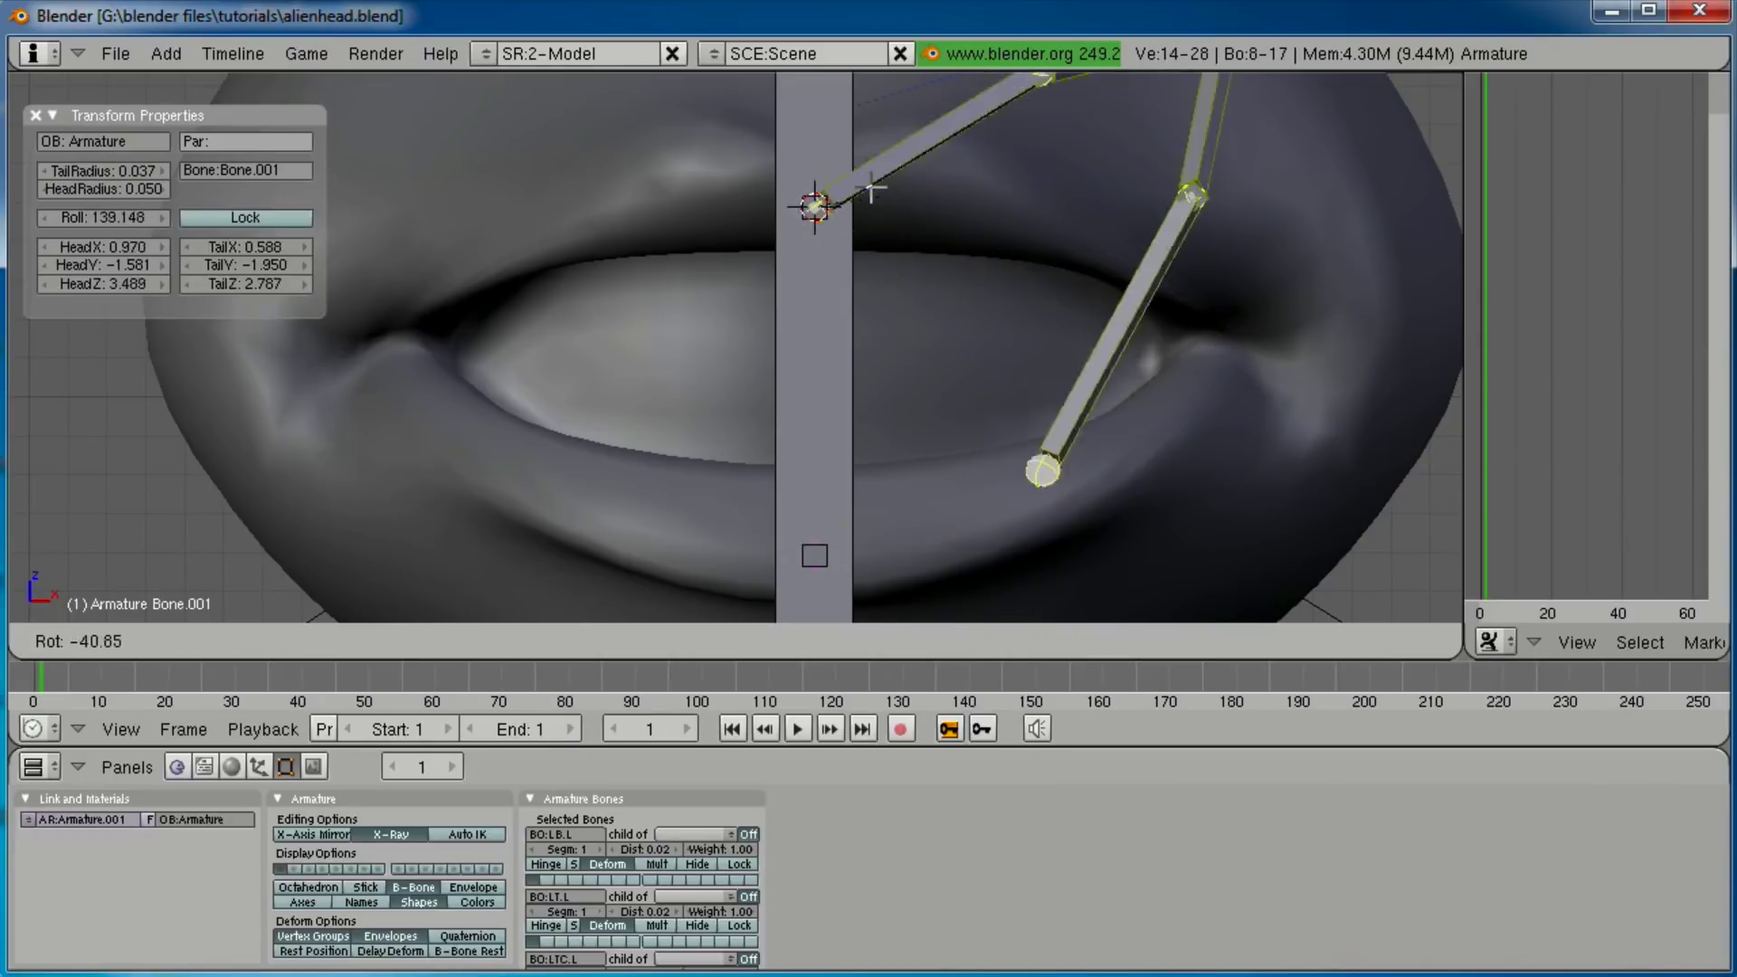
left_click(881, 271)
middle_click_drag(1118, 399, 963, 434, "shift")
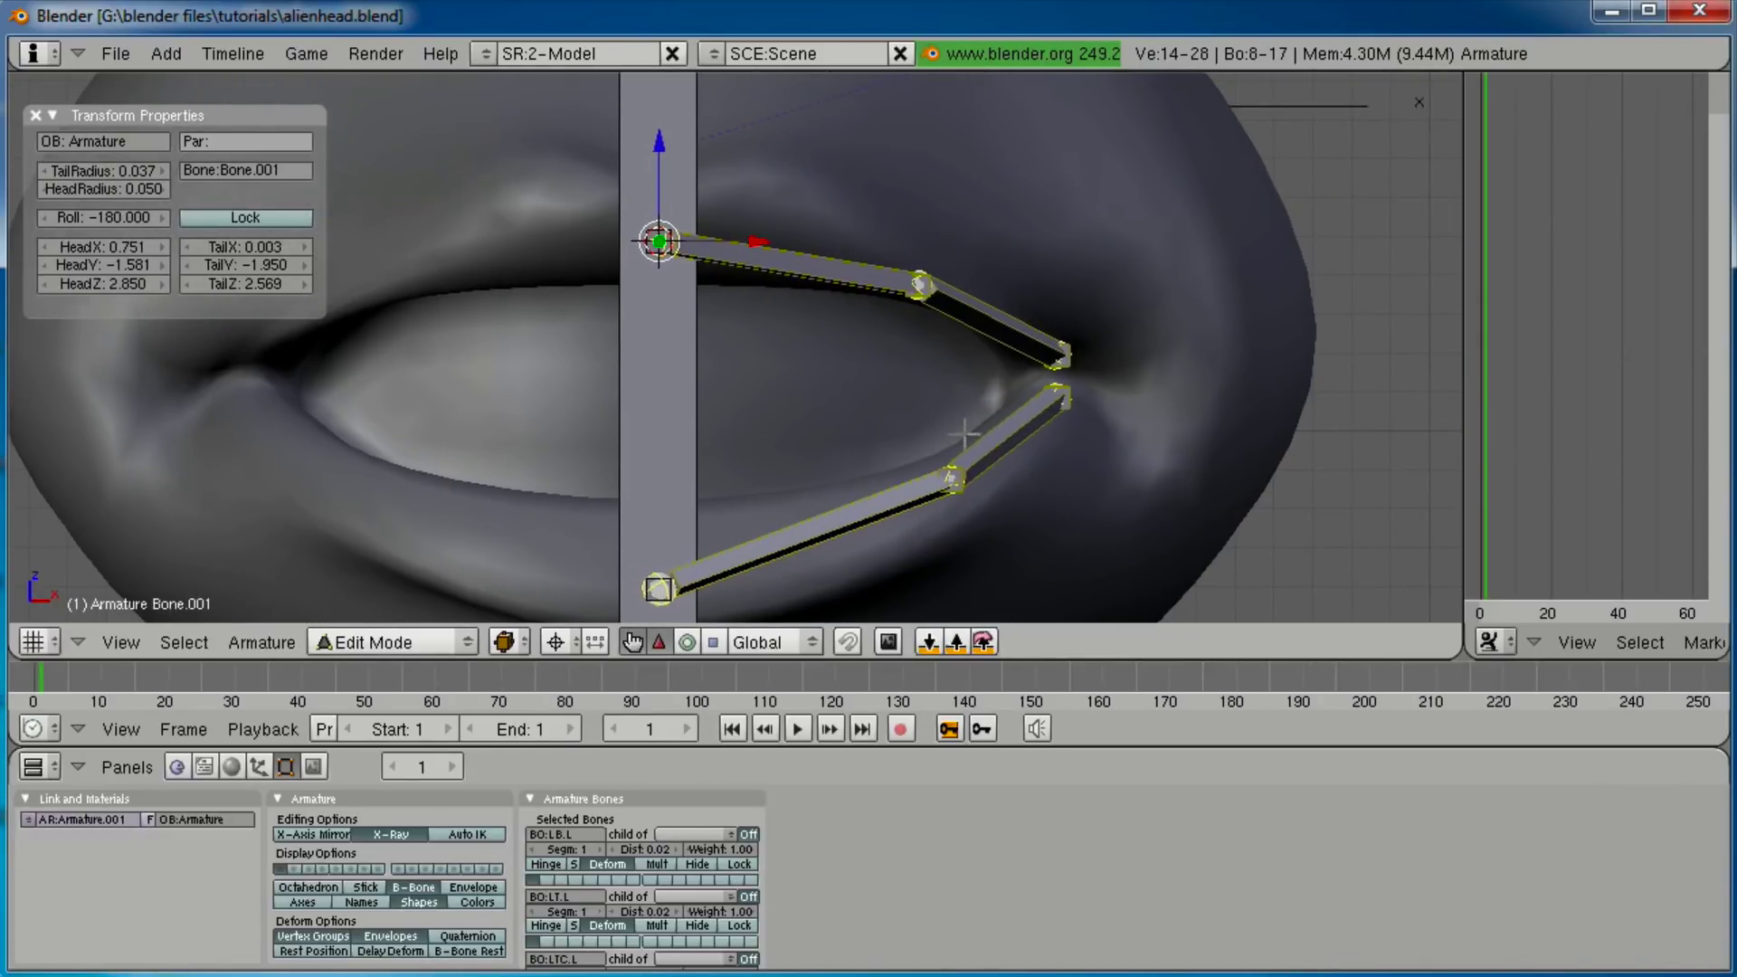
Duplicate the selected lip and control bones in place, and check the copies with a trial move.
key("shift+d")
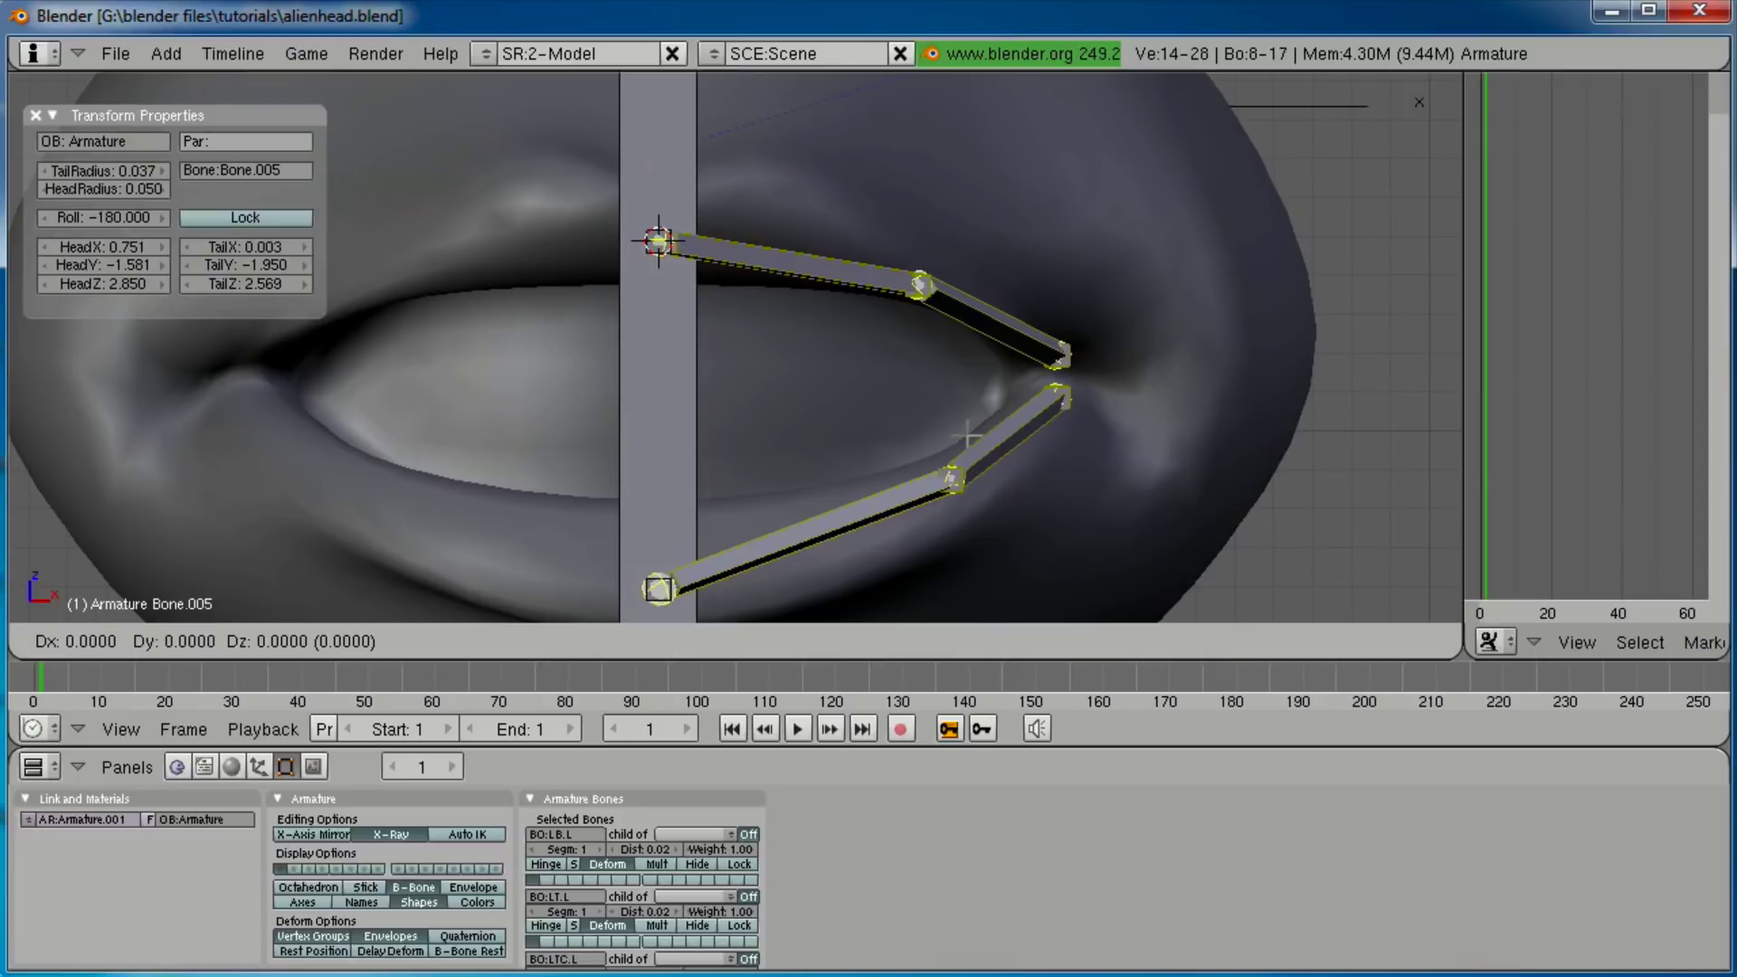
left_click(967, 435)
key("g")
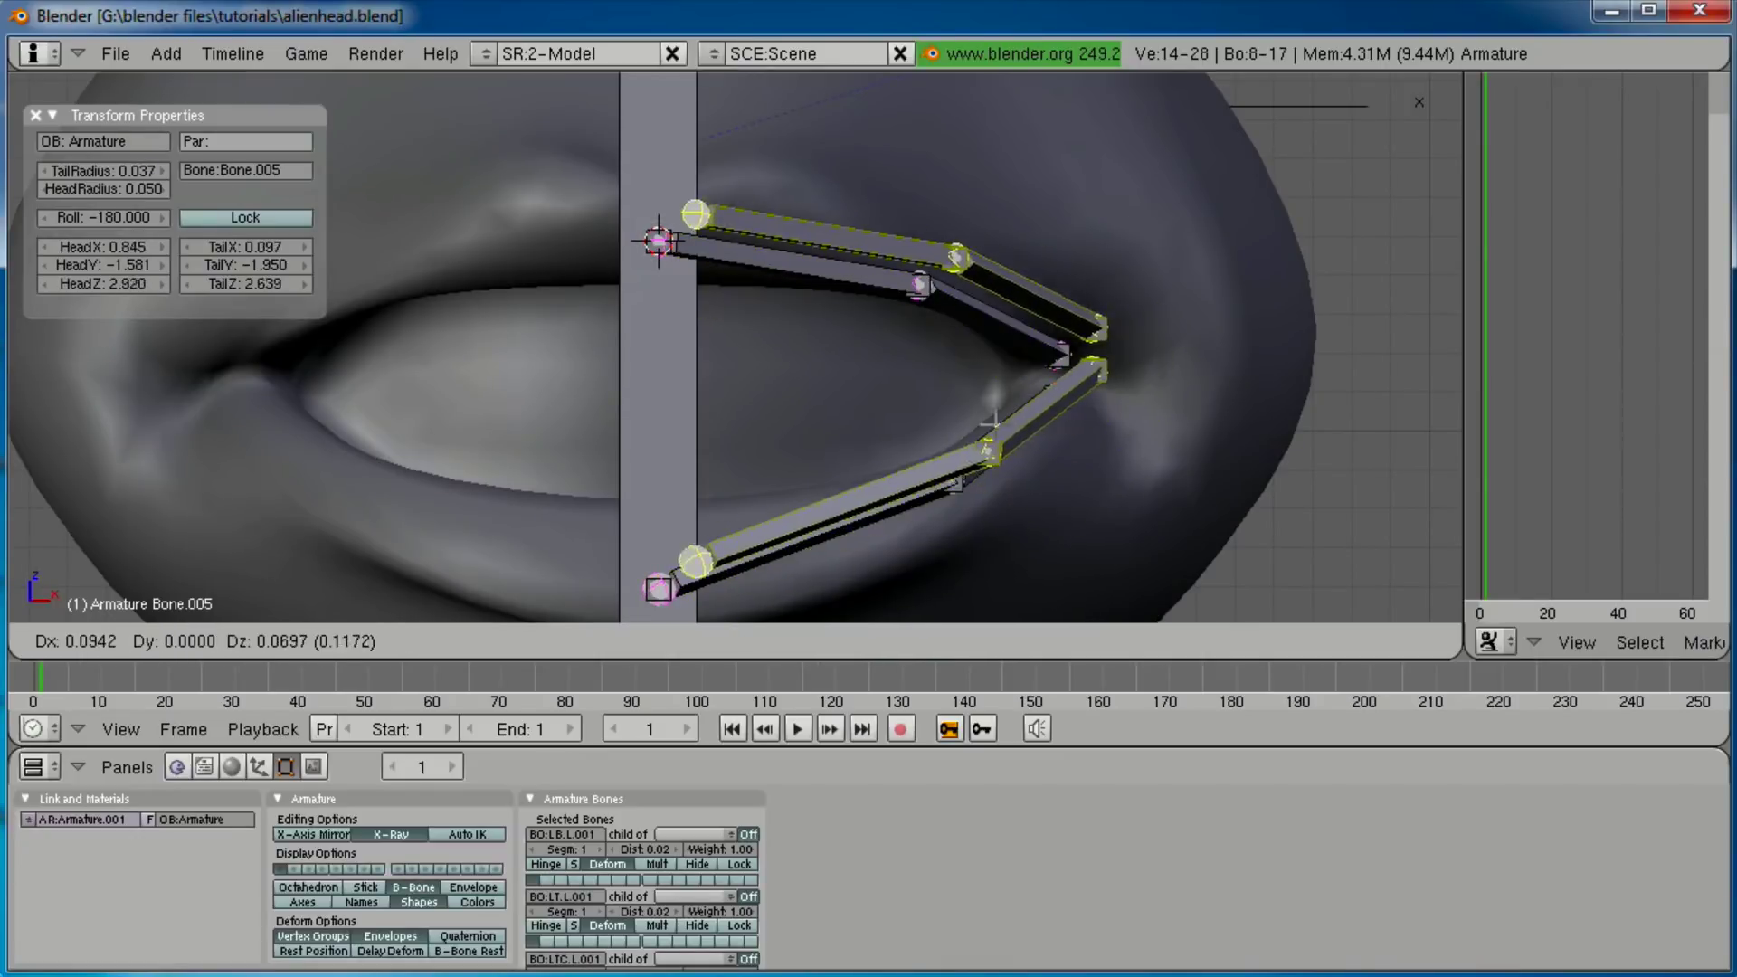
key("Escape")
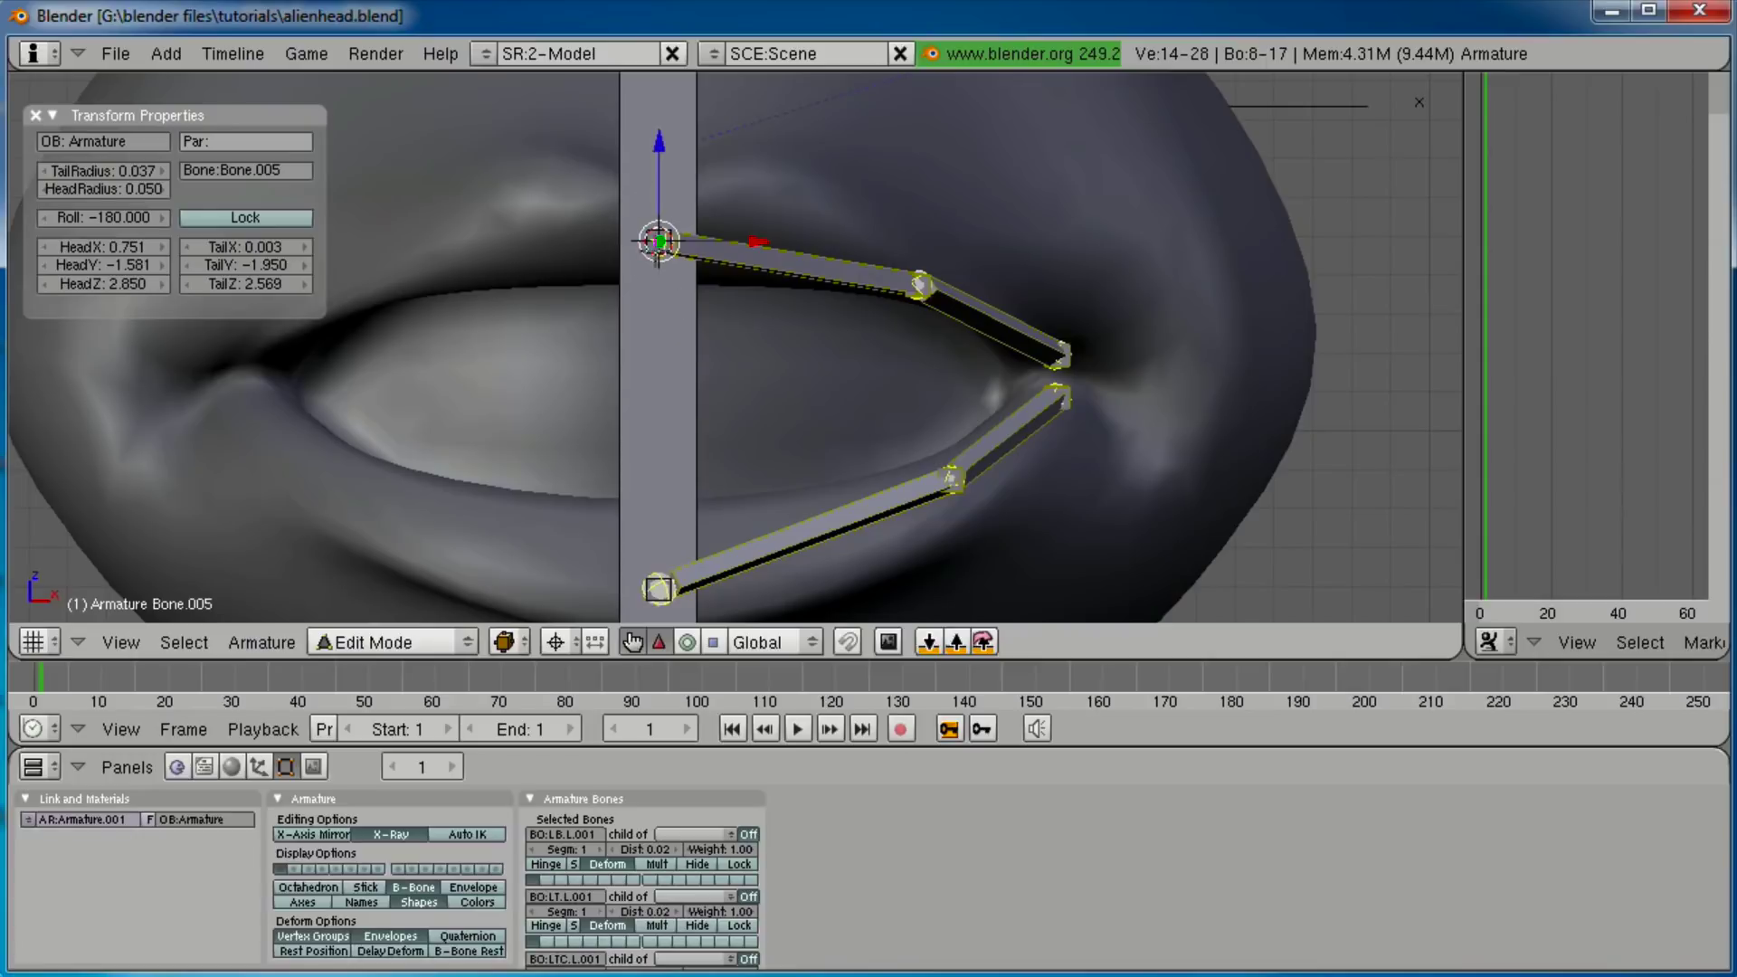
Mirror the duplicated lip bones to the opposite side of the mouth by scaling them by -1 along the global X axis.
key("s")
key("x")
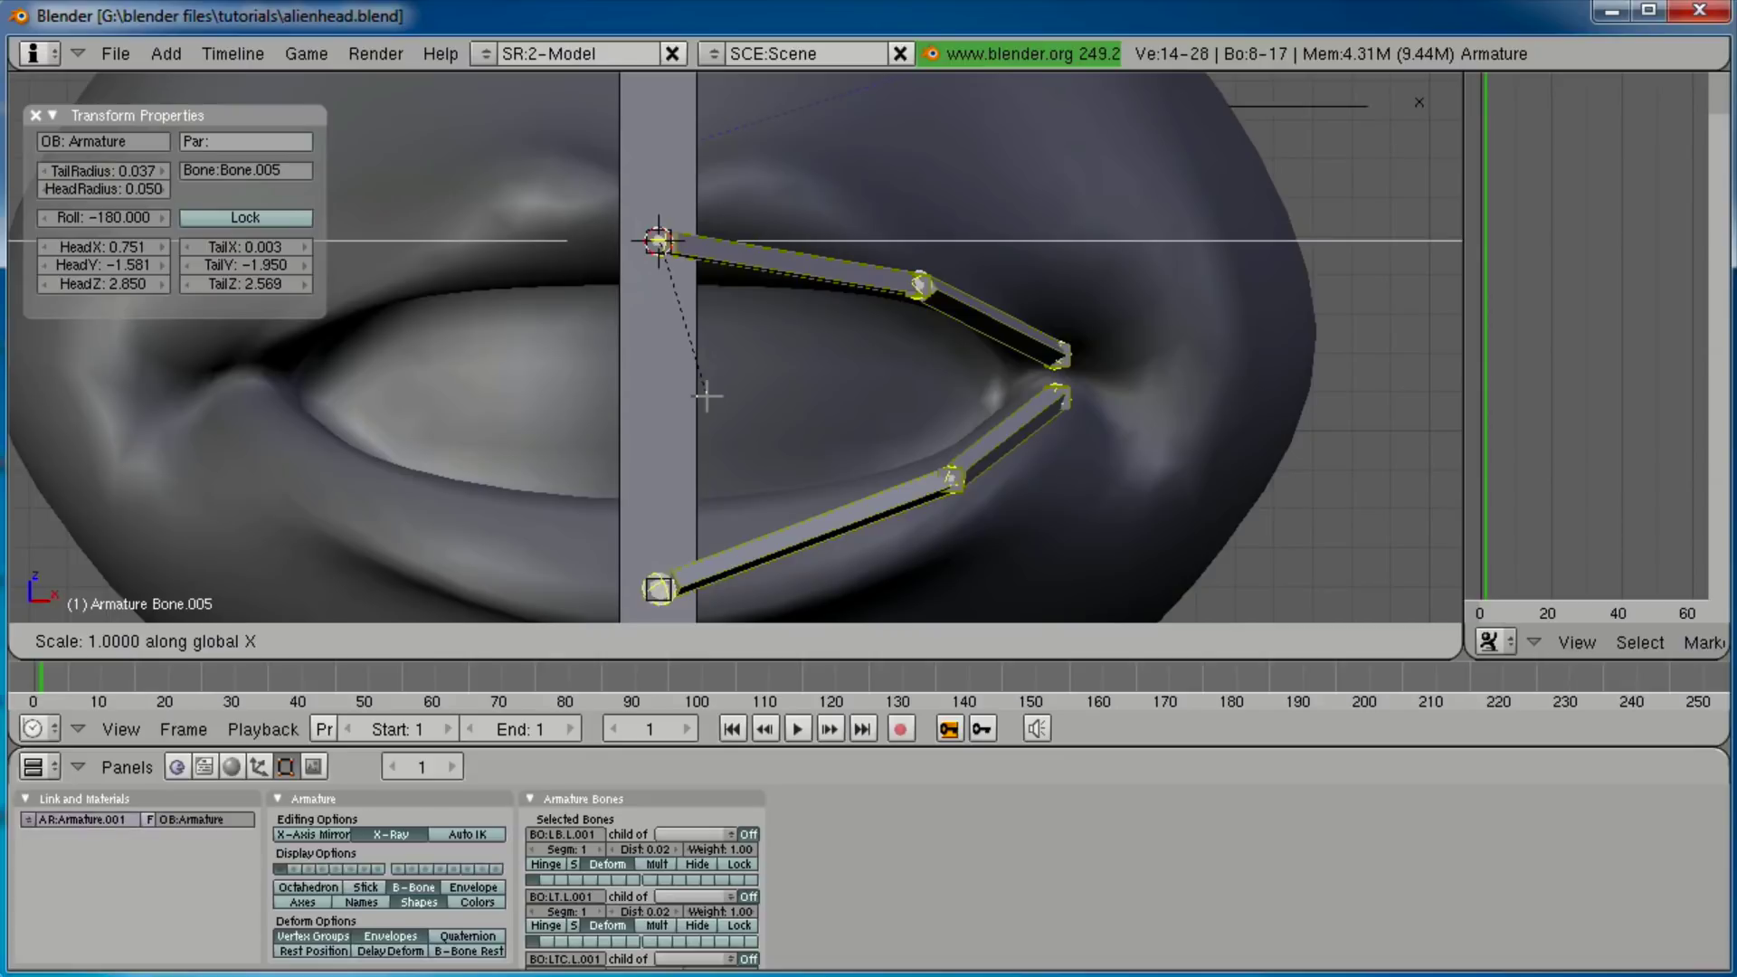
type("-1")
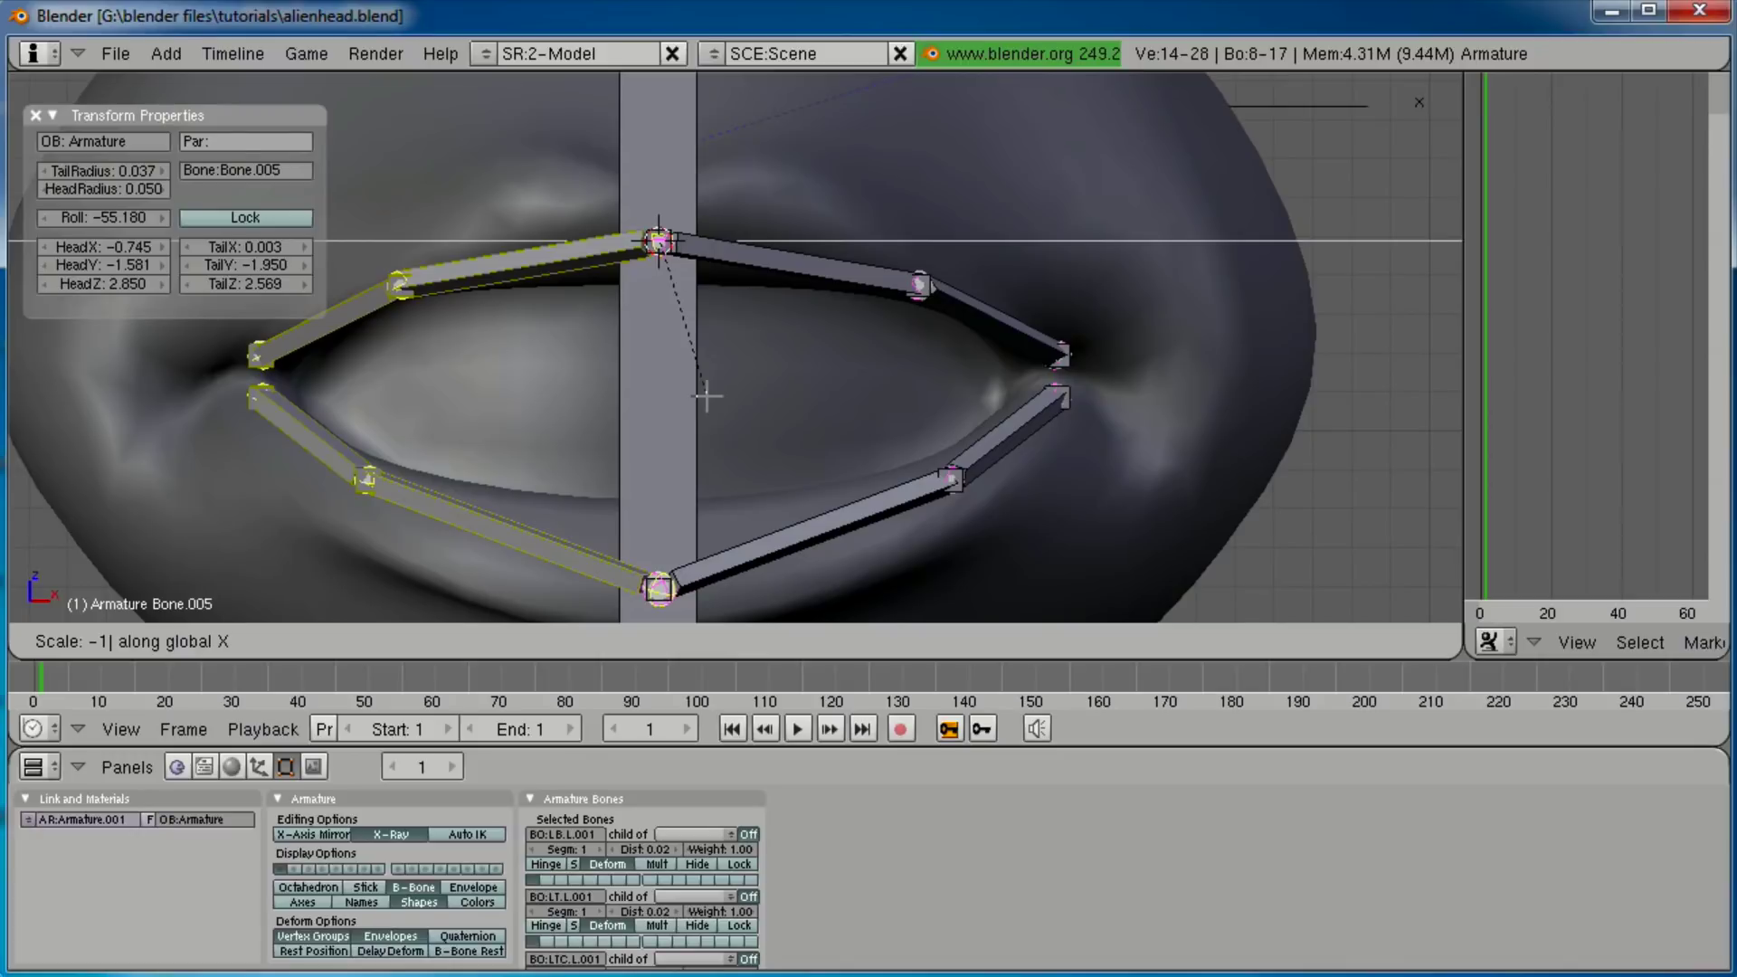
key("Return")
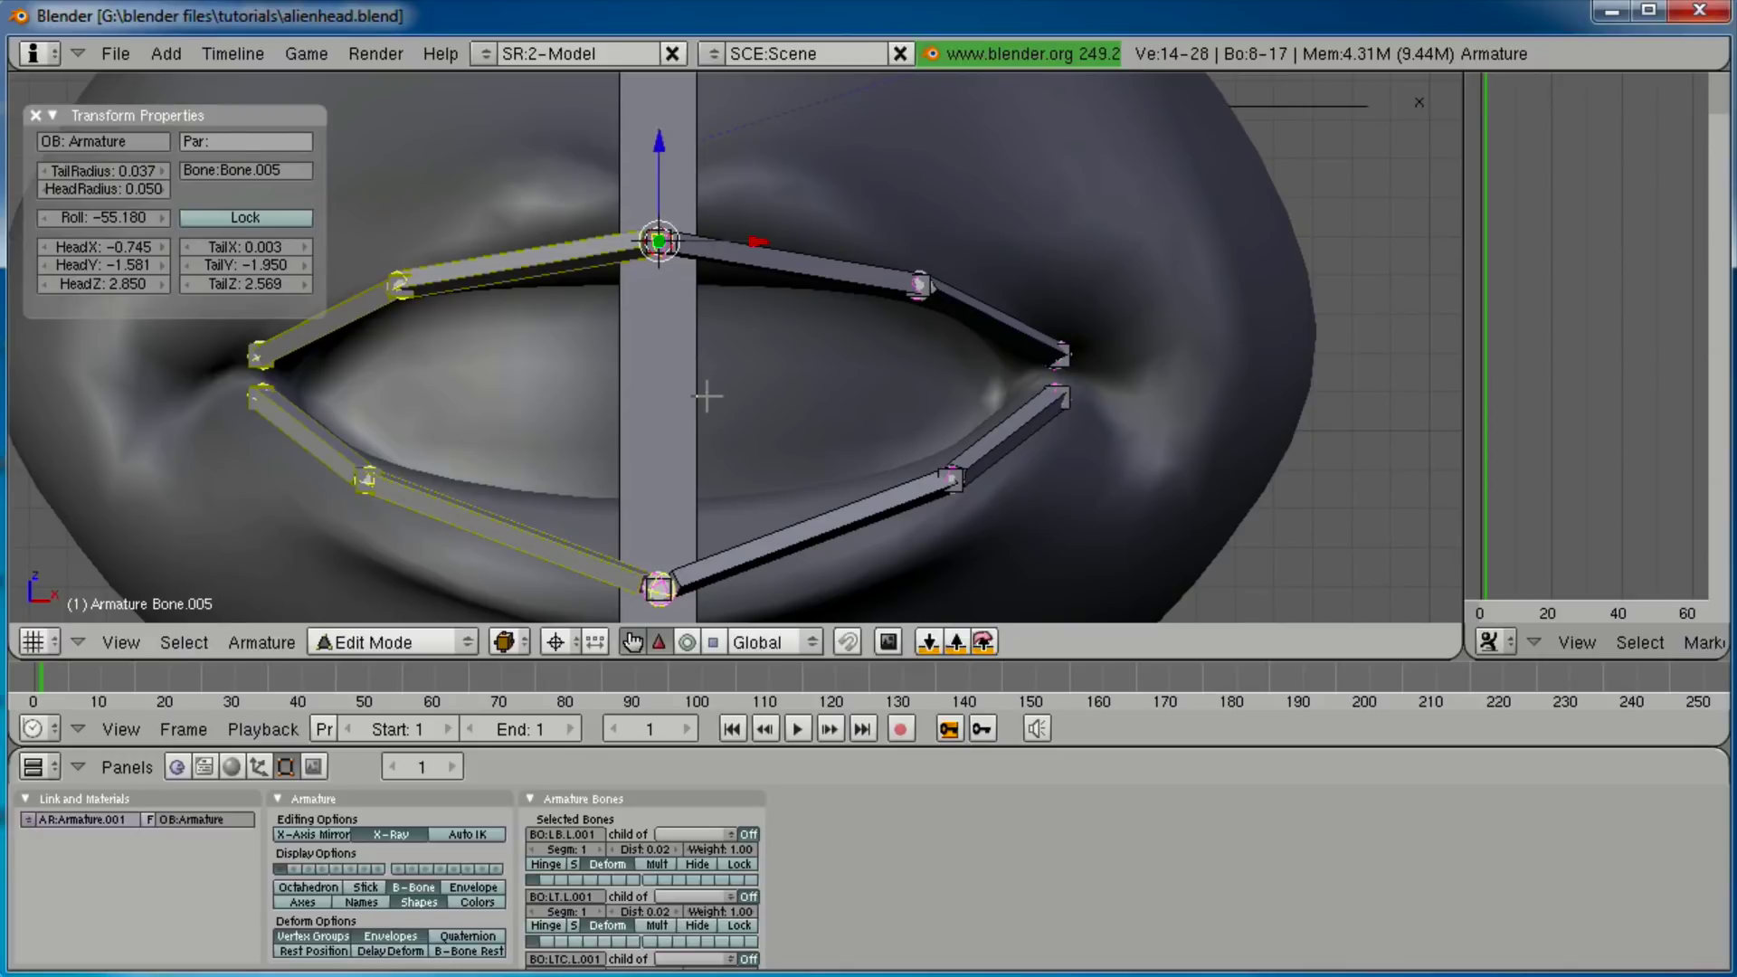
middle_click_drag(704, 395, 839, 338, "shift")
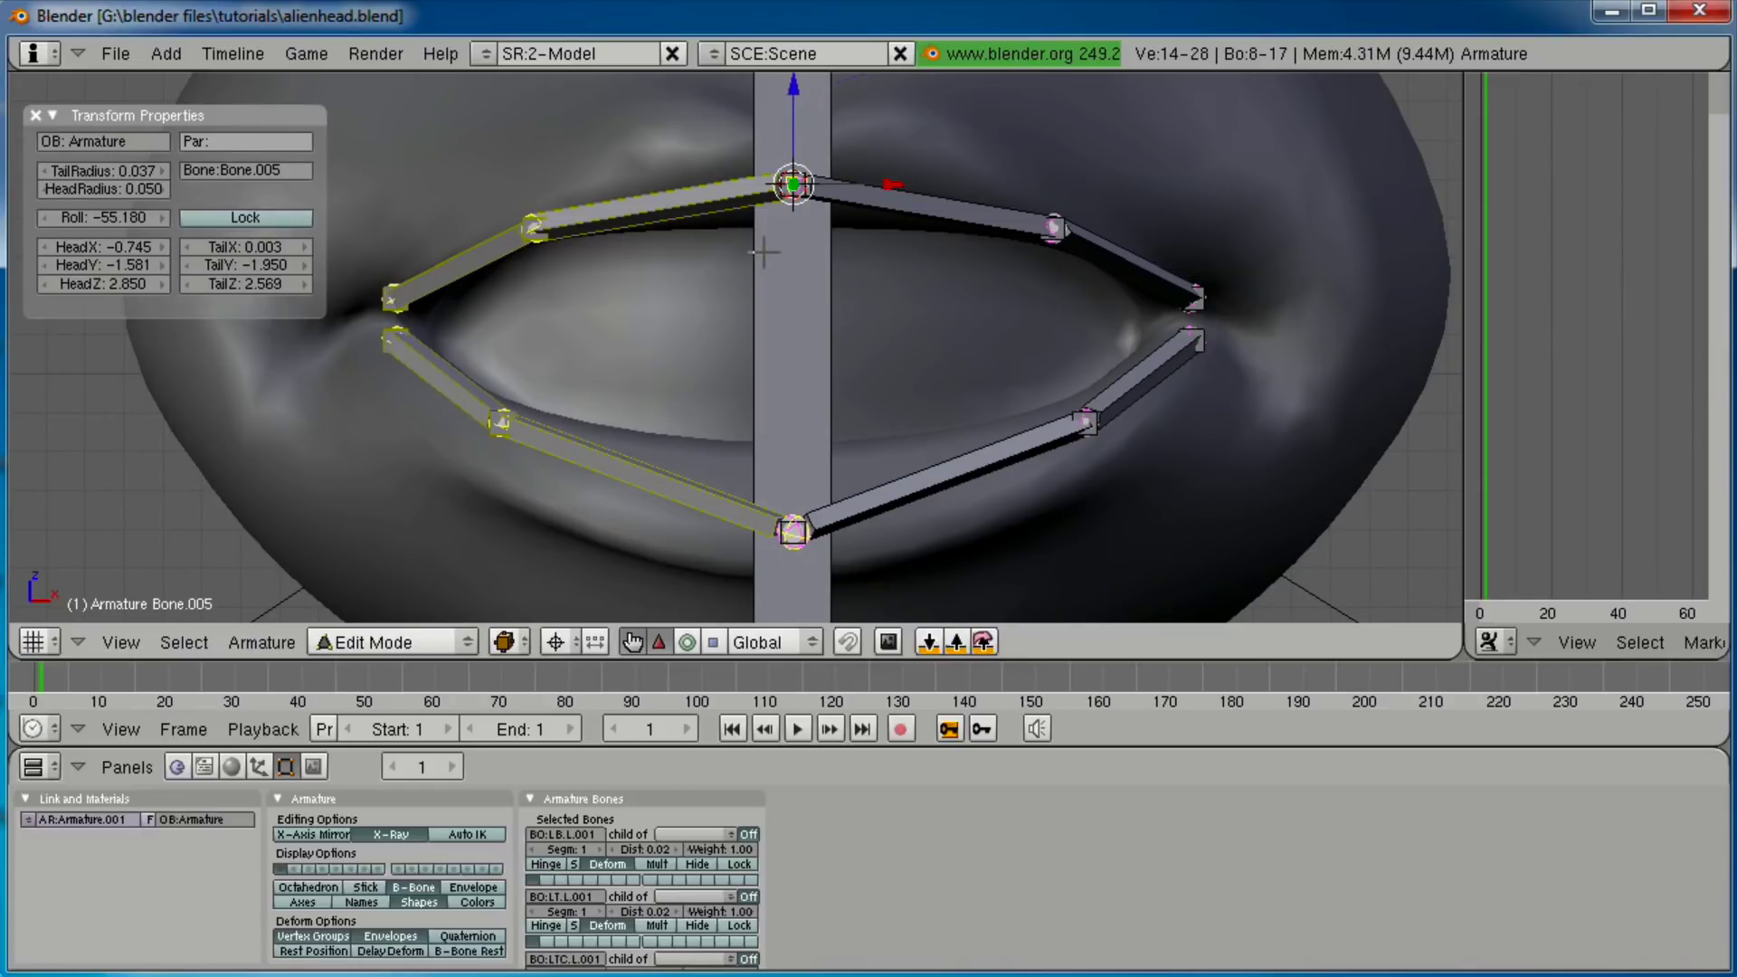
Set the pivot to Median Point and flip the left and right names of the mirrored bones.
left_click(553, 643)
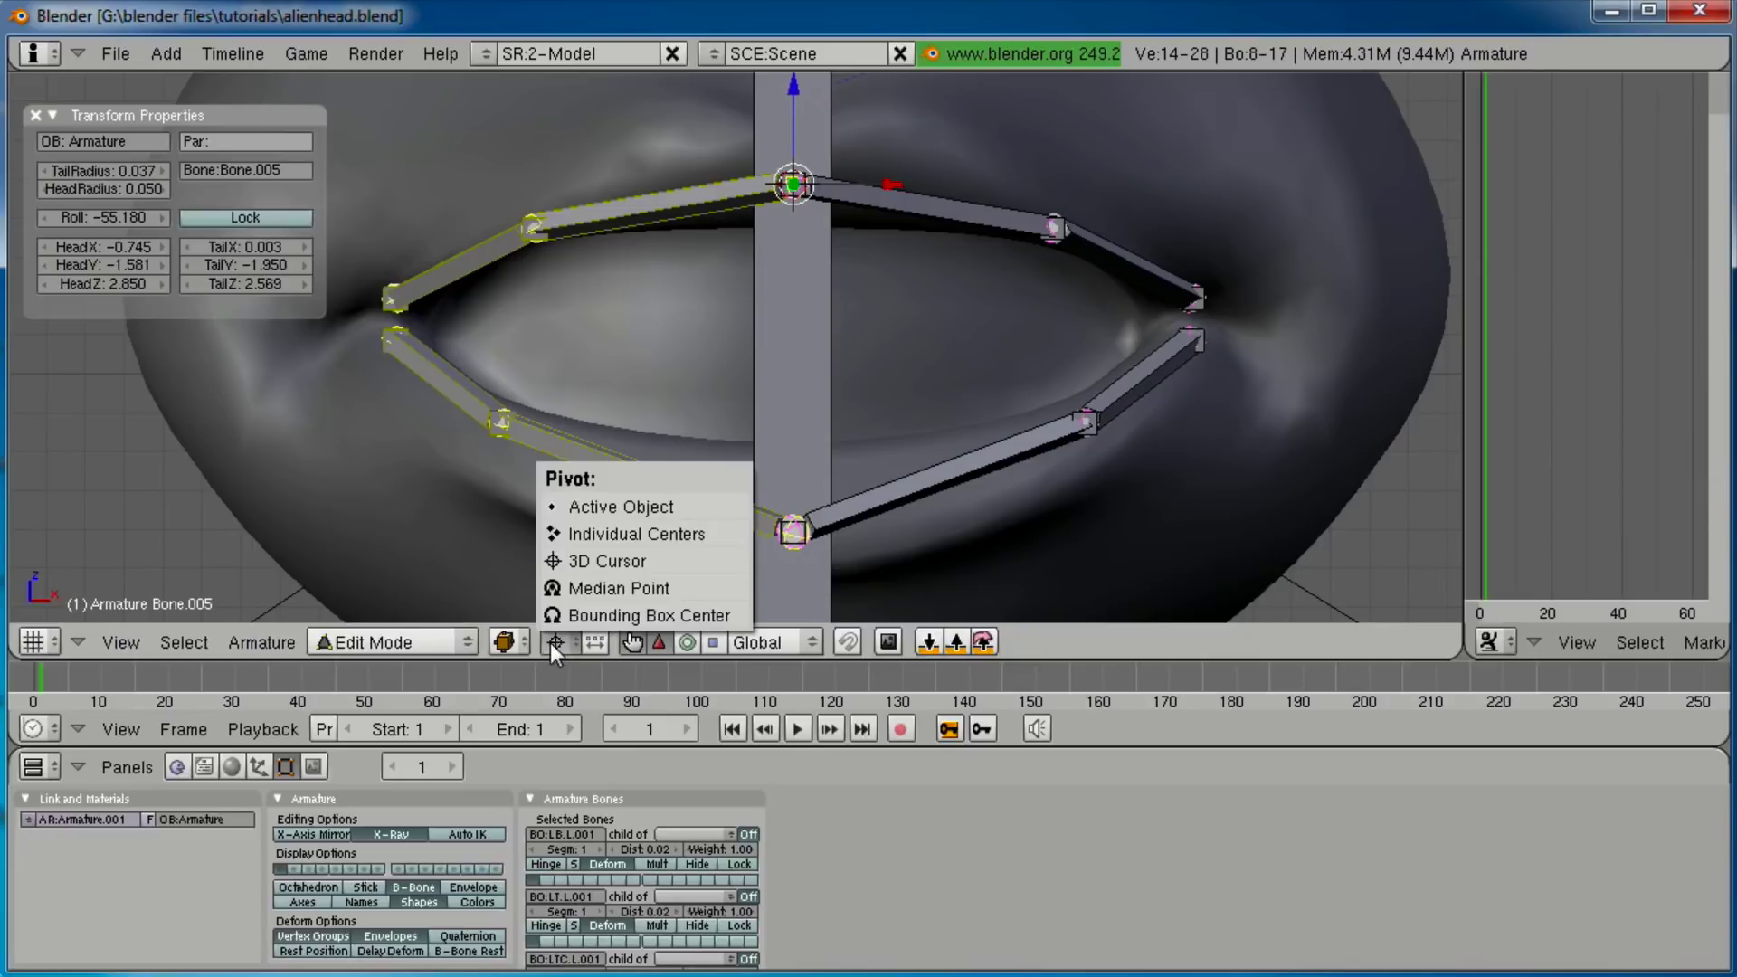
left_click(584, 585)
scroll(585, 584, "down", 2)
middle_click_drag(585, 584, 663, 383)
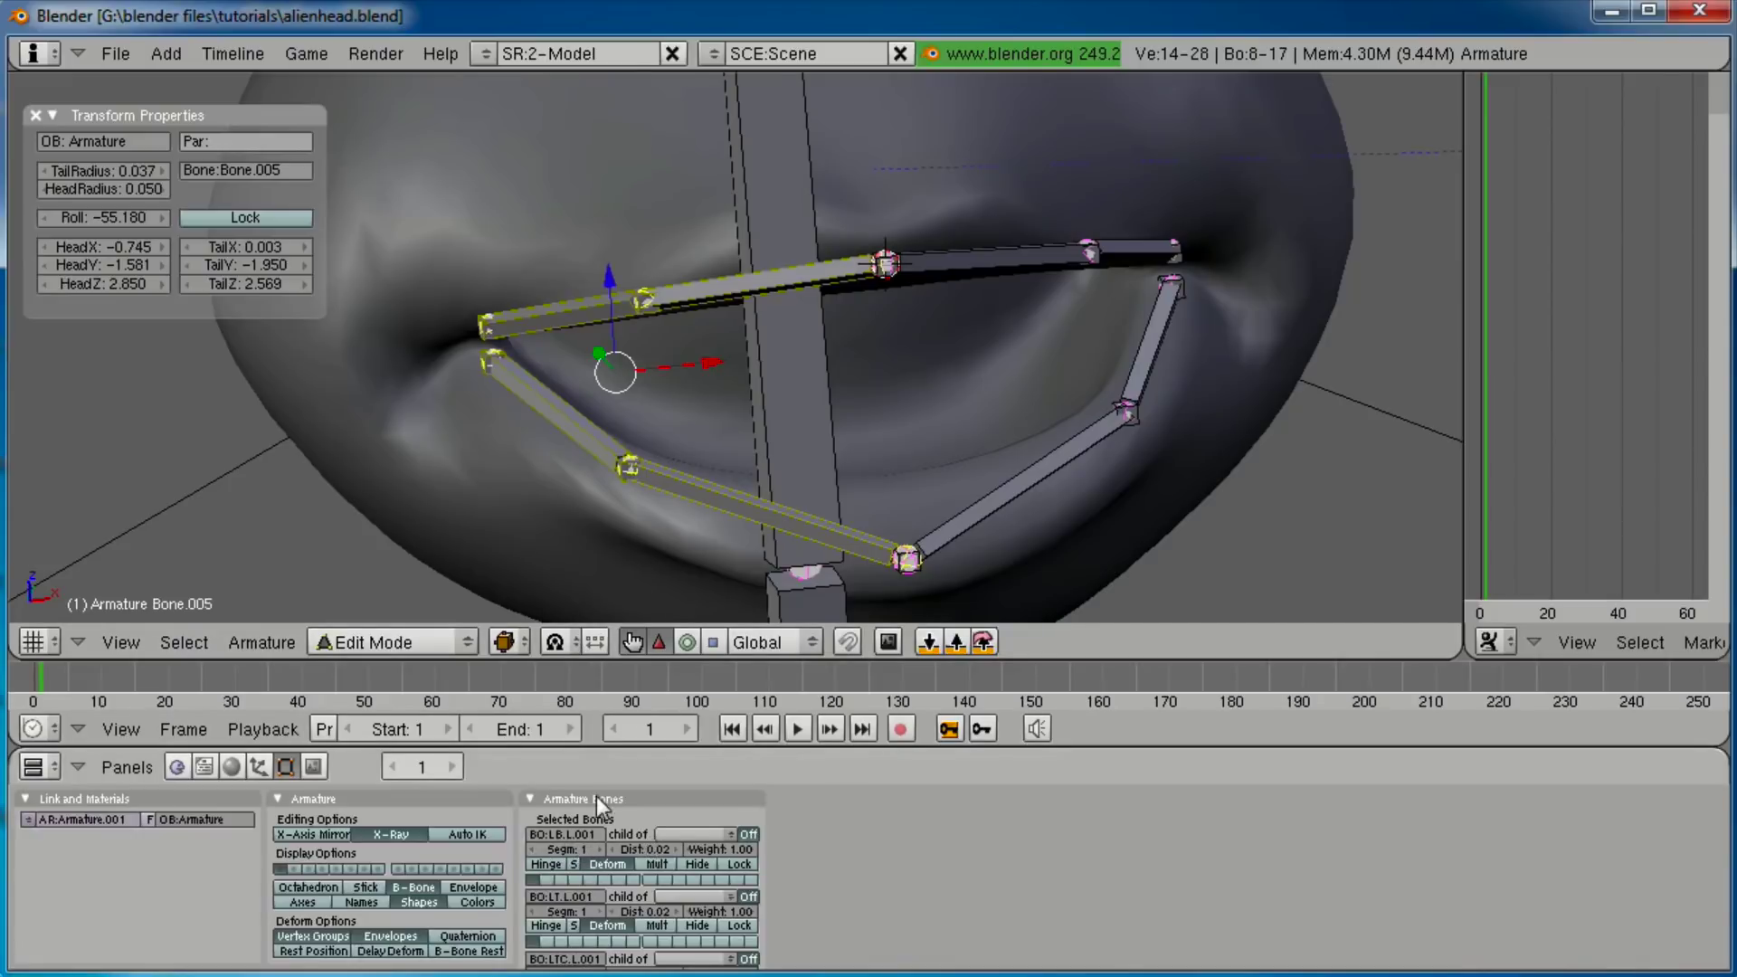
left_click(254, 642)
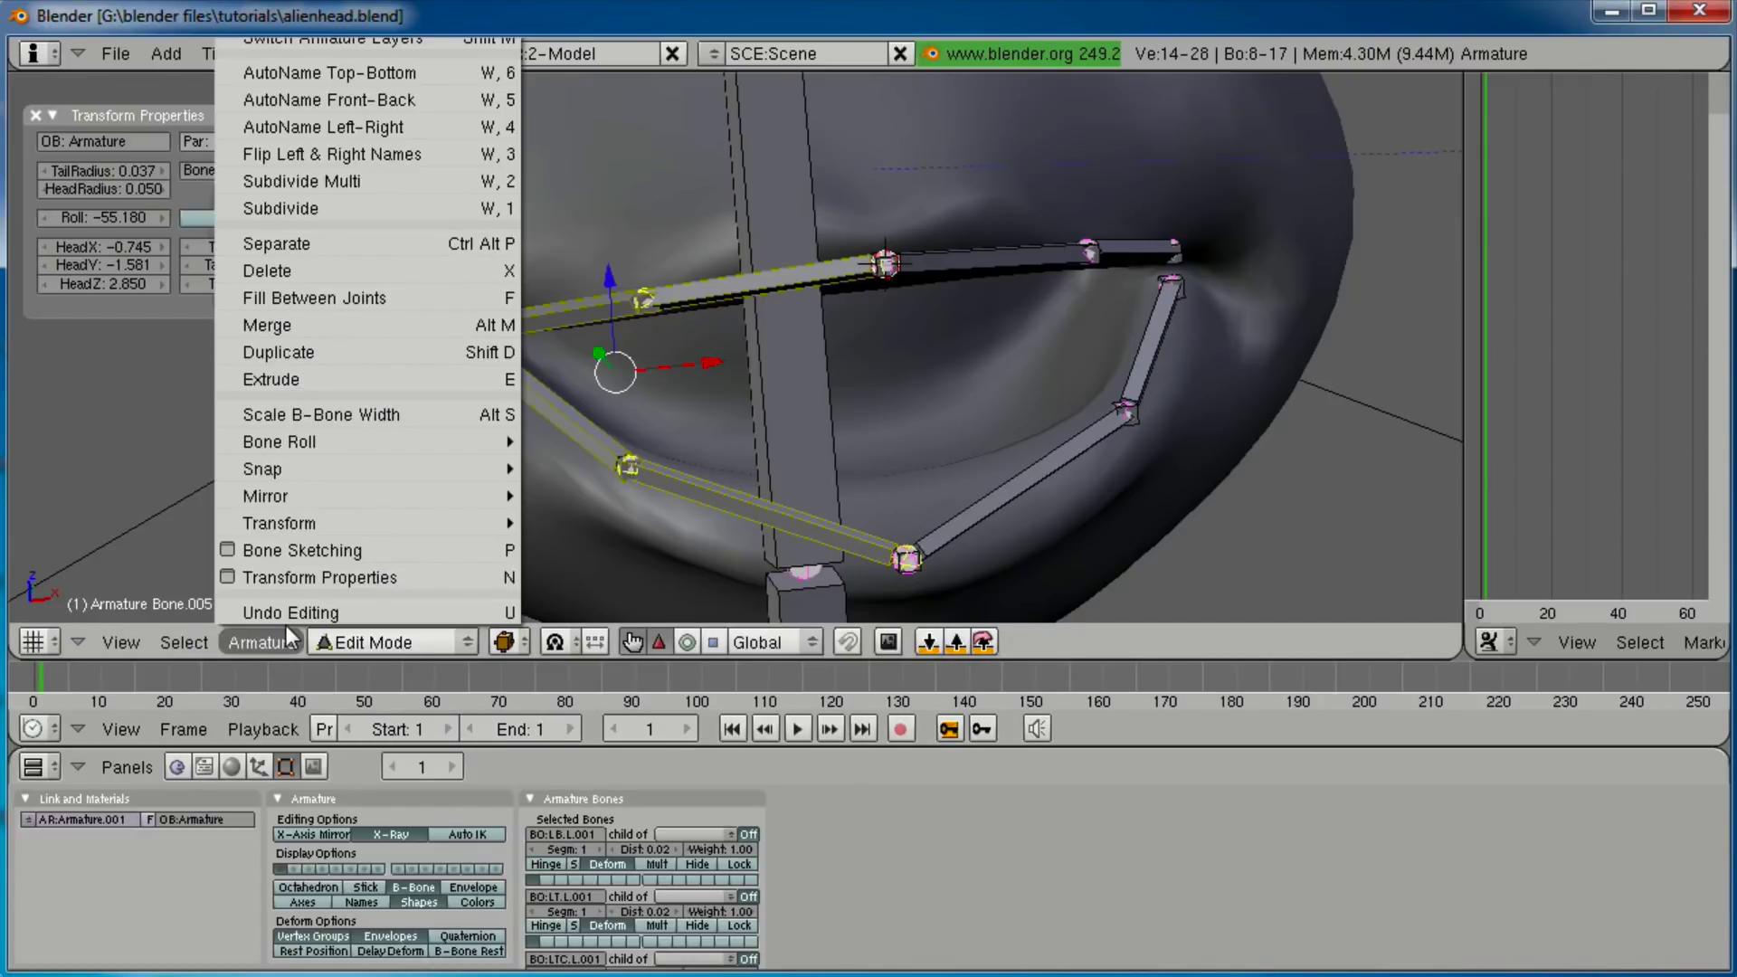
left_click(318, 154)
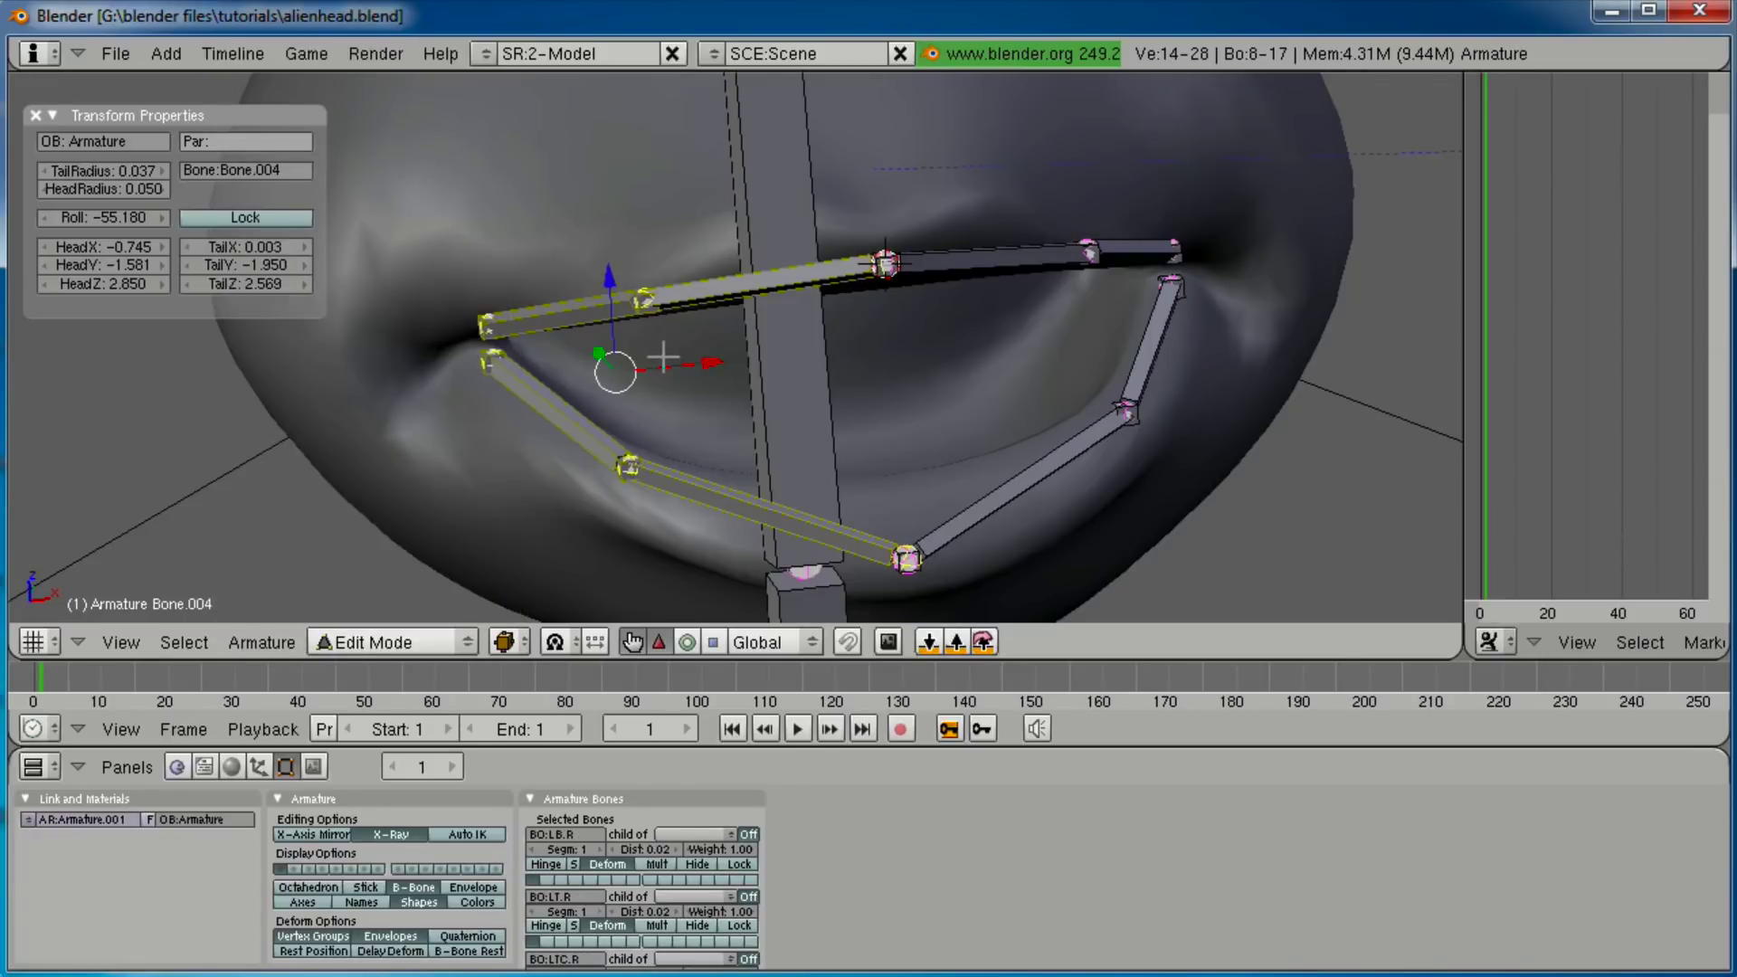
Select the four mirrored lip bones and switch their direction.
scroll(841, 365, "down", 2)
scroll(818, 380, "up", 2)
middle_click_drag(818, 380, 903, 422, "shift")
scroll(805, 368, "up", 1)
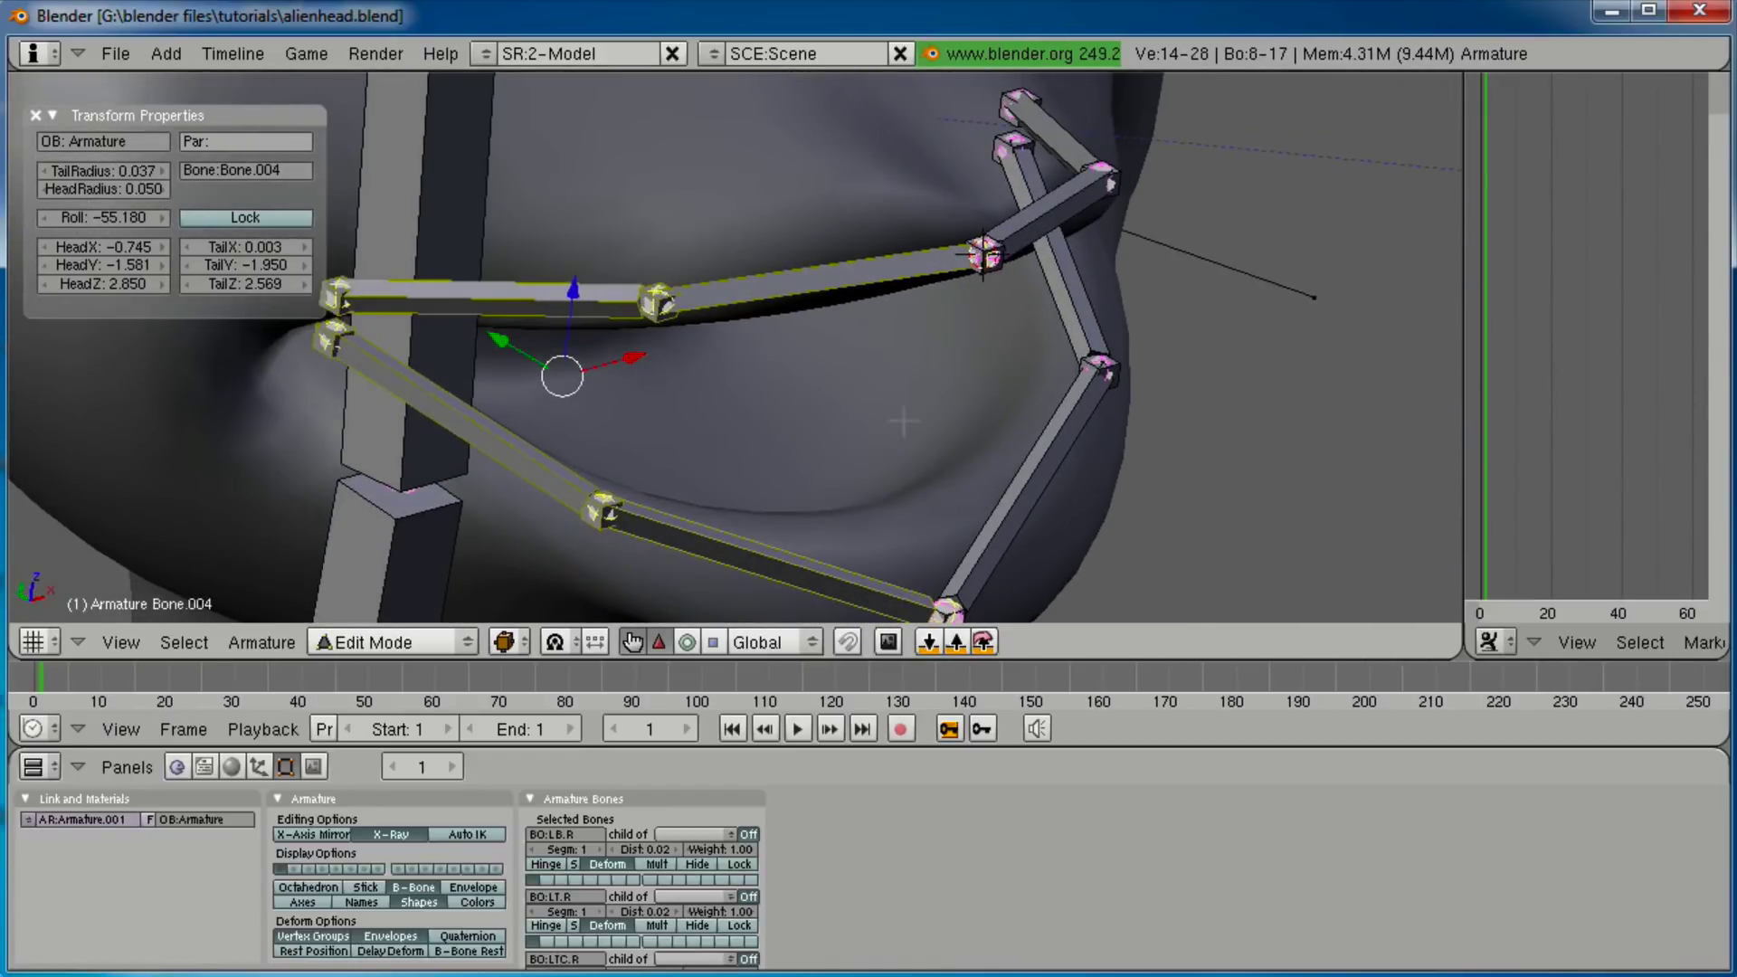
right_click(823, 300)
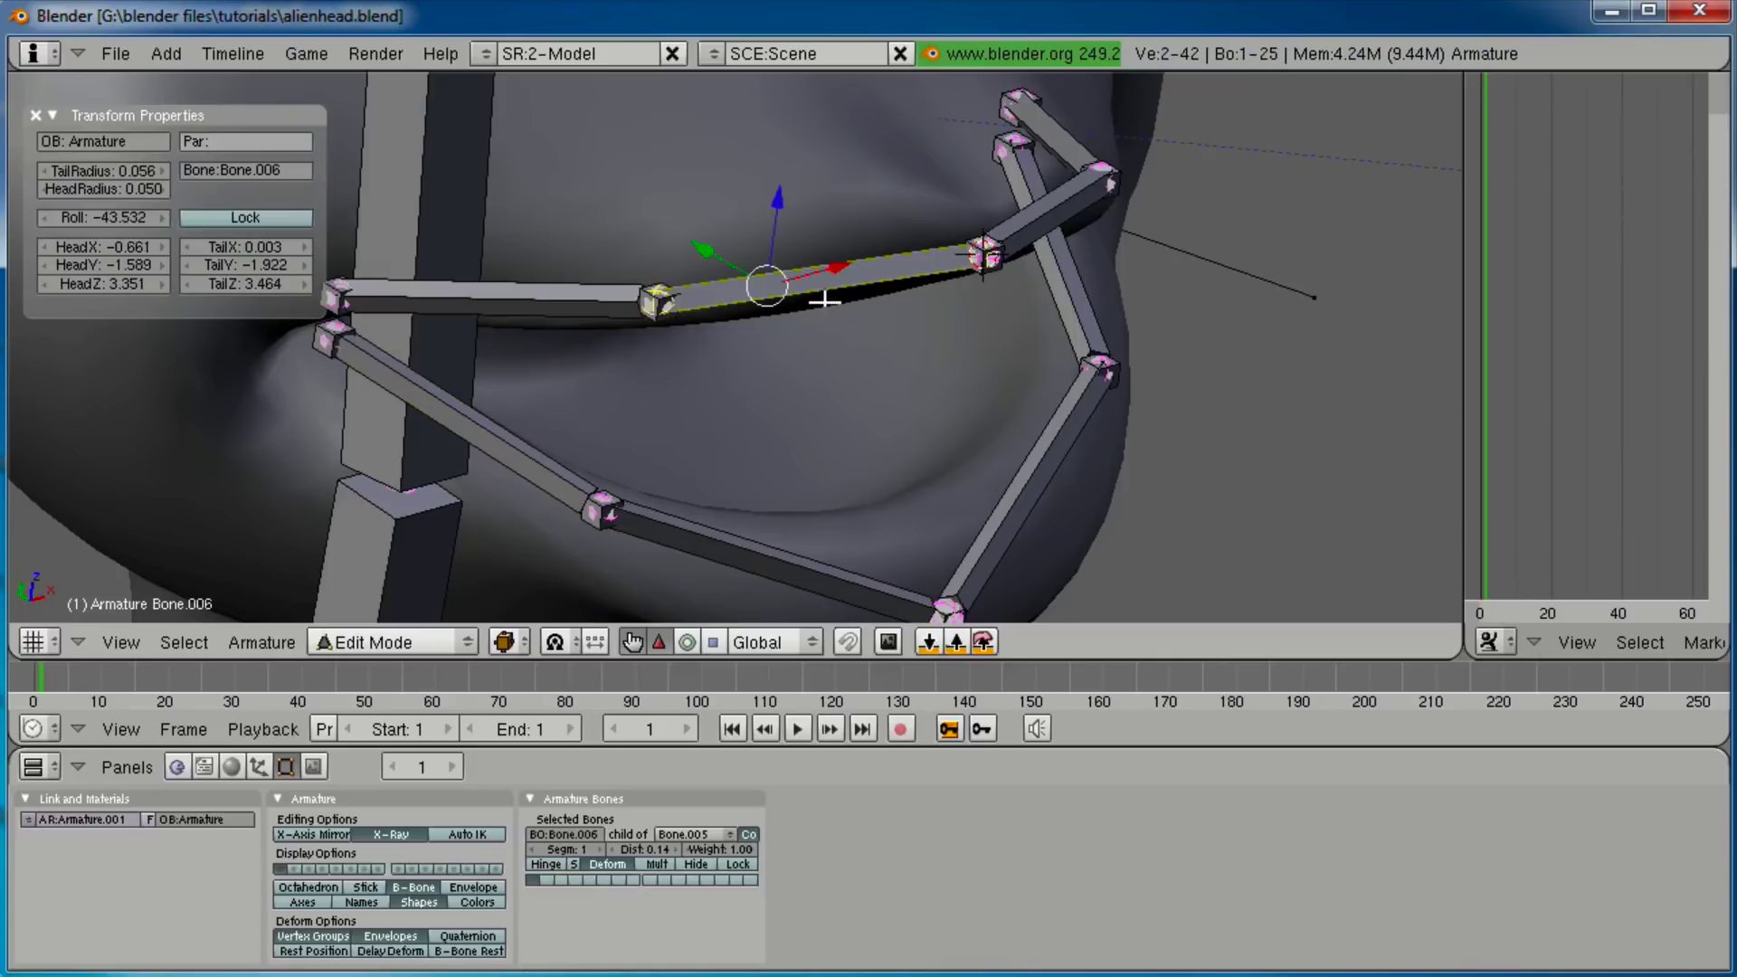
right_click(584, 312, "shift")
right_click(714, 553, "shift")
right_click(529, 447, "shift")
scroll(886, 443, "down", 2)
middle_click_drag(931, 443, 1043, 282)
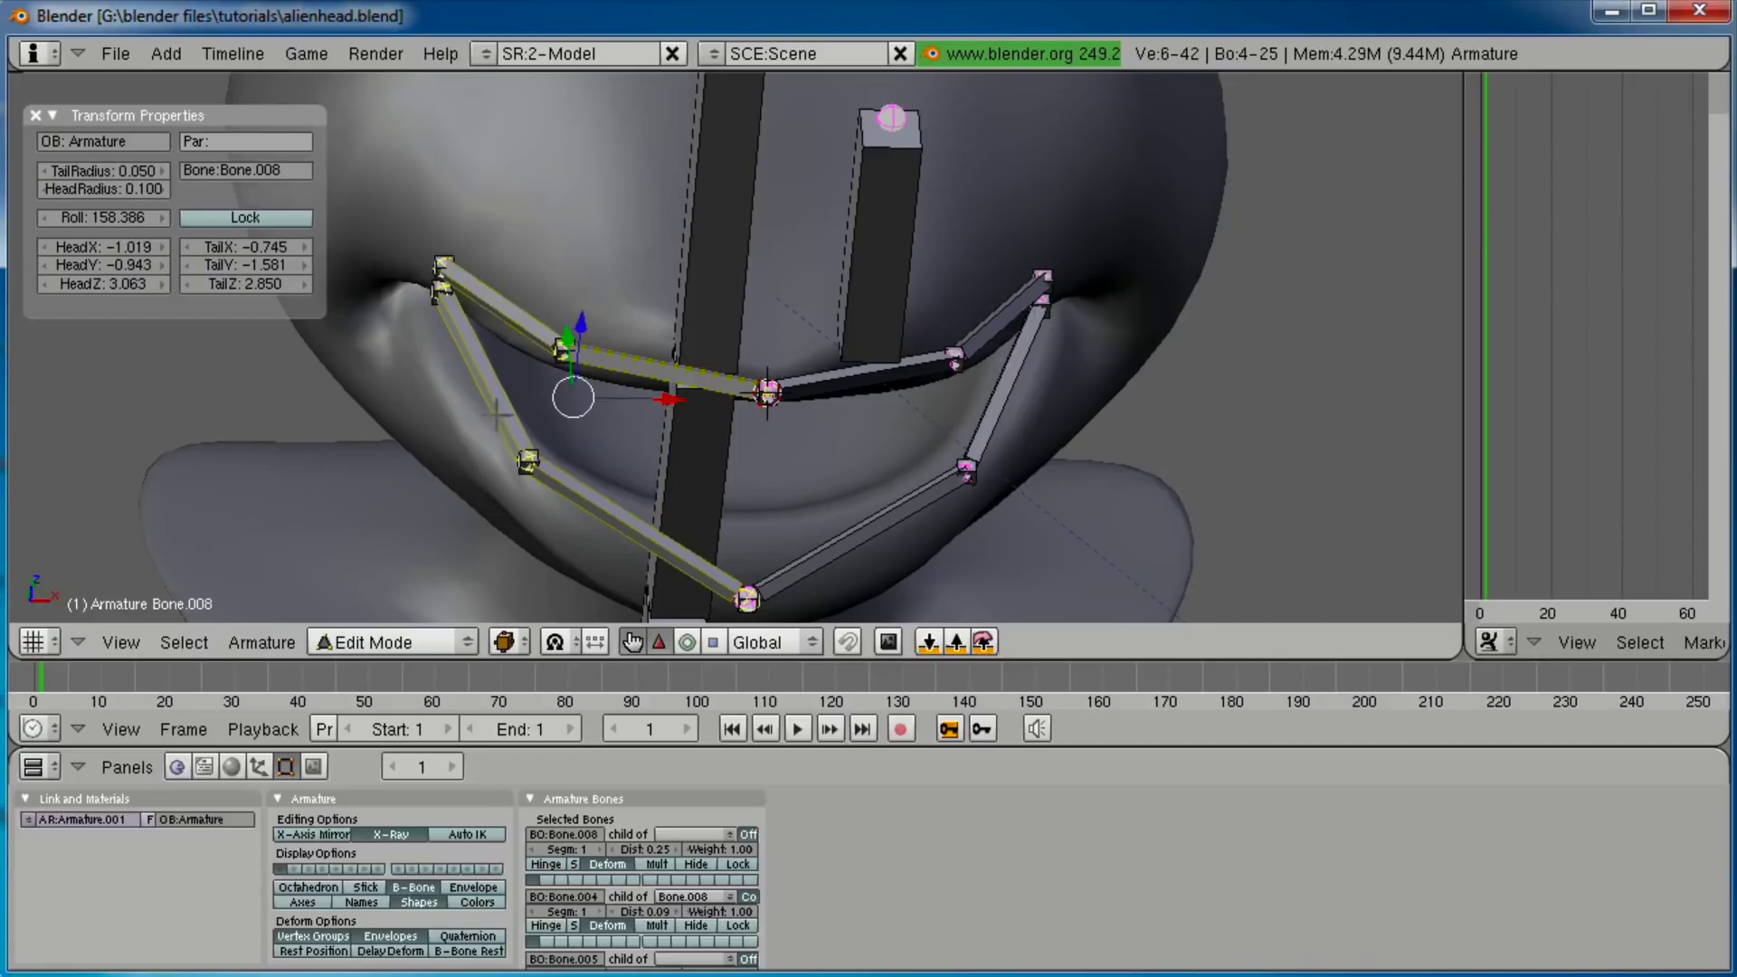
key("w")
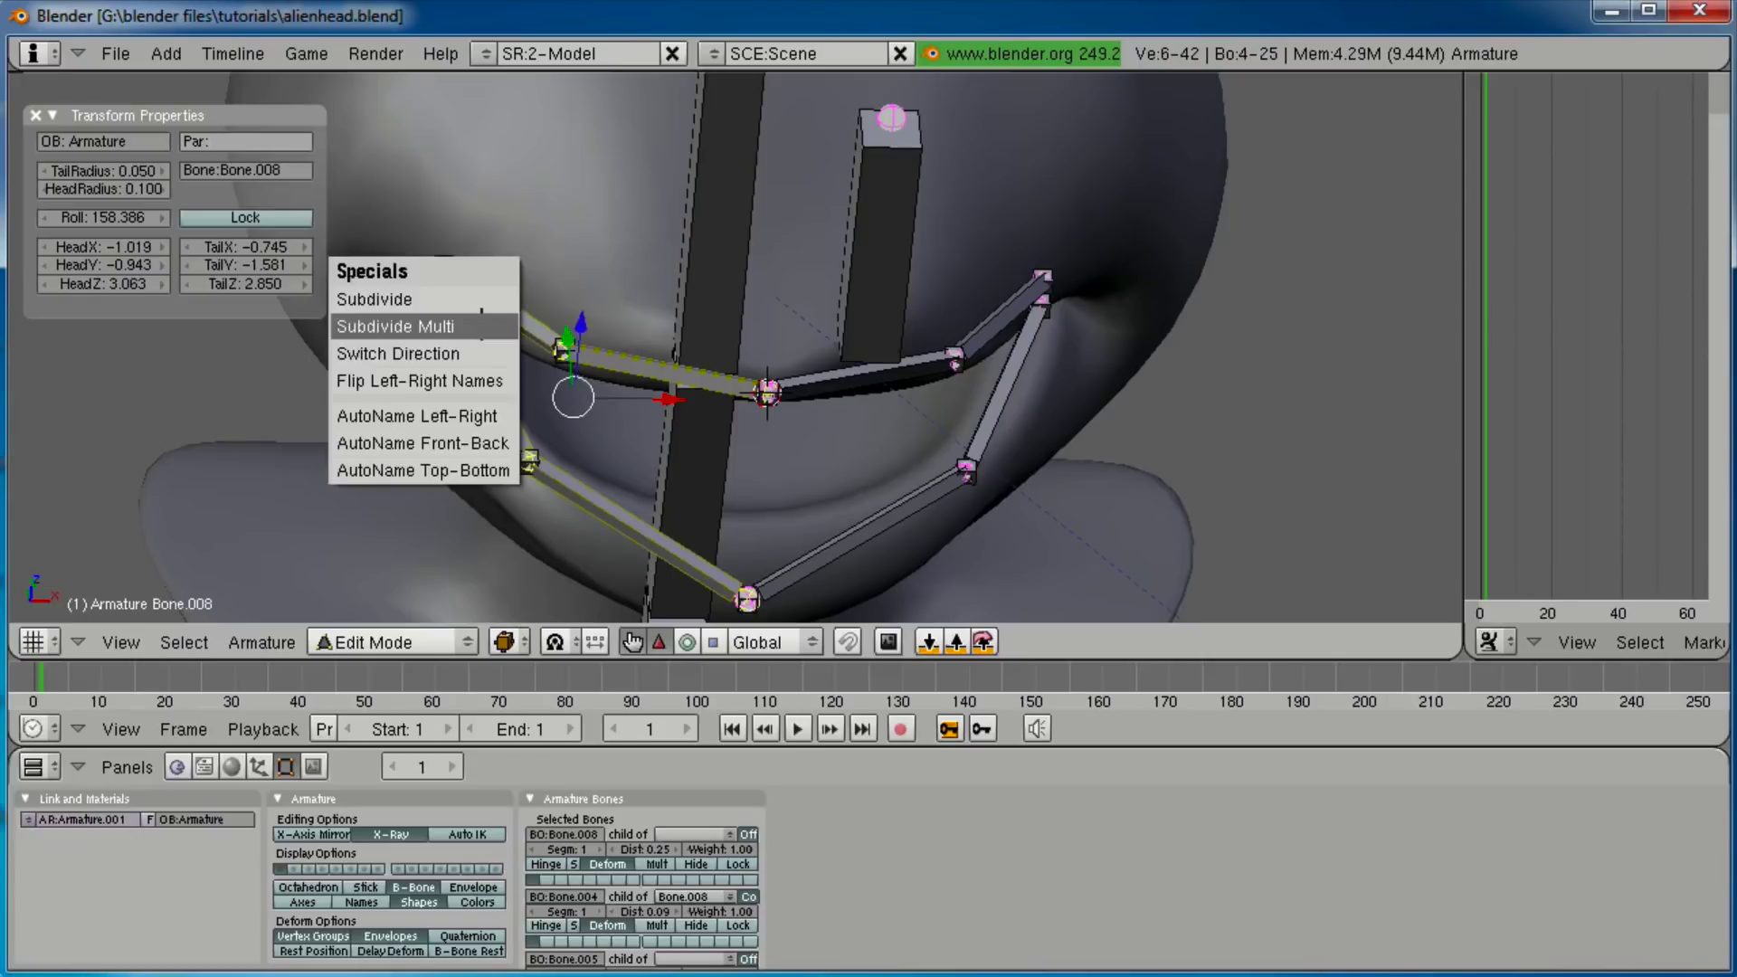
left_click(400, 353)
Test-rotate the upper lip bones on both sides in Pose Mode to check how the chain follows.
middle_click_drag(767, 391, 794, 407)
scroll(797, 414, "up", 1)
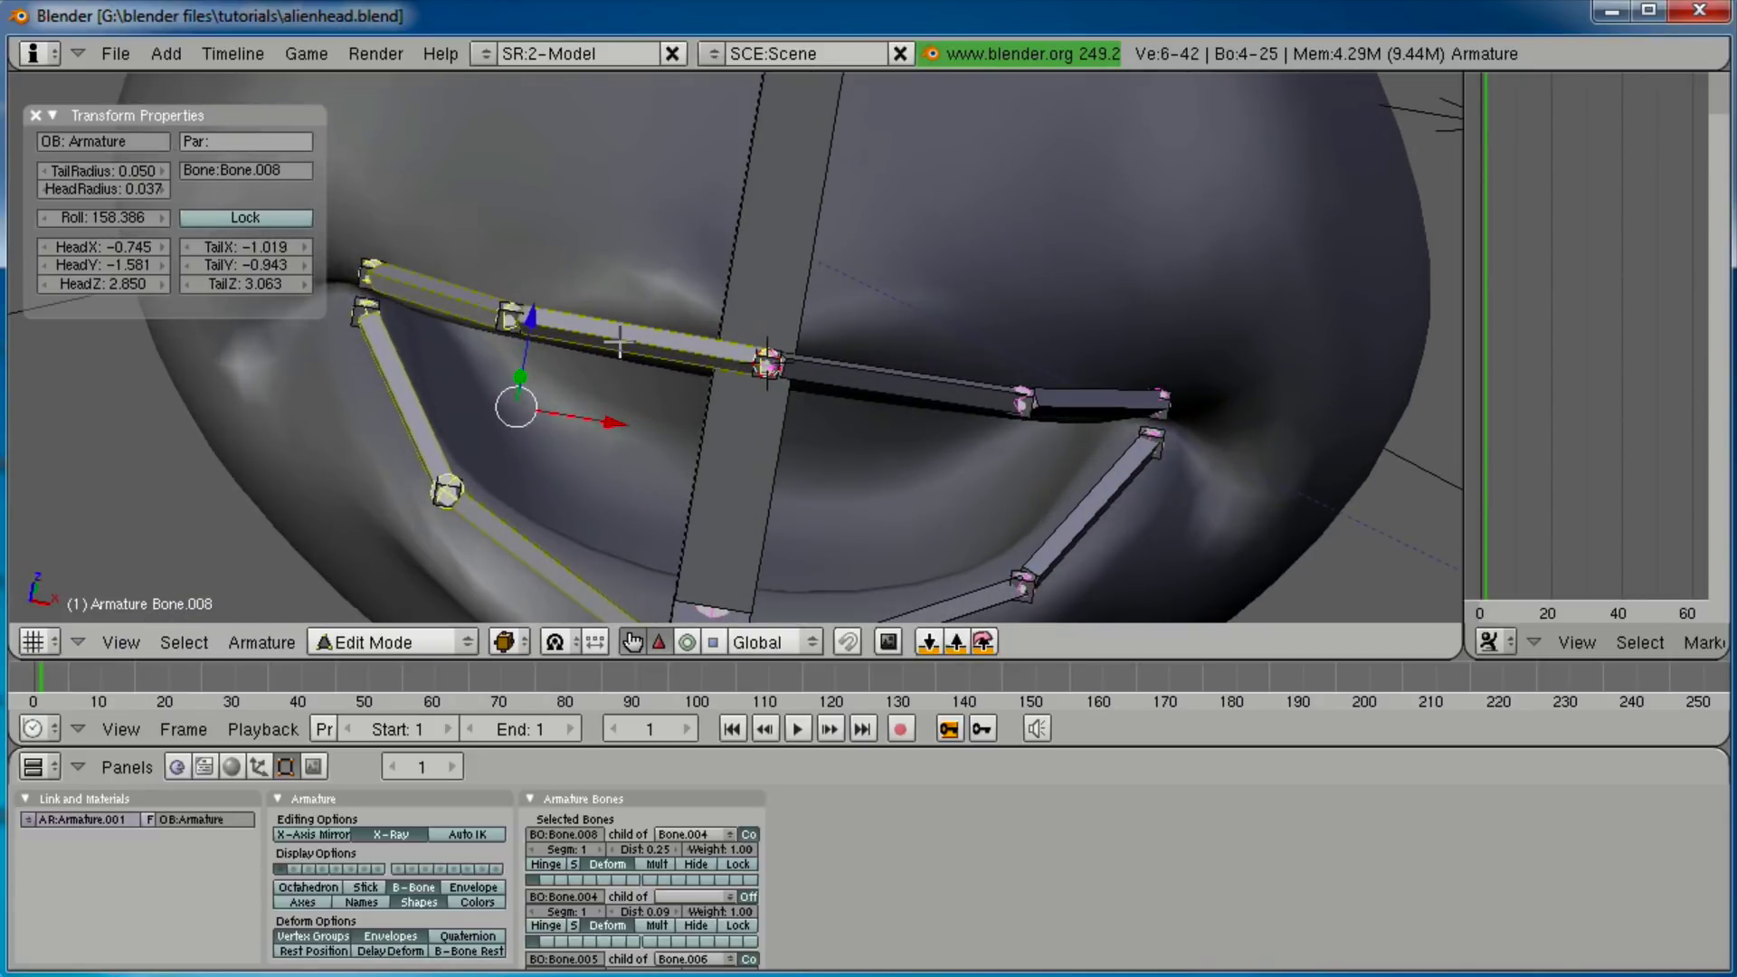
right_click(620, 343)
key("ctrl+Tab")
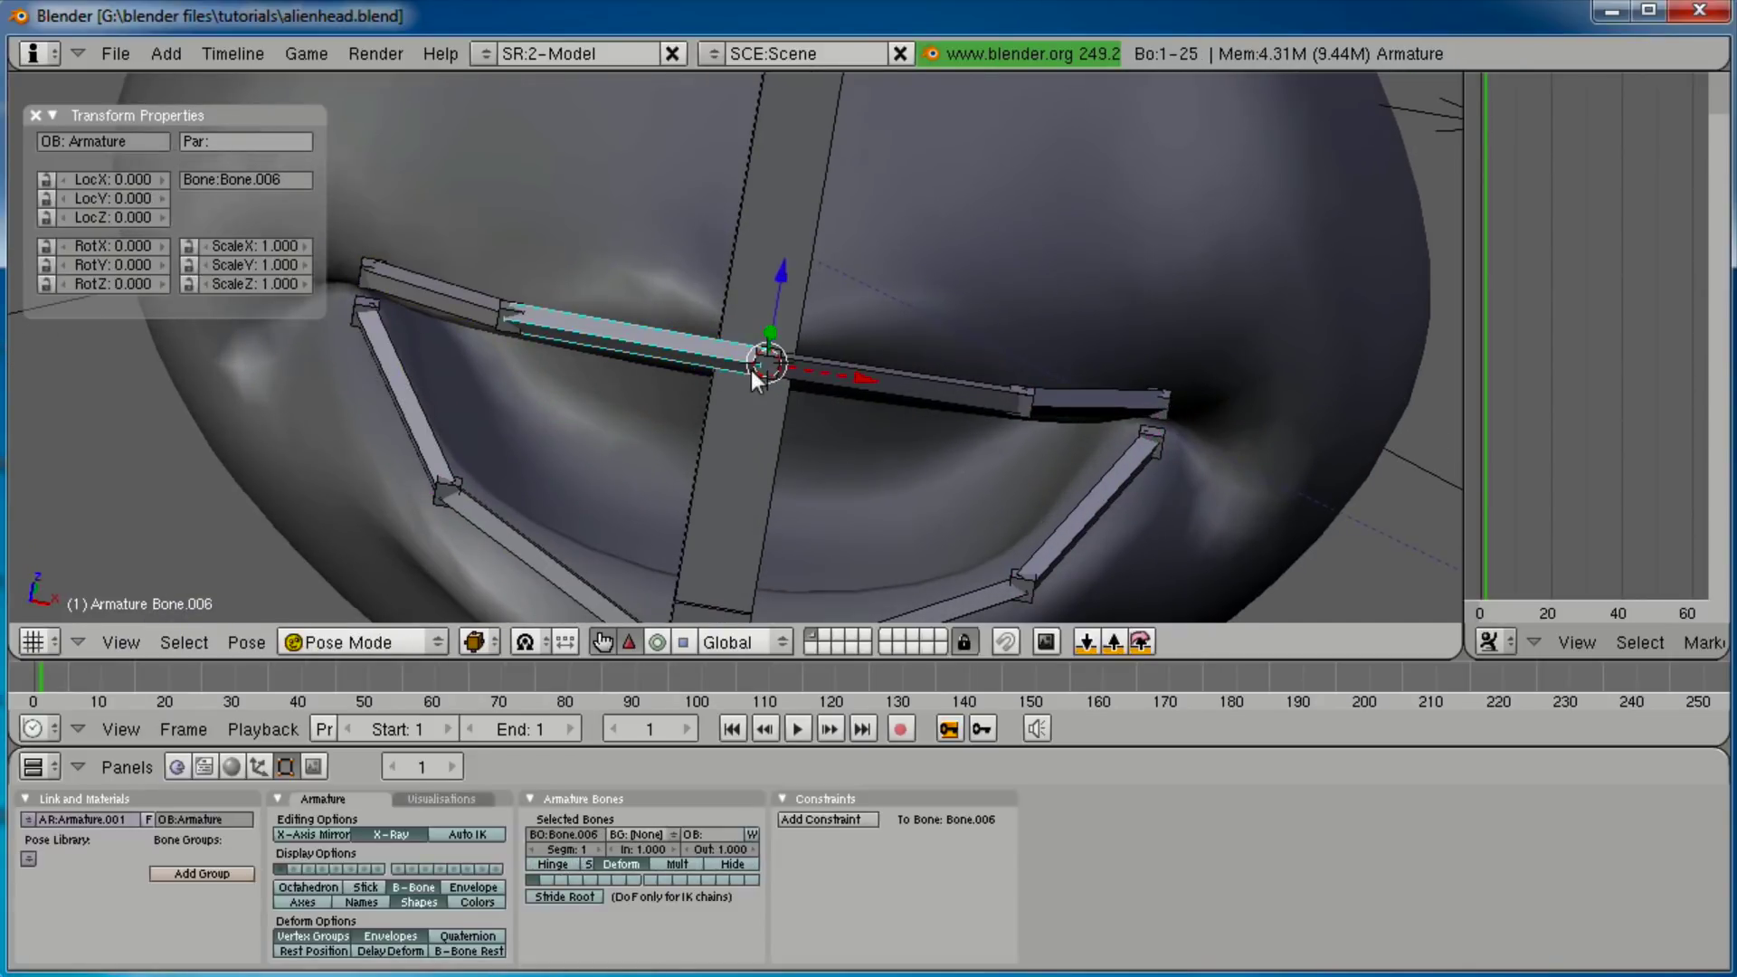
key("r")
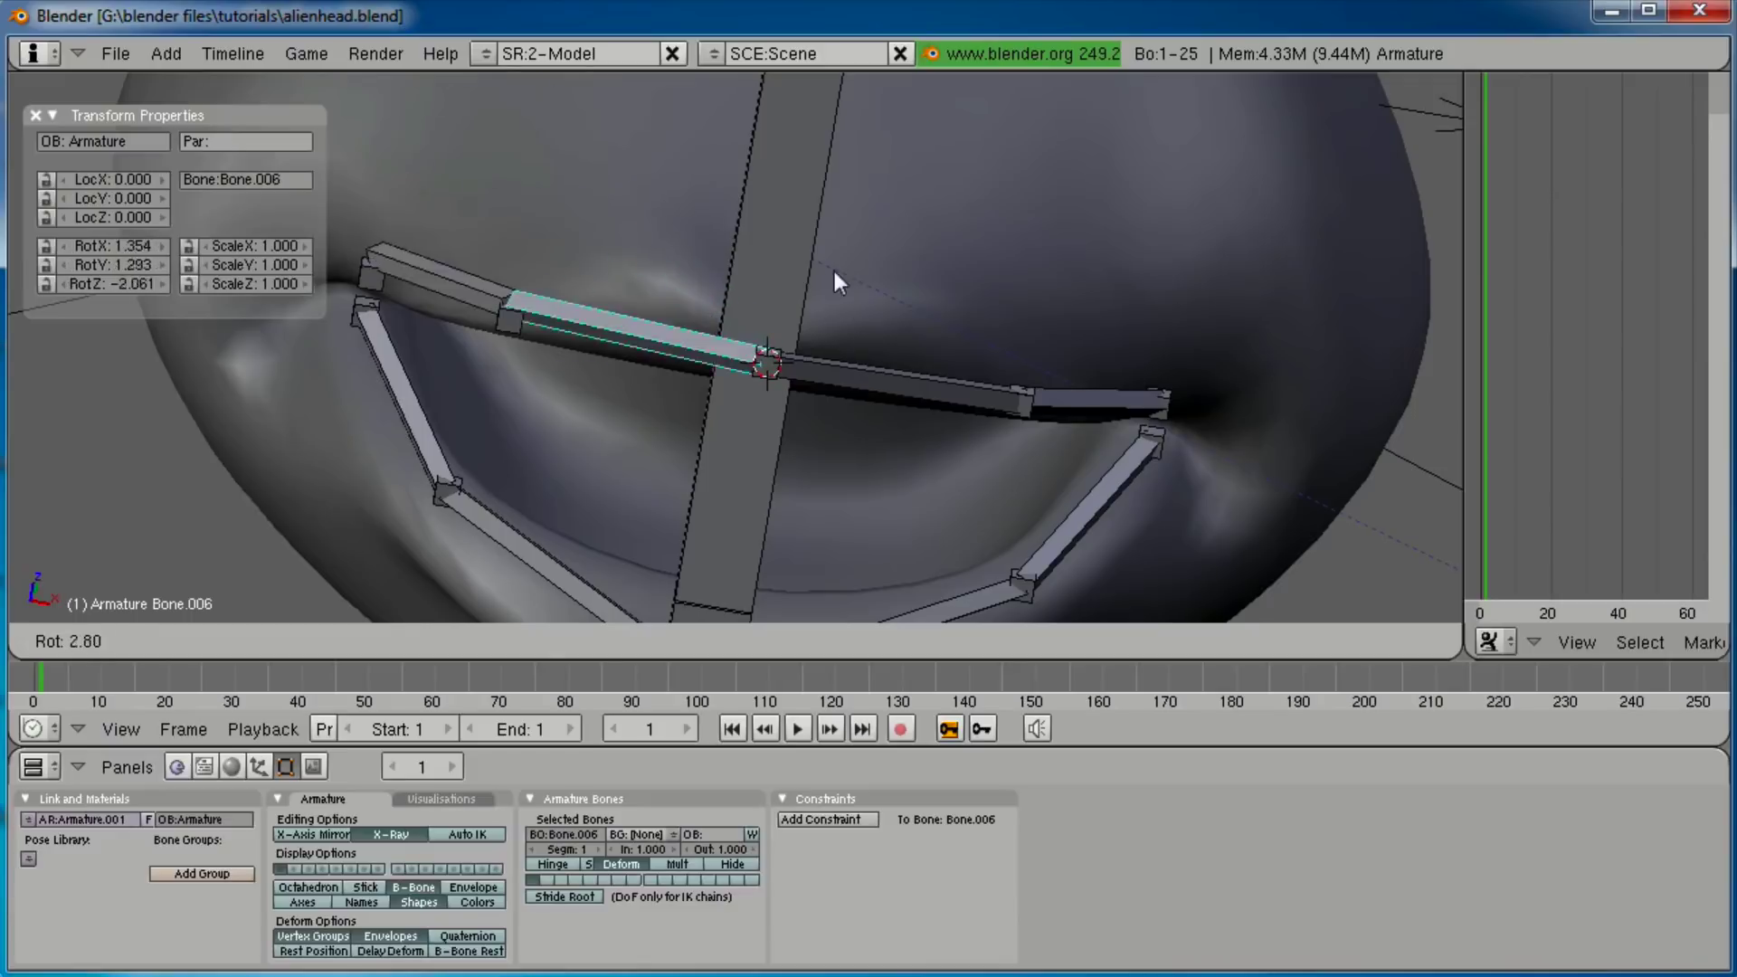
right_click(848, 293)
right_click(923, 369)
key("r")
right_click(1015, 313)
right_click(1063, 368)
right_click(1068, 397)
key("r")
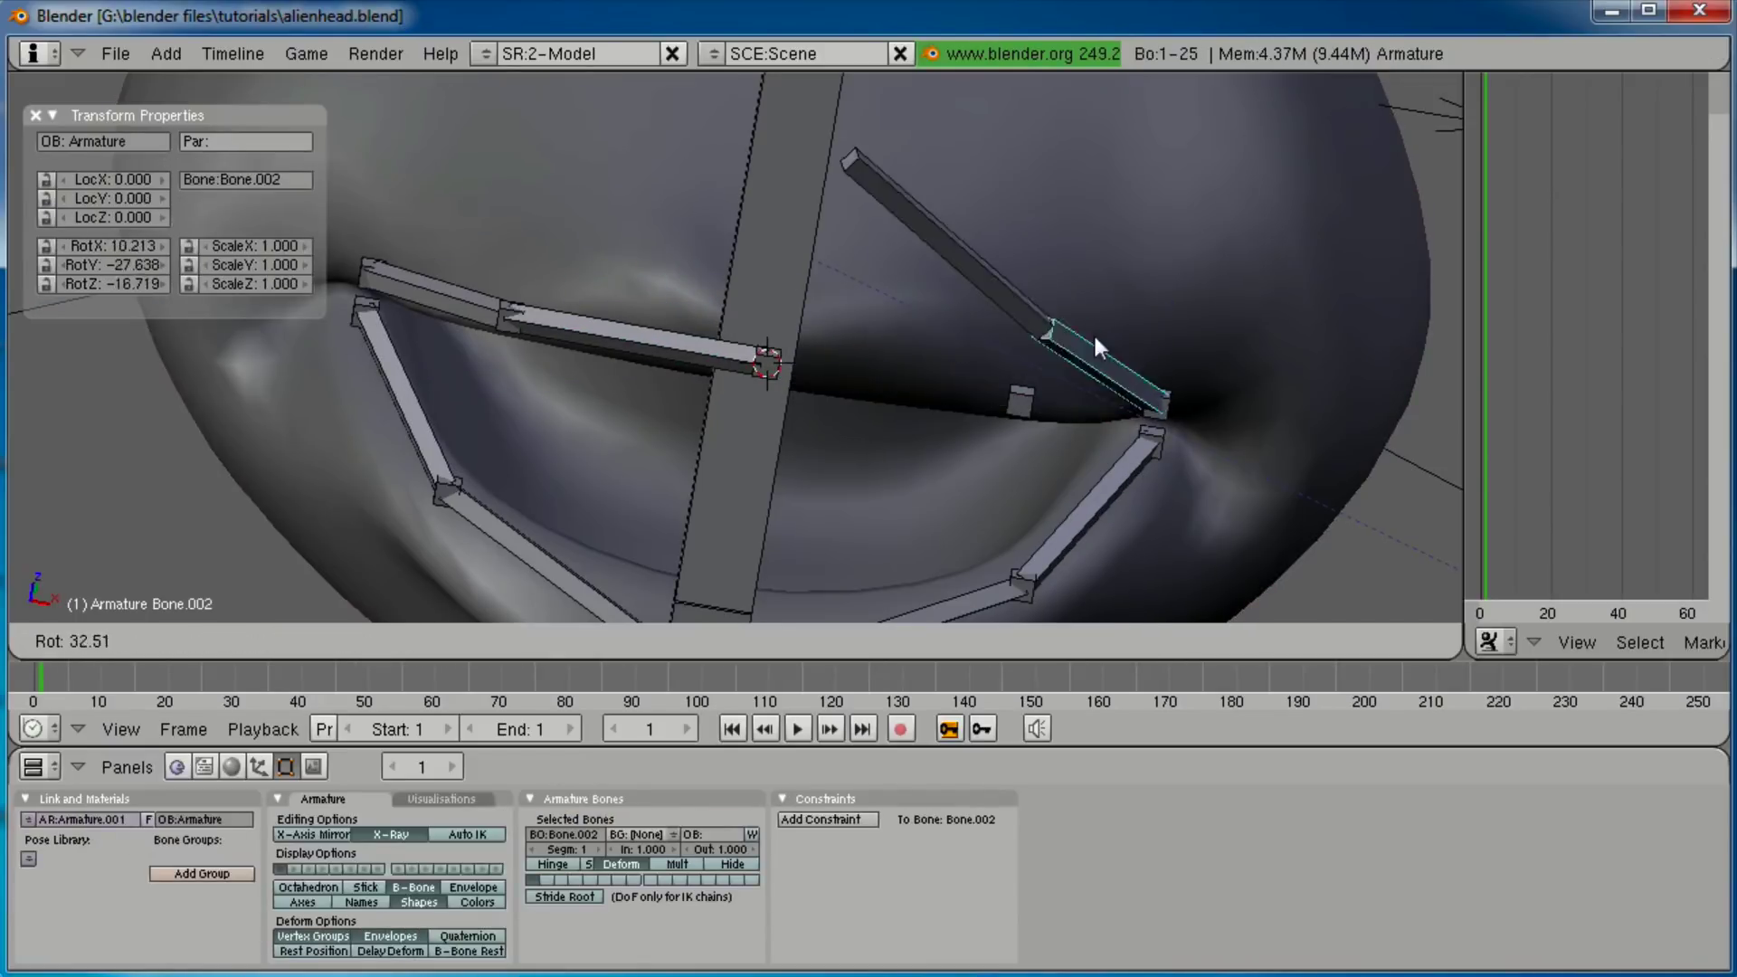
right_click(1044, 382)
In Edit Mode, parent the mirrored inner upper lip bone to its opposite inner bone as connected.
right_click(622, 355)
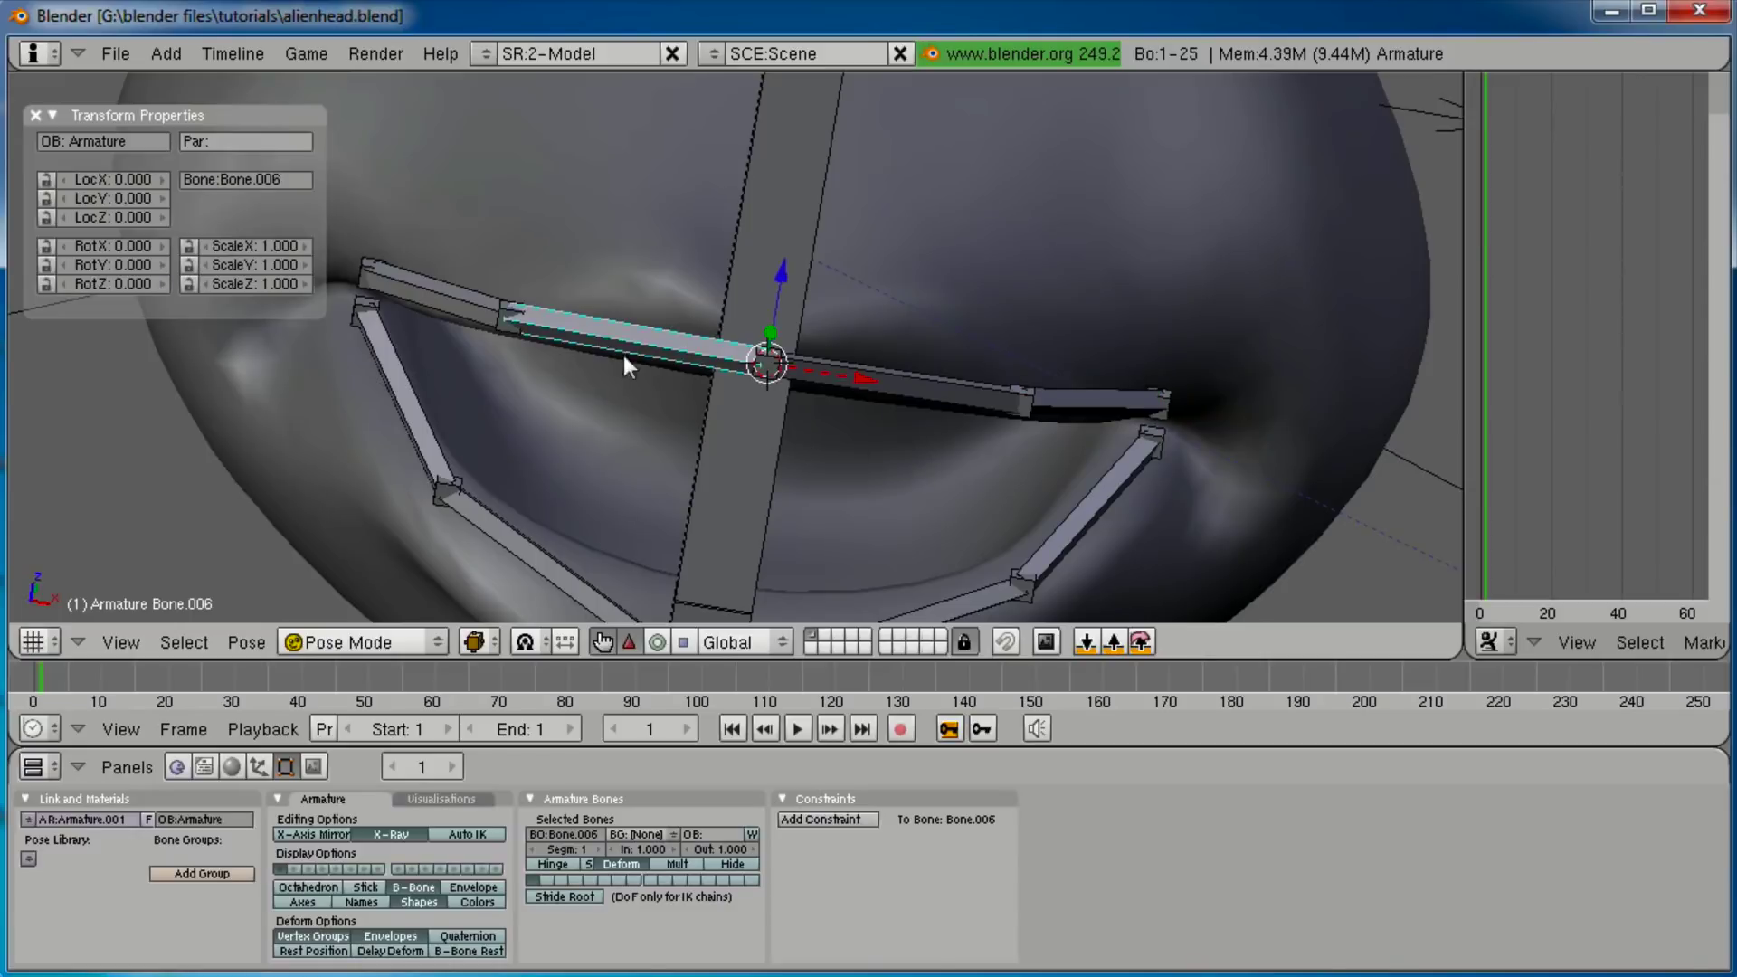
key("Tab")
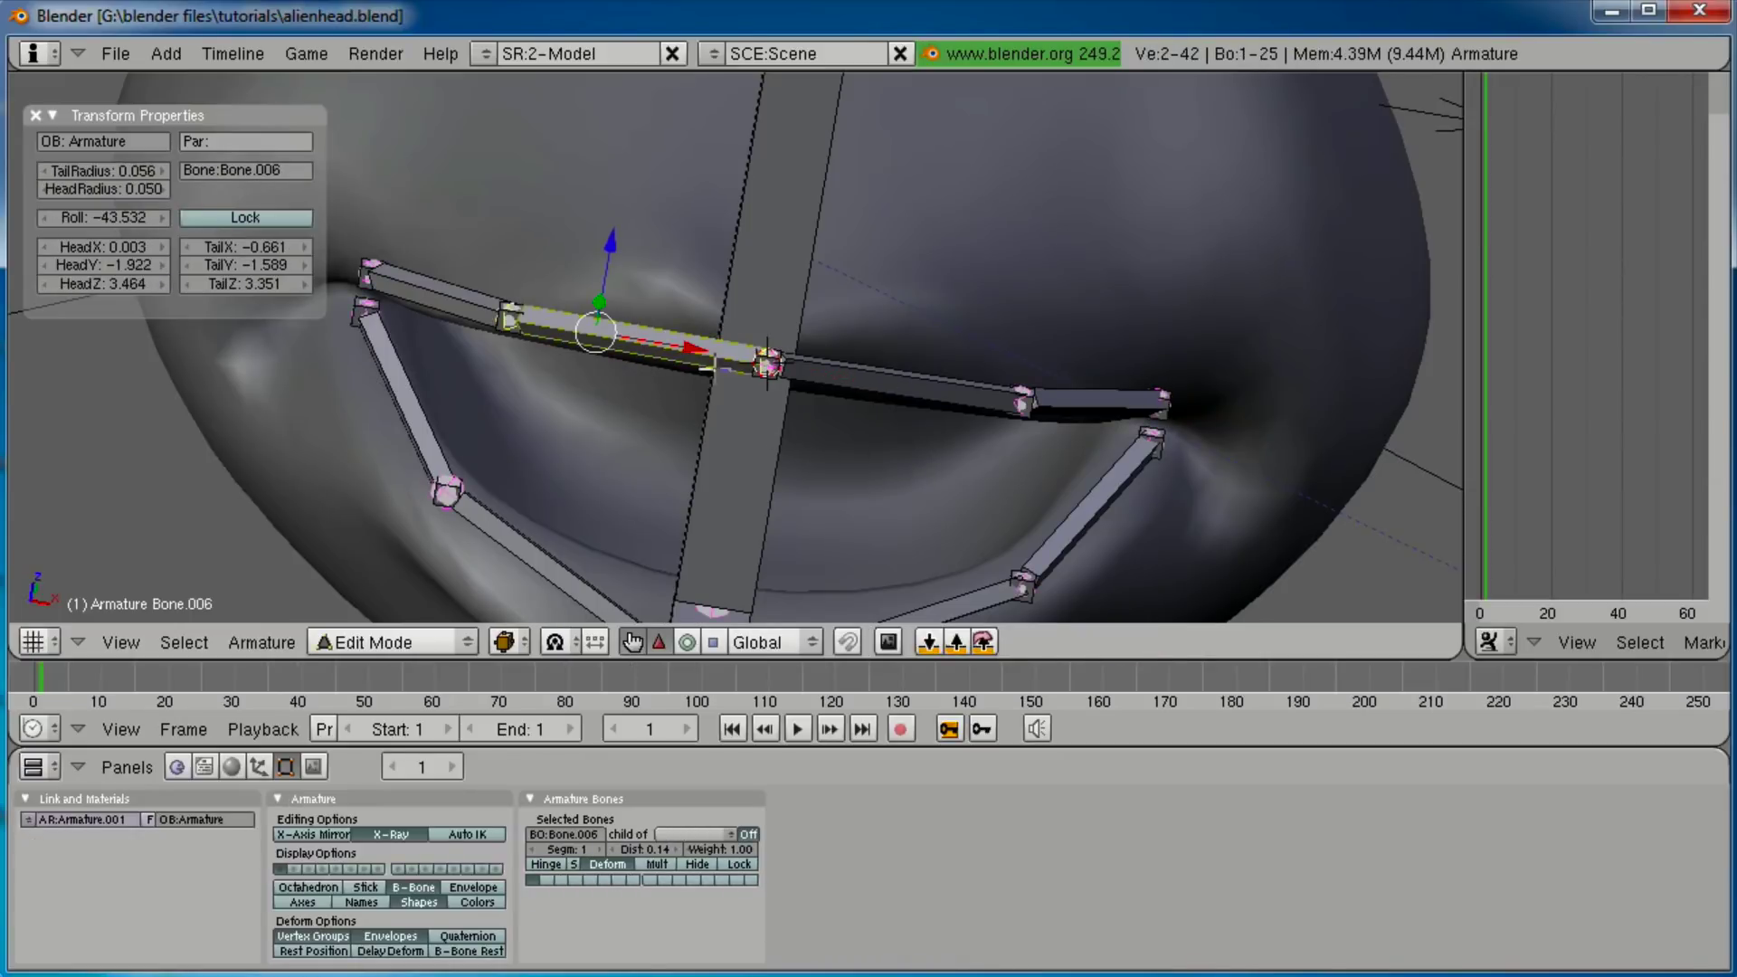
right_click(892, 375, "shift")
key("ctrl+p")
left_click(889, 378)
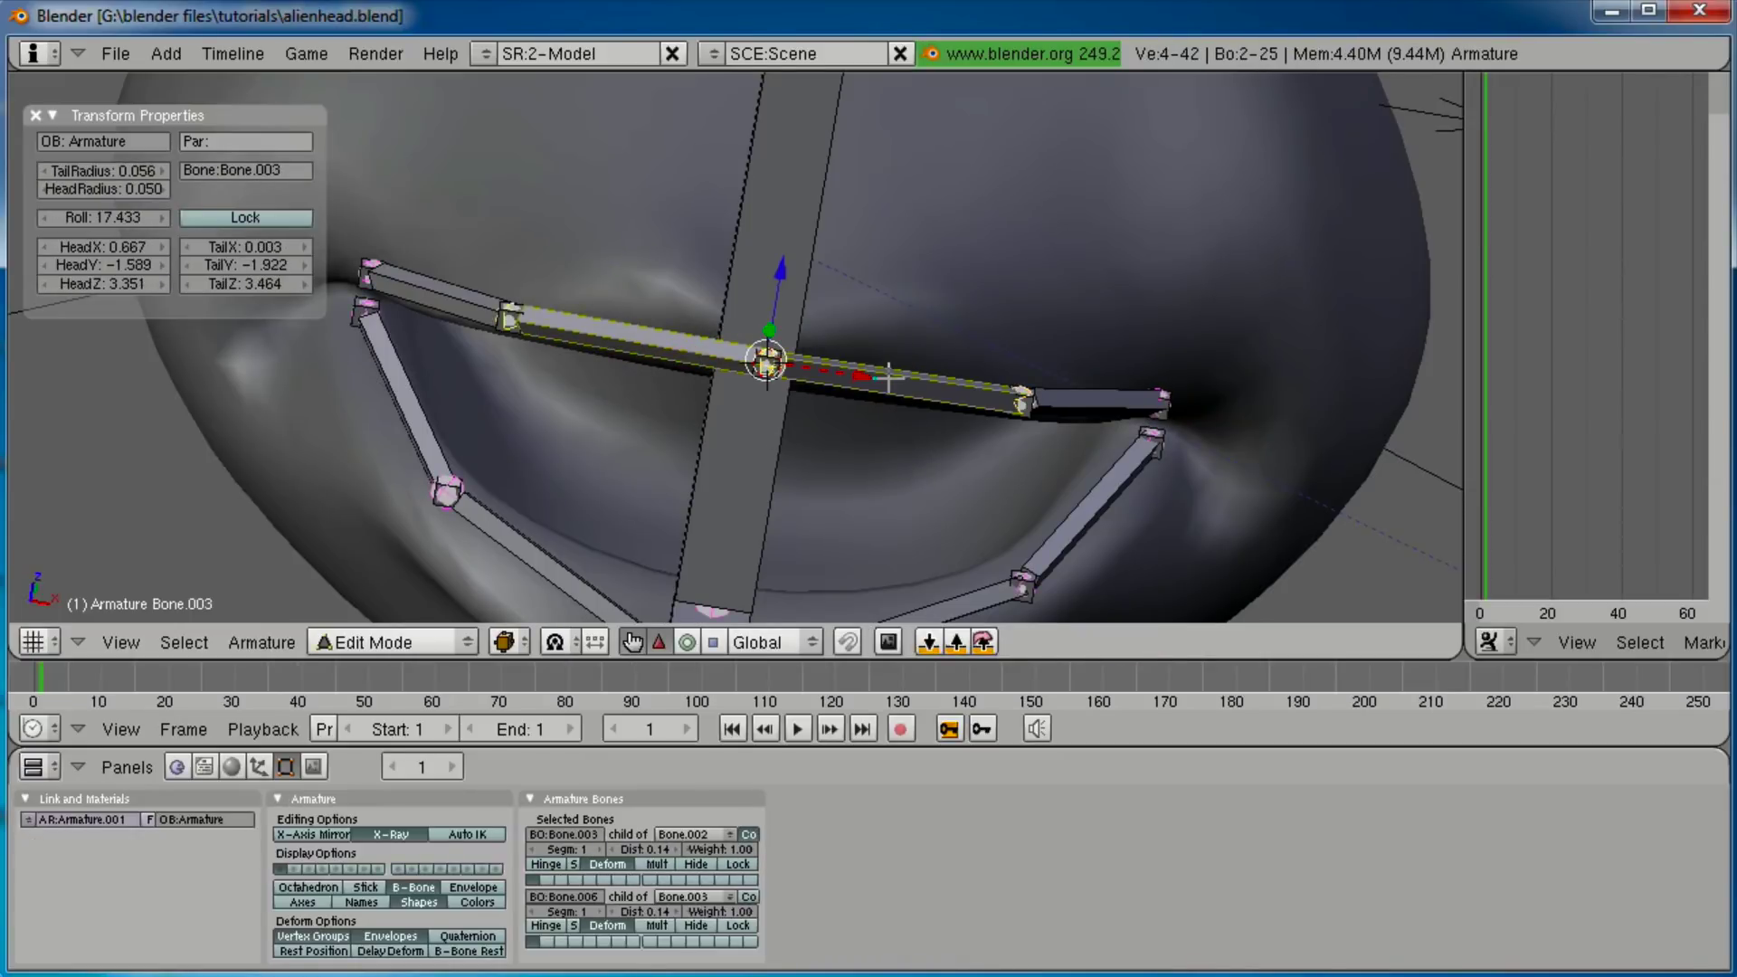
key("ctrl+p")
left_click(882, 385)
Parent the mirrored inner lower lip bone to its opposite inner bone as connected.
middle_click_drag(892, 450, 944, 288, "shift")
right_click(674, 459)
right_click(875, 470, "shift")
key("ctrl+p")
left_click(876, 471)
scroll(873, 452, "down", 3)
In Pose Mode, test-rotate the outer lower and outer upper lip bones to check that each chain follows.
key("ctrl+Tab")
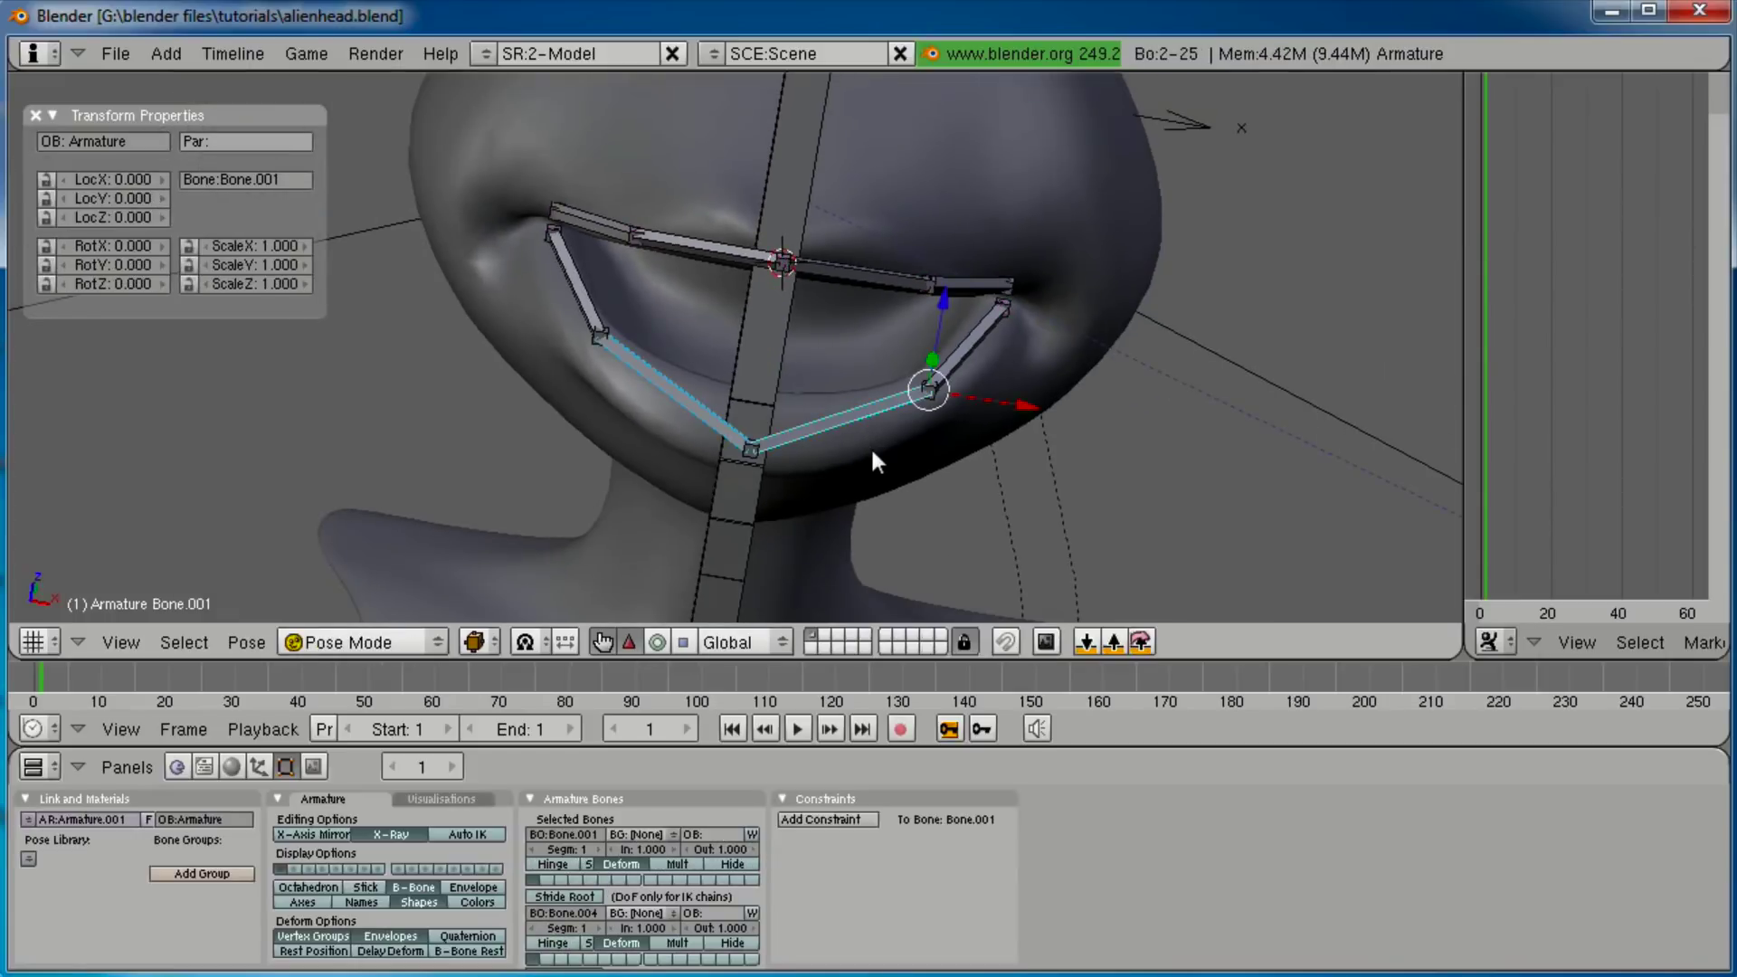
key("a")
right_click(973, 336)
key("r")
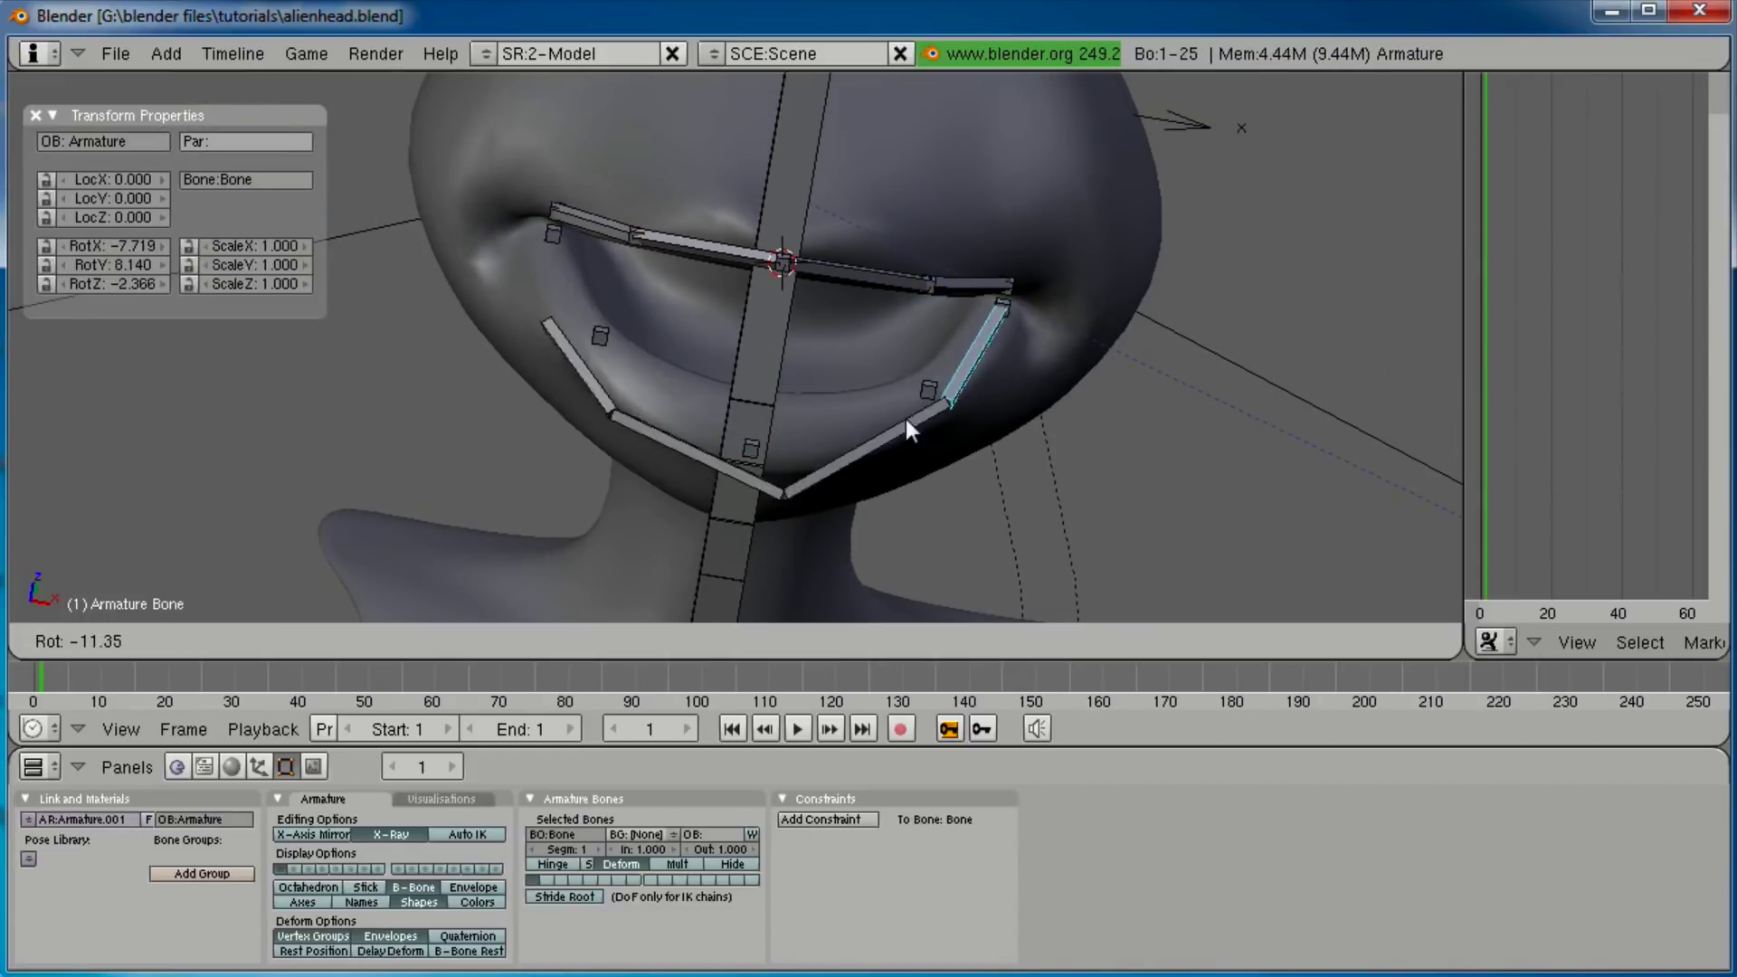
key("Escape")
right_click(976, 284)
key("r")
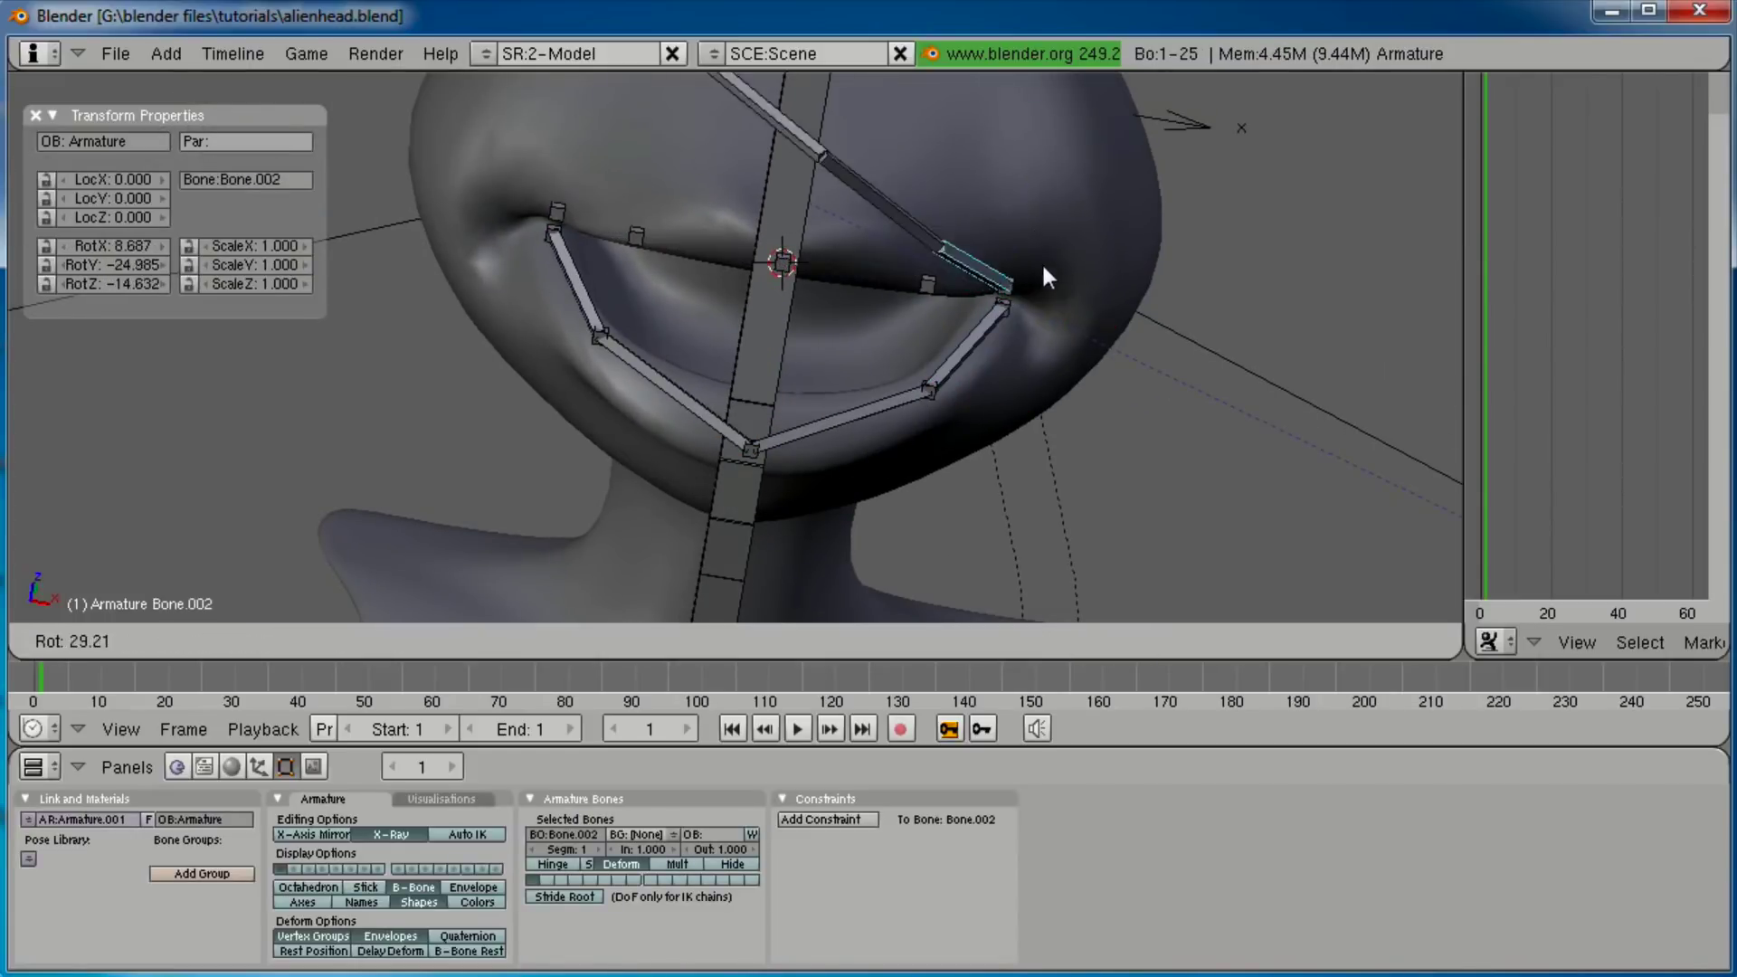
key("Escape")
Set the outer upper lip bone and its adjoining inner upper lip bone to 4 B-Bone segments each.
middle_click_drag(856, 356, 691, 389)
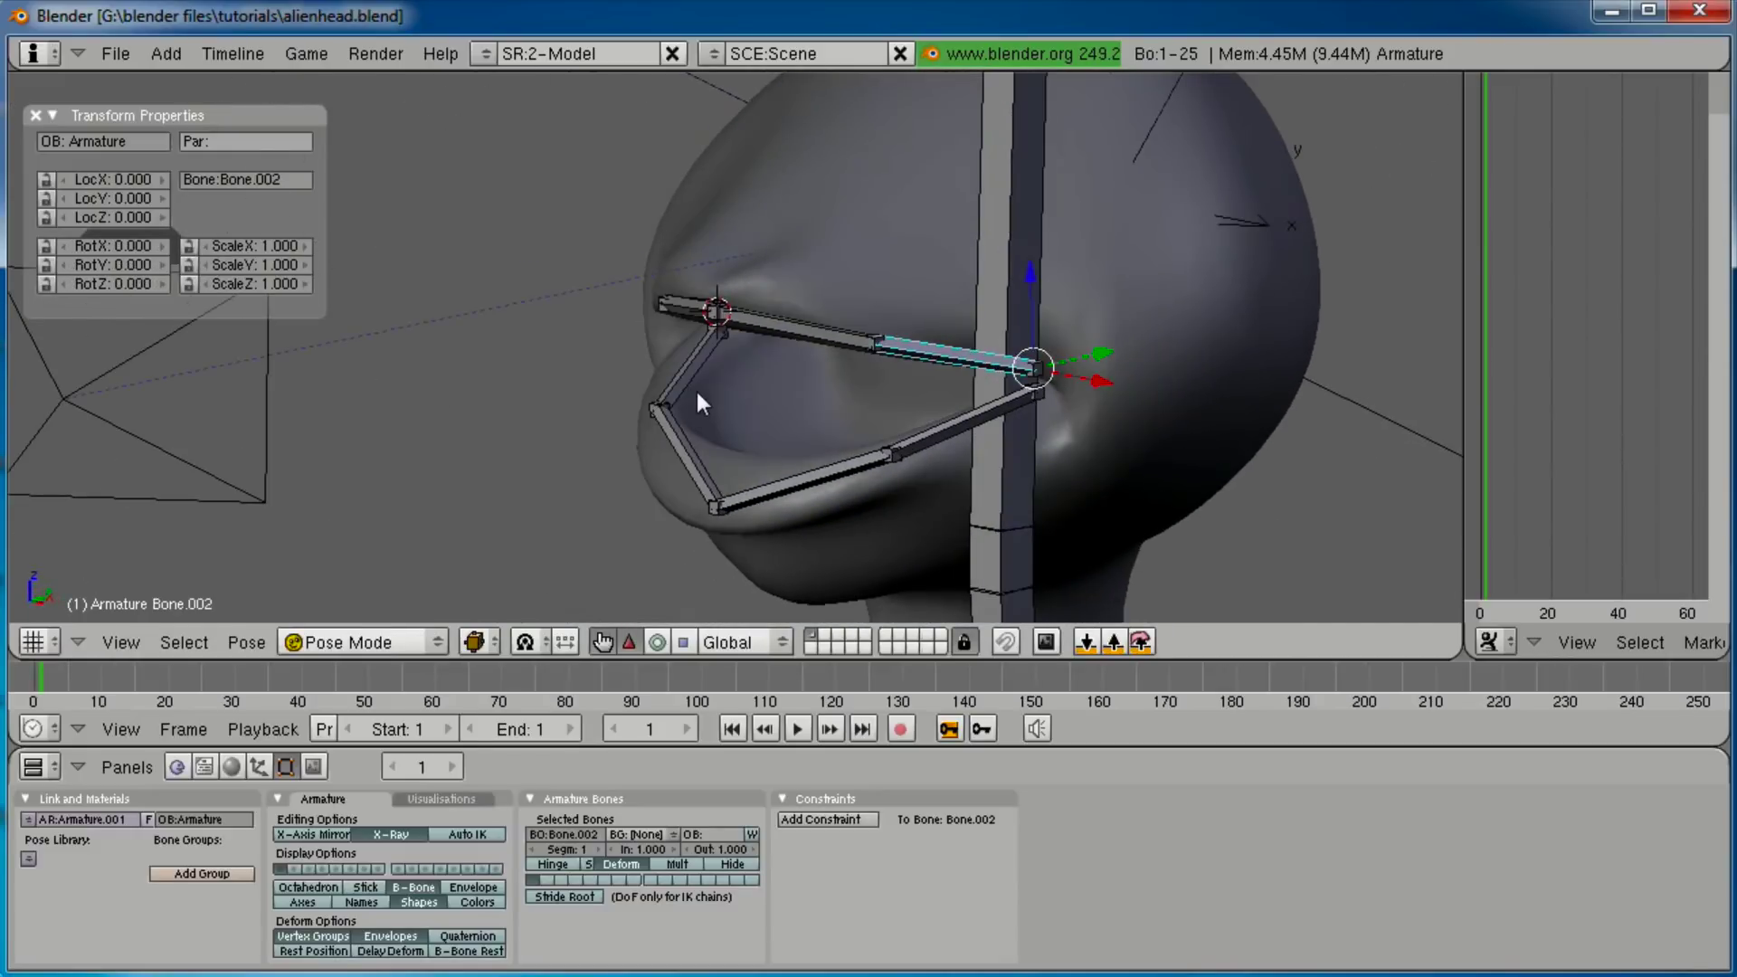
scroll(696, 392, "up", 1)
middle_click_drag(812, 525, 763, 486, "shift")
scroll(740, 498, "up", 1)
middle_click_drag(610, 453, 814, 425)
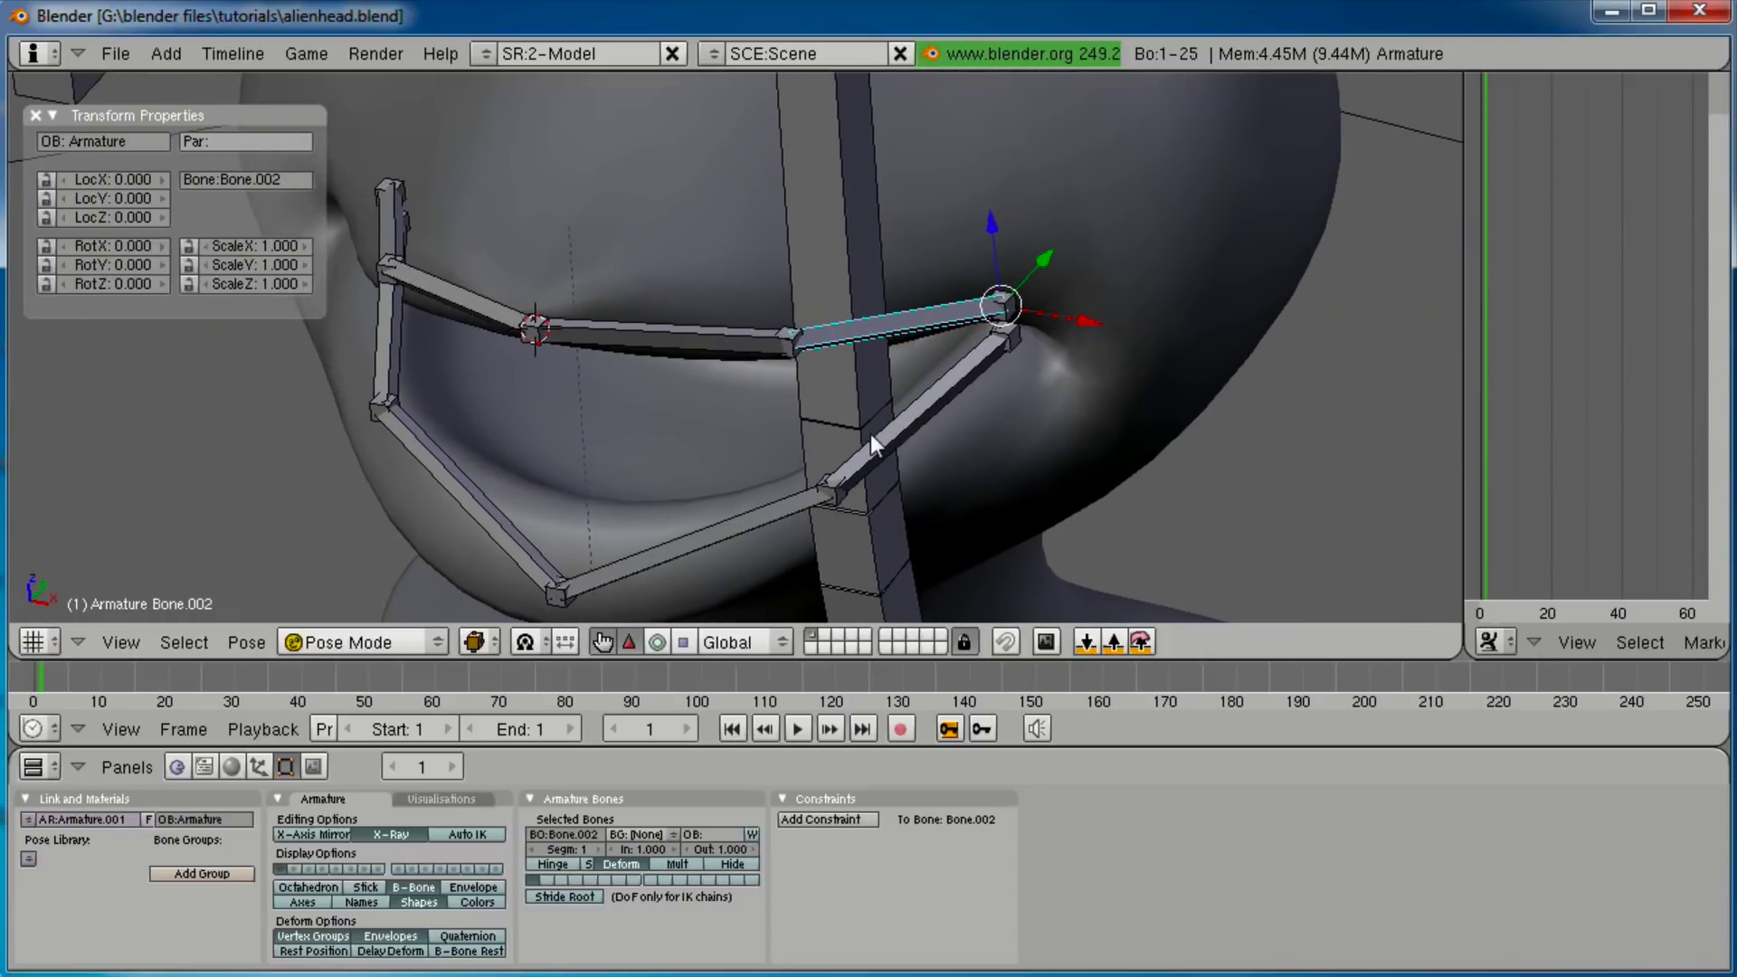
left_click(601, 848)
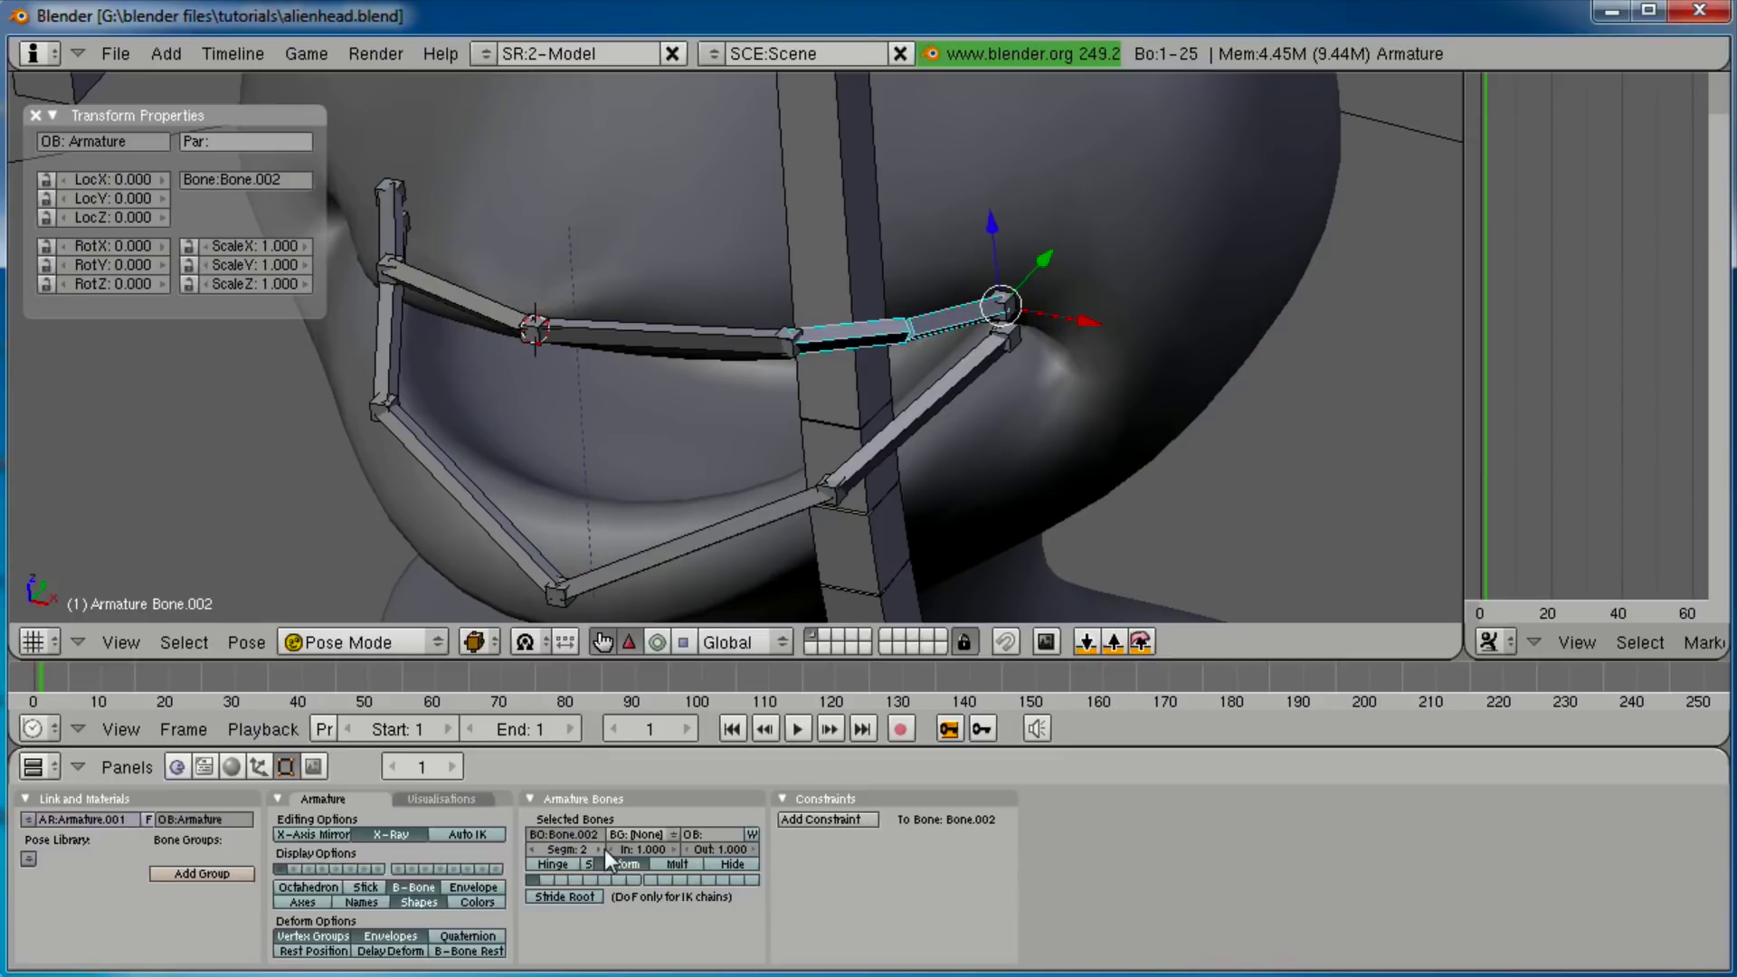
left_click(604, 848)
left_click(604, 849)
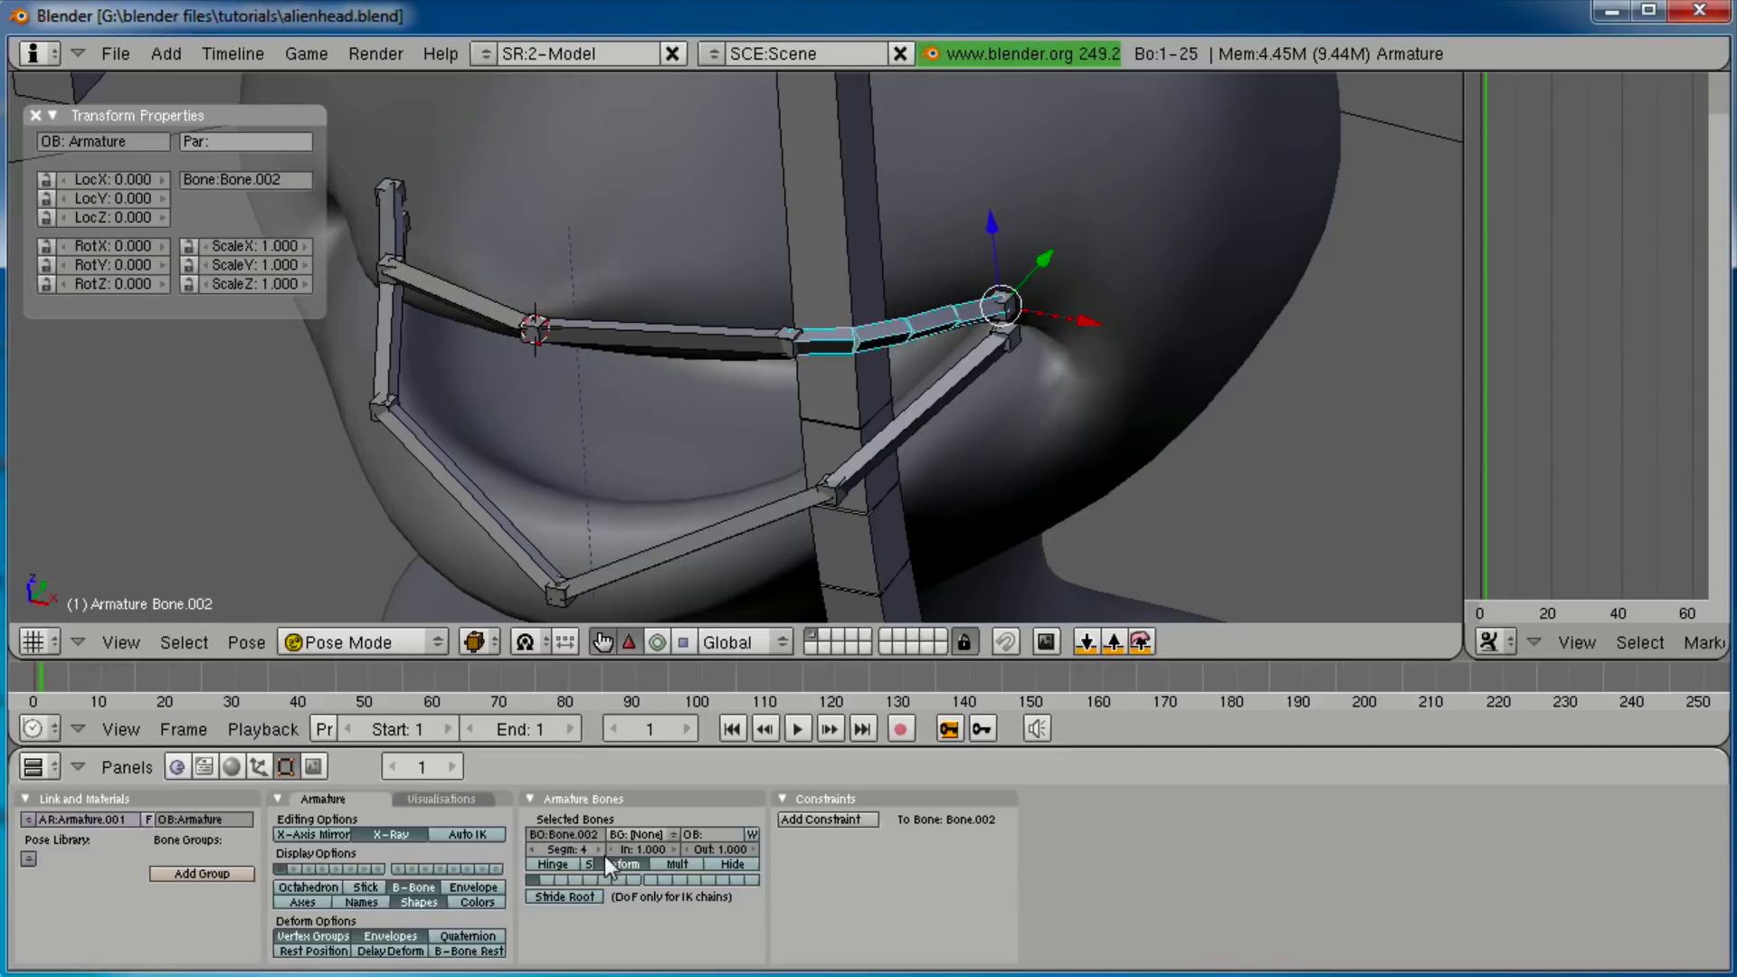
right_click(663, 342)
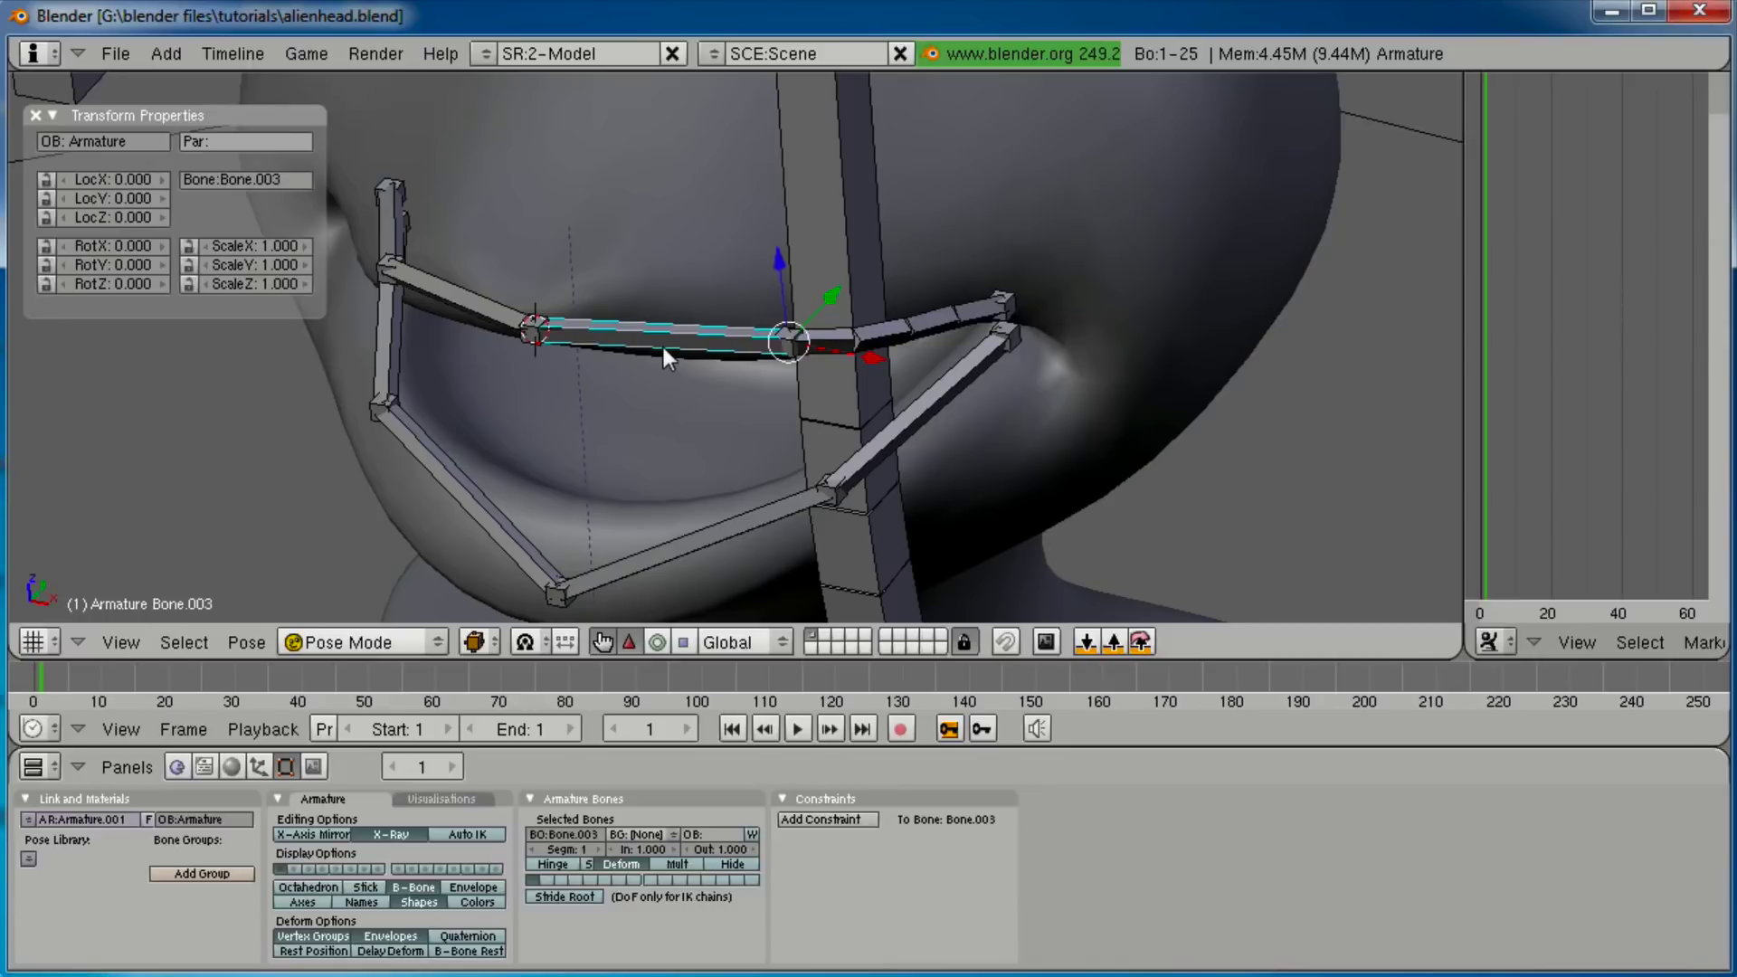
left_click(598, 848)
left_click(599, 848)
left_click(599, 848)
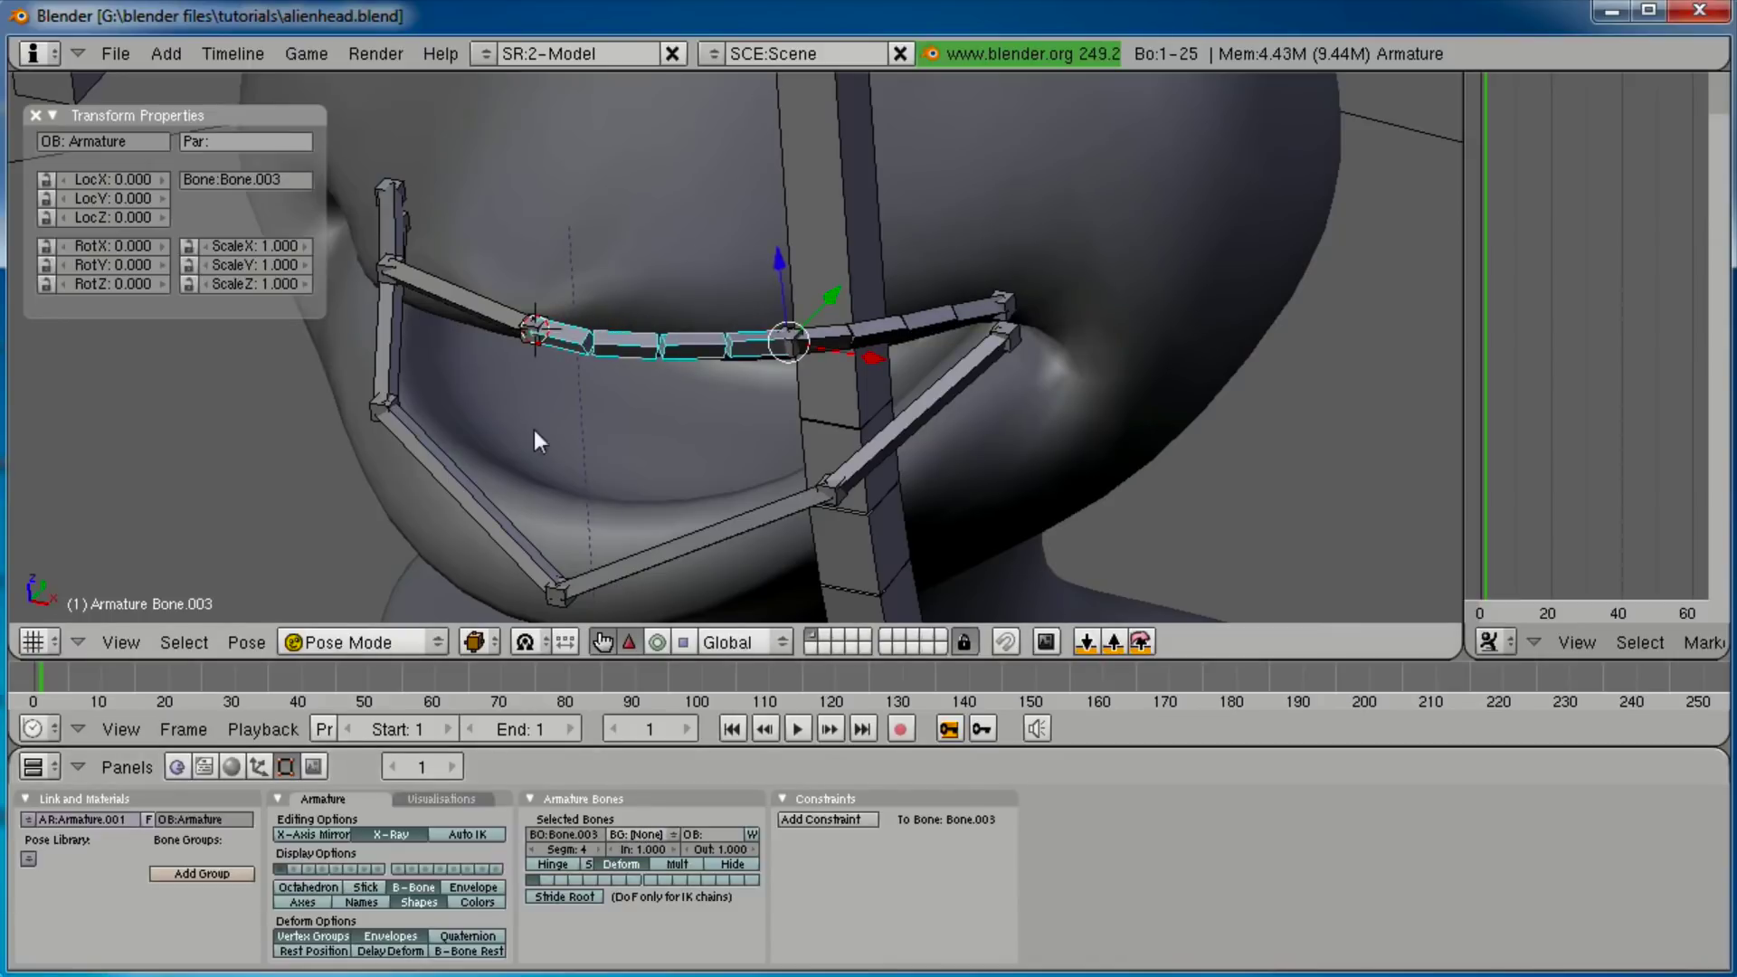
Set the mirrored inner and outer upper lip bones to 4 segments each.
right_click(479, 308)
left_click(602, 848)
left_click(600, 849)
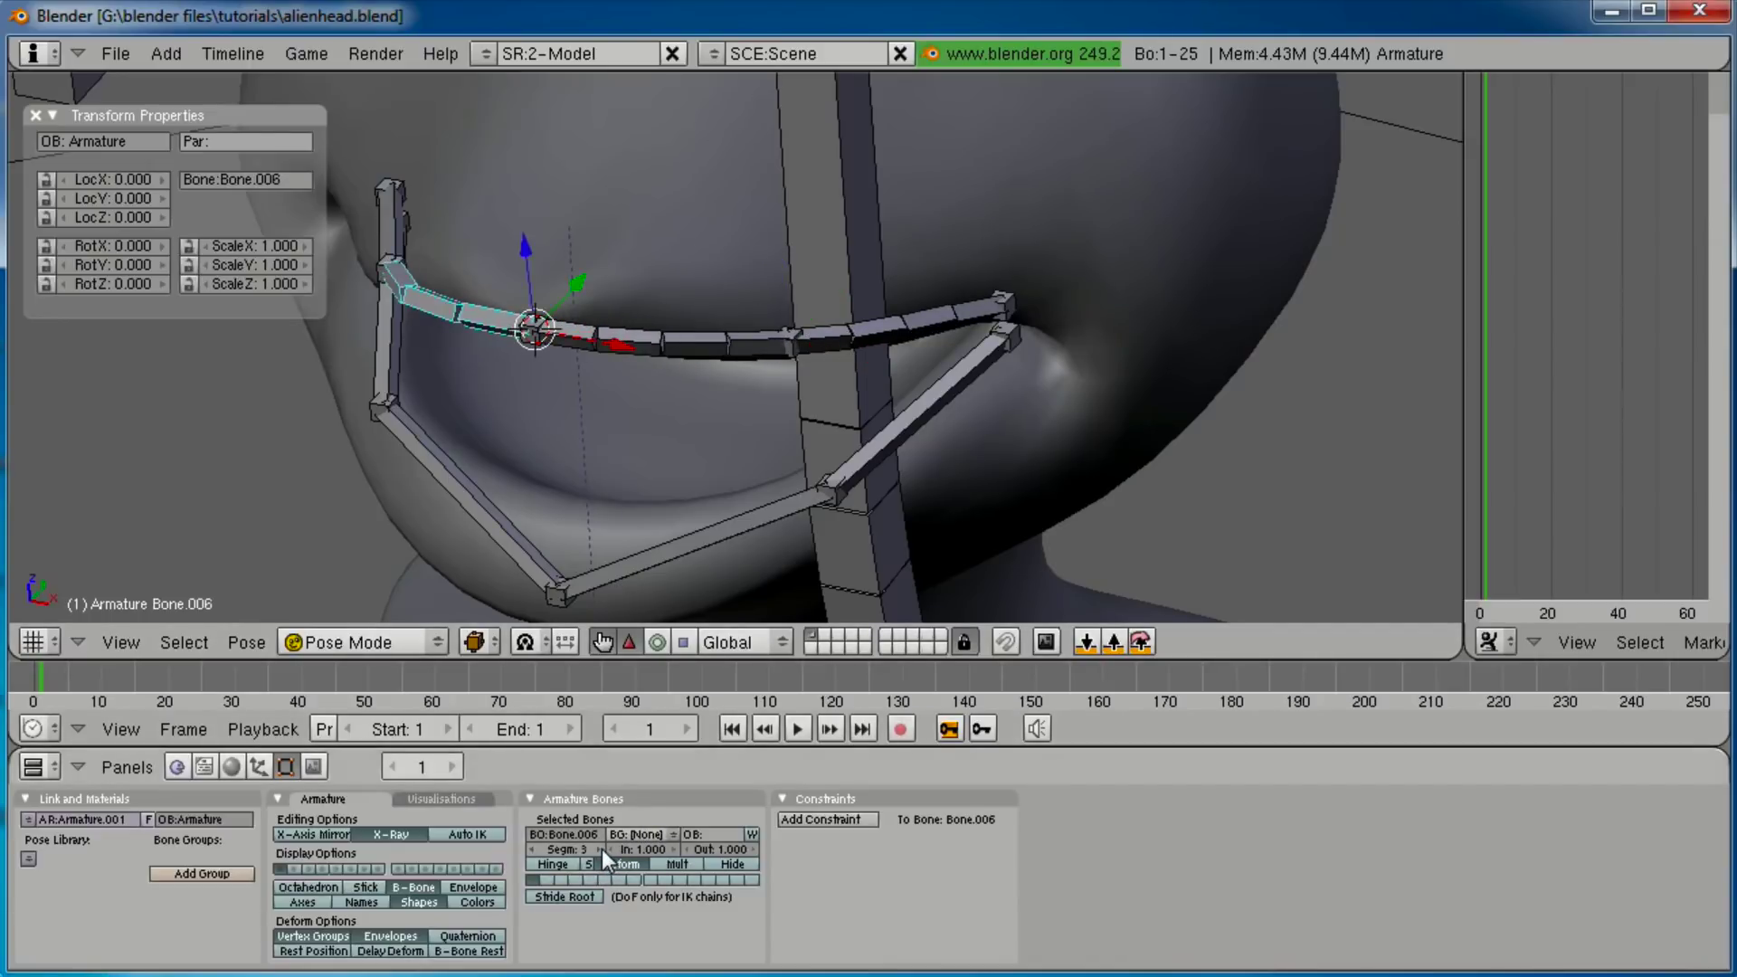
middle_click_drag(388, 366, 561, 357)
right_click(393, 261)
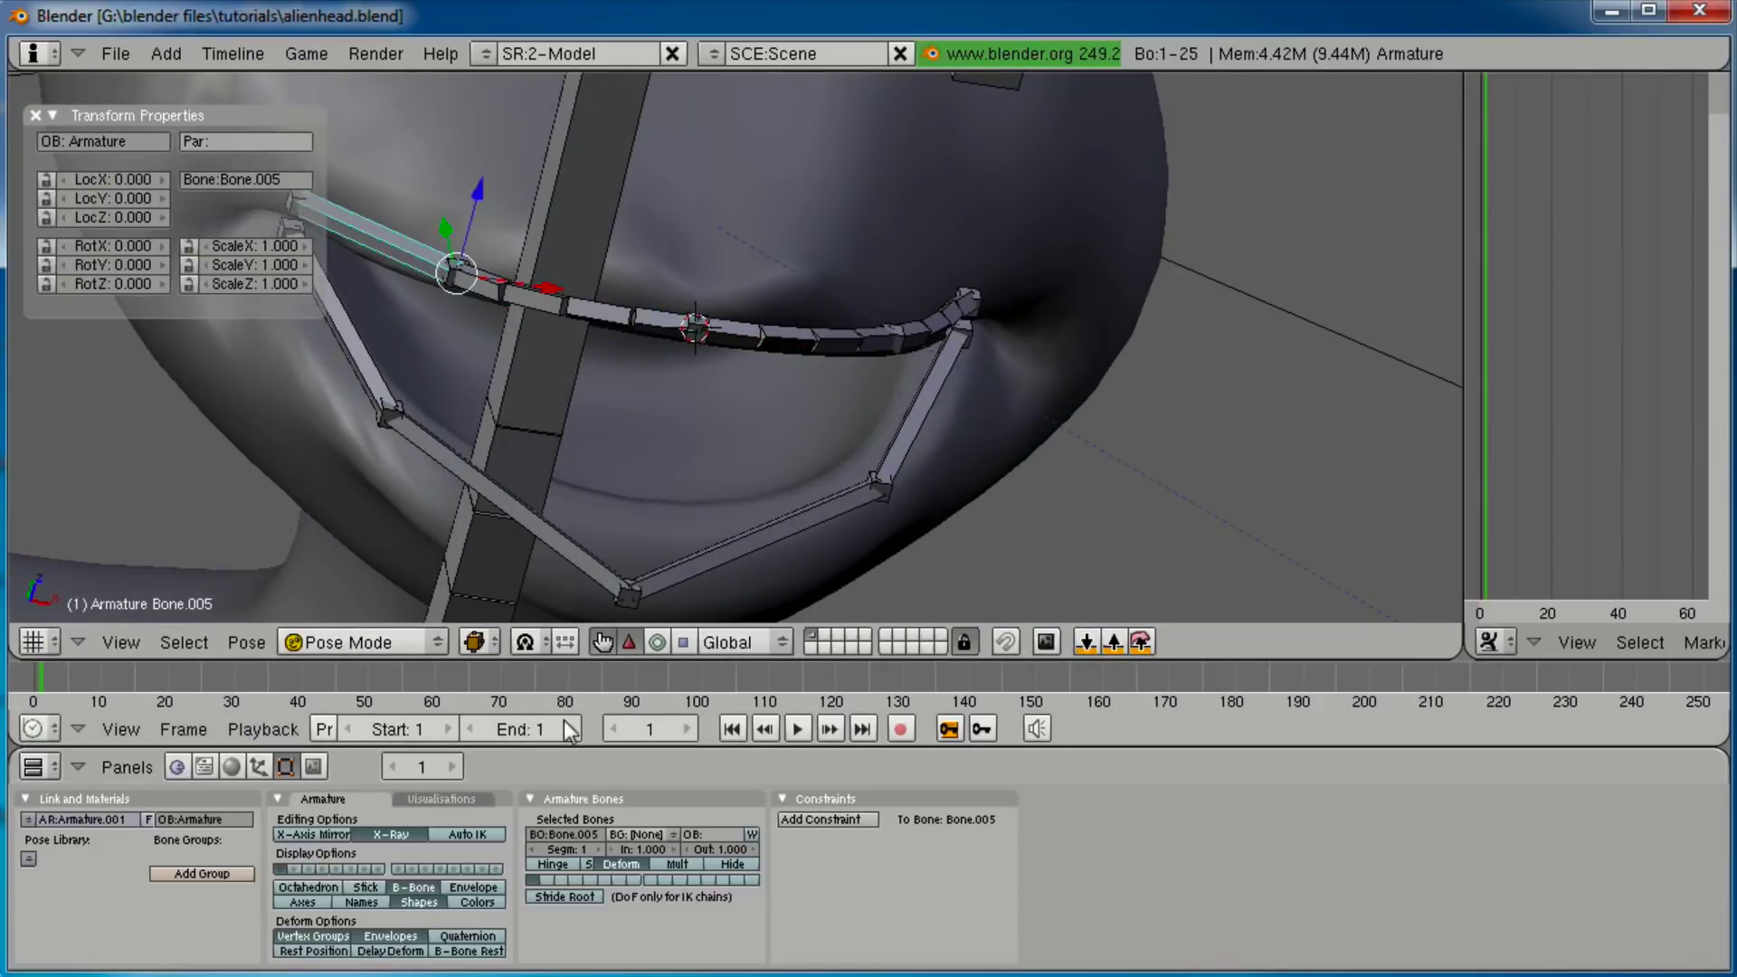
left_click(604, 849)
left_click(604, 849)
left_click(604, 849)
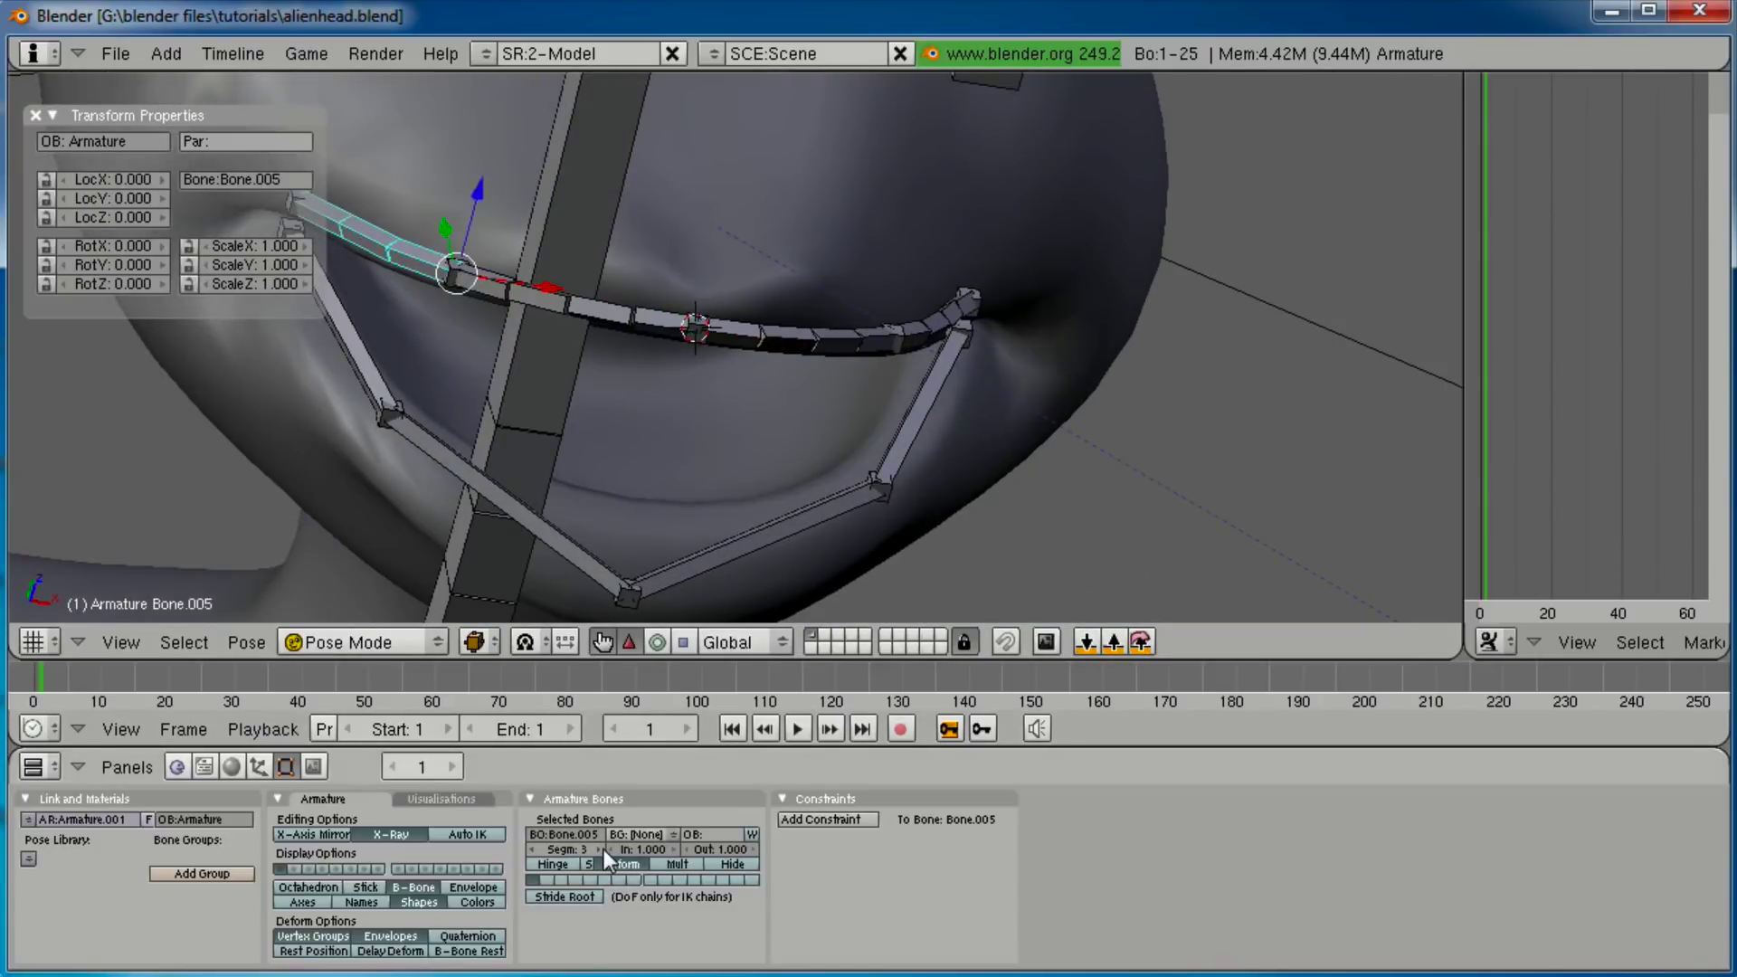
Set the mirrored outer and inner lower lip bones to 4 segments each.
right_click(369, 385)
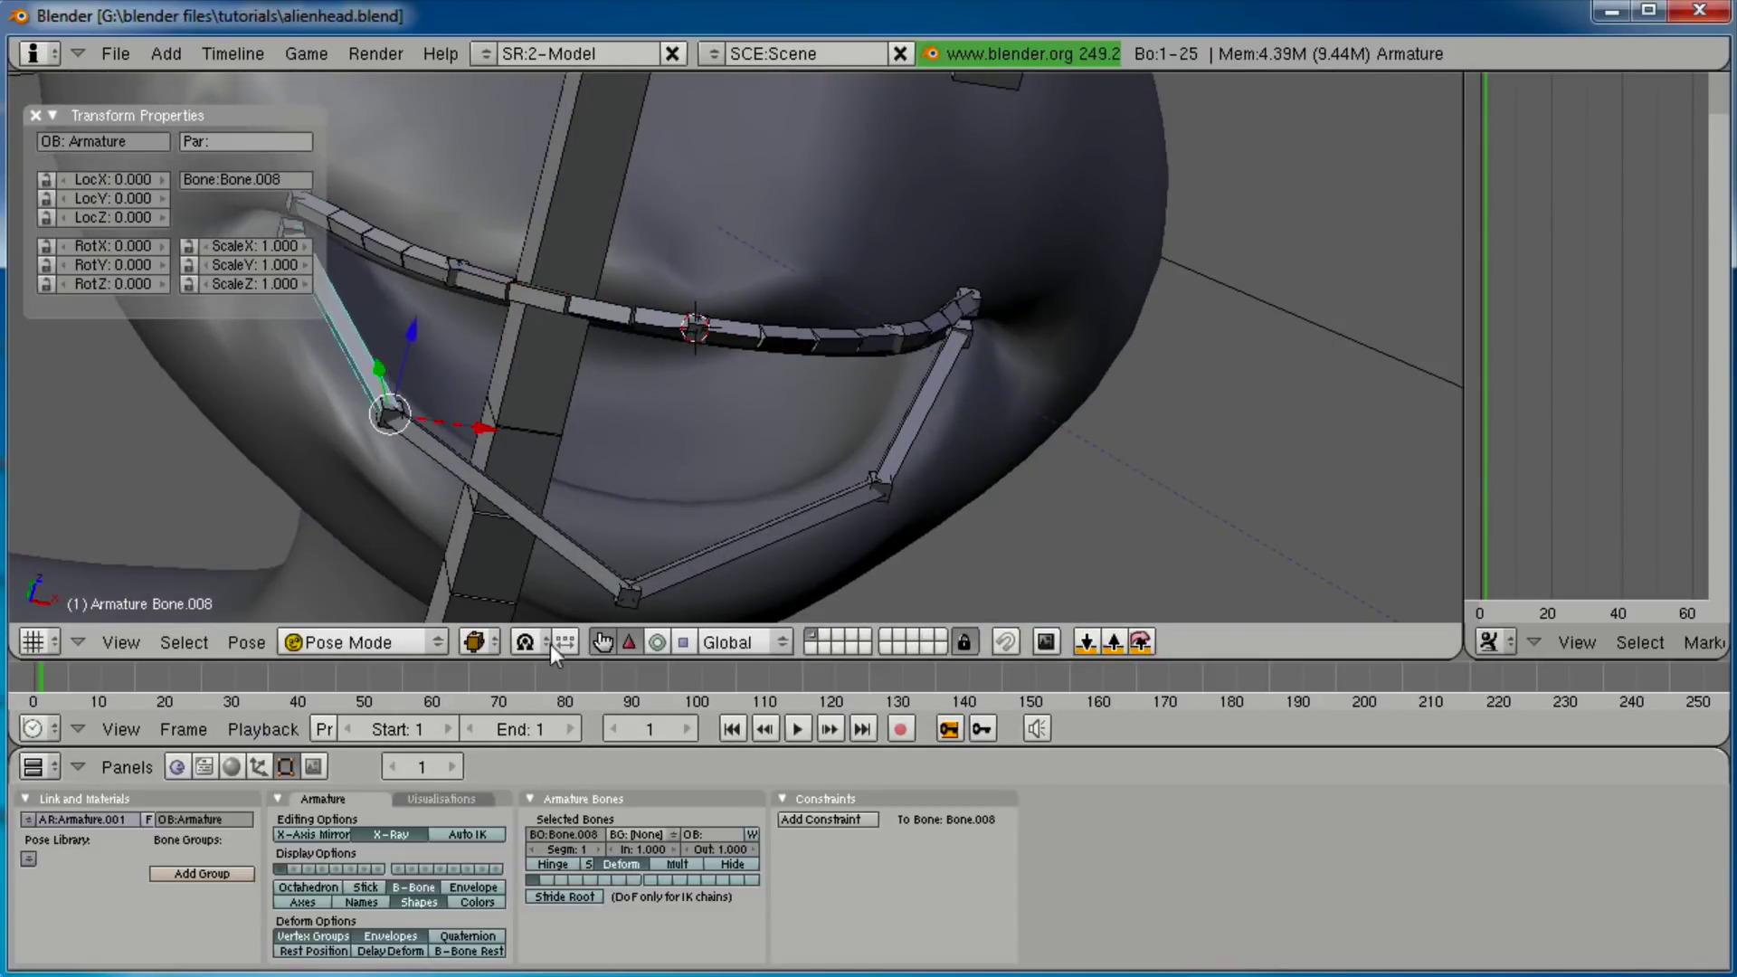
left_click(600, 849)
left_click(601, 850)
left_click(601, 850)
right_click(556, 544)
left_click(599, 848)
left_click(598, 849)
left_click(599, 848)
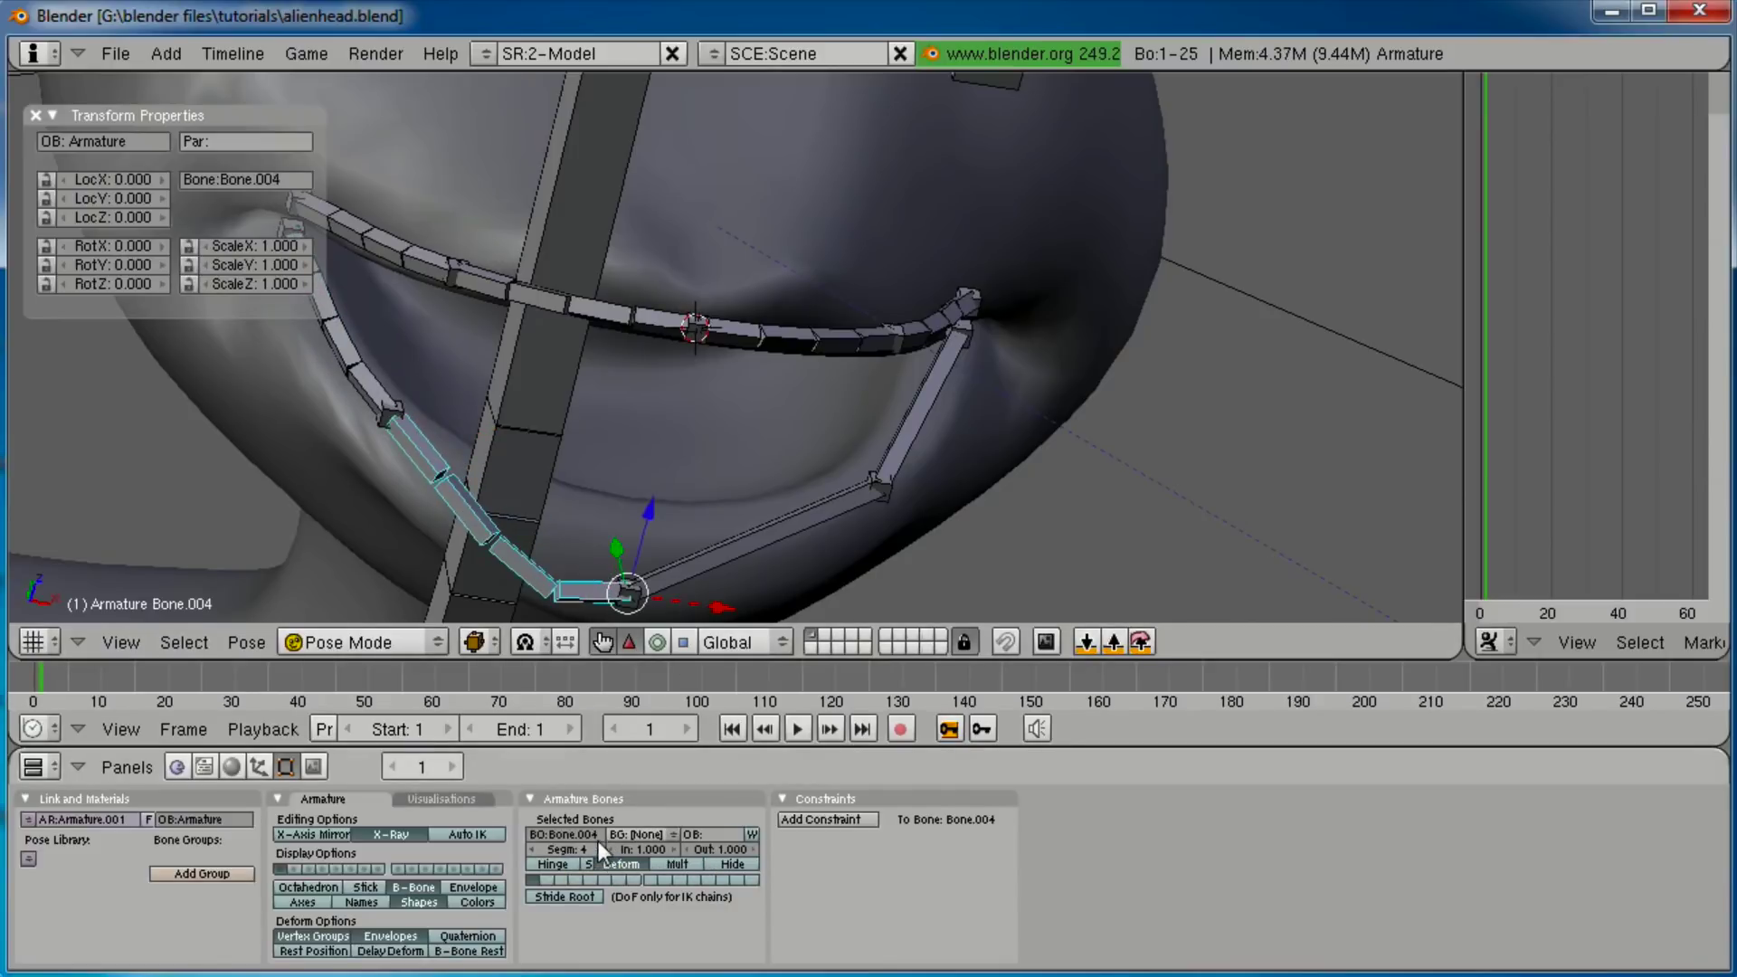
Set the original side's inner and outer lower lip bones to 4 segments each.
right_click(725, 543)
left_click(603, 848)
left_click(605, 849)
left_click(604, 848)
right_click(916, 426)
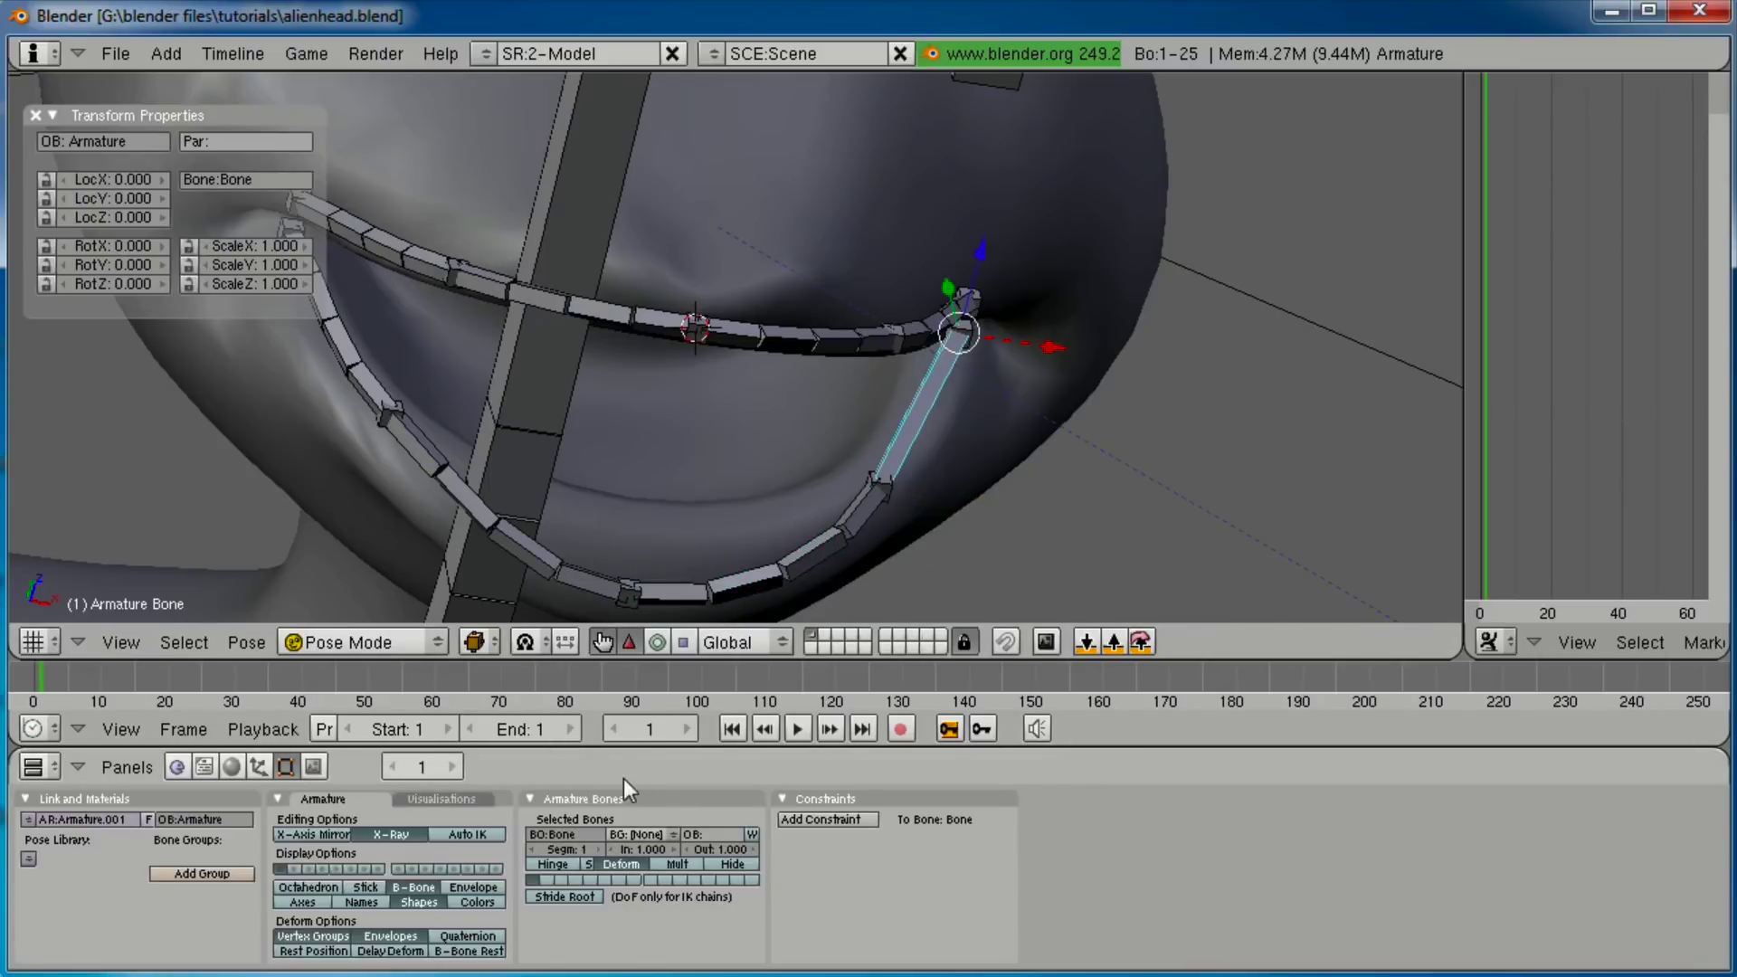
left_click(602, 849)
left_click(602, 849)
left_click(604, 848)
In Edit Mode, select all eight lip bones and recalculate their roll angles with Clear Roll (Z-Axis Up).
middle_click_drag(888, 458, 756, 424)
key("Tab")
scroll(767, 429, "up", 1)
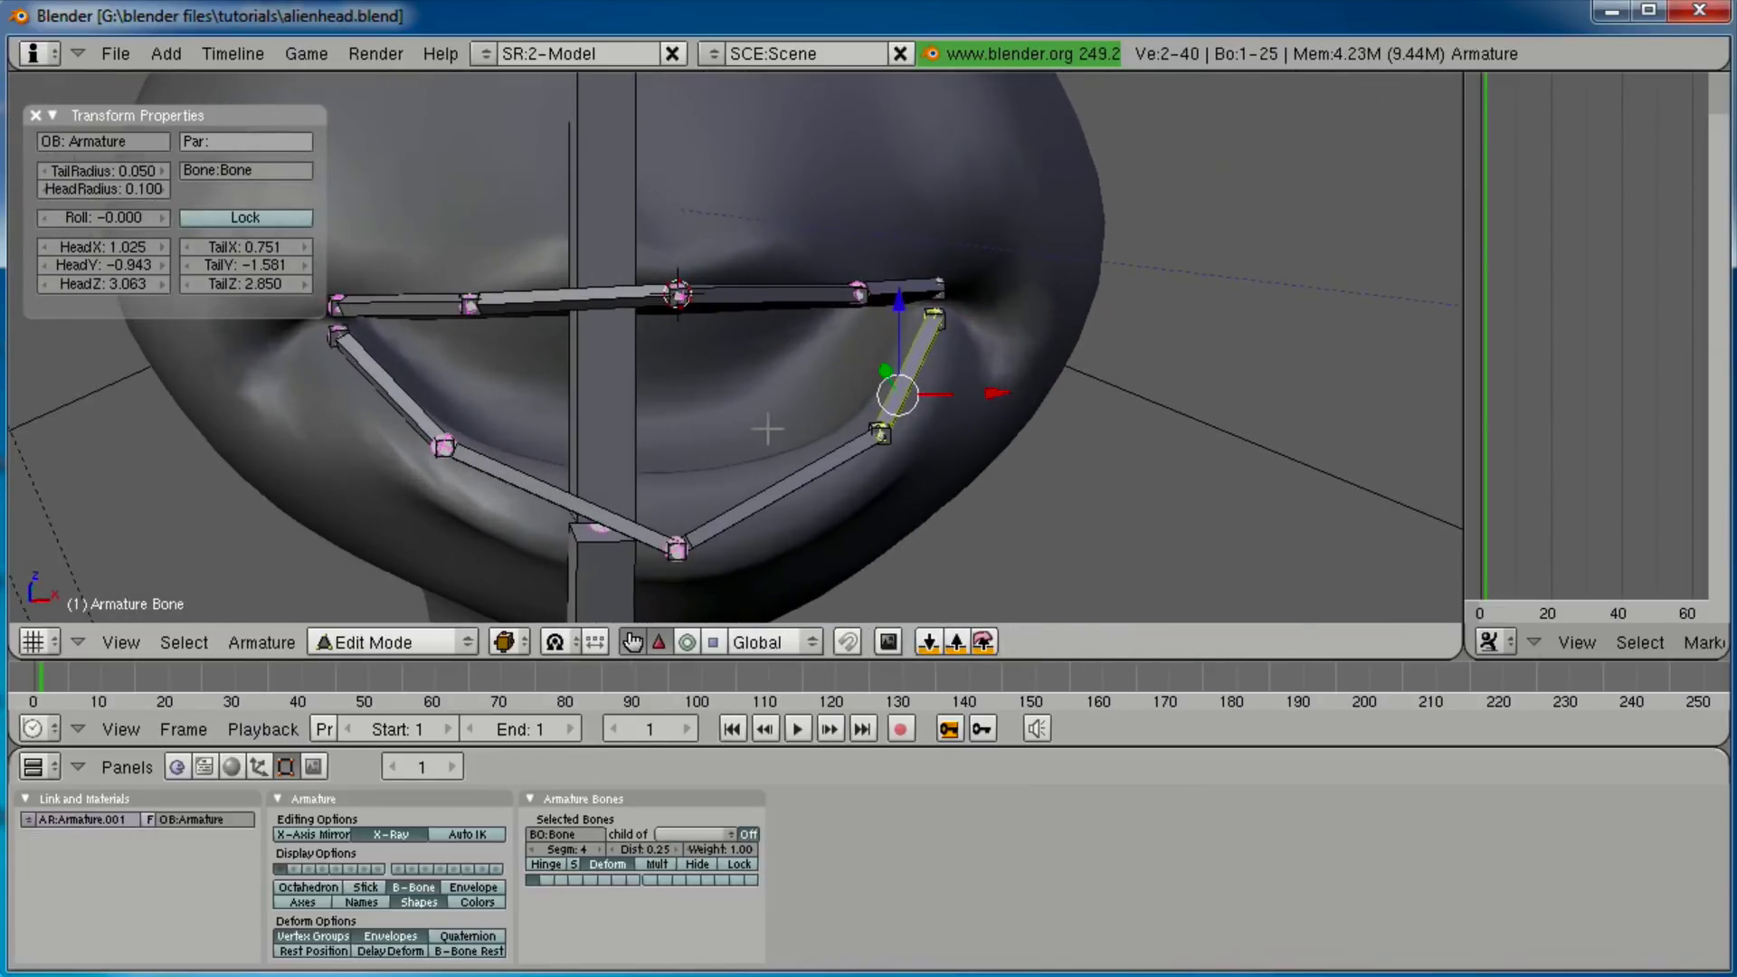
scroll(767, 429, "up", 1)
right_click(915, 286, "shift")
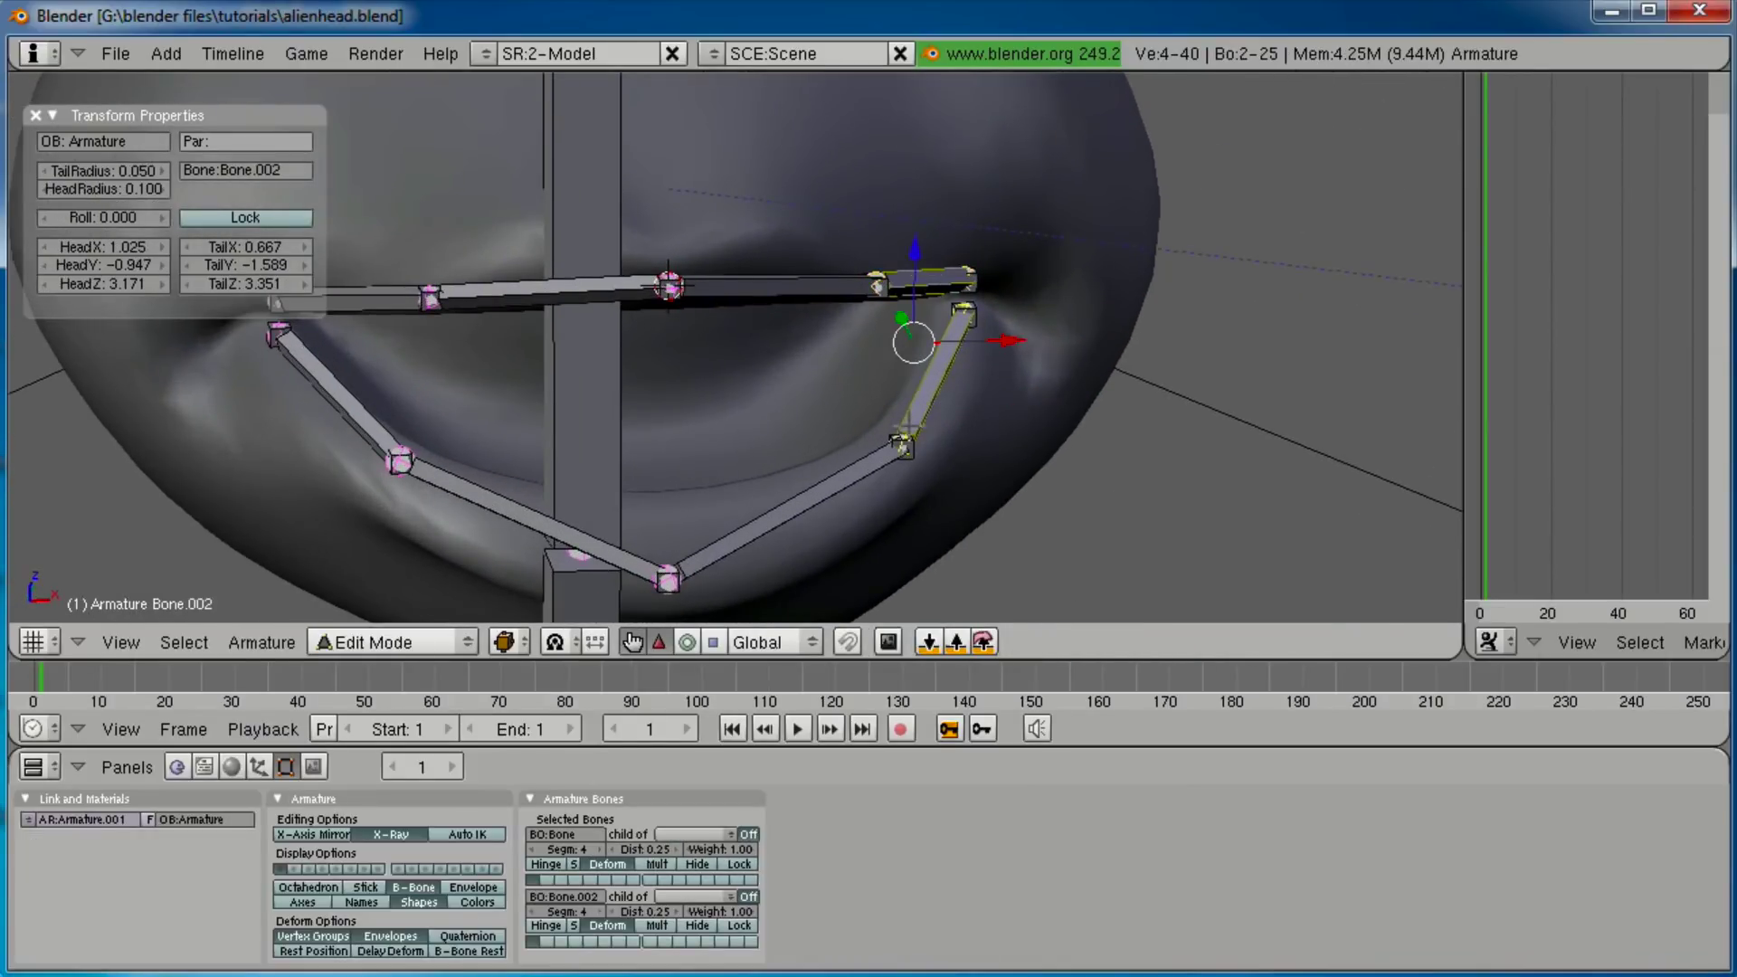
right_click(808, 497, "shift")
right_click(753, 287, "shift")
right_click(498, 286, "shift")
right_click(489, 497, "shift")
right_click(396, 301, "shift")
right_click(357, 402, "shift")
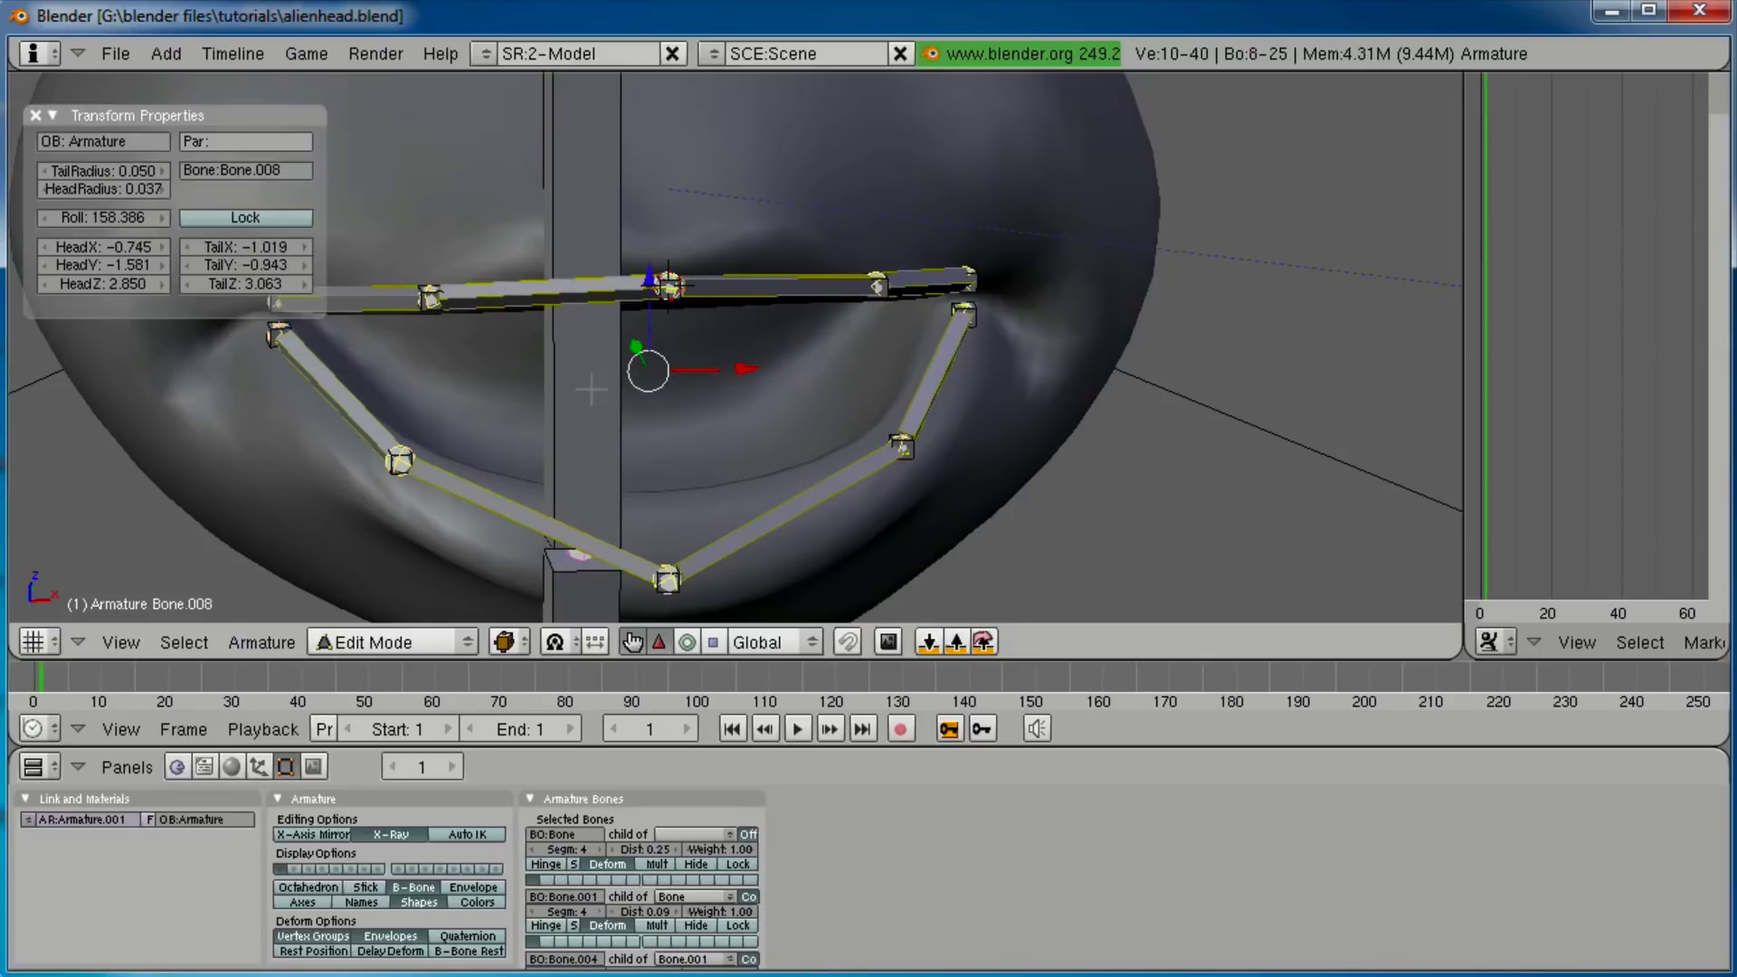
key("ctrl+n")
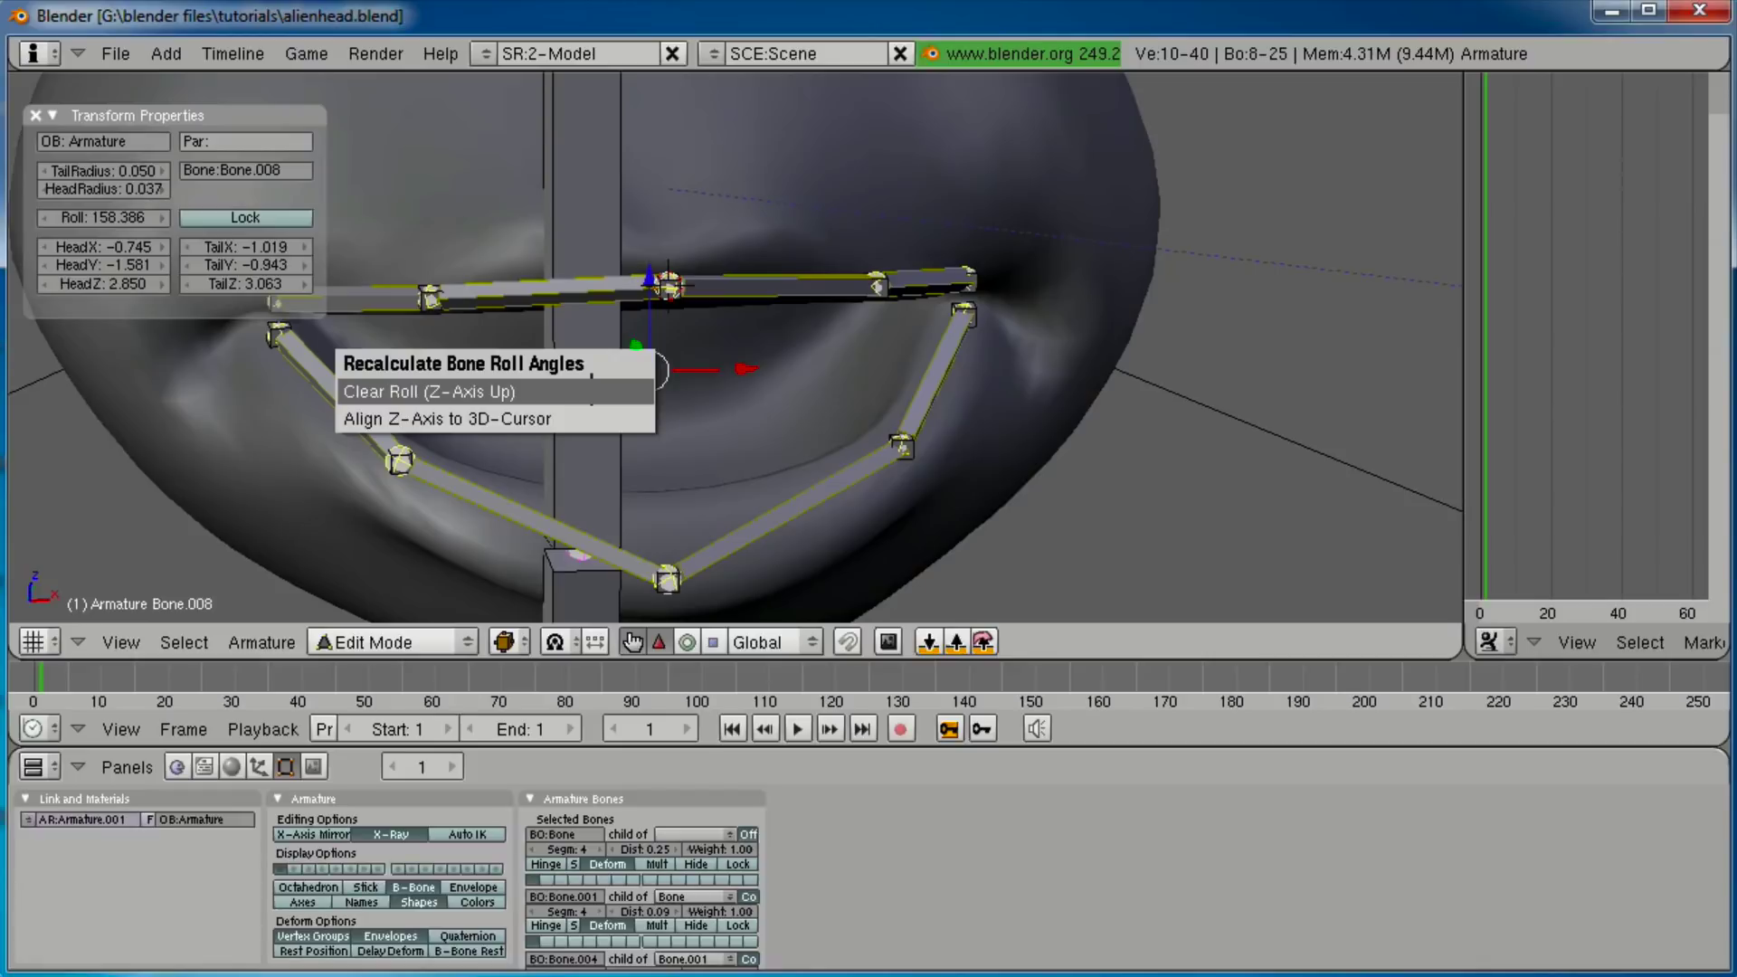
left_click(591, 391)
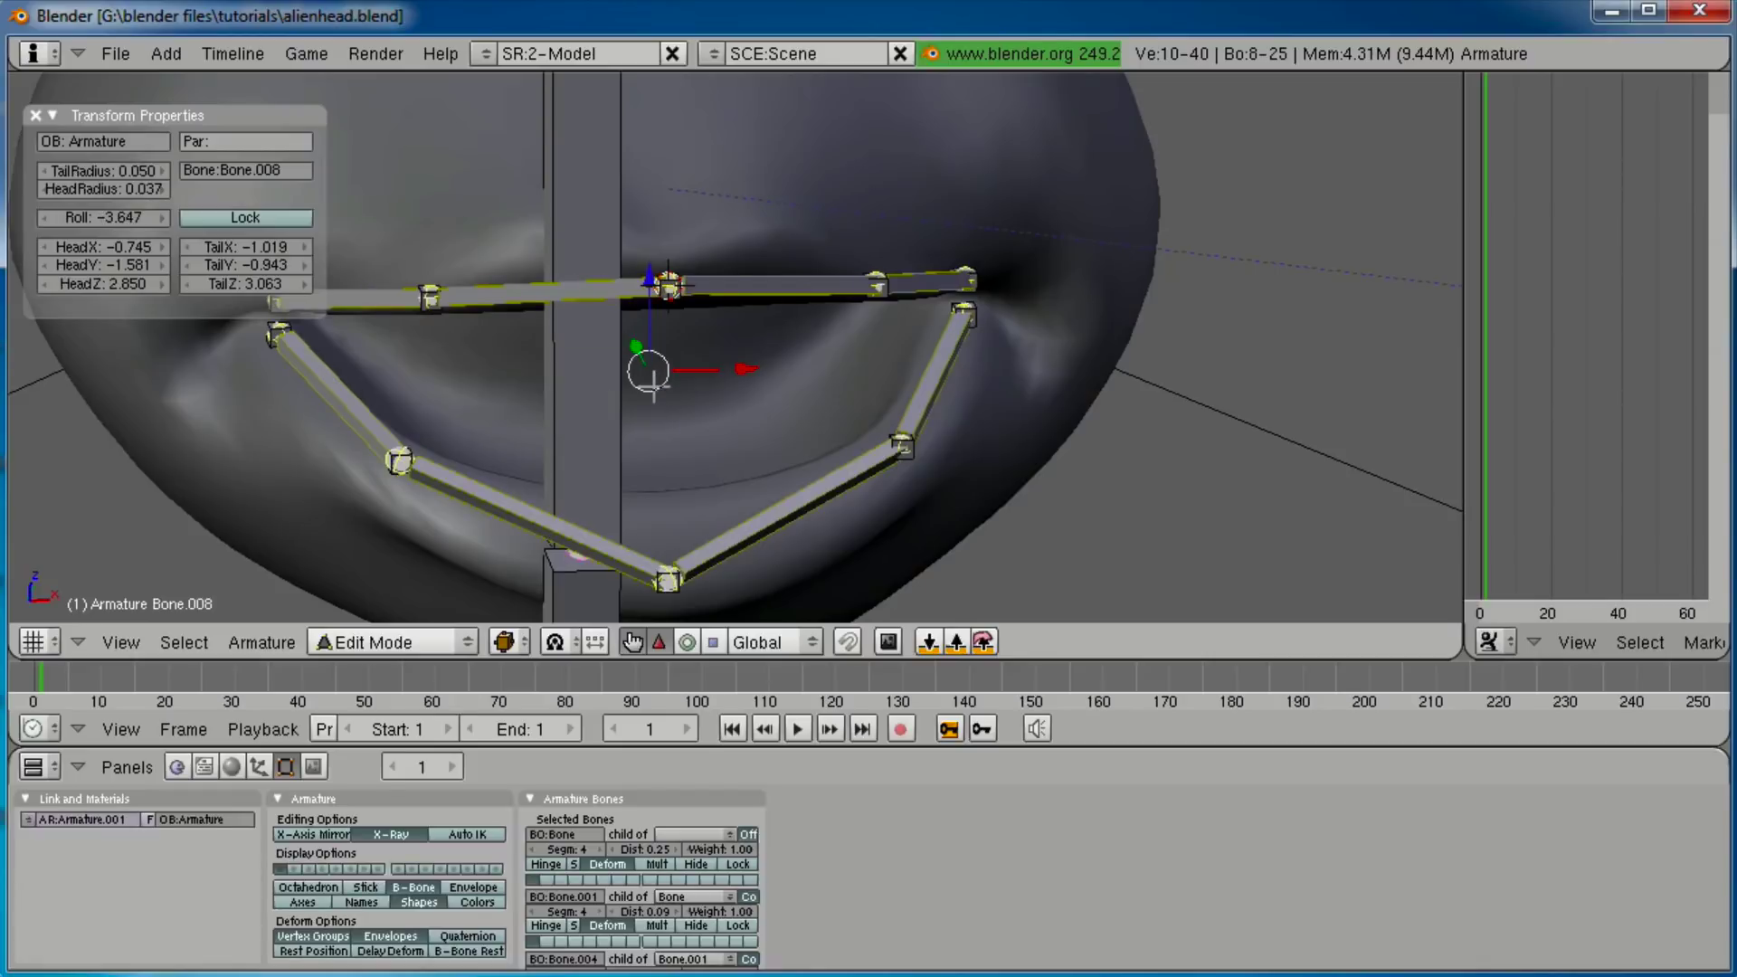
key("ctrl+Tab")
key("a")
In Edit Mode, parent the outer upper lip bone Bone.002 to the corner control bone LTC.L as connected.
middle_click_drag(773, 387, 632, 416)
middle_click_drag(754, 326, 1074, 477)
scroll(916, 434, "up", 4)
scroll(997, 425, "up", 3)
key("Tab")
right_click(1095, 415)
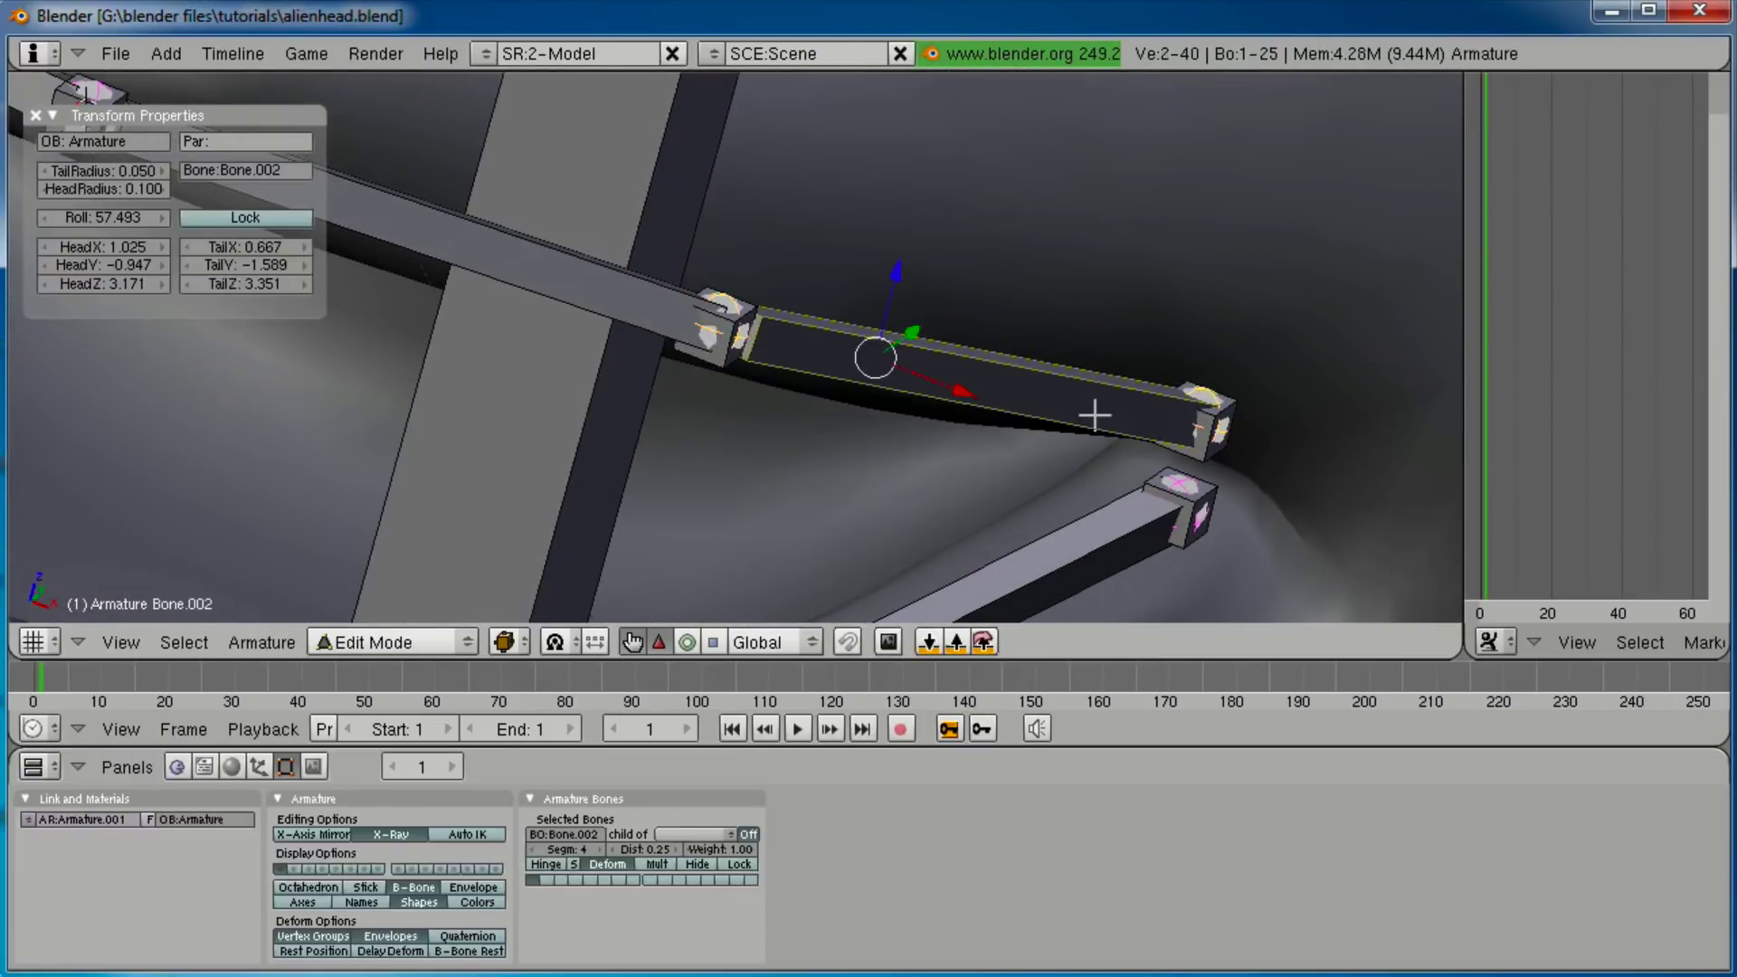
right_click(1235, 402, "shift")
key("ctrl+p")
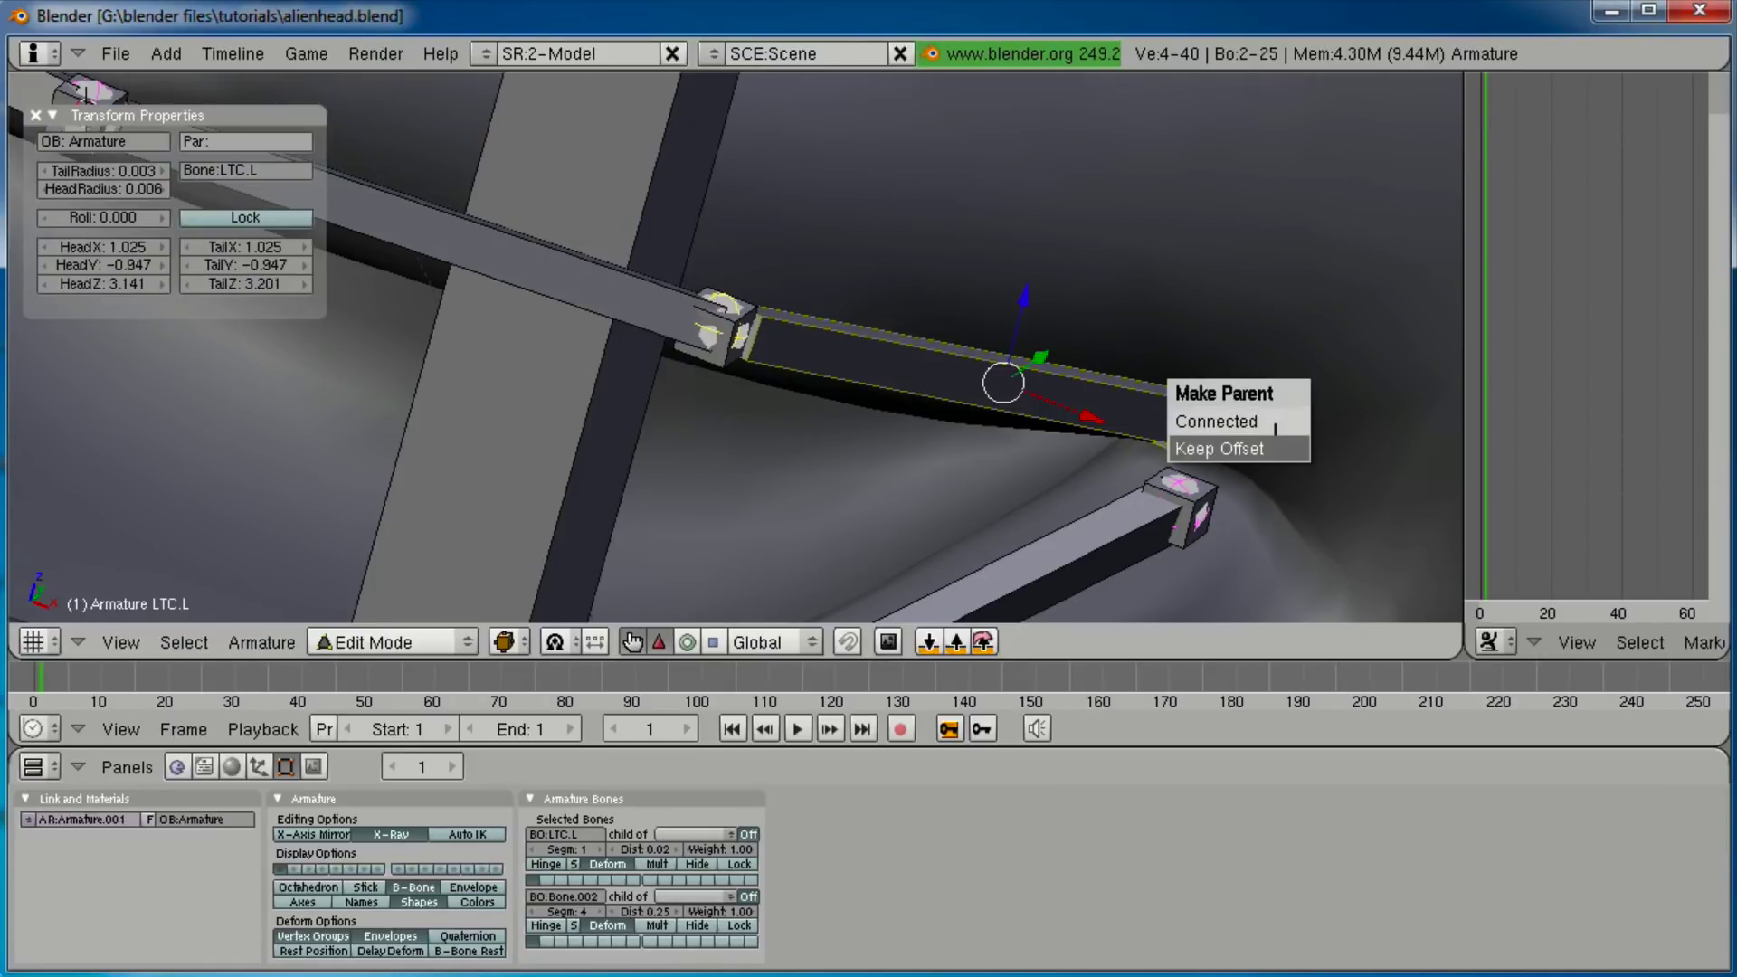
left_click(1273, 425)
Parent the outer lower lip bone to the corner control bone LBC.L and return to Pose Mode.
right_click(1212, 495)
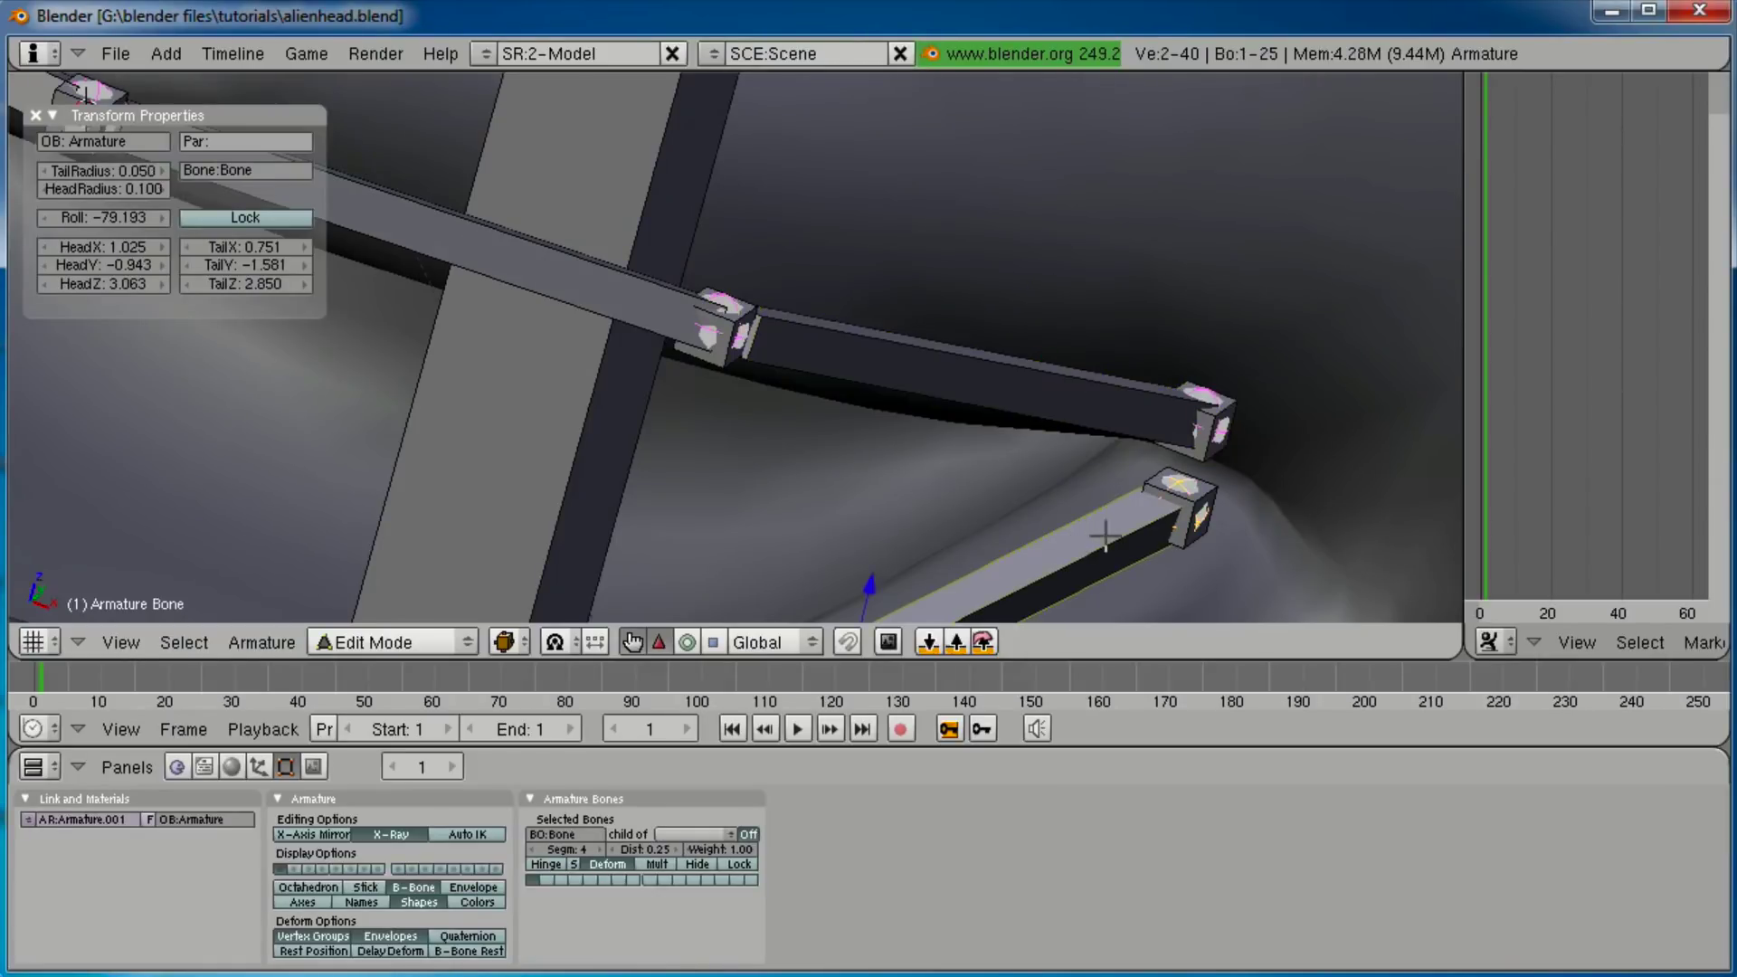
key("ctrl+p")
left_click(1215, 493)
key("Tab")
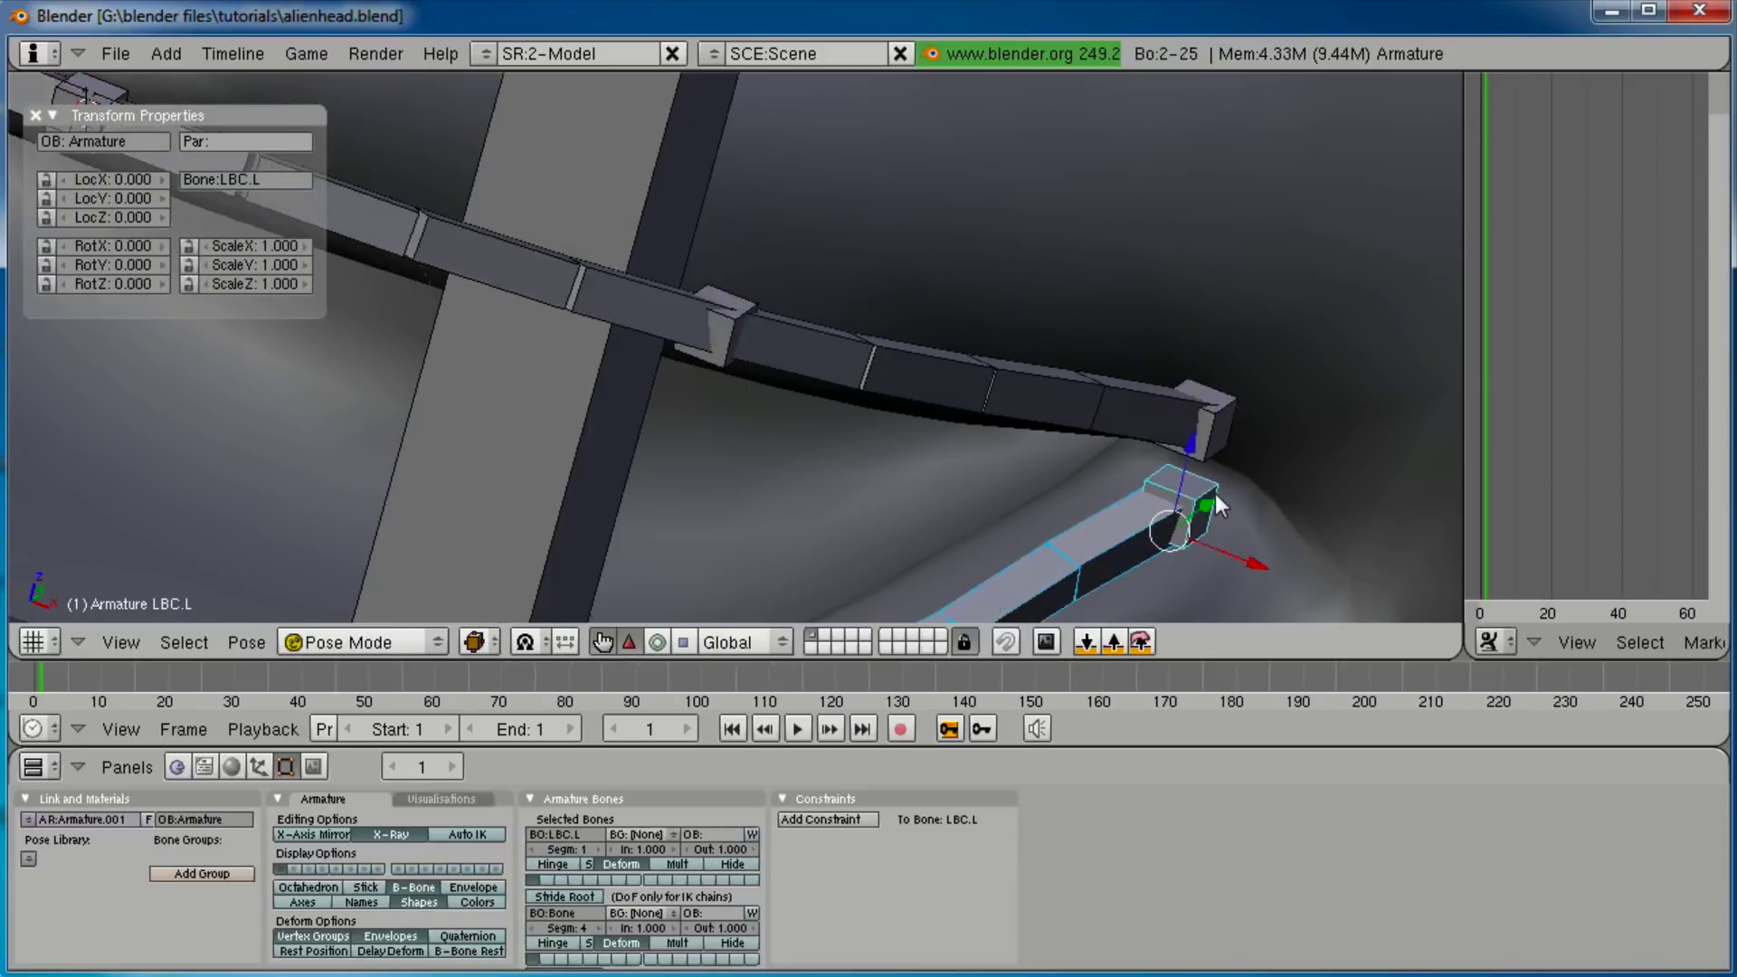
Add a Stretch To constraint to the outer upper lip bone Bone.002, targeting the control bone LT.L.
scroll(1212, 492, "down", 6)
key("a")
middle_click_drag(926, 389, 713, 416, "shift")
scroll(964, 518, "up", 3)
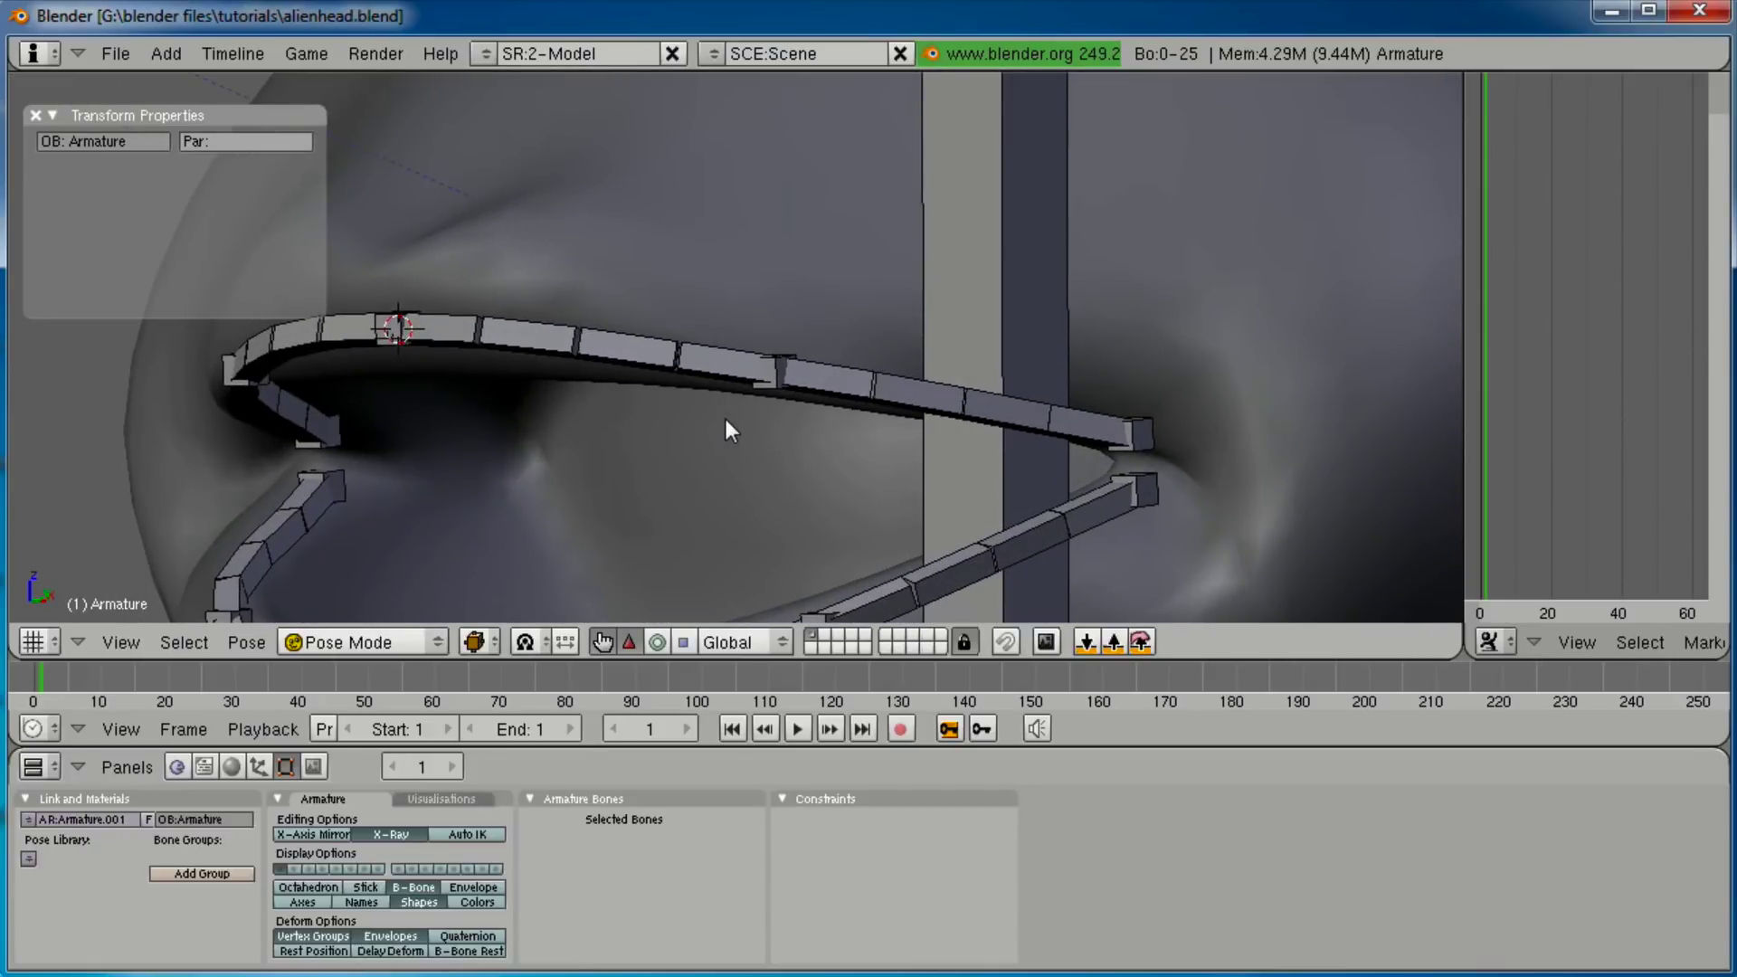
right_click(776, 391)
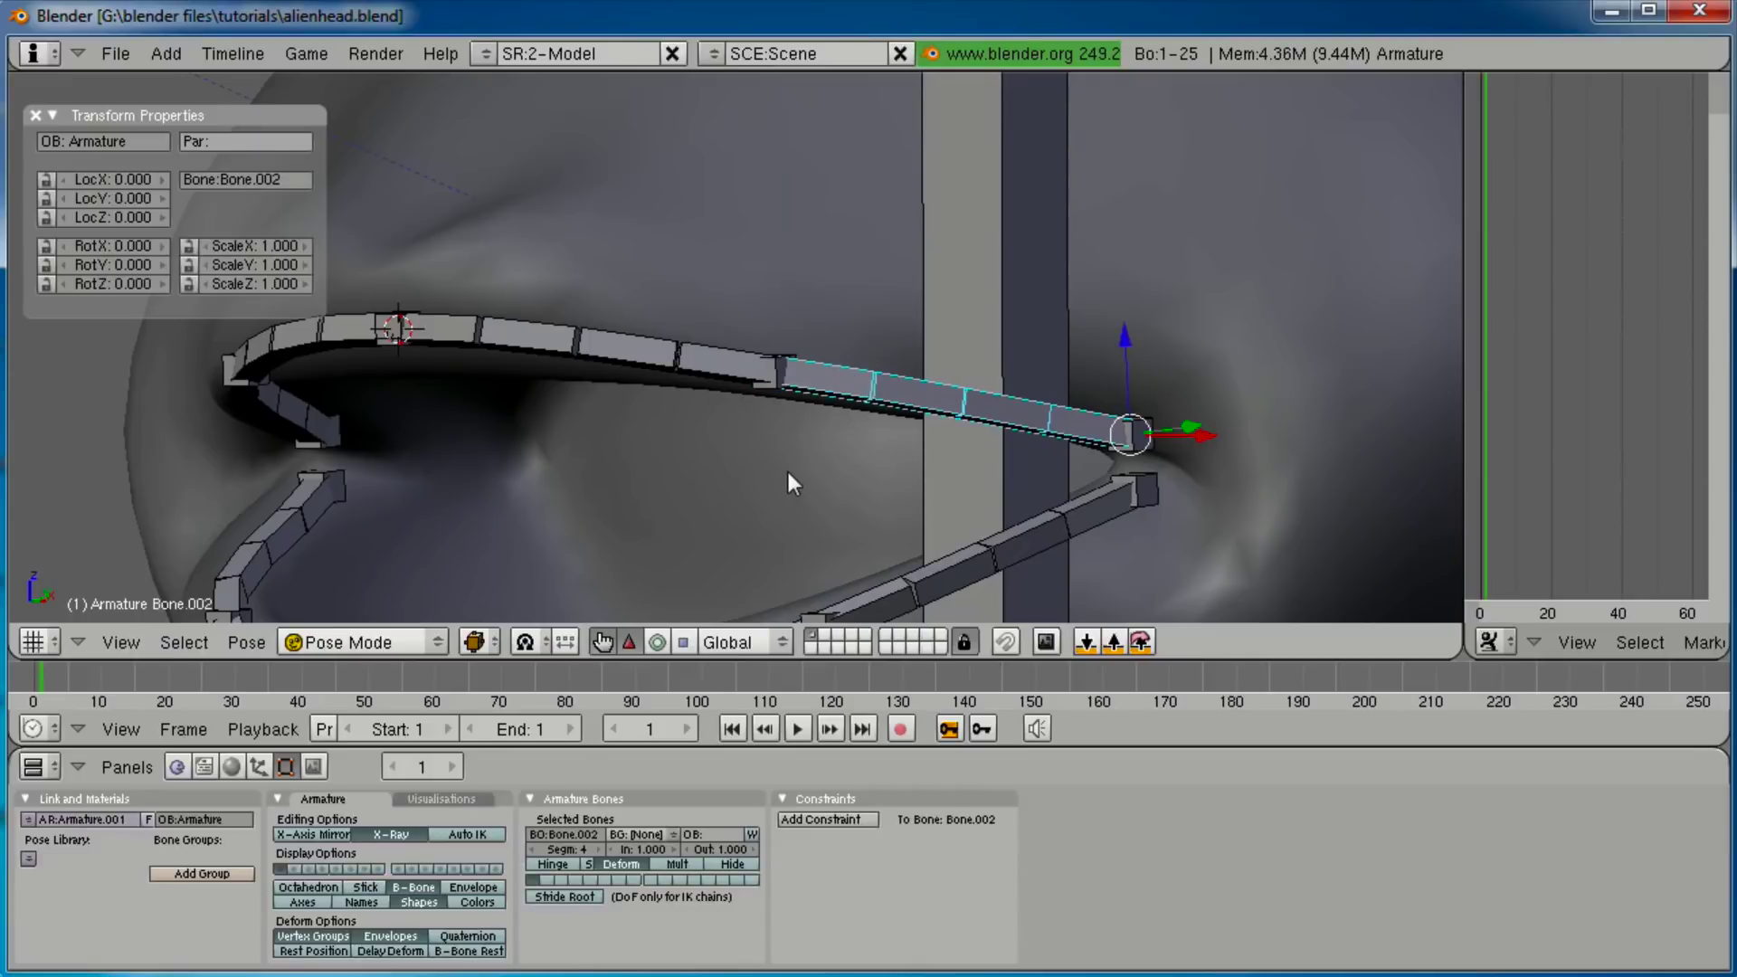
right_click(765, 416)
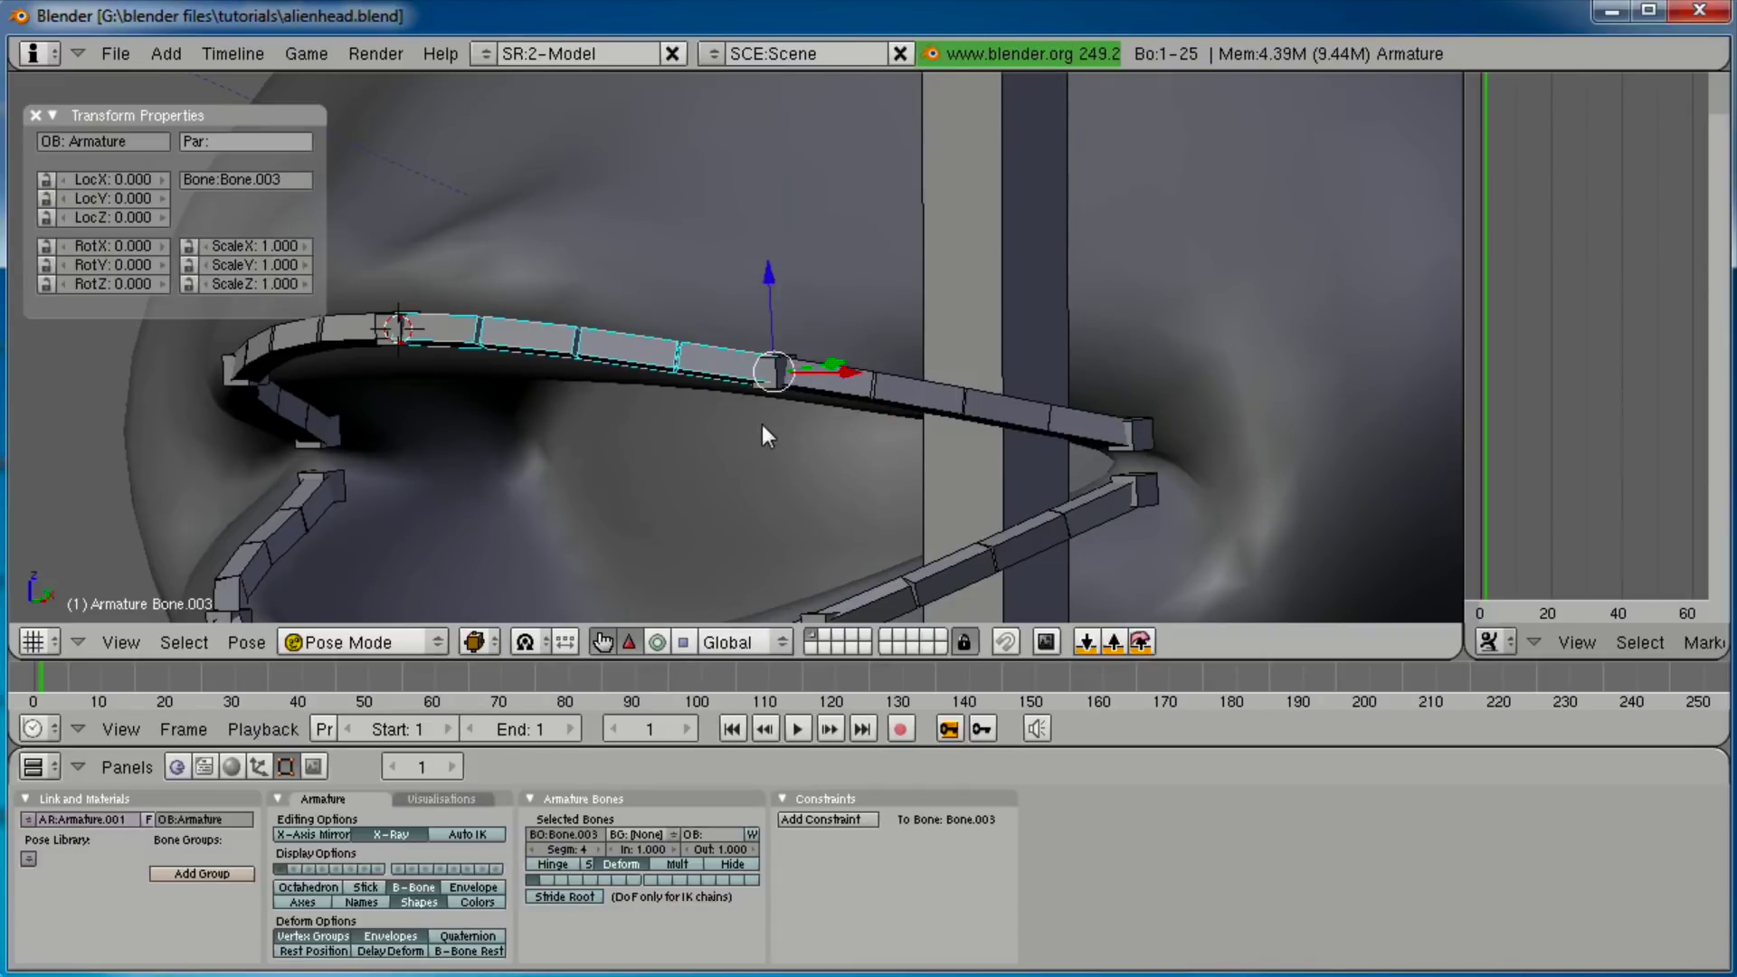
right_click(877, 396, "shift")
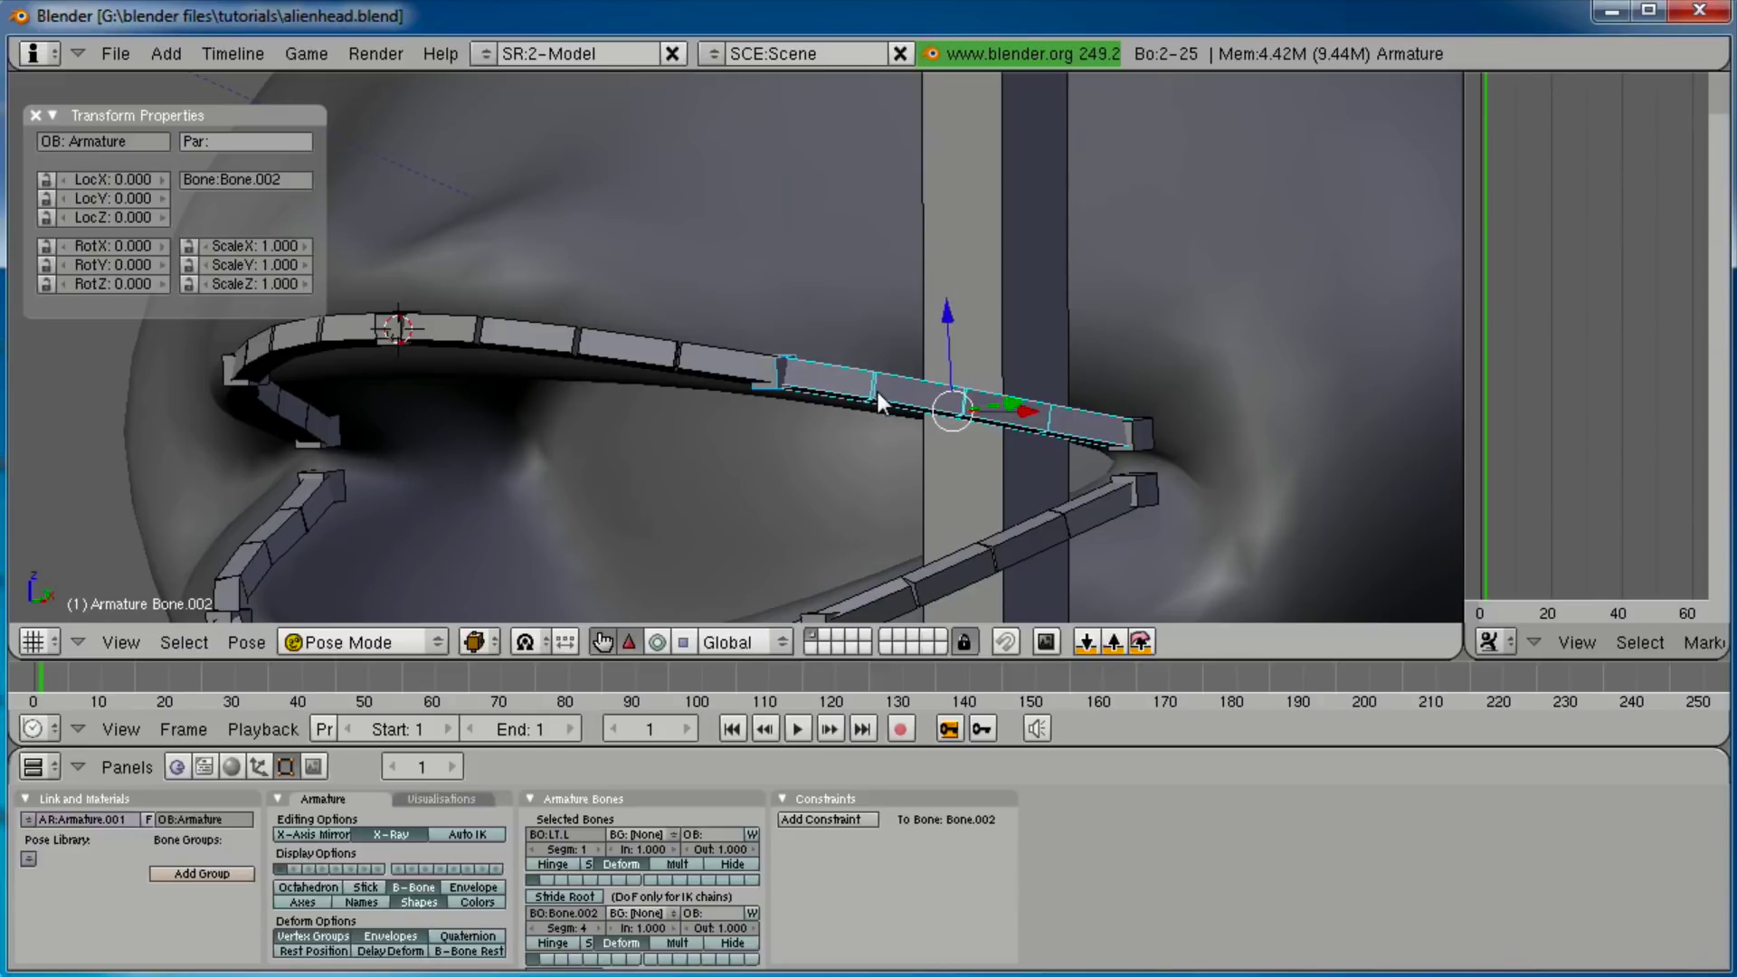
key("ctrl+alt+c")
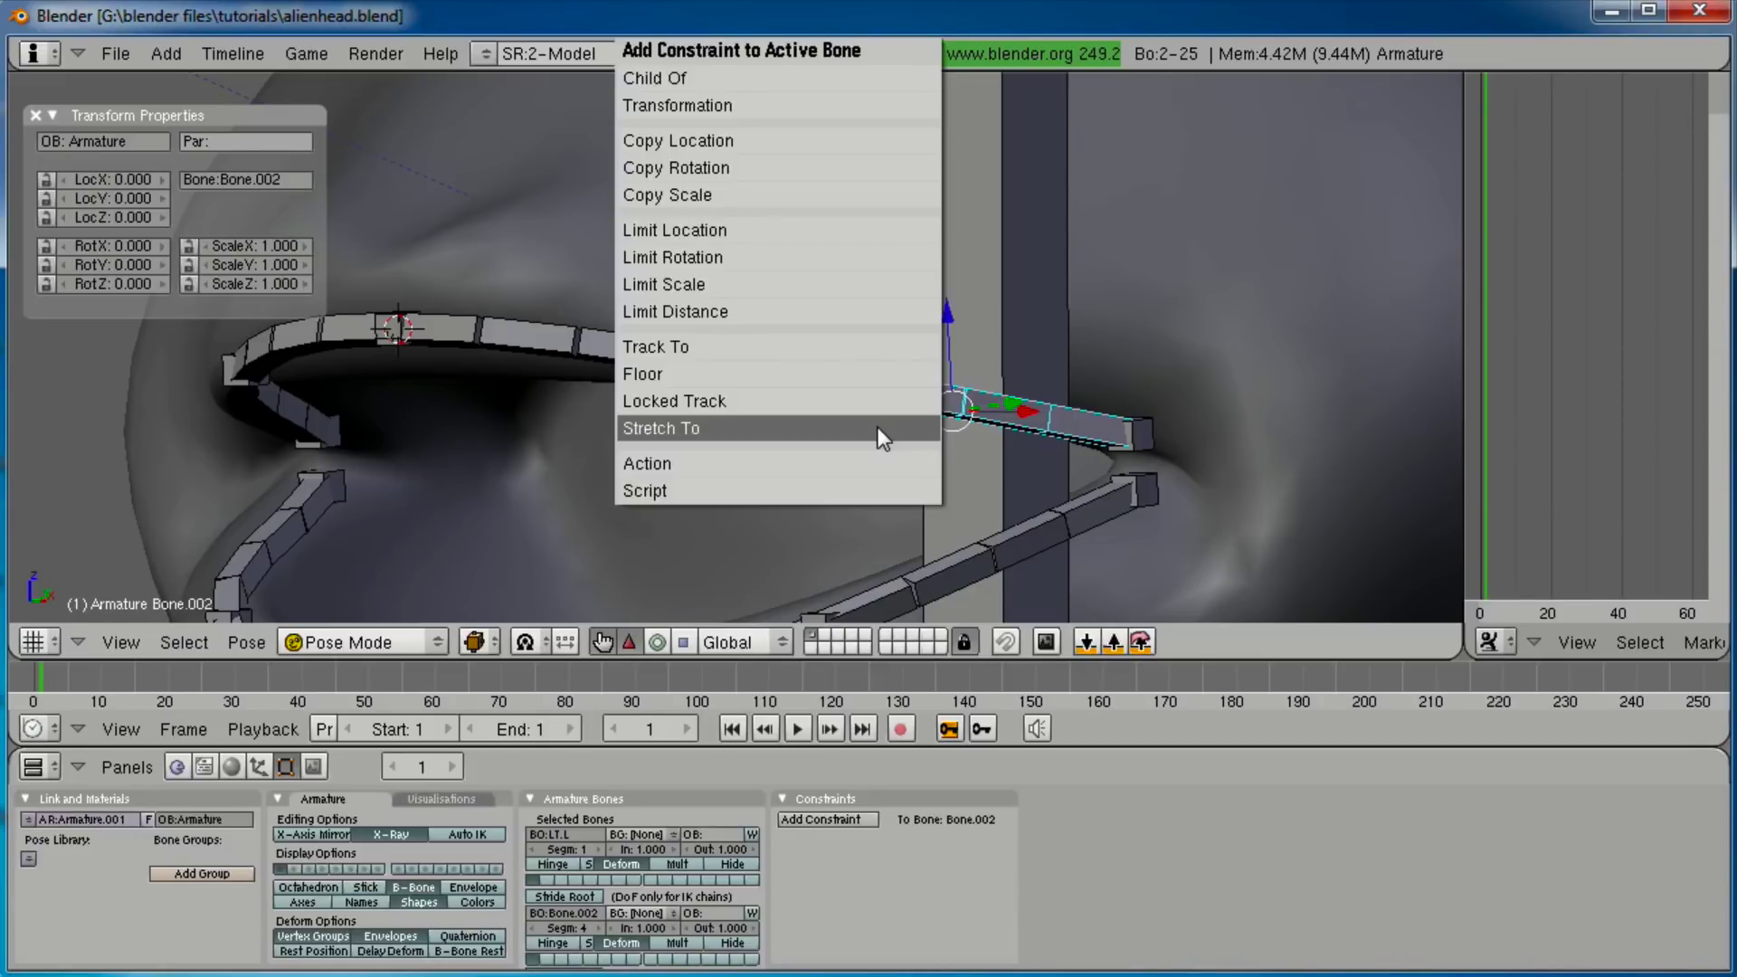
left_click(664, 429)
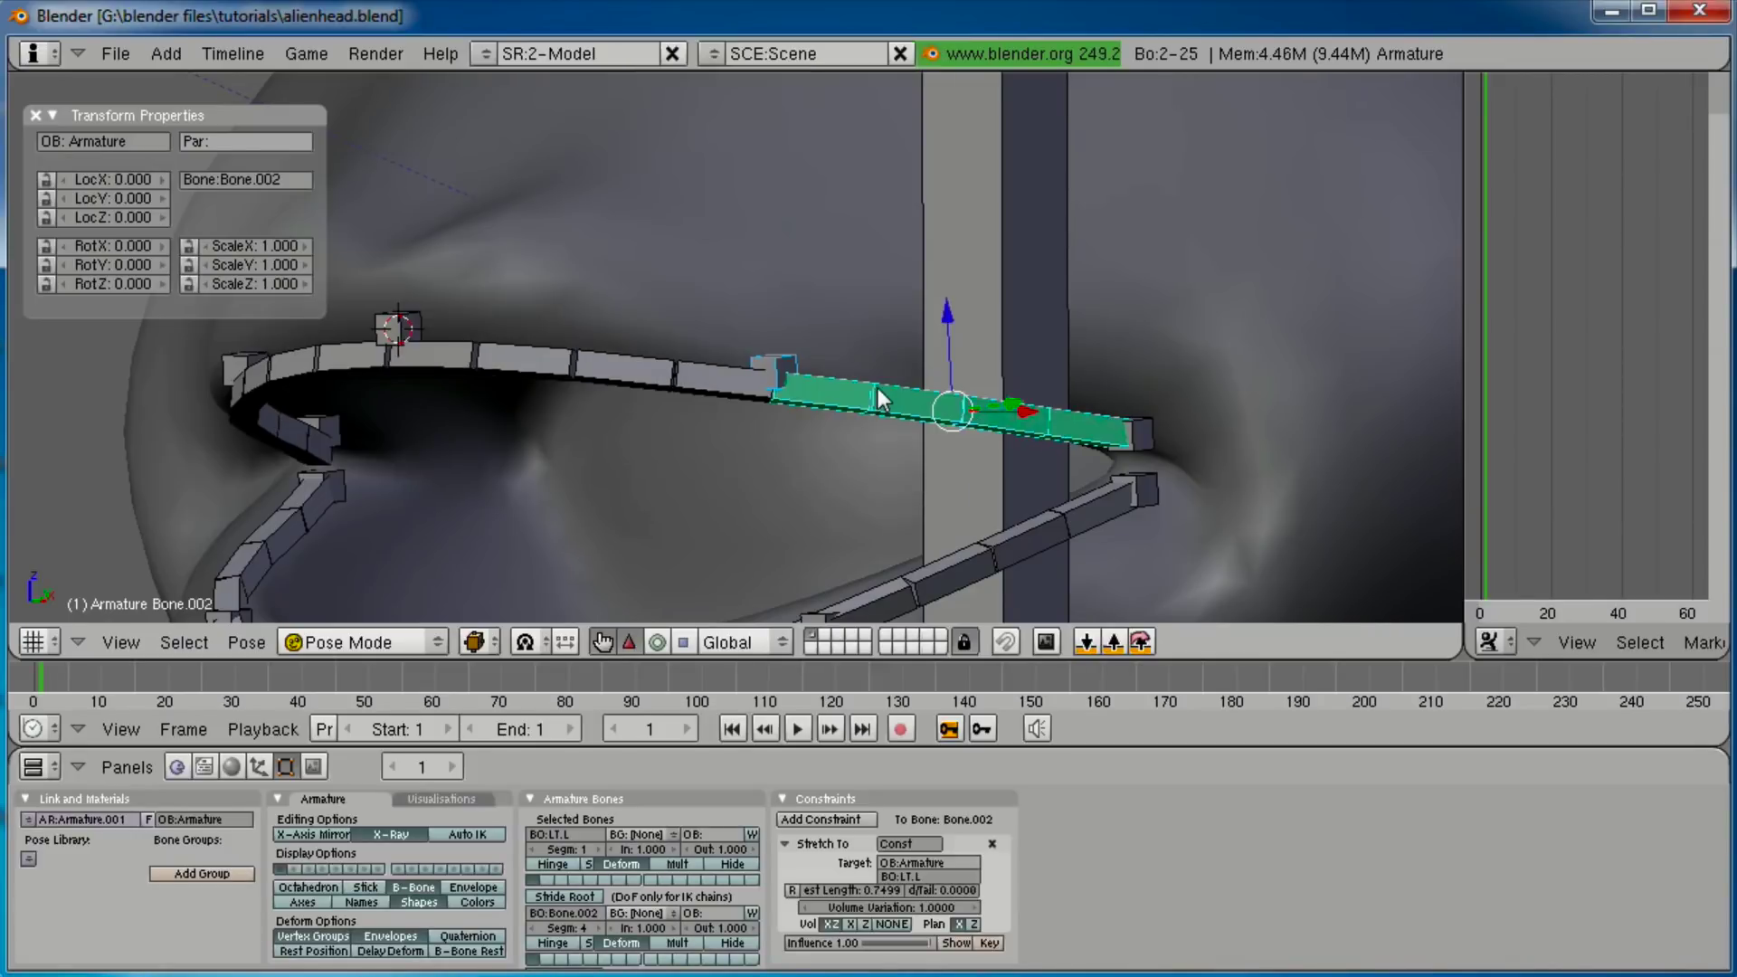
Test-move the LT.L control bone to check how the constrained upper lip bone stretches.
right_click(789, 360)
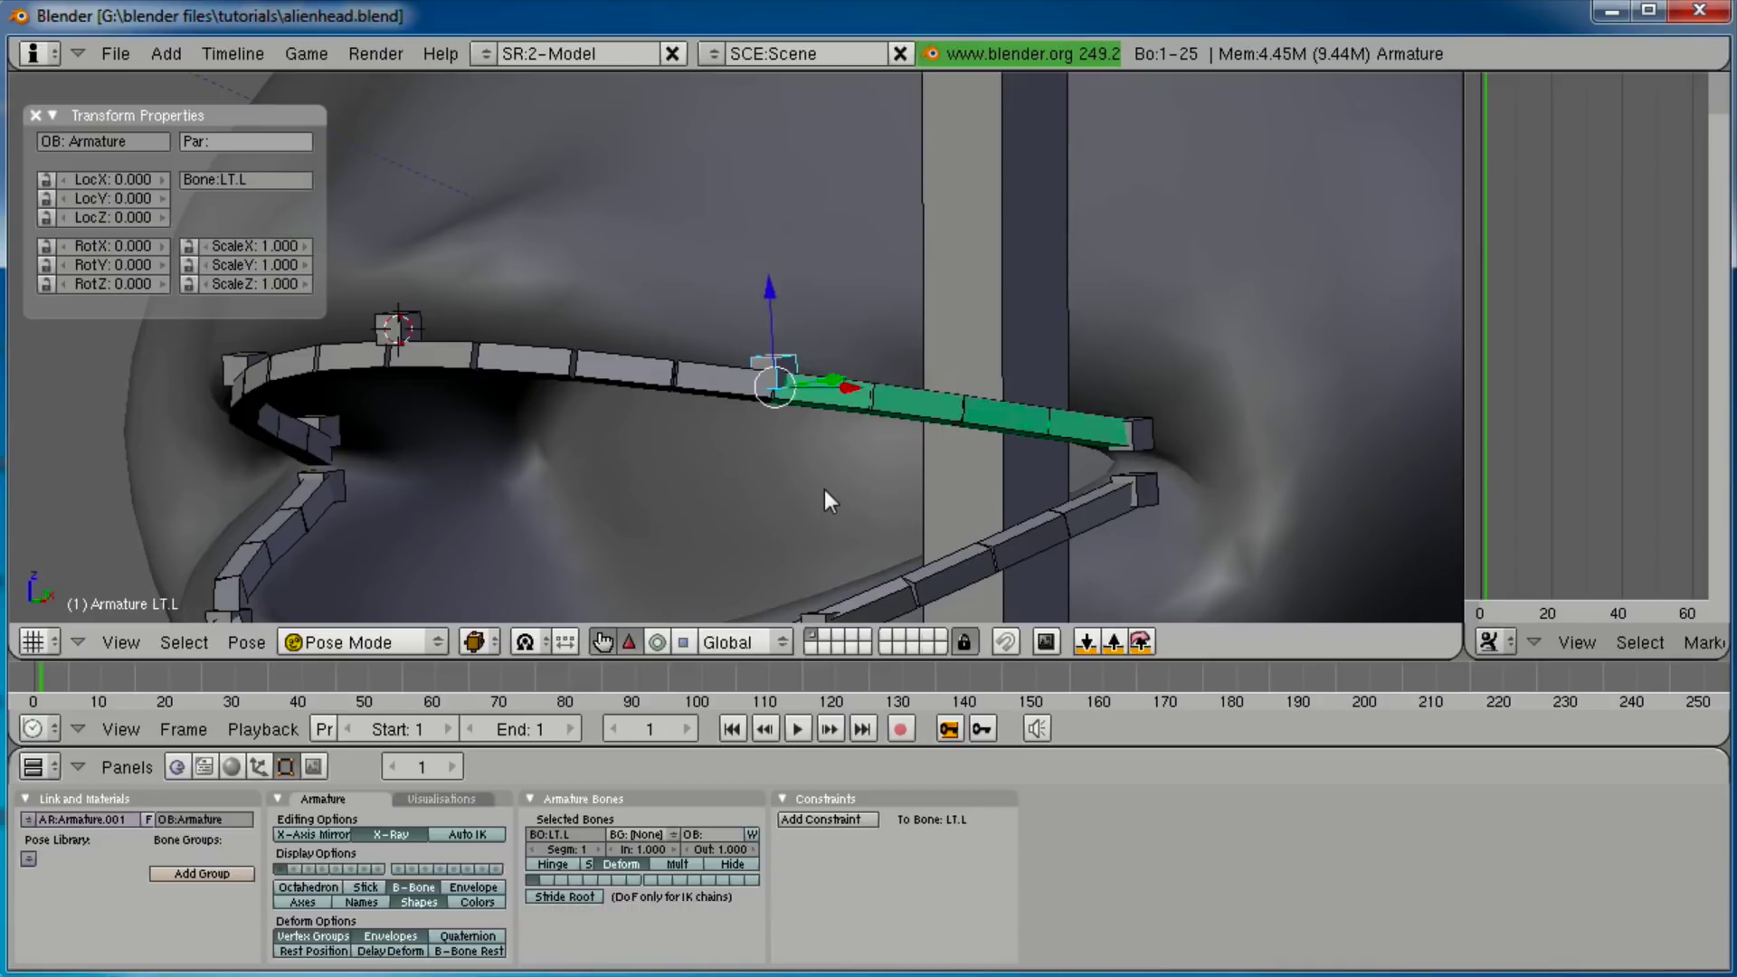
key("g")
key("Escape")
key("g")
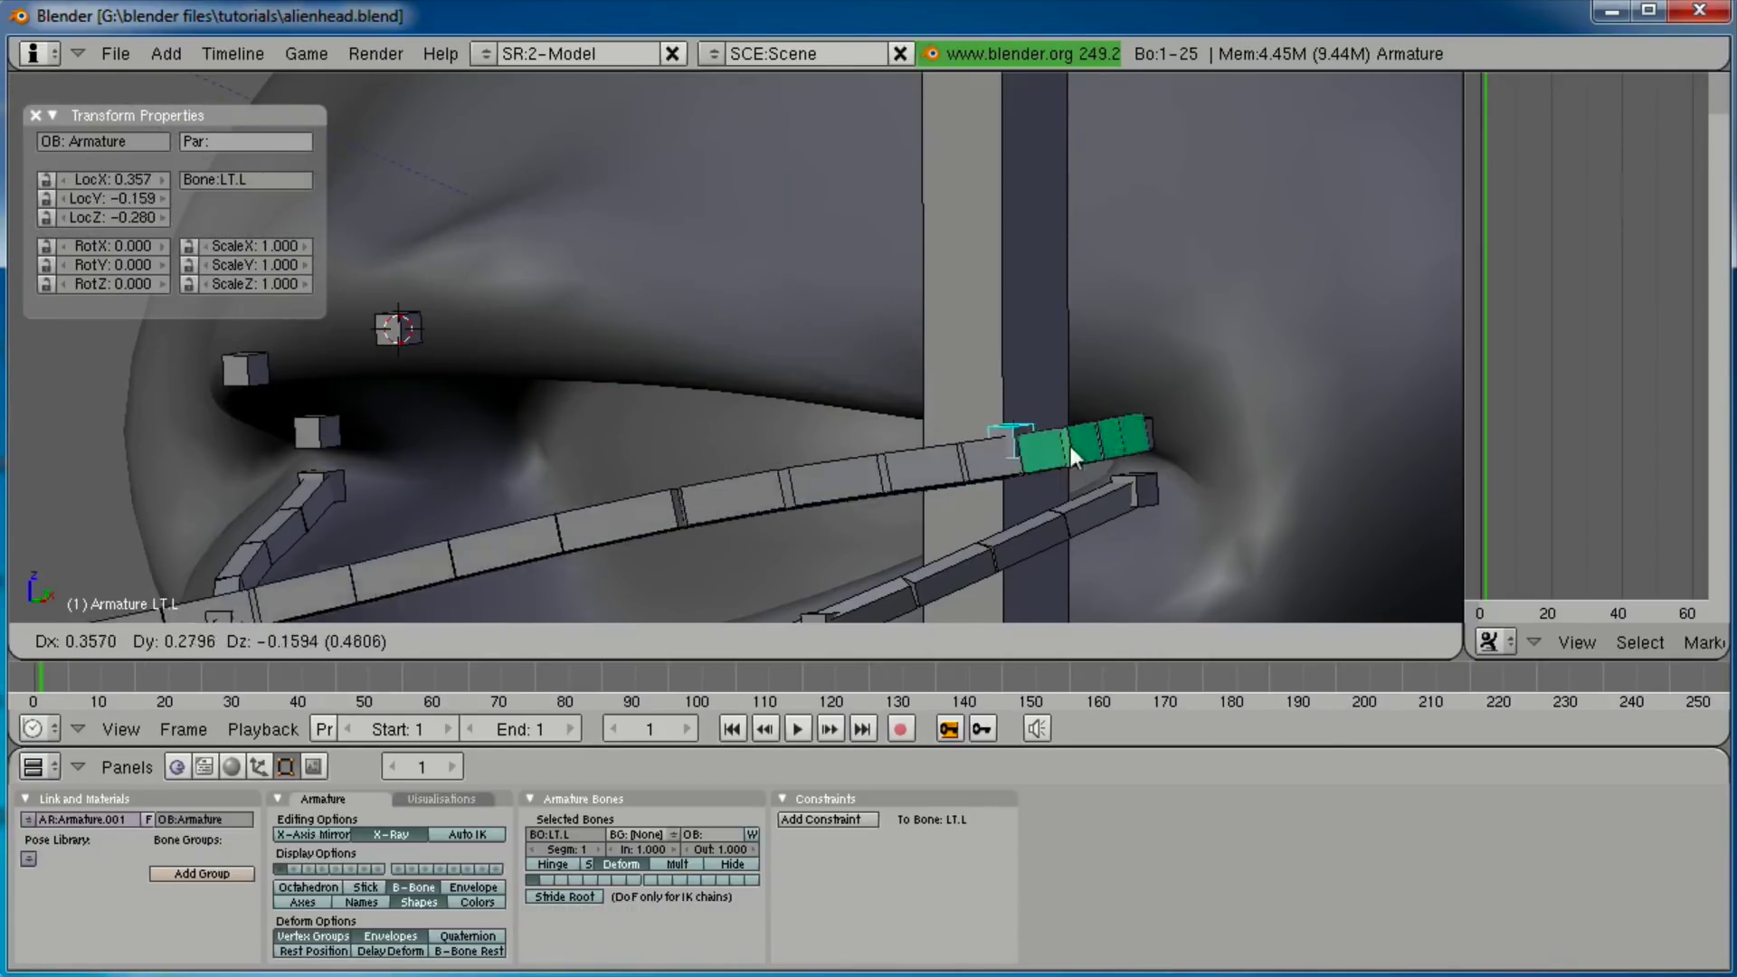
key("Escape")
Add a Stretch To constraint to the inner upper lip bone Bone.003, targeting the centre control bone LT.
middle_click_drag(893, 355, 822, 406)
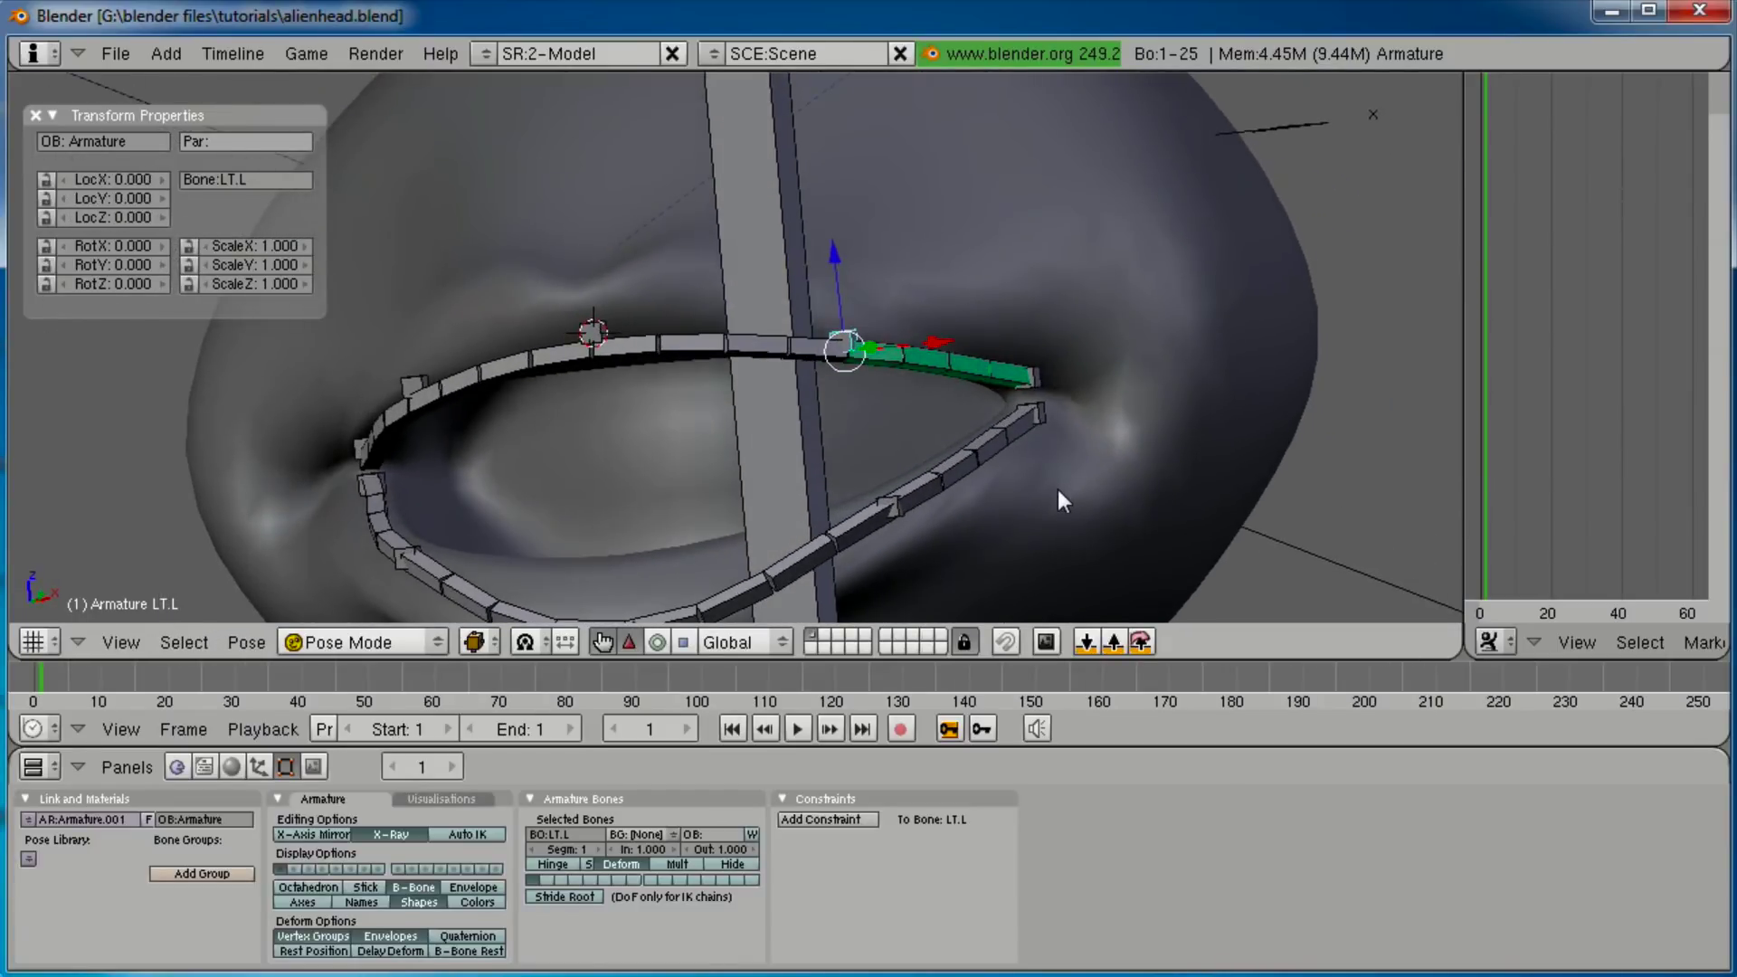
right_click(593, 334)
right_click(633, 345, "shift")
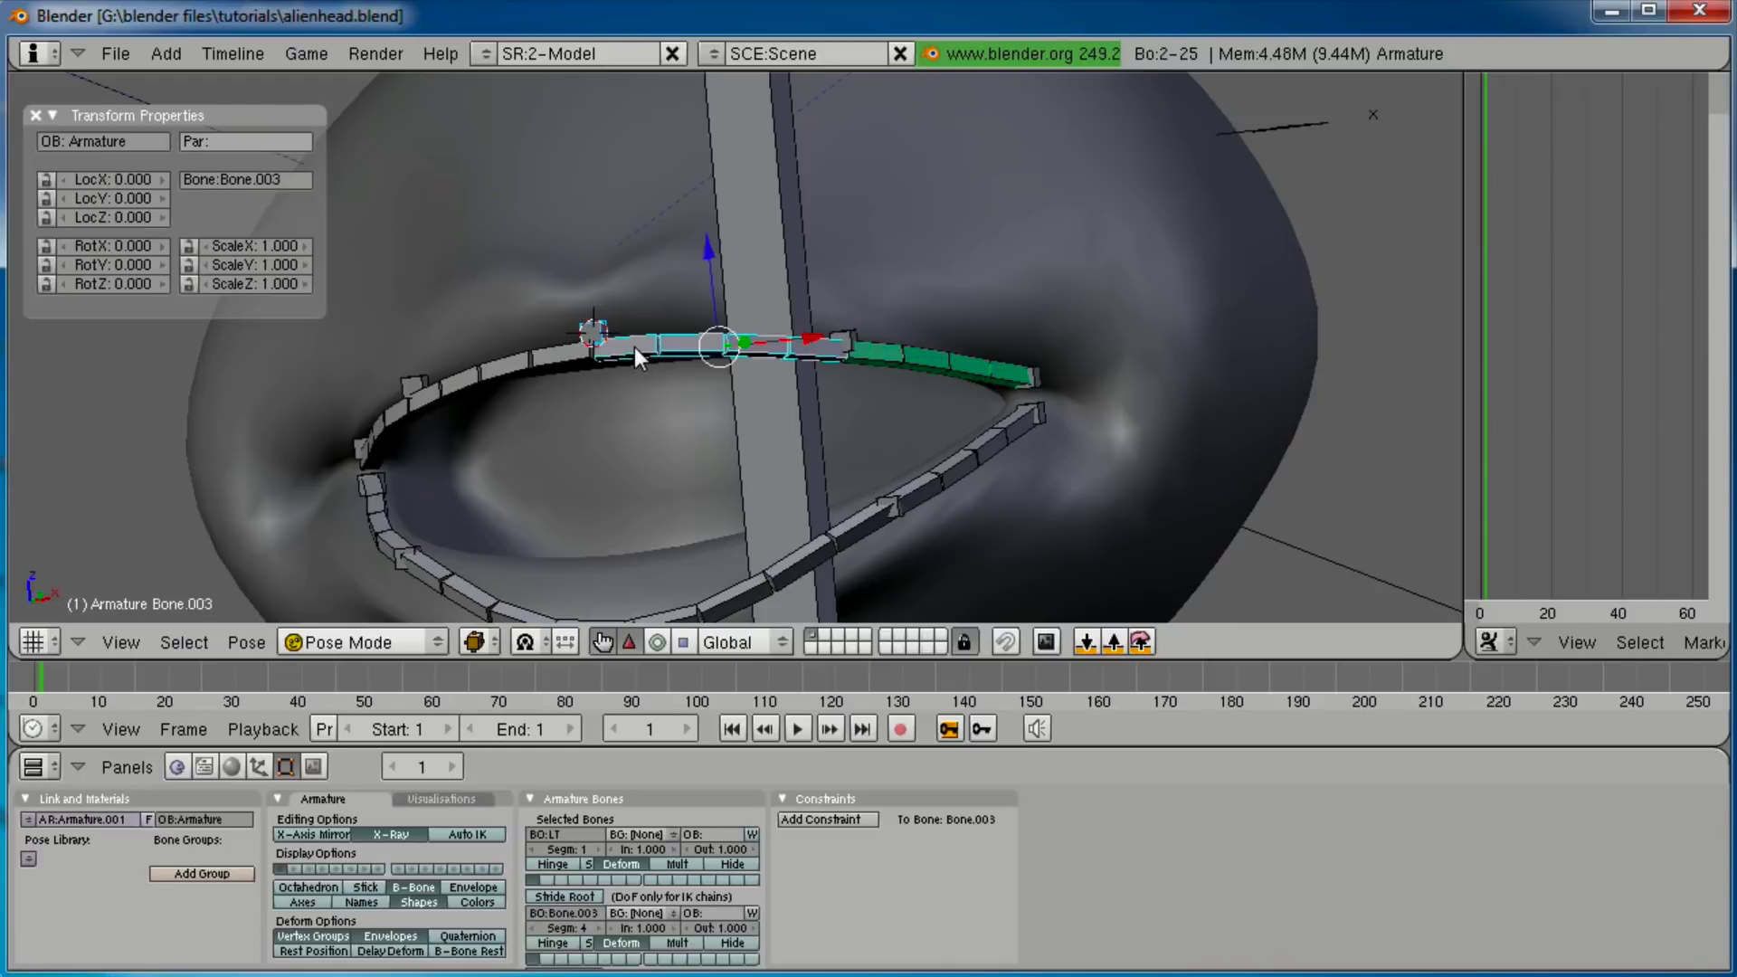
key("ctrl+shift+c")
left_click(633, 427)
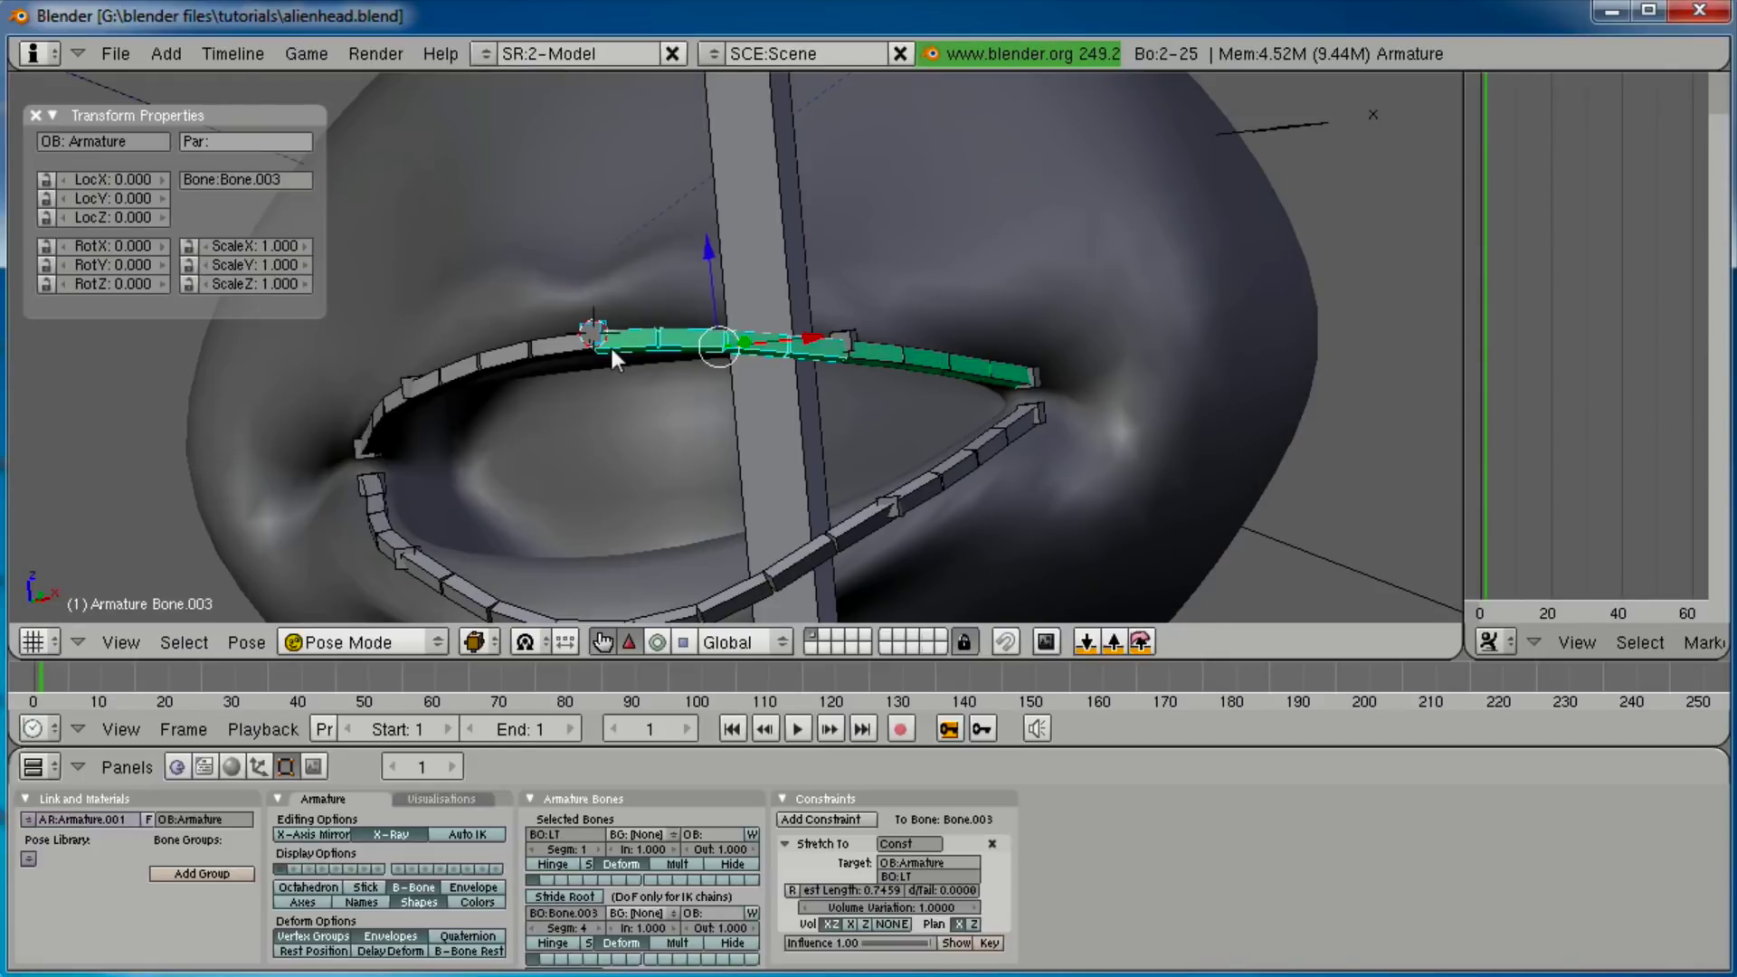
Add a Stretch To constraint to the inner upper lip bone on the character's right side, targeting the control bone LT.R.
right_click(404, 382)
right_click(455, 367, "shift")
key("ctrl+shift+c")
left_click(454, 427)
Add a Stretch To constraint to the outer upper lip bone on the character's right side, targeting the corner control bone LTC.R.
middle_click_drag(514, 367, 697, 312)
right_click(403, 374)
right_click(487, 367, "shift")
key("ctrl+shift+c")
left_click(487, 427)
Add a Stretch To constraint to the outer lower lip bone named Bone, targeting the control bone LB.L.
middle_click_drag(940, 399, 986, 387)
right_click(1023, 422)
right_click(986, 490)
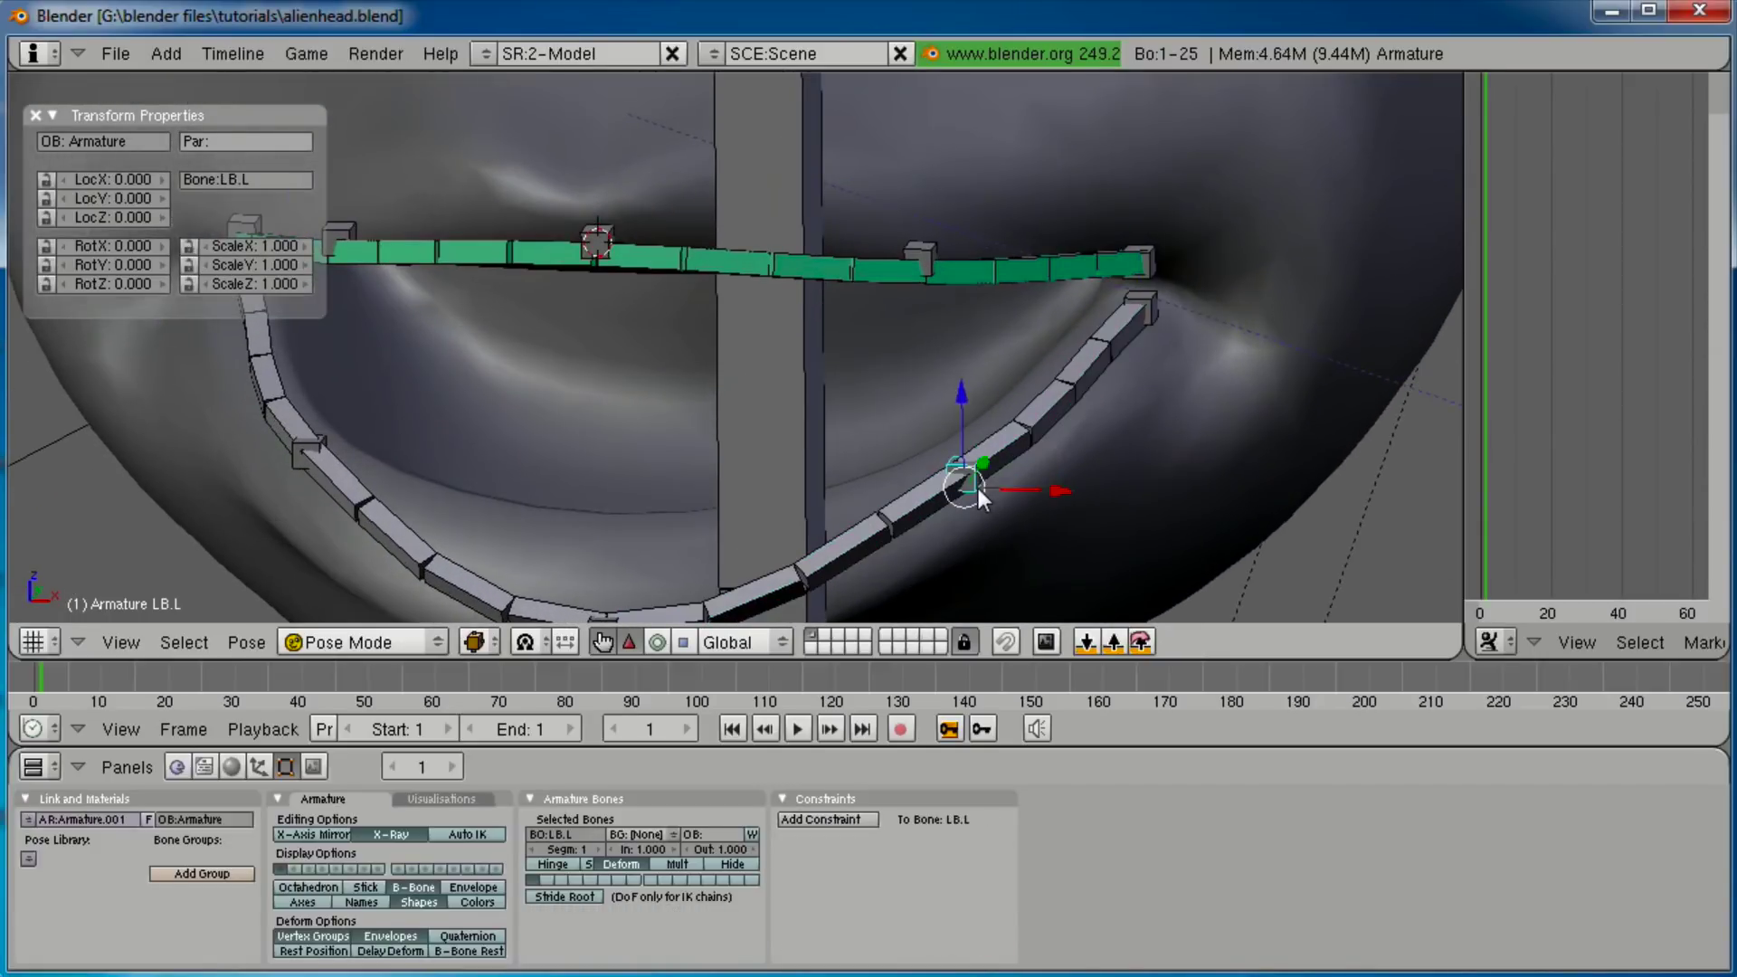
right_click(1067, 391, "shift")
key("ctrl+shift+c")
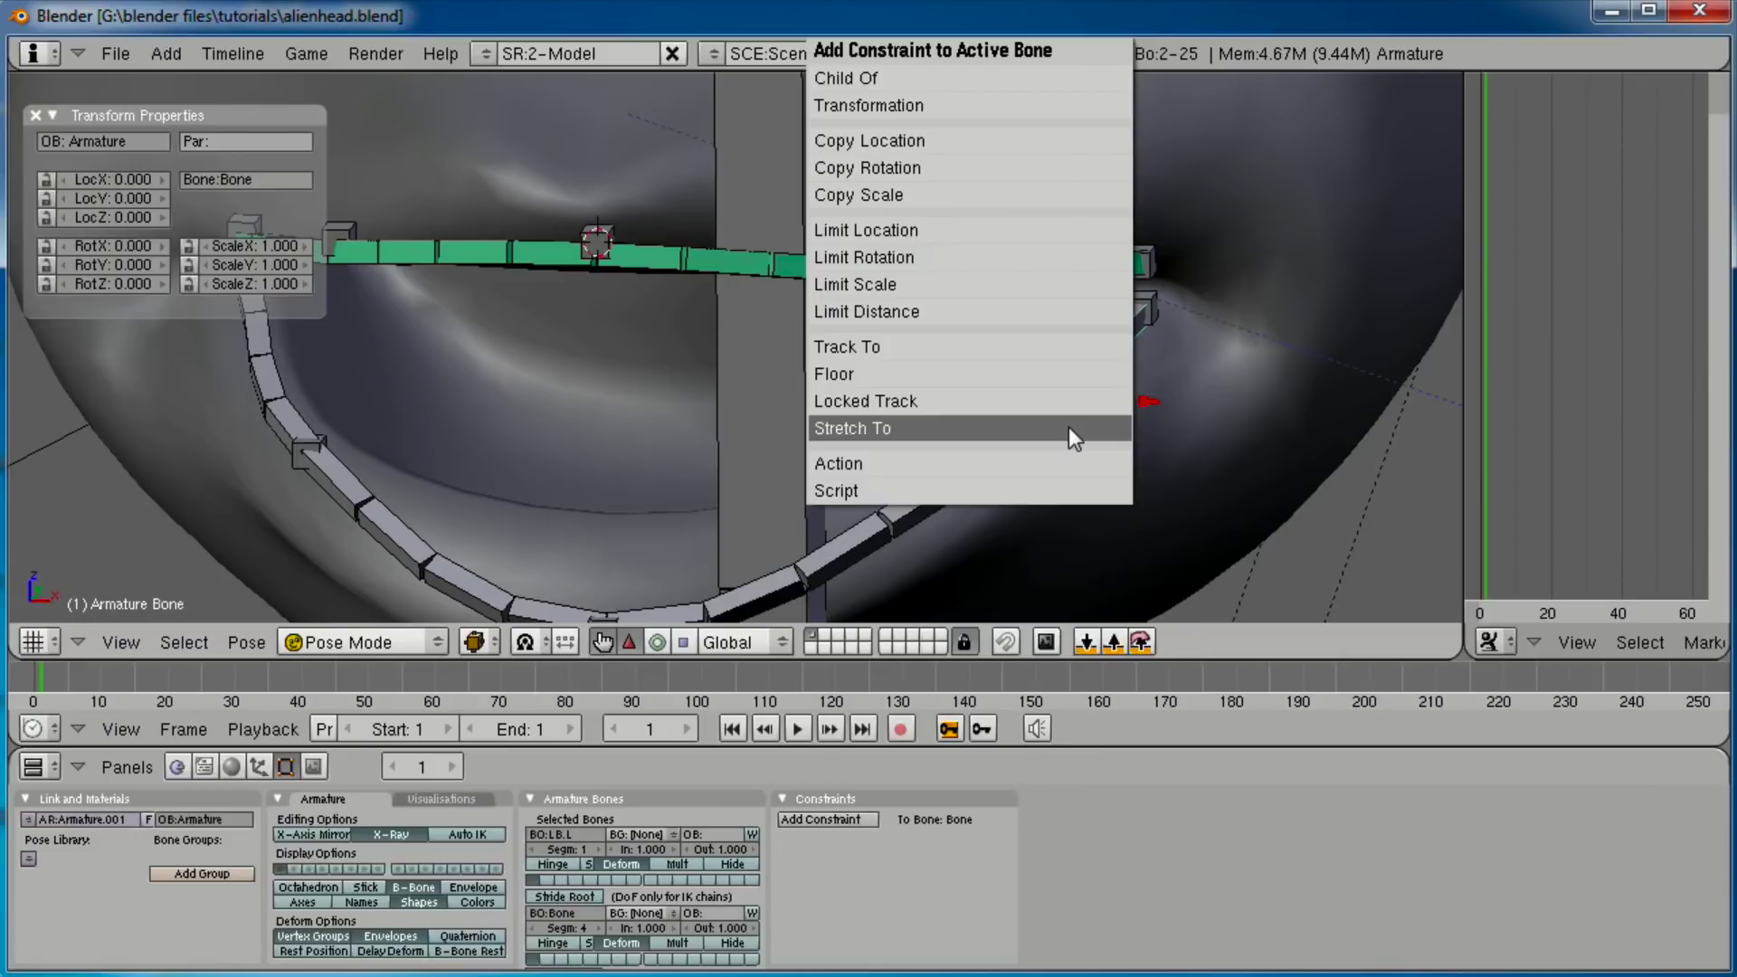
left_click(1068, 429)
Add a Stretch To constraint to the inner lower lip bone Bone.001, targeting the centre control bone LB.
middle_click_drag(975, 460, 856, 411)
right_click(777, 448, "shift")
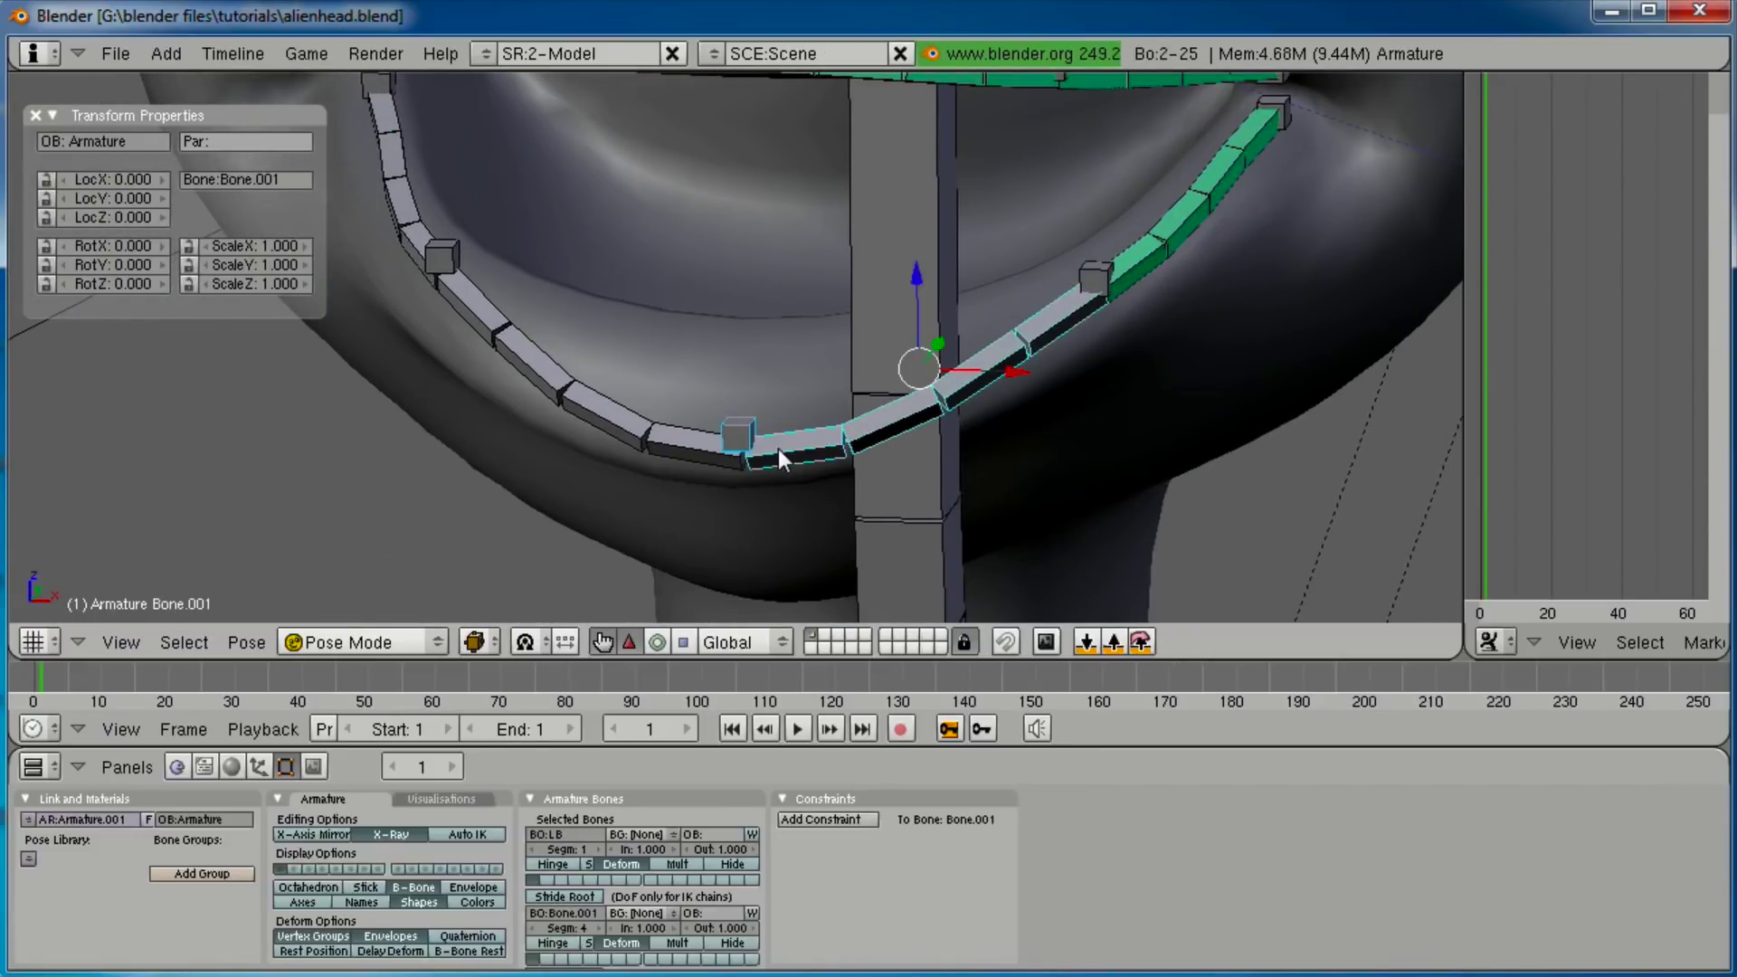
key("ctrl+shift+c")
left_click(775, 452)
middle_click_drag(768, 452, 615, 425)
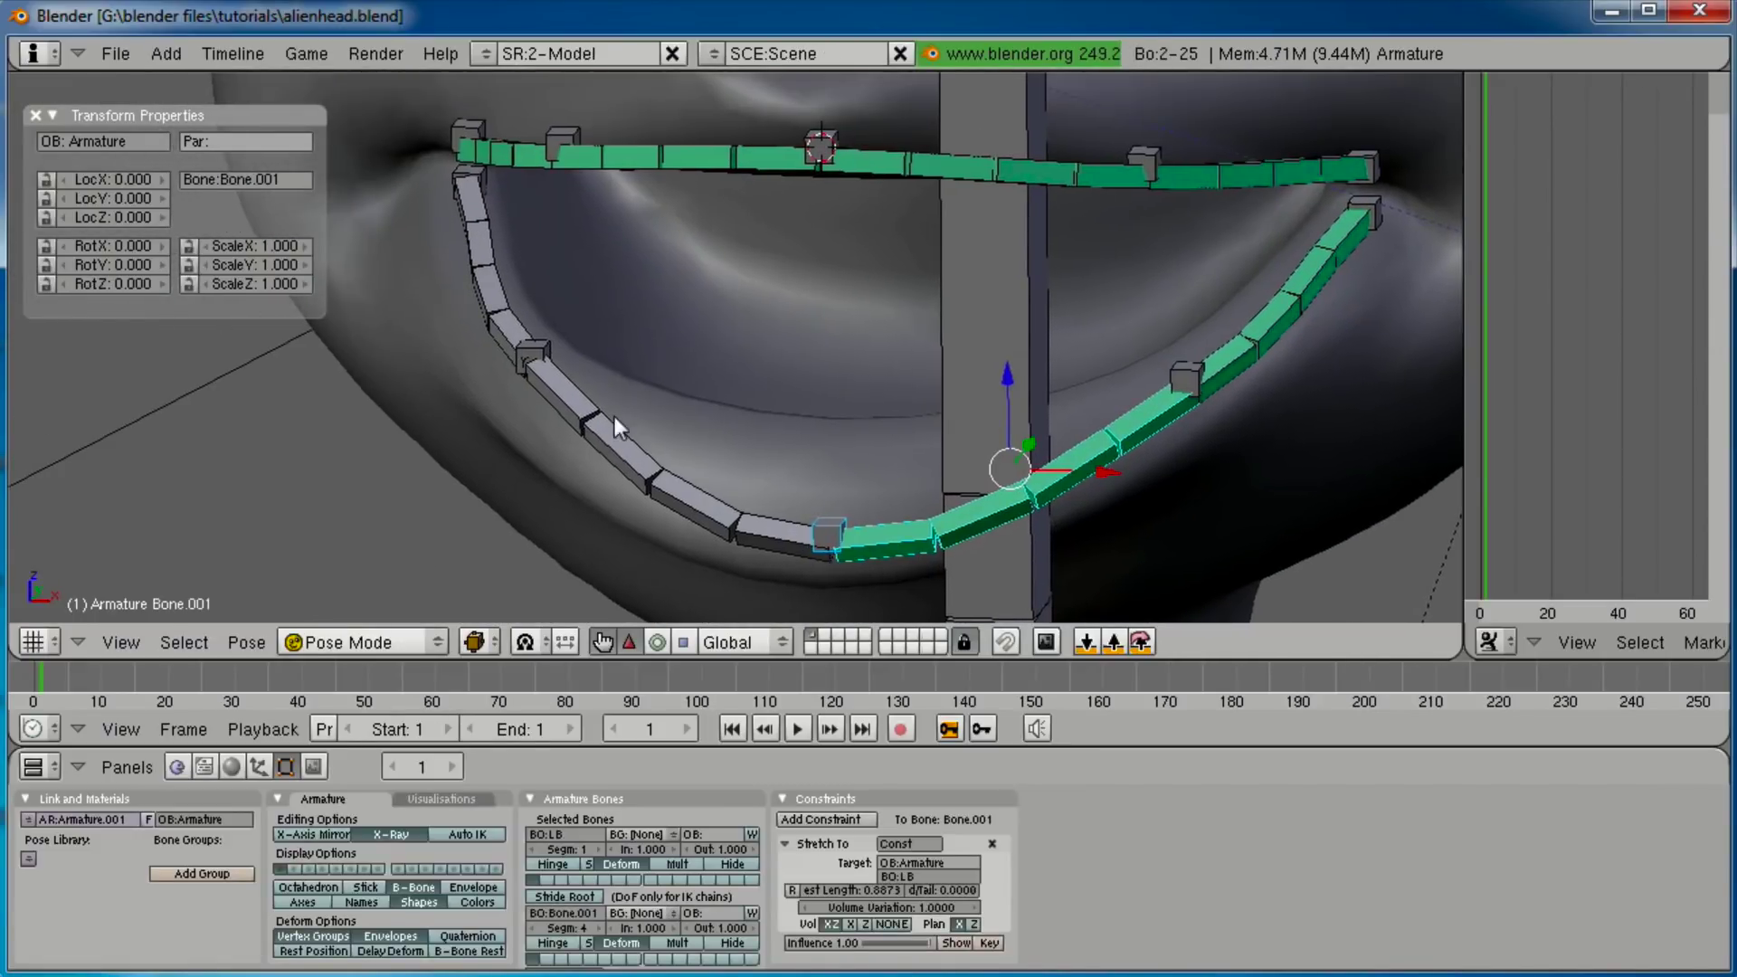
Add a Stretch To constraint to the inner lower lip bone on the character's right side, targeting the control bone LB.R.
right_click(555, 347)
right_click(586, 398, "shift")
key("ctrl+shift+c")
left_click(593, 427)
Add a Stretch To constraint to the outer lower lip bone Bone.008, targeting the corner control bone LBC.R.
middle_click_drag(568, 360, 550, 356)
right_click(541, 317)
right_click(563, 377, "shift")
key("ctrl+shift+c")
left_click(562, 427)
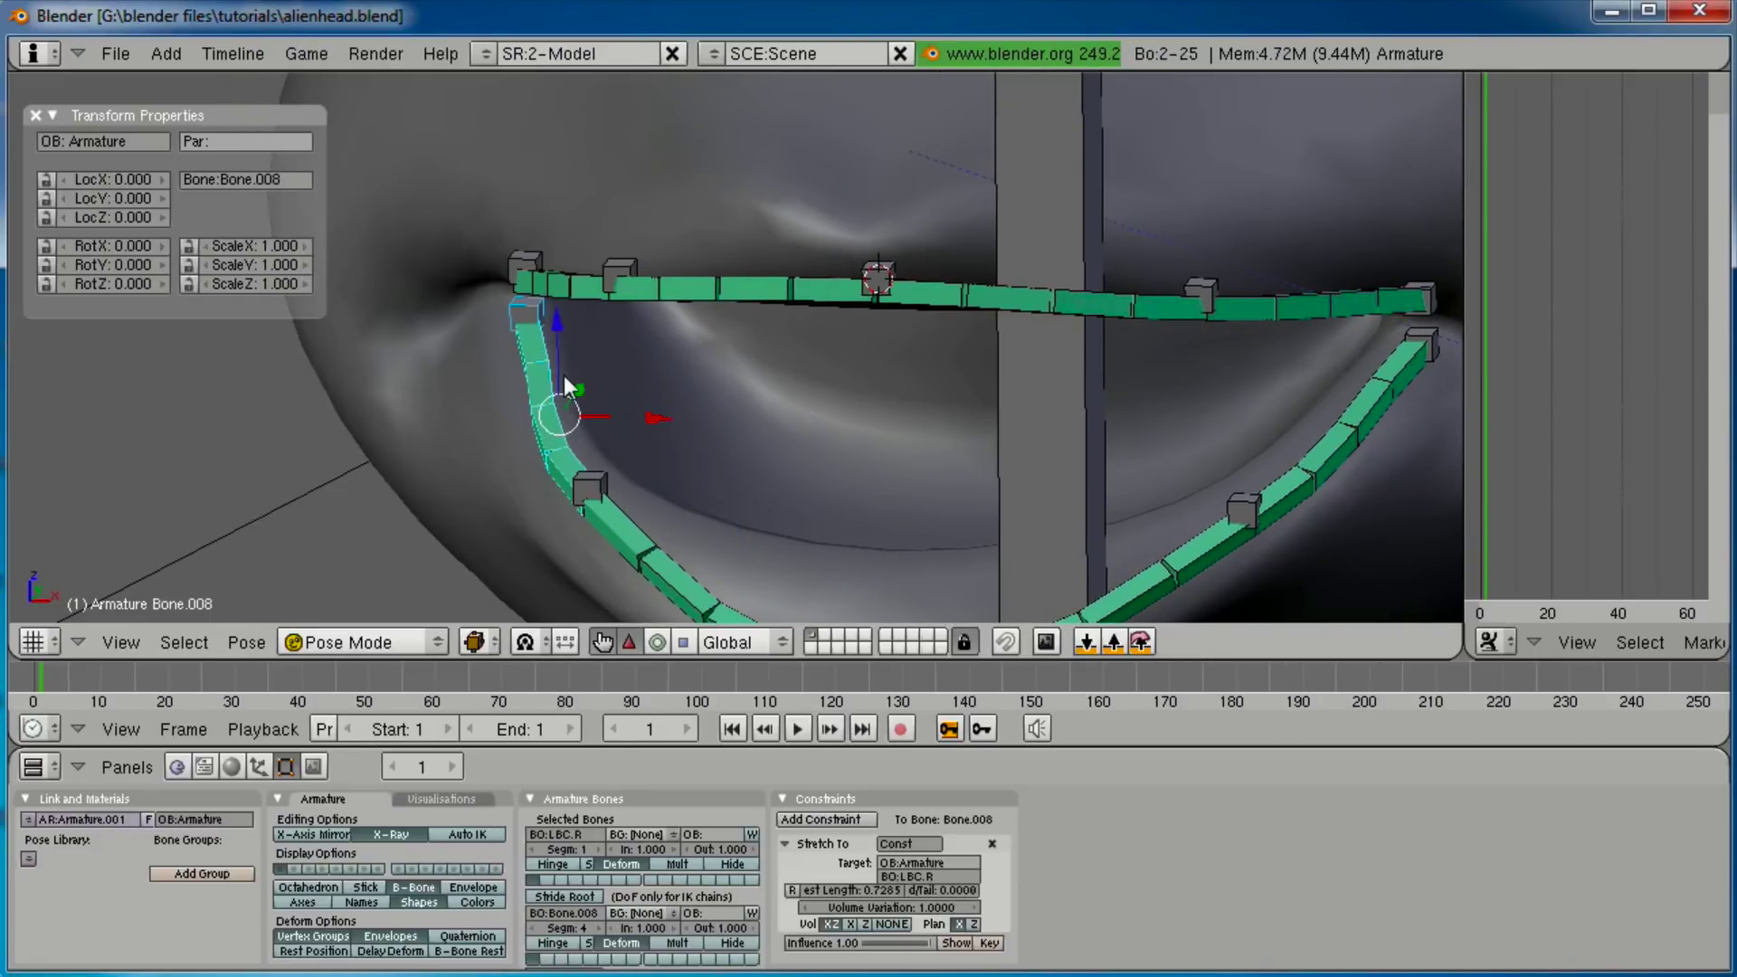
Test-move the upper lip control bones LT.L, LT and LT.R, cancelling each move, to check how the upper lip chain stretches.
key("a")
scroll(688, 378, "down", 4)
middle_click_drag(687, 378, 785, 462)
scroll(839, 469, "up", 2)
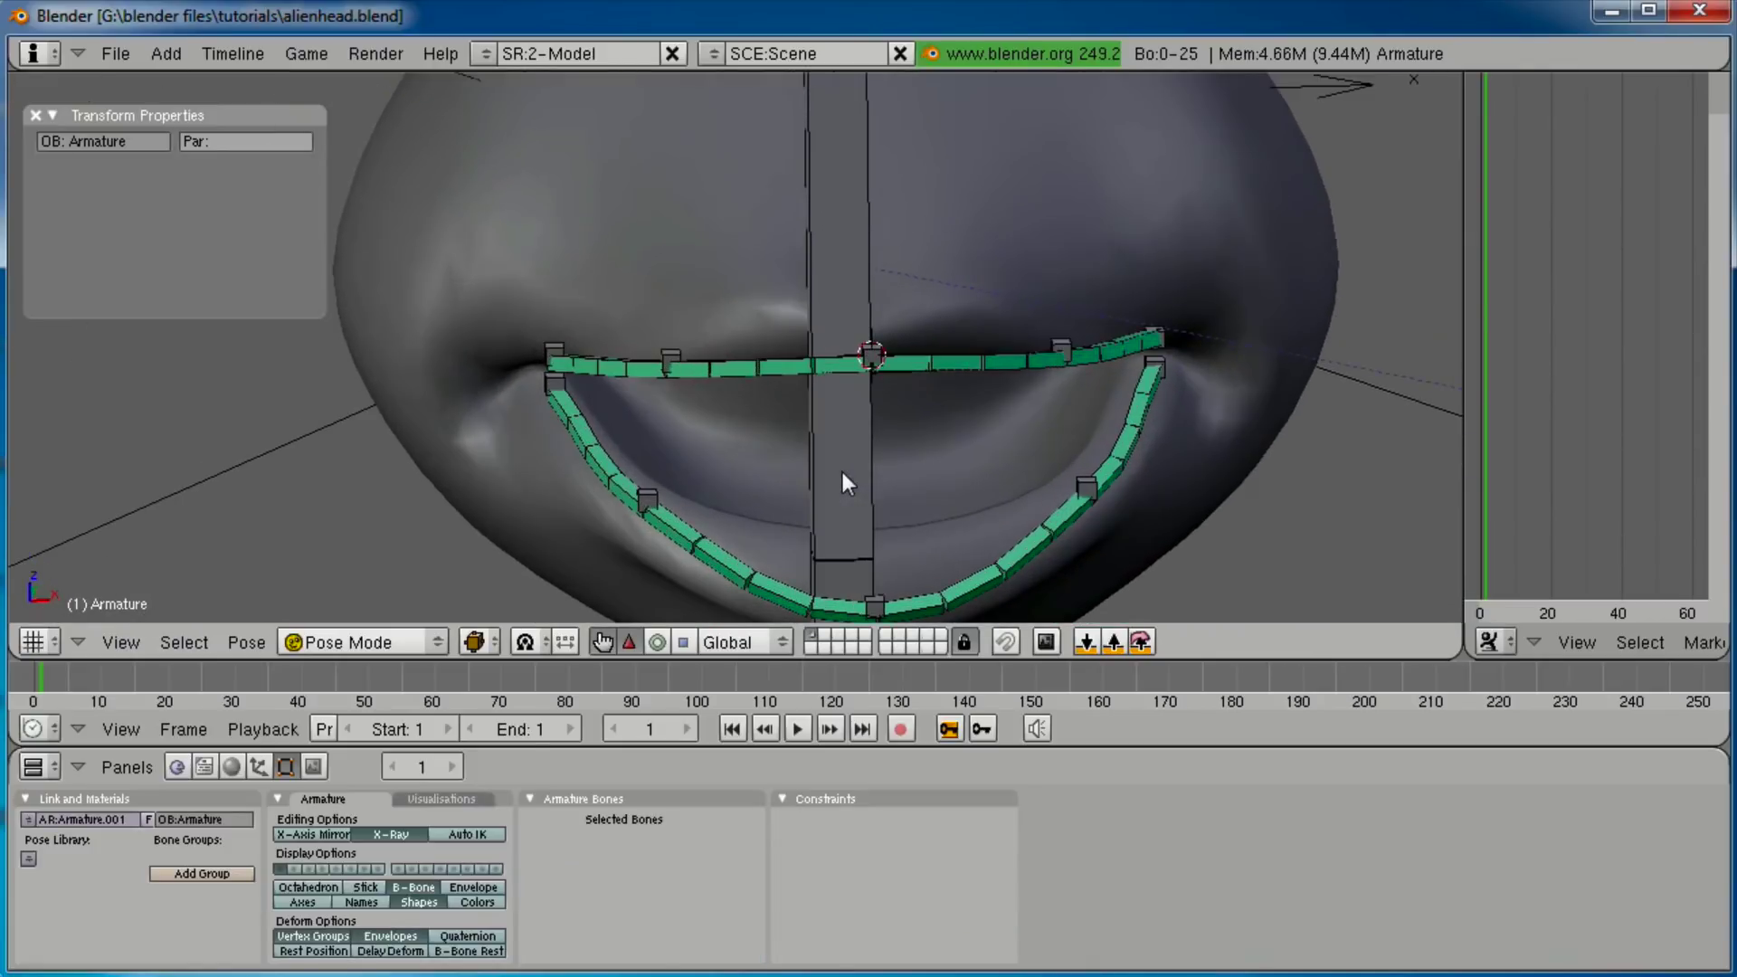
right_click(1041, 362)
key("g")
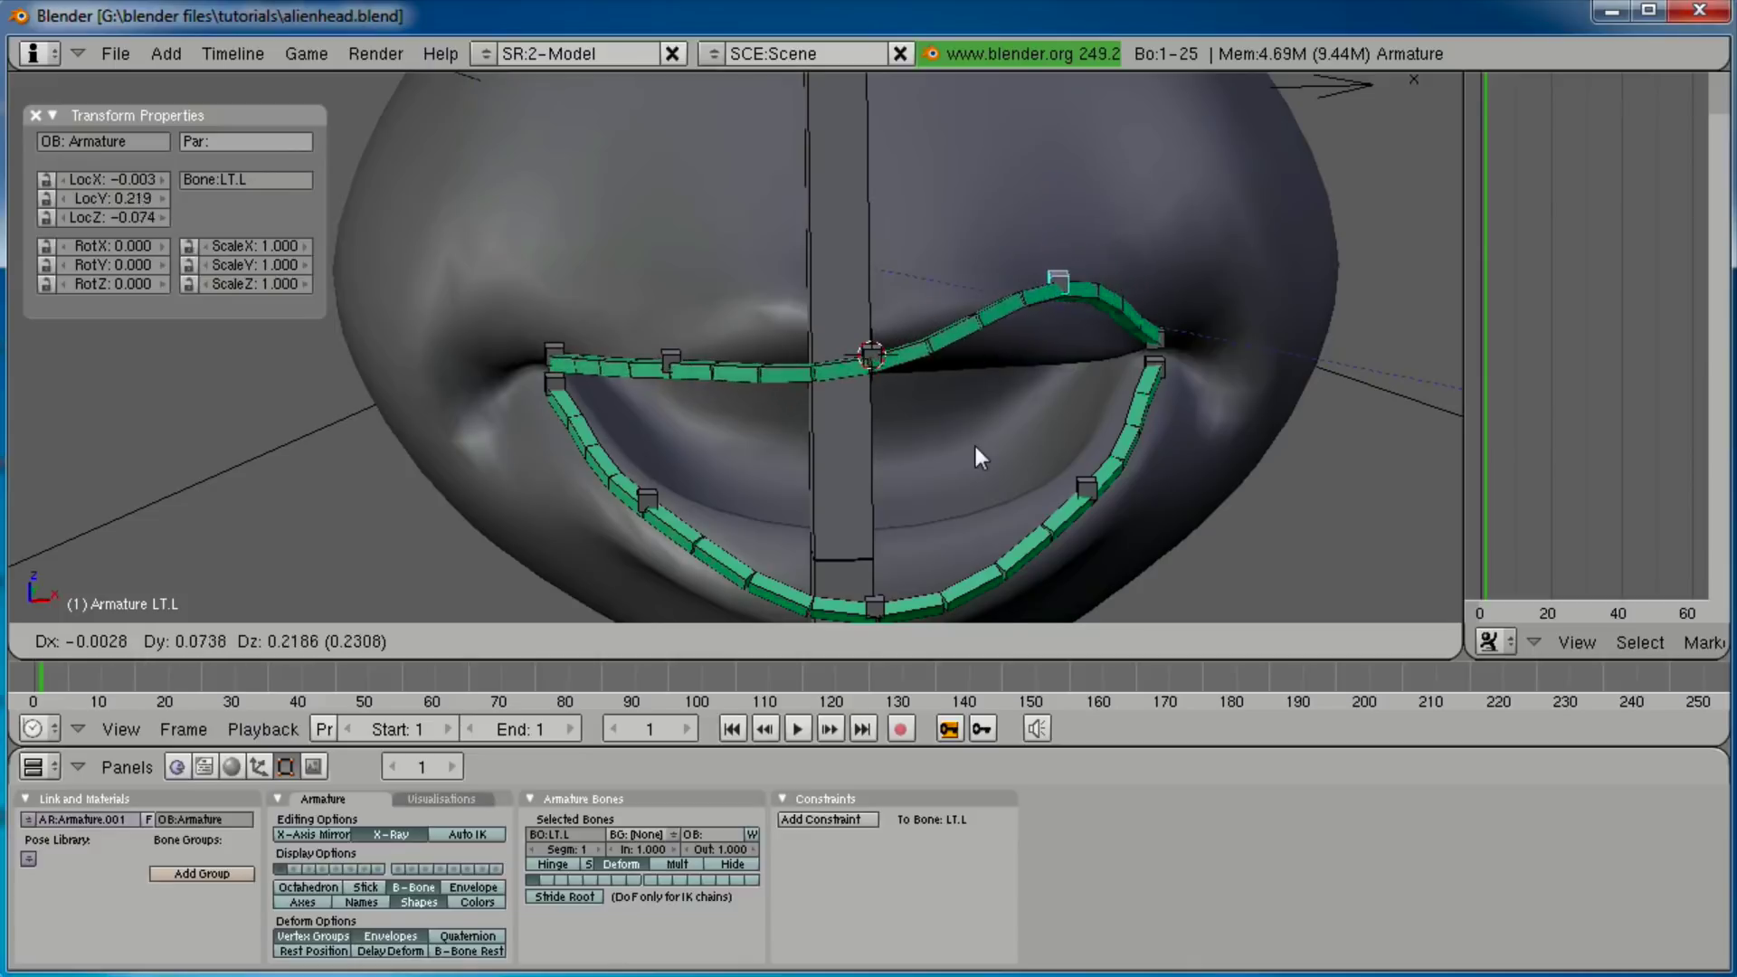
key("Escape")
right_click(873, 356)
key("g")
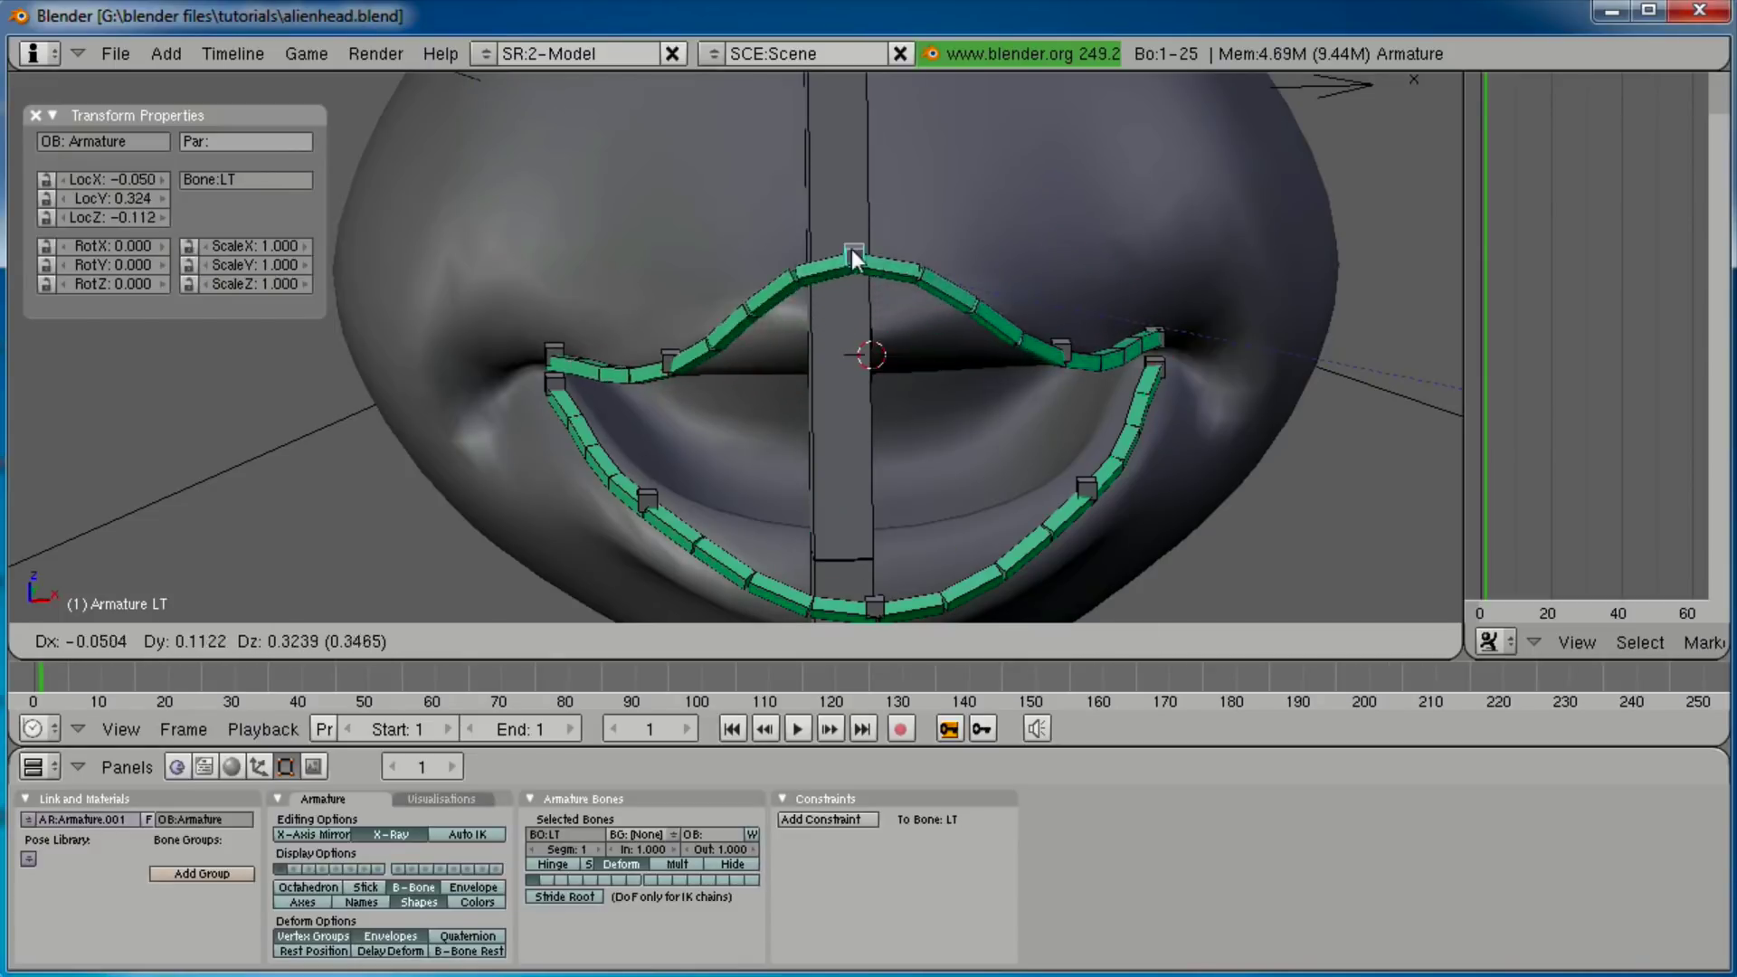
key("Escape")
right_click(669, 358)
key("g")
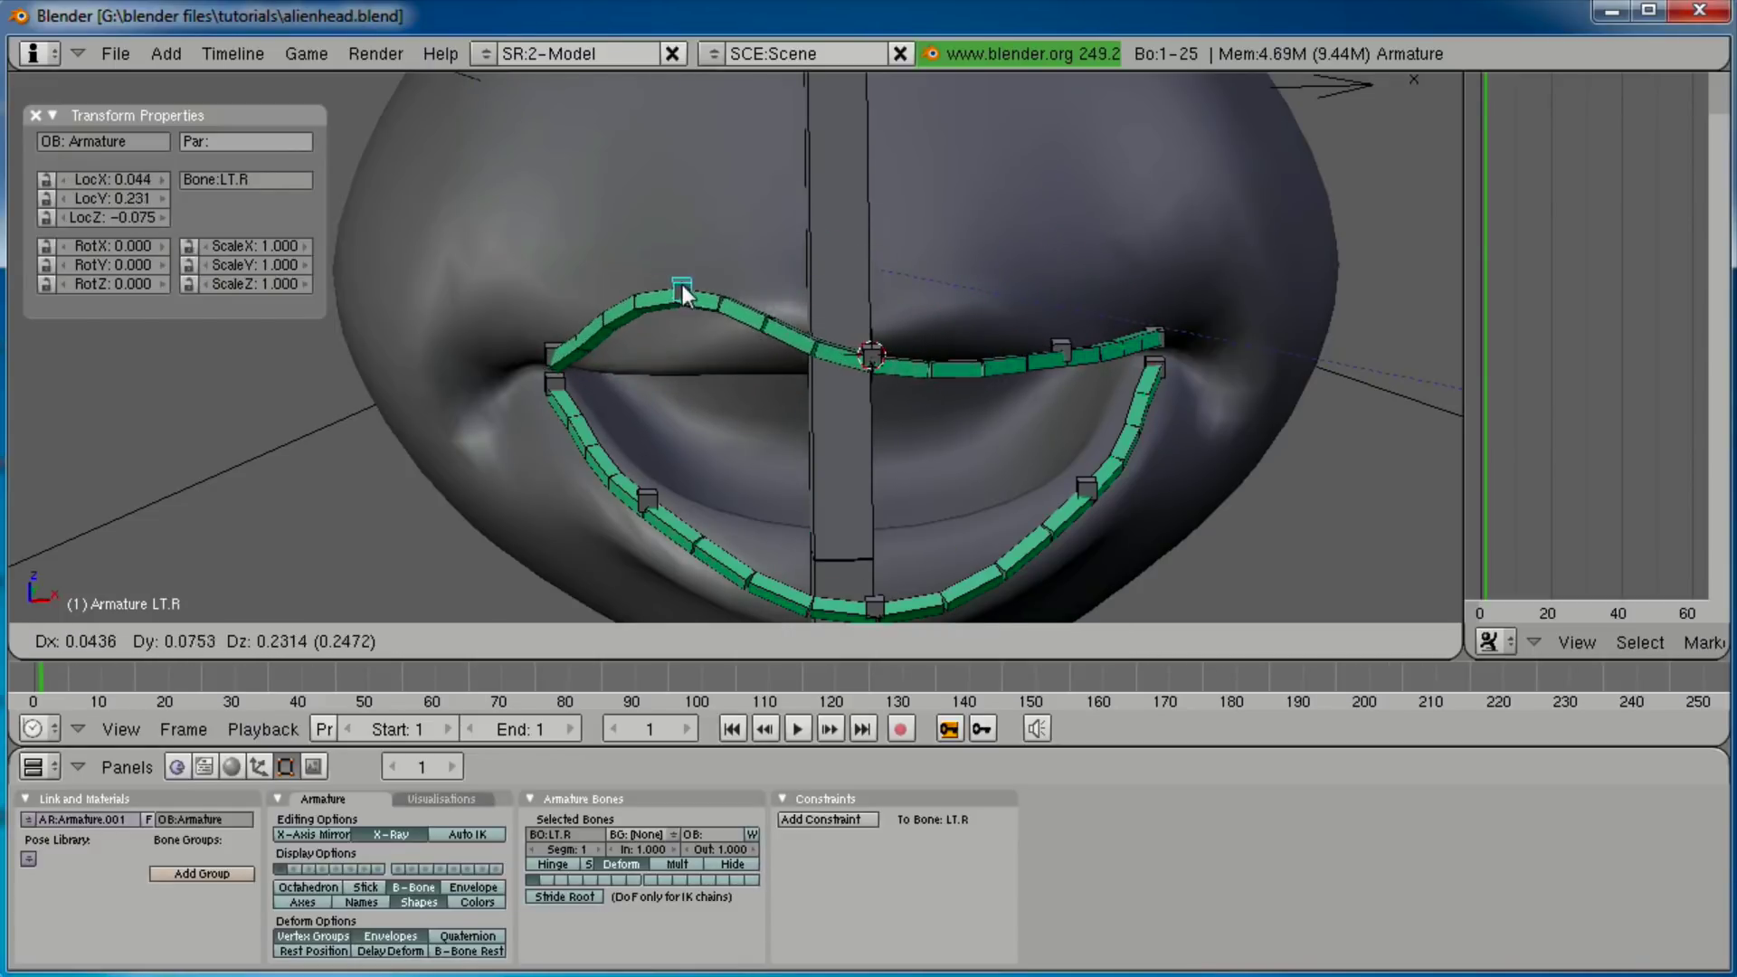
key("Escape")
Test-move the lower lip control bones LB.R, LB.L and LB, cancelling each move, to check how the lower lip chain stretches.
right_click(653, 488)
key("g")
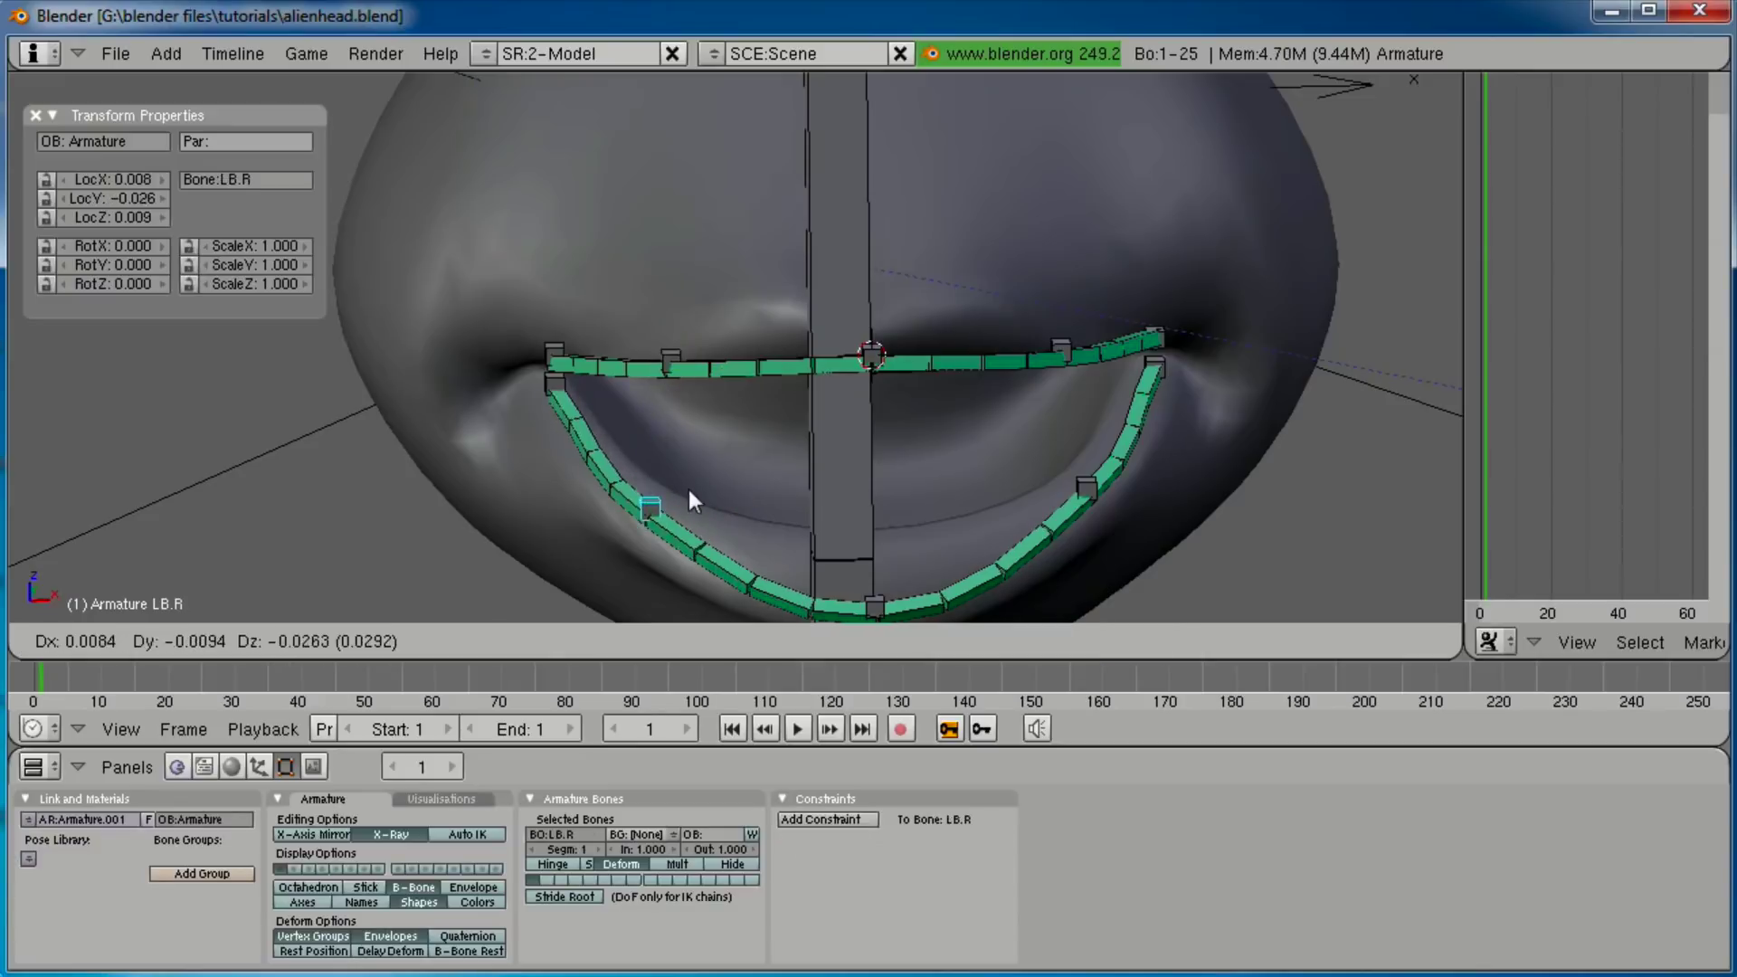
key("Escape")
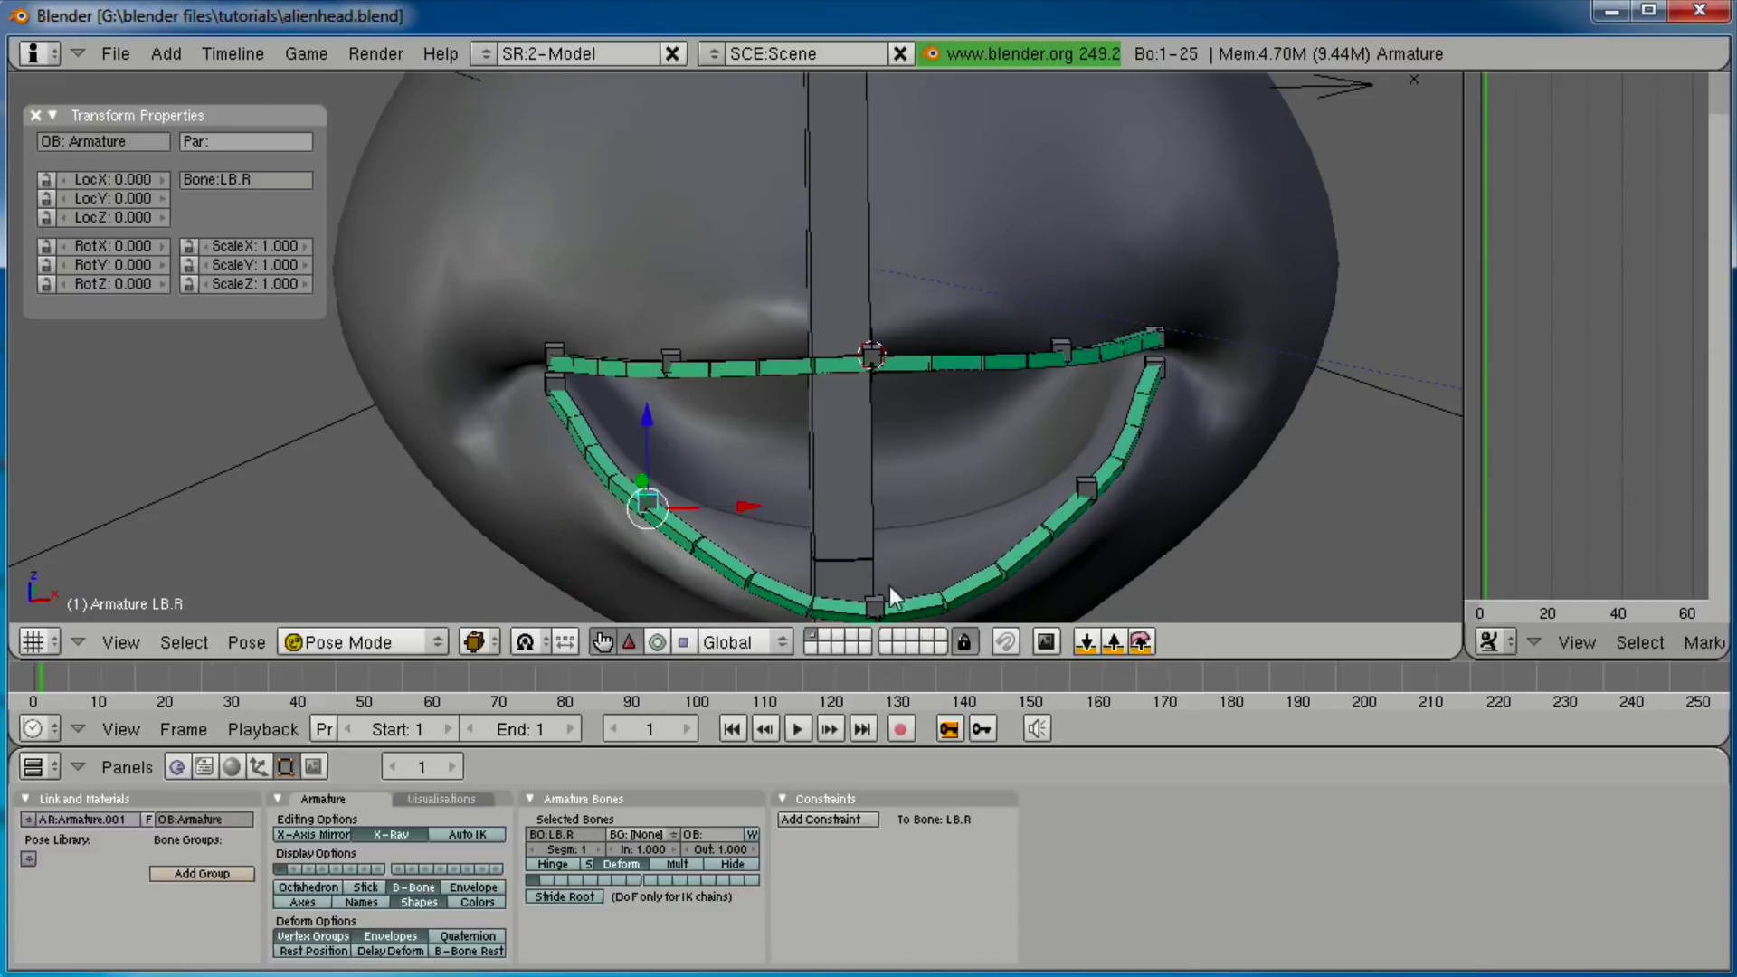
right_click(1042, 507)
key("g")
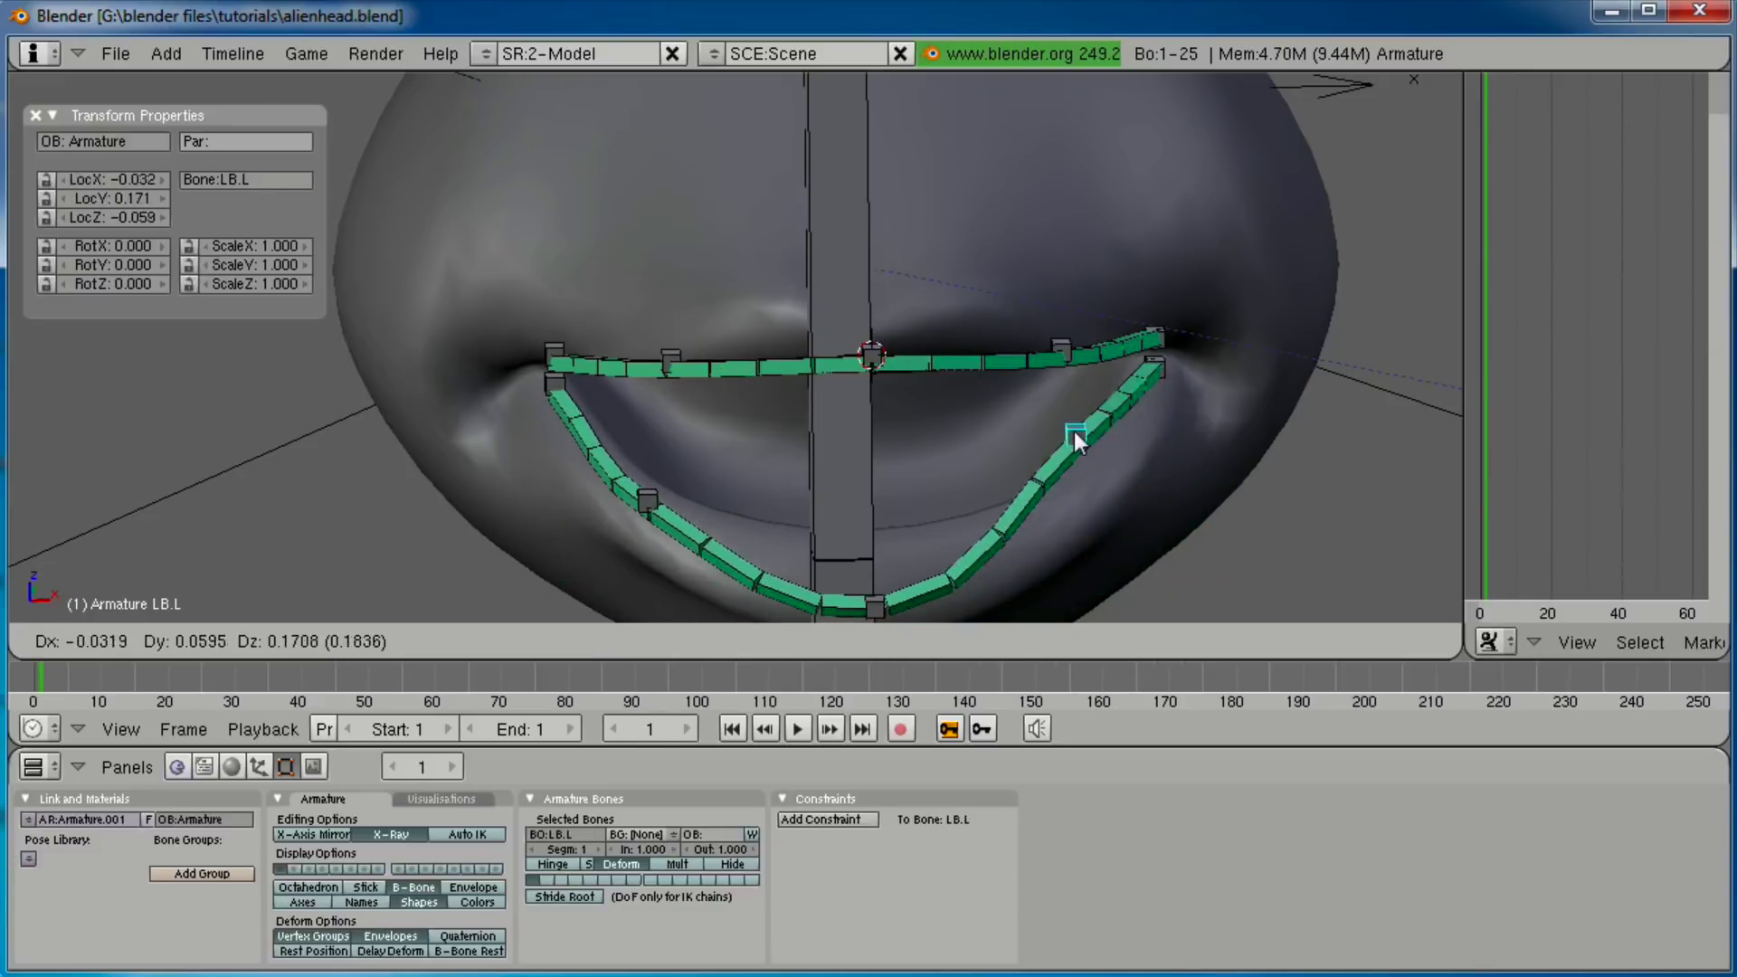
key("Escape")
scroll(923, 516, "down", 2)
right_click(836, 544)
key("g")
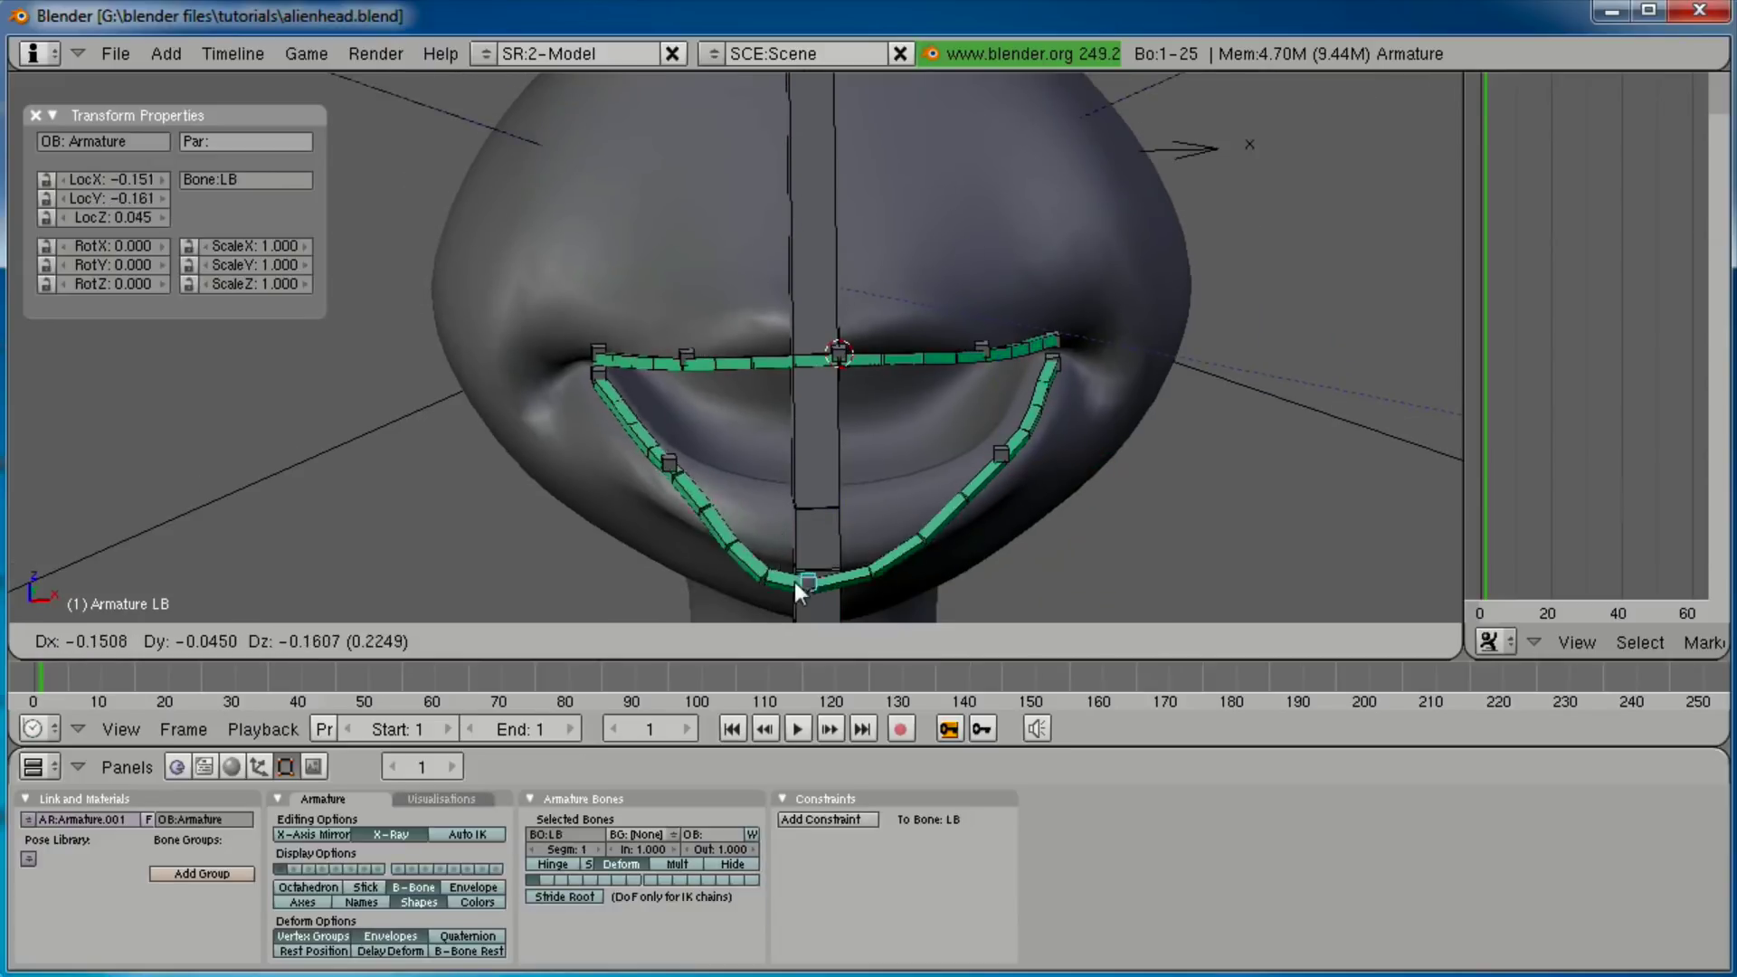
key("Escape")
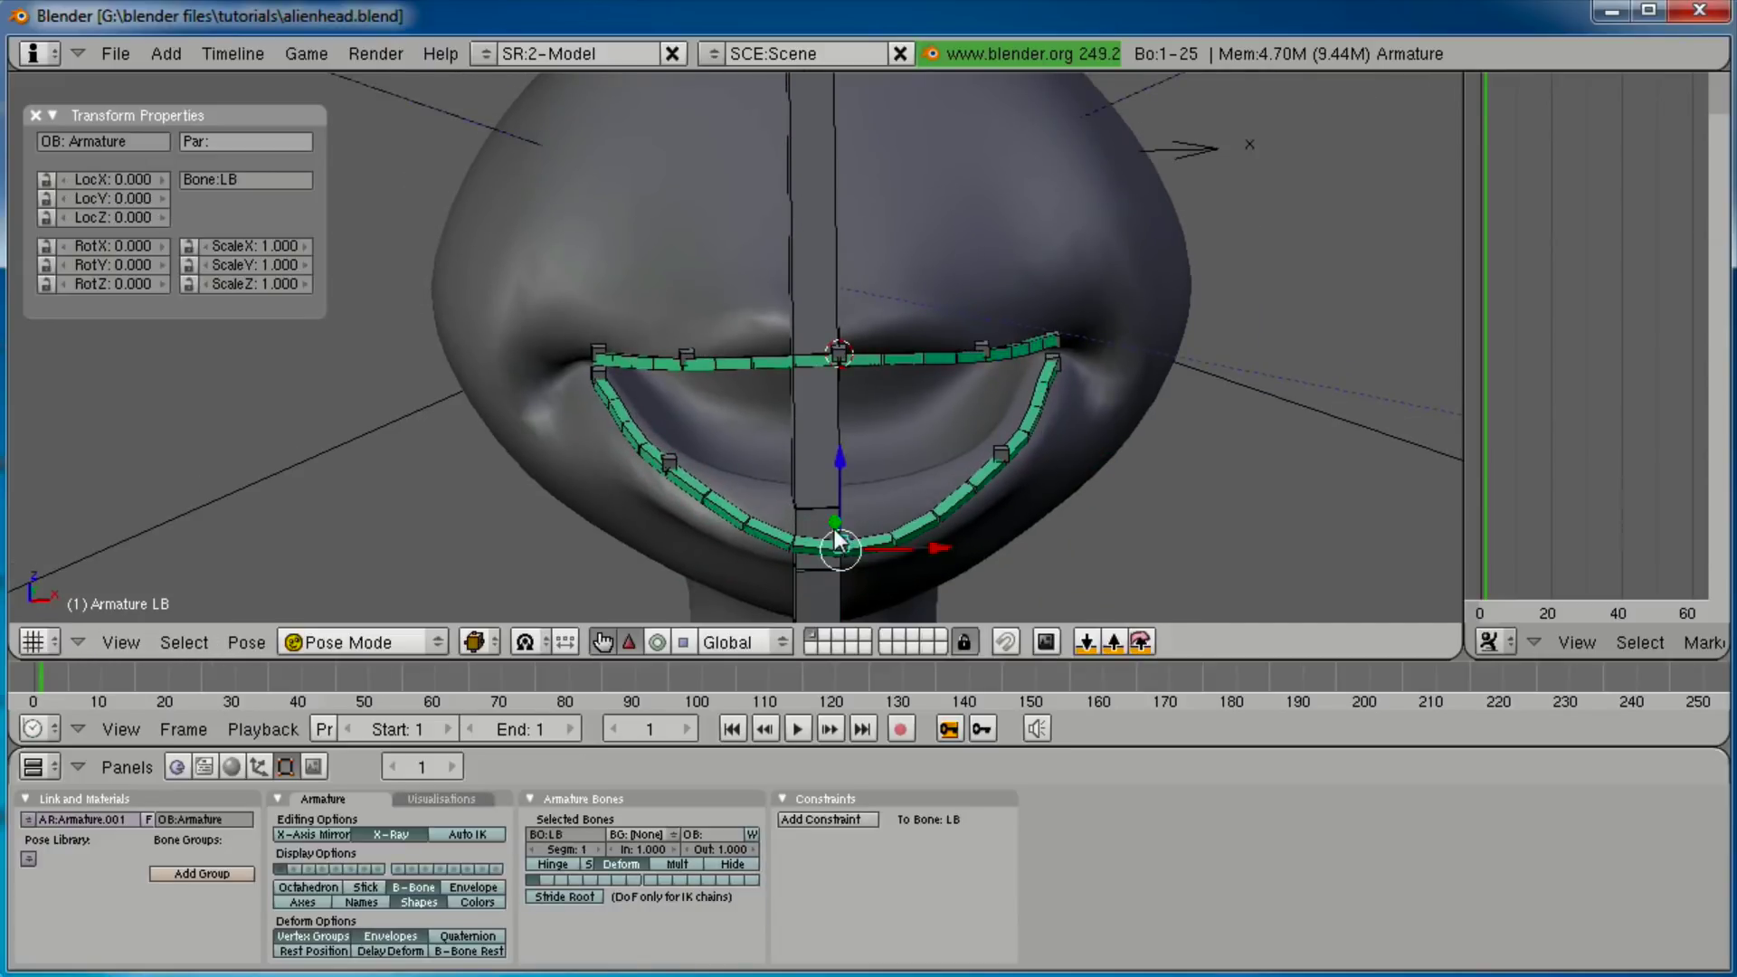
In Edit Mode, duplicate all the lip bones together with their control bones and place the copy up at the eye.
scroll(836, 529, "down", 2)
key("a")
middle_click_drag(840, 457, 786, 203)
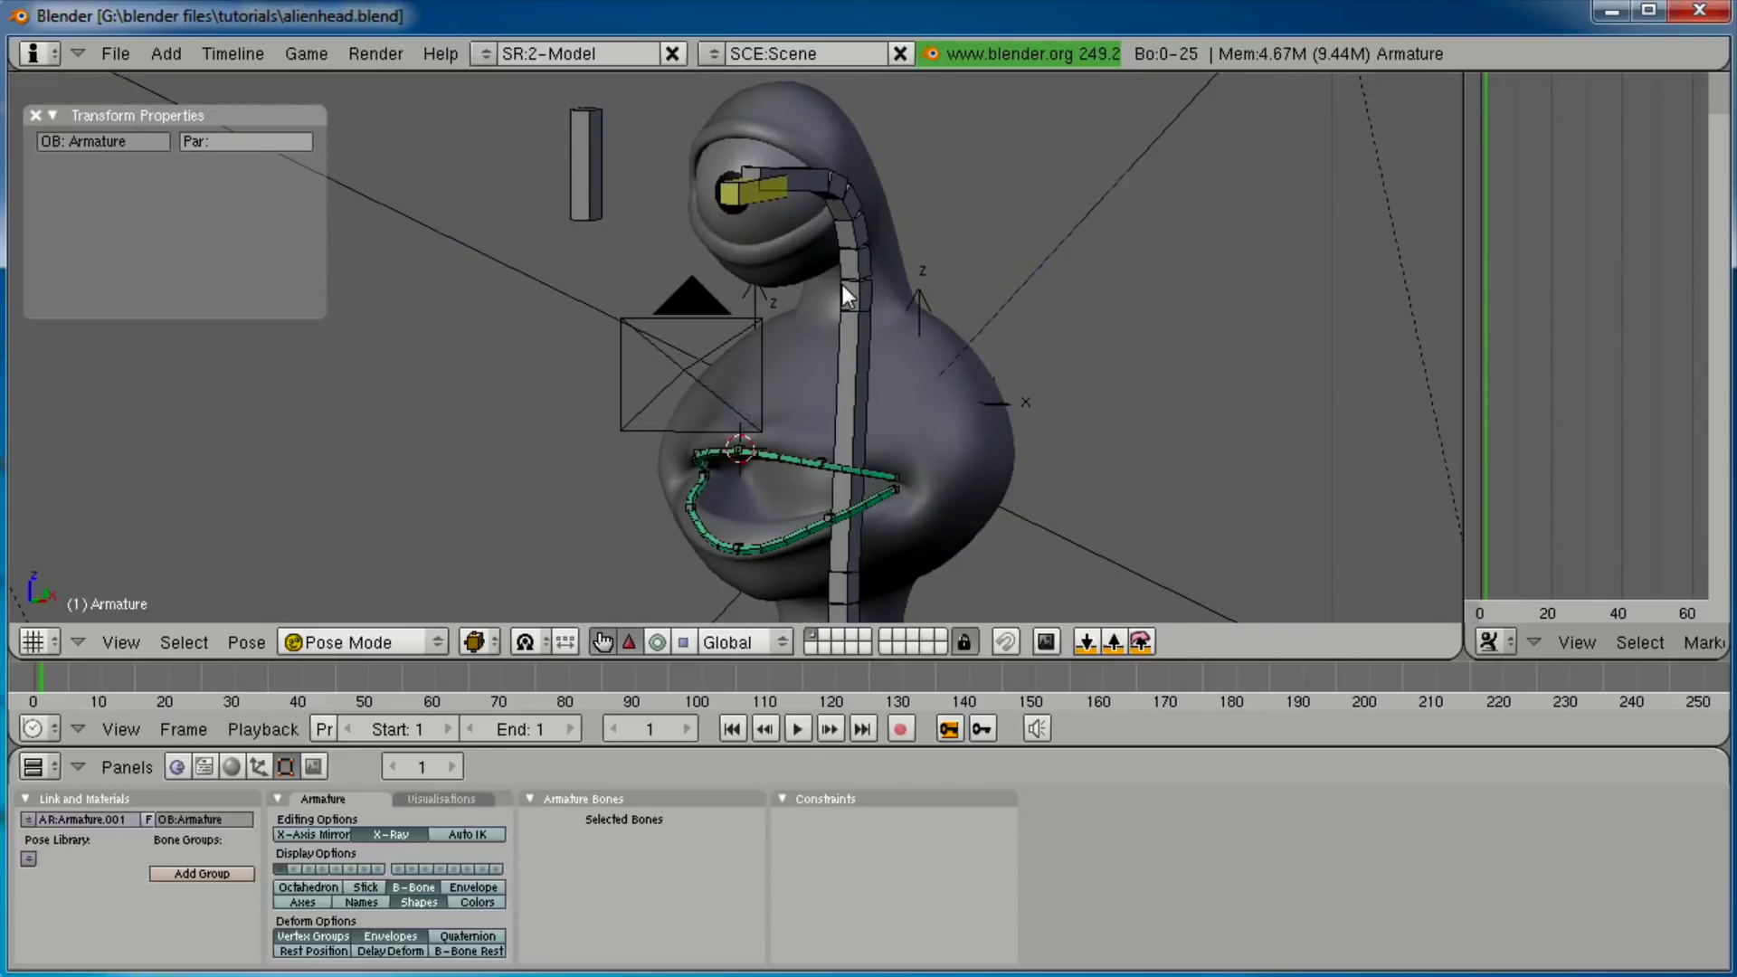
key("KP_3")
middle_click_drag(820, 377, 816, 335, "shift")
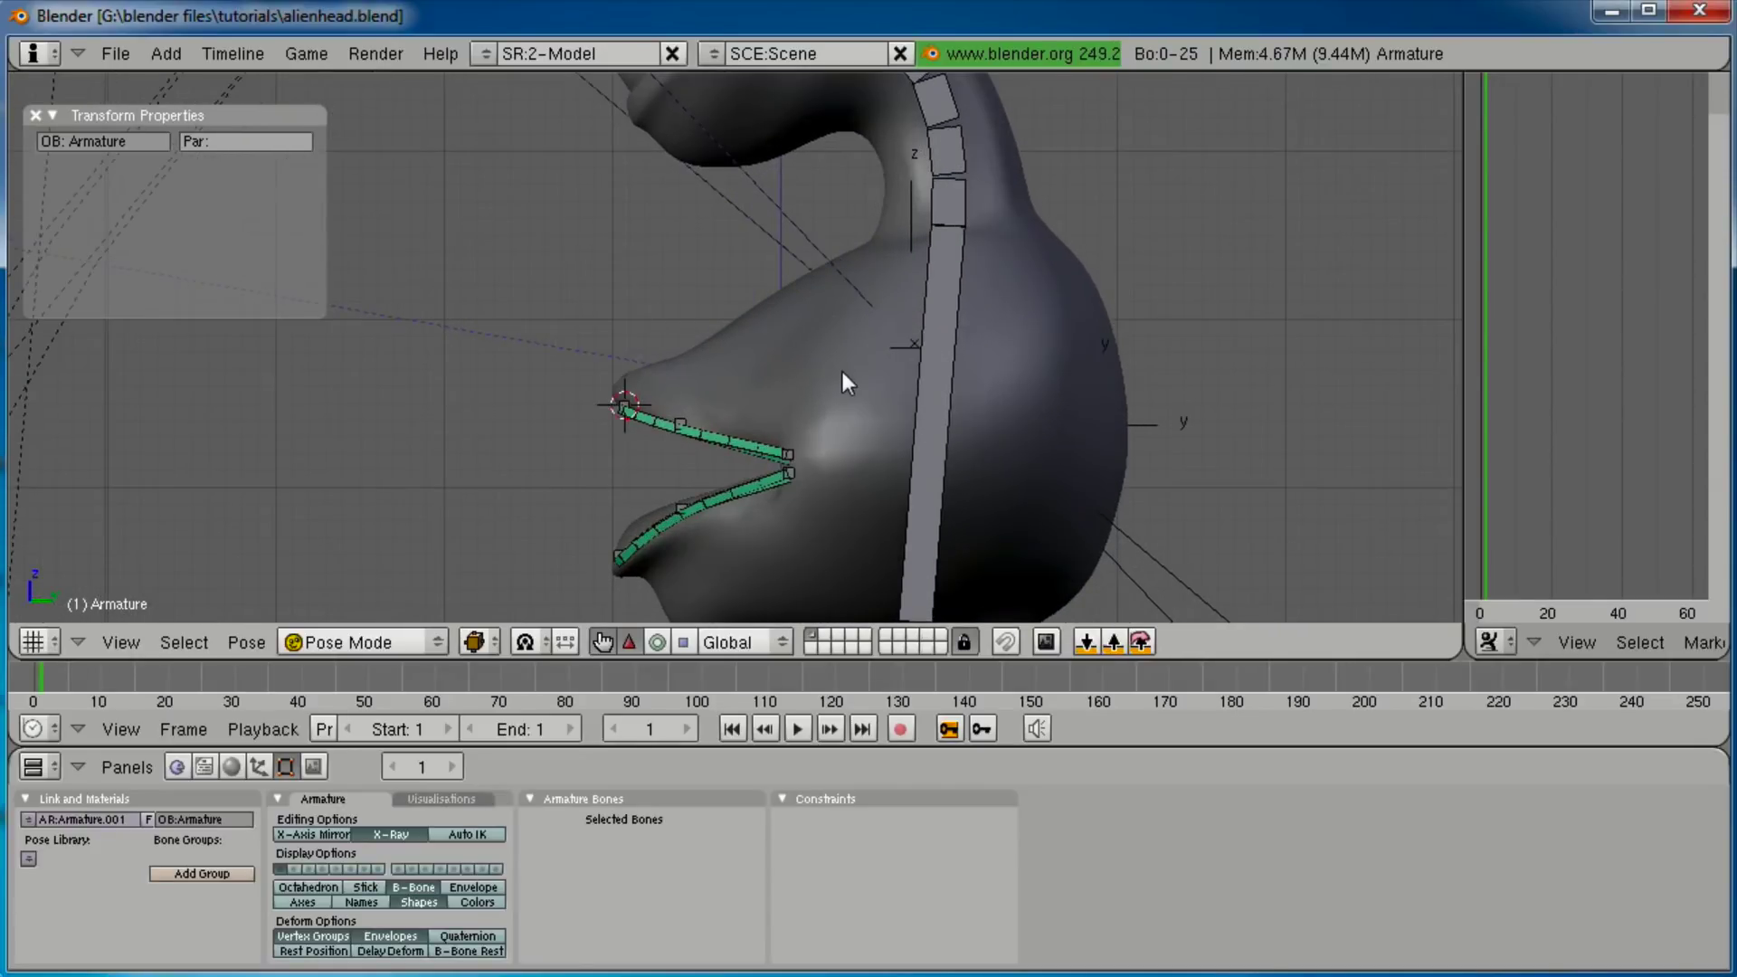
key("Tab")
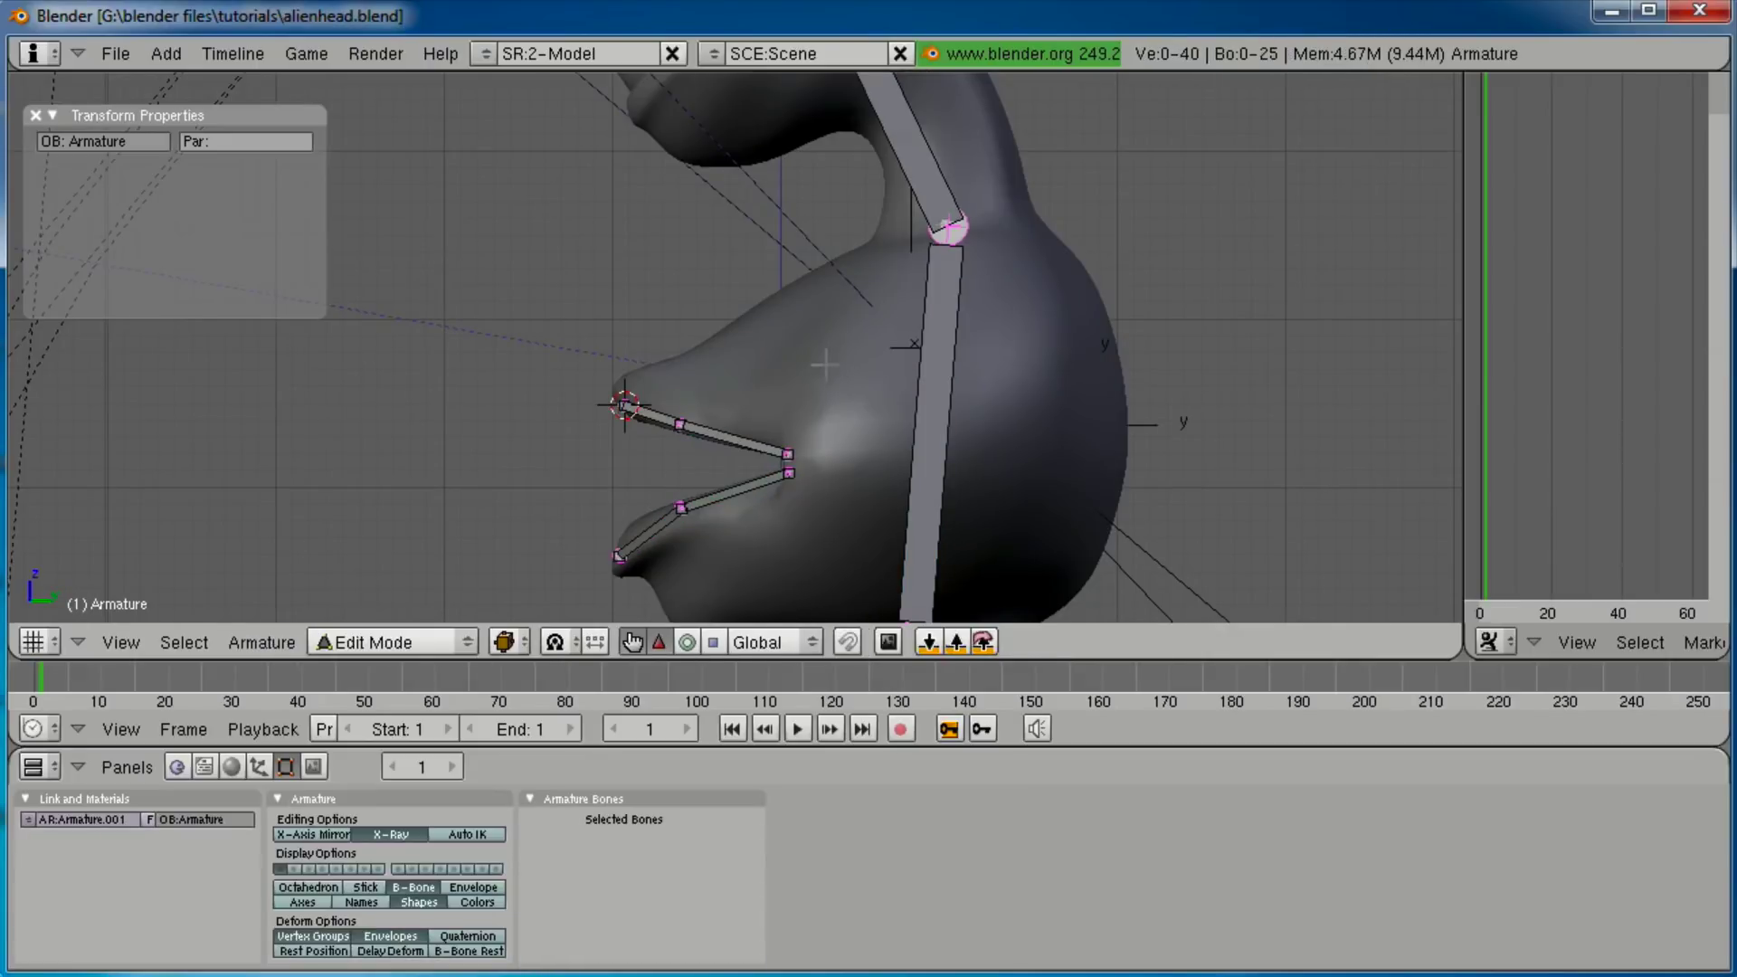
scroll(821, 349, "down", 1)
middle_click_drag(847, 252, 783, 247, "ctrl")
middle_click_drag(798, 352, 835, 483, "shift")
middle_click_drag(756, 411, 858, 399, "ctrl")
key("a")
key("a")
key("b")
left_click_drag(875, 403, 635, 615)
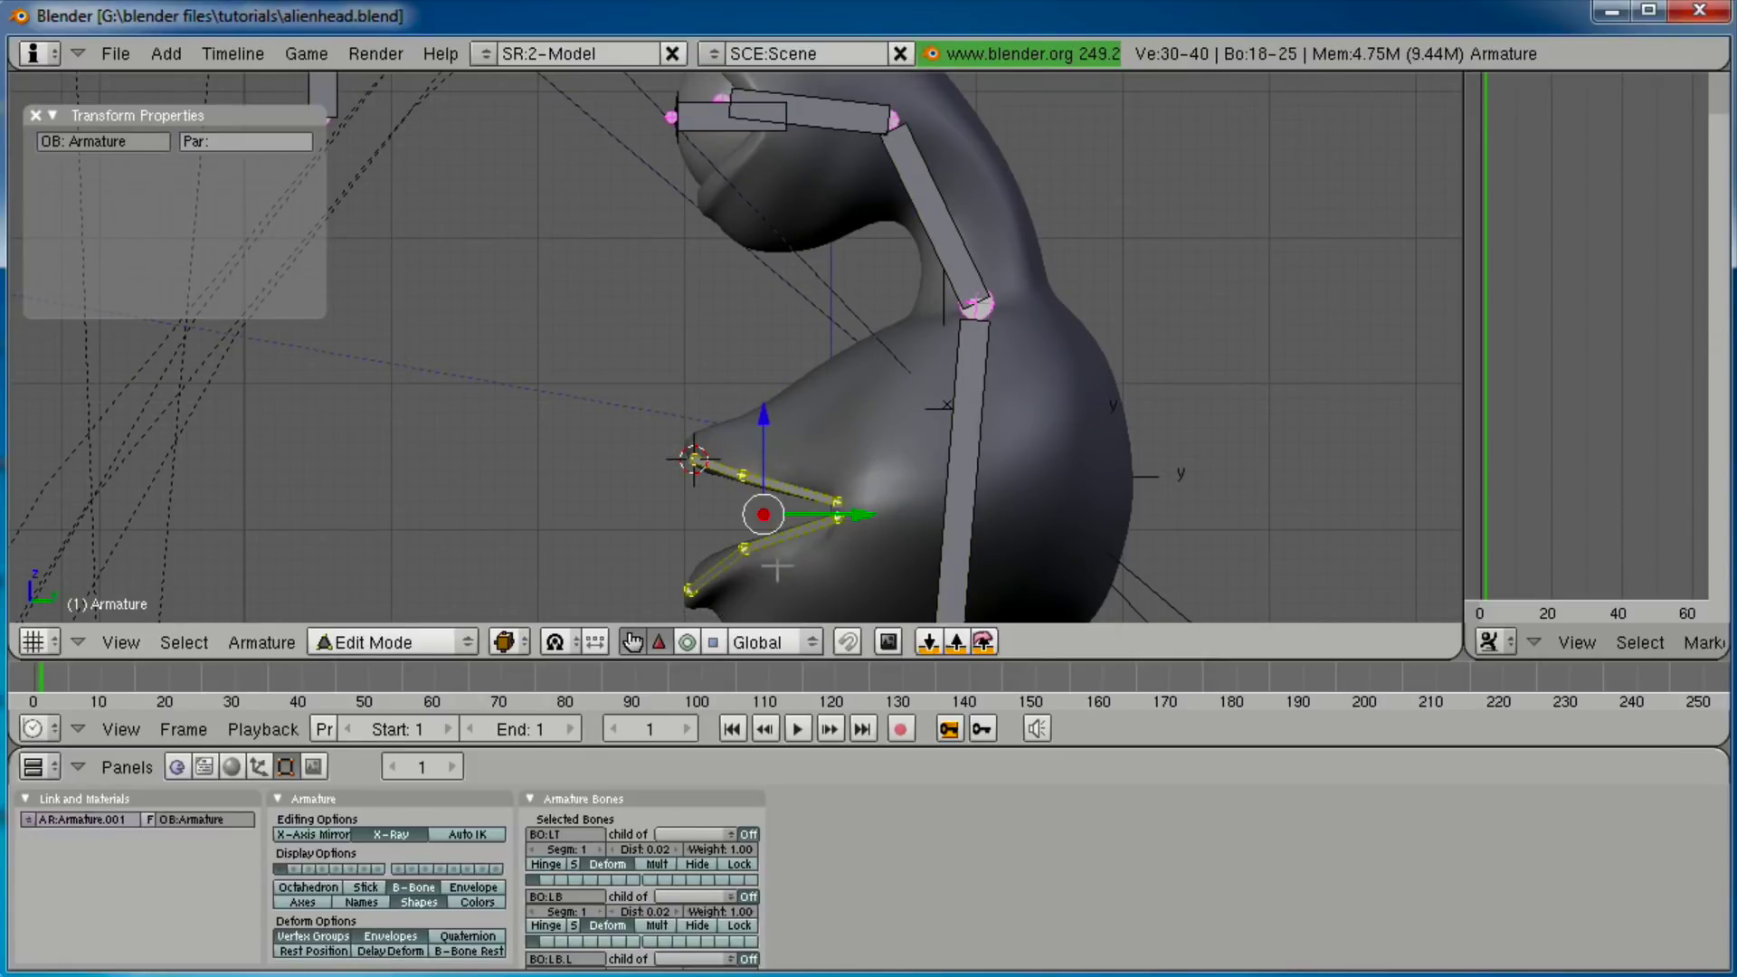
key("shift+d")
left_click(787, 291)
Fine-position the duplicated bone set in side view so its upper front end sits on the upper eyelid's edge.
middle_click_drag(787, 291, 789, 523, "shift")
middle_click_drag(790, 523, 795, 562, "ctrl")
key("g")
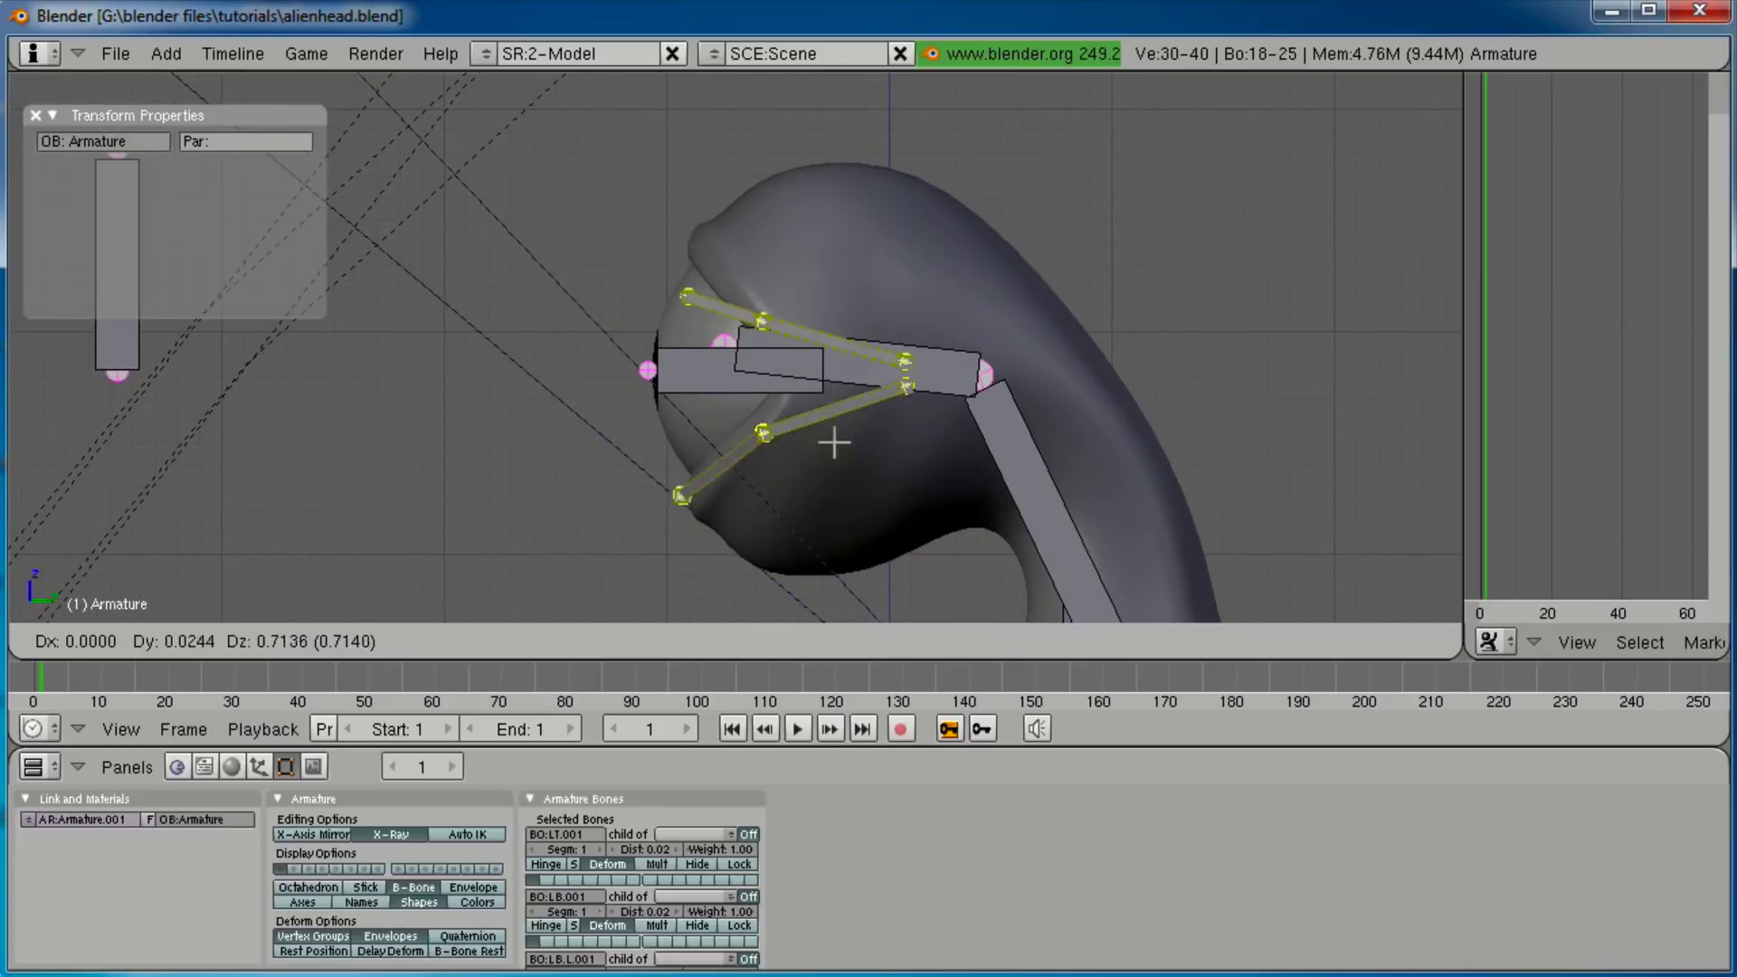
left_click(835, 416)
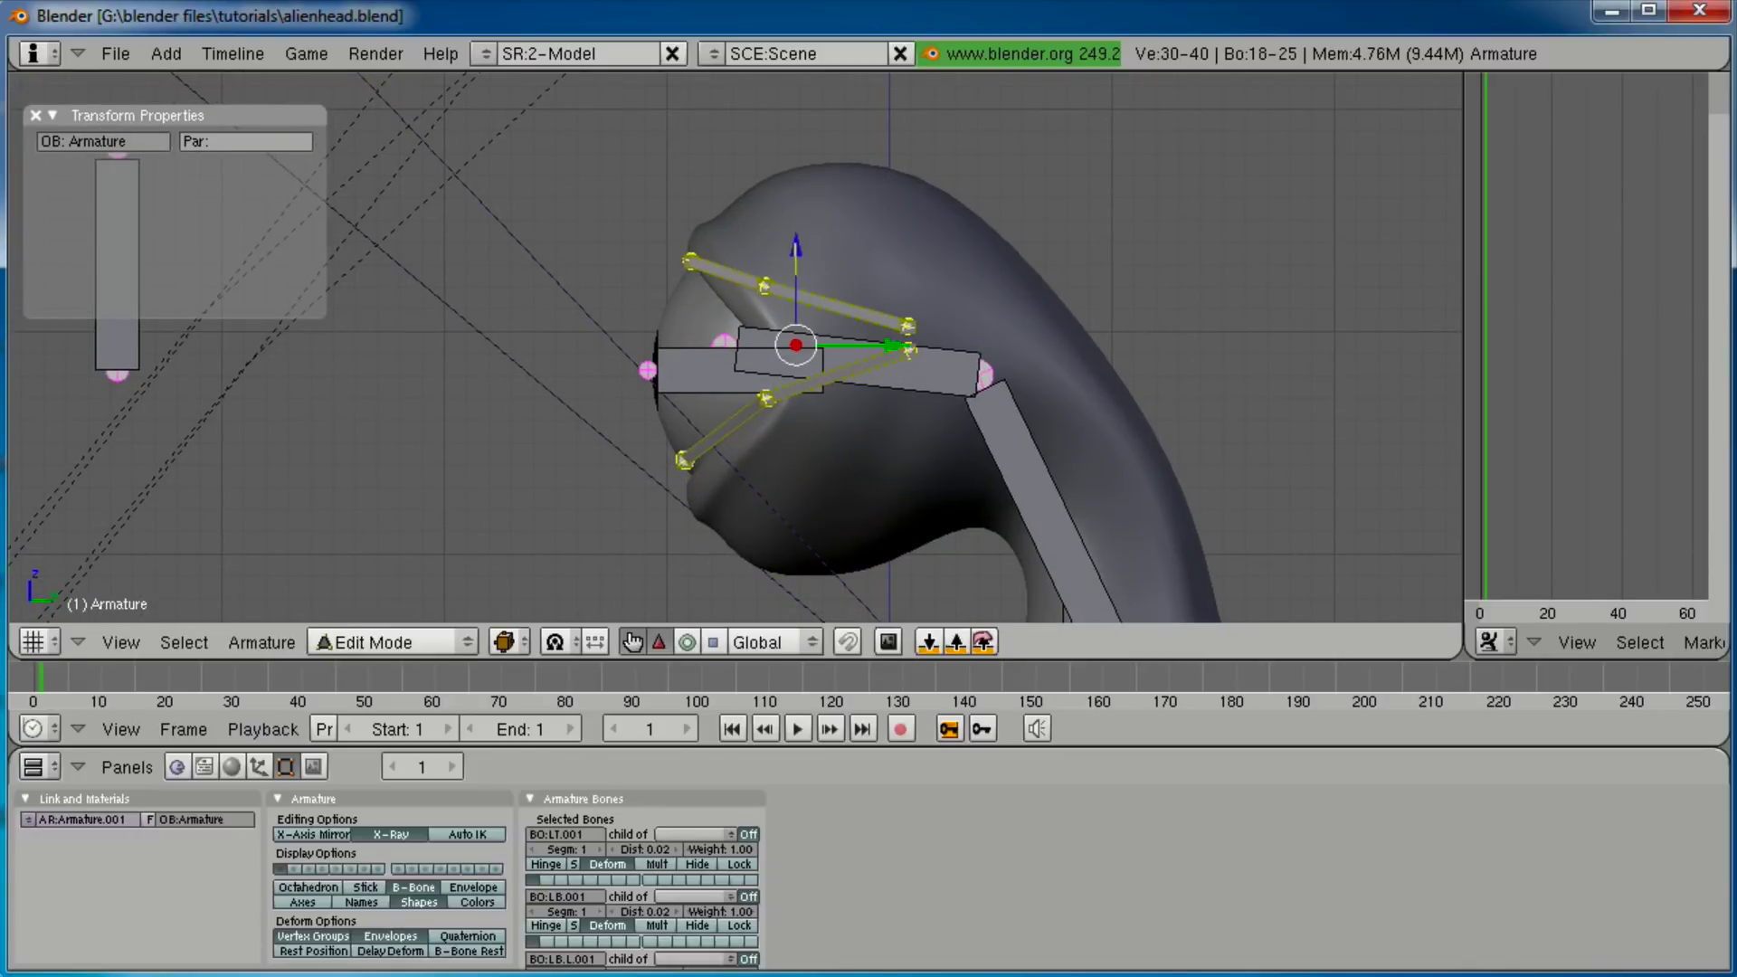
key("g")
left_click(740, 253)
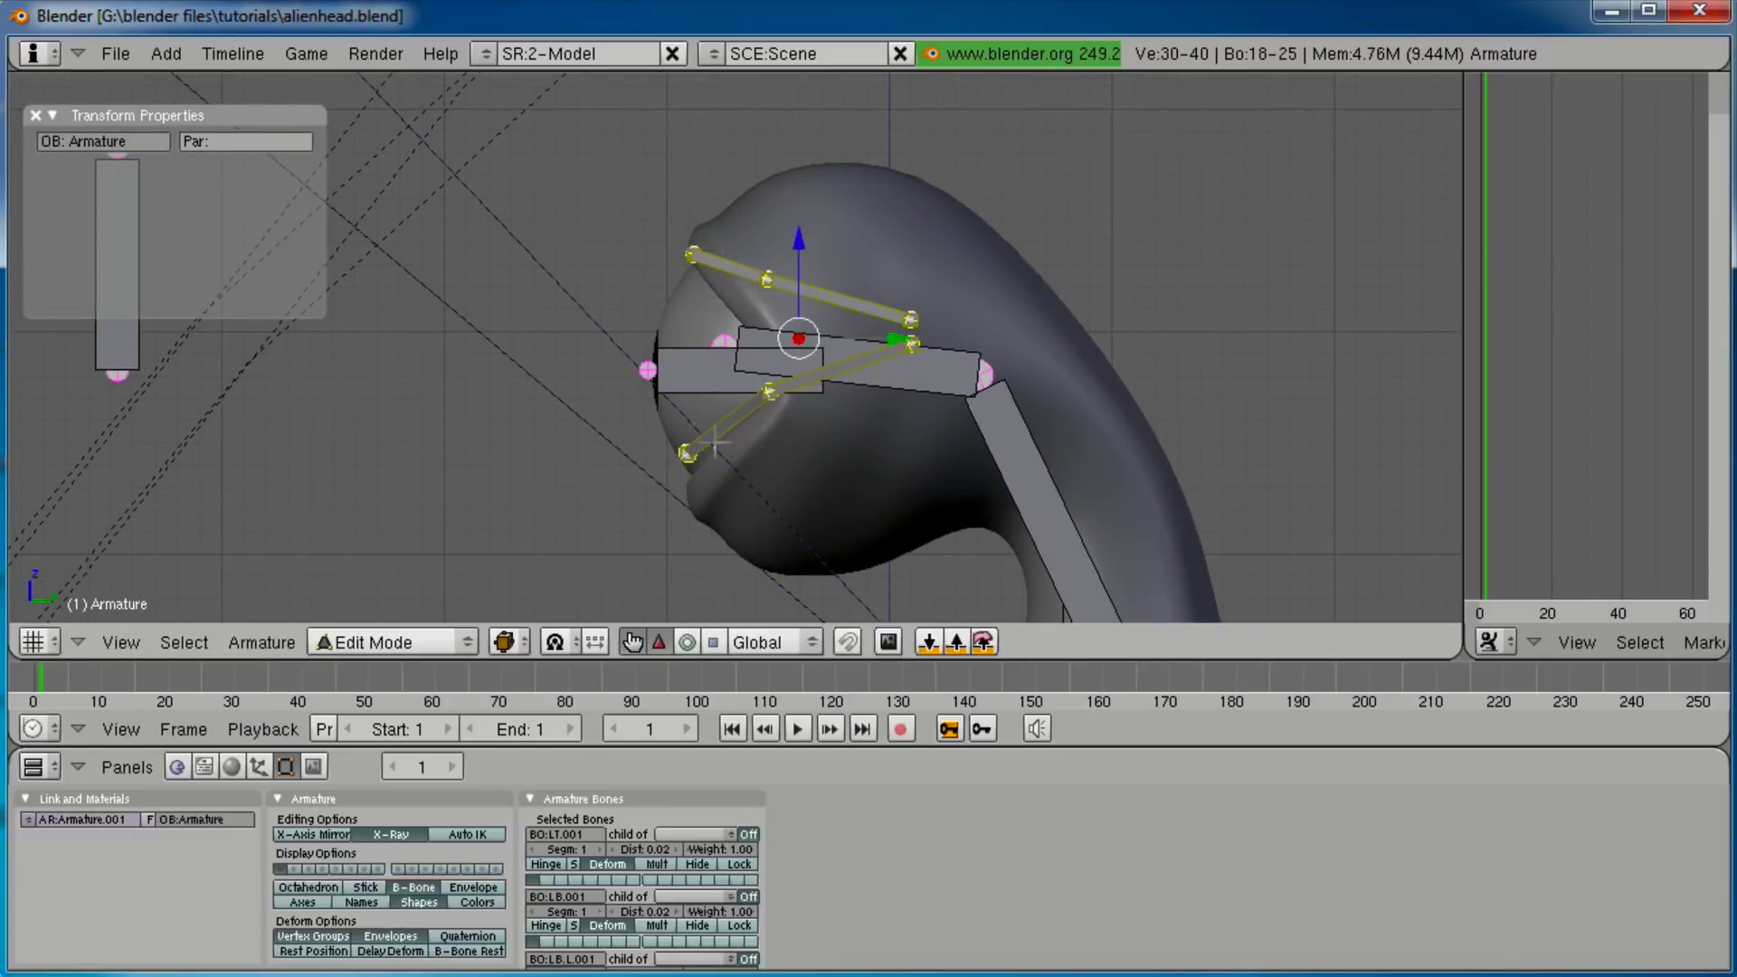
Move the centre control bone LB.001 down to the front edge of the lower eyelid.
middle_click_drag(707, 447, 693, 465, "ctrl")
key("a")
right_click(669, 490)
key("g")
left_click(620, 579)
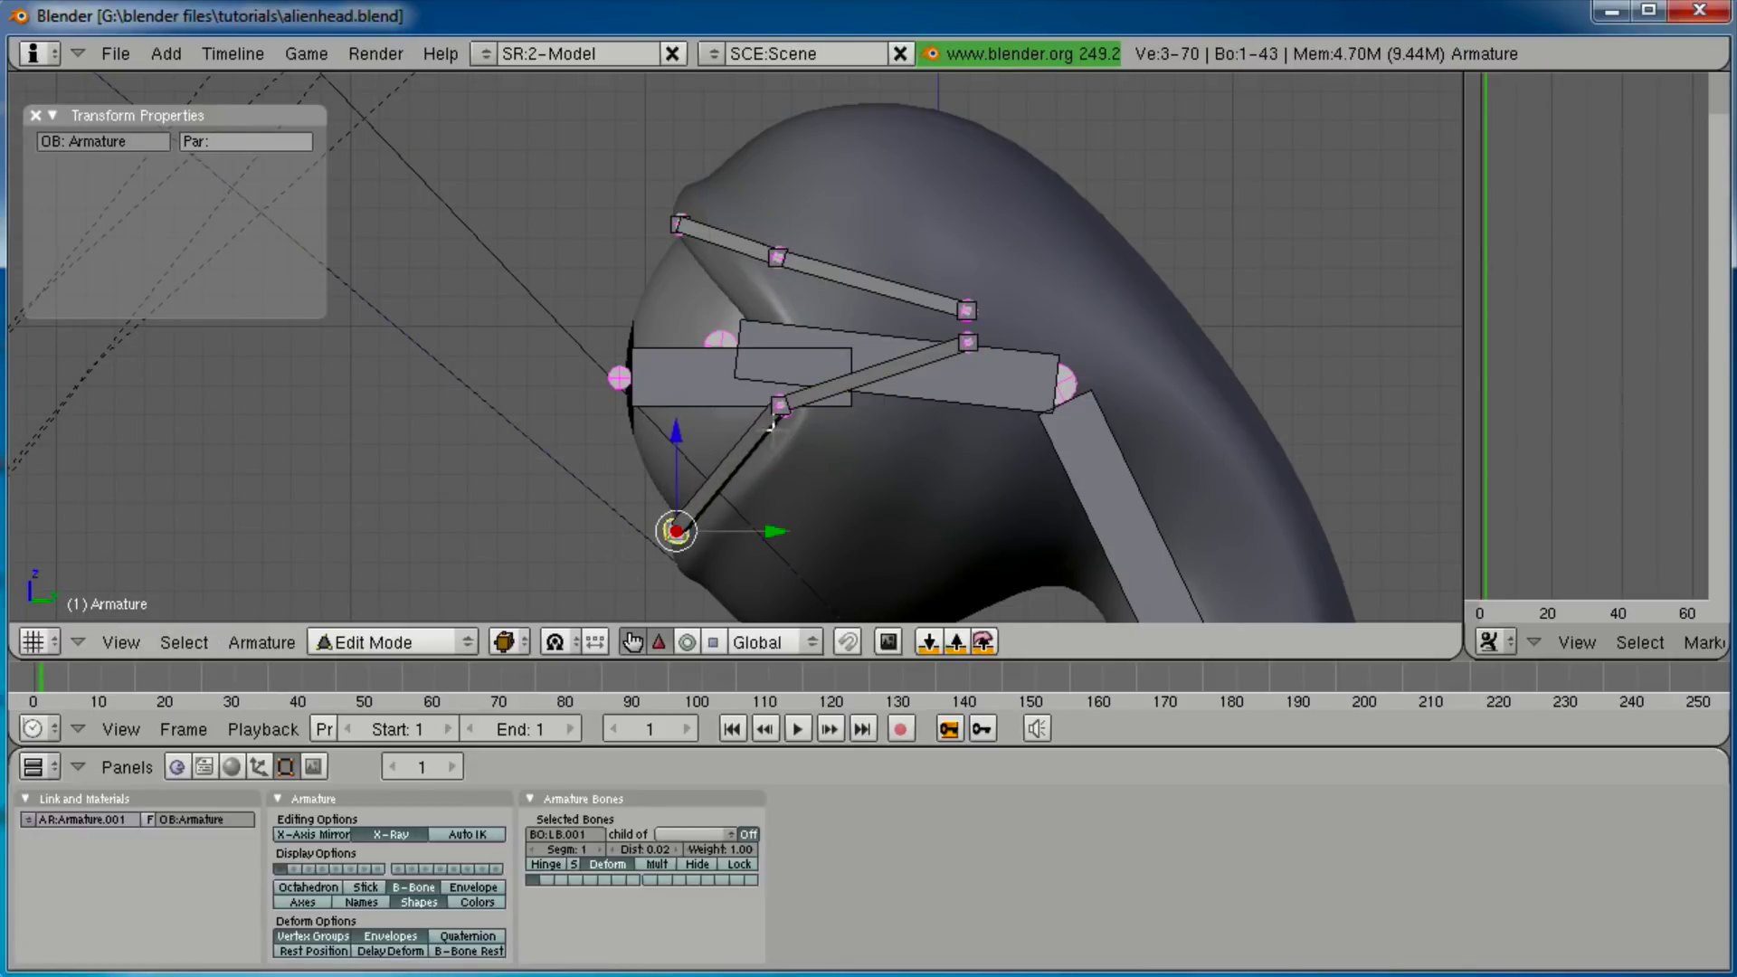
Move the lower eyelid's middle control bones LB.L.001 and LB.R.001 about 0.21 units forward and down onto the lid.
key("a")
right_click(769, 422)
key("g")
left_click(775, 419)
key("a")
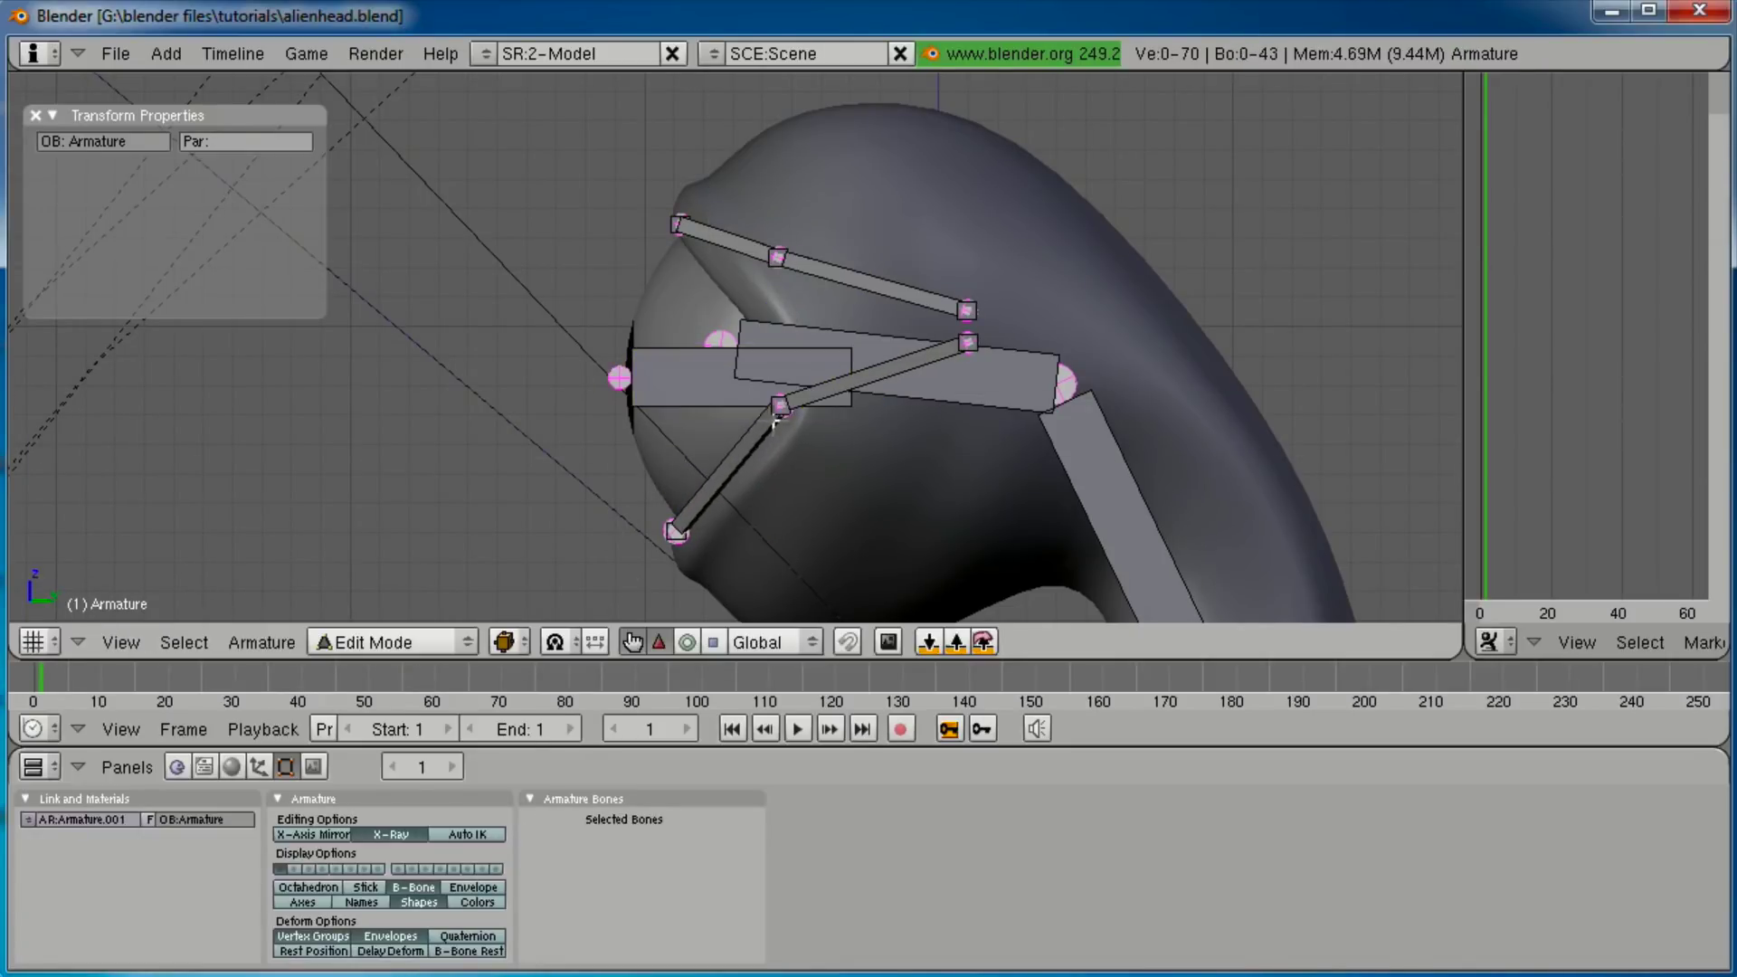
right_click(775, 421)
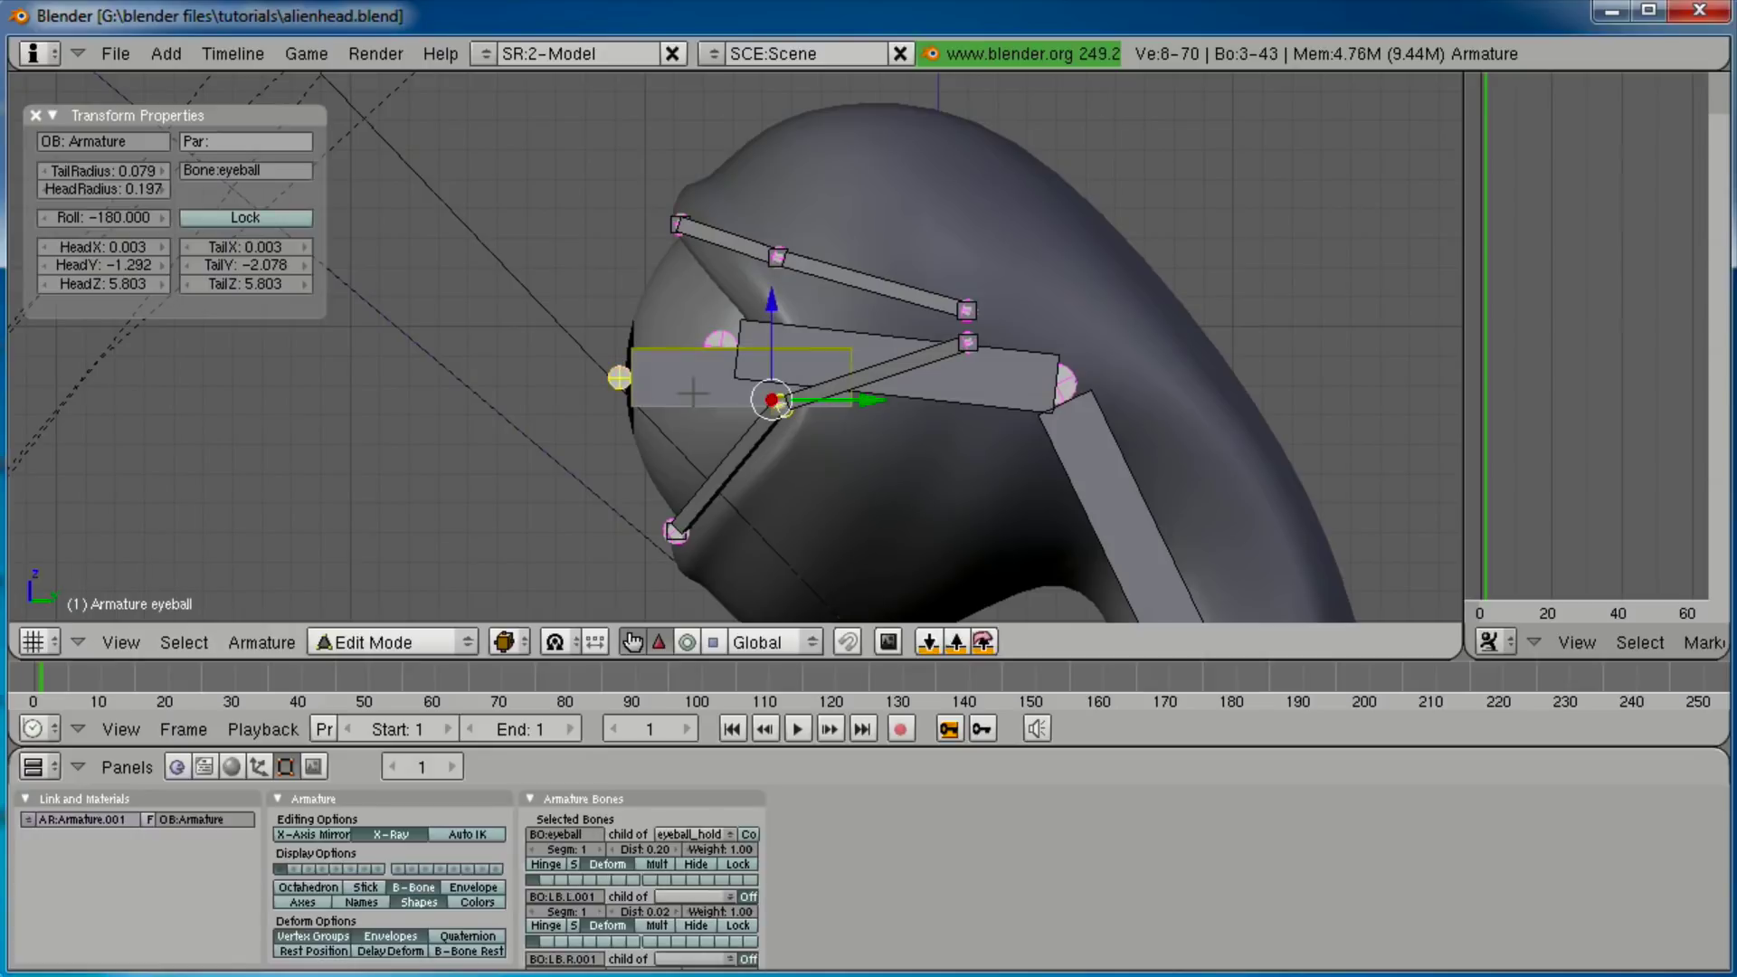
key("g")
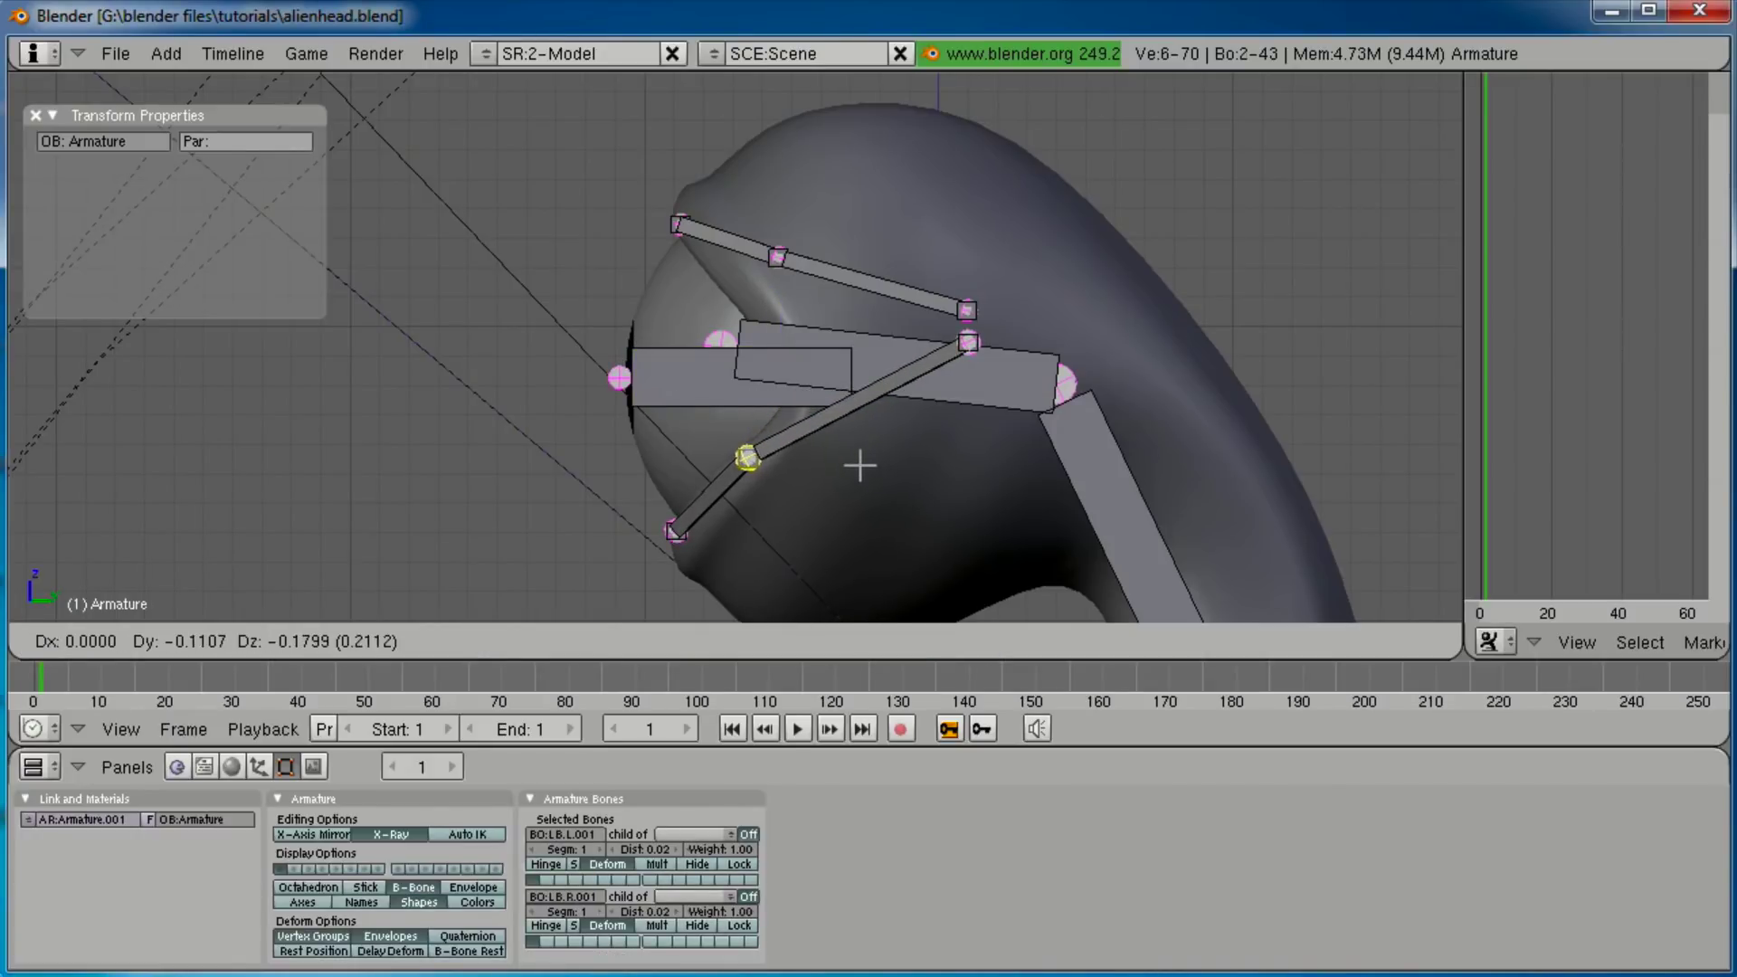
left_click(855, 465)
Move the four corner control bones forward to the corners of the eye, and the upper eyelid's middle control bones onto the lid edge.
key("a")
right_click(968, 335)
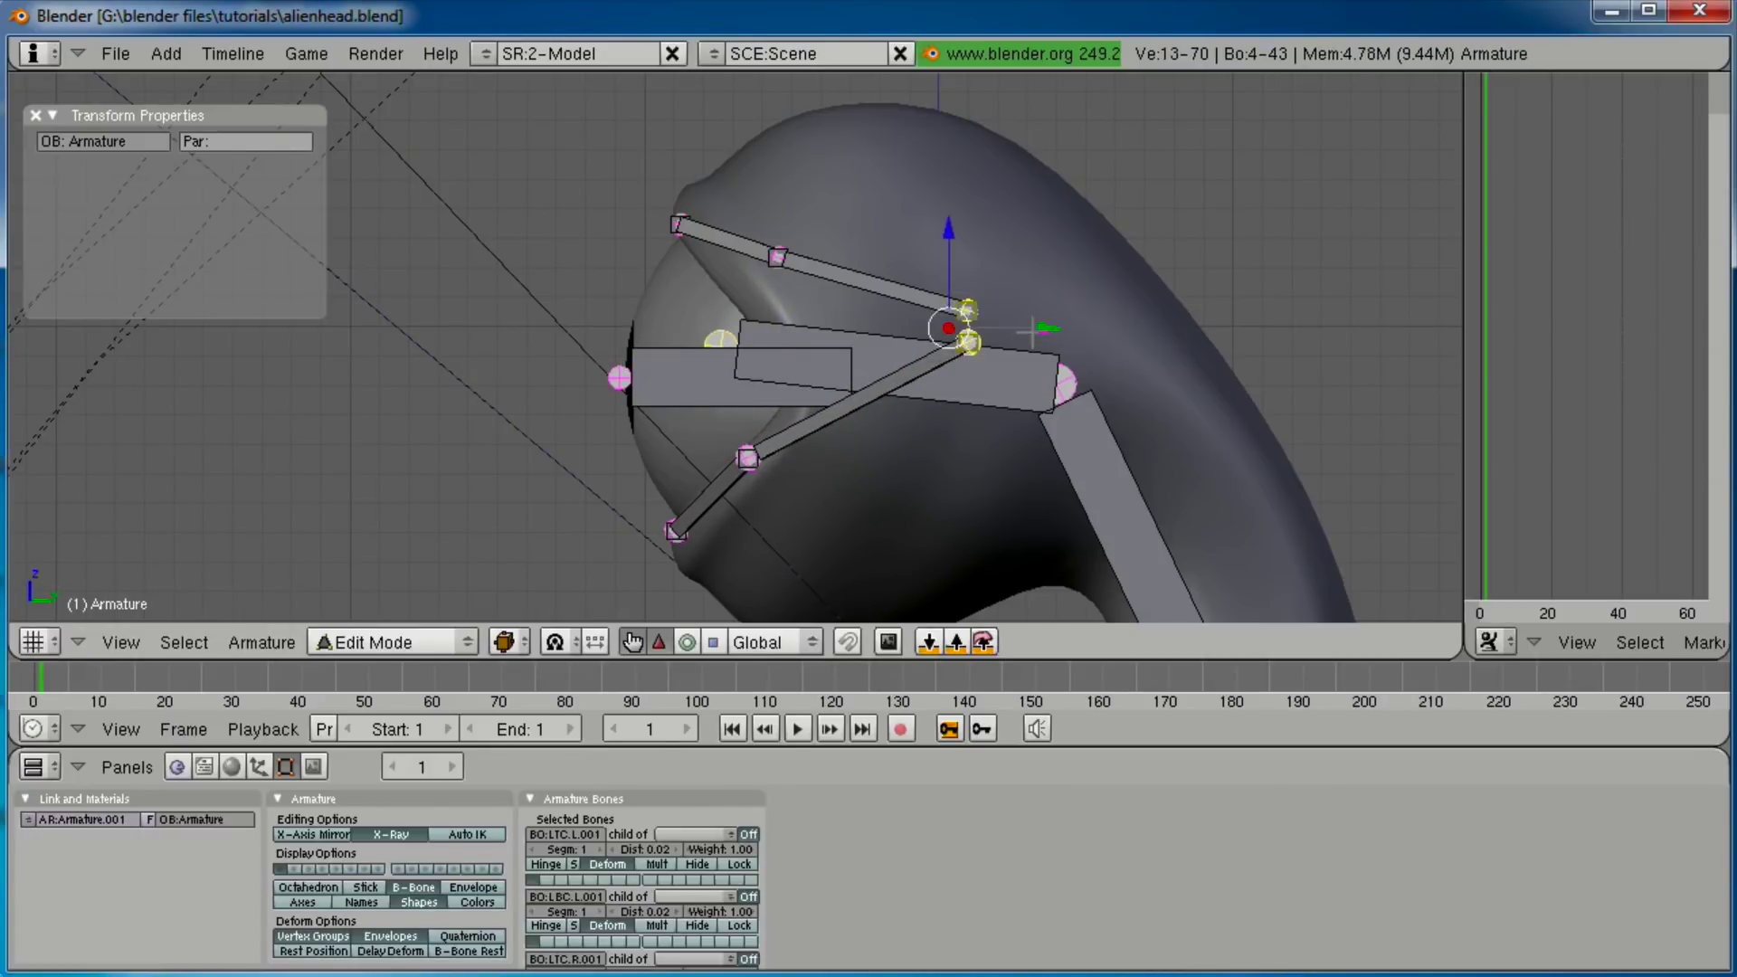
key("g")
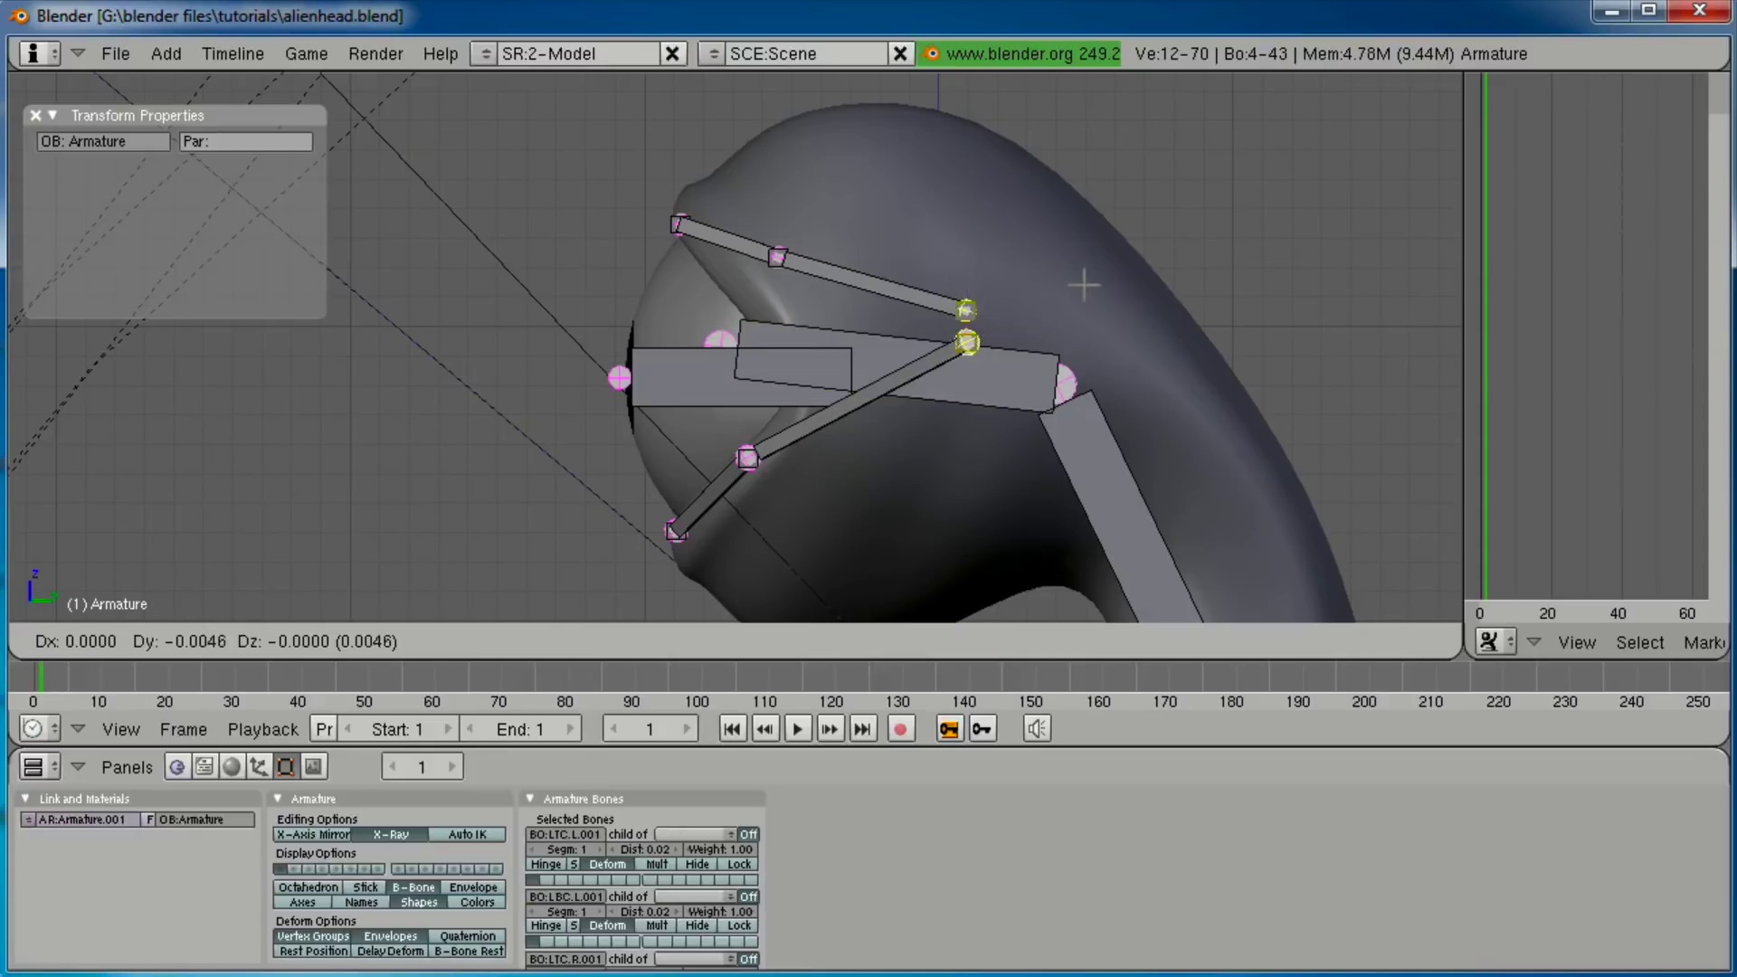
left_click(916, 330)
key("a")
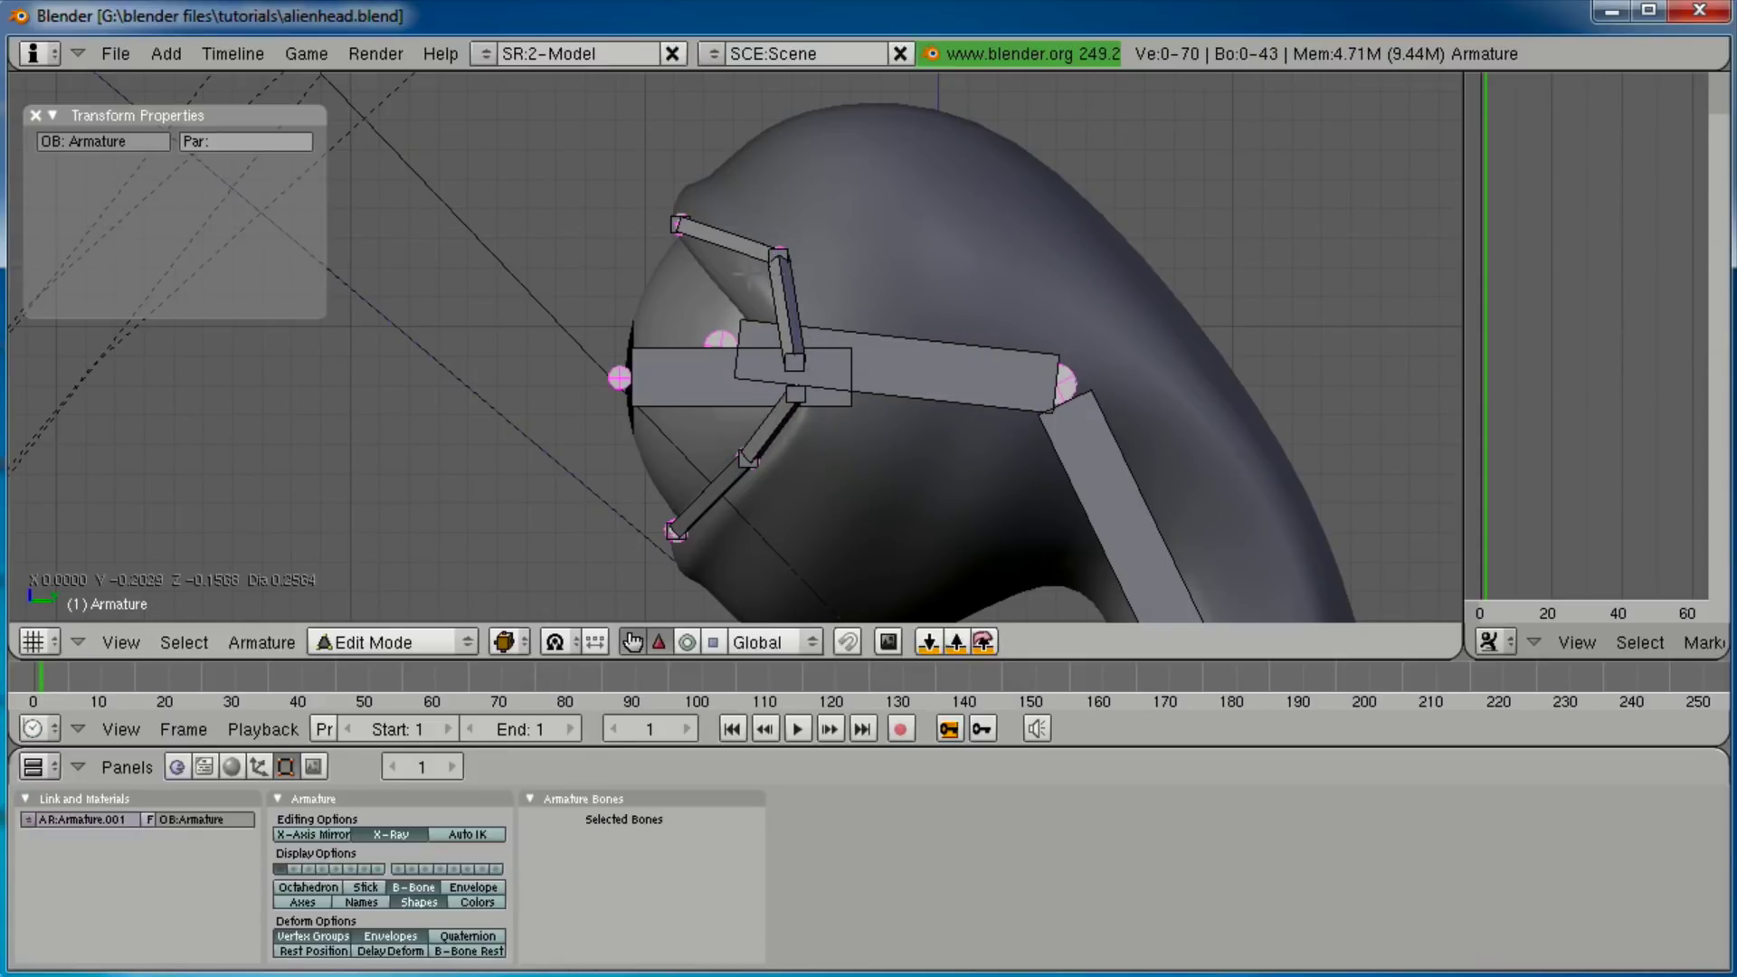
right_click(723, 283)
left_click(687, 296)
Box-select the lower eyelid's middle control bones LB.L.001 and LB.R.001.
key("a")
key("b")
left_click_drag(783, 441, 730, 472)
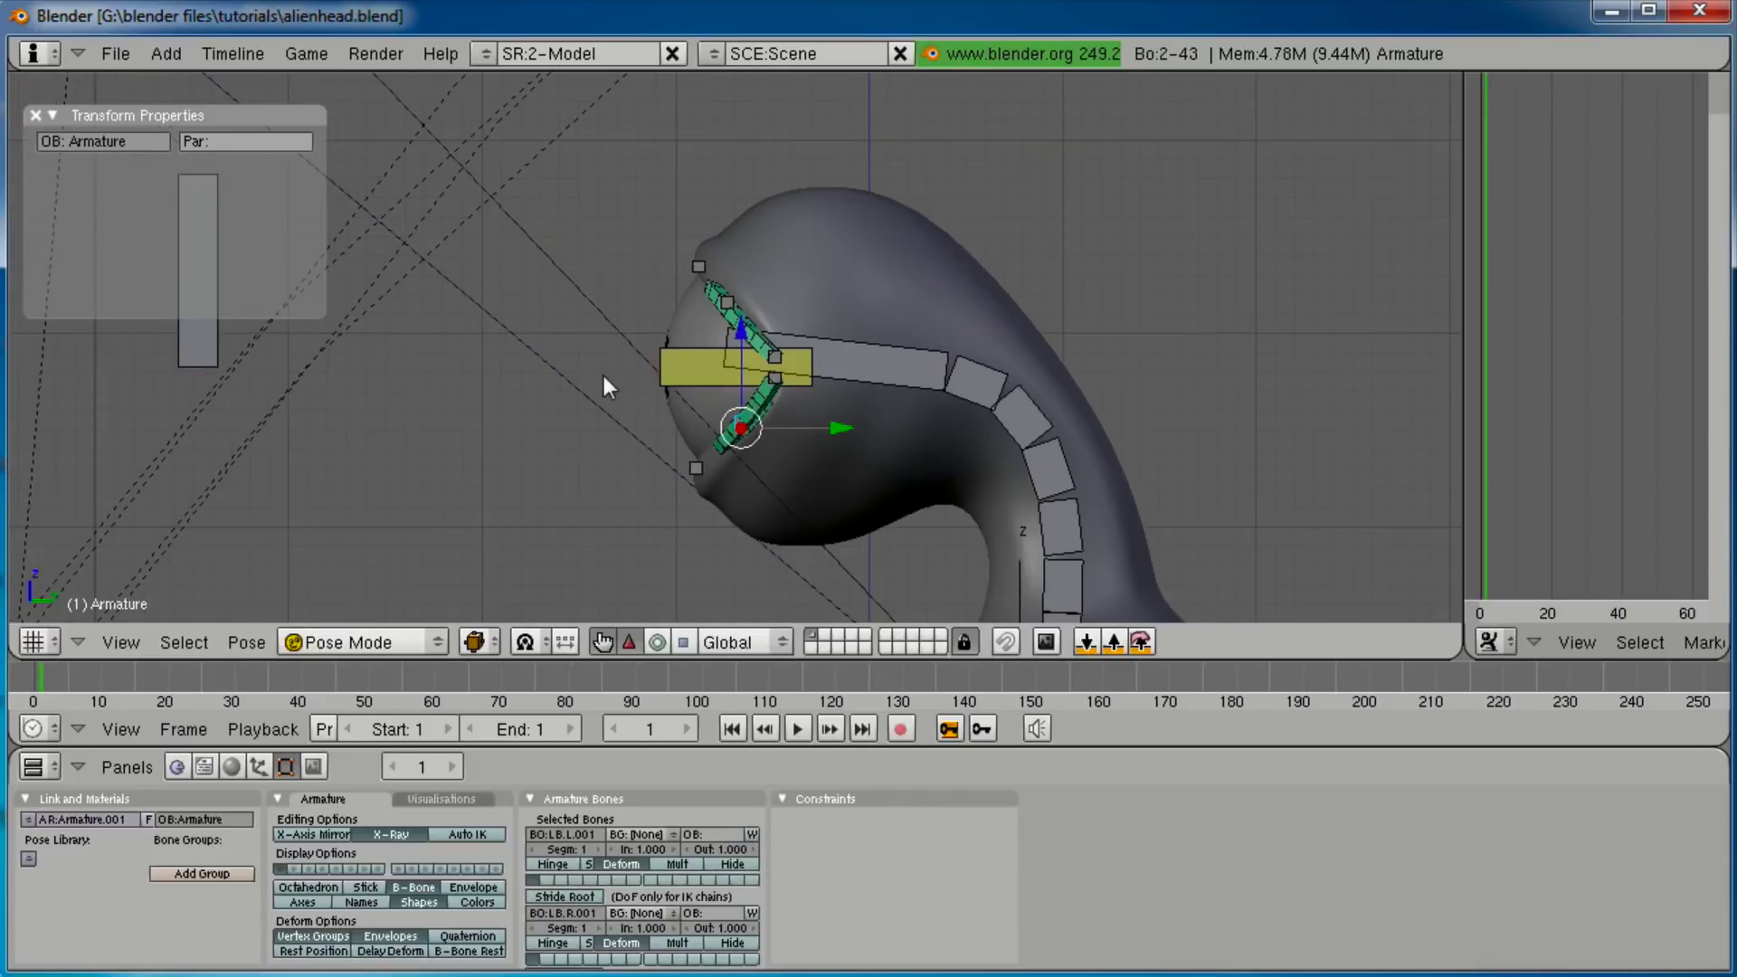
In armature Edit Mode, move the left-side (.L) outer eyelid corner joints inward to the eye's edge, using X-axis mirroring.
middle_click_drag(747, 424, 938, 437)
middle_click_drag(796, 404, 848, 393)
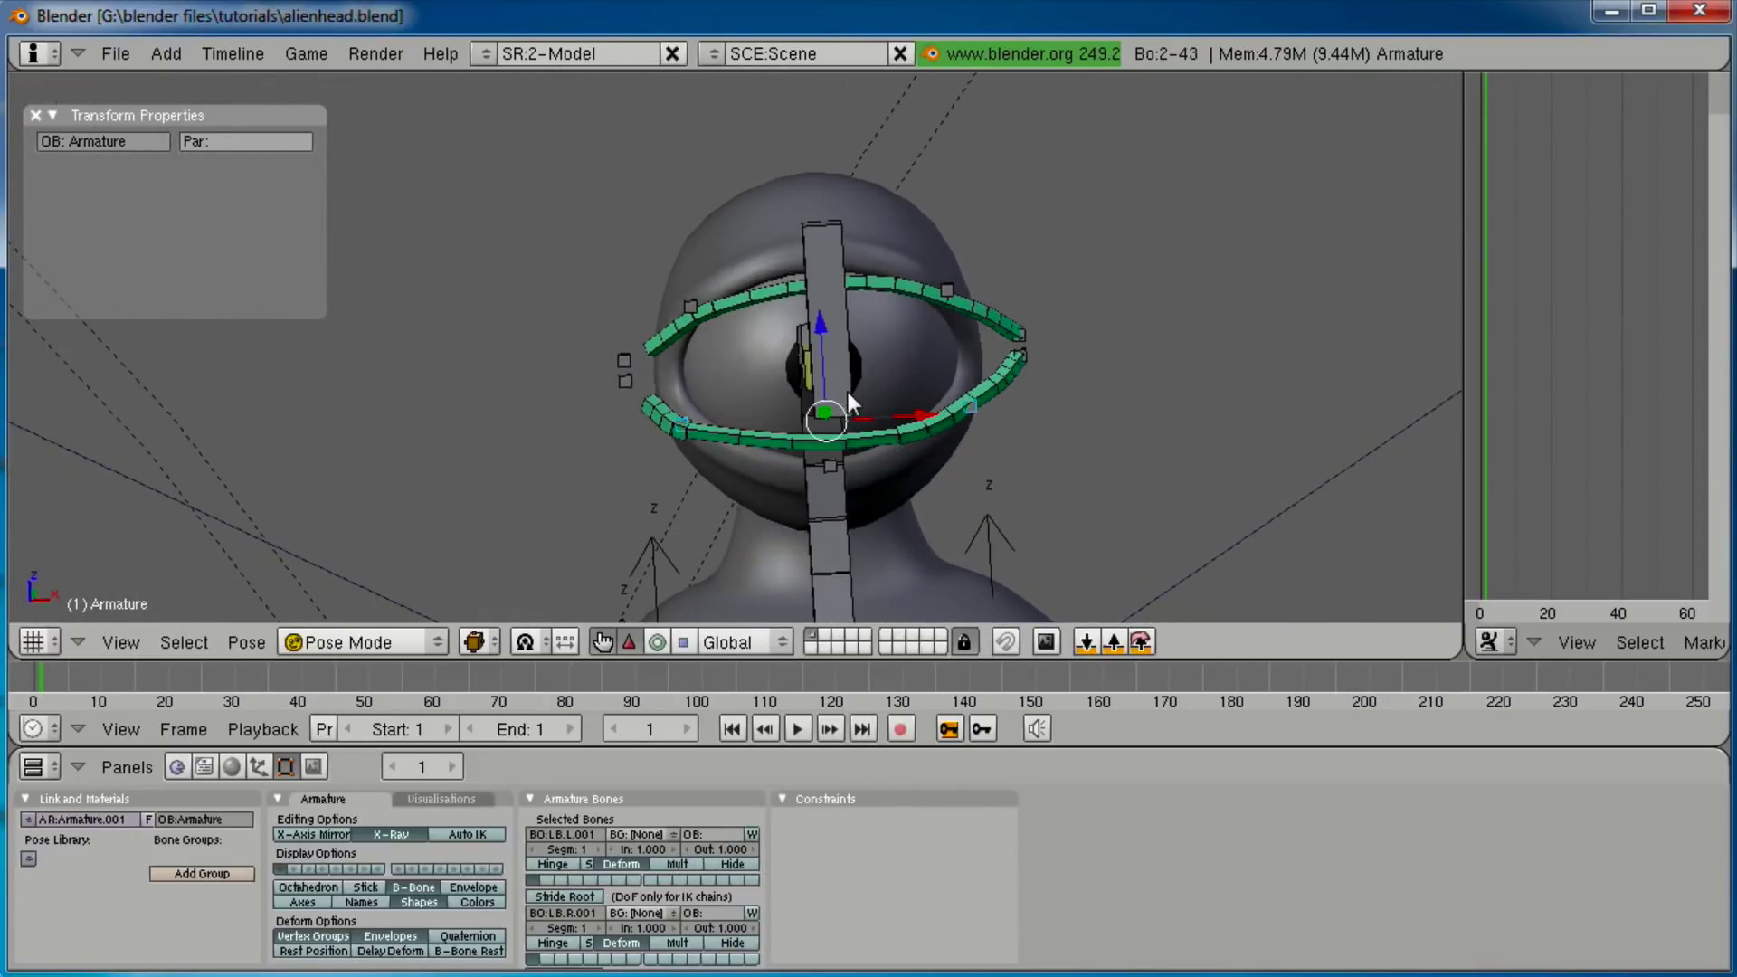
key("Tab")
key("KP_4")
key("KP_1")
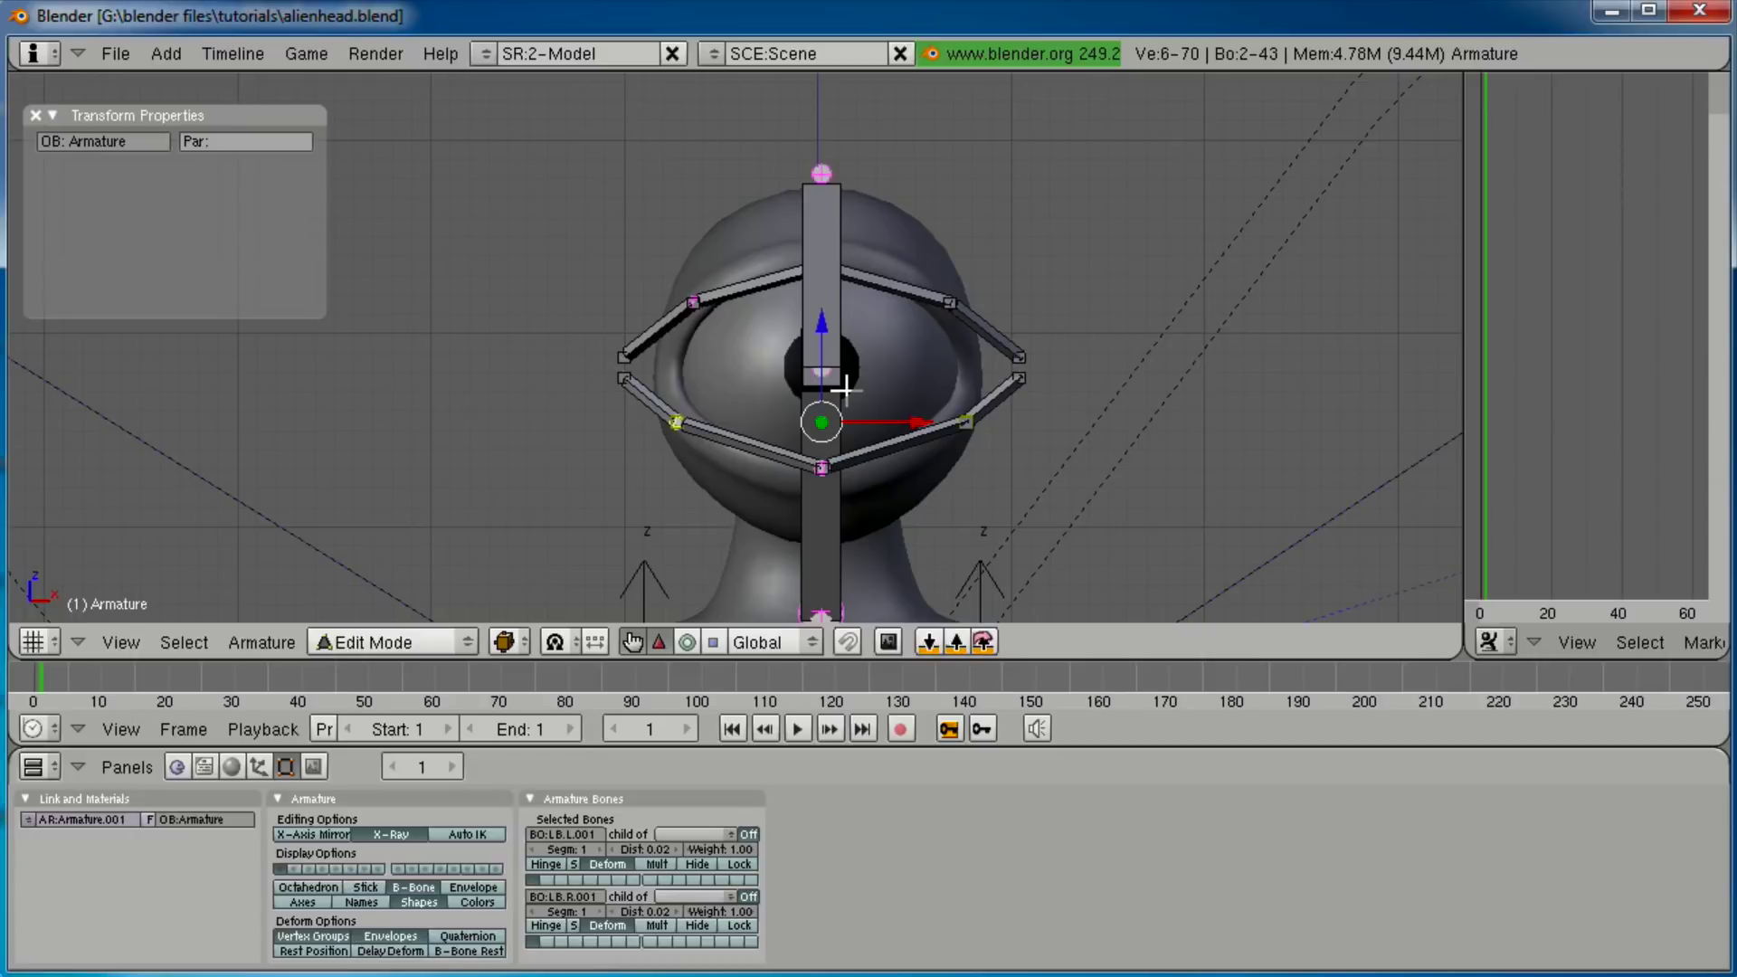
scroll(844, 389, "up", 2)
key("a")
key("b")
left_click_drag(1232, 330, 1144, 429)
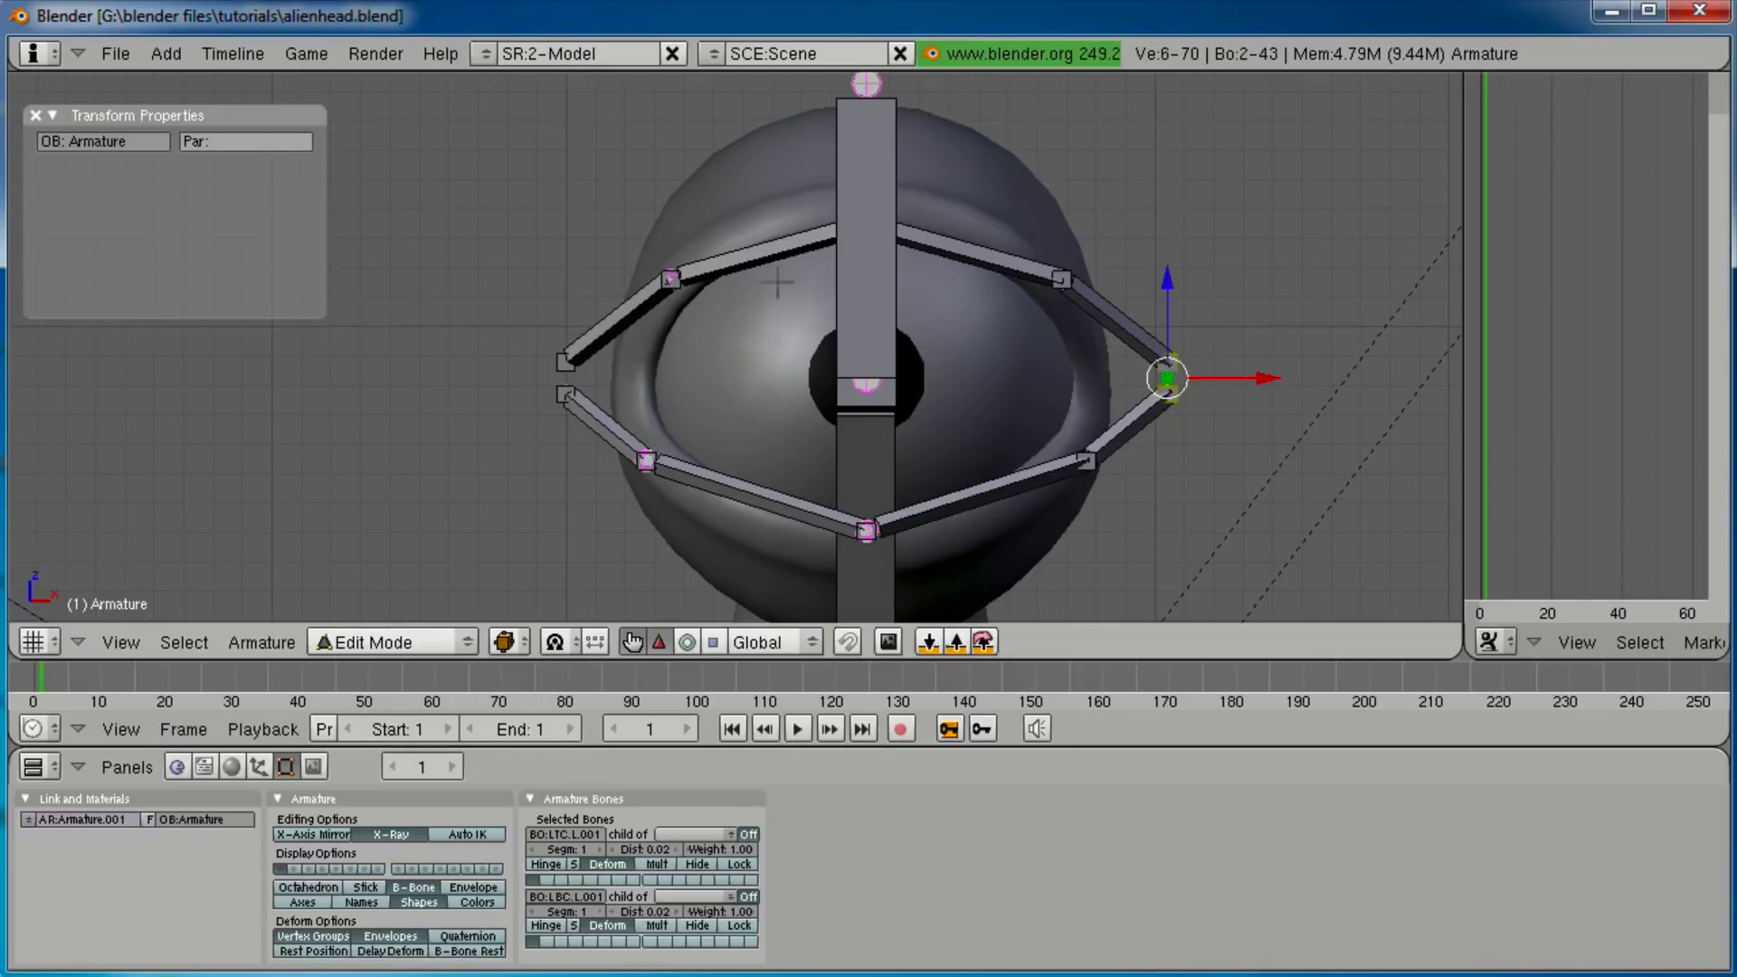
left_click(308, 838)
key("g")
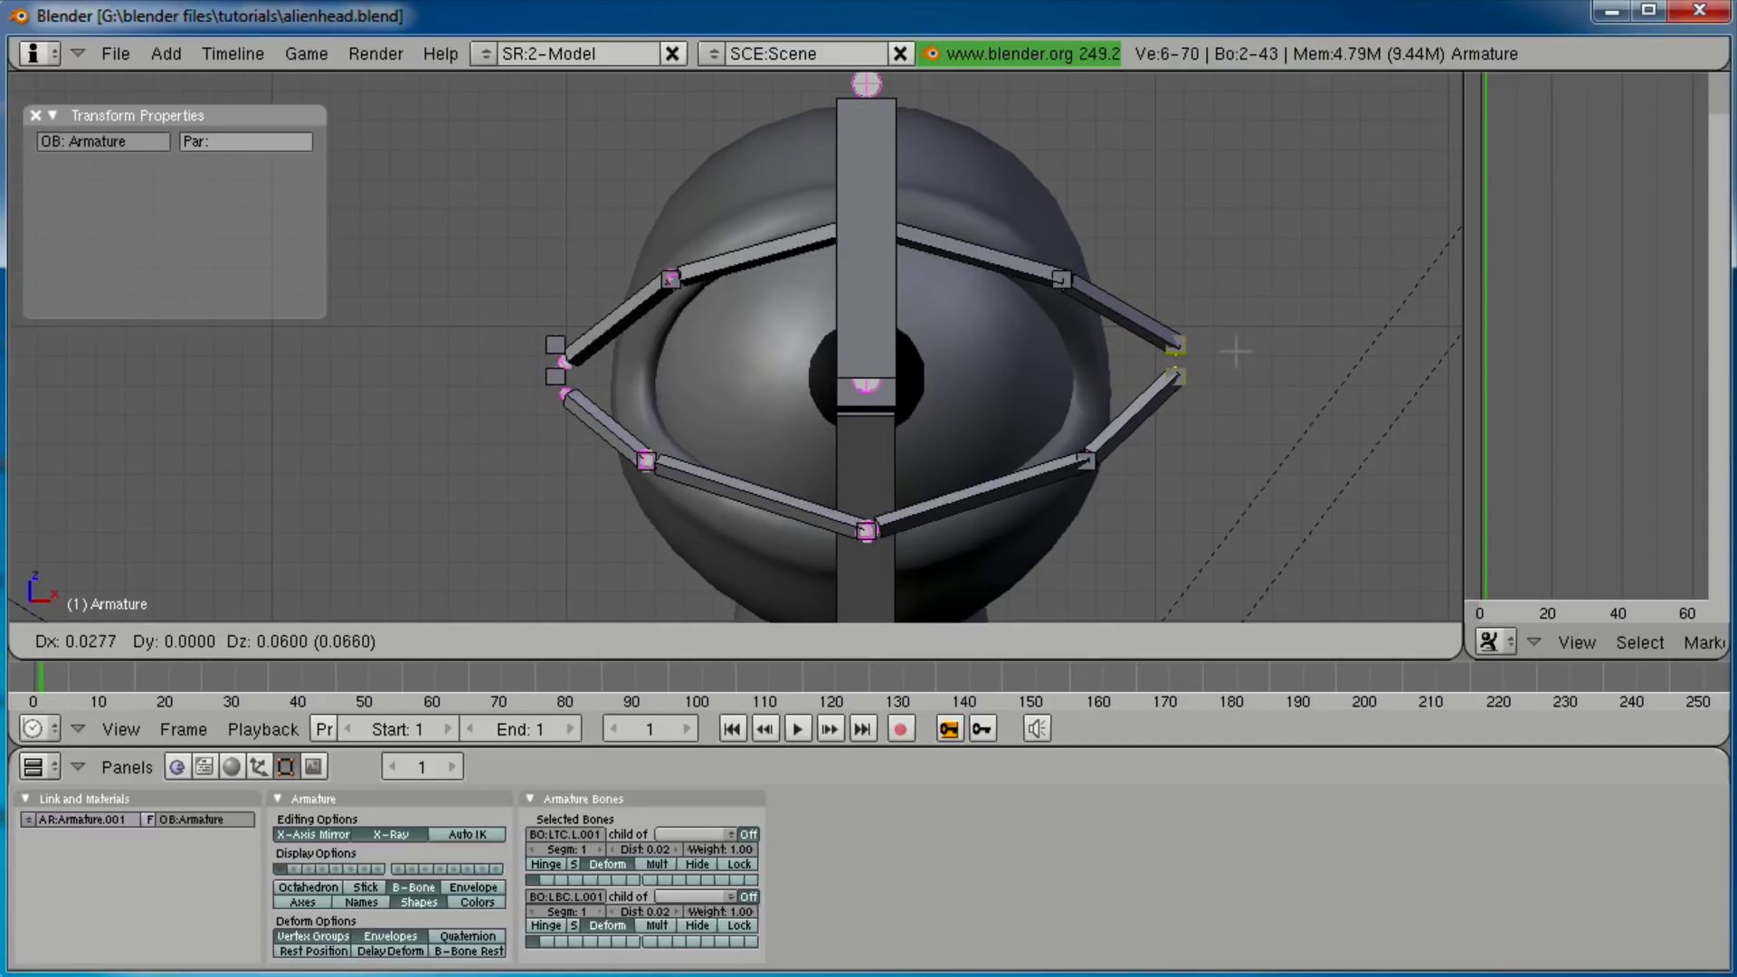
left_click(1152, 377)
Move the left-side upper and lower mid-eyelid joints and their control bones inward by about 0.11.
key("a")
right_click(1104, 464, "shift")
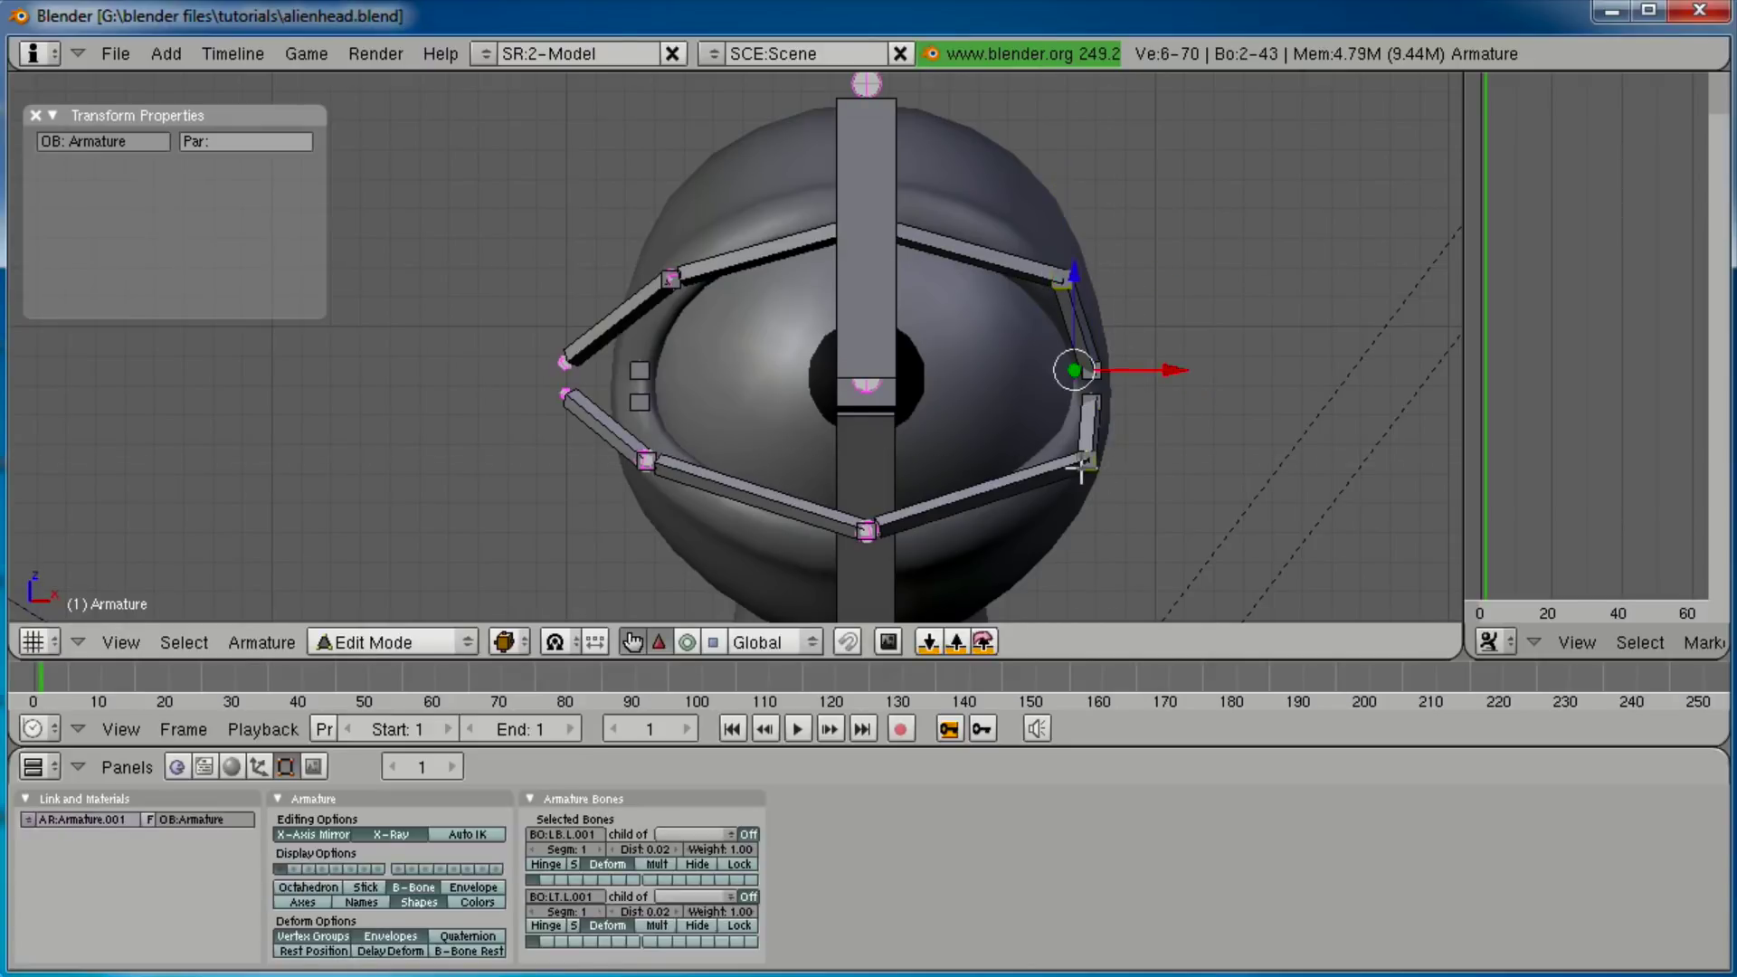
key("g")
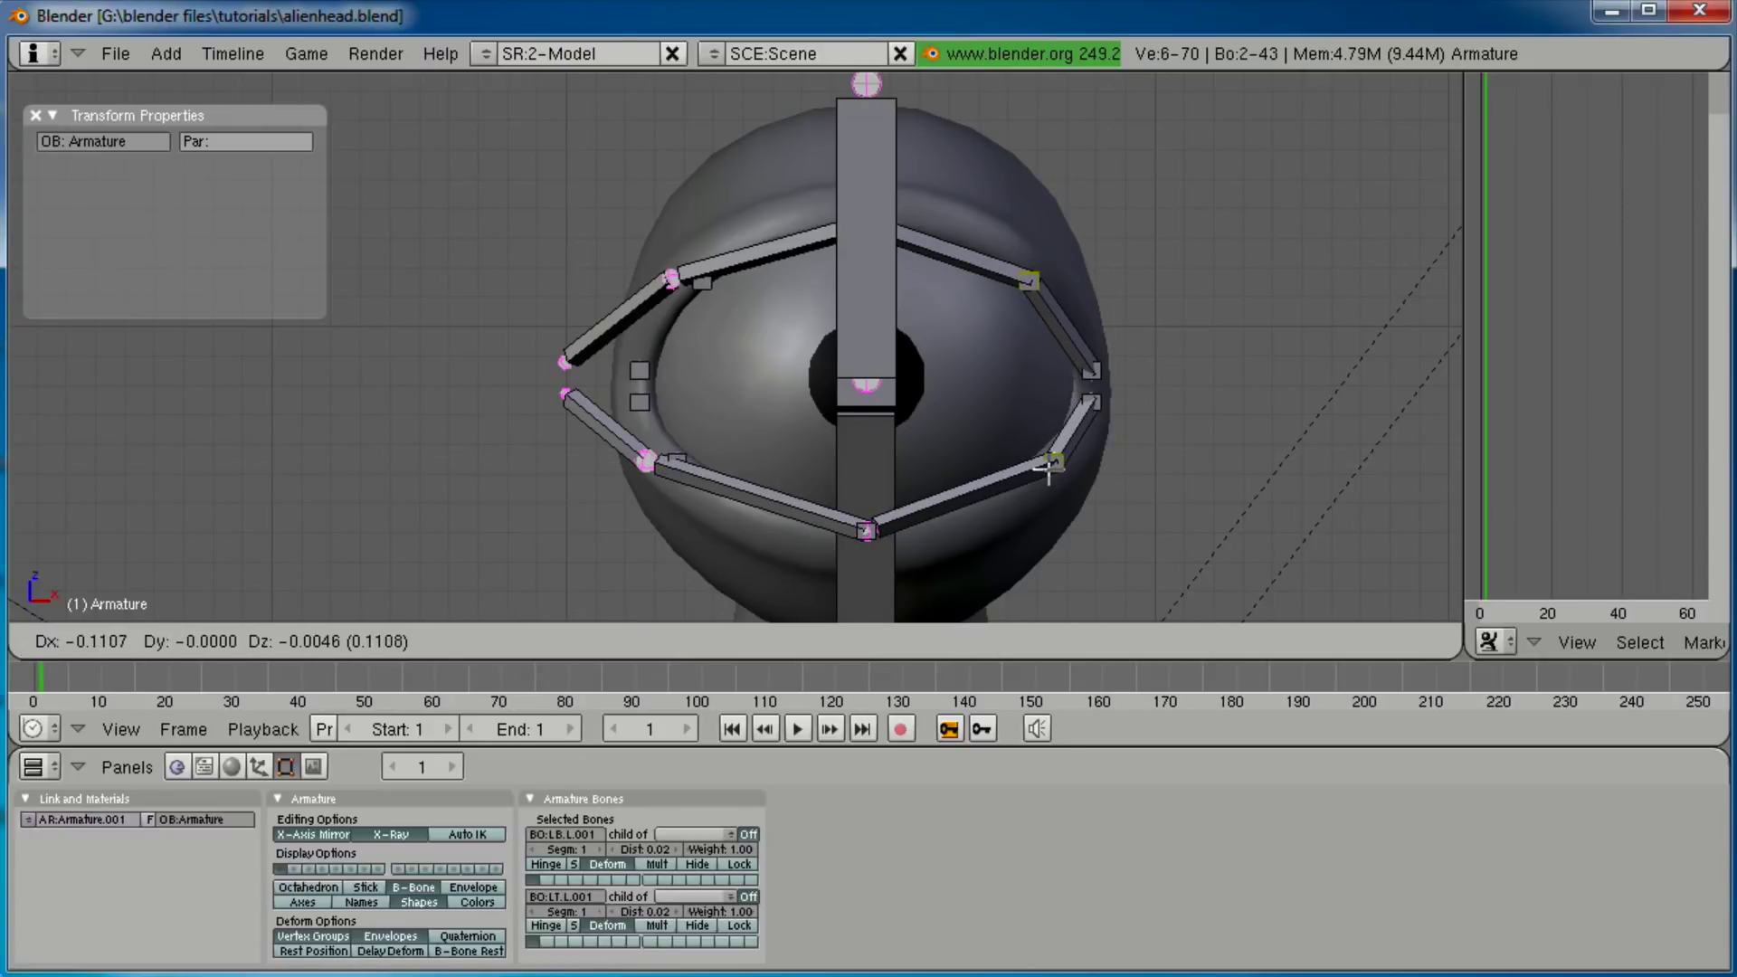
left_click(1050, 466)
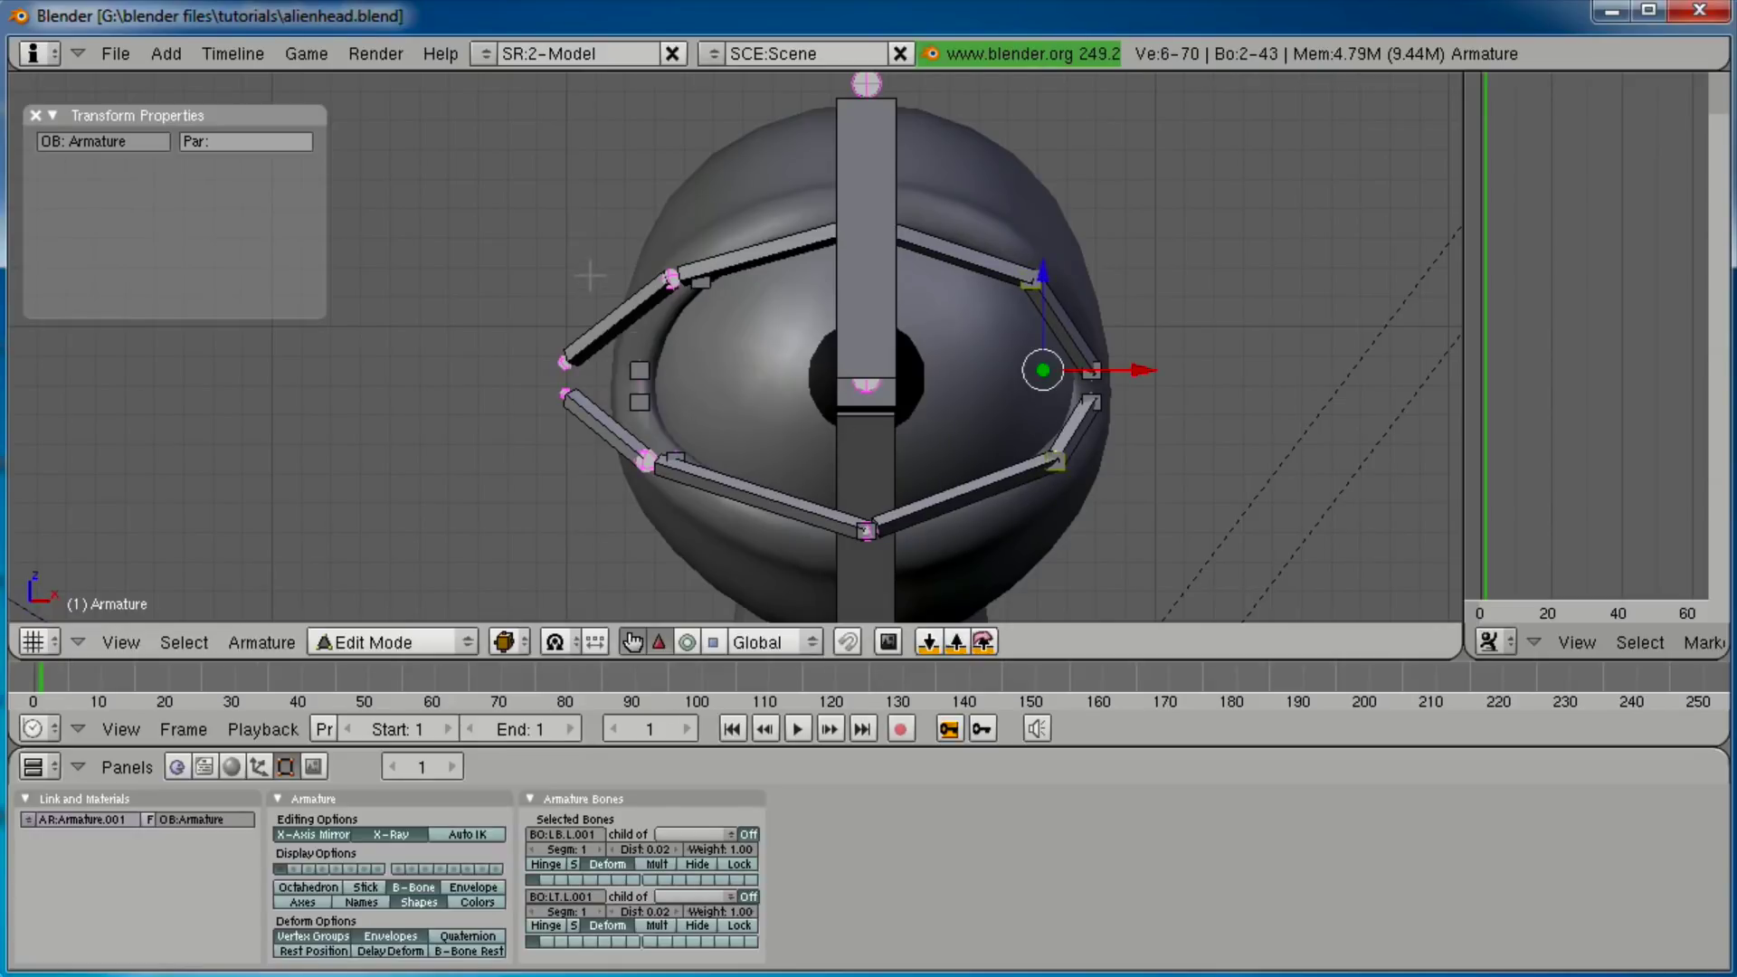
Move the right-side mid-eyelid and corner joints inward along X to meet their mirrored control bones.
right_click(671, 280)
right_click(646, 461, "shift")
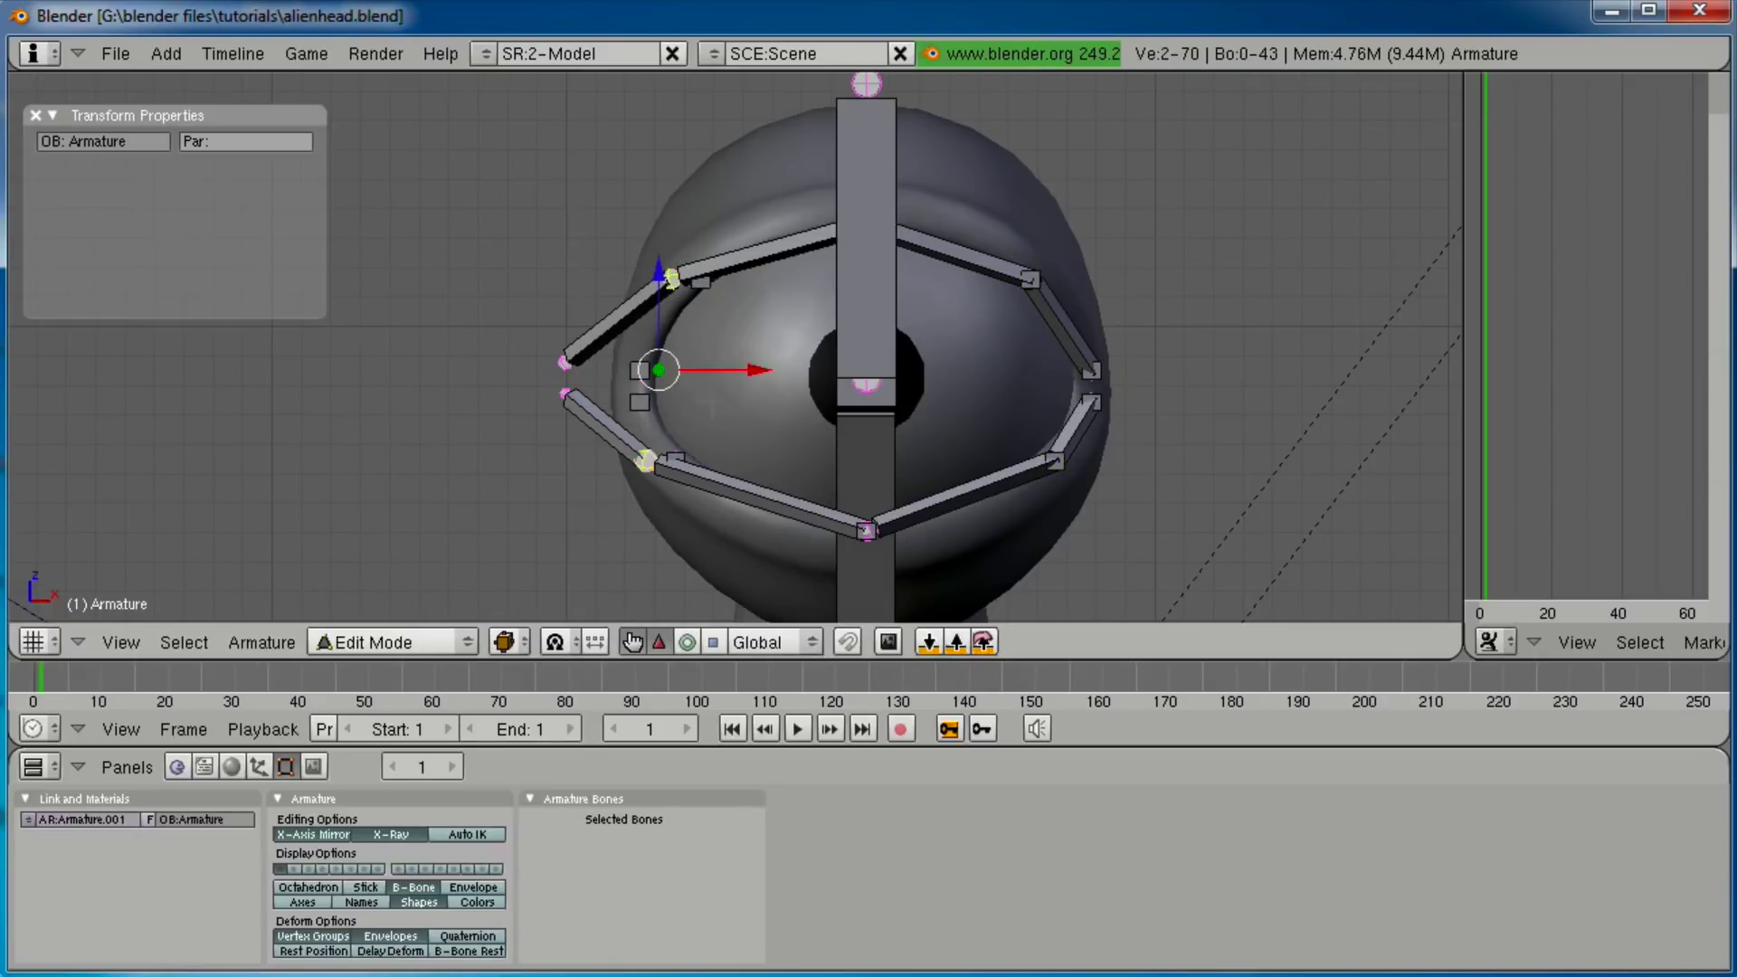
mouse_move(751, 370)
left_mouse_down()
mouse_move(767, 369)
mouse_move(753, 369)
left_mouse_up()
key("a")
left_click_drag(582, 360, 545, 424)
left_click_drag(668, 377, 743, 379)
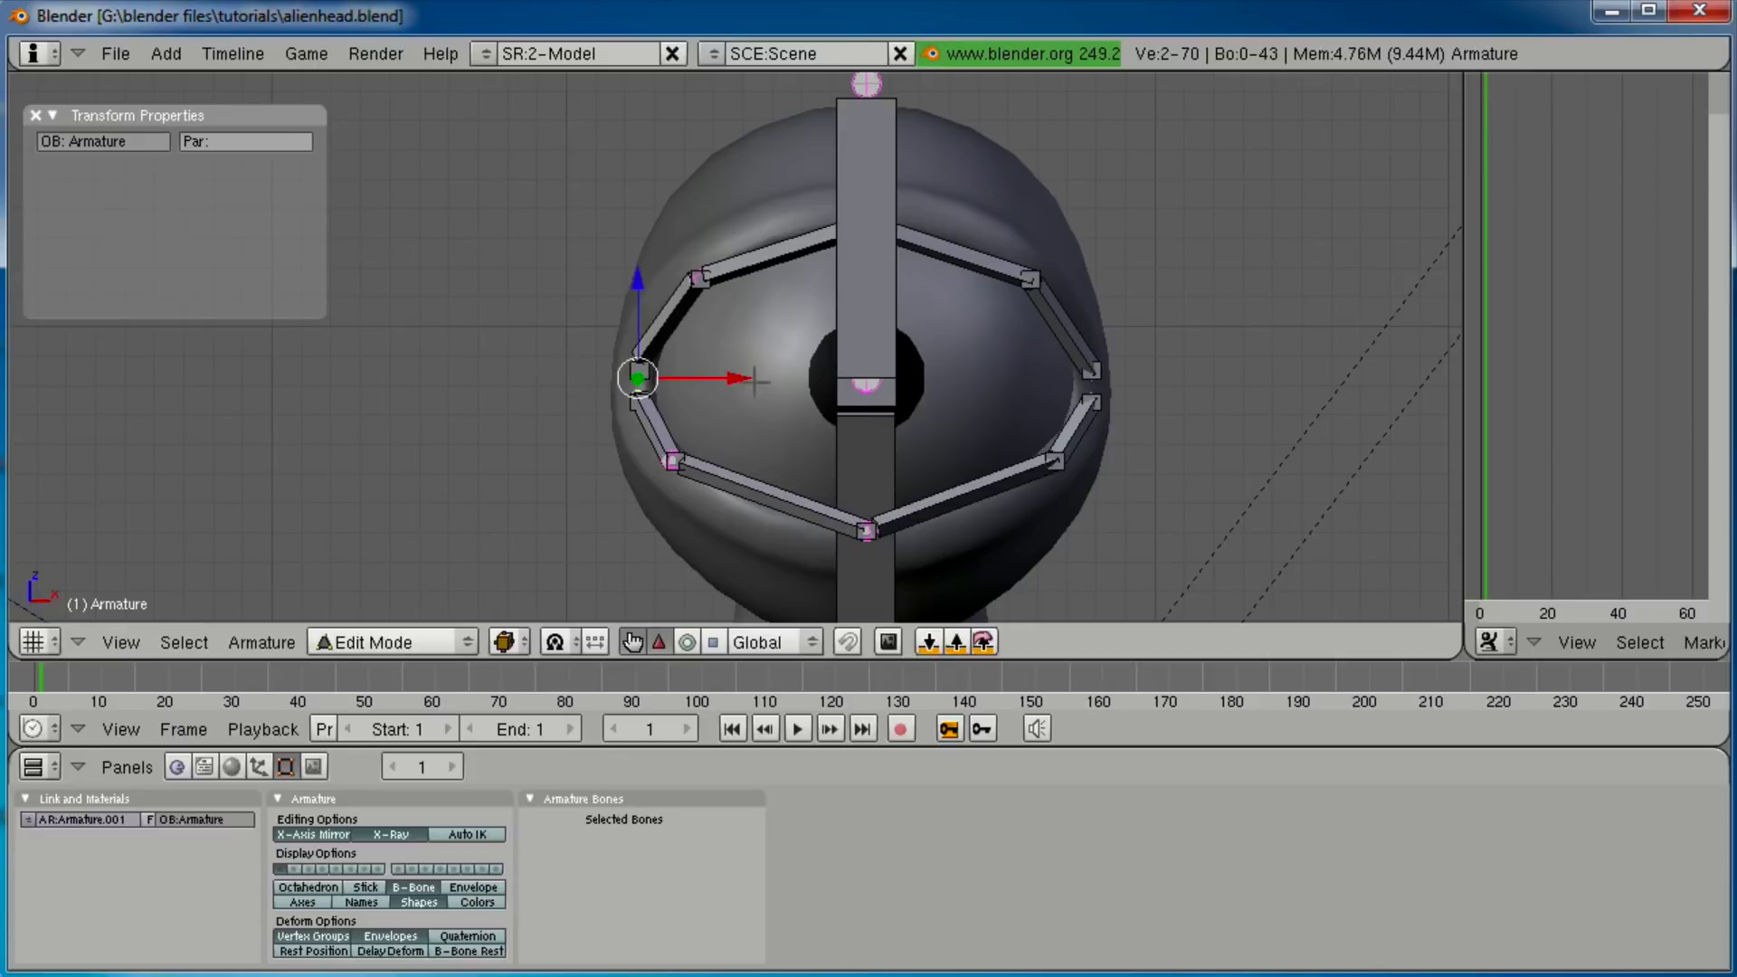
In Pose Mode, remove the Stretch To constraints from lower eyelid bones Bone.014 and Bone.015.
scroll(761, 371, "down", 1)
key("ctrl+Tab")
middle_click_drag(850, 391, 729, 403)
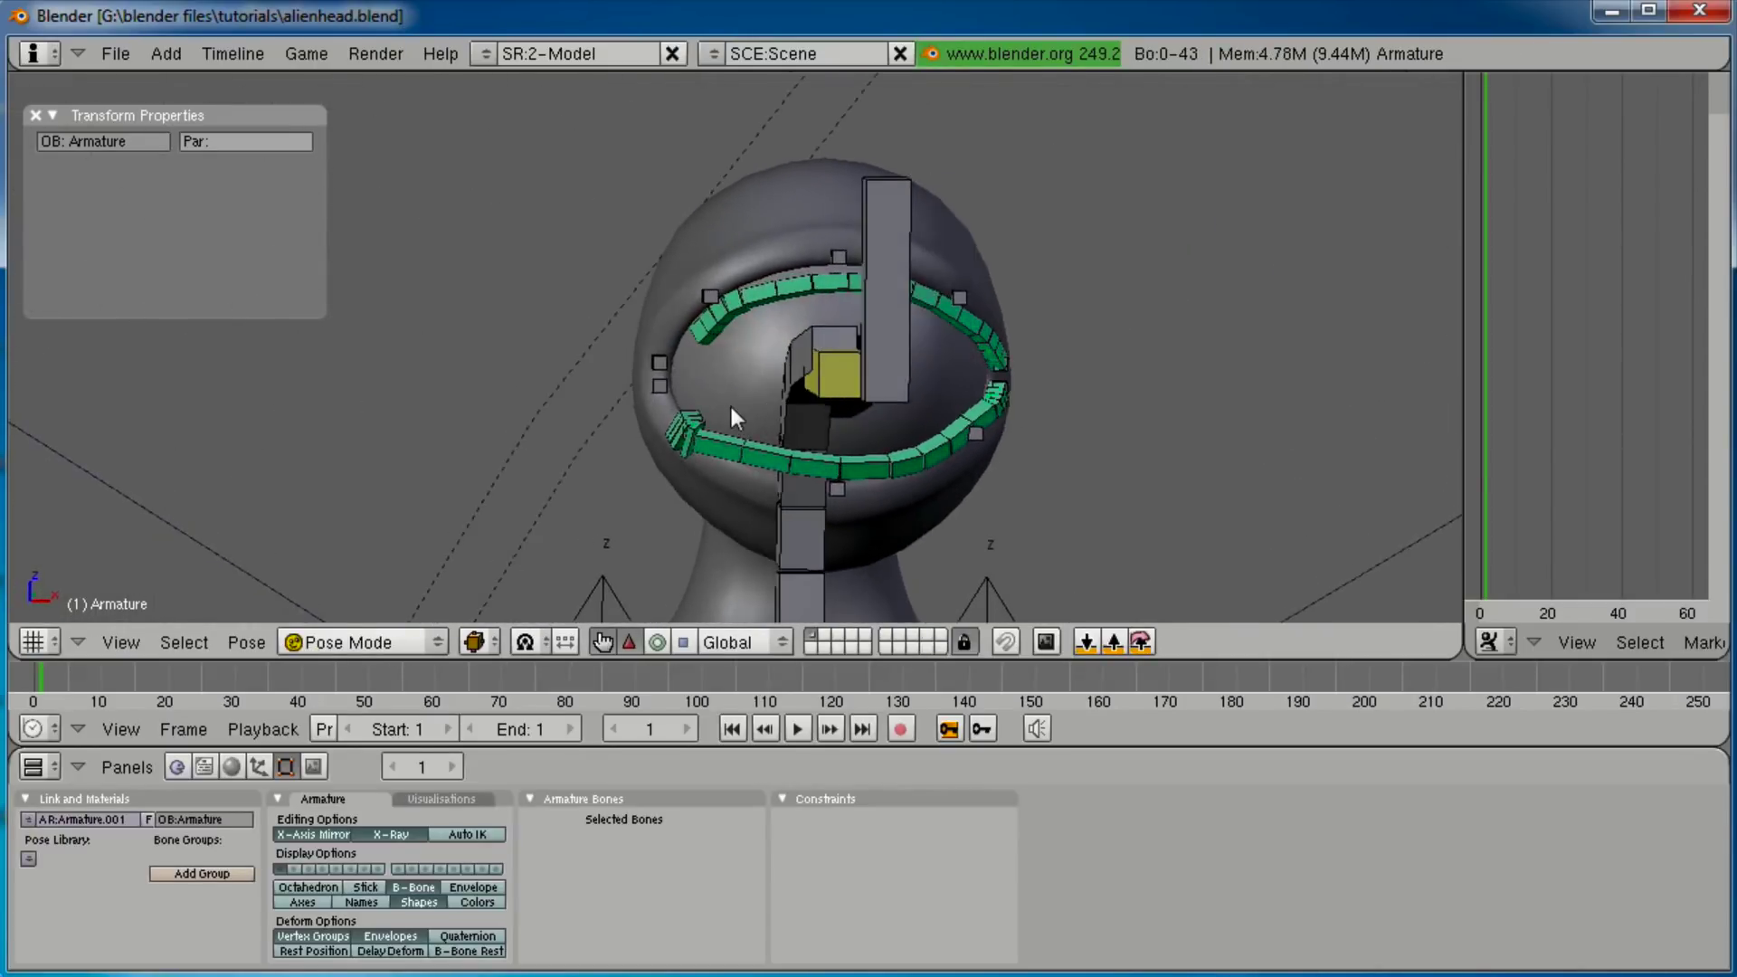
right_click(731, 443)
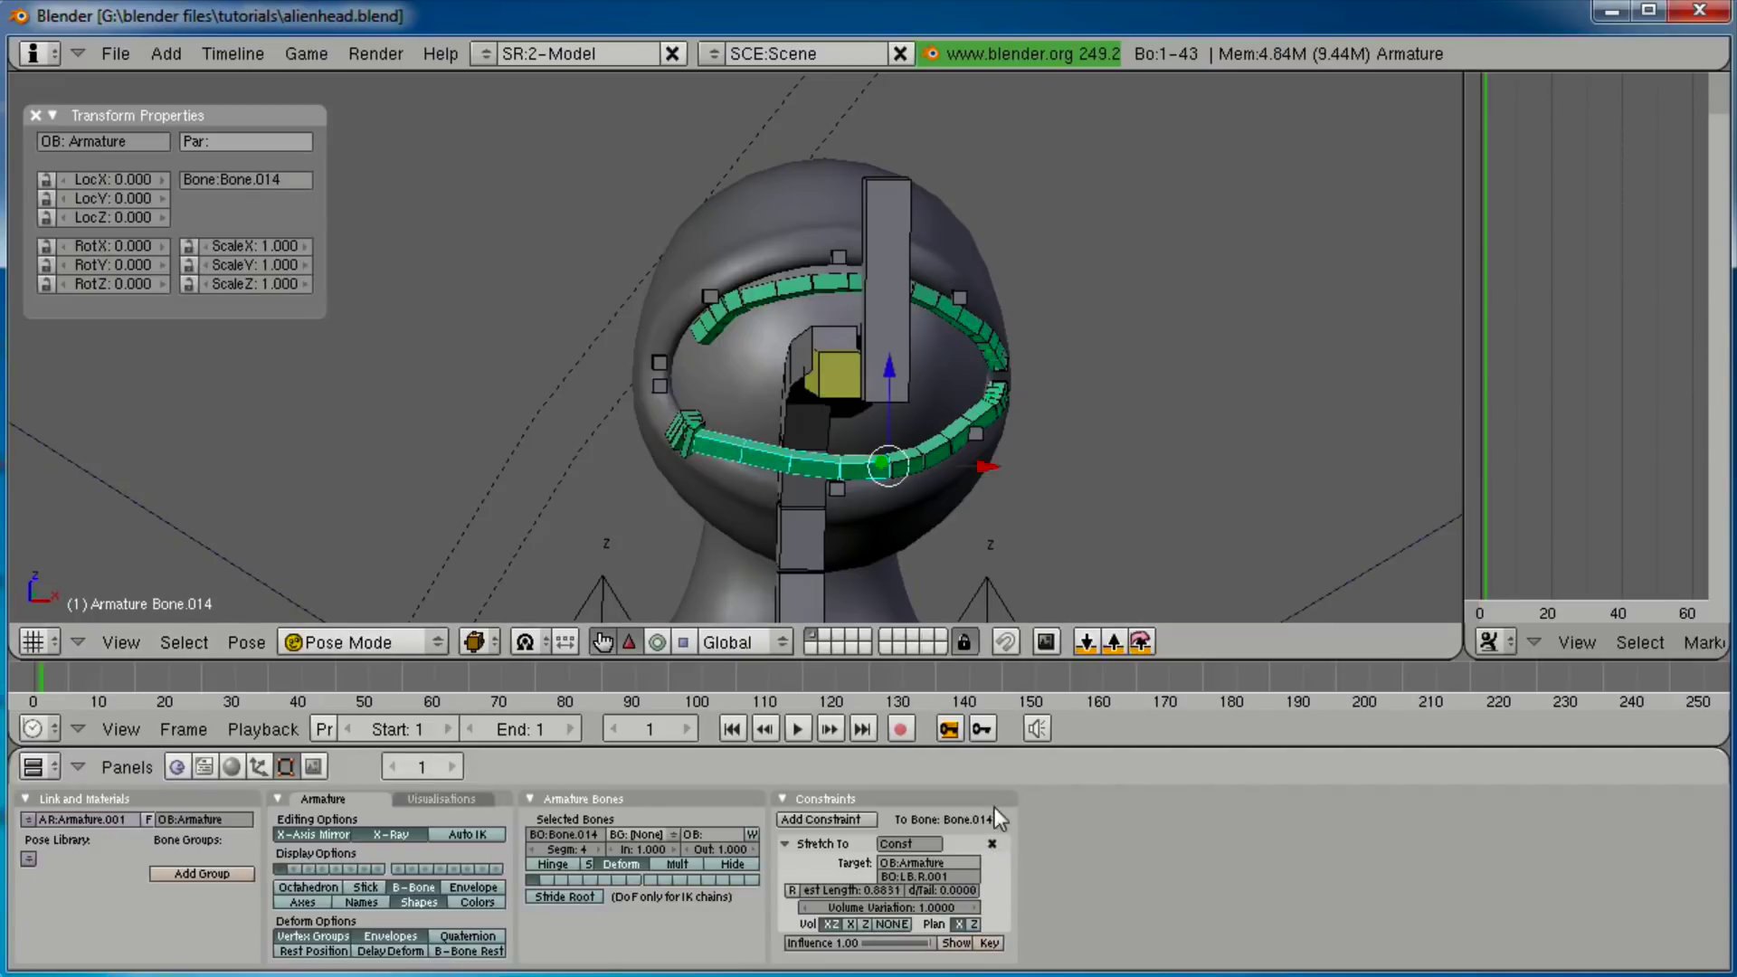
left_click(992, 843)
right_click(691, 392)
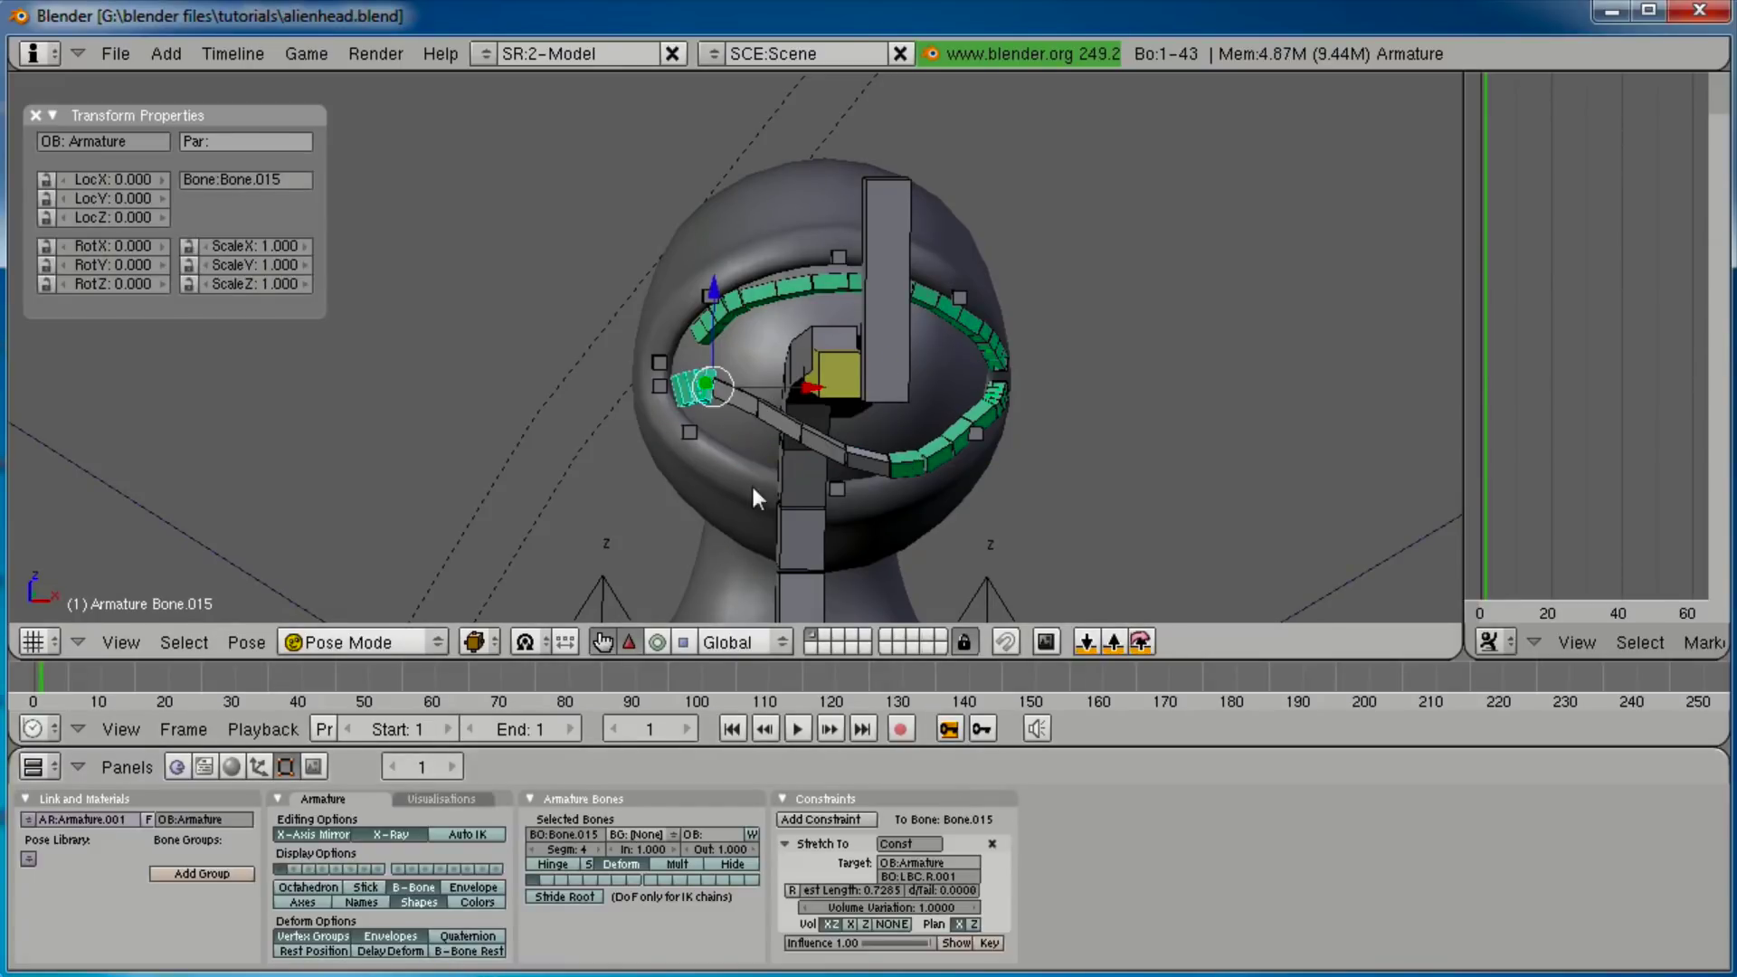
left_click(991, 843)
Remove the Stretch To constraints from lower eyelid bones Bone.013 and Bone.012.
right_click(948, 447)
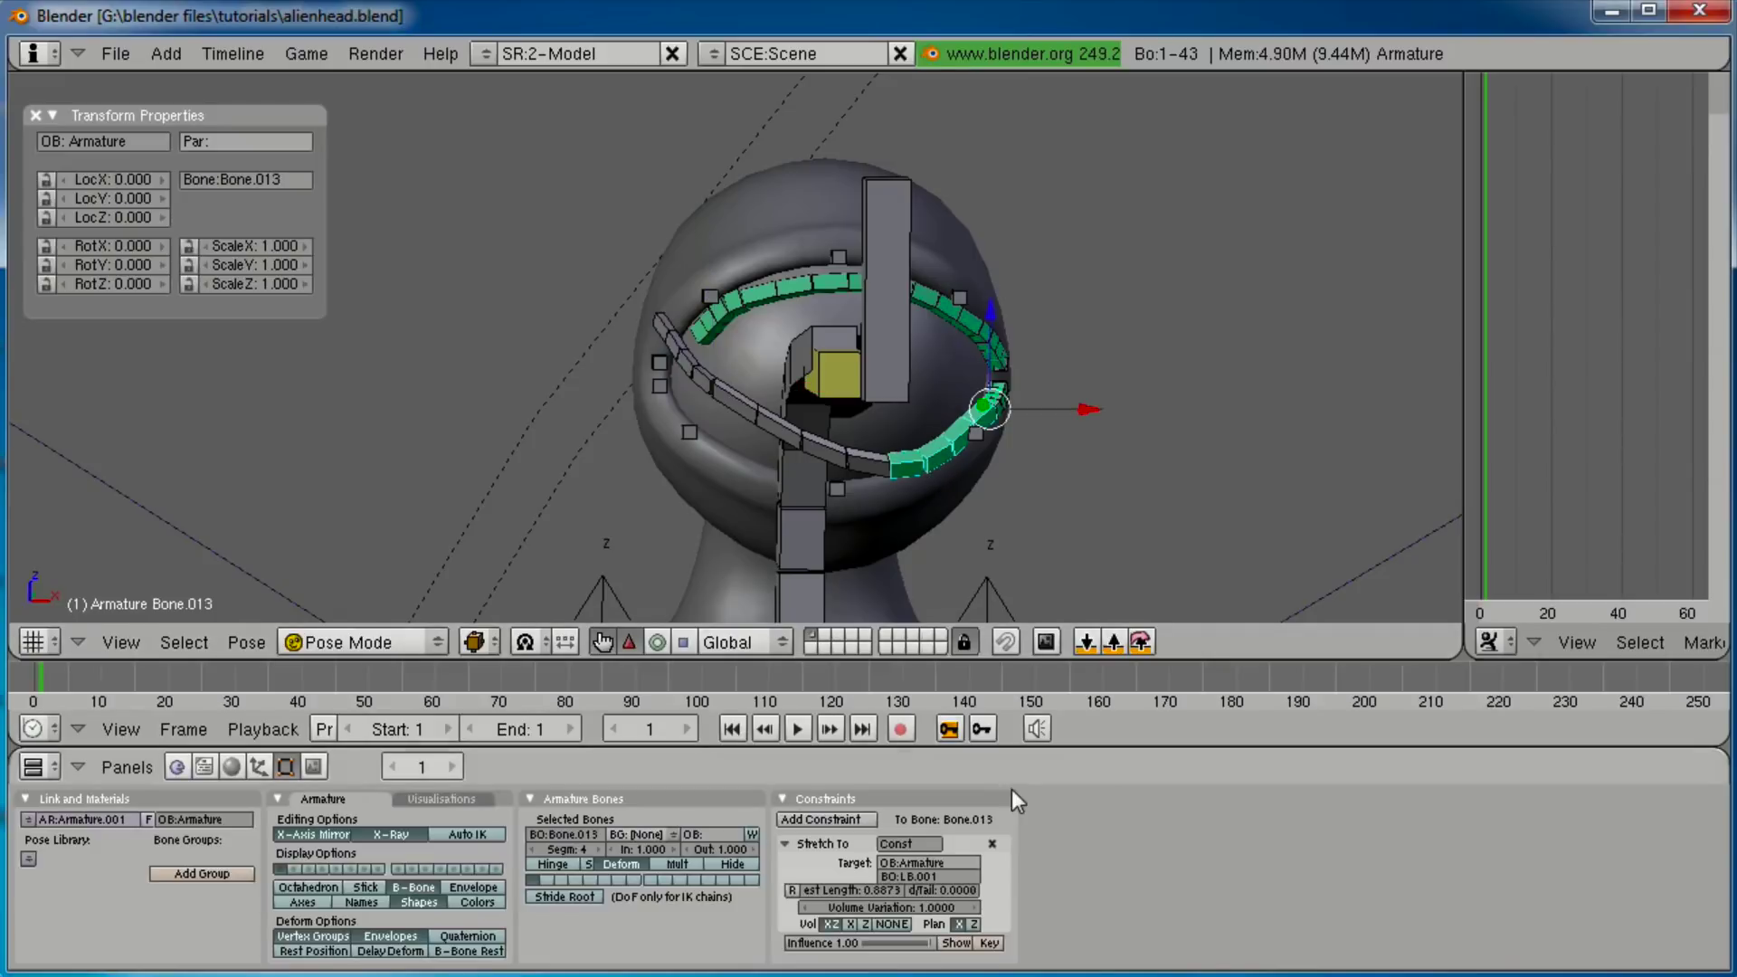
left_click(994, 843)
right_click(1011, 394)
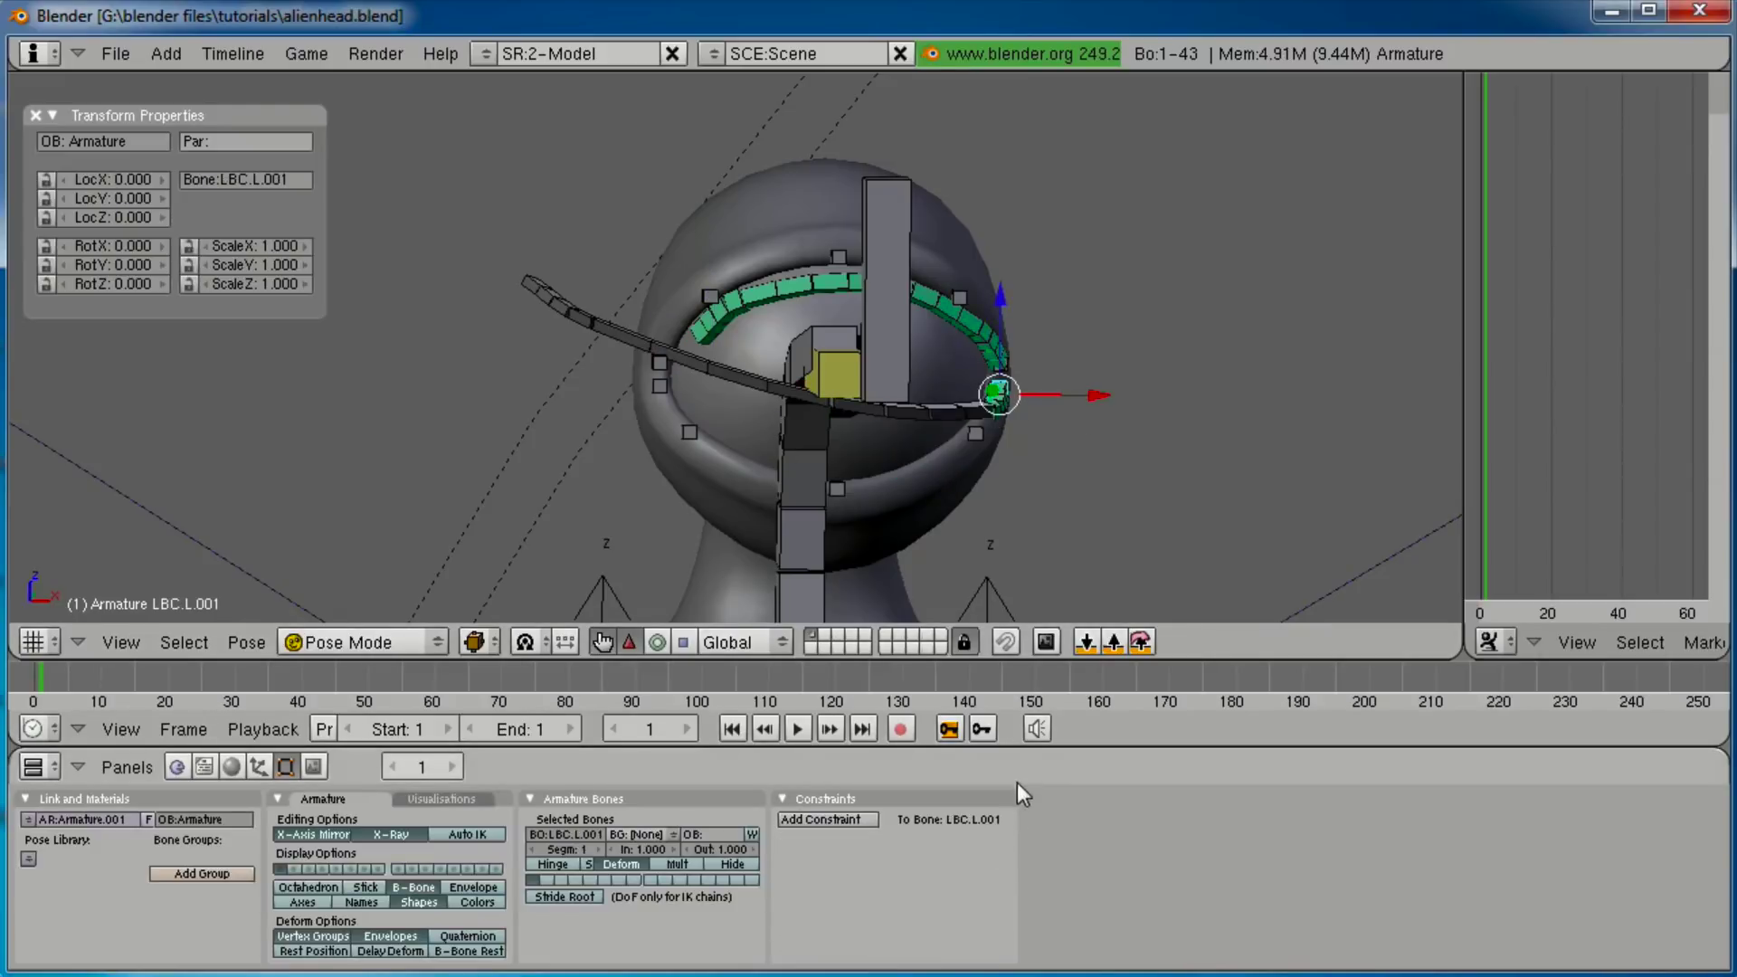
middle_click_drag(1062, 420, 921, 436)
right_click(968, 452)
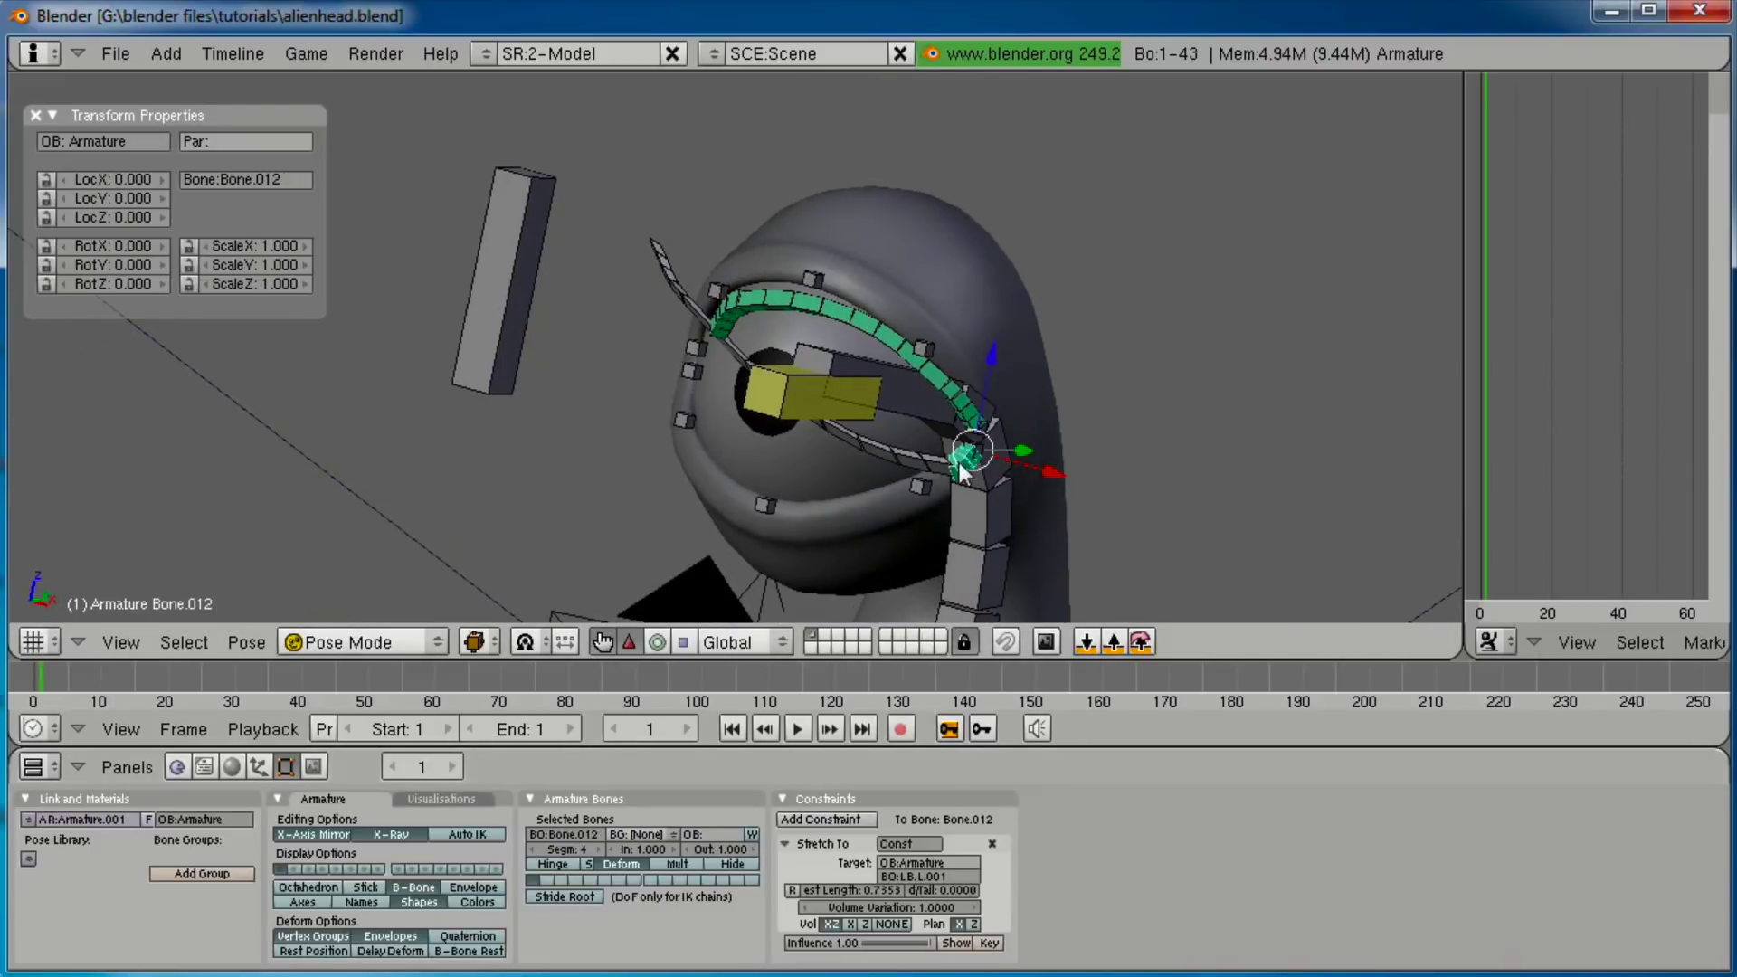
left_click(992, 843)
Remove the Stretch To constraints from all upper eyelid bones, from Bone.007 around to Bone.011.
middle_click_drag(943, 525, 827, 425)
right_click(976, 486)
right_click(1011, 529)
left_click(993, 843)
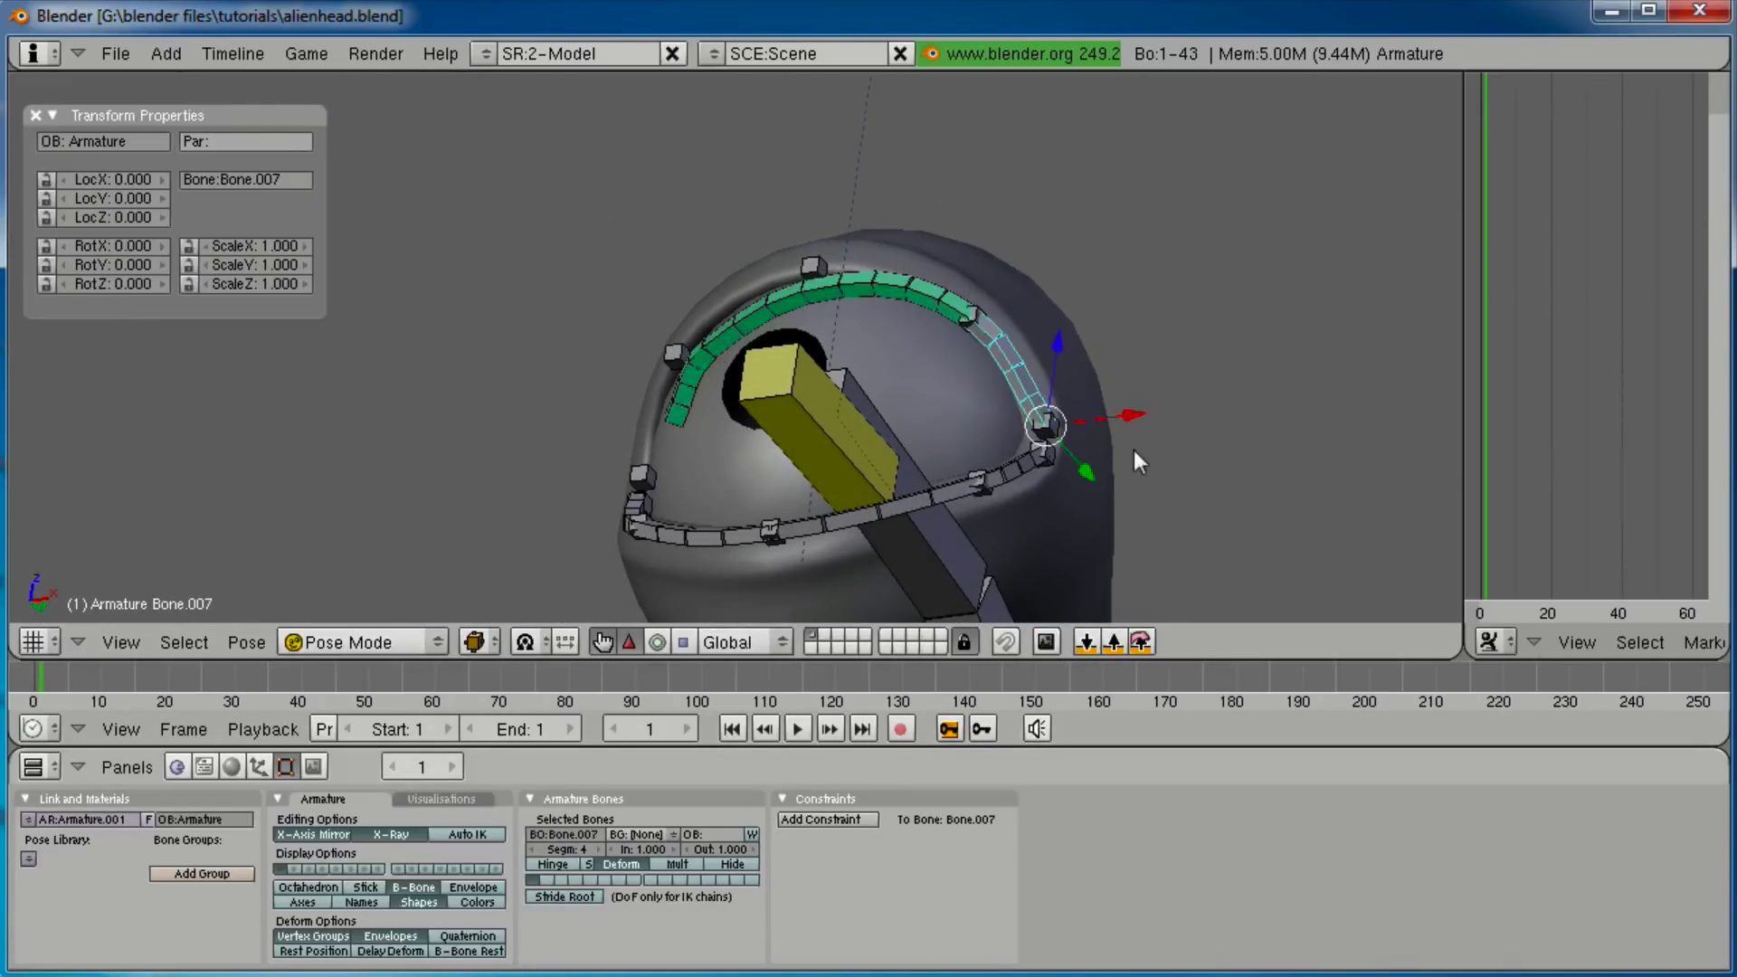
right_click(1006, 367)
left_click(992, 843)
right_click(762, 286)
left_click(992, 843)
right_click(682, 365)
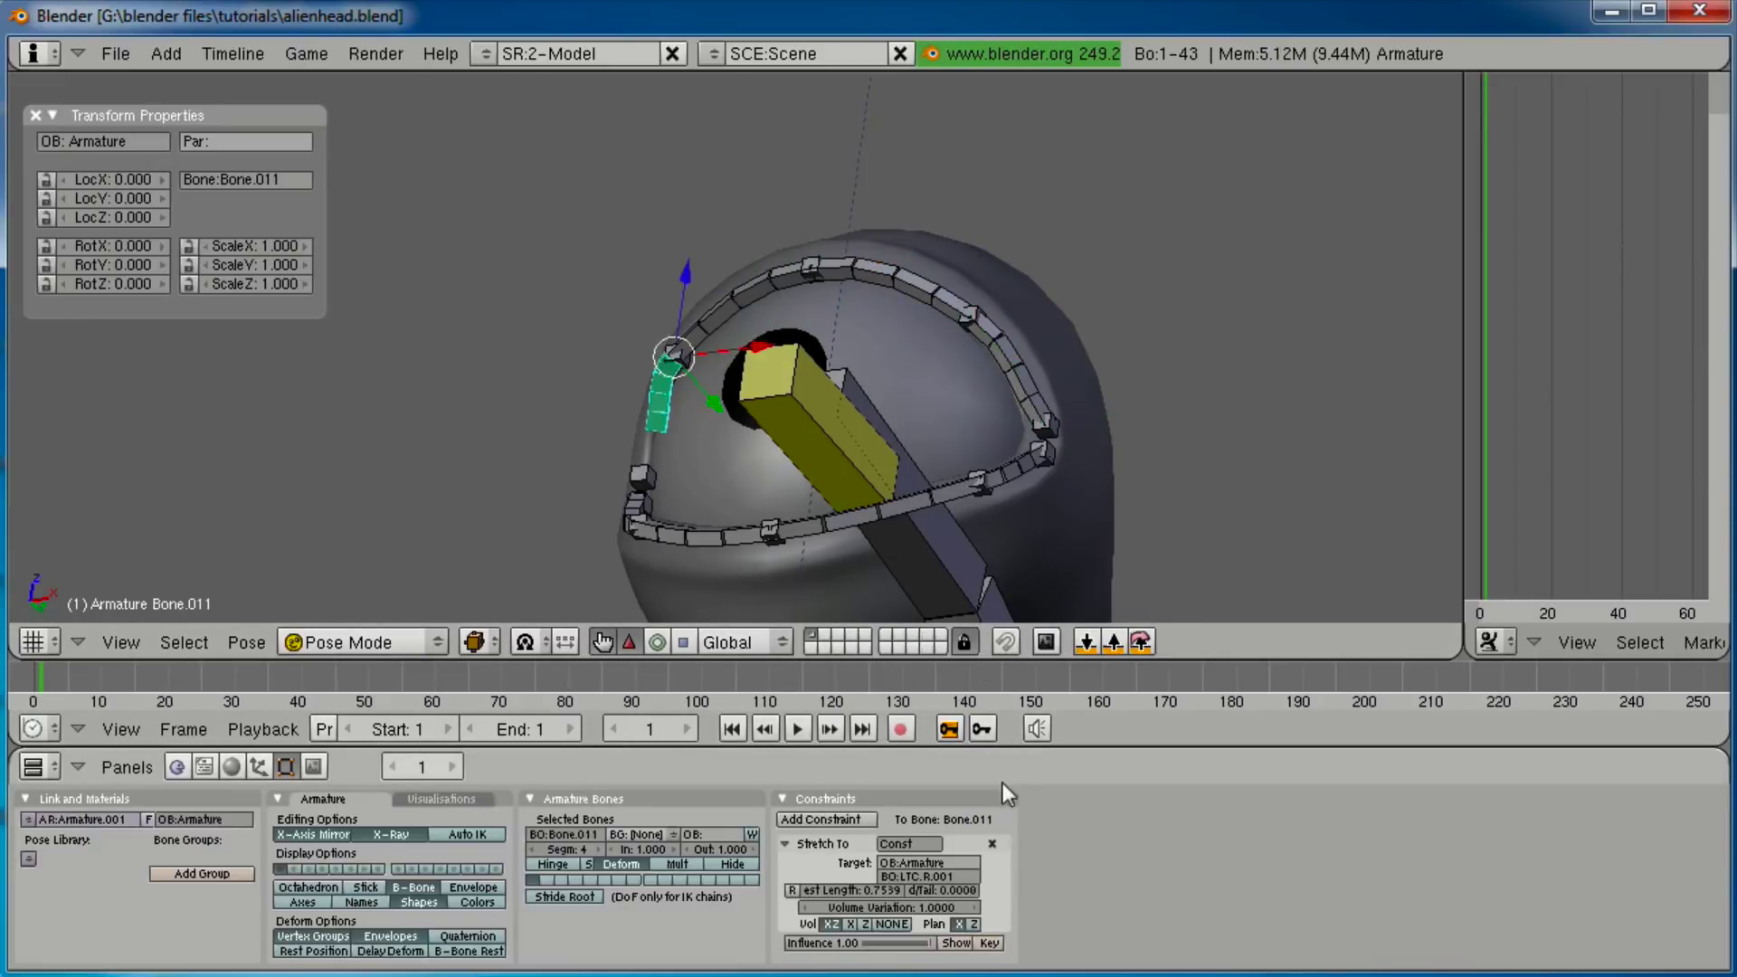
left_click(995, 841)
Return to armature Edit Mode and rename the control bone at the centre of the upper eyelid as ET.
key("KP_1")
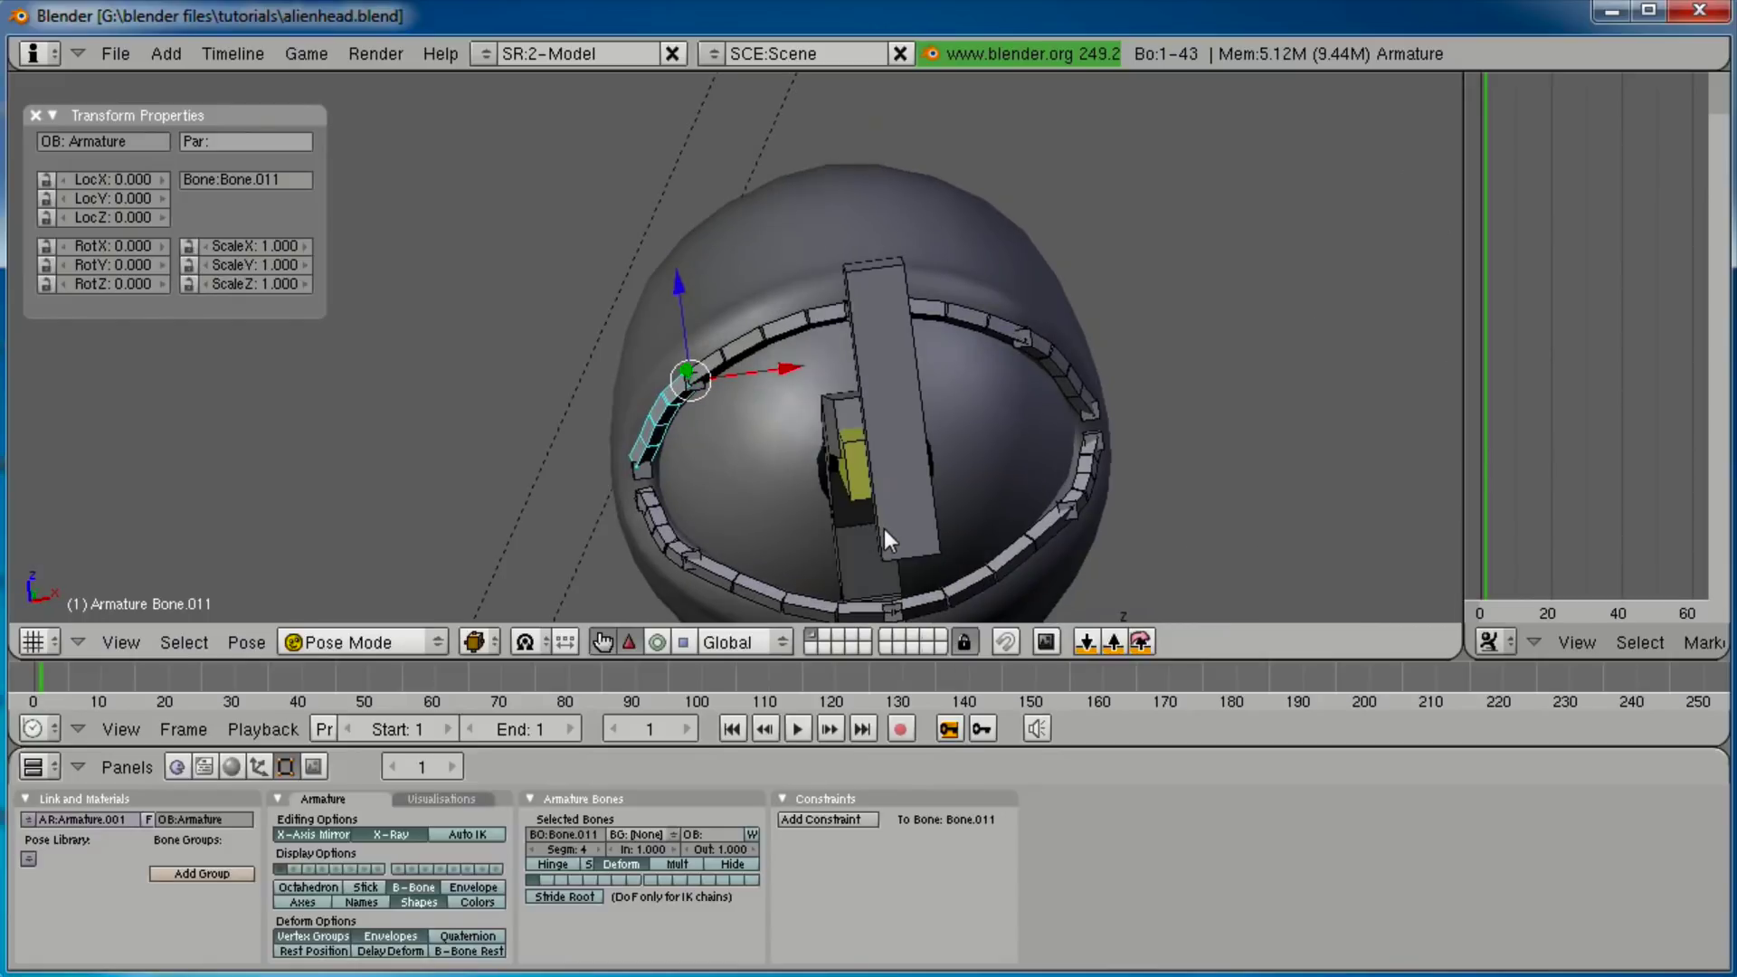
key("Tab")
scroll(884, 527, "up", 3)
mouse_move(946, 409)
middle_mouse_down("shift")
mouse_move(946, 341)
mouse_move(996, 385)
mouse_move(955, 412)
mouse_move(940, 384)
middle_mouse_up("shift")
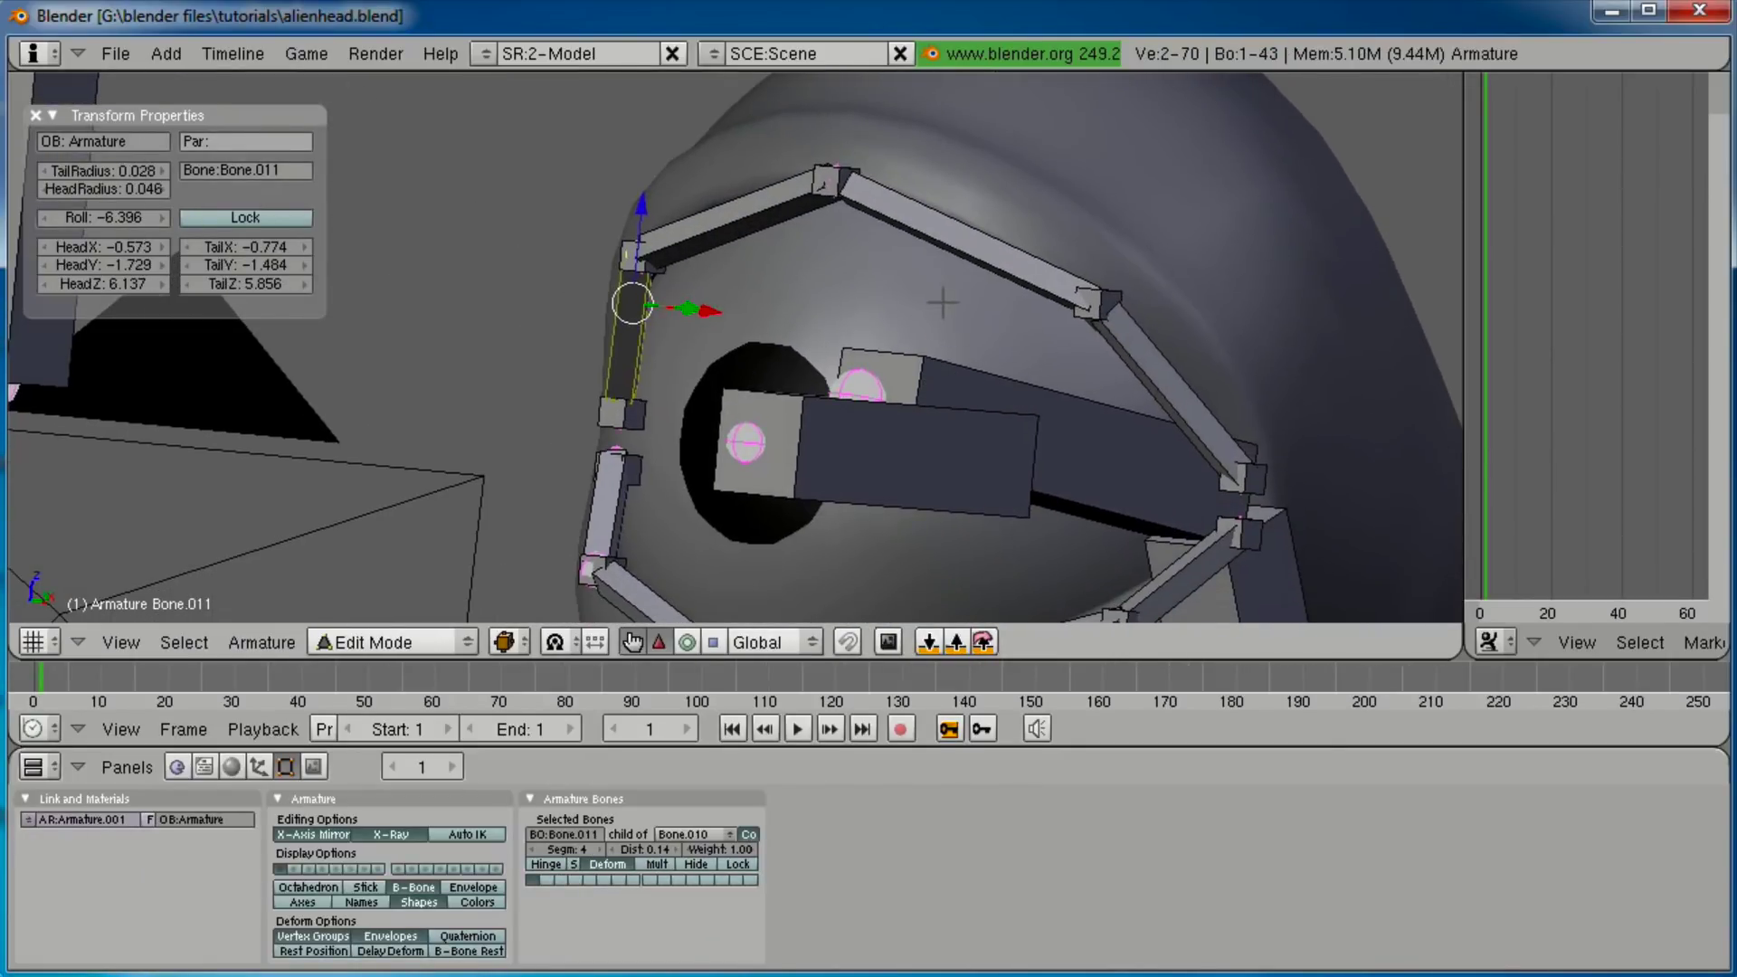
right_click(841, 176)
right_click(867, 171)
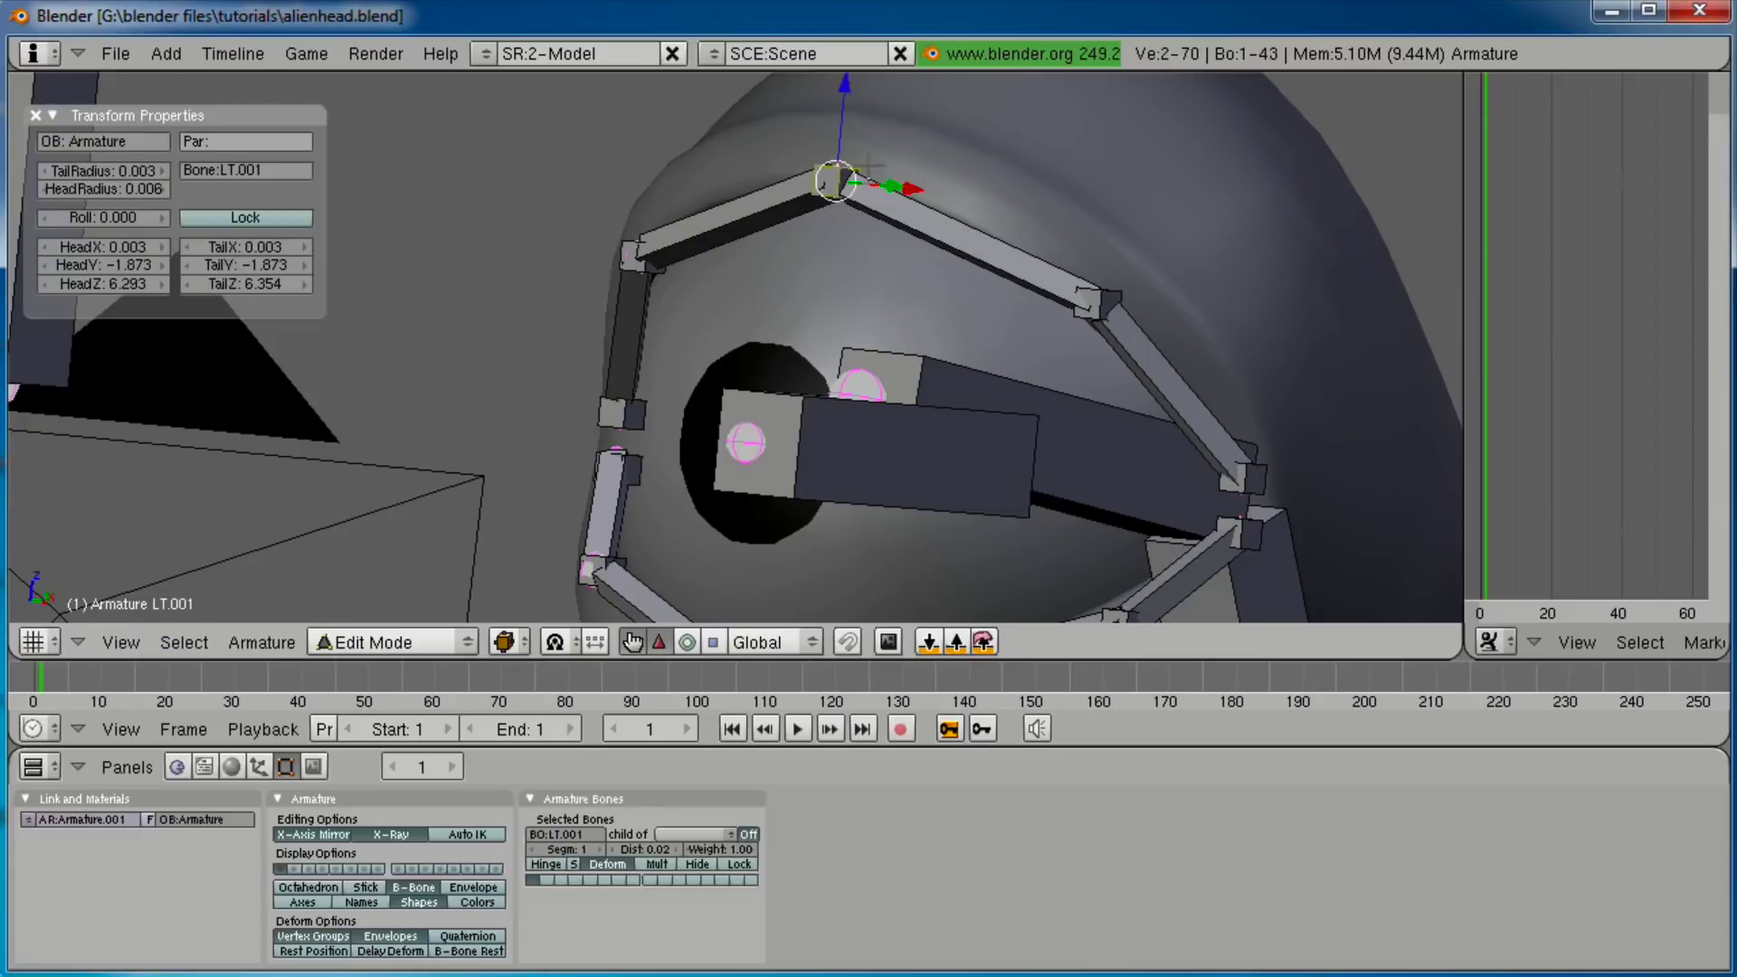
left_click(259, 170)
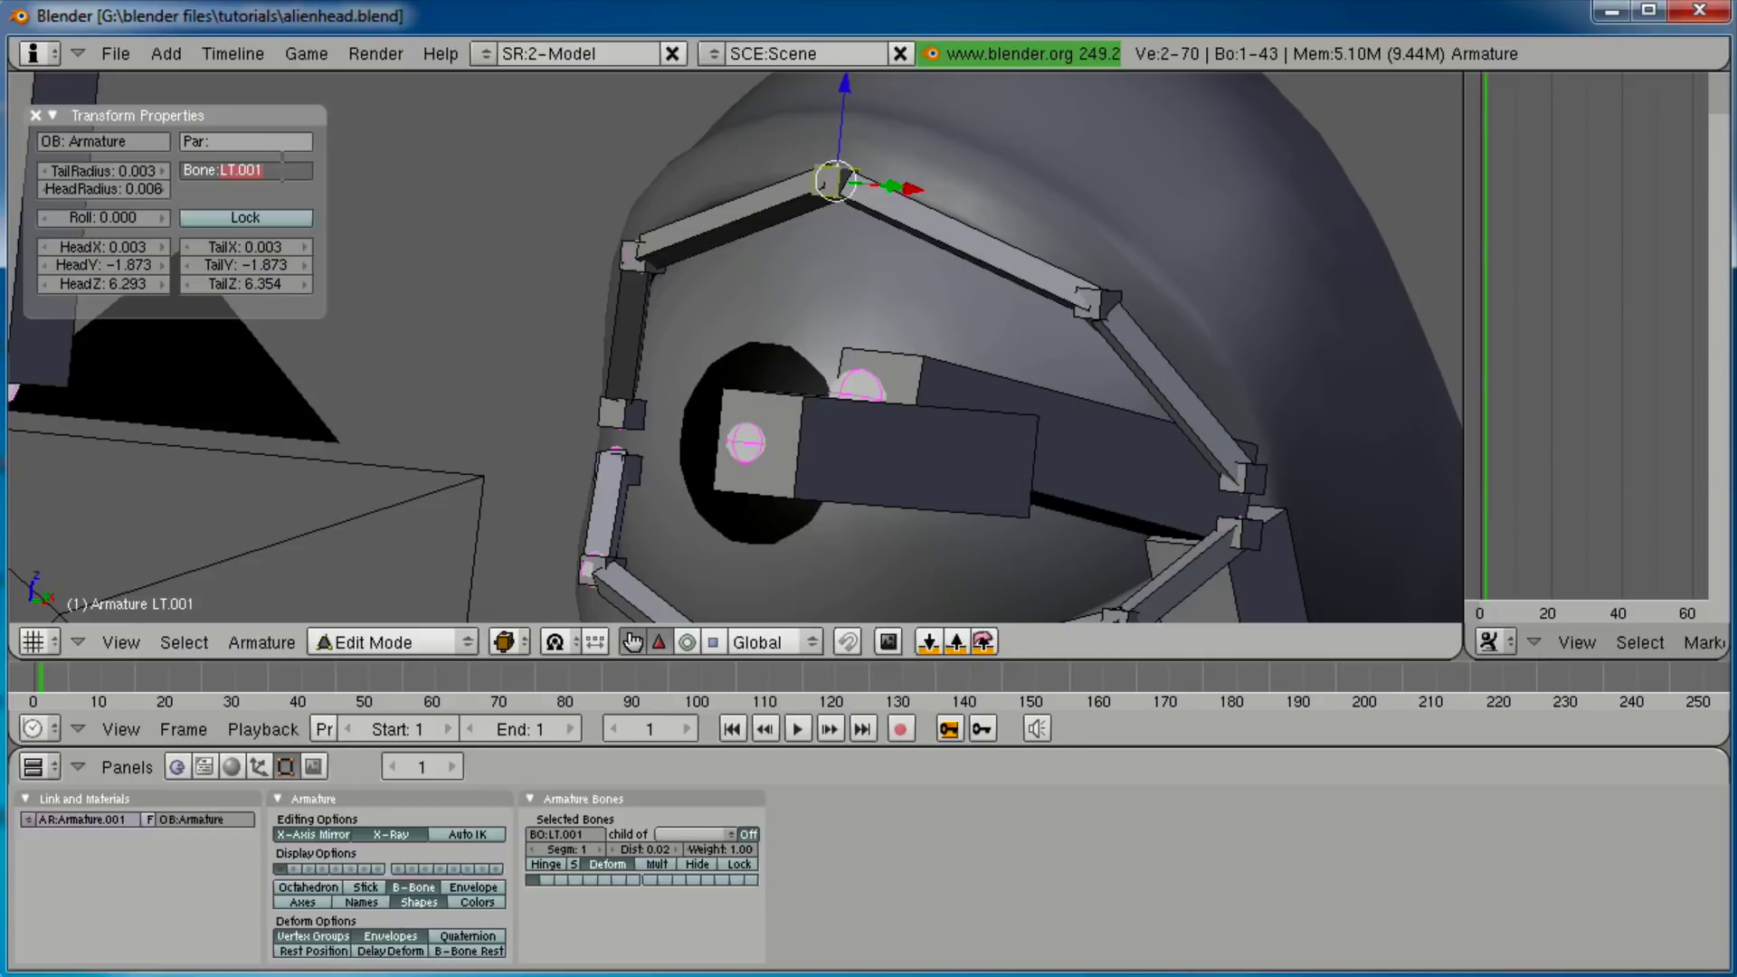
type("E")
key("Return")
Rename the left-side upper eyelid control bone as ET.L.
middle_click_drag(747, 364, 745, 178, "shift")
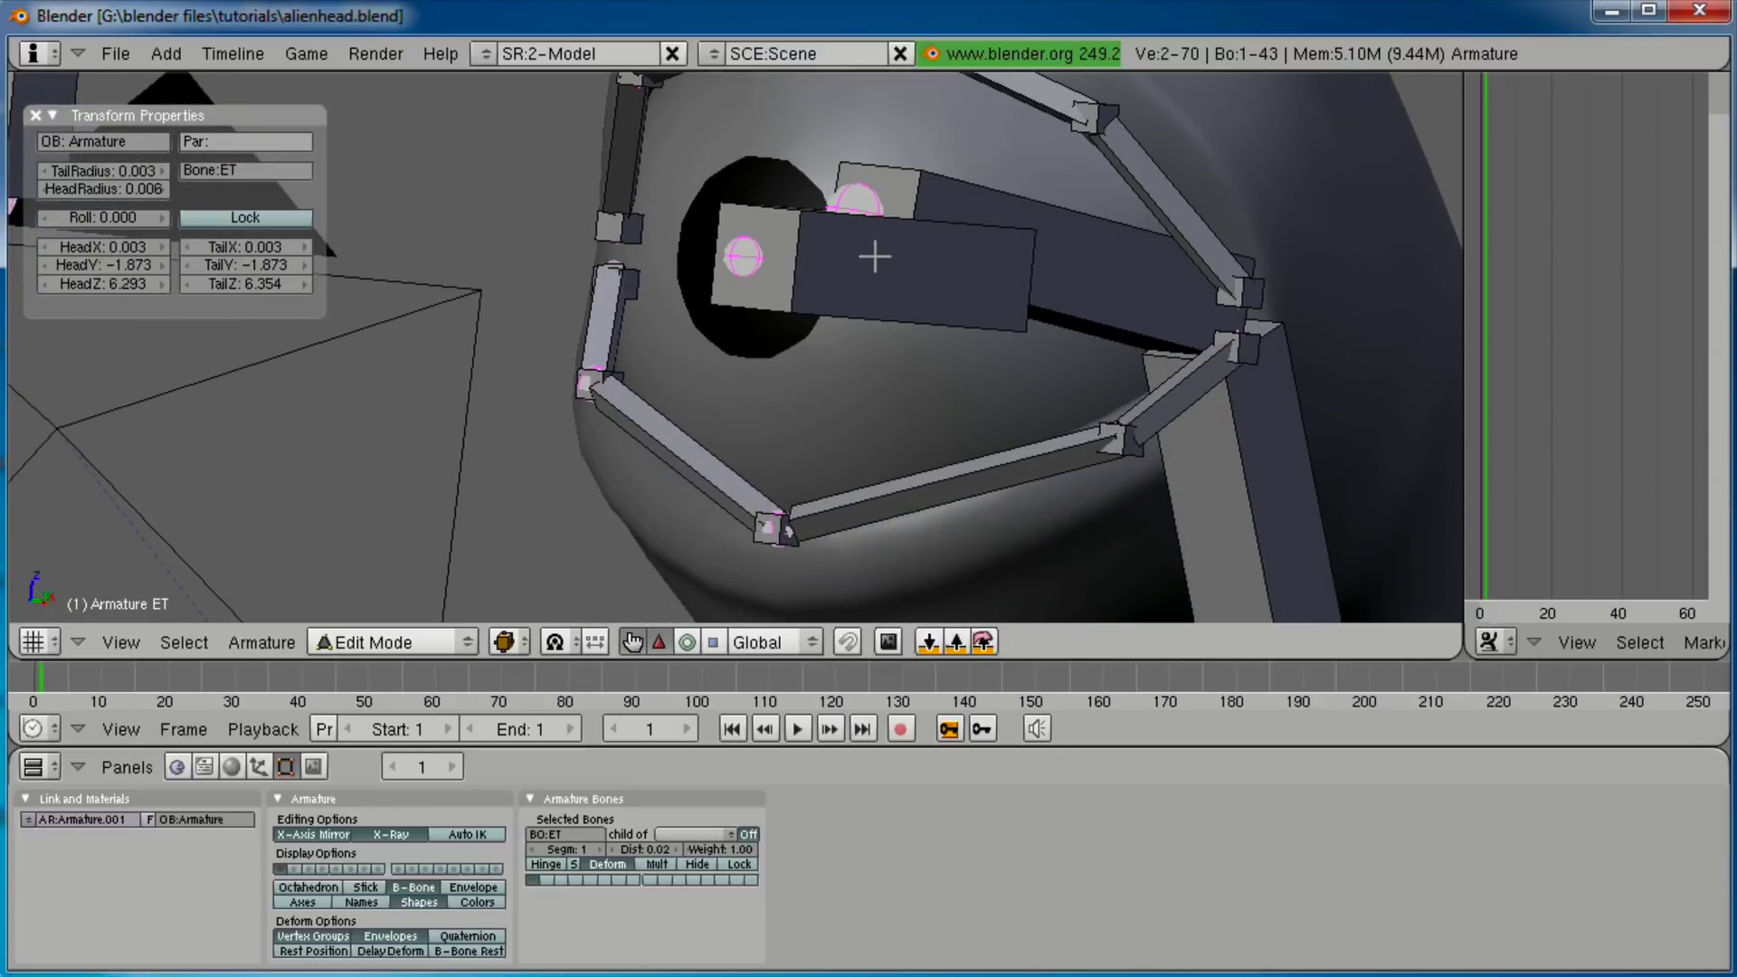
middle_click_drag(1076, 150, 1025, 300, "shift")
right_click(1047, 264)
left_click(244, 170)
type("ET.L")
key("Return")
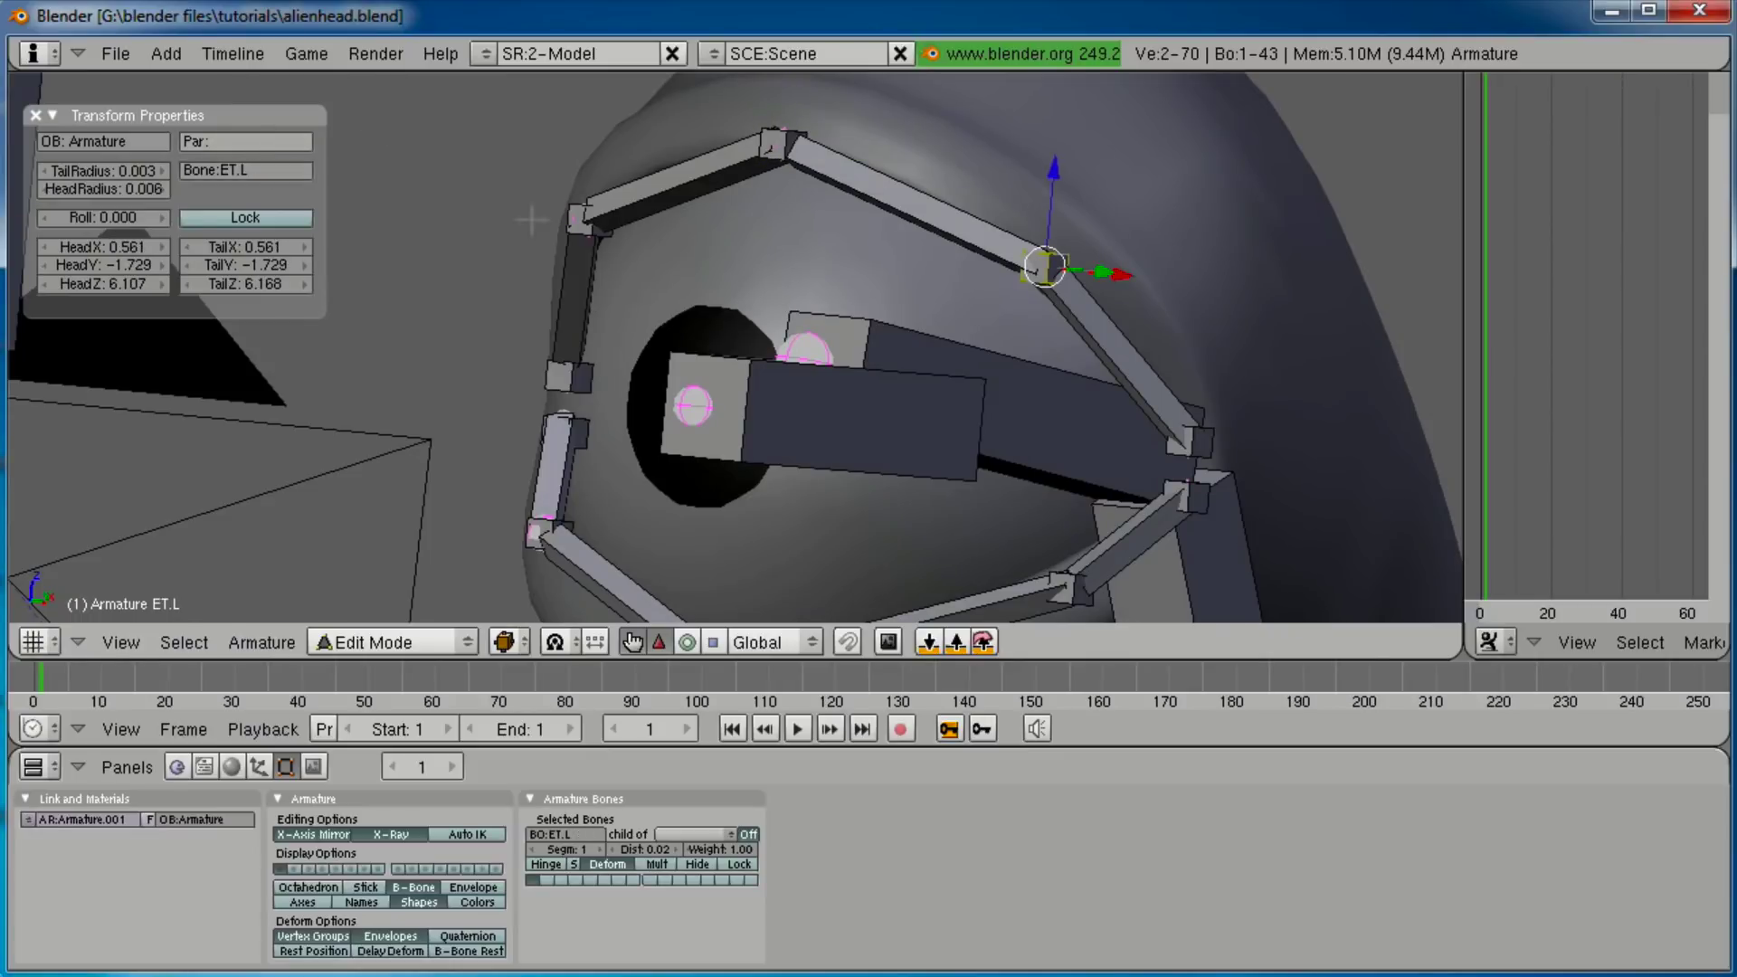
Rename the right-side upper eyelid control bone as ET.R.
right_click(586, 220)
middle_click_drag(583, 232, 619, 231)
right_click(617, 232)
right_click(608, 230)
right_click(597, 213)
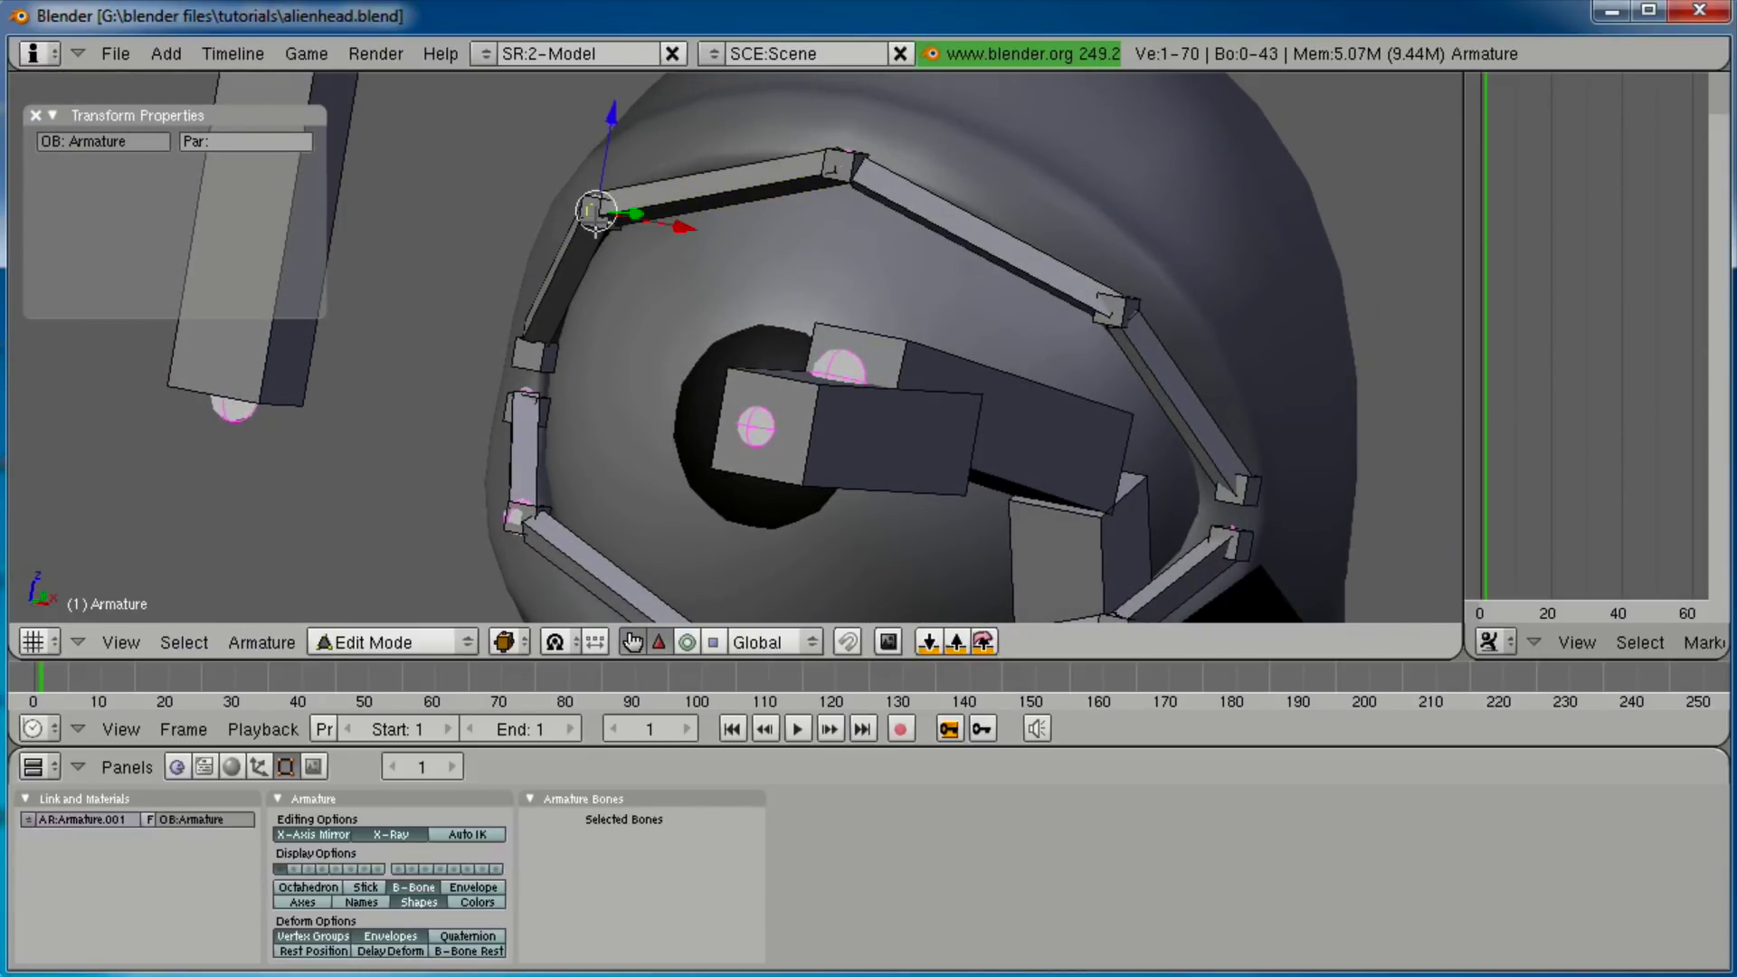
scroll(624, 131, "up", 4)
scroll(461, 343, "up", 1)
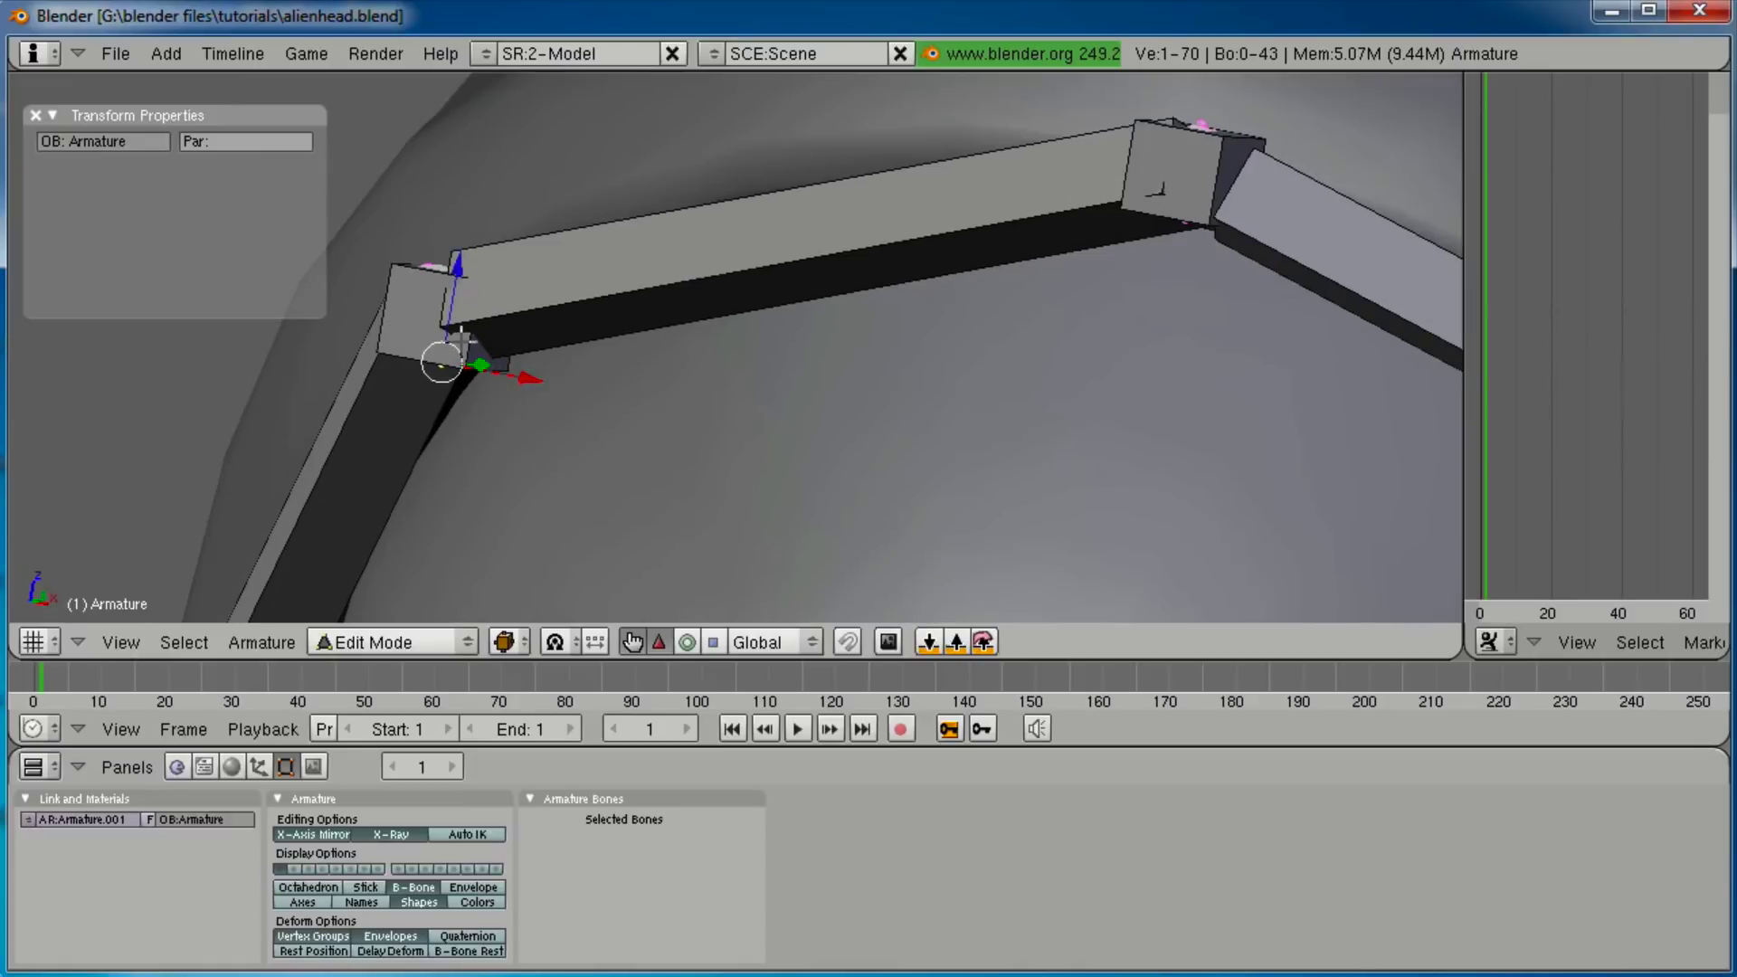
right_click(395, 263)
left_click(255, 170)
type("ET.R")
key("Return")
scroll(628, 283, "down", 3)
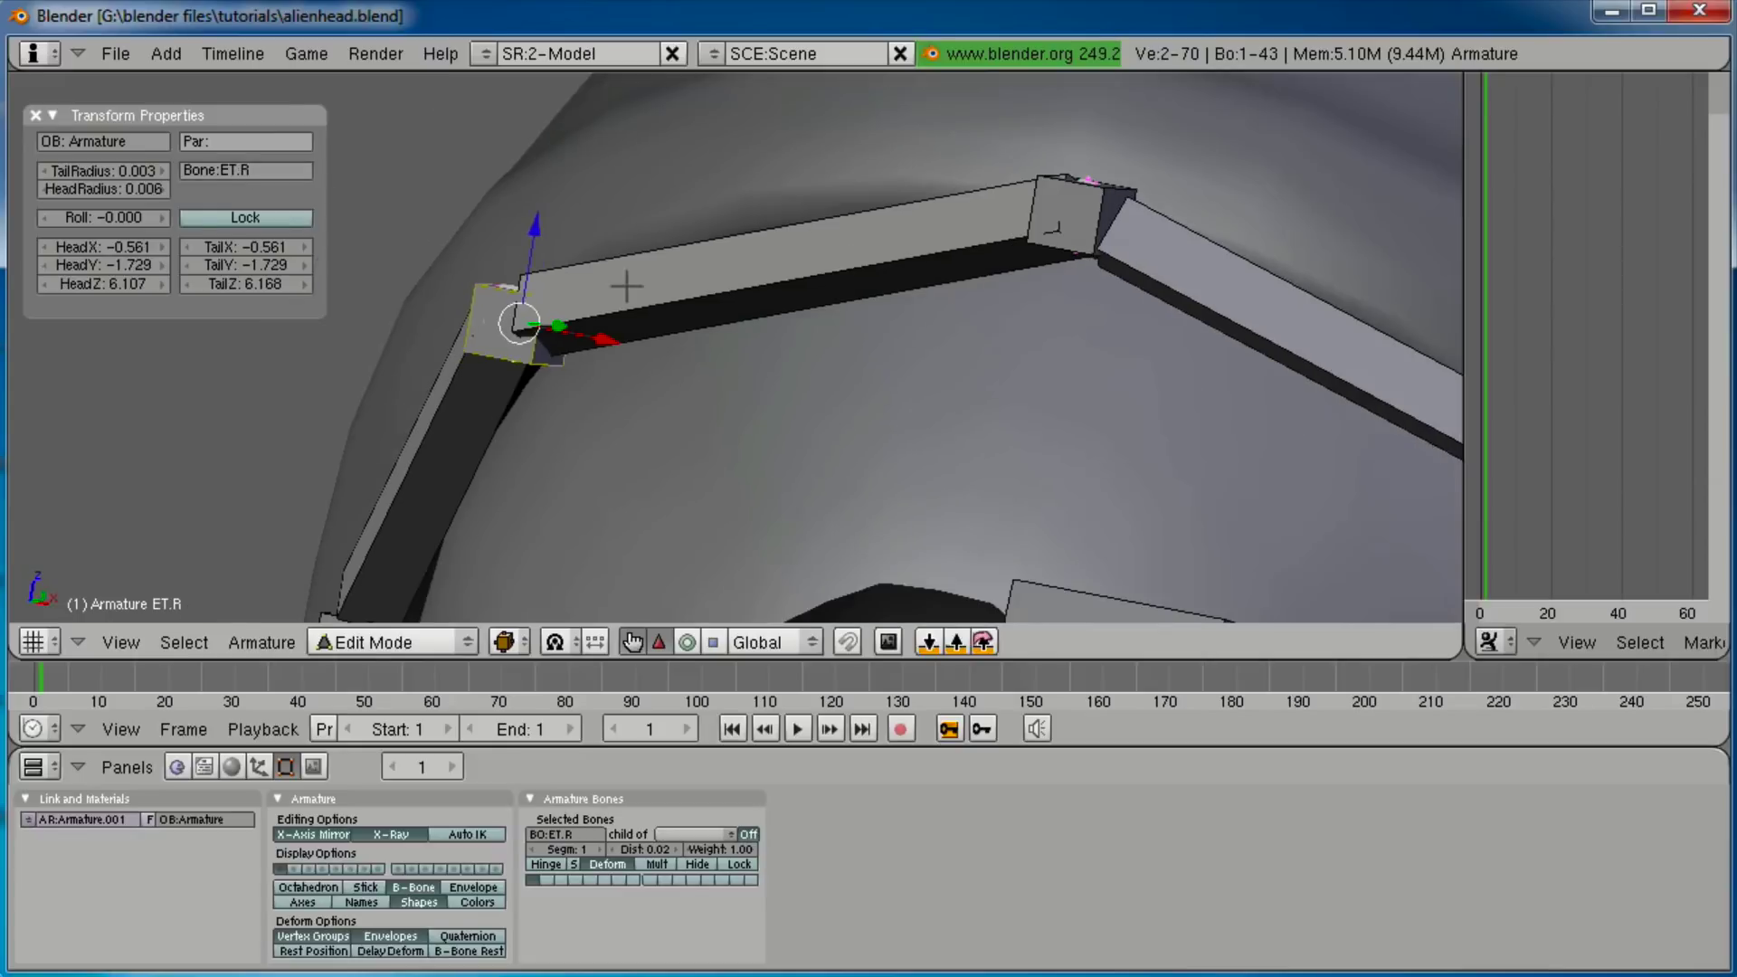
Select the right-side eyelid corner bones and controls, together with upper eyelid Bone.010.
middle_click_drag(655, 324, 733, 38, "shift")
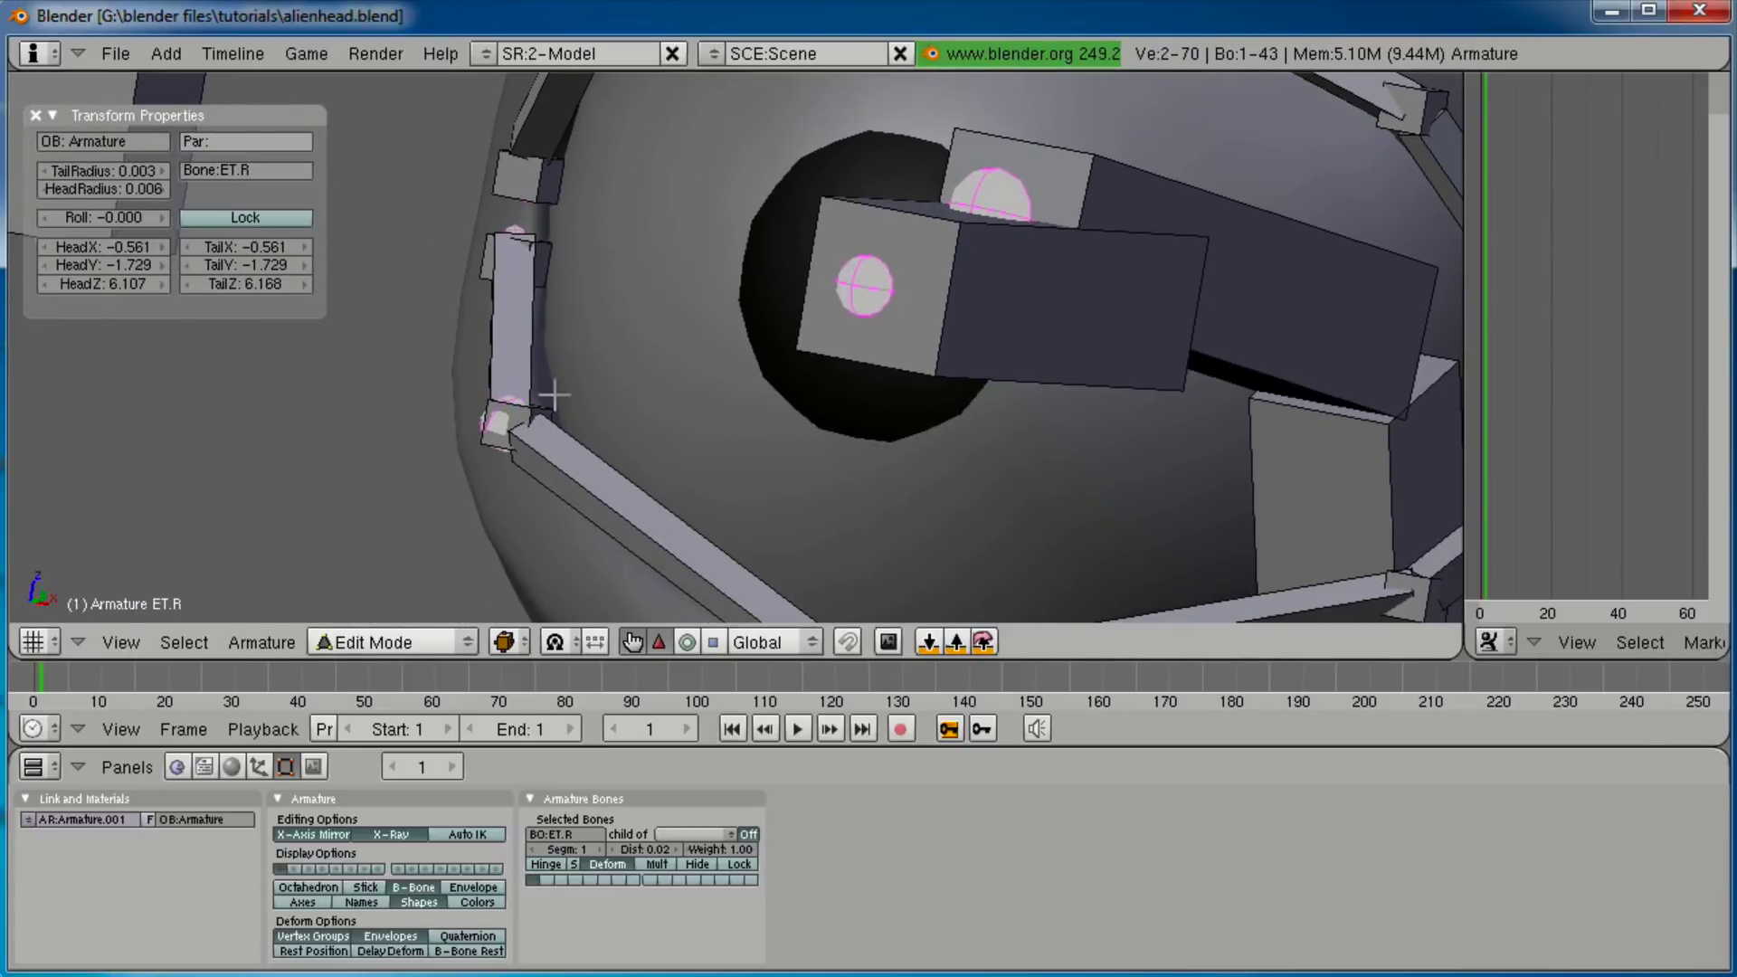
scroll(553, 395, "down", 4)
middle_click_drag(602, 334, 749, 307)
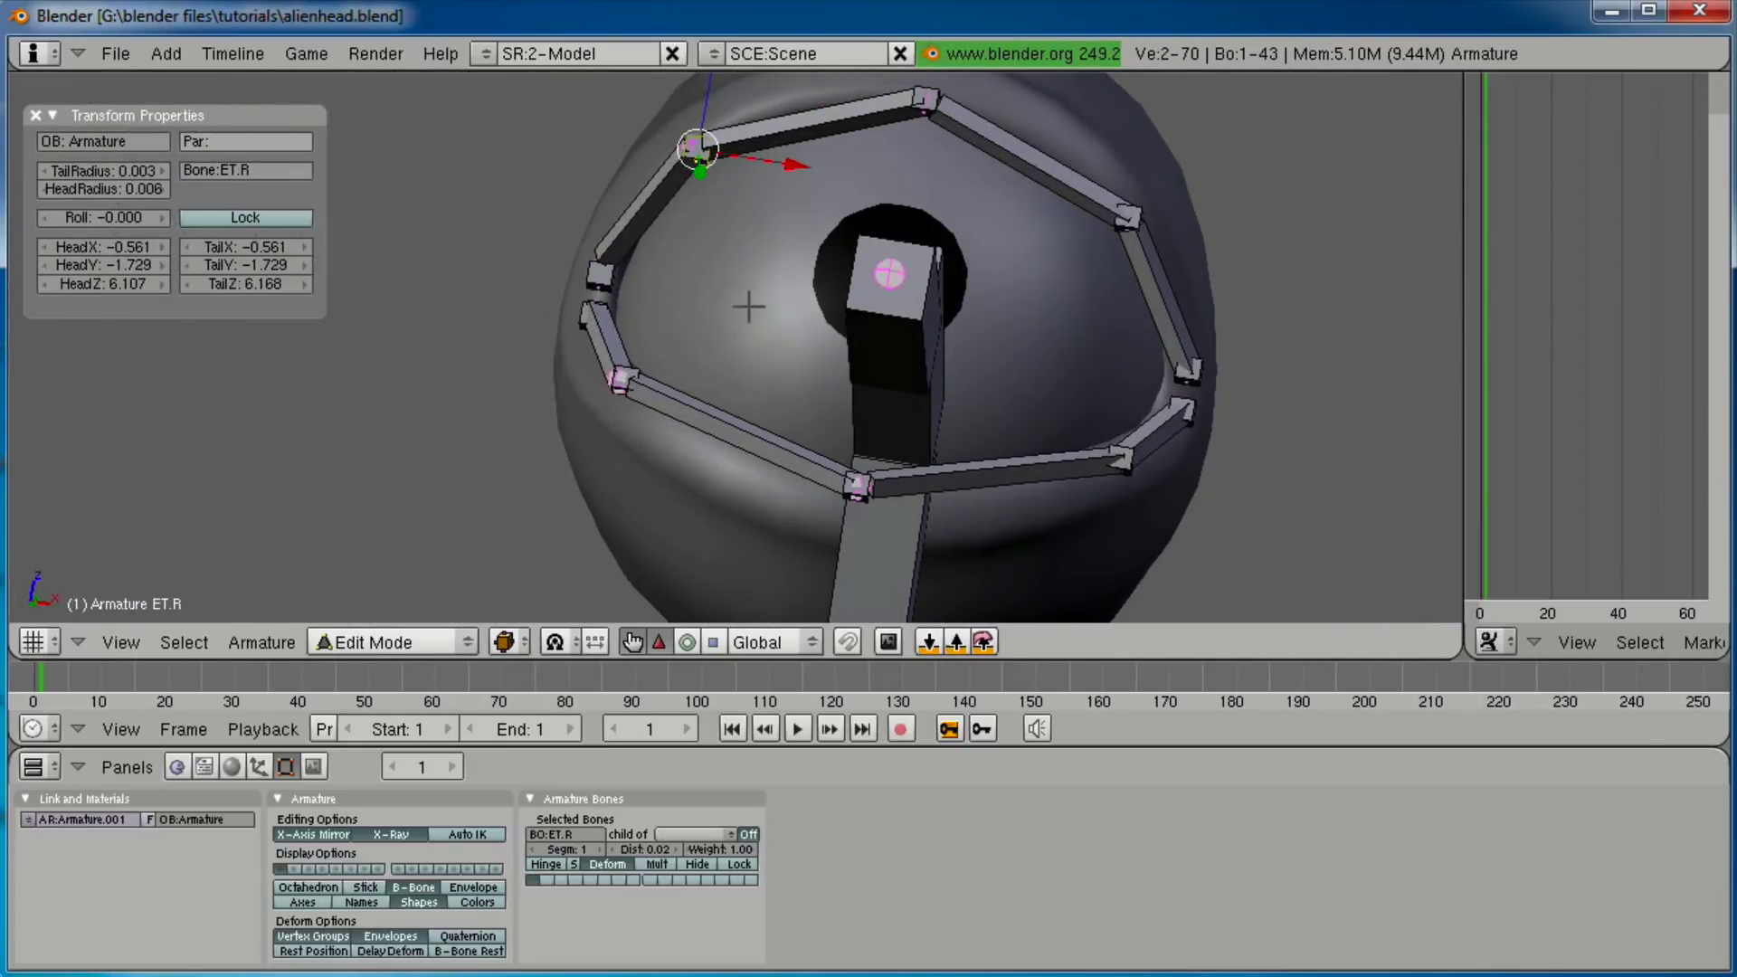
key("a")
key("b")
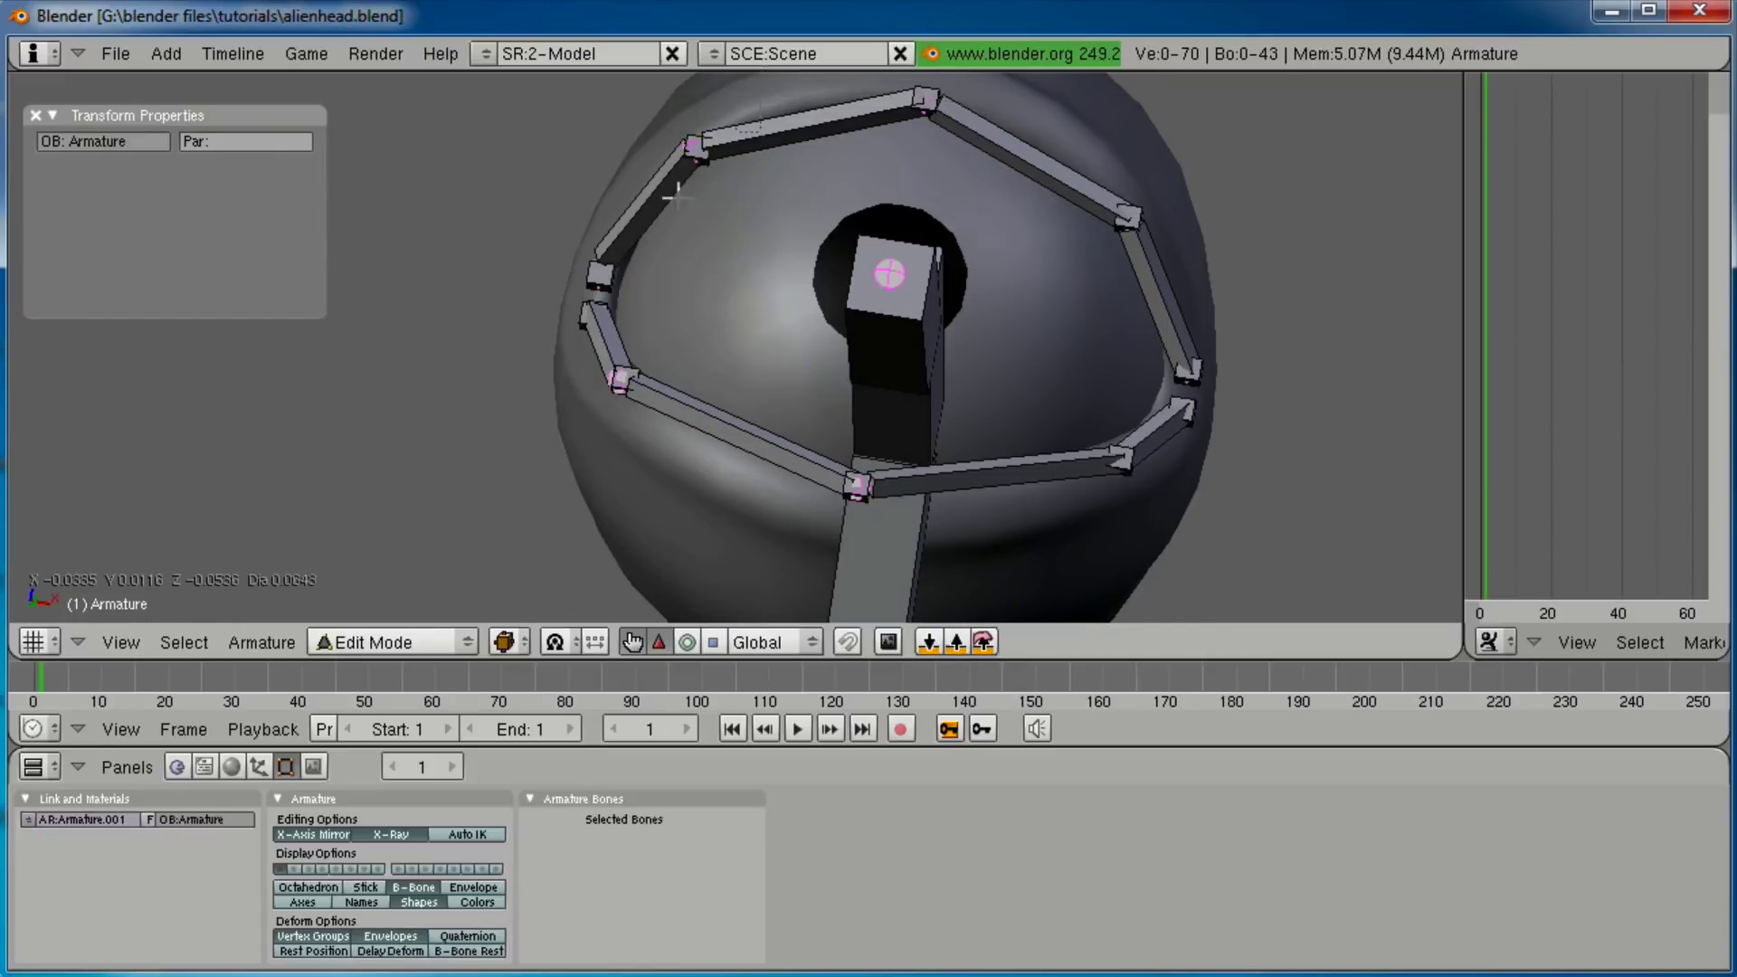
left_click_drag(761, 106, 529, 467)
right_click(771, 130, "shift")
Try to delete the selected right-side eyelid bones together with Bone.014, and undo the deletion.
right_click(721, 440, "shift")
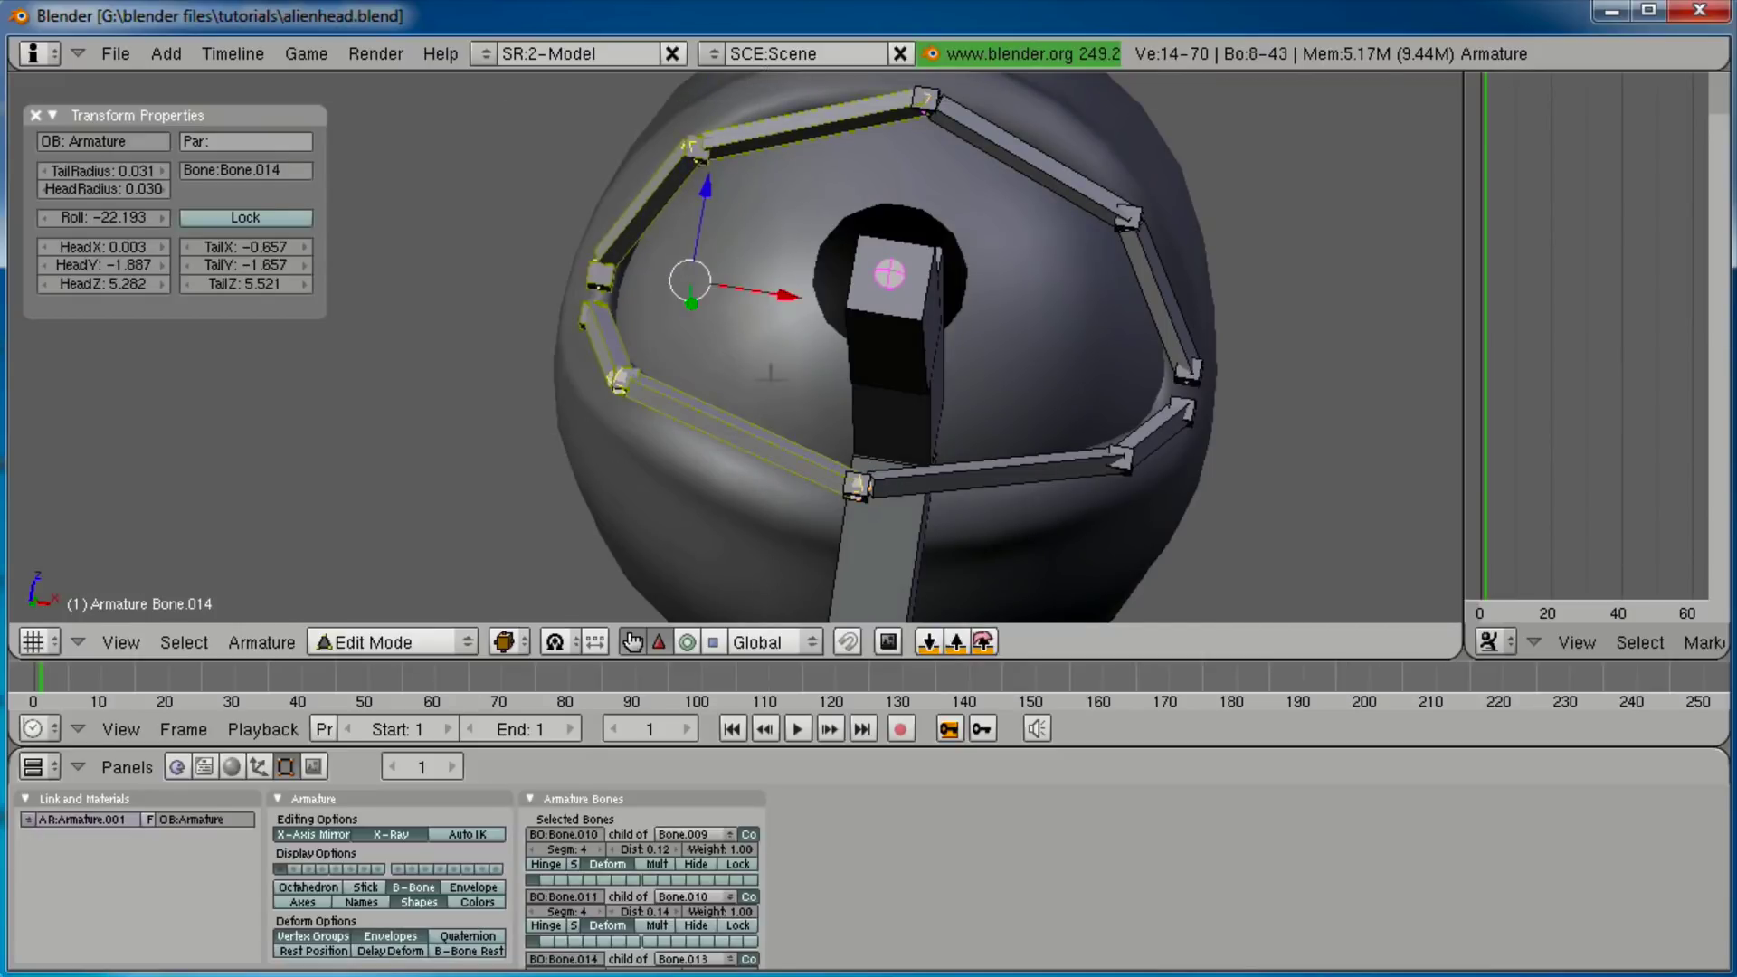
key("x")
left_click(771, 380)
mouse_move(771, 380)
middle_mouse_down()
mouse_move(497, 324)
mouse_move(923, 372)
mouse_move(854, 391)
mouse_move(928, 382)
middle_mouse_up()
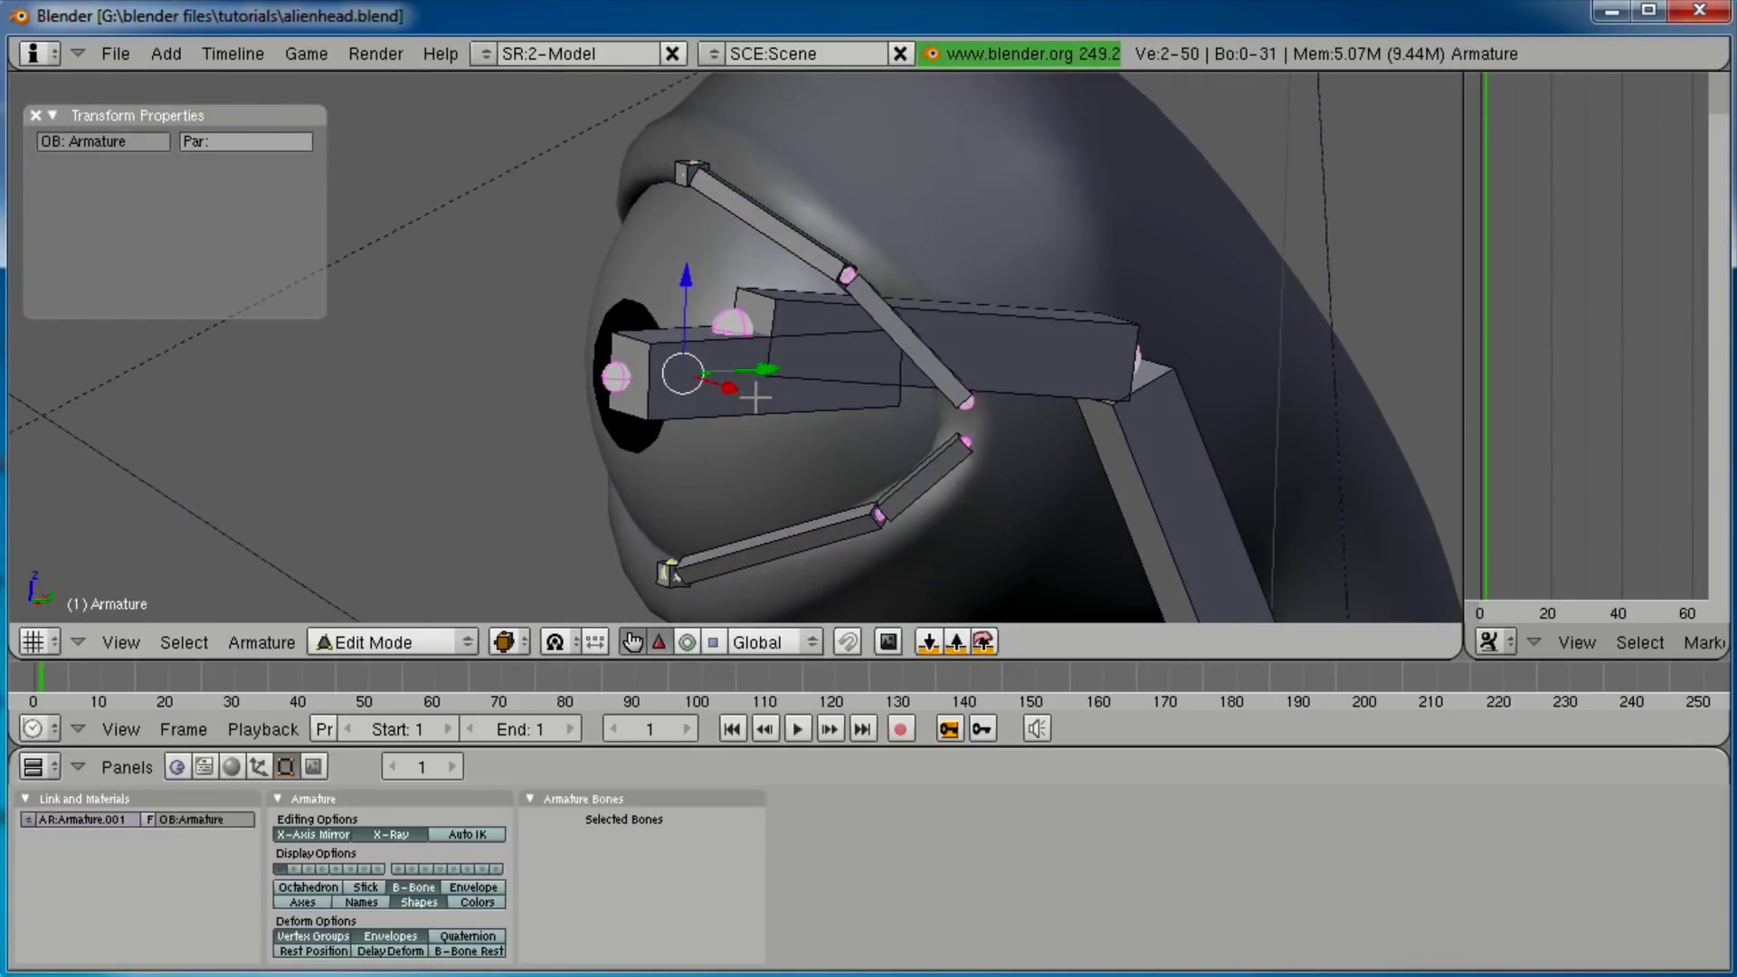
right_click(927, 382)
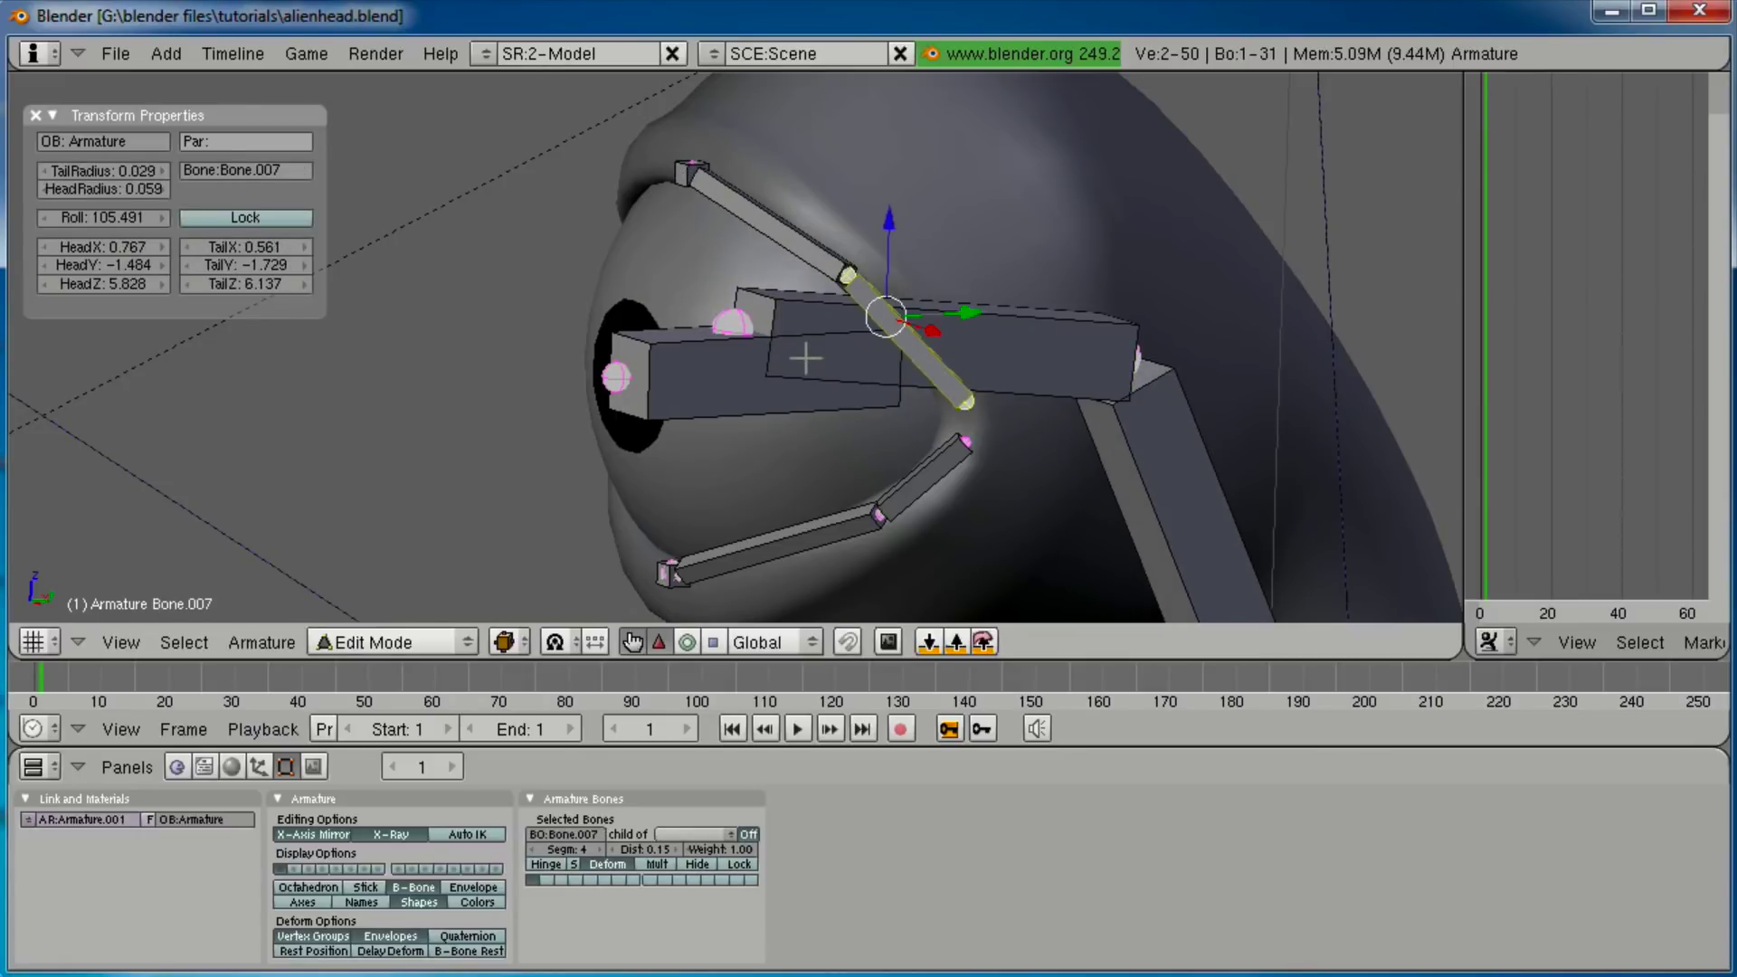
key("ctrl+z")
key("ctrl+z")
key("ctrl+z")
key("ctrl+z")
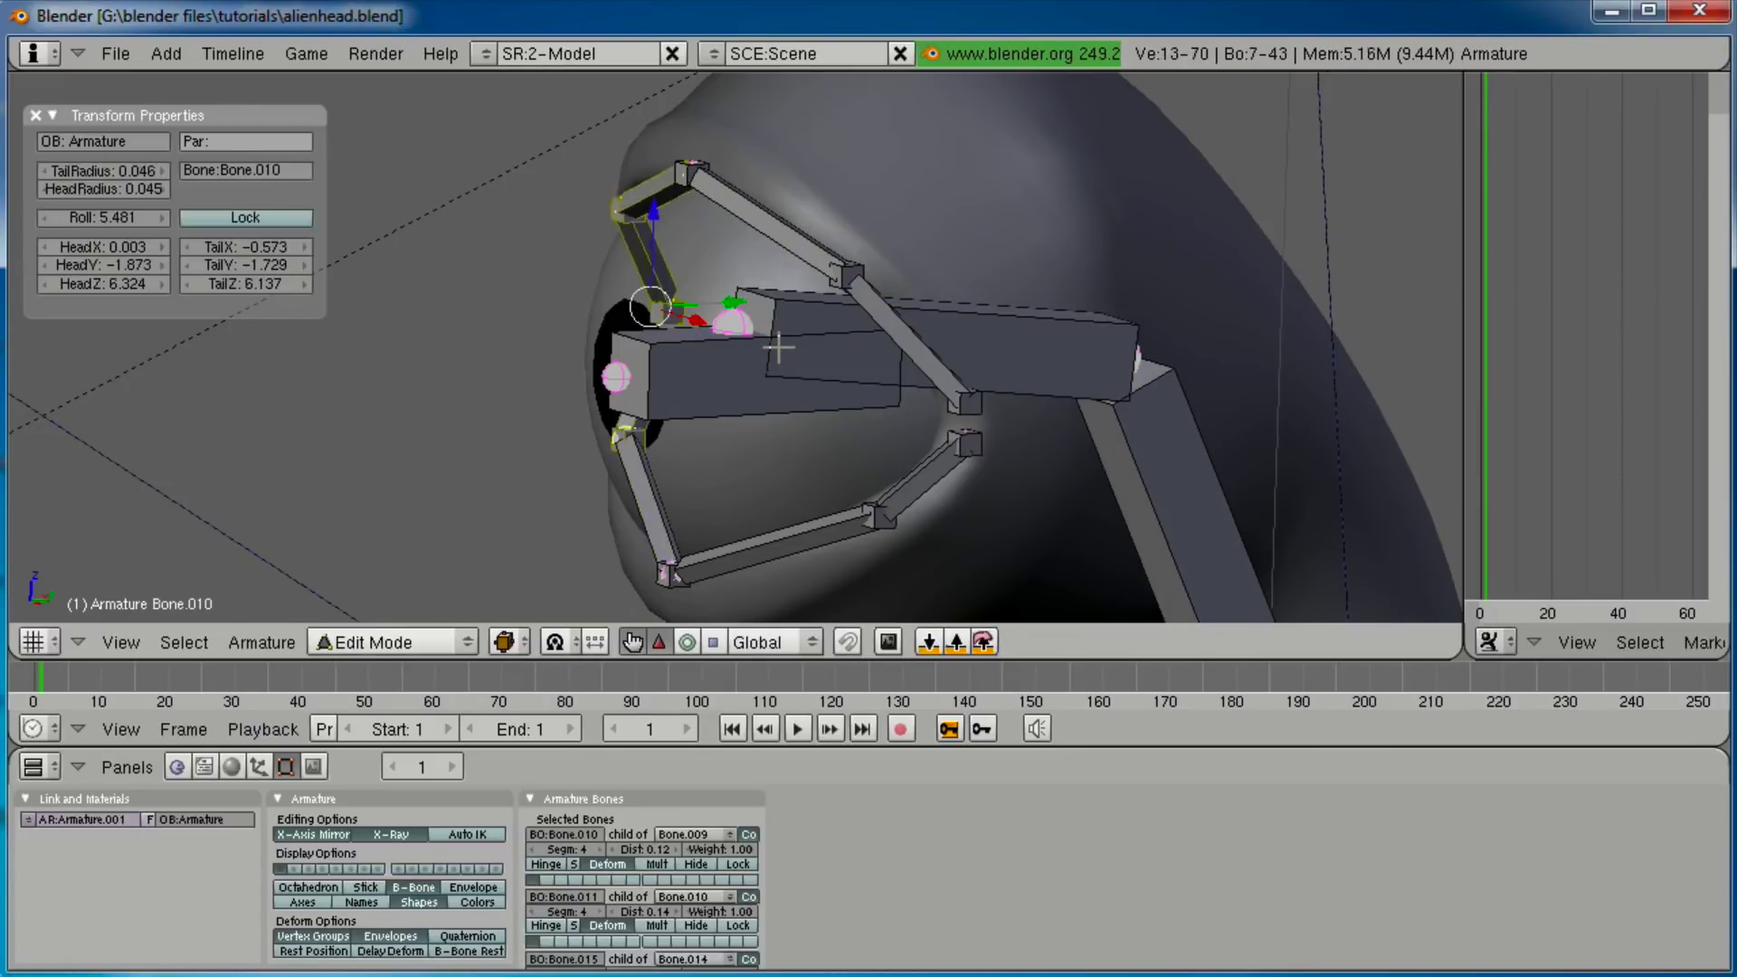
Turn off X-axis mirroring and delete the selected right-side eyelid bones, including the lower eyelid's Bone.014.
middle_click_drag(778, 346, 866, 394)
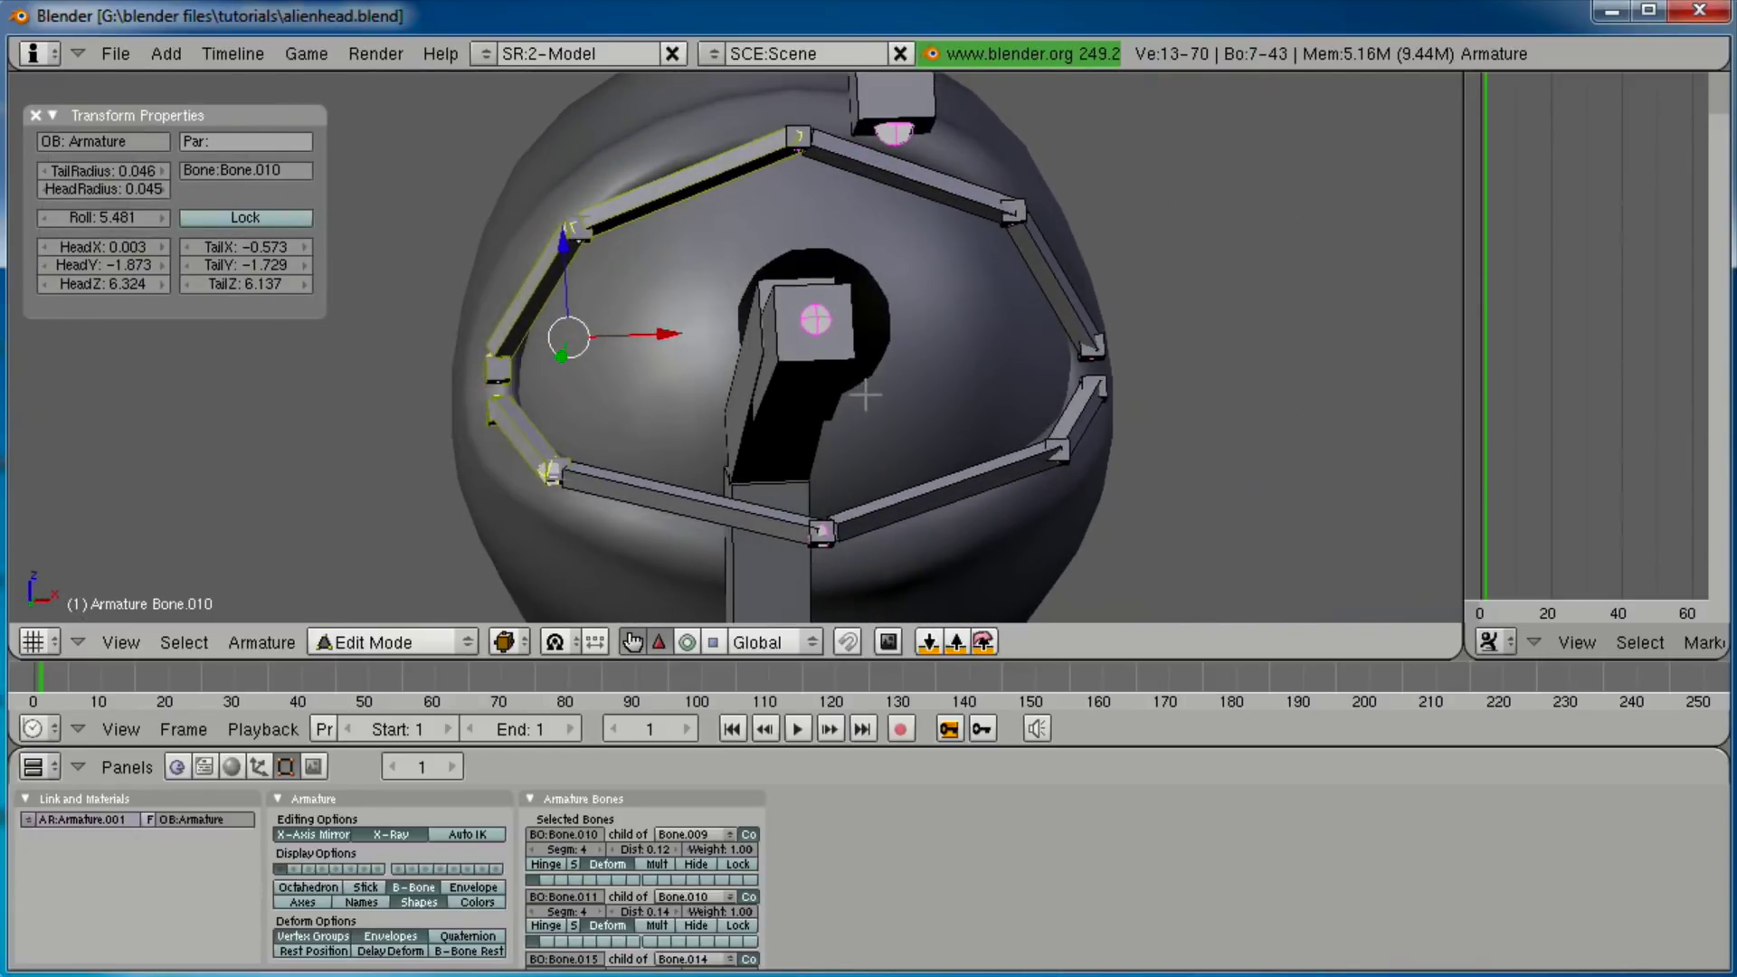
left_click(318, 834)
key("x")
left_click(602, 289)
right_click(599, 475)
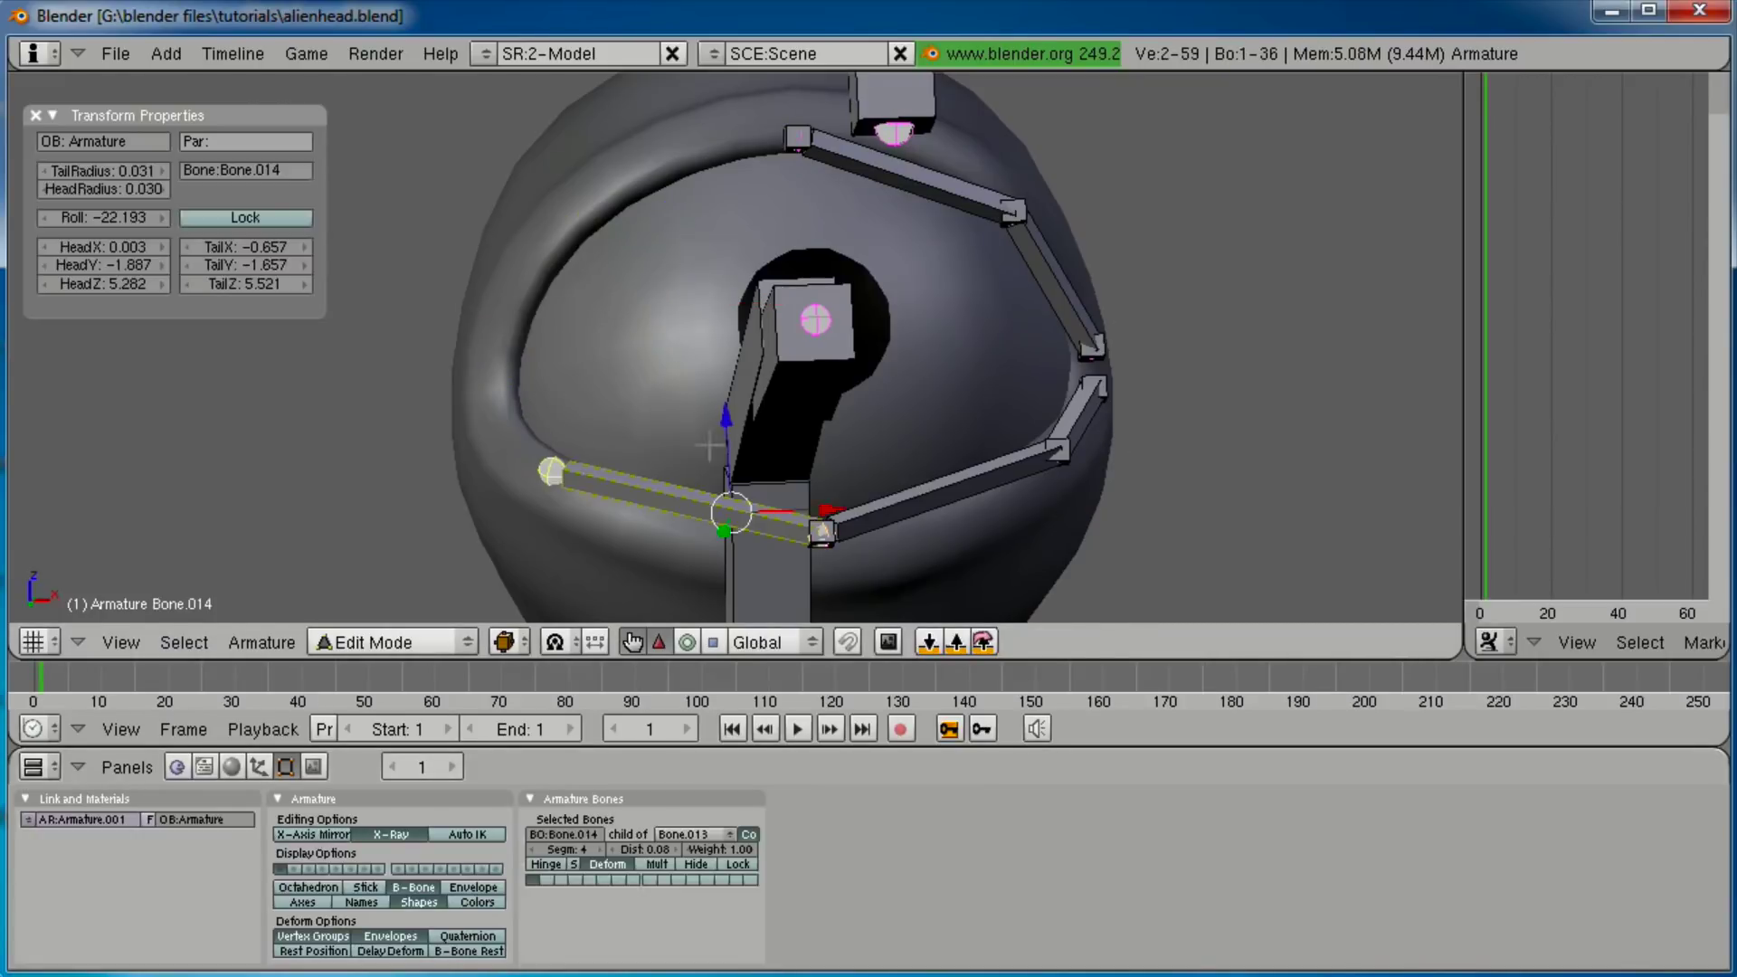
key("x")
left_click(912, 353)
mouse_move(965, 282)
middle_mouse_down()
mouse_move(624, 308)
mouse_move(573, 377)
mouse_move(535, 493)
middle_mouse_up()
scroll(618, 310, "up", 2)
scroll(617, 310, "up", 2)
right_click(527, 303)
right_click(460, 329)
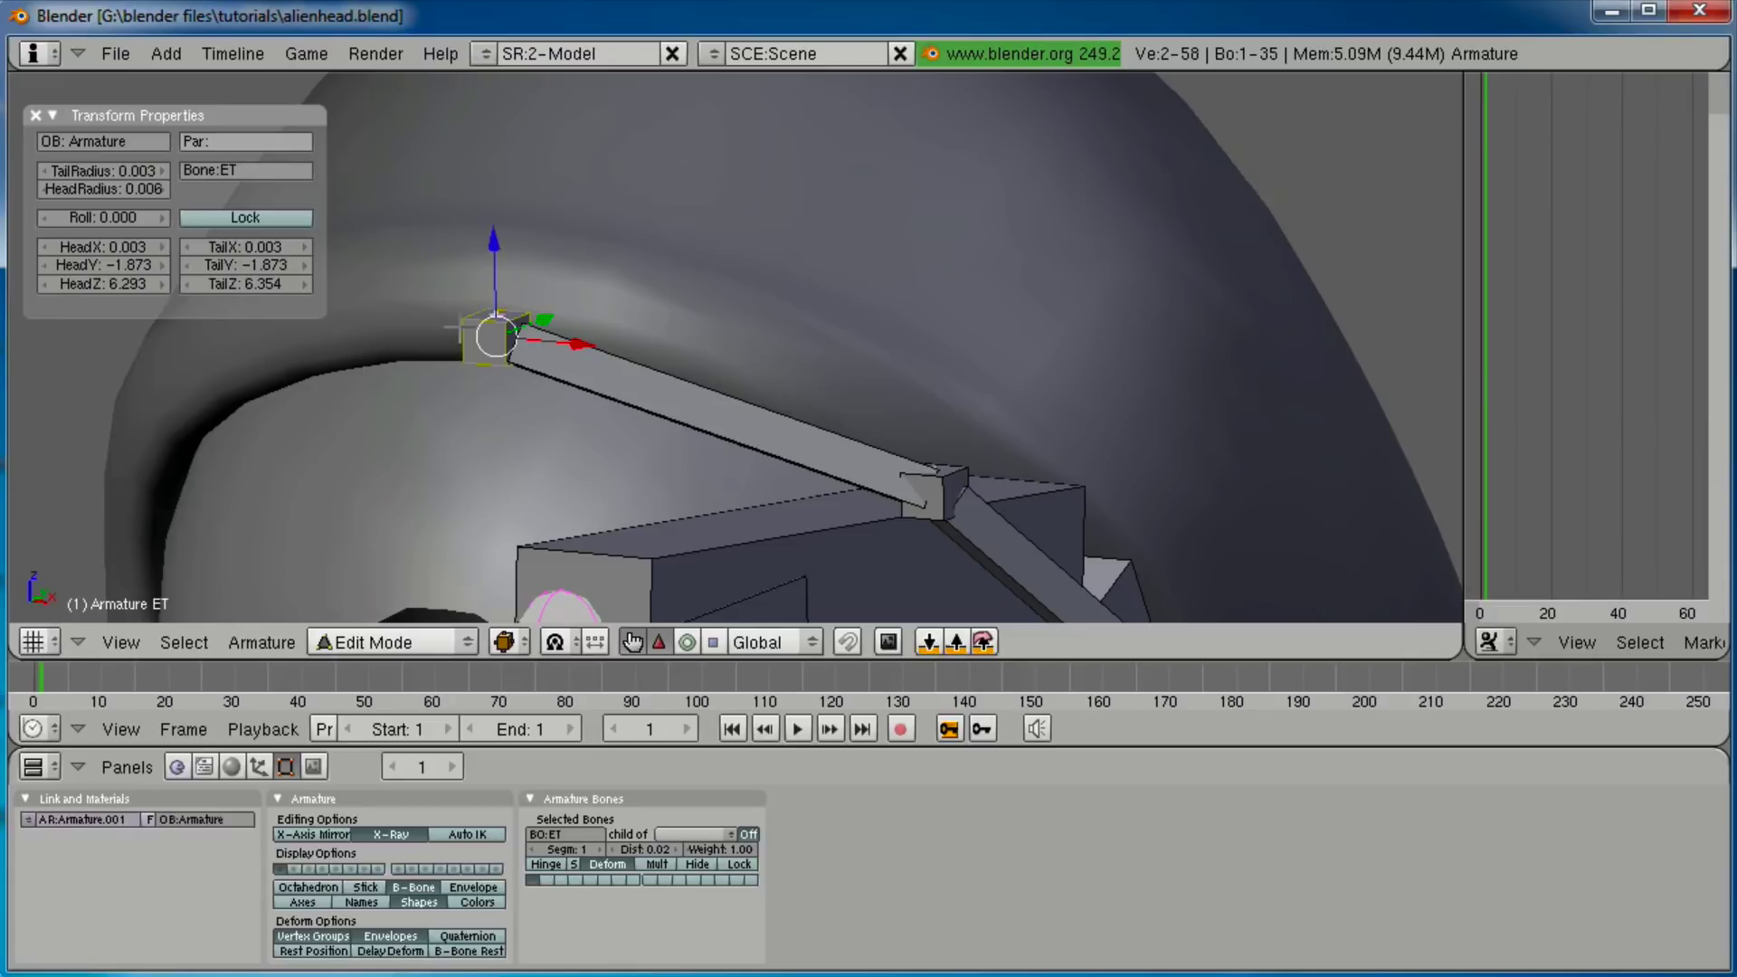
right_click(658, 406)
left_click(287, 172)
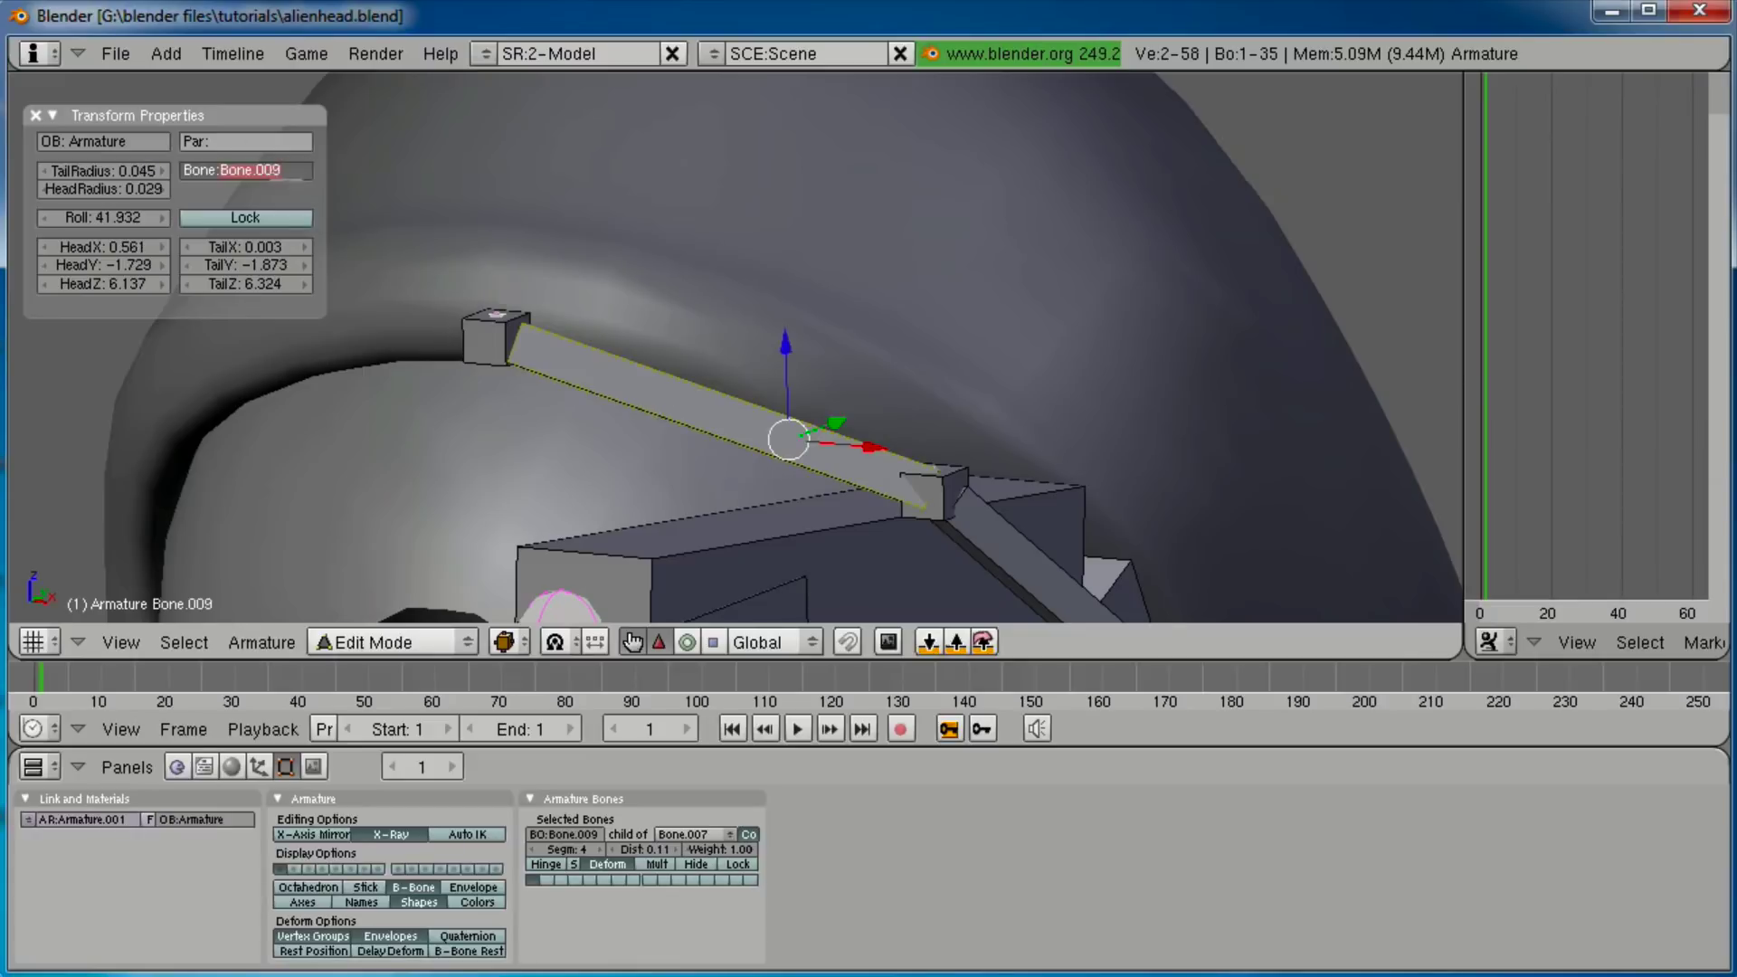
key("Return")
Rename the outer left-side upper lip bone, Bone.002, as SLT.L.
scroll(711, 466, "down", 6)
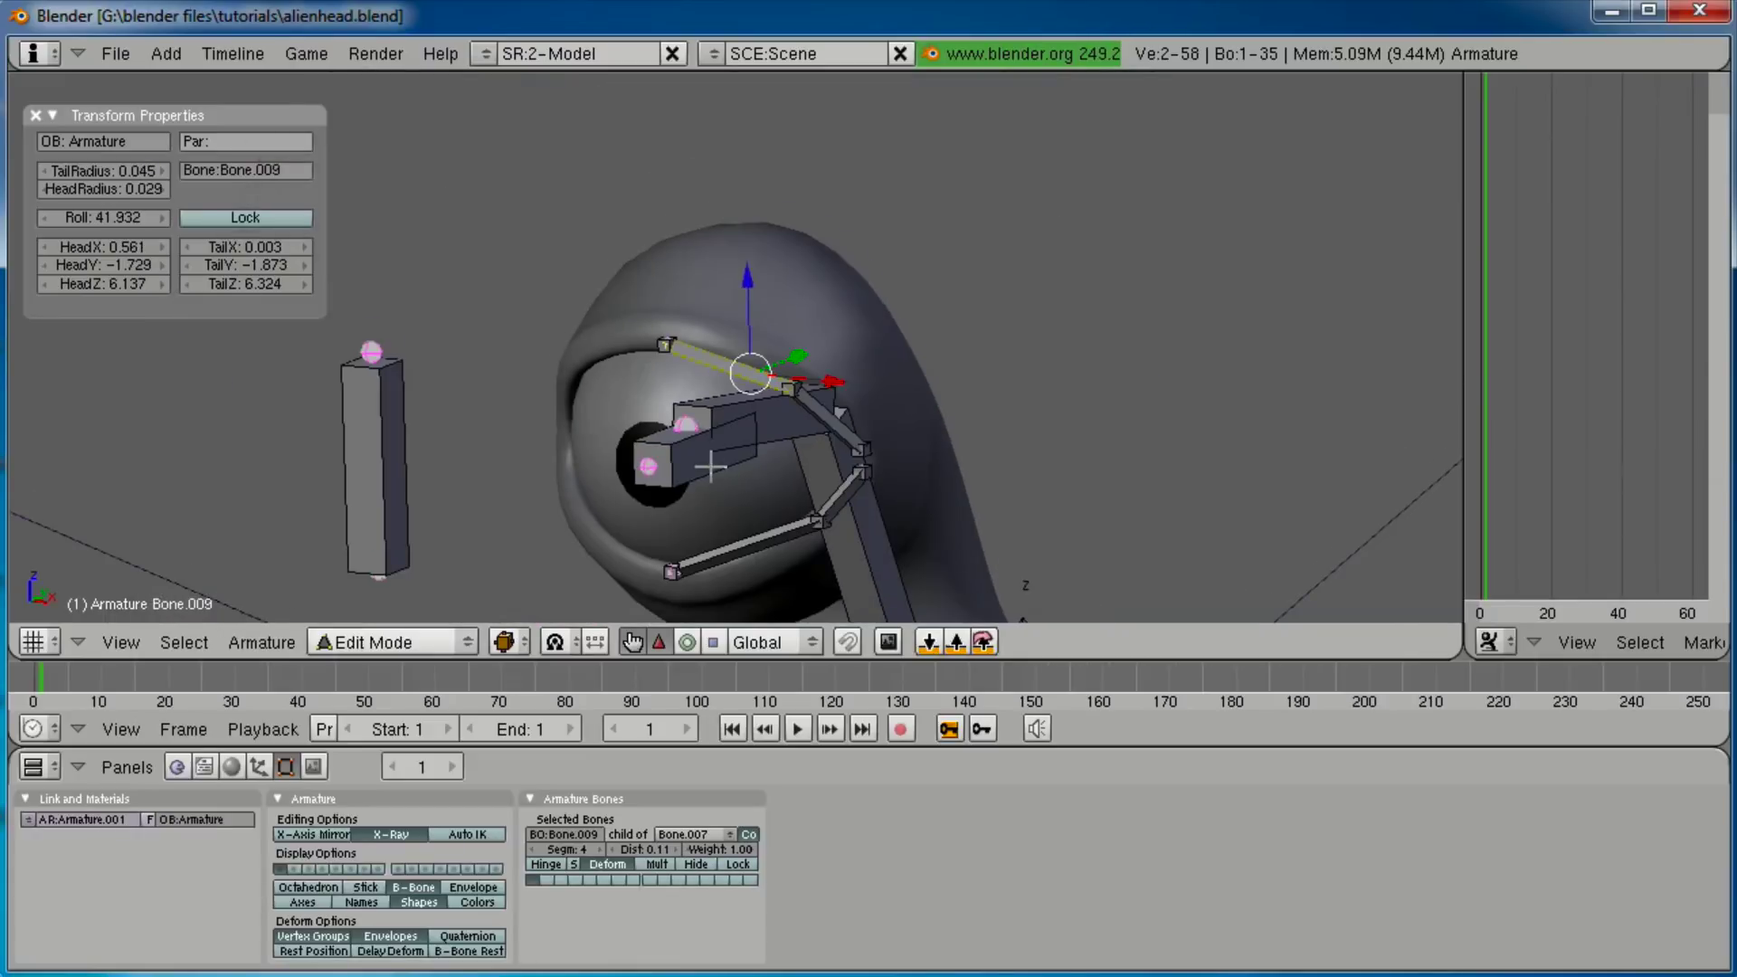
middle_click_drag(710, 466, 606, 84, "shift")
middle_click_drag(668, 602, 639, 317, "shift")
scroll(640, 341, "up", 2)
right_click(591, 239)
middle_click_drag(592, 239, 596, 275, "shift")
right_click(841, 308)
left_click(270, 172)
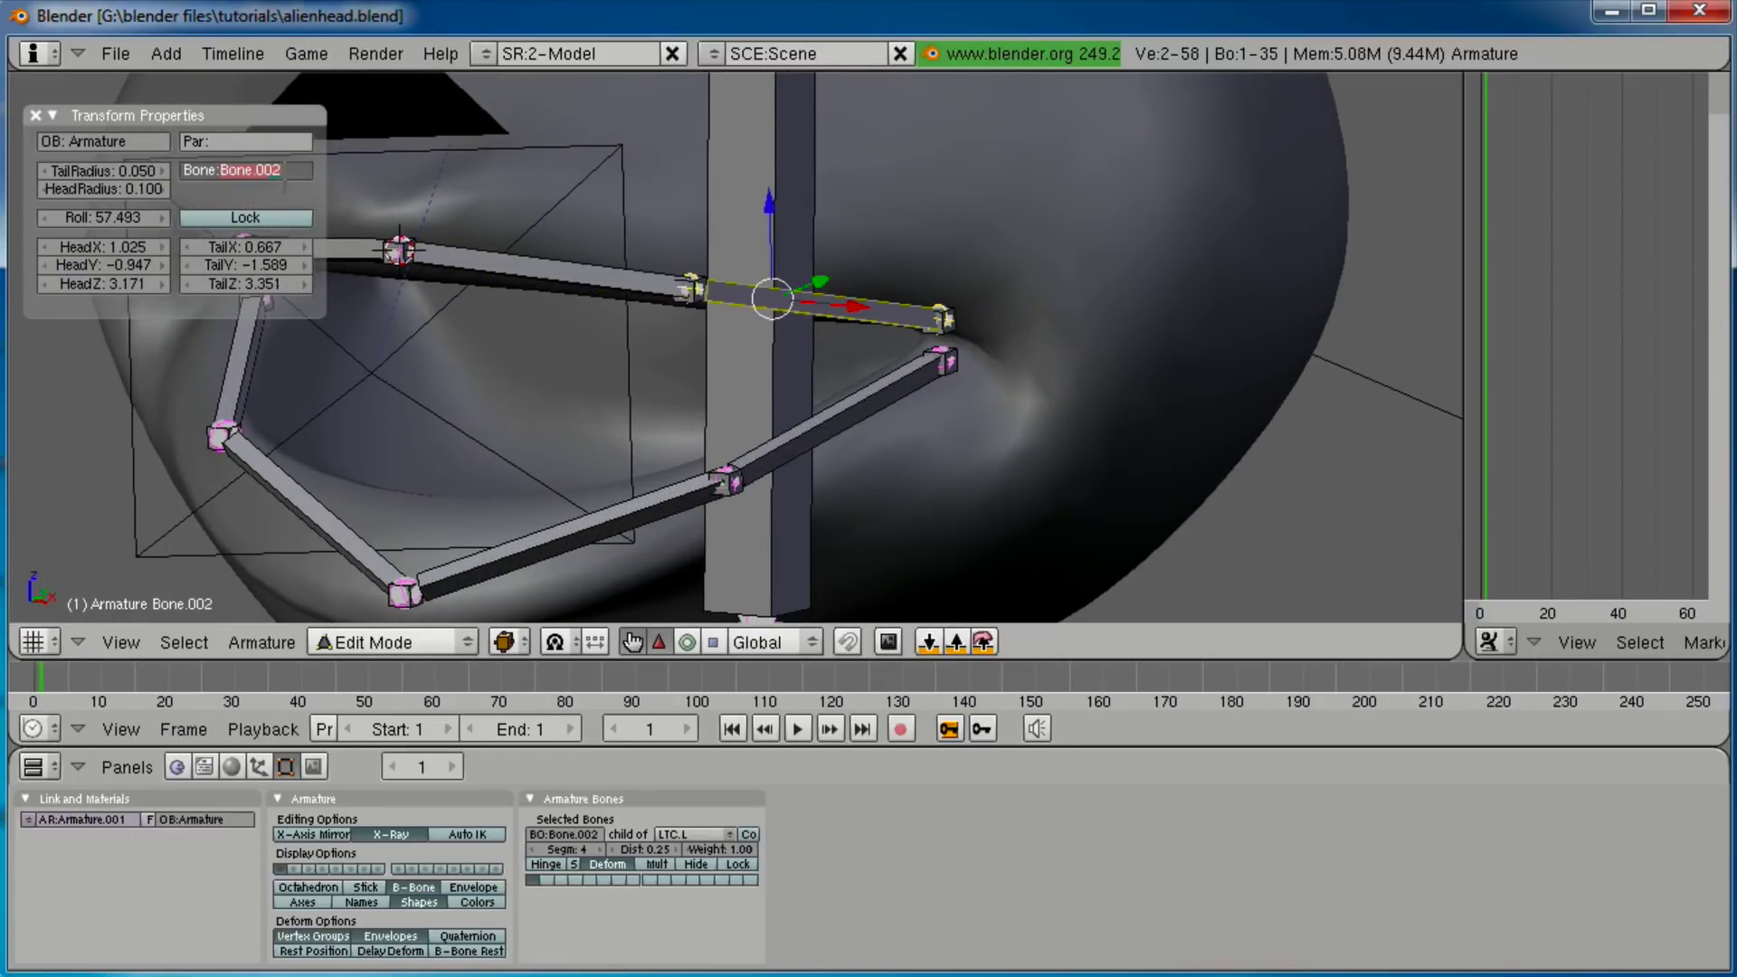
type("SLT.L")
key("Return")
Rename the inner left-side upper lip bone, Bone.003, as SLTI.L.
right_click(562, 278)
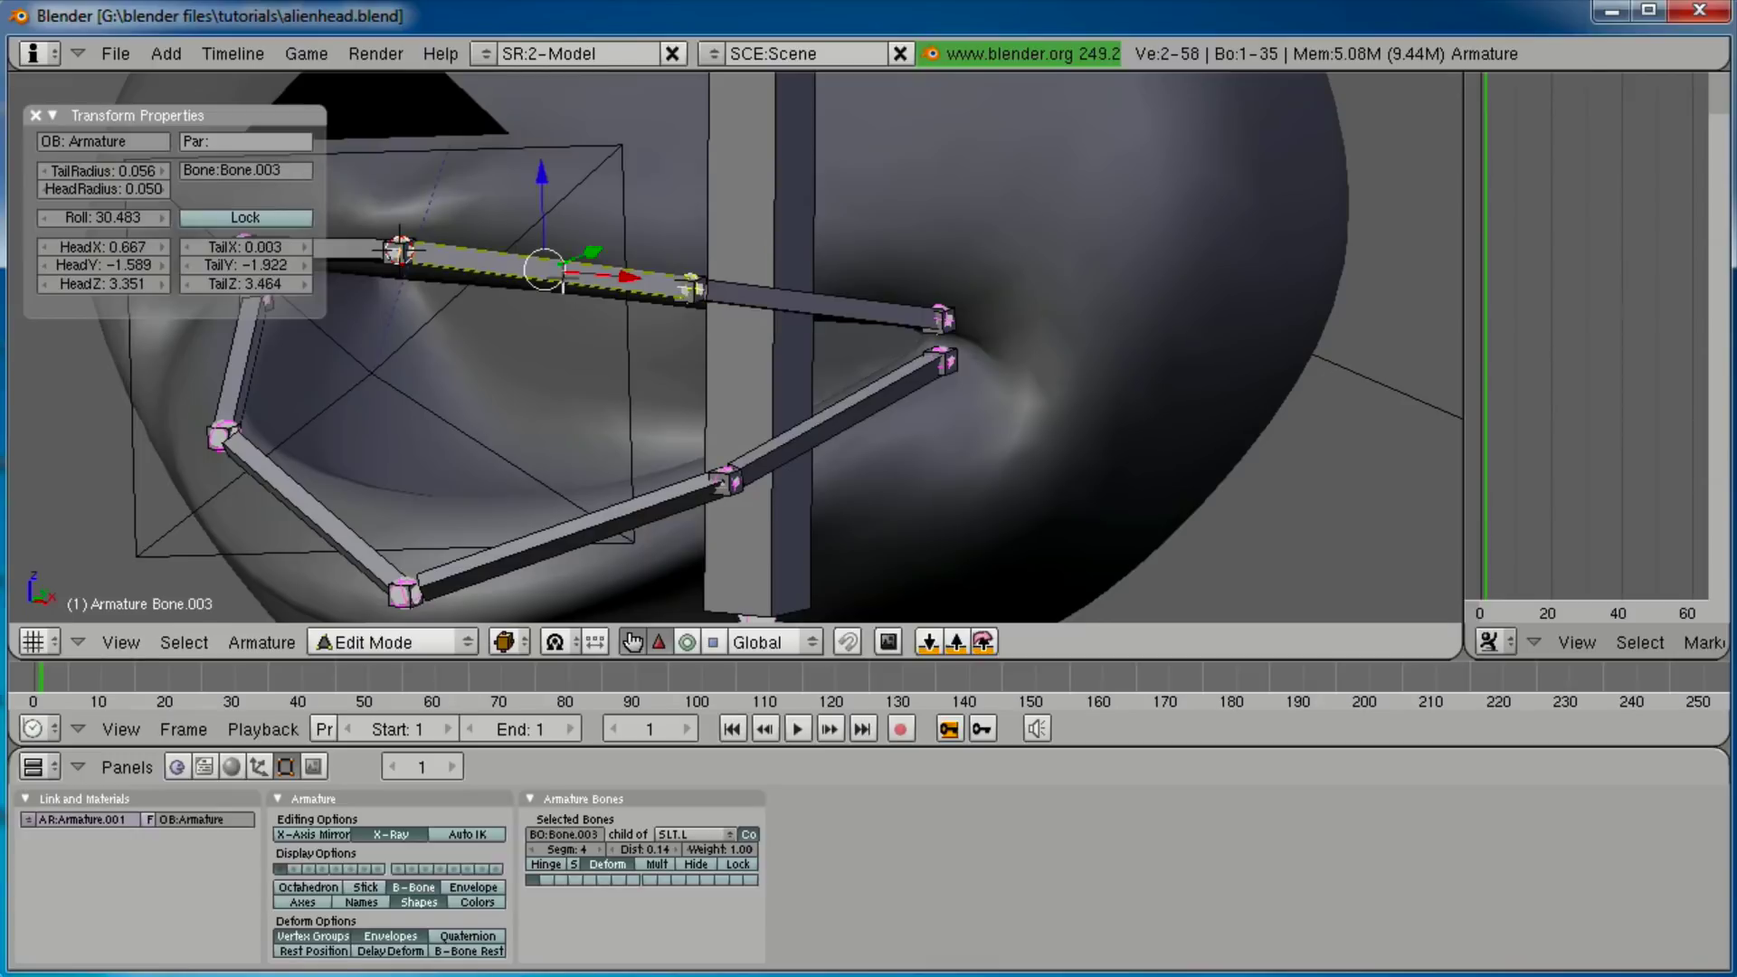
left_click(278, 171)
type("SLTI.L")
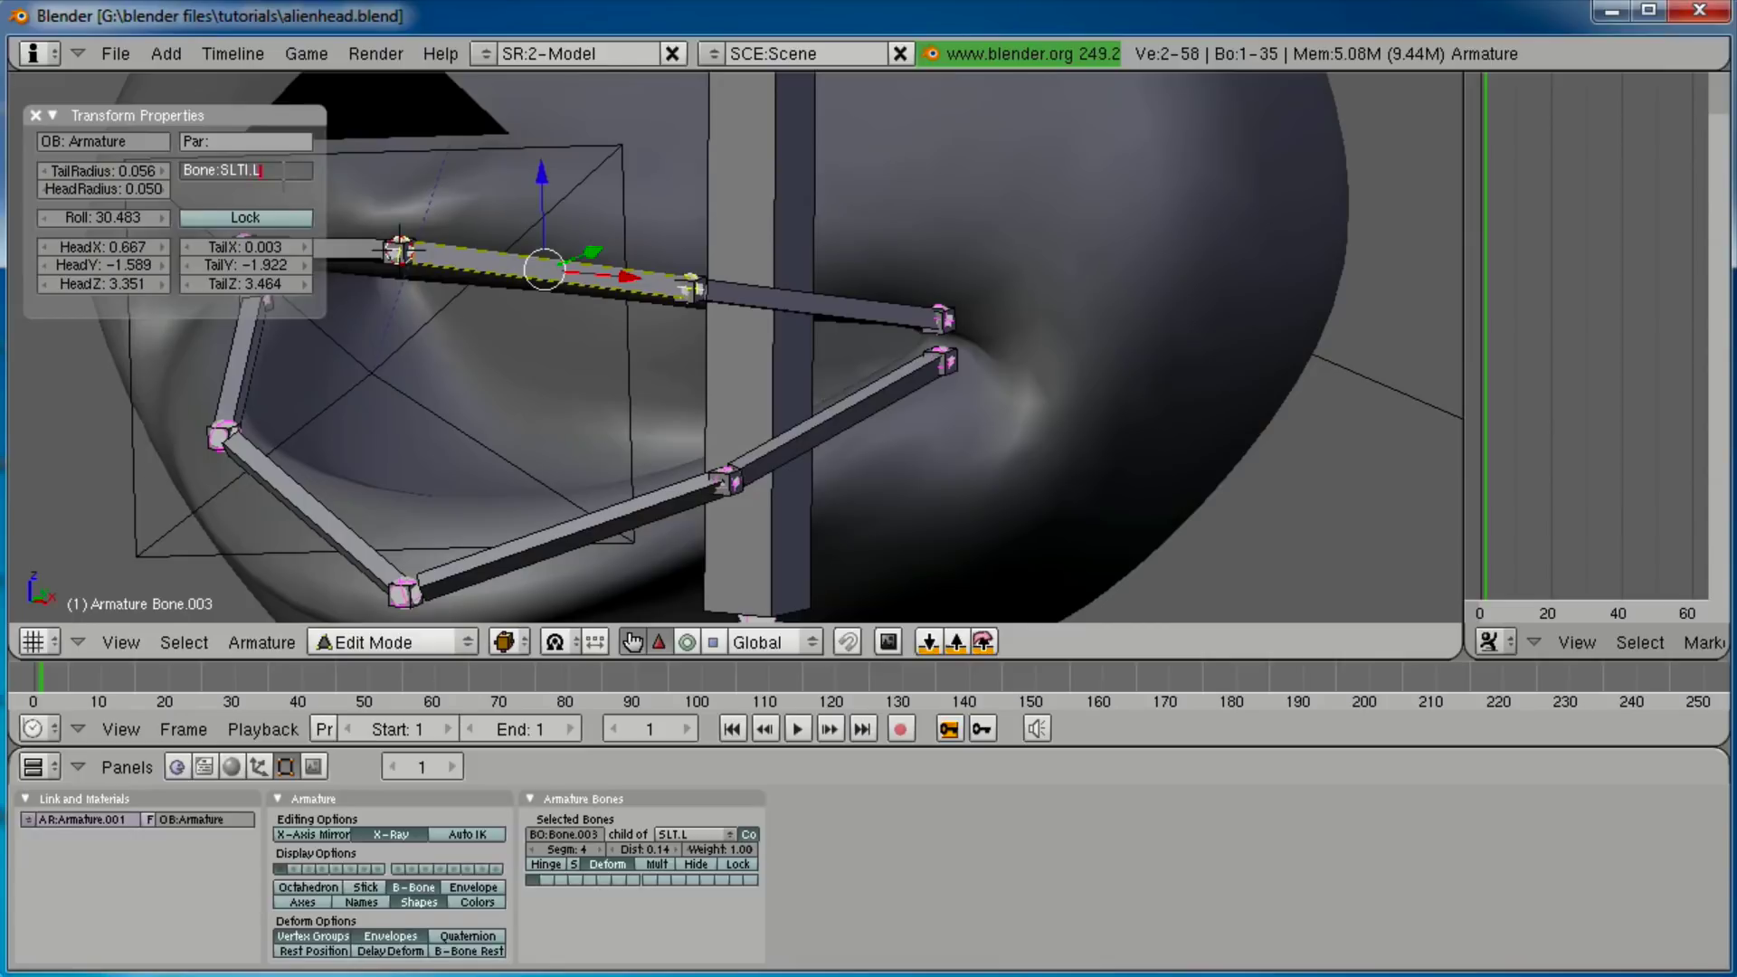
key("Return")
Rename the inner left-side lower lip bone, Bone.001, as SLBI.L.
right_click(534, 555)
left_click(262, 170)
type("SL")
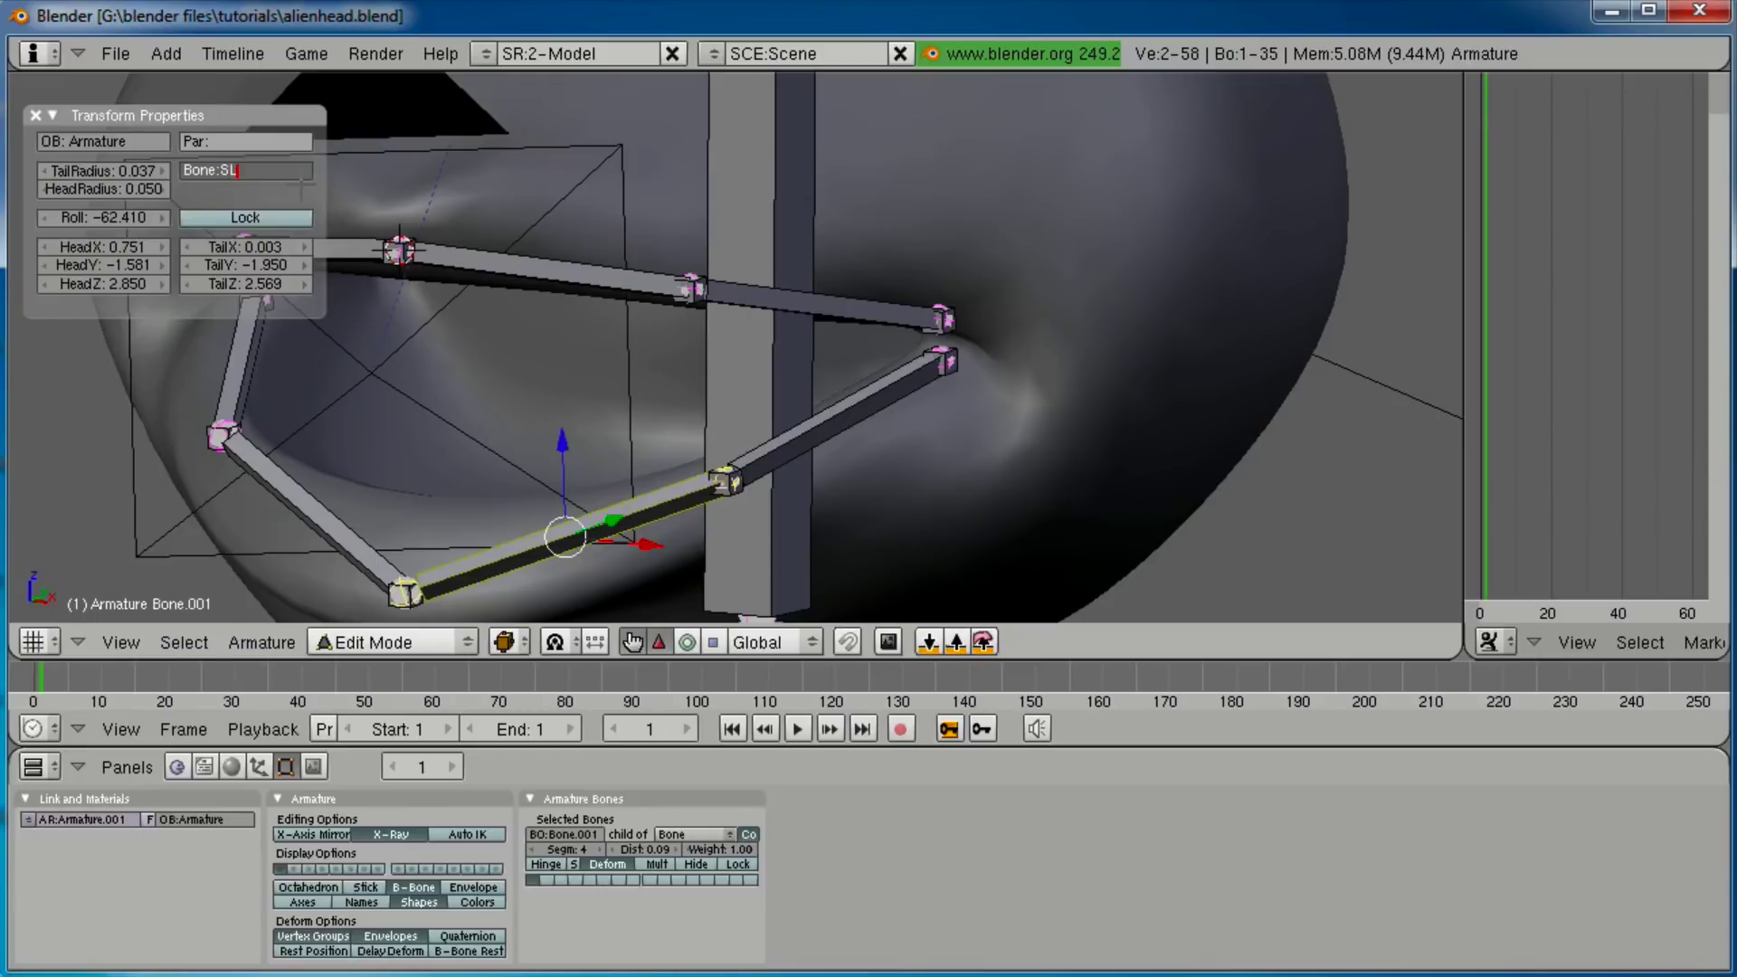
type("BI.L")
key("Return")
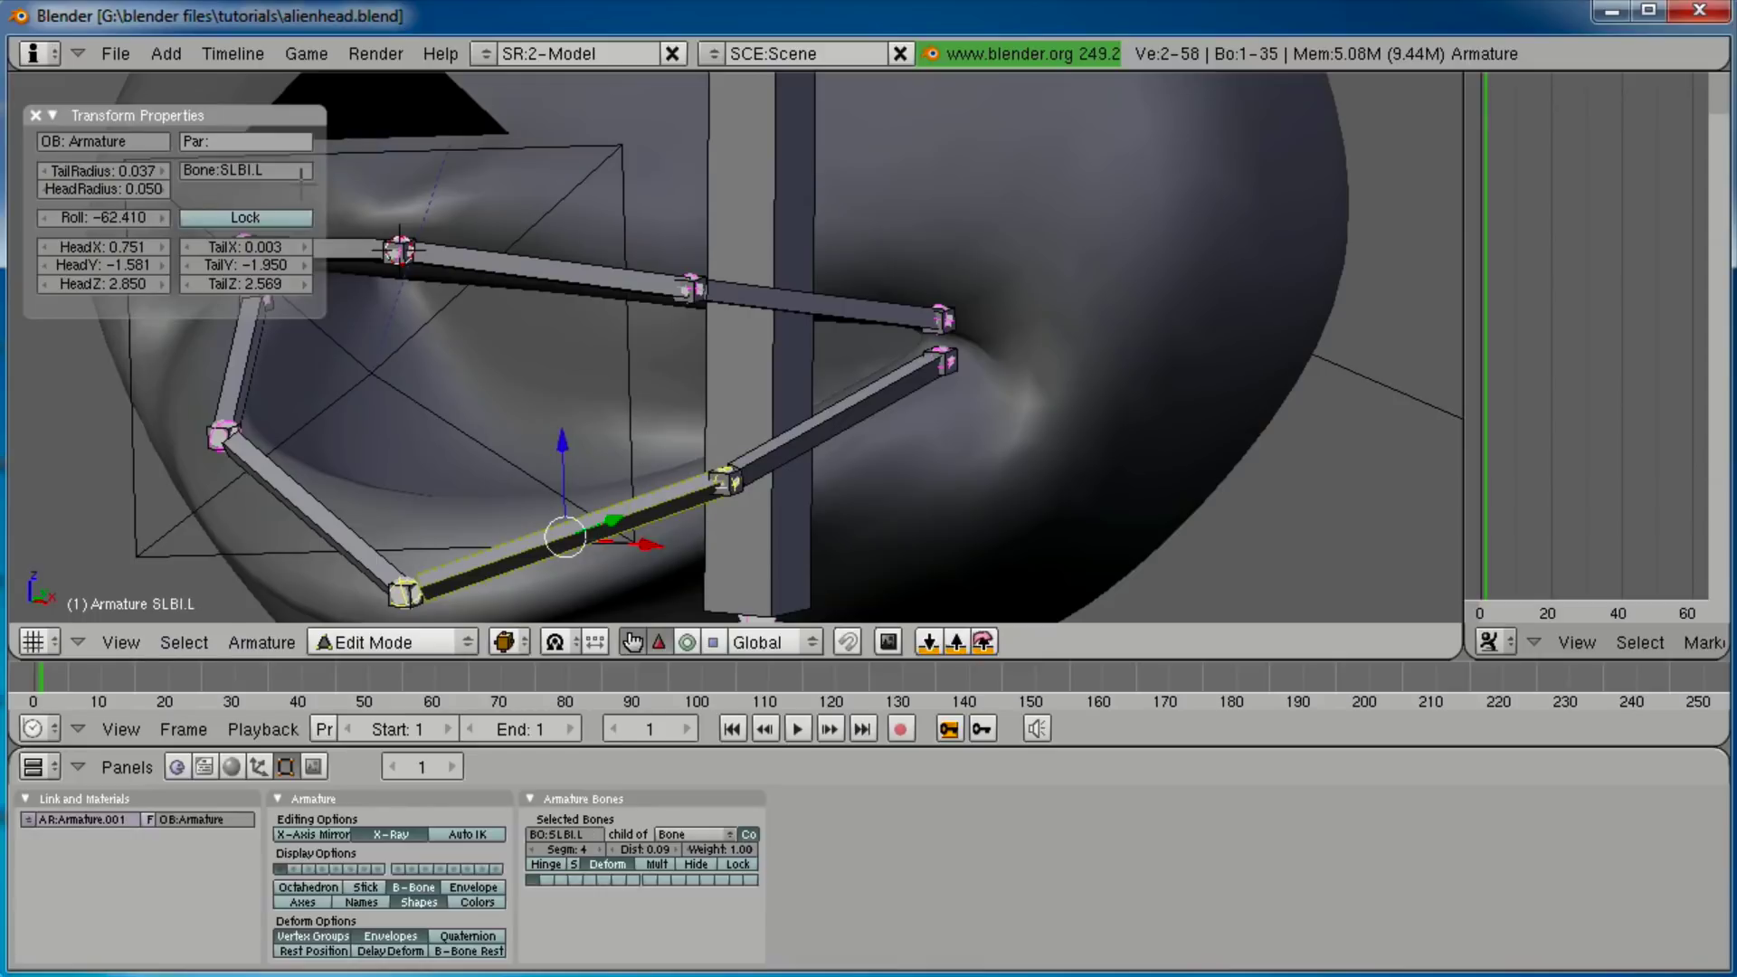
Rename the outer left-side lower lip bone as SLB.L.
right_click(877, 422)
left_click(271, 171)
type("S")
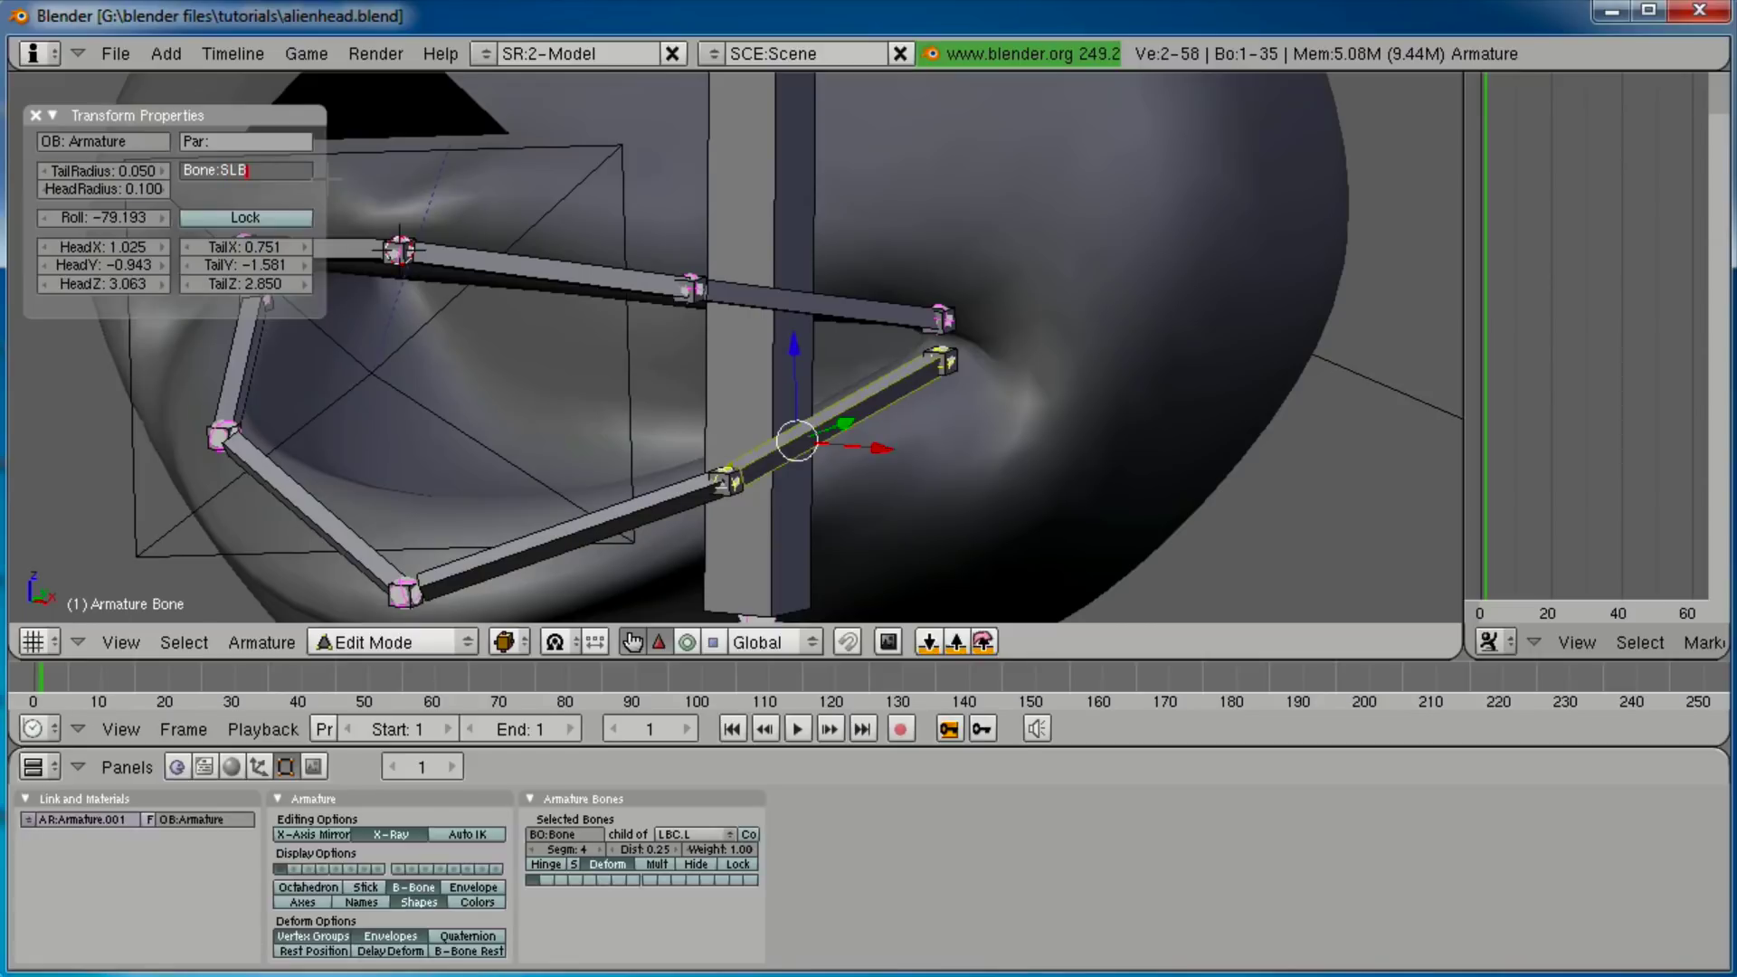
key("Return")
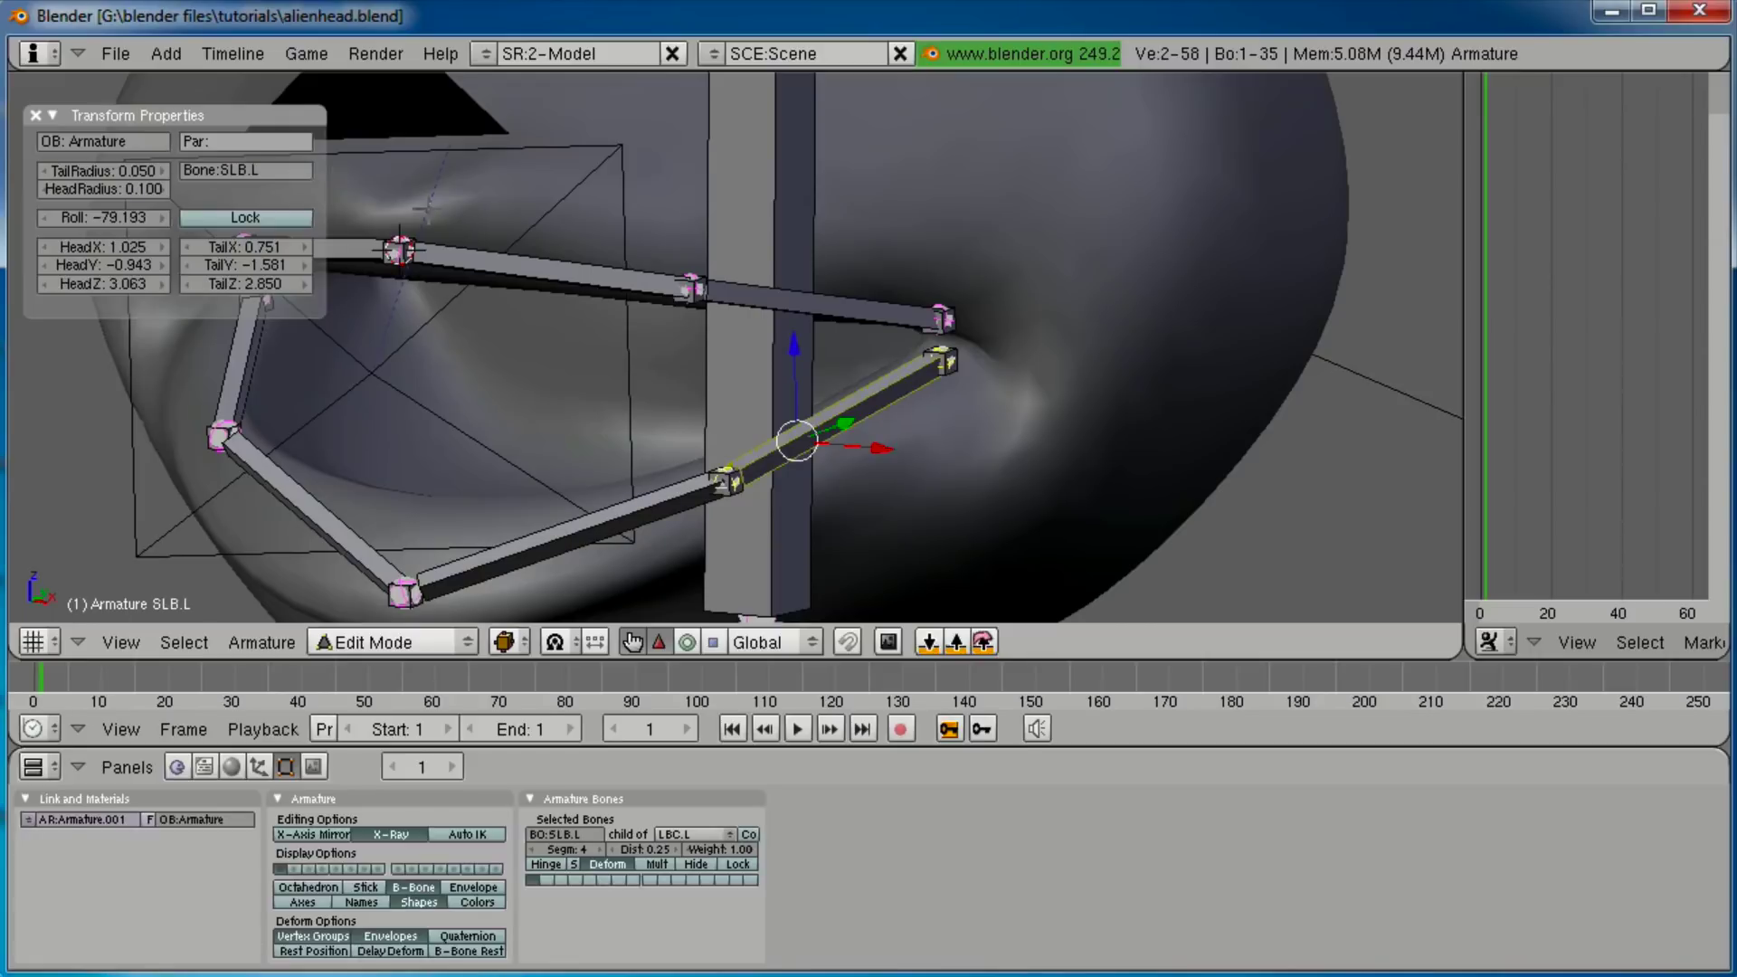
Rename the inner right-side upper lip bone, Bone.006, as SLTI.R.
middle_click_drag(507, 418, 932, 409)
right_click(673, 296)
left_click(251, 170)
type("S")
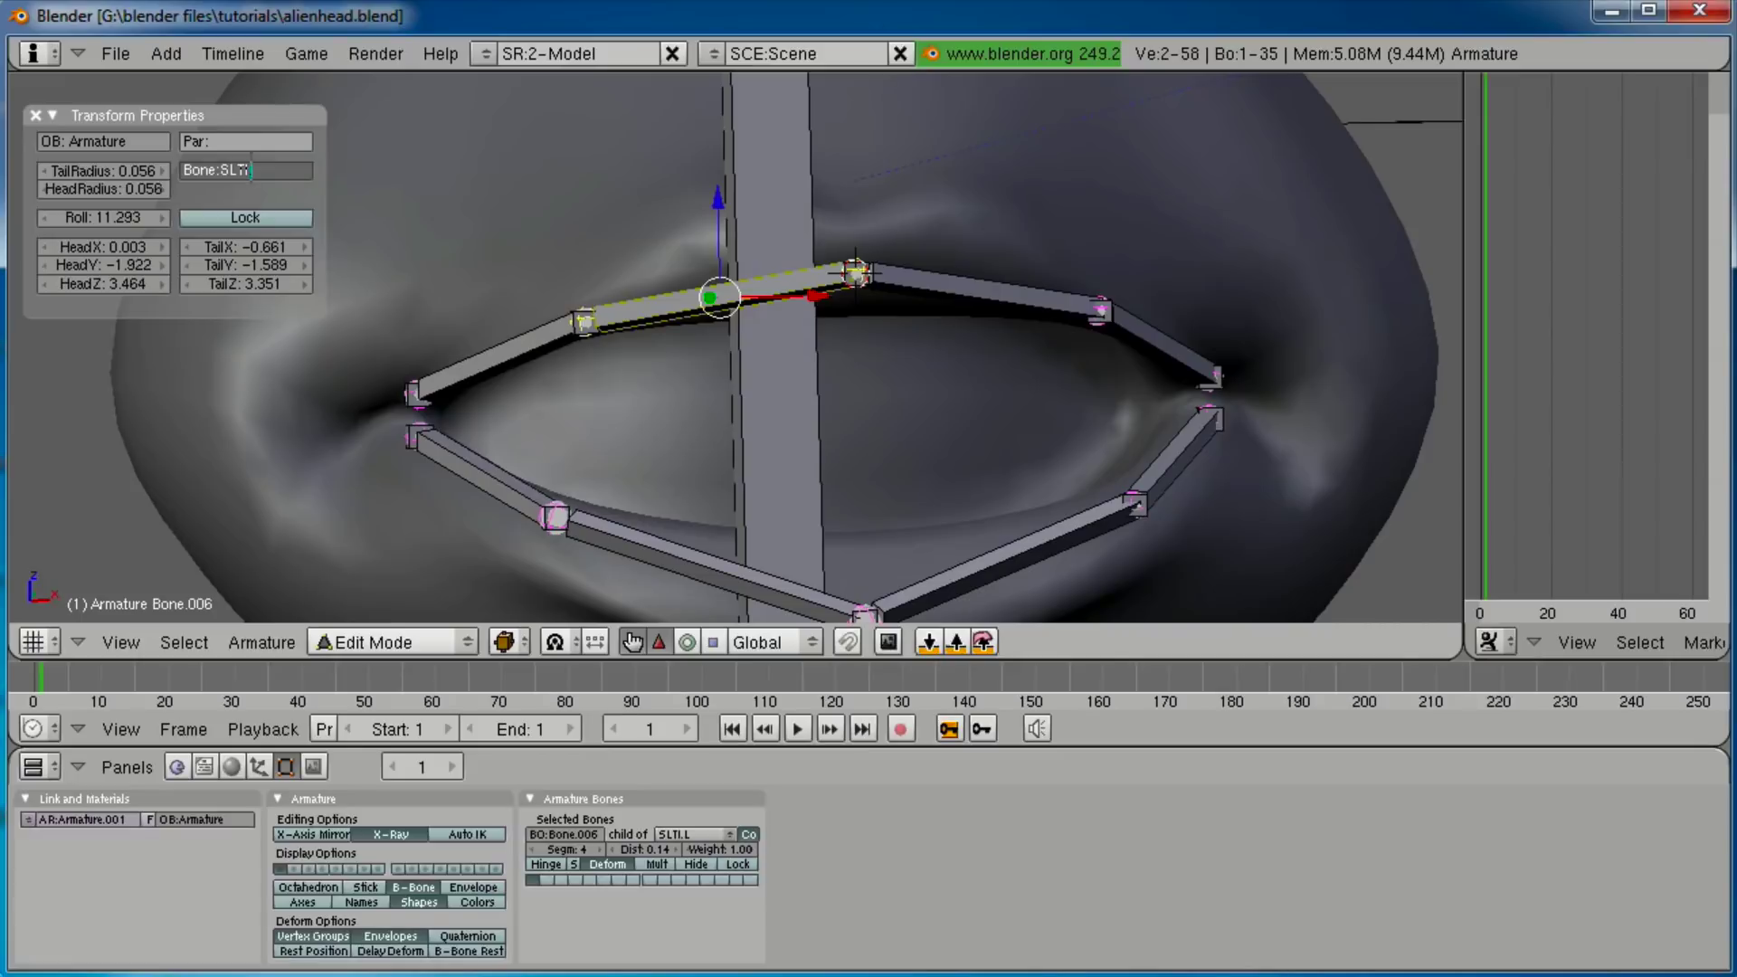
key("Return")
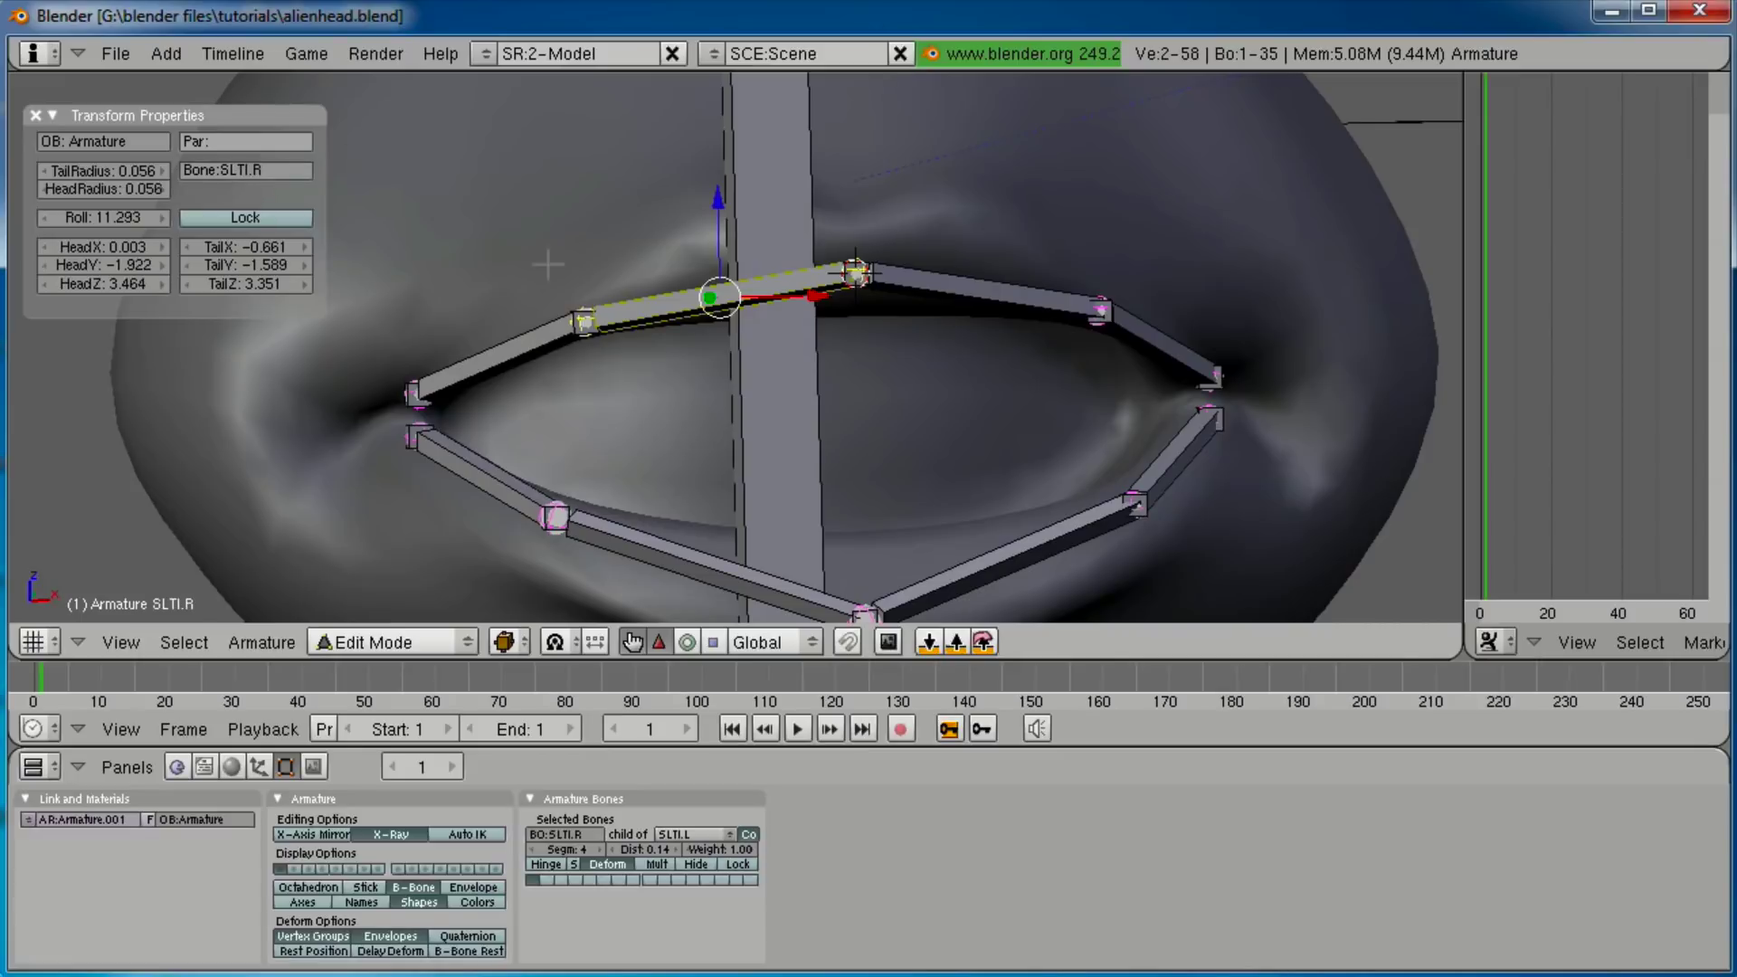
Rename the inner right-side lower lip bone, Bone.004, as SLBI.R.
right_click(685, 547)
middle_click_drag(685, 540, 711, 448, "shift")
left_click(253, 170)
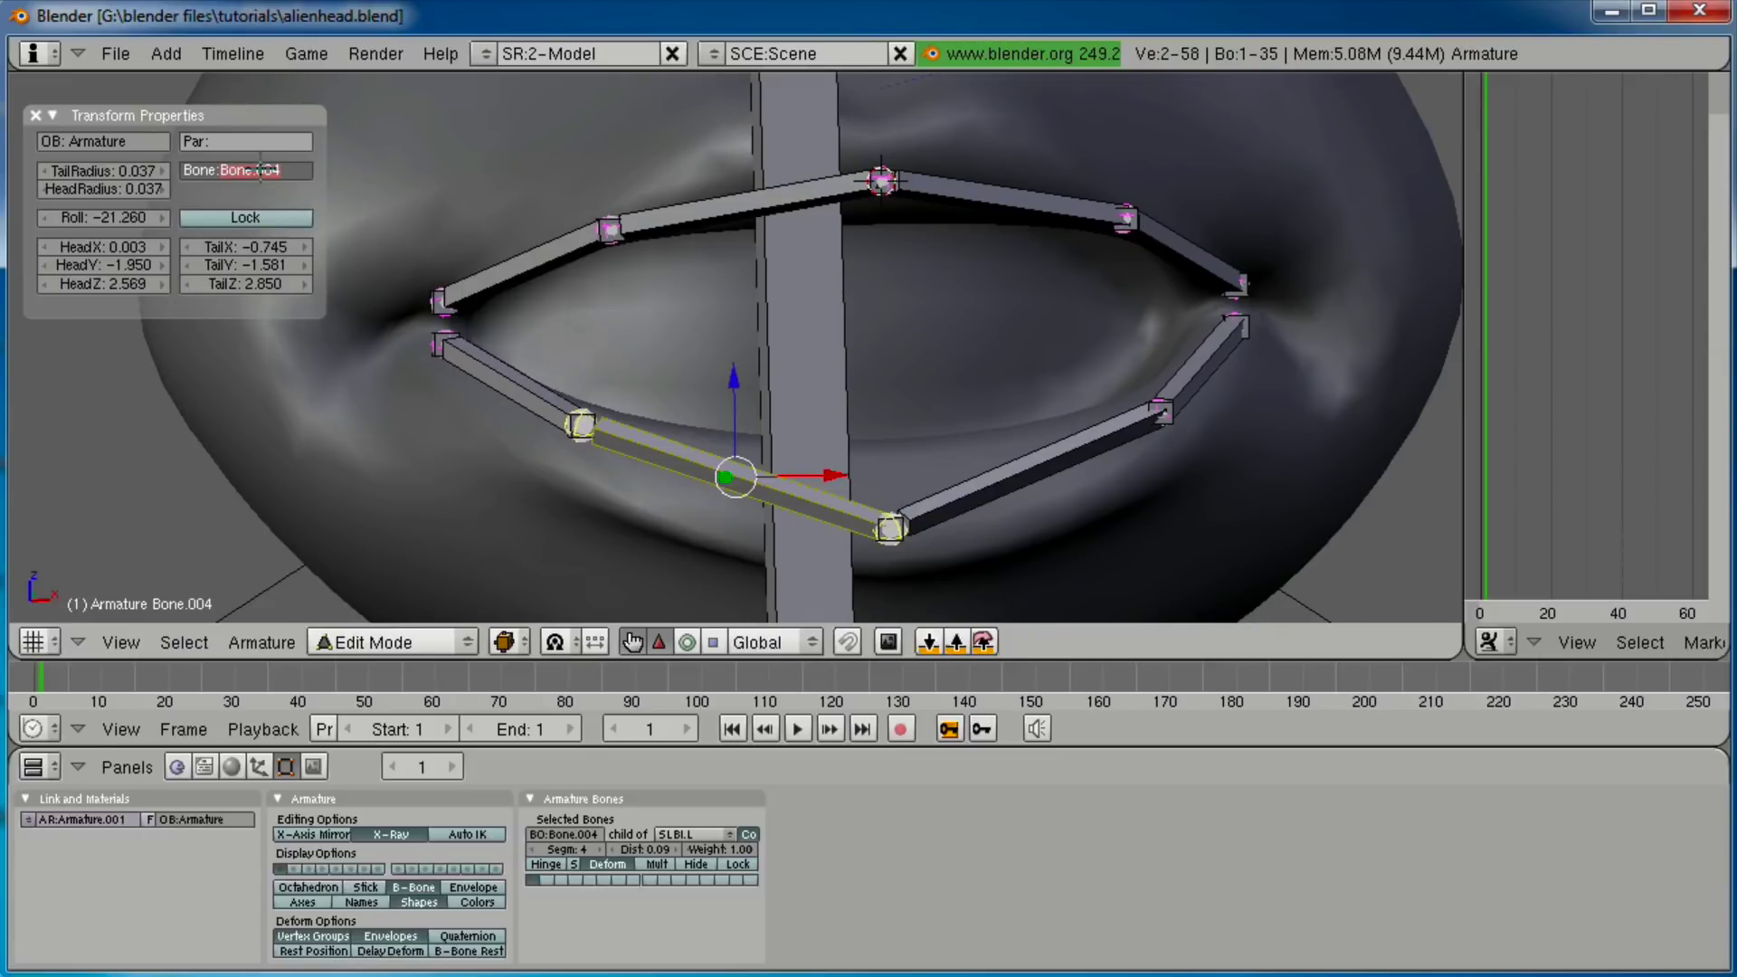
type("SLBI.R")
key("Return")
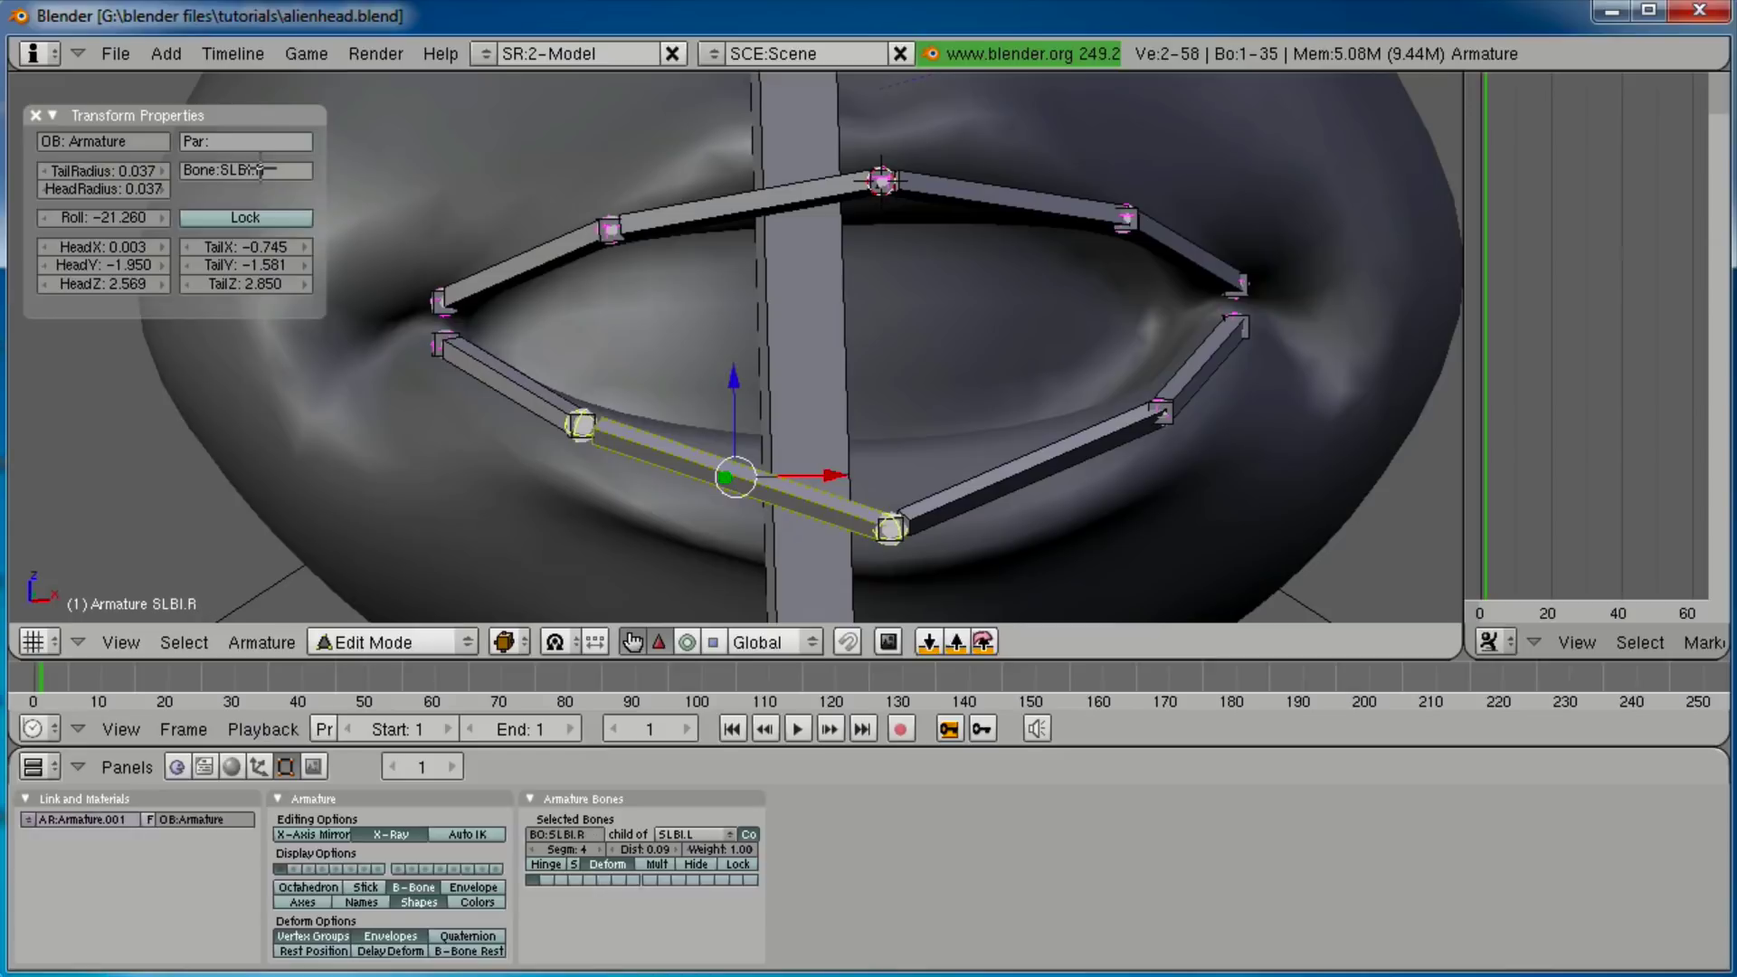
Rename the outer right-side upper lip bone, Bone.005, as SLT.R.
right_click(522, 286)
left_click(268, 170)
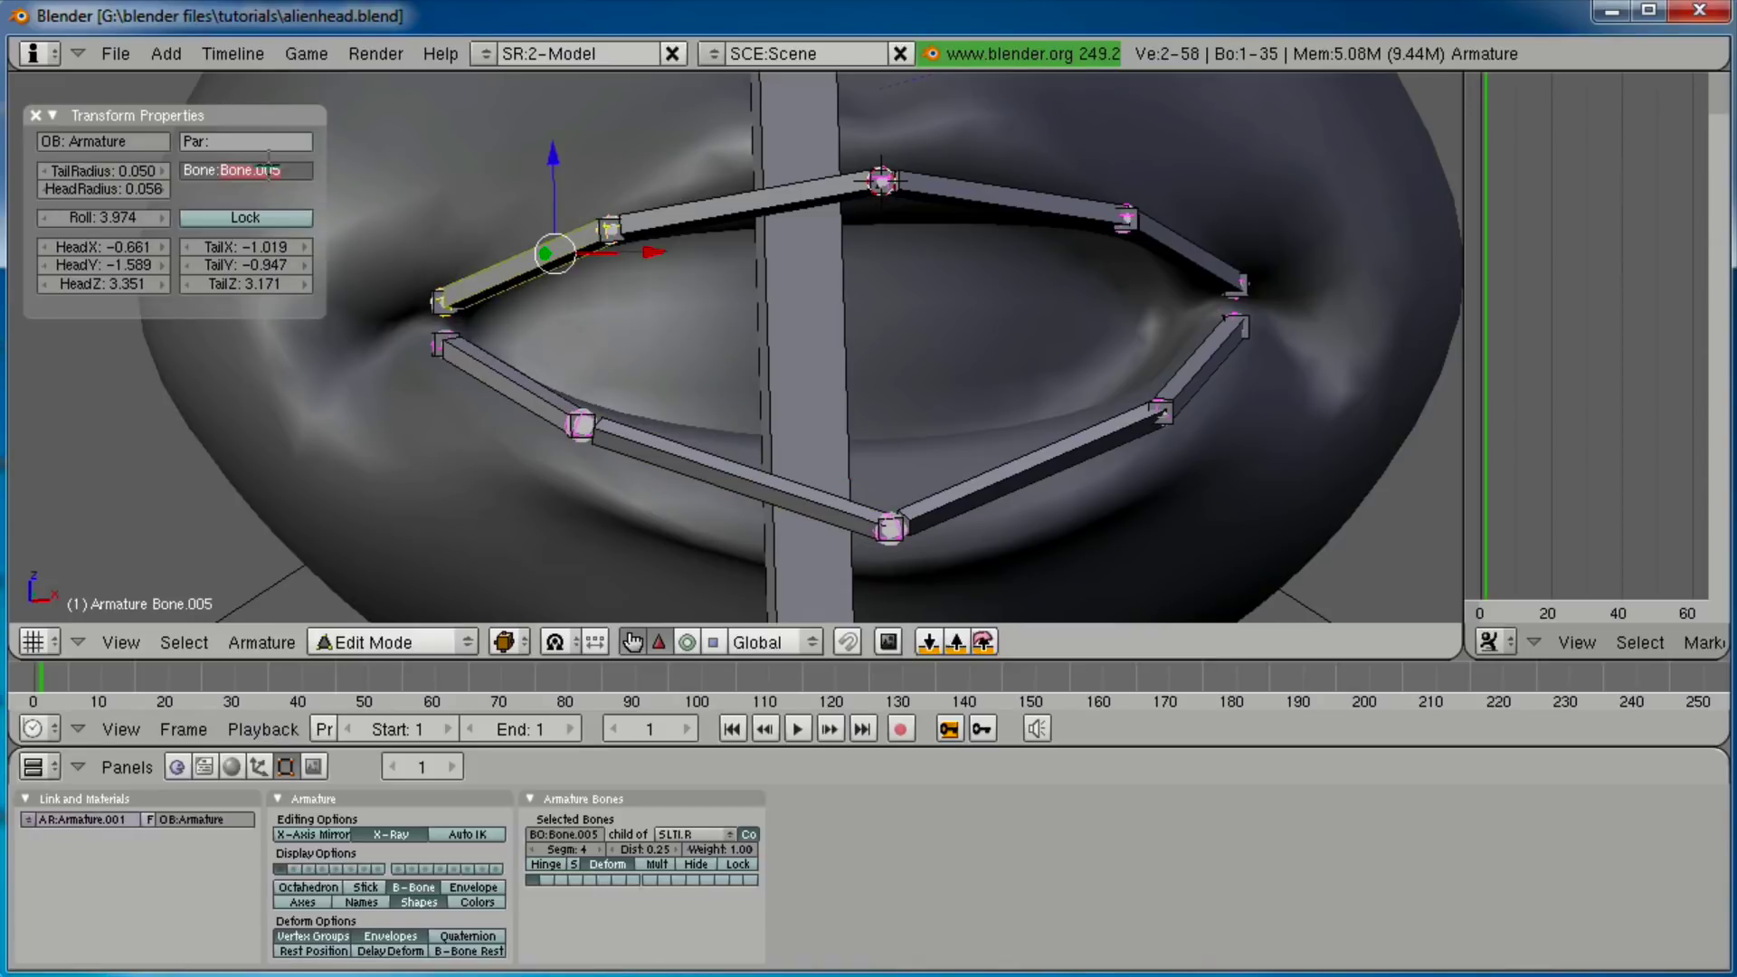
type("SLT.R")
key("Return")
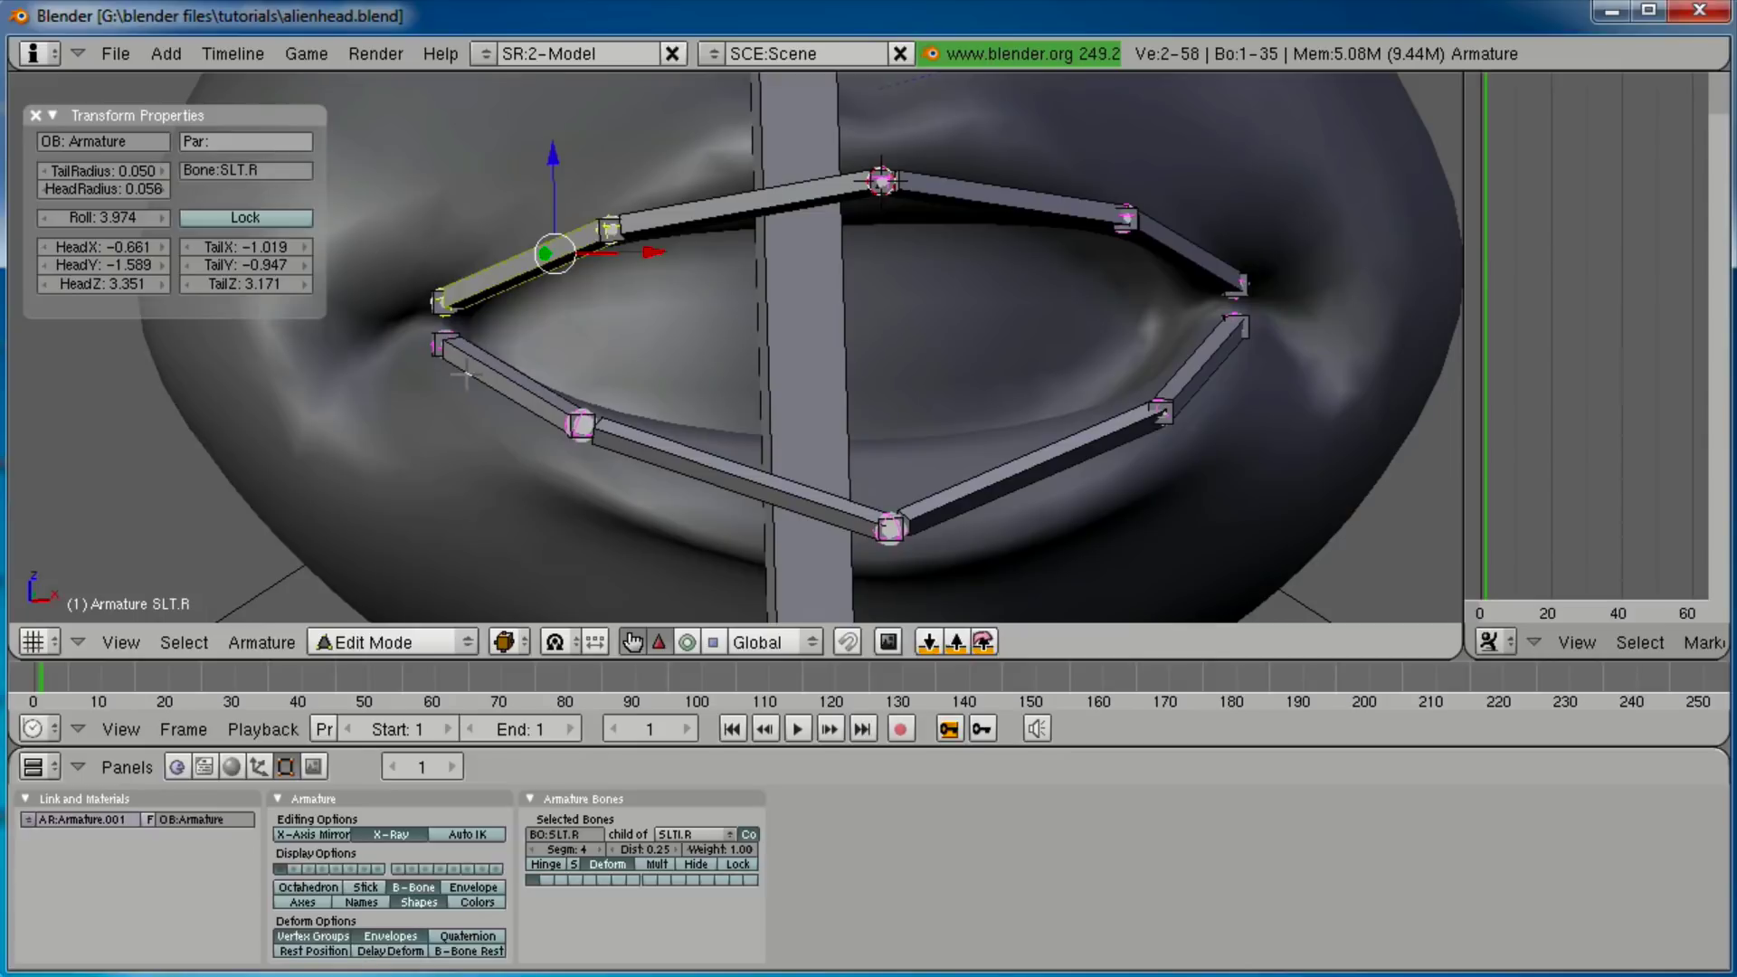
Rename the outer right-side lower lip bone, Bone.008, as SLB.R.
right_click(493, 365)
left_click(236, 171)
type("SLB")
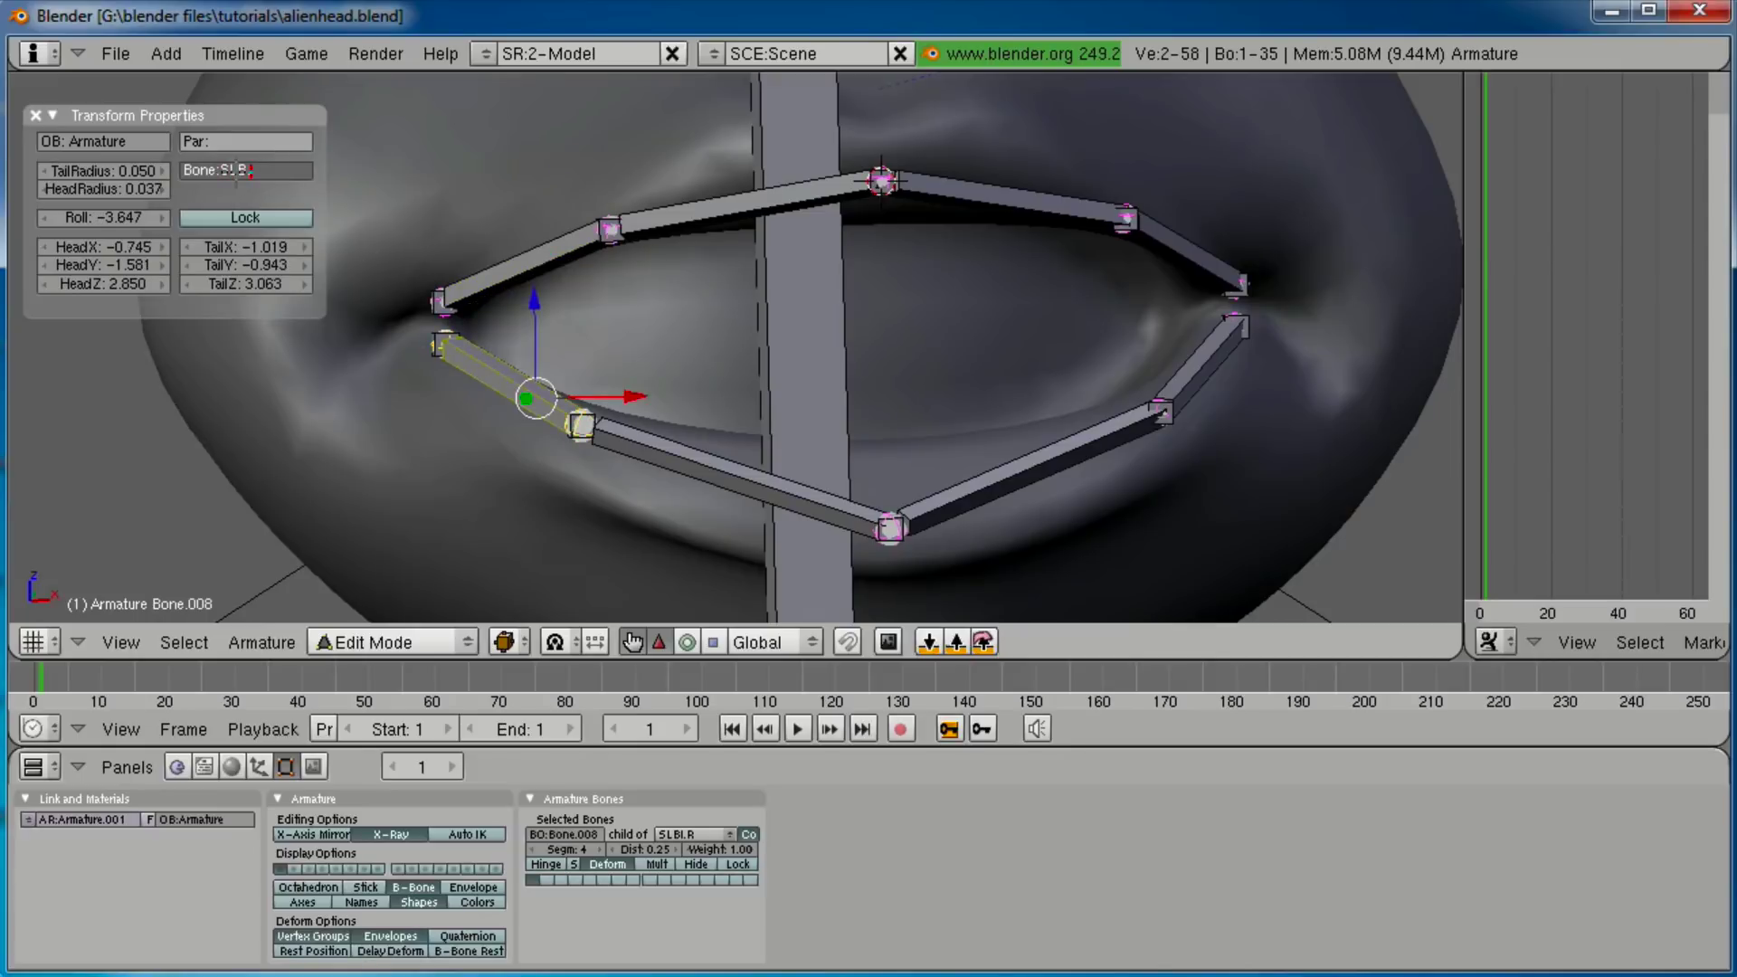
type(".R")
key("Return")
Rename the inner left-side upper eyelid bone, Bone.009, as SET.L.
scroll(351, 149, "down", 2)
mouse_move(674, 154)
middle_mouse_down("shift")
mouse_move(674, 349)
mouse_move(643, 331)
middle_mouse_up("shift")
middle_click_drag(711, 184, 695, 435, "shift")
middle_click_drag(771, 354, 683, 373)
scroll(715, 237, "up", 1)
right_click(708, 221)
left_click(298, 174)
type("S")
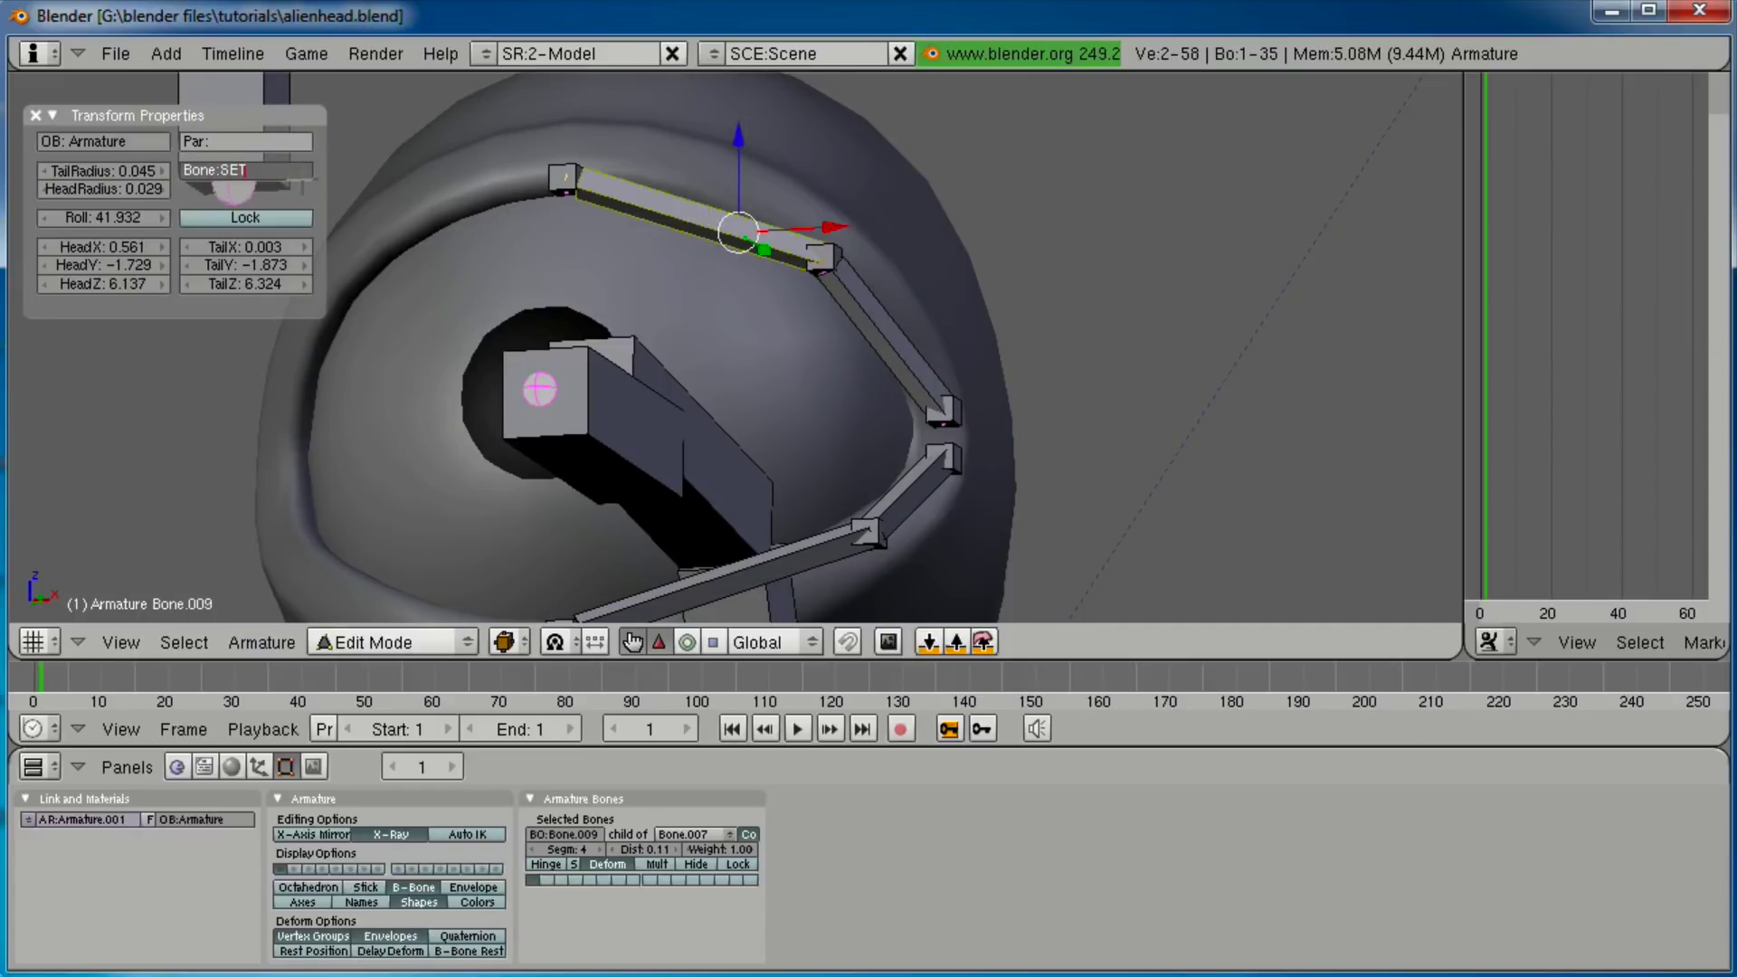
key("Return")
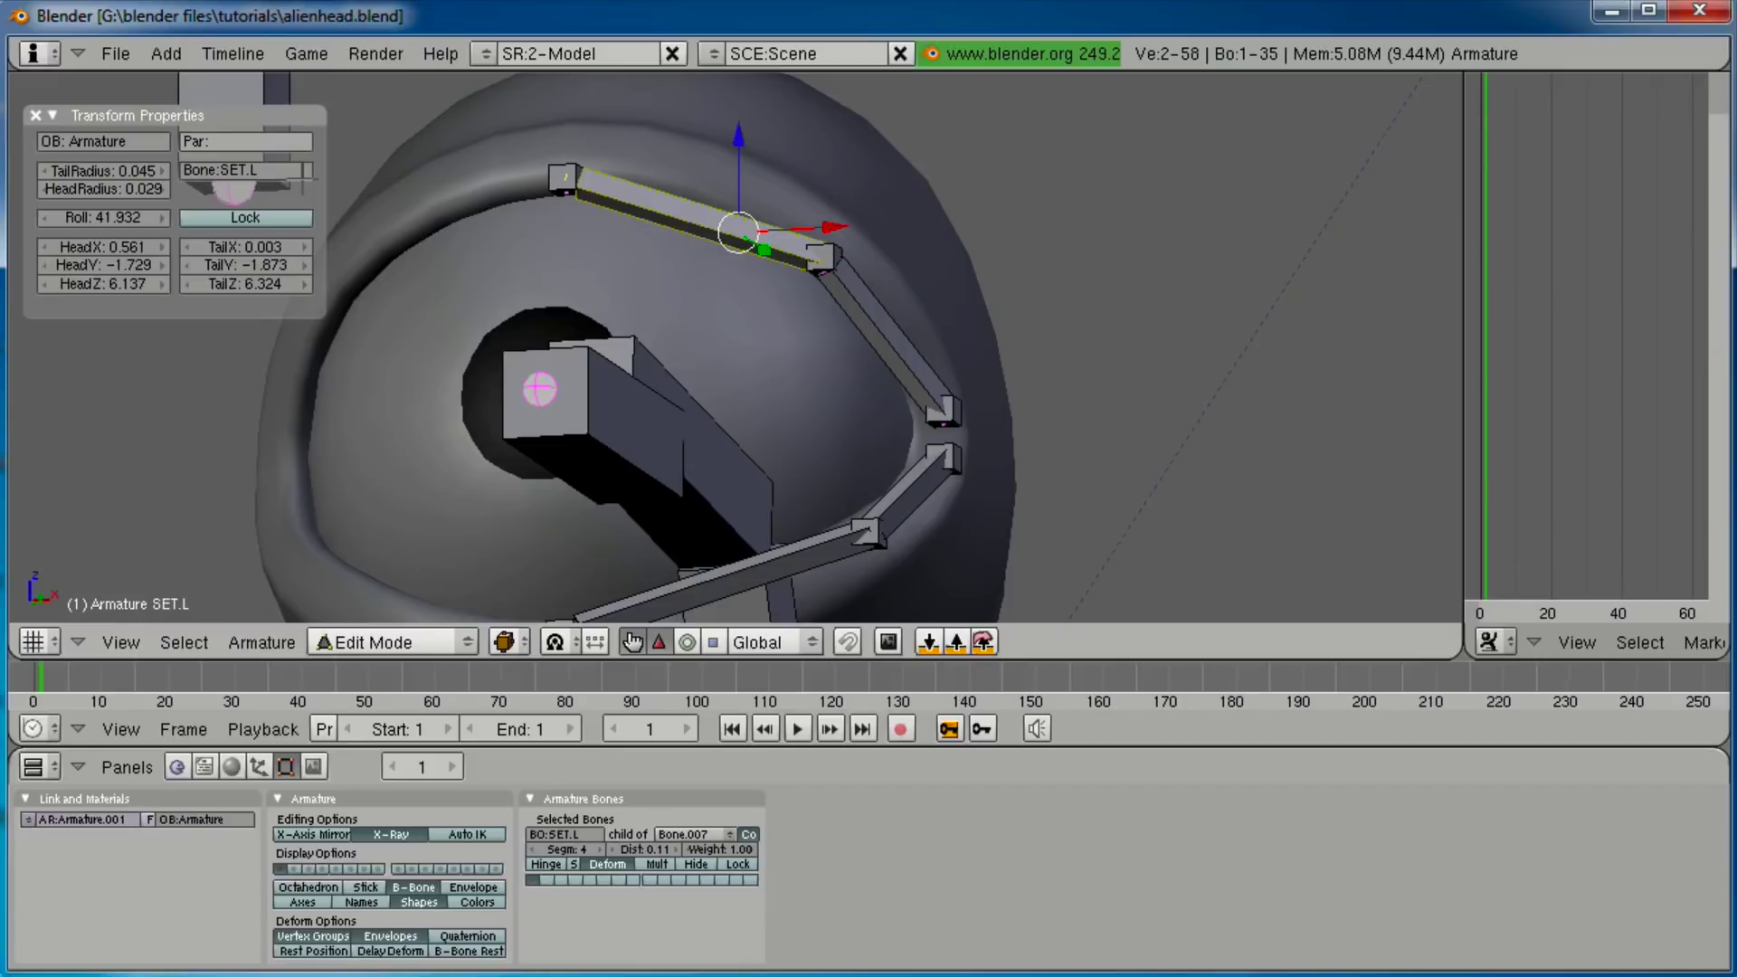
right_click(854, 346)
left_click(294, 170)
type("S")
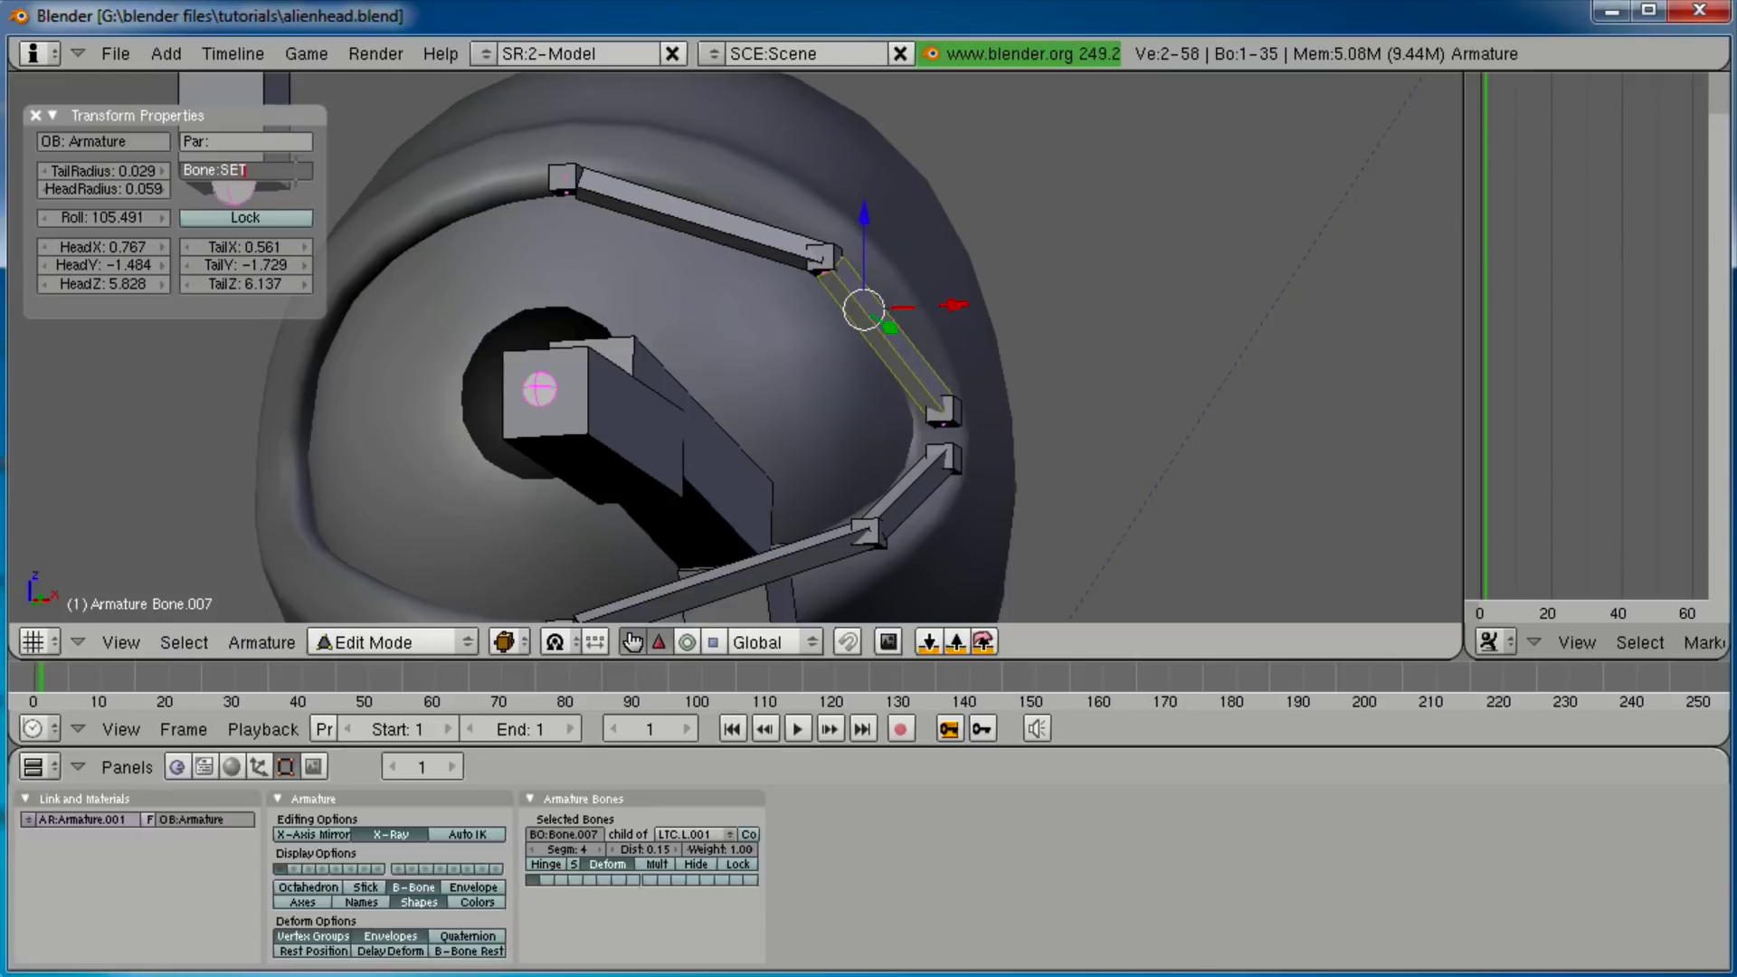
key("Escape")
Give the inner left-side upper eyelid bone a distinct name, and rename the outer one, Bone.007, as SET.L.
right_click(642, 206)
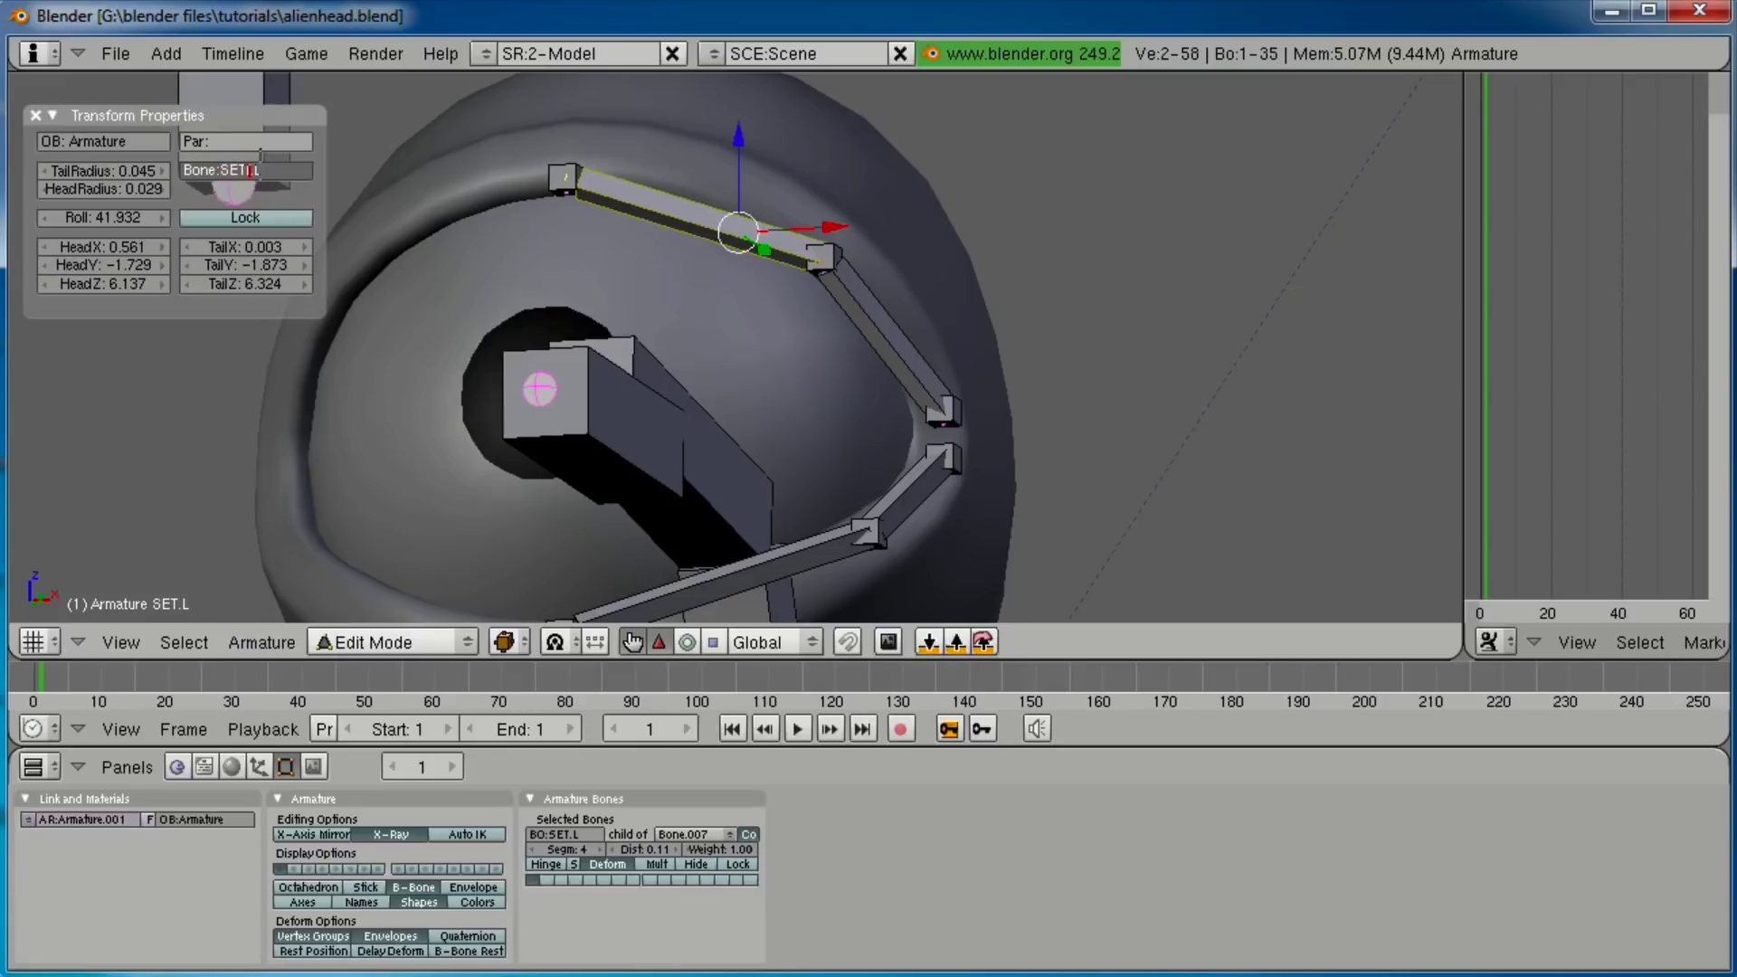
right_click(868, 312)
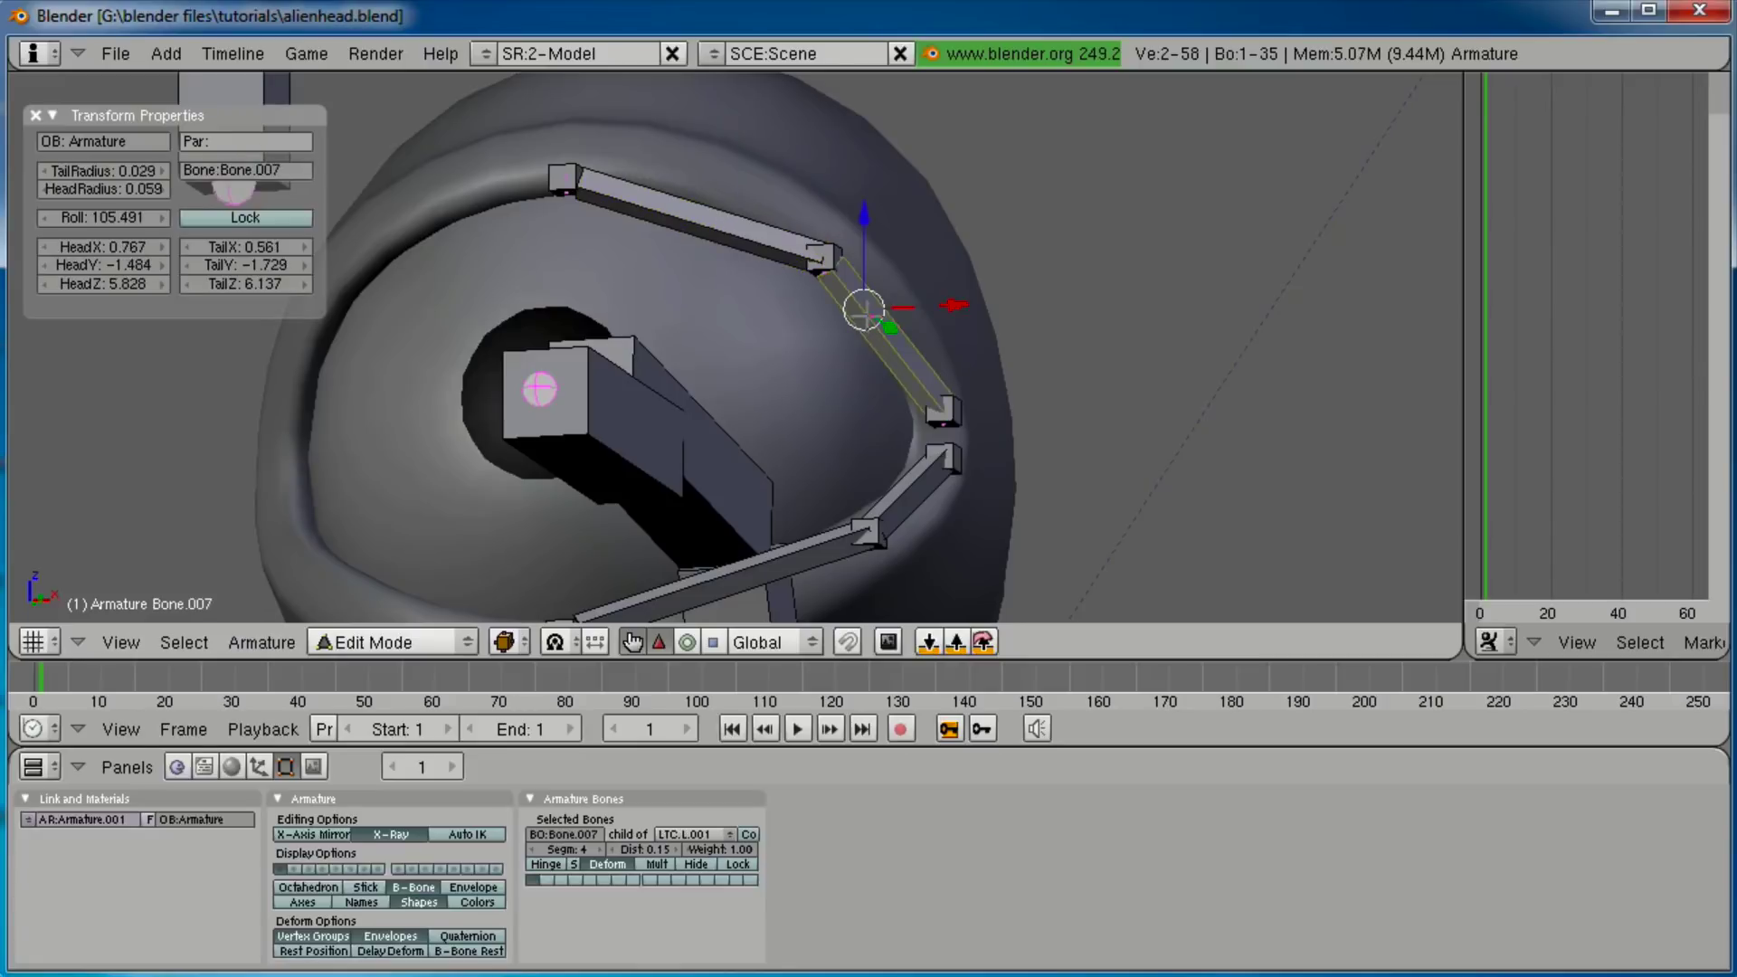
left_click(271, 172)
type("SET")
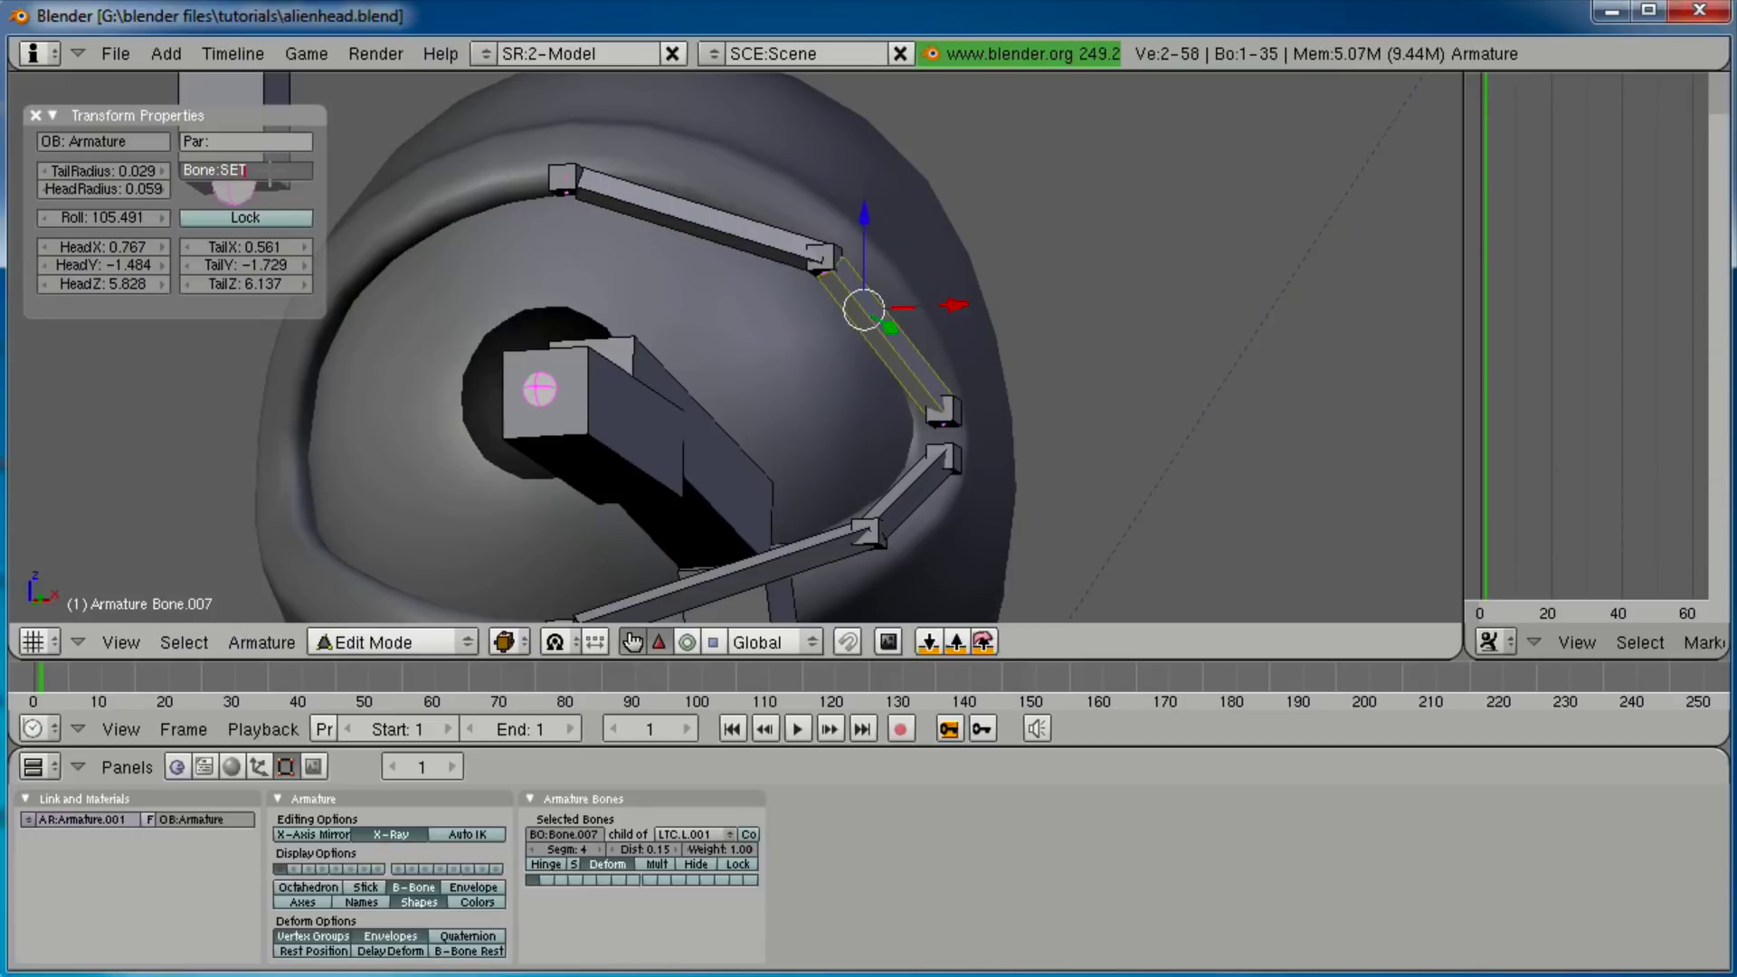
type(".L")
key("Return")
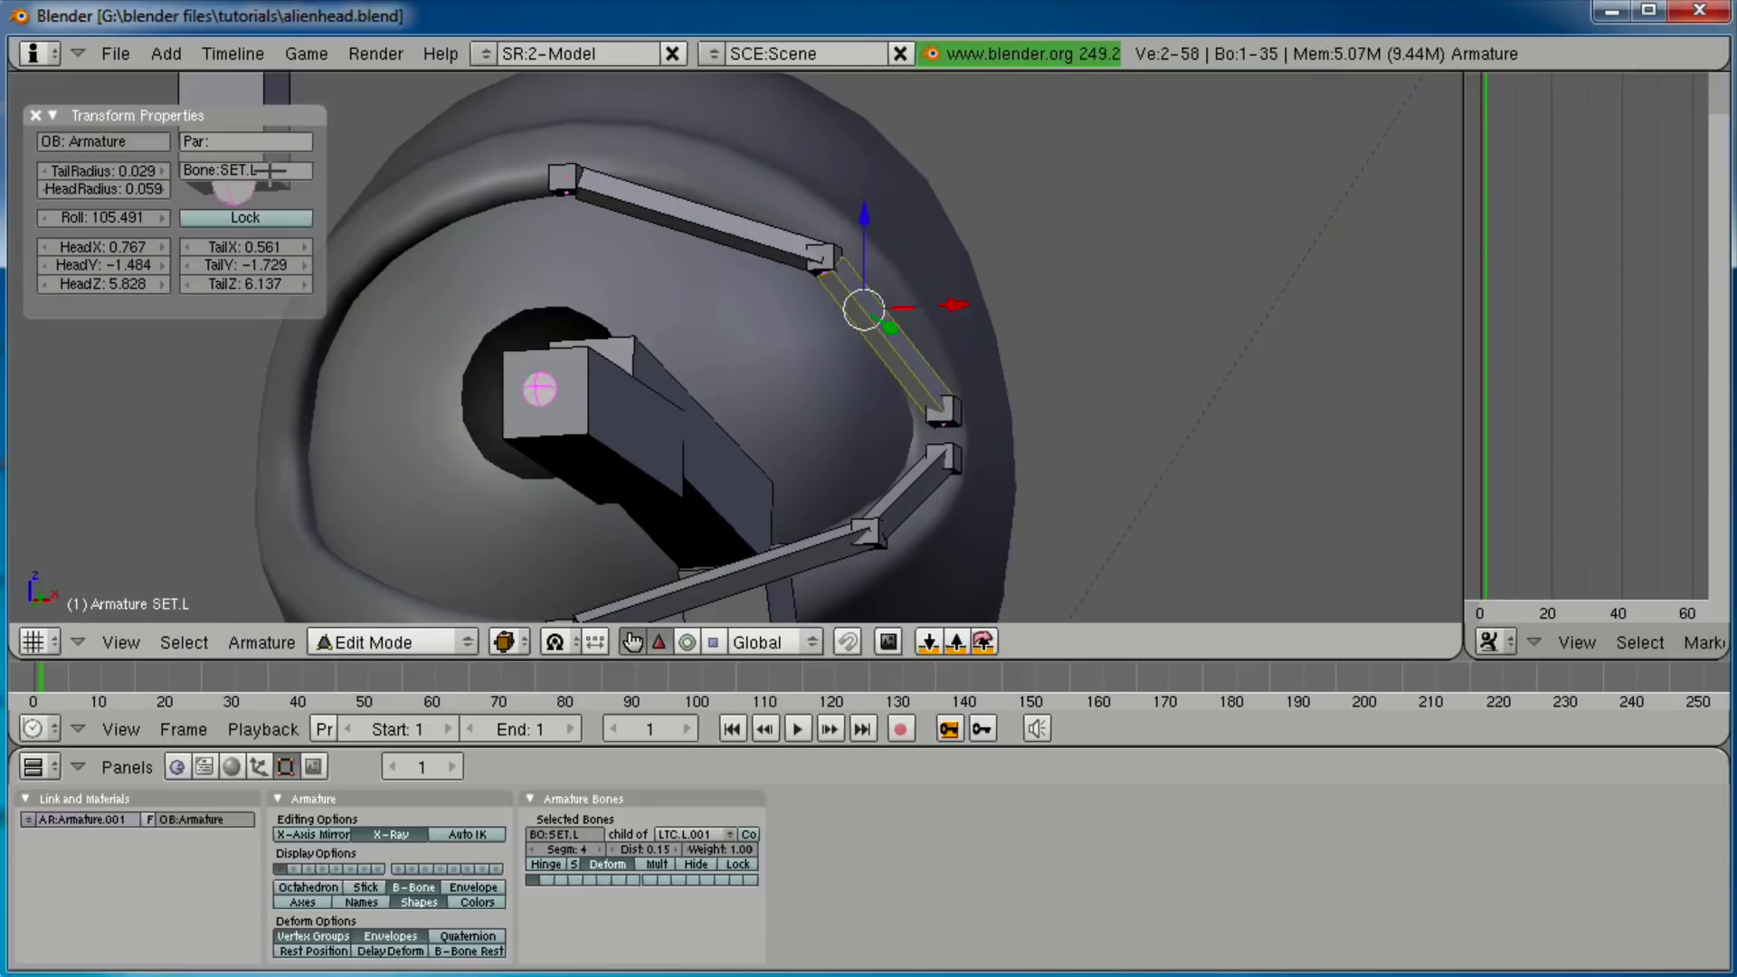
Rename the outer left-side lower eyelid bone as SEB.L.
right_click(917, 495)
left_click(271, 171)
type("SEB.L")
key("Return")
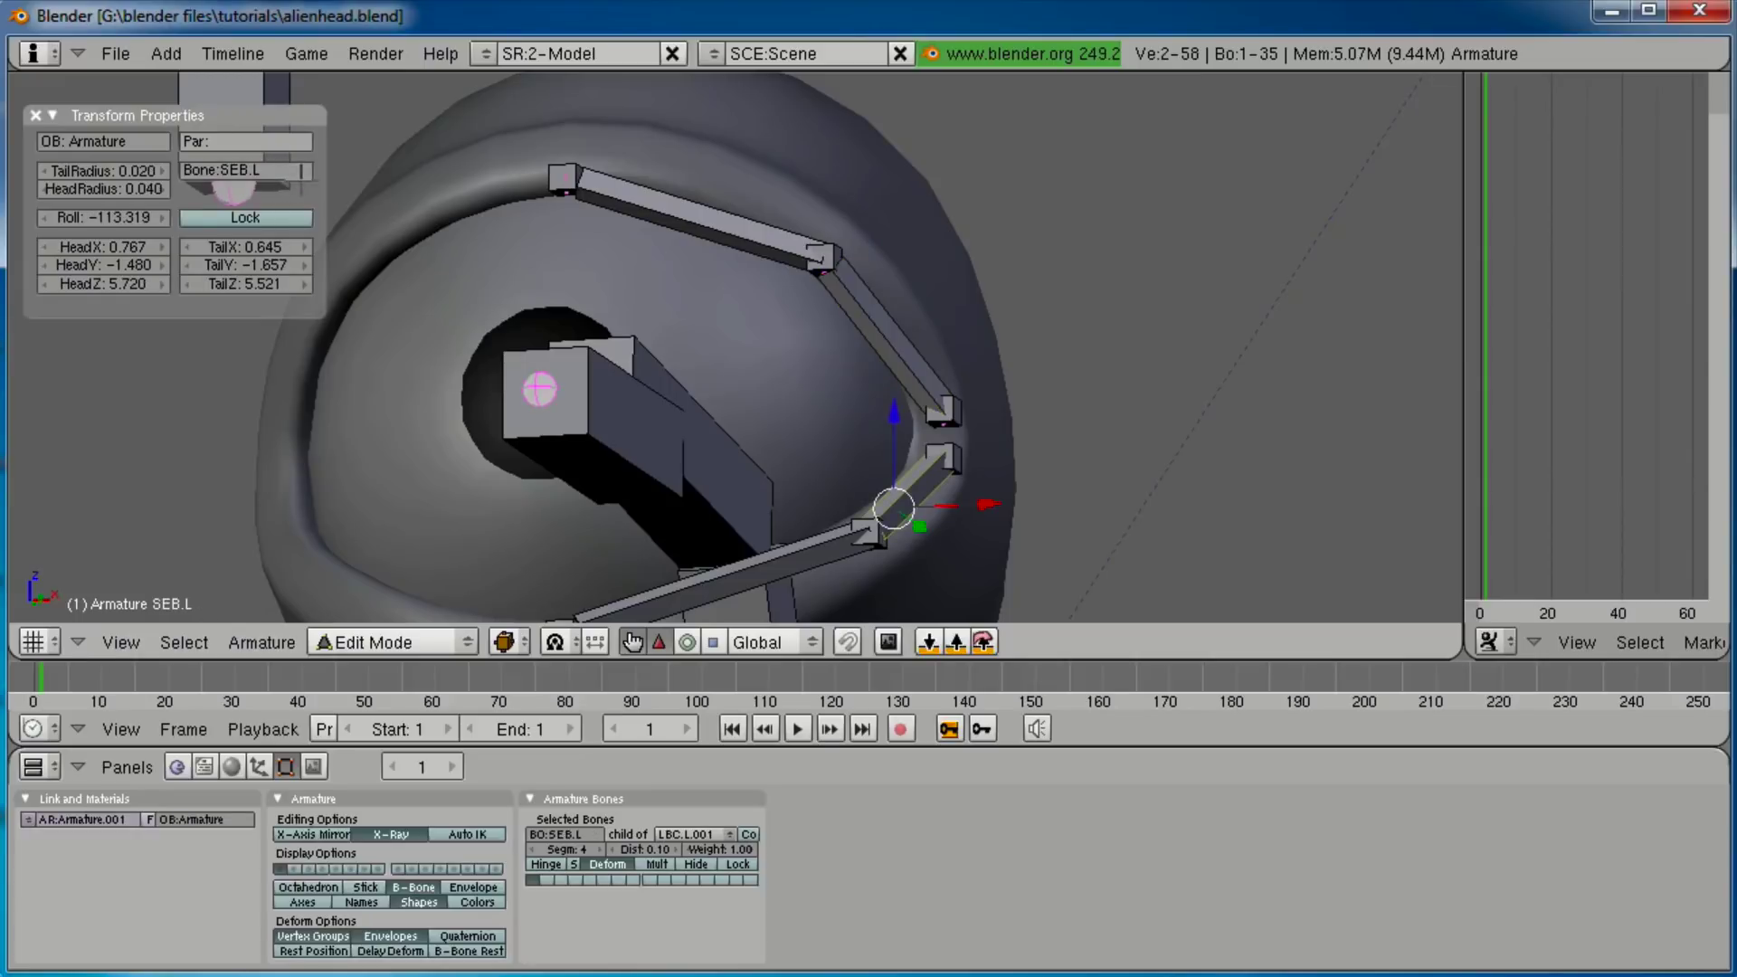
Rename the inner left-side lower eyelid bone, Bone.013, as SEBI.L.
right_click(808, 552)
left_click(271, 171)
type("SEB")
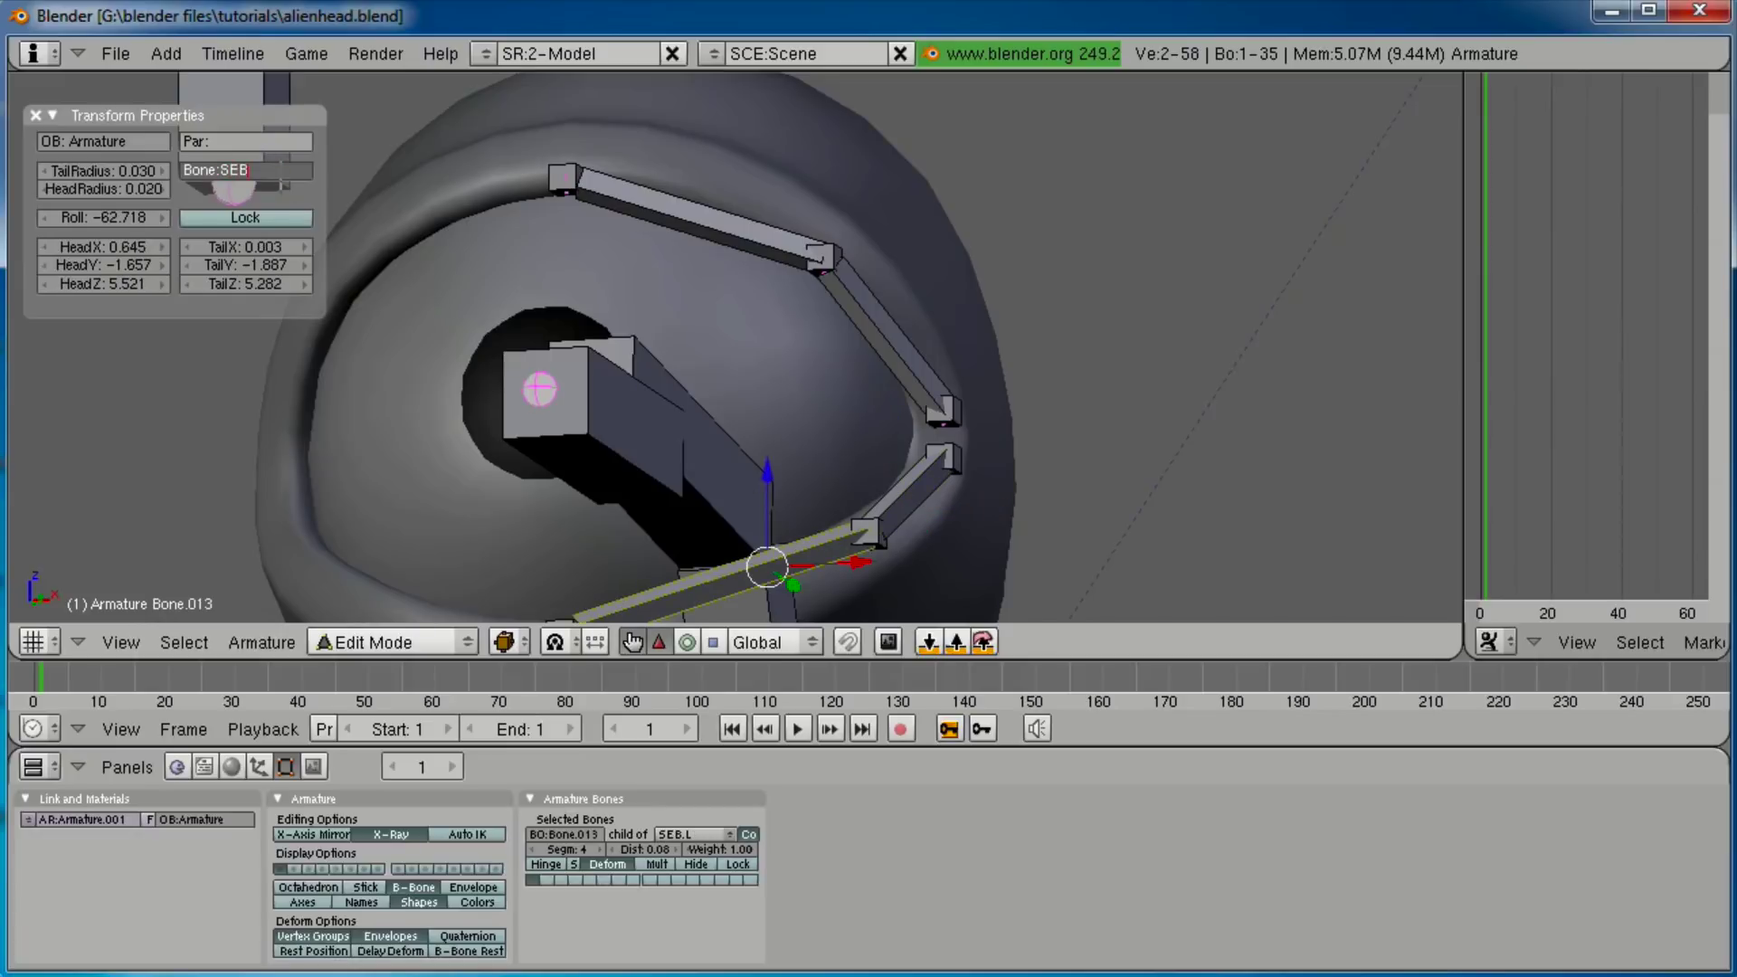
type("I.L")
key("Return")
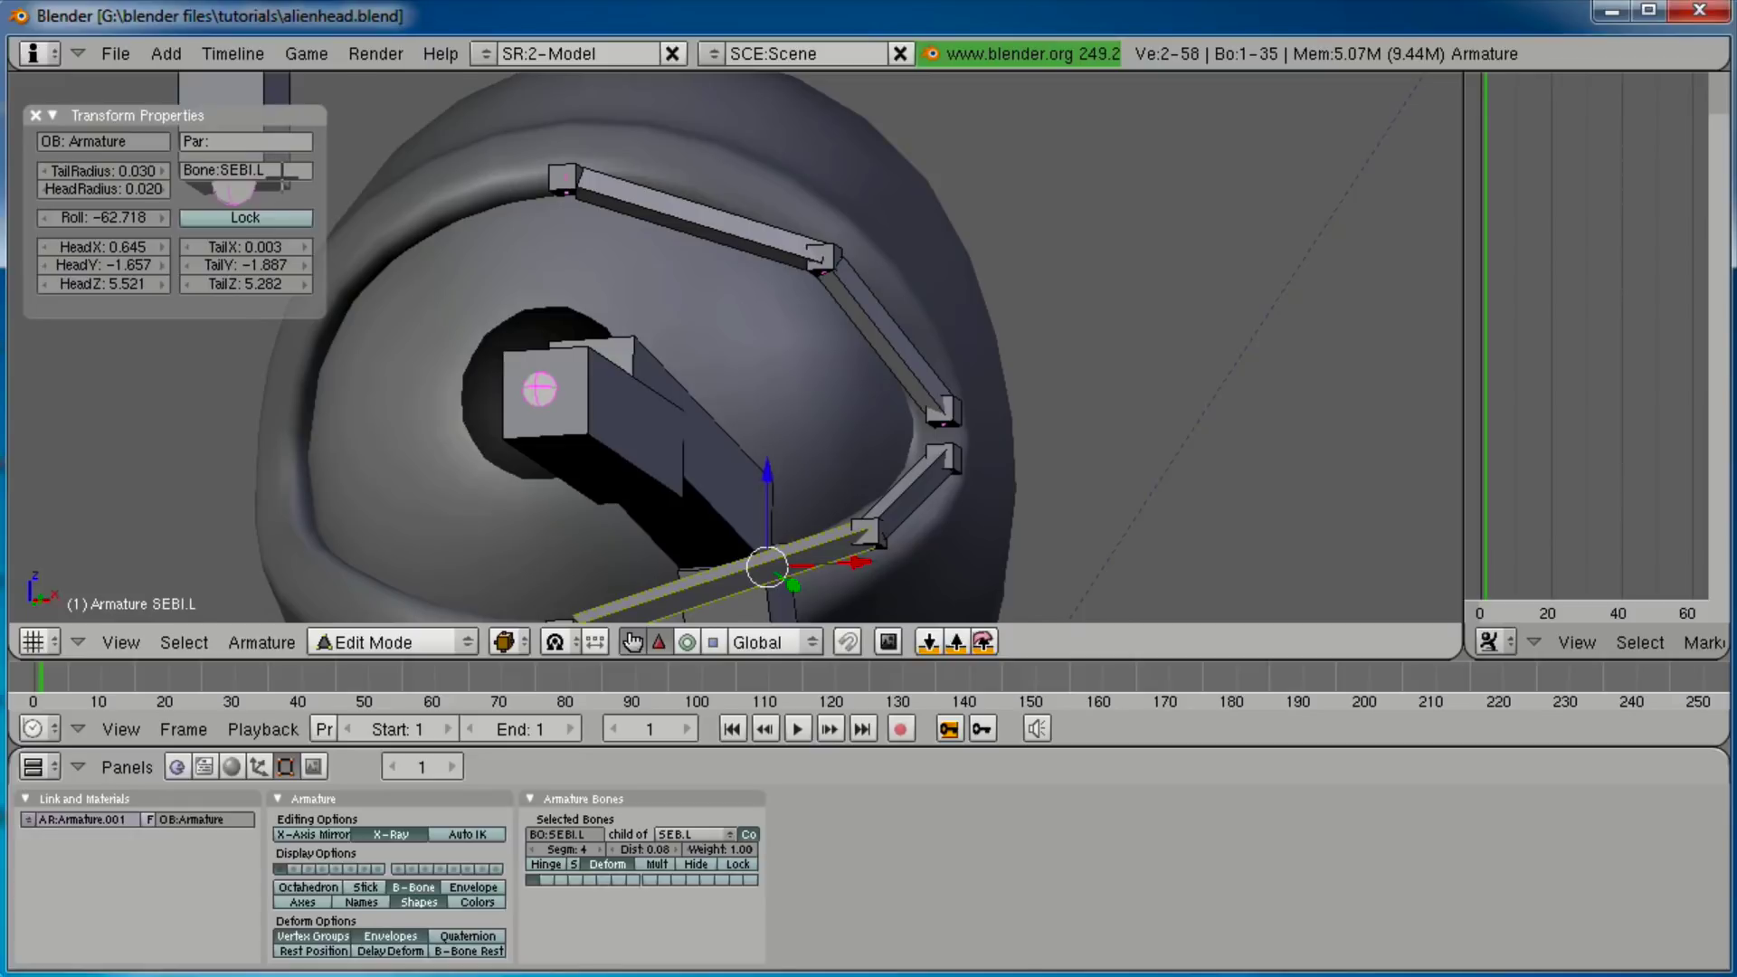
Check the names of the upper eyelid controls and rename the upper eye corner control, LTC.L.001, as ETC.L.
scroll(559, 337, "down", 1)
scroll(640, 399, "down", 1, "shift")
right_click(589, 147)
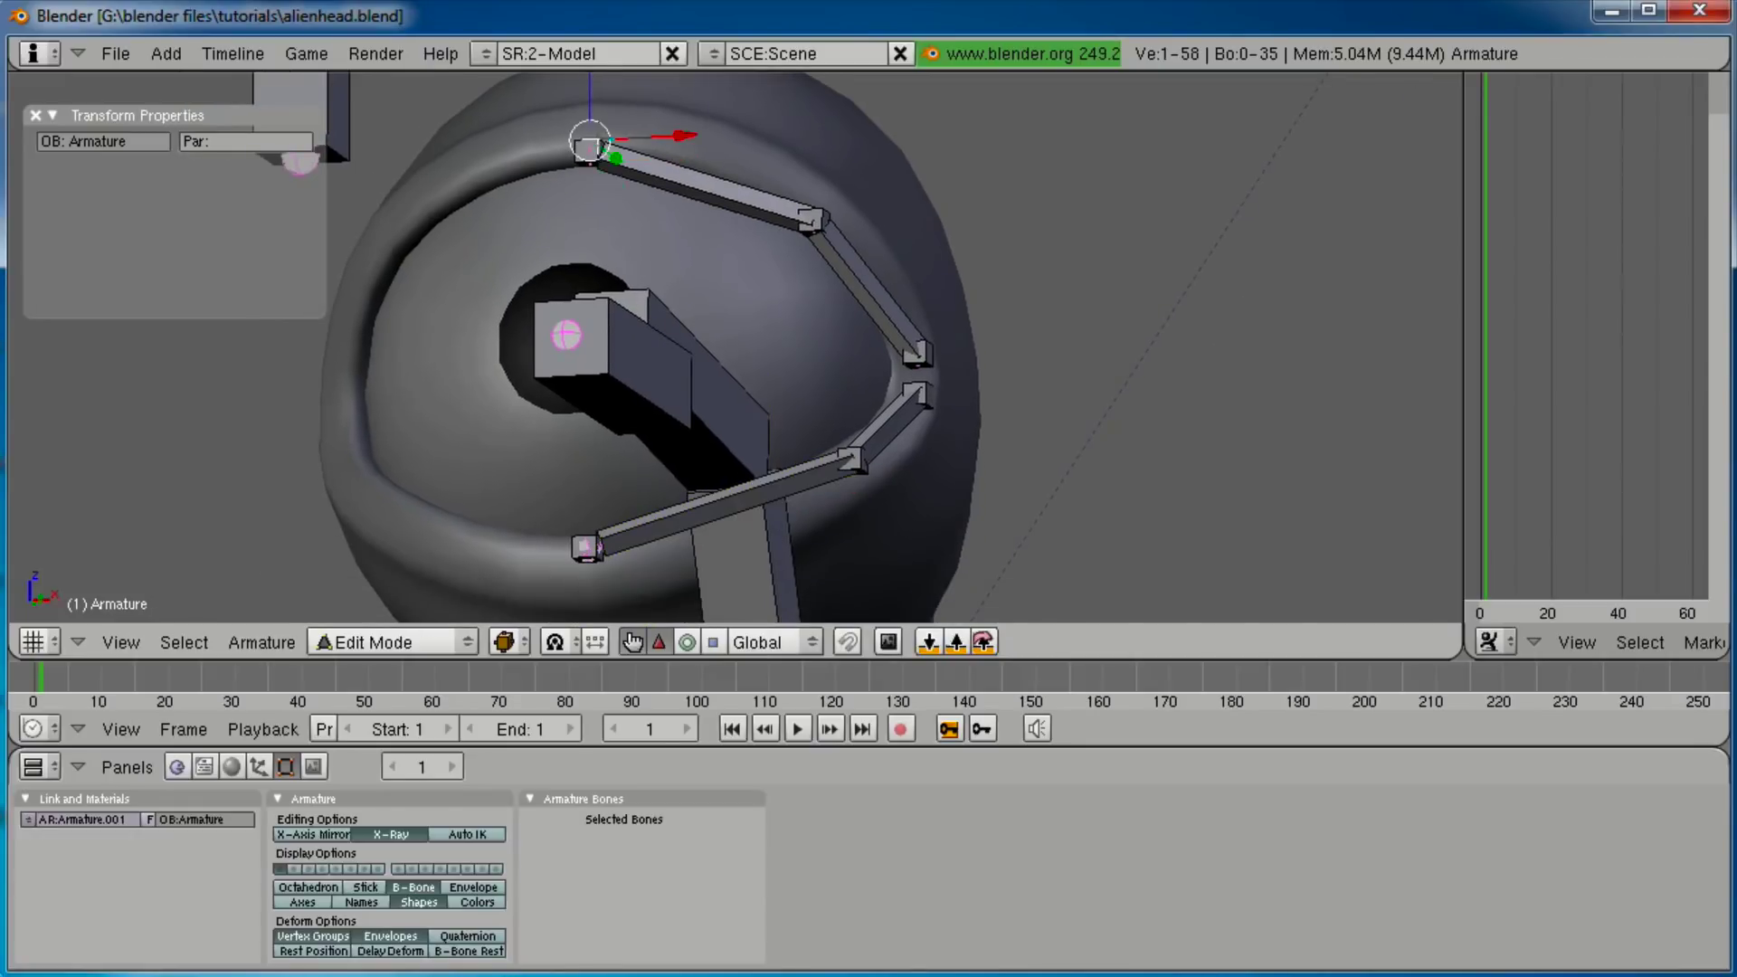
right_click(589, 147)
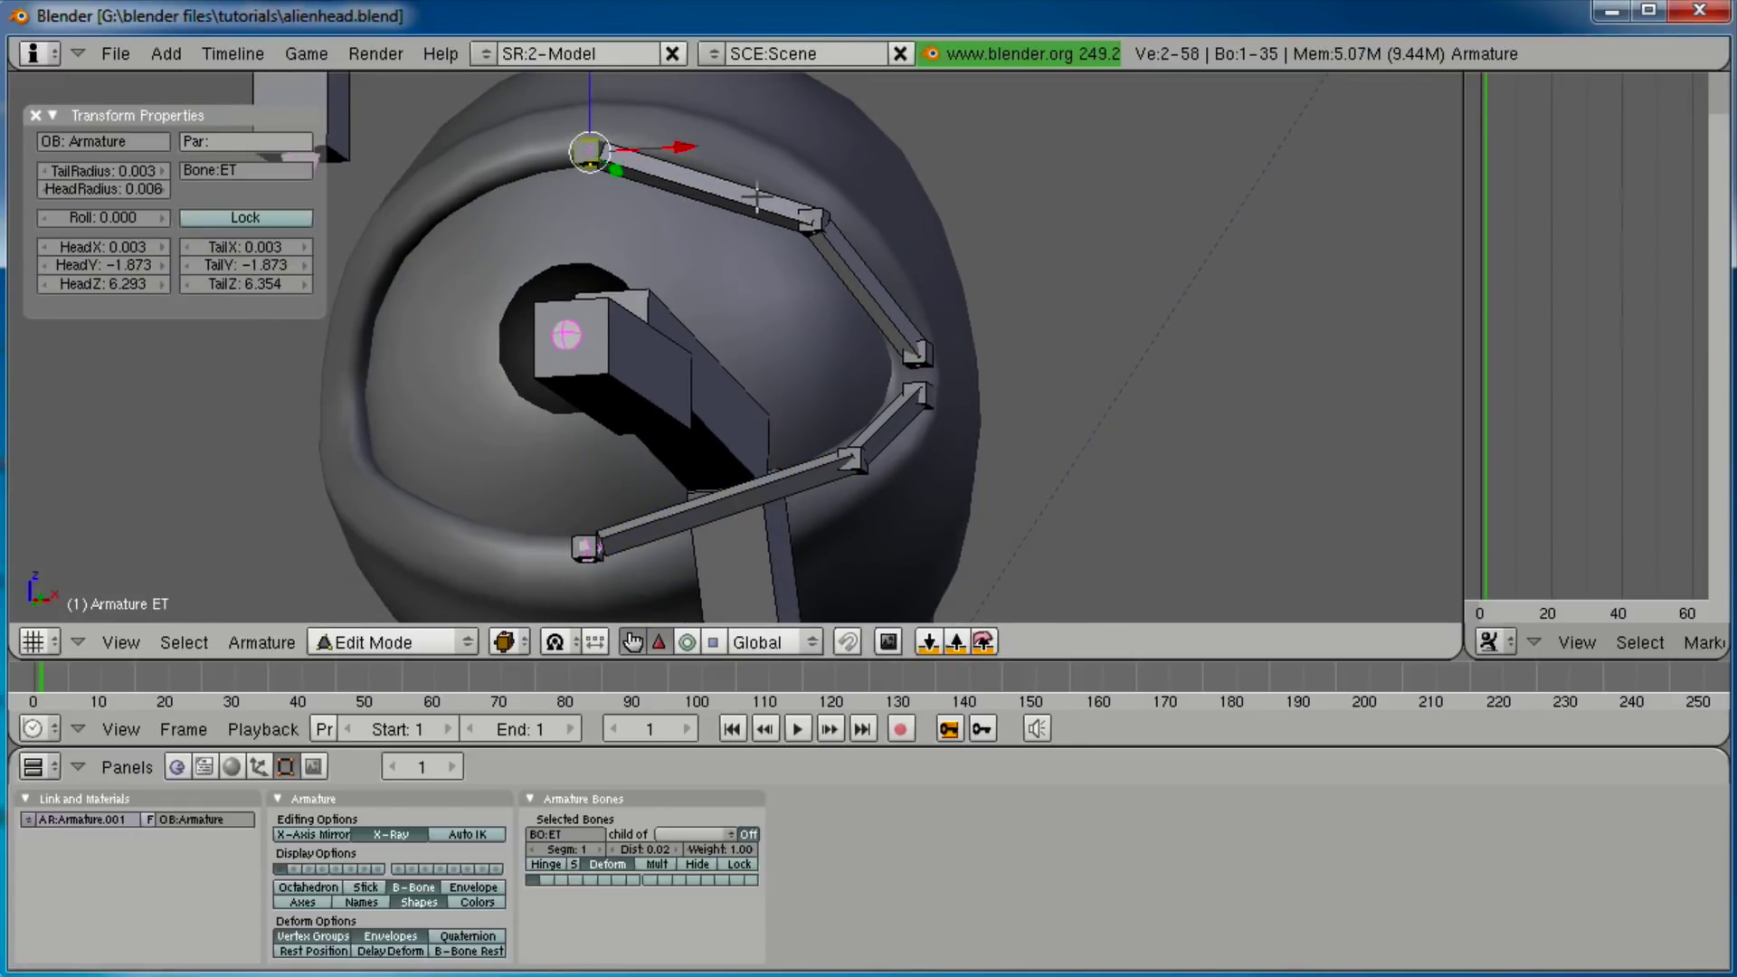
scroll(761, 203, "up", 2)
middle_click_drag(760, 203, 707, 402, "shift")
right_click(820, 341)
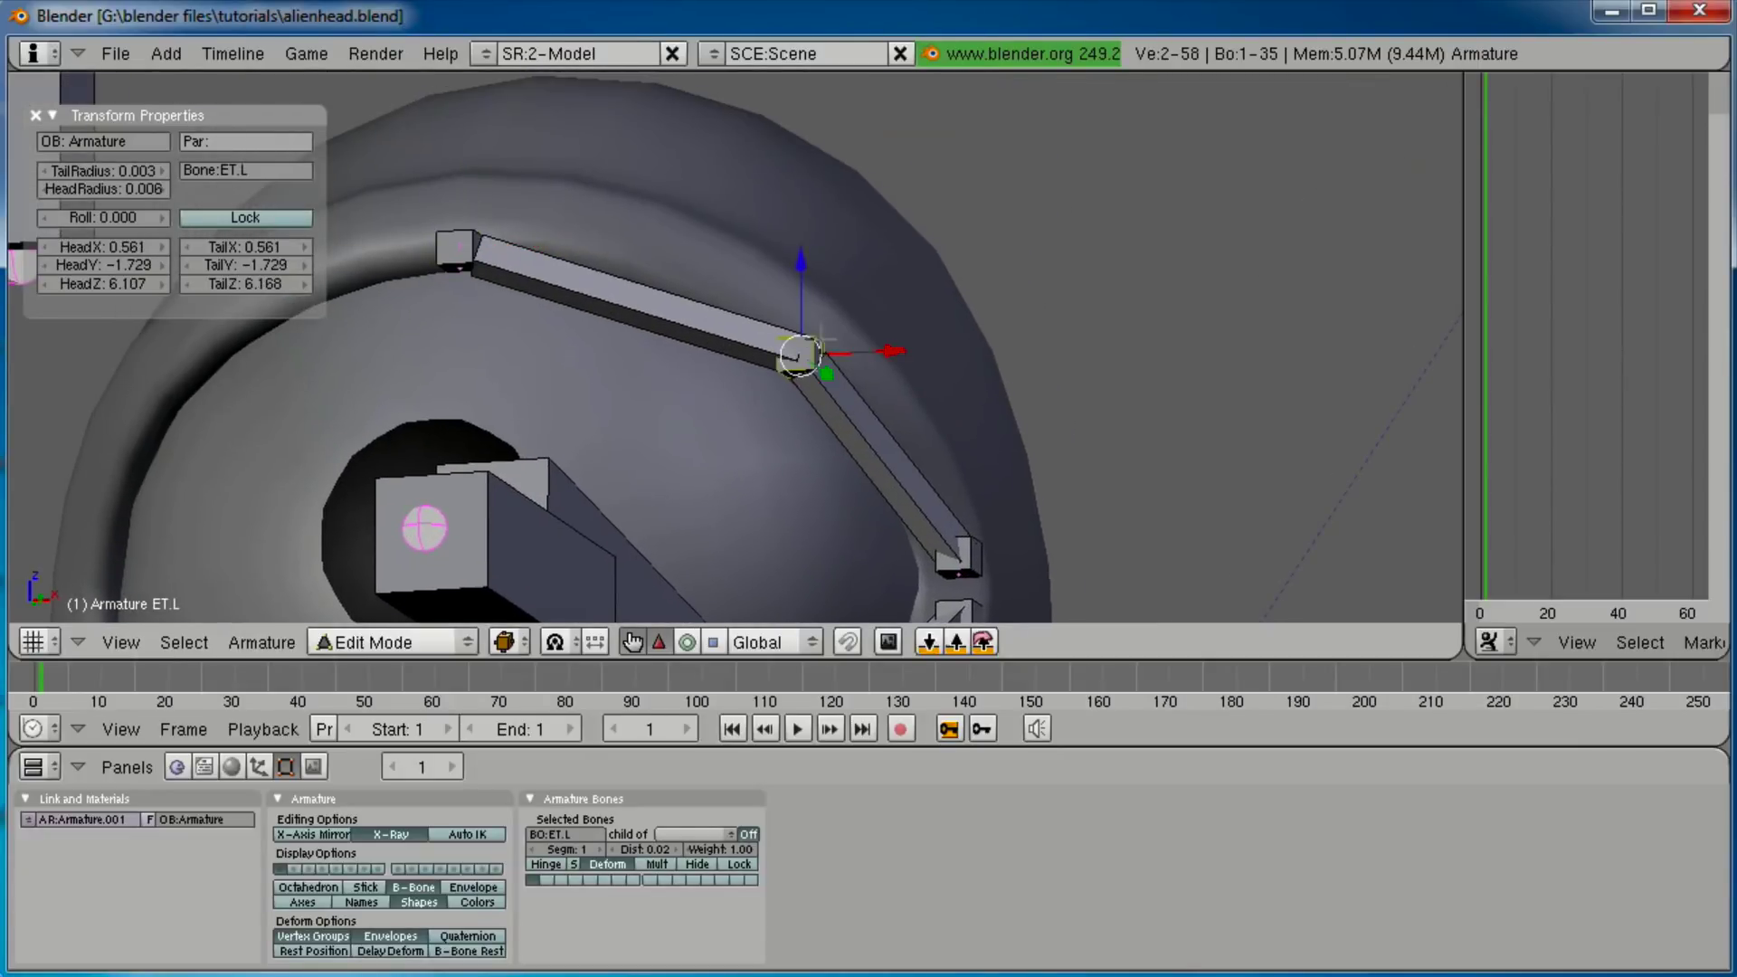
middle_click_drag(832, 493, 708, 264, "shift")
right_click(837, 342)
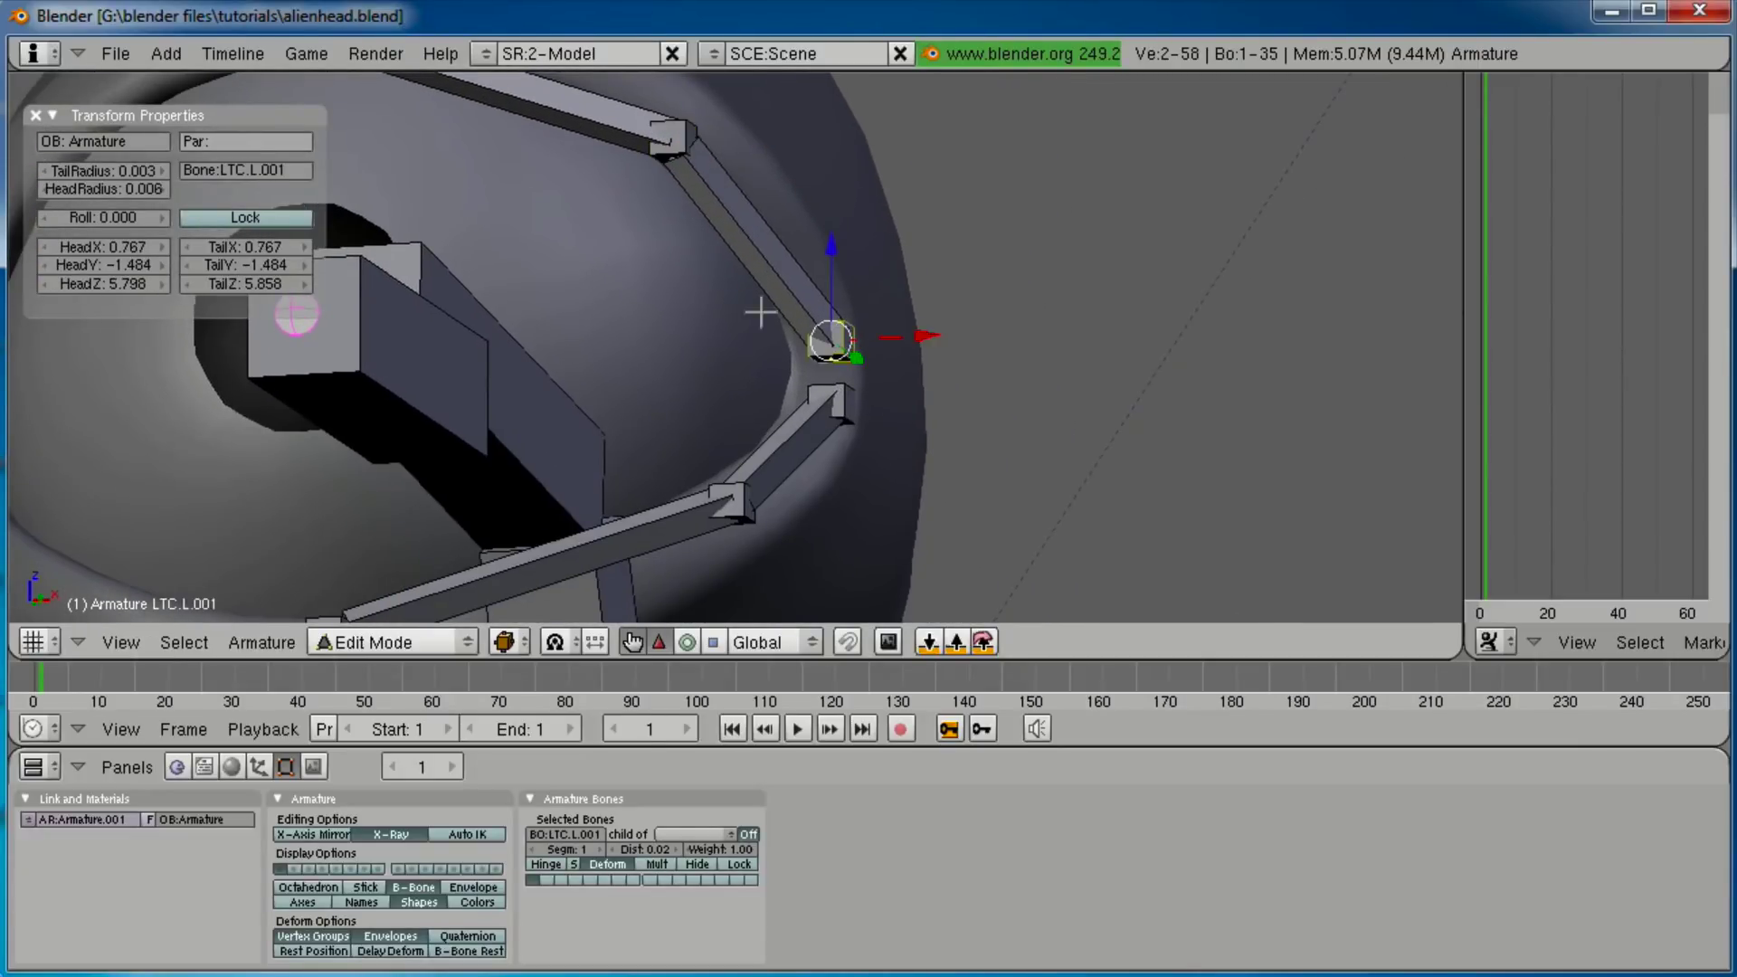
left_click(260, 171)
type("ETC.L")
key("Return")
Rename the lower eye corner control on the left-side eyelid as EBC.L.
right_click(834, 402)
right_click(836, 400)
left_click(257, 170)
type("EBC.L")
key("Return")
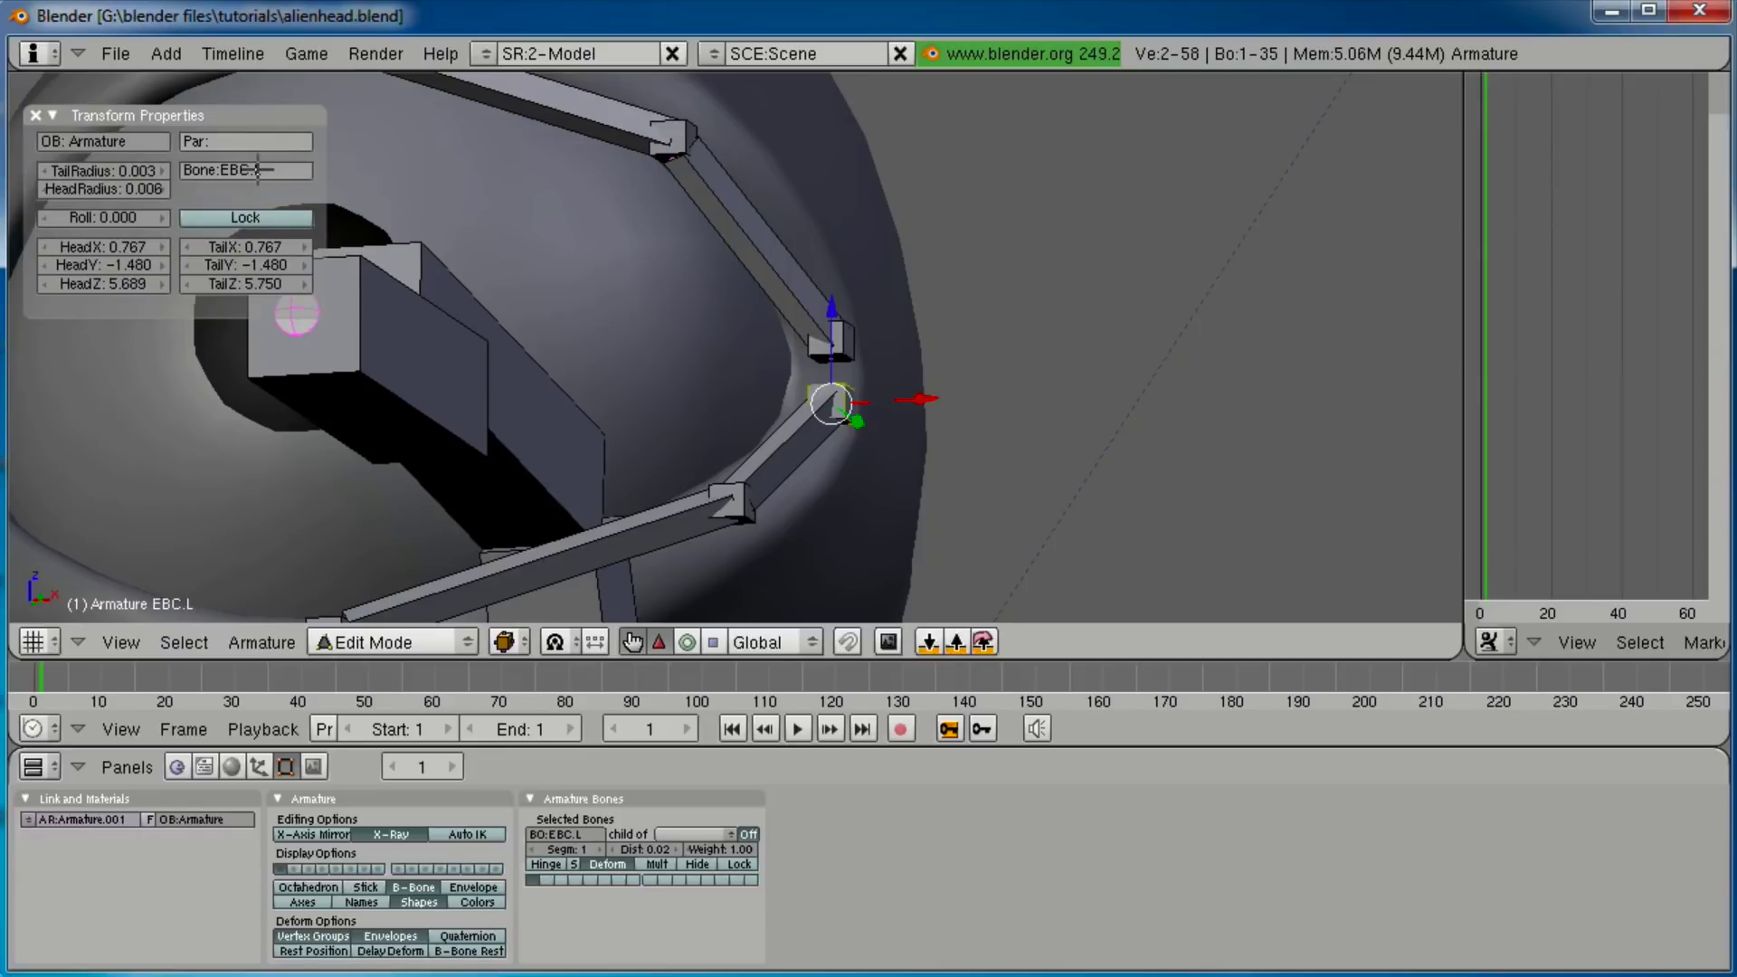
middle_click_drag(573, 485, 612, 359, "shift")
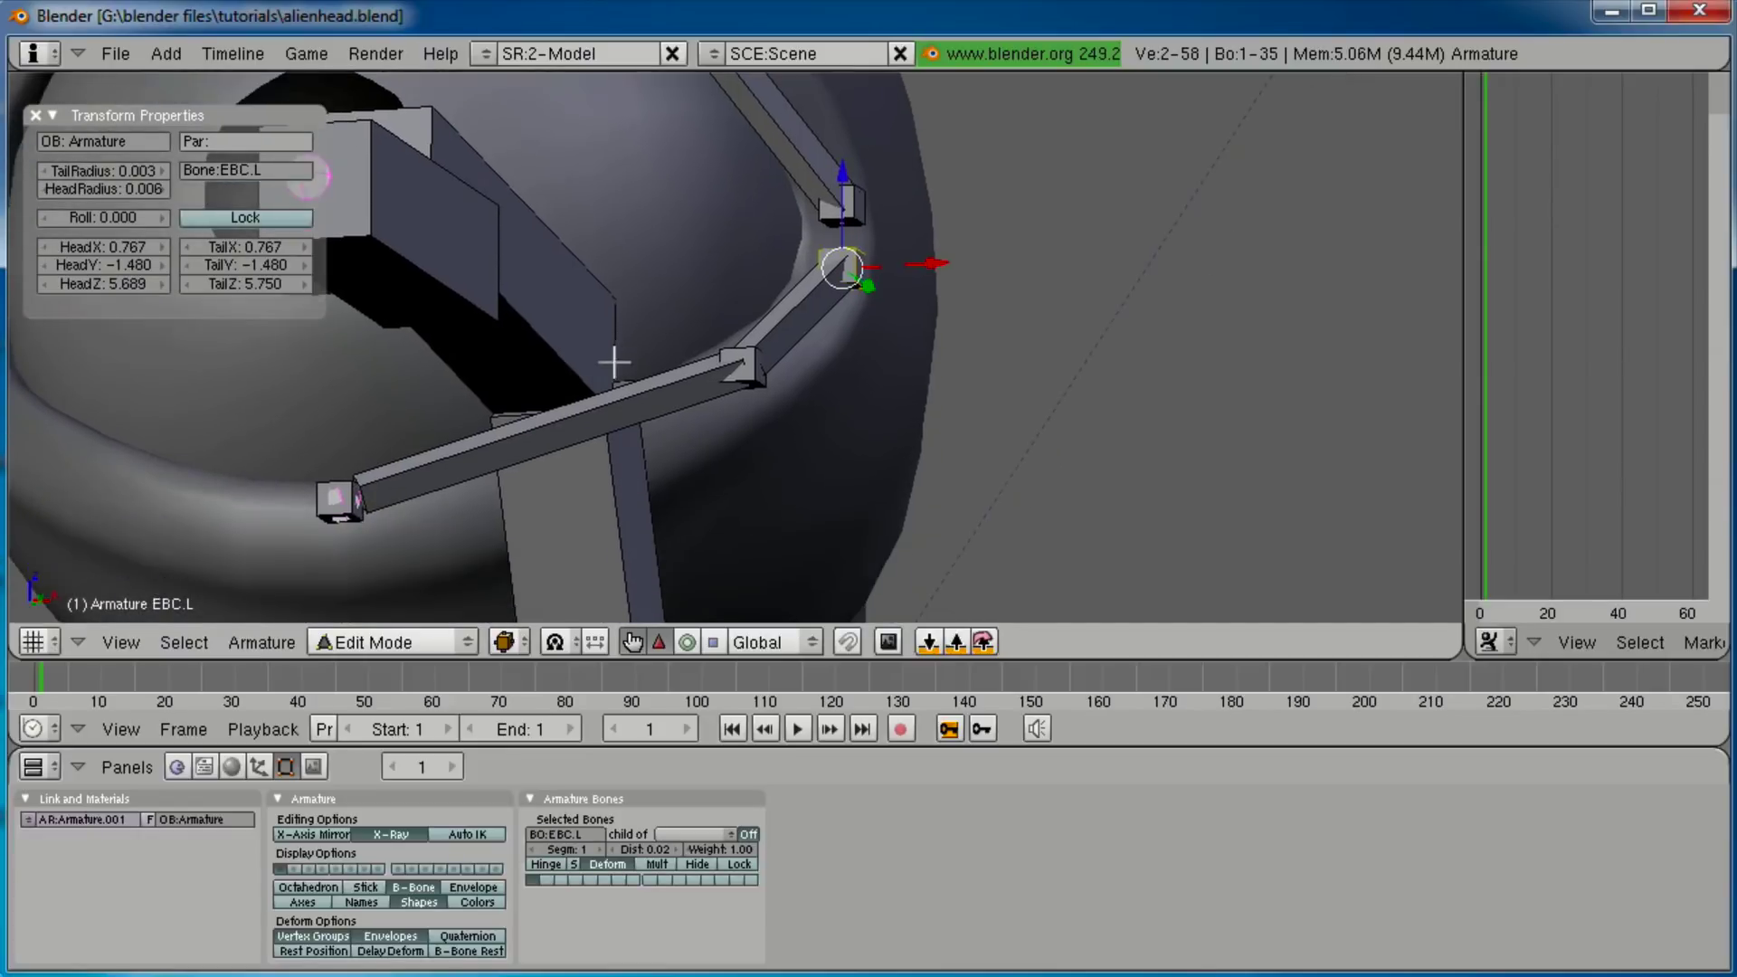
Rename the control between the two left-side lower eyelid bones as EB.L.
right_click(748, 368)
left_click(262, 170)
type("EB.L")
key("Return")
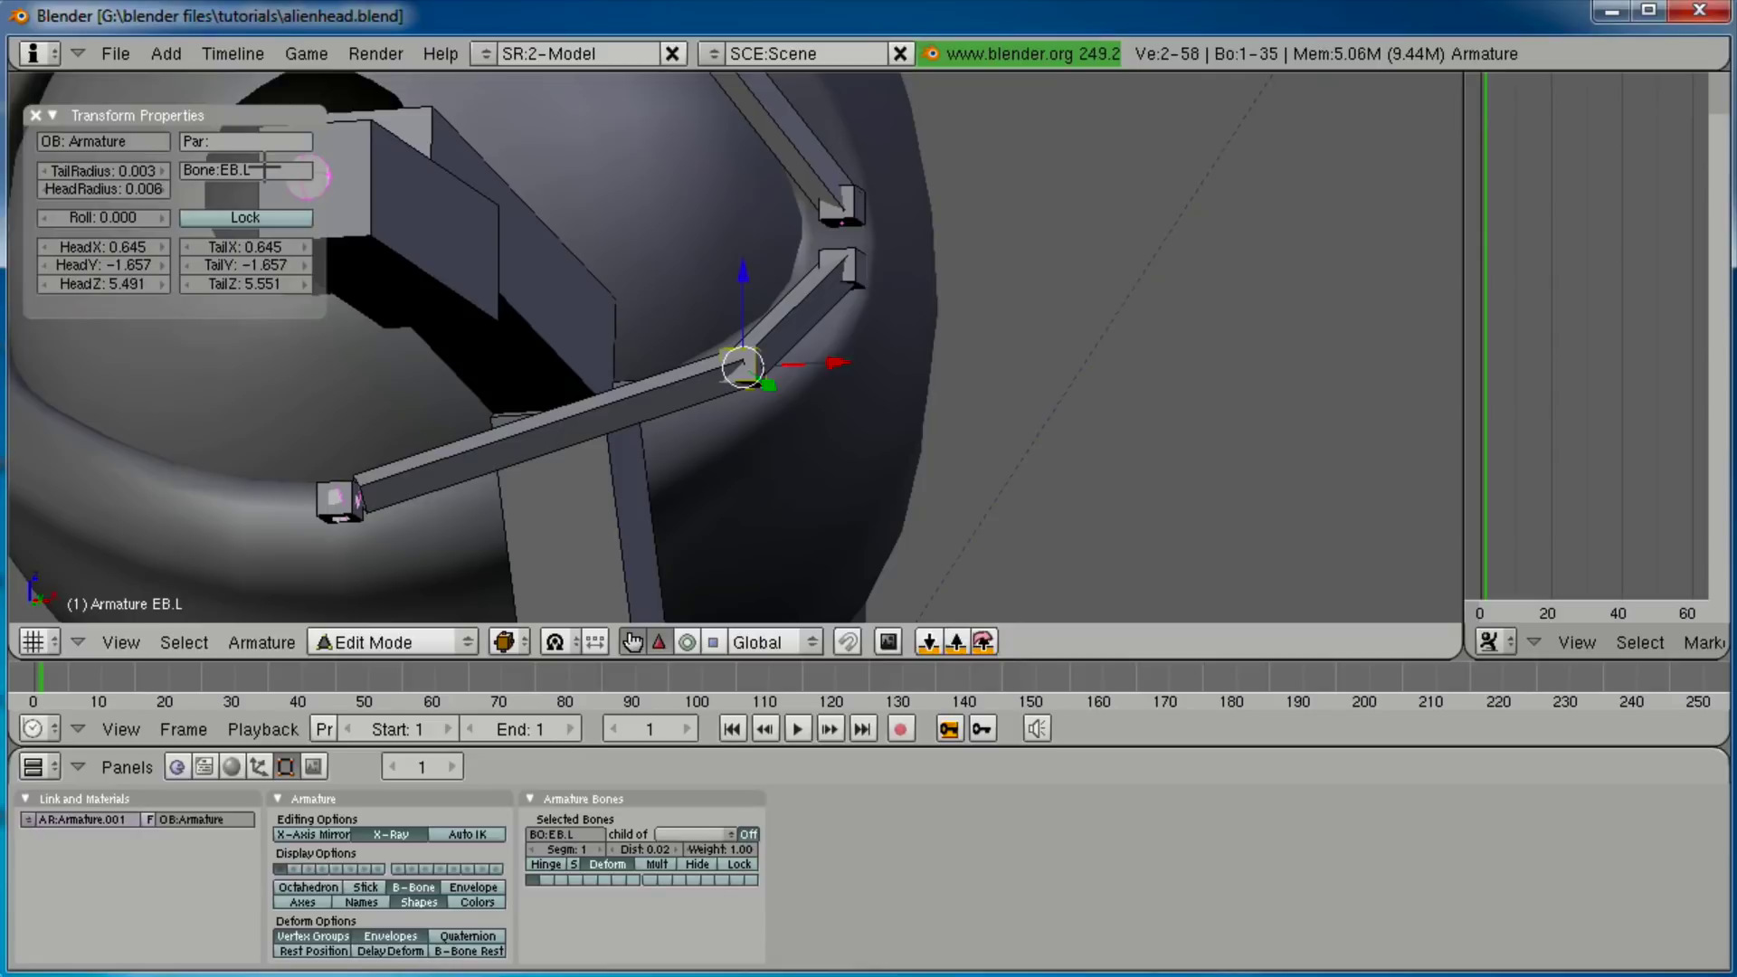
Rename the lower eyelid's middle control, LB.001, as EB.
right_click(338, 497)
right_click(337, 497)
left_click(231, 168)
type("E")
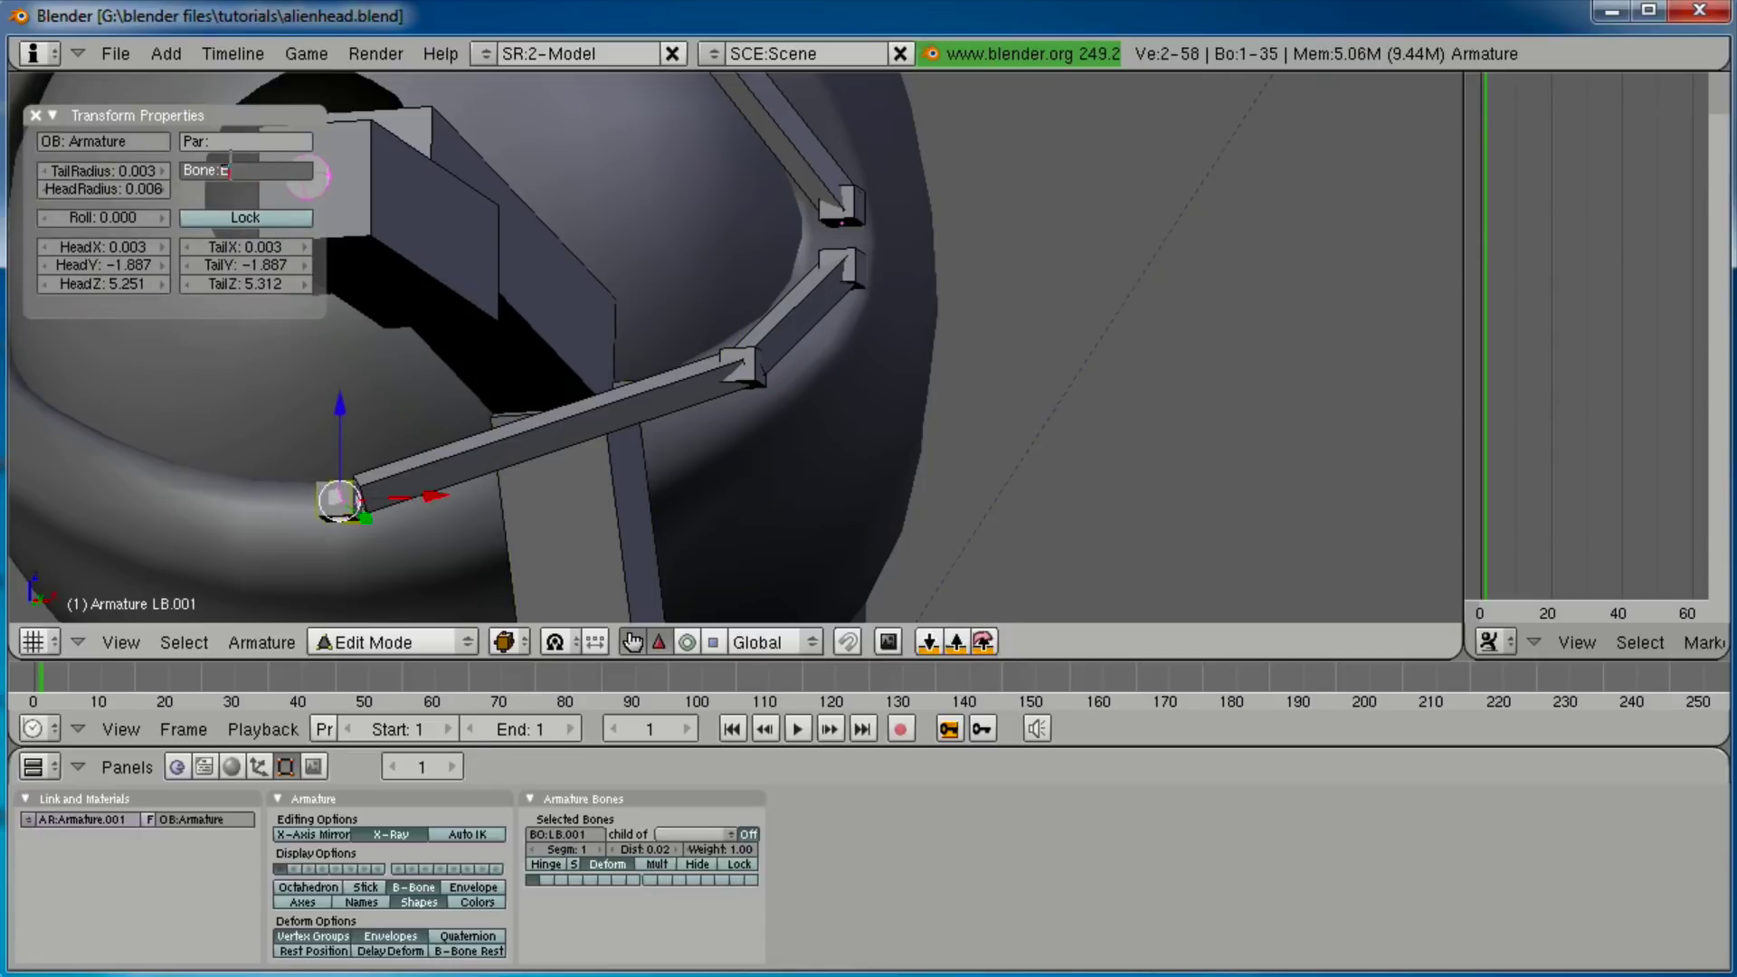
type("B")
key("Return")
Select the left-side upper and lower eyelid bones with their ET.L, ETC.L, EB.L and EBC.L controls, leaving out the two centre controls.
scroll(625, 362, "down", 4)
middle_click_drag(702, 263, 692, 371, "shift")
right_click(647, 259)
key("b")
left_click_drag(802, 270, 692, 504)
right_click(693, 471, "shift")
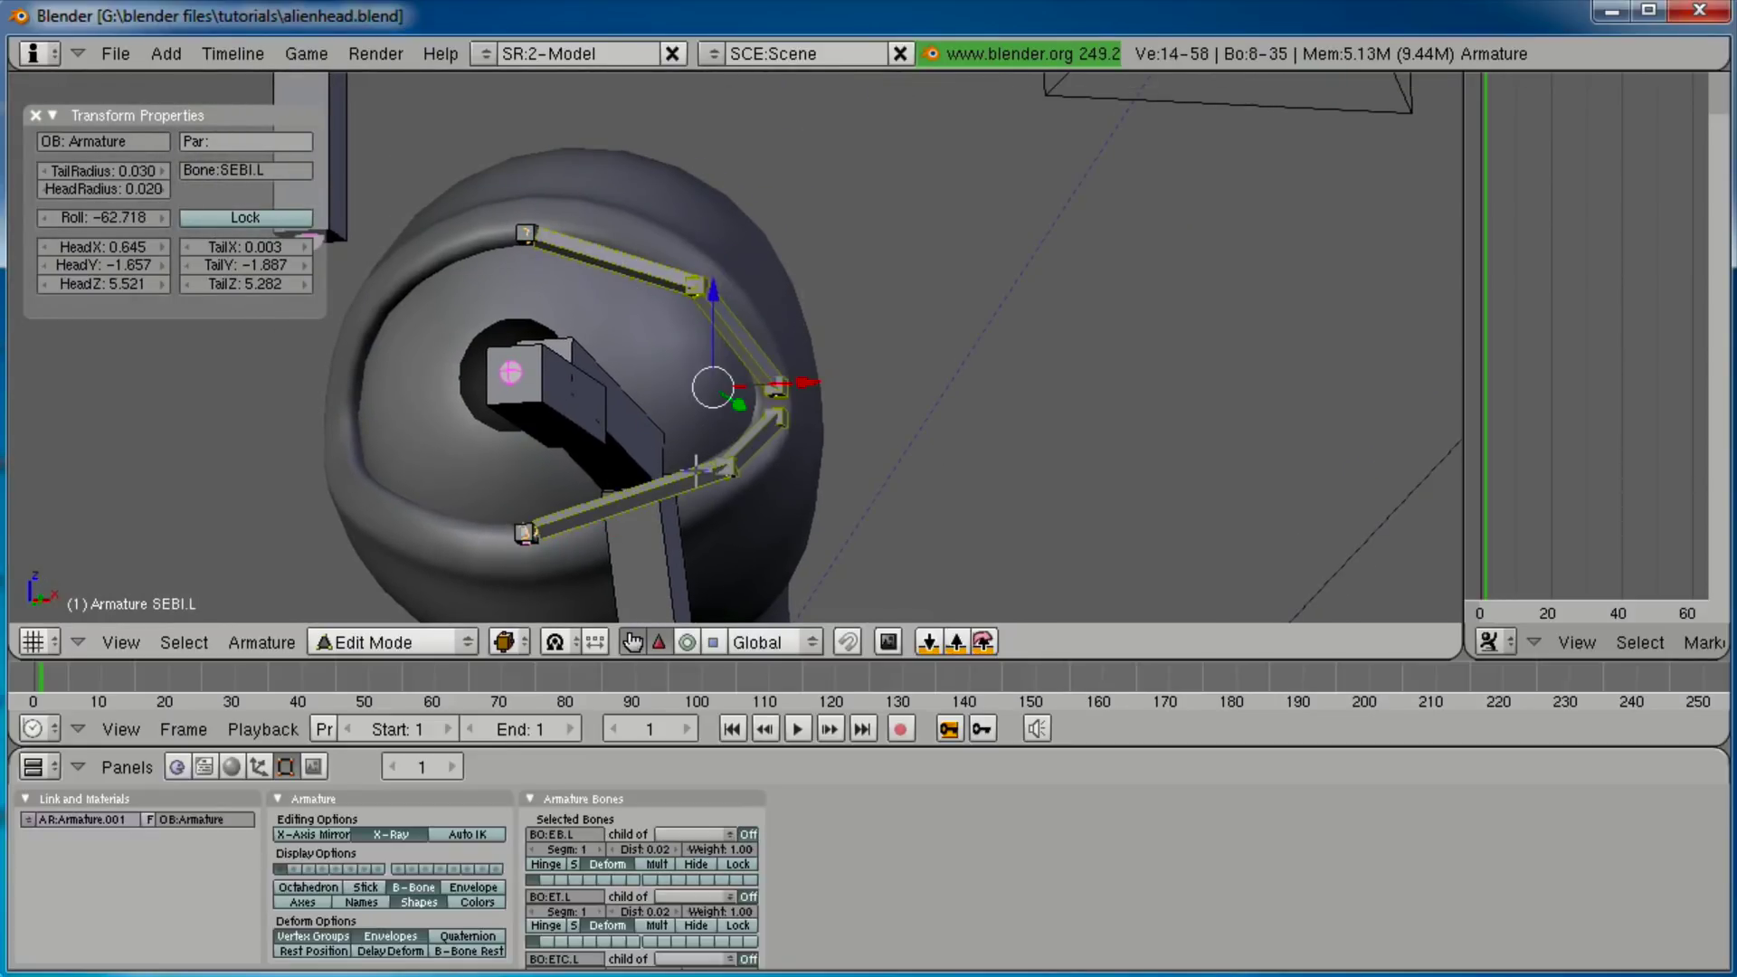
Place the 3D cursor at the centre of the eye in front view.
key("KP_1")
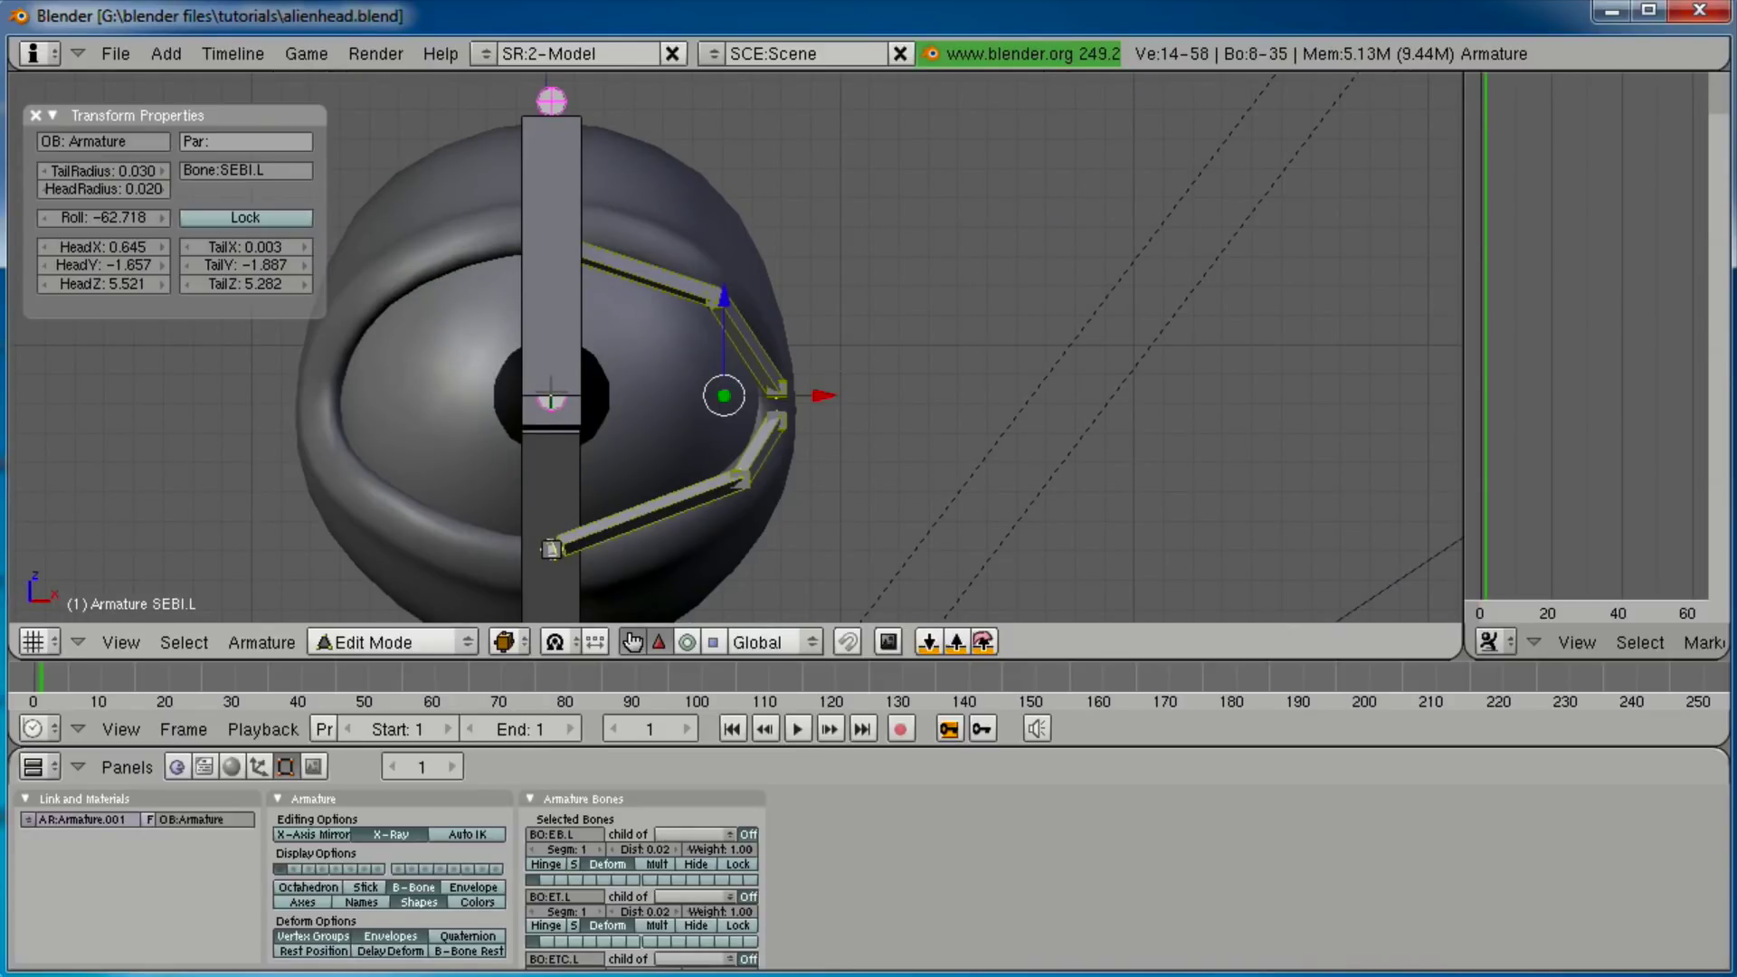
scroll(551, 396, "up", 8)
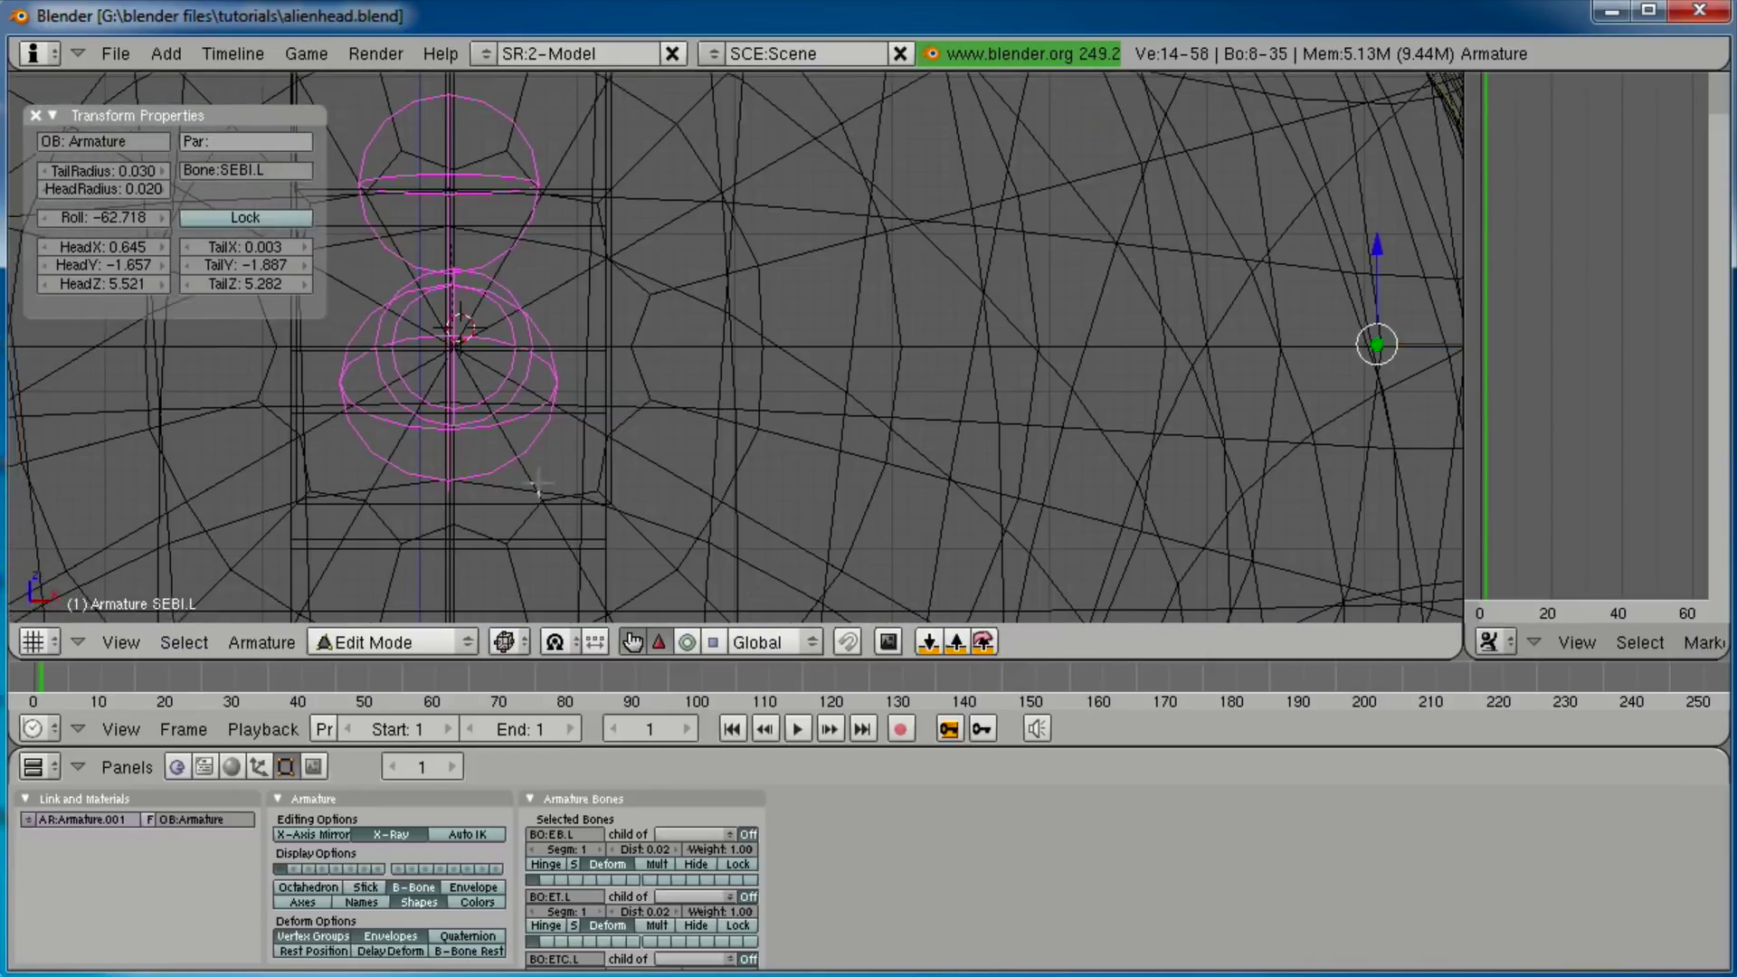
middle_click_drag(537, 482, 790, 493, "shift")
scroll(721, 473, "up", 8)
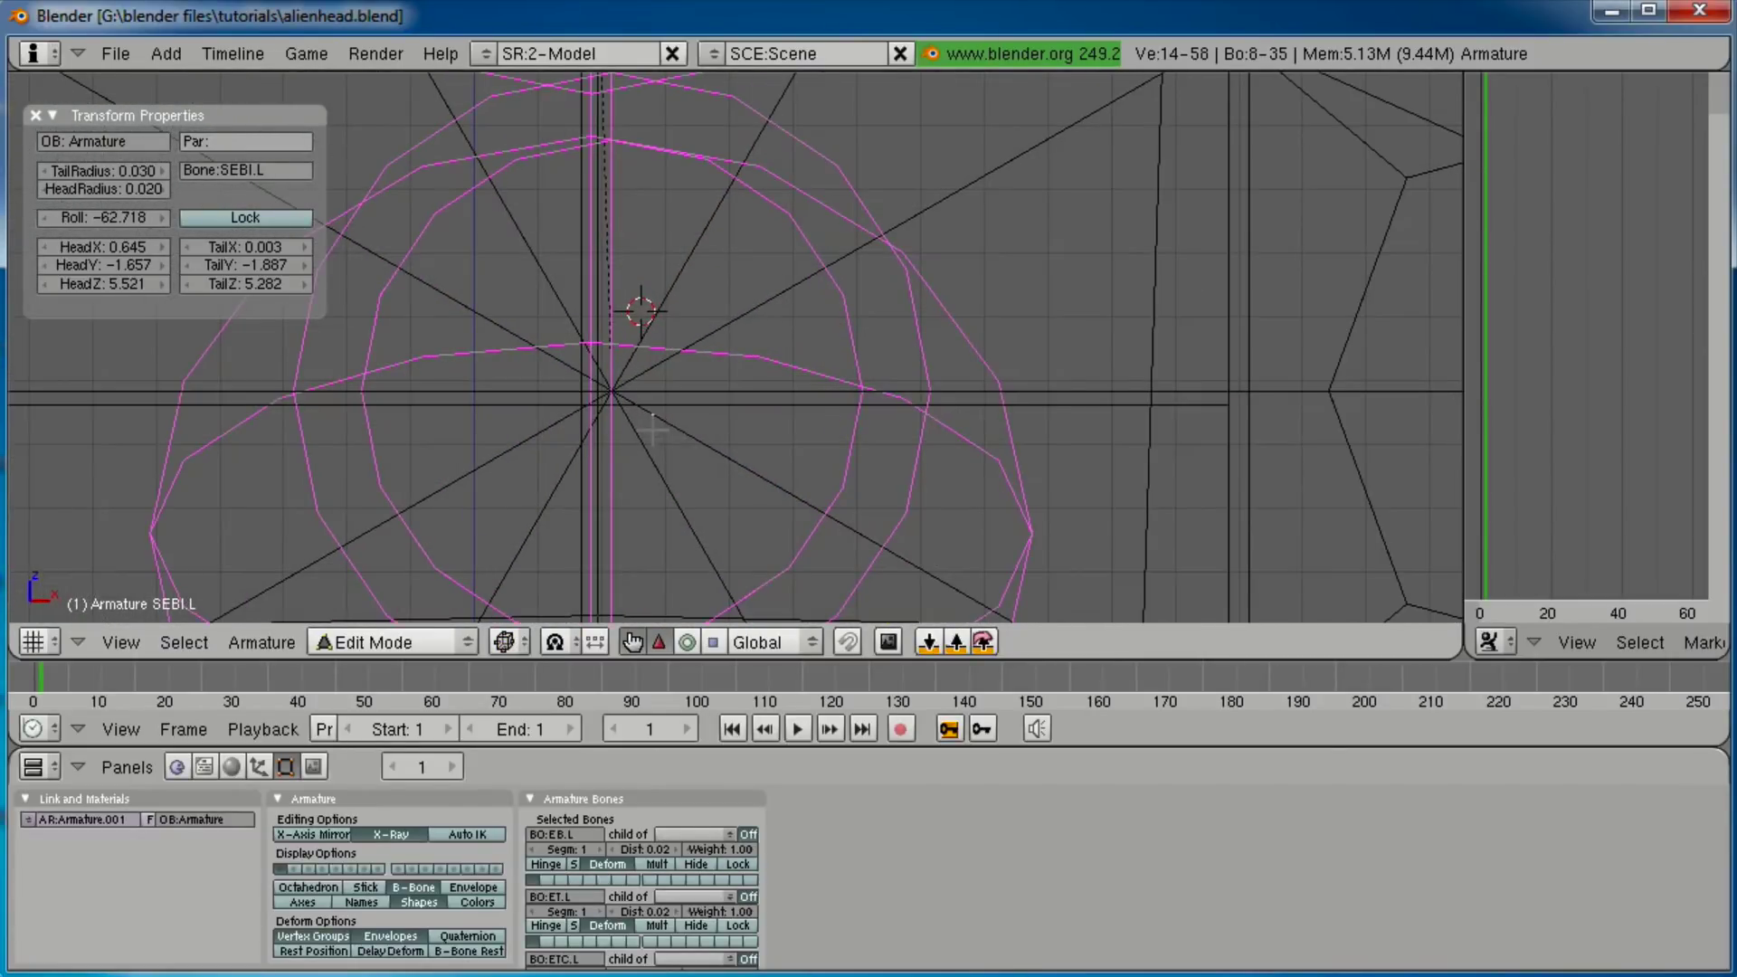
left_click(610, 387)
scroll(631, 392, "down", 15)
key("z")
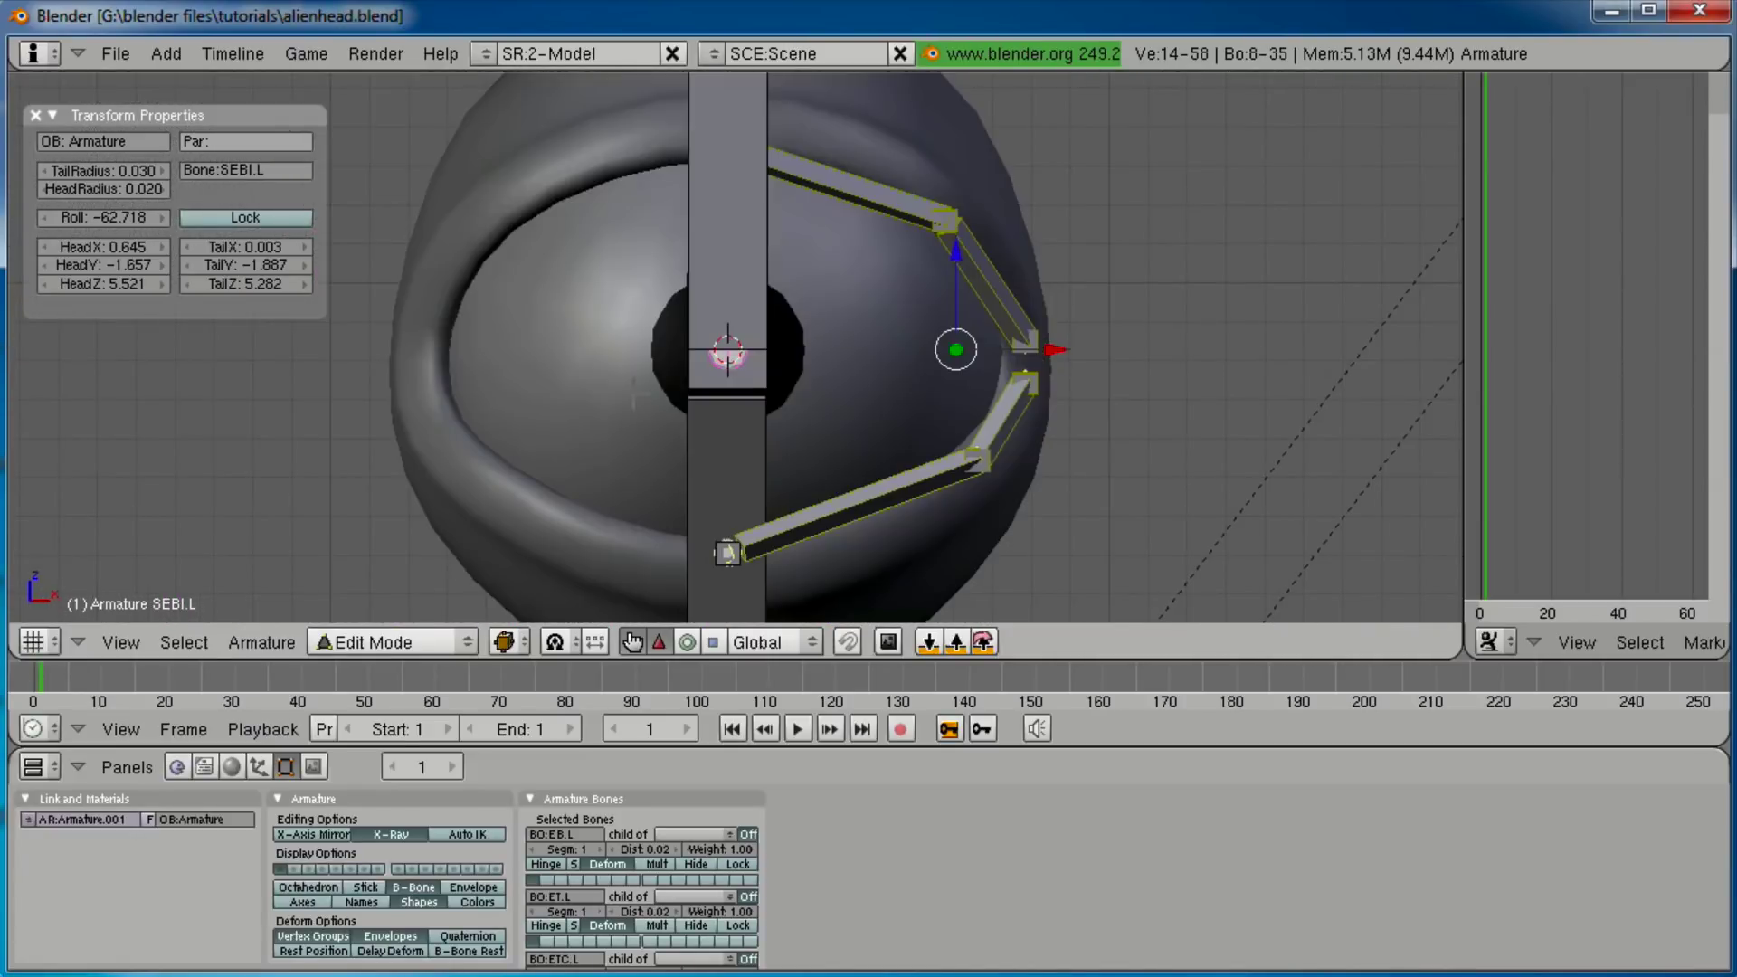
Duplicate the selected eyelid bones in place and mirror the copies by scaling -1 along X about the 3D cursor.
left_click(558, 643)
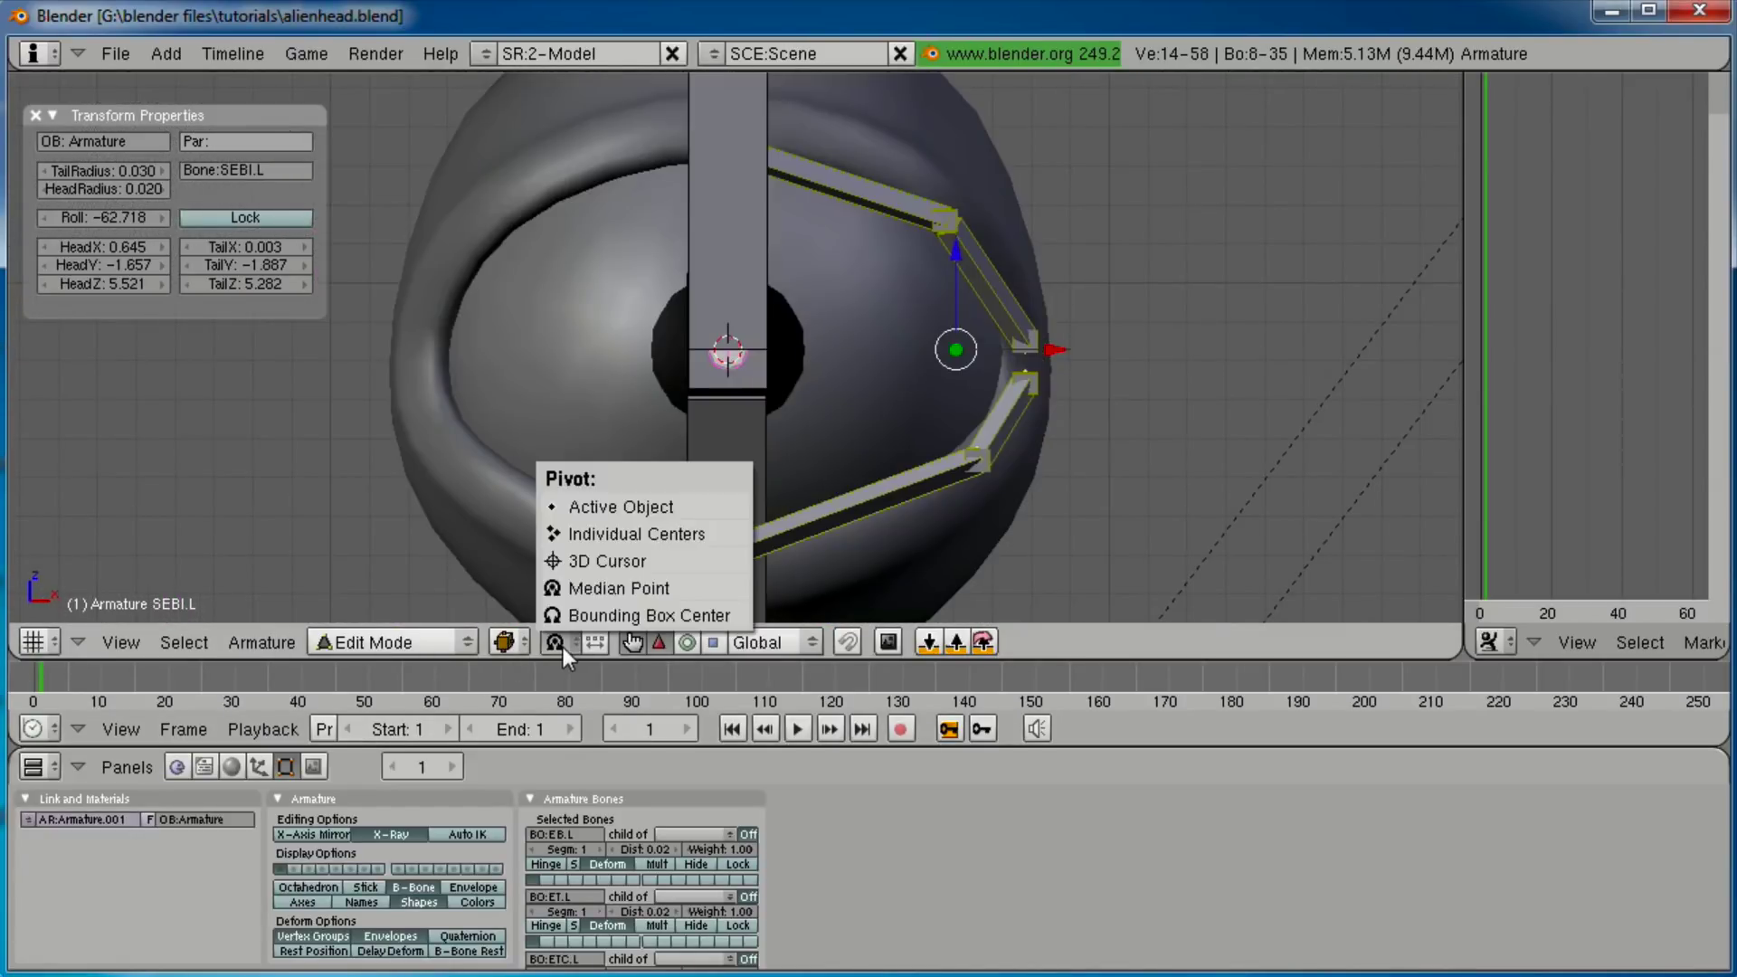
left_click(585, 566)
key("shift+d")
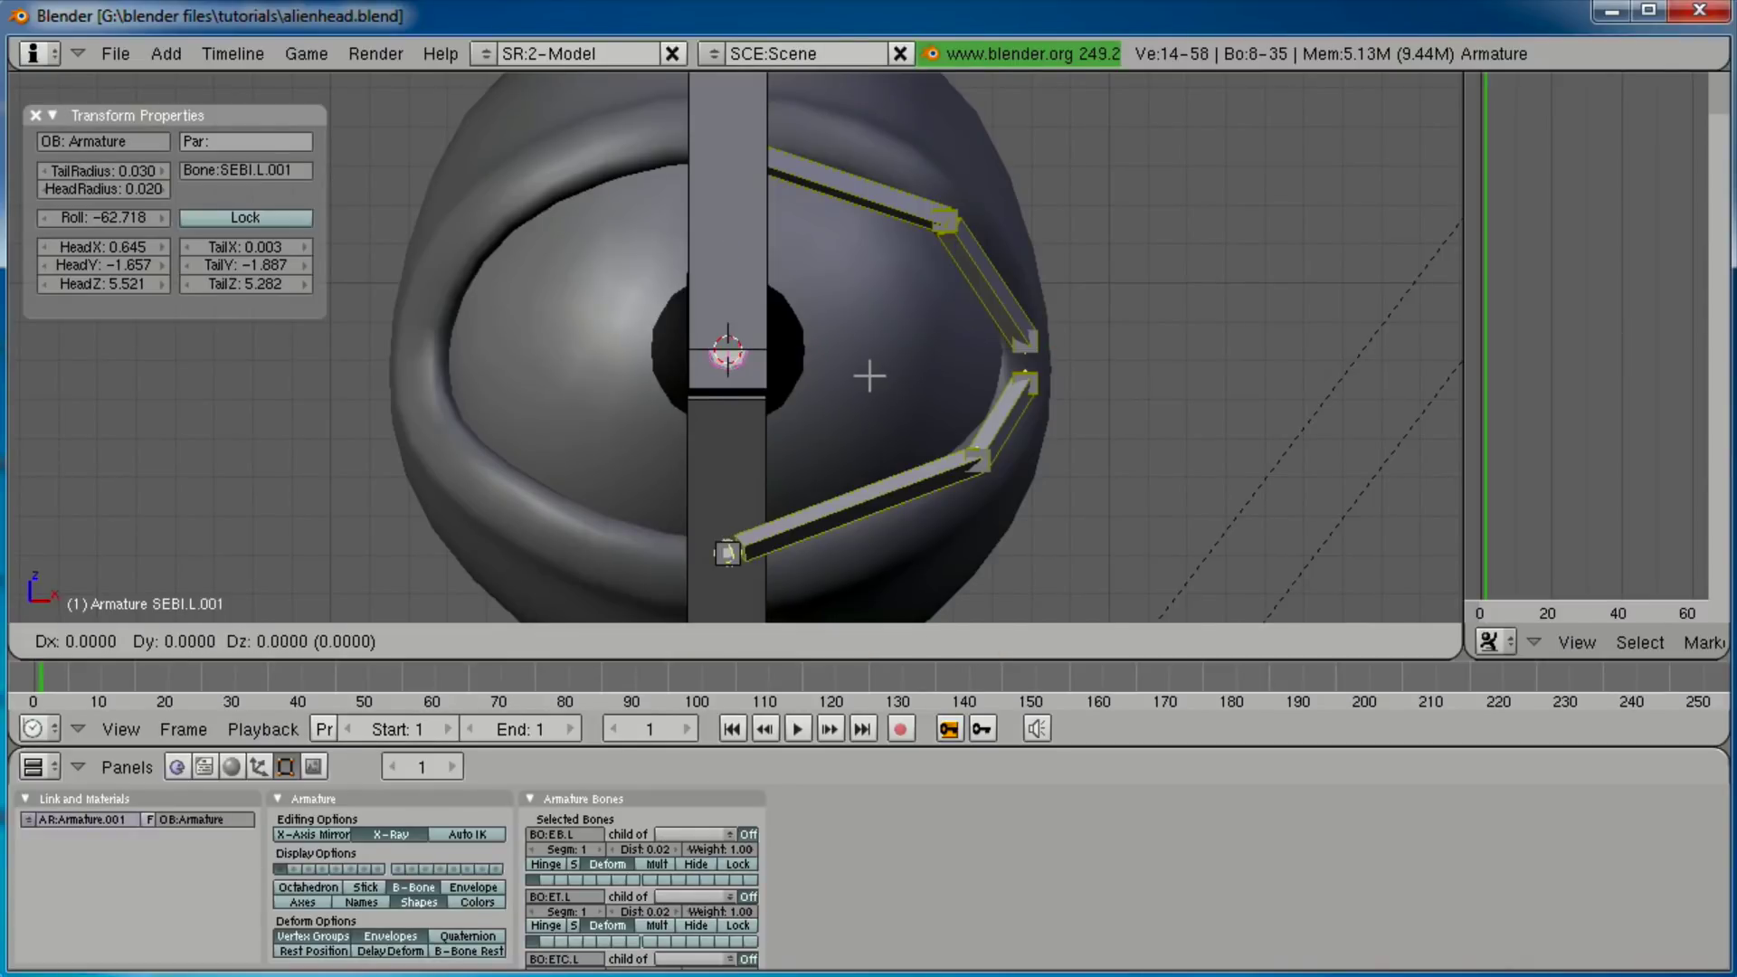
key("Escape")
key("s")
key("x")
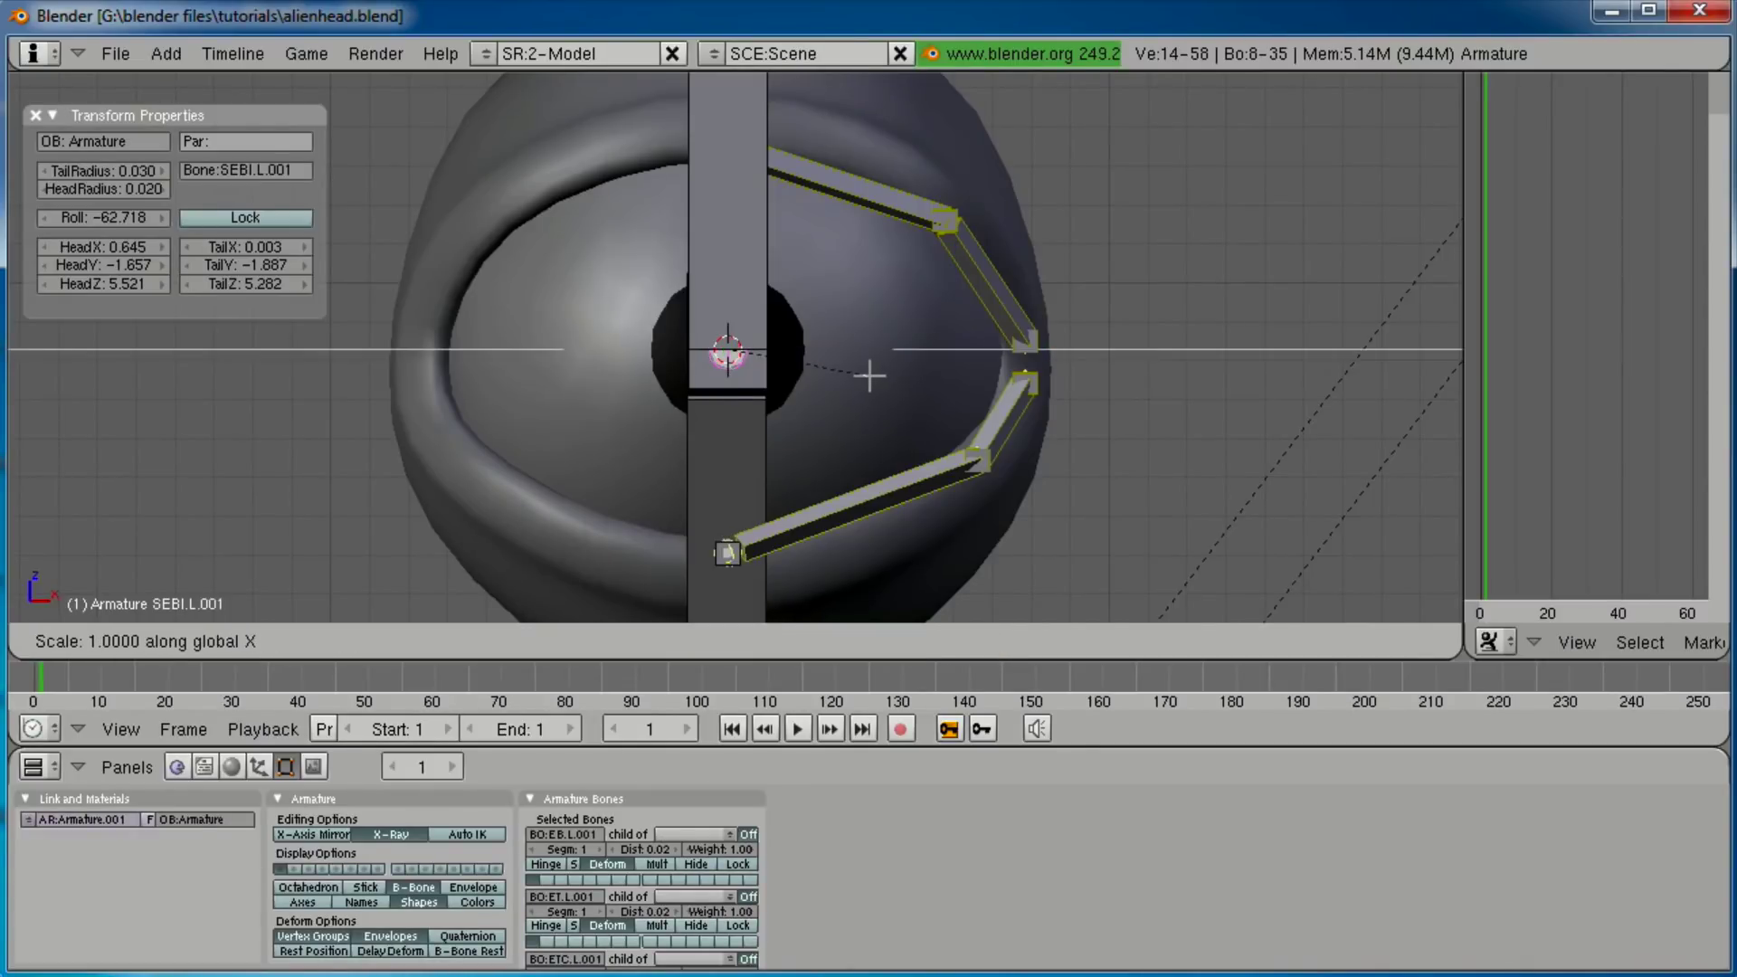
key("minus")
key("1")
key("Return")
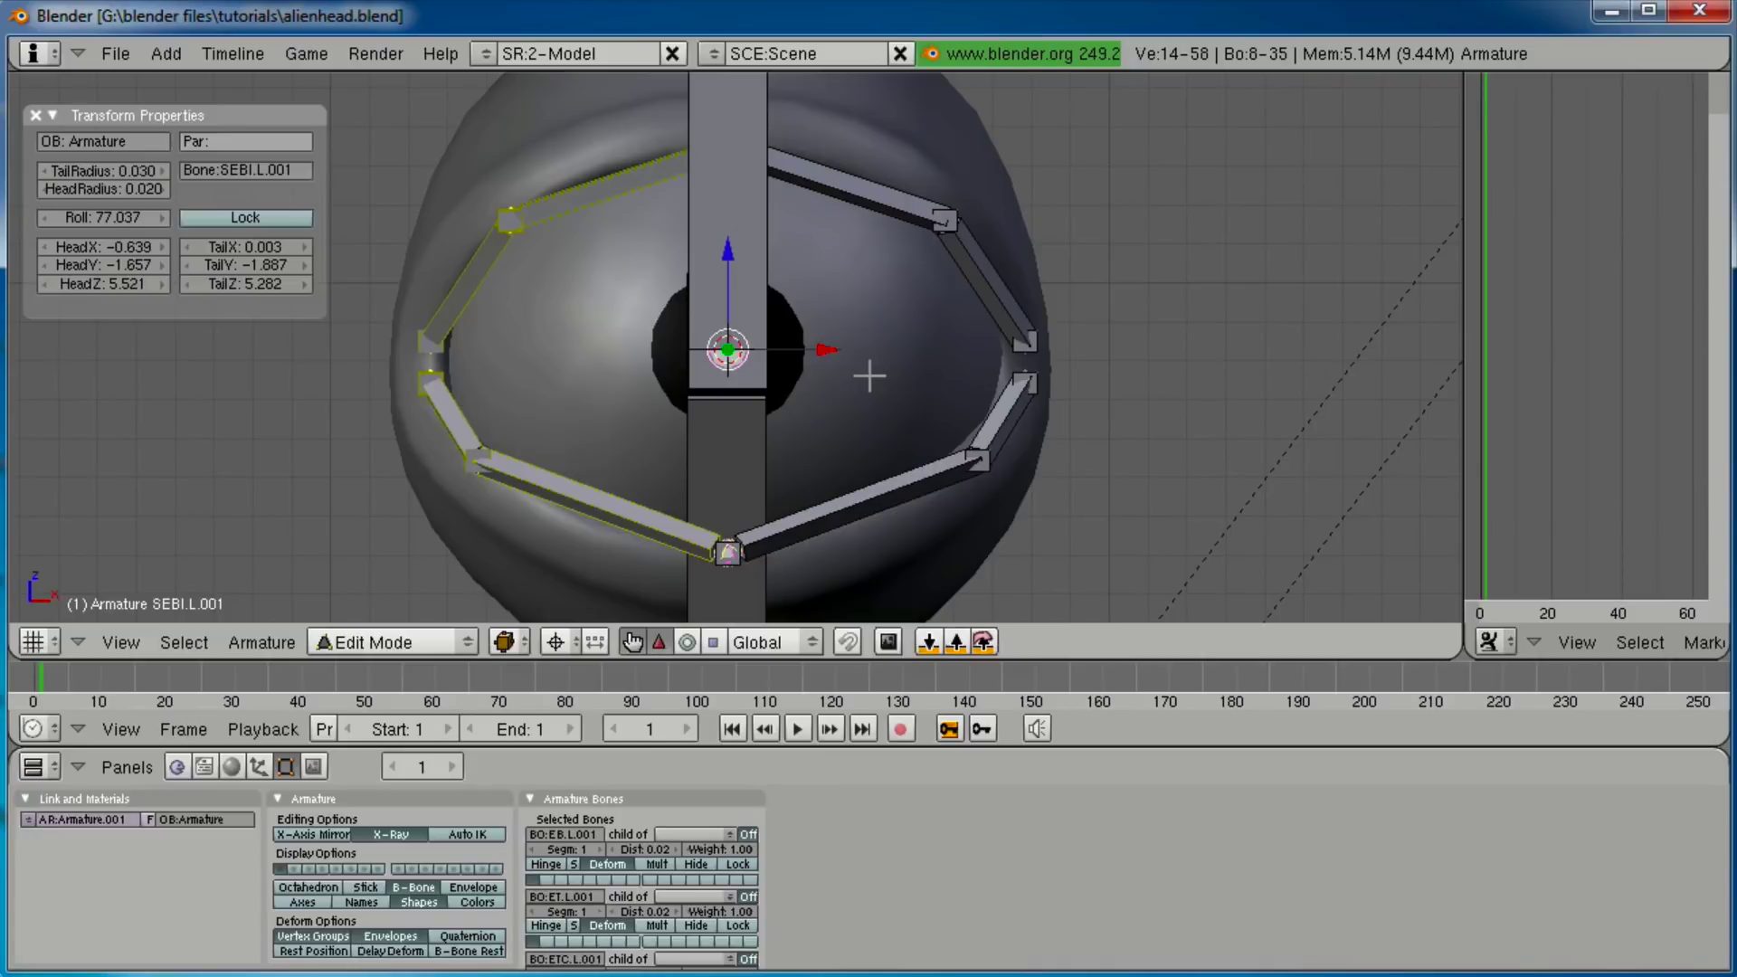
right_click(624, 186)
right_click(464, 285, "shift")
right_click(453, 398, "shift")
right_click(597, 458, "shift")
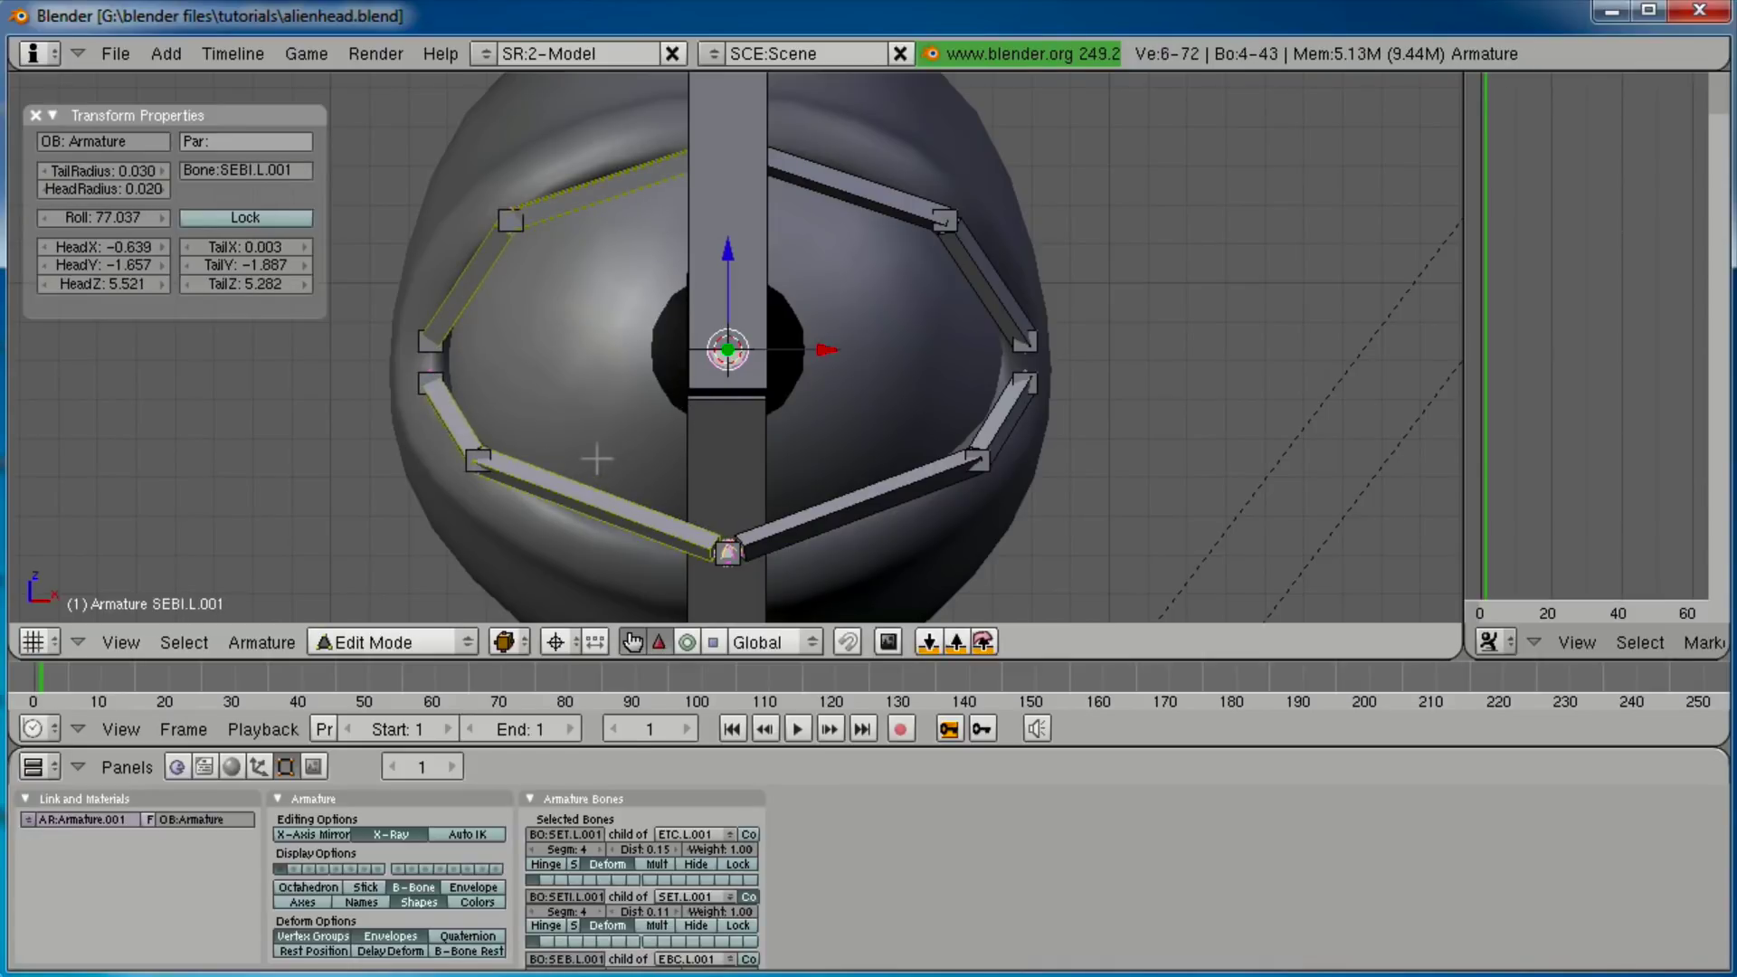
key("a")
Flip the left and right names of the eight mirrored eyelid bones and controls.
key("b")
left_click_drag(568, 161, 394, 525)
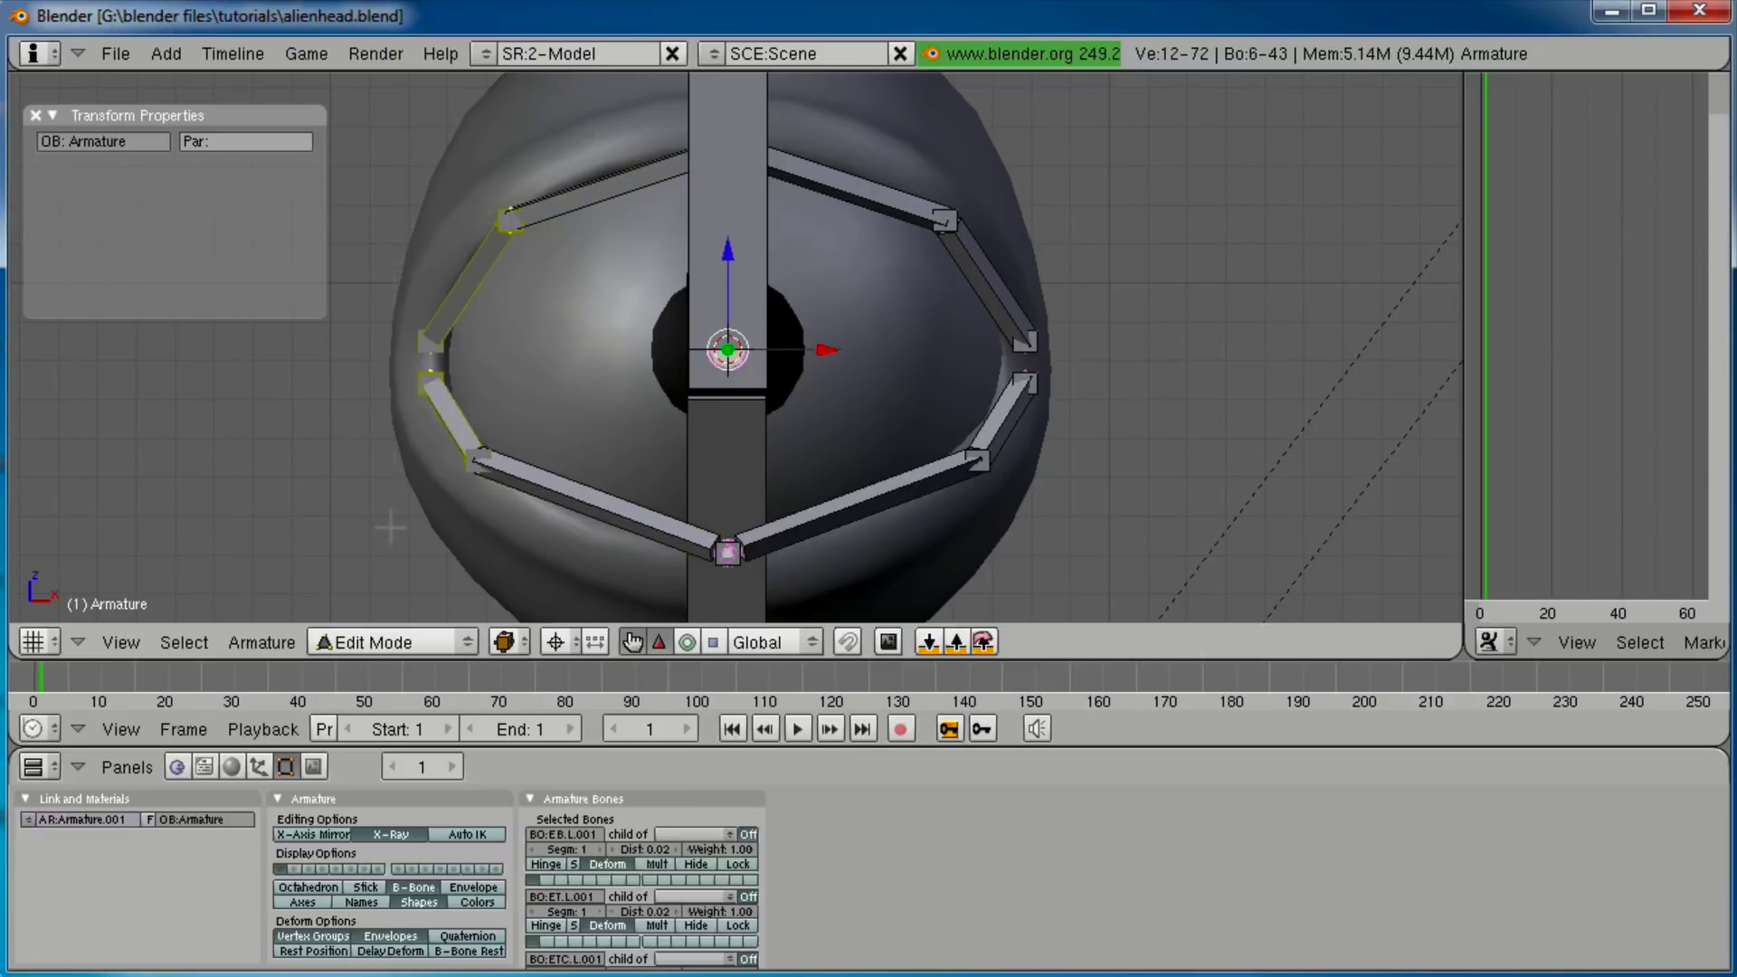
right_click(527, 493, "shift")
right_click(597, 187, "shift")
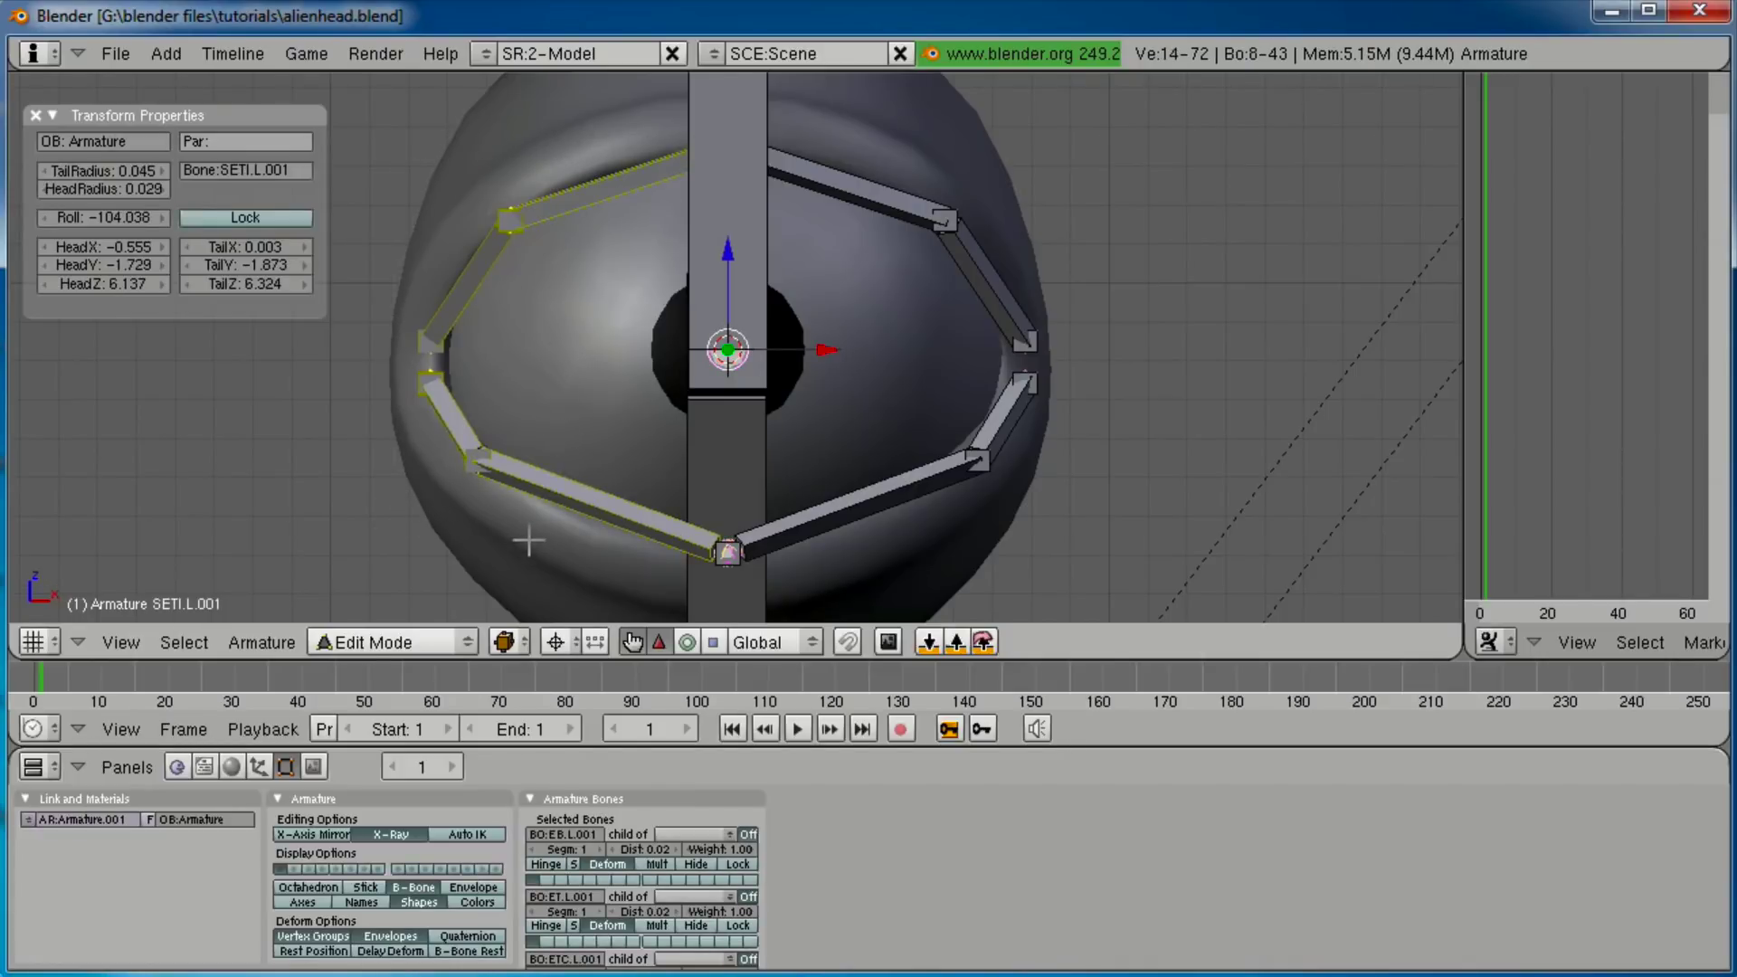
left_click(273, 644)
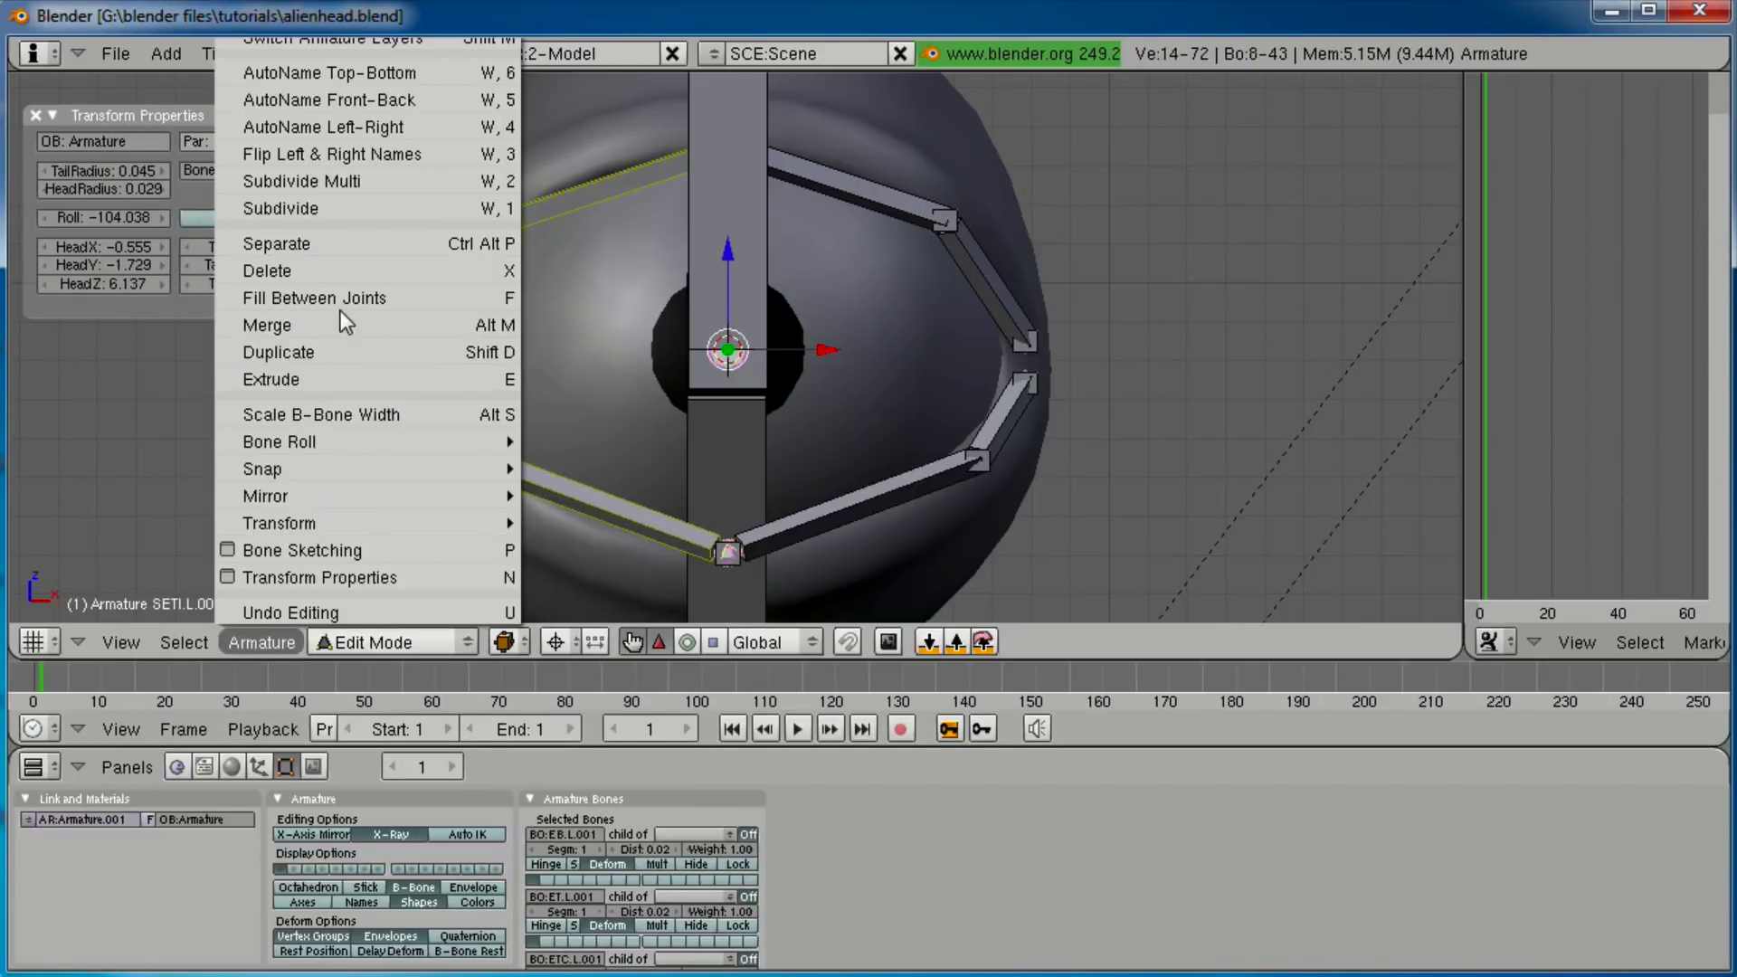
left_click(346, 159)
Switch the direction of the four mirrored eyelid bones, leaving their controls unchanged.
right_click(590, 214)
right_click(460, 285, "shift")
right_click(457, 402, "shift")
right_click(583, 497, "shift")
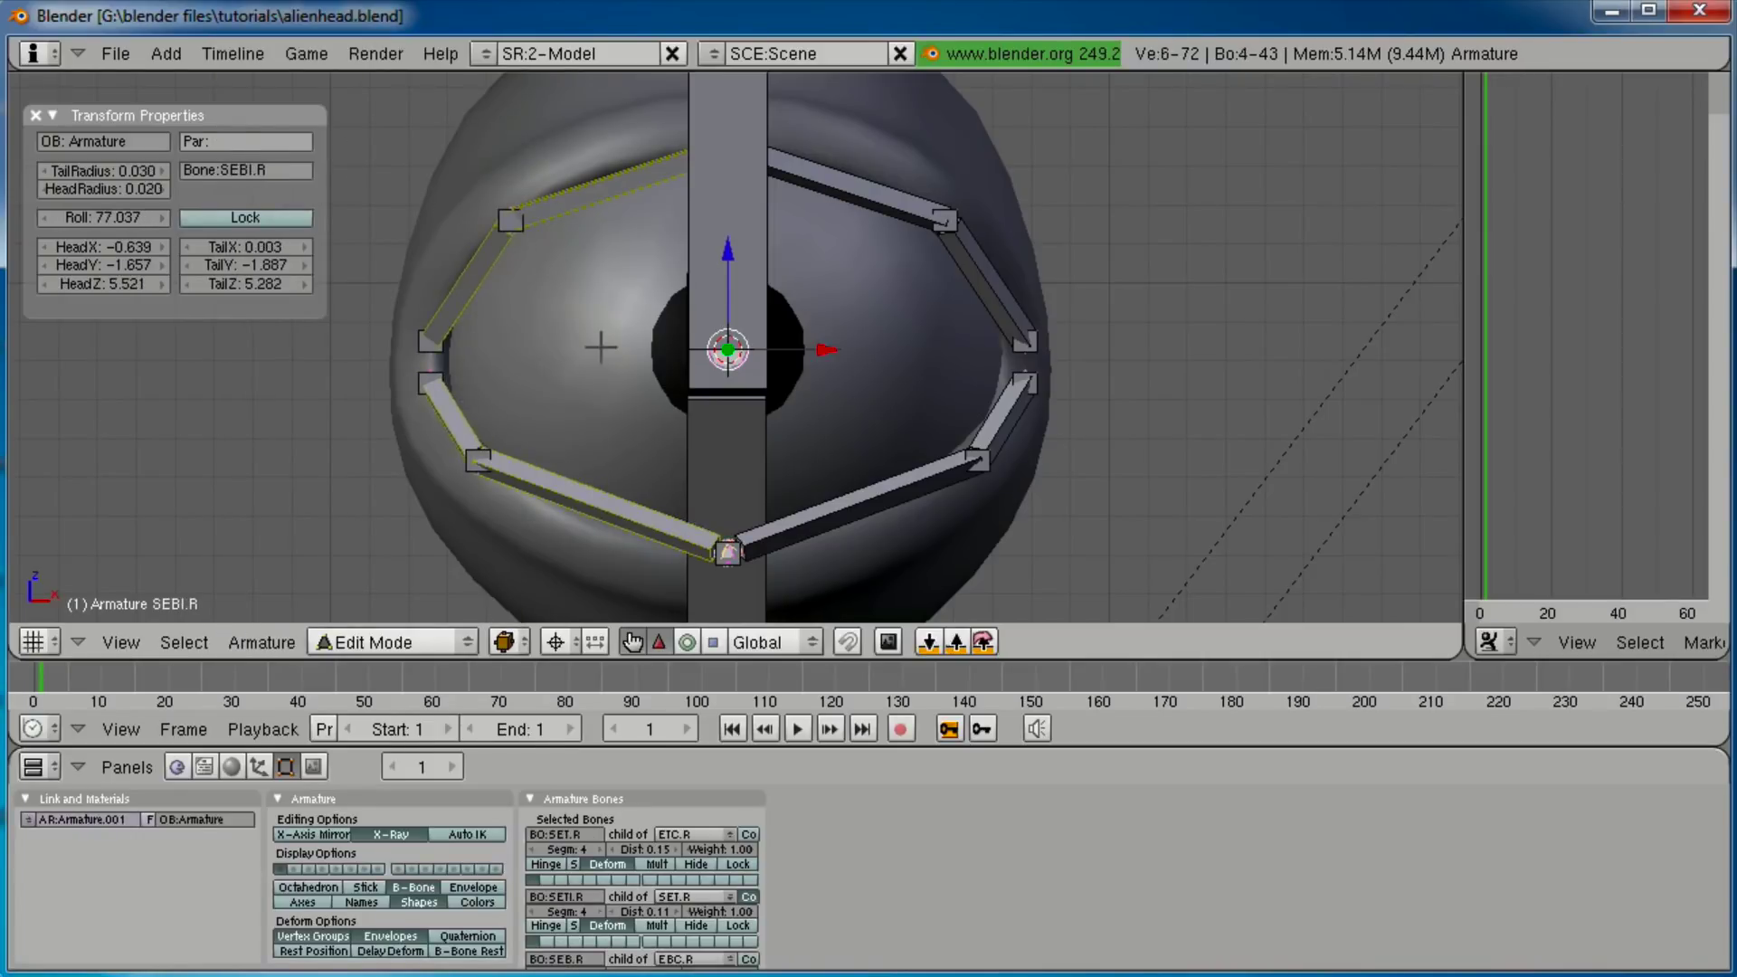
key("w")
left_click(600, 347)
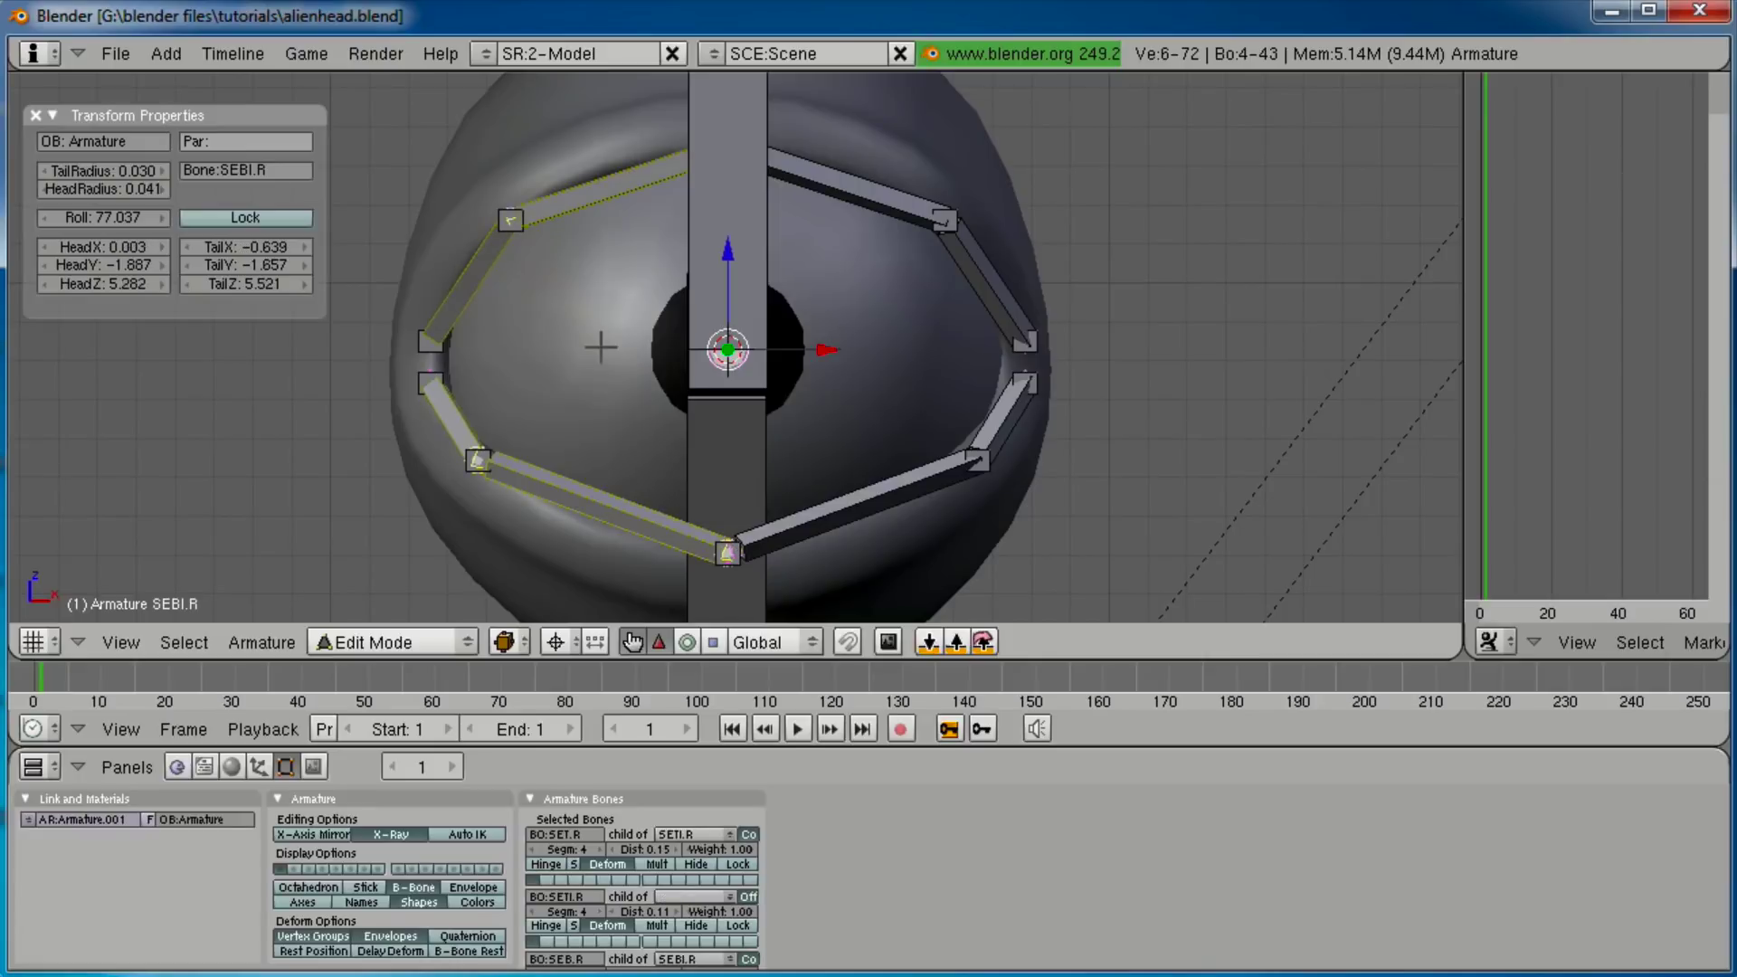
Parent the inner upper eyelid bone SETI.R to SETI.L as connected.
key("ctrl+Tab")
middle_click_drag(697, 335, 688, 426)
right_click(696, 394)
right_click(862, 366, "shift")
key("Tab")
right_click(870, 381, "shift")
right_click(879, 382, "shift")
key("ctrl+p")
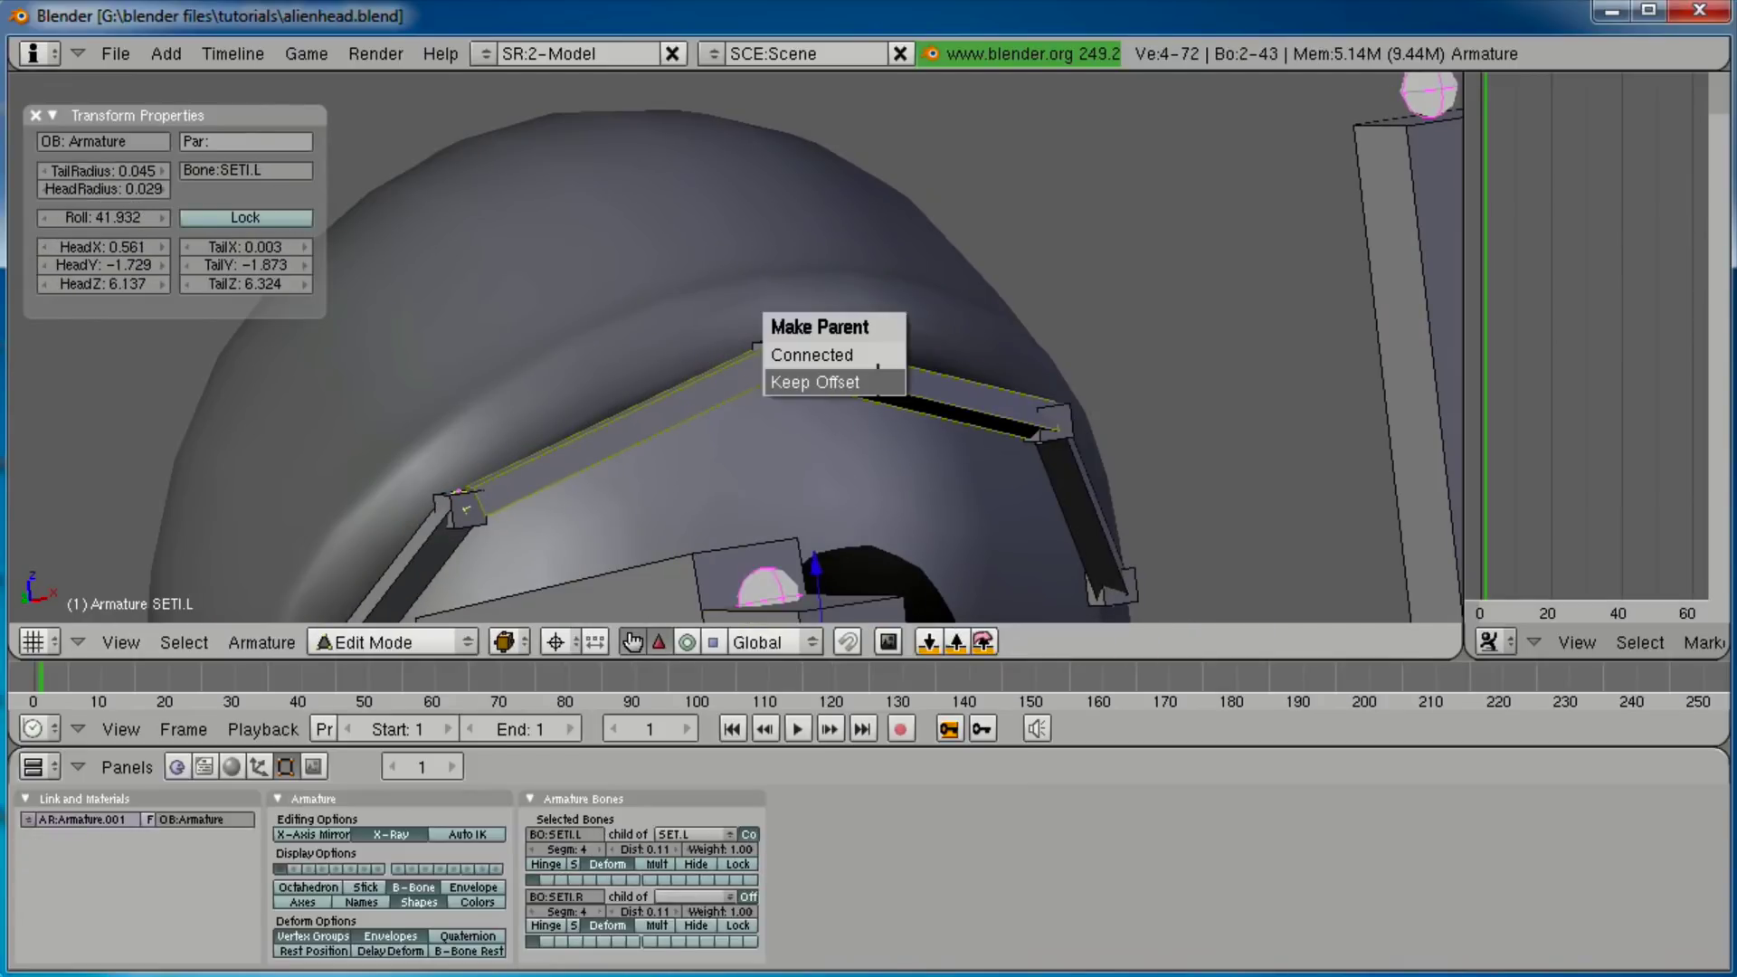
left_click(878, 380)
Parent the inner lower eyelid bone SEBI.R to SEBI.L as connected, and inspect the eyelid ring in pose mode.
middle_click_drag(868, 543, 812, 131, "shift")
right_click(709, 519)
right_click(895, 487, "shift")
key("ctrl+p")
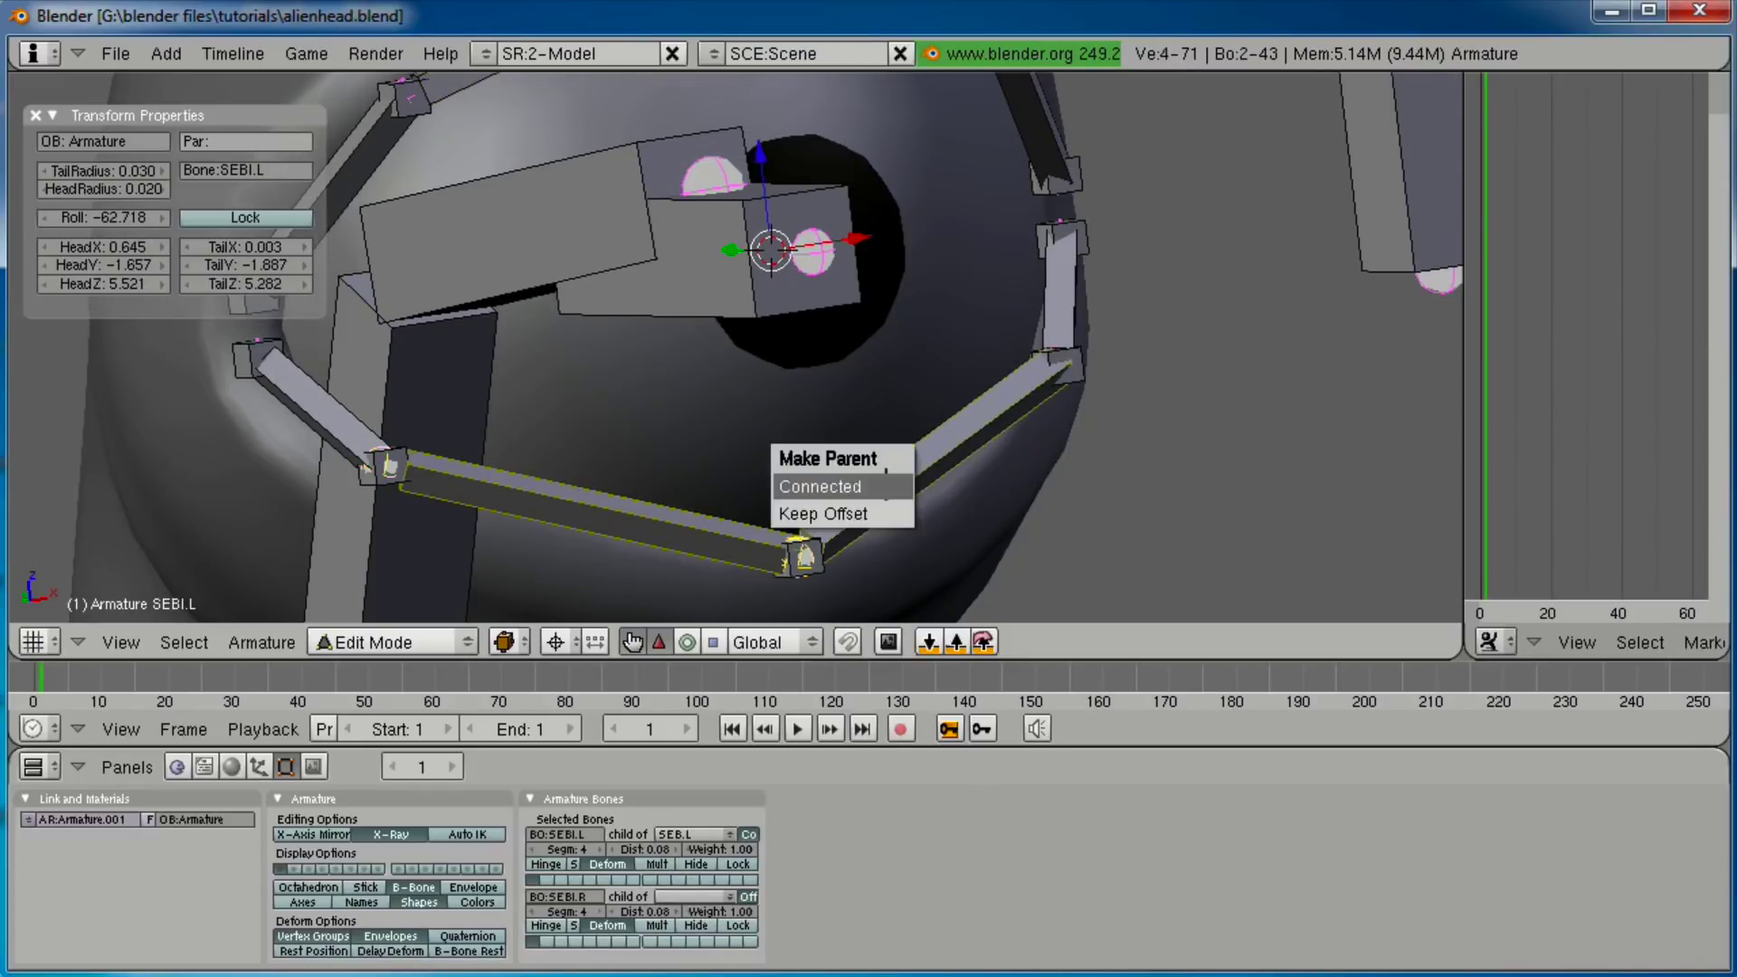
left_click(885, 484)
key("Tab")
scroll(721, 391, "down", 4)
key("a")
middle_click_drag(826, 375, 555, 241)
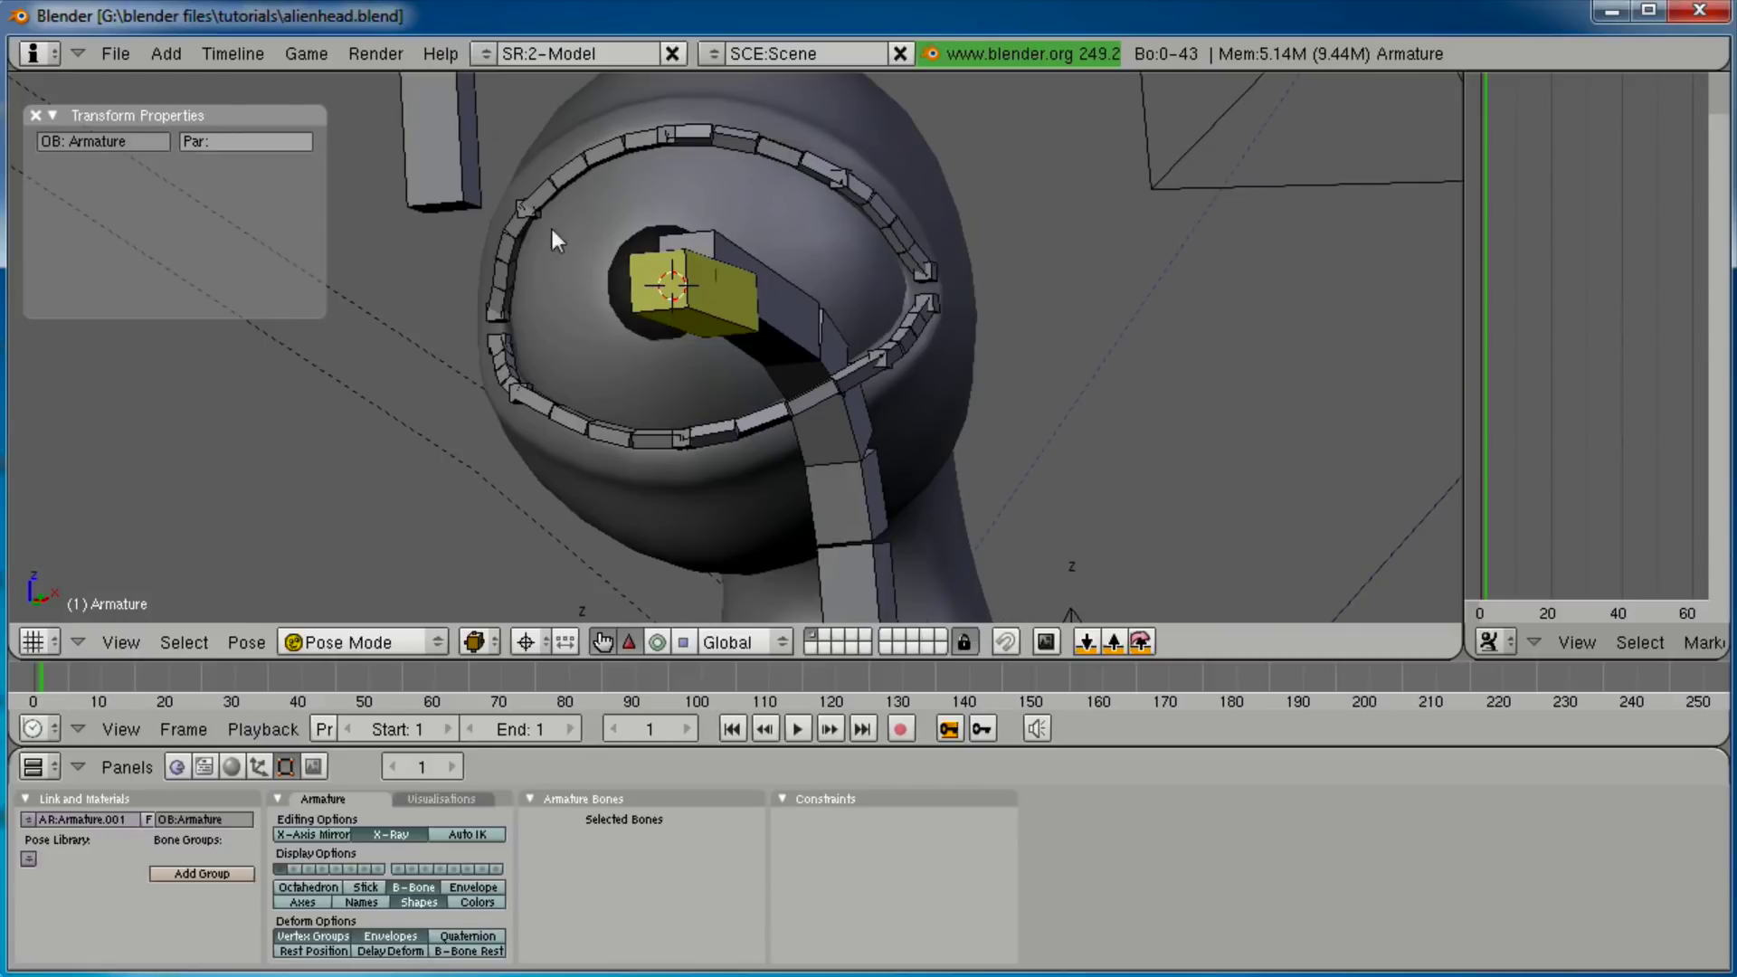
Recalculate the bone roll of all eight upper and lower eyelid bones in edit mode.
key("Tab")
right_click(519, 363)
right_click(600, 400, "shift")
right_click(778, 397, "shift")
right_click(933, 315, "shift")
right_click(907, 321, "shift")
right_click(871, 227, "shift")
right_click(751, 161, "shift")
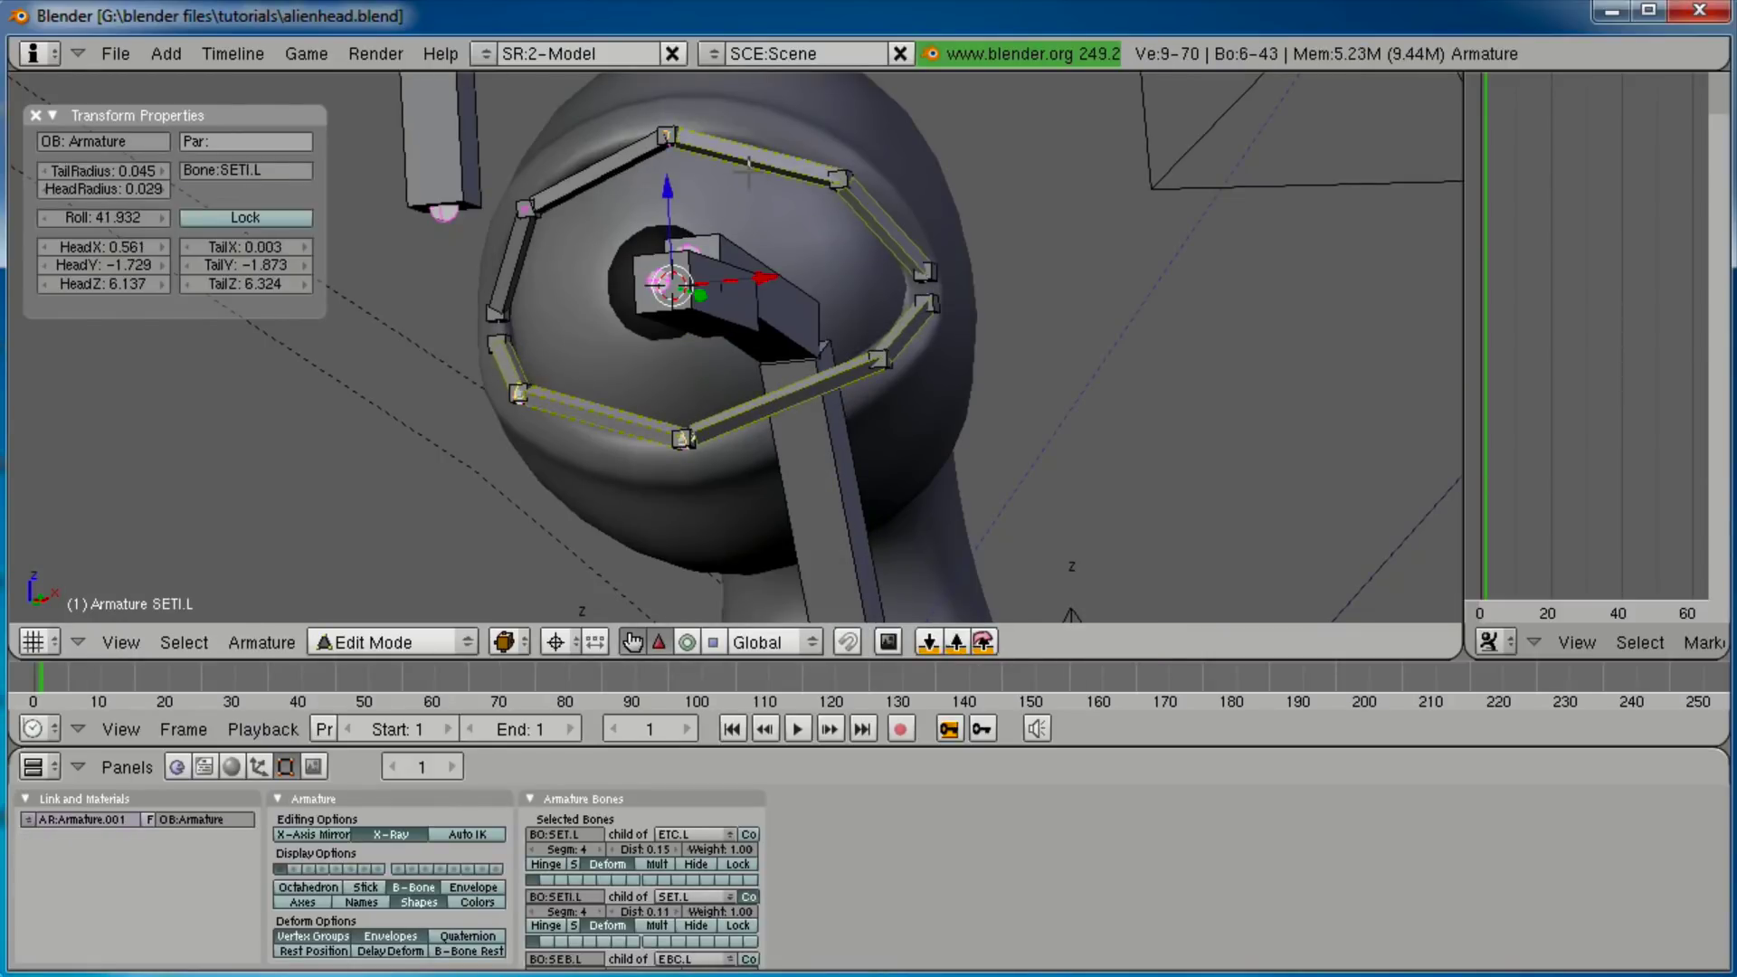
right_click(602, 170, "shift")
right_click(520, 278, "shift")
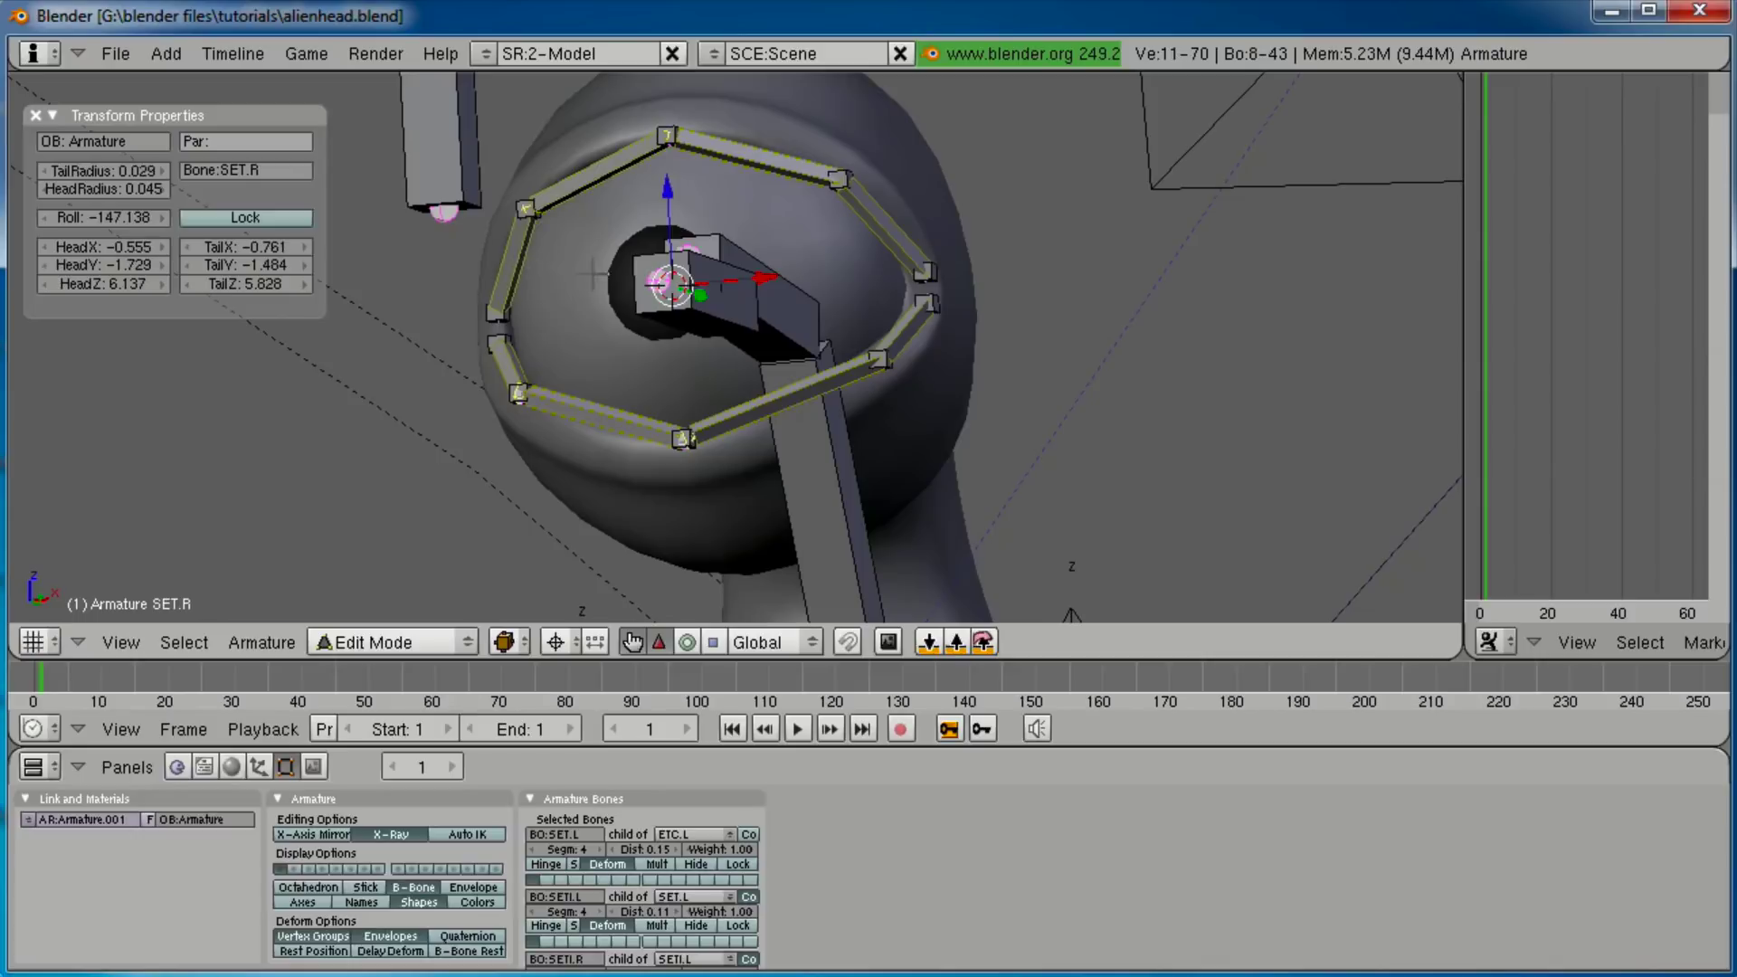
key("ctrl+n")
left_click(832, 292)
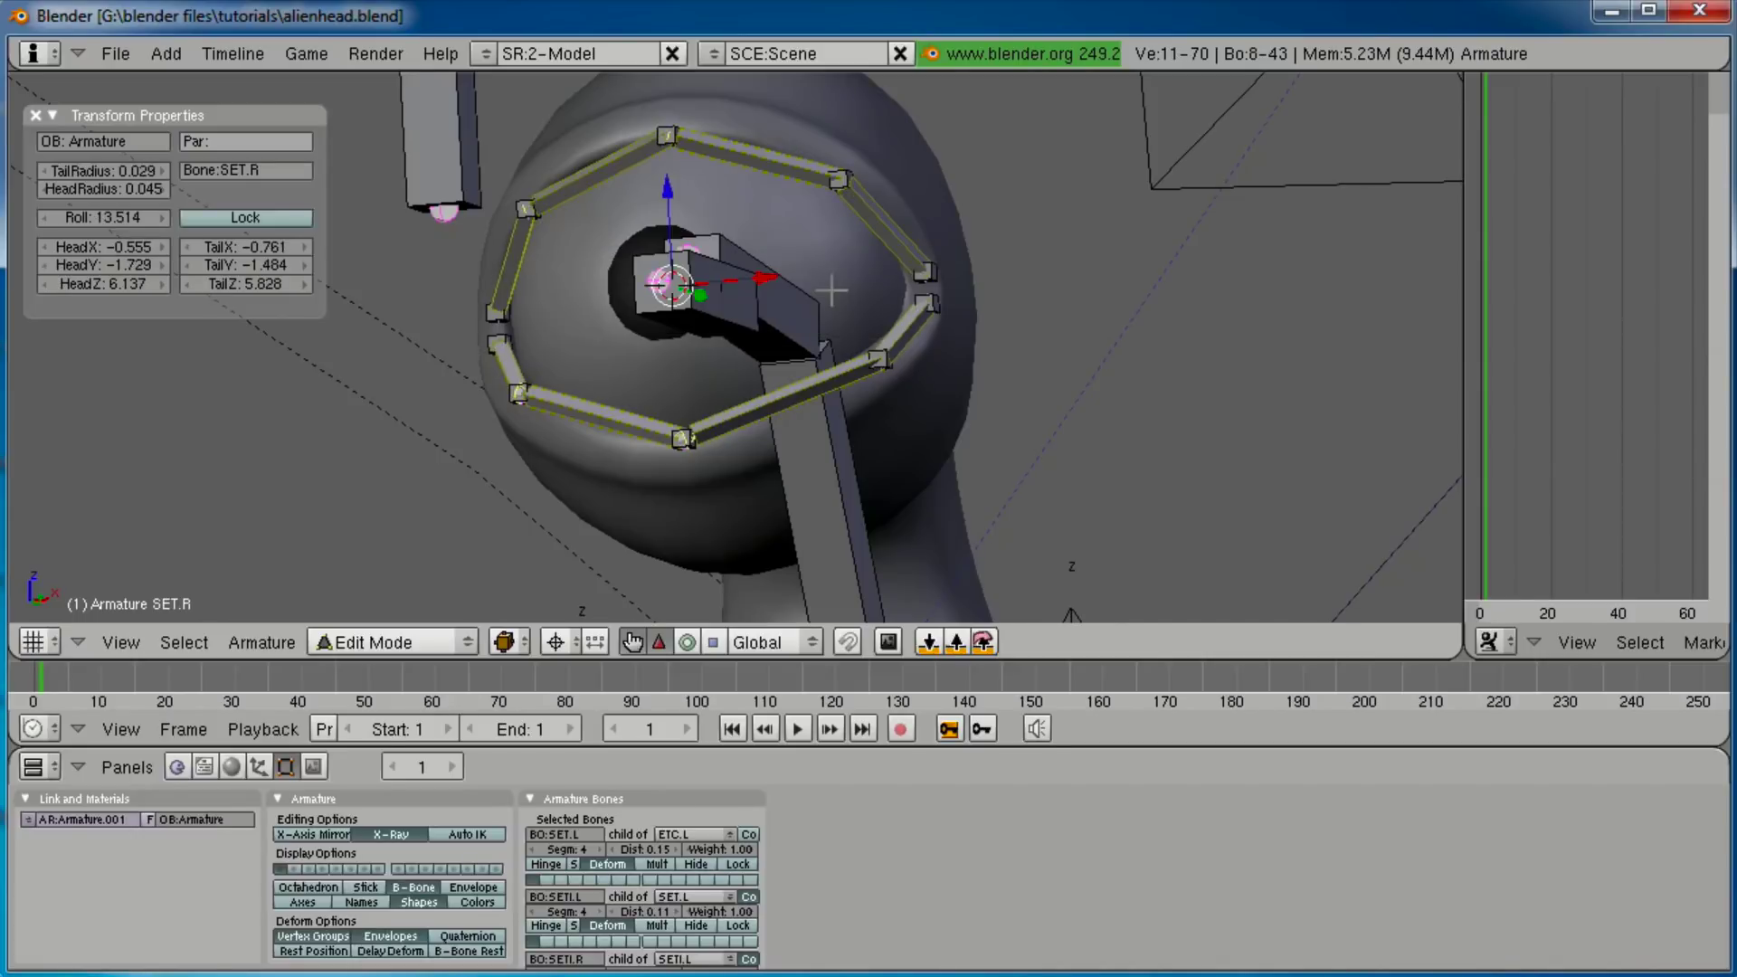
Switch the armature to pose mode.
key("ctrl+Tab")
middle_click_drag(832, 292, 697, 349)
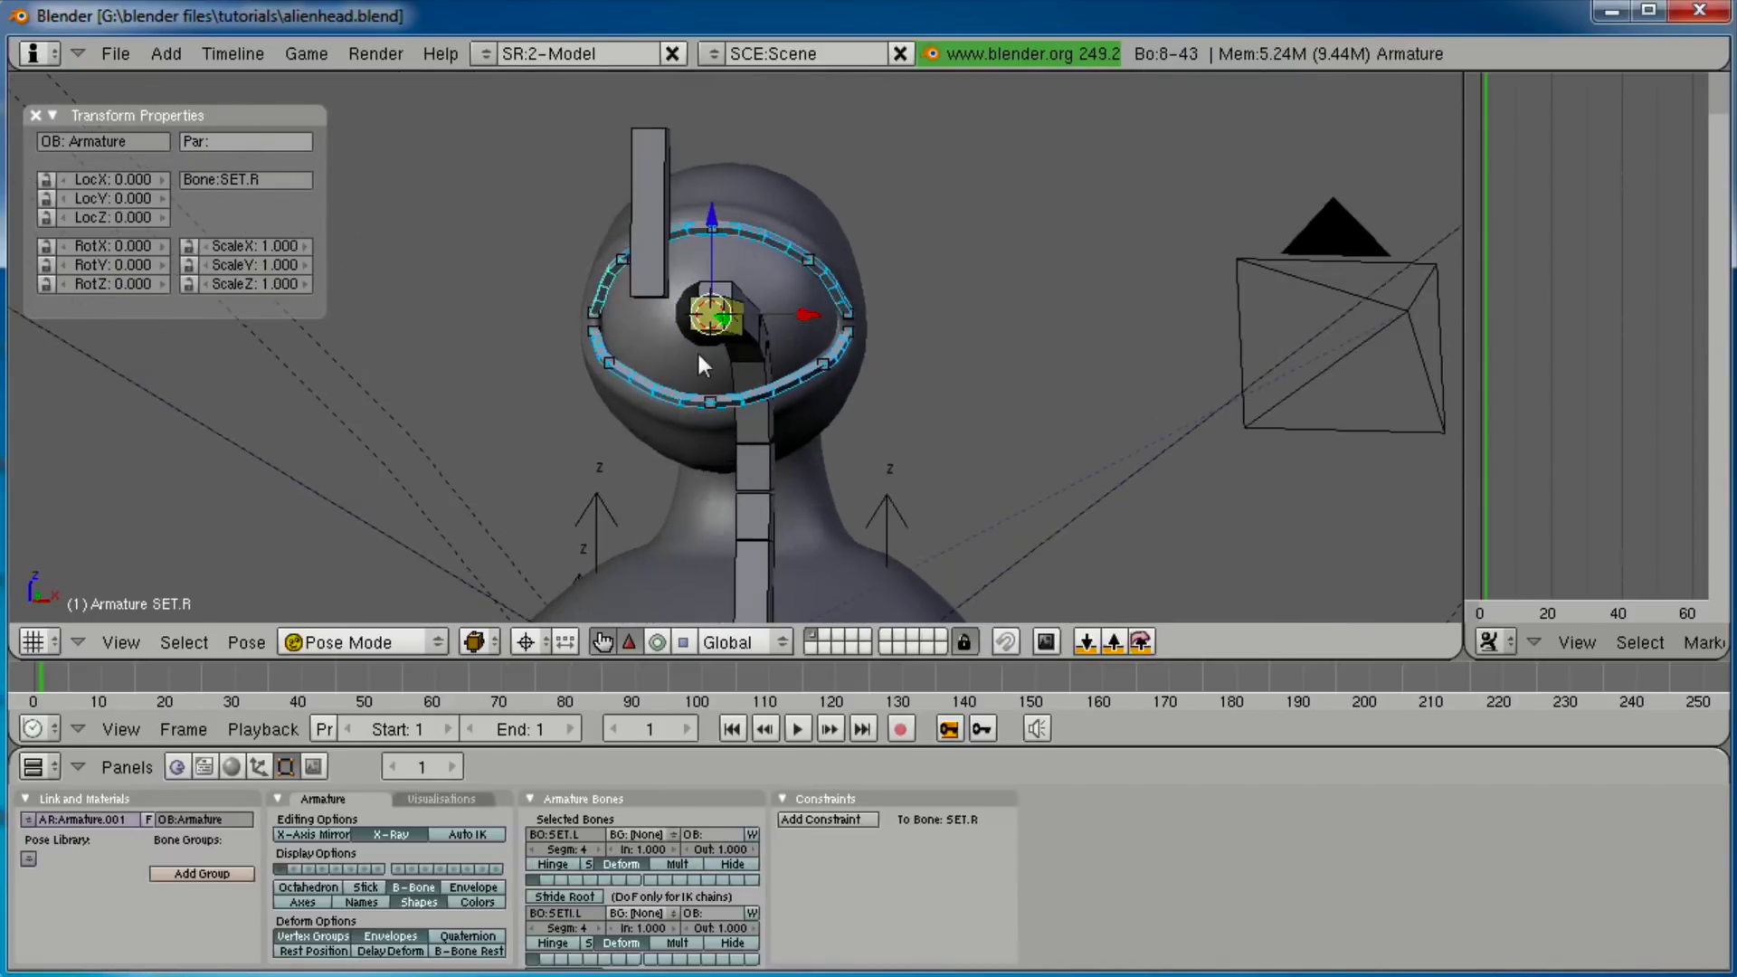
scroll(698, 352, "up", 3)
middle_click_drag(882, 270, 825, 374, "shift")
scroll(825, 374, "up", 2)
Try moving the left eye corner controls ETC.L and EBC.L, cancelling each move.
right_click(959, 420)
key("g")
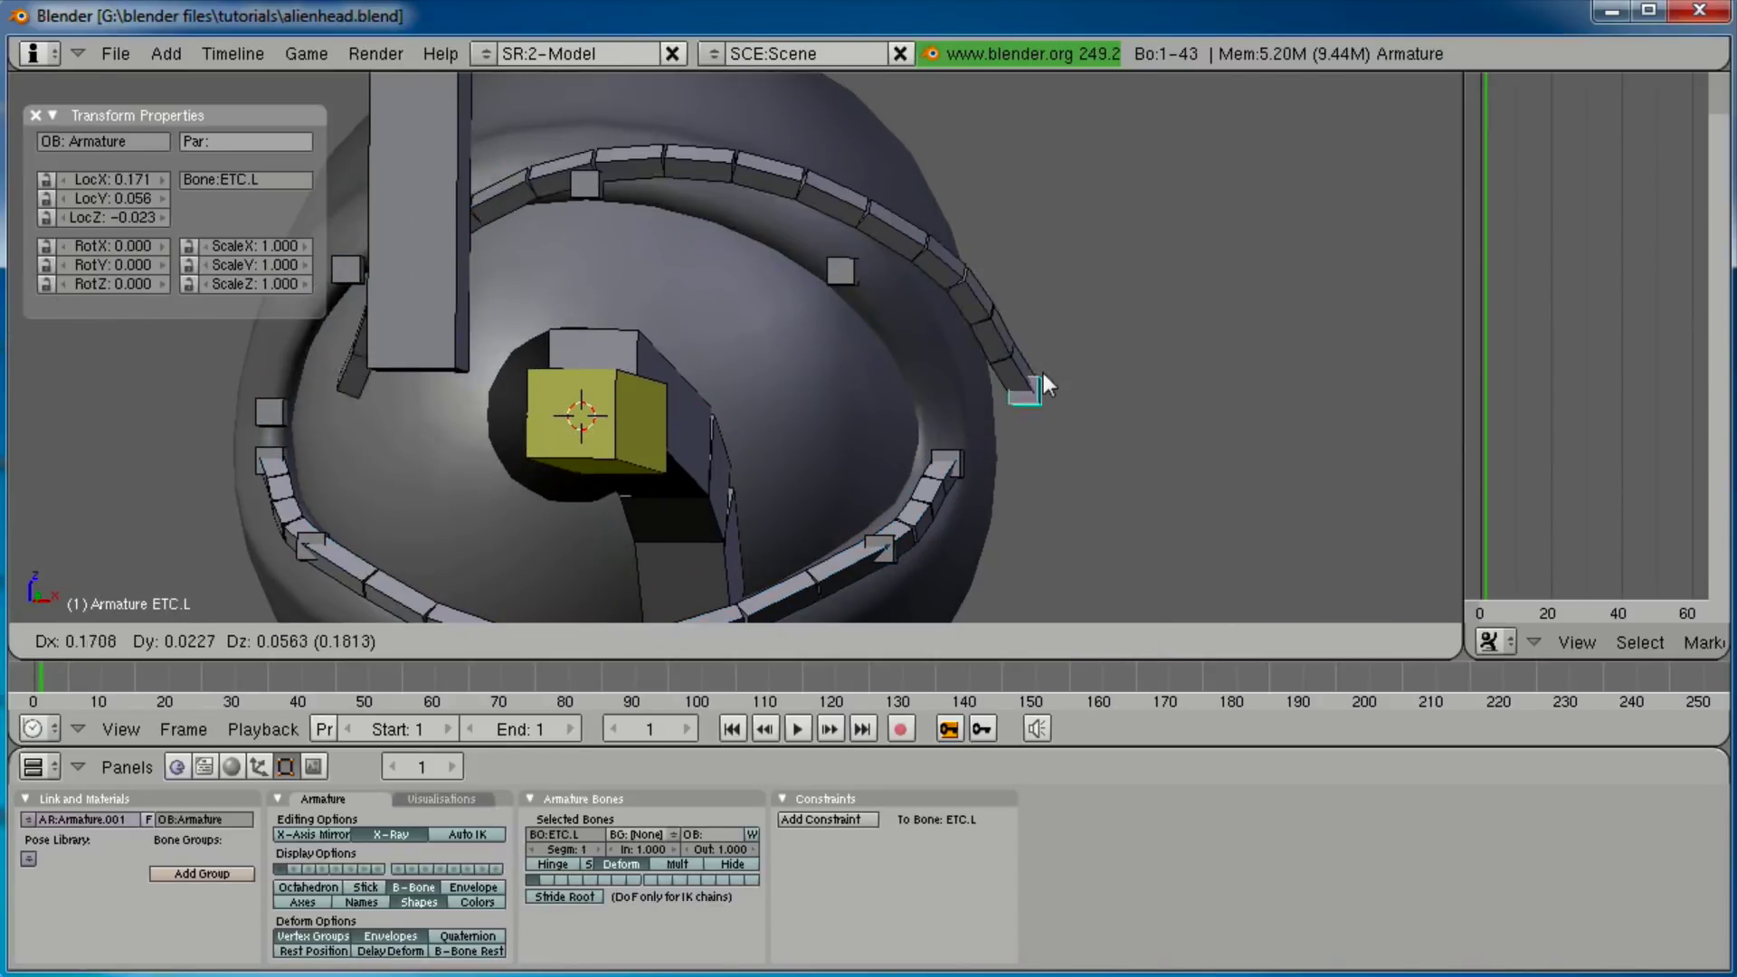
right_click(988, 362)
right_click(961, 463)
key("g")
key("Escape")
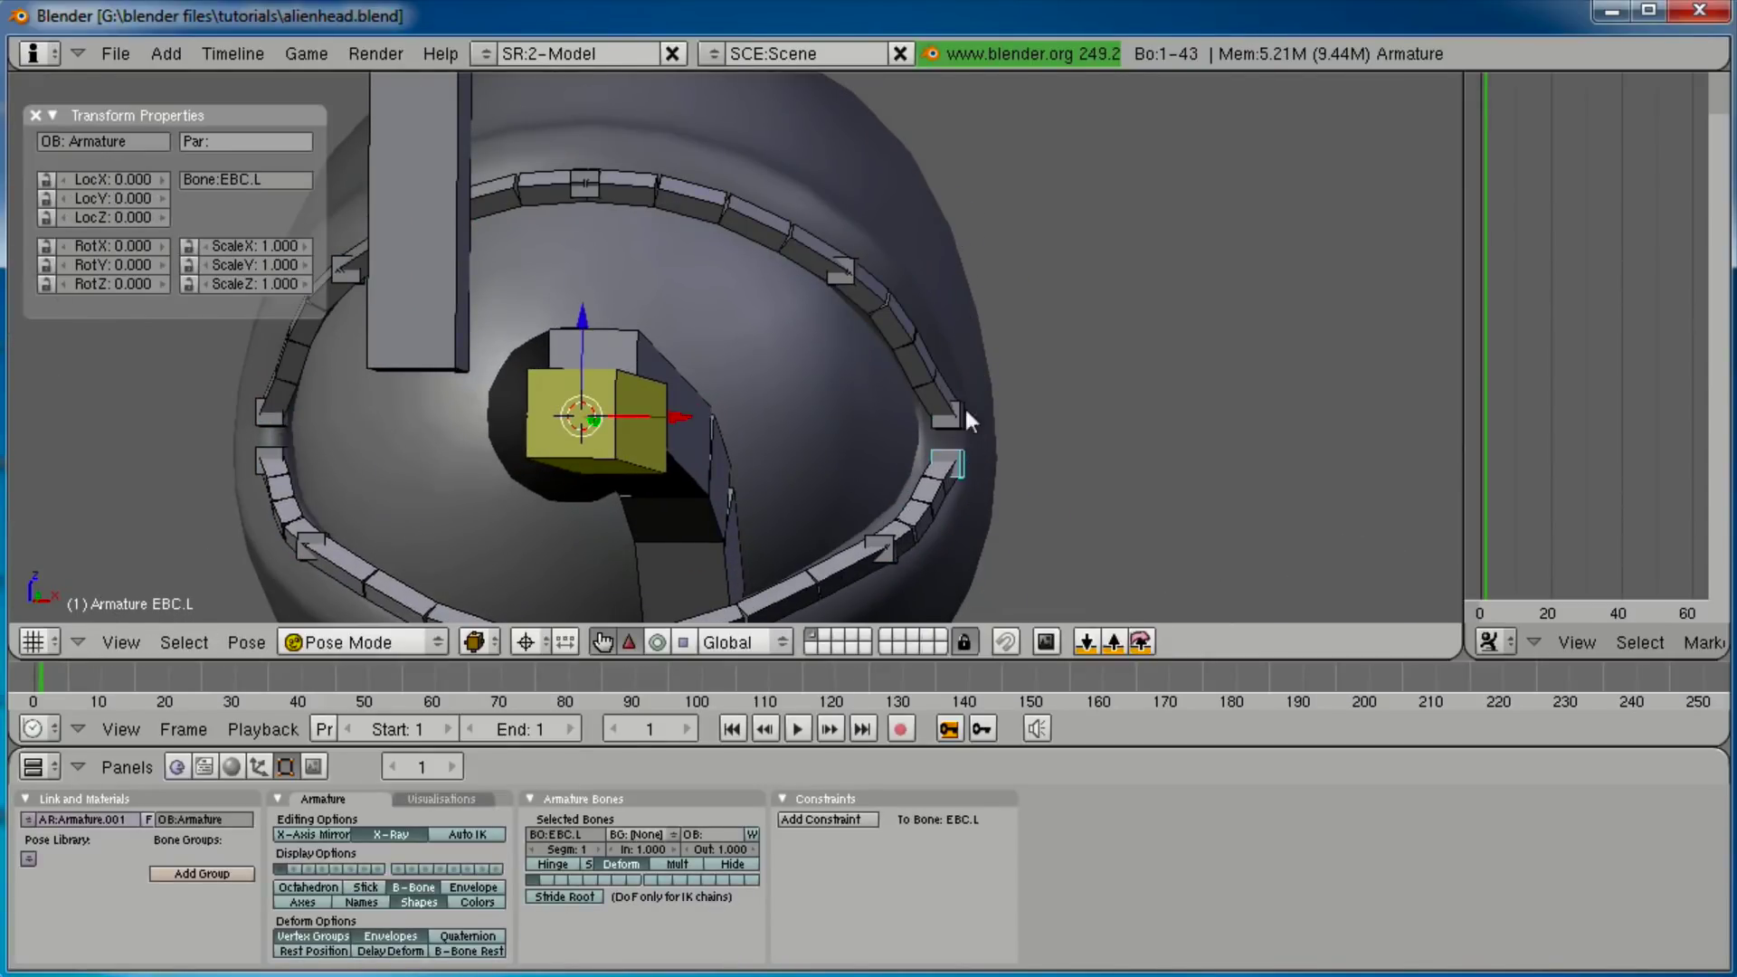
Add Stretch To constraints to the left upper eyelid bones, targeting ET.L from SET.L and ET from SETI.L.
right_click(893, 306)
right_click(859, 264)
right_click(874, 262)
right_click(897, 316, "shift")
key("ctrl+shift+c")
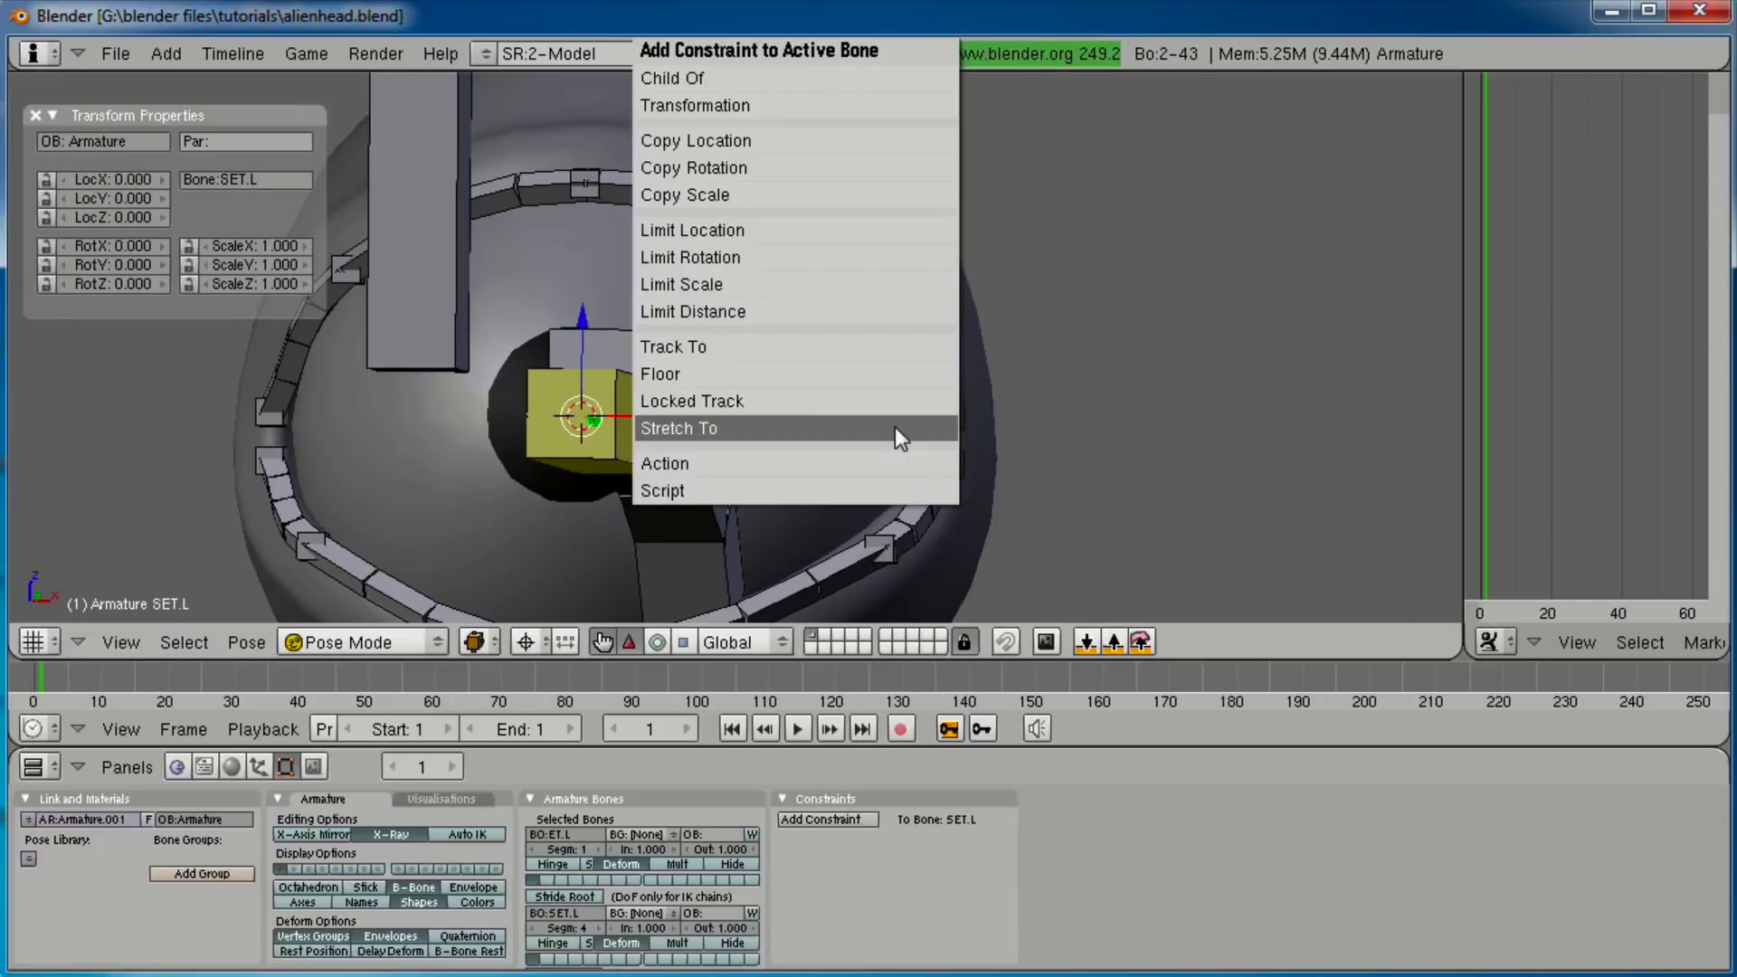
left_click(894, 427)
middle_click_drag(842, 244, 648, 306)
right_click(582, 285)
right_click(670, 313, "shift")
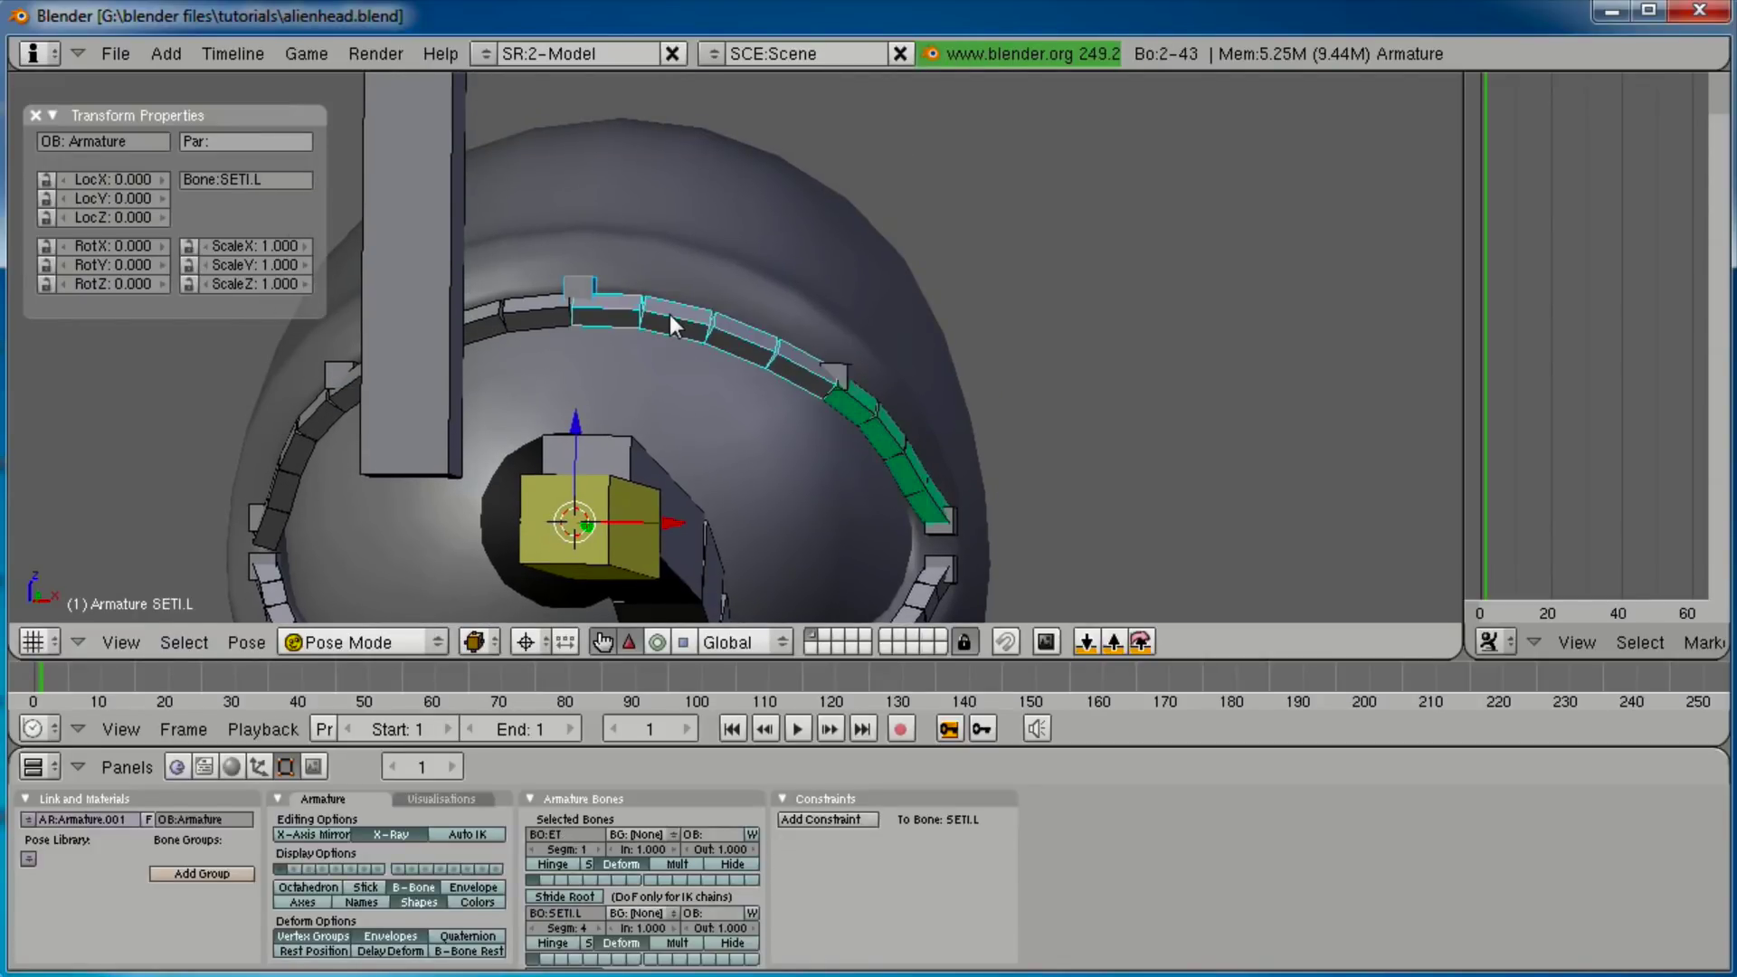
key("ctrl+shift+c")
left_click(675, 431)
Add Stretch To constraints to the right upper eyelid bones, targeting ET.R from SETI.R and ETC.R from SET.R.
middle_click_drag(527, 310, 469, 307)
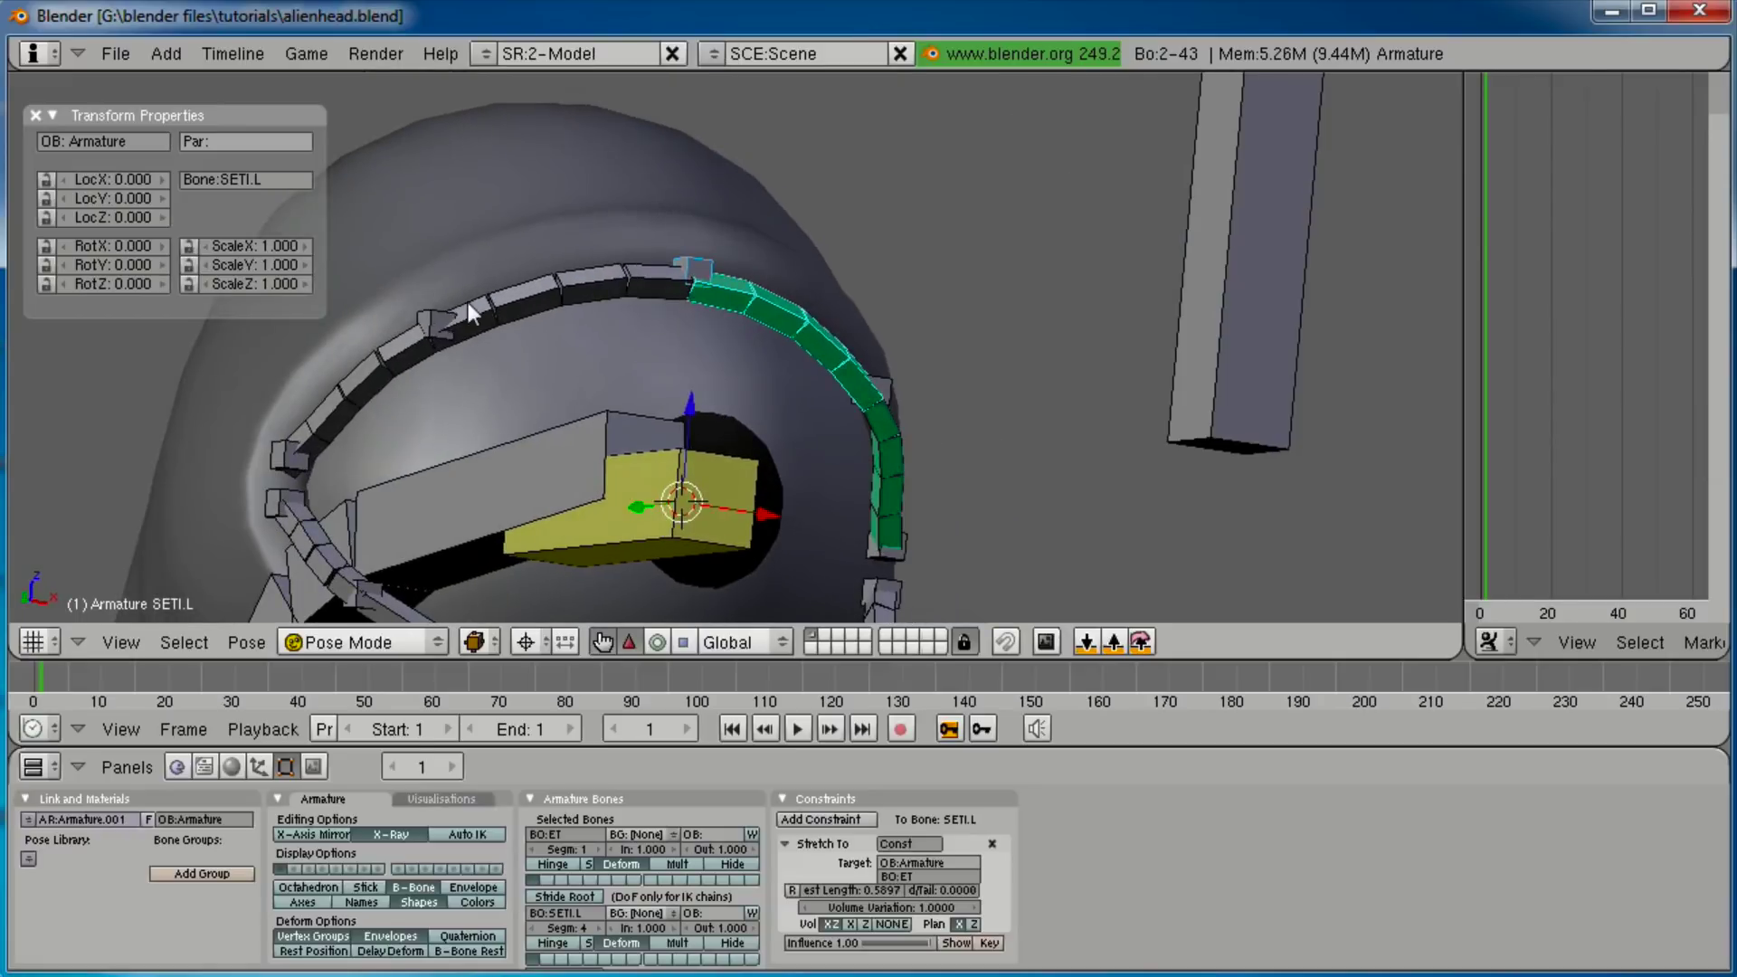
right_click(470, 312)
right_click(535, 292, "shift")
key("ctrl+shift+c")
left_click(536, 427)
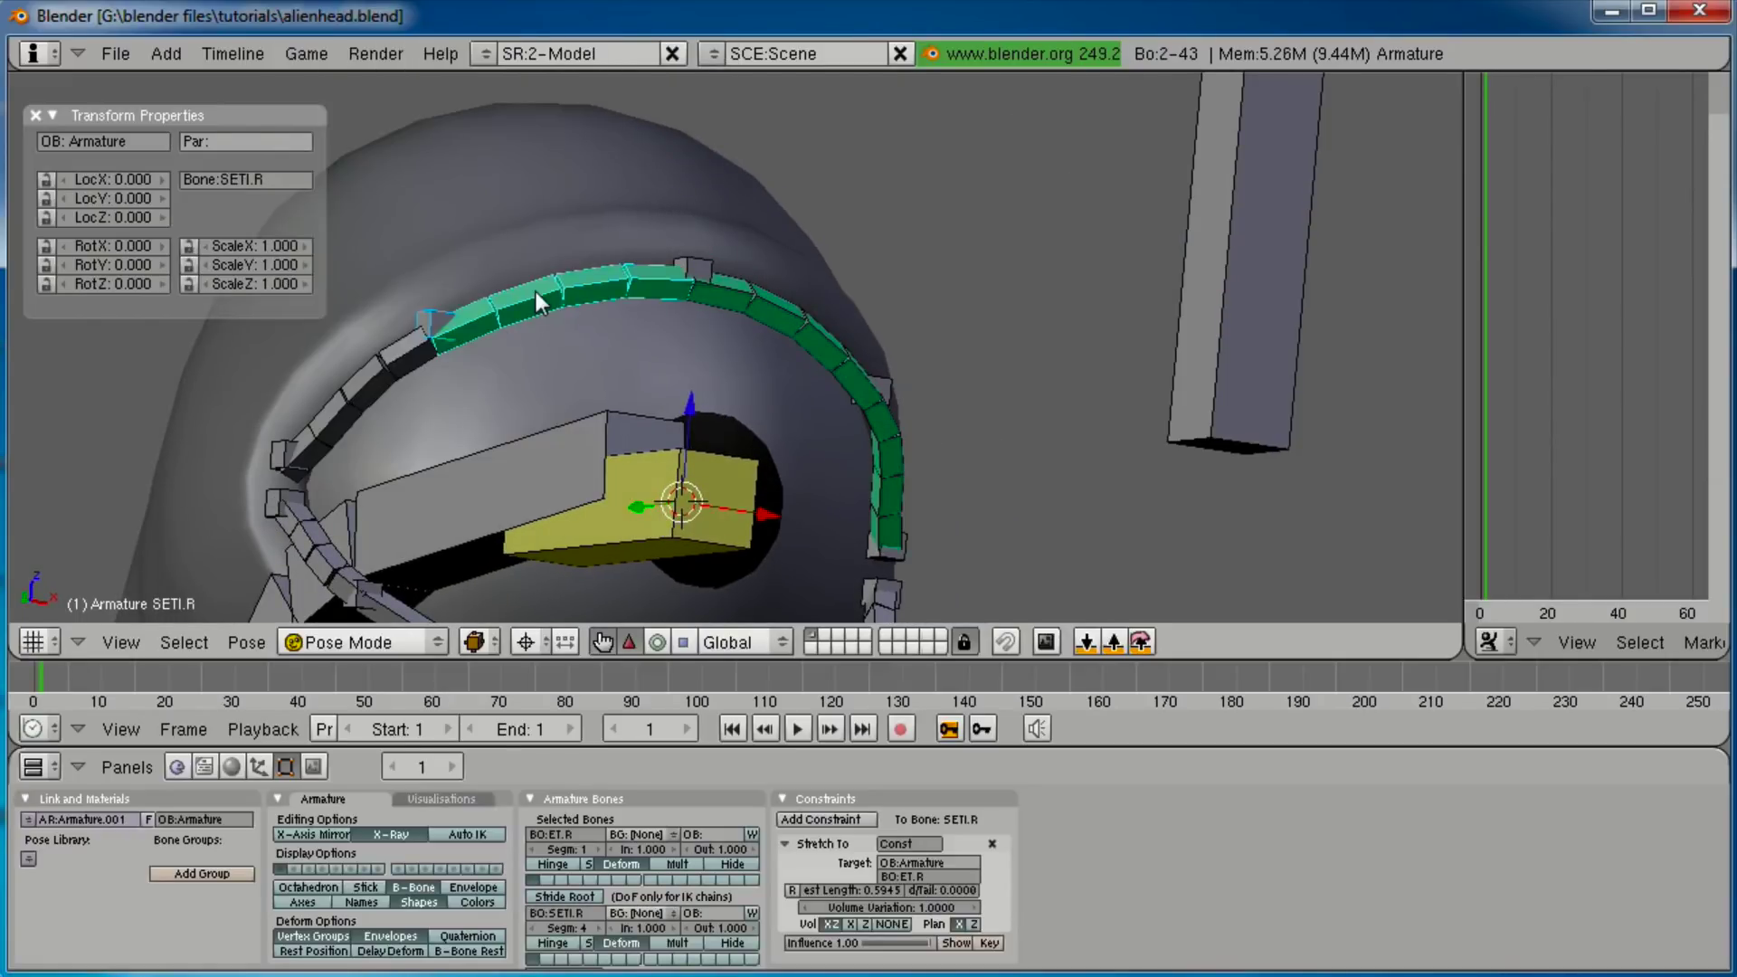
right_click(286, 440)
right_click(340, 405, "shift")
key("ctrl+shift+c")
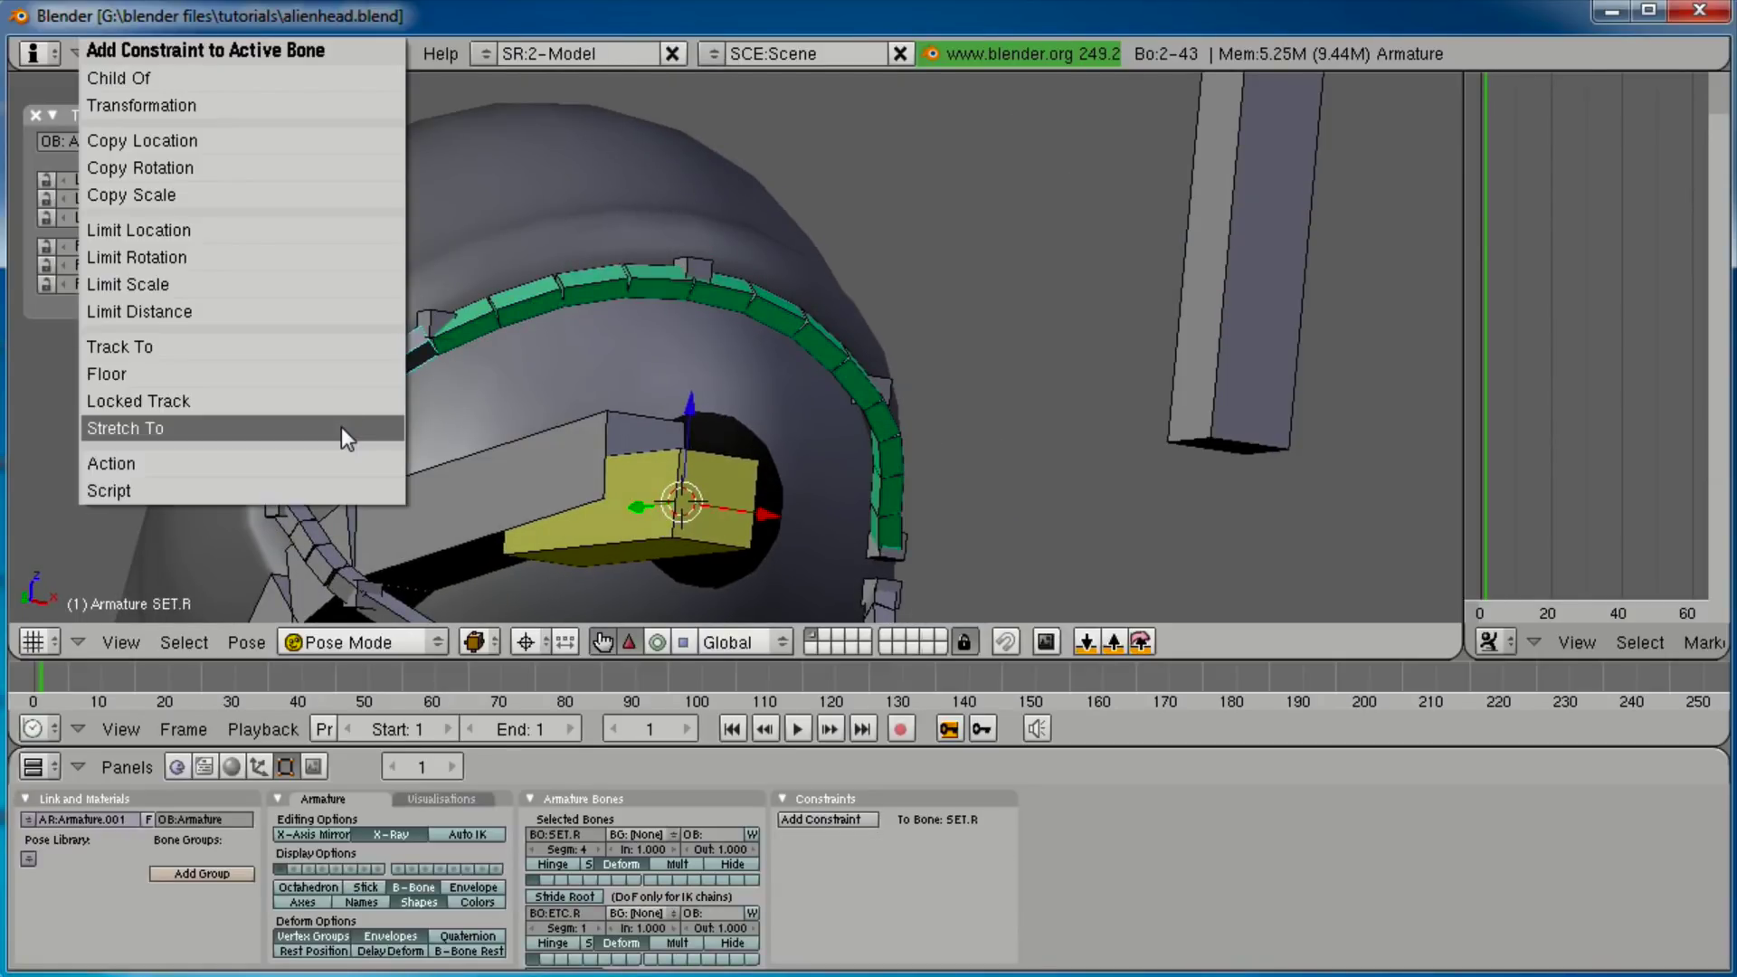
left_click(342, 429)
Add Stretch To constraints to the left lower eyelid bones, targeting EB.L from SEB.L and EB from SEBI.L.
middle_click_drag(344, 405, 807, 417)
right_click(807, 416)
right_click(829, 387, "shift")
key("ctrl+shift+c")
left_click(828, 427)
right_click(501, 449)
right_click(585, 481, "shift")
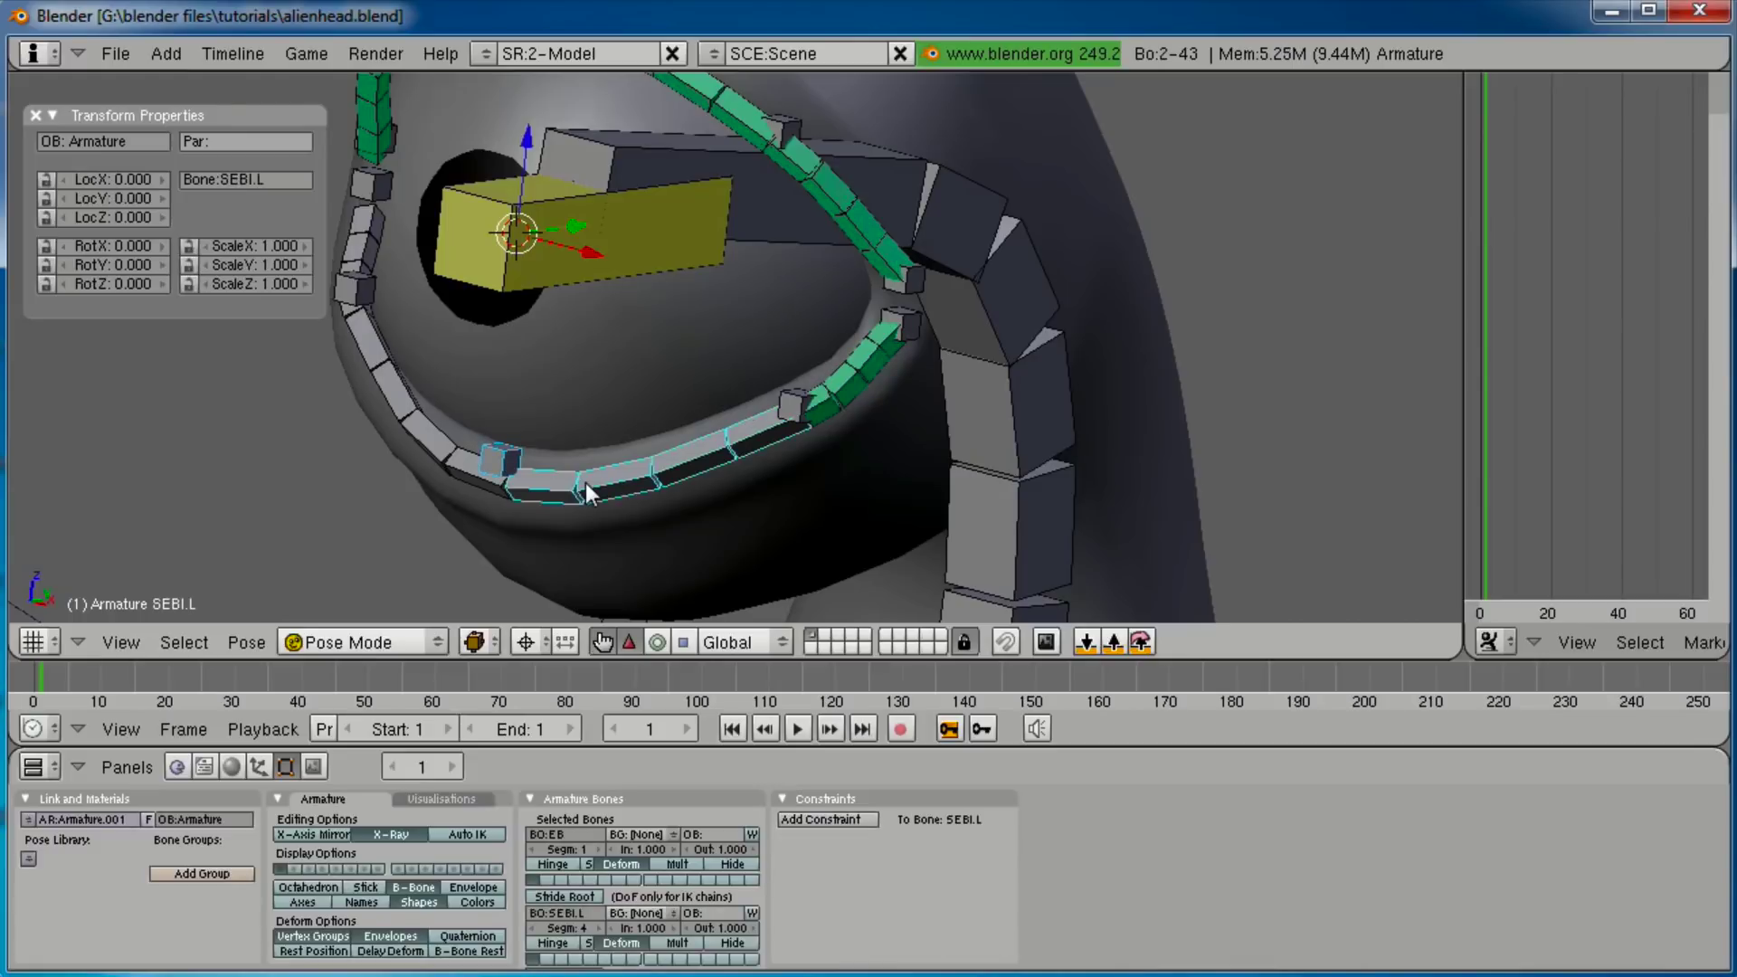
key("ctrl+shift+c")
left_click(585, 481)
Add Stretch To constraints to the right lower eyelid bones, targeting EB.R from SEBI.R and EBC.R from SEB.R.
middle_click_drag(416, 456, 512, 465)
right_click(354, 447)
right_click(410, 481, "shift")
key("ctrl+shift+c")
left_click(409, 480)
right_click(264, 389)
right_click(285, 420, "shift")
key("ctrl+alt+c")
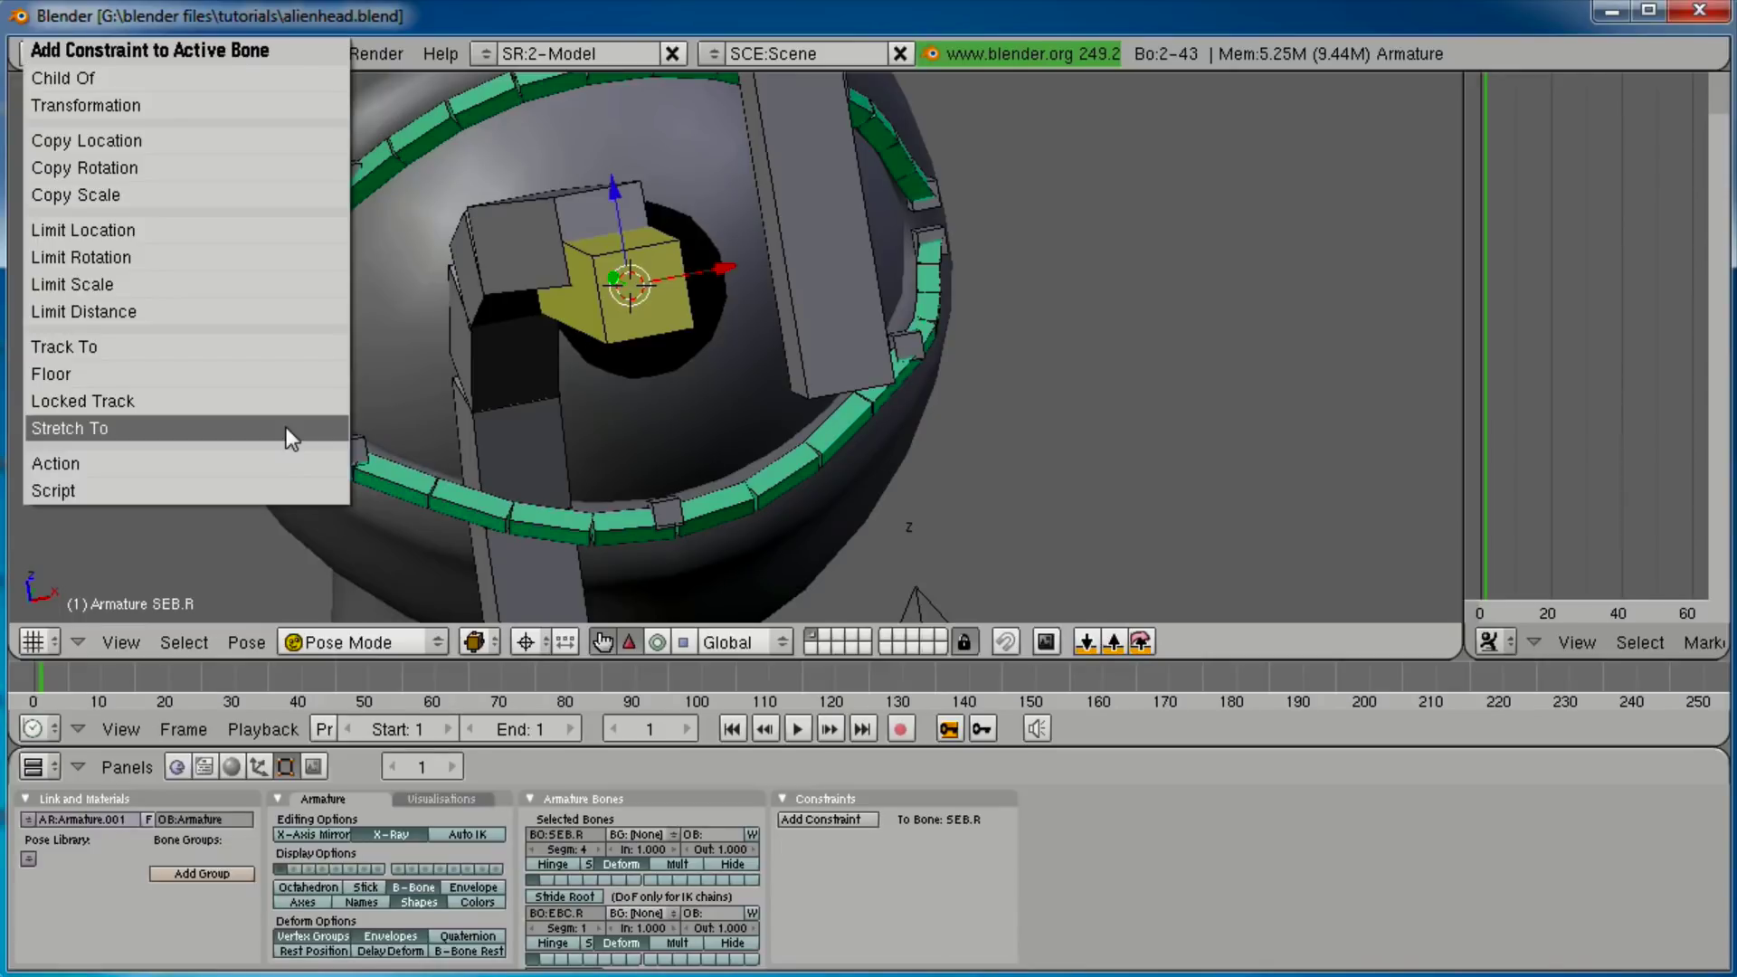
left_click(286, 427)
Try moving the lower eyelid controls EB.R, EB and EB.L in turn, cancelling each move.
scroll(415, 402, "down", 3)
key("a")
middle_click_drag(451, 376, 489, 372)
right_click_drag(499, 348, 523, 399)
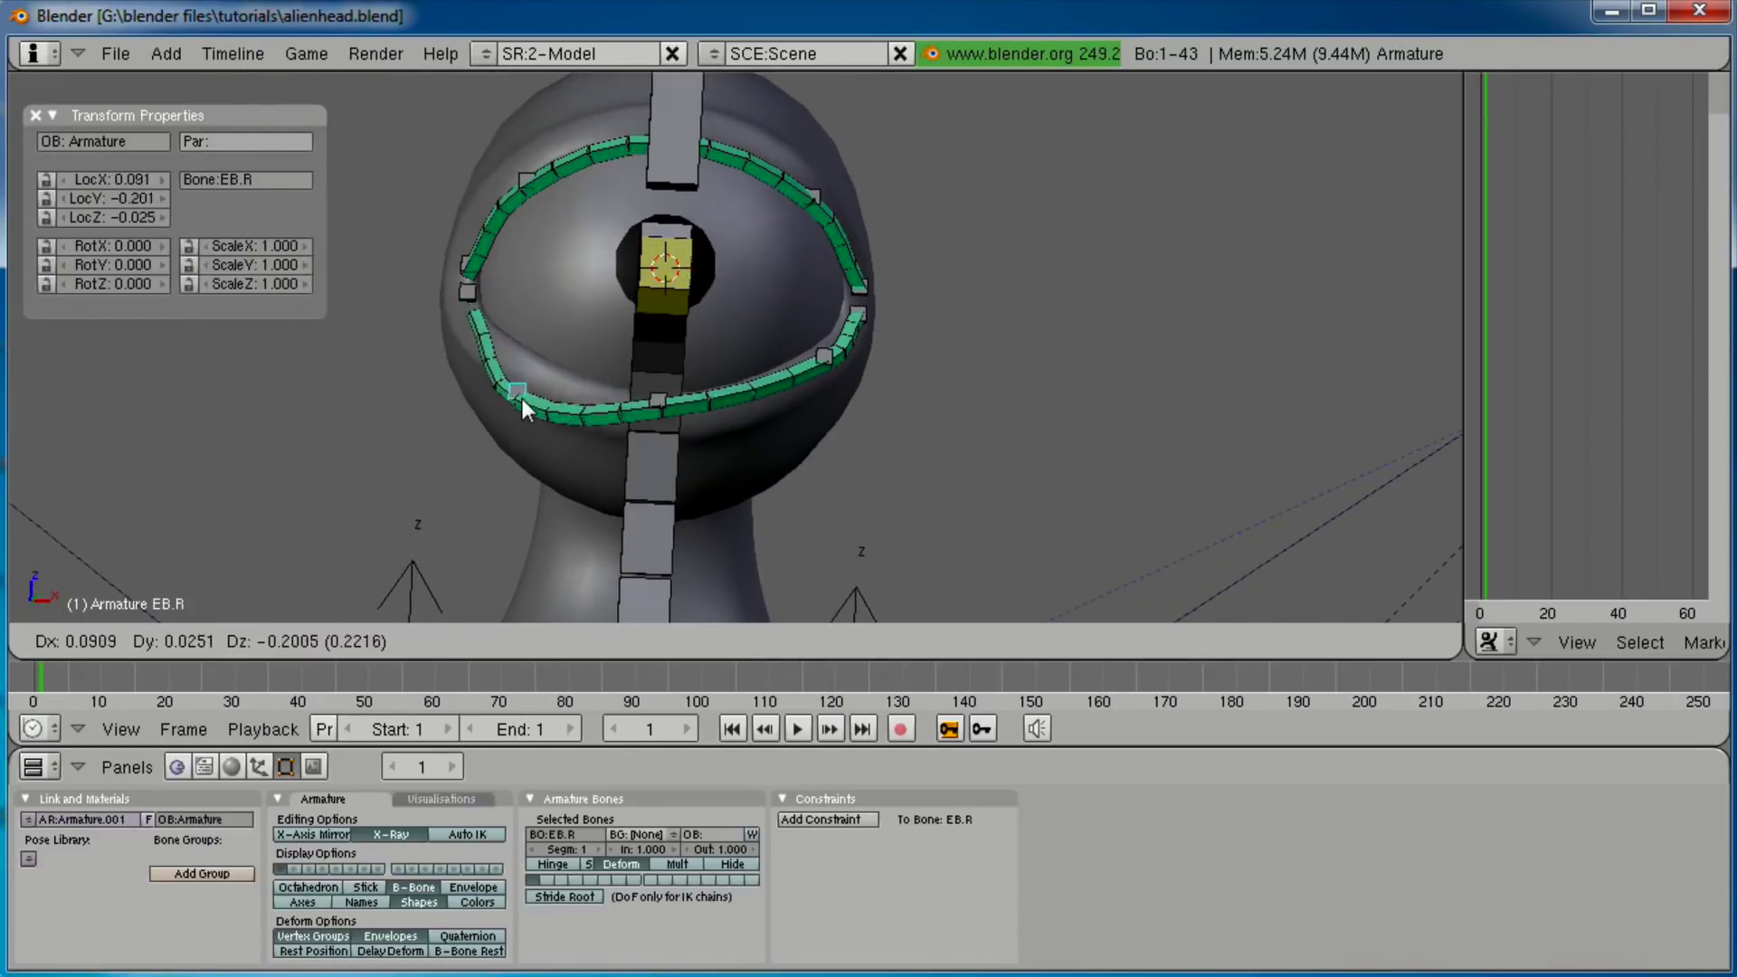
right_click(523, 399)
right_click_drag(669, 400, 671, 427)
right_click(661, 400)
right_click(660, 400)
right_click(671, 427)
right_click_drag(814, 356, 804, 353)
right_click(804, 352)
Try moving the upper eyelid controls ET.L, ET and ET.R in turn to test how the lid bends.
right_click_drag(818, 190, 818, 117)
right_click(801, 143)
middle_click_drag(783, 231, 752, 380, "shift")
right_click_drag(791, 364, 797, 326)
left_click(797, 323)
right_click(492, 330)
right_click_drag(492, 329, 503, 259)
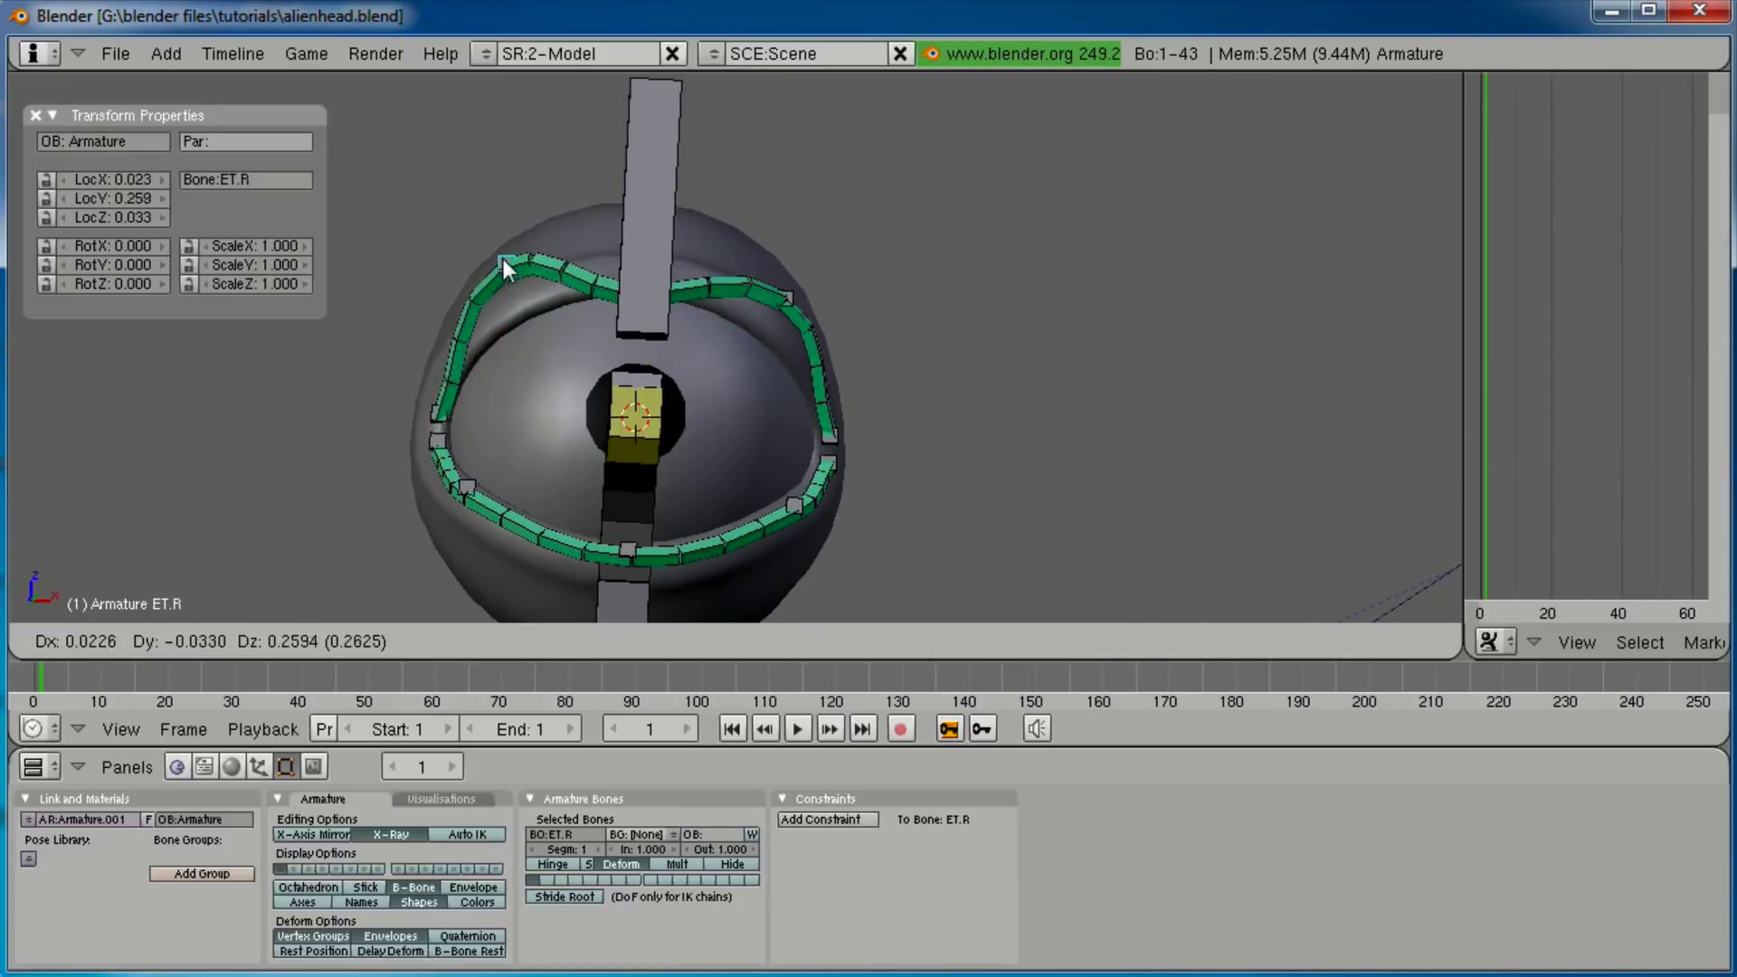
left_click(503, 258)
middle_click_drag(503, 257, 636, 374)
right_click_drag(588, 307, 600, 369)
right_click(578, 299)
middle_click_drag(669, 362, 758, 307)
right_click_drag(758, 307, 734, 378)
middle_click_drag(626, 459, 859, 421)
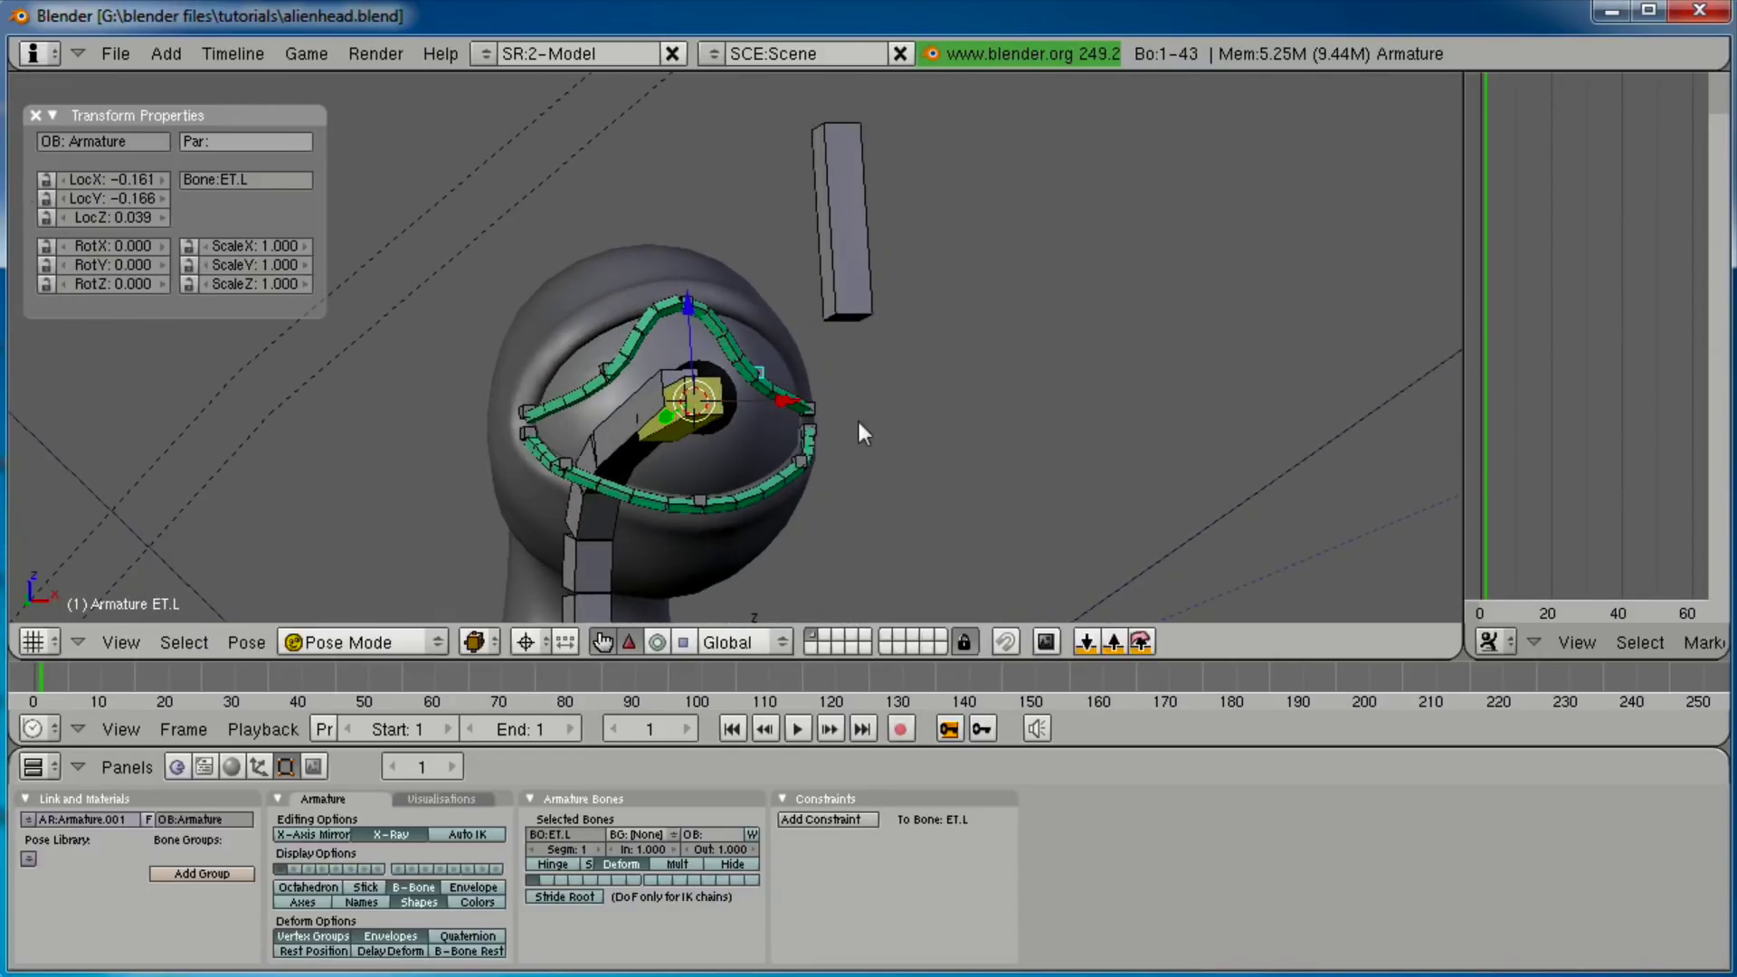
Undo the test moves of the upper eyelid controls and deselect all bones.
right_click(804, 361)
key("ctrl+z")
key("ctrl+z")
key("ctrl+z")
key("ctrl+z")
key("ctrl+z")
key("ctrl+z")
key("ctrl+z")
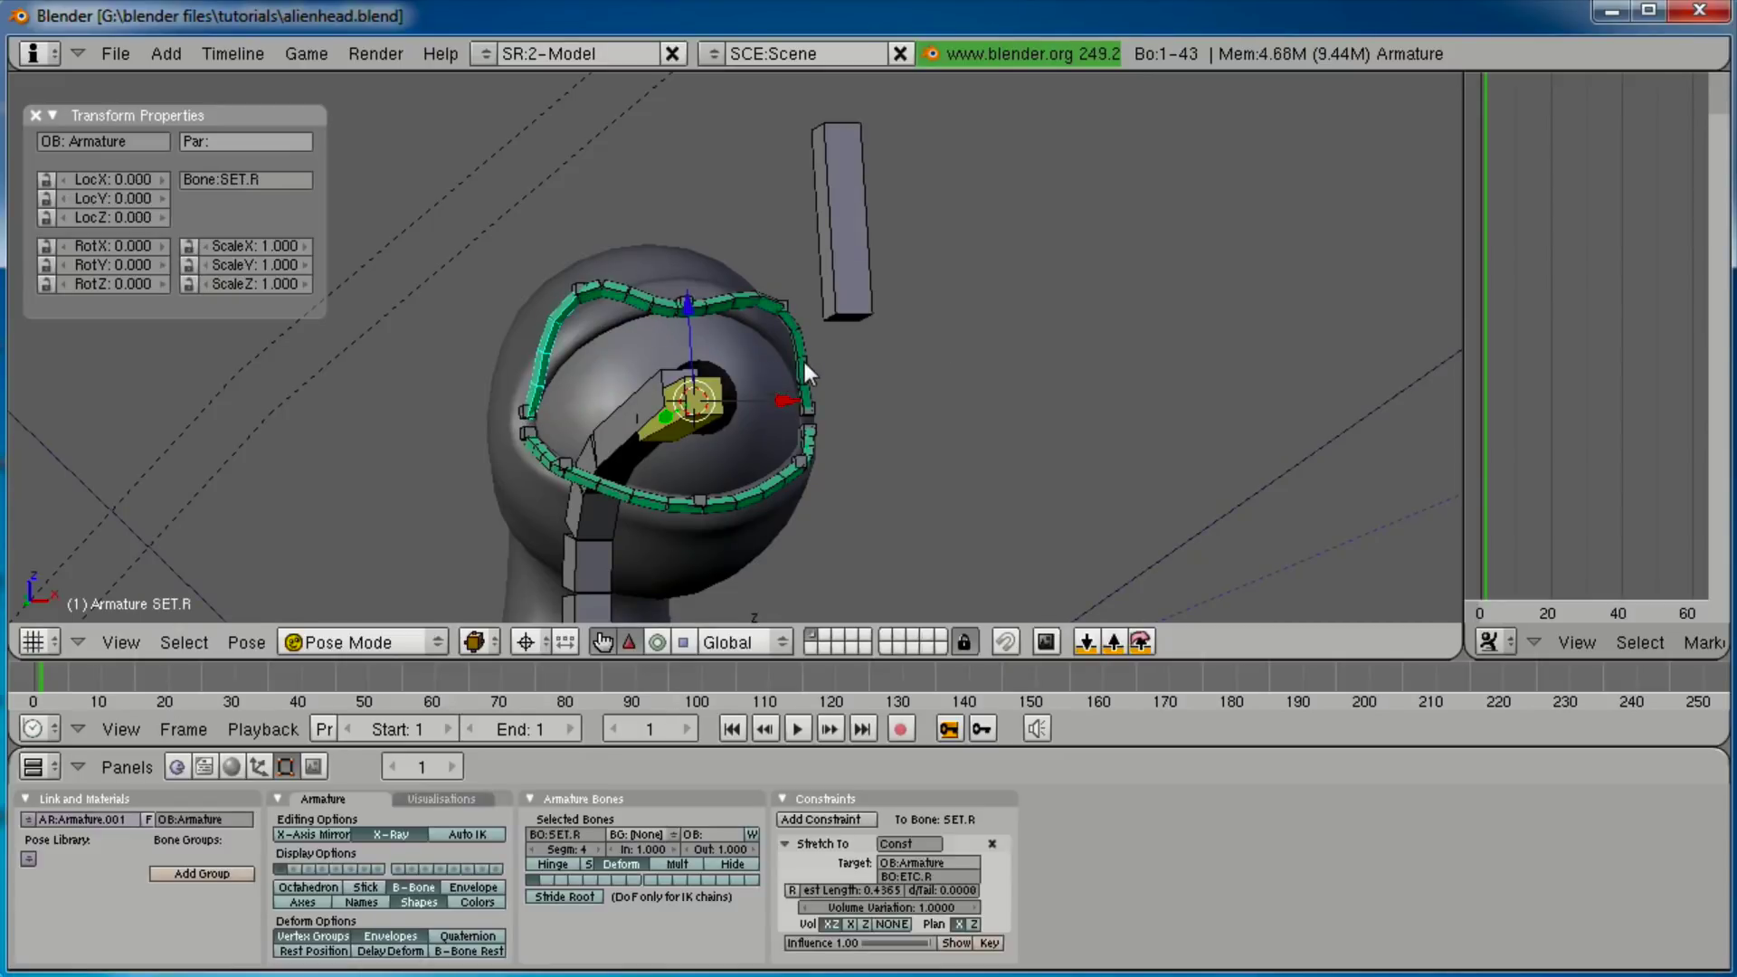
key("a")
Examine the eyelid bones, eyeball bone and lookat bone from the side and front views.
middle_click_drag(804, 363, 702, 610)
key("KP_3")
scroll(561, 311, "up", 4)
scroll(685, 528, "up", 2)
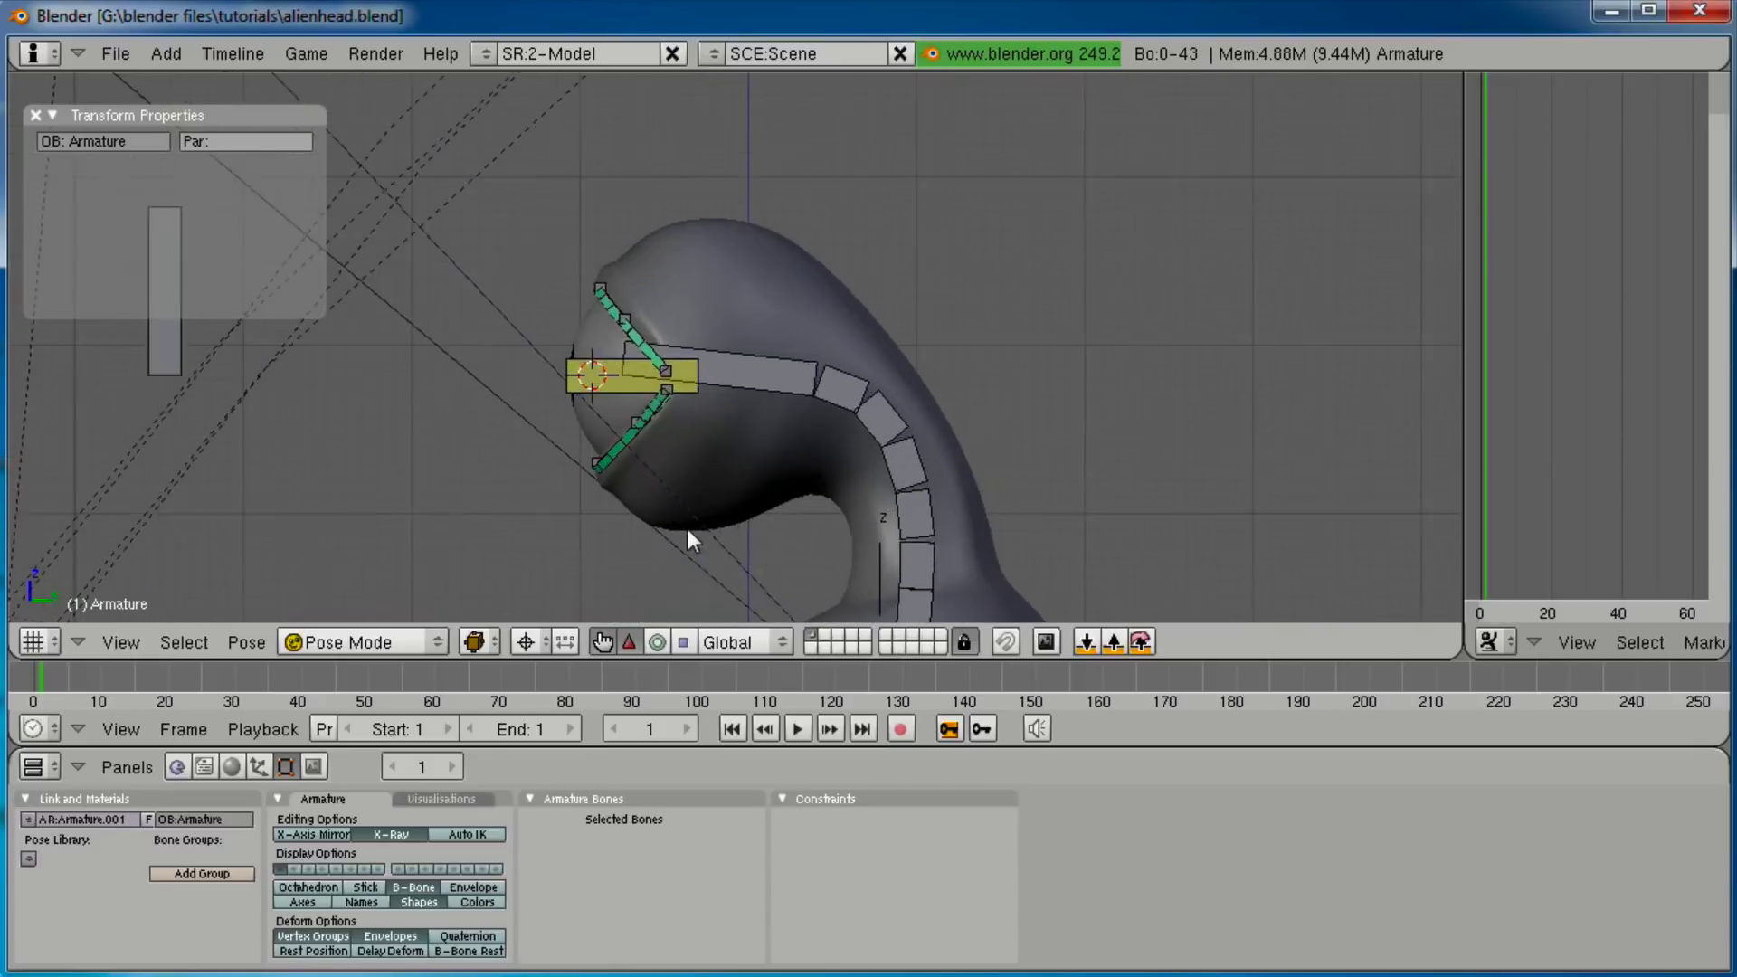
scroll(686, 530, "up", 1)
middle_click_drag(693, 487, 711, 545, "shift")
scroll(711, 544, "up", 2)
middle_click_drag(823, 491, 732, 515)
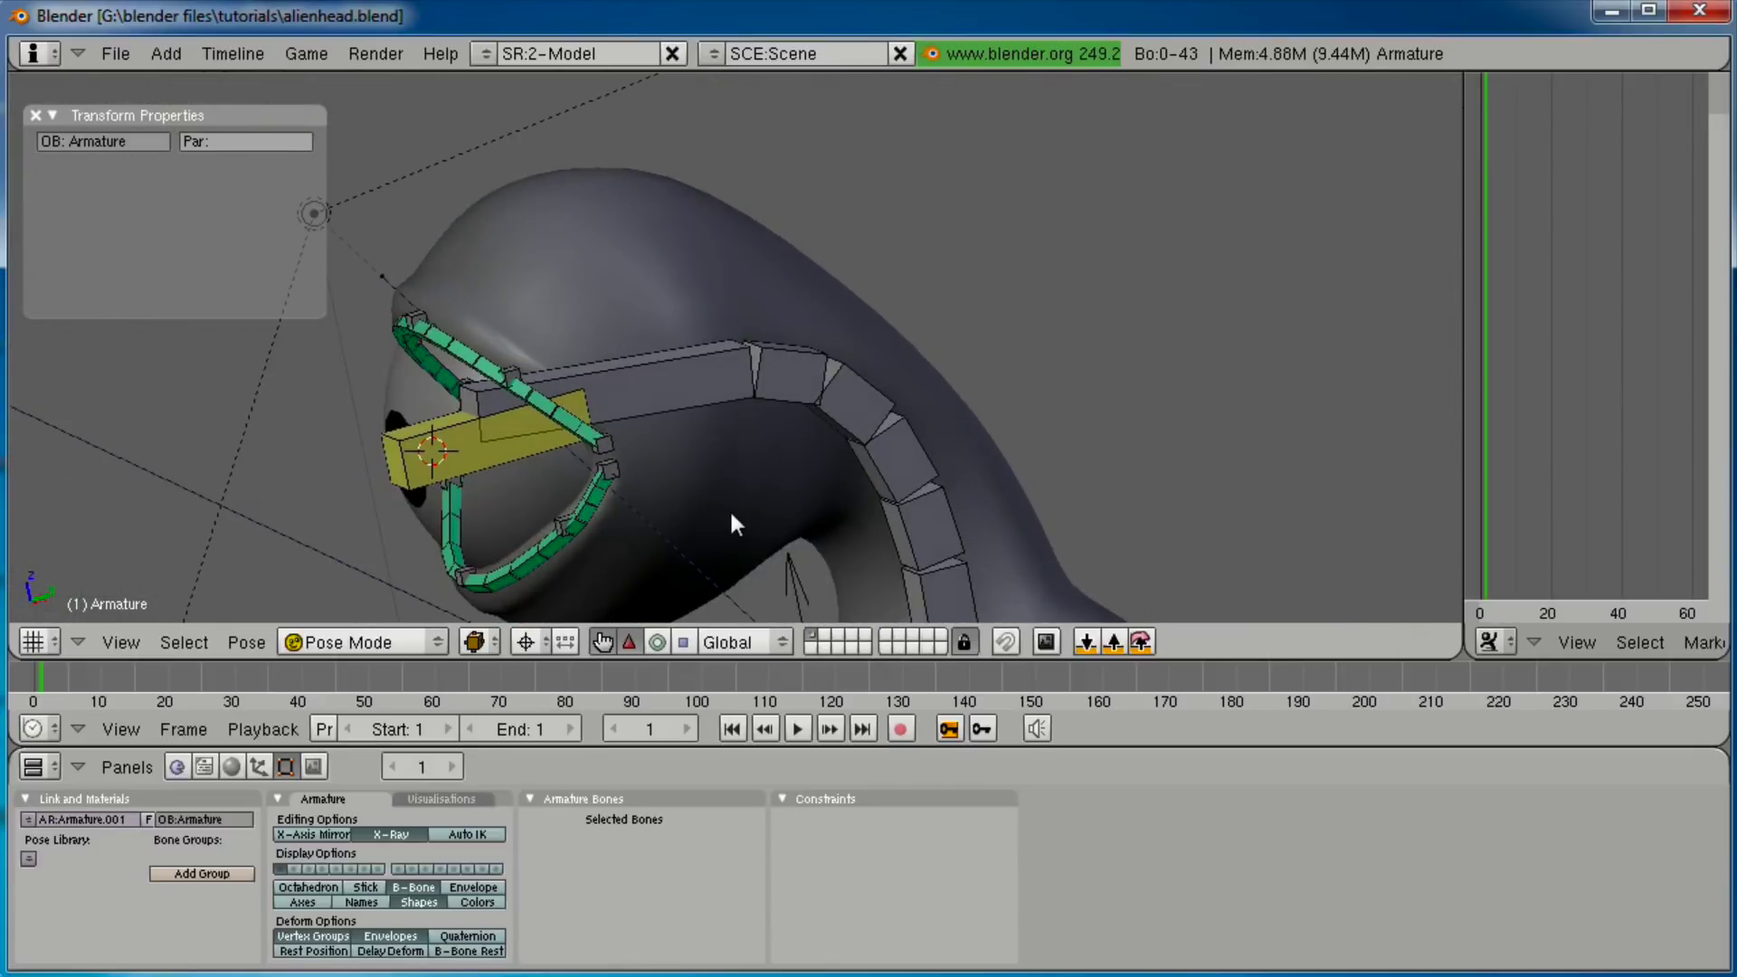
key("KP_3")
scroll(731, 513, "down", 2)
mouse_move(741, 447)
middle_mouse_down("shift")
mouse_move(749, 342)
mouse_move(736, 434)
middle_mouse_up("shift")
scroll(733, 434, "up", 3)
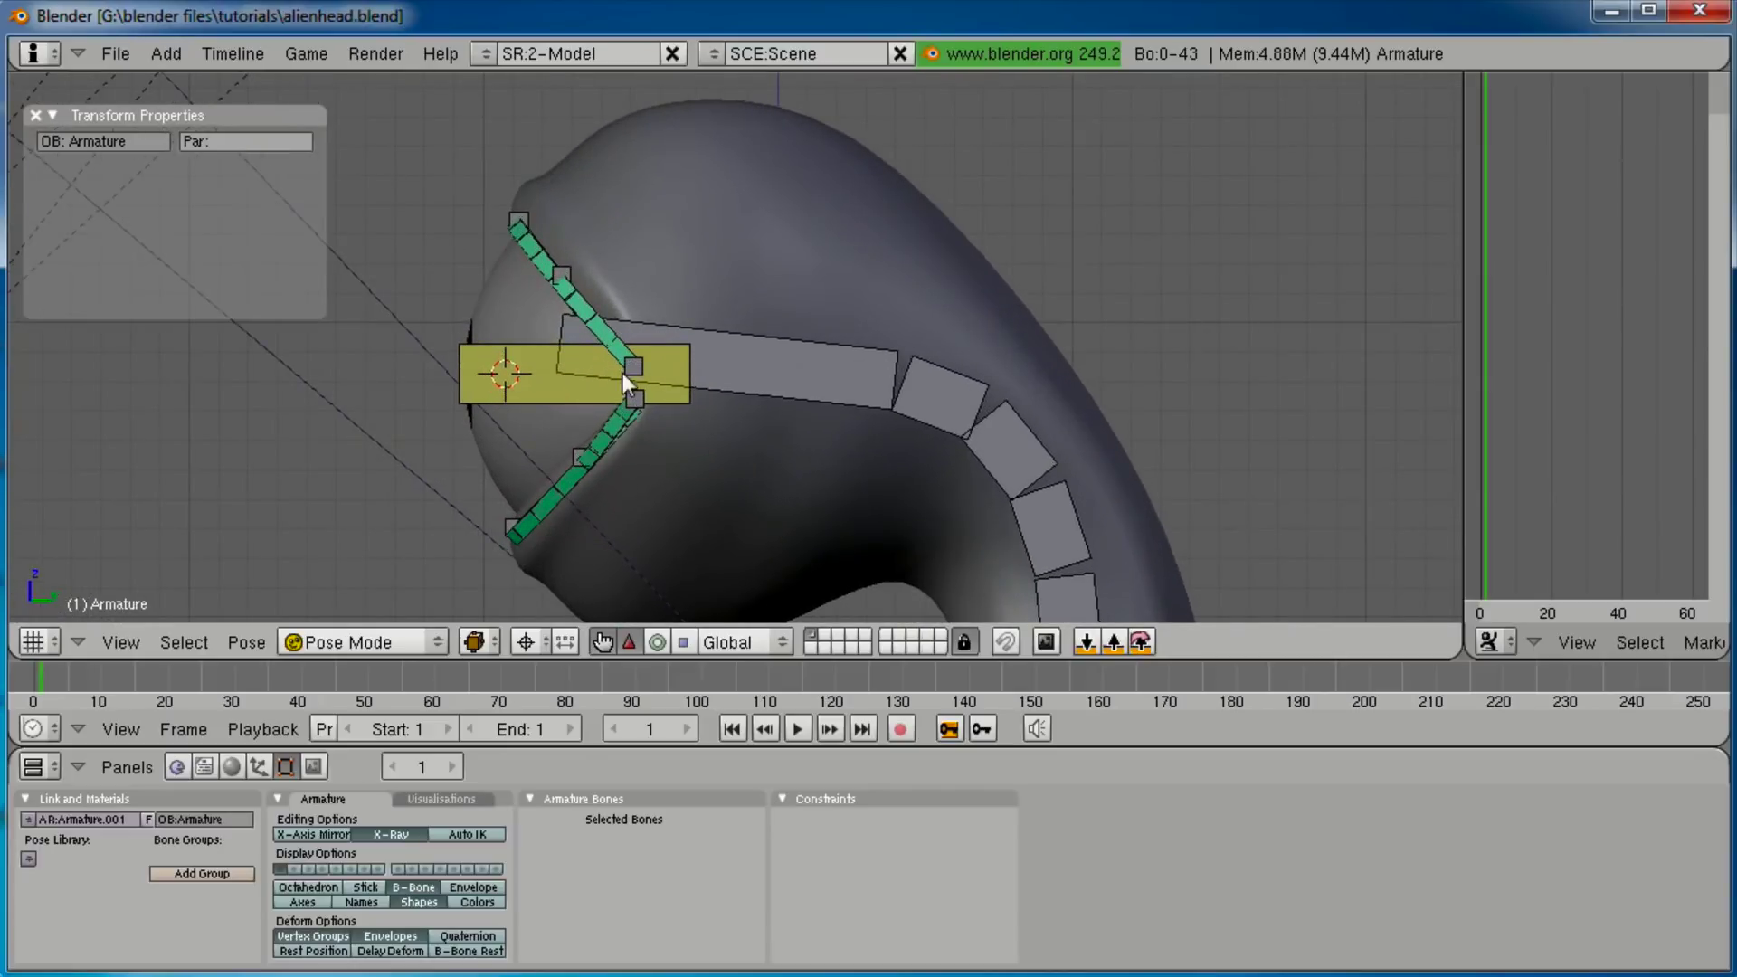
middle_click_drag(533, 377, 580, 441, "shift")
middle_click_drag(522, 367, 865, 427)
key("KP_1")
right_click(610, 156)
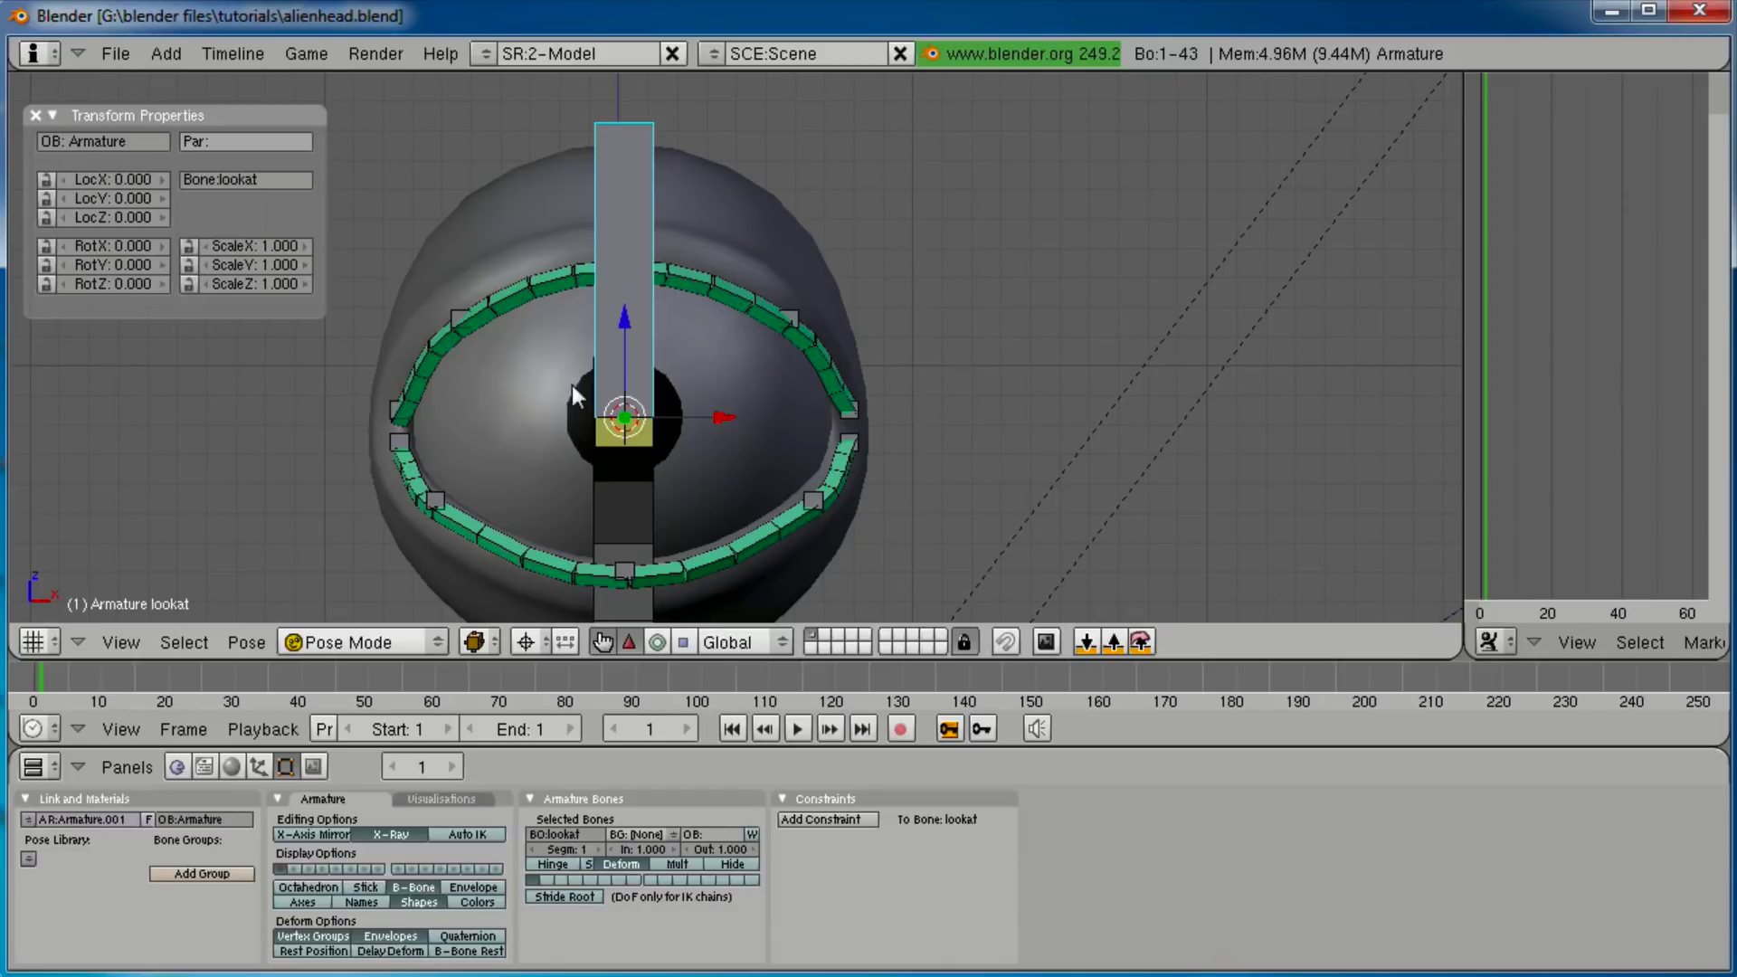
middle_click_drag(615, 365, 667, 378)
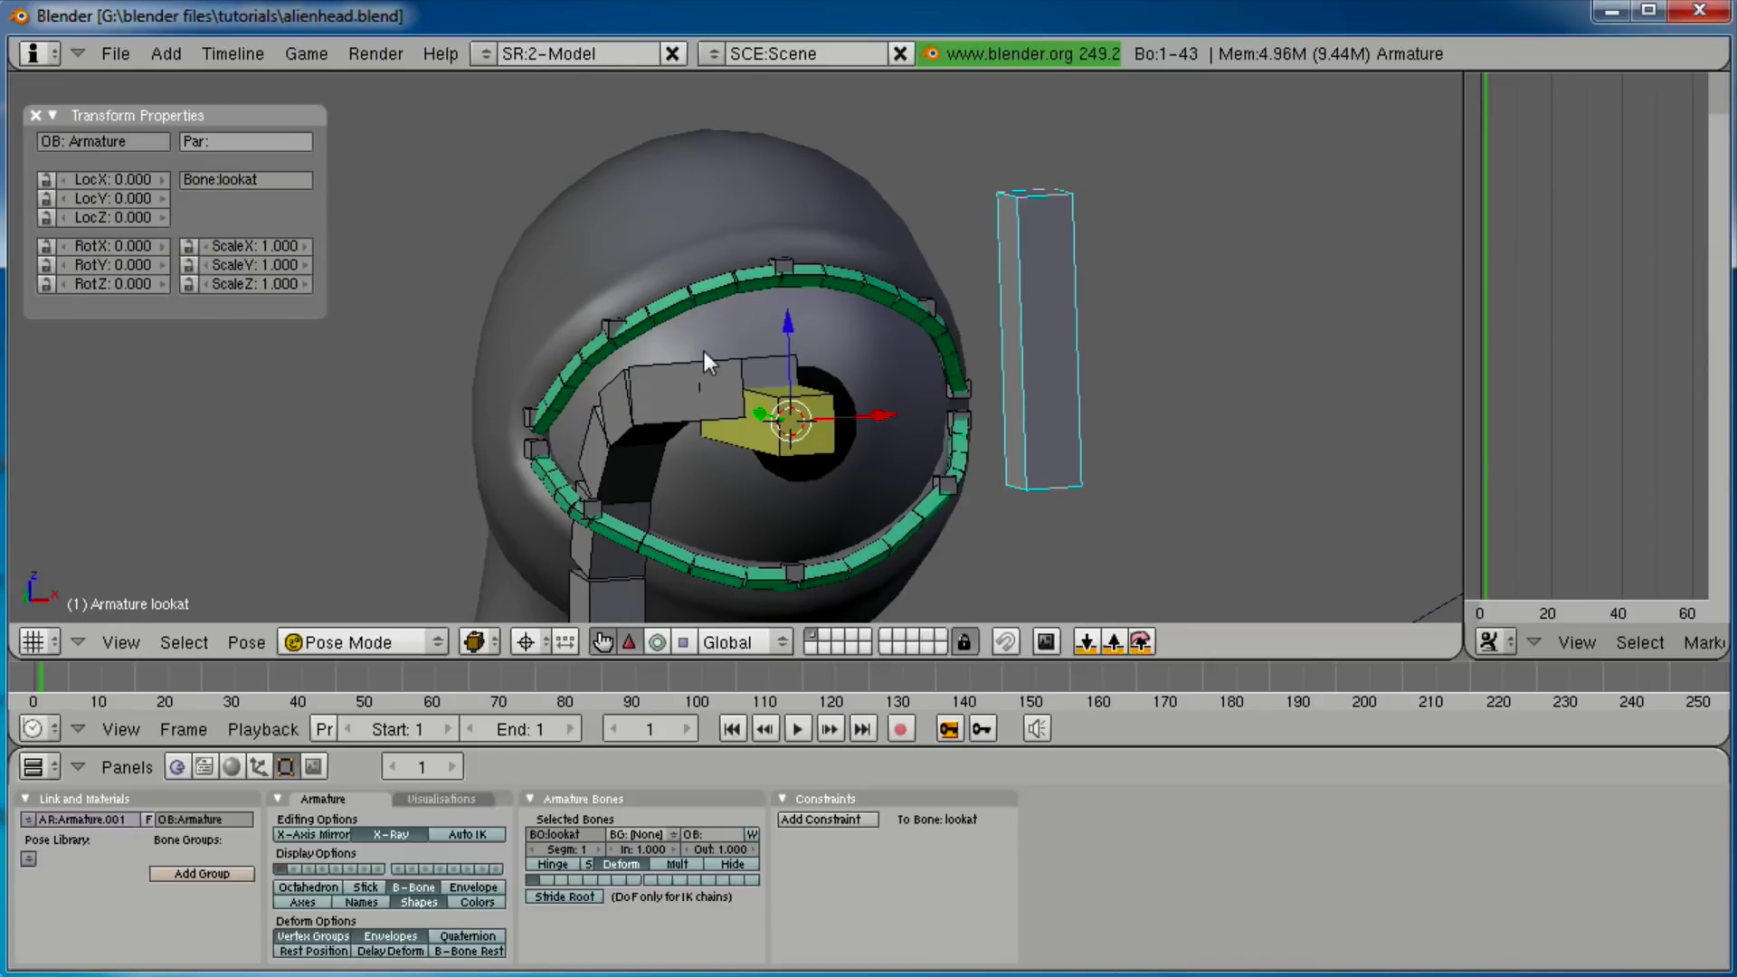
Try moving the upper centre eyelid control ET from different viewing angles, cancelling each move.
right_click(797, 261)
key("g")
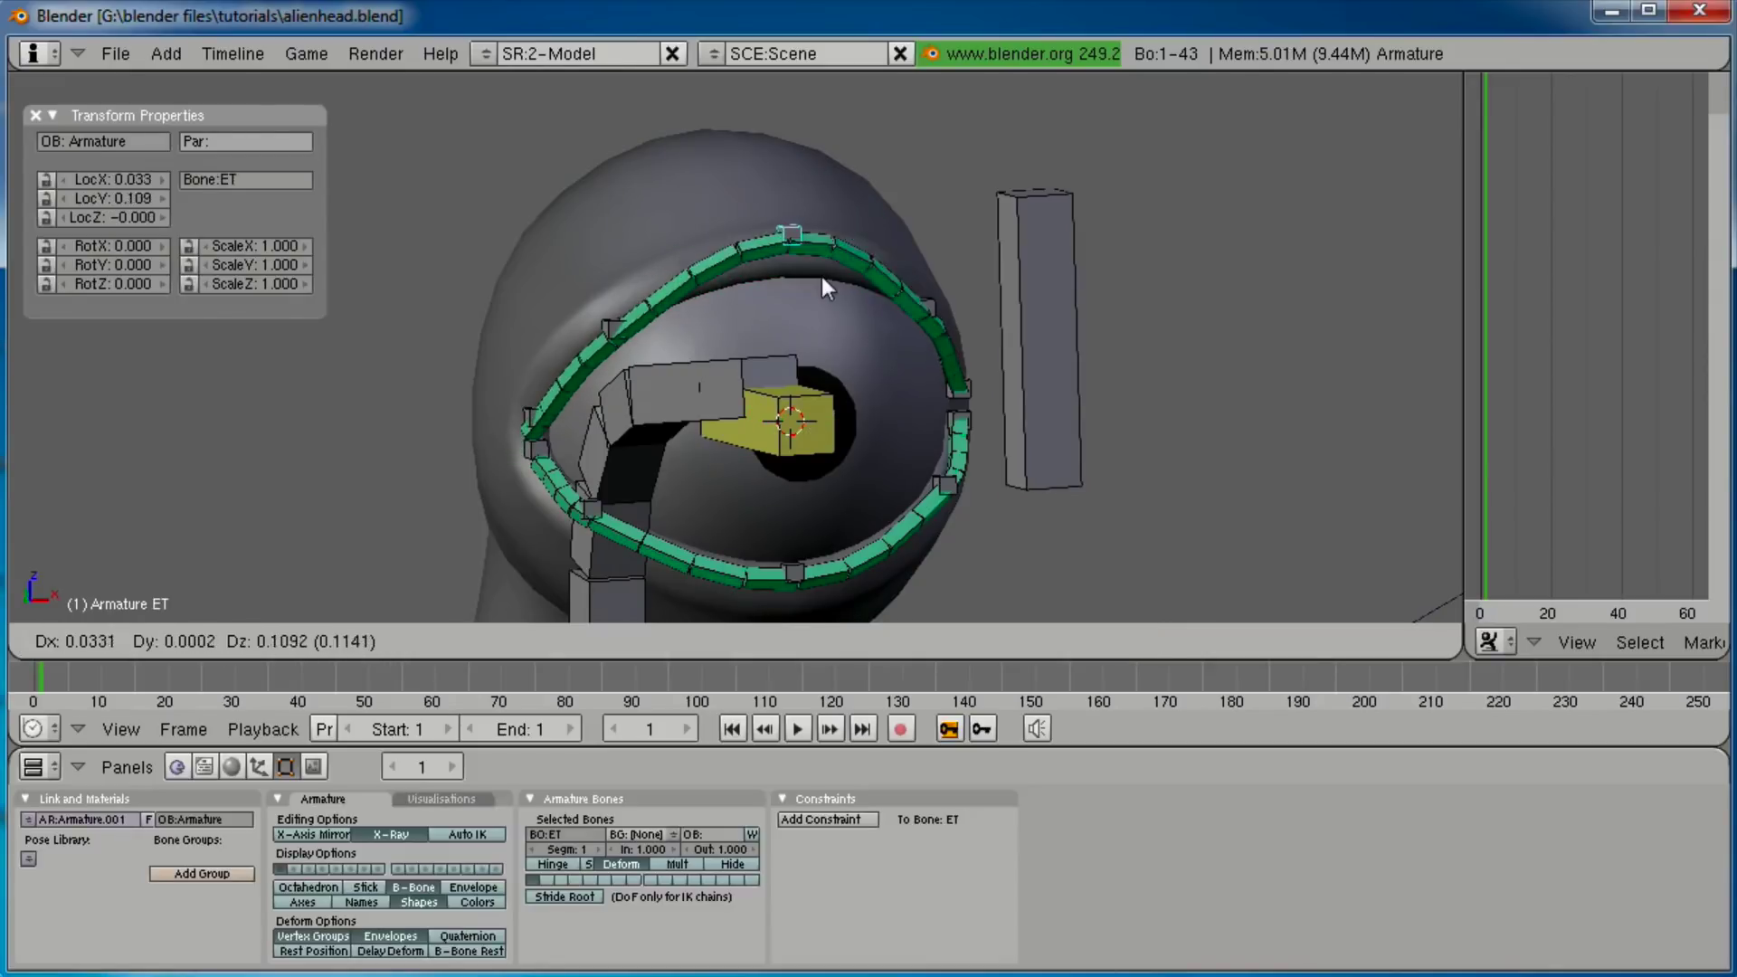
key("Escape")
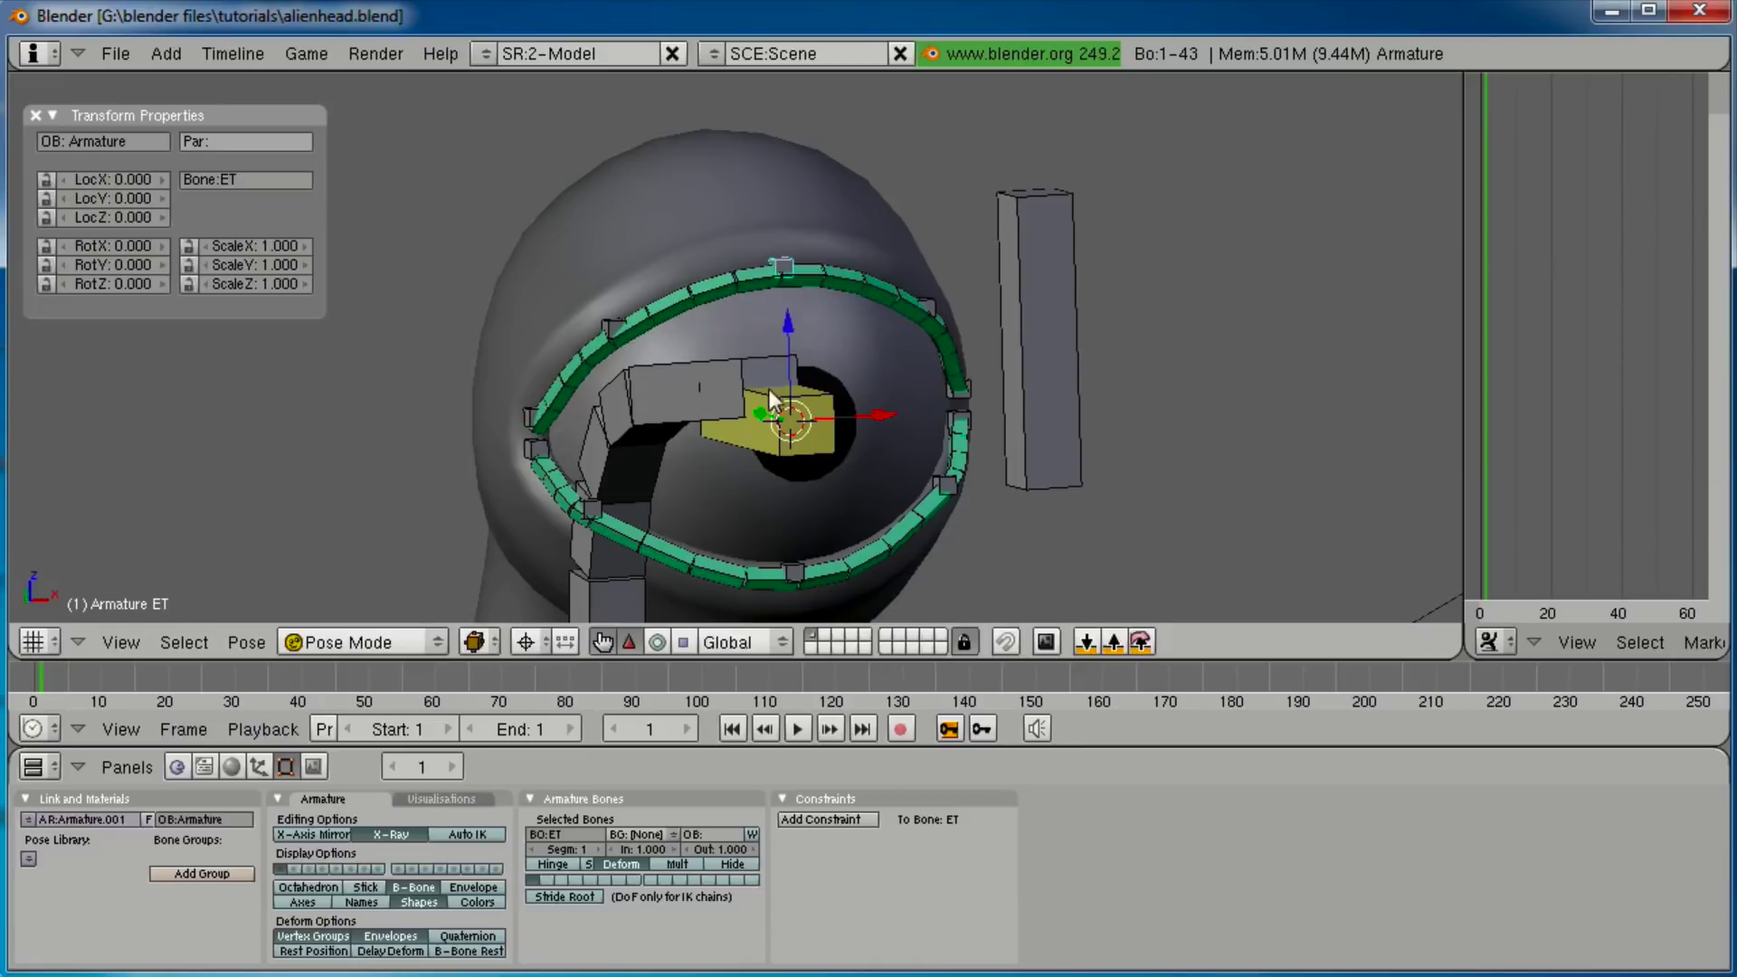
middle_click_drag(854, 318, 891, 378)
key("g")
key("Escape")
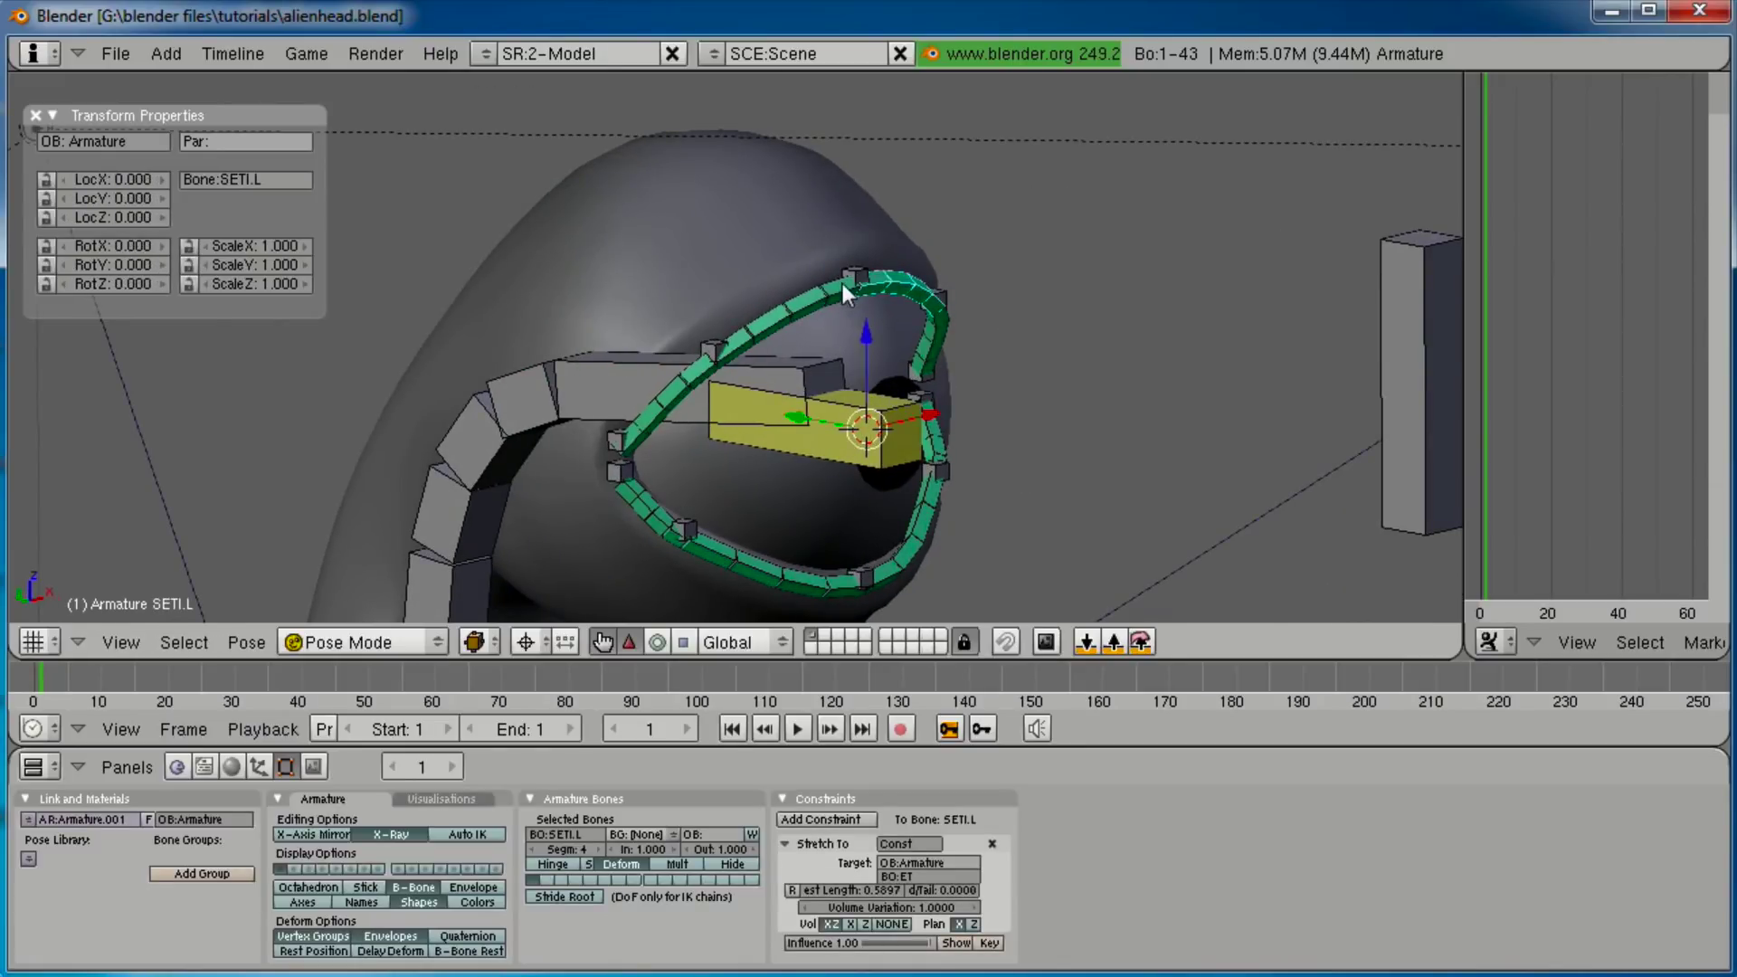
key("g")
key("Escape")
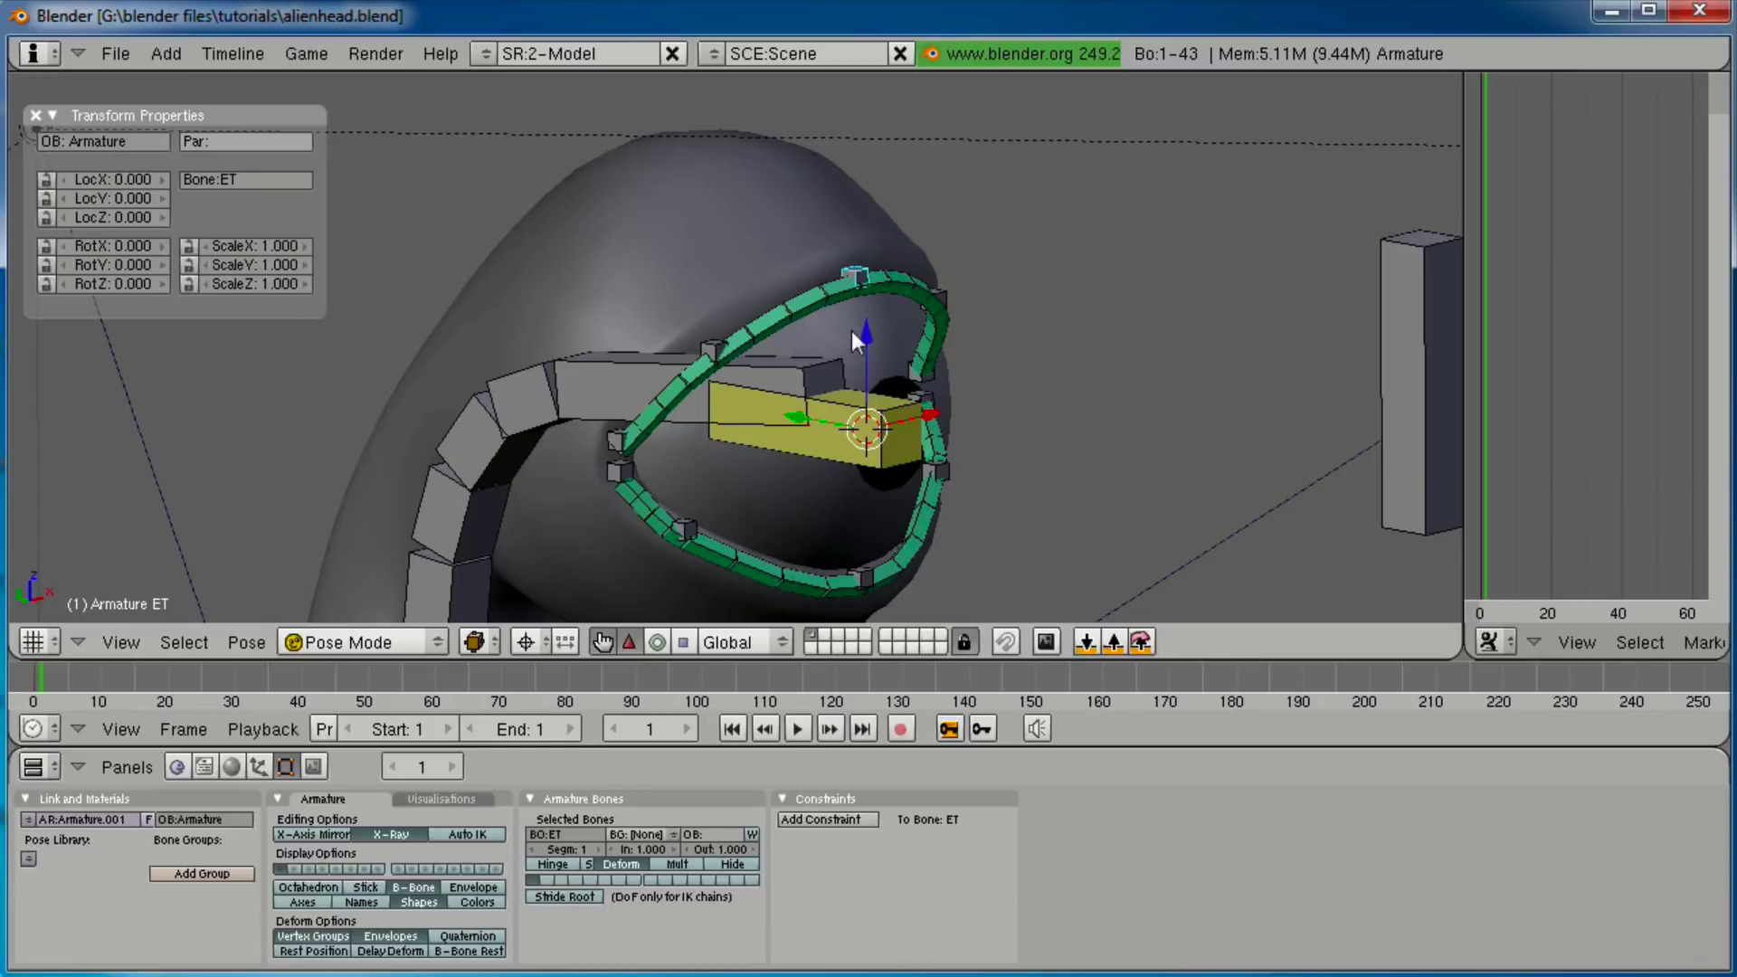
Examine the eyeball bone against the eyelid mesh in side view, using Edit Mode and wireframe display.
middle_click_drag(976, 443, 653, 342)
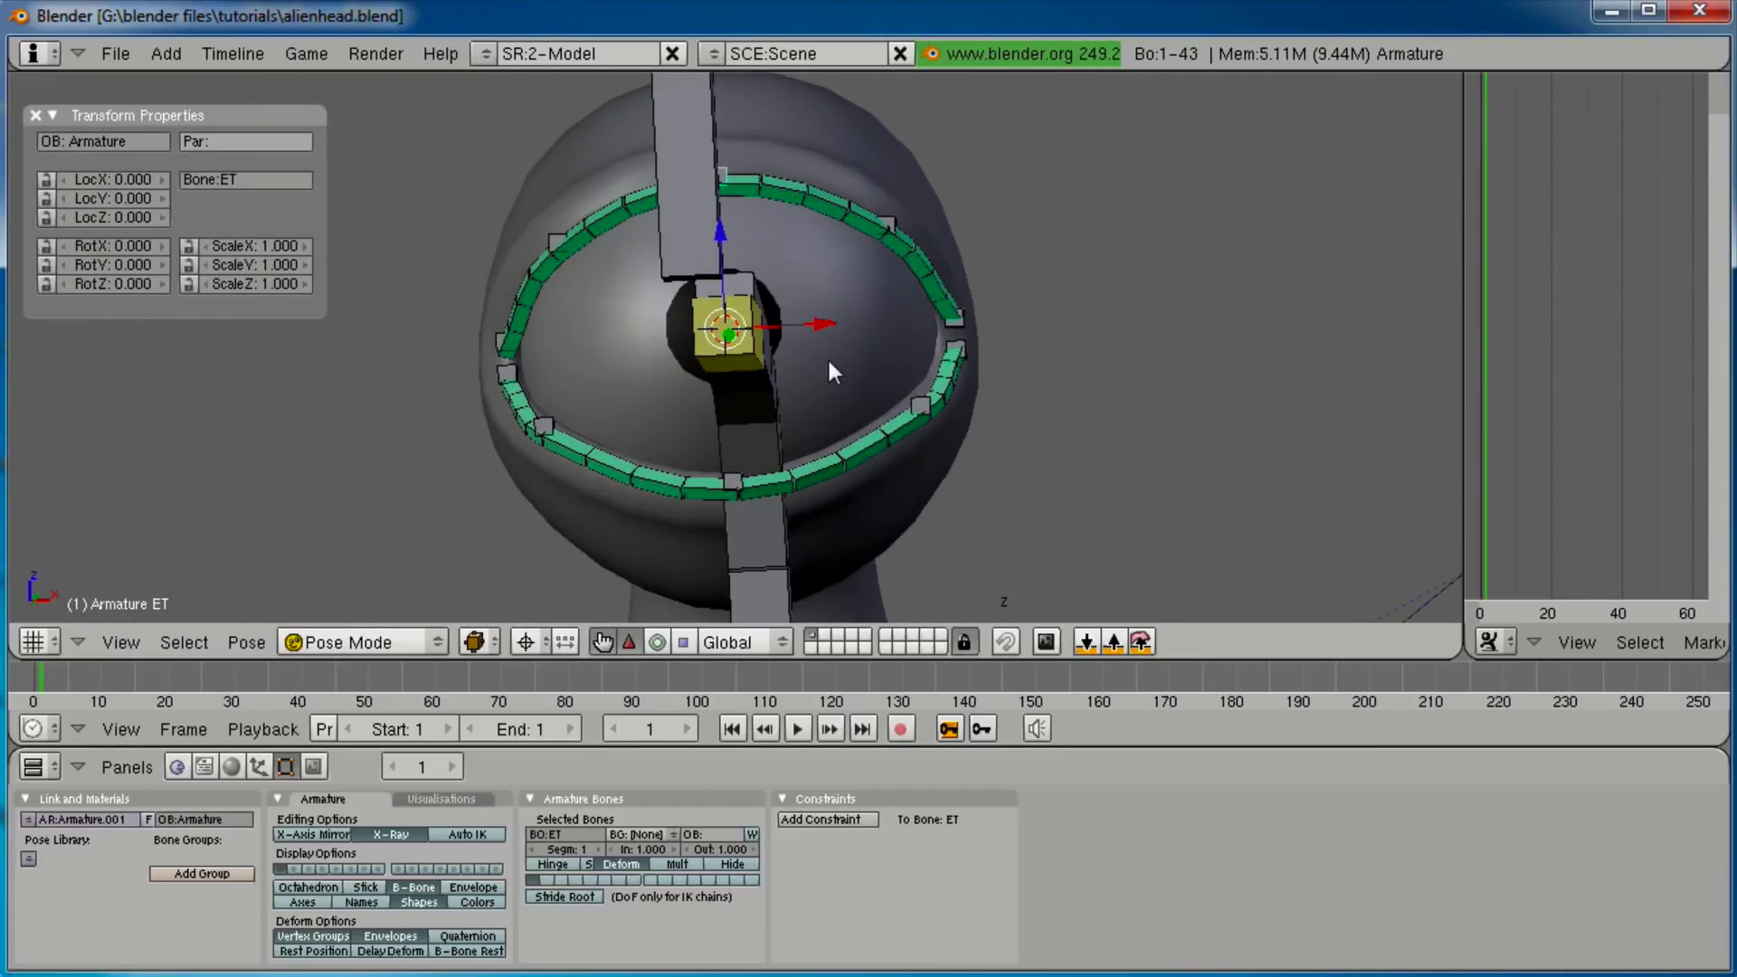
middle_click_drag(841, 393, 672, 405)
key("KP_3")
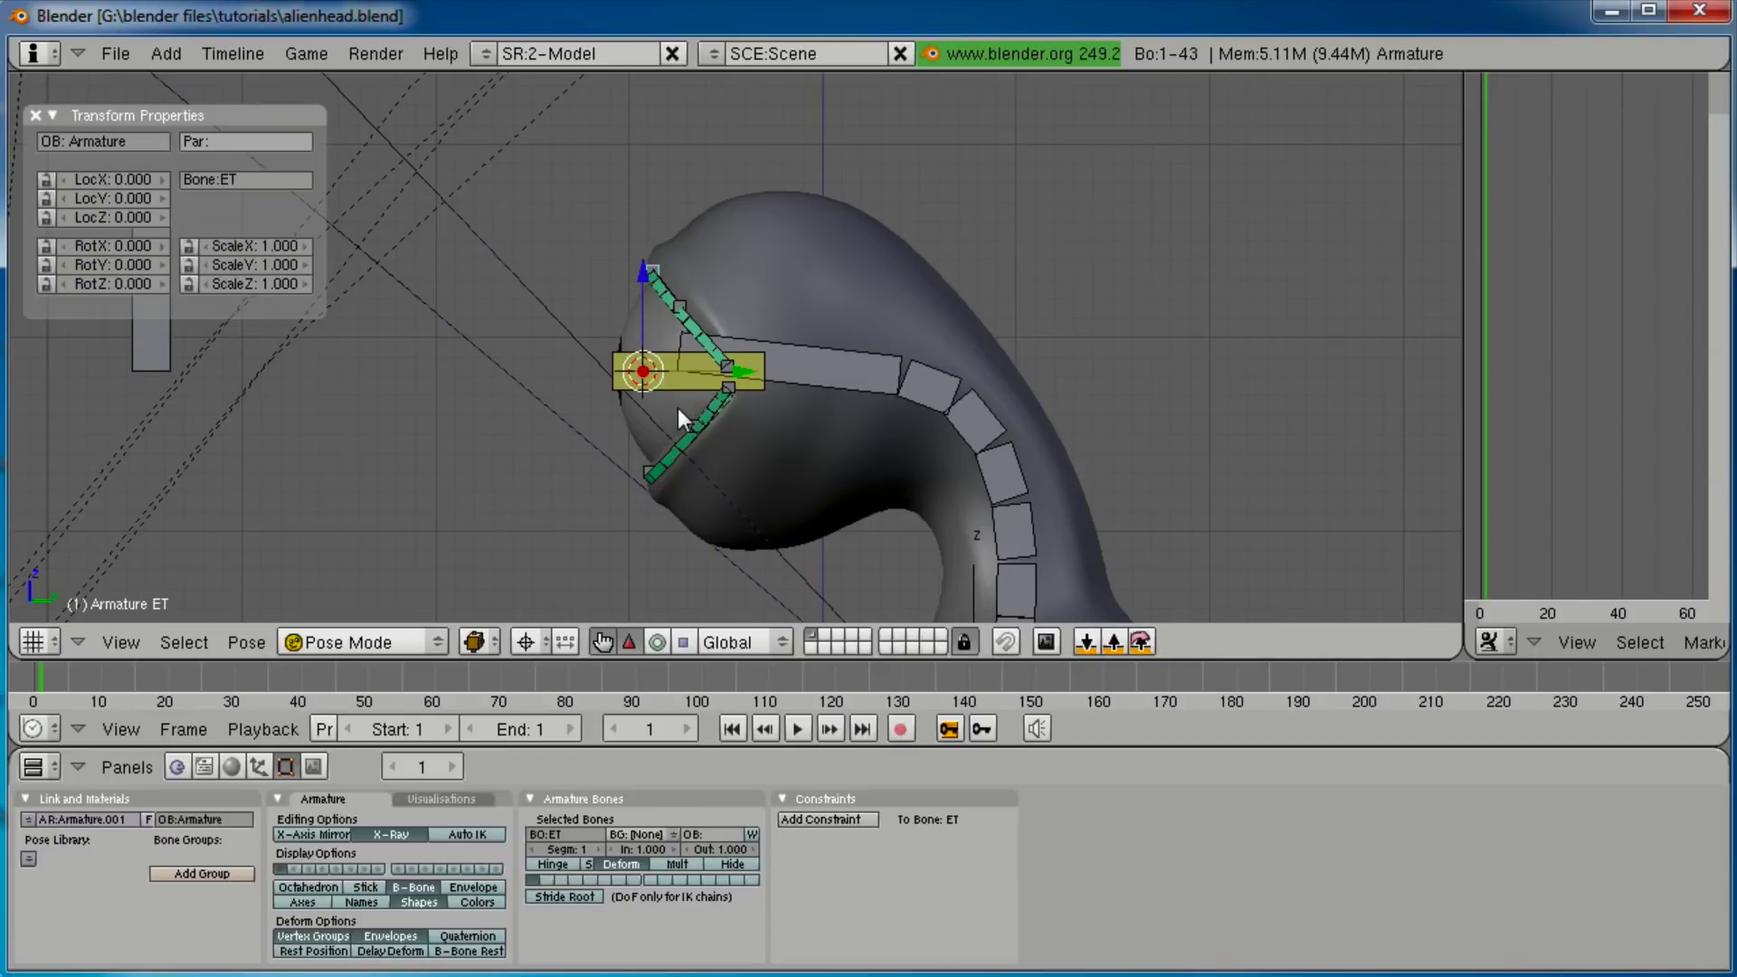
scroll(677, 409, "up", 4)
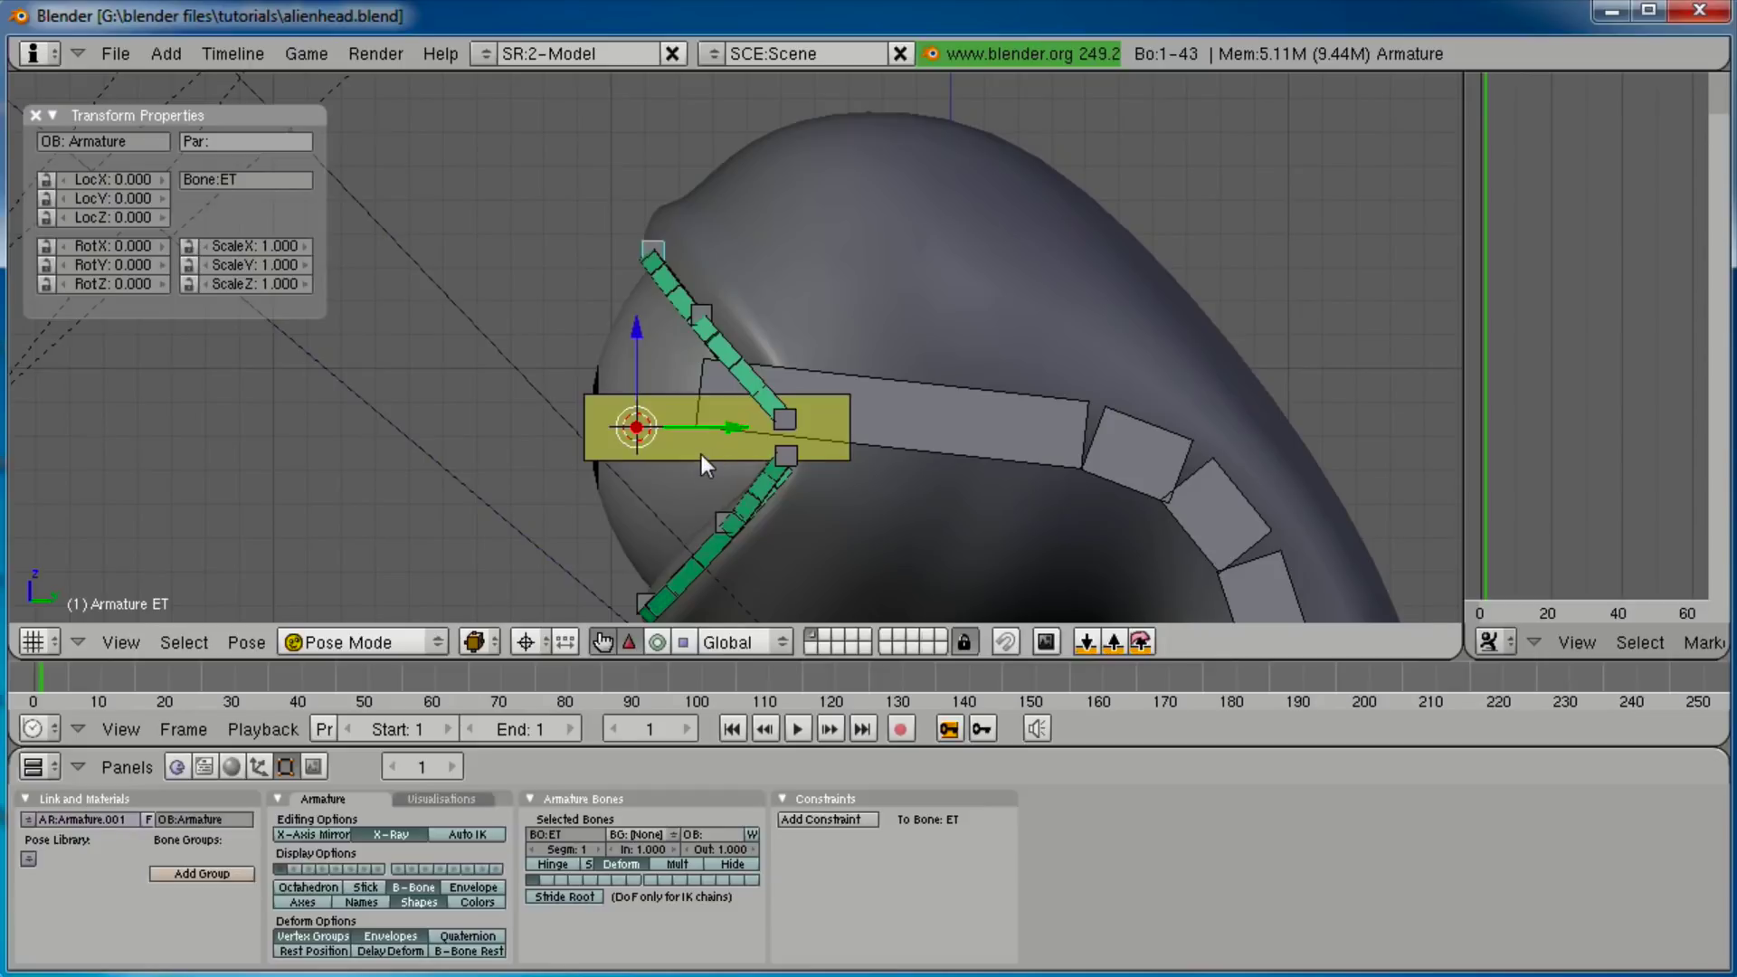
key("Tab")
scroll(687, 425, "up", 2)
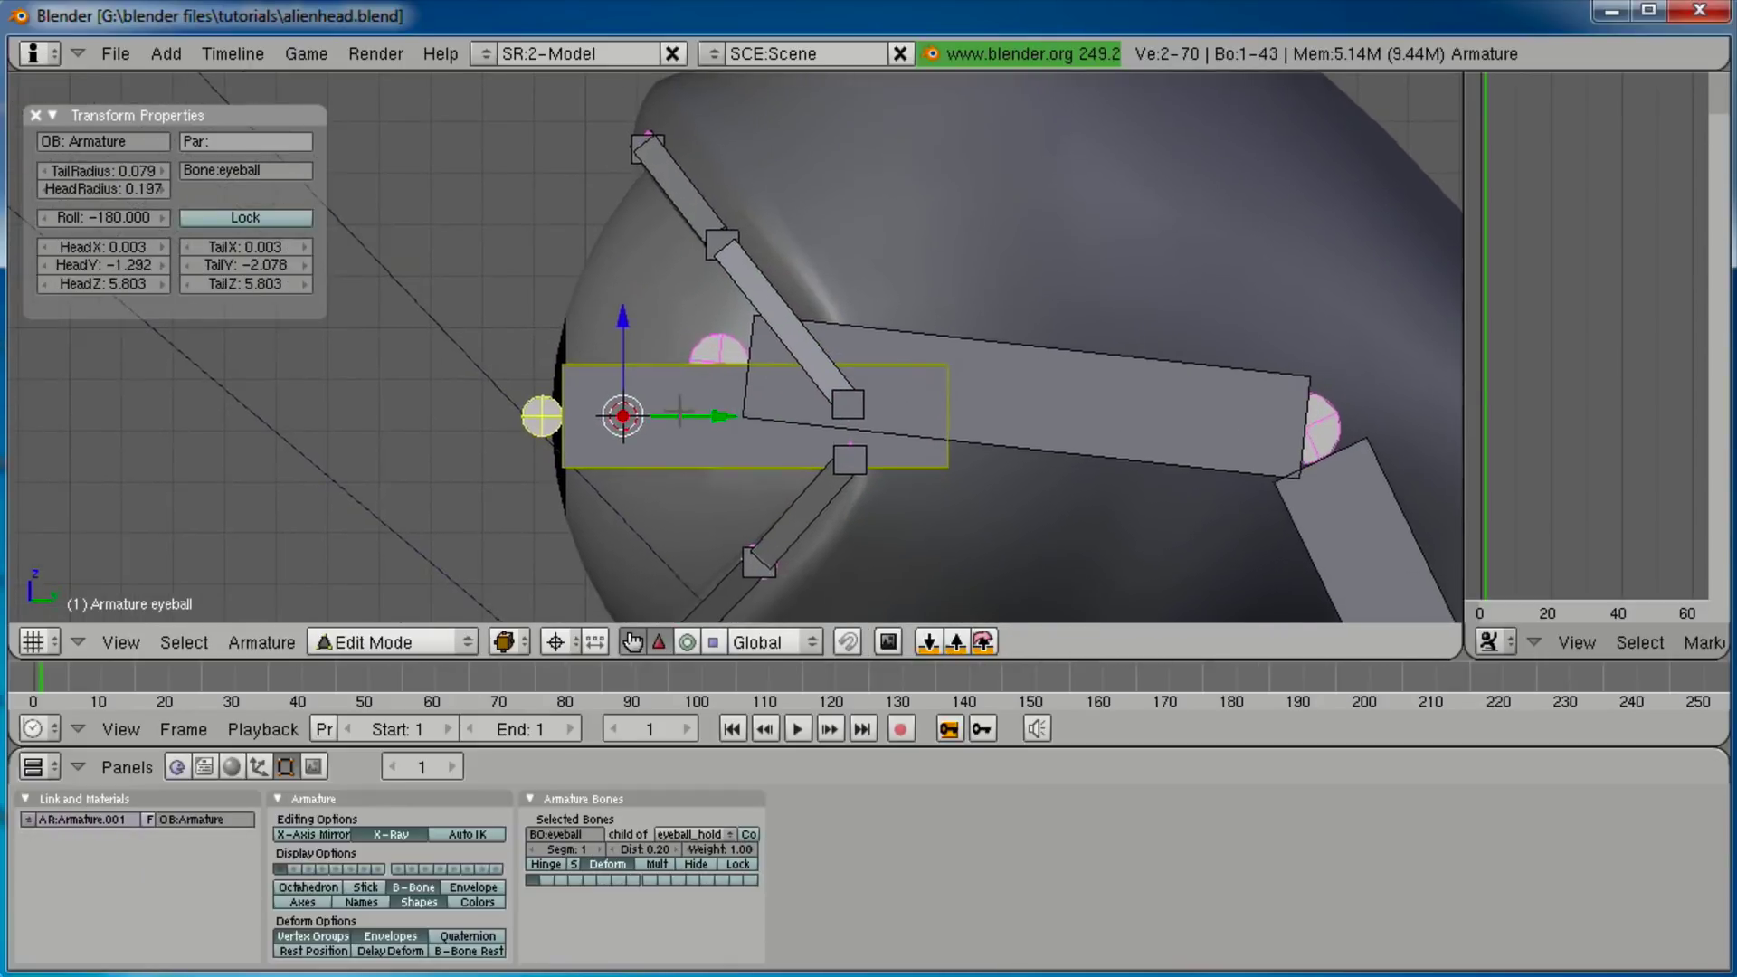
key("z")
scroll(678, 415, "up", 3)
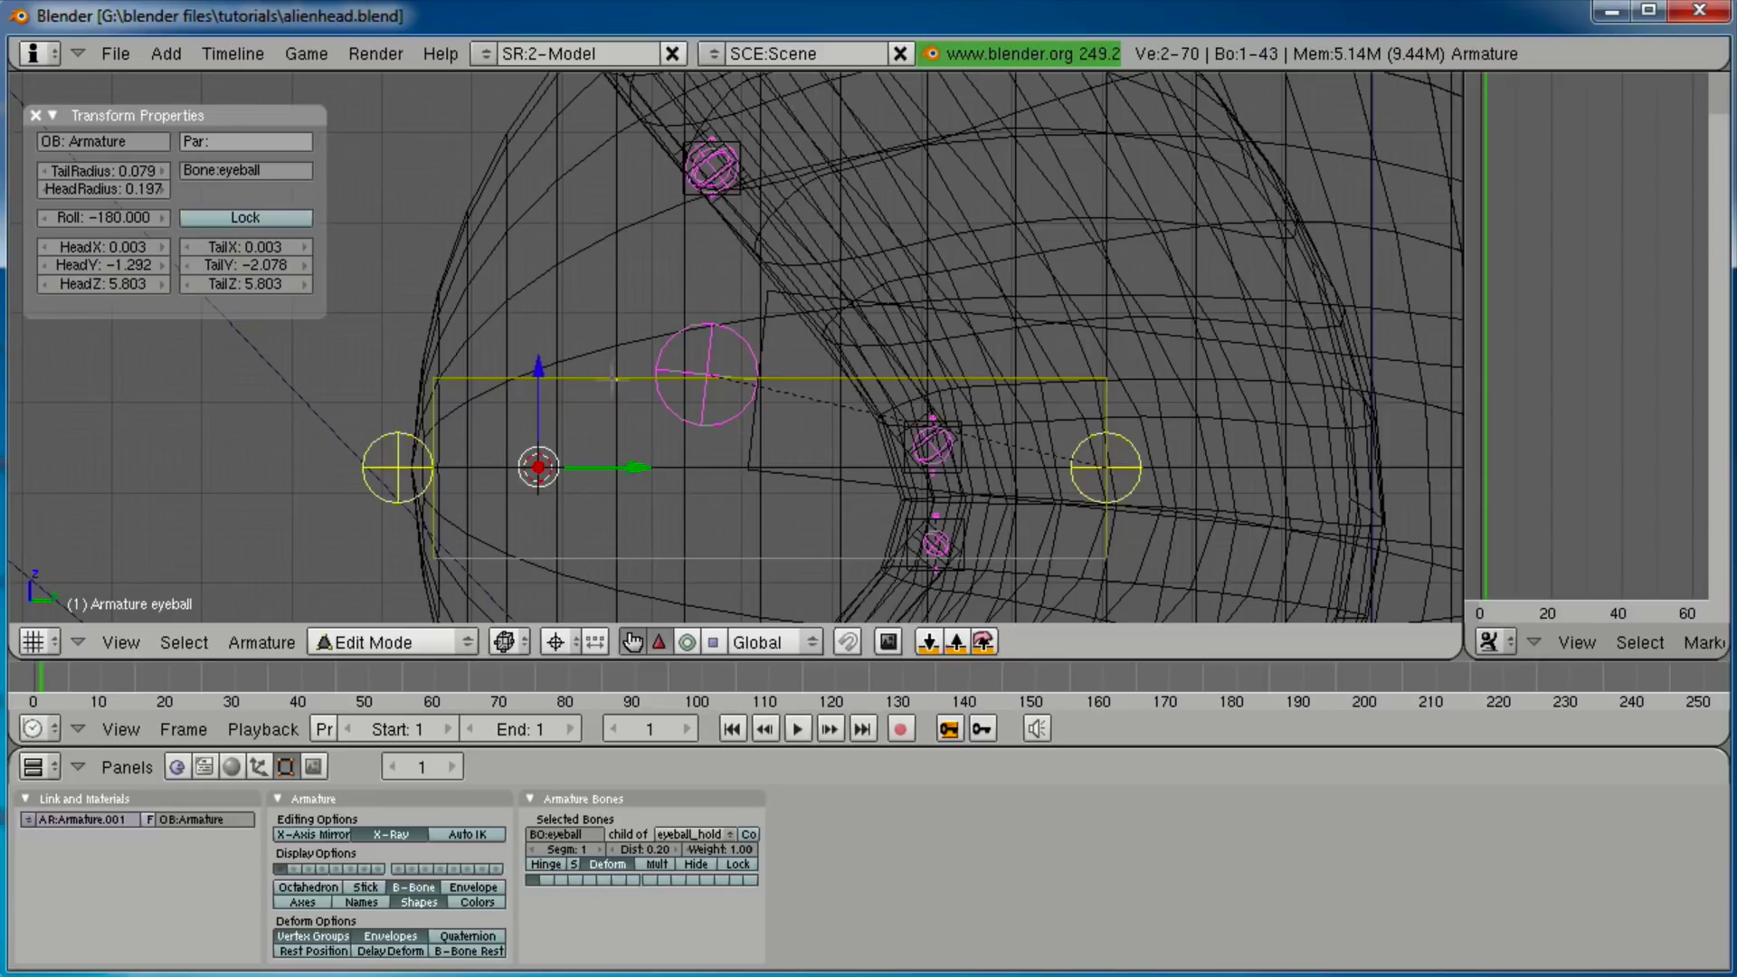
scroll(922, 466, "down", 5)
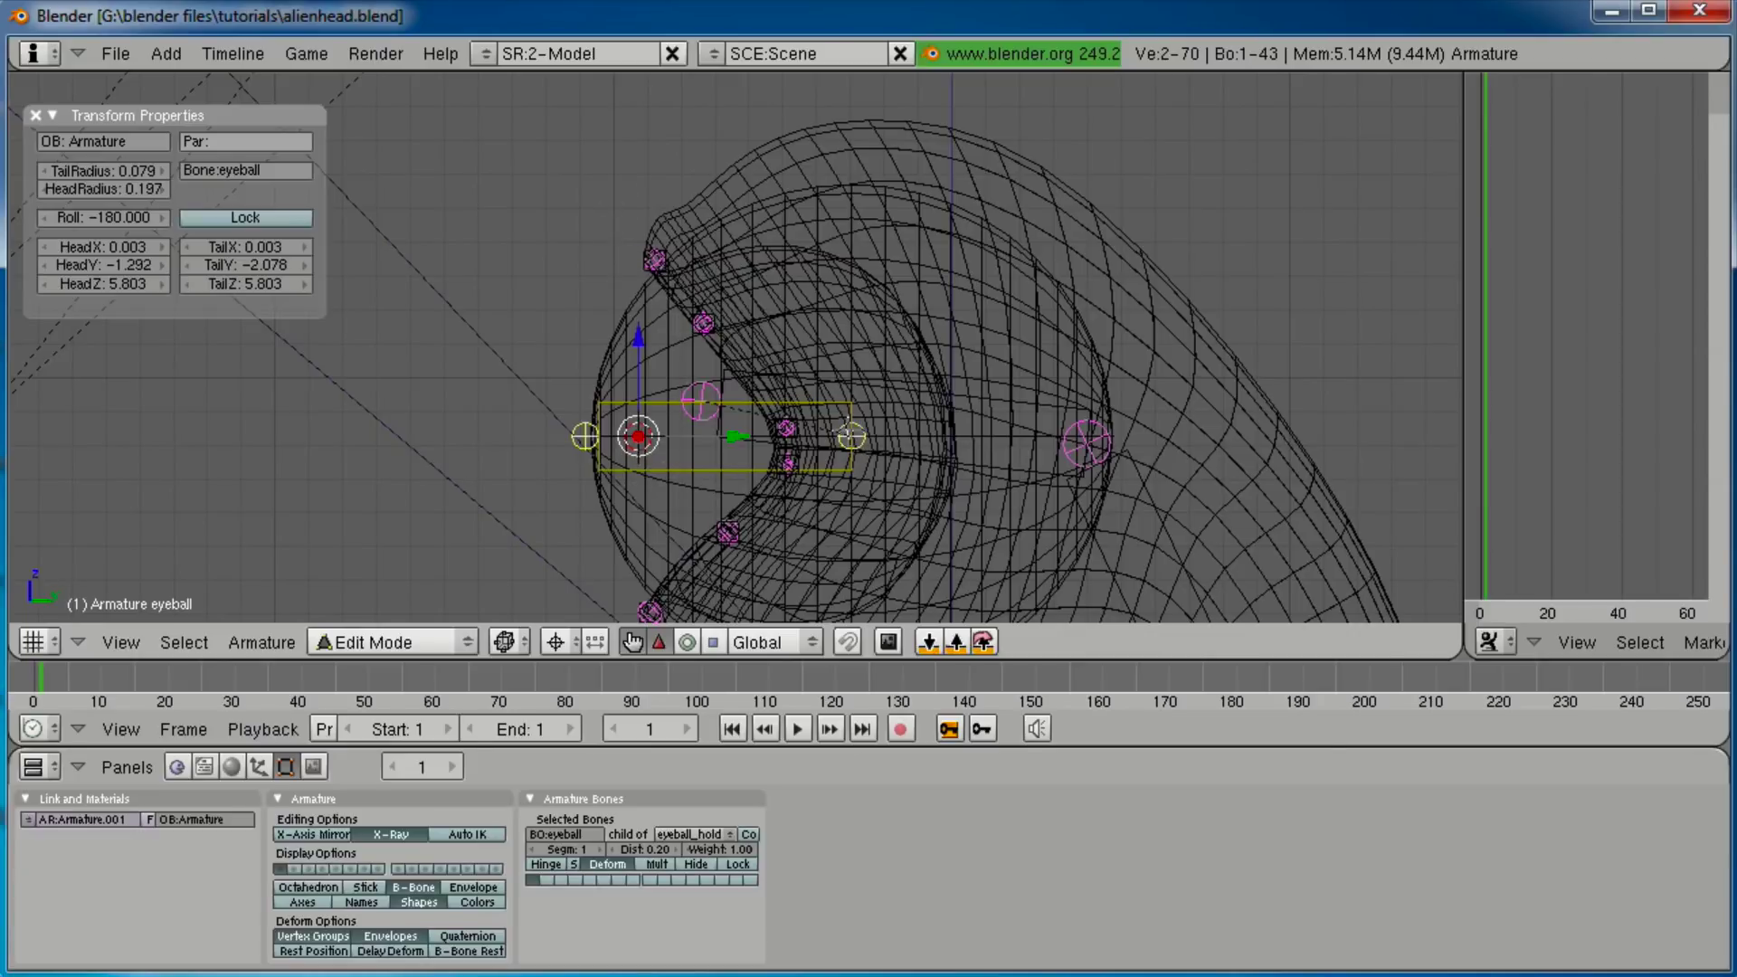
mouse_move(768, 369)
middle_mouse_down("shift")
mouse_move(780, 307)
mouse_move(769, 342)
middle_mouse_up("shift")
scroll(781, 308, "up", 1)
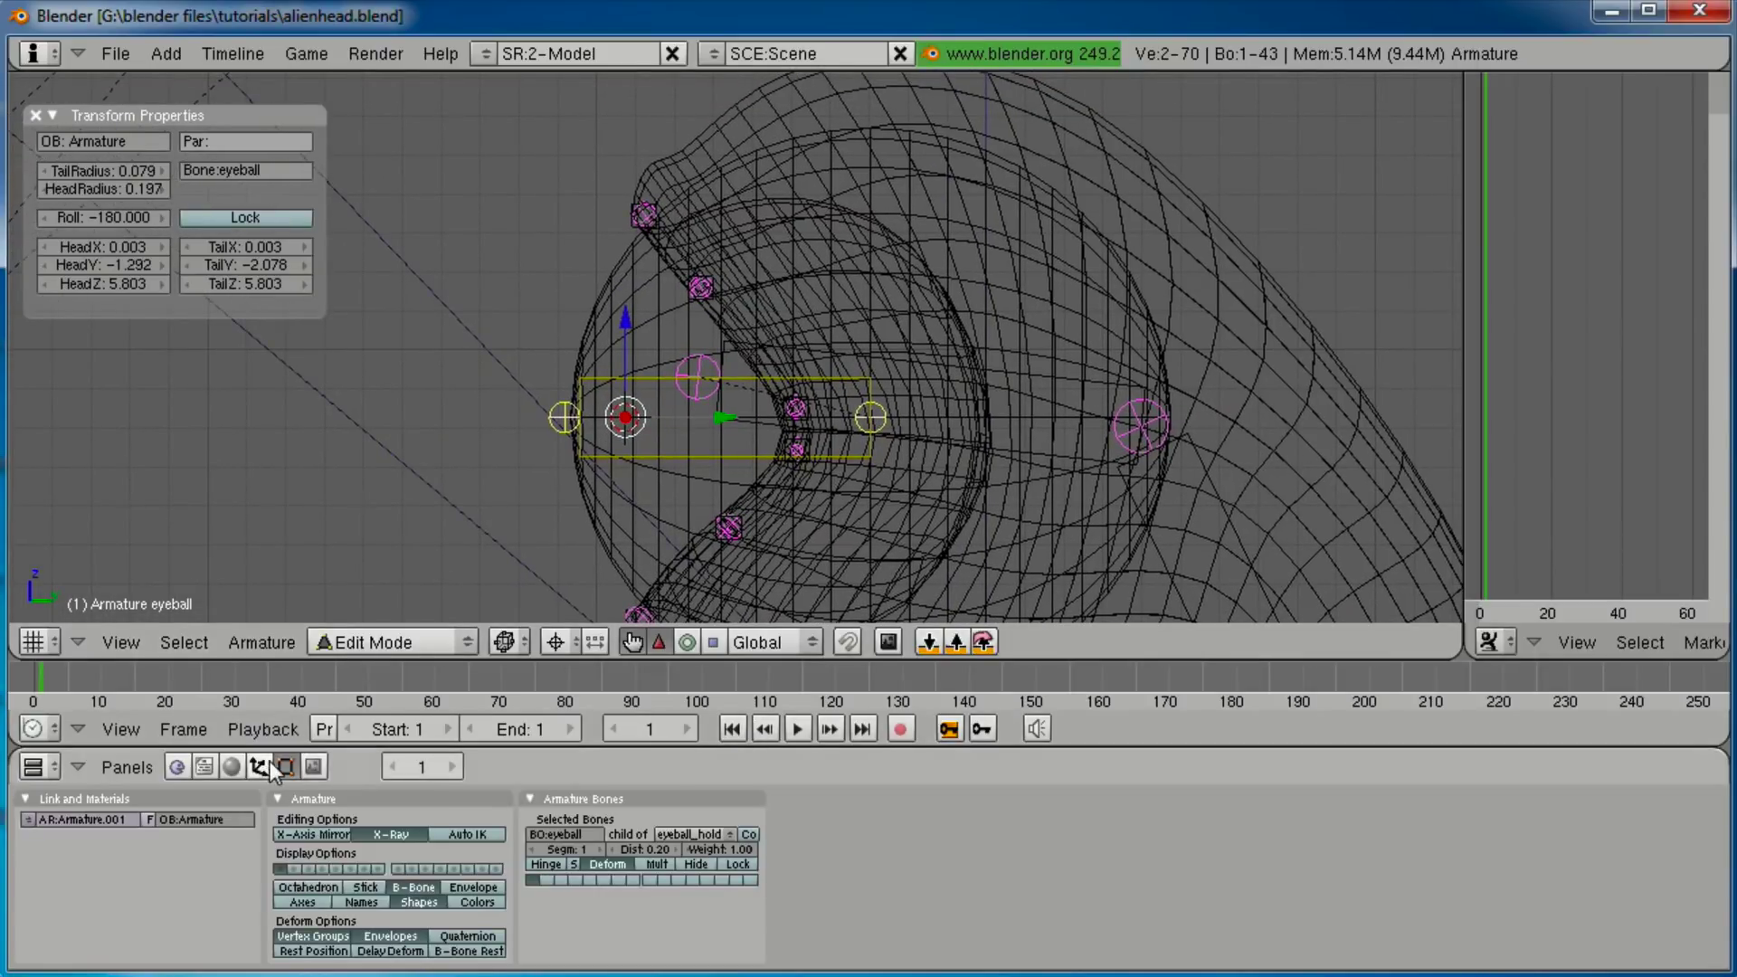
Return the armature to Pose Mode and restore solid shading in front view.
key("ctrl+Tab")
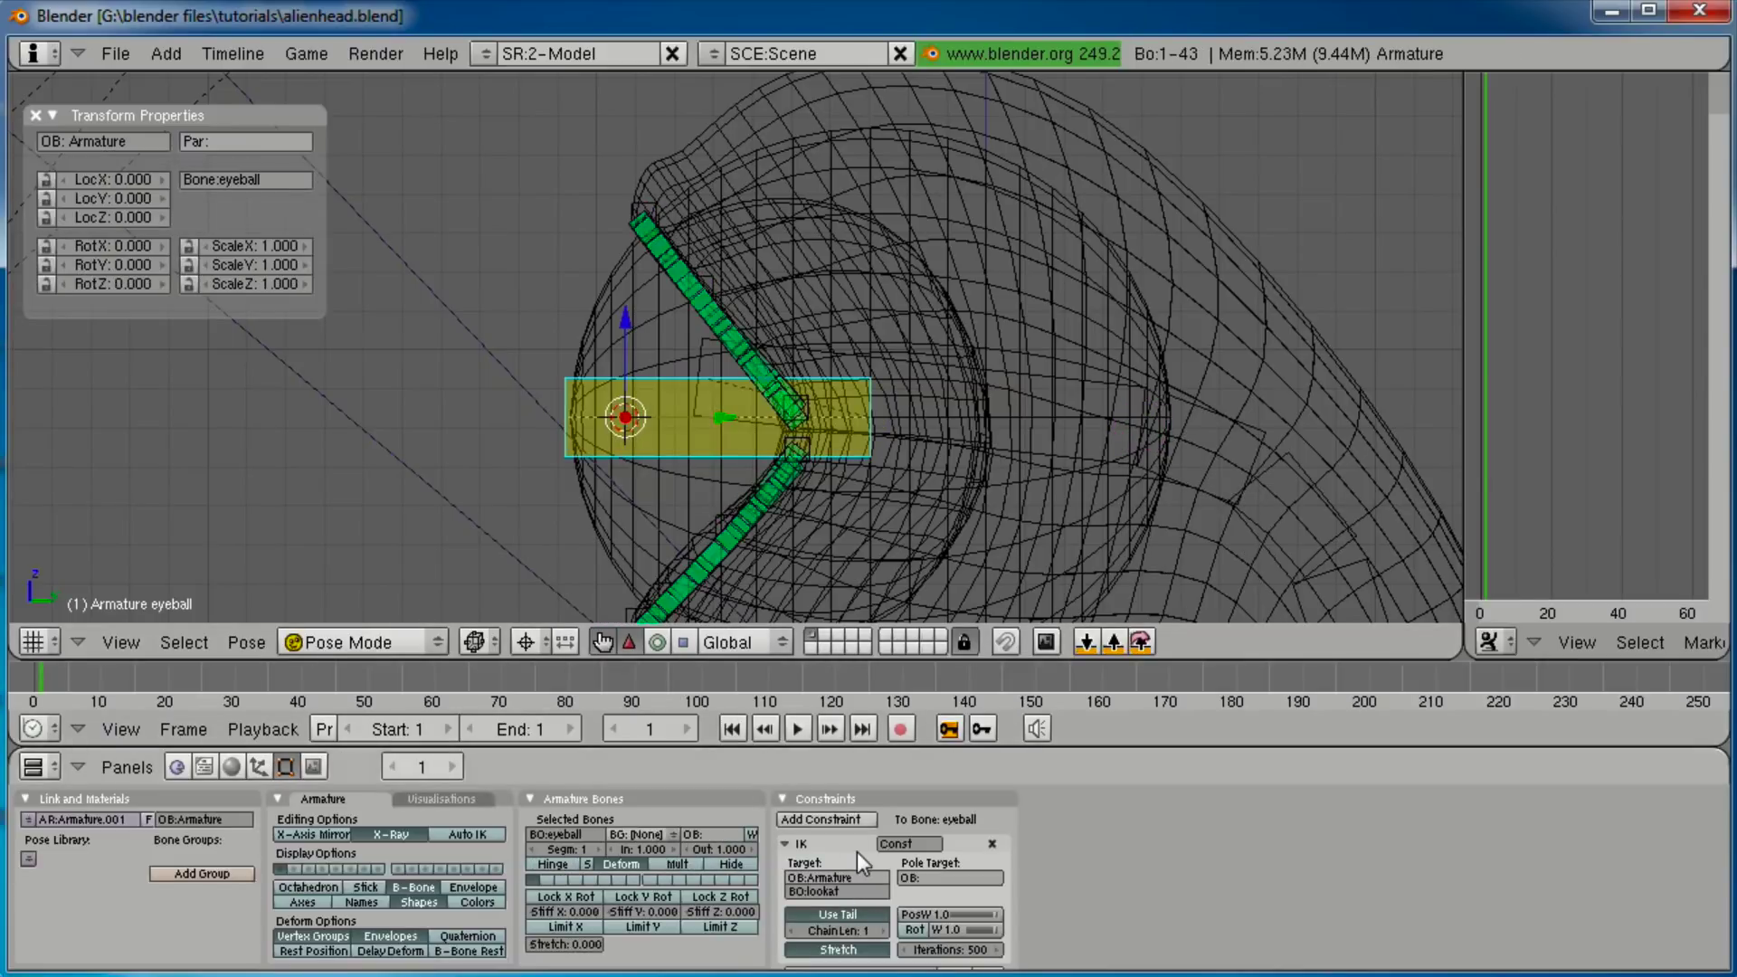
left_click(842, 821)
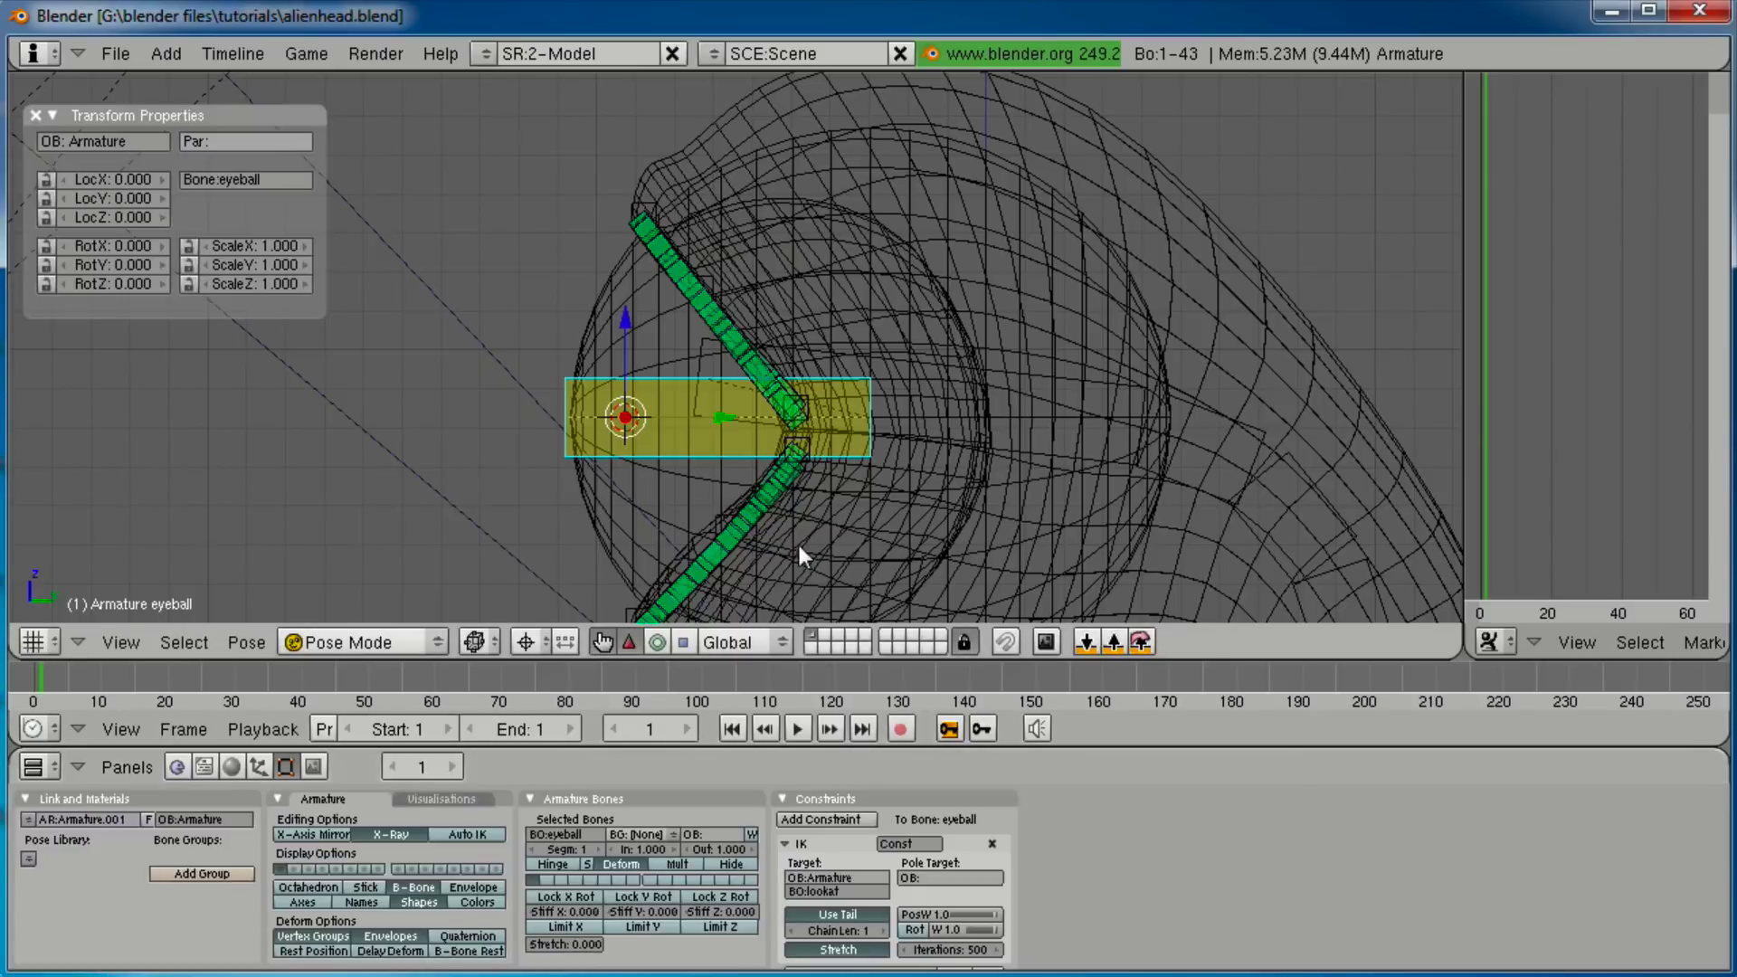
key("KP_1")
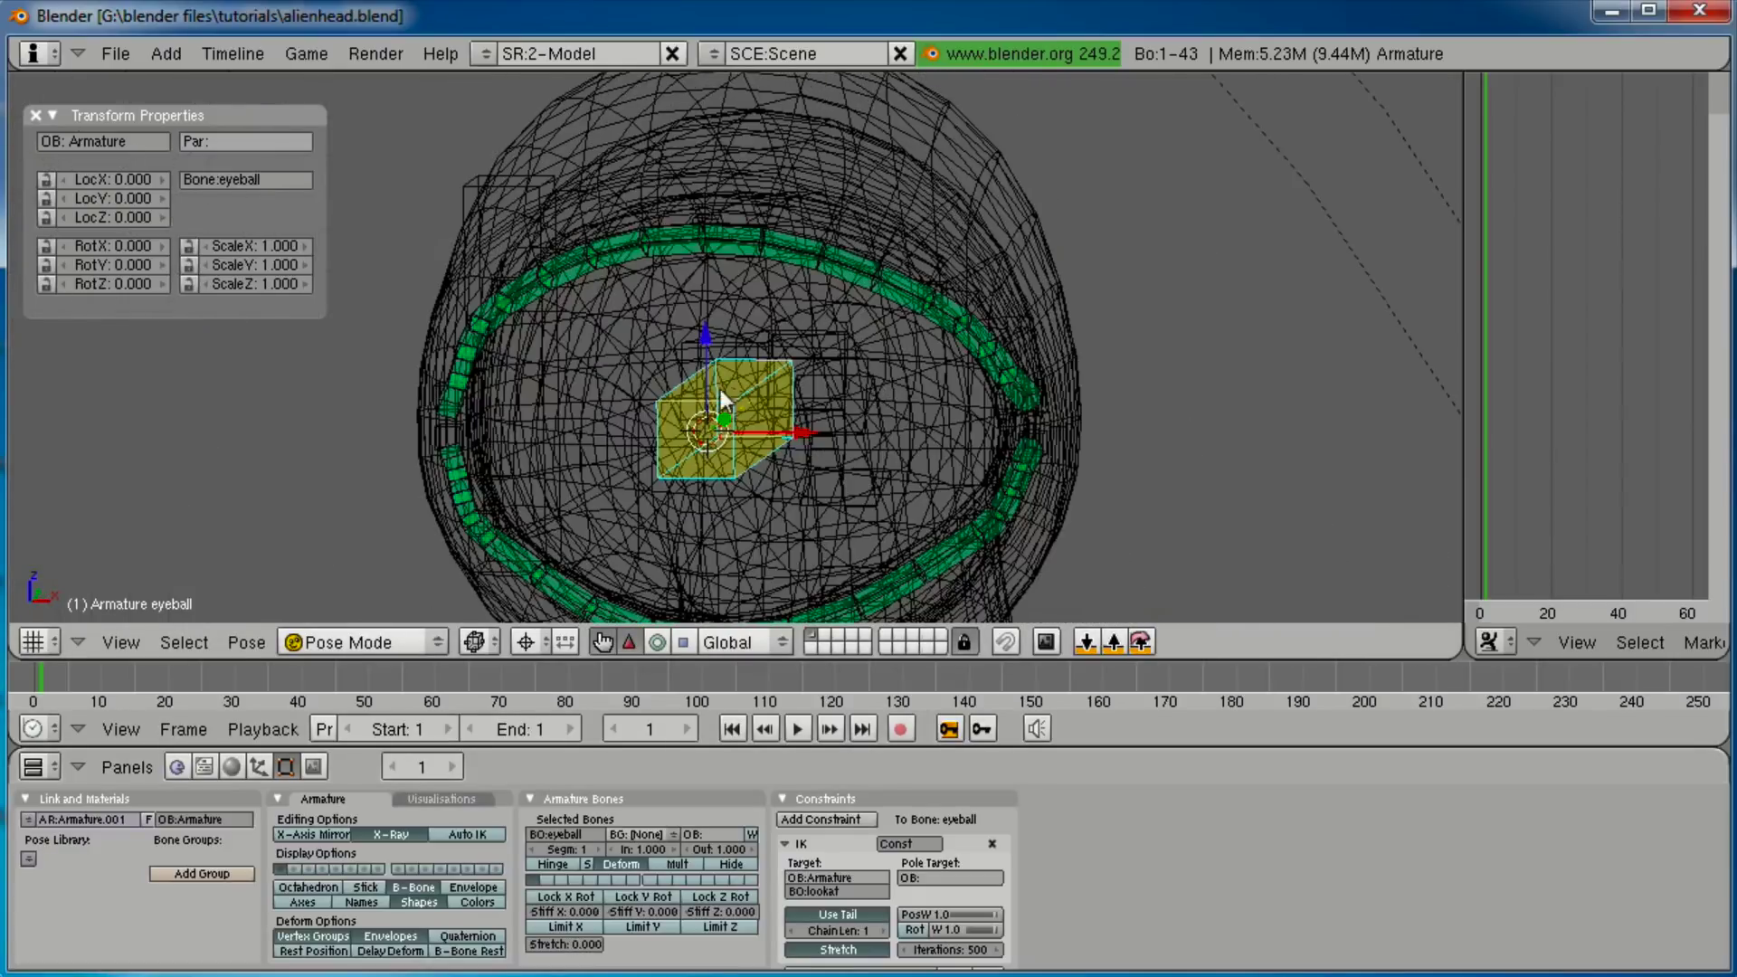
key("z")
Add a Limit Distance constraint to the upper left eyelid control ET.L.
middle_click_drag(821, 405, 943, 306)
right_click(957, 263)
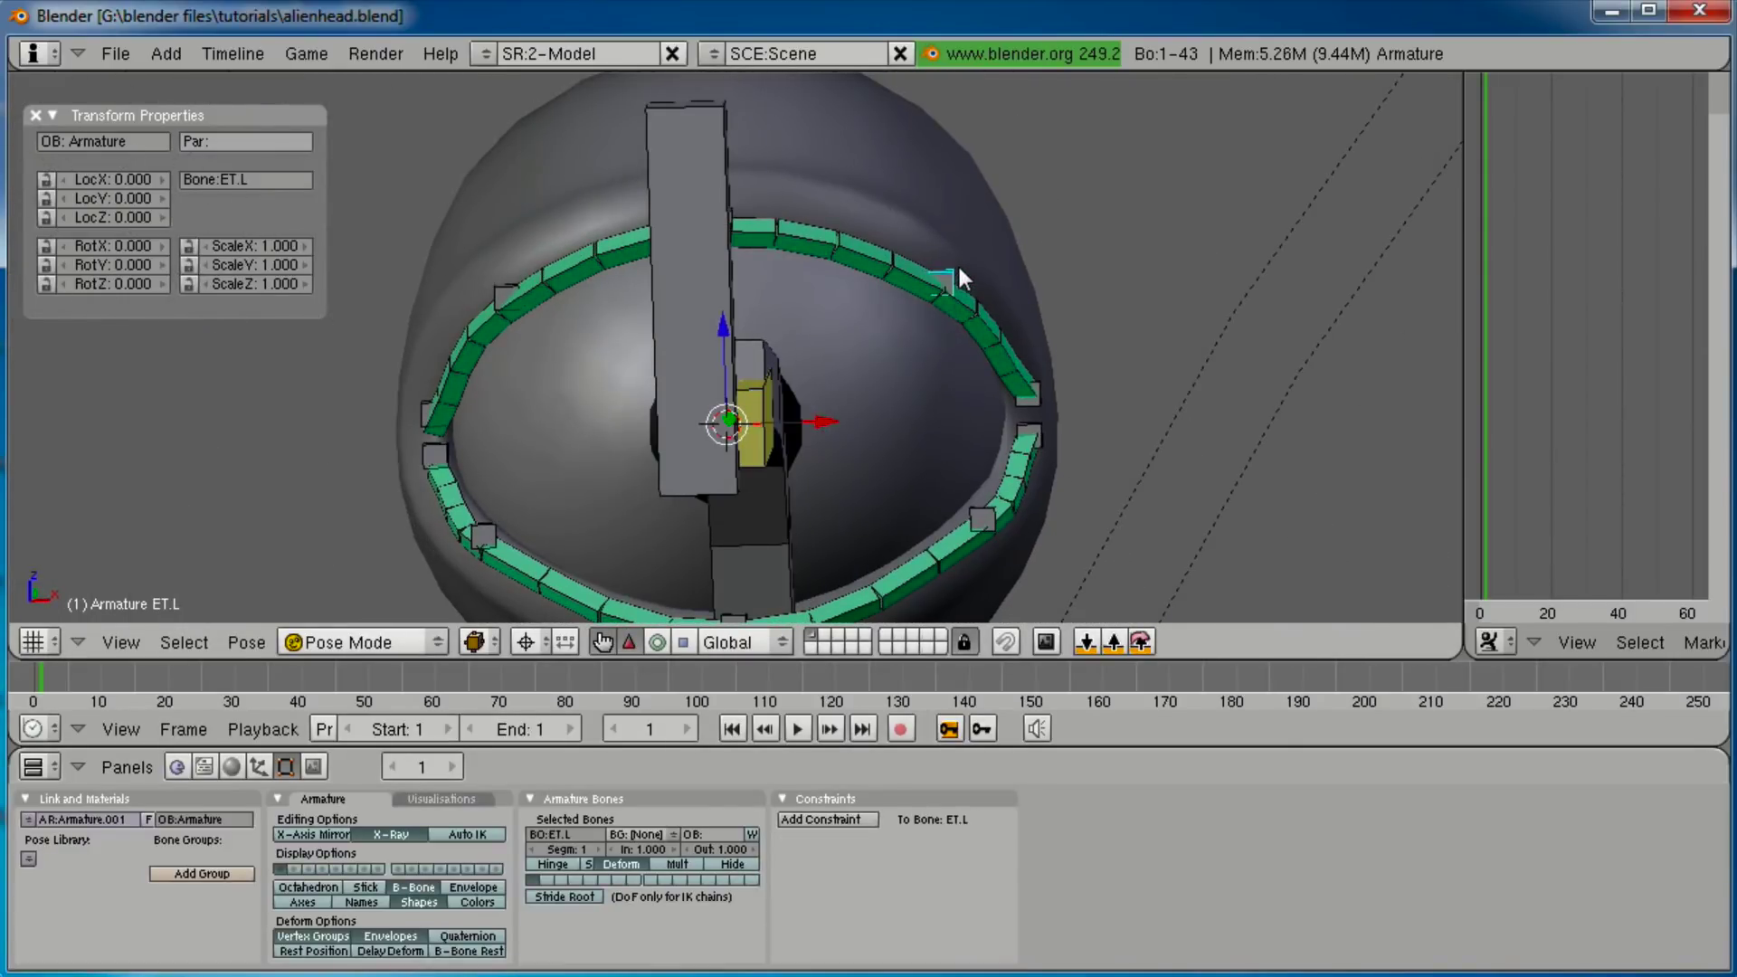
middle_click_drag(866, 593, 762, 496)
left_click(819, 815)
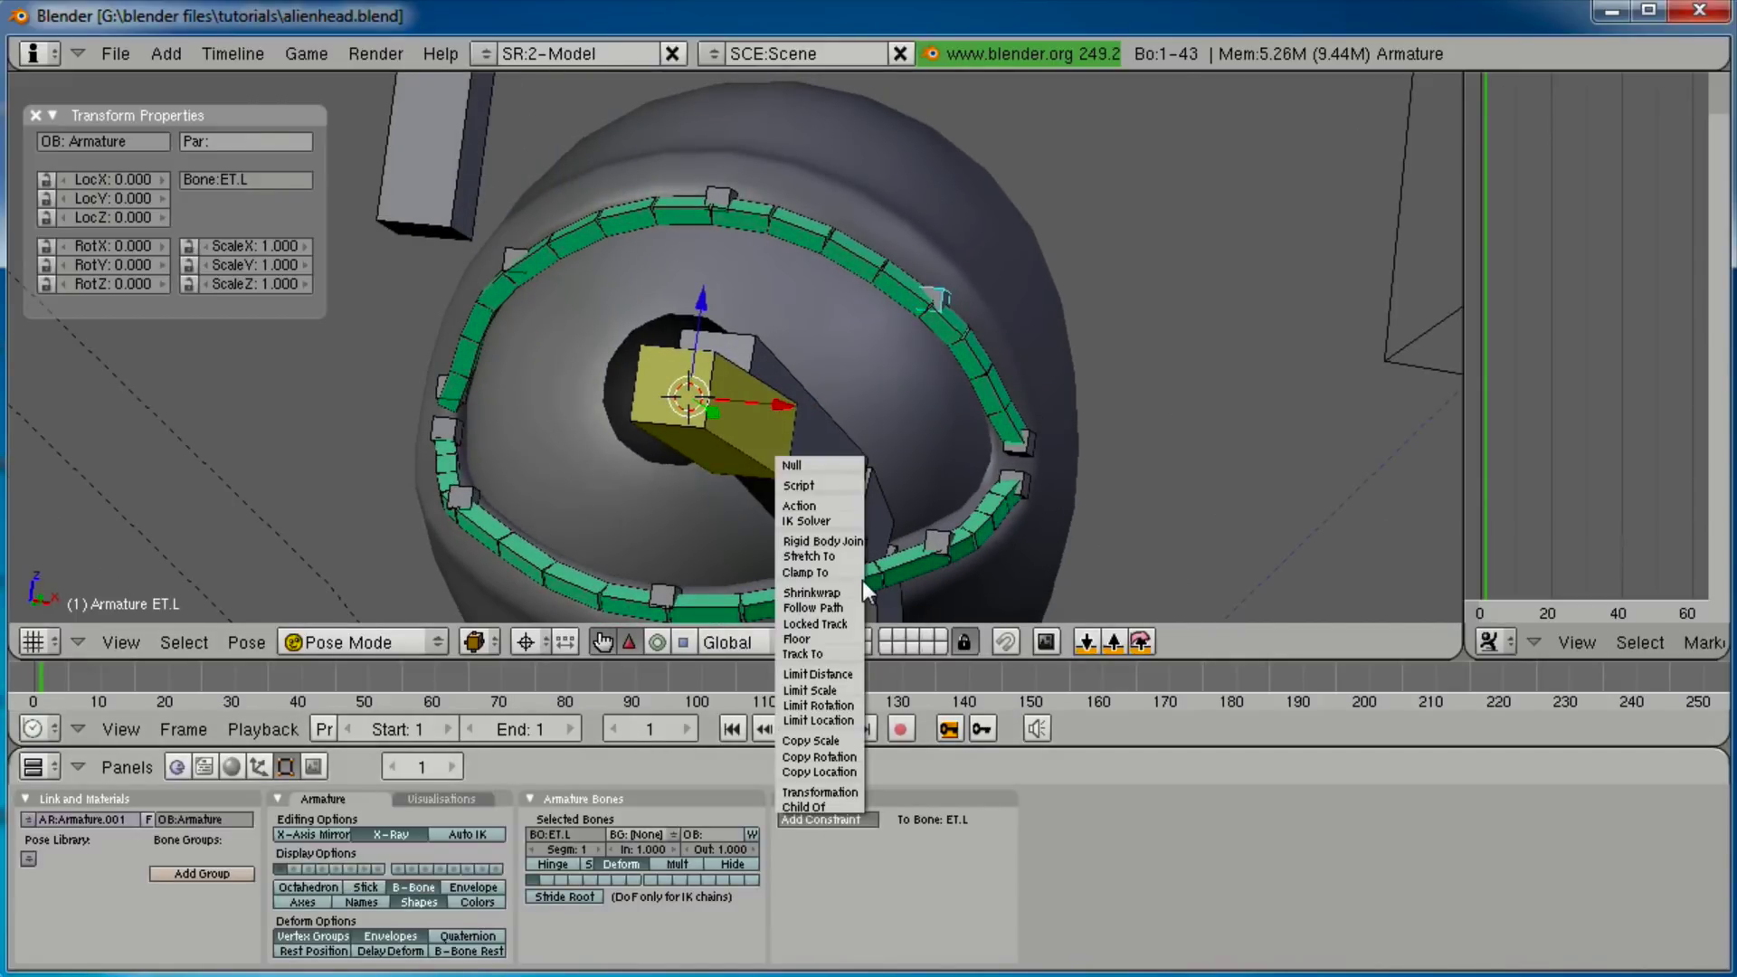
left_click(818, 674)
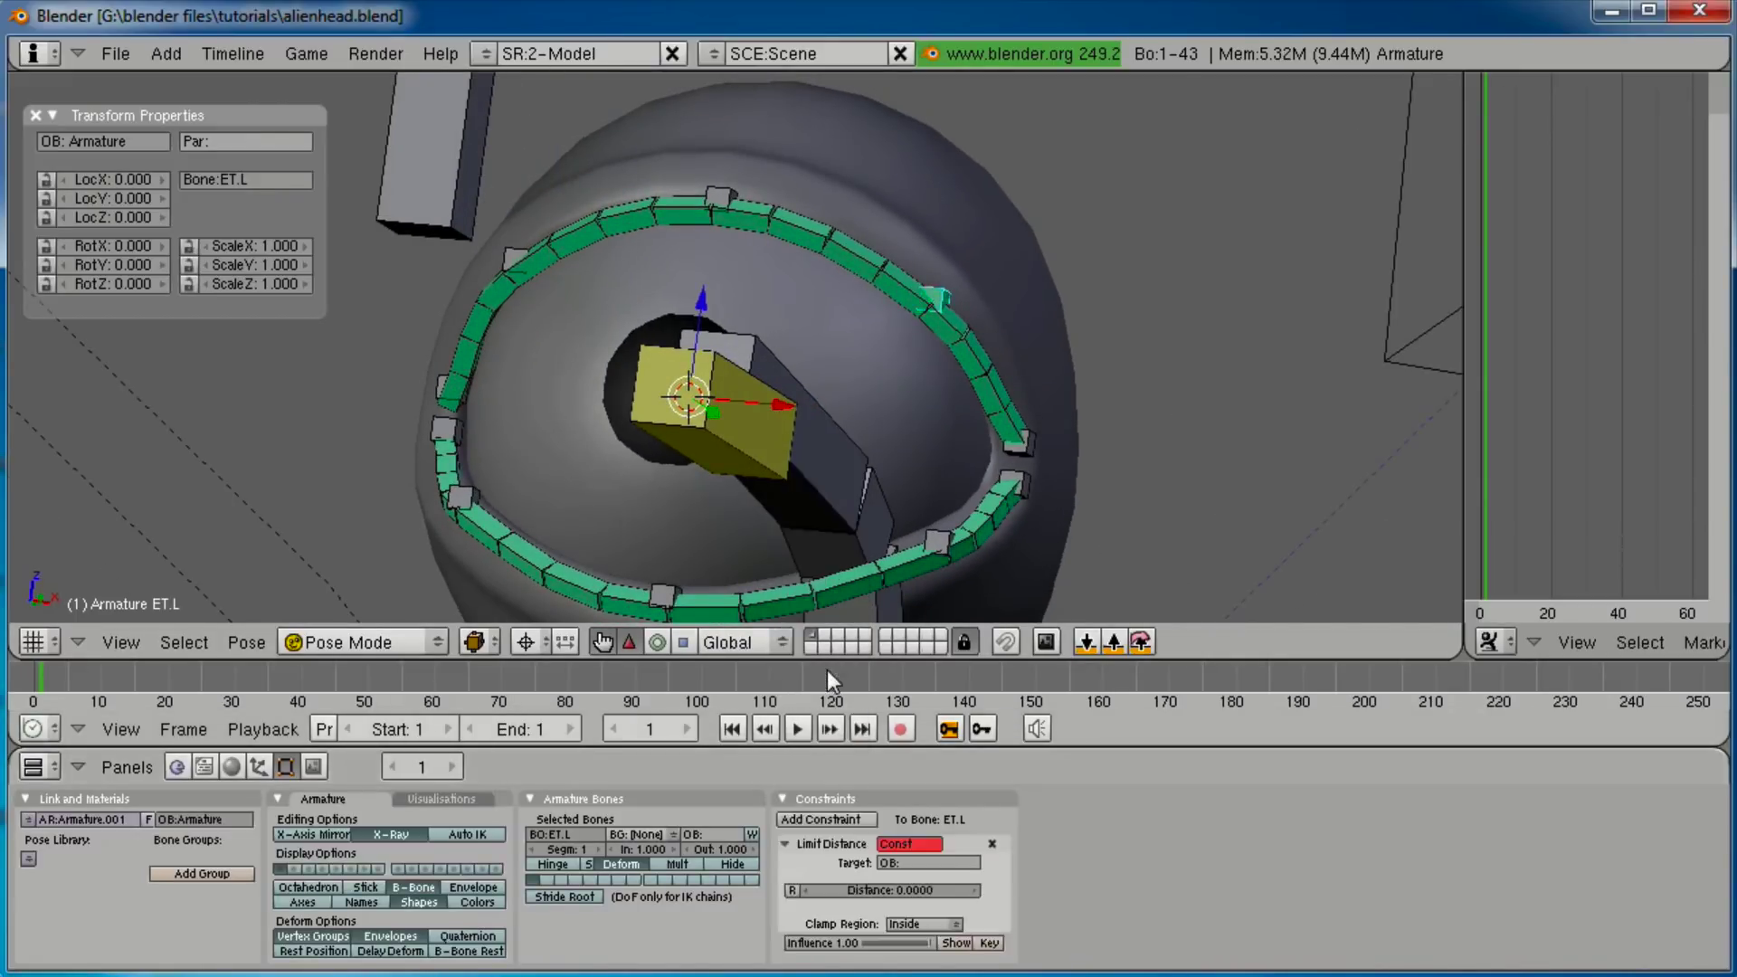
Set the target of ET.L's Limit Distance constraint to the eyeball bone of Armature.
middle_click_drag(807, 490, 598, 421)
left_click(921, 863)
right_click(662, 468)
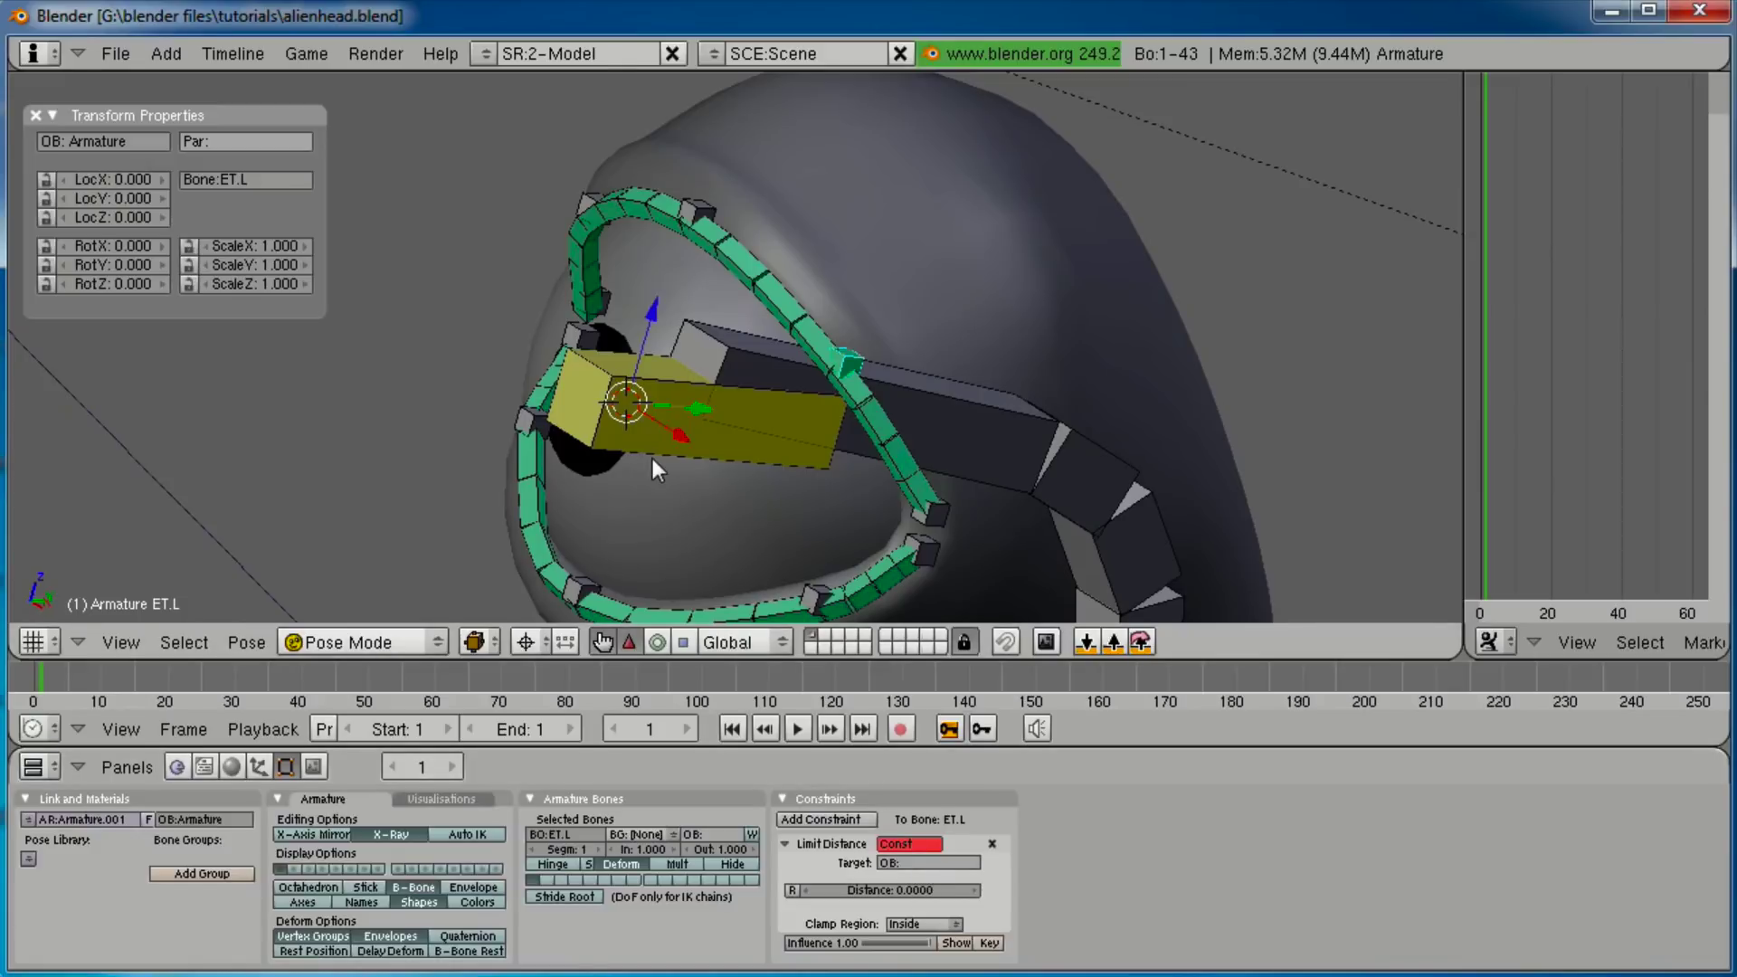
right_click(653, 444)
right_click(850, 359)
middle_click_drag(821, 422, 796, 370)
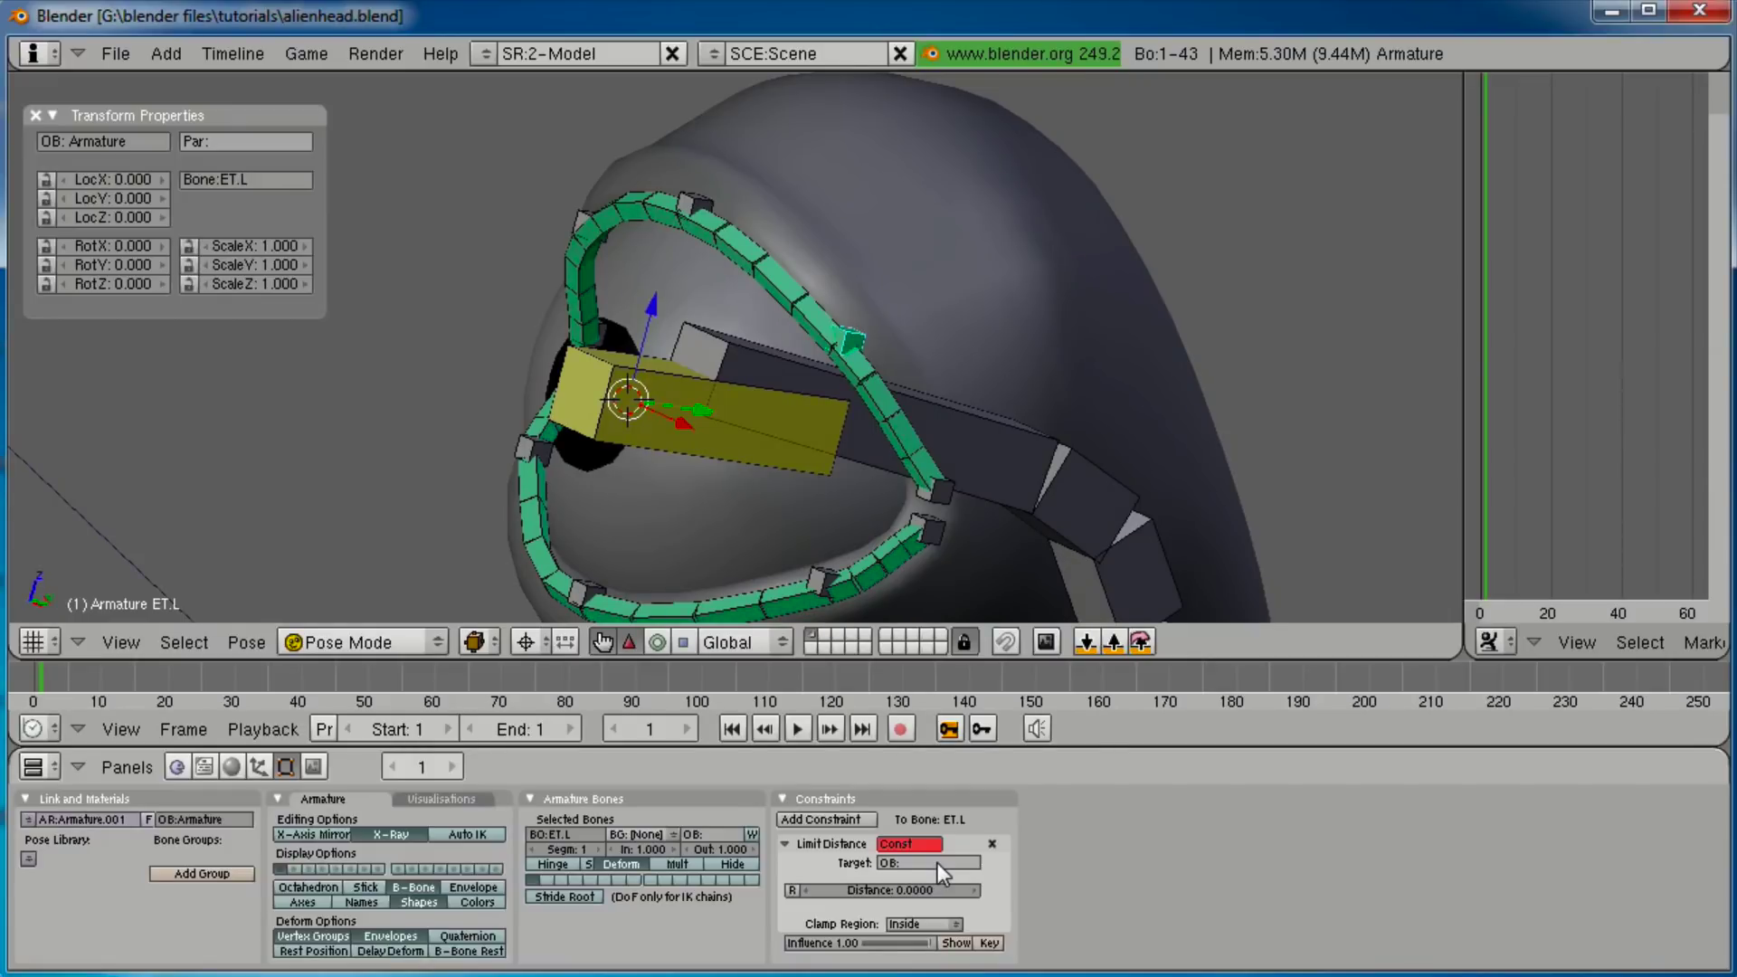
scroll(1035, 887, "down", 1)
left_click(966, 840)
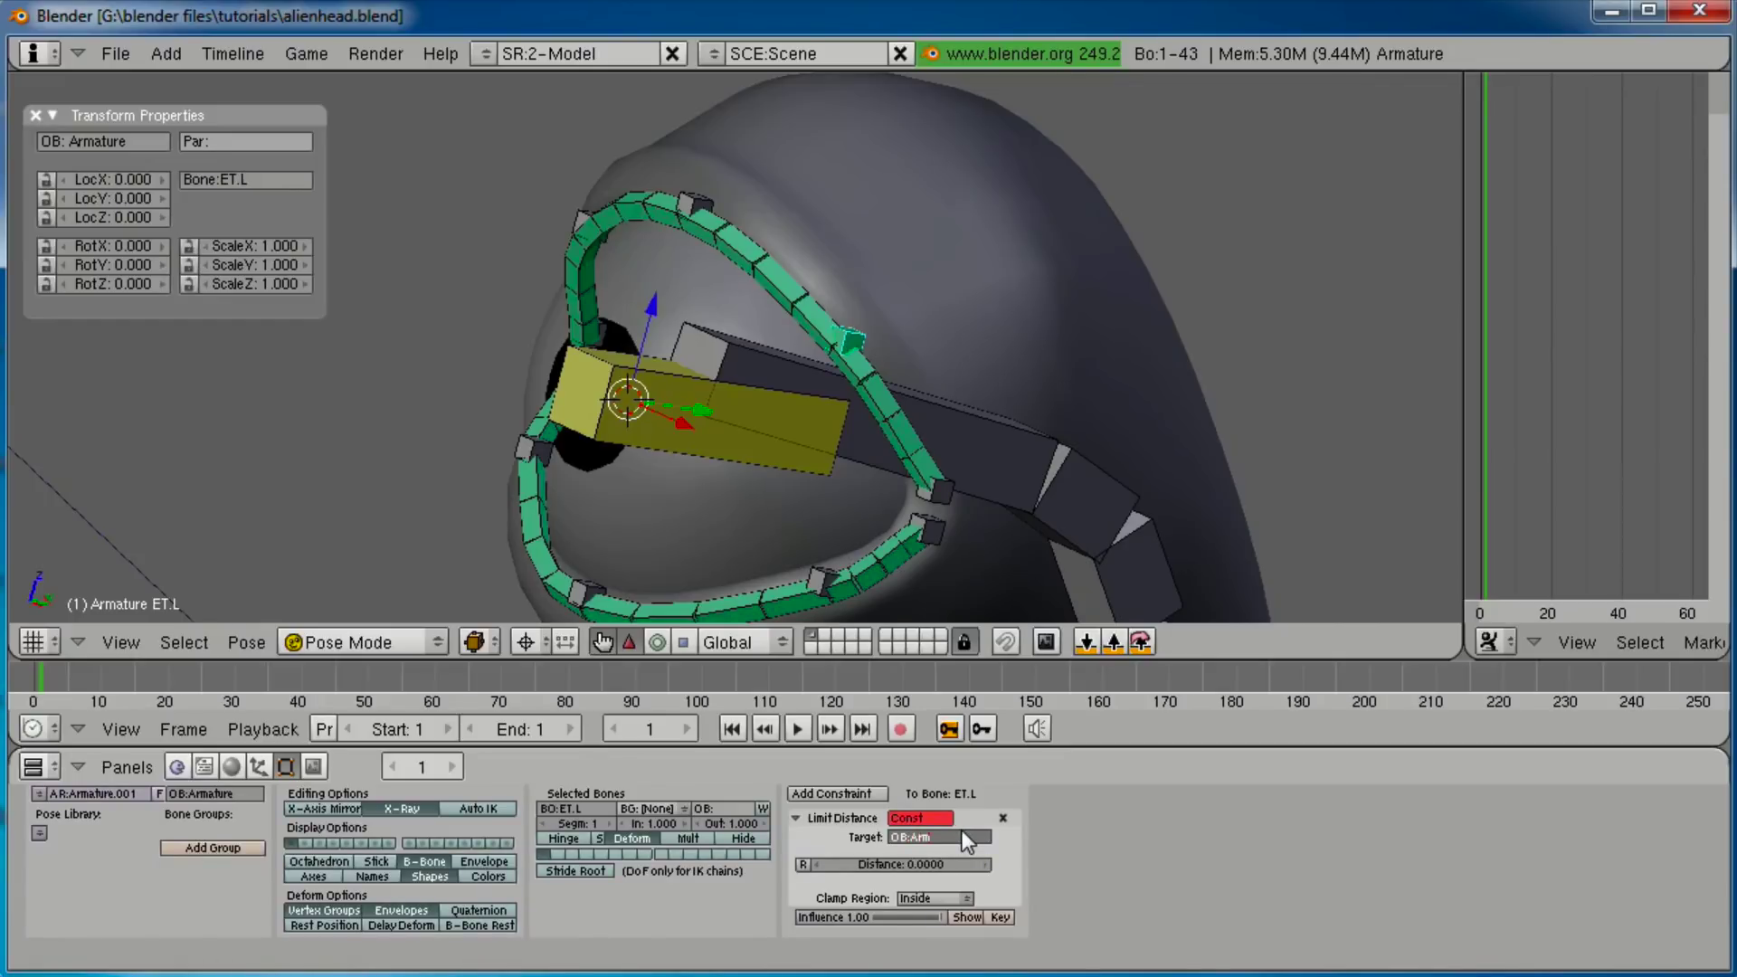
type("Armature")
key("Return")
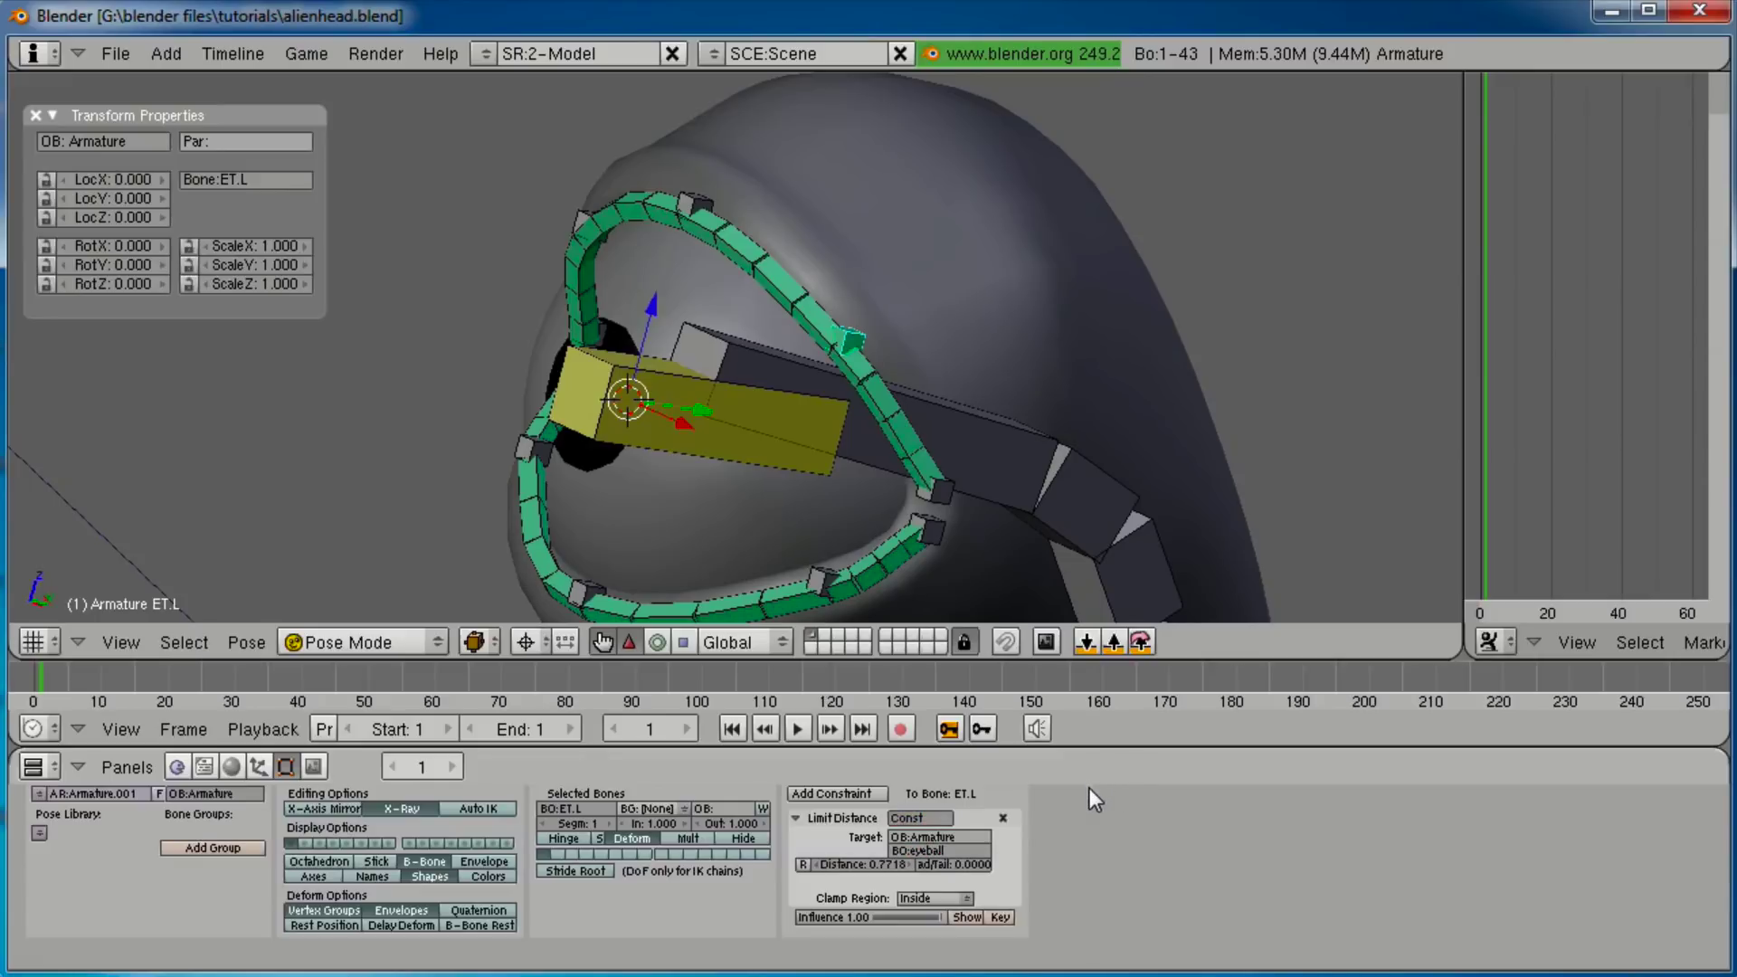
Try moving ET.L from two angles to test its distance limit around the eyeball, cancelling each move.
key("g")
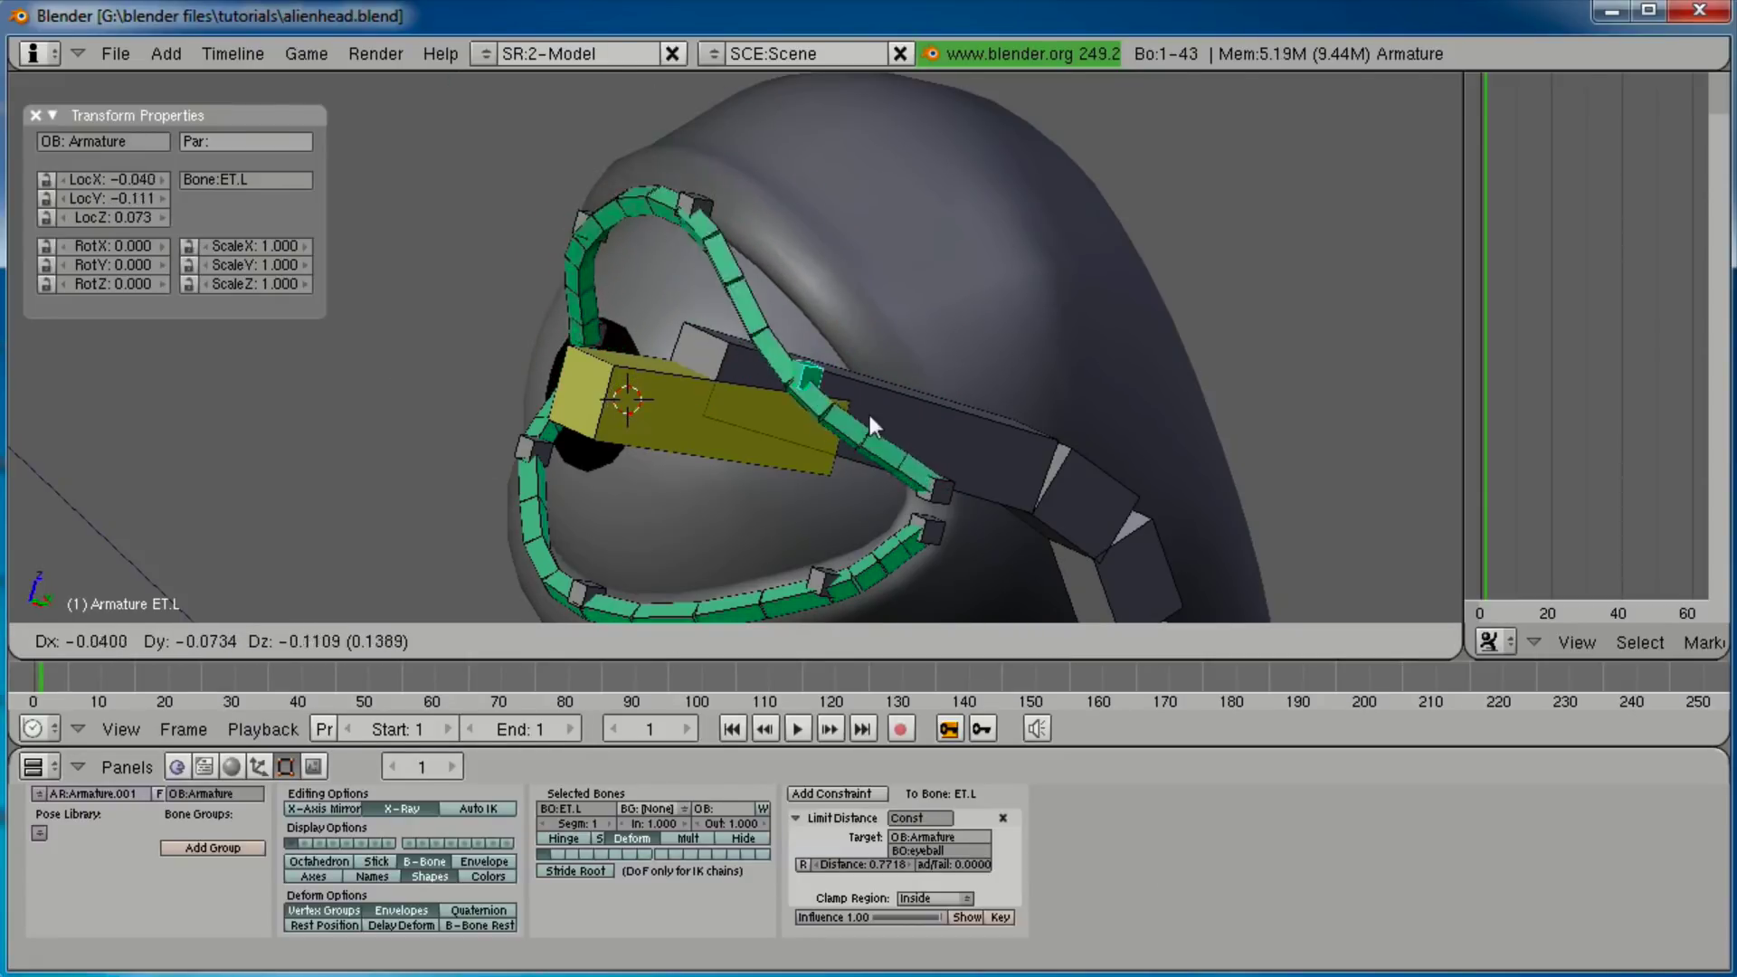
right_click(926, 278)
middle_click_drag(926, 282, 1077, 291)
key("g")
right_click(1018, 282)
Set the pivot to Median Point and try moving ET.L with the manipulator, clearing its location at the end.
left_click(524, 642)
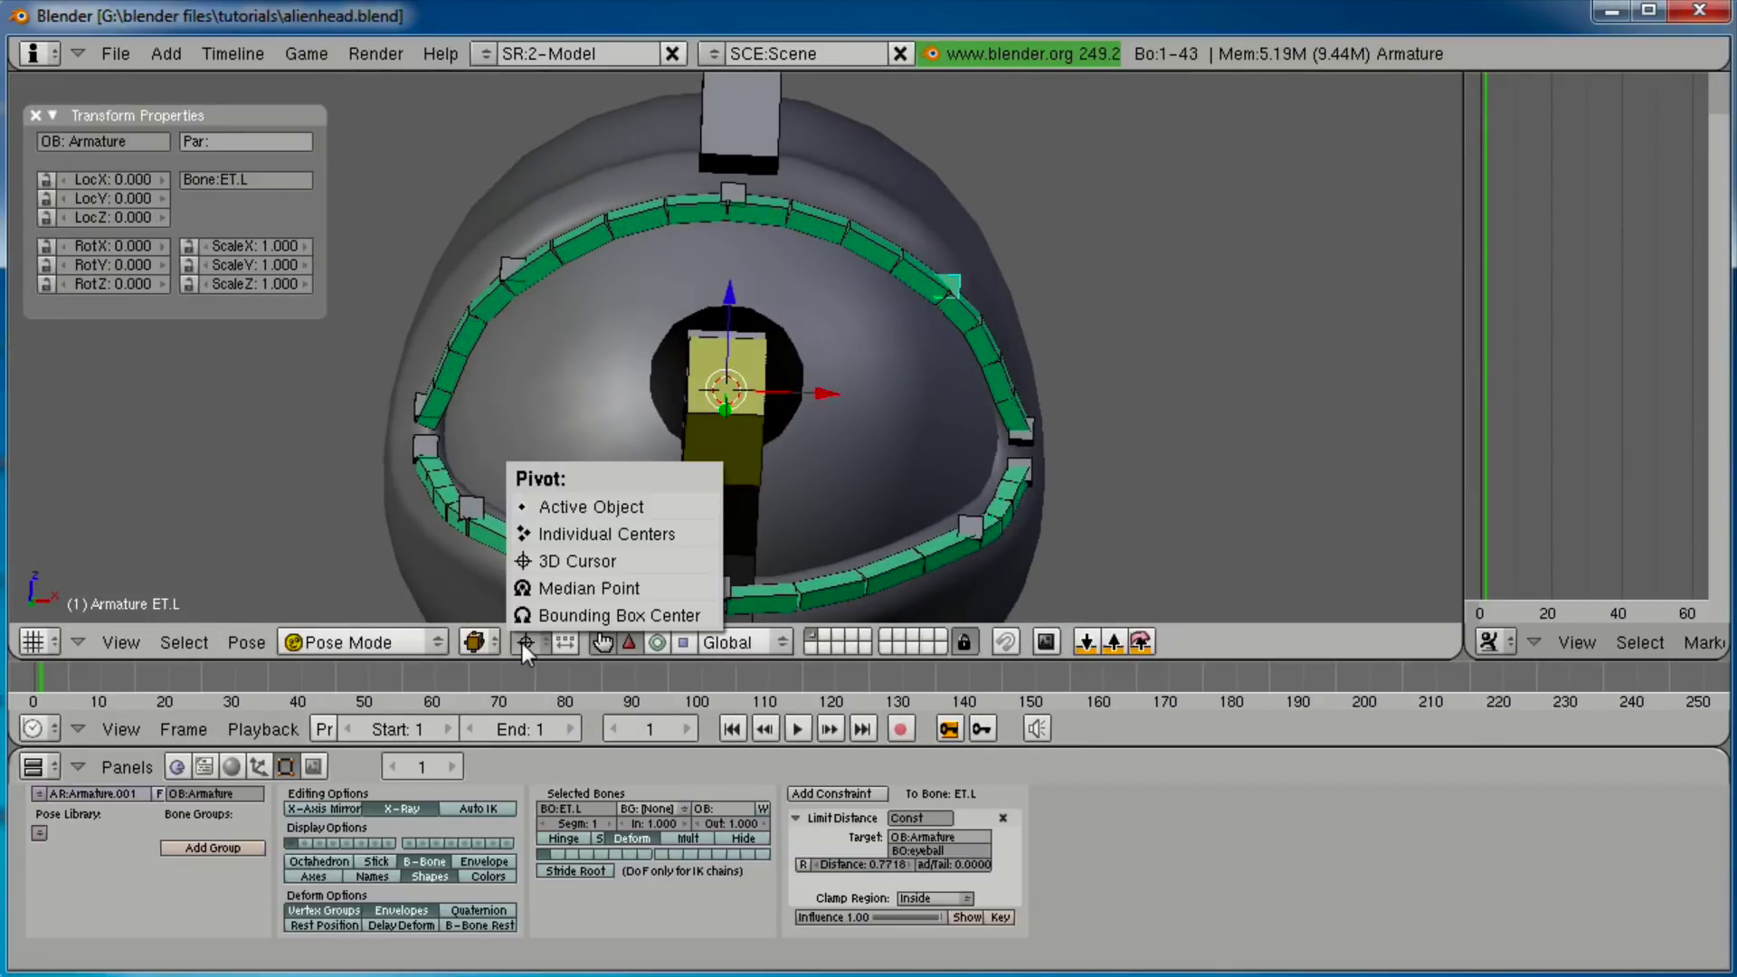
left_click(552, 588)
left_click_drag(1039, 297, 1182, 301)
middle_click_drag(1175, 302, 961, 404)
mouse_move(938, 429)
left_mouse_down()
mouse_move(996, 434)
mouse_move(959, 426)
left_mouse_up()
key("alt+g")
Add a Limit Distance constraint to the upper middle eyelid control ET with the eyeball bone as its target.
middle_click_drag(959, 422, 675, 351)
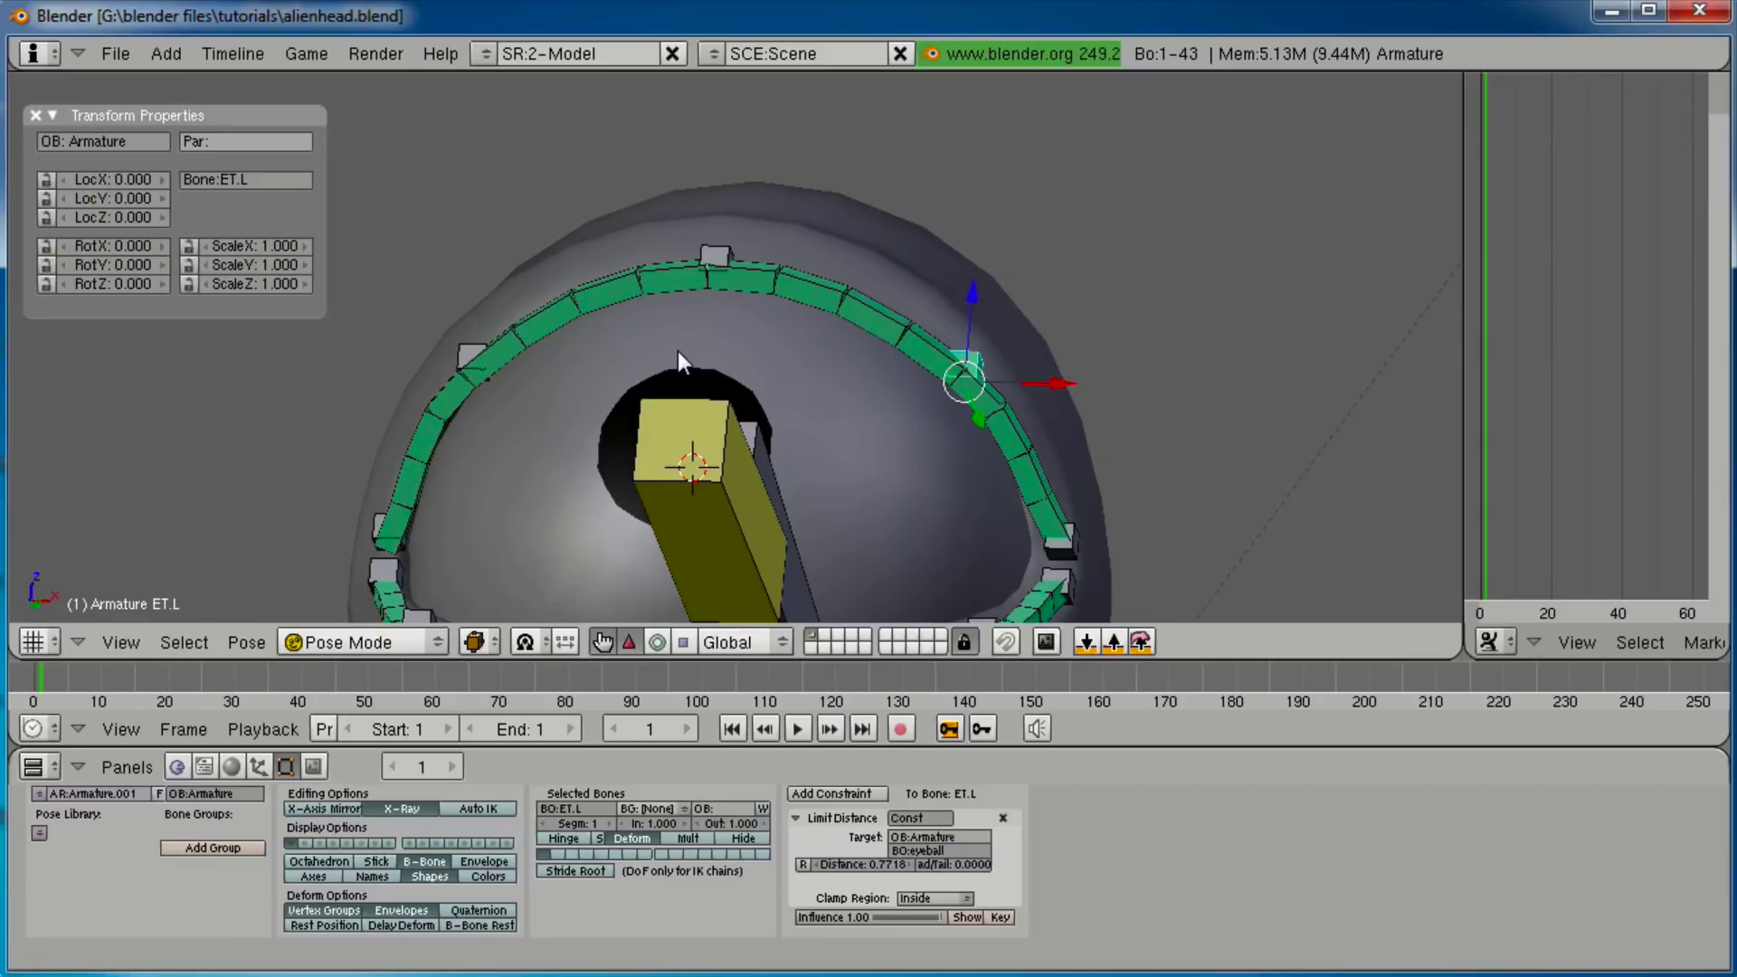
middle_click_drag(698, 291, 687, 317)
middle_click_drag(720, 252, 702, 411)
right_click(568, 471)
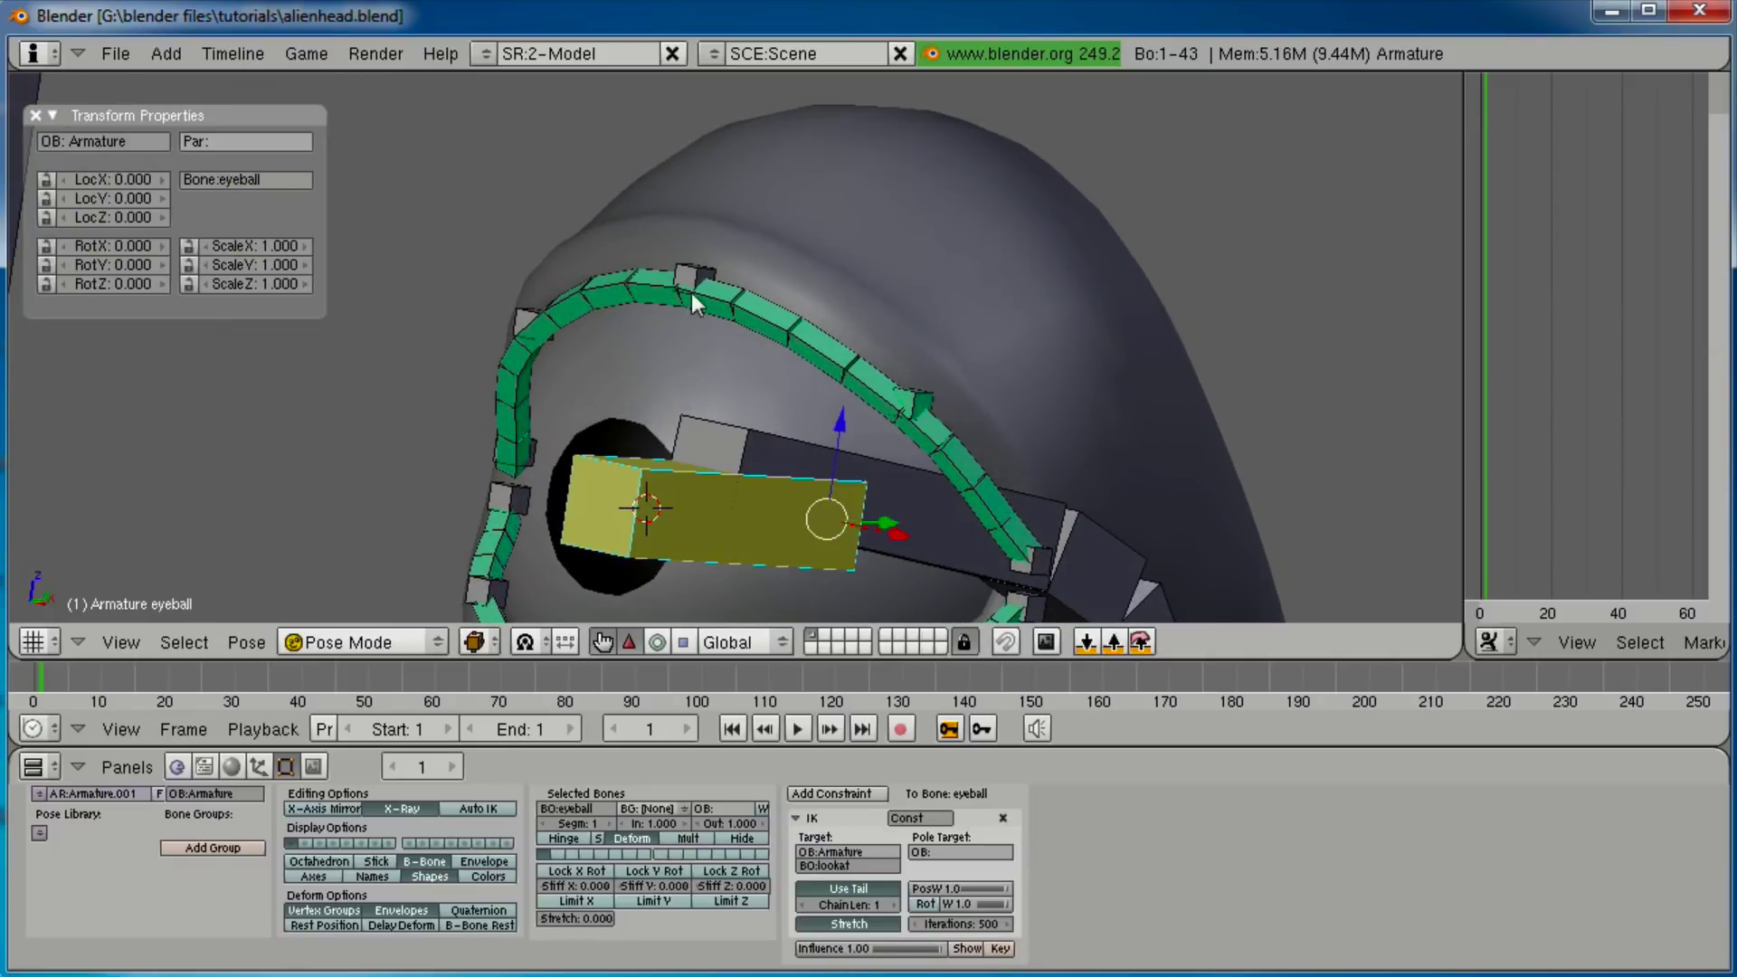
right_click(693, 288, "shift")
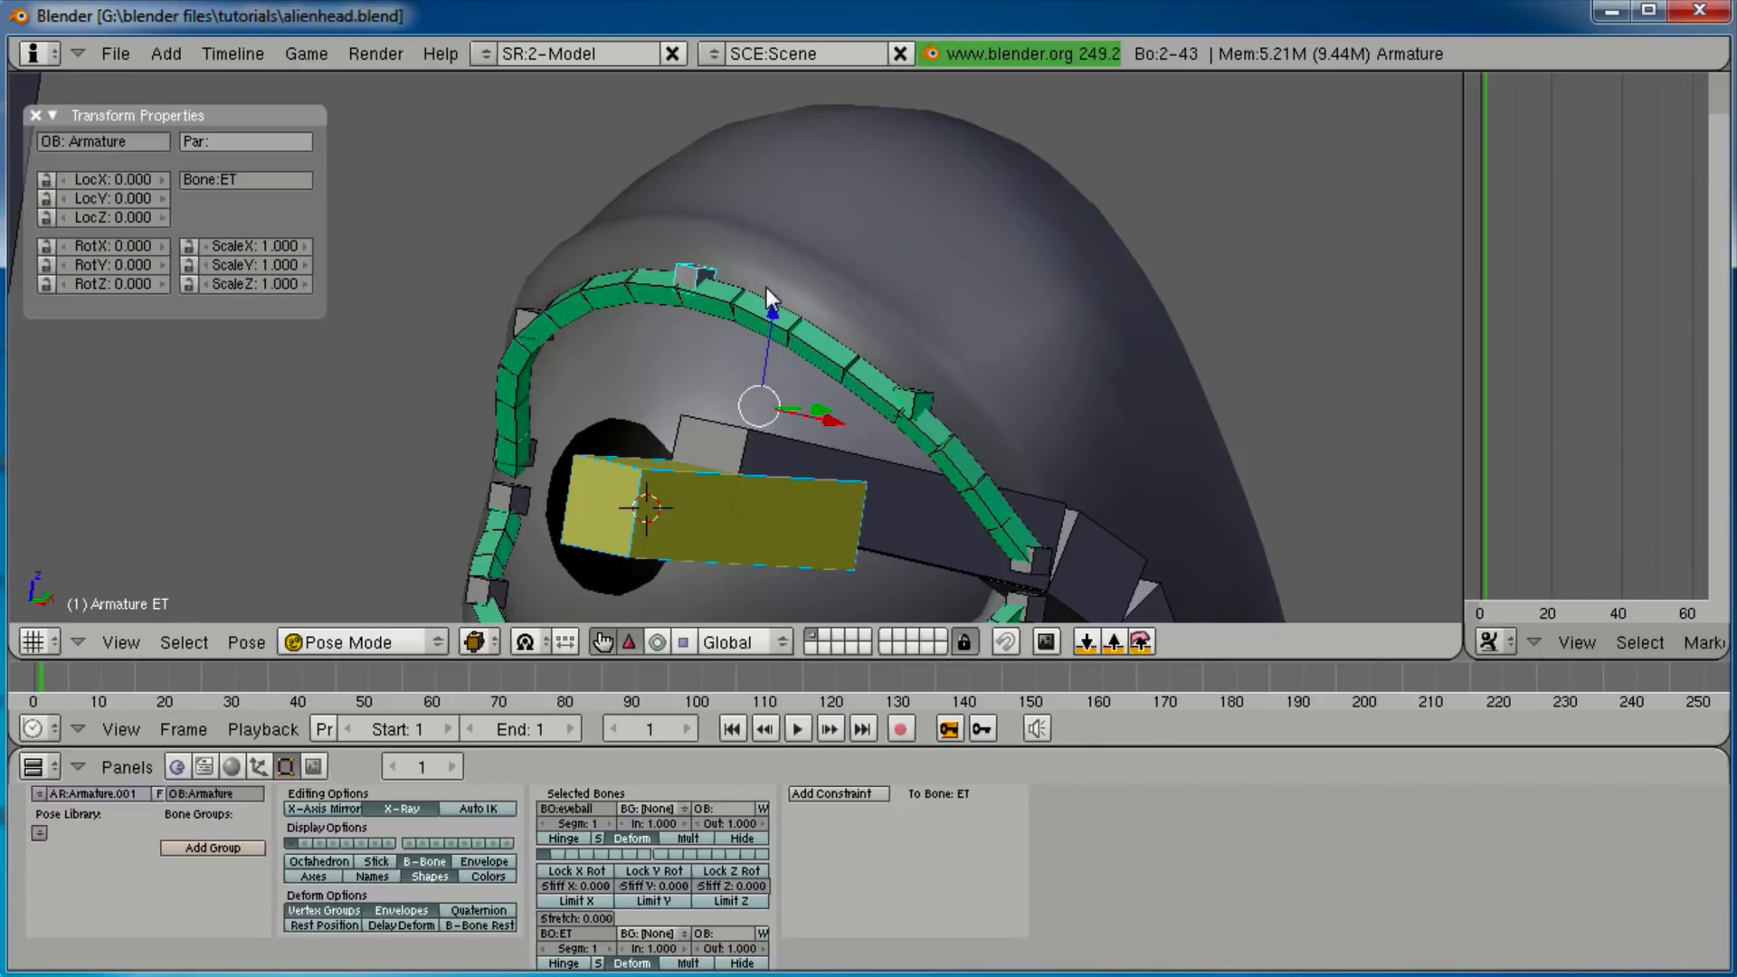
middle_click_drag(767, 286, 664, 382)
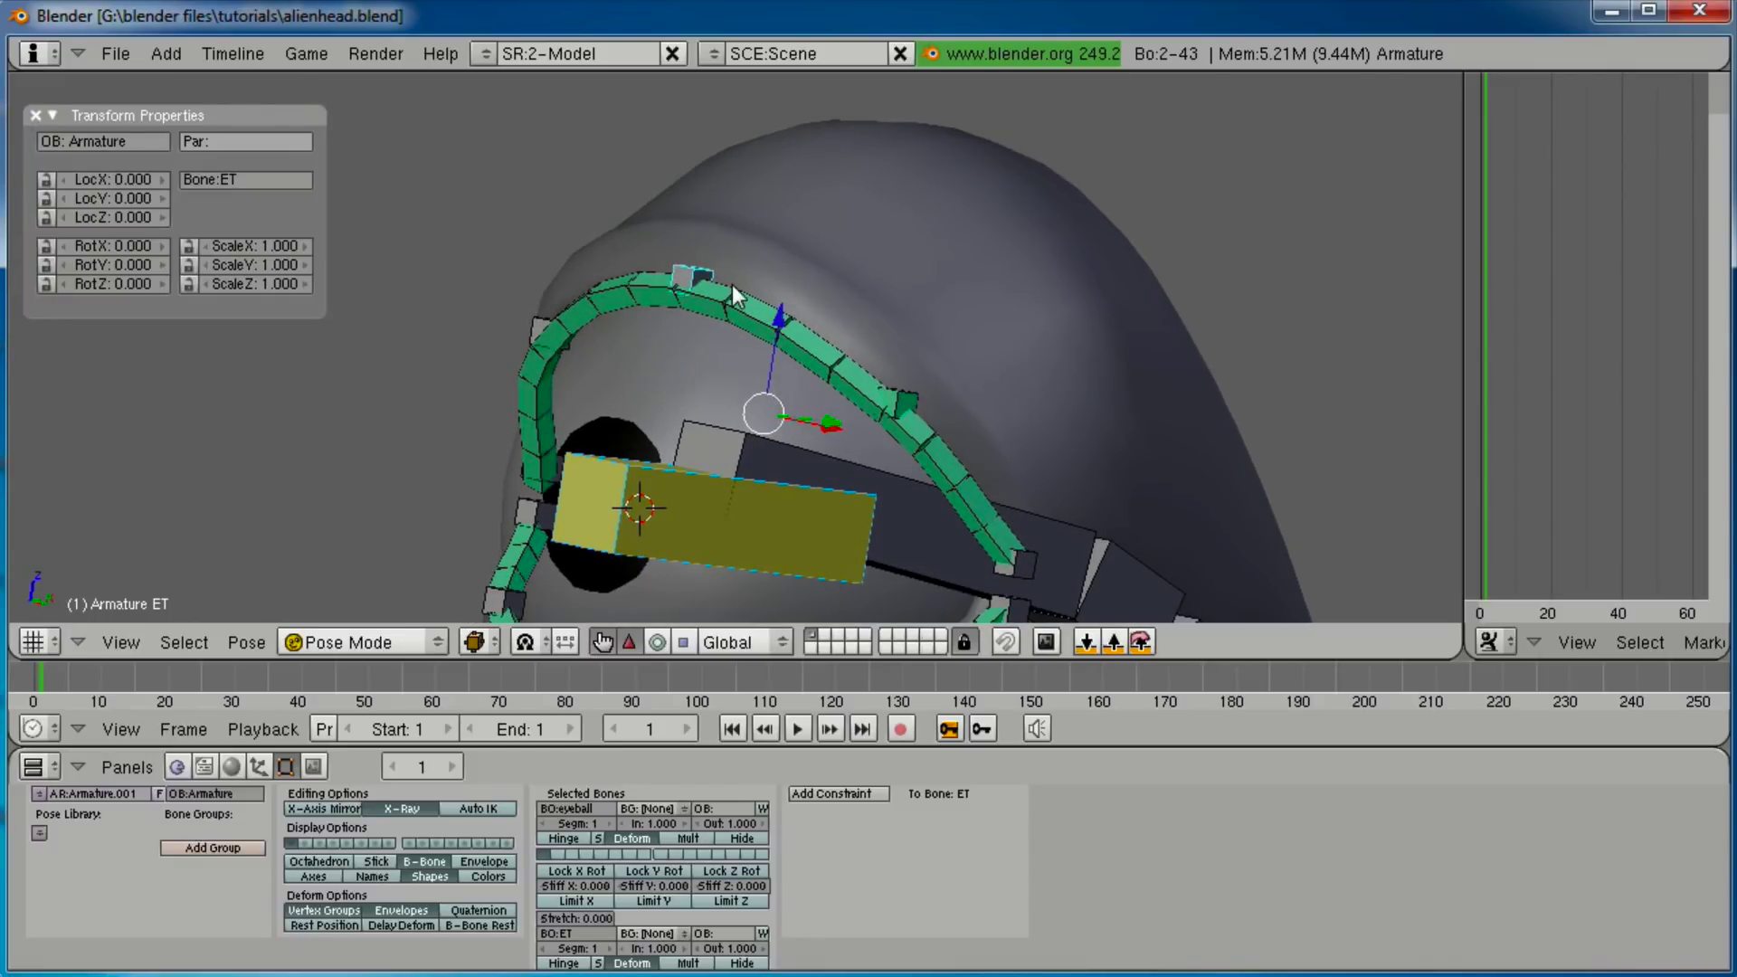
key("ctrl+alt+c")
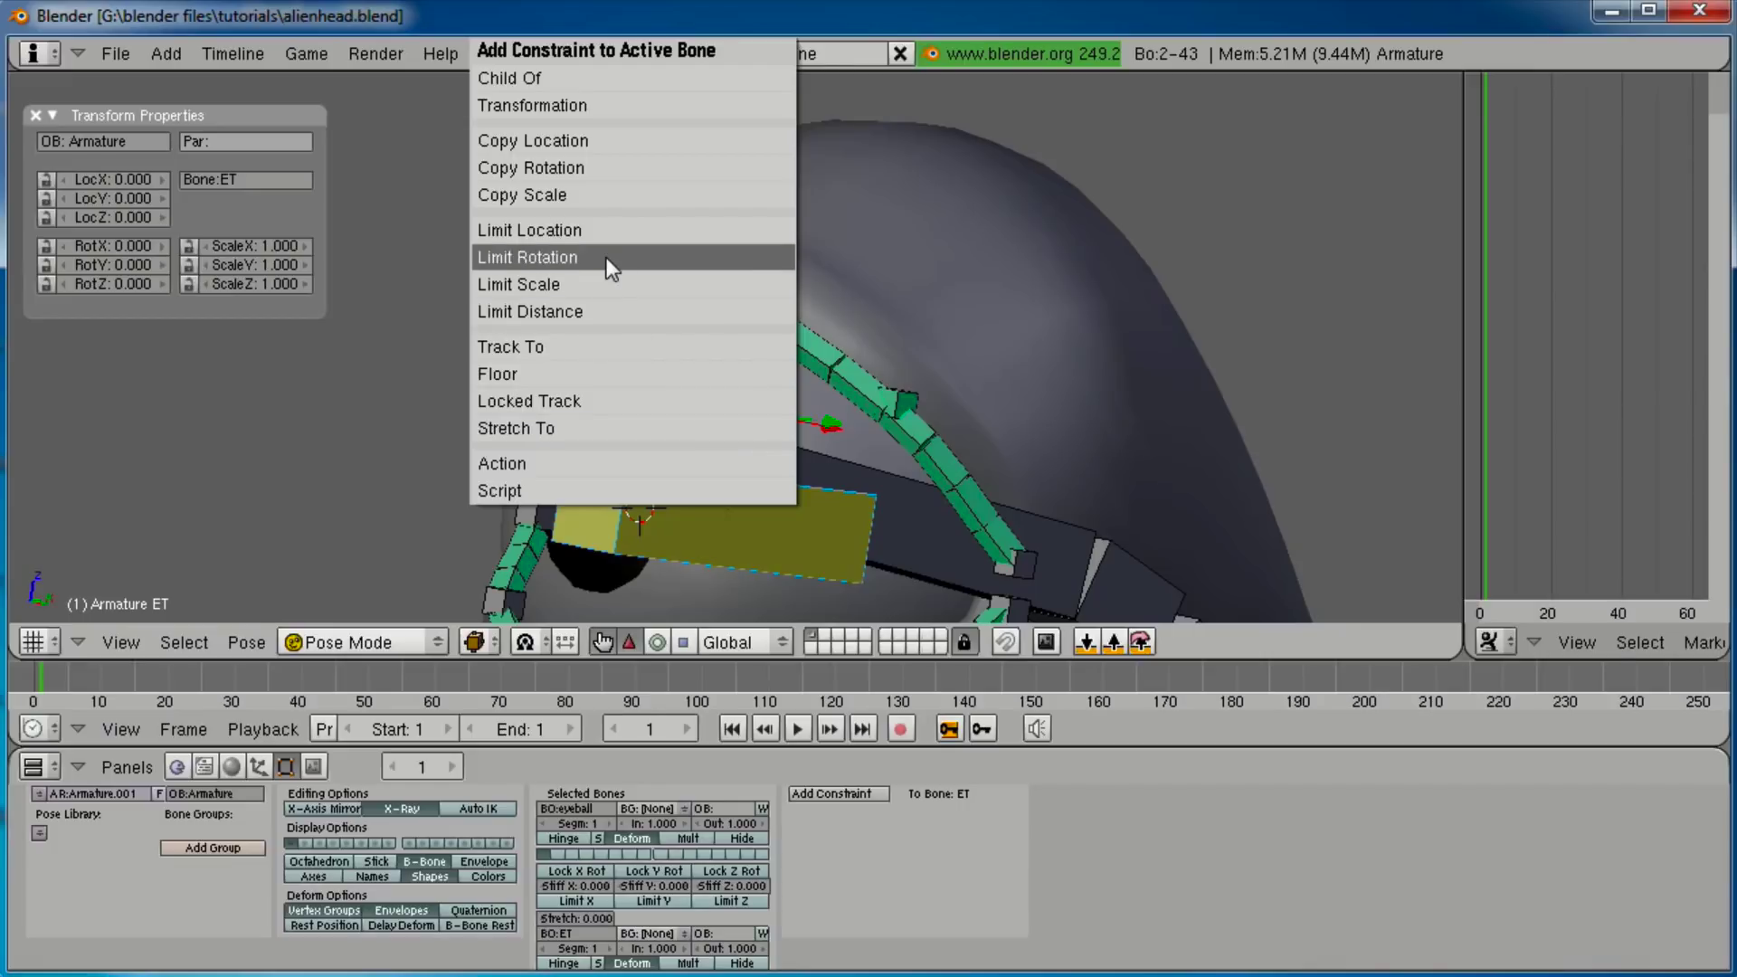
left_click(594, 311)
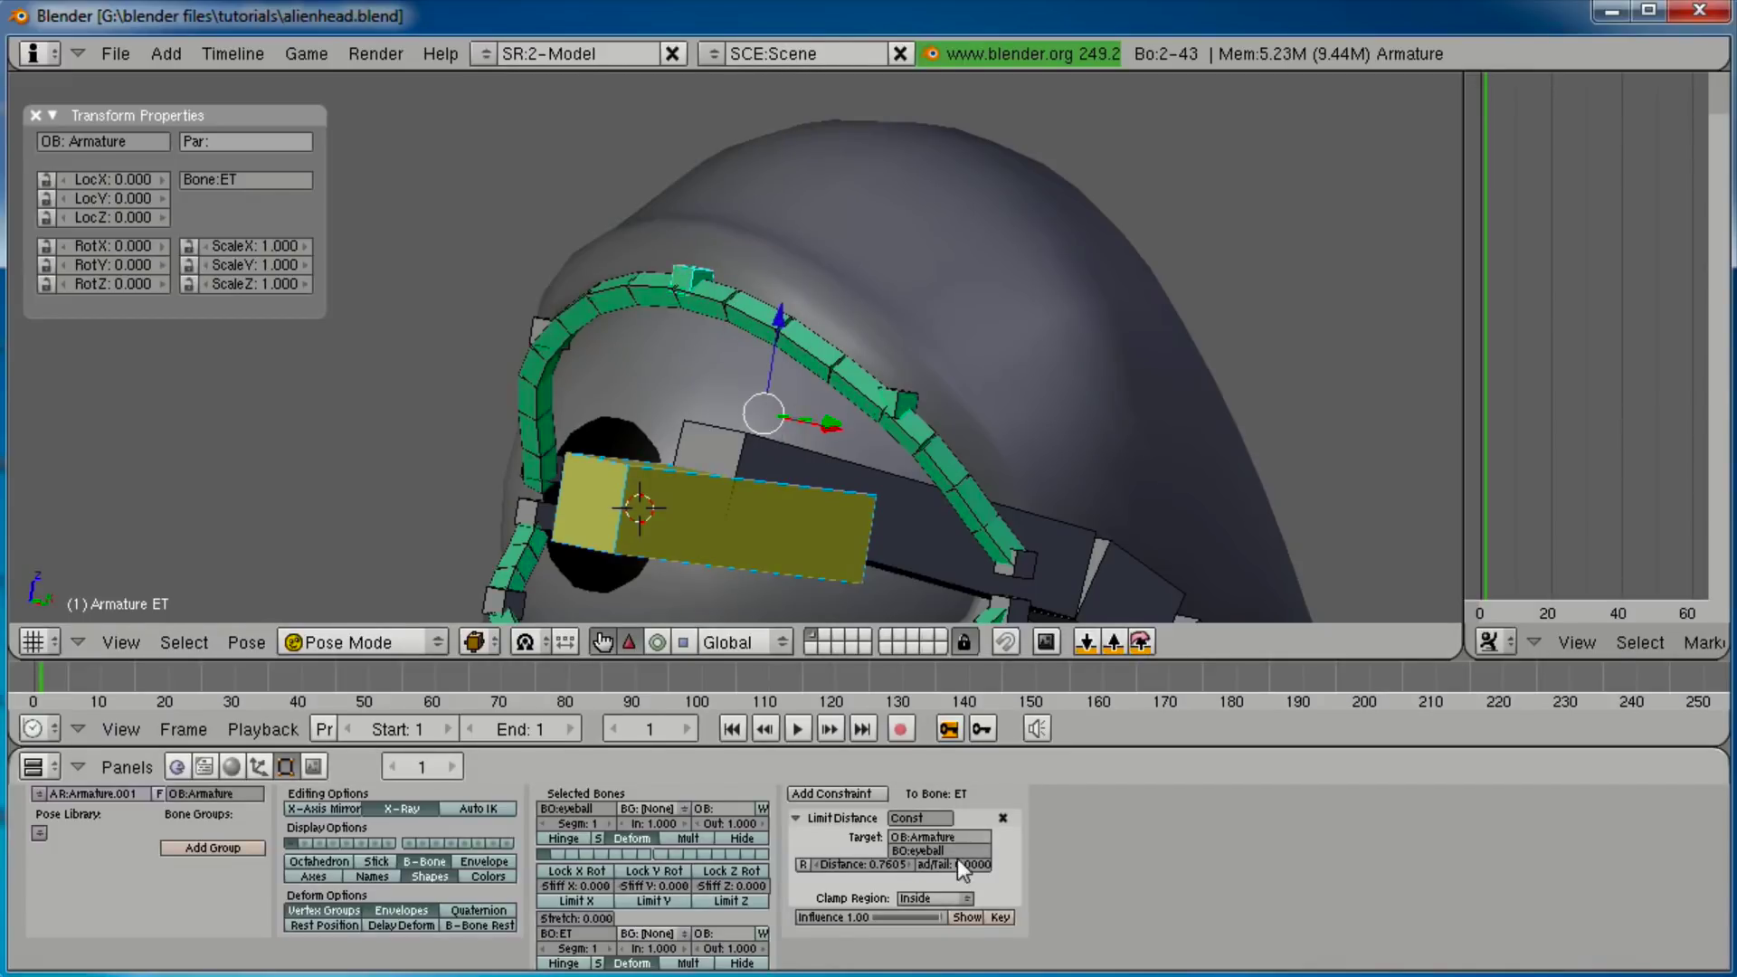
Add Limit Distance constraints targeting the eyeball bone to the upper eyelid controls ET.R and ETC.R, one bone at a time.
middle_click_drag(682, 384, 778, 387)
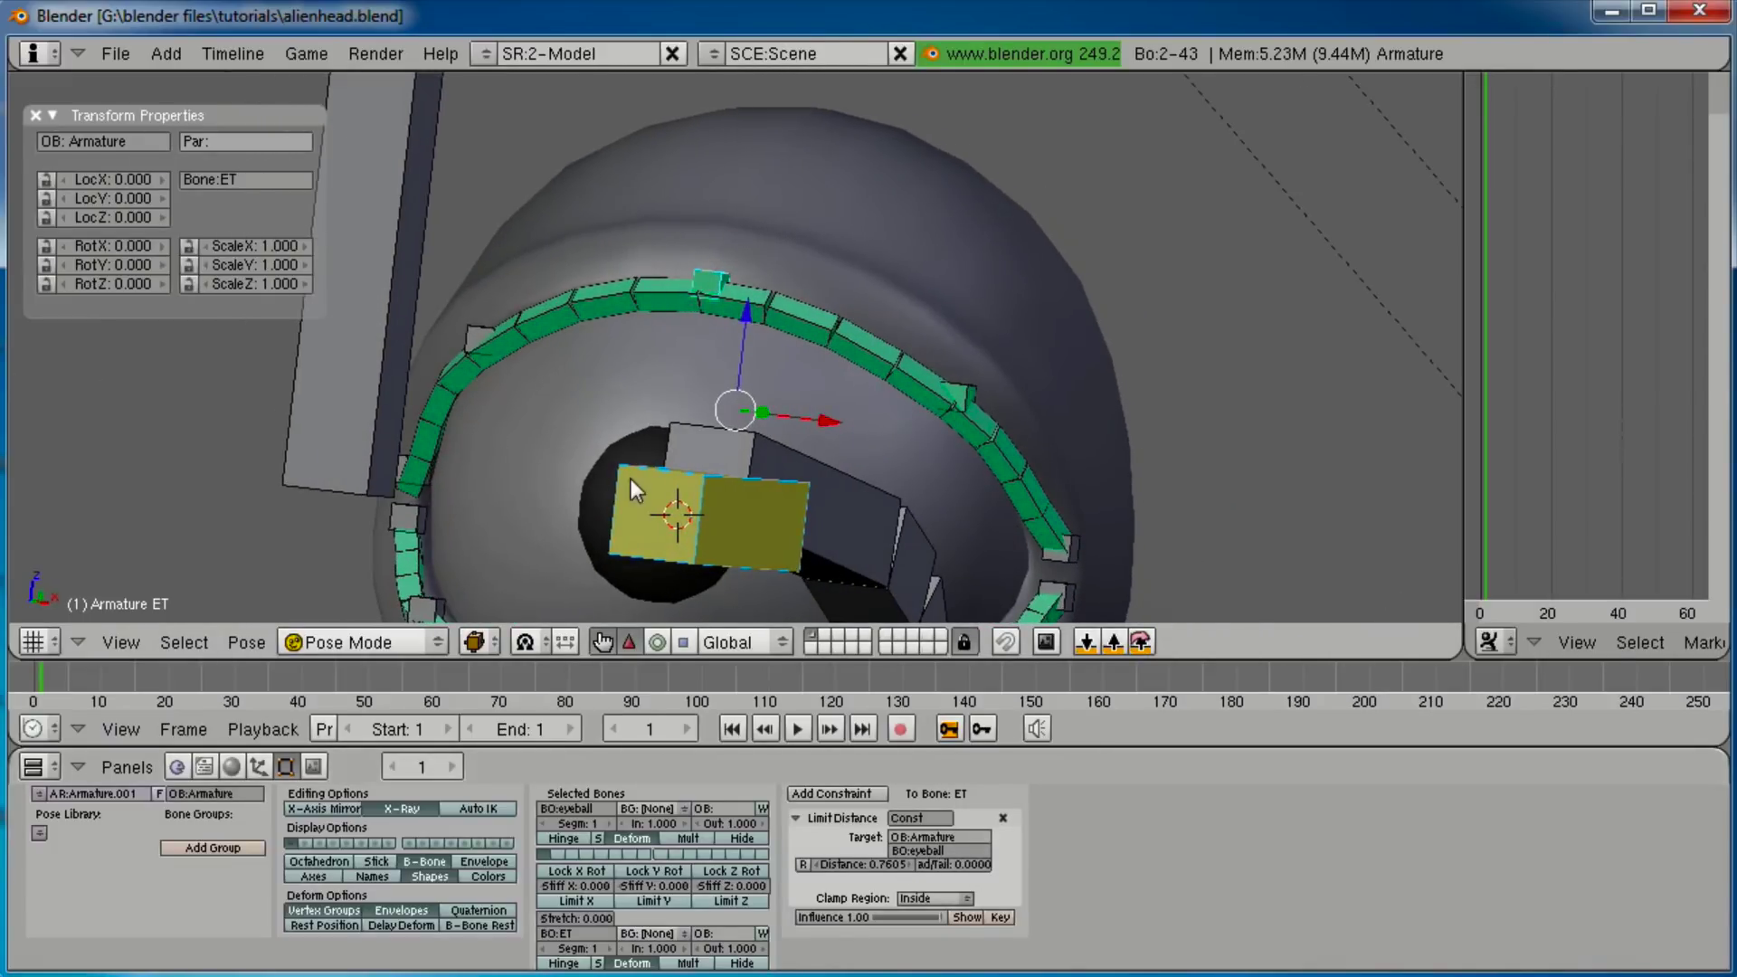
right_click(480, 329)
key("ctrl+shift+c")
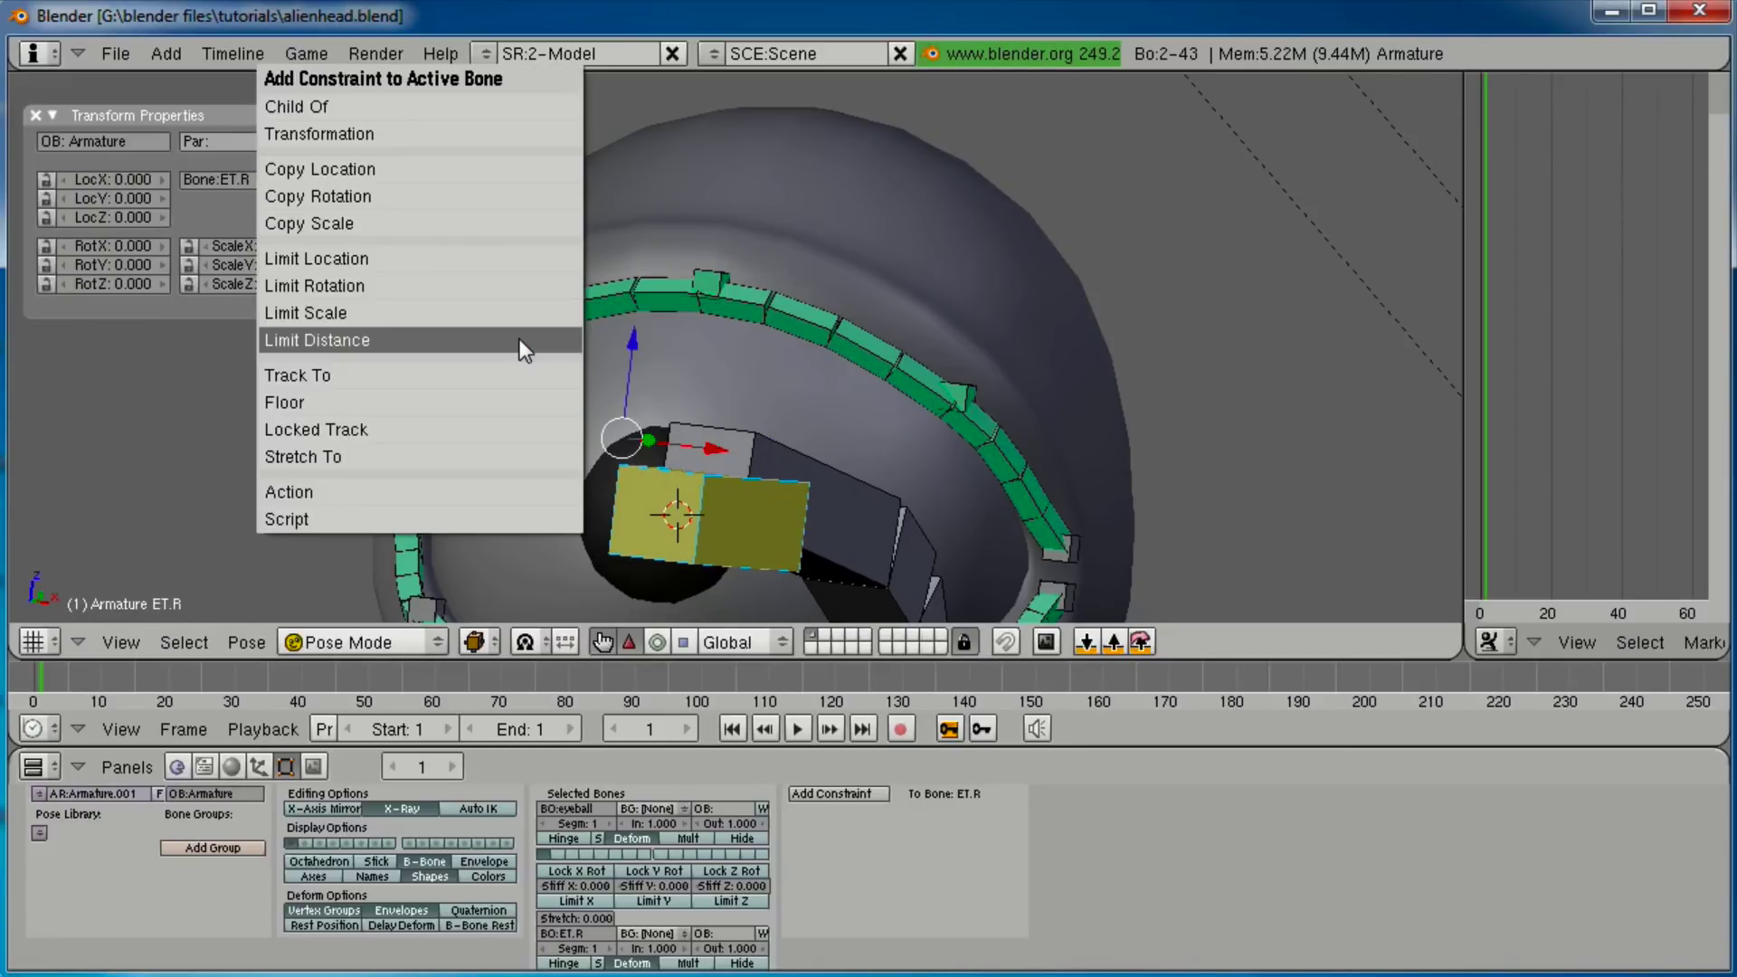
left_click(519, 340)
middle_click_drag(519, 340, 637, 367)
right_click(693, 342)
right_click(479, 306, "shift")
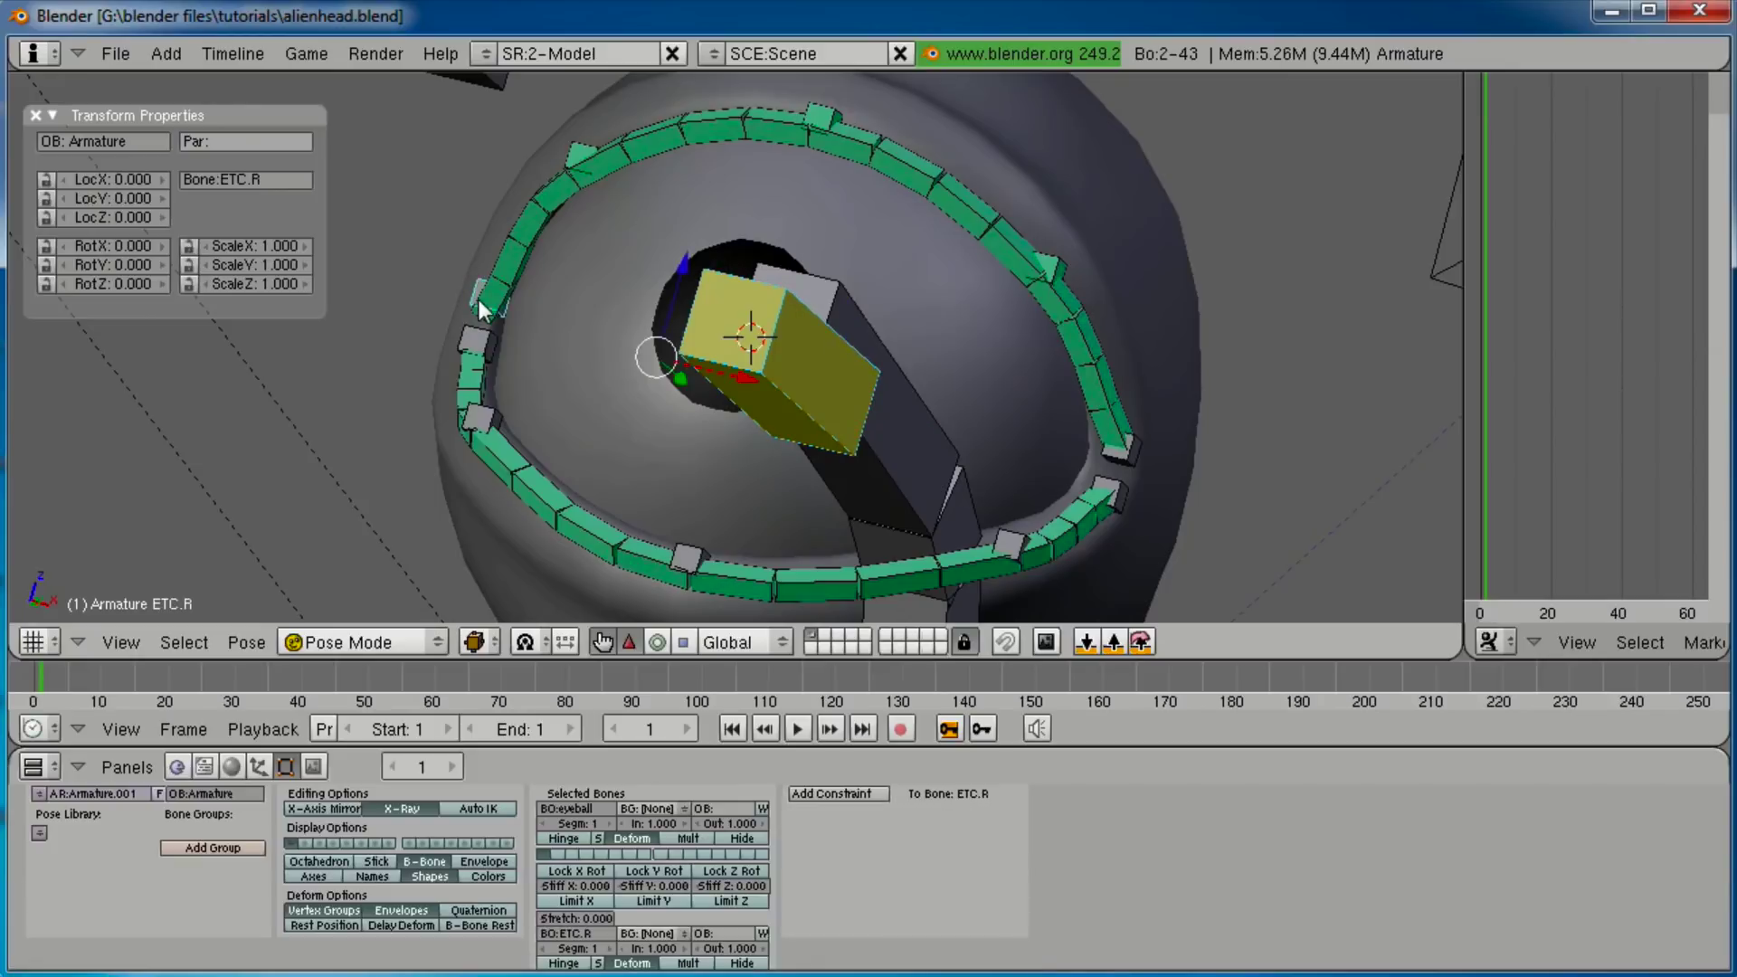
key("ctrl+shift+c")
left_click(487, 306)
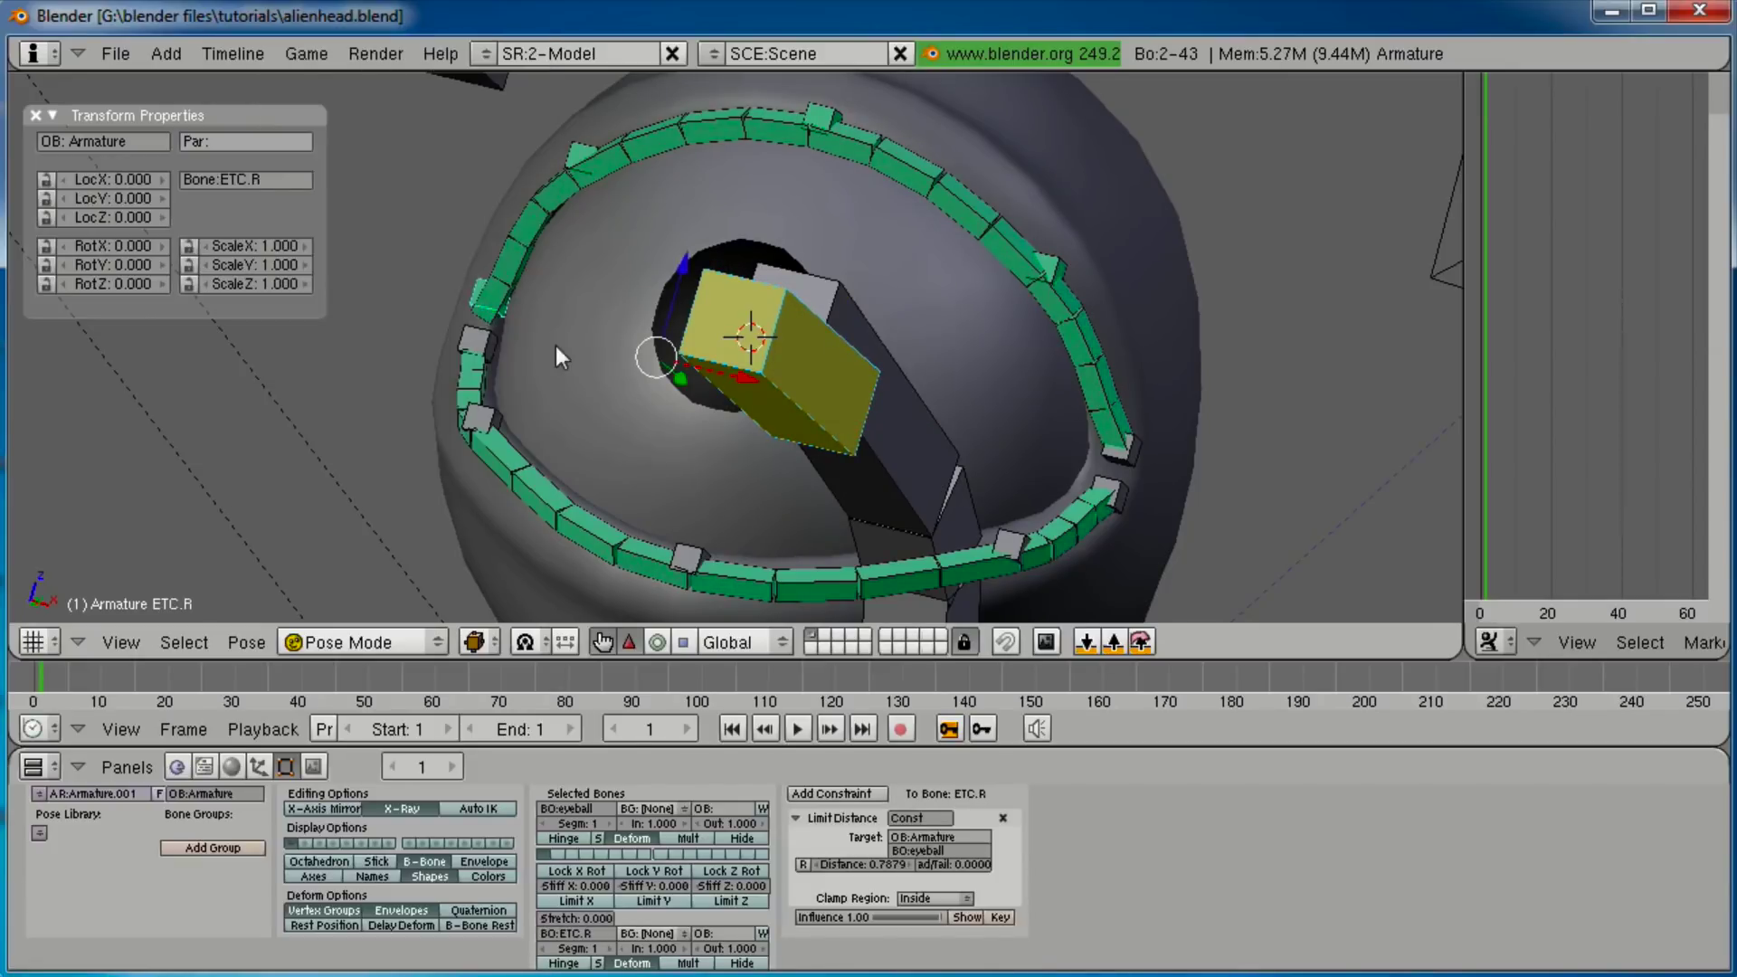
Try to add the Limit Distance constraint with the eyeball and all remaining eyelid controls selected together, and undo it.
right_click(681, 334)
right_click(458, 334, "shift")
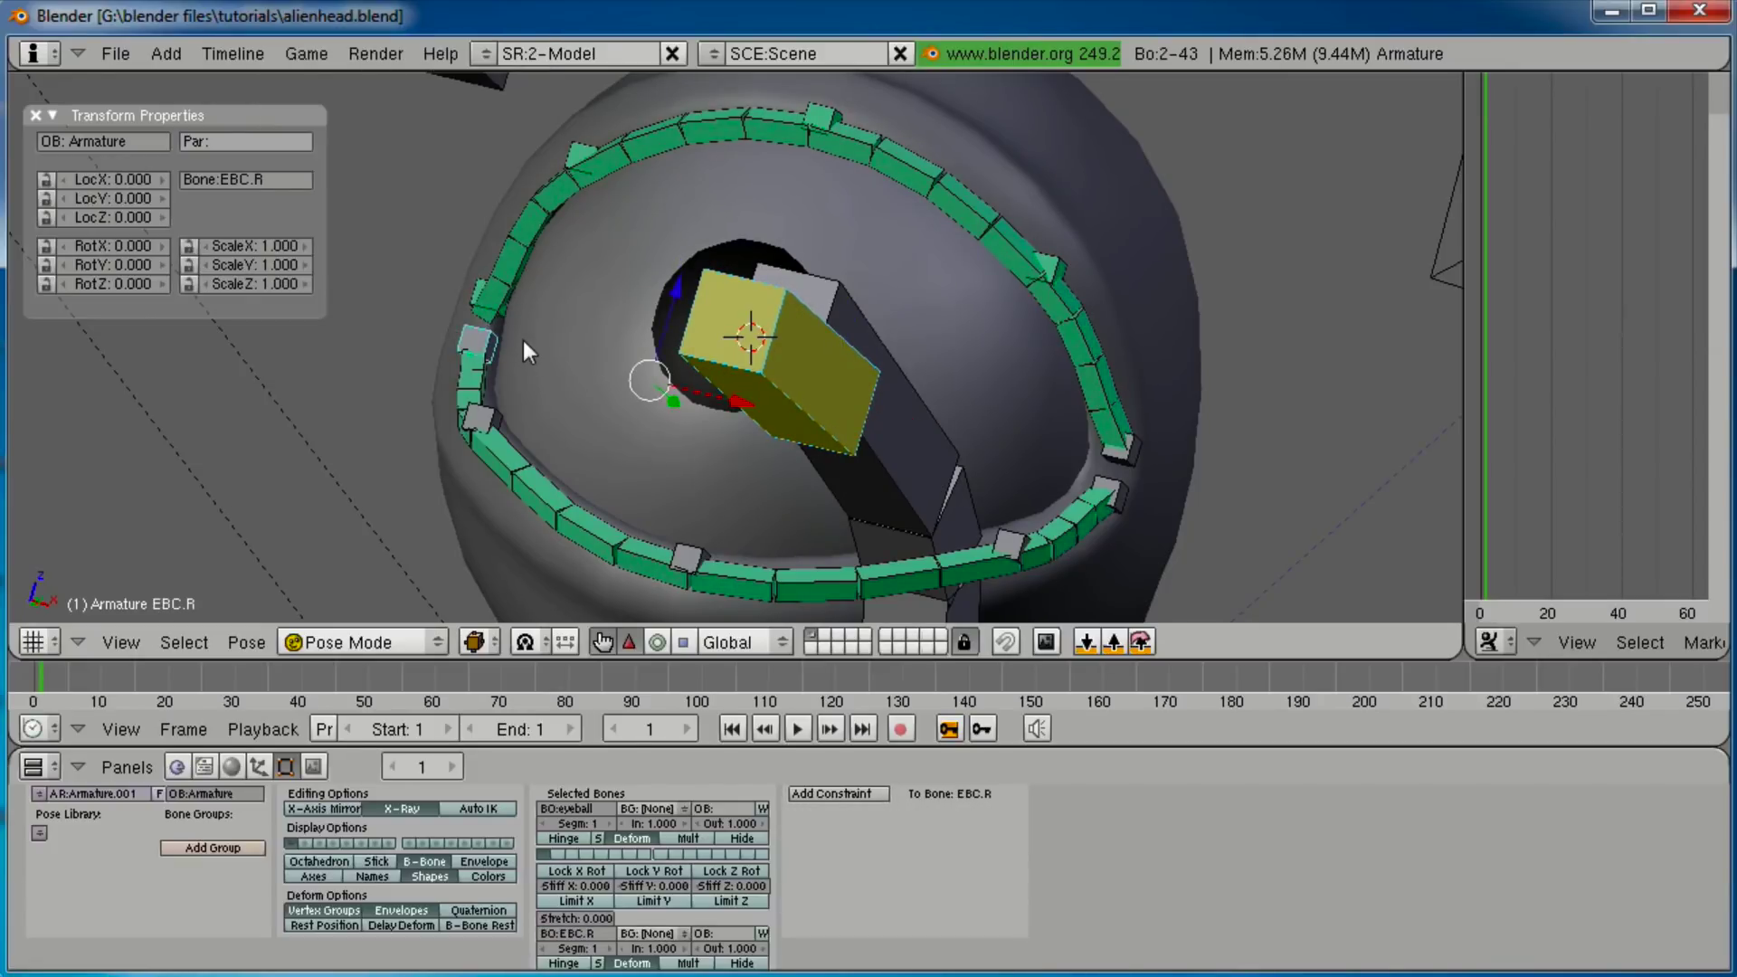
scroll(775, 384, "down", 2)
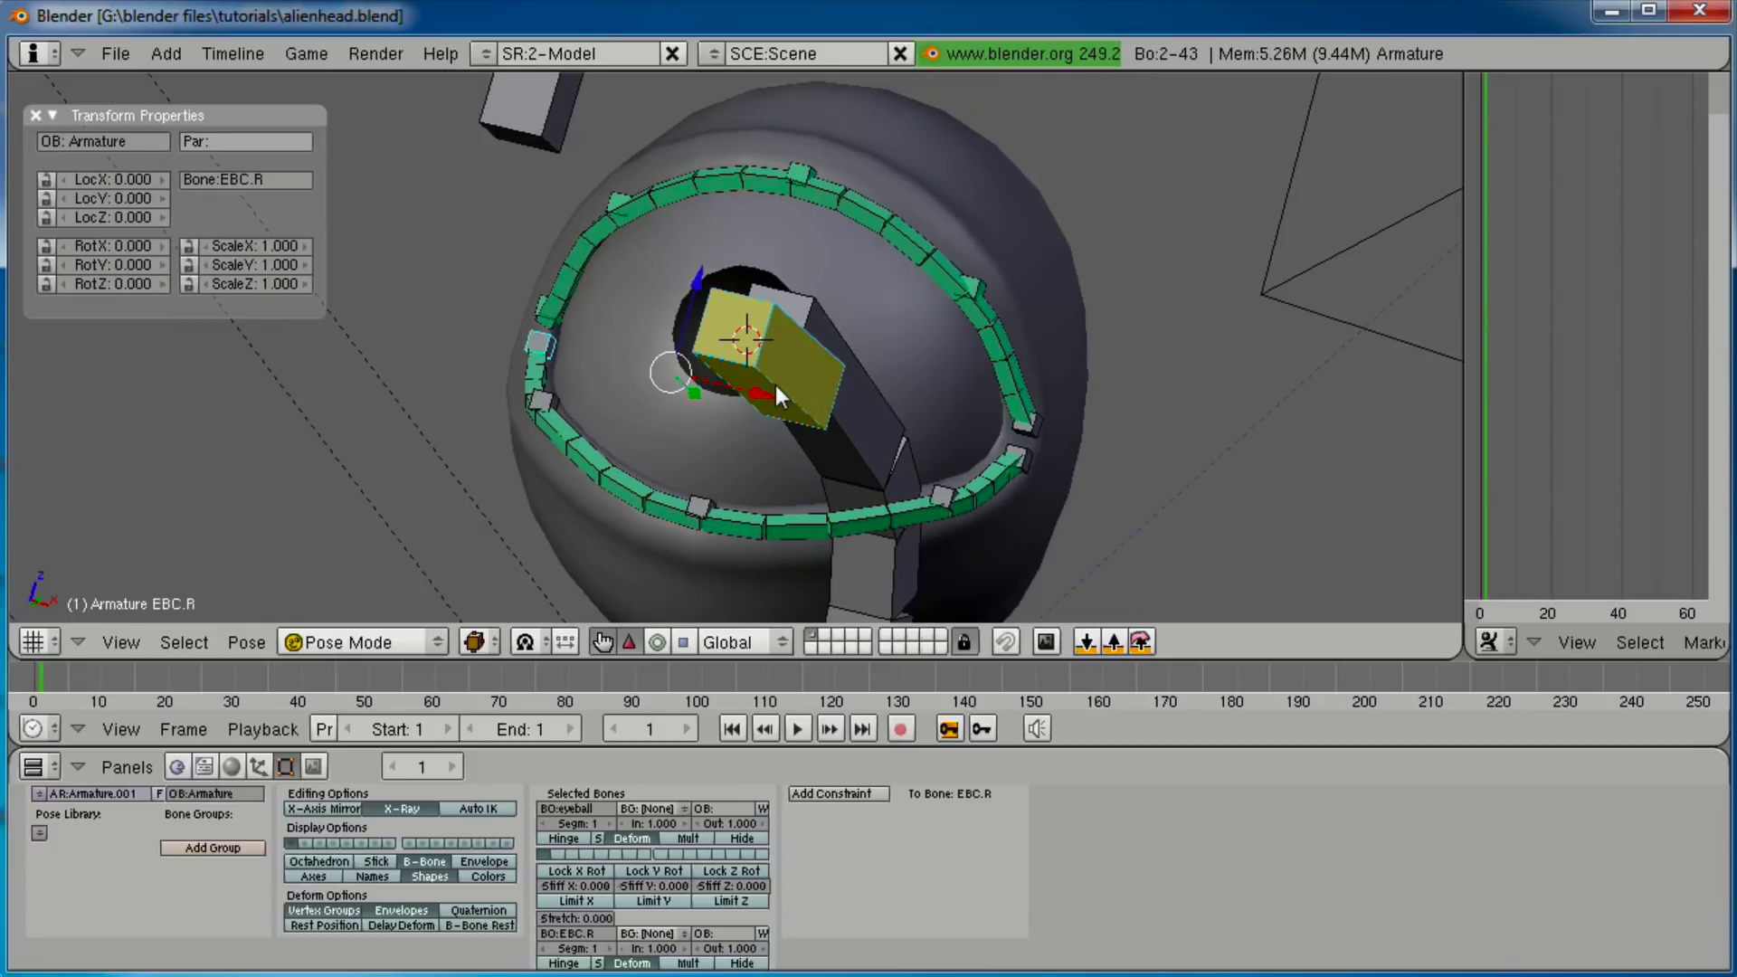
scroll(774, 383, "up", 1)
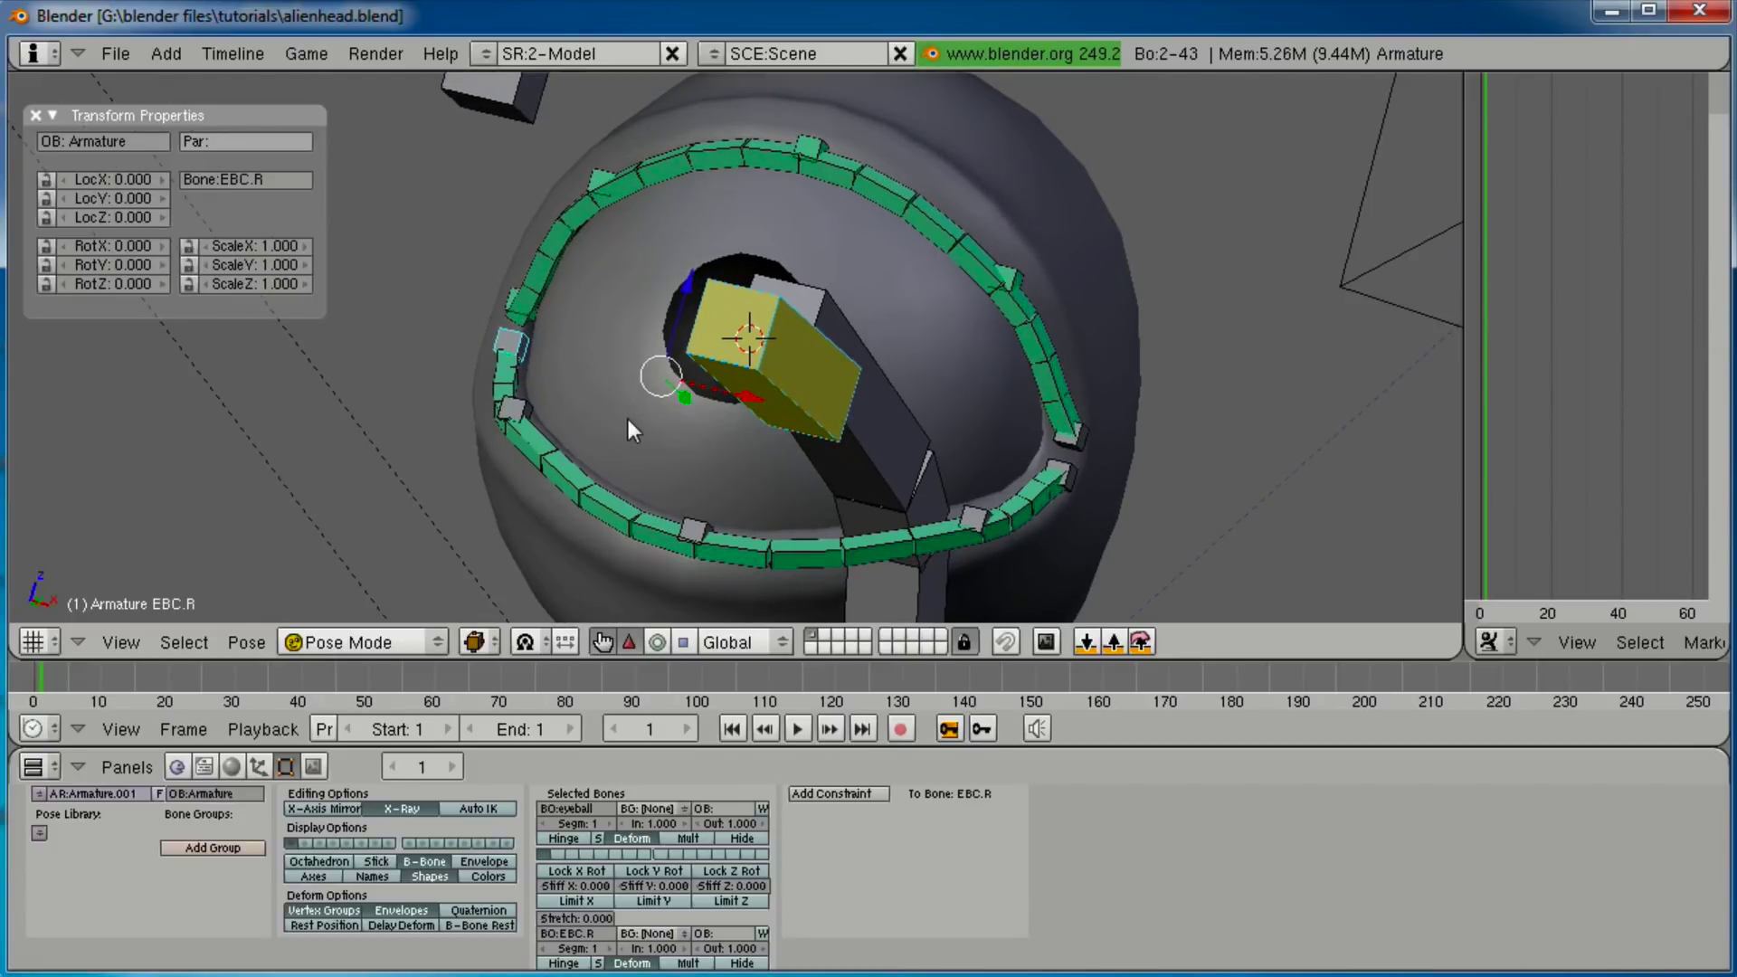
right_click(693, 344)
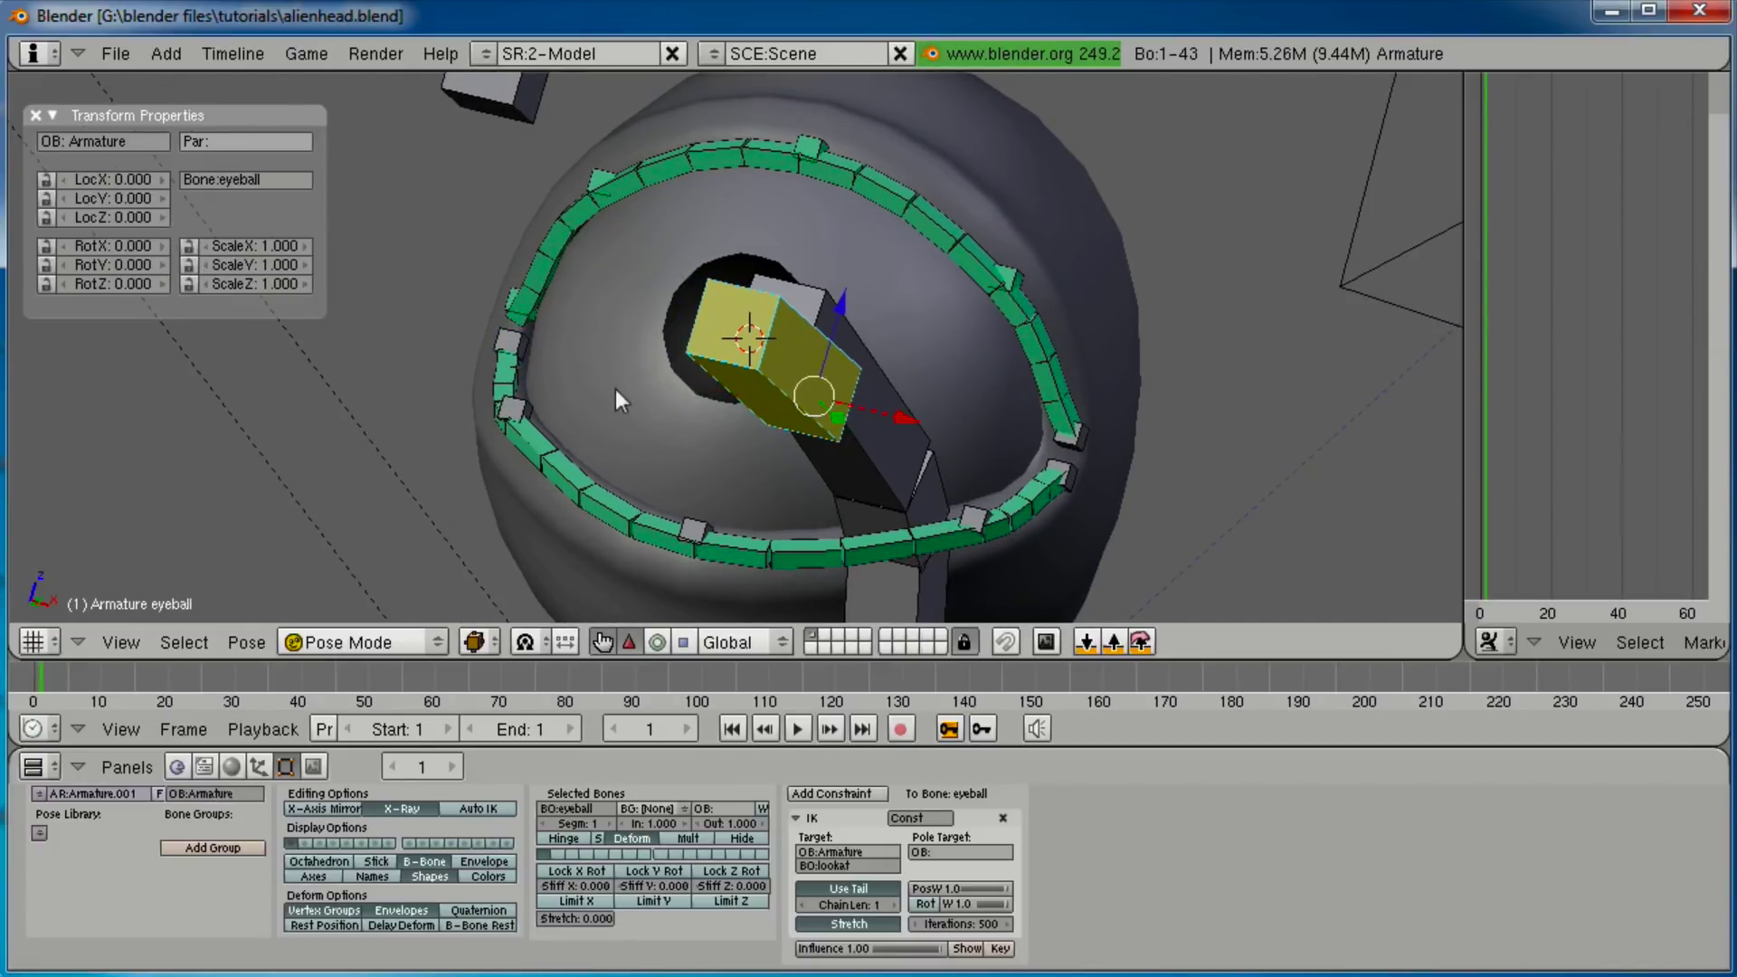
right_click(532, 340, "shift")
right_click(539, 396, "shift")
right_click(706, 511, "shift")
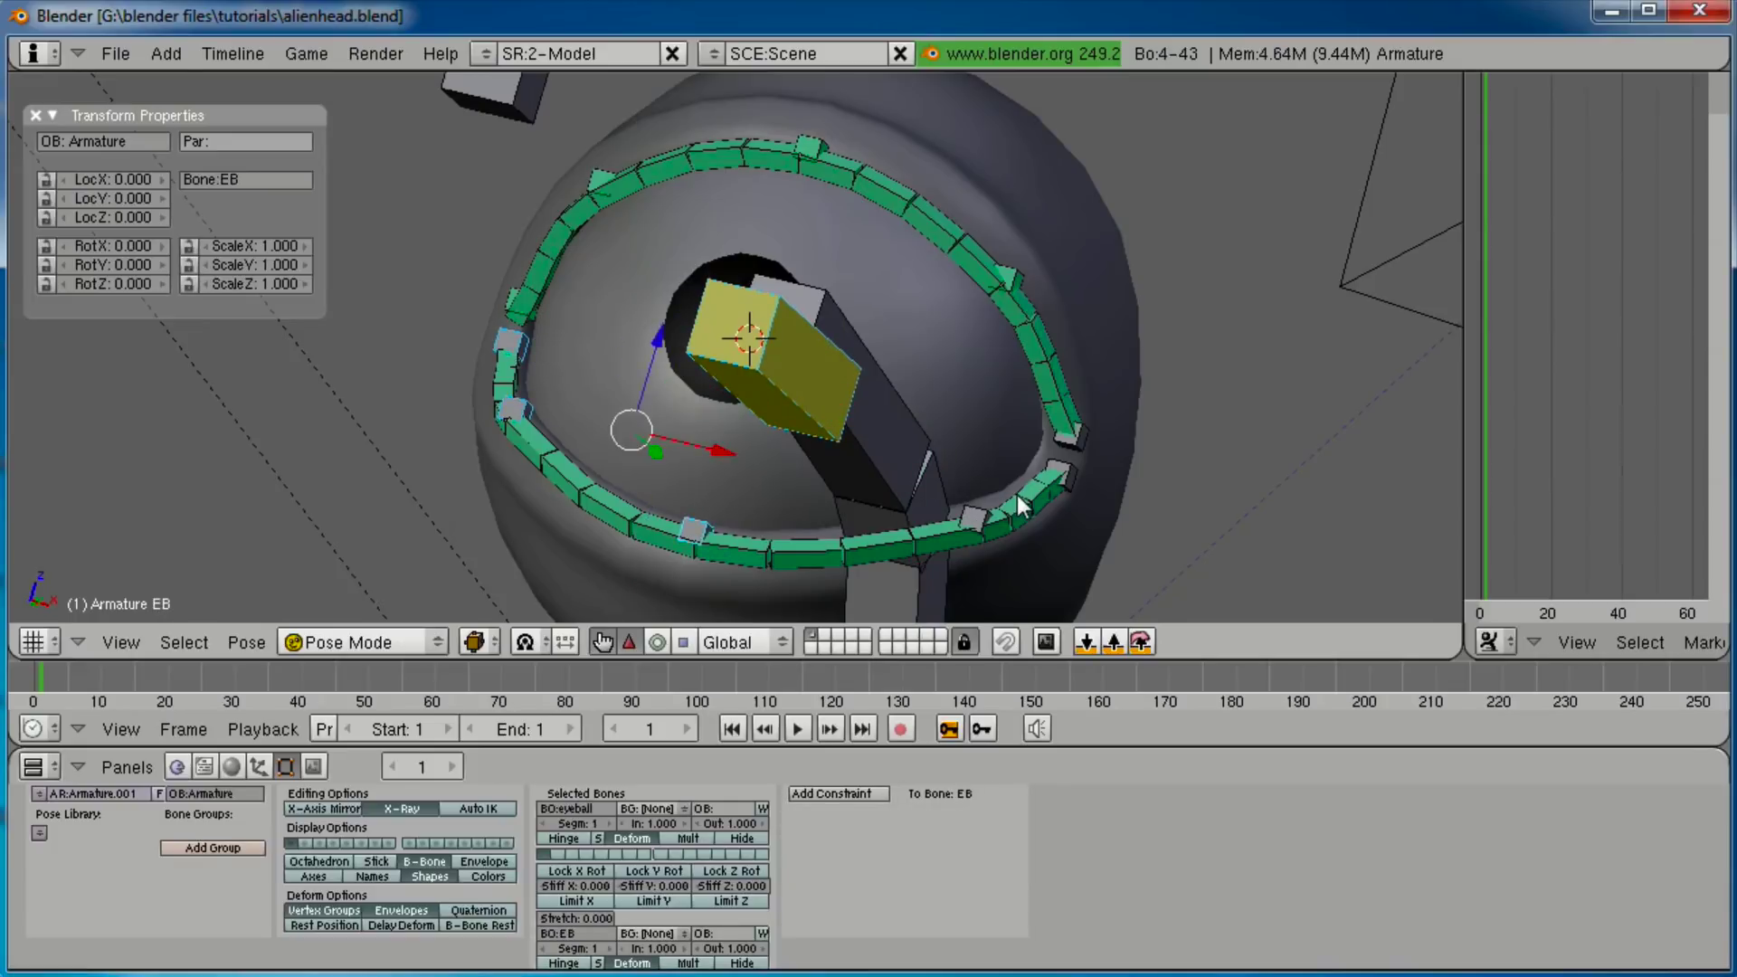
right_click(976, 505, "shift")
right_click(1084, 469, "shift")
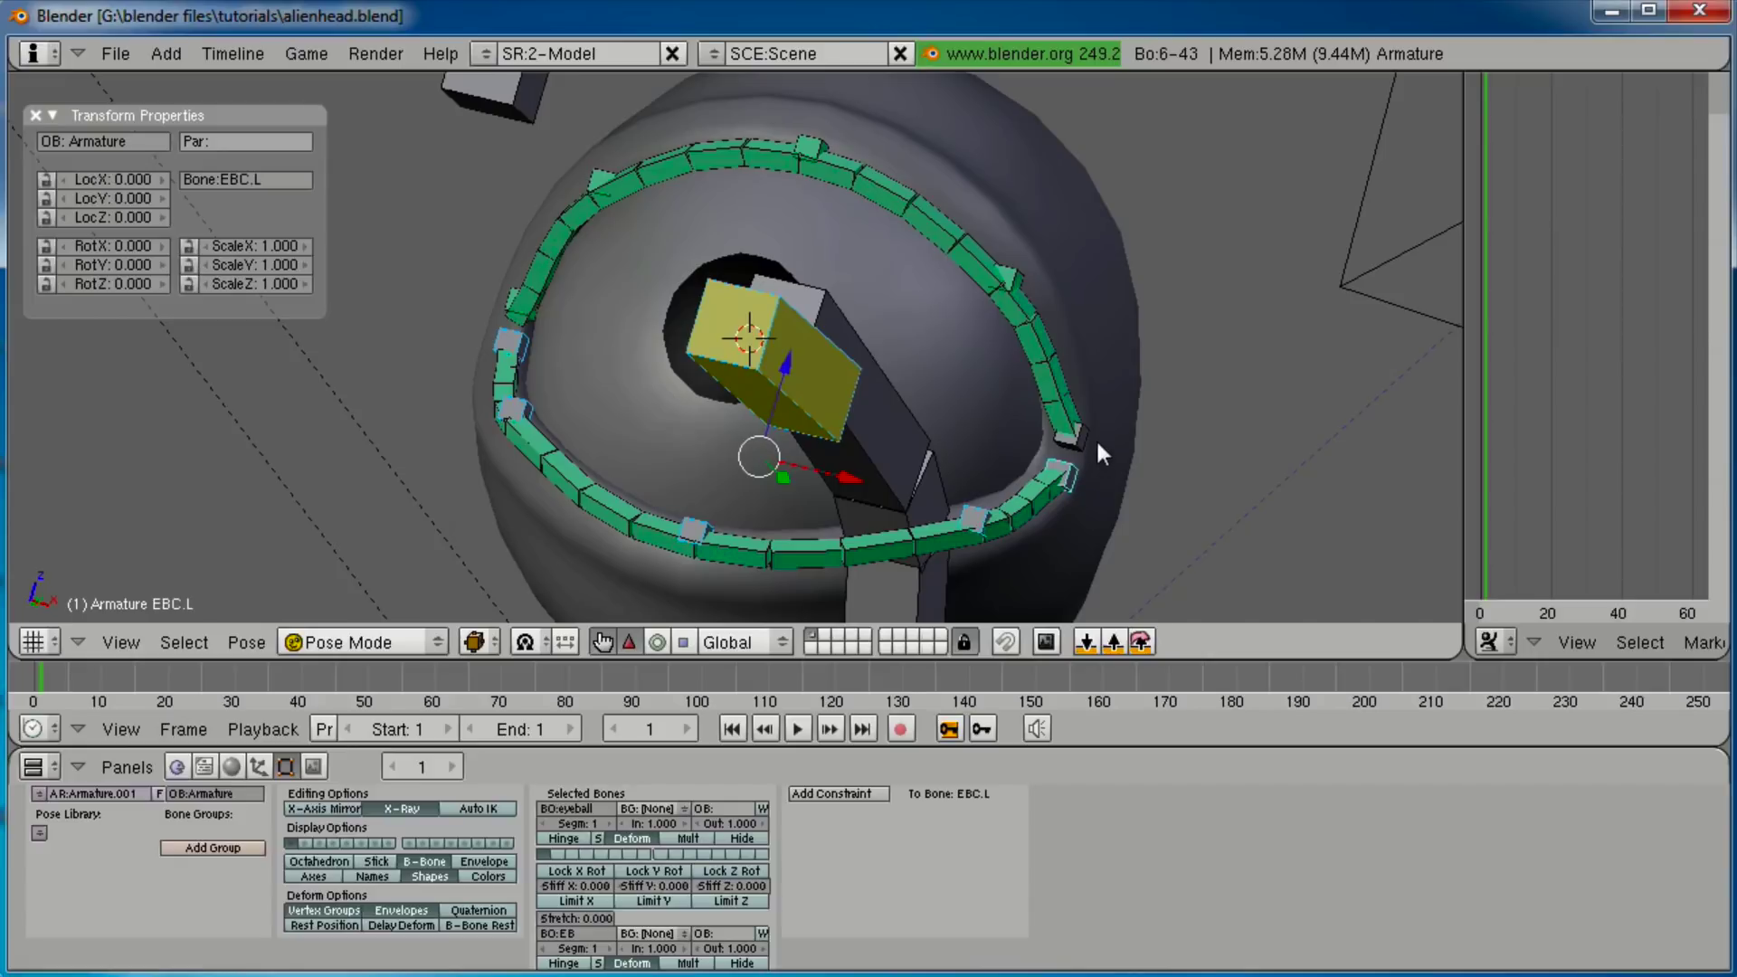
key("ctrl+alt+c")
left_click(1098, 443)
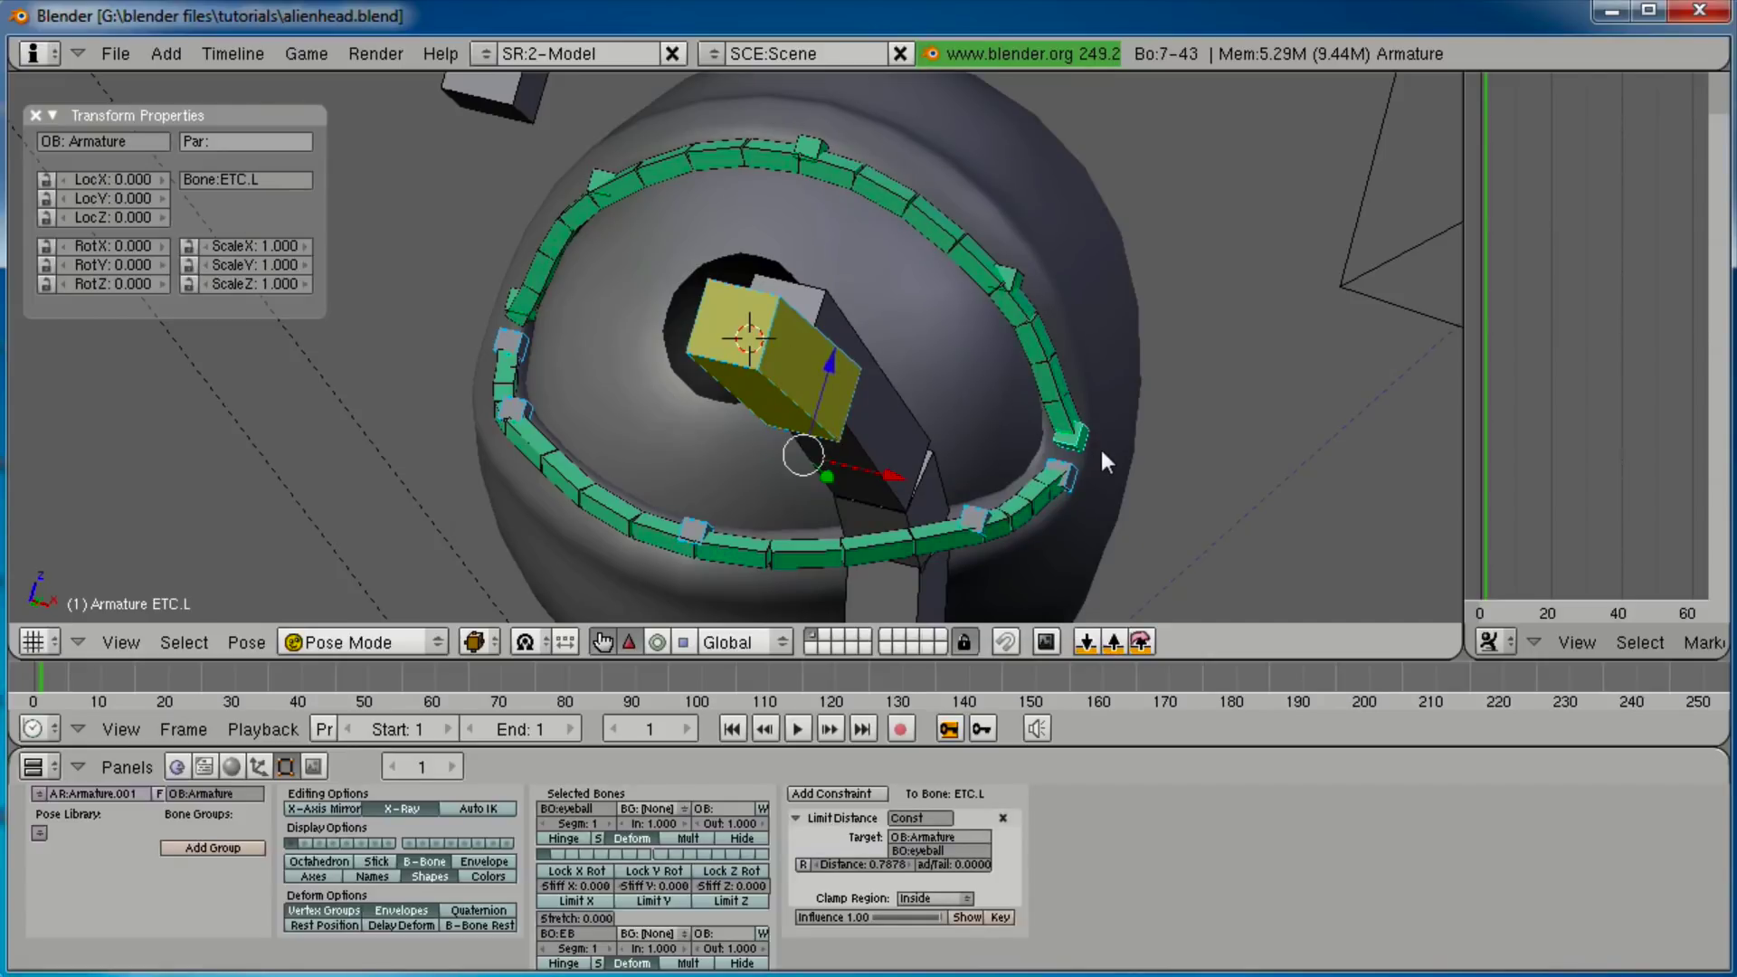
key("ctrl+z")
Add separate Limit Distance constraints targeting the eyeball bone to the lower eyelid controls EBC.R and EB.R.
right_click(688, 351)
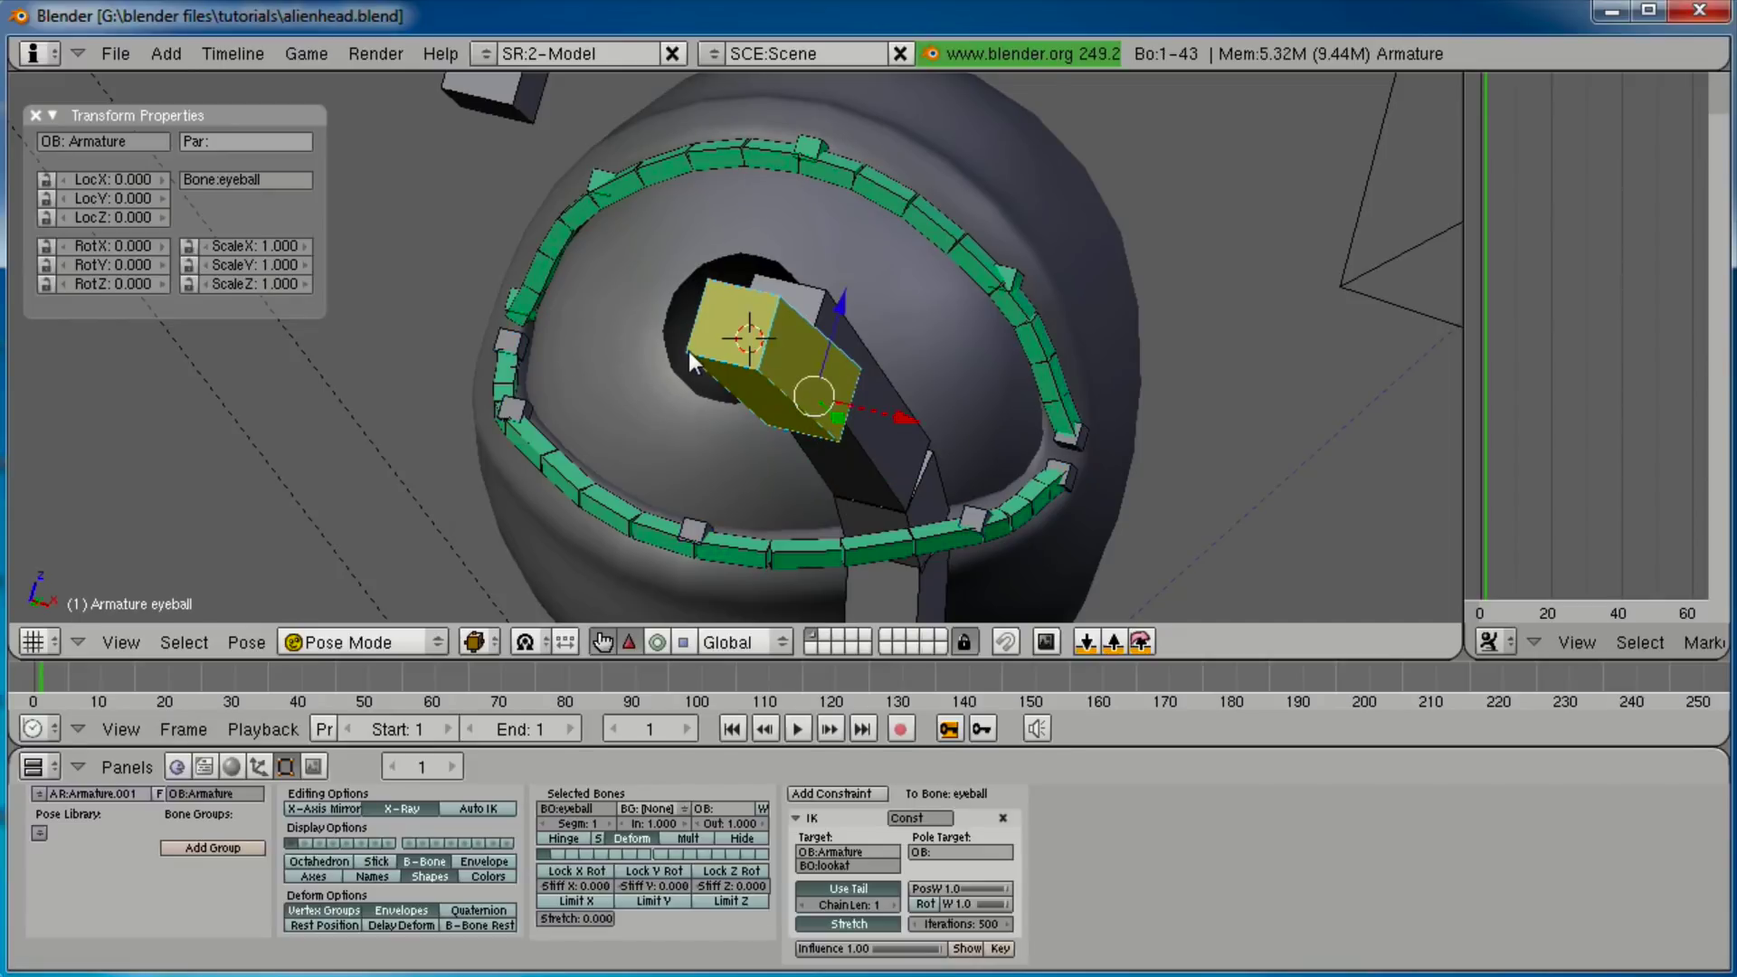
right_click(535, 351, "shift")
key("ctrl+alt+c")
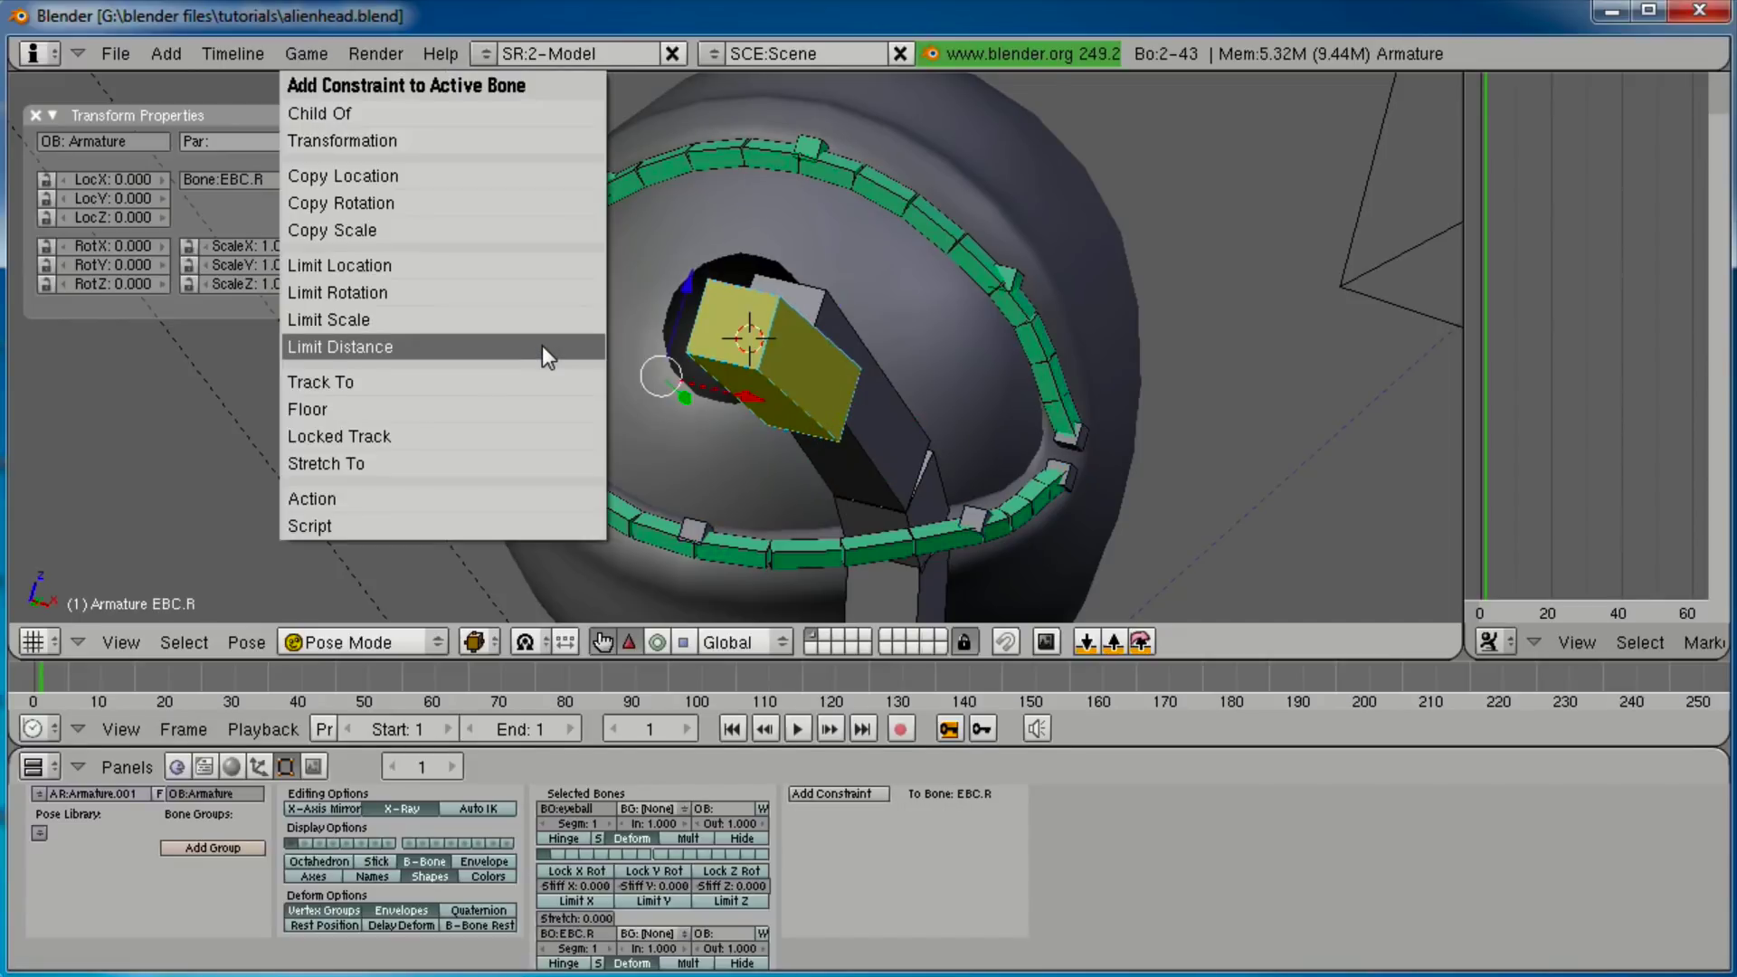
left_click(541, 346)
right_click(702, 349)
right_click(546, 403, "shift")
key("ctrl+alt+c")
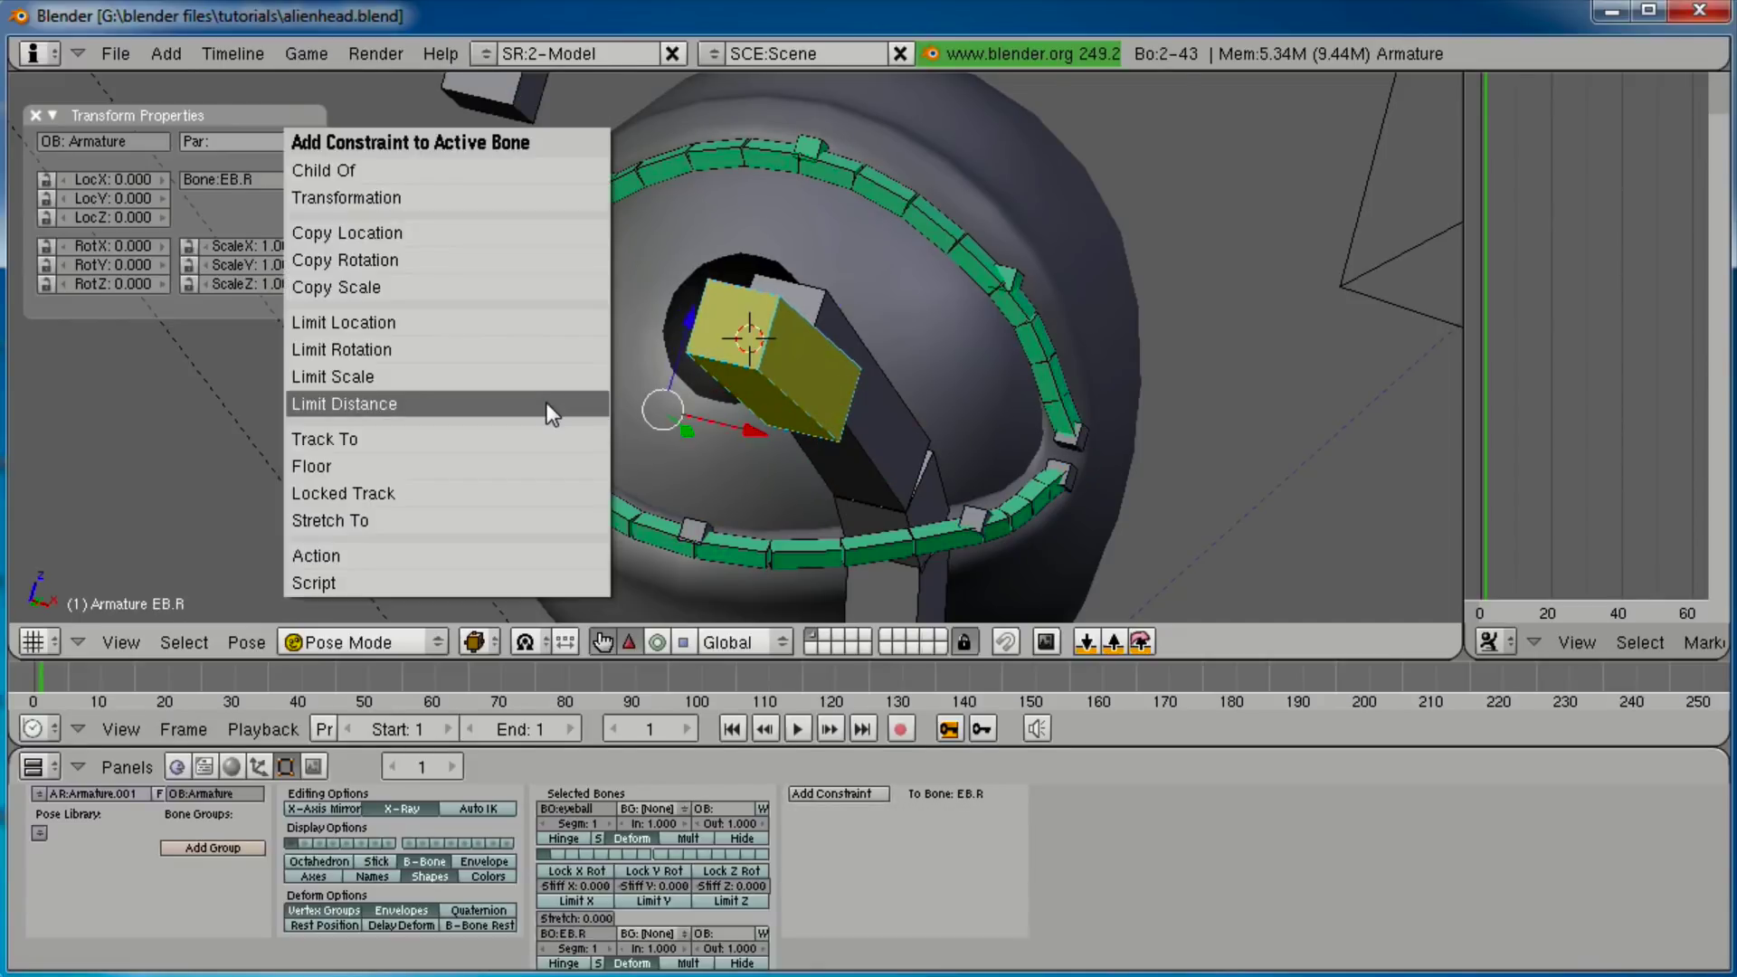
left_click(547, 403)
Give the lower eyelid controls EB and EB.L their own Limit Distance constraints targeting the eyeball bone.
right_click(700, 358)
right_click(713, 514, "shift")
key("ctrl+alt+c")
left_click(717, 515)
right_click(685, 307)
right_click(972, 515, "shift")
key("ctrl+alt+c")
left_click(985, 502)
Add Limit Distance constraints targeting the eyeball bone to the corner controls EBC.L and ETC.L.
right_click(693, 354)
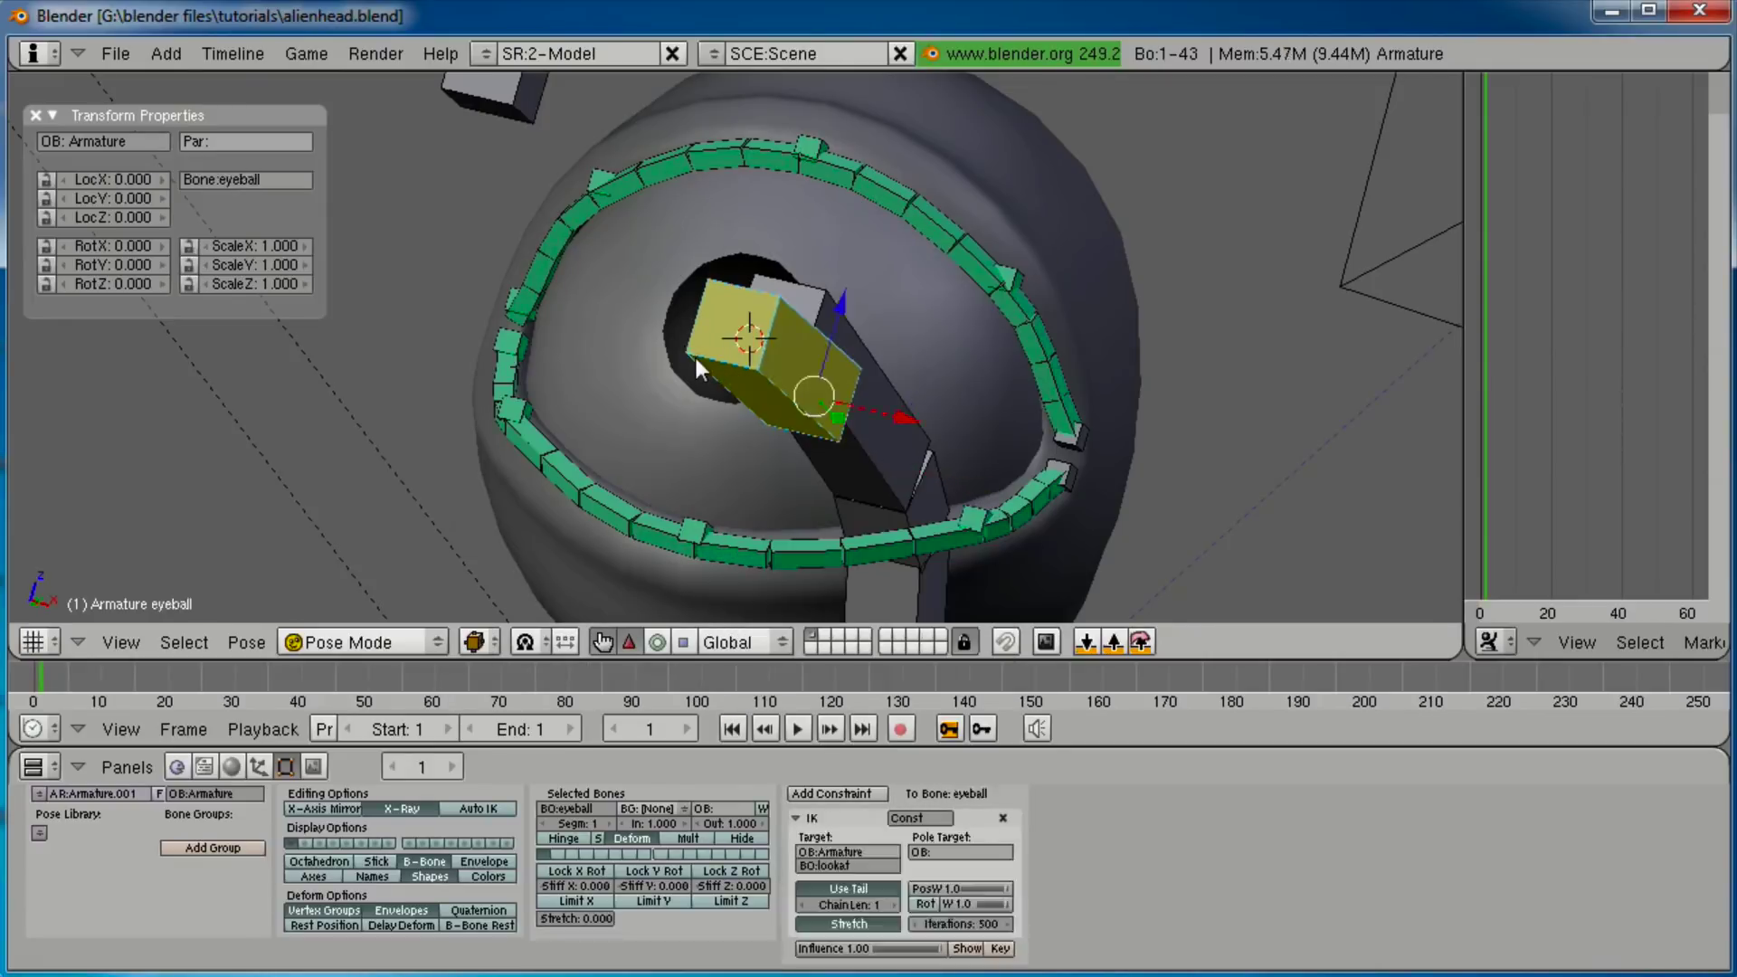
right_click(1076, 460, "shift")
key("ctrl+alt+c")
left_click(1077, 463)
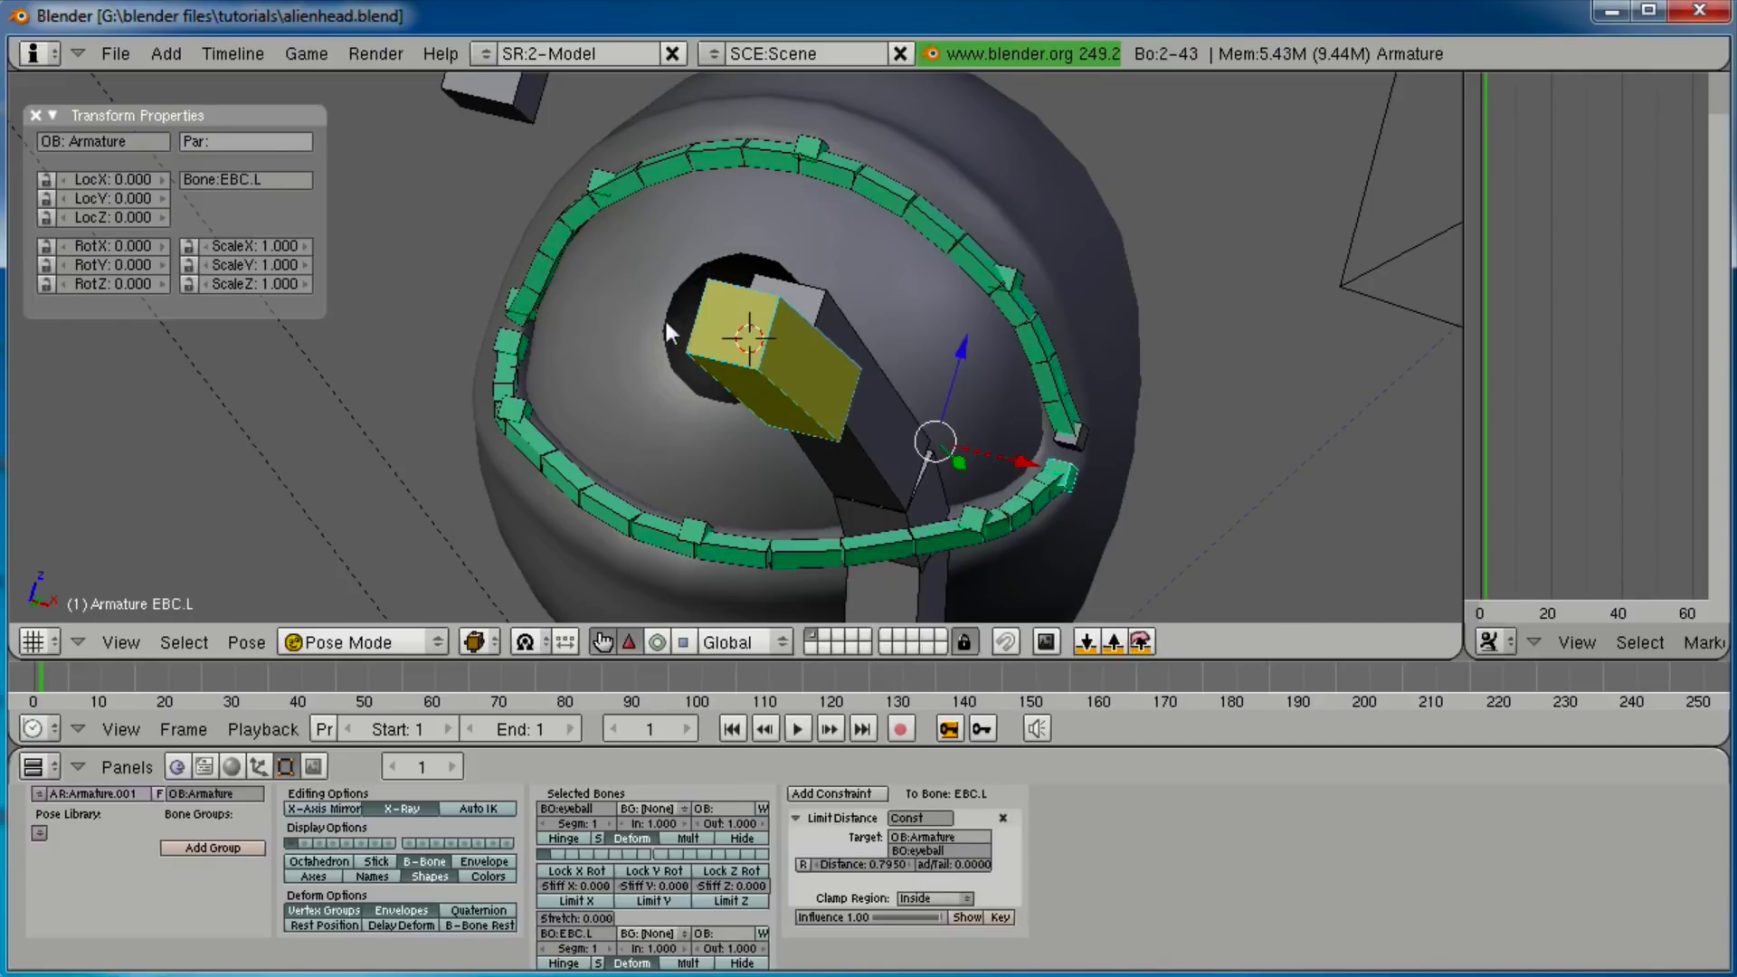
right_click(667, 324)
right_click(698, 337)
right_click(1089, 444, "shift")
key("ctrl+alt+c")
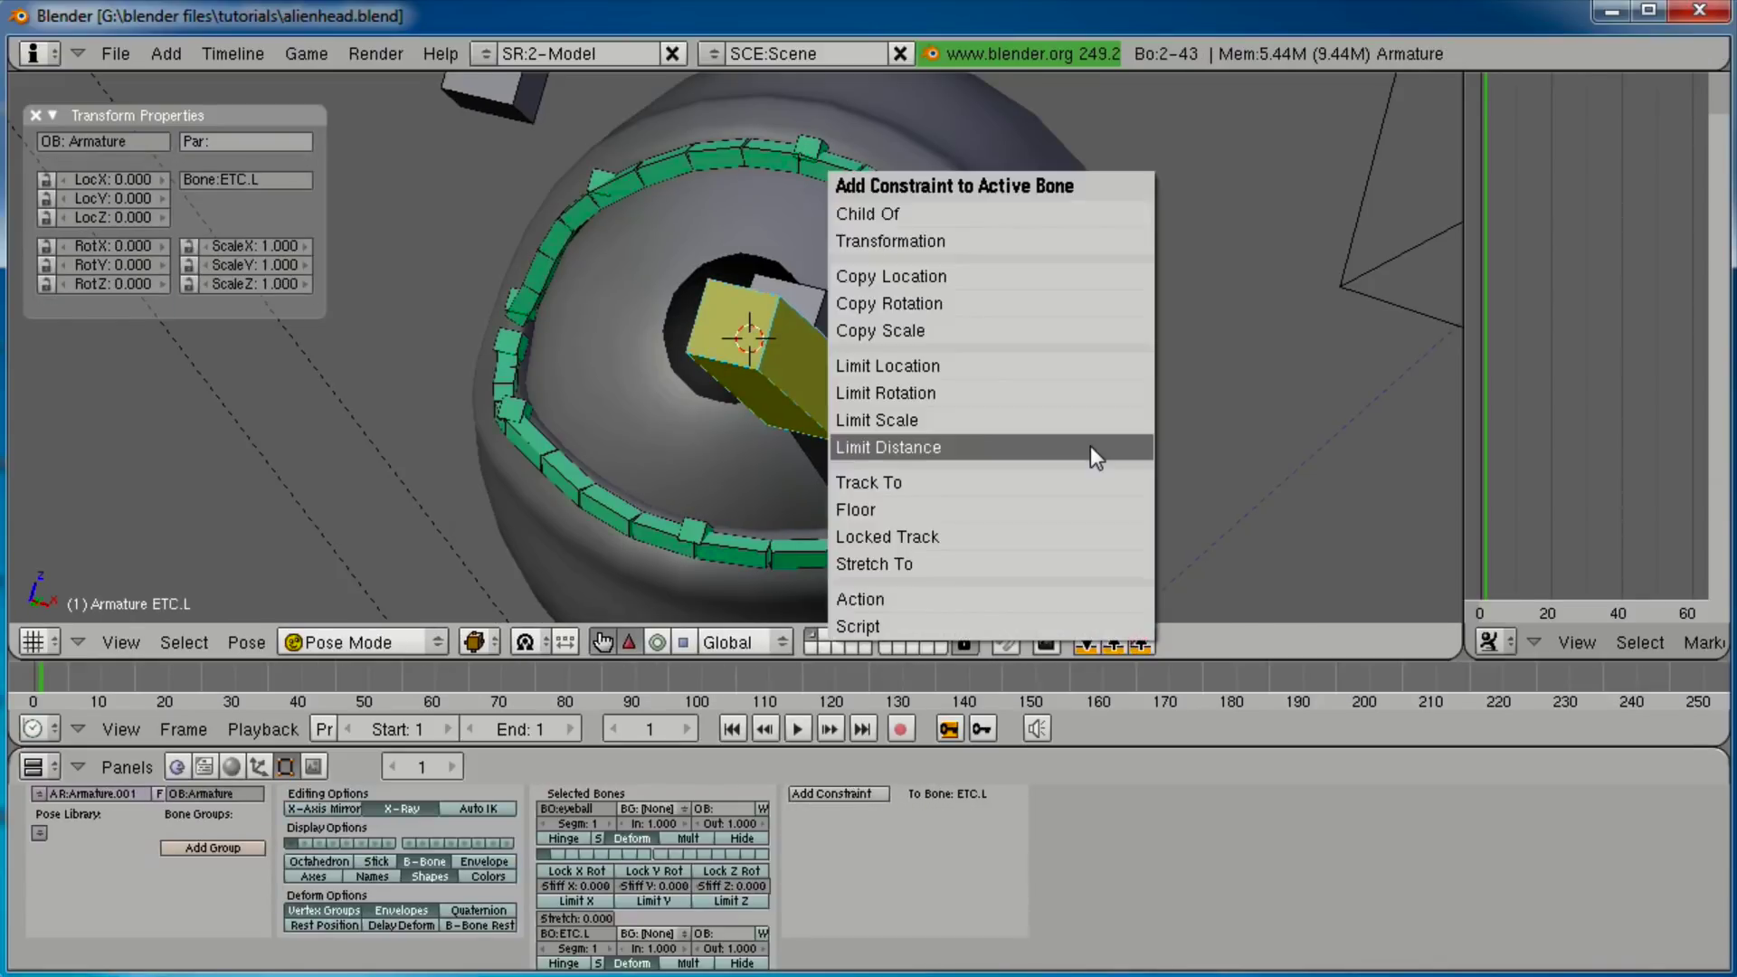
left_click(1090, 446)
Try moving ET.R, EB.R and the corner controls between them to test their distance limits, cancelling each move.
scroll(1088, 444, "down", 2)
key("a")
middle_click_drag(628, 413, 861, 409)
right_click(622, 258)
key("g")
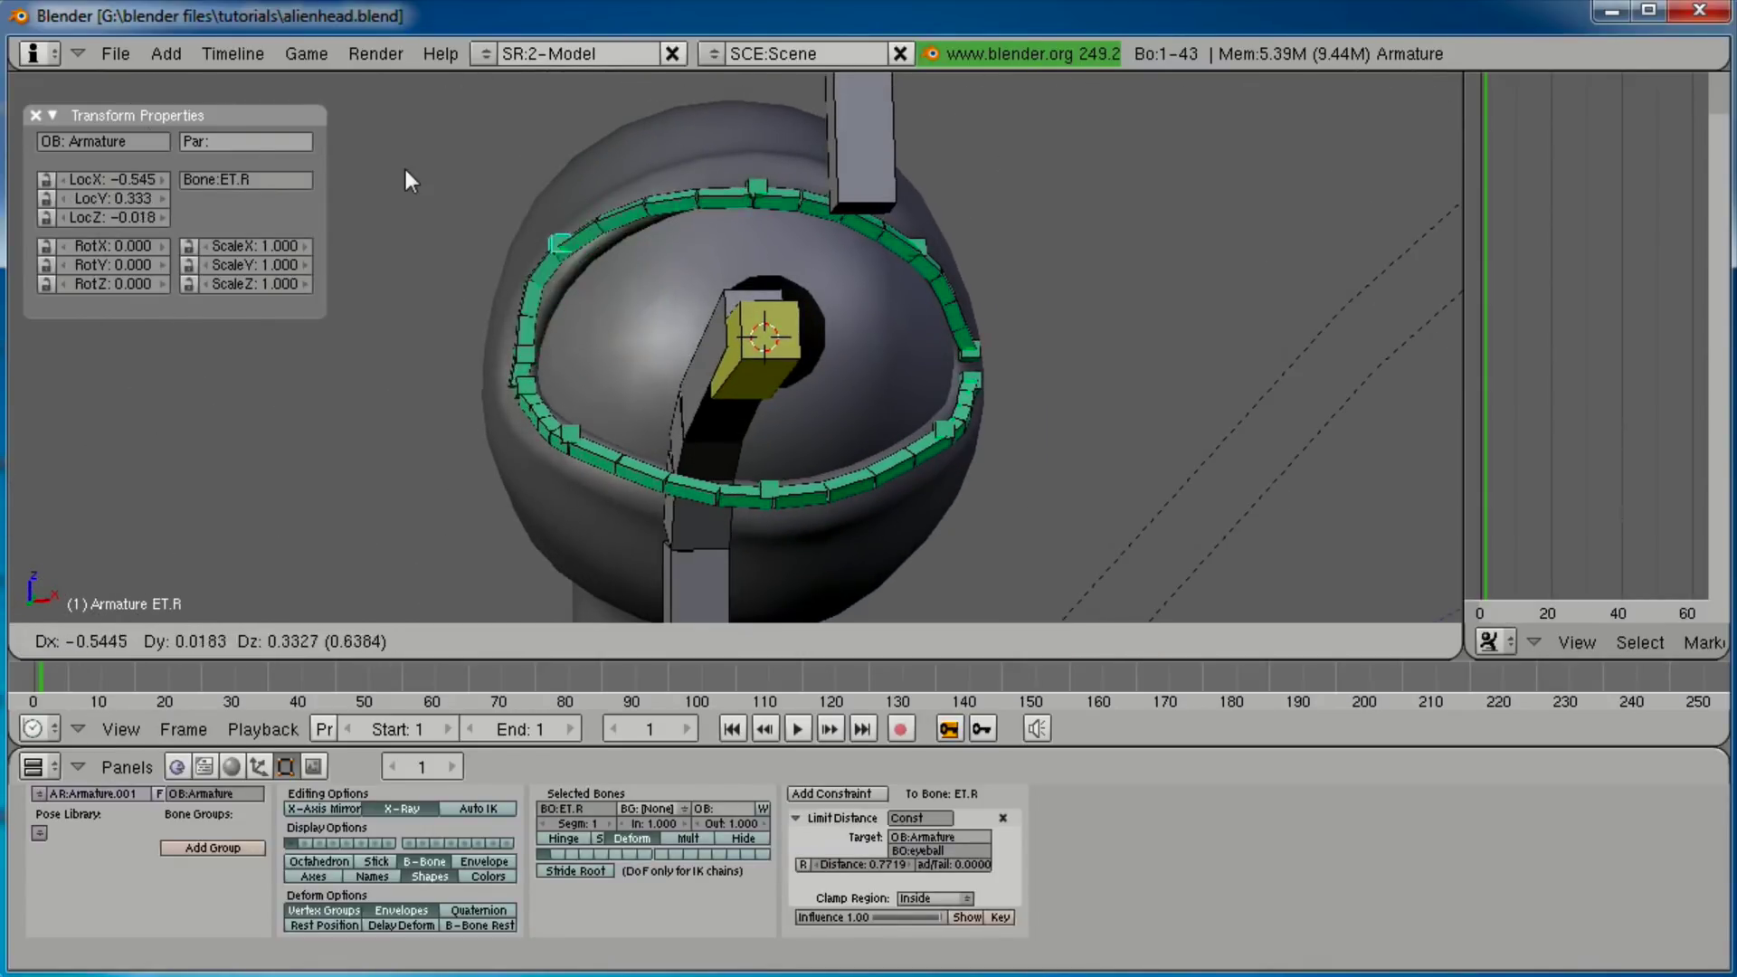
key("Escape")
right_click(516, 353)
key("g")
key("Escape")
right_click(515, 383)
key("g")
key("Escape")
right_click(584, 423)
key("g")
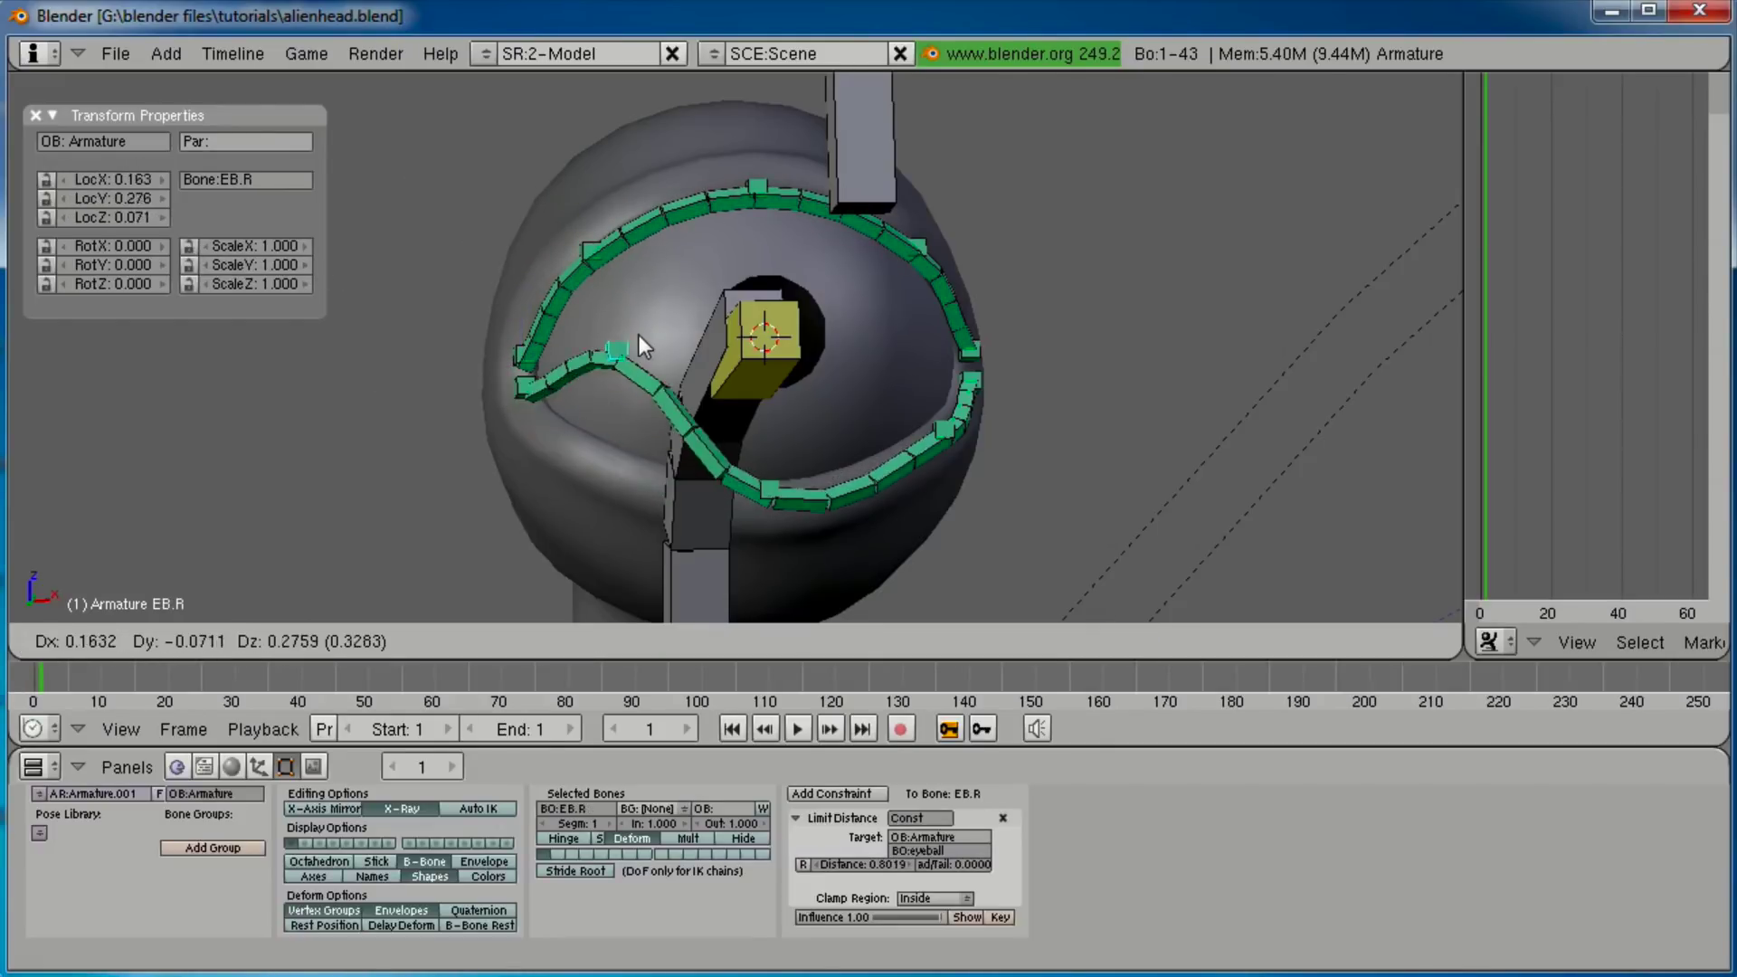
key("Escape")
Try moving the lookat bone in different directions to test the eyeball's tracking, cancelling both moves.
scroll(796, 462, "down", 3)
key("a")
middle_click_drag(724, 353, 968, 426)
scroll(968, 416, "up", 4)
middle_click_drag(651, 398, 760, 438)
right_click(948, 391)
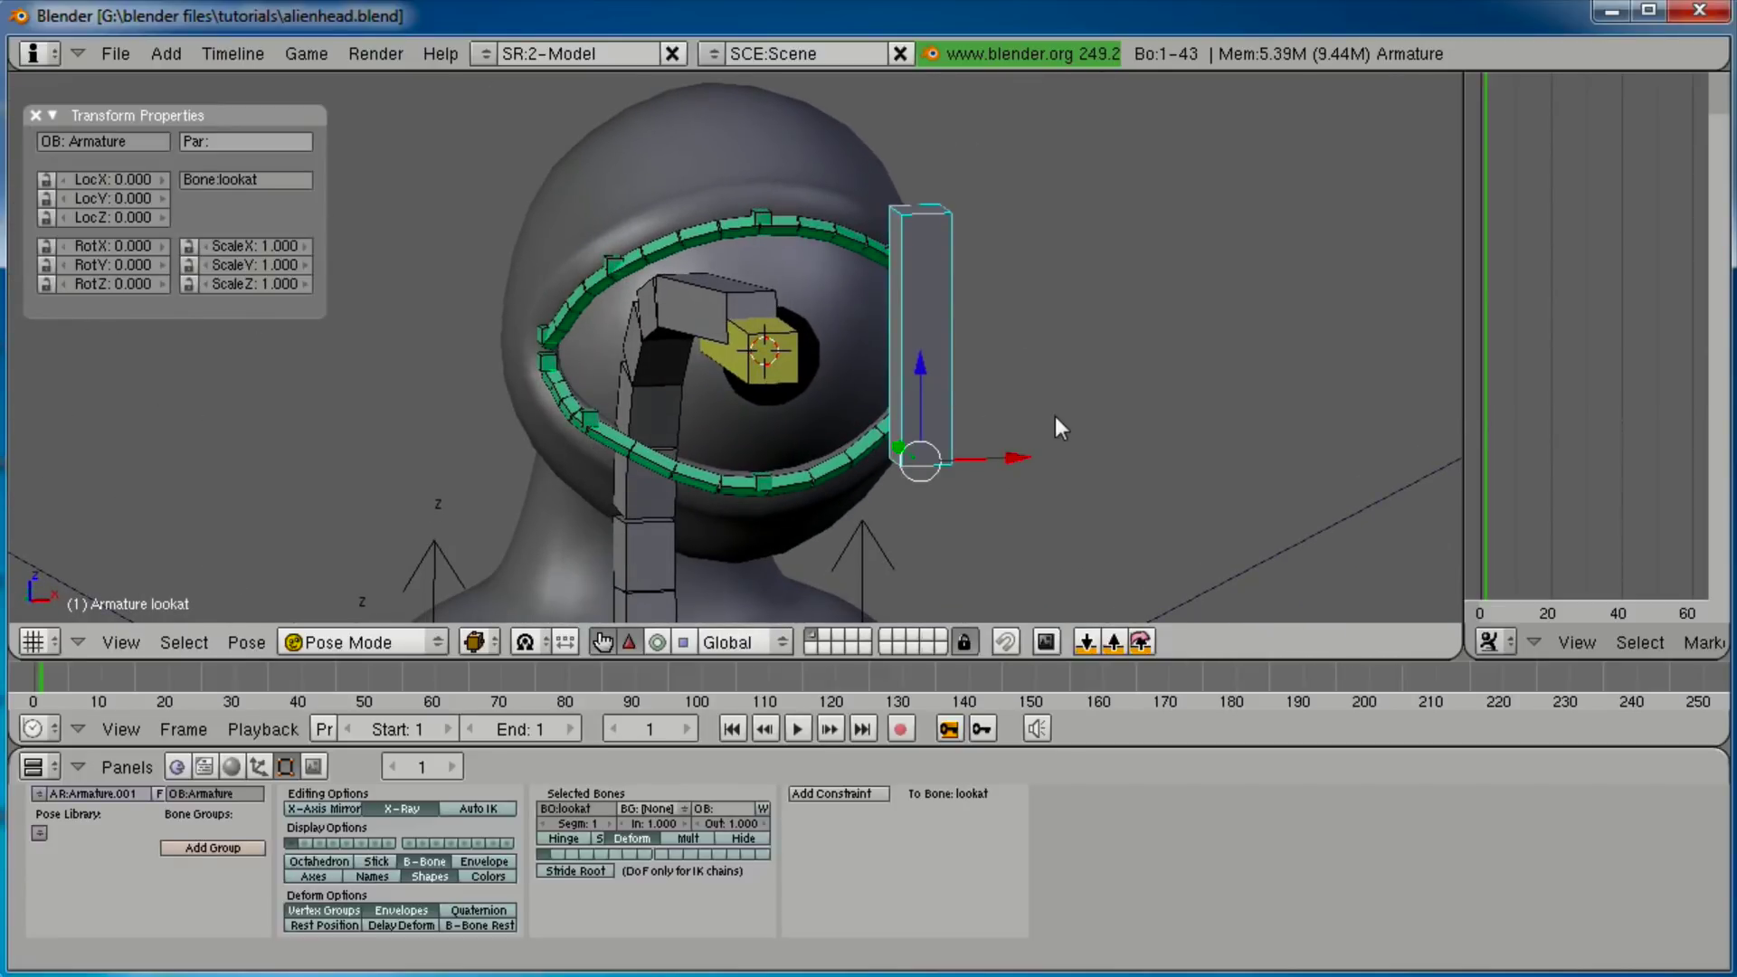
key("g")
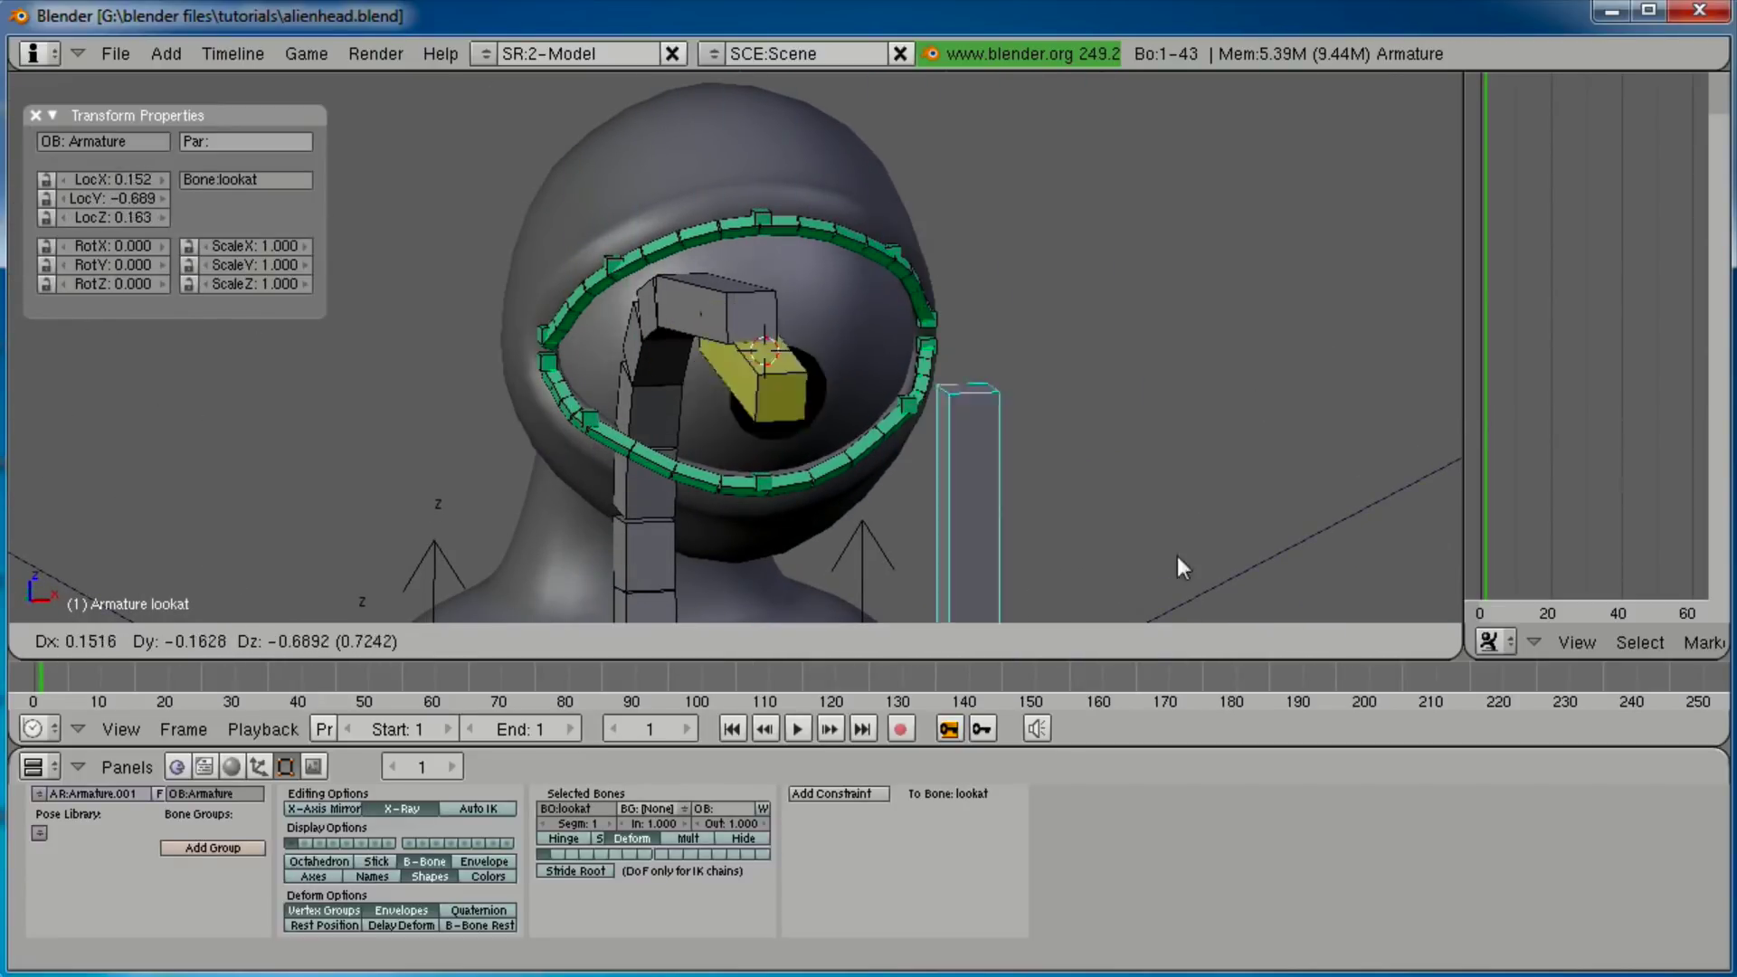
right_click(1212, 420)
key("g")
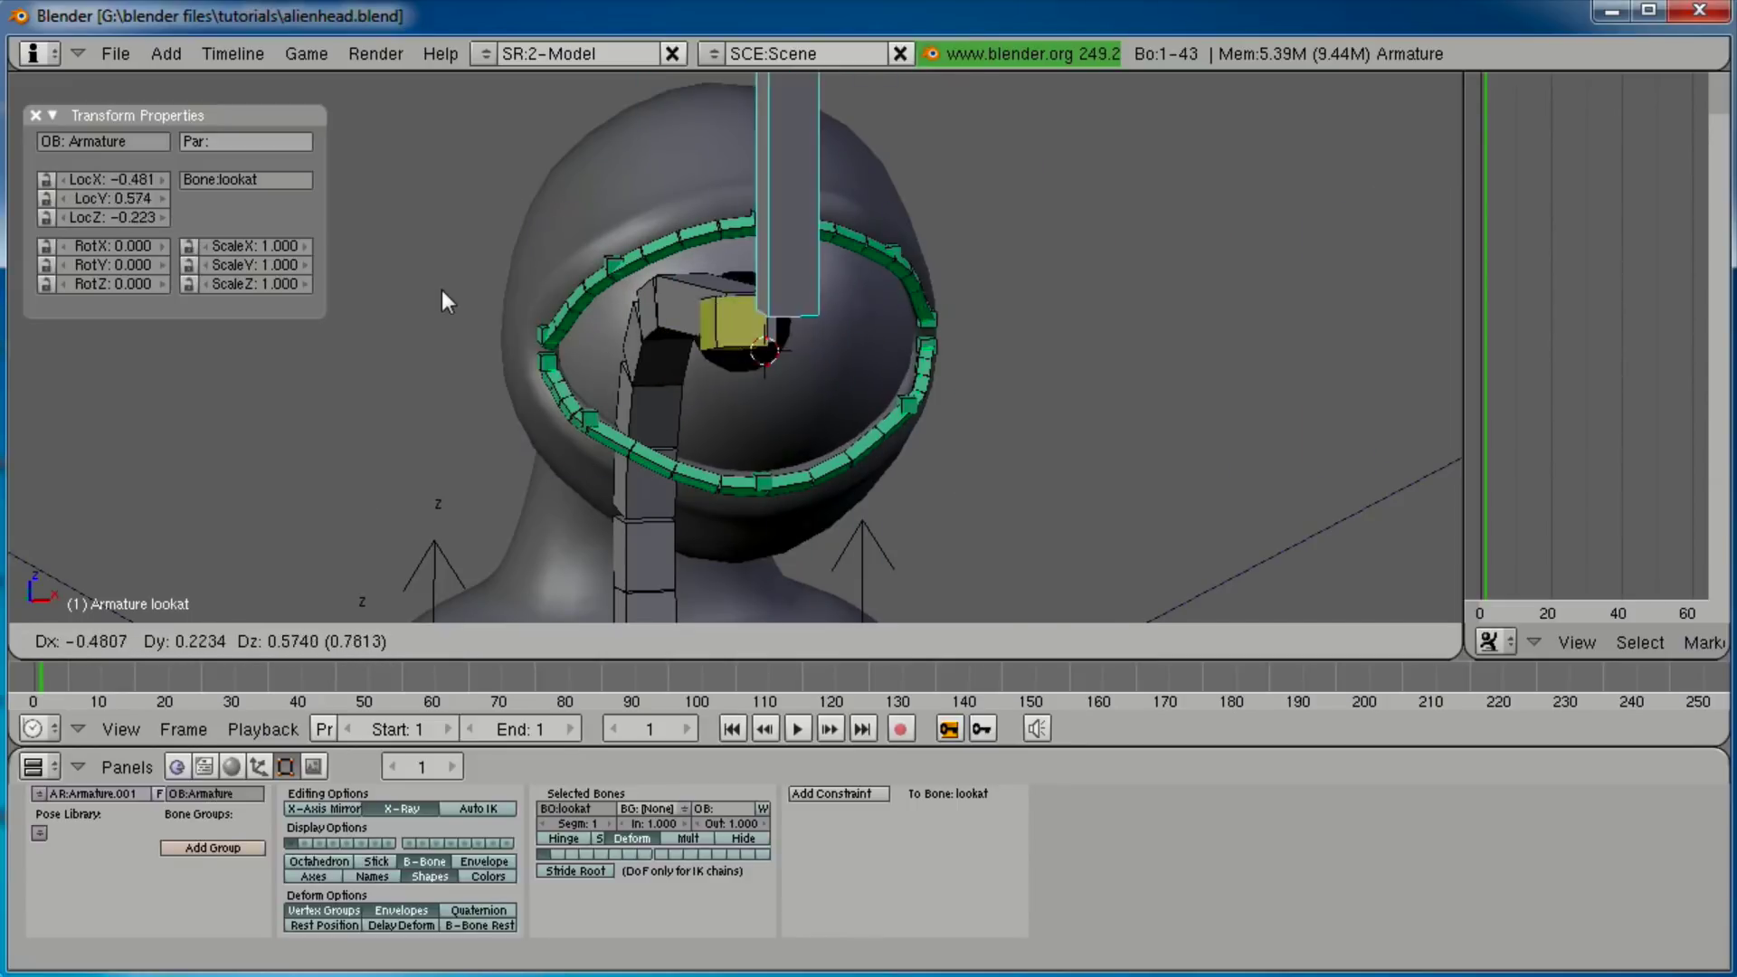
right_click(694, 367)
Switch the armature to Edit Mode and clear the bone selection.
middle_click_drag(698, 322, 814, 465)
scroll(721, 407, "up", 2)
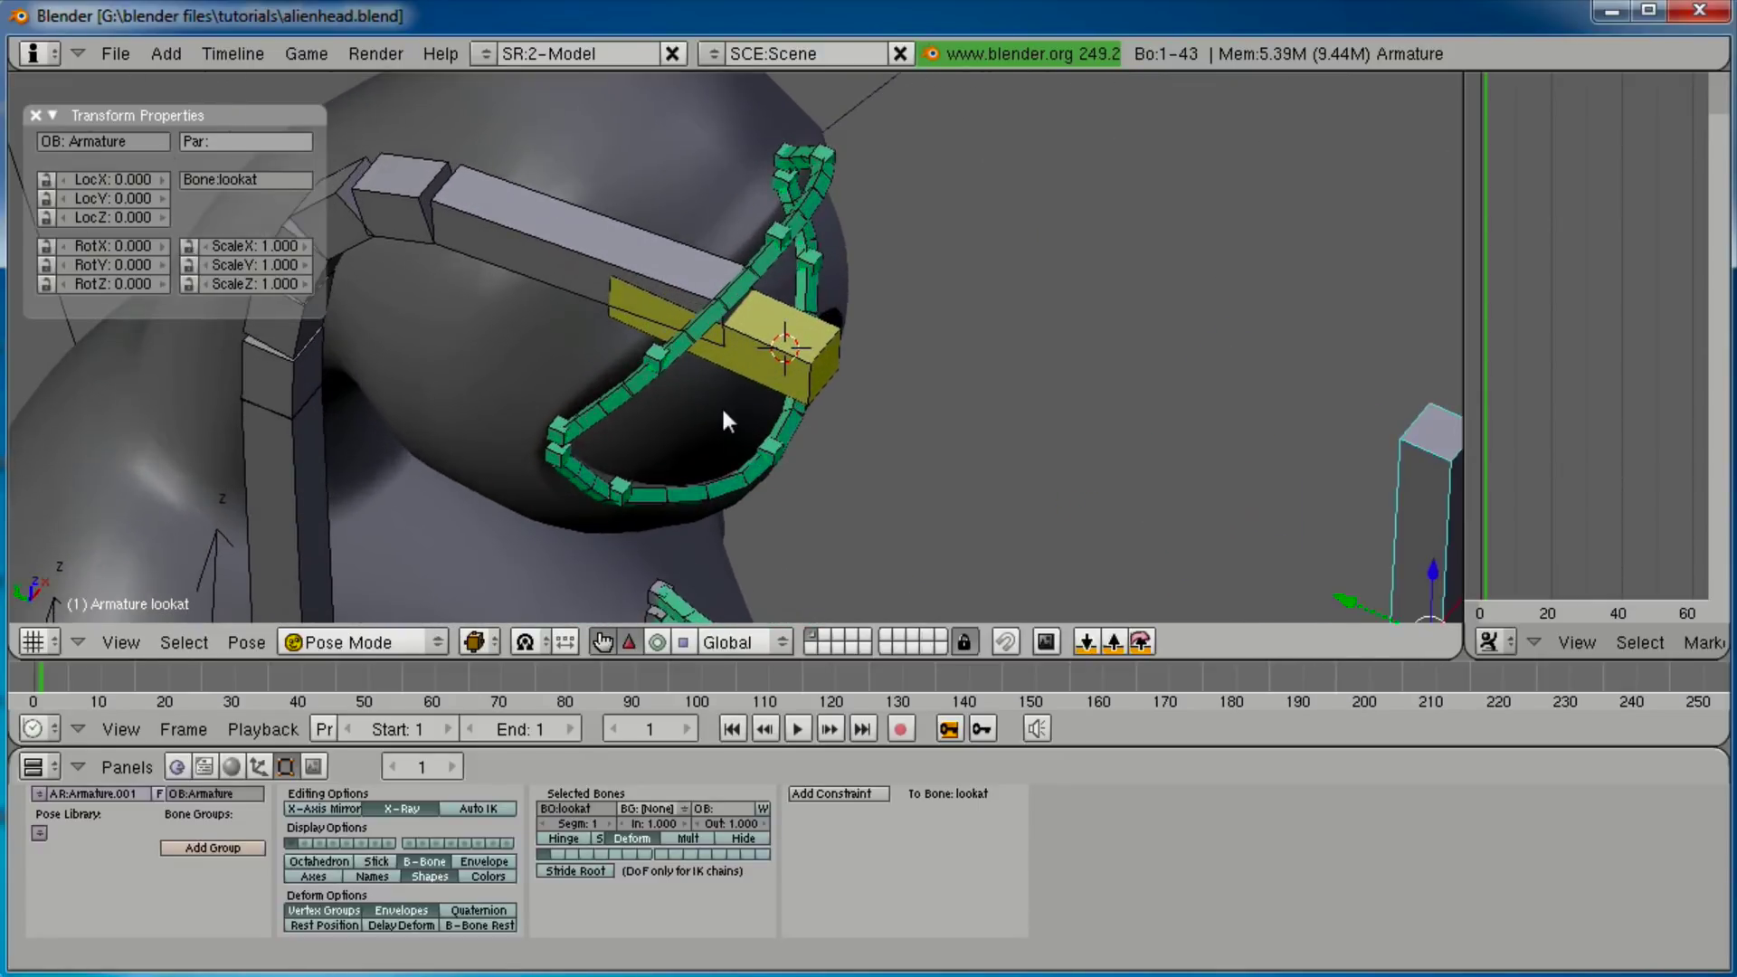
key("Tab")
mouse_move(658, 416)
middle_mouse_down()
mouse_move(542, 426)
mouse_move(690, 416)
mouse_move(660, 416)
middle_mouse_up()
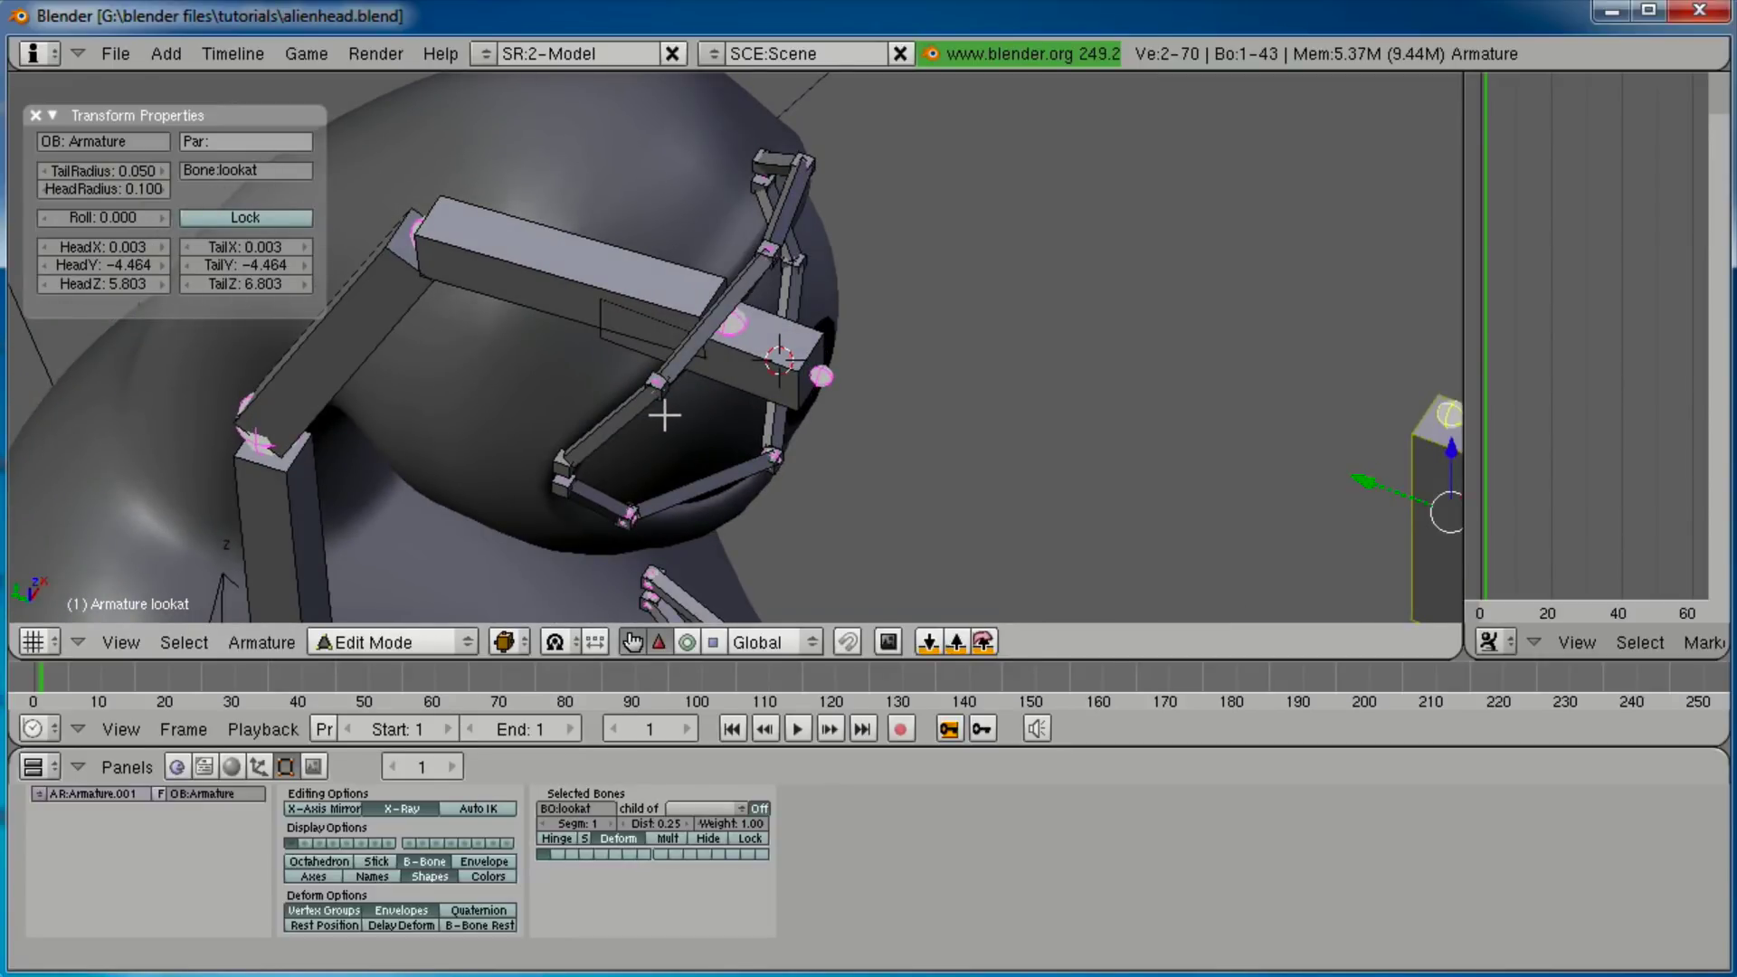
right_click(556, 468)
middle_click_drag(624, 522, 592, 420)
key("a")
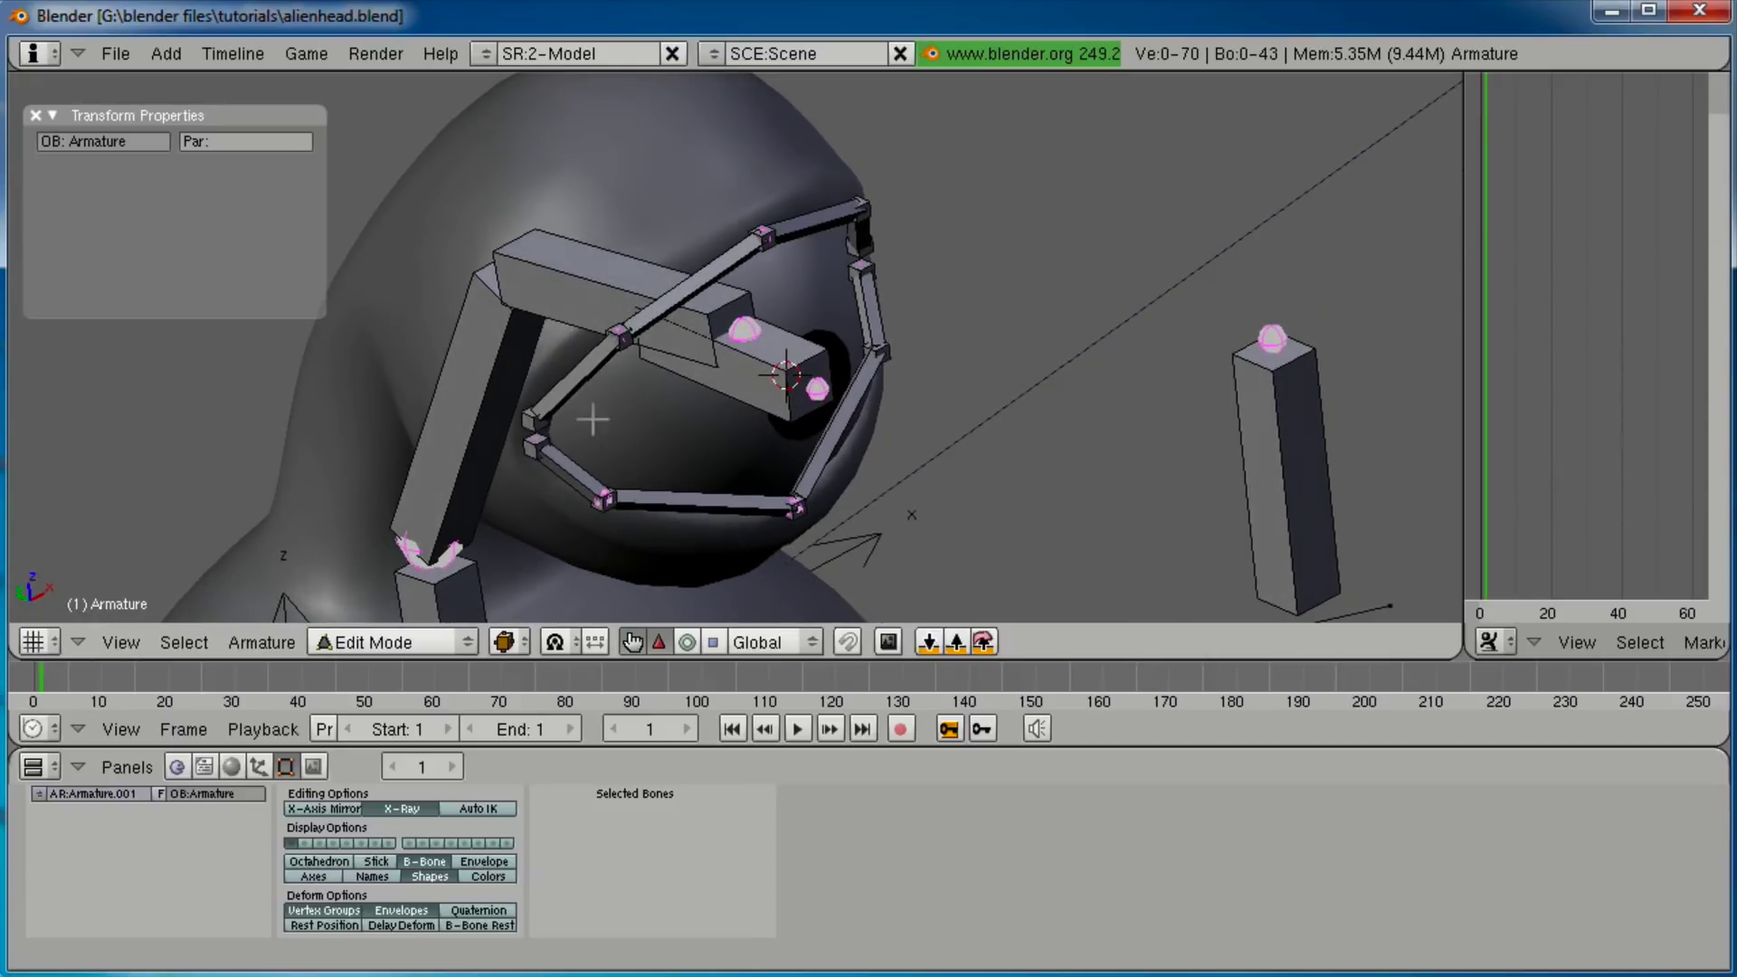
Move the eight long eyelid stretch bones between the controls to bone layer 2 and display only that layer.
right_click(583, 378)
right_click(571, 470, "shift")
right_click(722, 503, "shift")
right_click(707, 257, "shift")
right_click(814, 219, "shift")
right_click(899, 395, "shift")
right_click(856, 303, "shift")
middle_click_drag(950, 294, 805, 317)
right_click(899, 222, "shift")
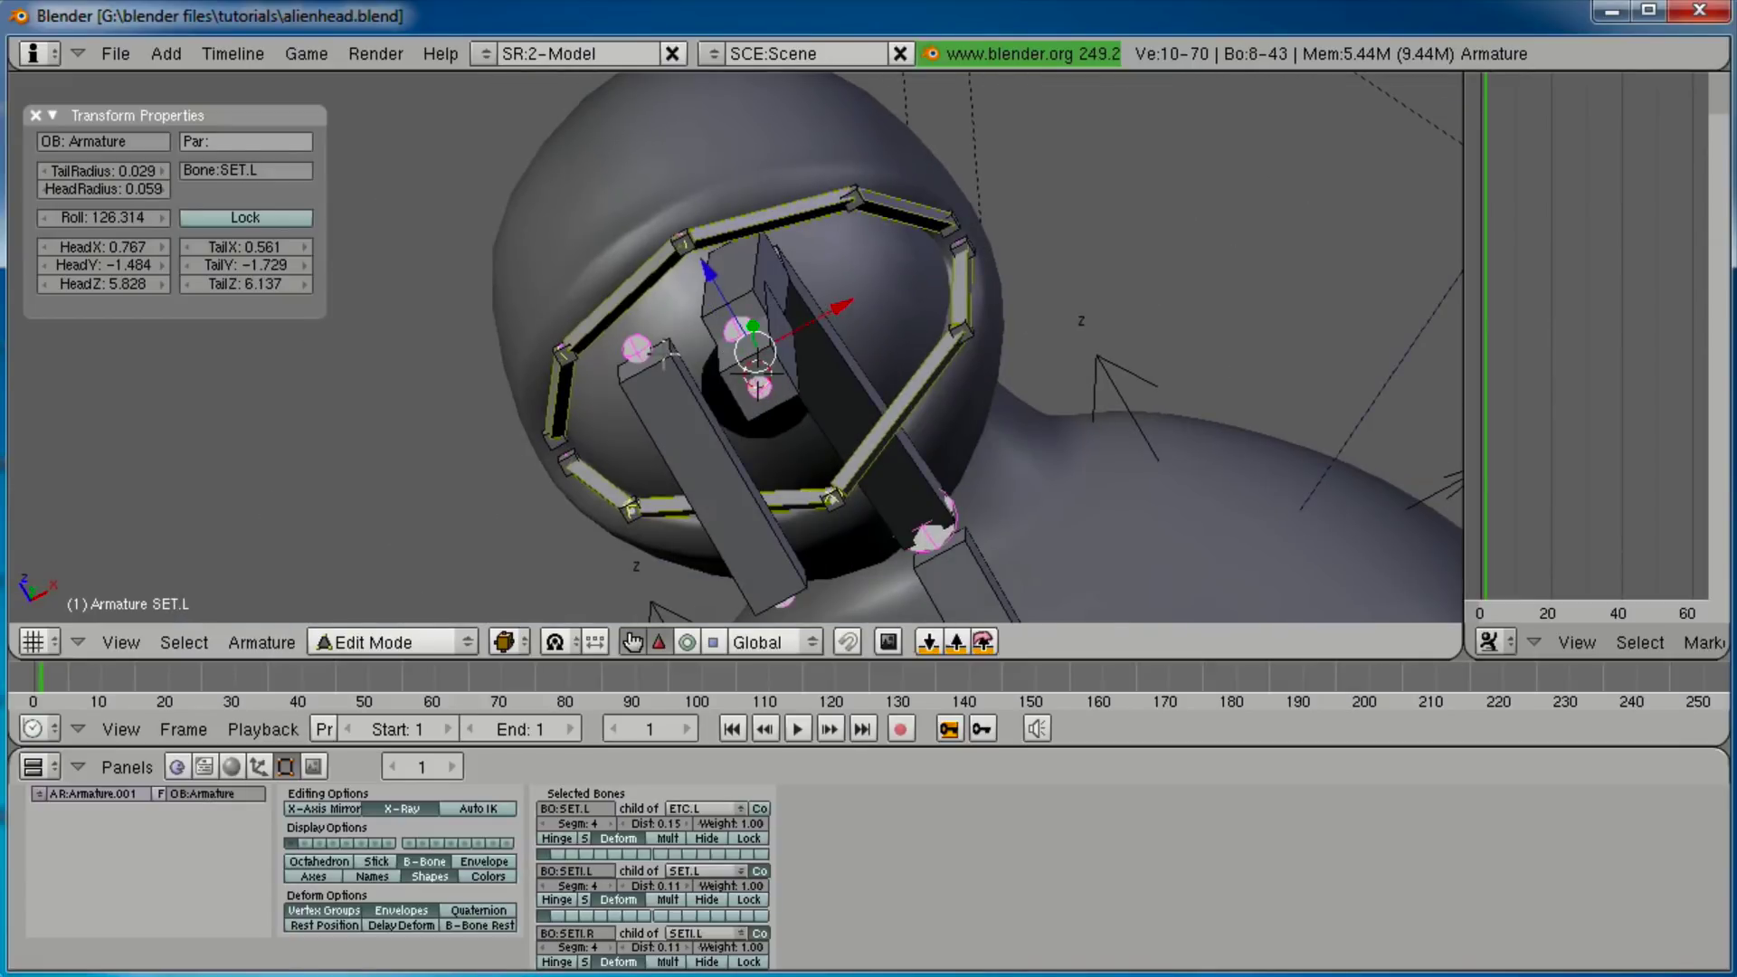
key("m")
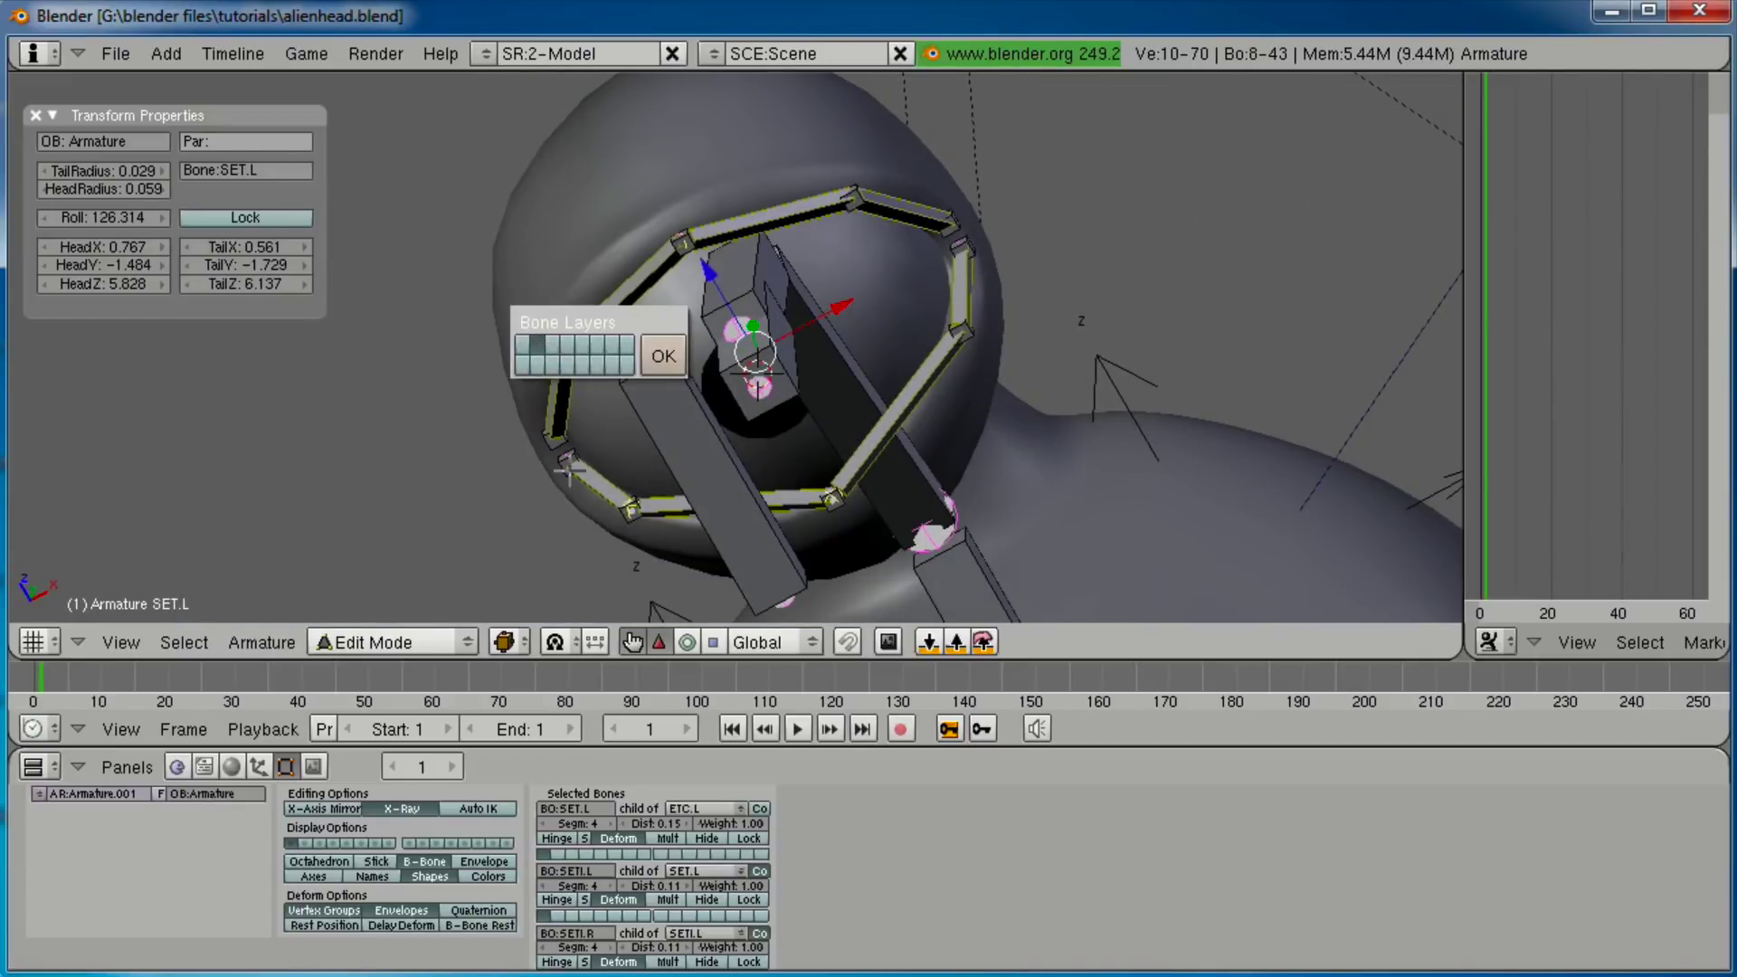
left_click(673, 353)
middle_click_drag(543, 351, 843, 312)
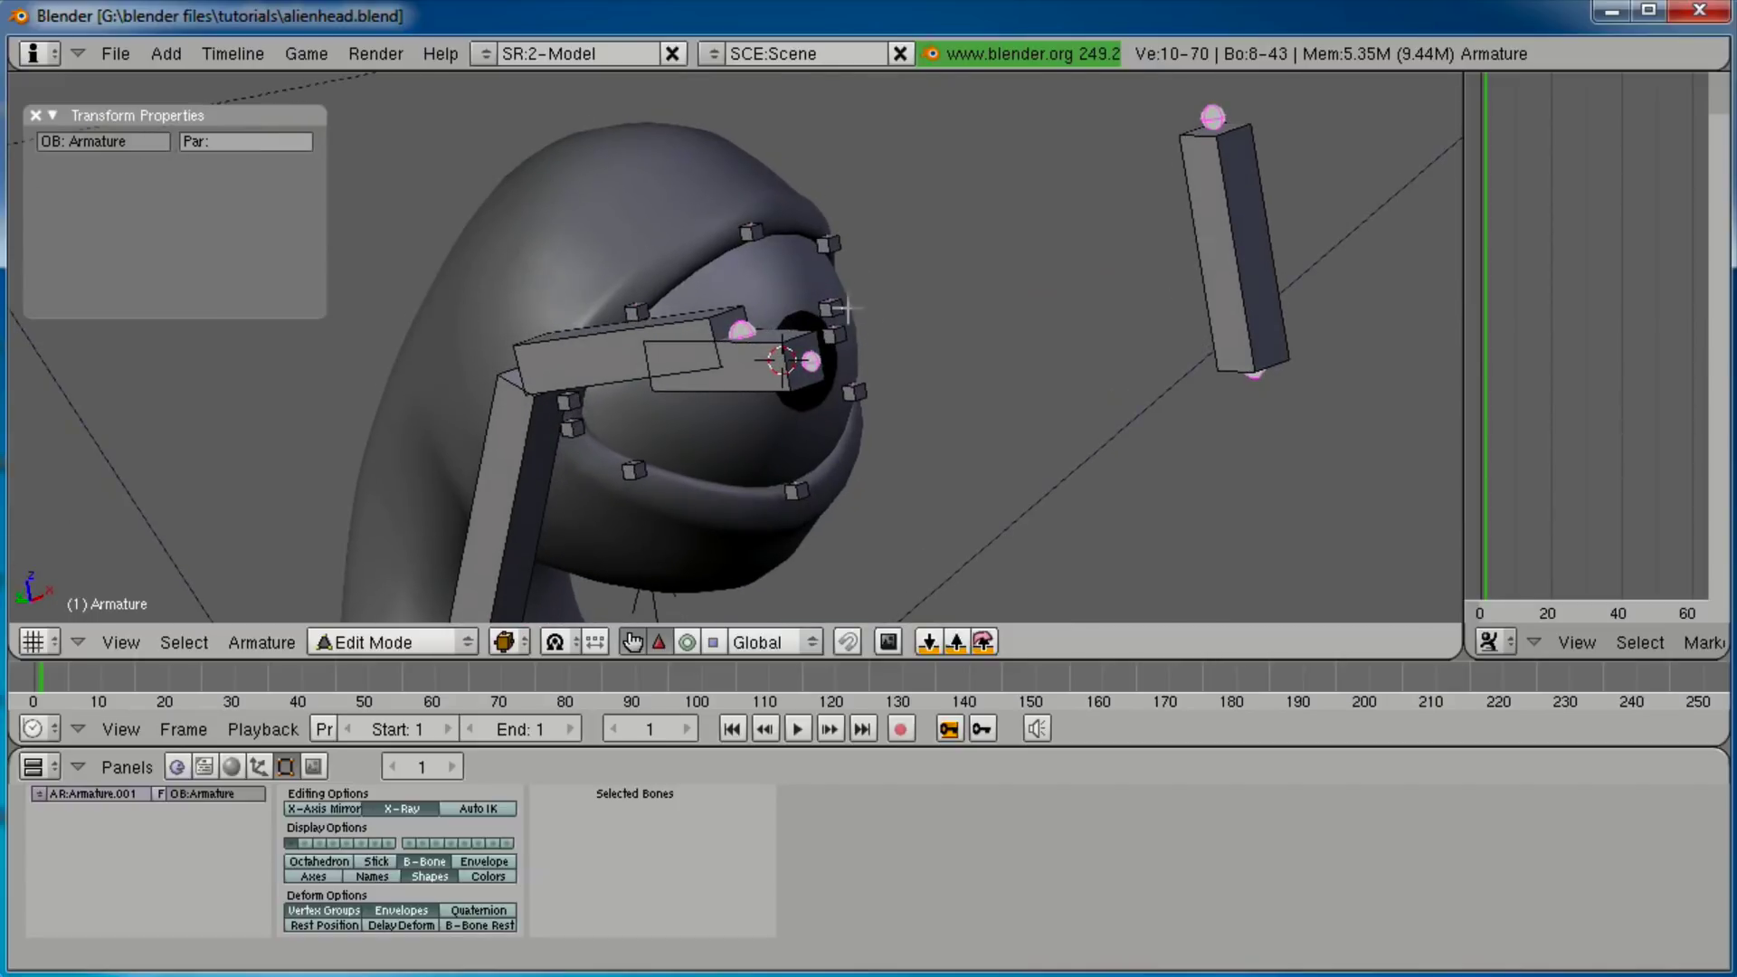
left_click(306, 843)
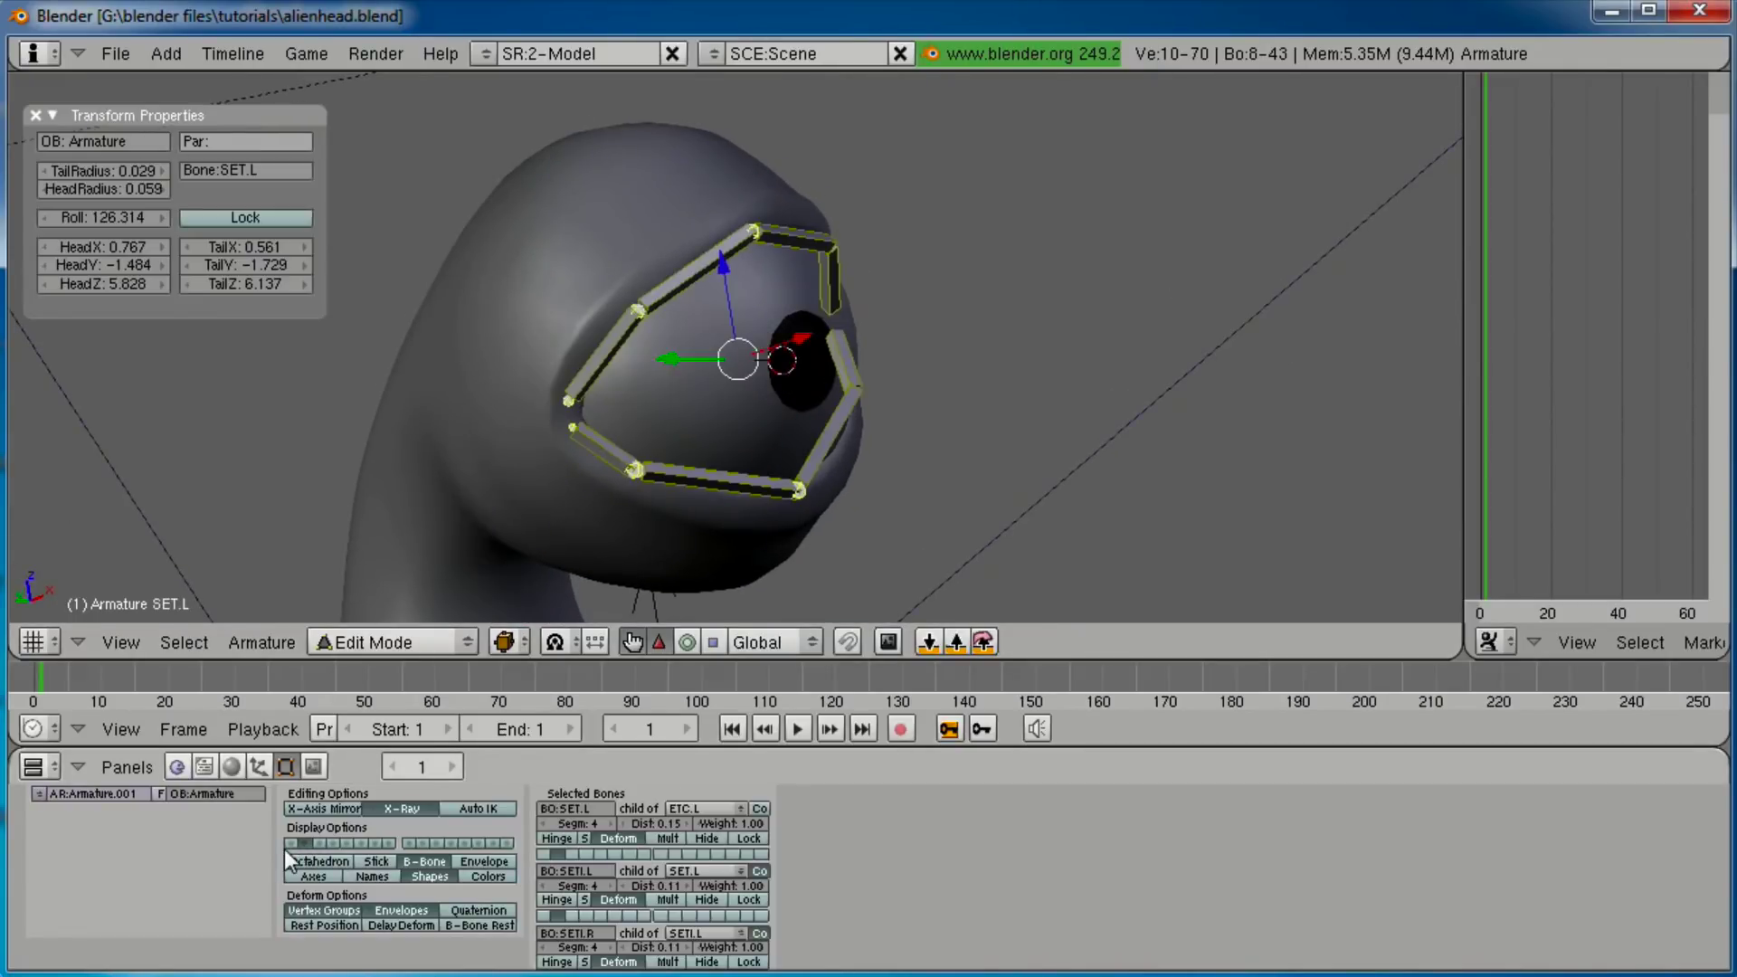
Display only bone layer 1 and parent all the small eyelid control bones around the eye to eyeball_holder, keeping their offset.
left_click(290, 844)
middle_click_drag(787, 427, 992, 412)
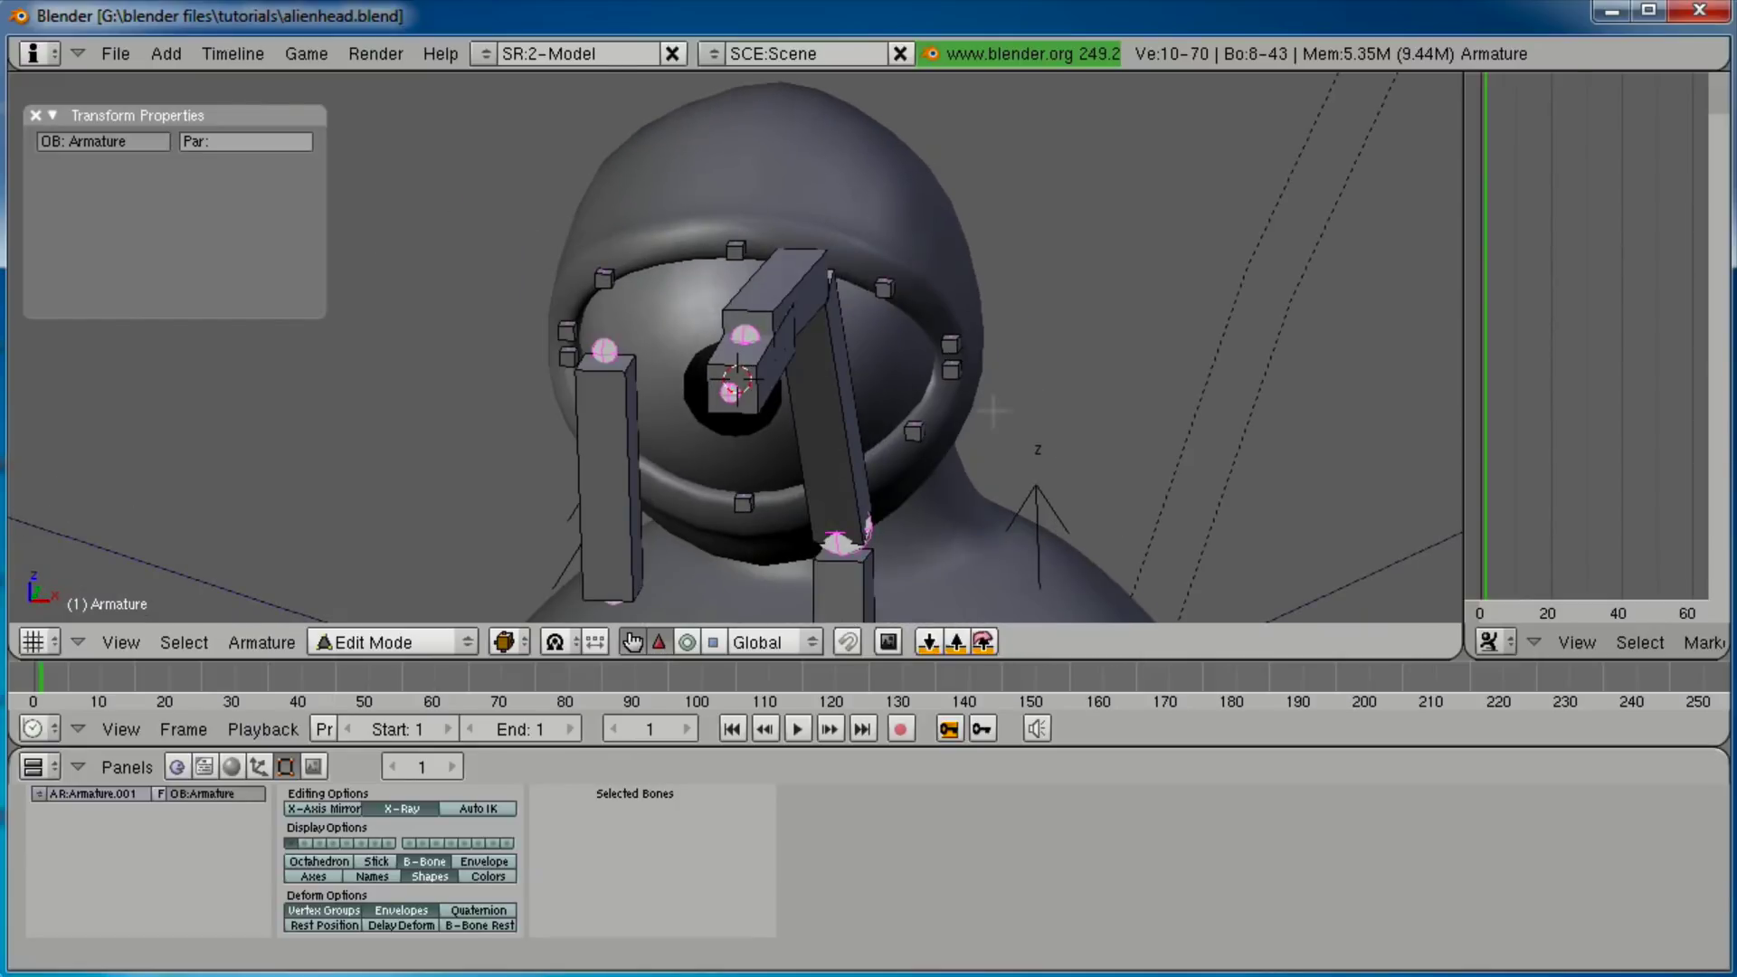
key("a")
left_click_drag(874, 438, 874, 438)
middle_click_drag(874, 438, 695, 396)
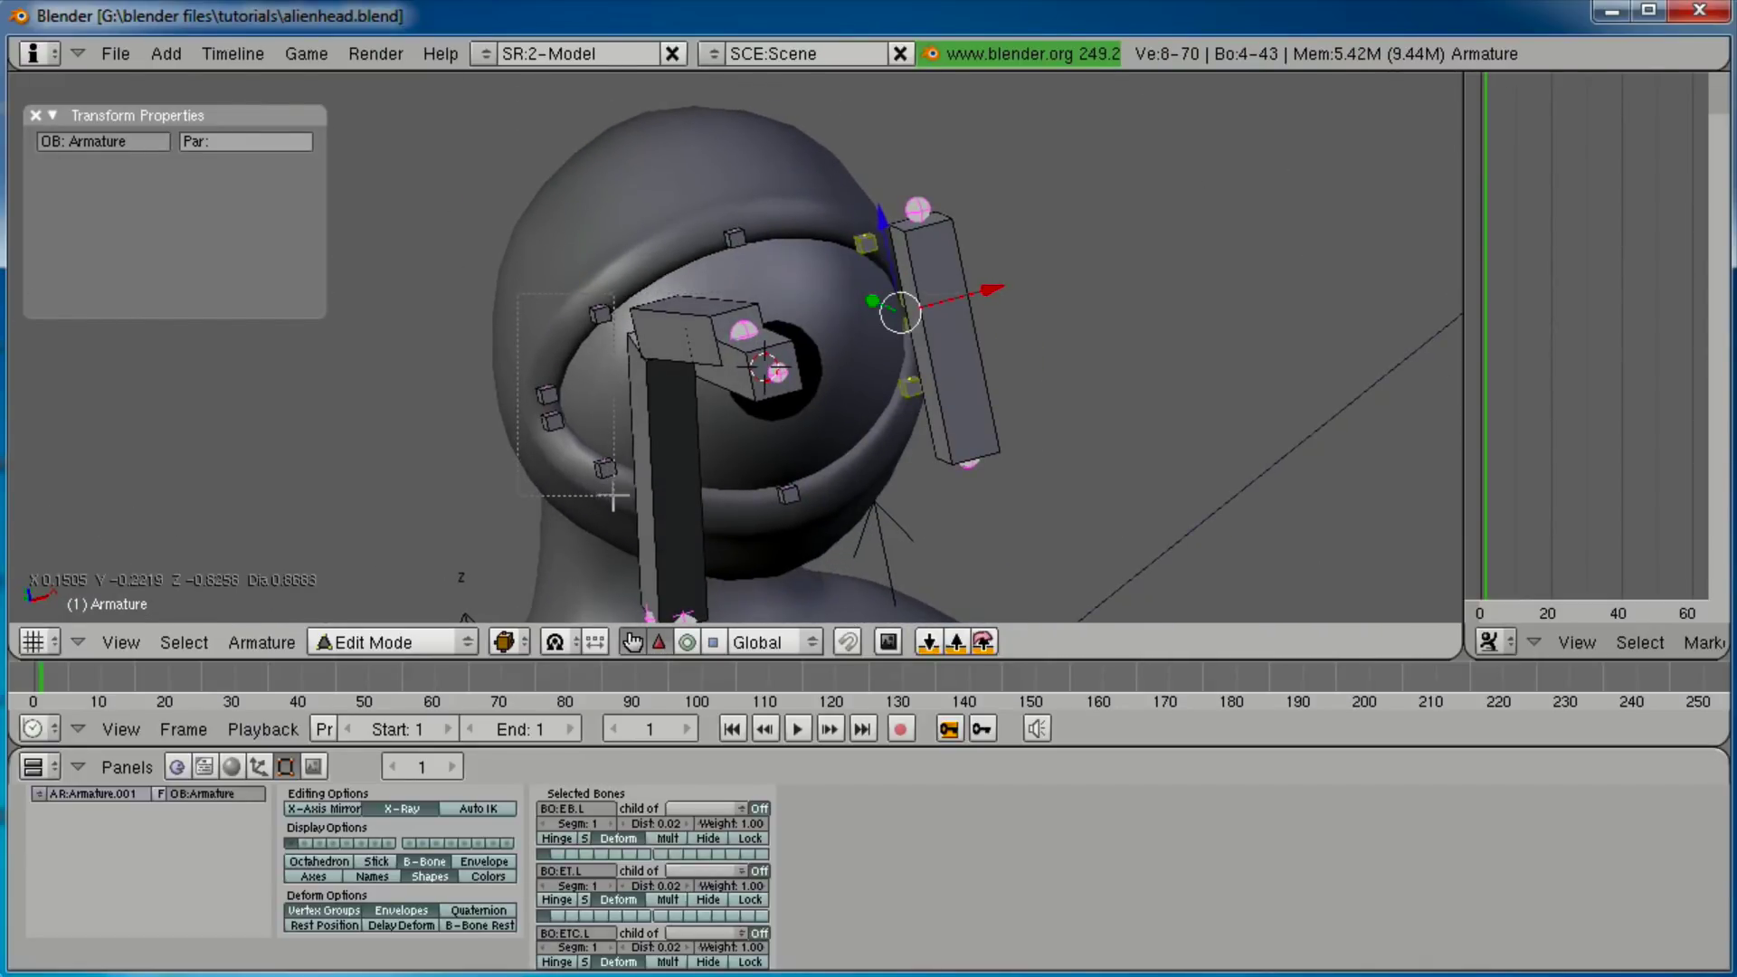
left_click_drag(613, 496, 613, 496)
right_click(750, 242, "shift")
right_click(805, 493, "shift")
middle_click_drag(690, 423, 769, 441)
right_click(590, 347, "shift")
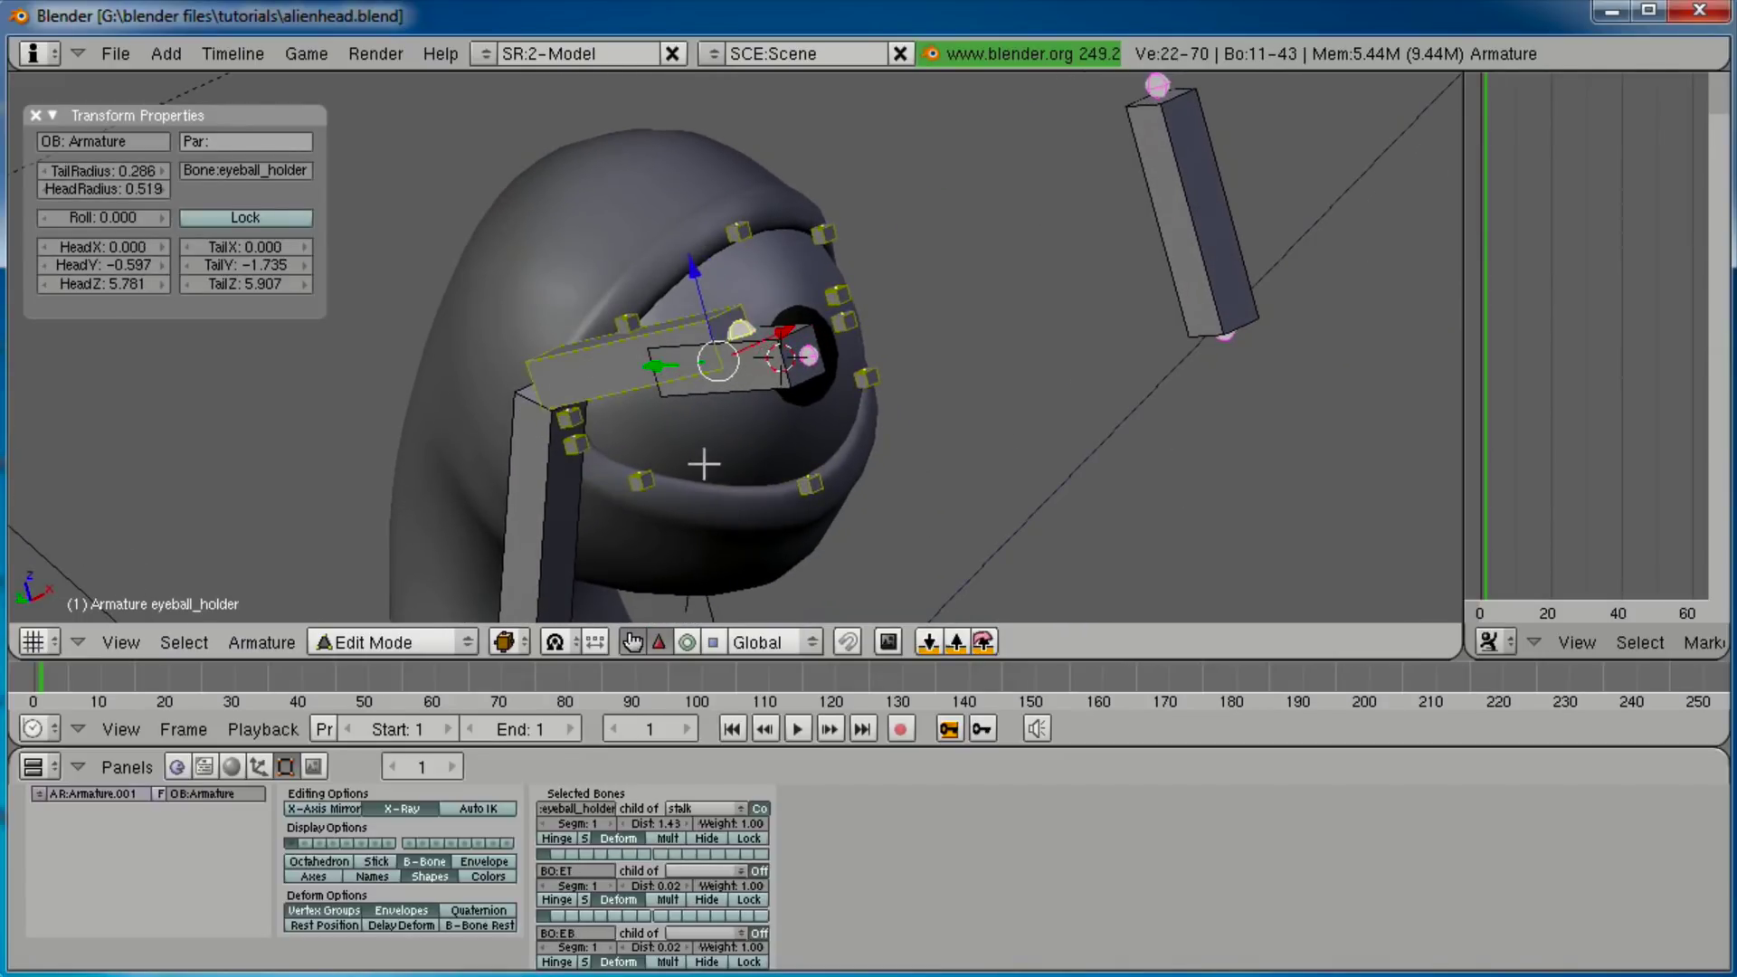
key("ctrl+p")
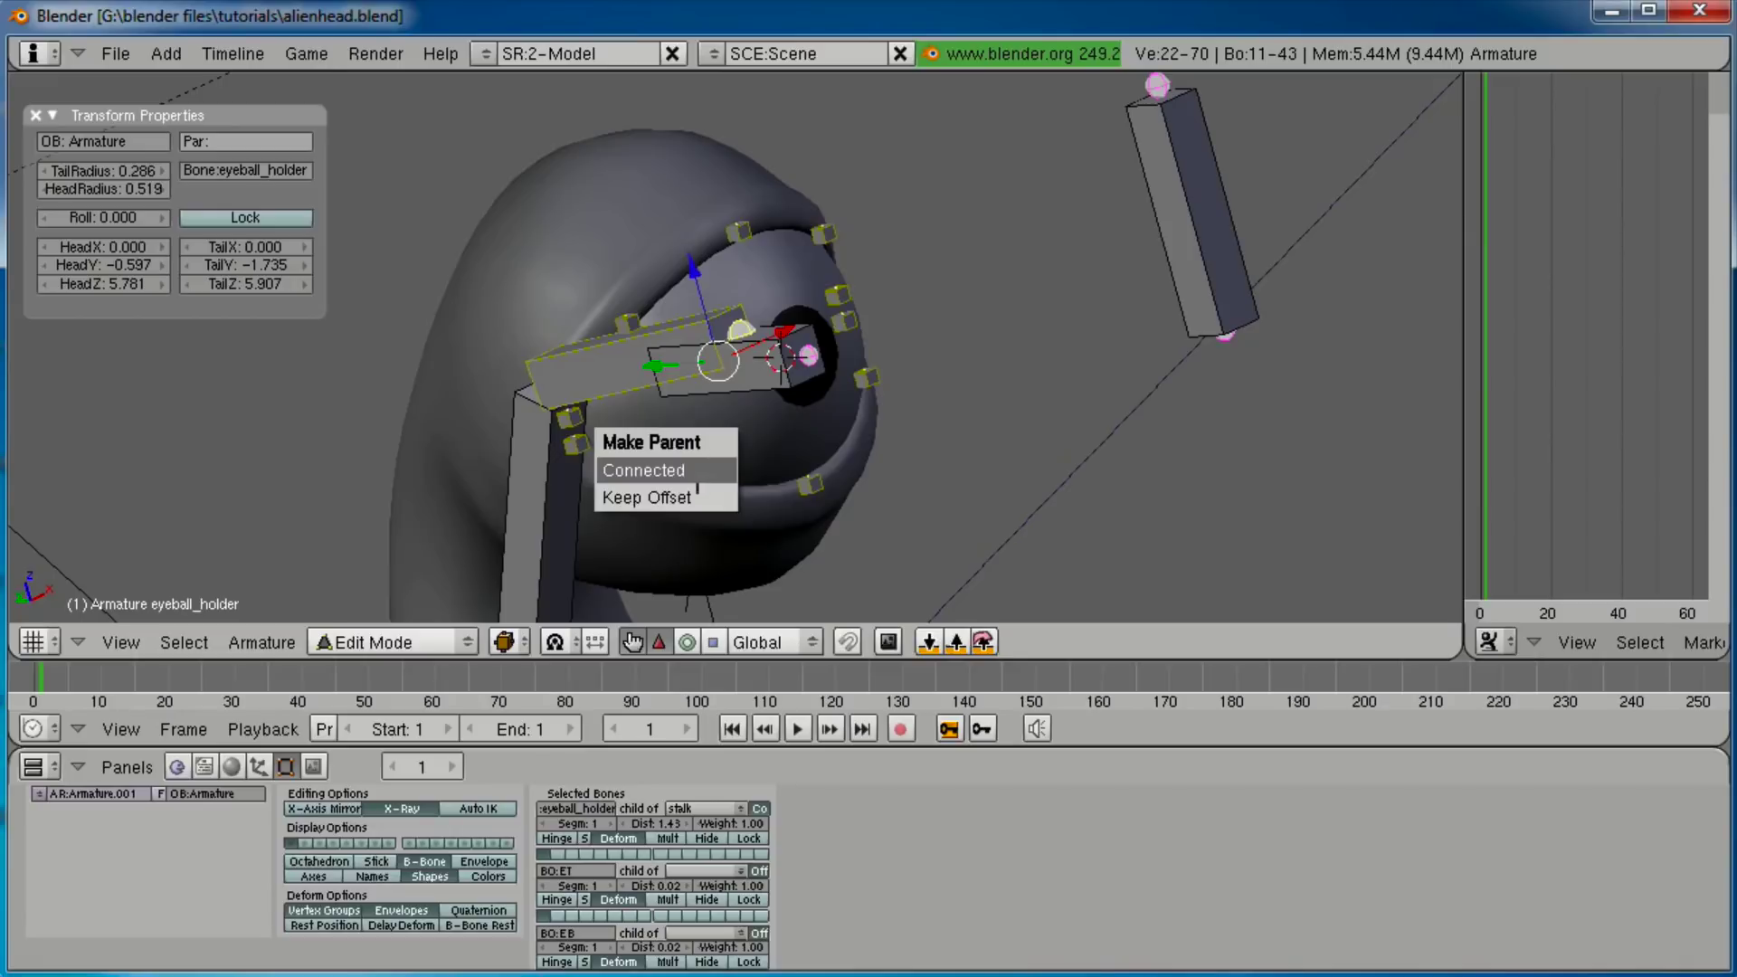
left_click(697, 497)
Switch the armature to Pose Mode and test-rotate eyeball_holder with trackball rotation, cancelling the rotation.
middle_click_drag(679, 496, 737, 380)
key("ctrl+Tab")
right_click(639, 344)
key("r")
key("Escape")
key("r")
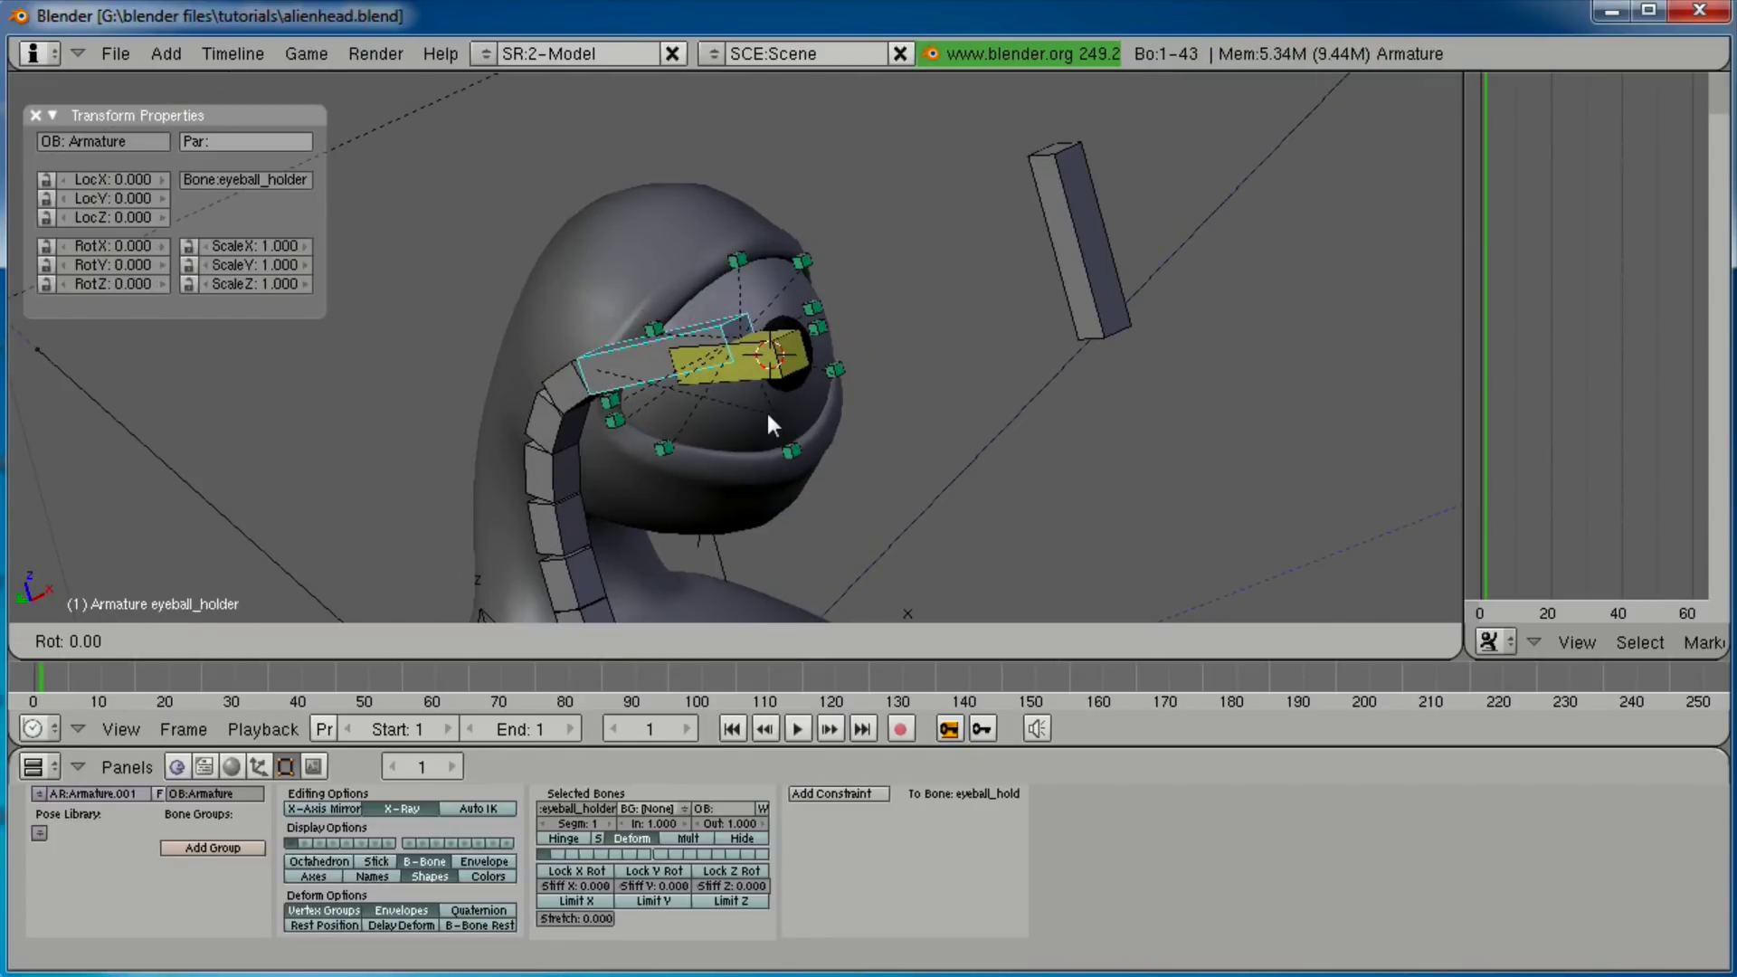
key("r")
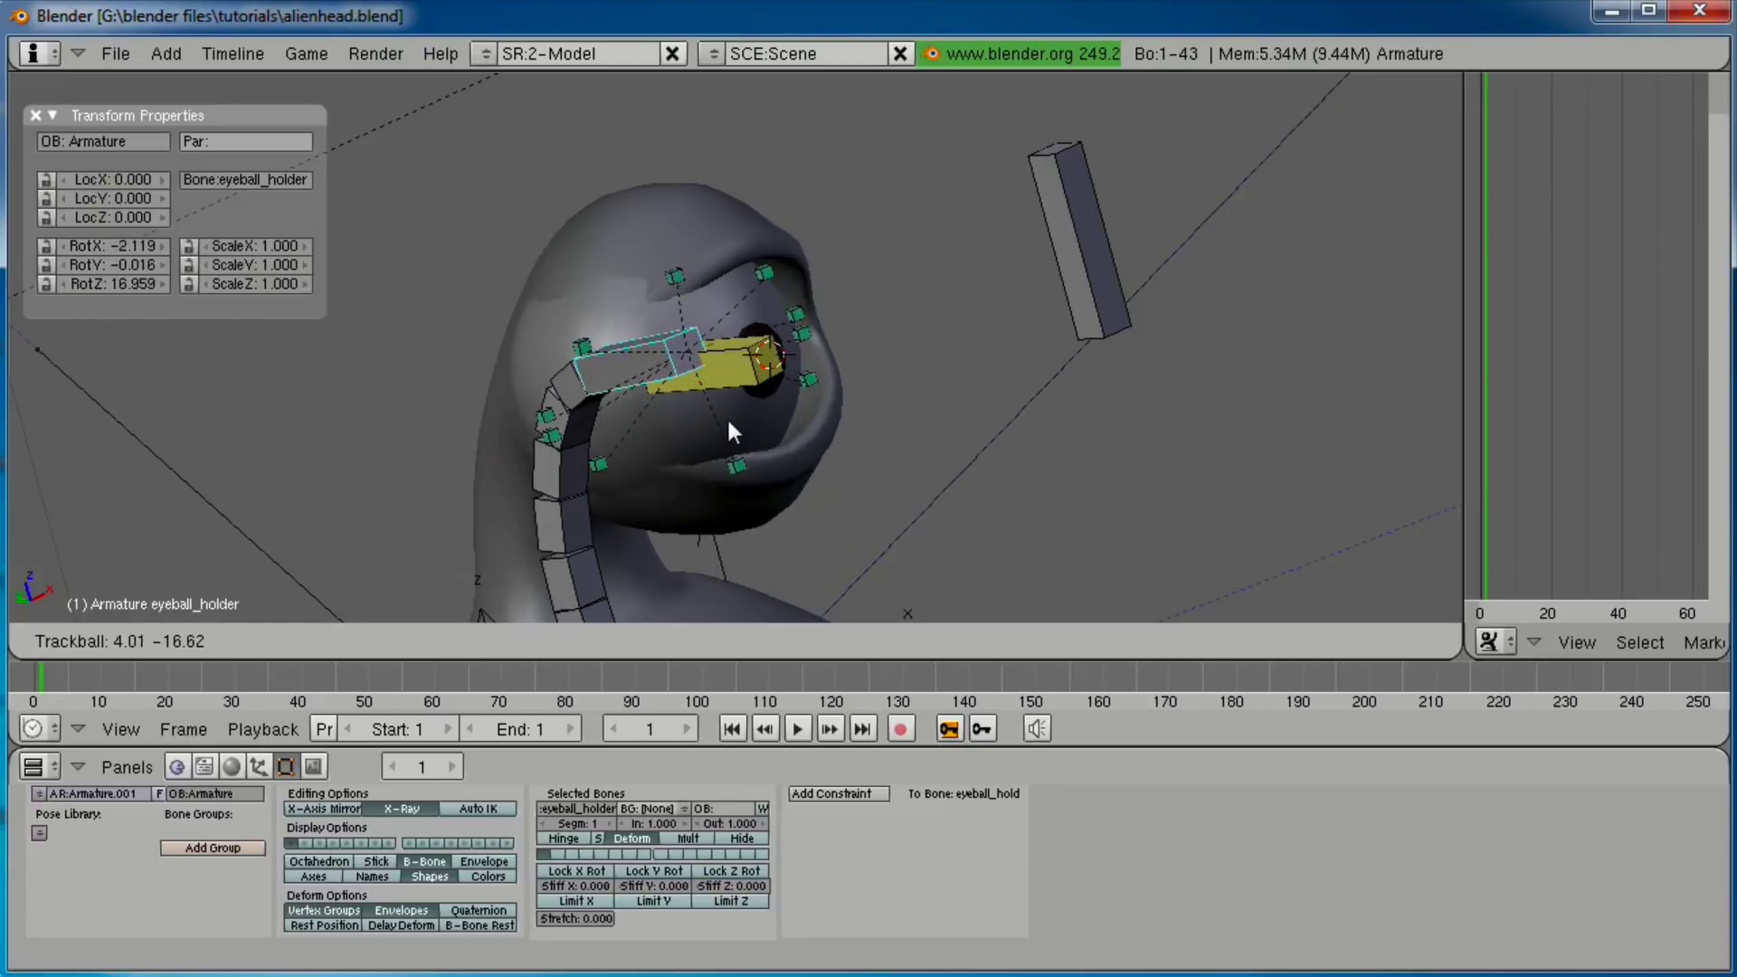
right_click(822, 416)
Try moving the lookat bone from both sides of the head to test the eyeball's tracking, cancelling each move.
right_click(1072, 272)
key("g")
right_click(1064, 311)
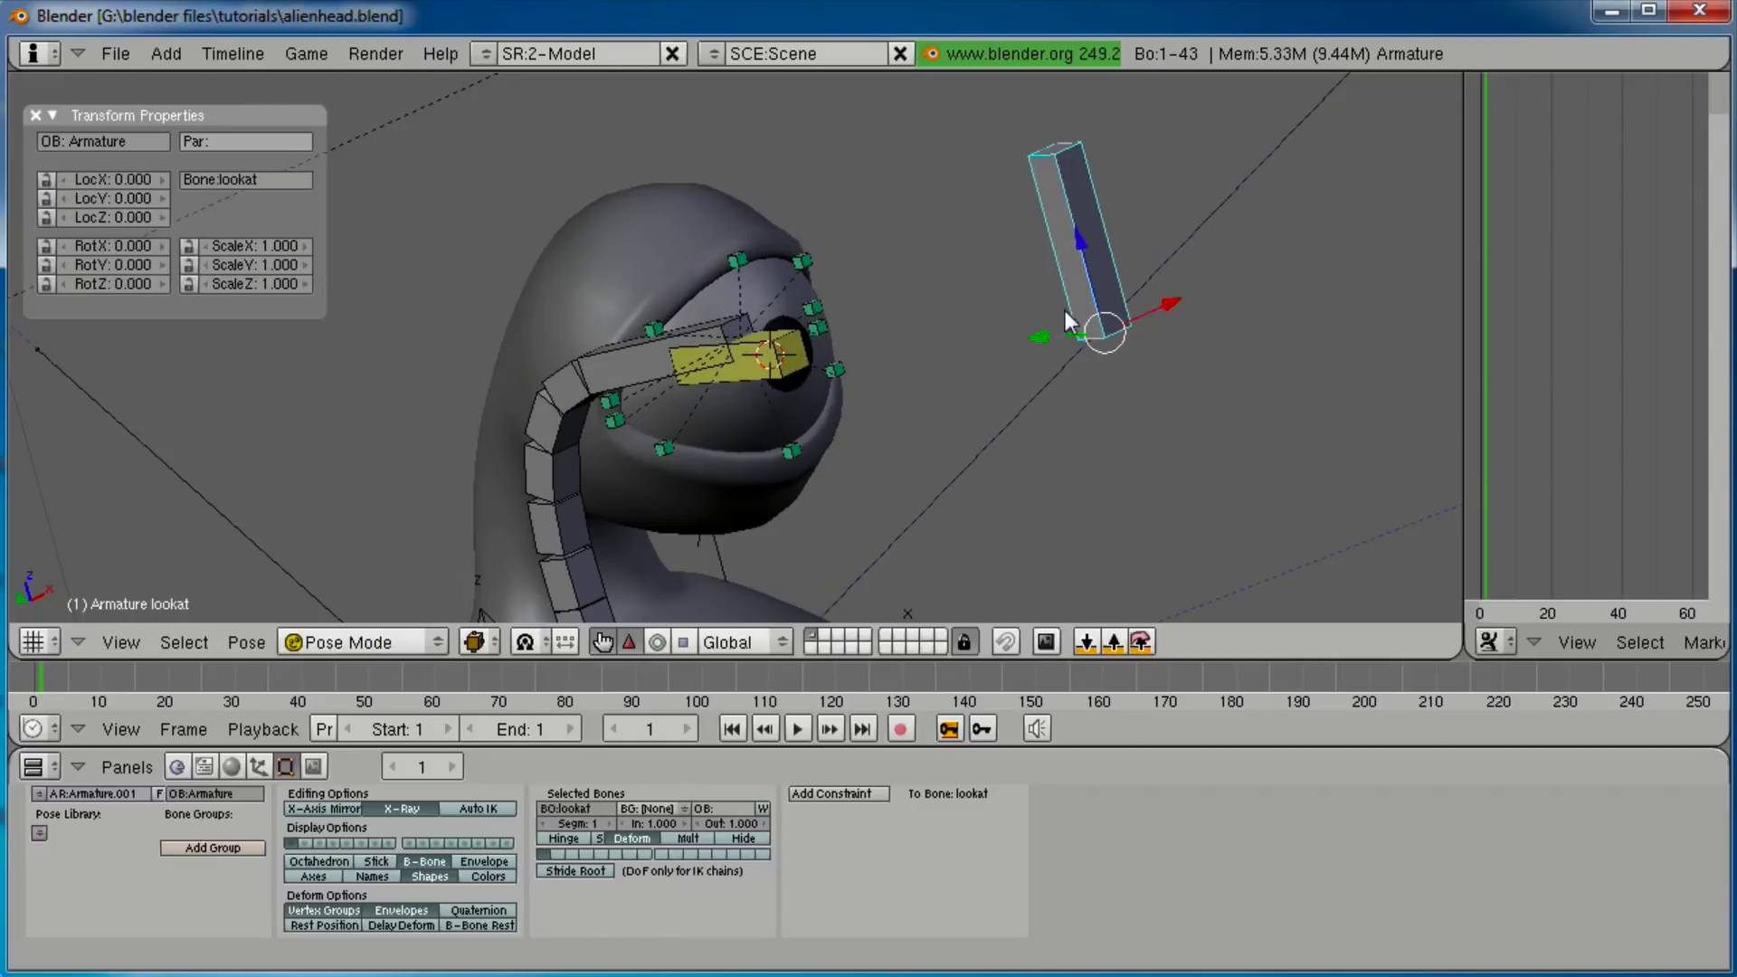
key("a")
middle_click_drag(913, 362, 663, 434)
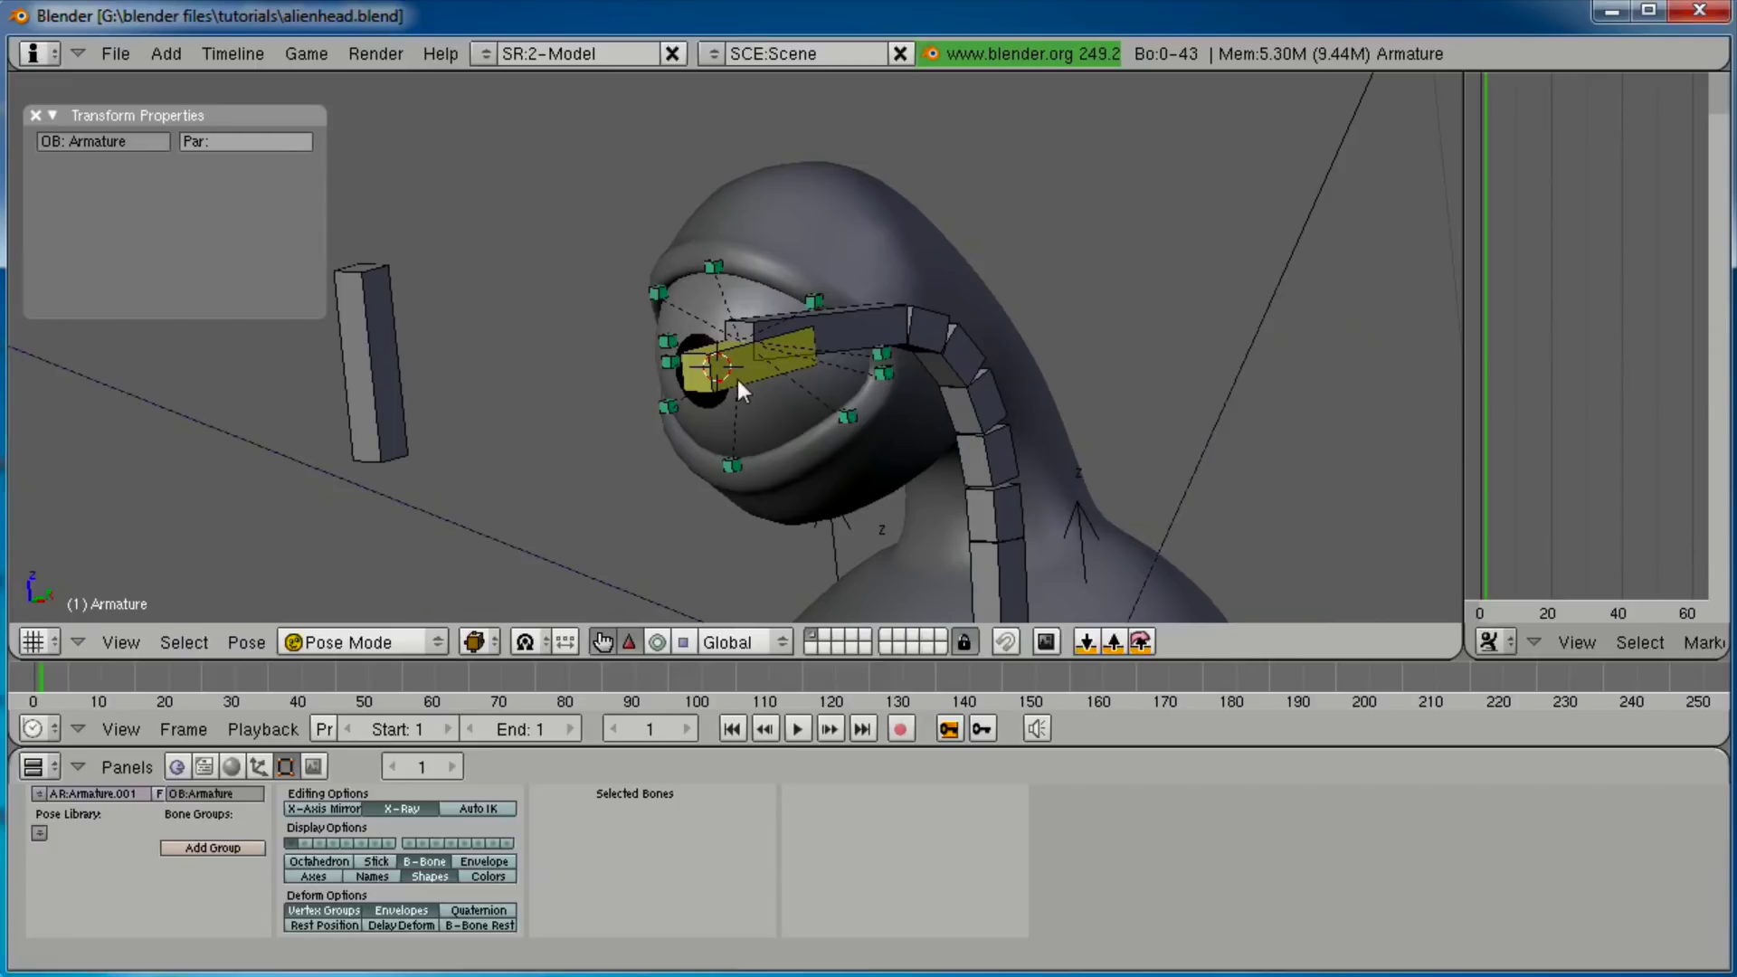
right_click(371, 360)
key("g")
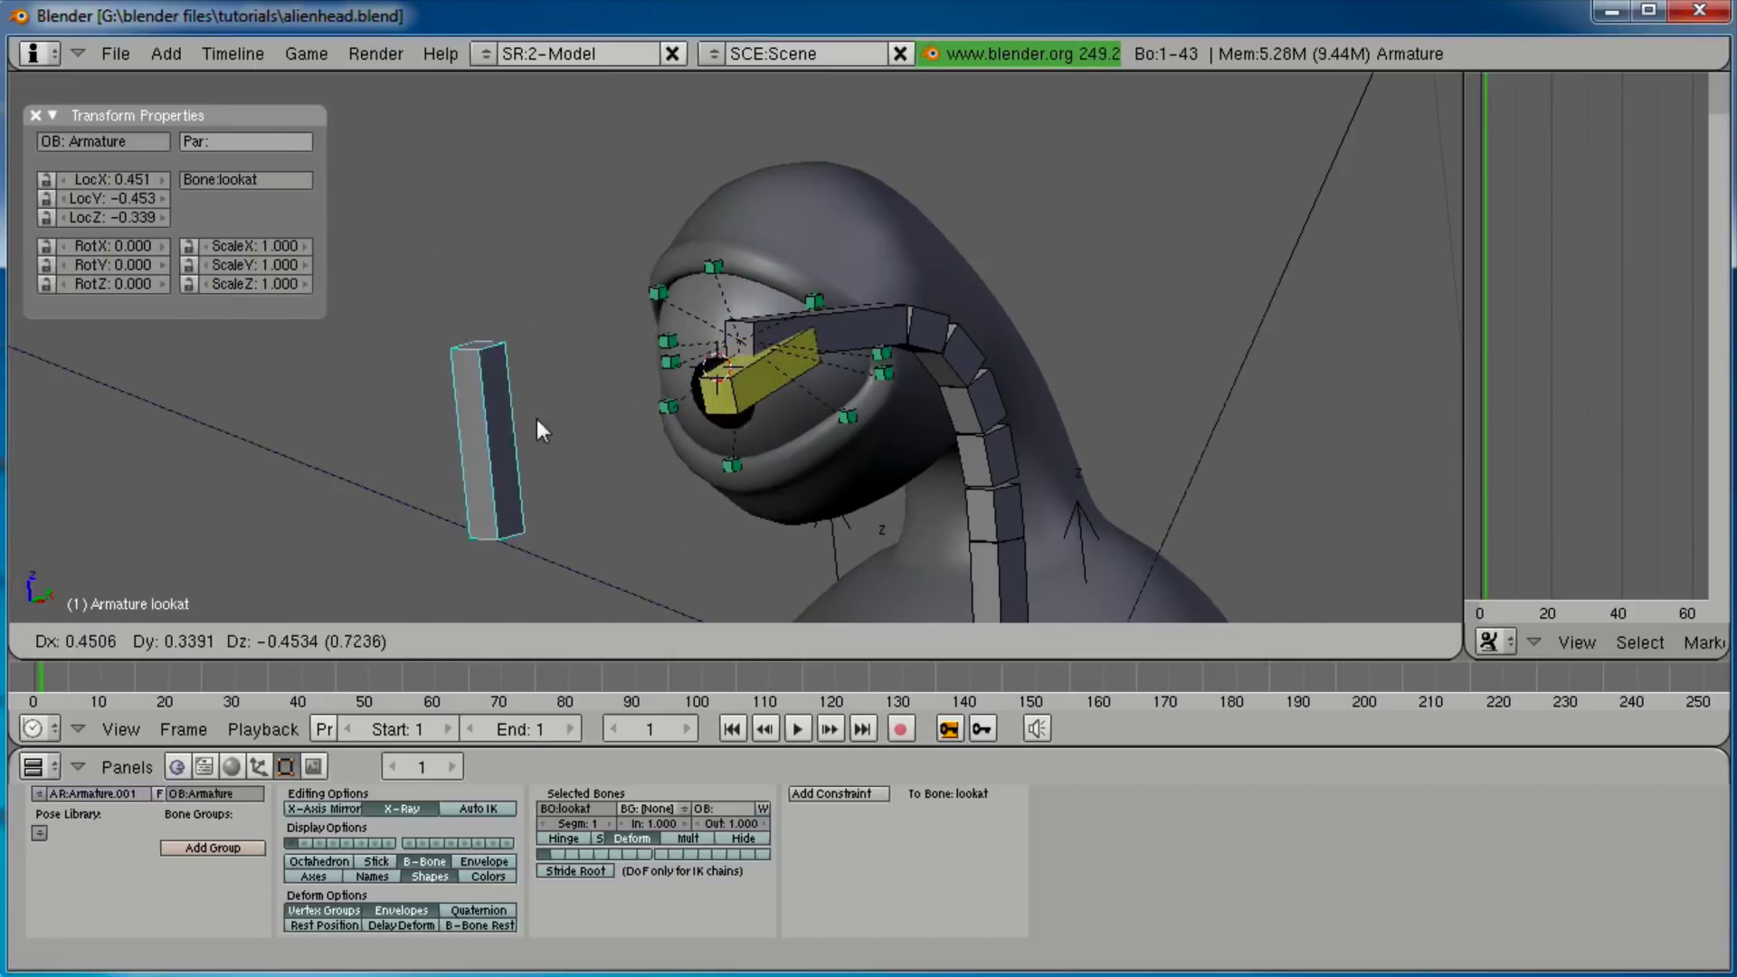
right_click(543, 425)
Add an IK constraint to eyeball_holder targeting the lookat bone, with chain length 1 and influence 0.10.
middle_click_drag(1035, 364, 1011, 431)
right_click(687, 361)
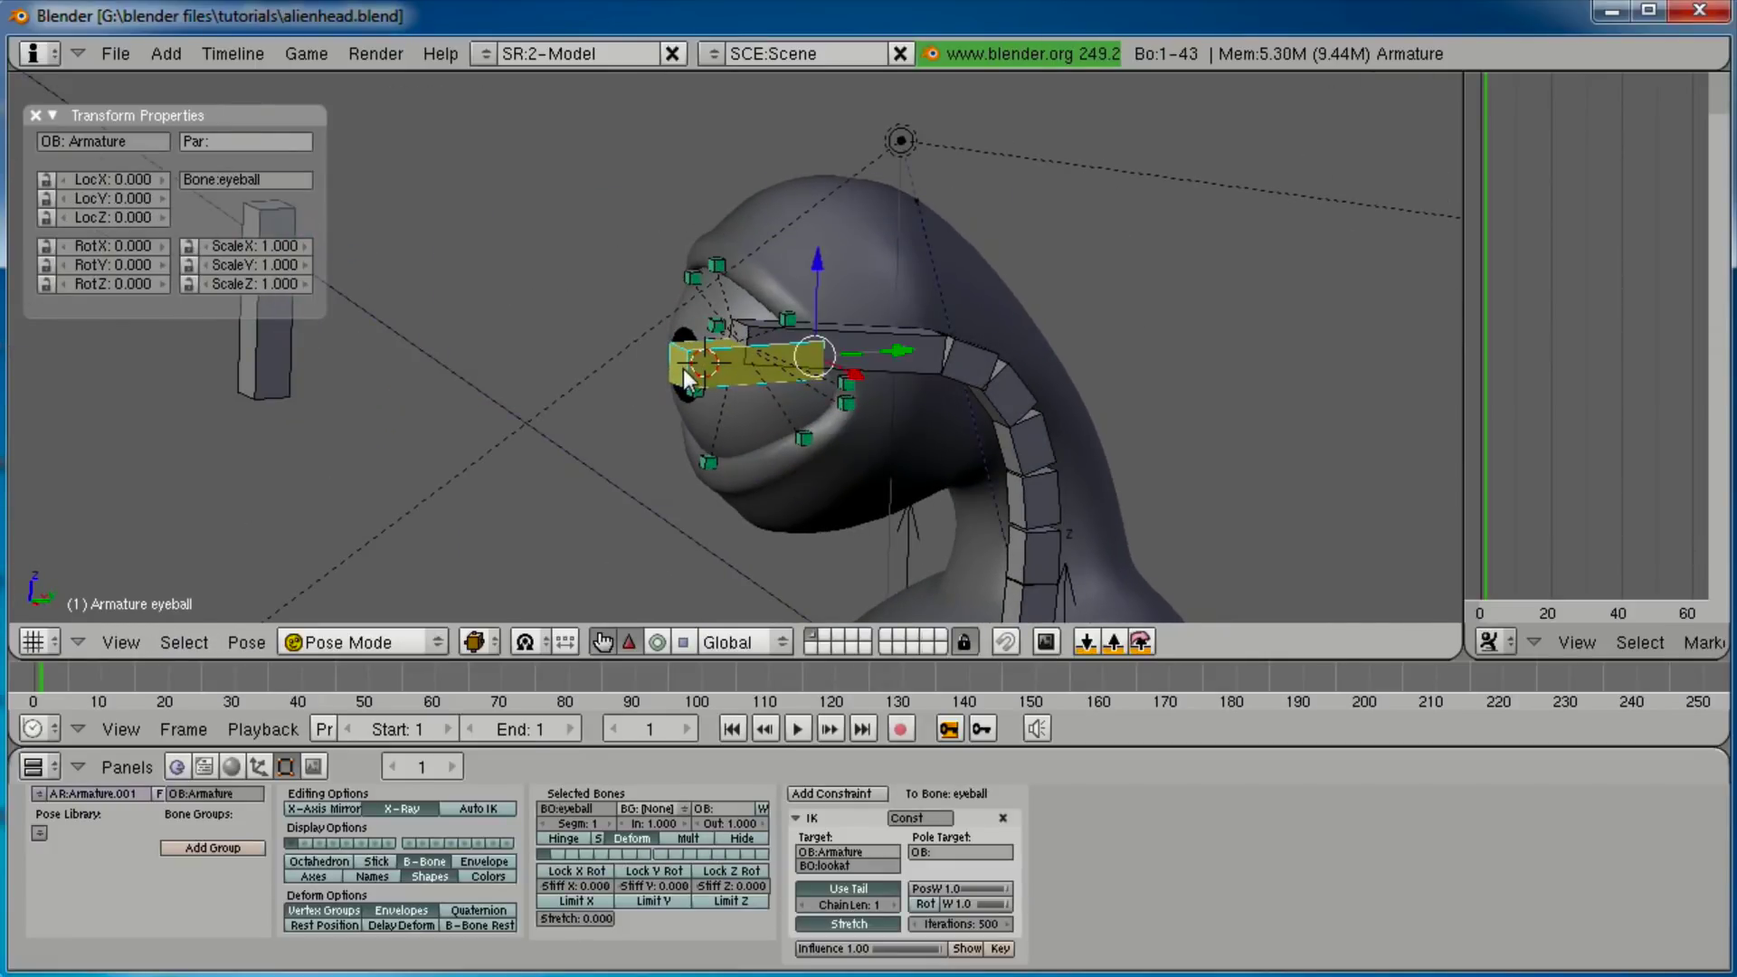
middle_click_drag(857, 382, 964, 345, "shift")
right_click(970, 353)
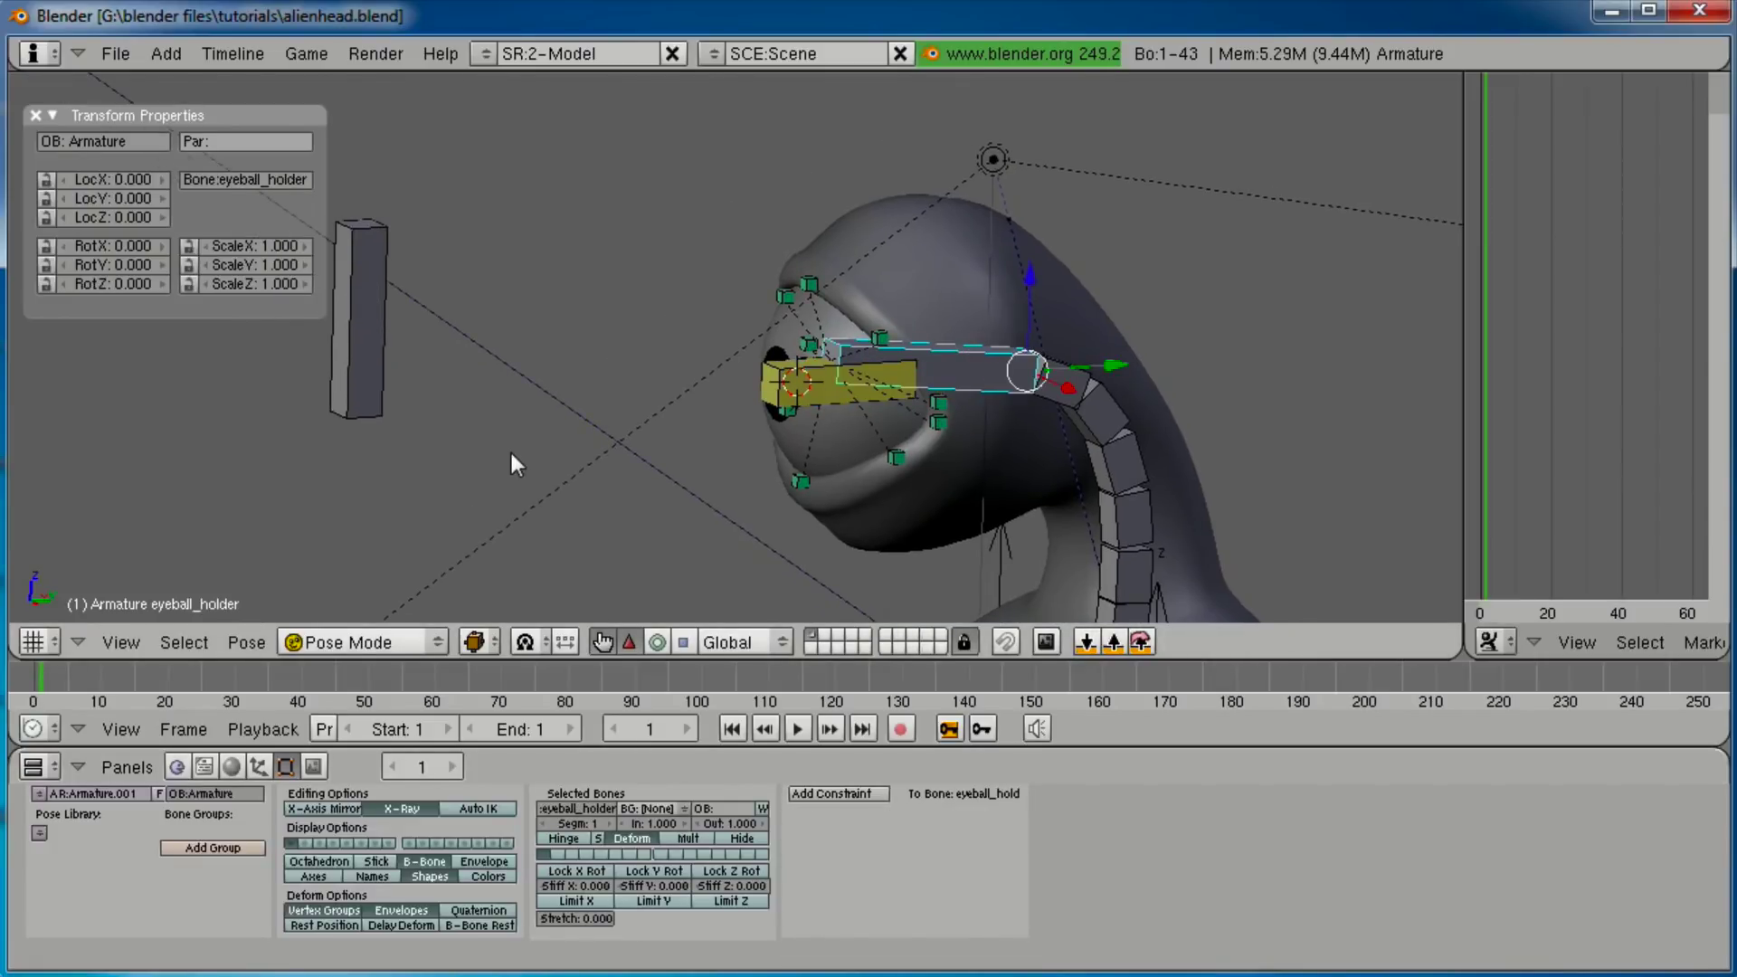
right_click(381, 340)
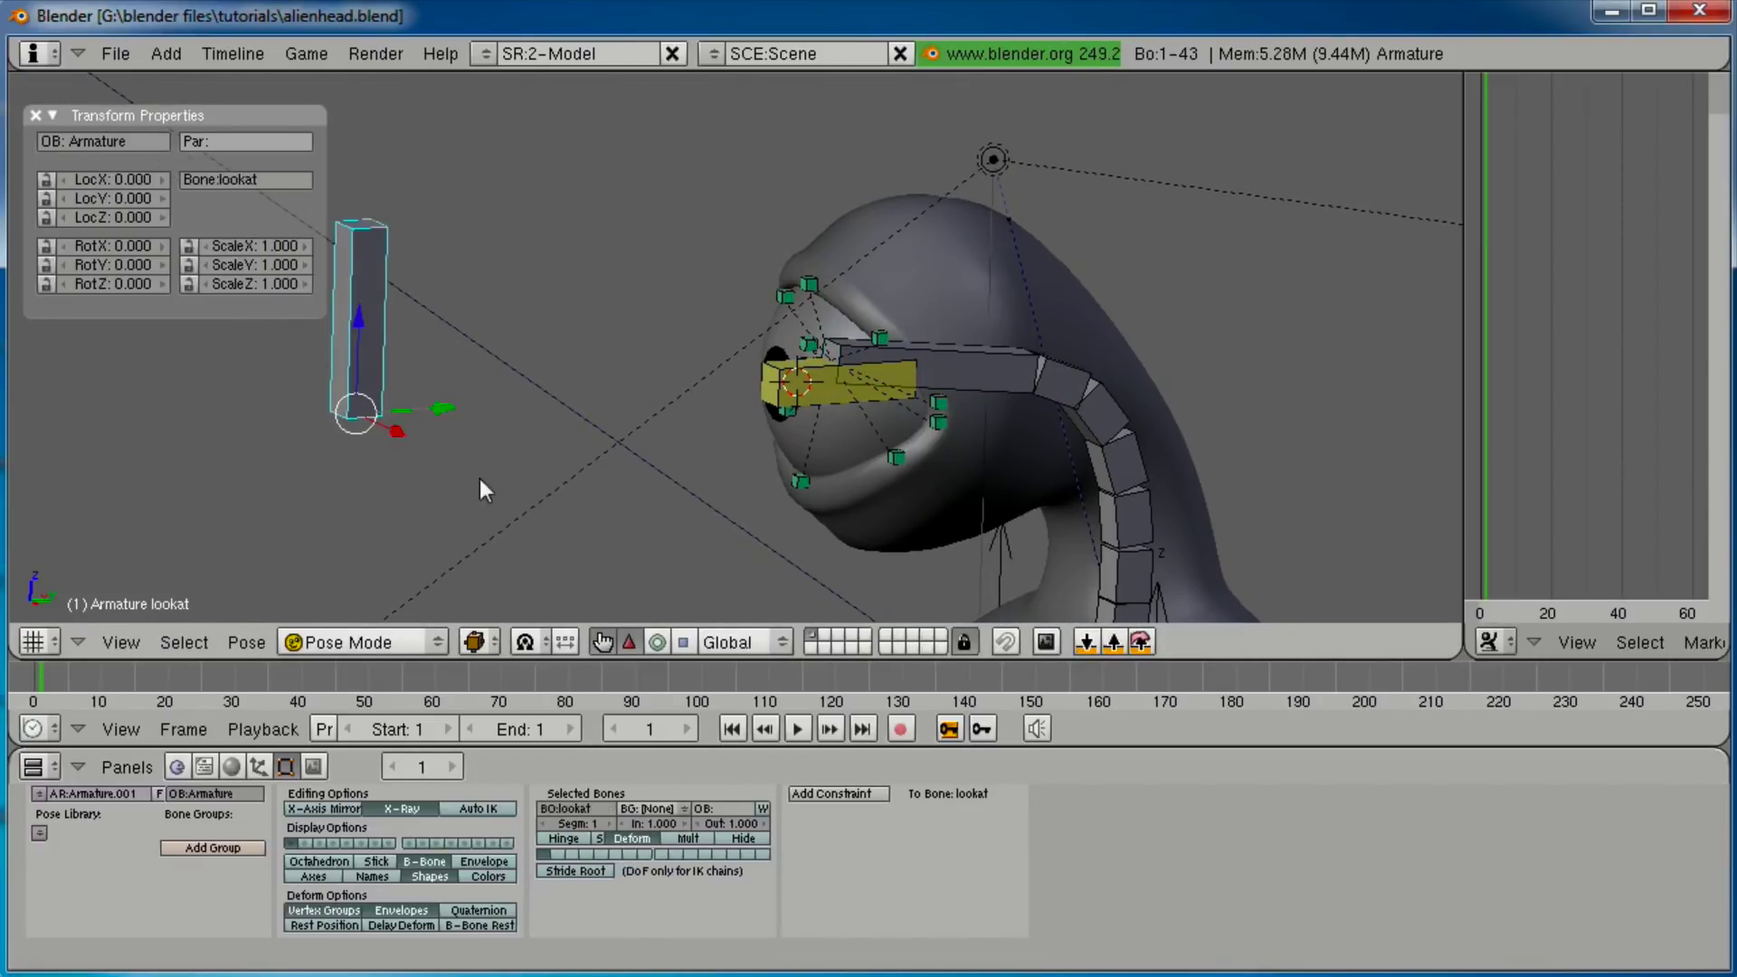
right_click(986, 380, "shift")
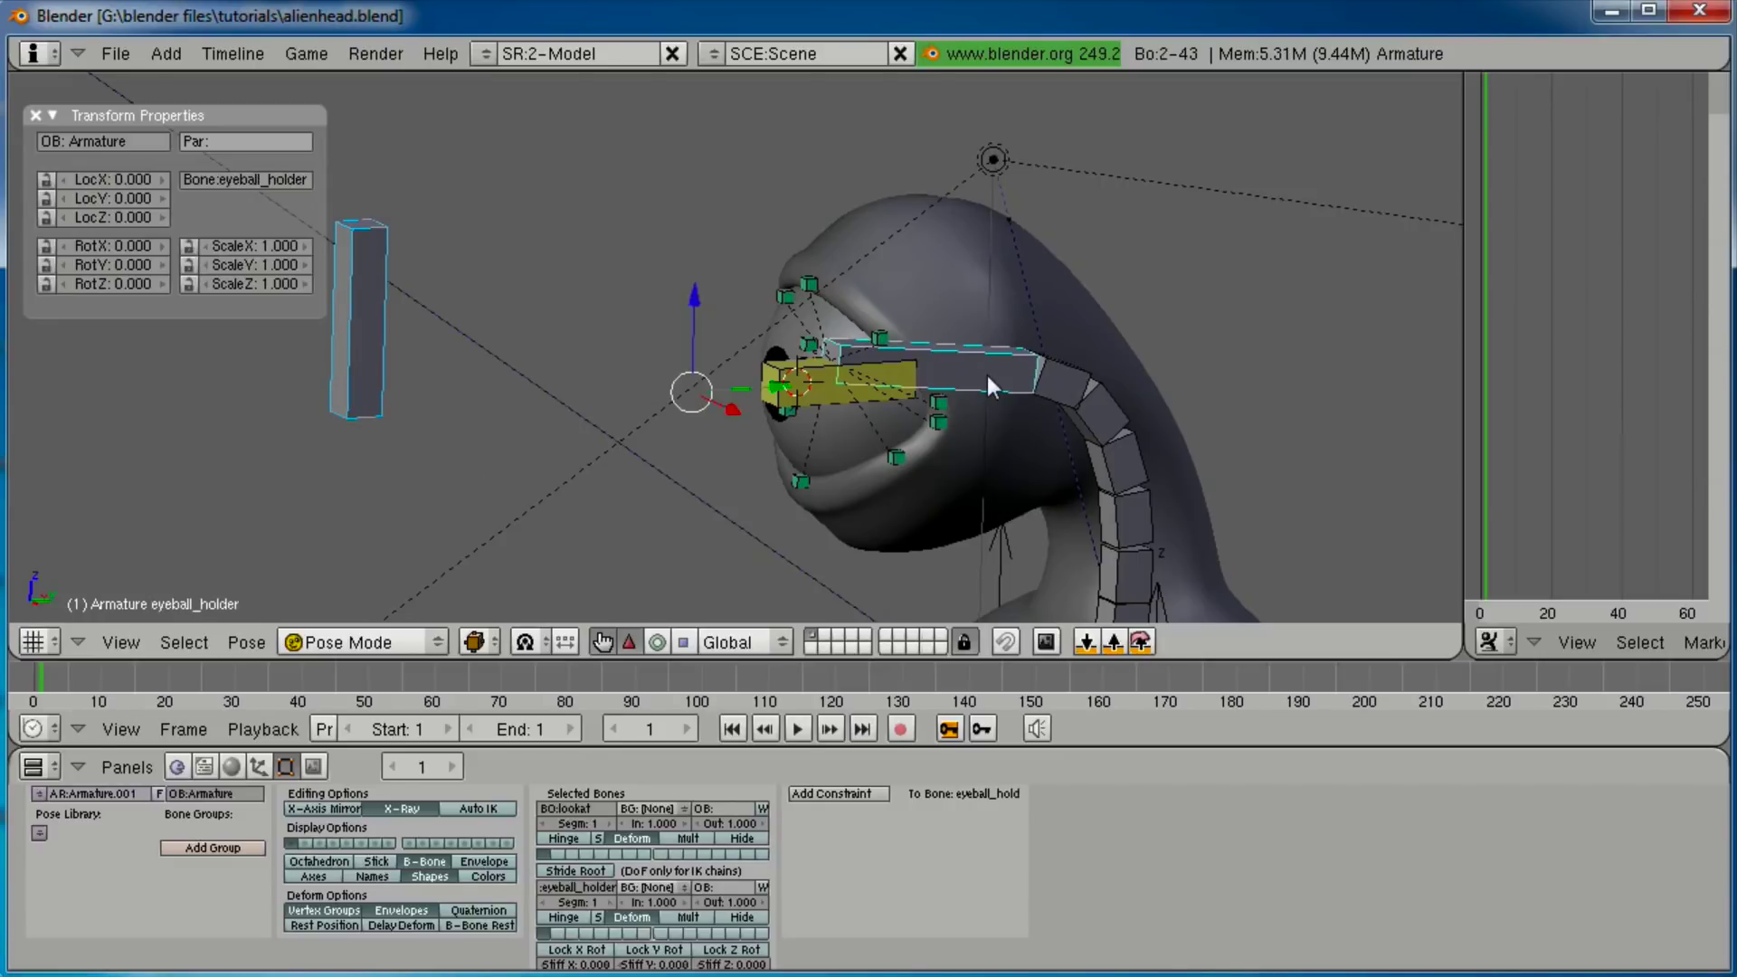
key("ctrl+shift+c")
key("shift+i")
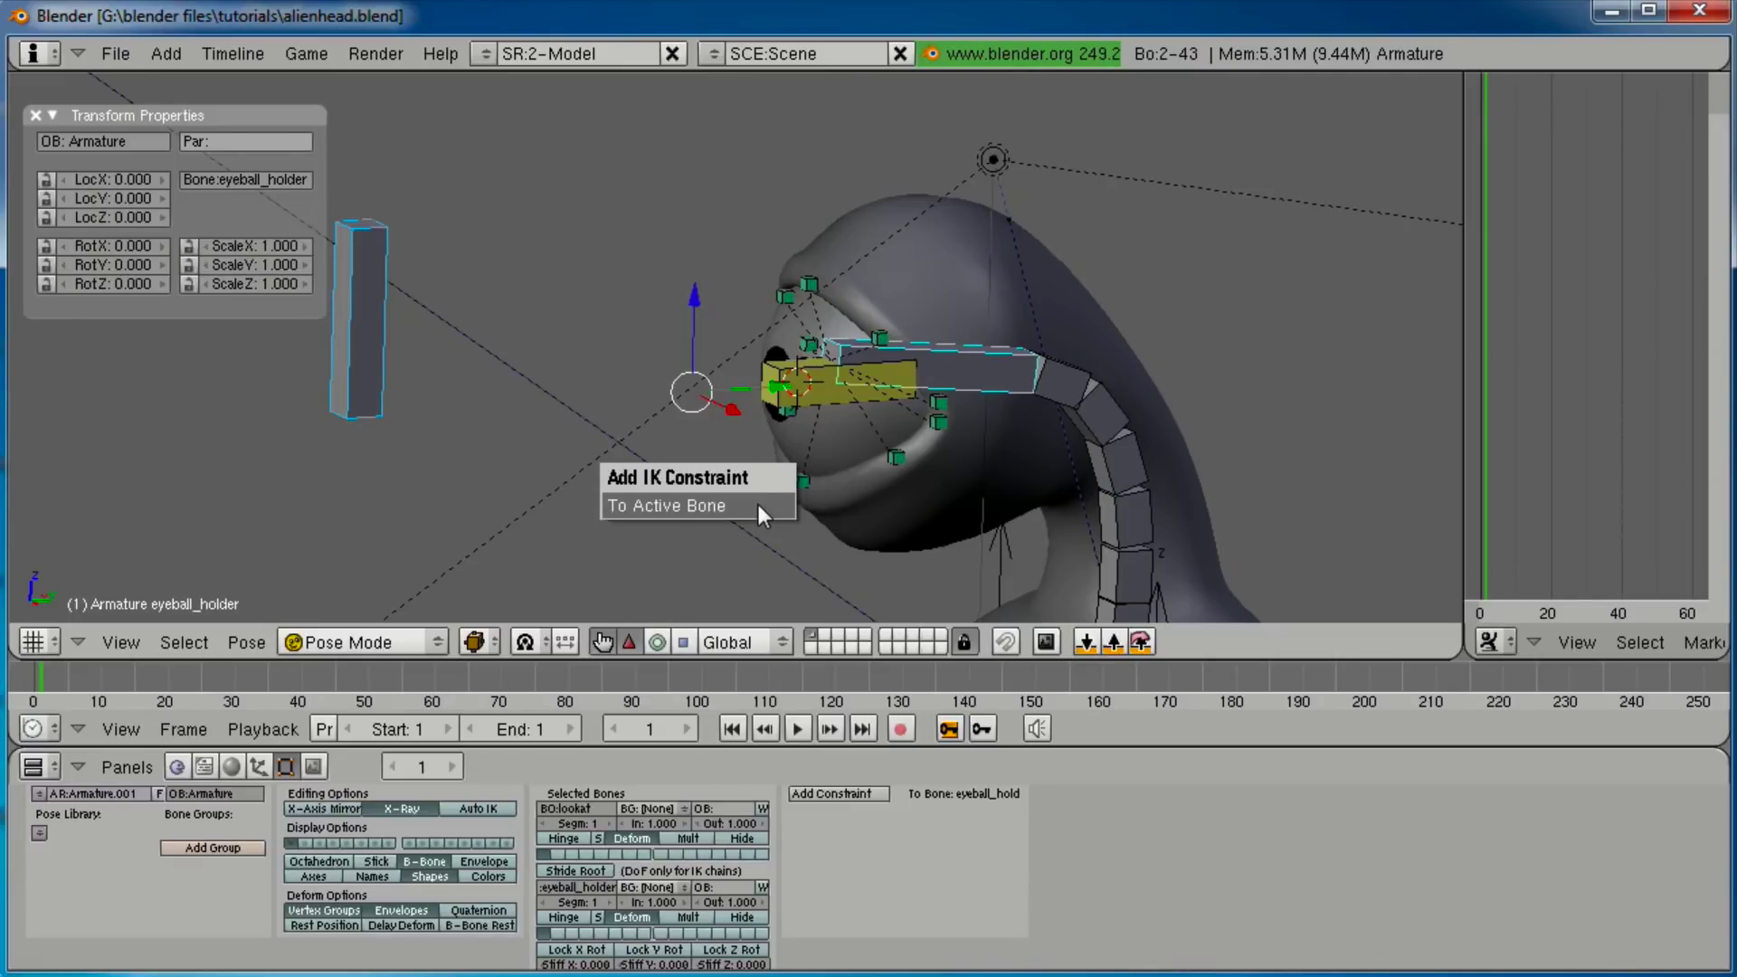
left_click(758, 505)
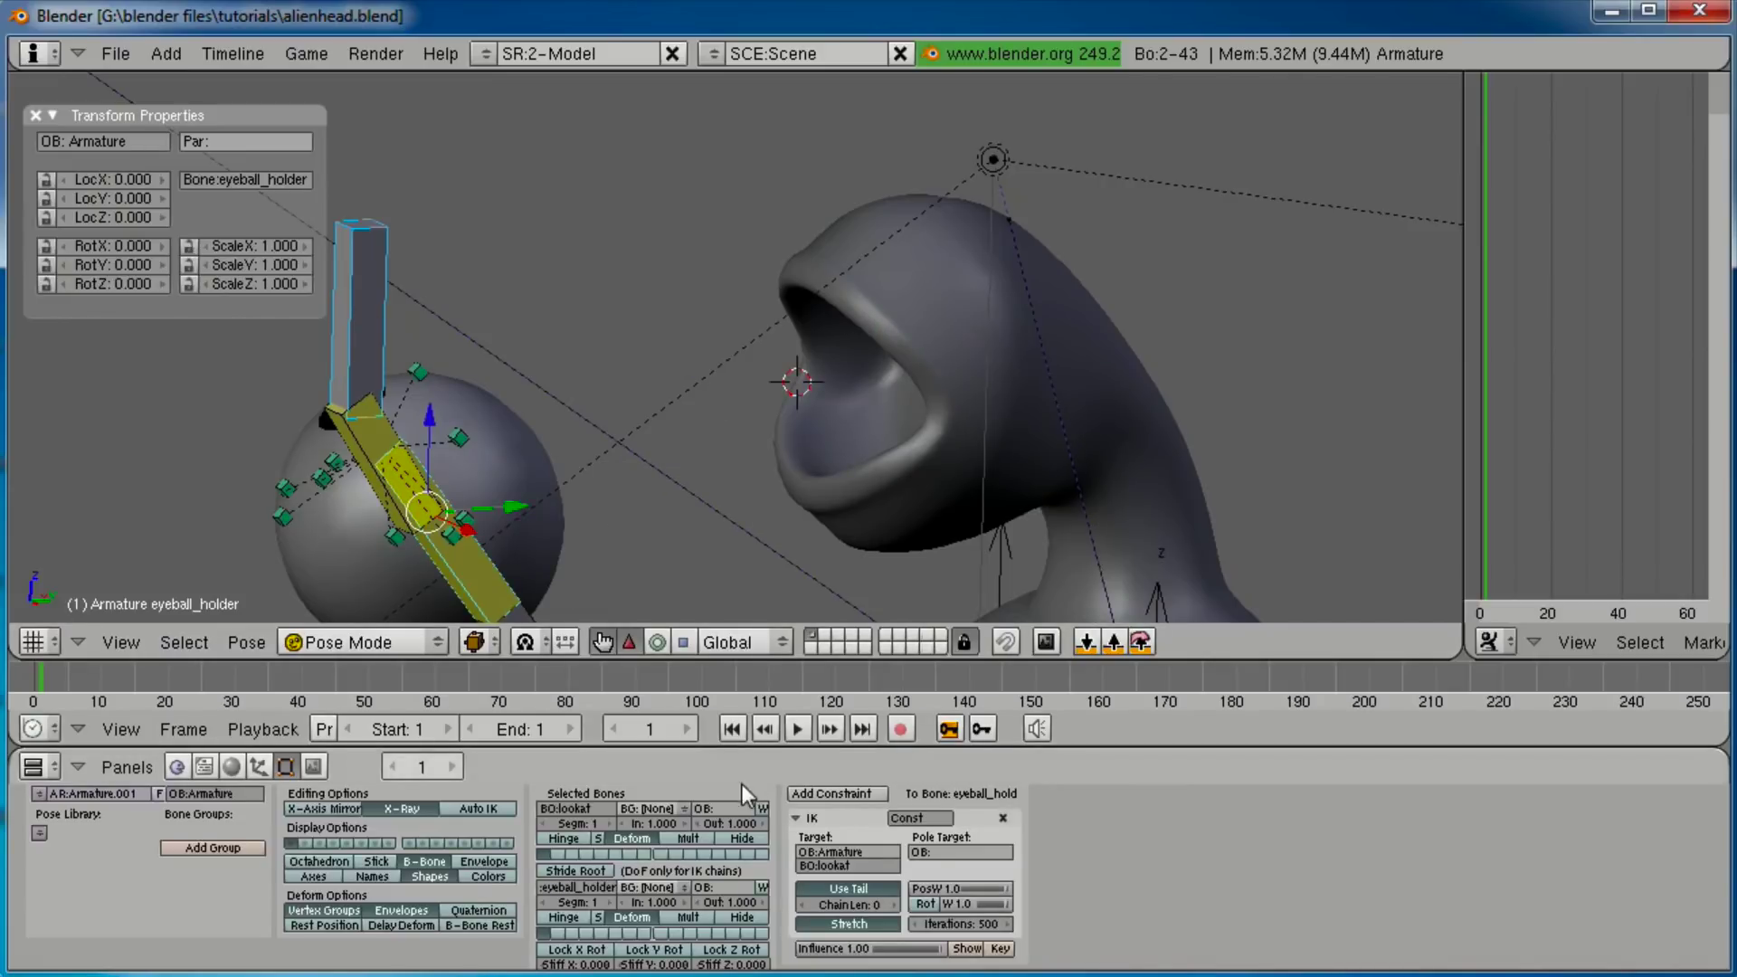
left_click(898, 904)
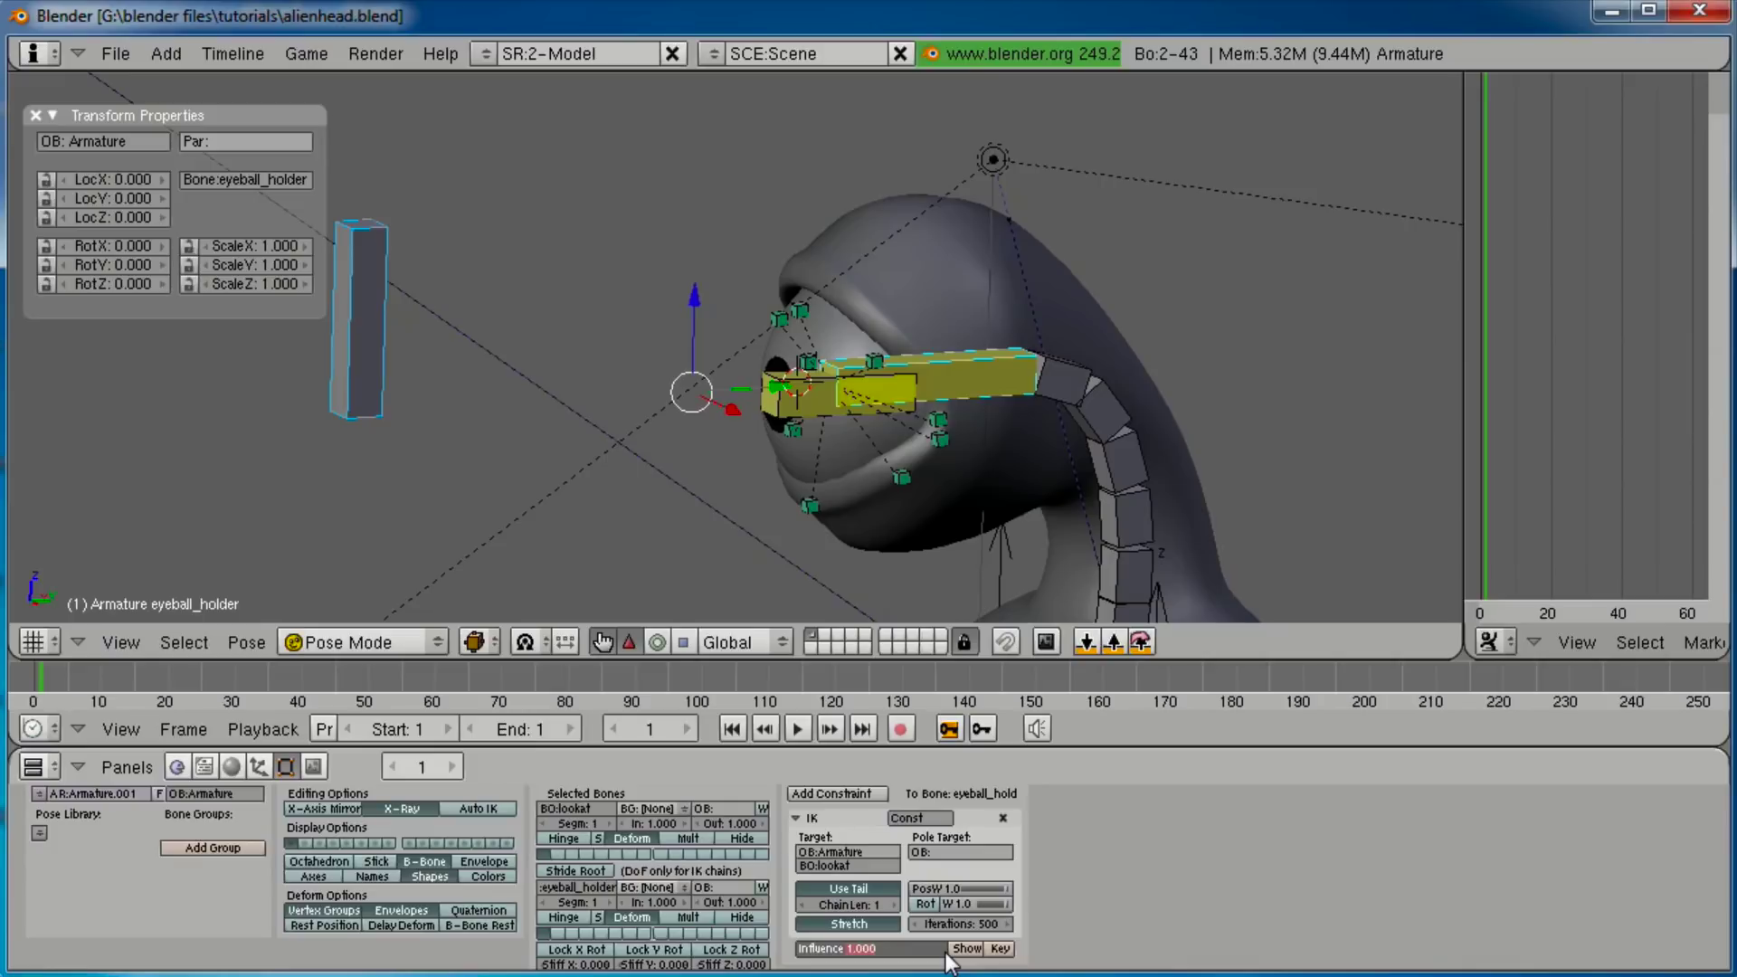
key("Return")
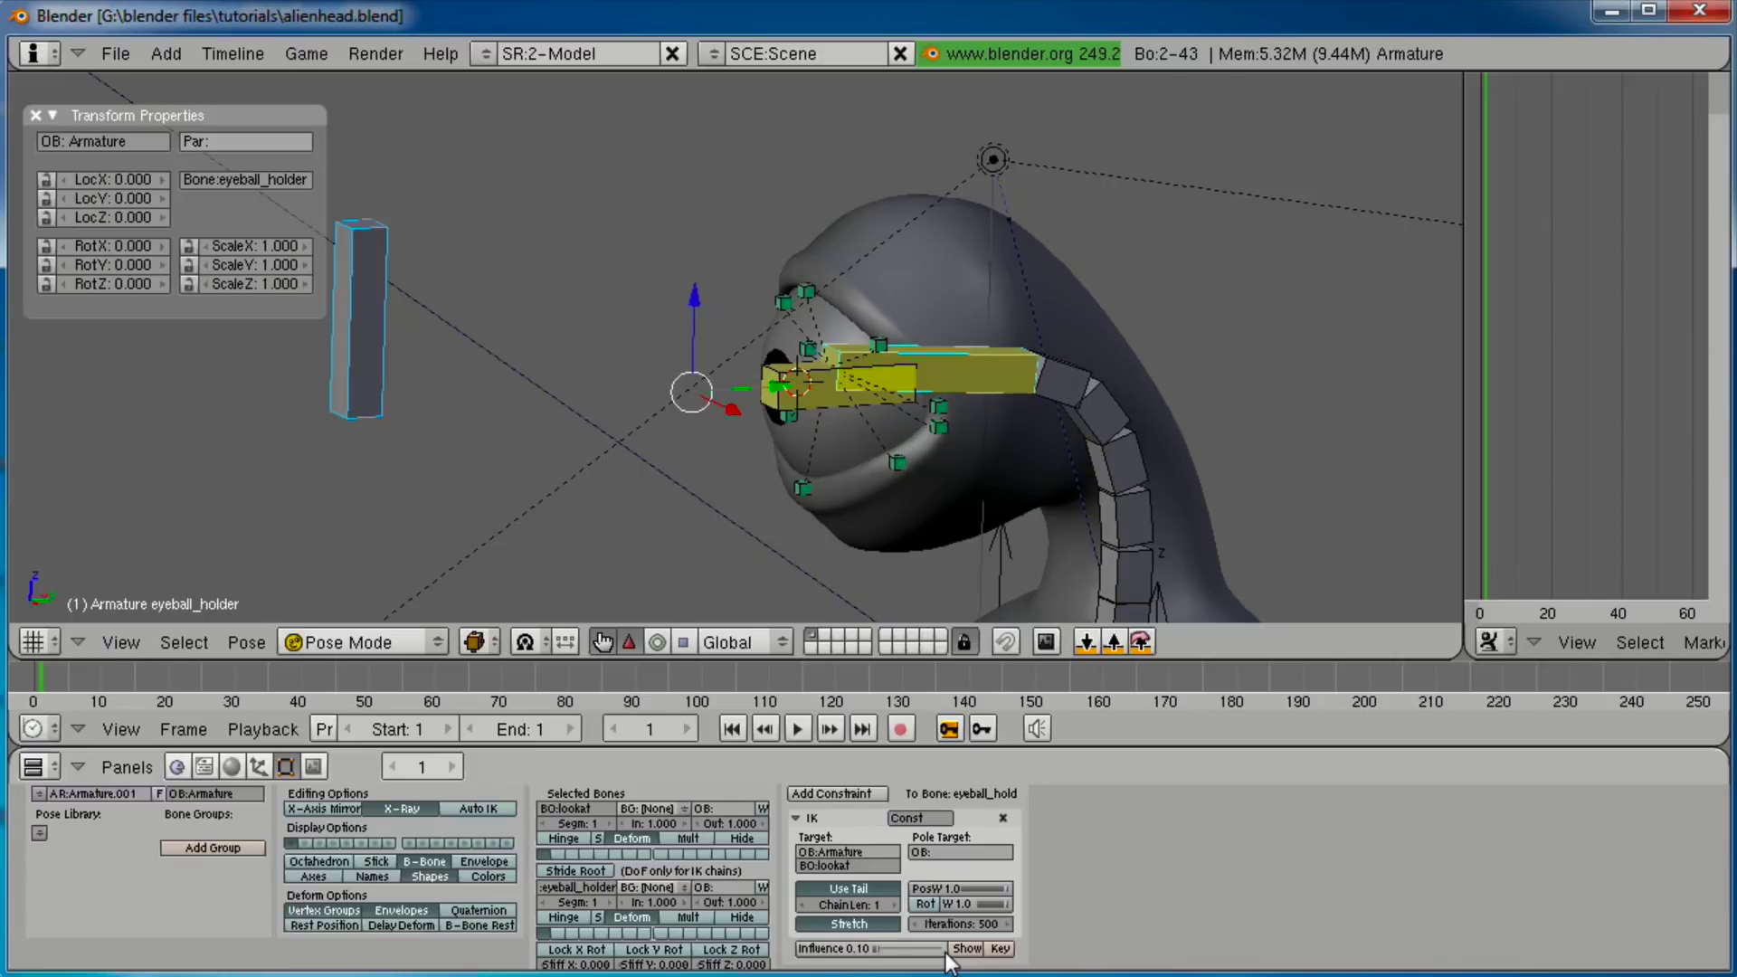
Try moving the lookat bone around the head to test eyeball_holder's slight following, cancelling the moves and clearing the selection.
middle_click_drag(345, 438, 530, 476)
right_click(568, 398)
key("g")
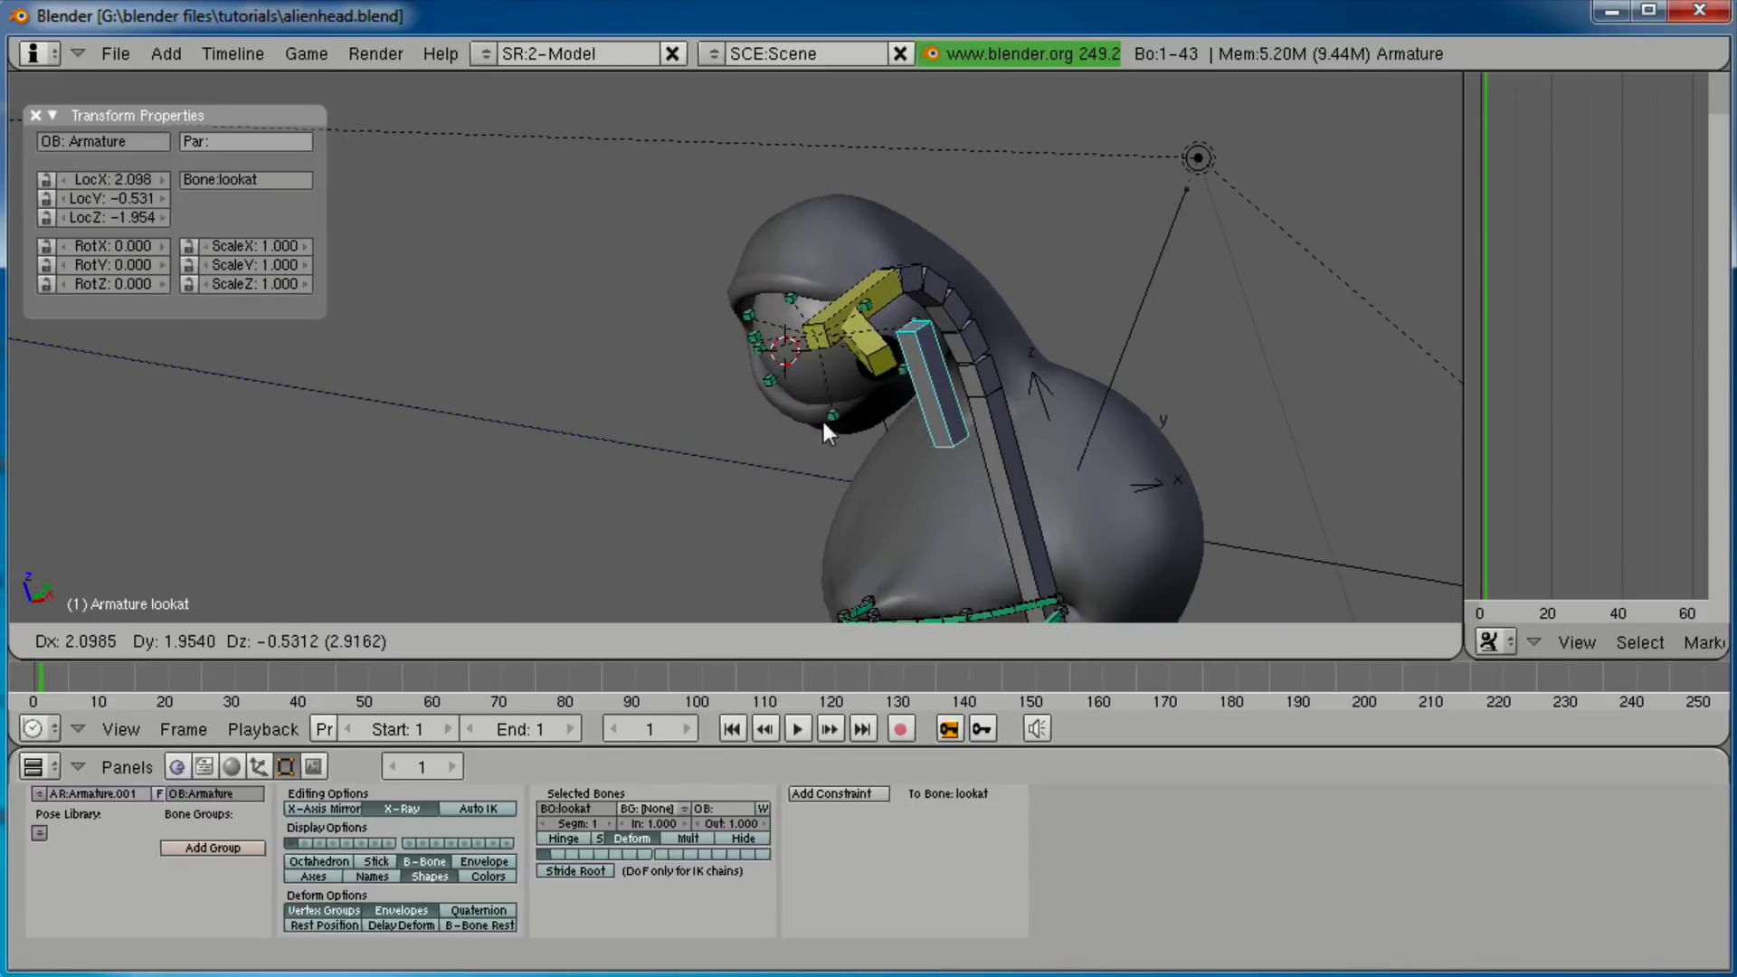
key("Escape")
key("KP_1")
key("g")
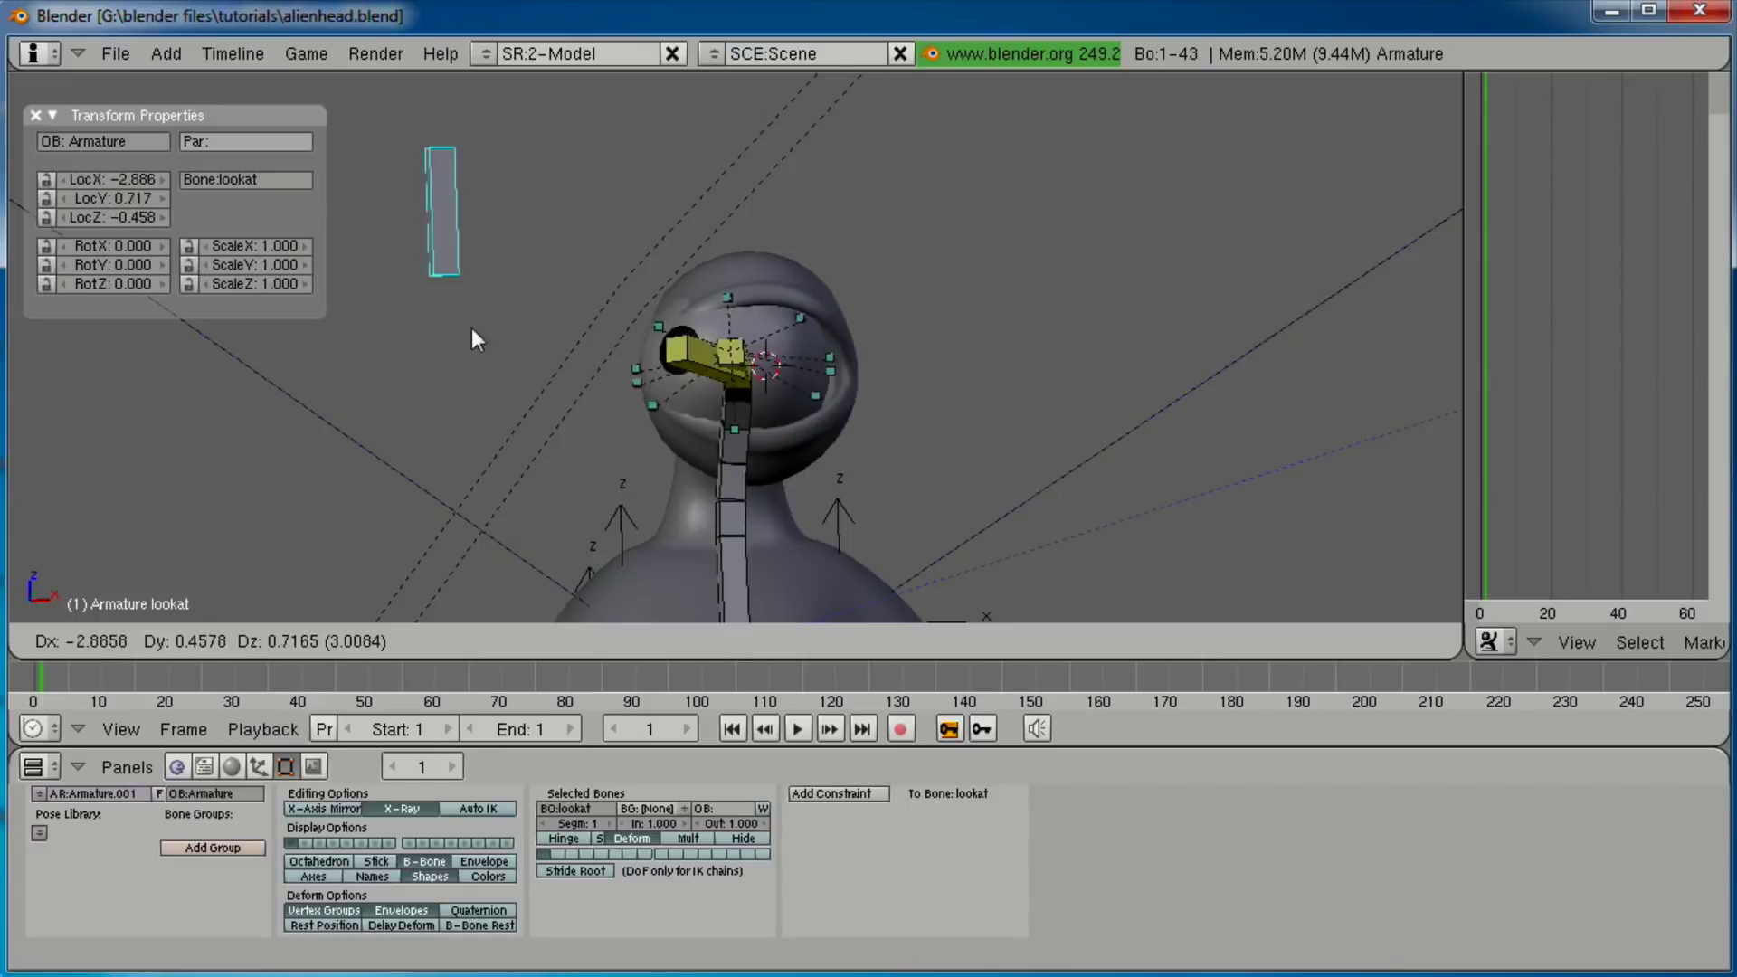
left_click(905, 362)
key("a")
Parent the alien body mesh to the armature, creating its vertex groups from bone heat.
scroll(921, 394, "down", 3)
middle_click_drag(921, 394, 769, 445)
middle_click_drag(932, 434, 865, 360, "shift")
scroll(908, 308, "up", 2)
right_click(948, 343)
middle_click_drag(887, 297, 866, 384, "shift")
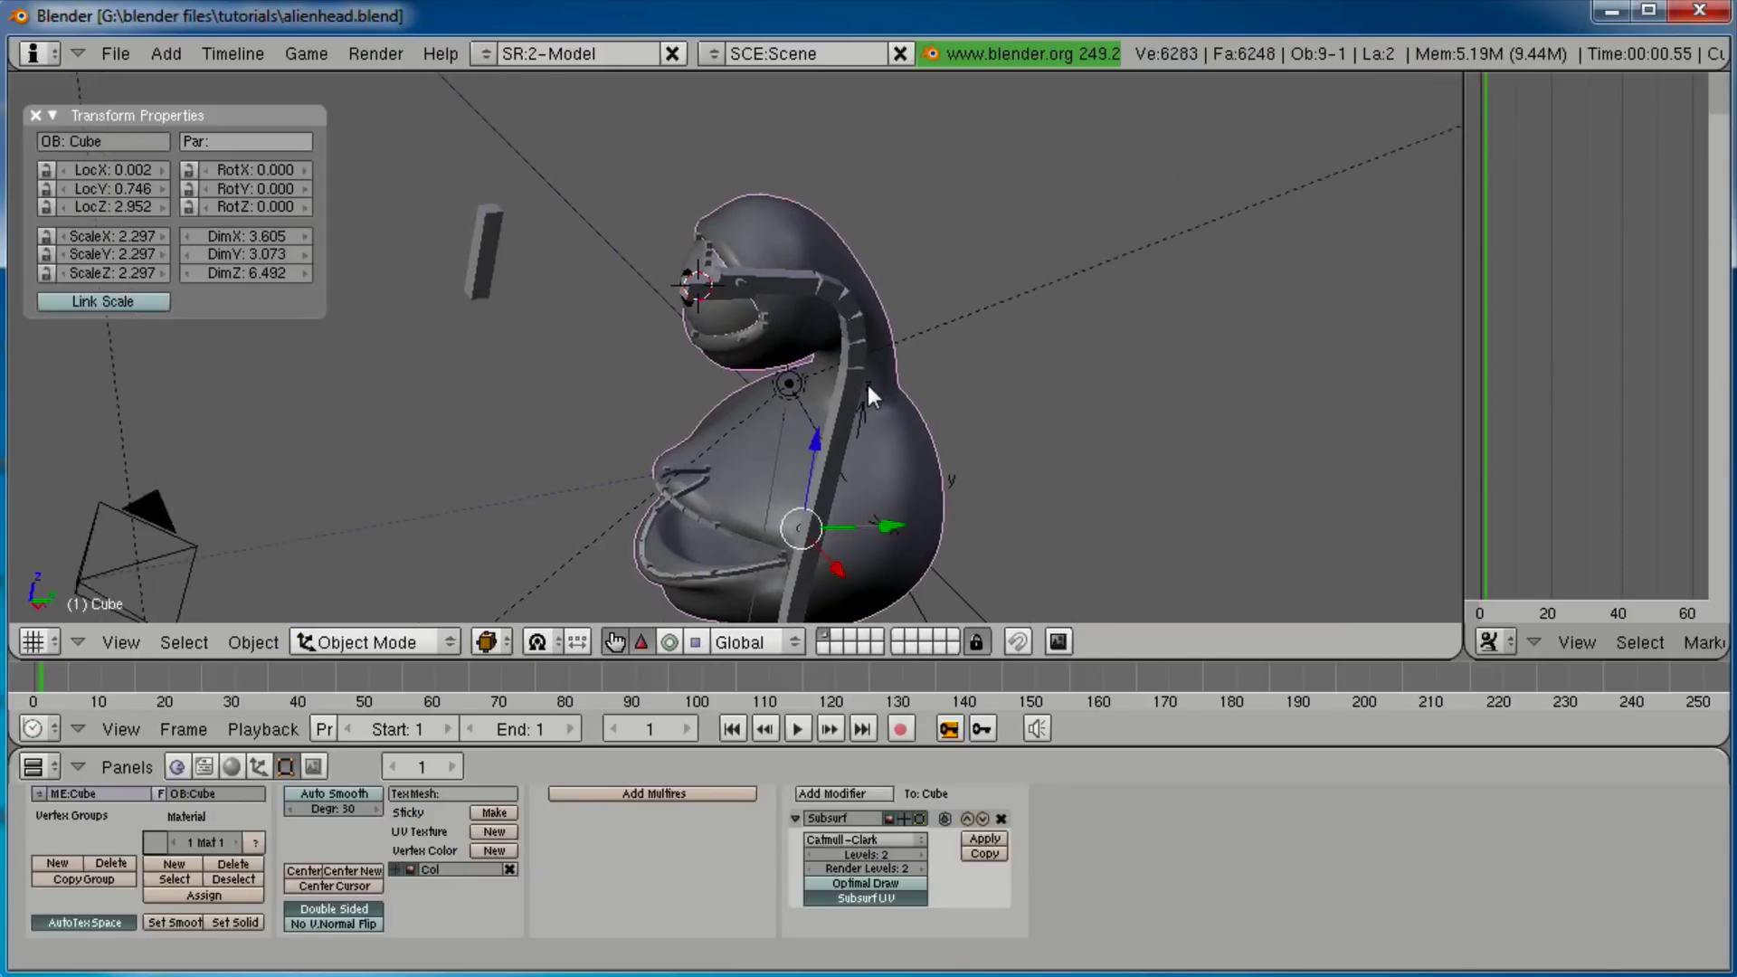
scroll(870, 380, "up", 2)
right_click(856, 266)
key("ctrl+p")
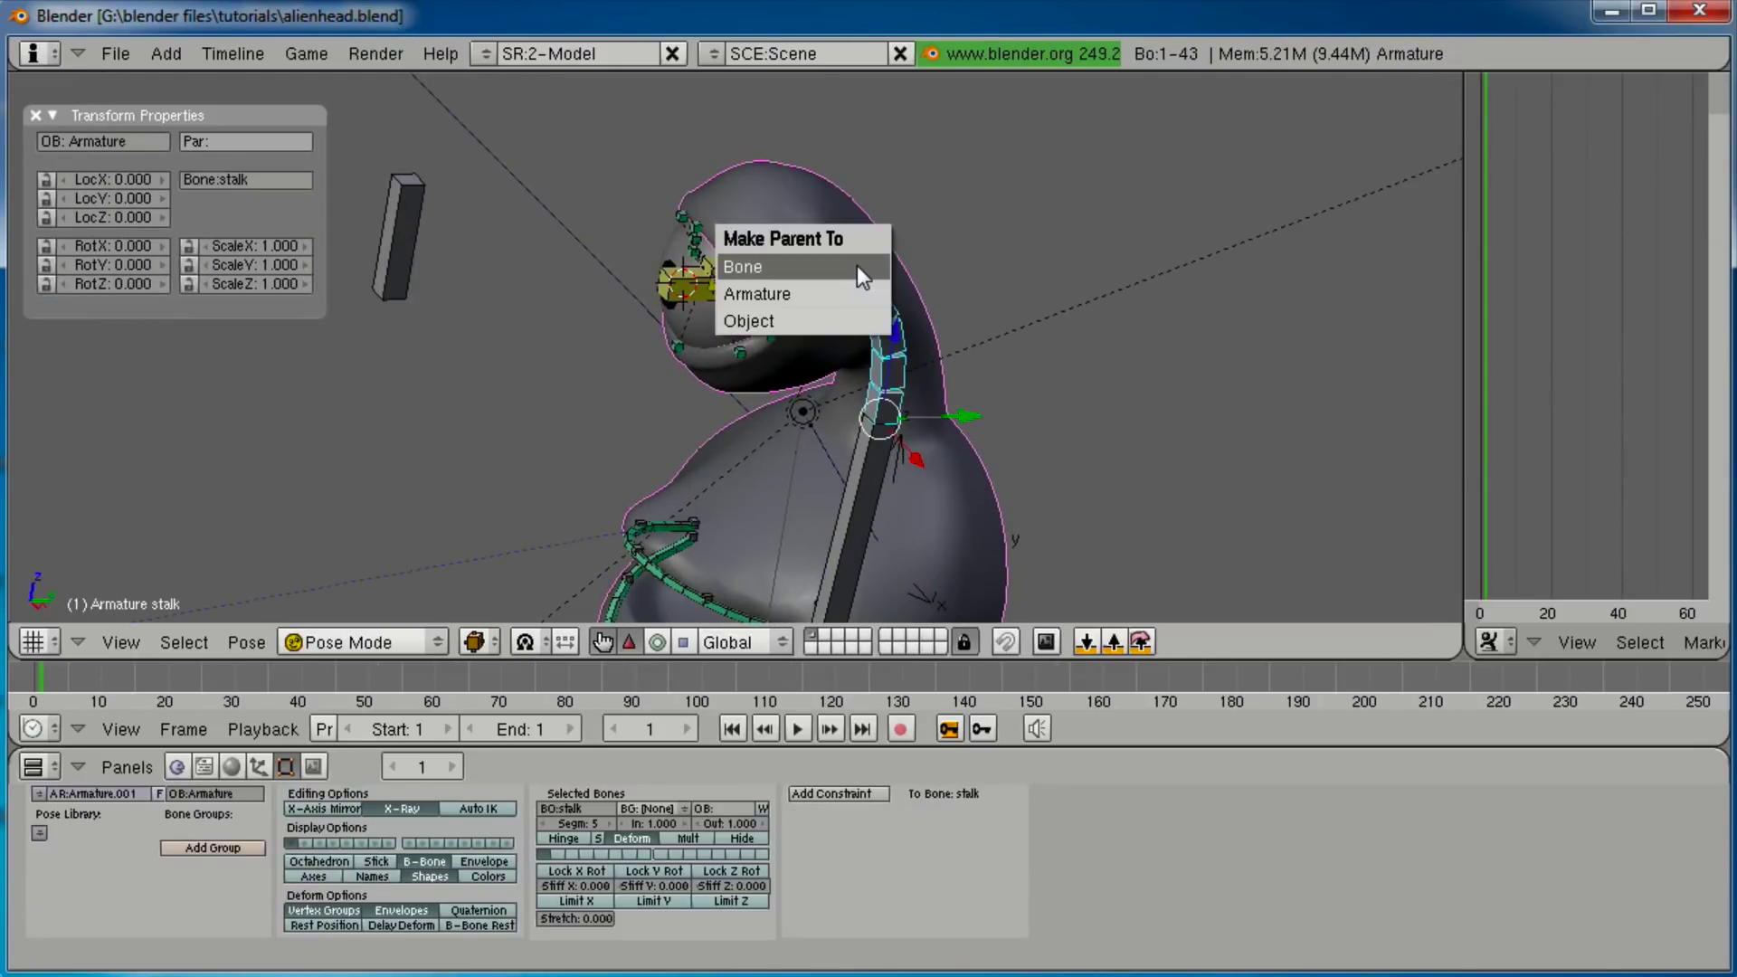
left_click(805, 295)
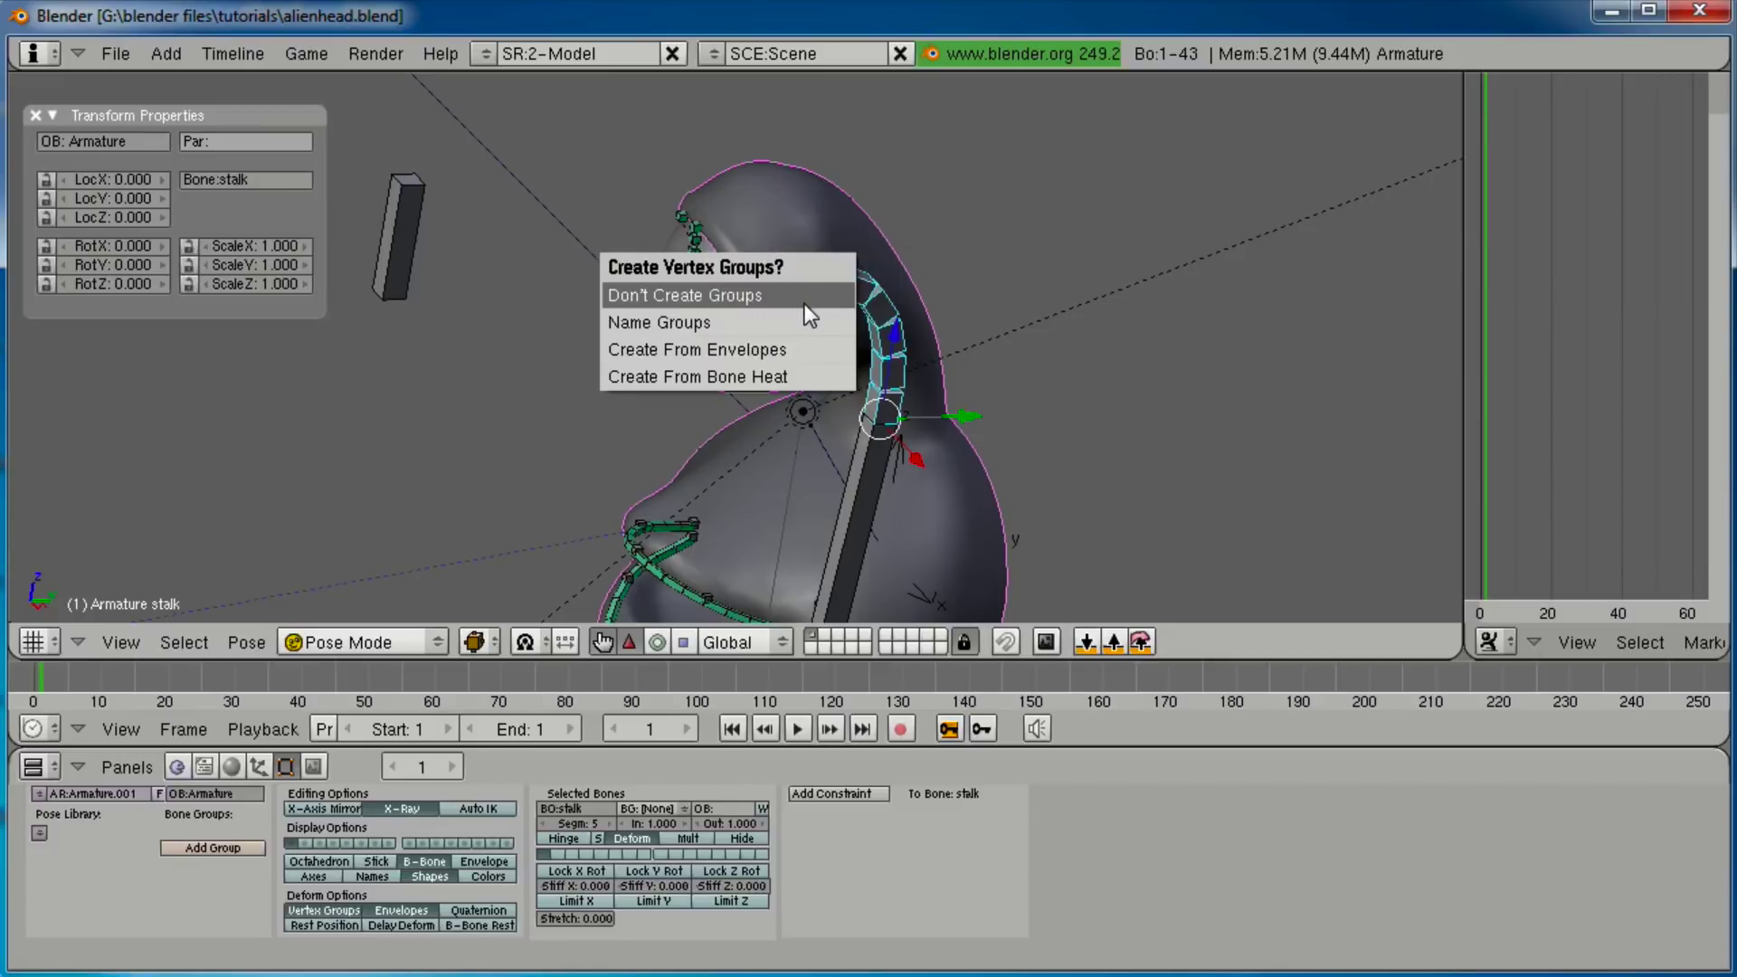
left_click(628, 375)
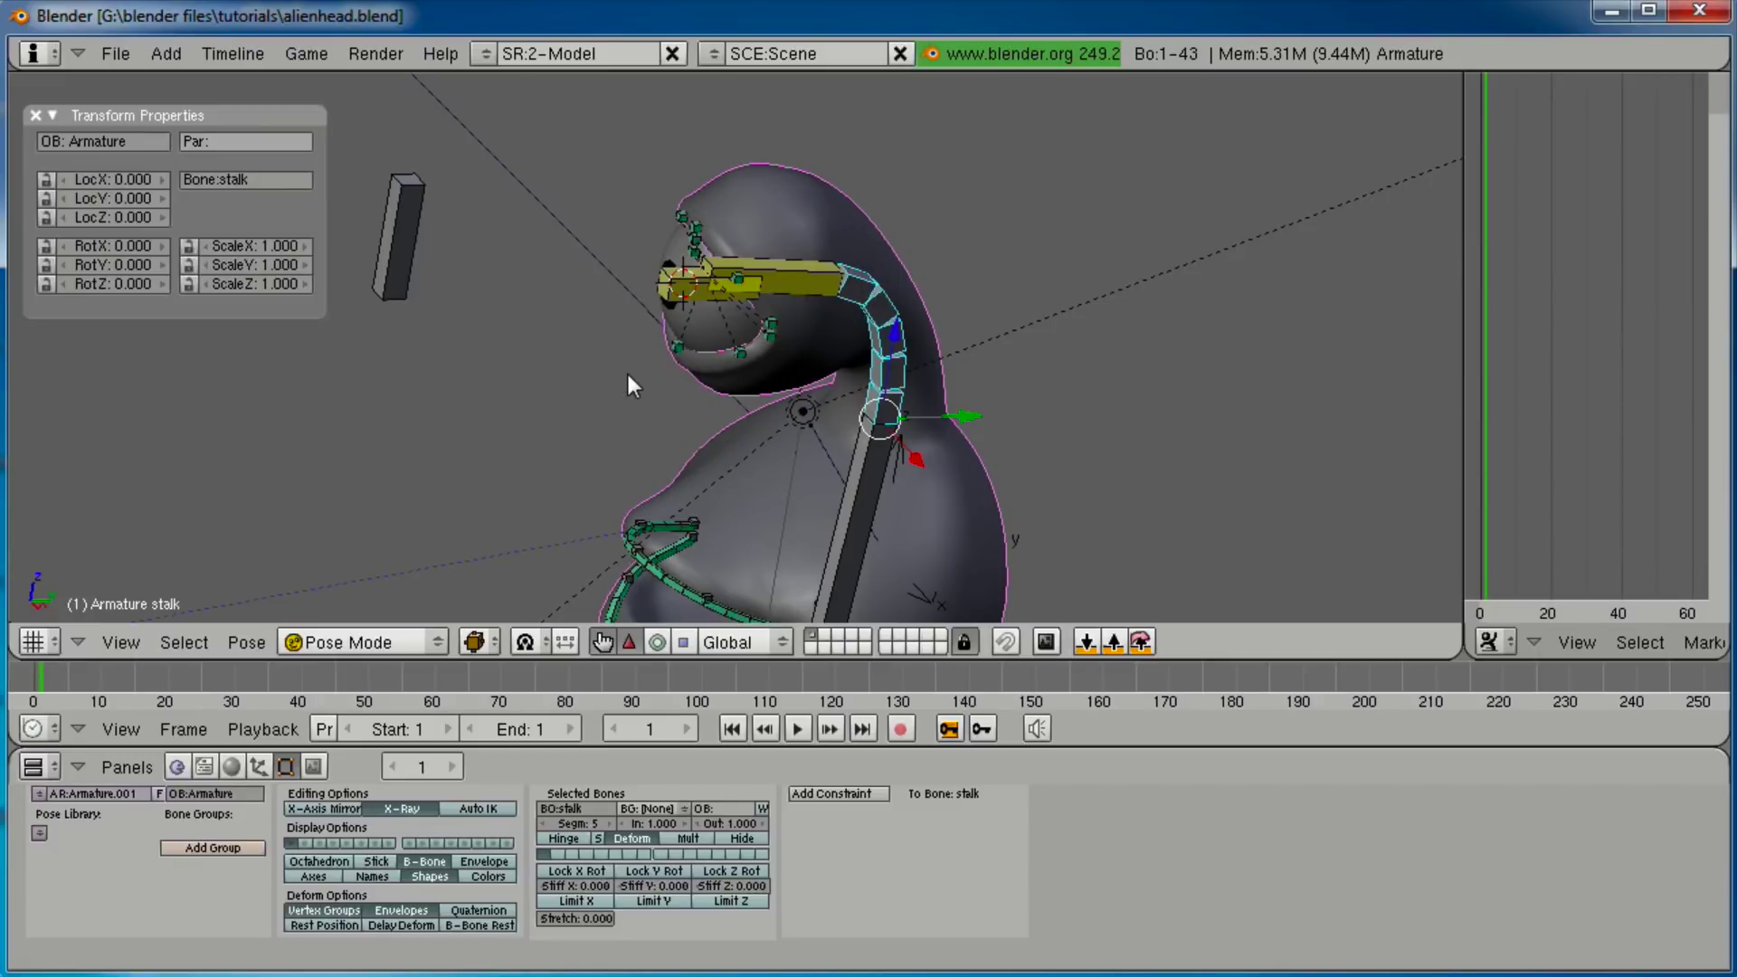
Try moving the lookat bone across the front of the alien to test the body mesh's deformation, cancelling the move.
middle_click_drag(626, 371, 865, 378)
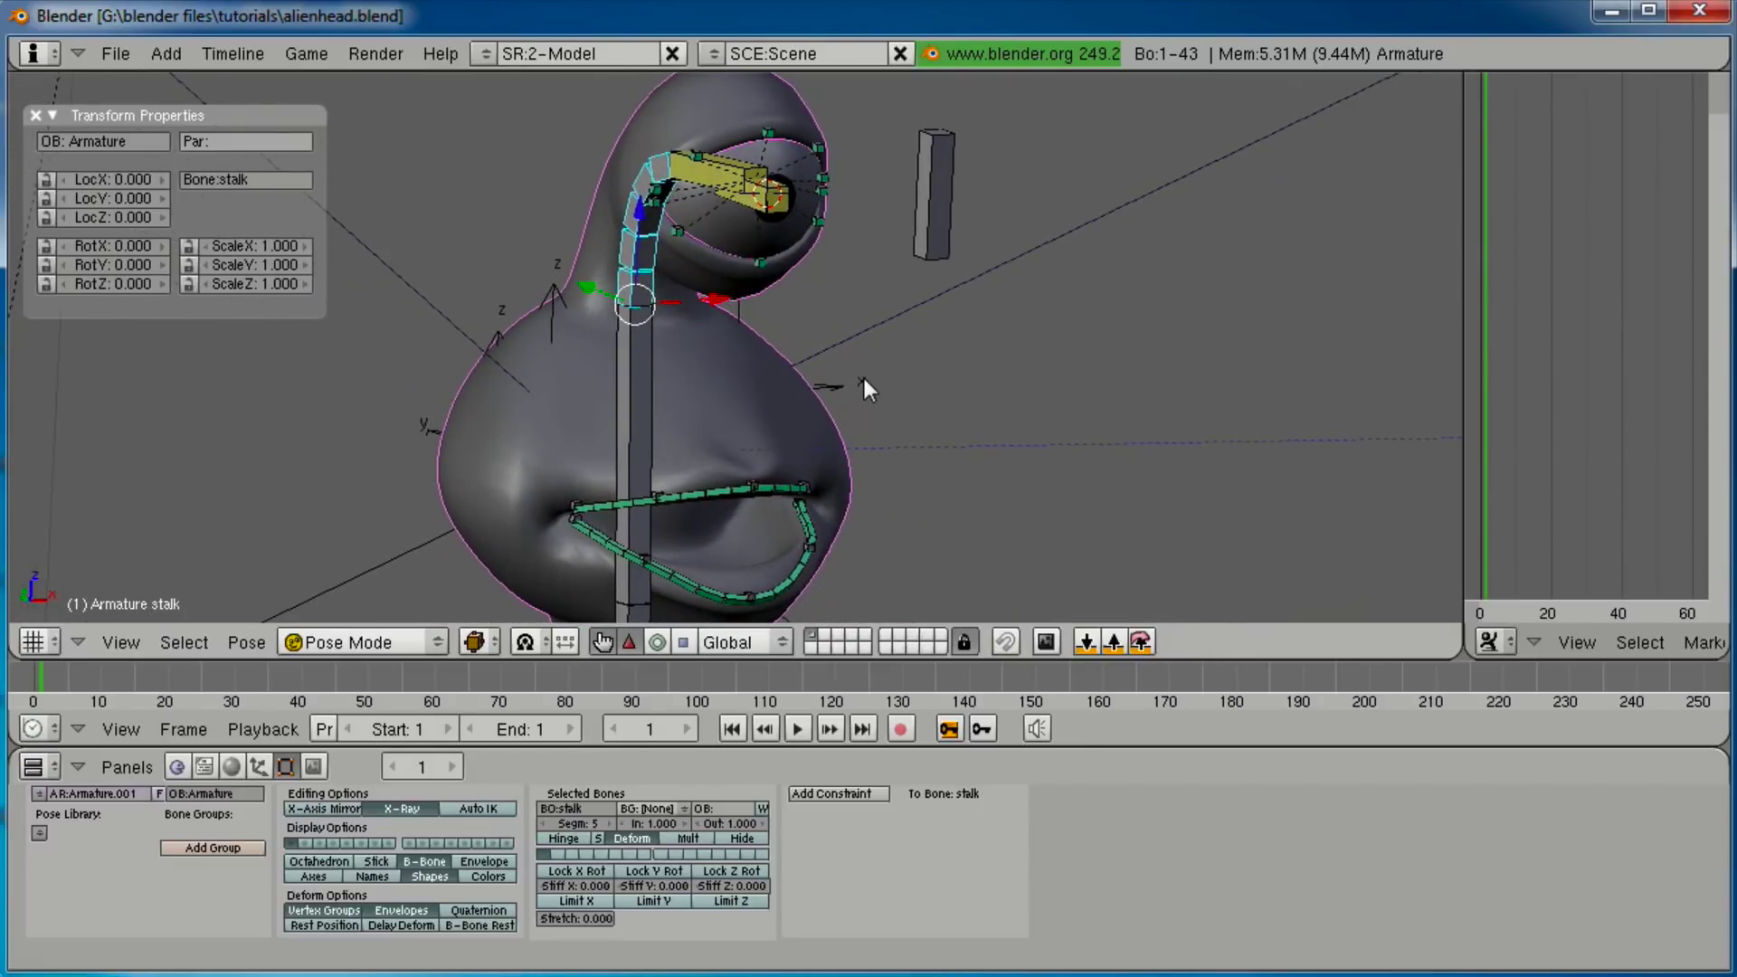
right_click(924, 264)
key("g")
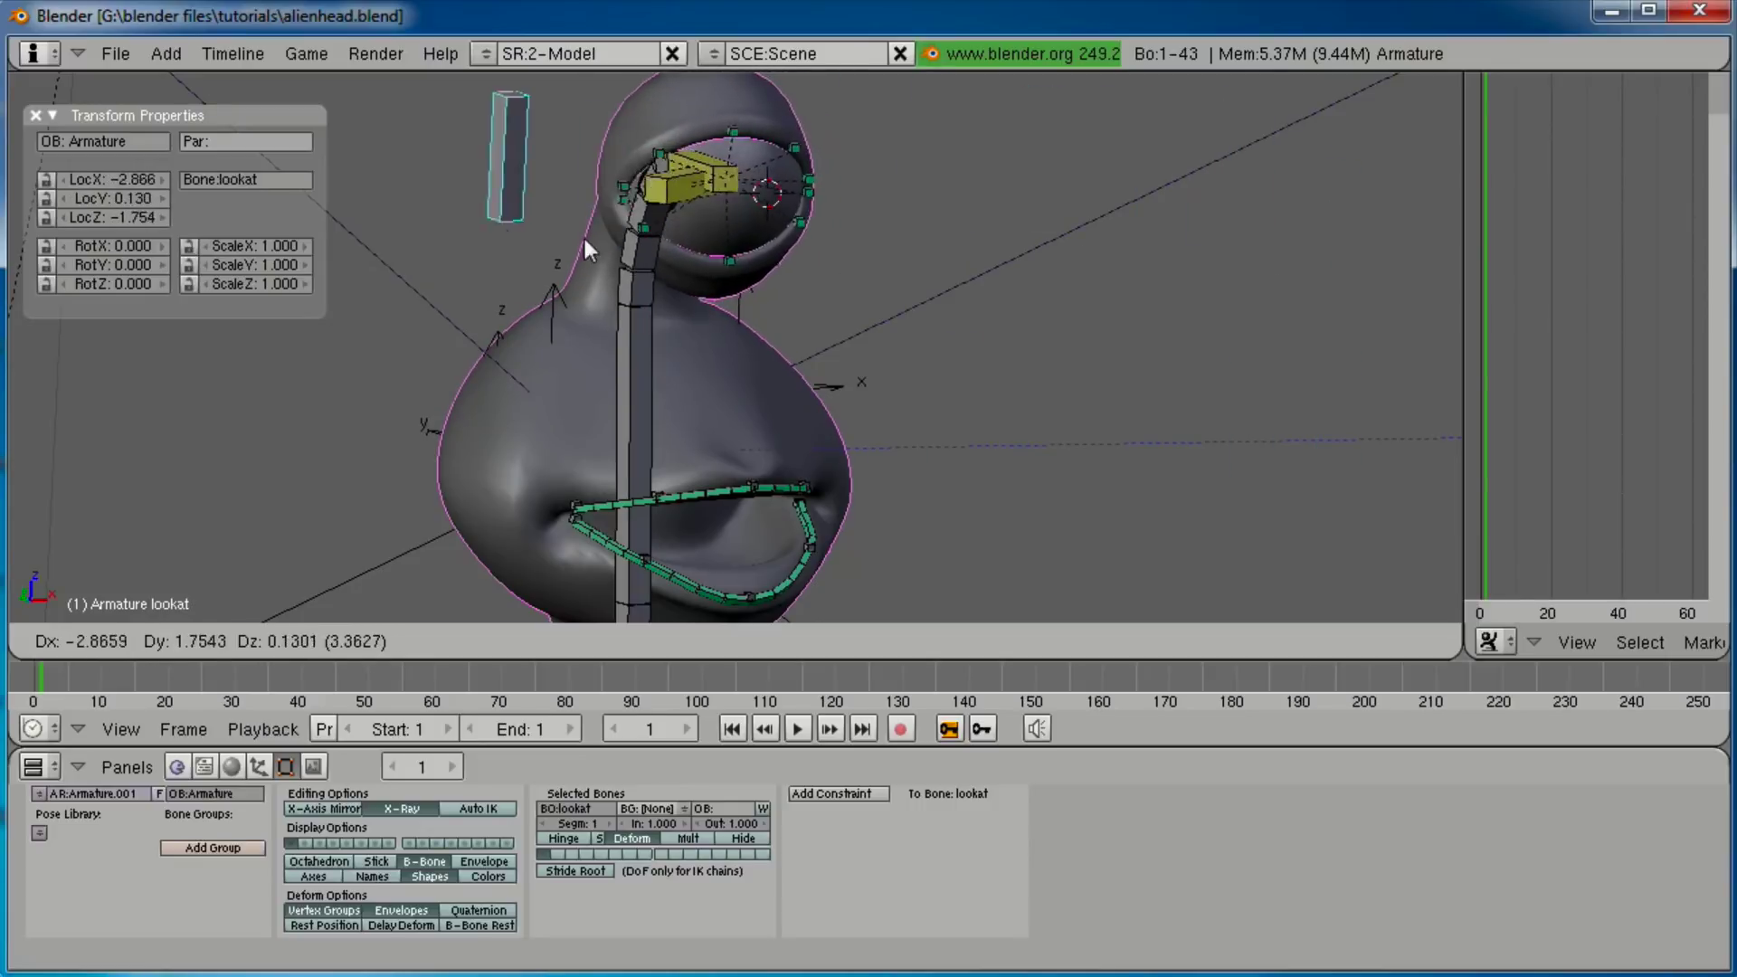
right_click(1116, 237)
Display bone layer 2 temporarily, try moving the lower eyelid control EB, cancel the move and hide the layer.
middle_click_drag(887, 299, 848, 425, "shift")
scroll(866, 403, "up", 3)
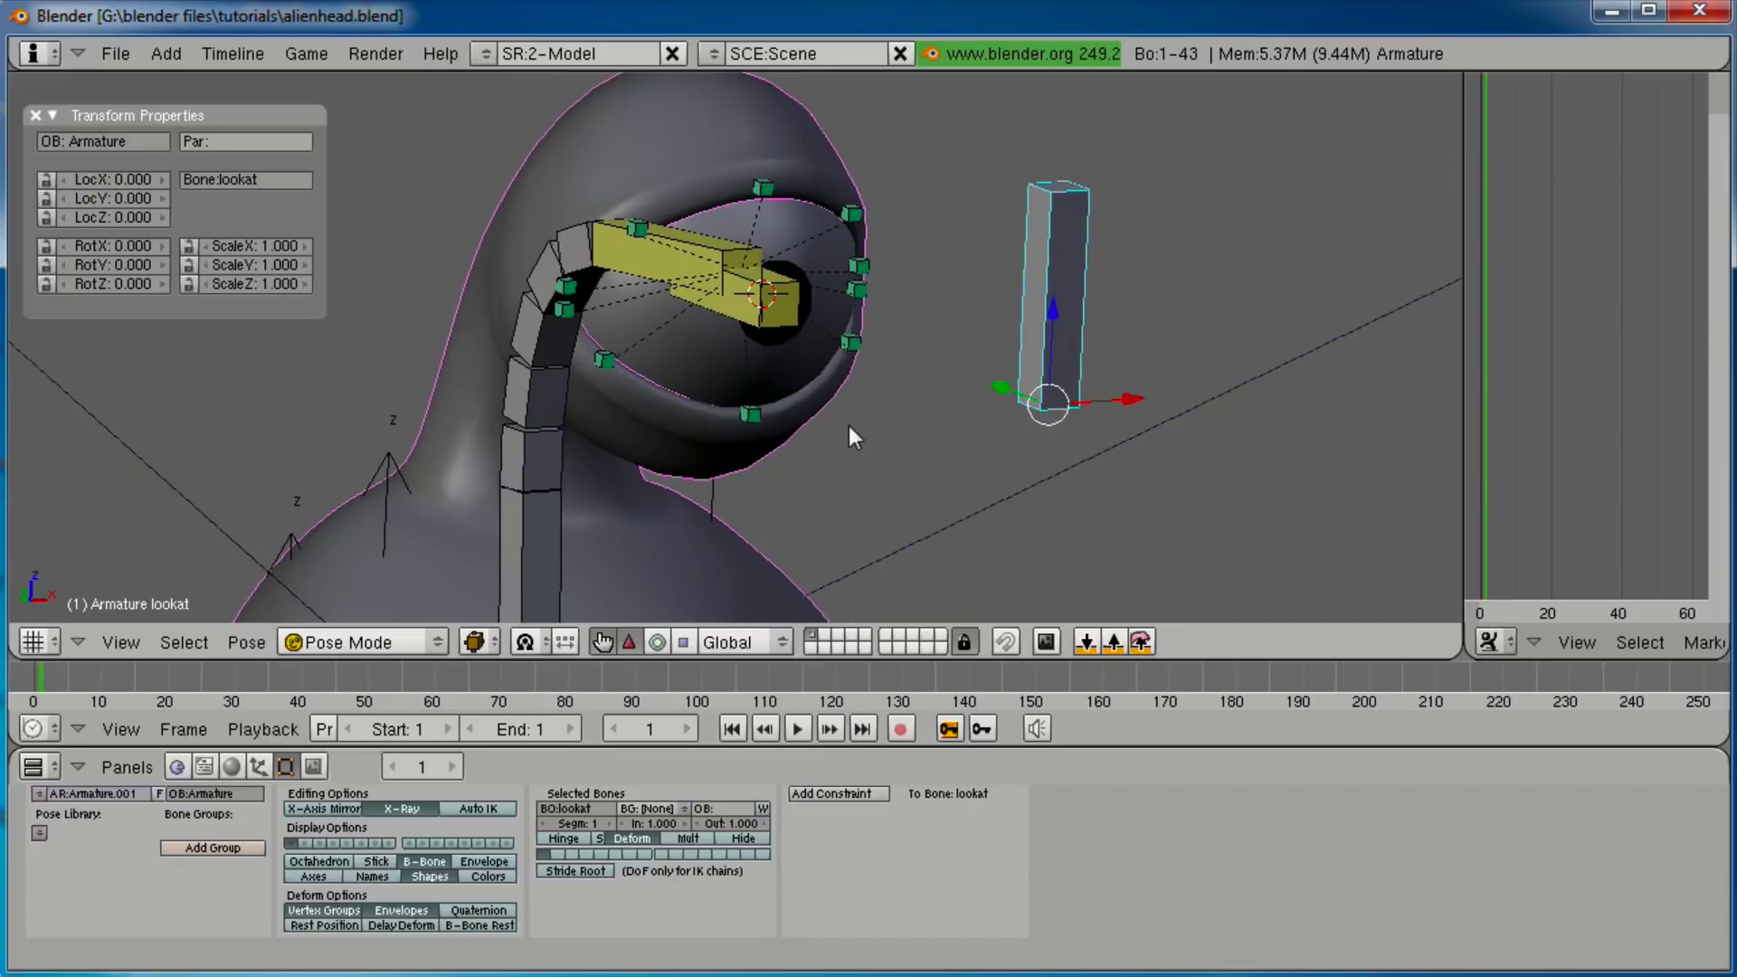
right_click(751, 412)
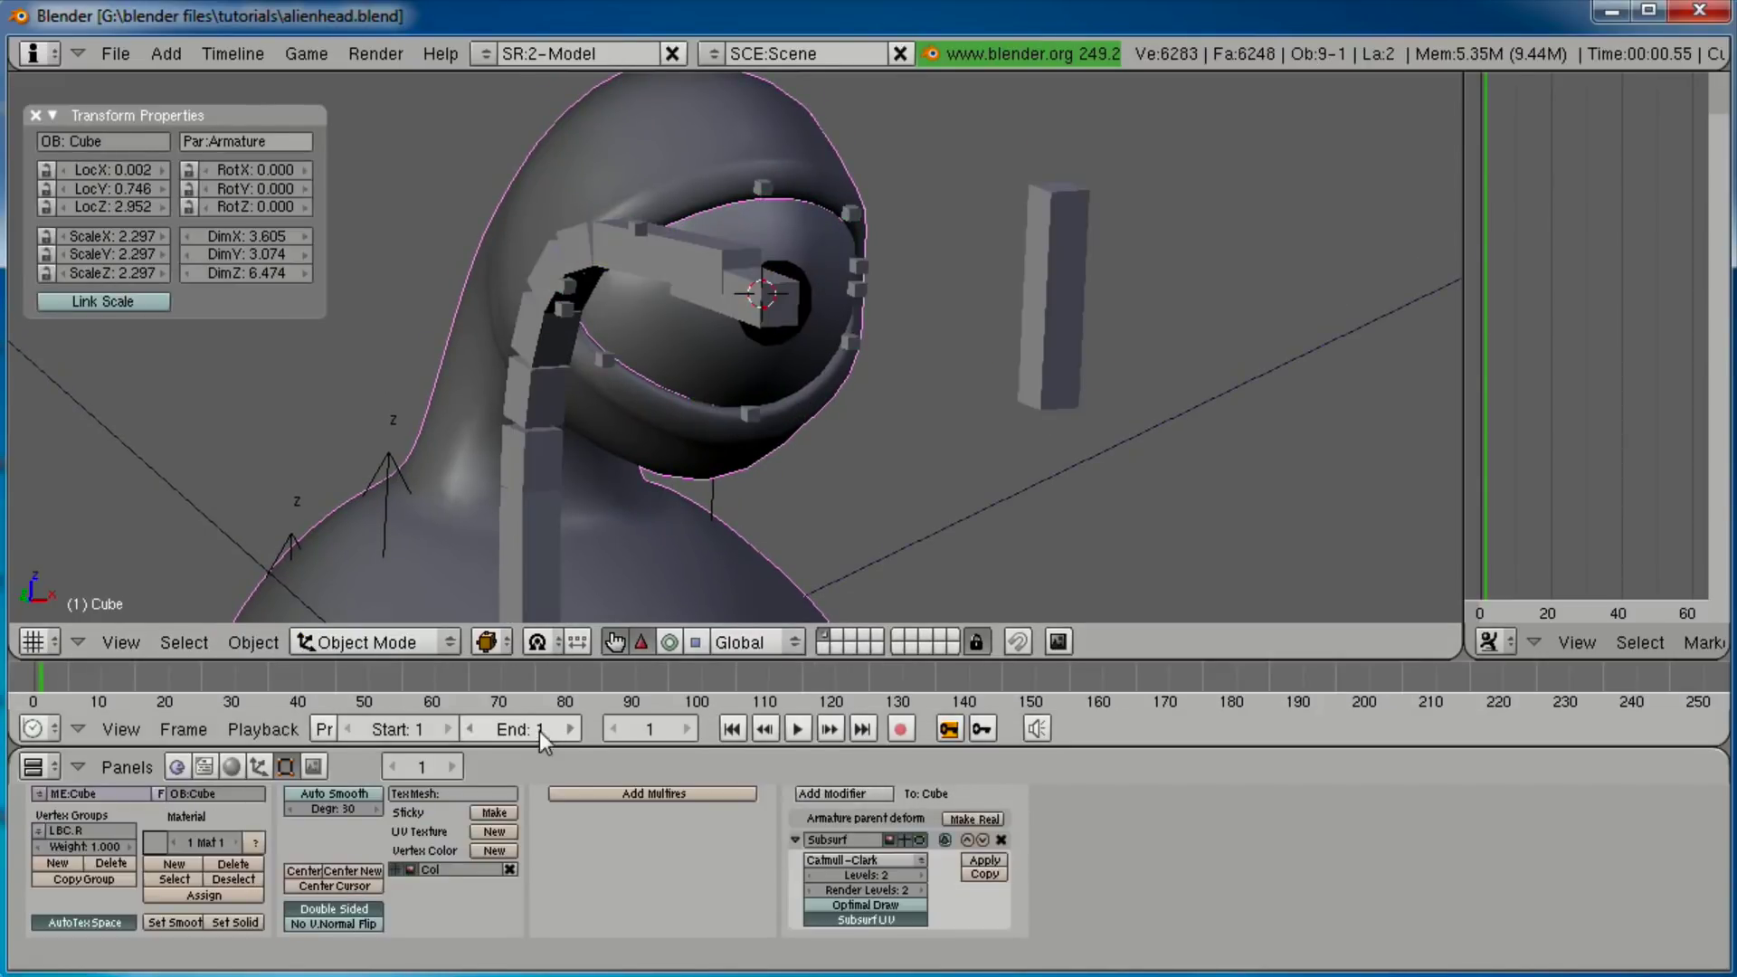
right_click(747, 415)
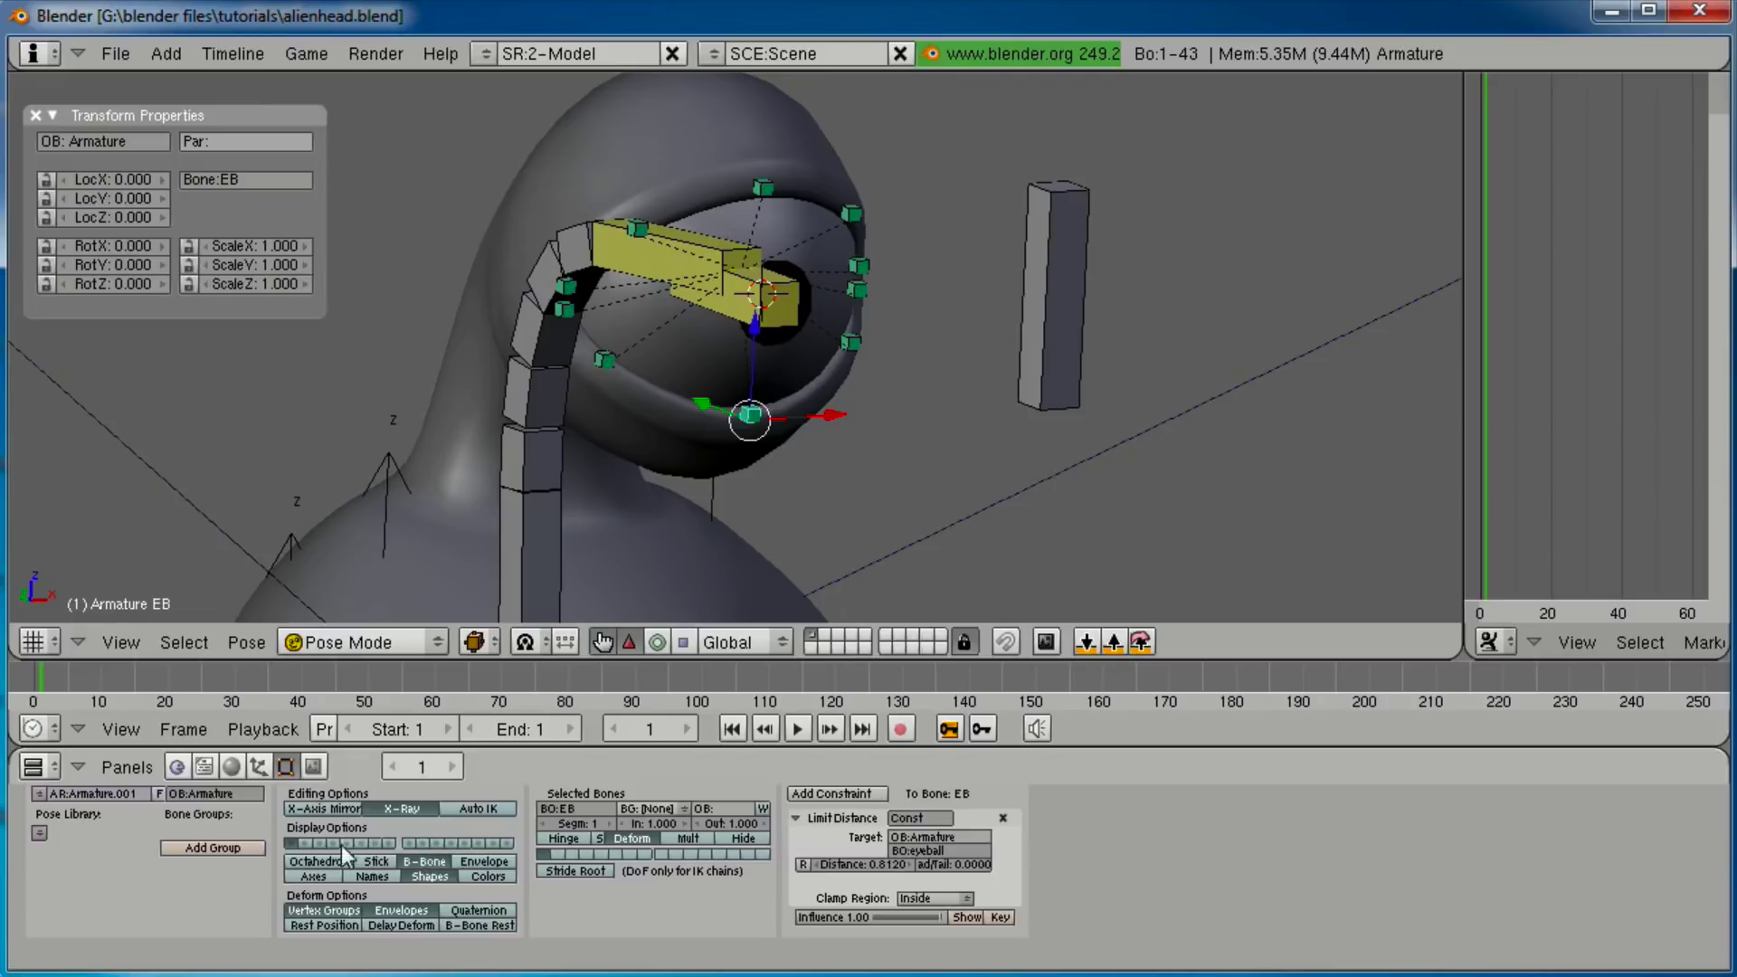
left_click(308, 843, "shift")
key("g")
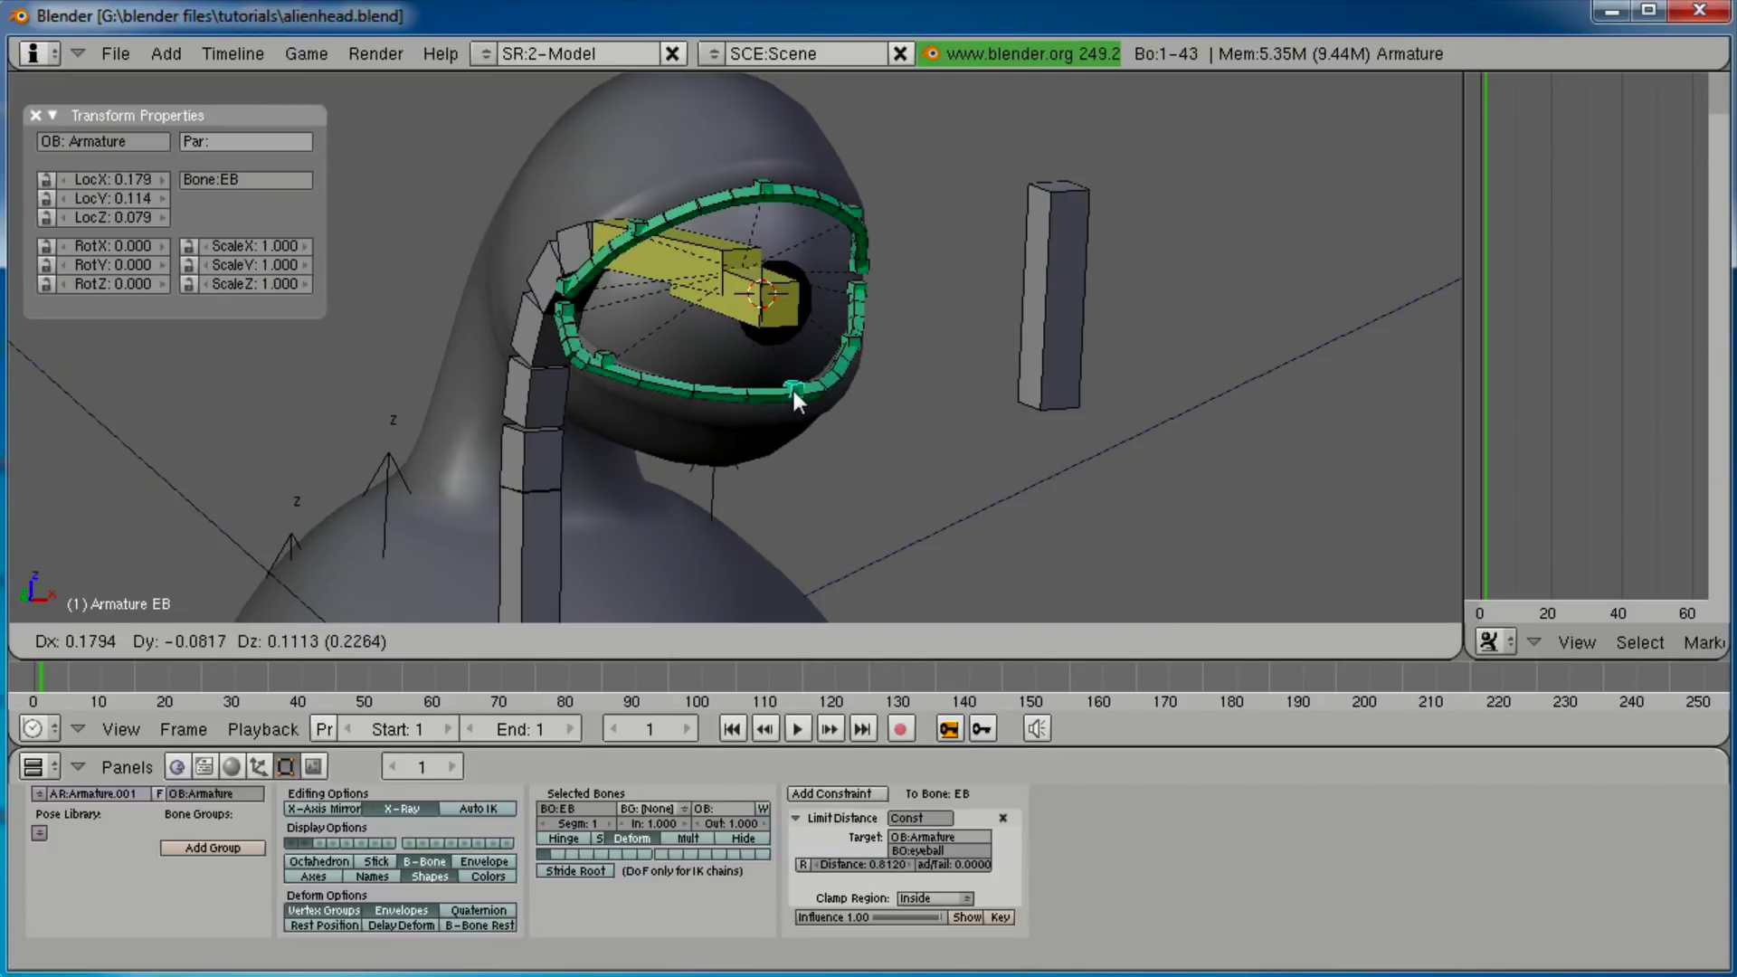
right_click(790, 389)
left_click(306, 843, "shift")
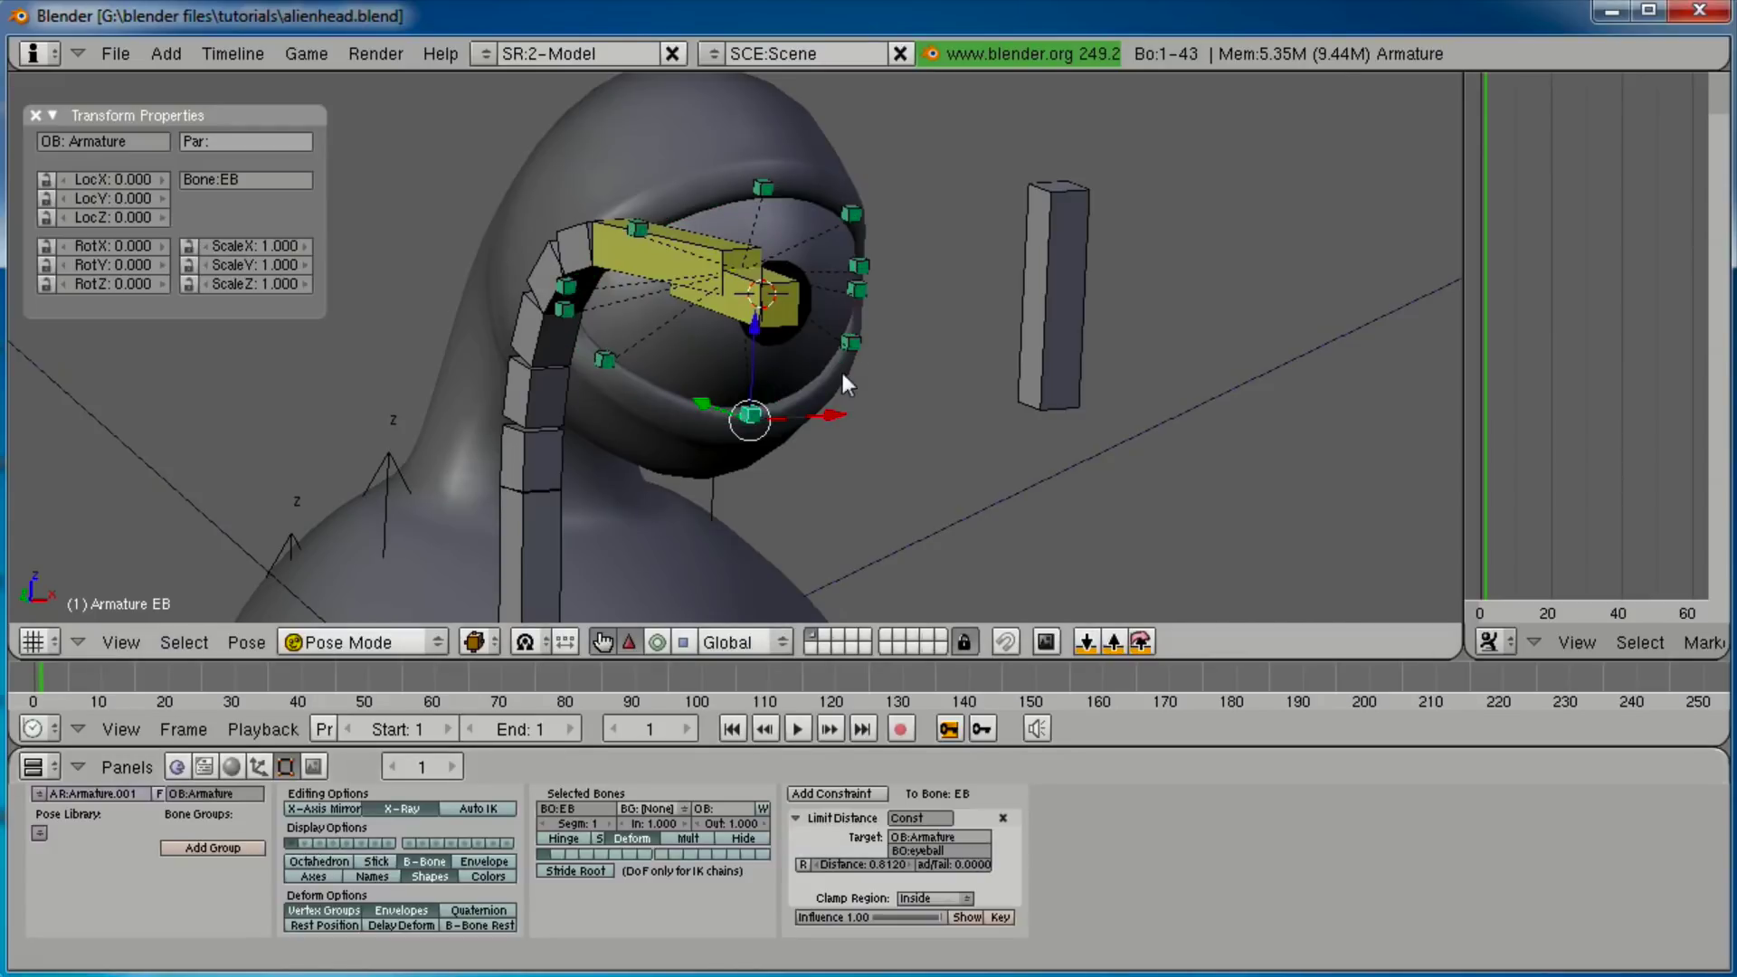
Move the middle upper eyelid control ET down over the front of the eyeball.
middle_click_drag(843, 373, 793, 497, "shift")
scroll(793, 503, "up", 1)
middle_click_drag(754, 373, 710, 363)
right_click(718, 245)
key("g")
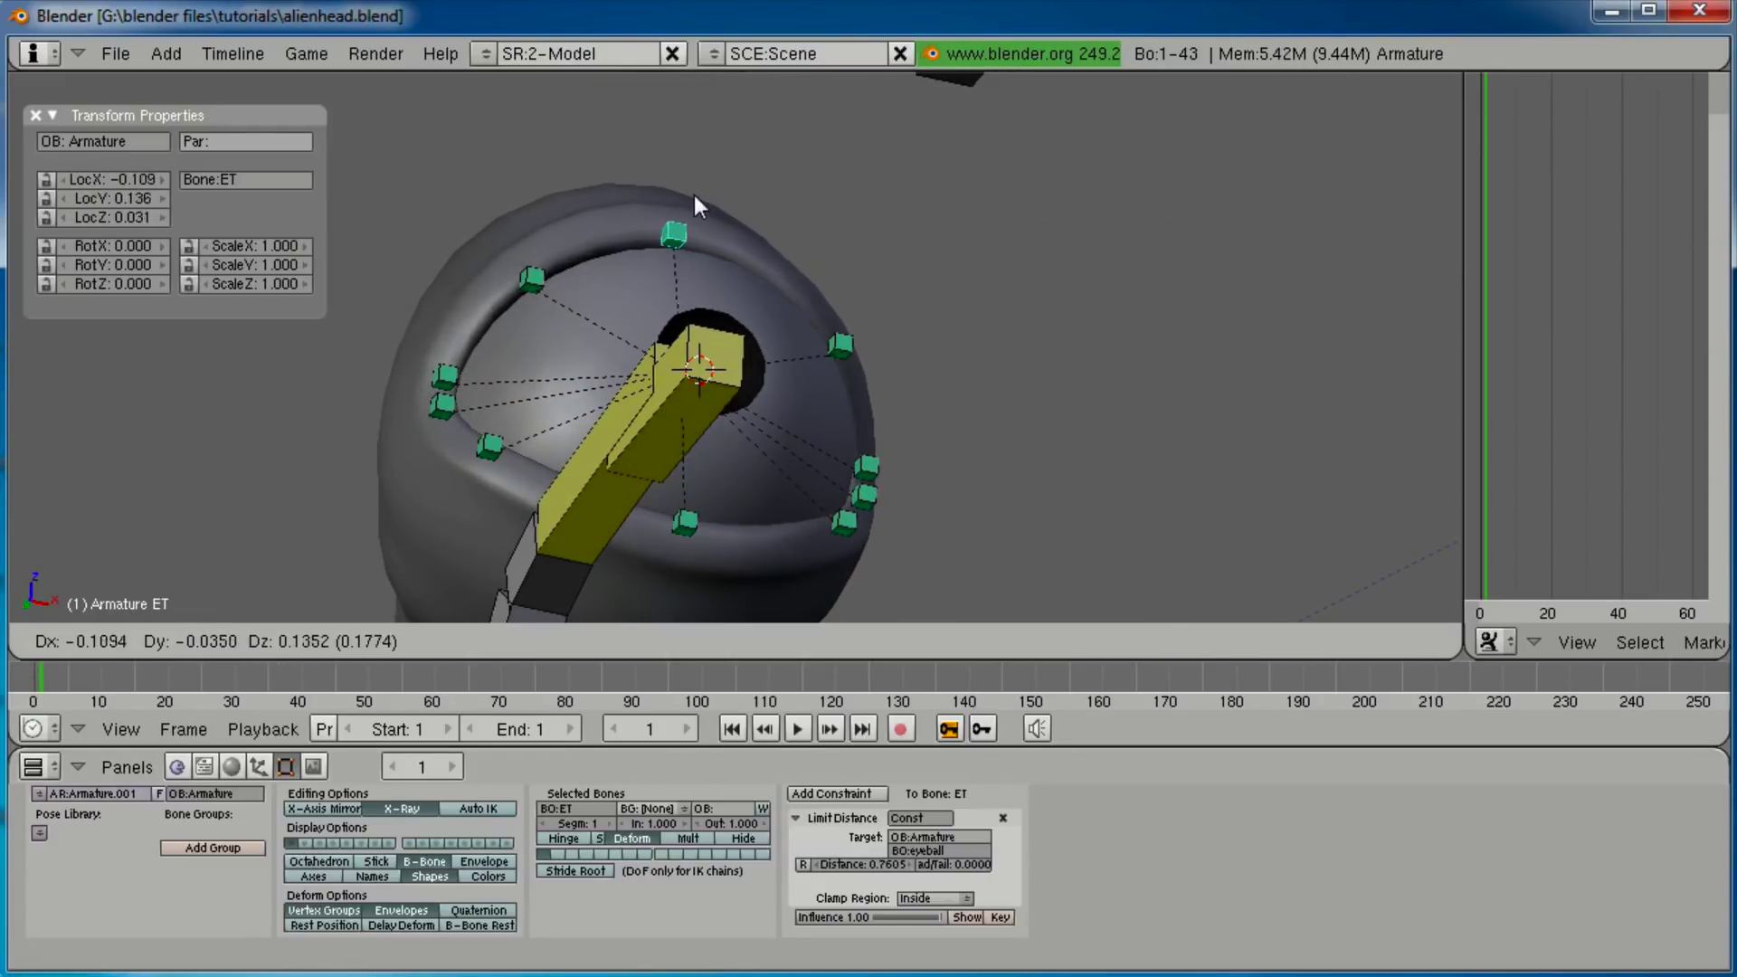
right_click(548, 261)
middle_click_drag(539, 262, 807, 319)
key("g")
left_click(888, 394)
Lower the two upper eyelid controls on either side of ET over the eyeball.
right_click(722, 306)
key("g")
left_click(791, 357)
middle_click_drag(872, 311, 660, 312)
right_click(834, 314)
key("g")
left_click(868, 363)
Raise the middle lower eyelid control EB over the front of the eyeball towards the upper lid.
middle_click_drag(724, 559, 796, 407, "shift")
right_click(802, 483)
key("g")
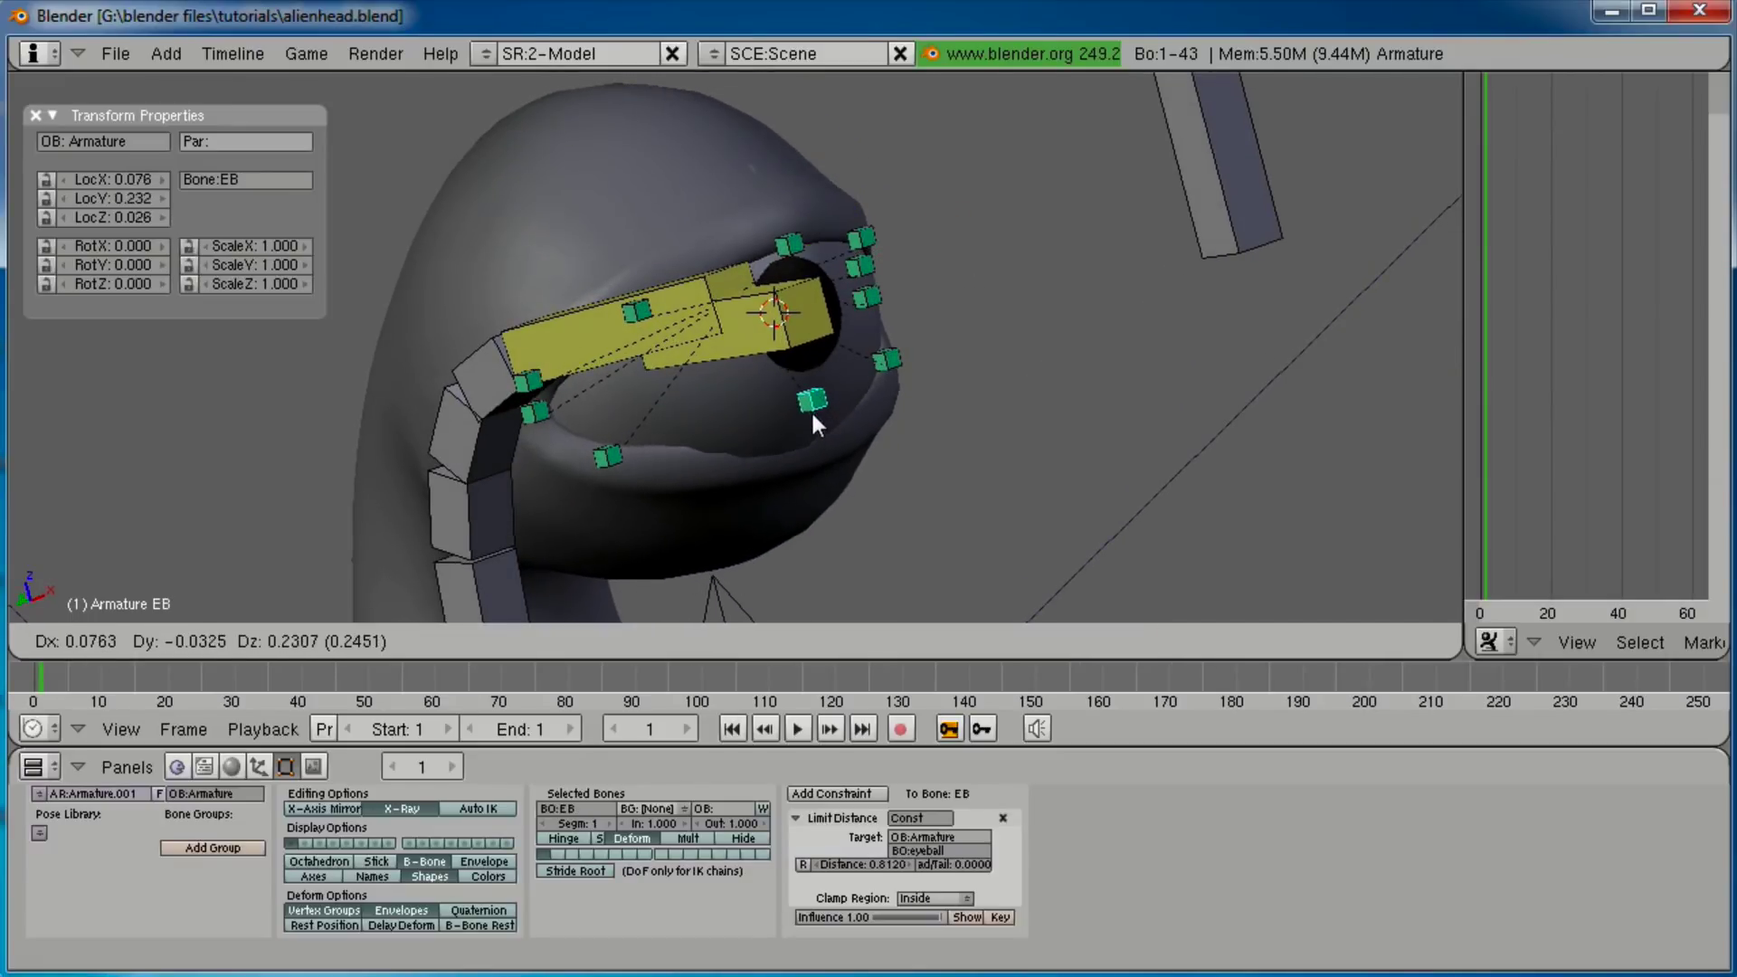
right_click(774, 389)
middle_click_drag(774, 389, 882, 366)
key("g")
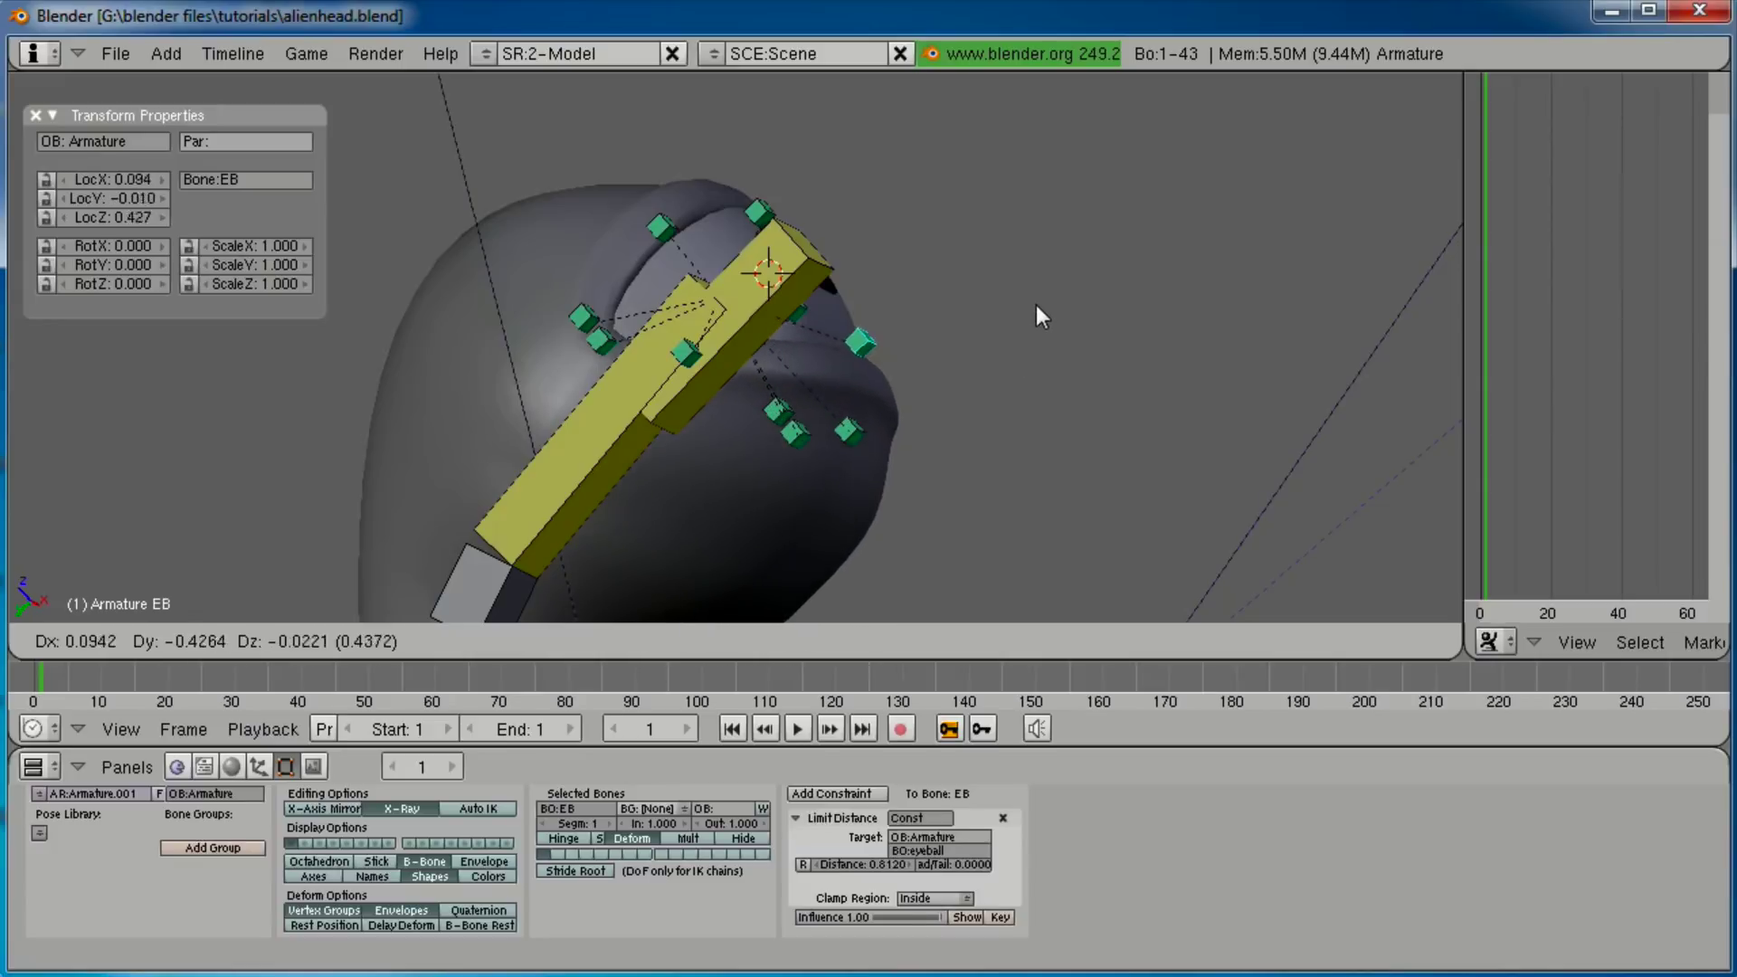
left_click(1033, 278)
Raise the side lower eyelid controls EB.L and EB.R over the eyeball towards the upper lid.
middle_click_drag(1033, 279, 840, 297)
right_click(943, 394)
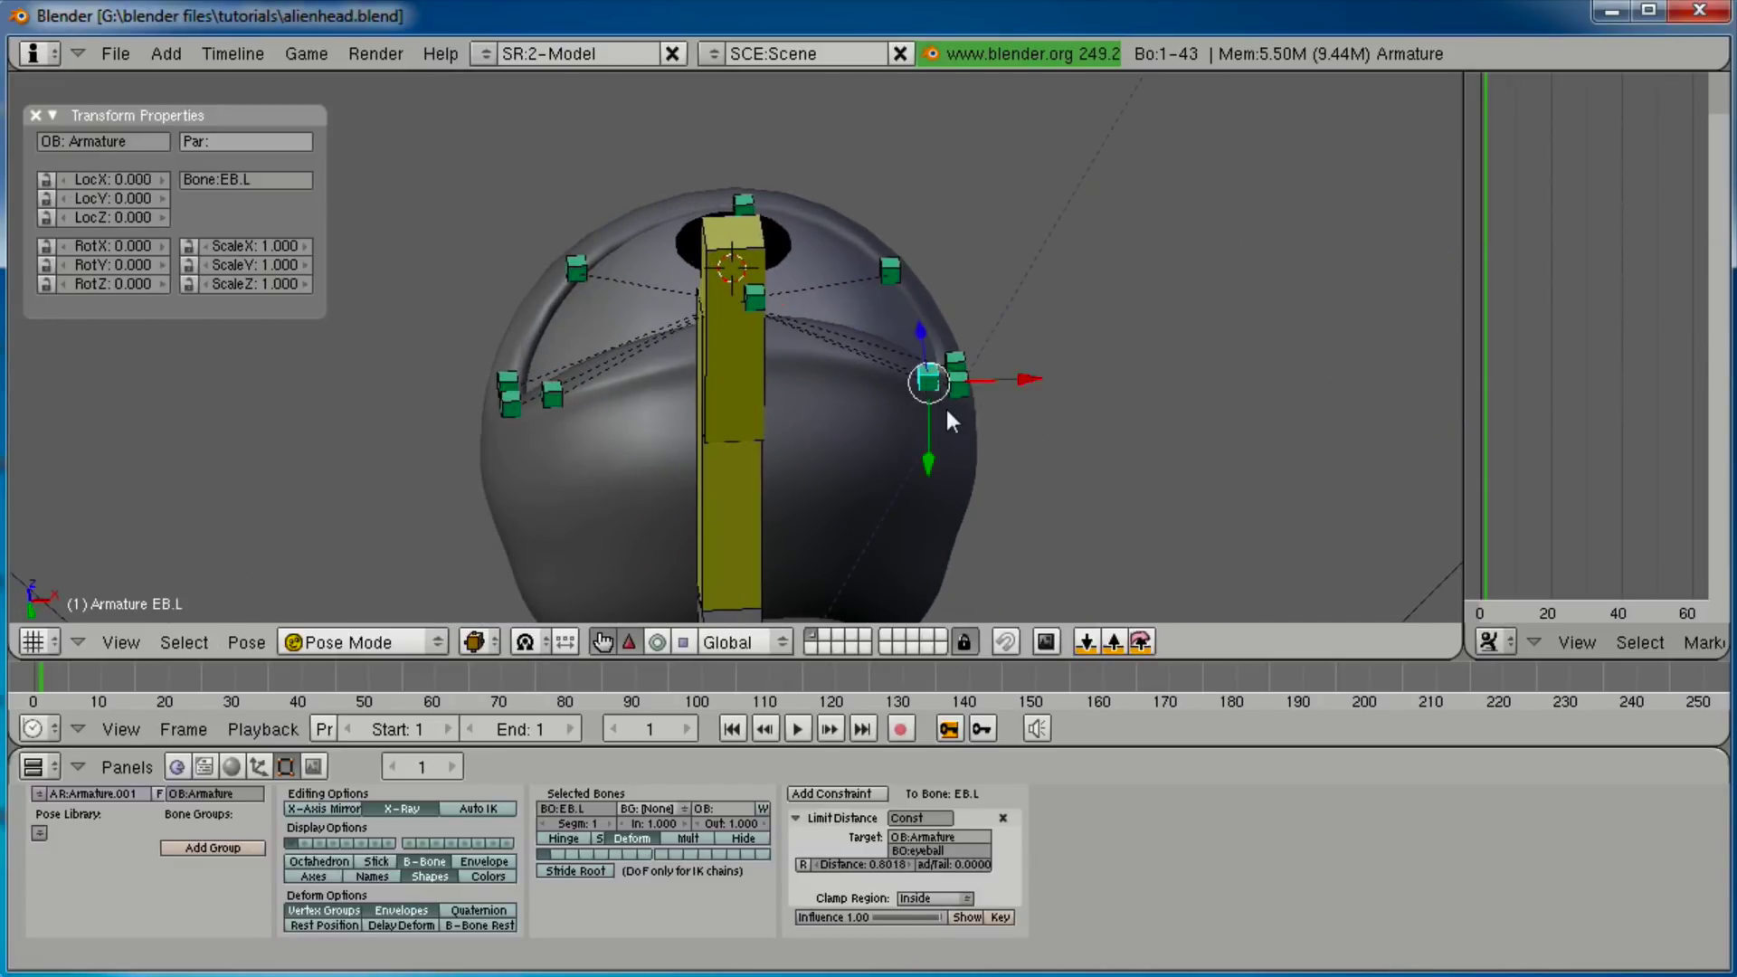
key("g")
left_click(925, 341)
right_click(575, 387)
key("g")
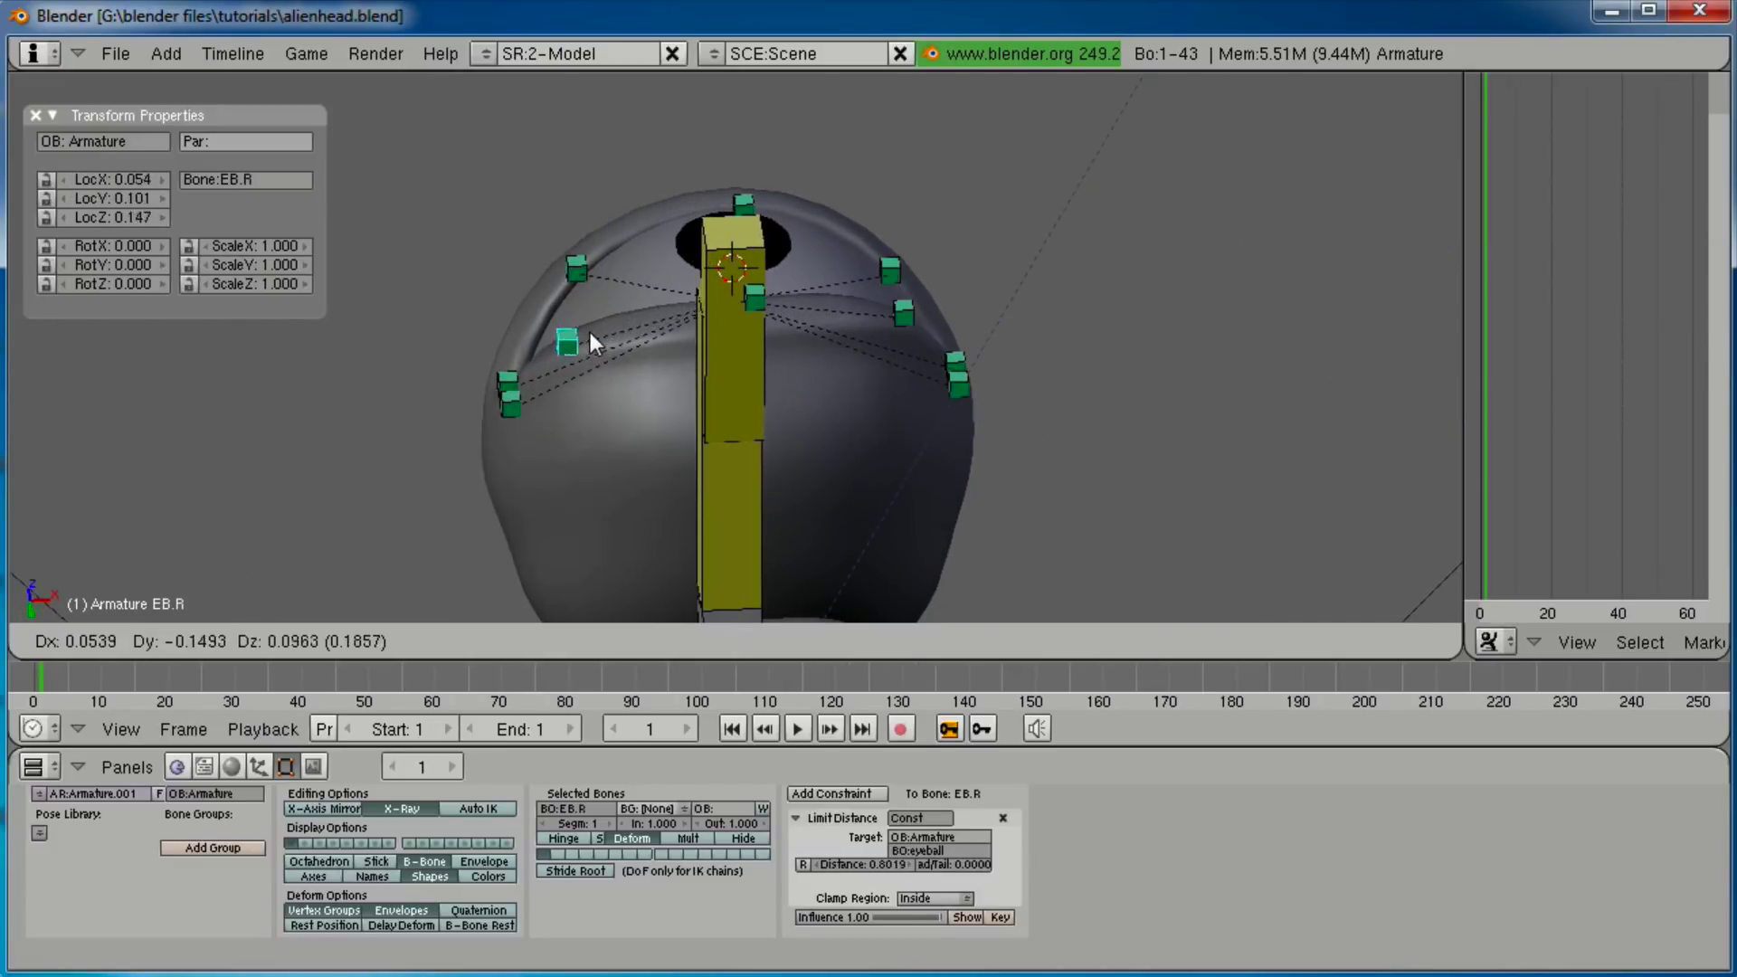
left_click(597, 331)
Reposition the middle lower eyelid control EB in front of the eyeball at about X 0.066, Y 0.139, Z 0.497.
middle_click_drag(729, 319, 745, 420)
right_click(753, 405)
key("g")
right_click(751, 400)
right_click(751, 401)
key("g")
left_click(752, 402)
scroll(697, 405, "down", 2)
scroll(655, 405, "down", 3)
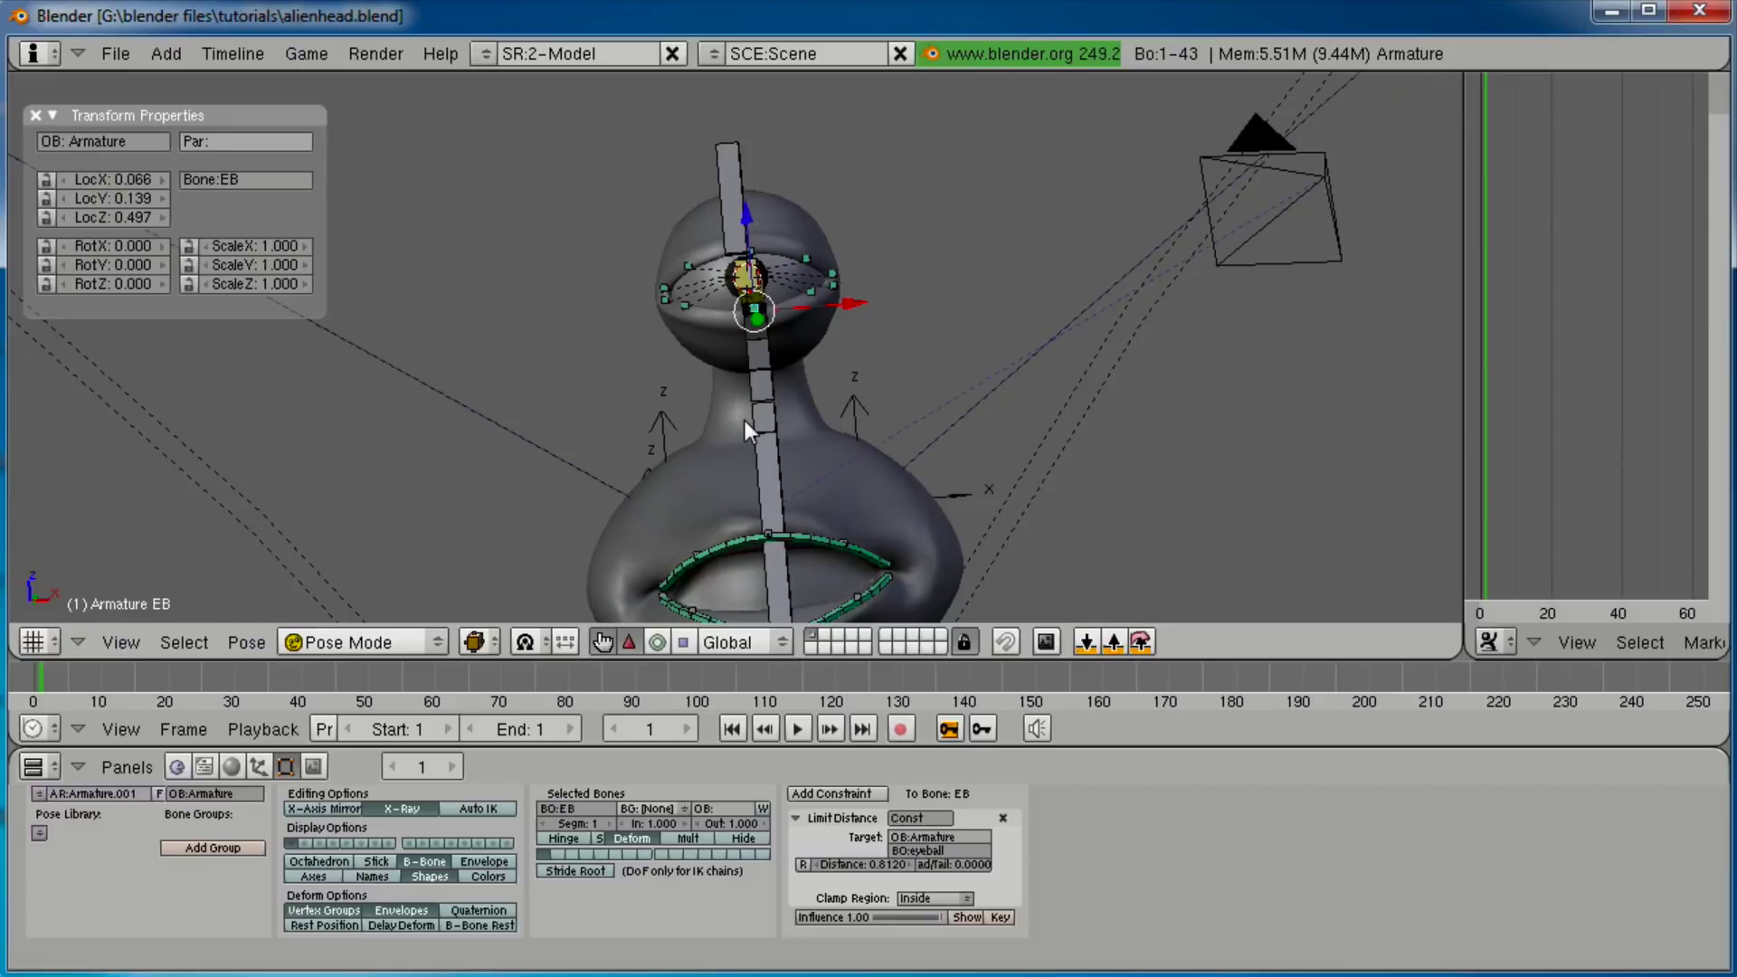
Raise the upper eyelid controls, including ET.R, to start reopening the eye.
scroll(745, 420, "up", 3)
right_click(780, 167)
key("g")
middle_click_drag(781, 166, 713, 377, "shift")
left_click(780, 346)
right_click(728, 367)
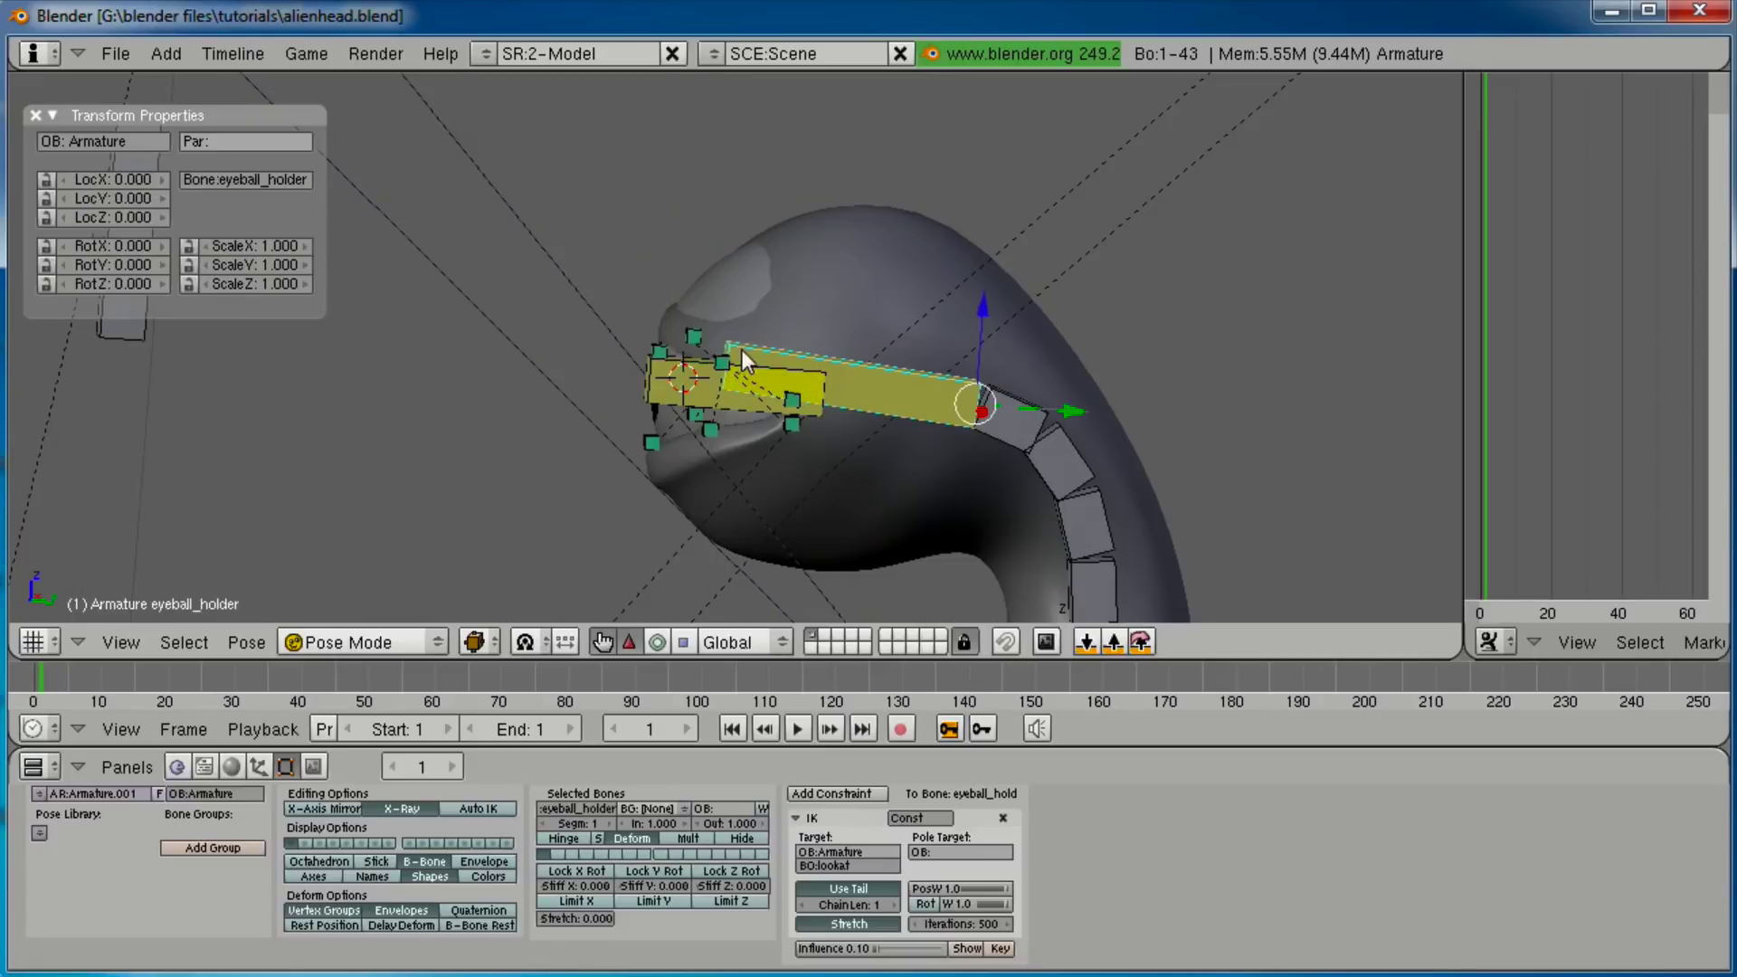
right_click(691, 341)
key("g")
left_click(756, 311)
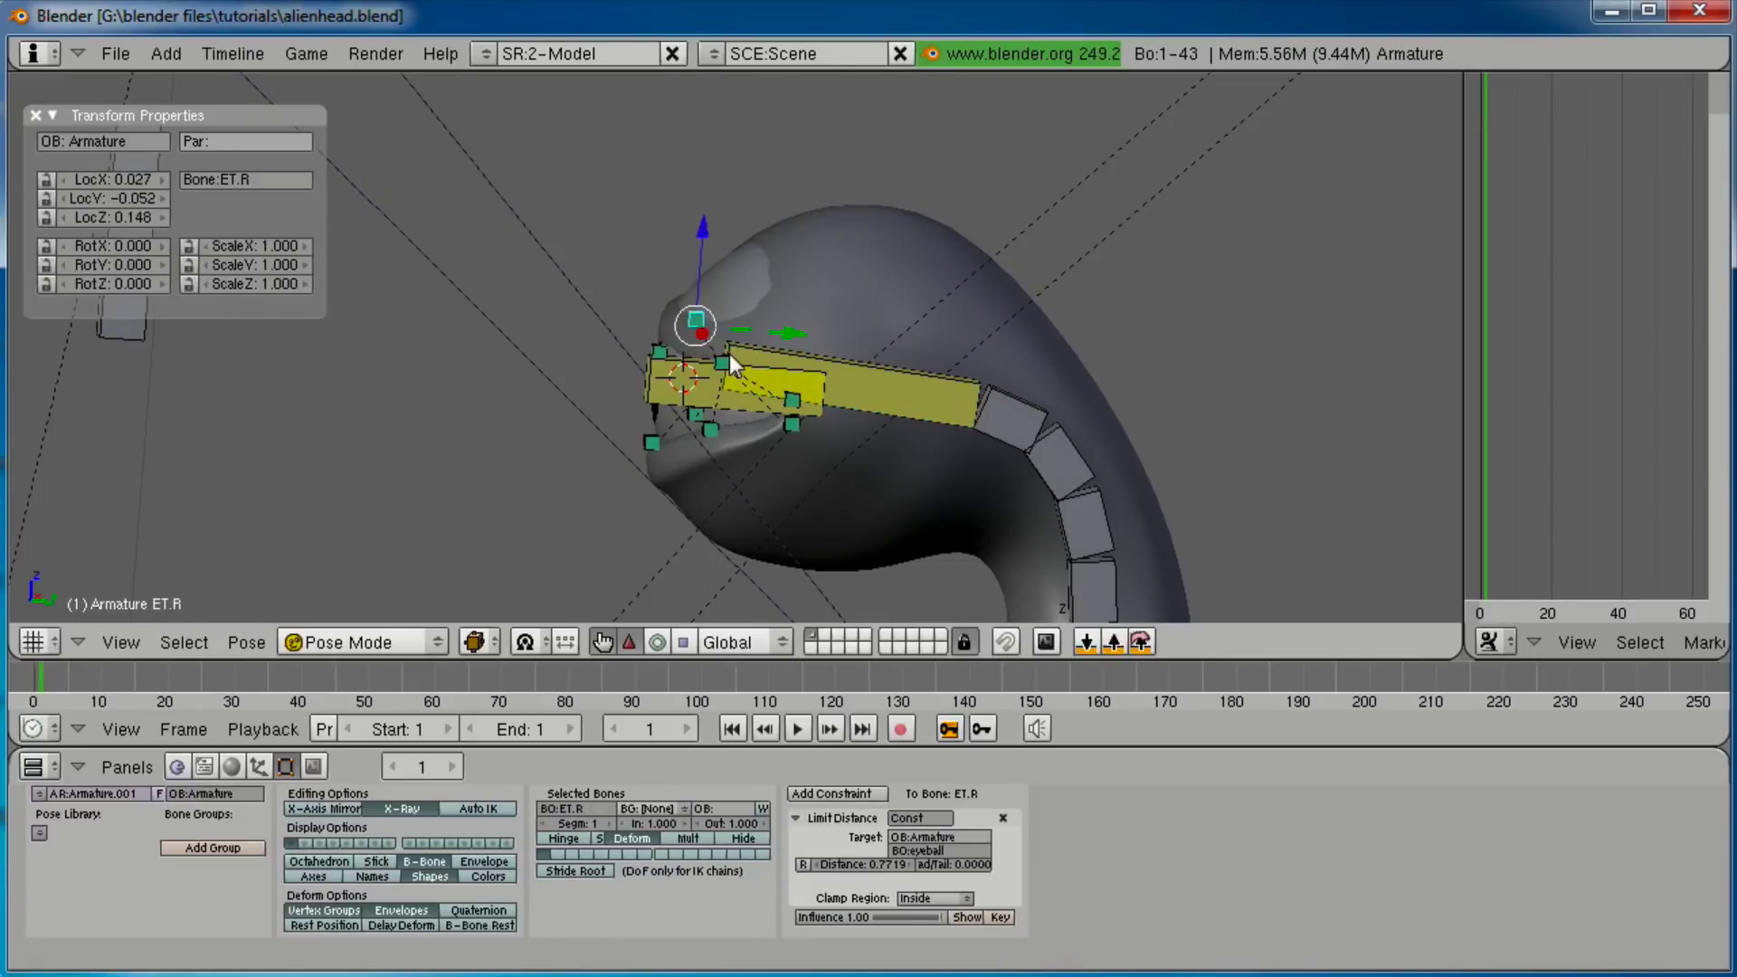
right_click(727, 361)
right_click(726, 360)
key("g")
right_click(727, 359)
right_click(726, 356)
key("g")
left_click(724, 328)
Lift the eyelid controls on both sides of the eye by similar amounts to open the lids evenly.
middle_click_drag(676, 339, 1099, 348)
right_click(662, 323)
key("g")
left_click(671, 295)
right_click(871, 323)
key("g")
left_click(892, 296)
Refine the raised upper eyelid by adjusting ET.R and its counterpart on the other side of the eyeball.
middle_click_drag(892, 297, 702, 418)
right_click(698, 311)
key("g")
left_click(724, 262)
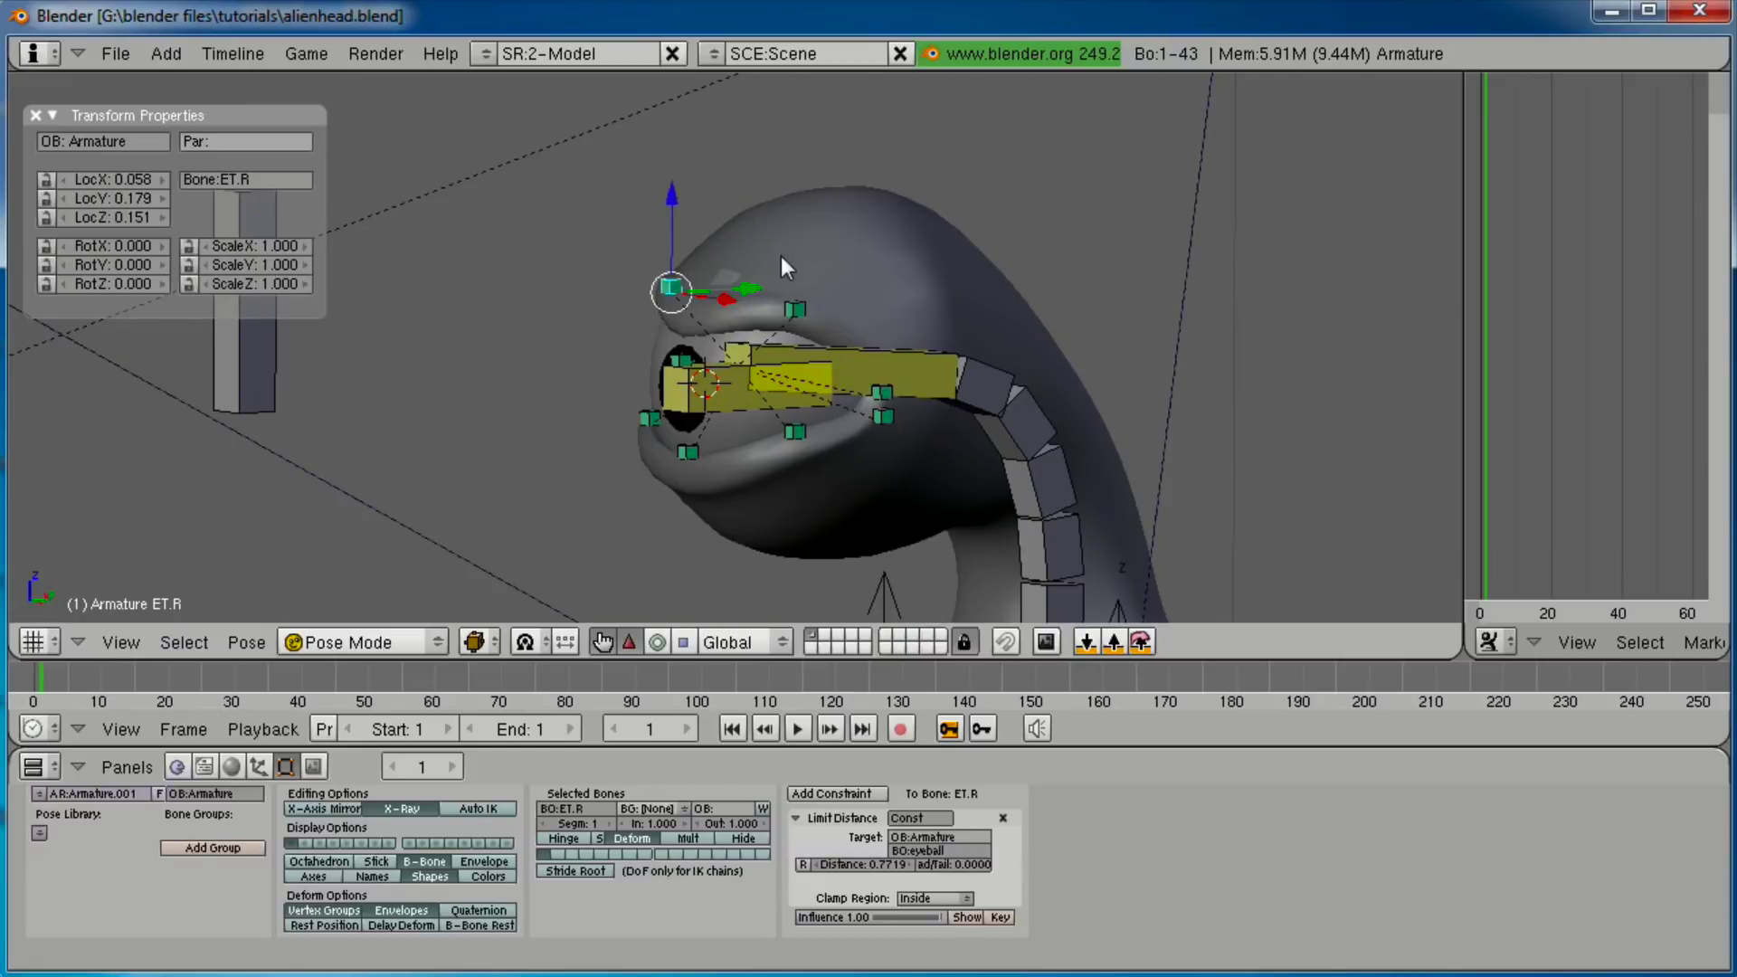
scroll(773, 297, "up", 3)
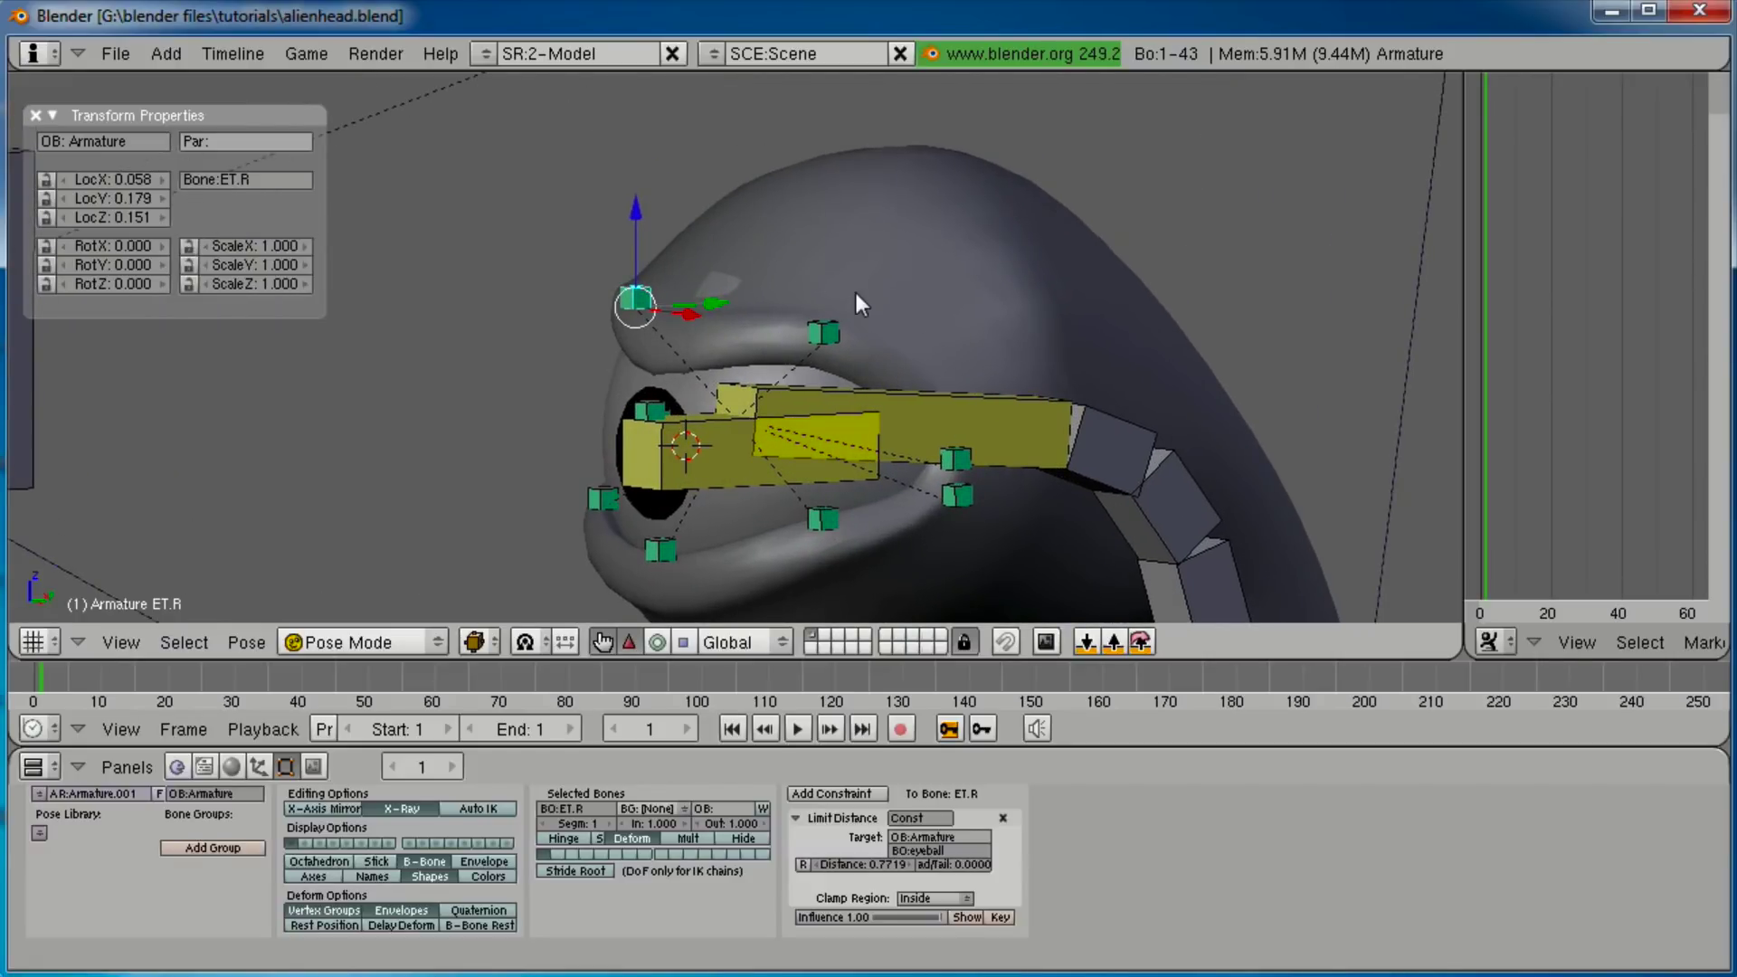
scroll(852, 380, "down", 3)
right_click(827, 313)
key("g")
left_click(821, 300)
Raise the lower eyelid controls on both sides slightly and deselect all bones.
right_click(790, 442)
key("g")
left_click(794, 422)
middle_click_drag(601, 441, 750, 264)
right_click(652, 458)
key("g")
left_click(657, 431)
scroll(661, 431, "down", 4)
key("a")
Put the armature in edit mode and place the 3D cursor inside the head, behind and below the mouth corner.
middle_click_drag(827, 345, 780, 393)
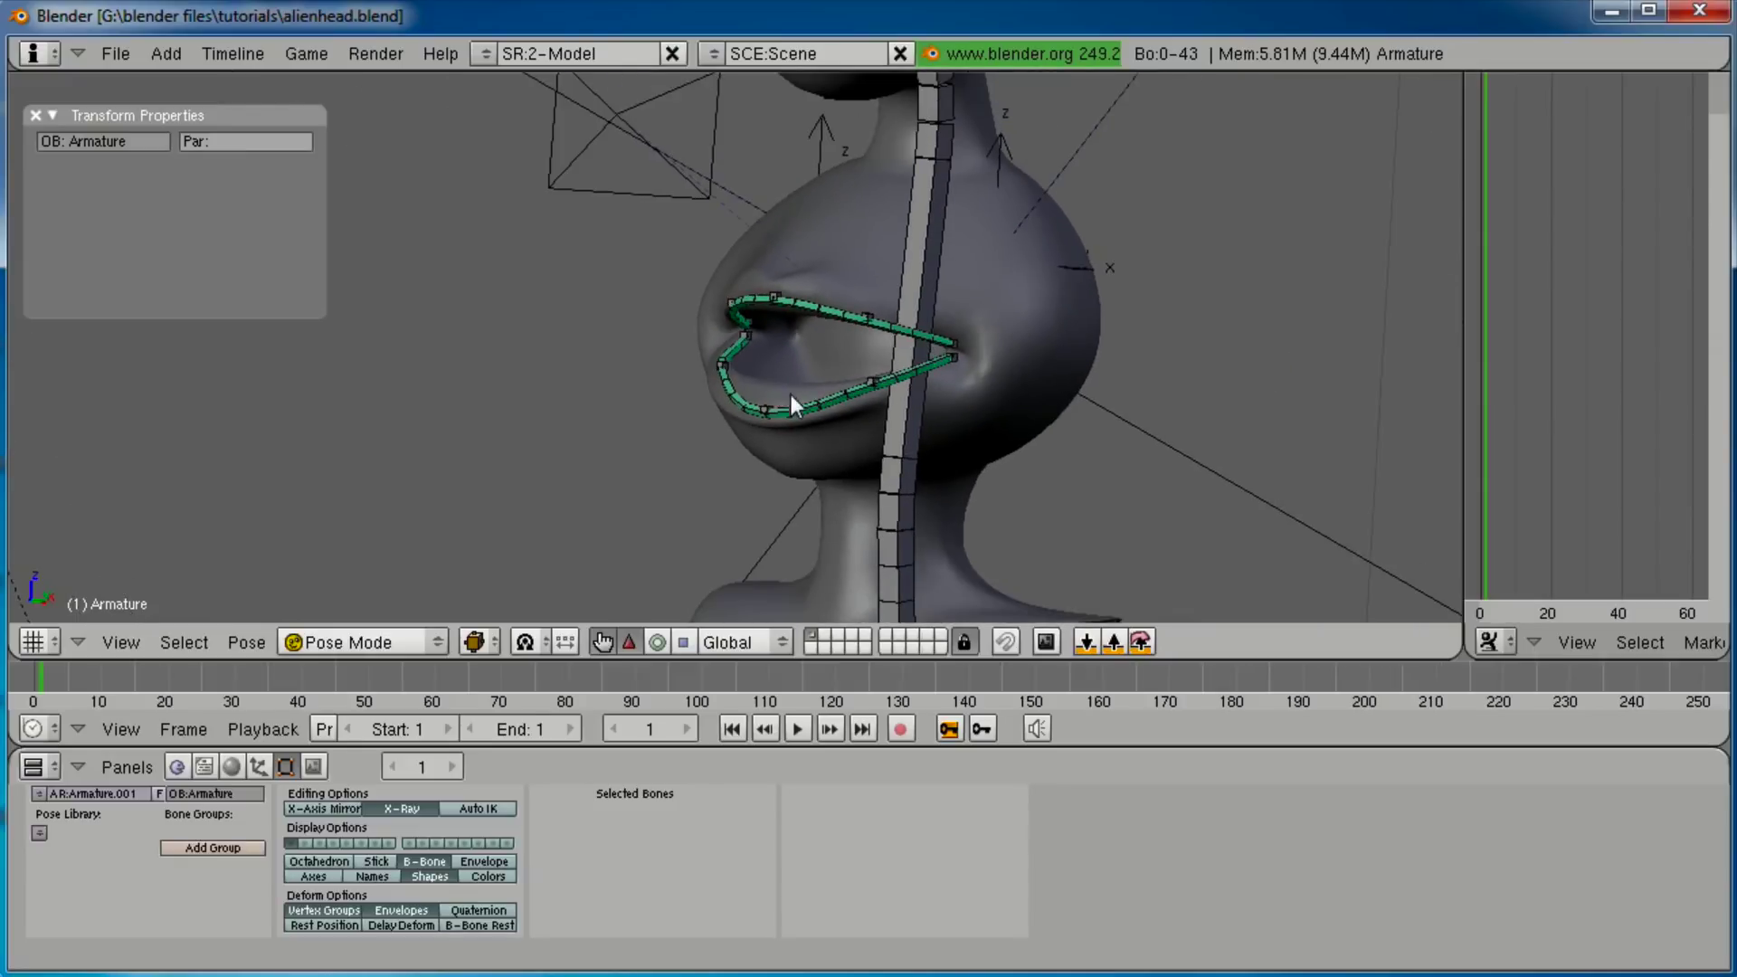
right_click(918, 445)
key("KP_3")
key("Tab")
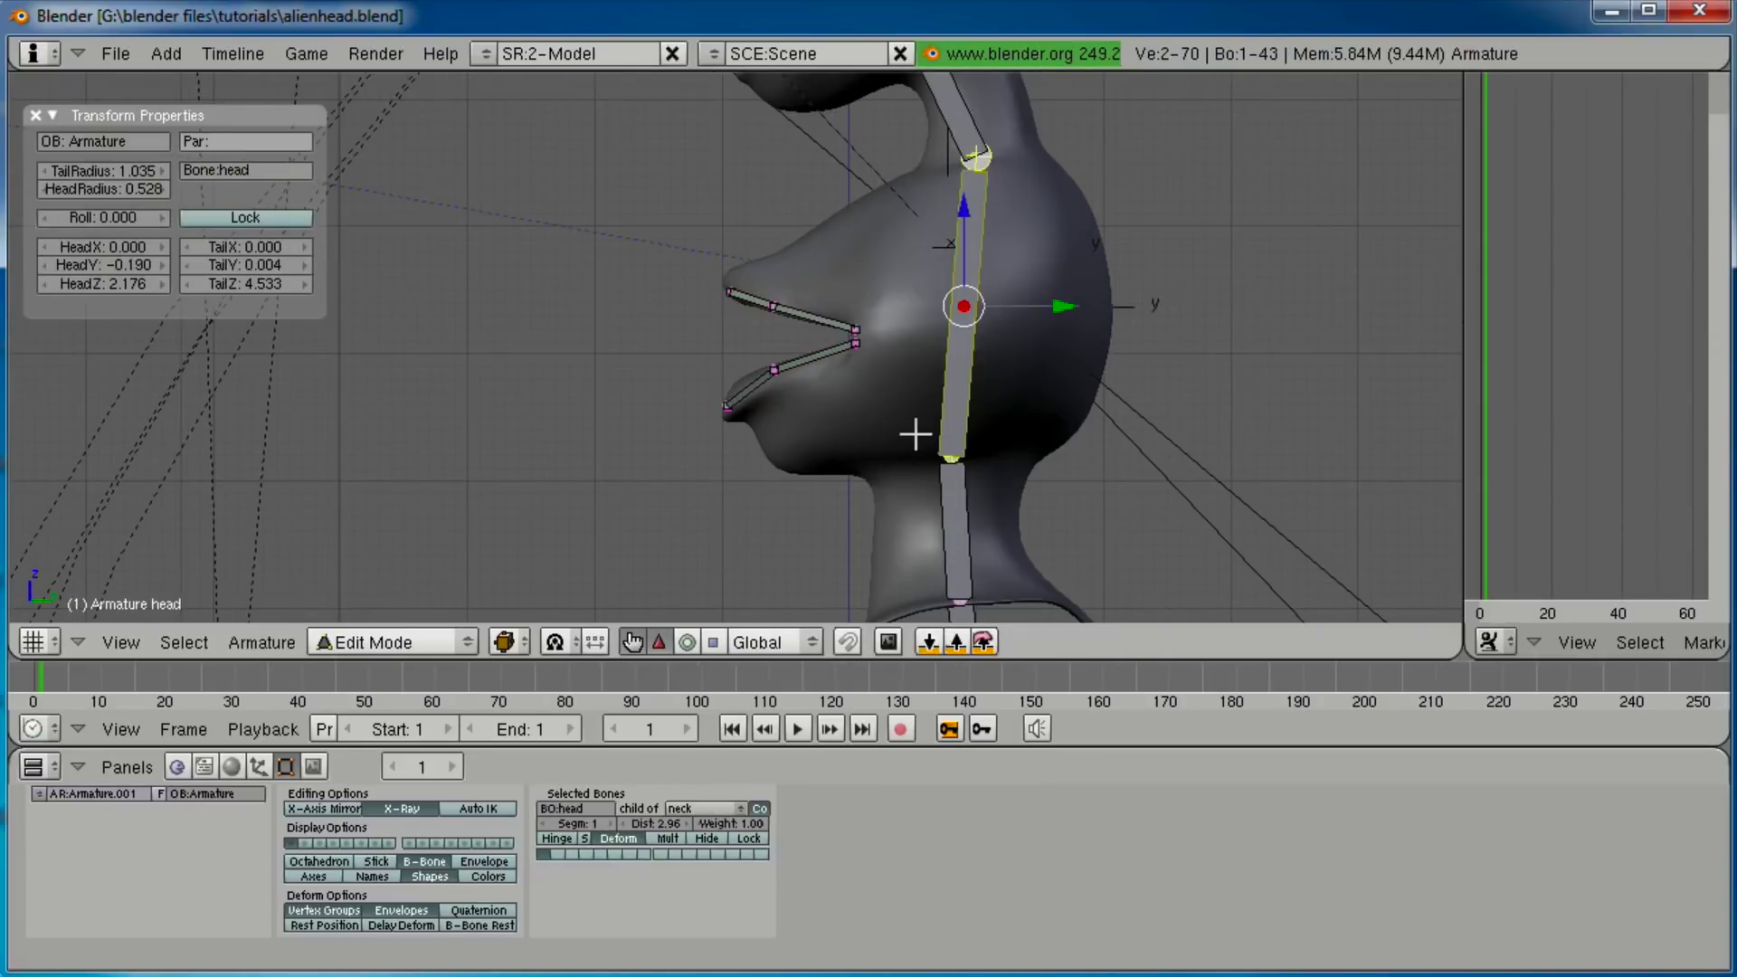
scroll(923, 443, "up", 4)
key("space")
middle_click_drag(736, 492, 939, 460)
scroll(939, 459, "down", 6)
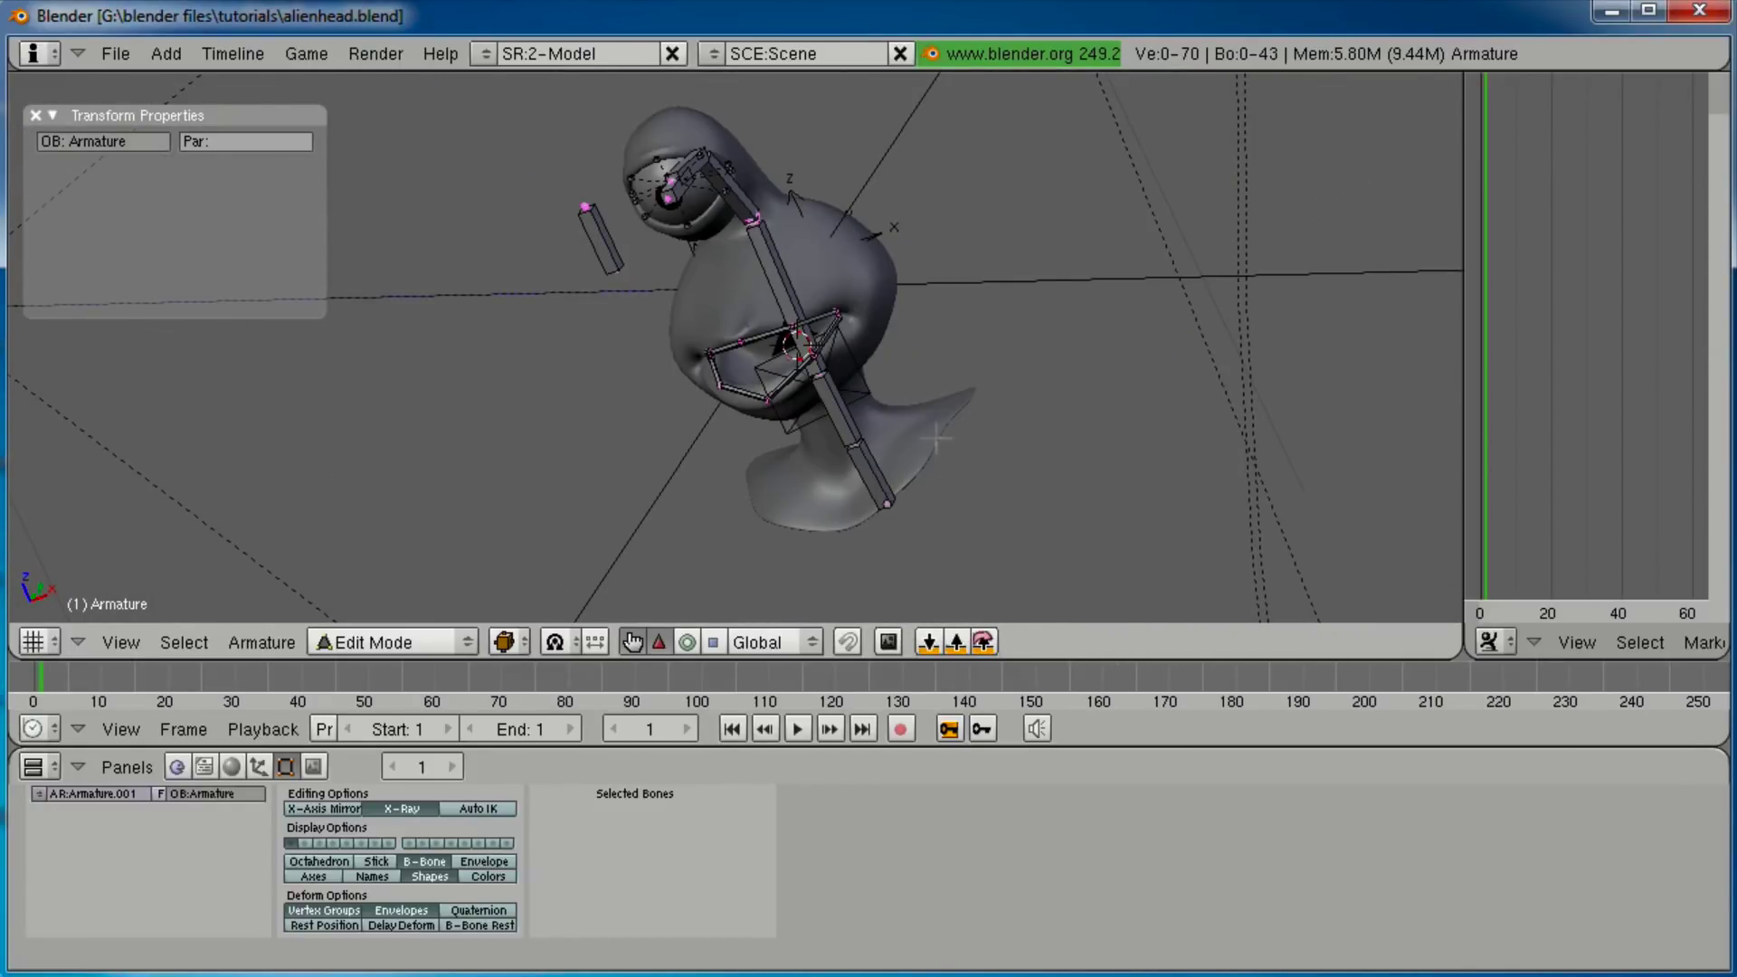
key("KP_3")
scroll(934, 395, "up", 3)
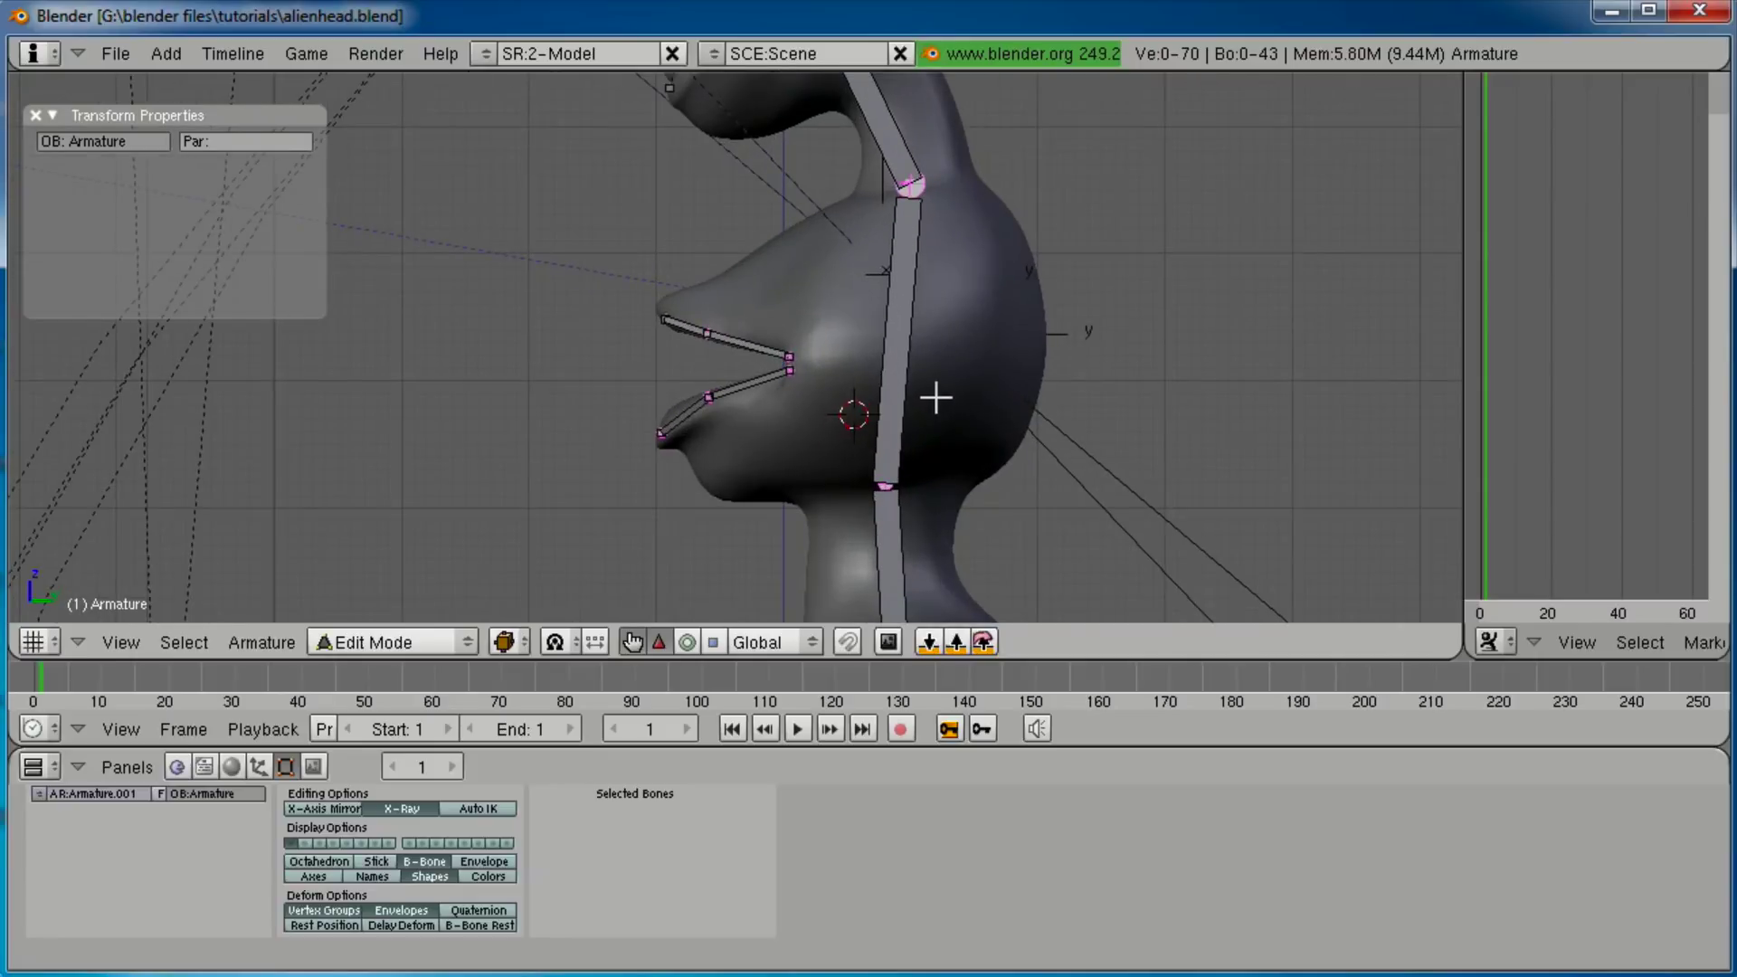
Add a bone at the 3D cursor and move its tip forward and down to the chin.
key("space")
left_click(1045, 415)
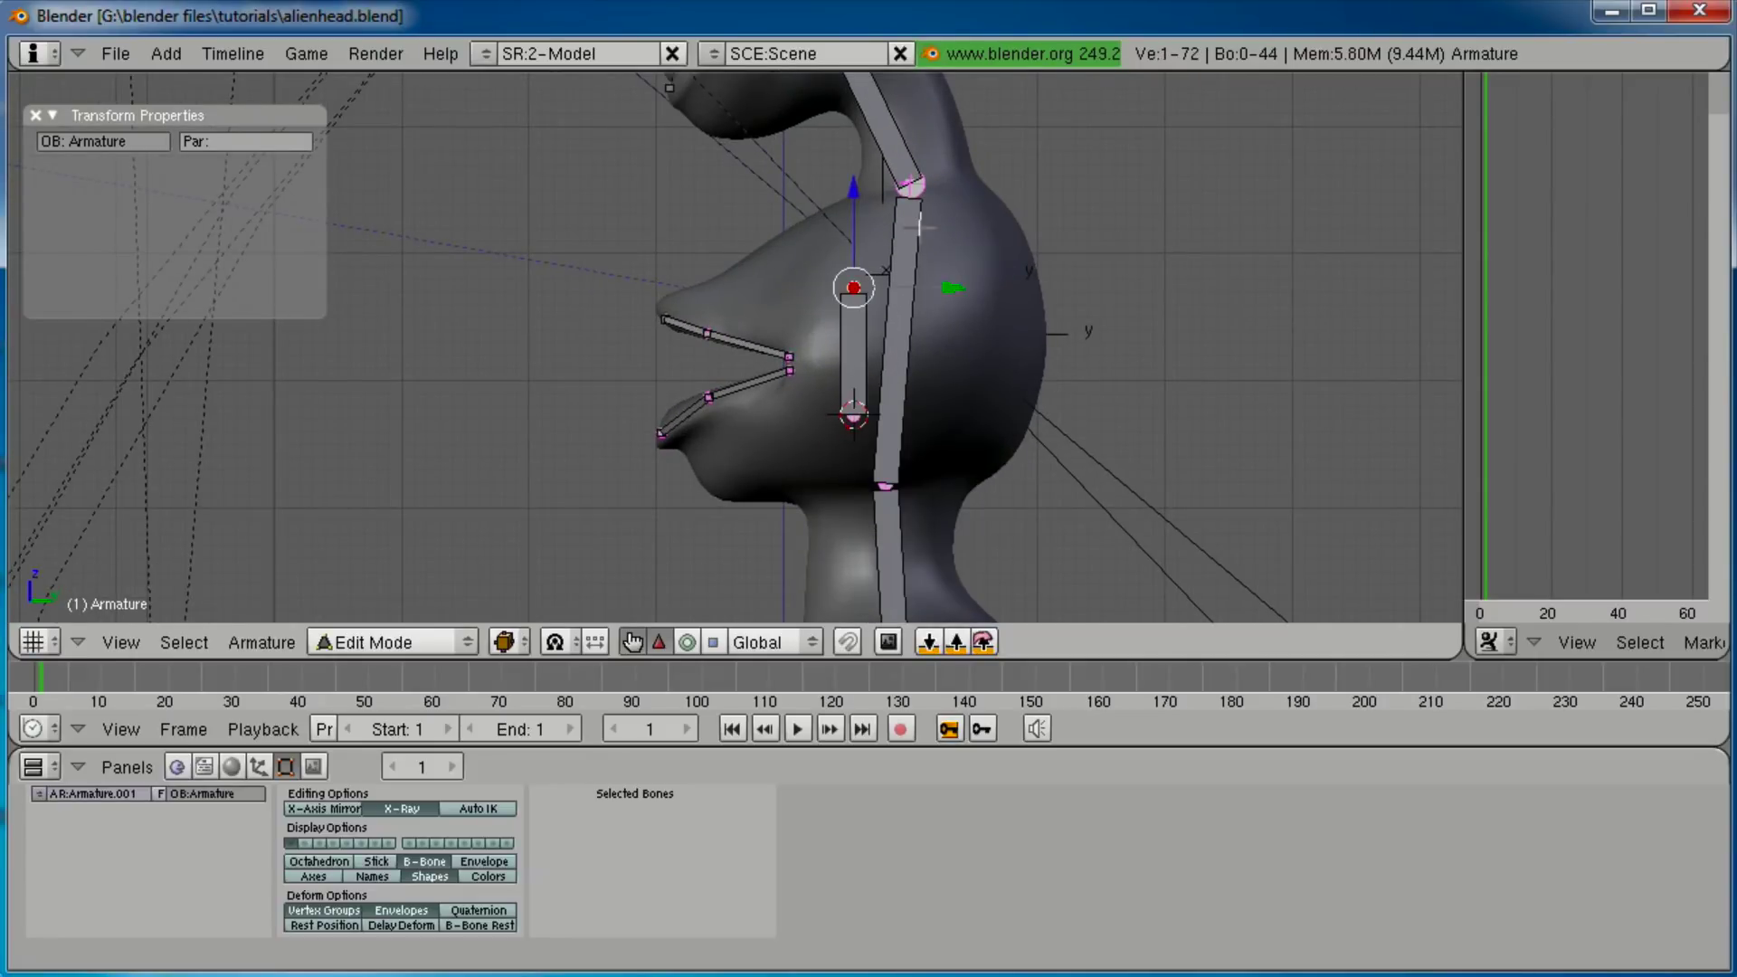
key("g")
left_click(780, 415)
scroll(780, 415, "up", 3)
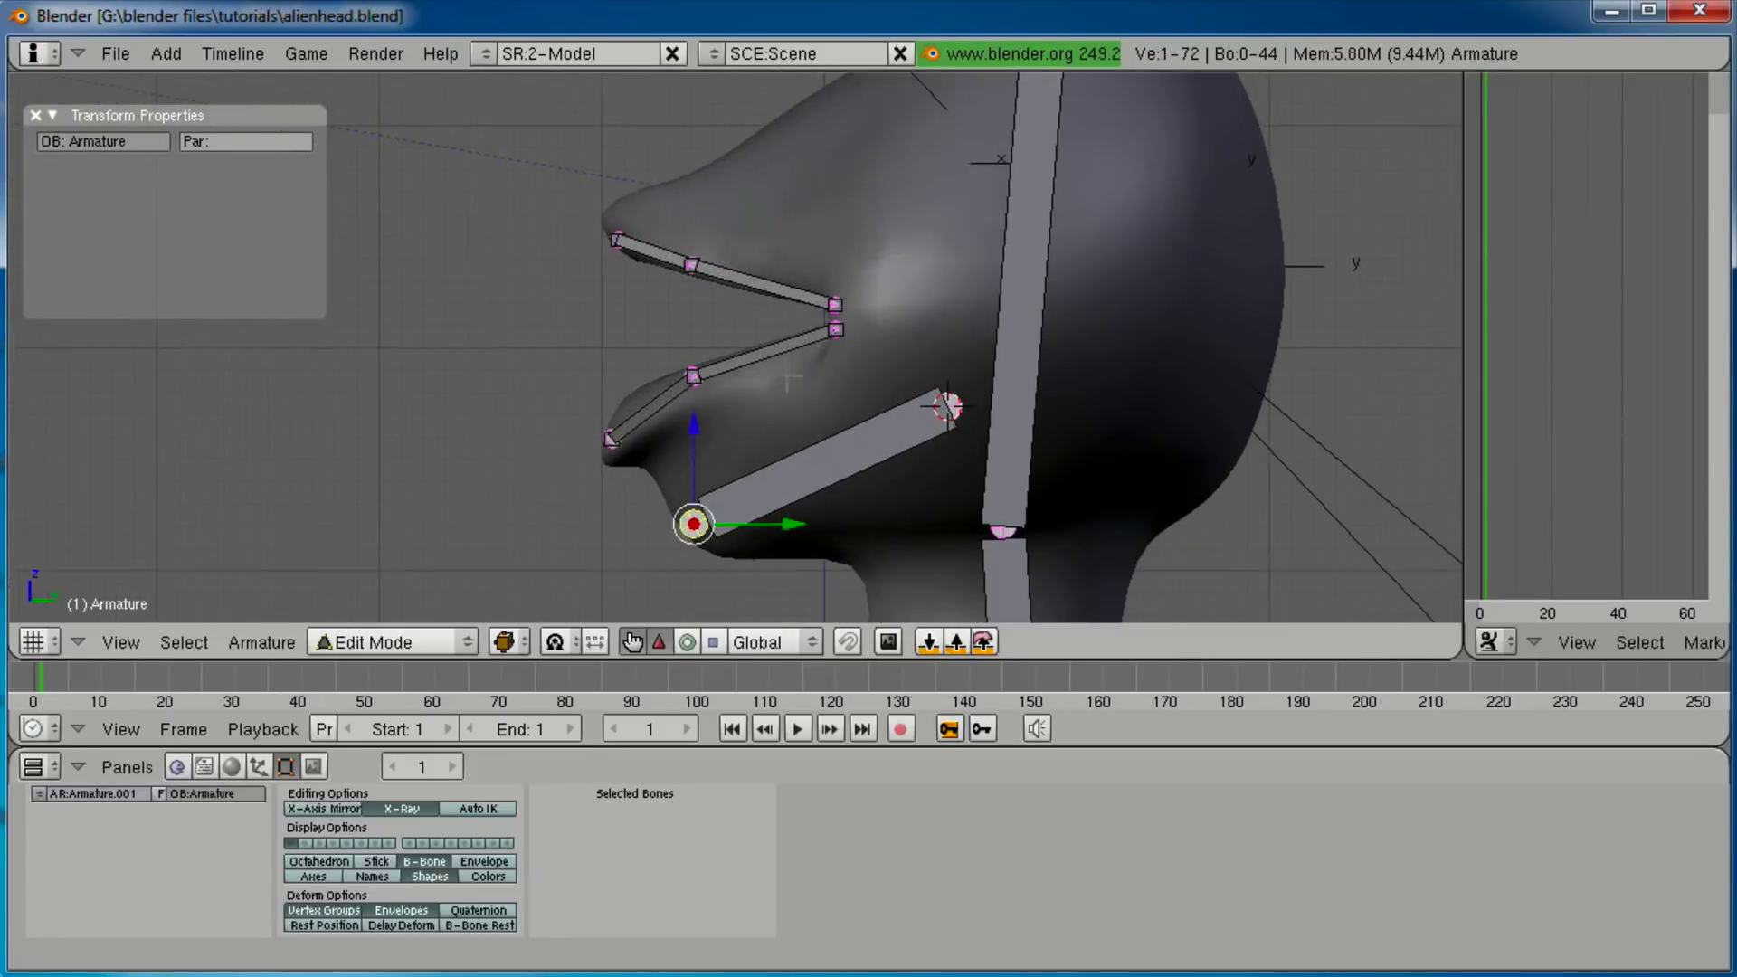
middle_click_drag(788, 376, 785, 370, "shift")
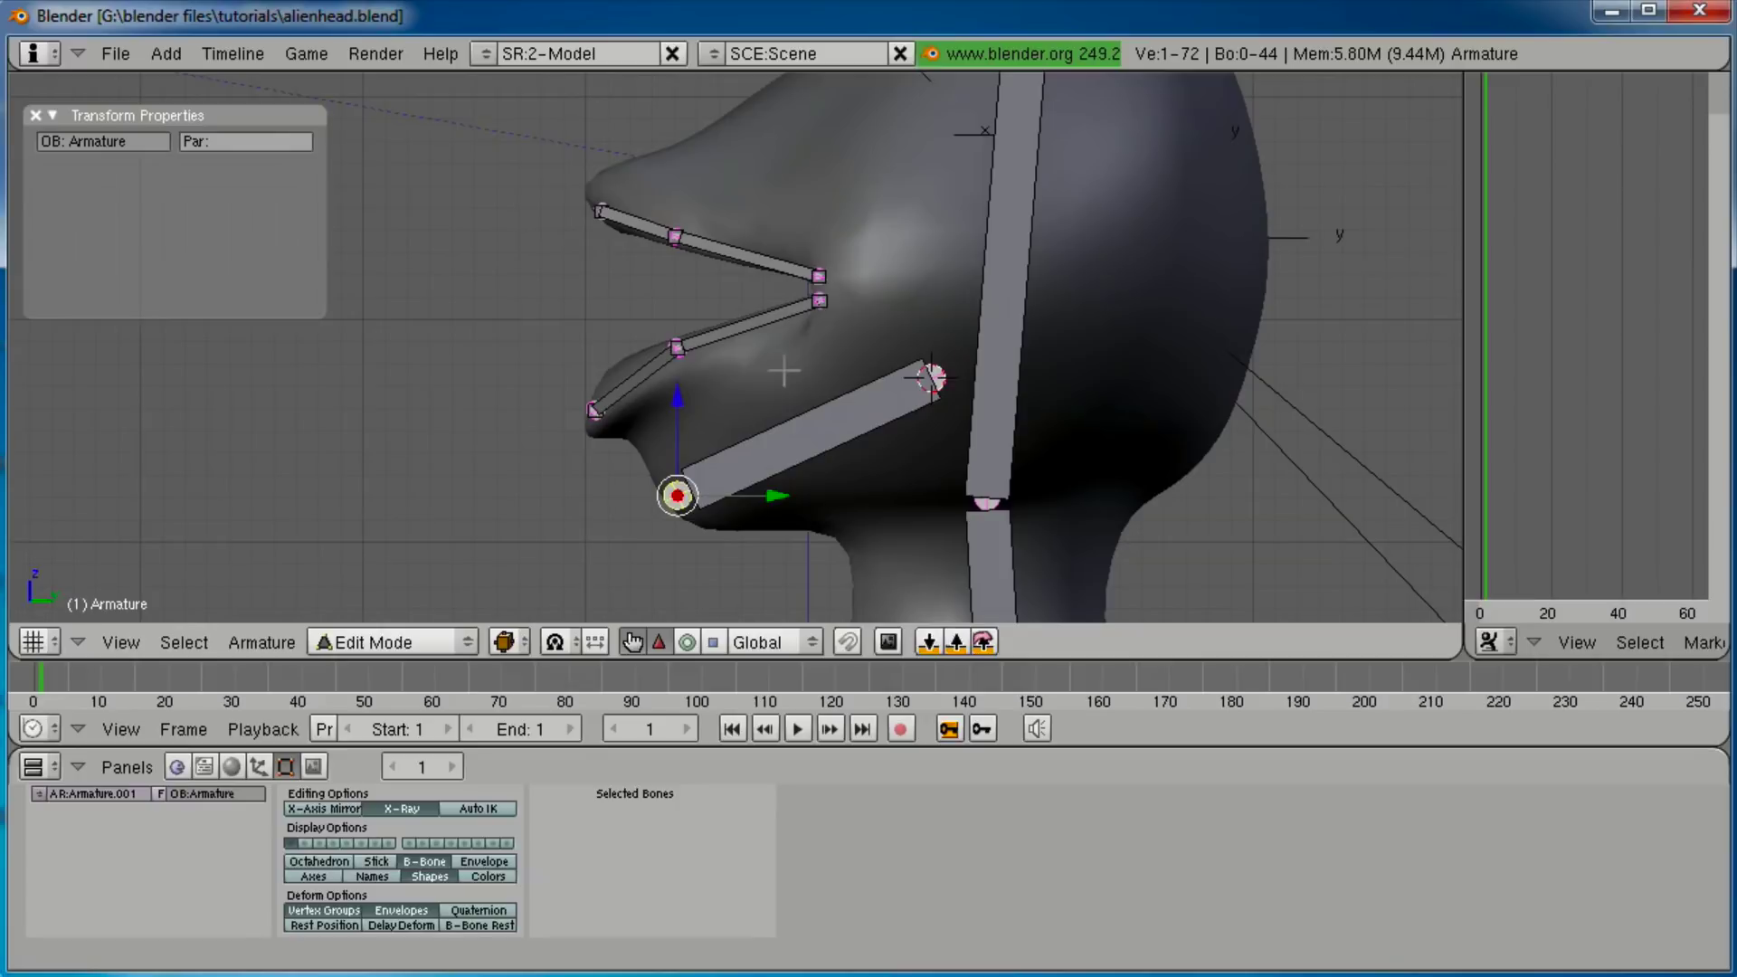
Select all the segmented bones running along the upper and lower lips and move them to bone layer 2.
scroll(919, 263, "up", 3)
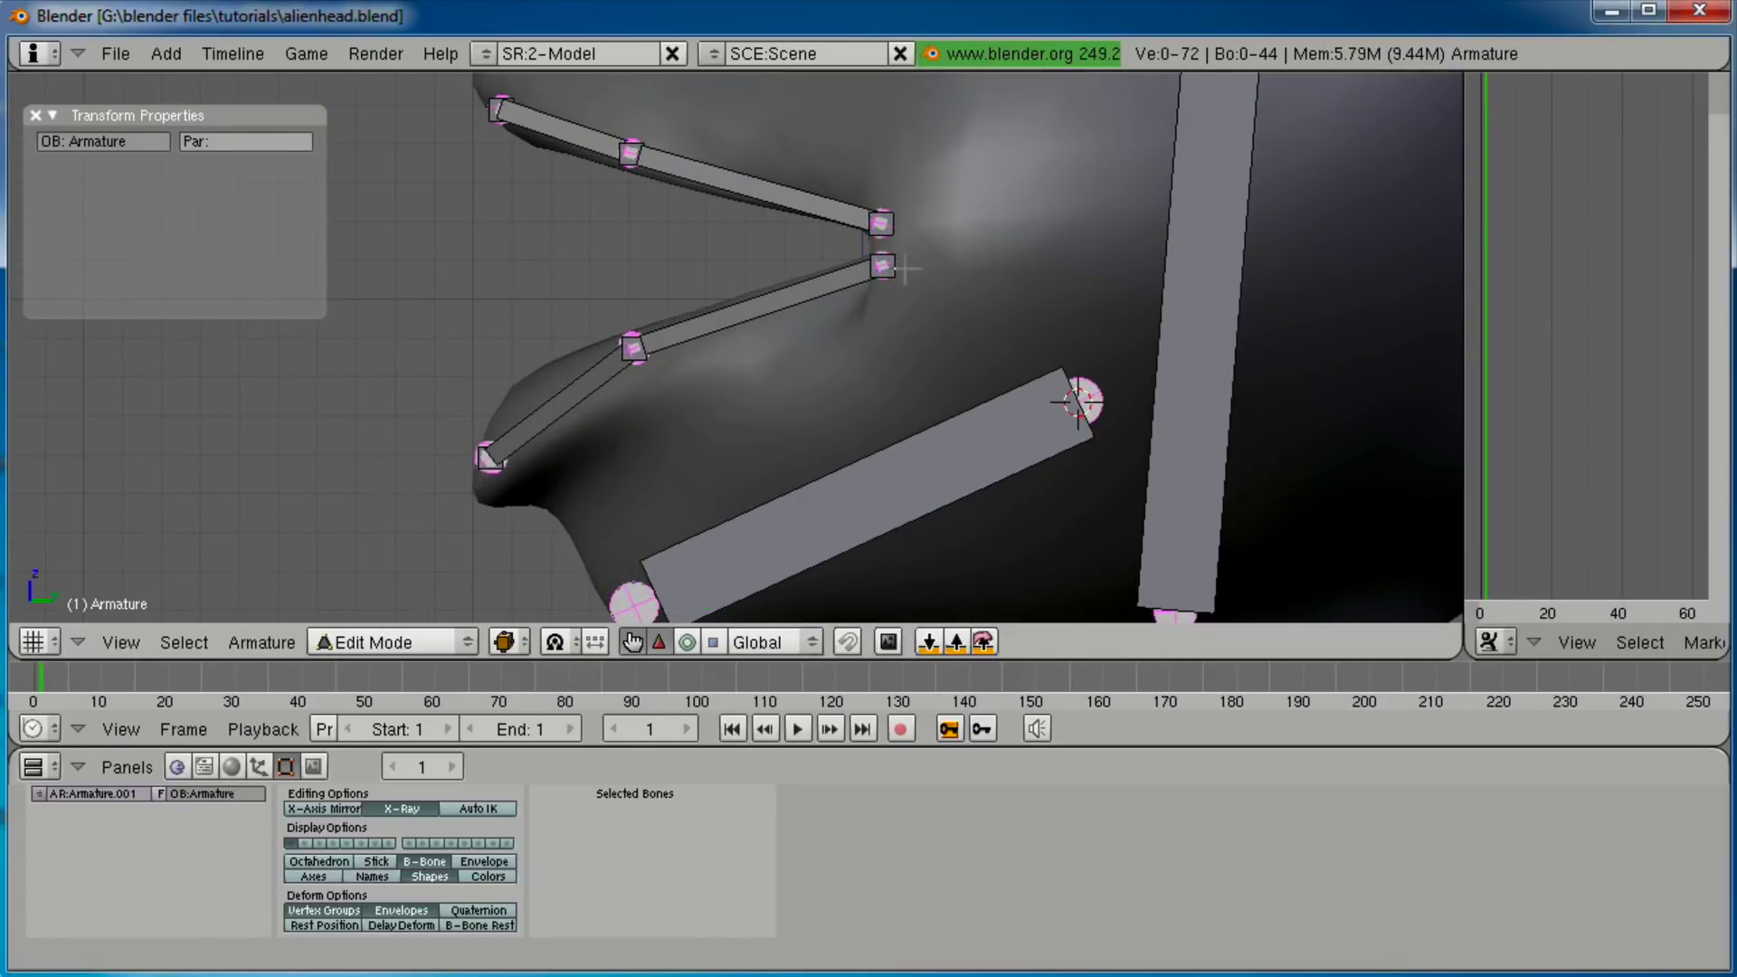
middle_click_drag(878, 298, 828, 201)
right_click(828, 201)
right_click(891, 297)
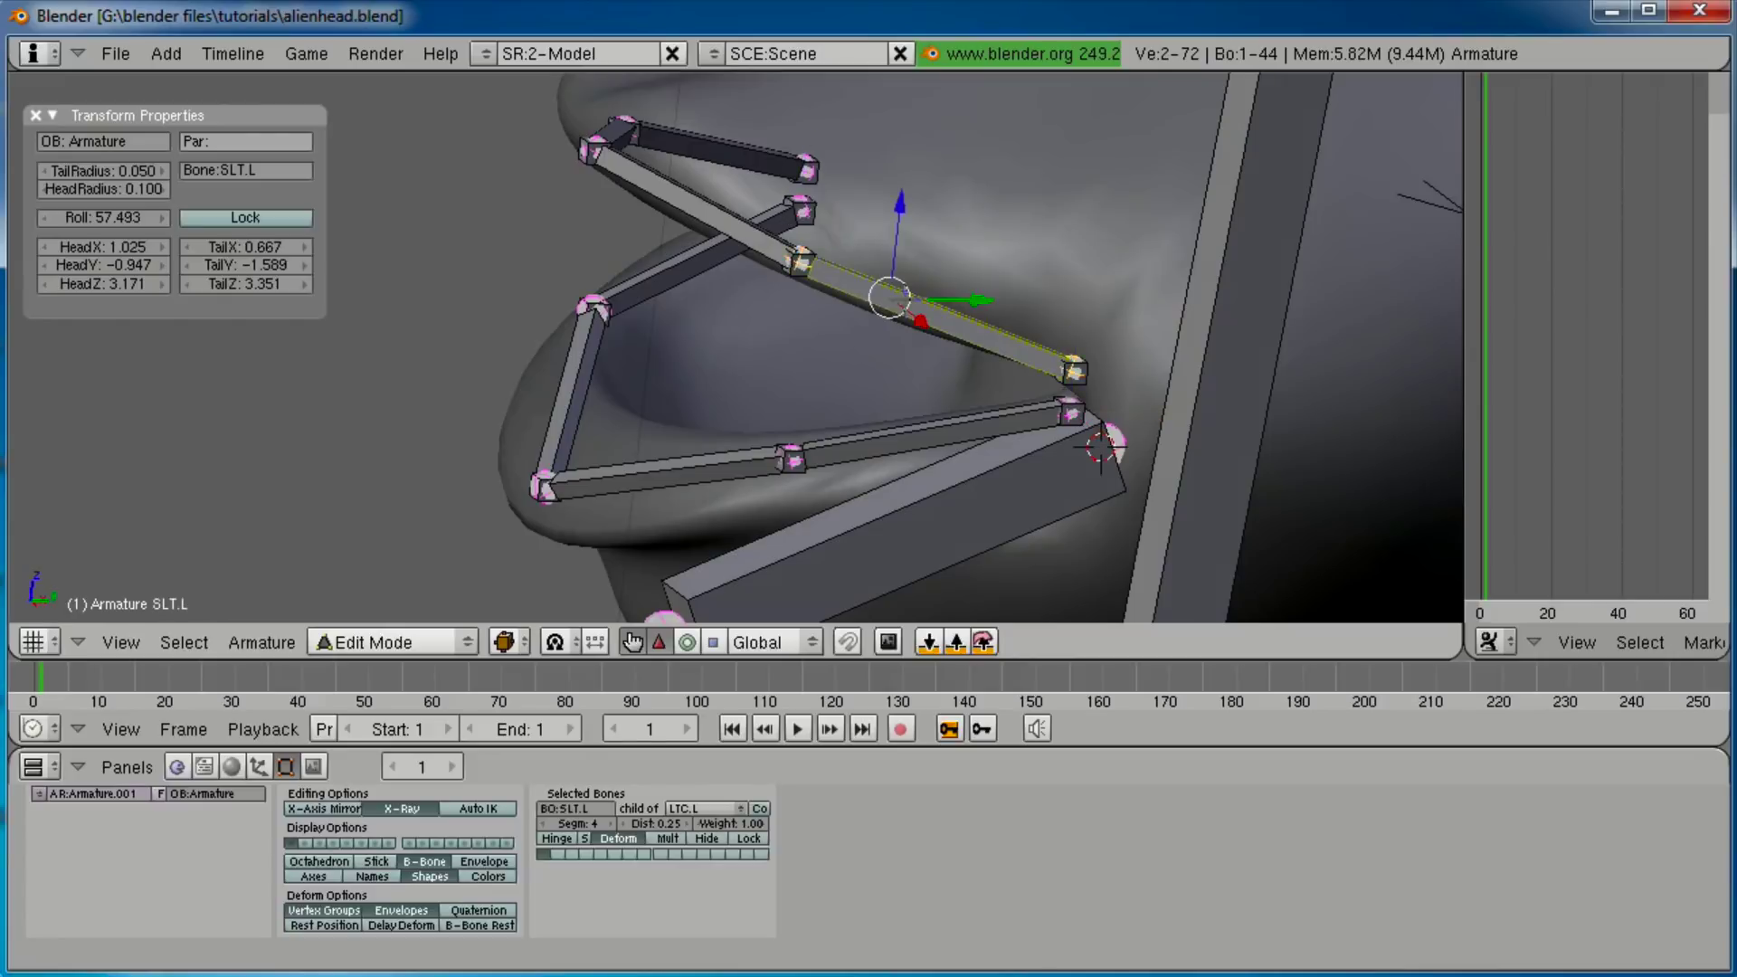
right_click(752, 156, "shift")
right_click(646, 147, "shift")
right_click(696, 258, "shift")
right_click(568, 398, "shift")
right_click(678, 469, "shift")
right_click(848, 432, "shift")
middle_click_drag(662, 336, 642, 369)
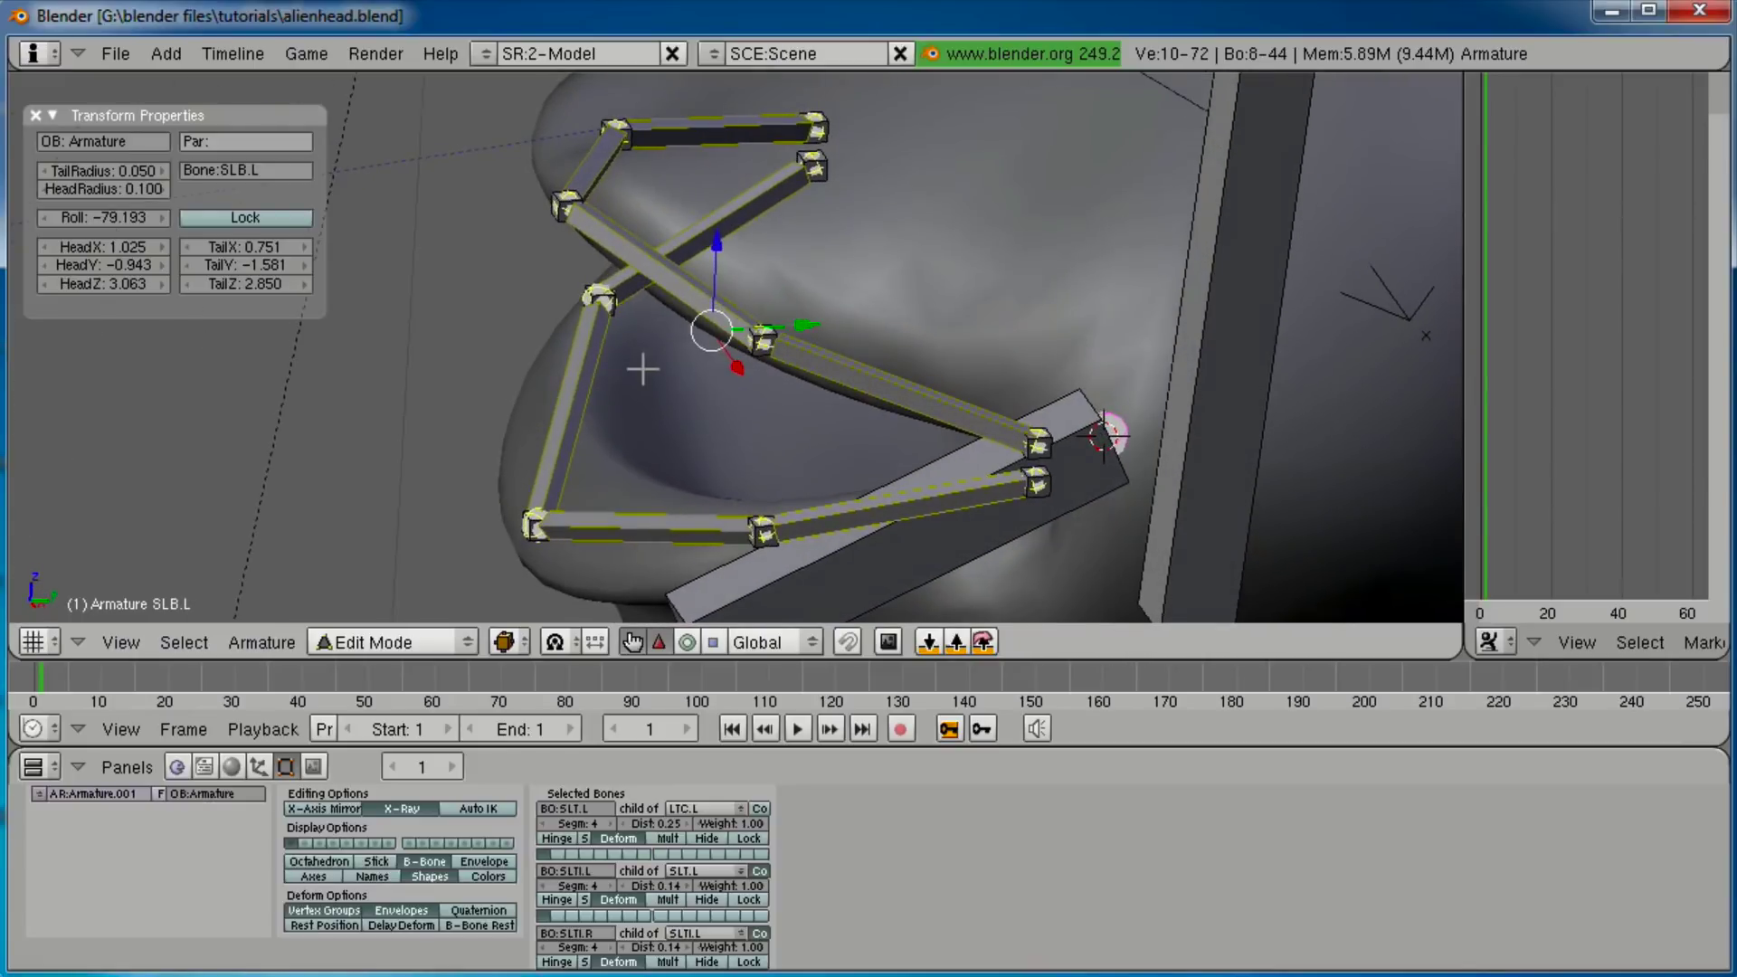
key("m")
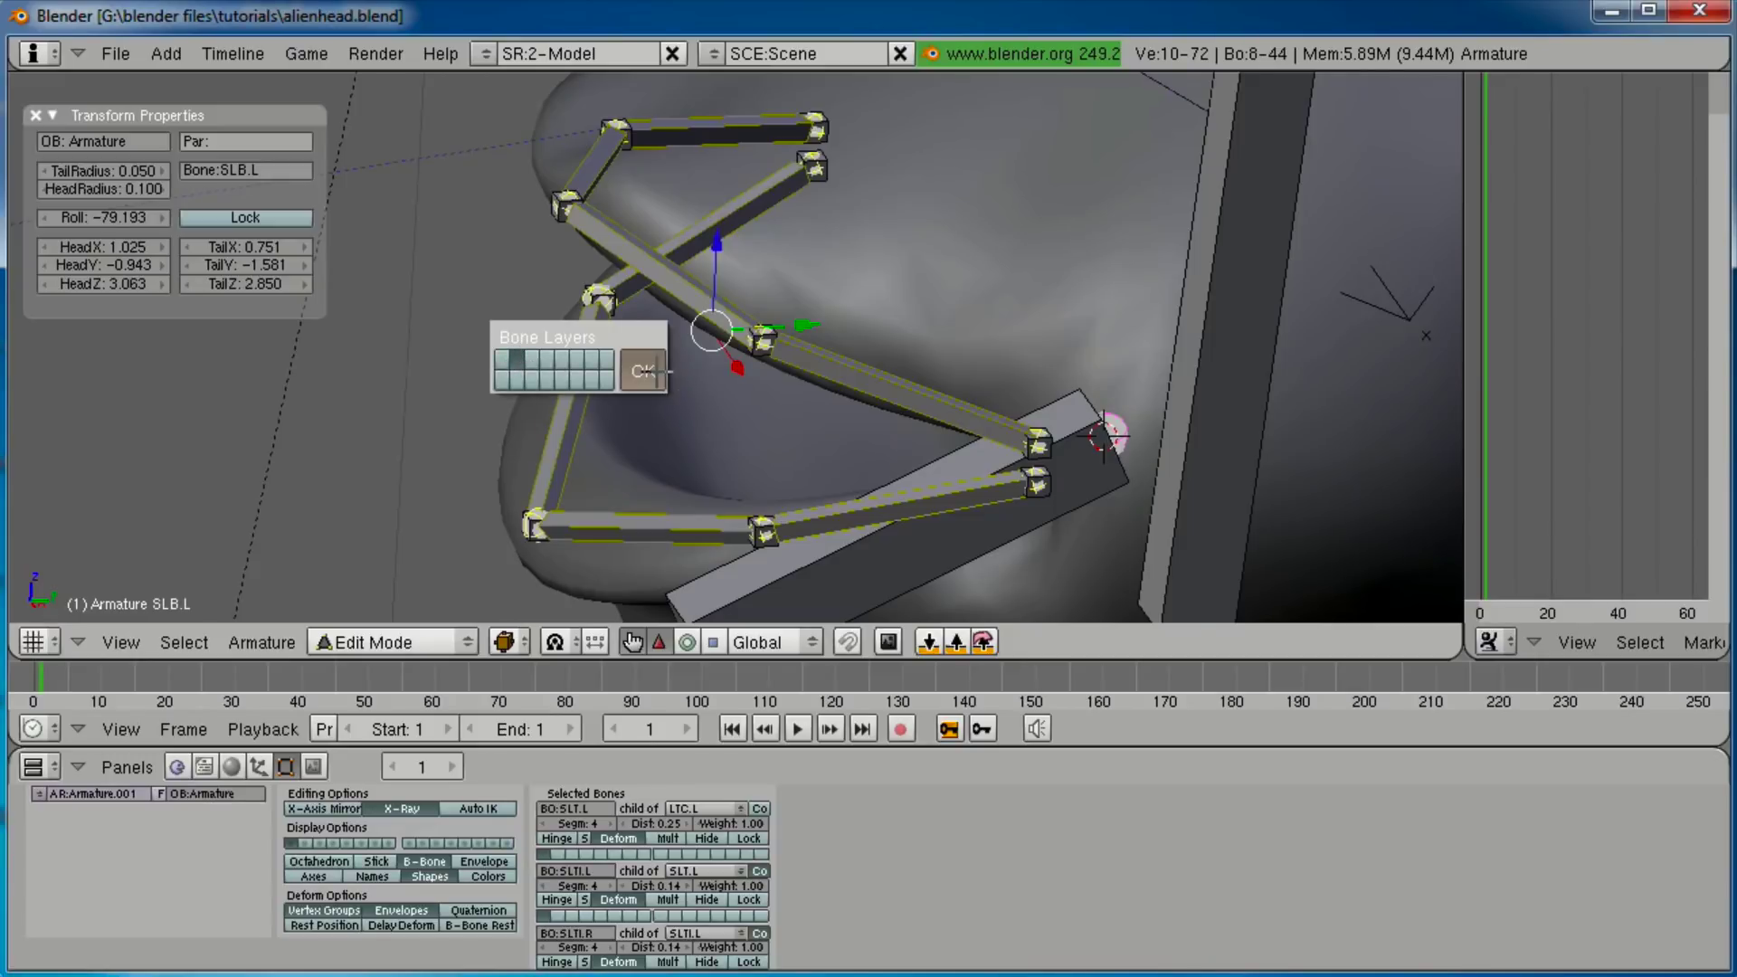
left_click(657, 371)
Parent all the lower lip control bones to the new chin bone with Keep Offset.
scroll(655, 373, "down", 3)
middle_click_drag(648, 399, 603, 335)
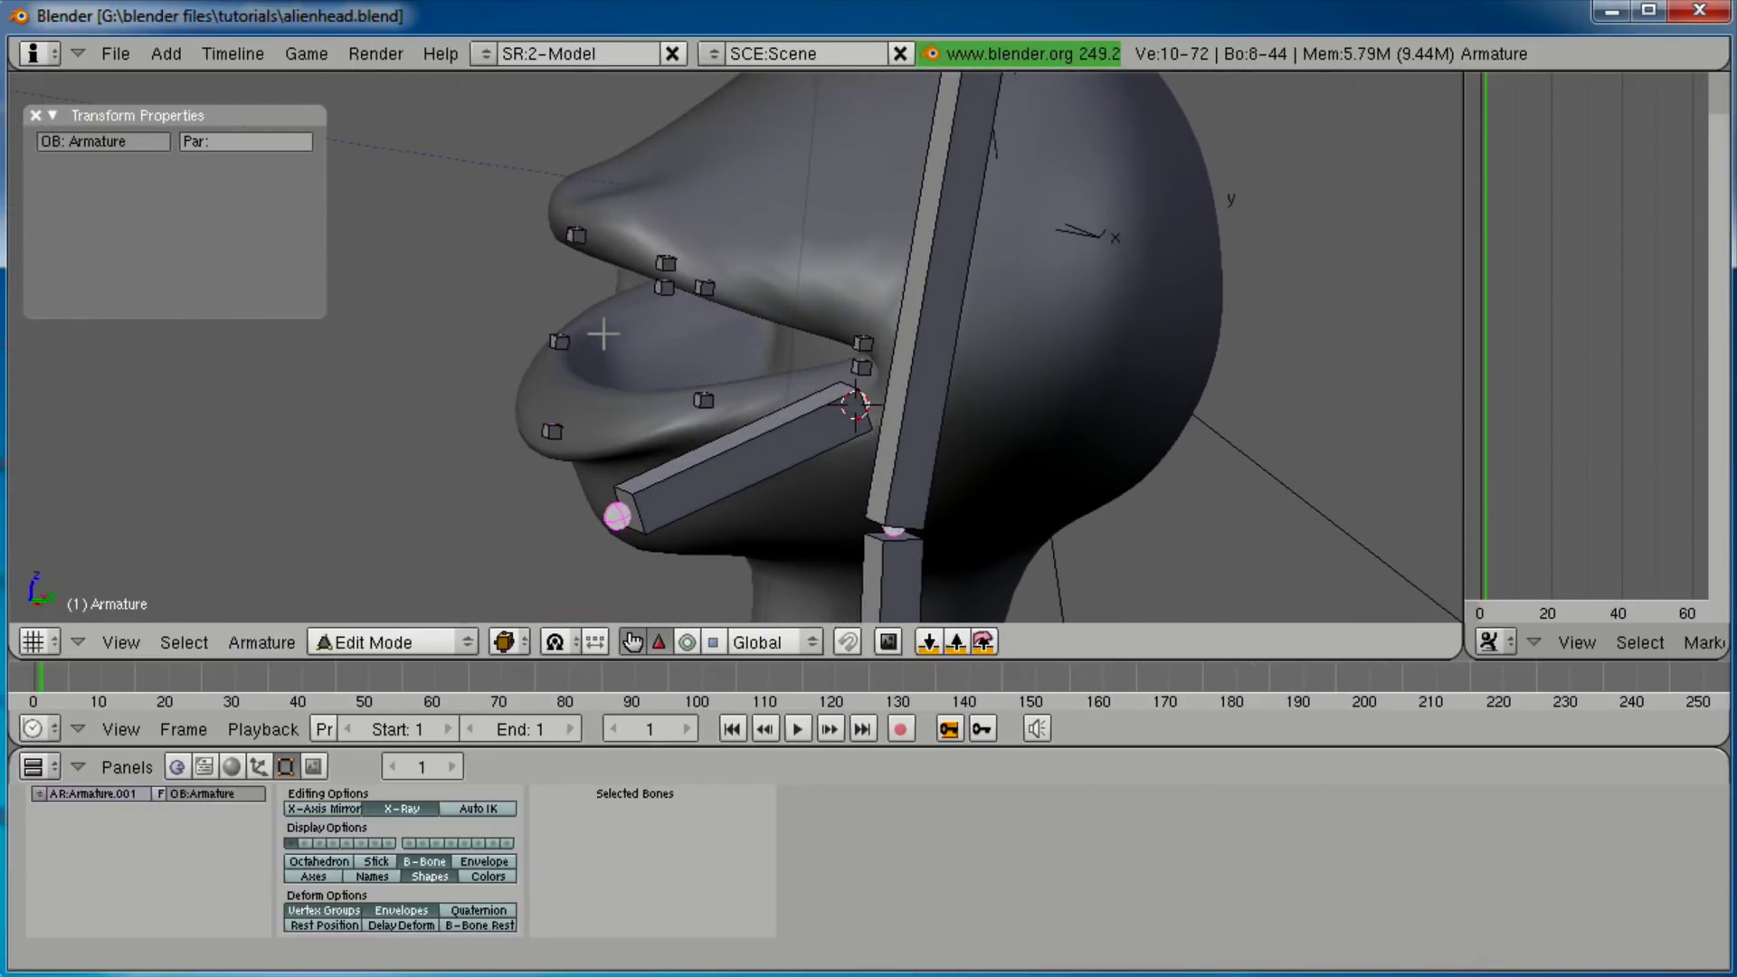
right_click(661, 288)
key("KP_3")
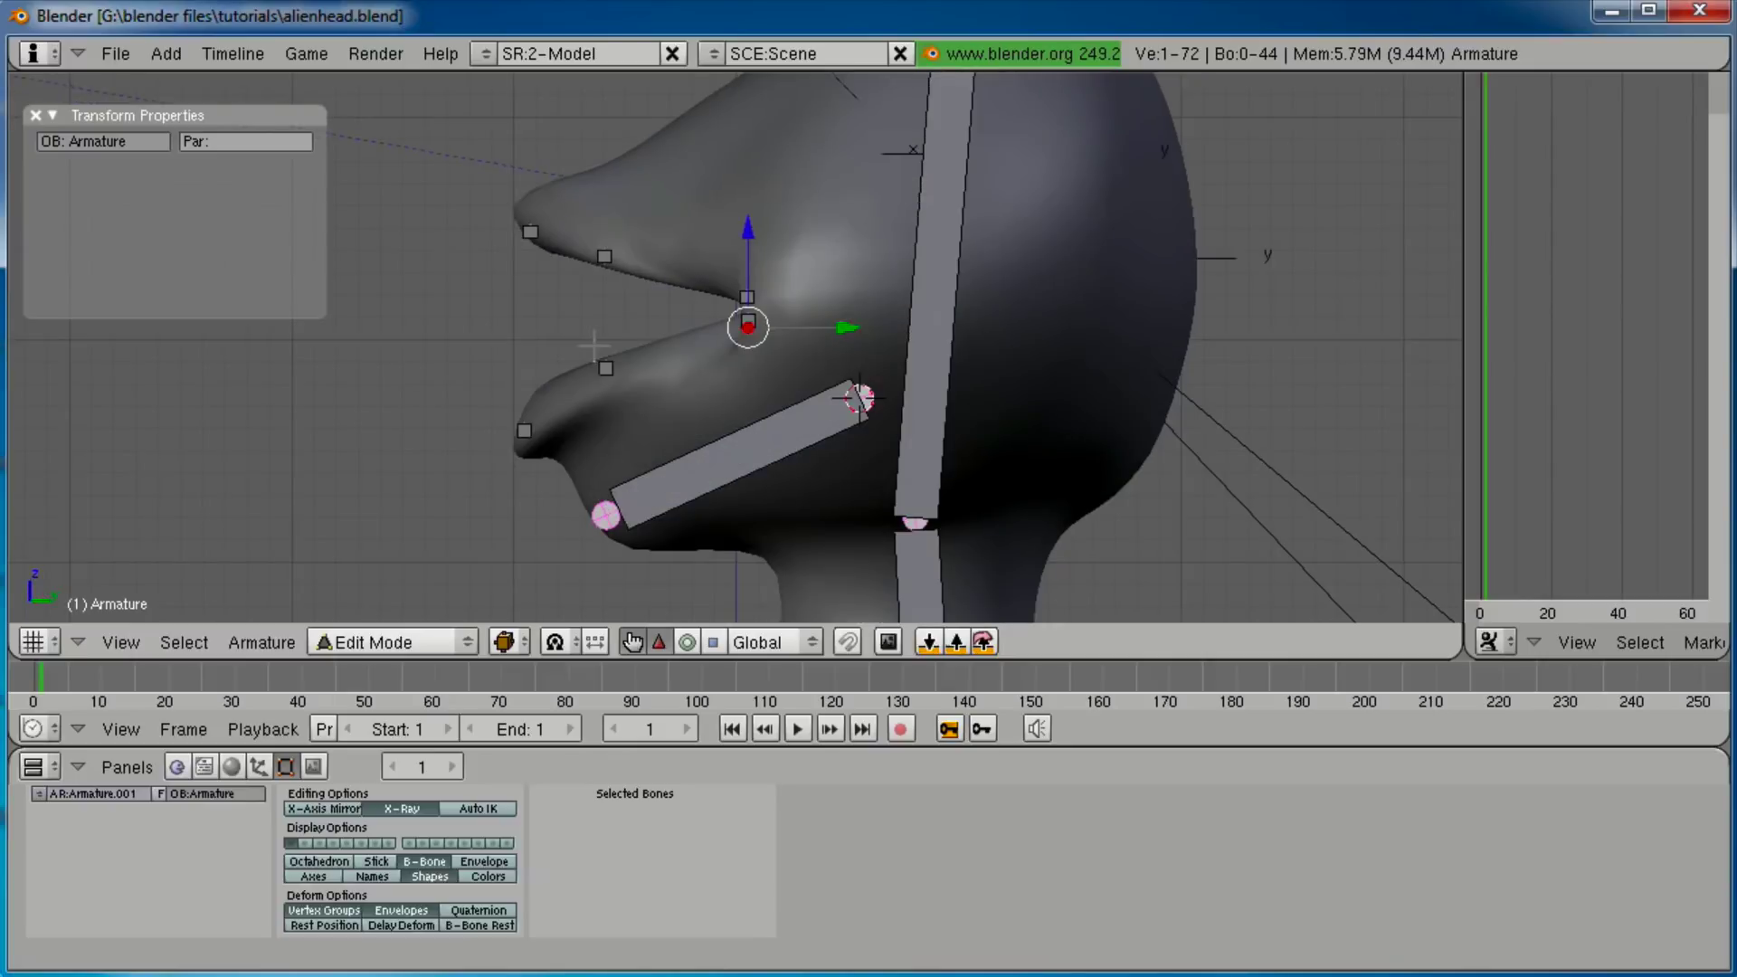
scroll(805, 285, "up", 3)
right_click(757, 301)
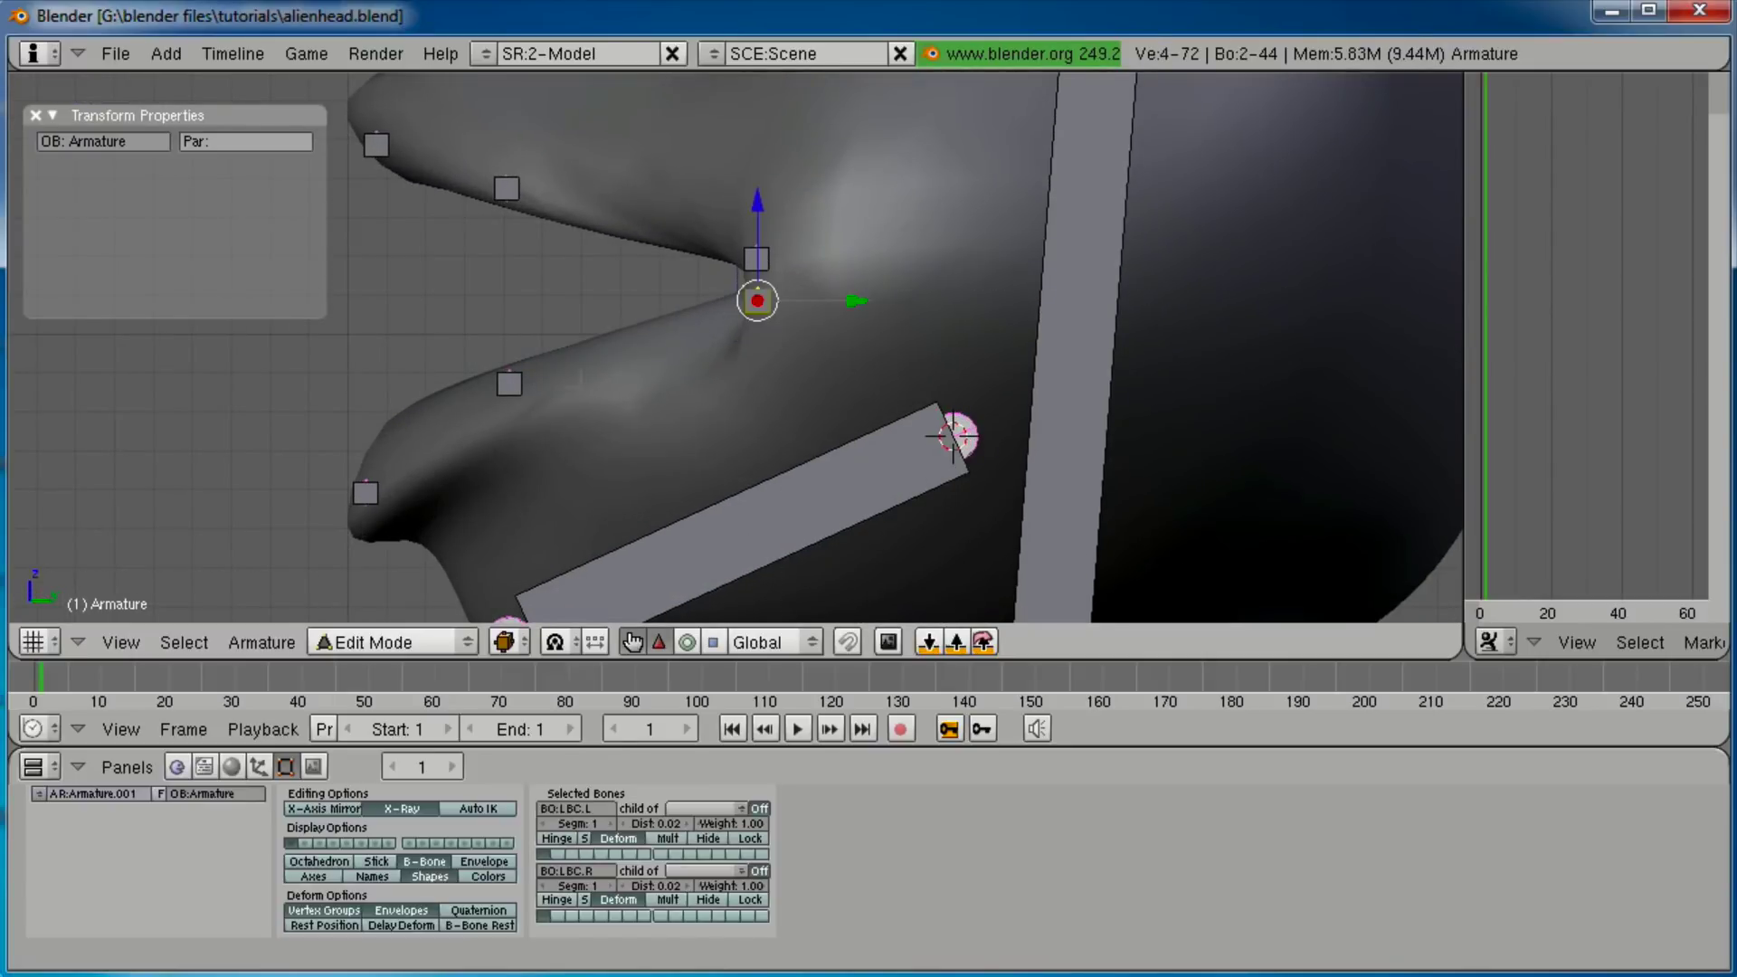
right_click(509, 383, "shift")
right_click(365, 493, "shift")
scroll(680, 516, "down", 2)
right_click(753, 498, "shift")
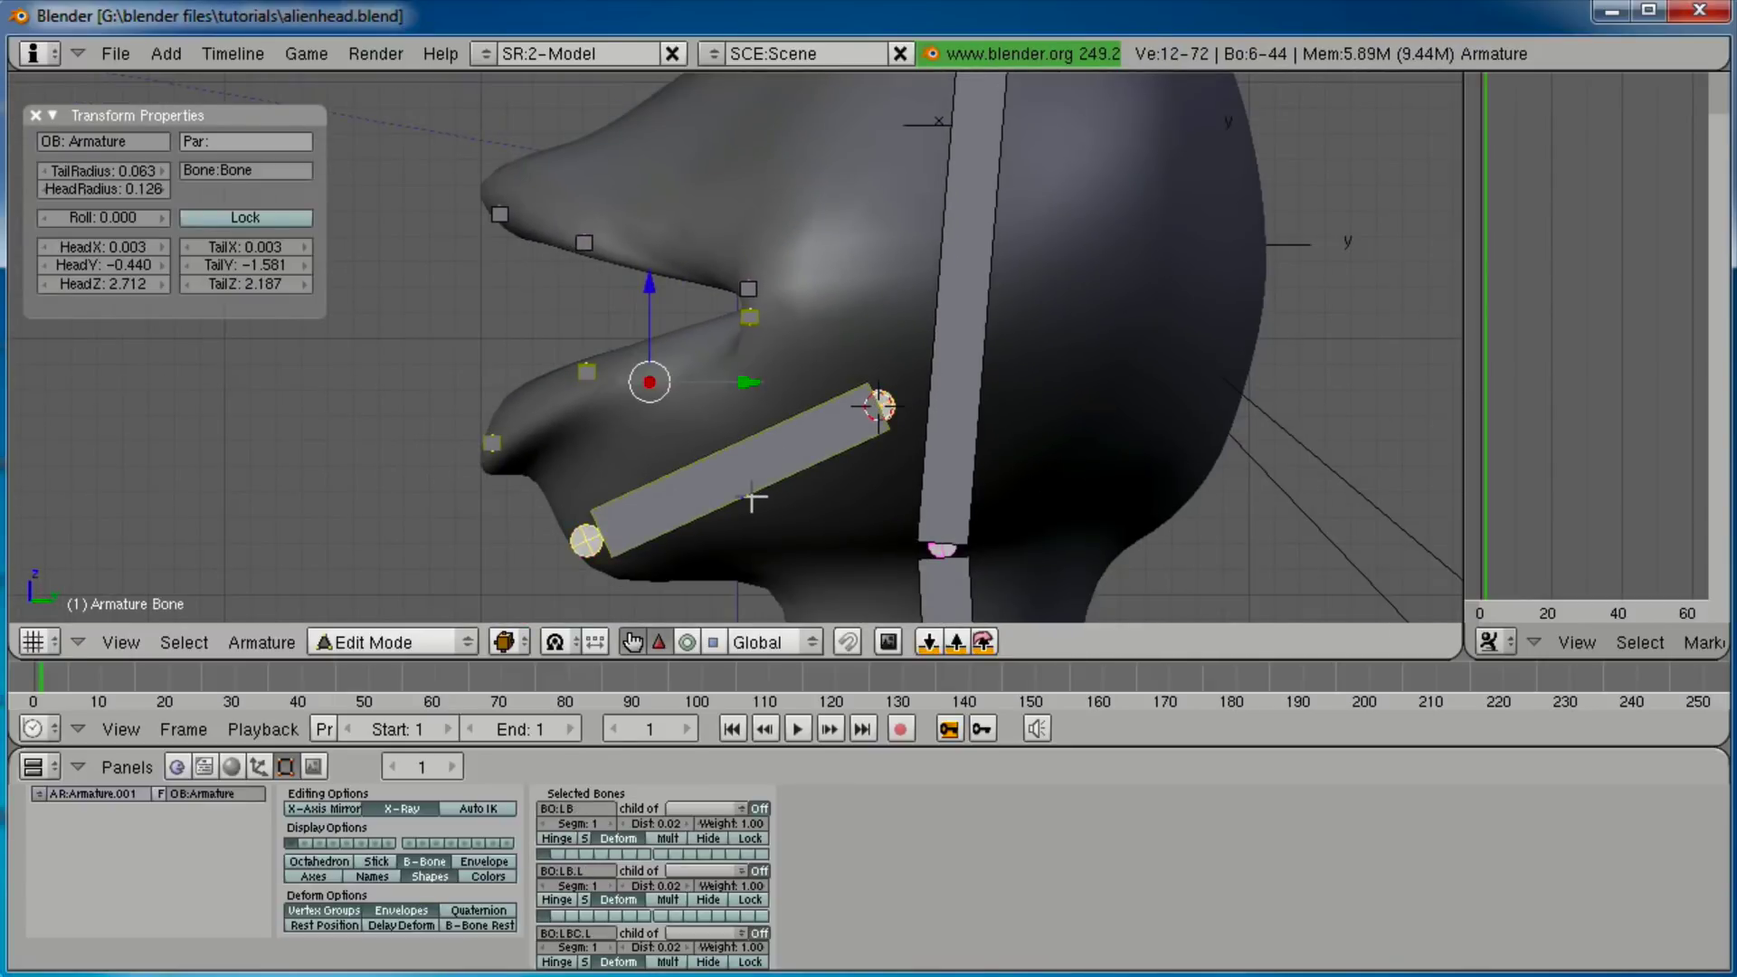
key("ctrl+p")
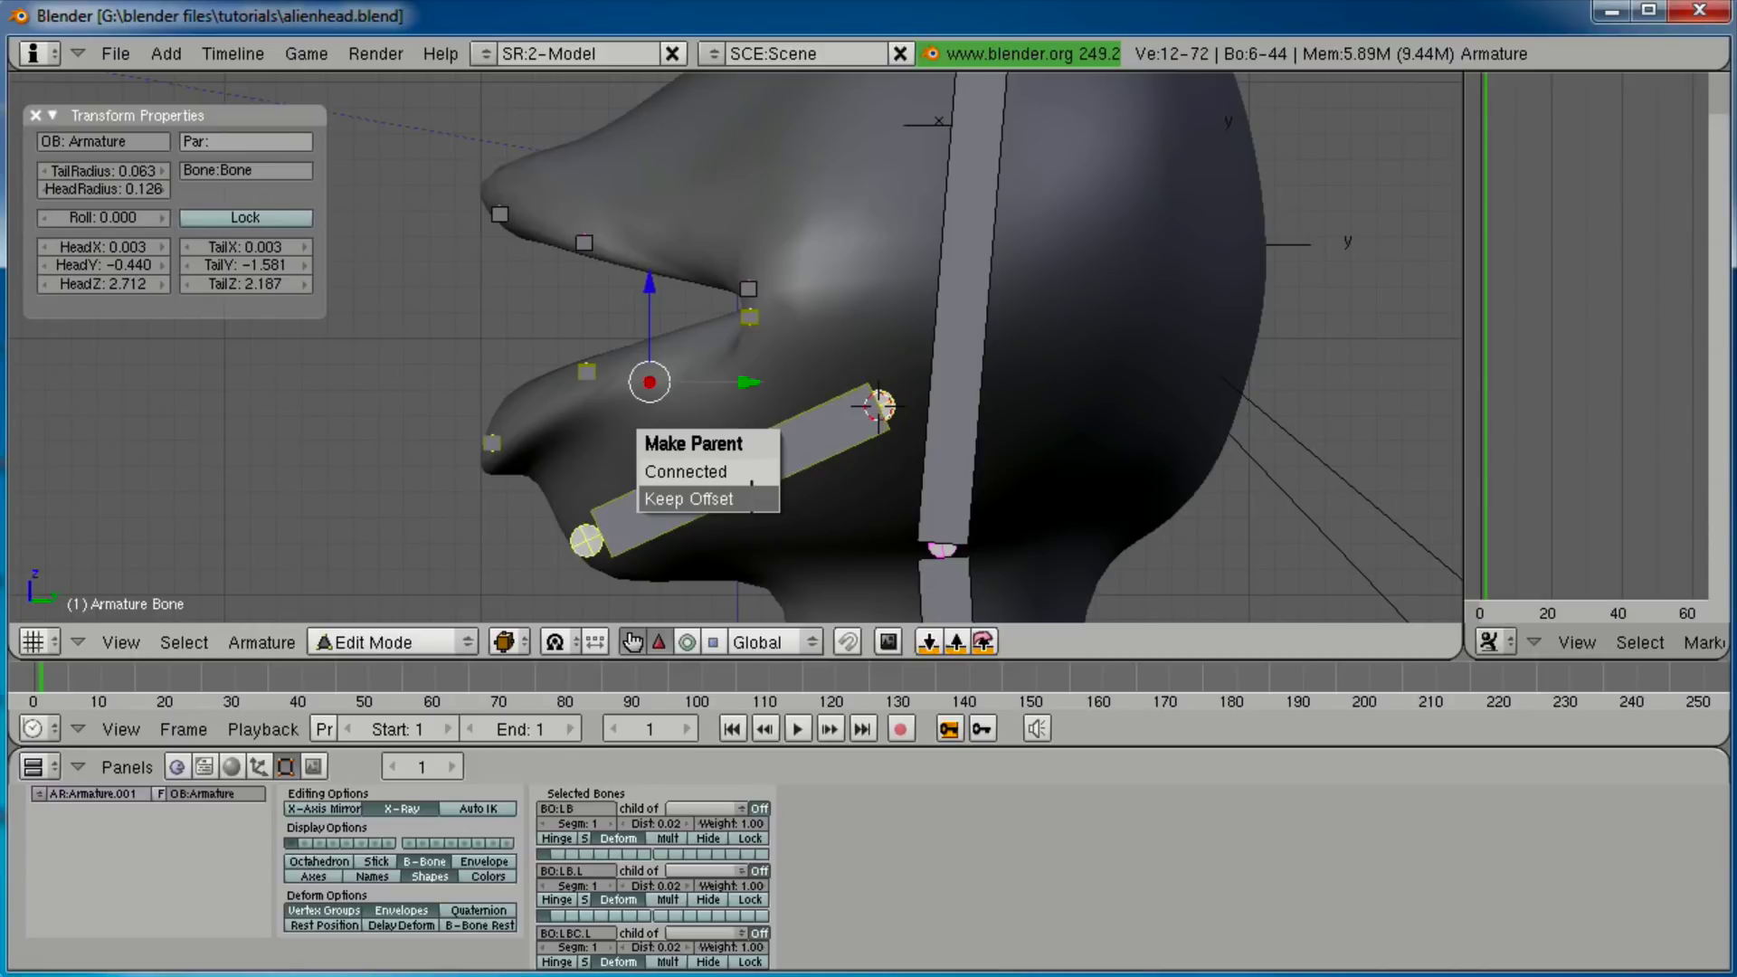
left_click(752, 498)
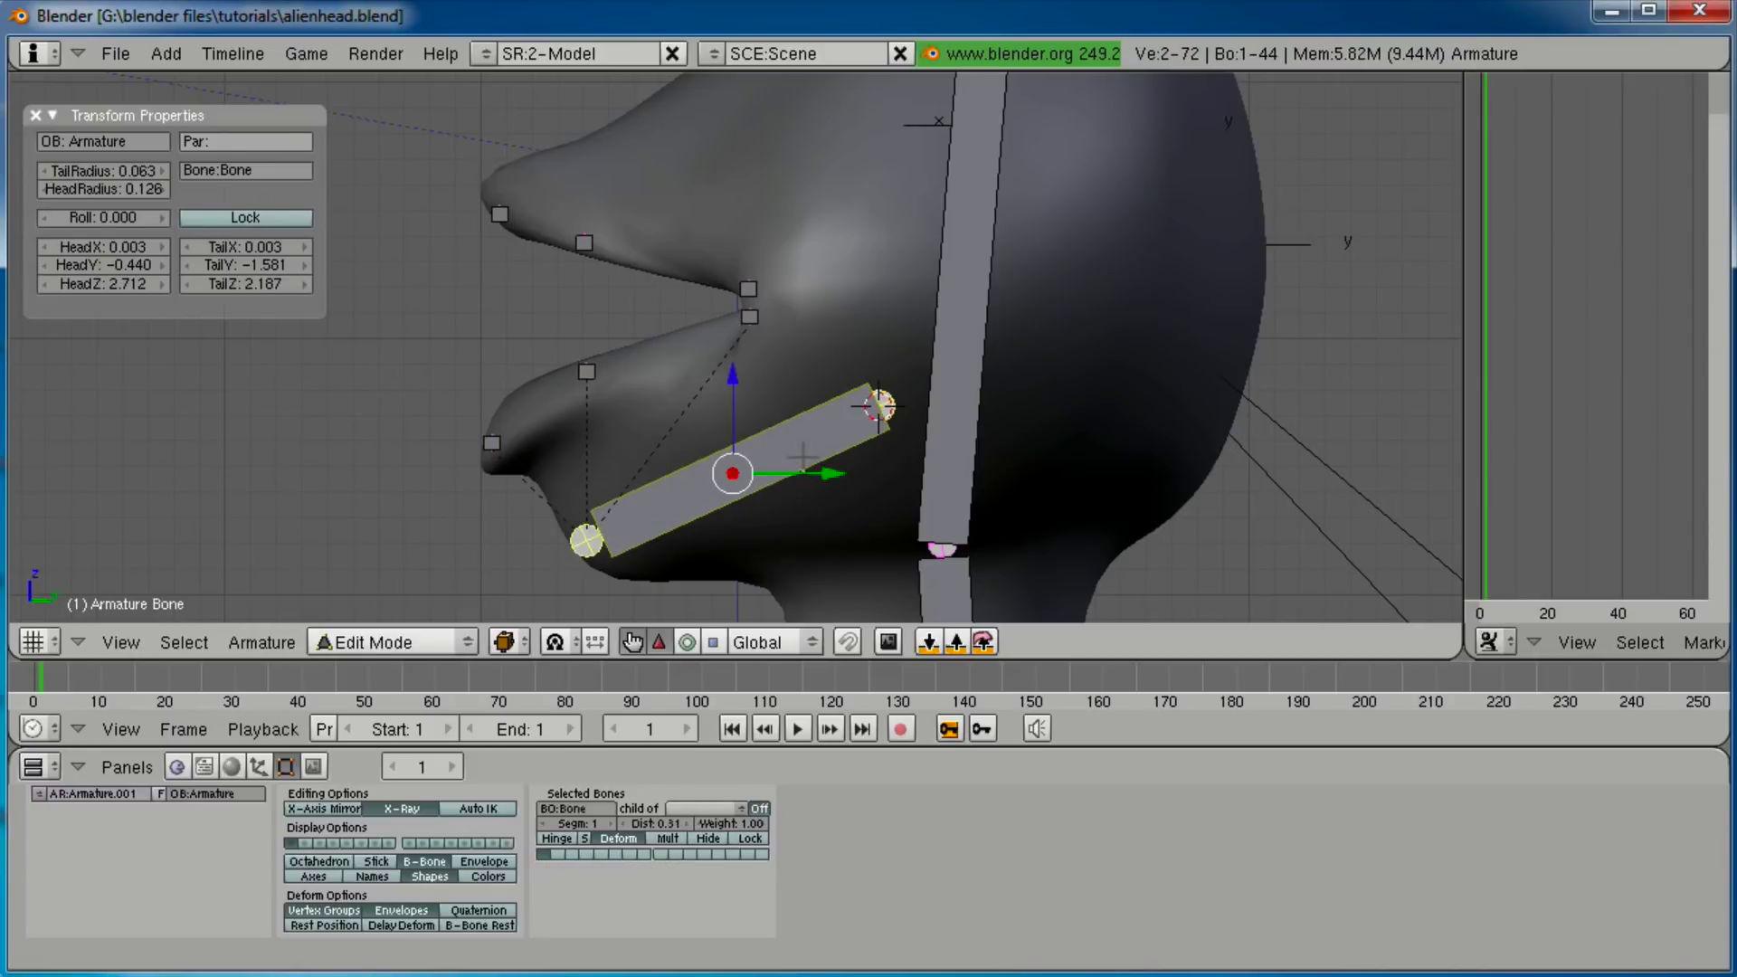
Parent the new chin bone to the head bone with Keep Offset.
middle_click_drag(798, 466, 746, 529, "shift")
right_click(912, 336, "shift")
key("ctrl+p")
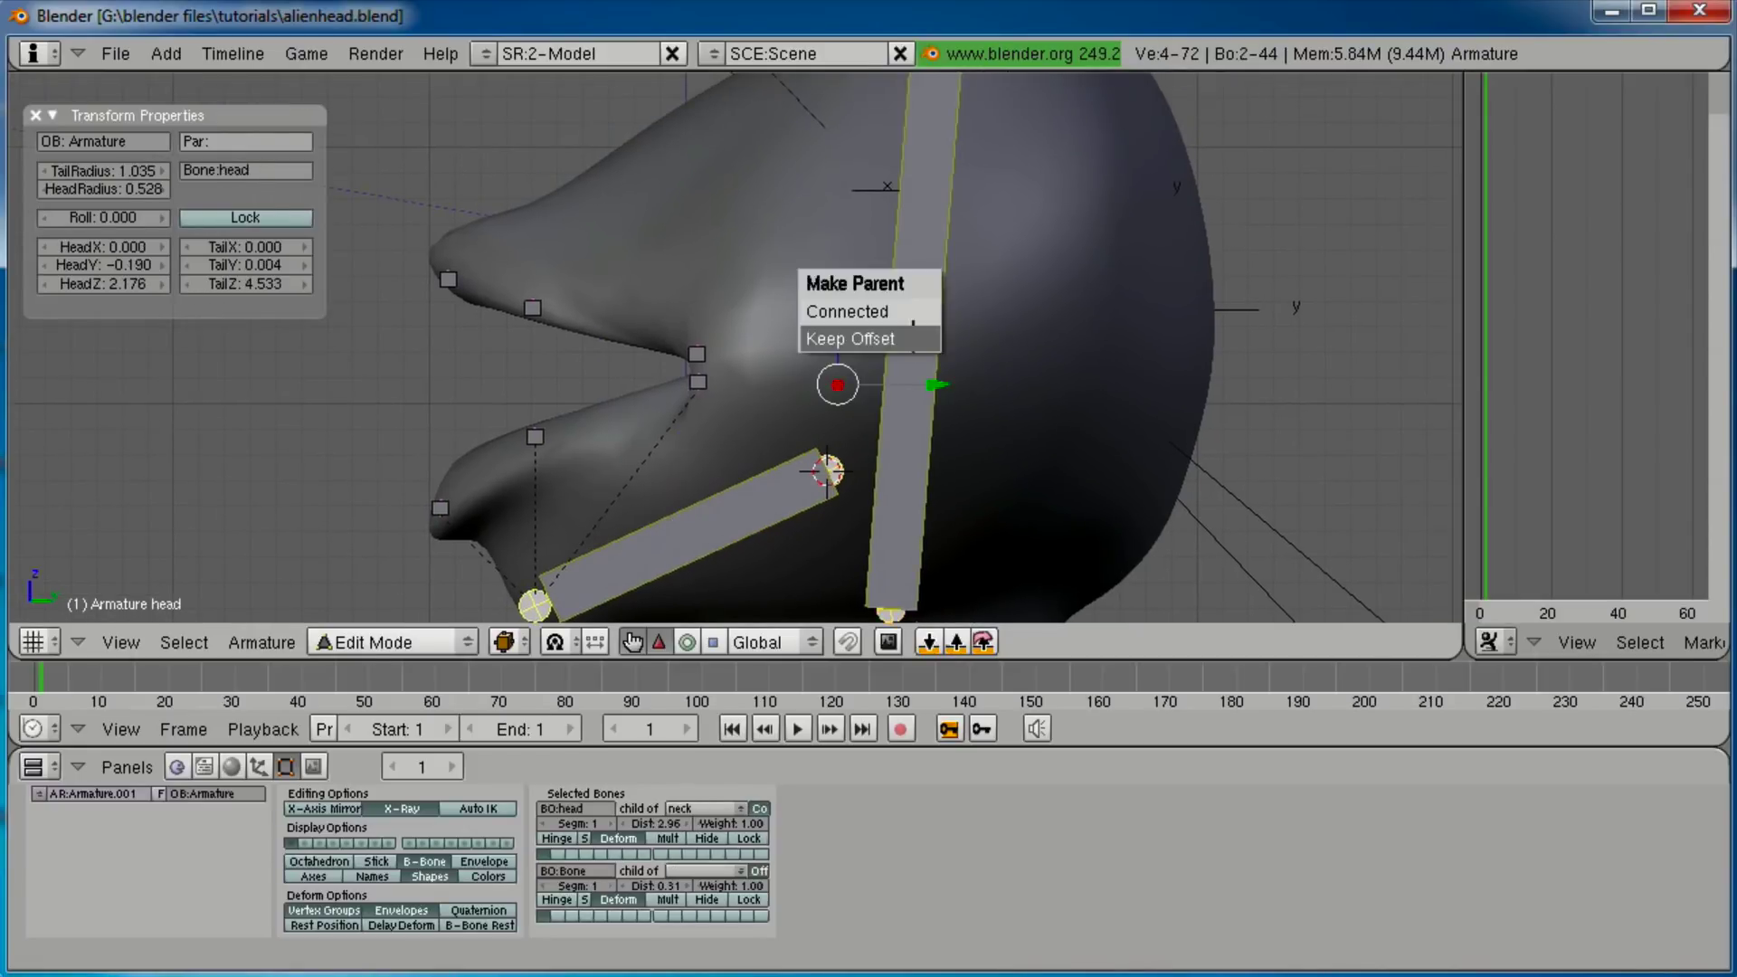
left_click(912, 339)
Rename the new chin bone to jaw.
right_click(803, 488)
left_click(271, 178)
type("jaw")
key("Return")
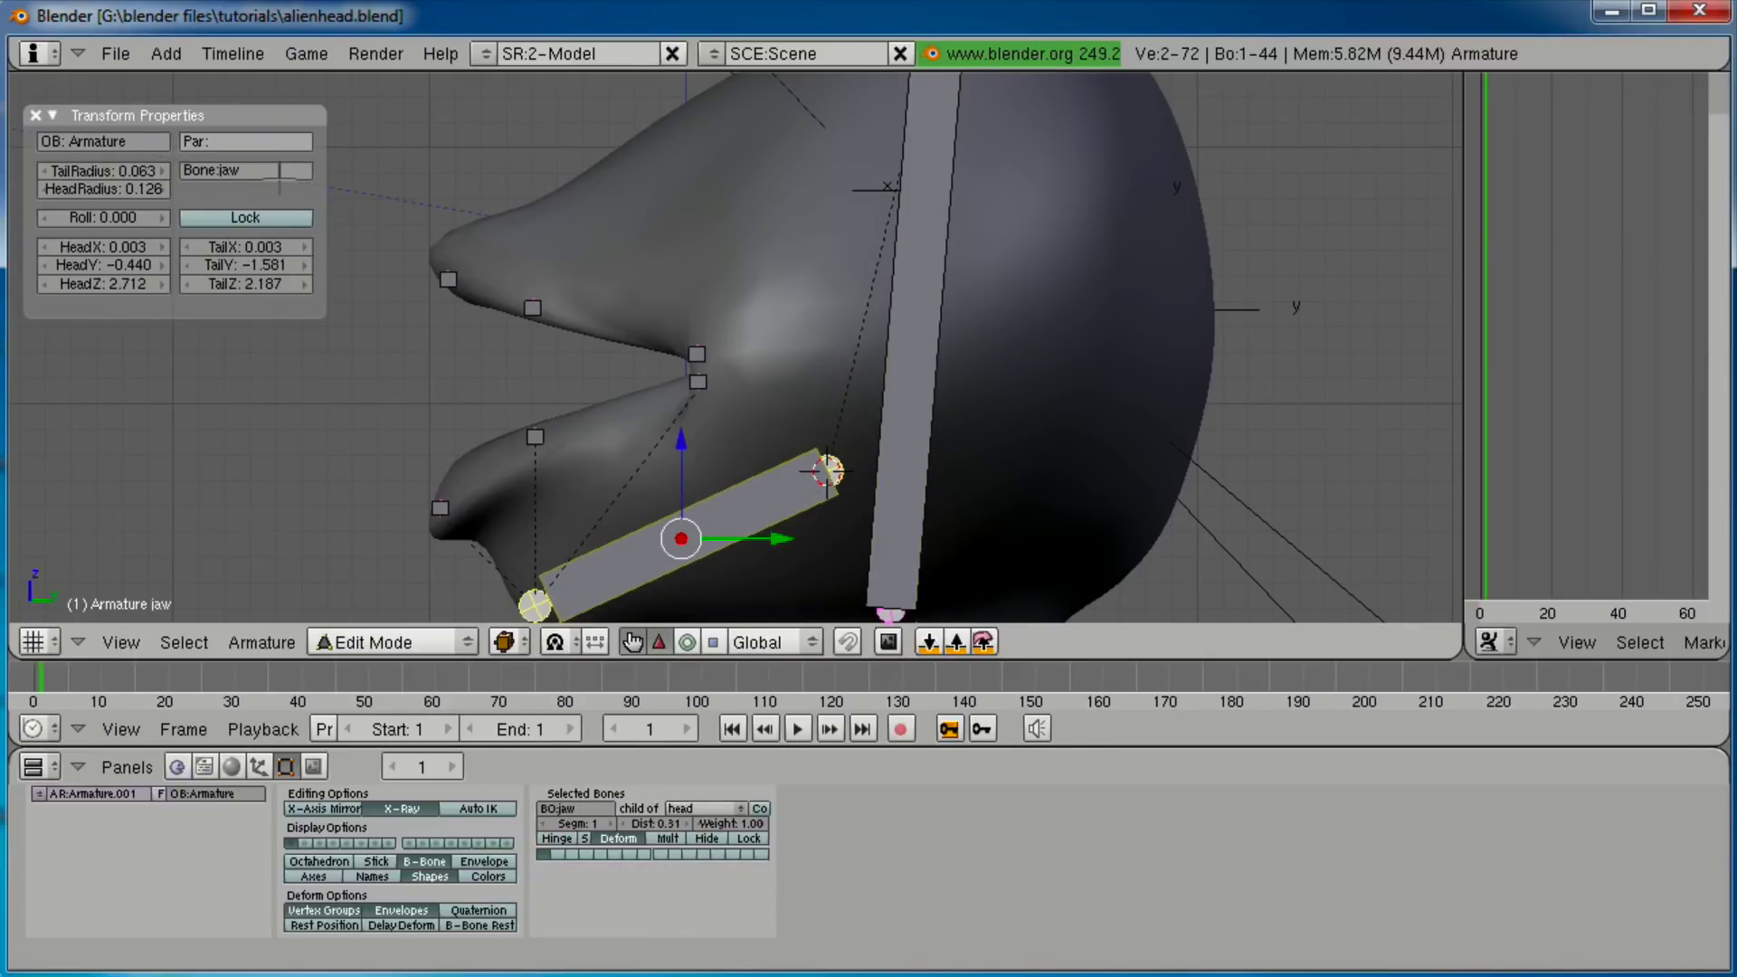
Switch the armature to pose mode and try rotating the jaw bone downward.
key("ctrl+Tab")
scroll(655, 340, "down", 2)
key("r")
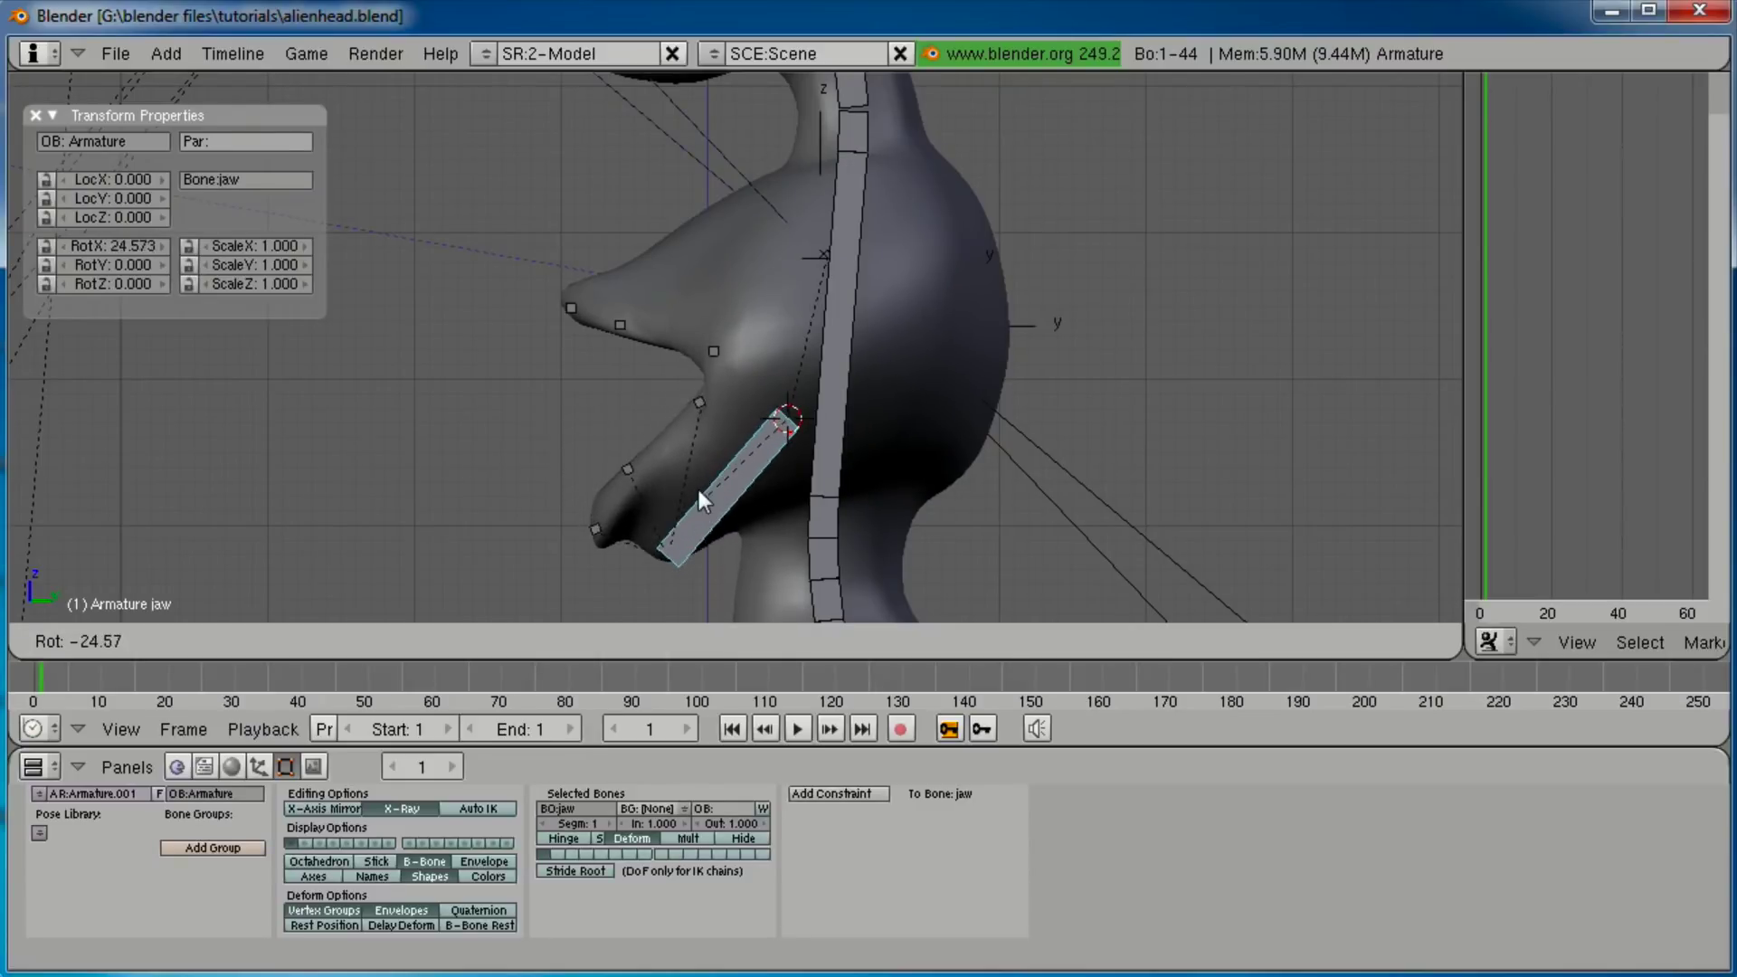
right_click(669, 459)
Rotate the jaw bone upward by about 17 degrees in side view to close the mouth.
middle_click_drag(669, 459, 986, 322)
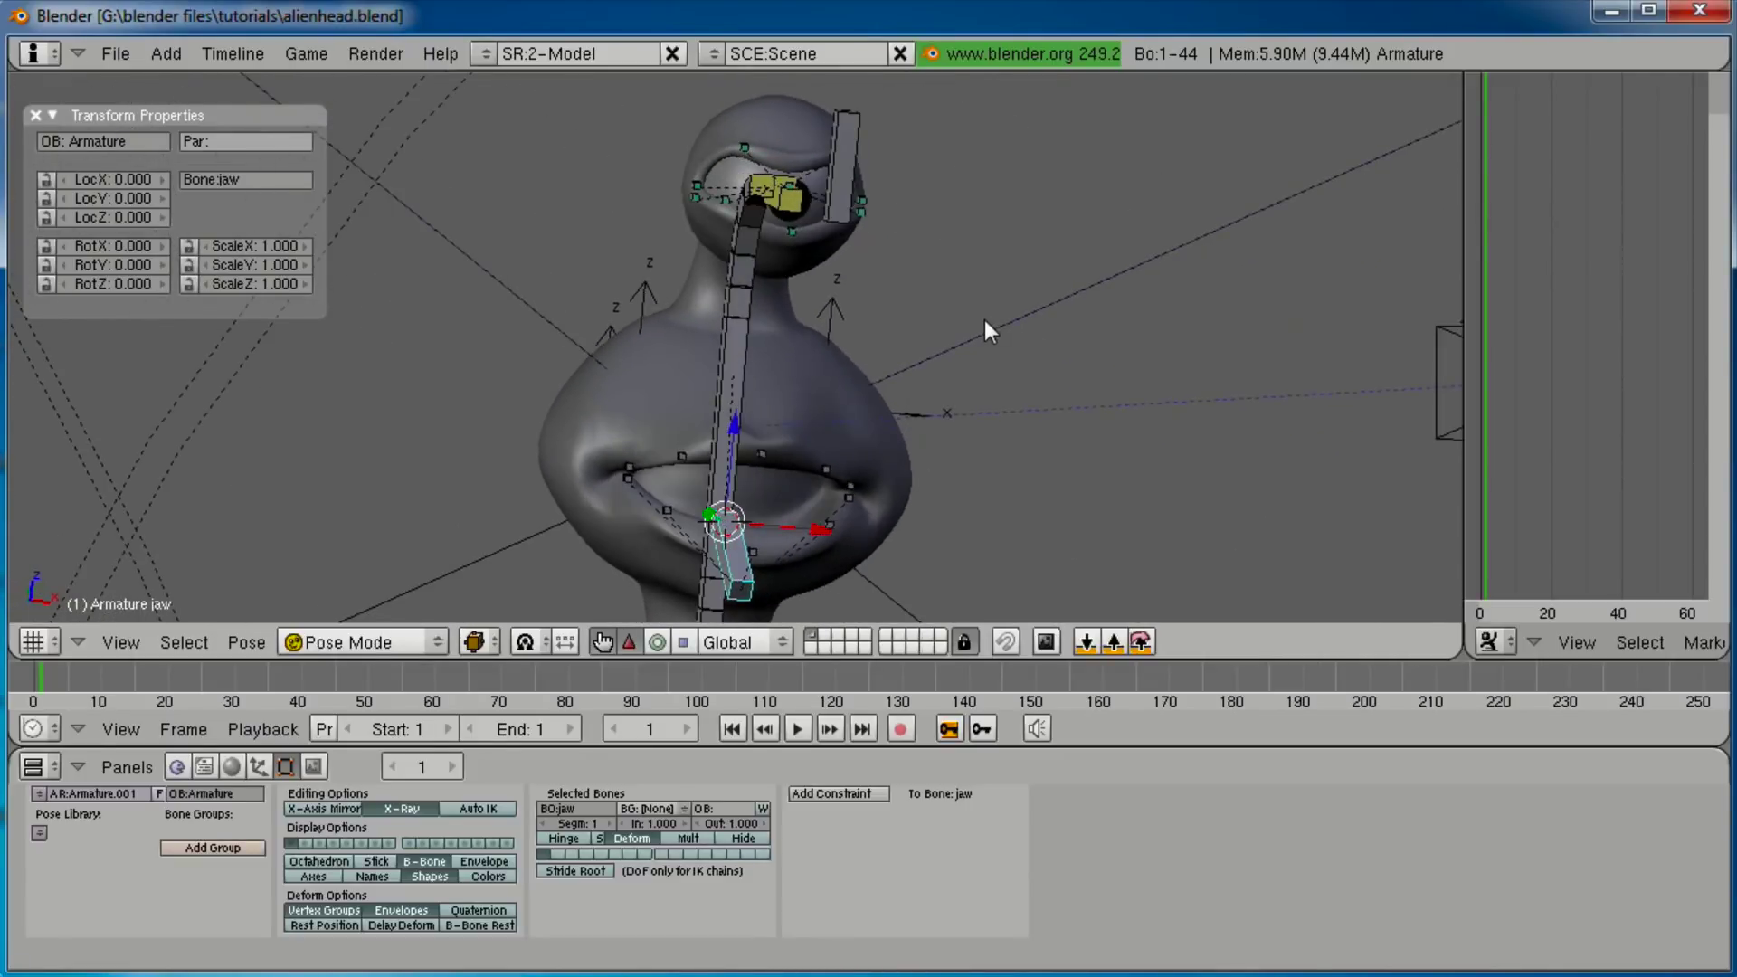
key("KP_1")
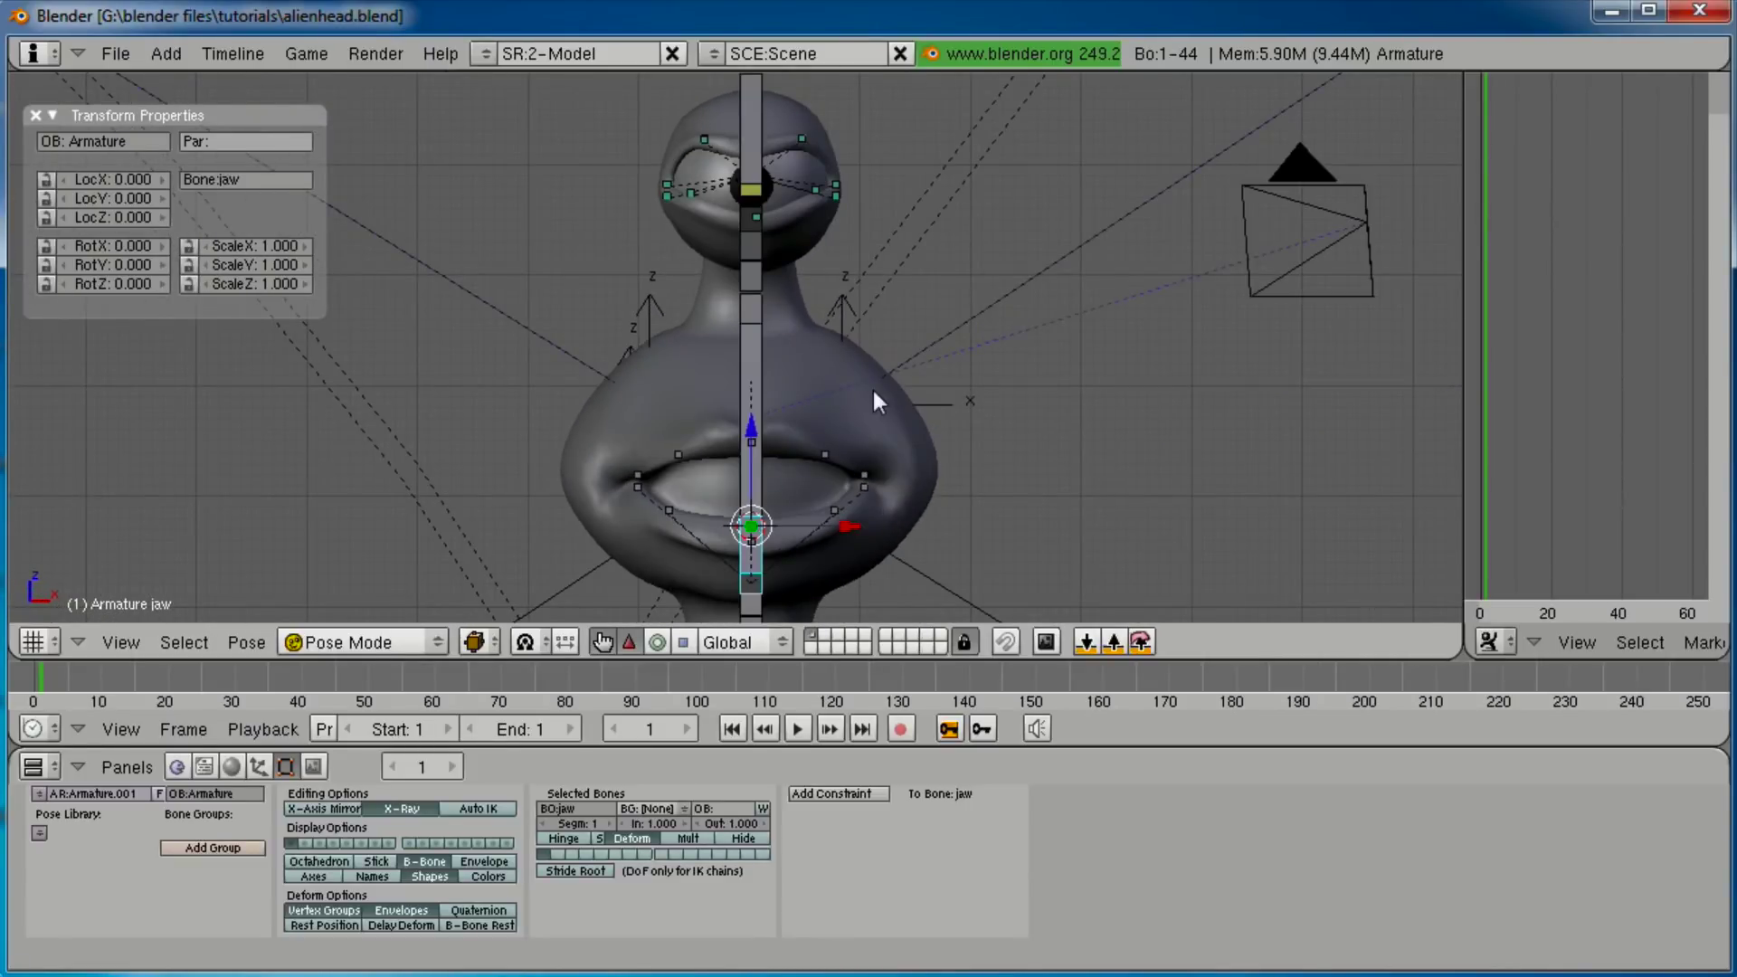
key("KP_3")
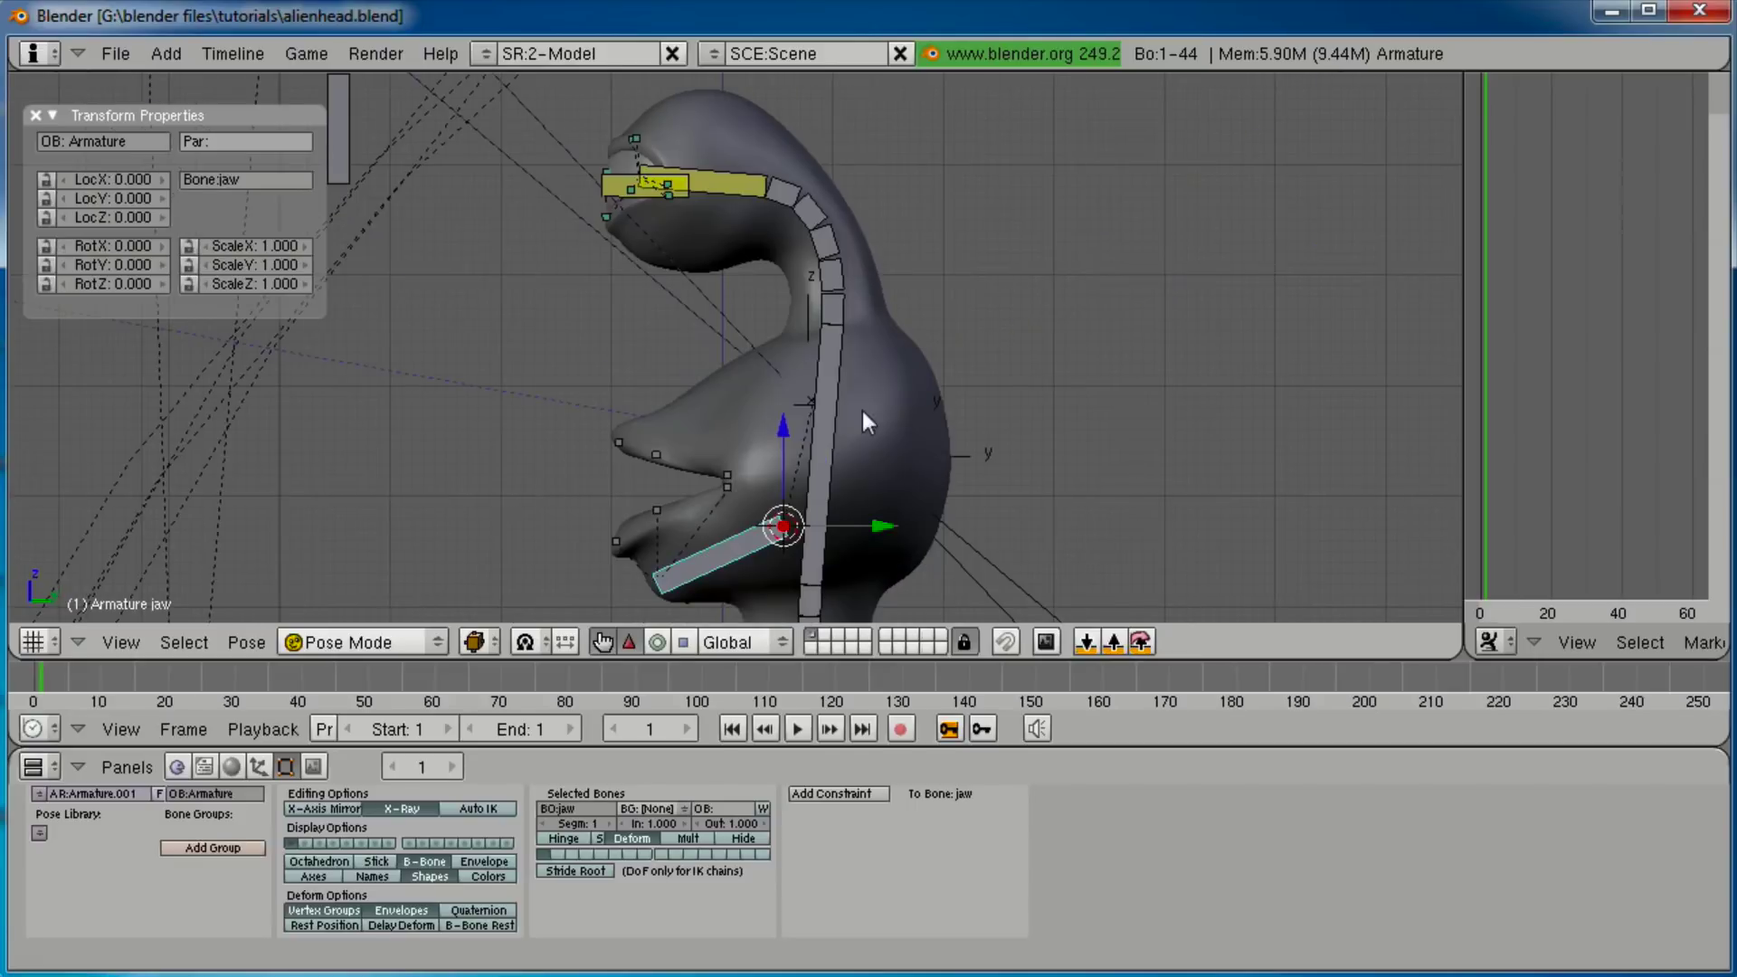
key("r")
left_click(721, 566)
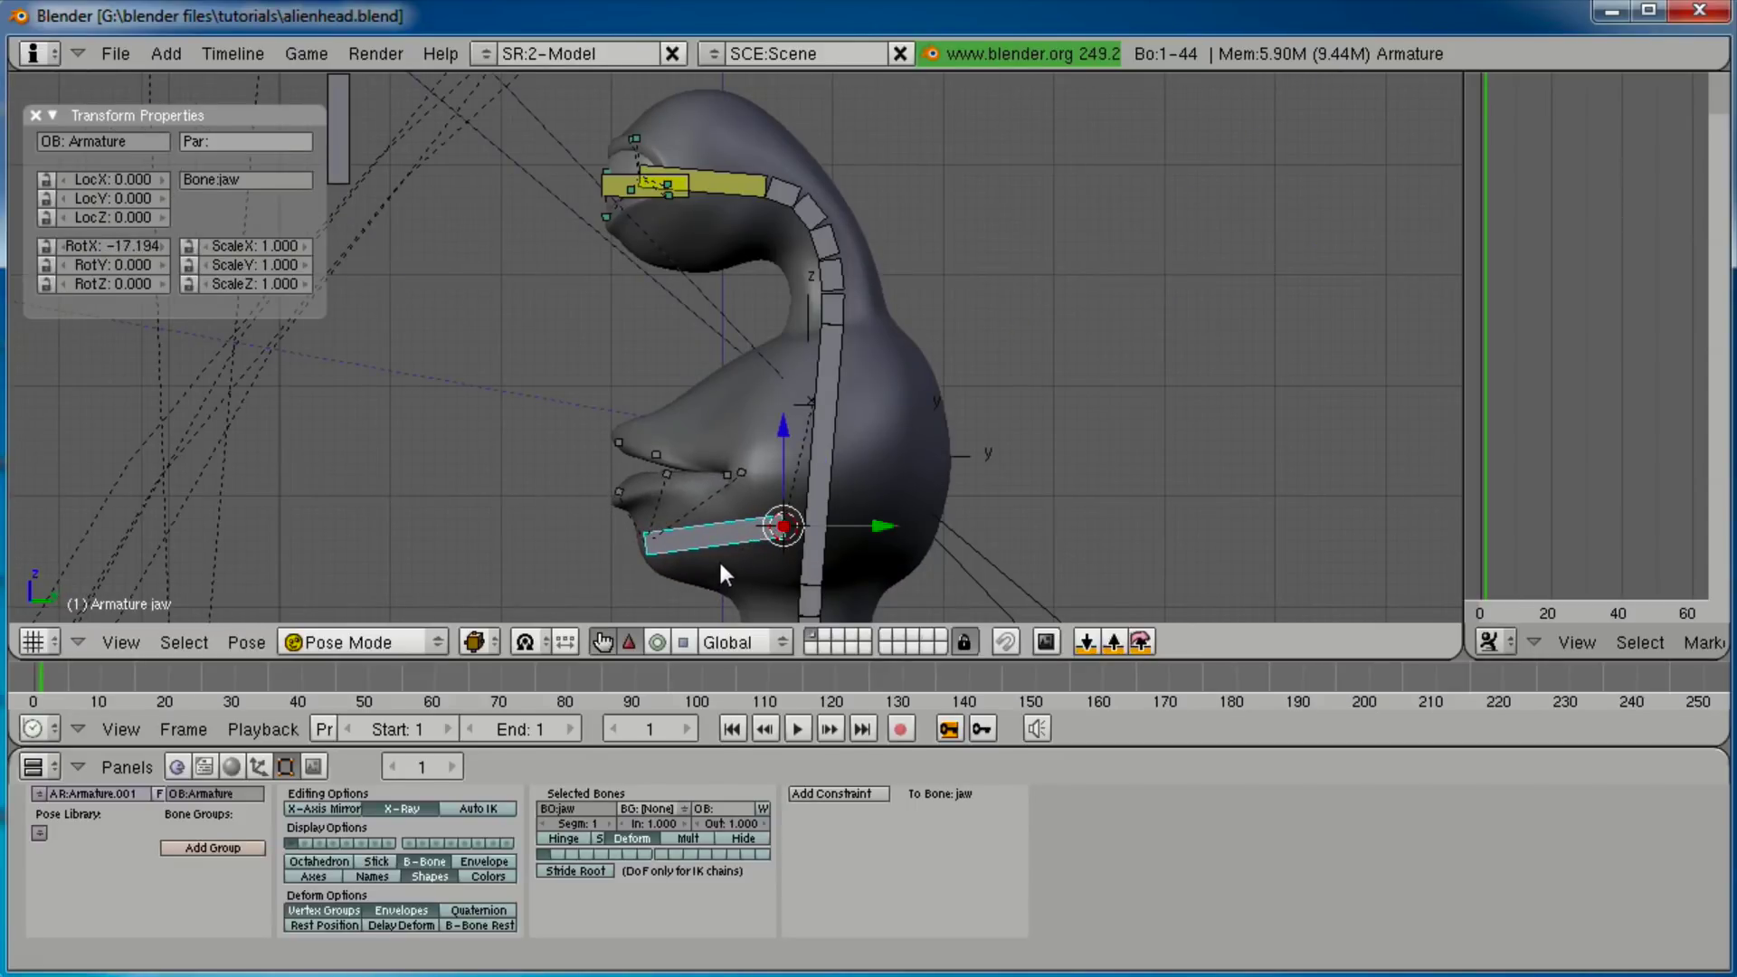
Reposition the mouth corner controls of the upper and lower lips so they sit close together lower on the face.
scroll(718, 558, "up", 2)
key("a")
key("b")
left_click_drag(762, 526, 621, 561)
key("g")
left_click(725, 563)
key("a")
key("b")
key("g")
left_click(707, 573)
Try moving LB.L and LB.R, then move the side upper lip controls LT.L and LT.R up and back.
key("a")
key("b")
key("g")
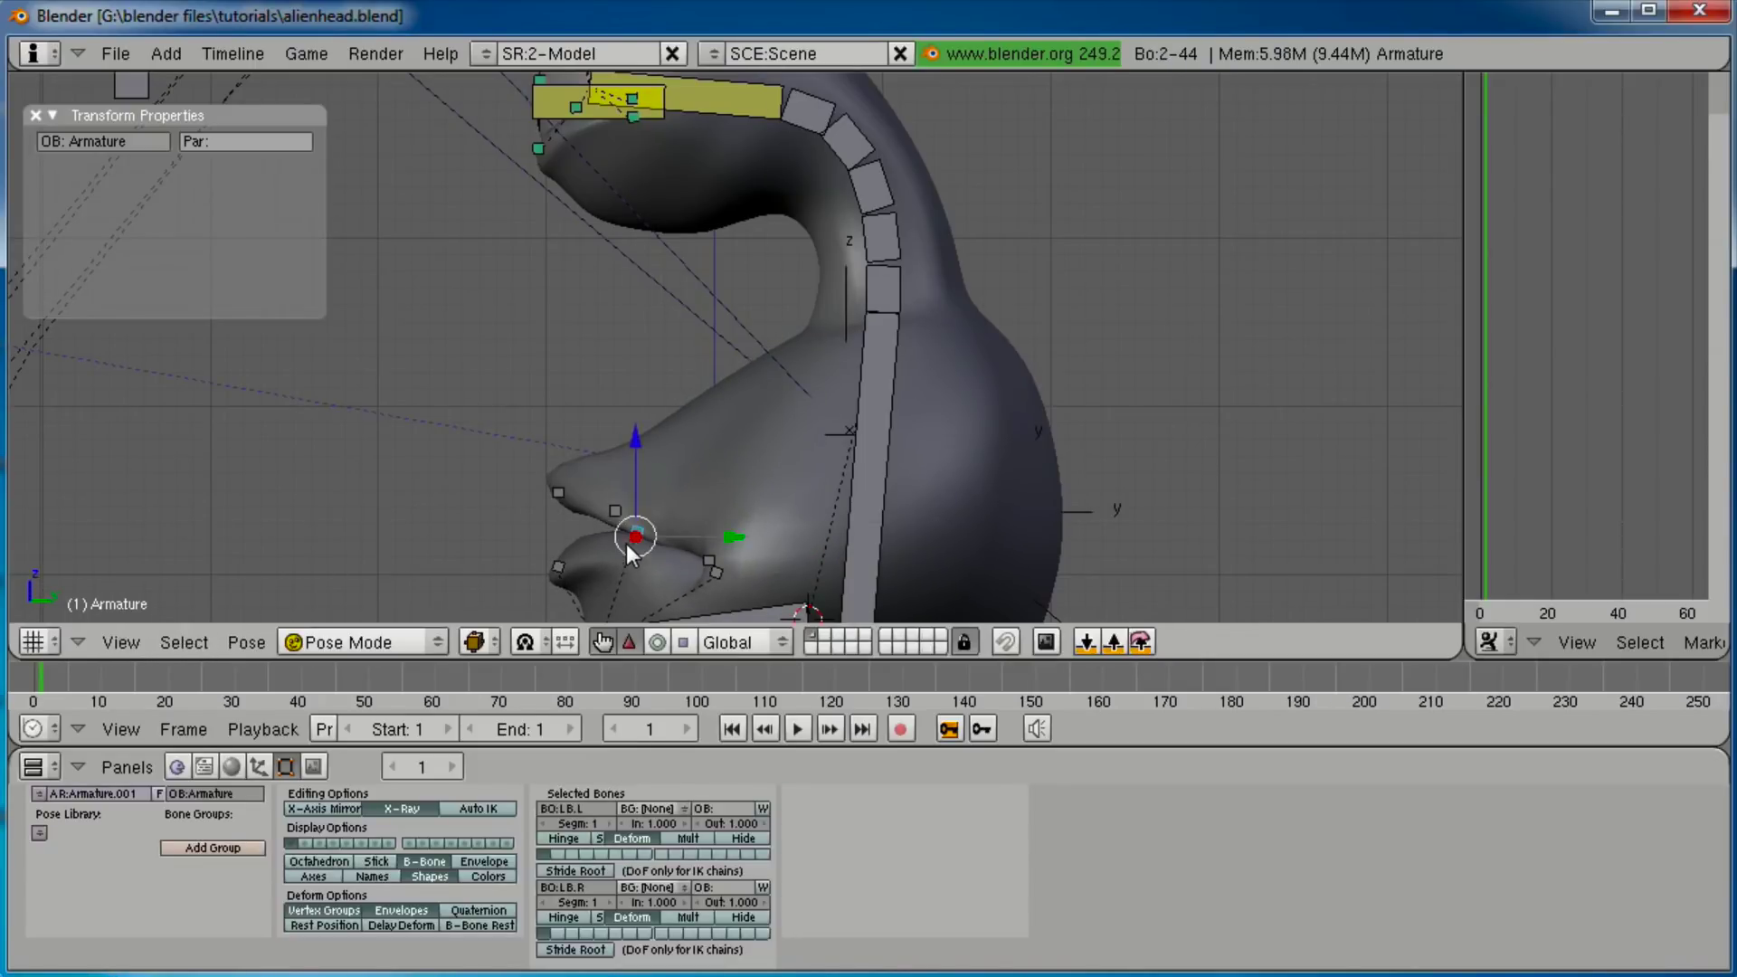
right_click(620, 514)
key("a")
key("b")
left_click_drag(628, 497, 609, 515)
key("g")
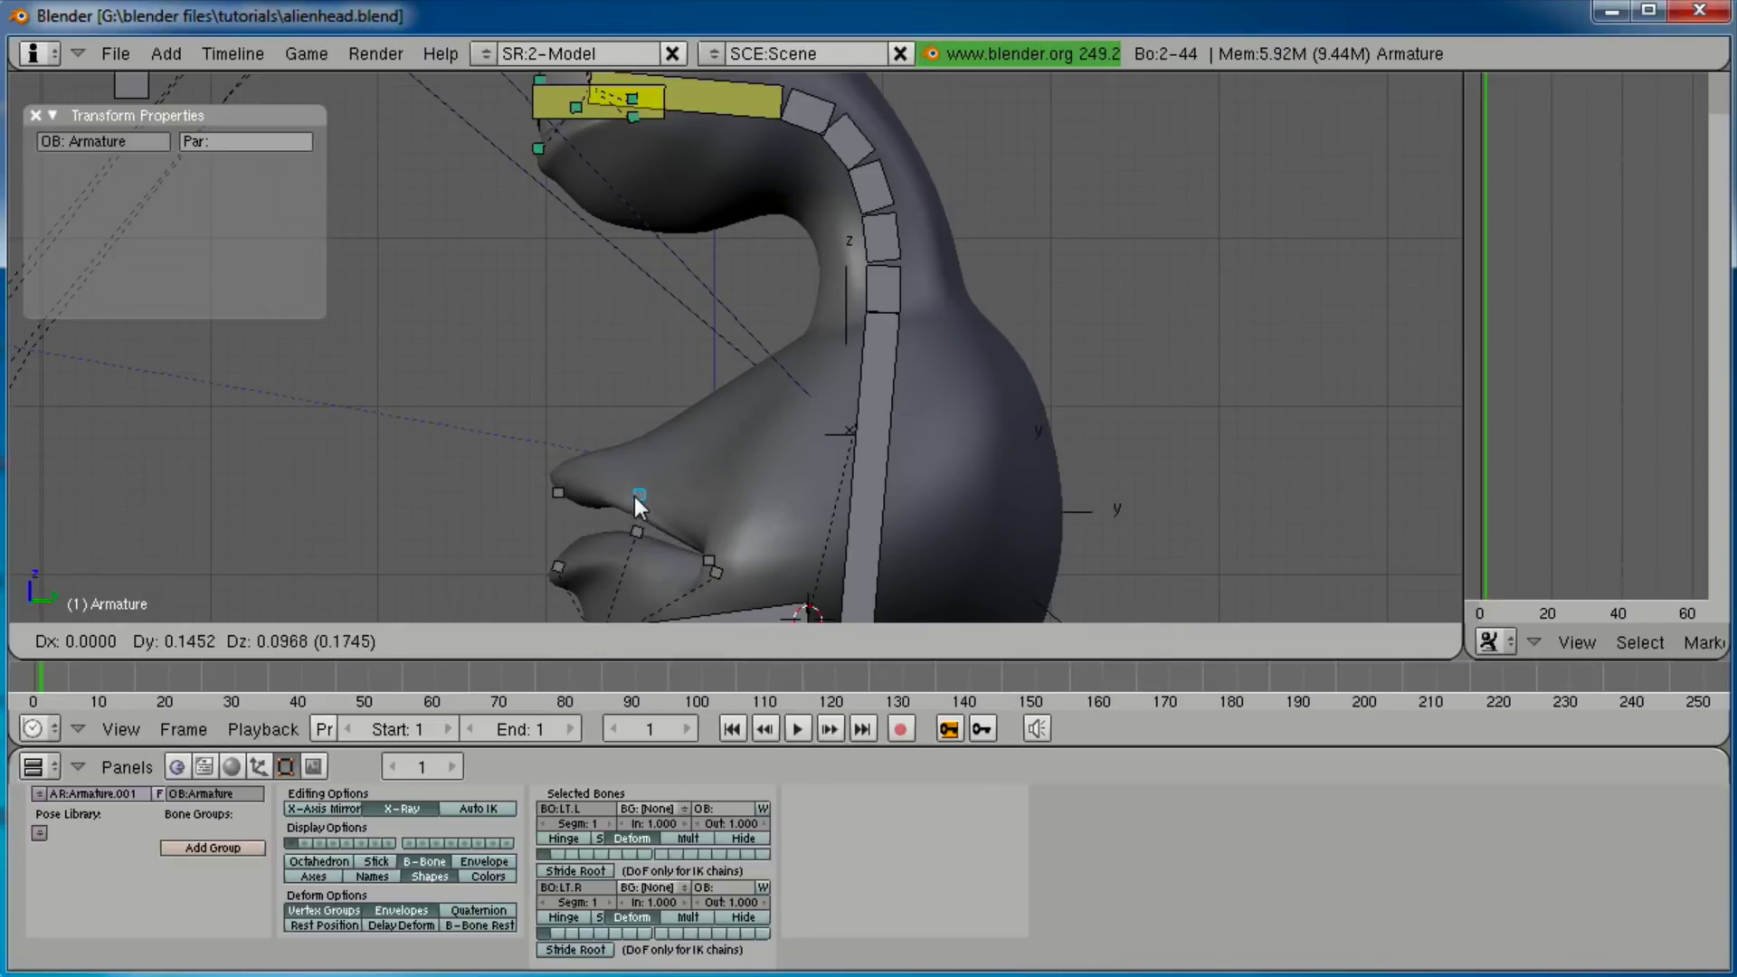
left_click(635, 491)
Move the middle upper lip control back and the middle lower lip control up so they meet at the mouth's front.
key("a")
right_click(560, 496)
key("g")
left_click(582, 507)
key("a")
right_click(568, 544)
key("g")
left_click(568, 528)
Move the side lower lip controls LB.L and LB.R up and back against the upper lip.
key("a")
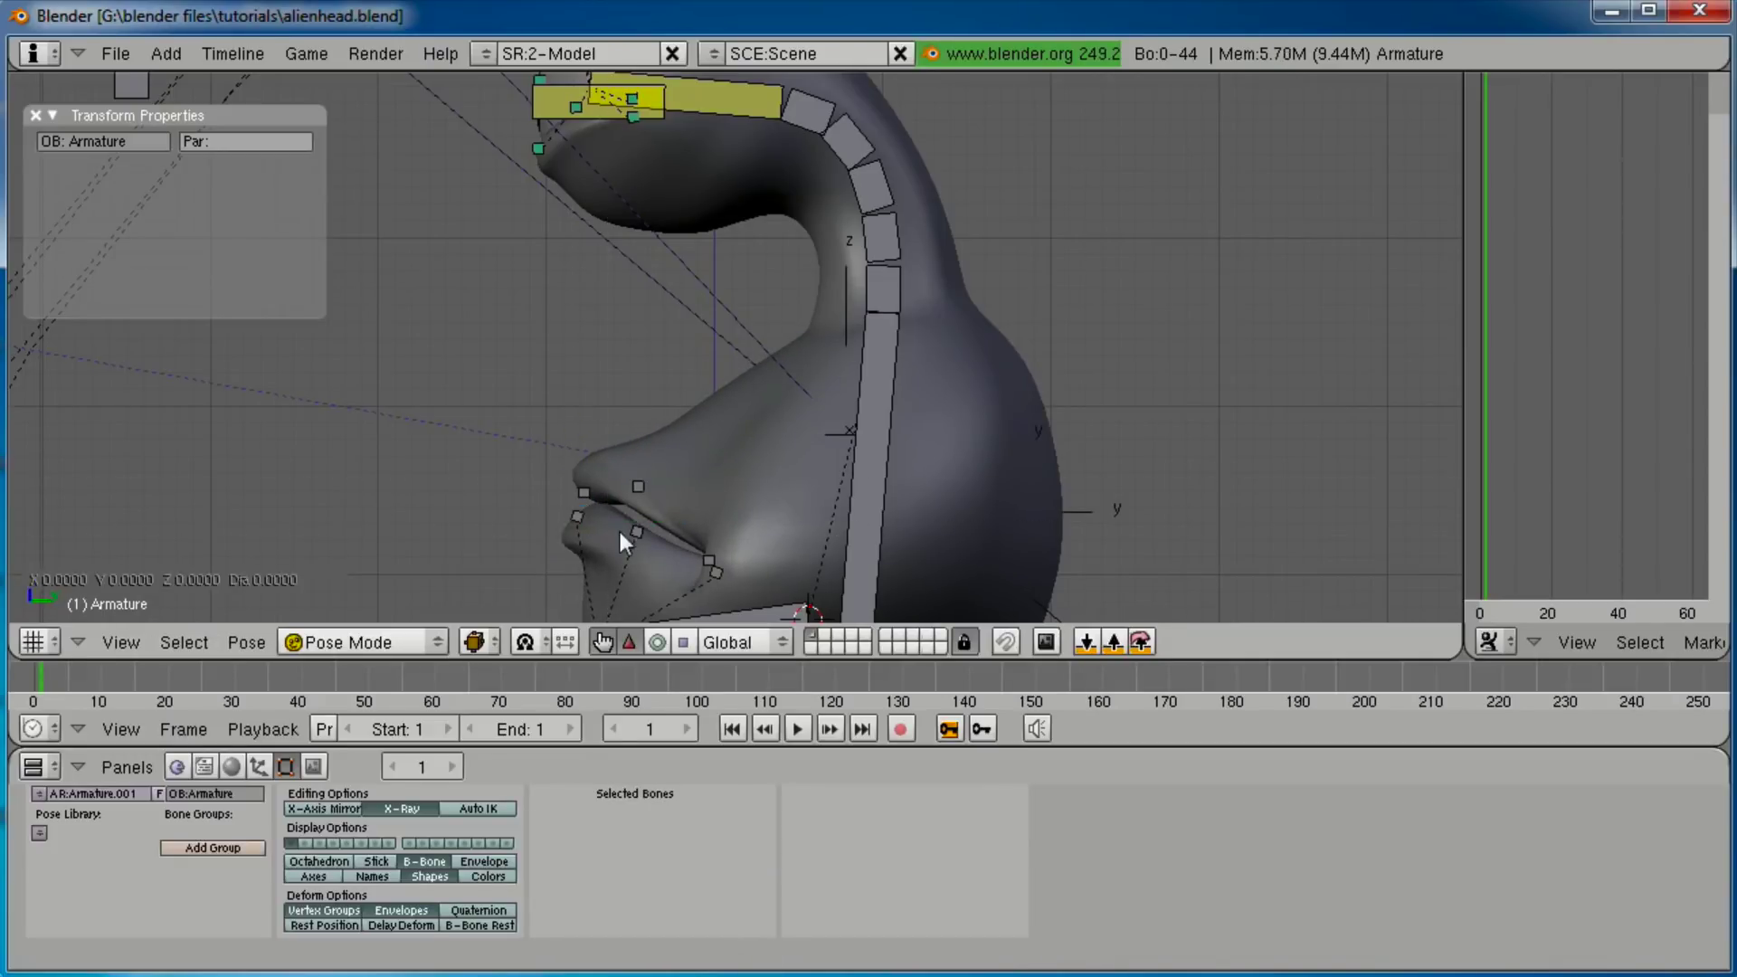
right_click(620, 535)
key("g")
left_click(649, 518)
middle_click_drag(649, 518, 886, 366)
key("KP_1")
scroll(859, 419, "up", 4)
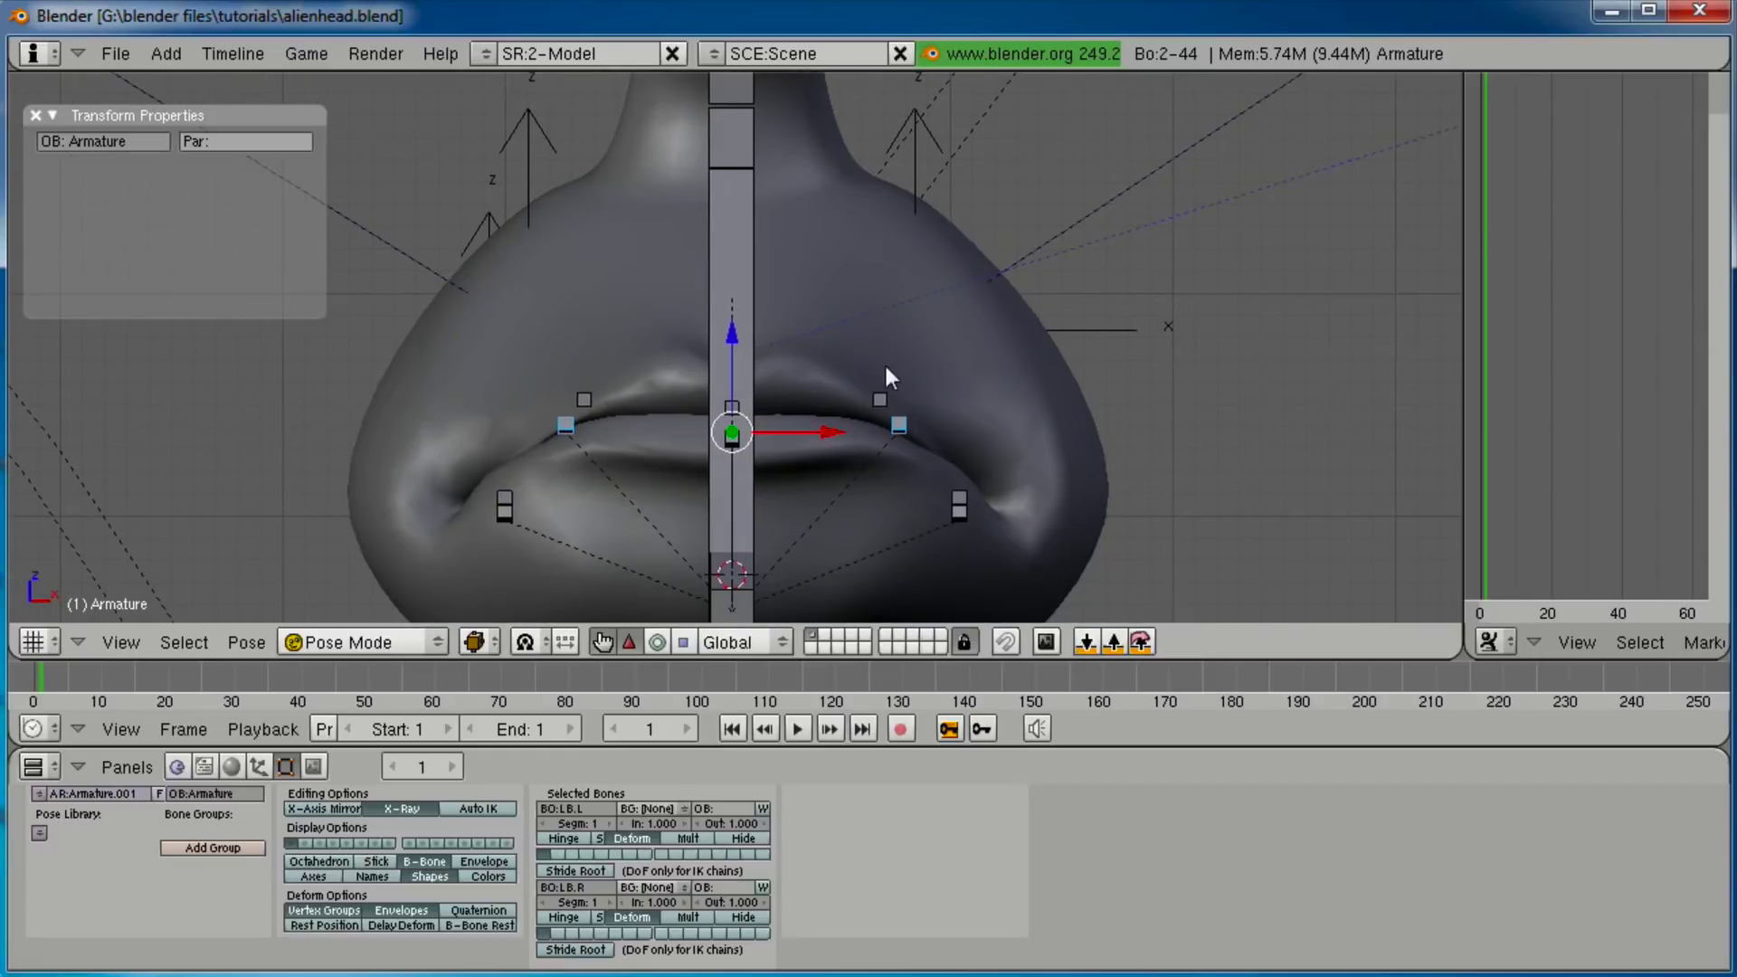
Raise the side upper lip control LT.L slightly above the lip line.
right_click(874, 396)
right_click(879, 401)
key("g")
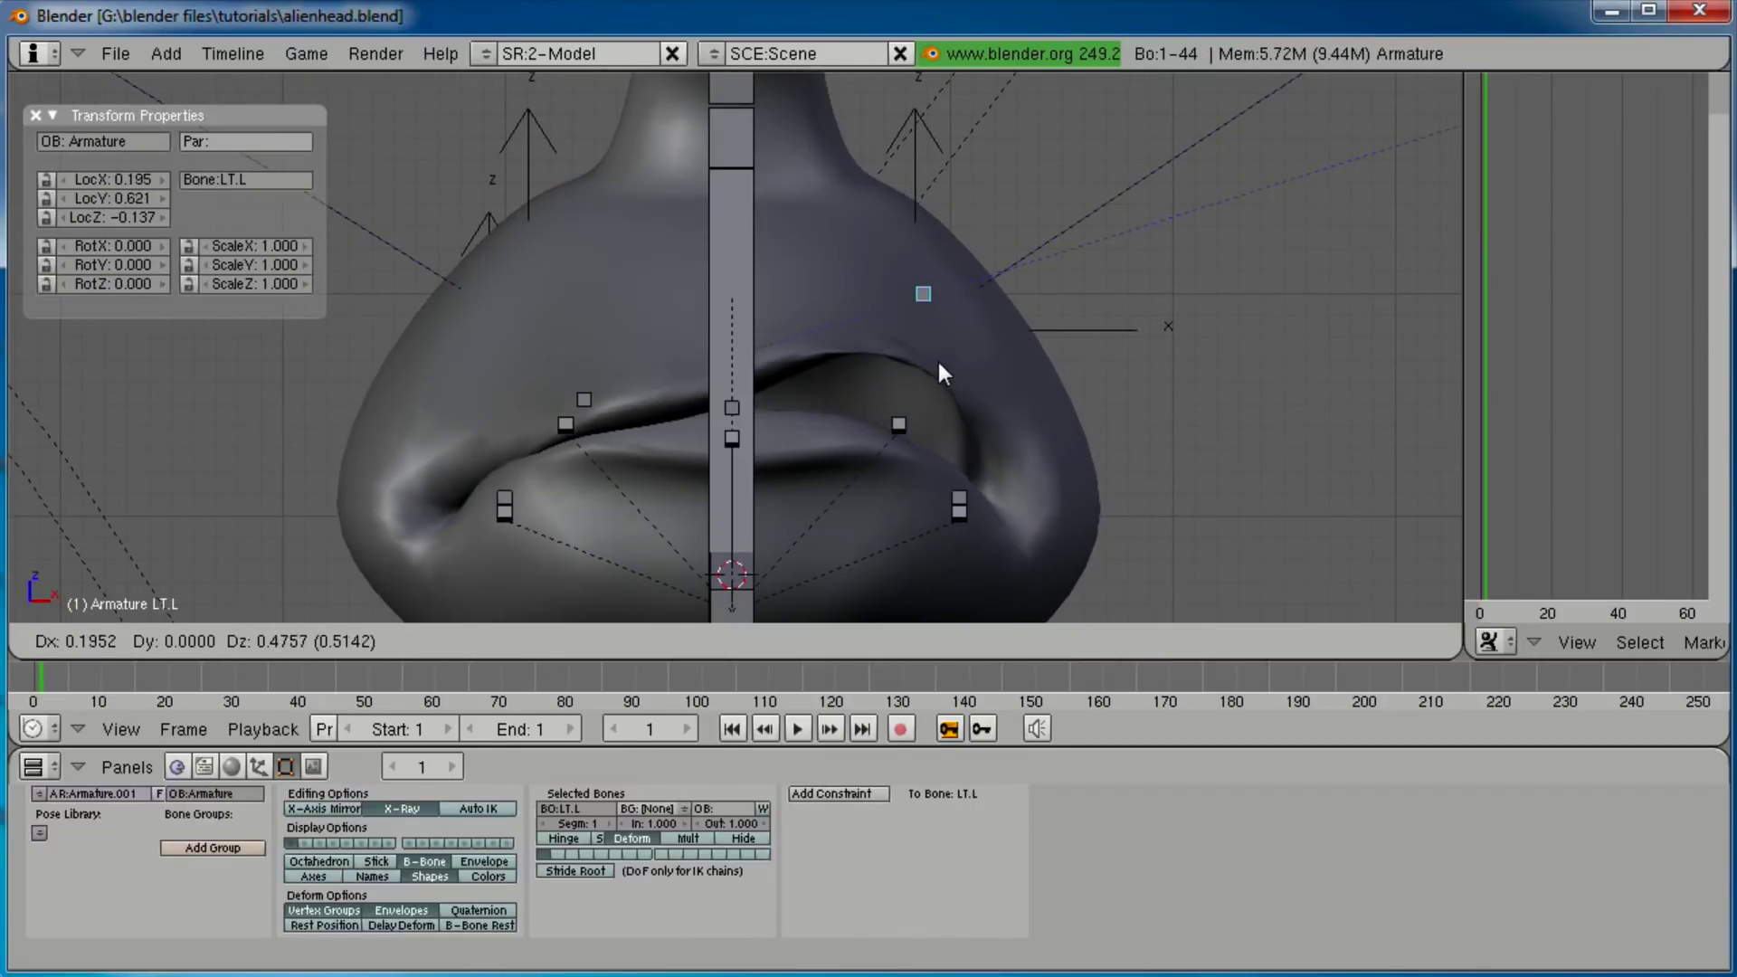
left_click(907, 450)
middle_click_drag(909, 455, 832, 367)
middle_click_drag(671, 319, 948, 401)
Put the head mesh in Weight Paint mode and examine the weights of the lip control LT.L.
right_click(977, 387)
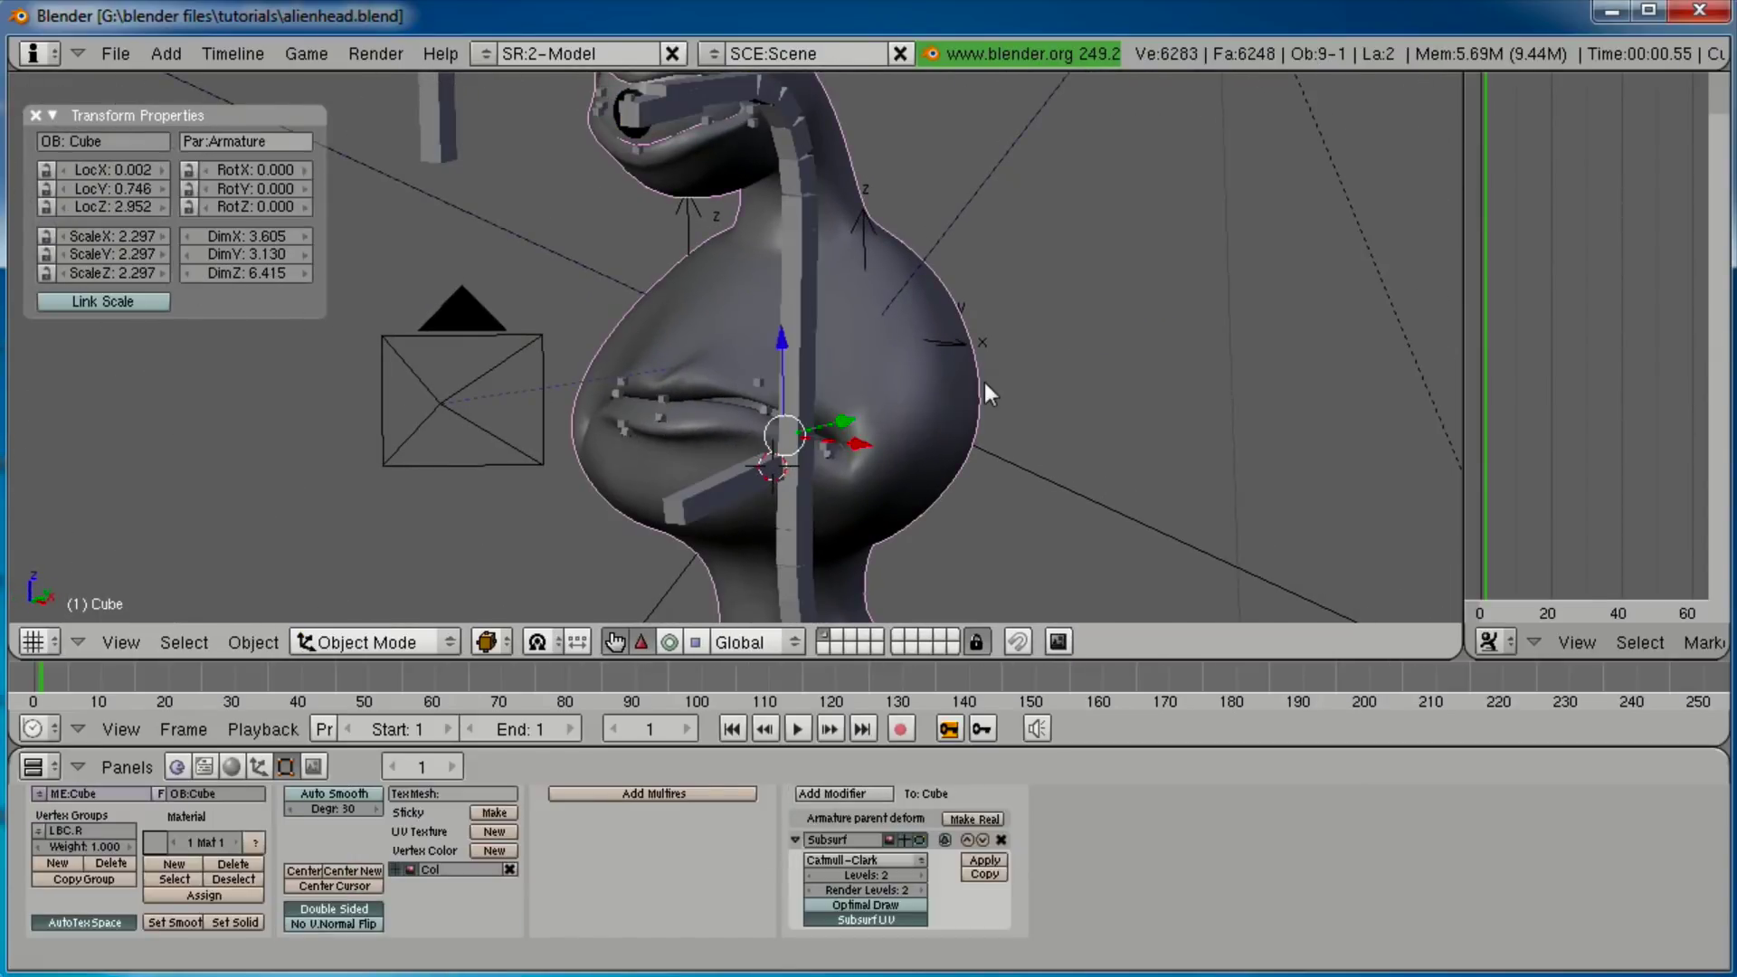
left_click(361, 642)
left_click(380, 480)
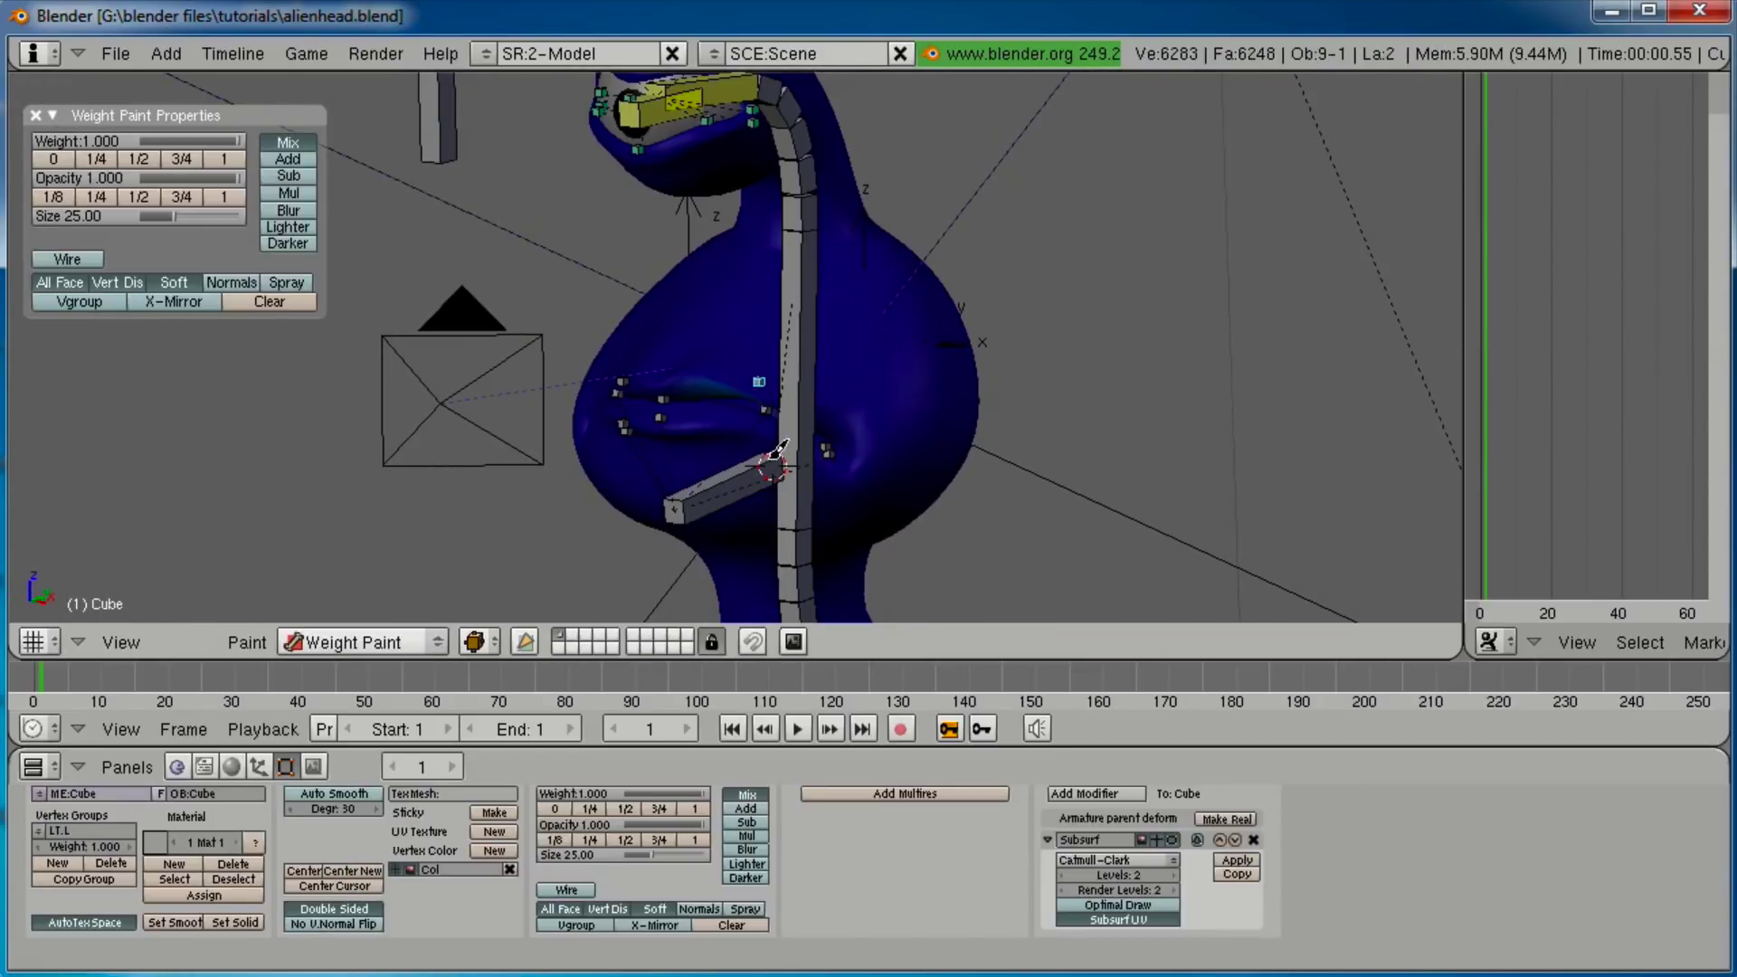
right_click(805, 297)
mouse_move(806, 297)
middle_mouse_down()
mouse_move(819, 339)
mouse_move(609, 377)
mouse_move(814, 380)
mouse_move(1039, 325)
mouse_move(845, 395)
mouse_move(832, 353)
middle_mouse_up()
right_click(827, 360)
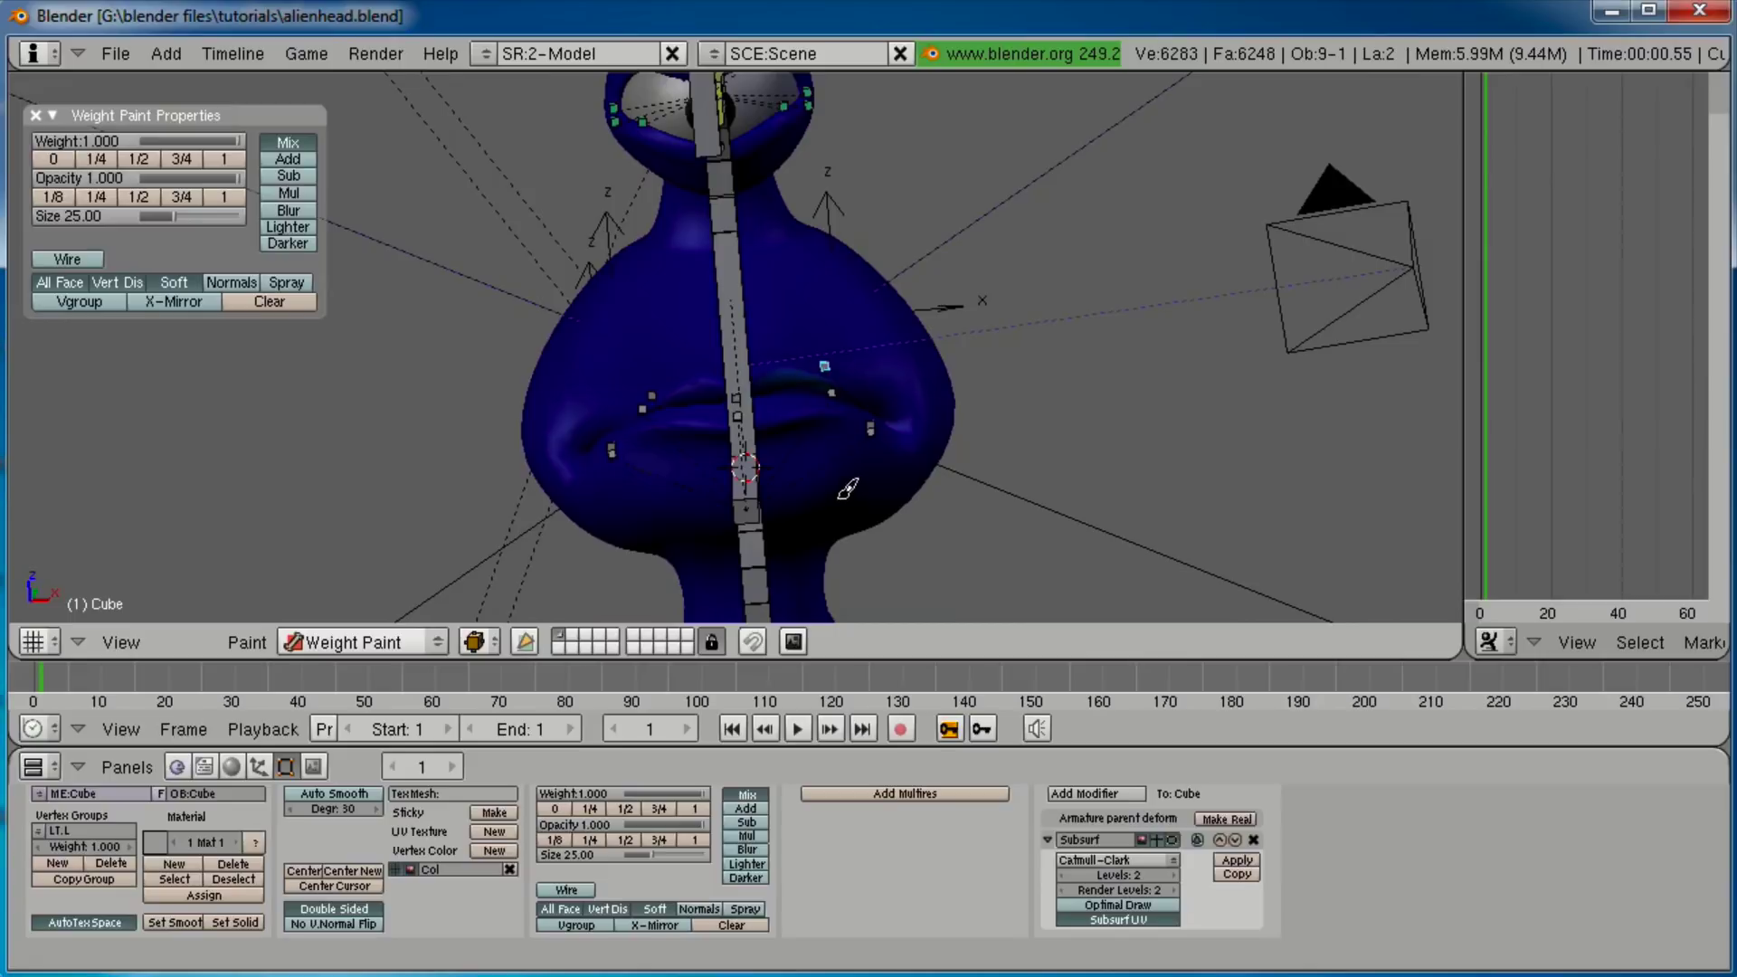
Return the mesh to Object Mode and show the armature's second bone layer with the lip and eyelid stretch bones.
left_click(367, 644)
left_click(379, 617)
right_click(641, 412)
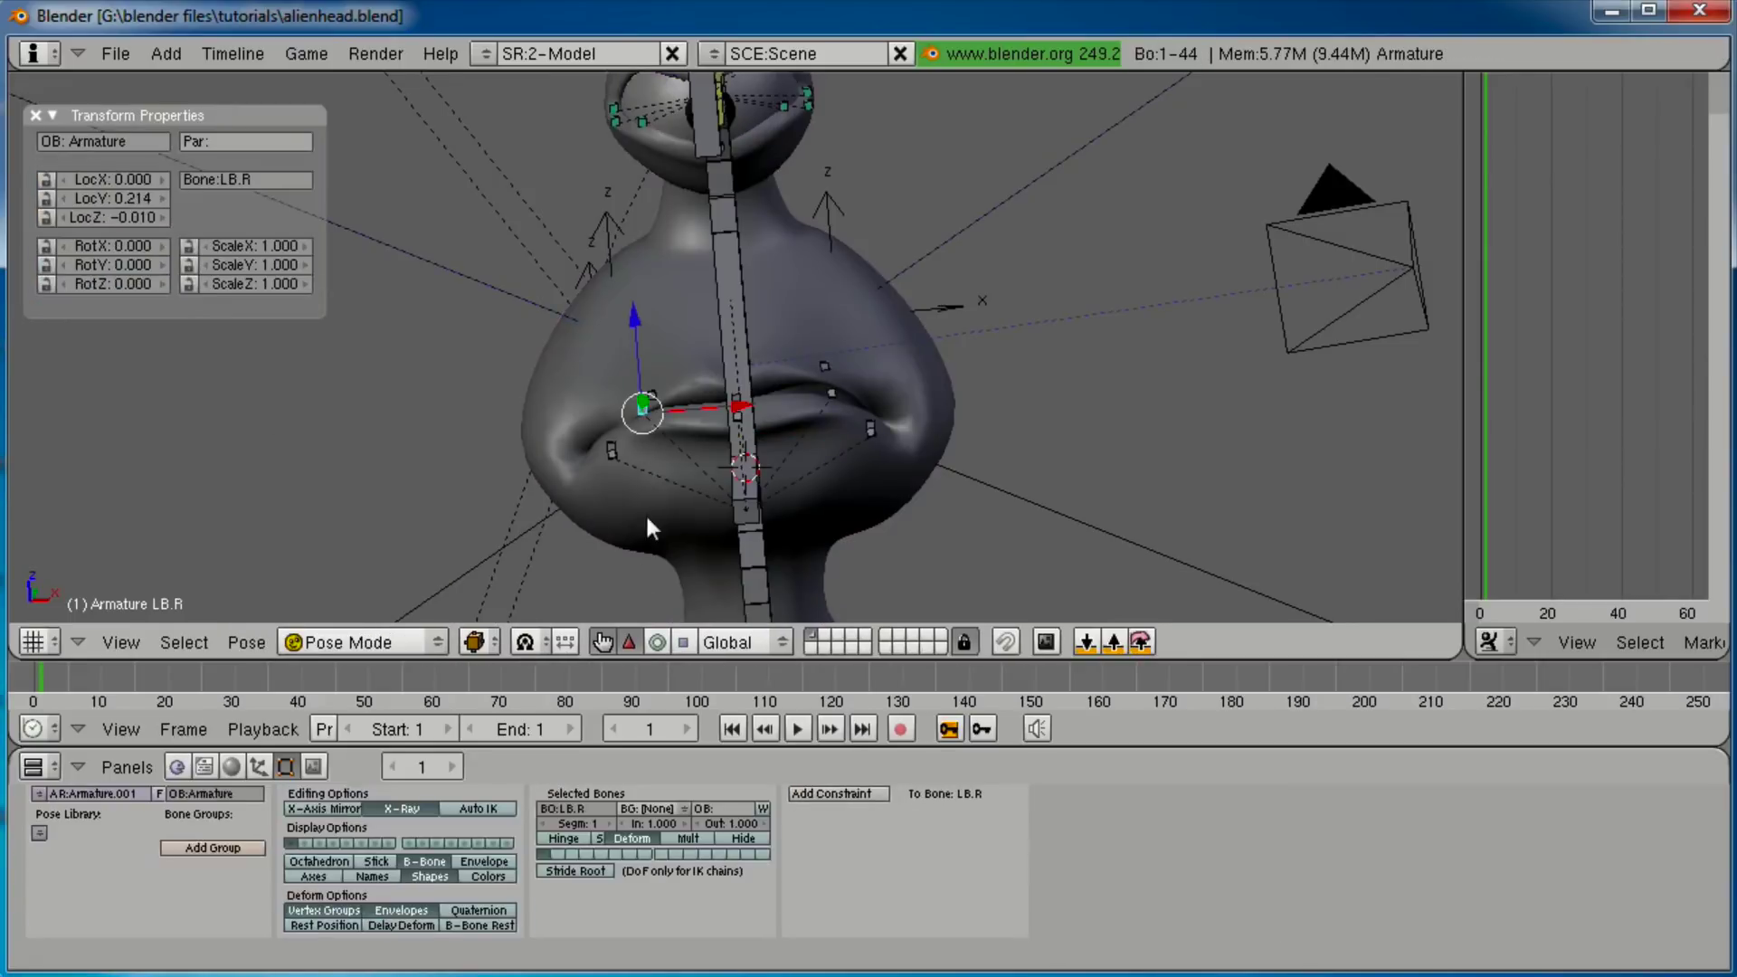
left_click(308, 843)
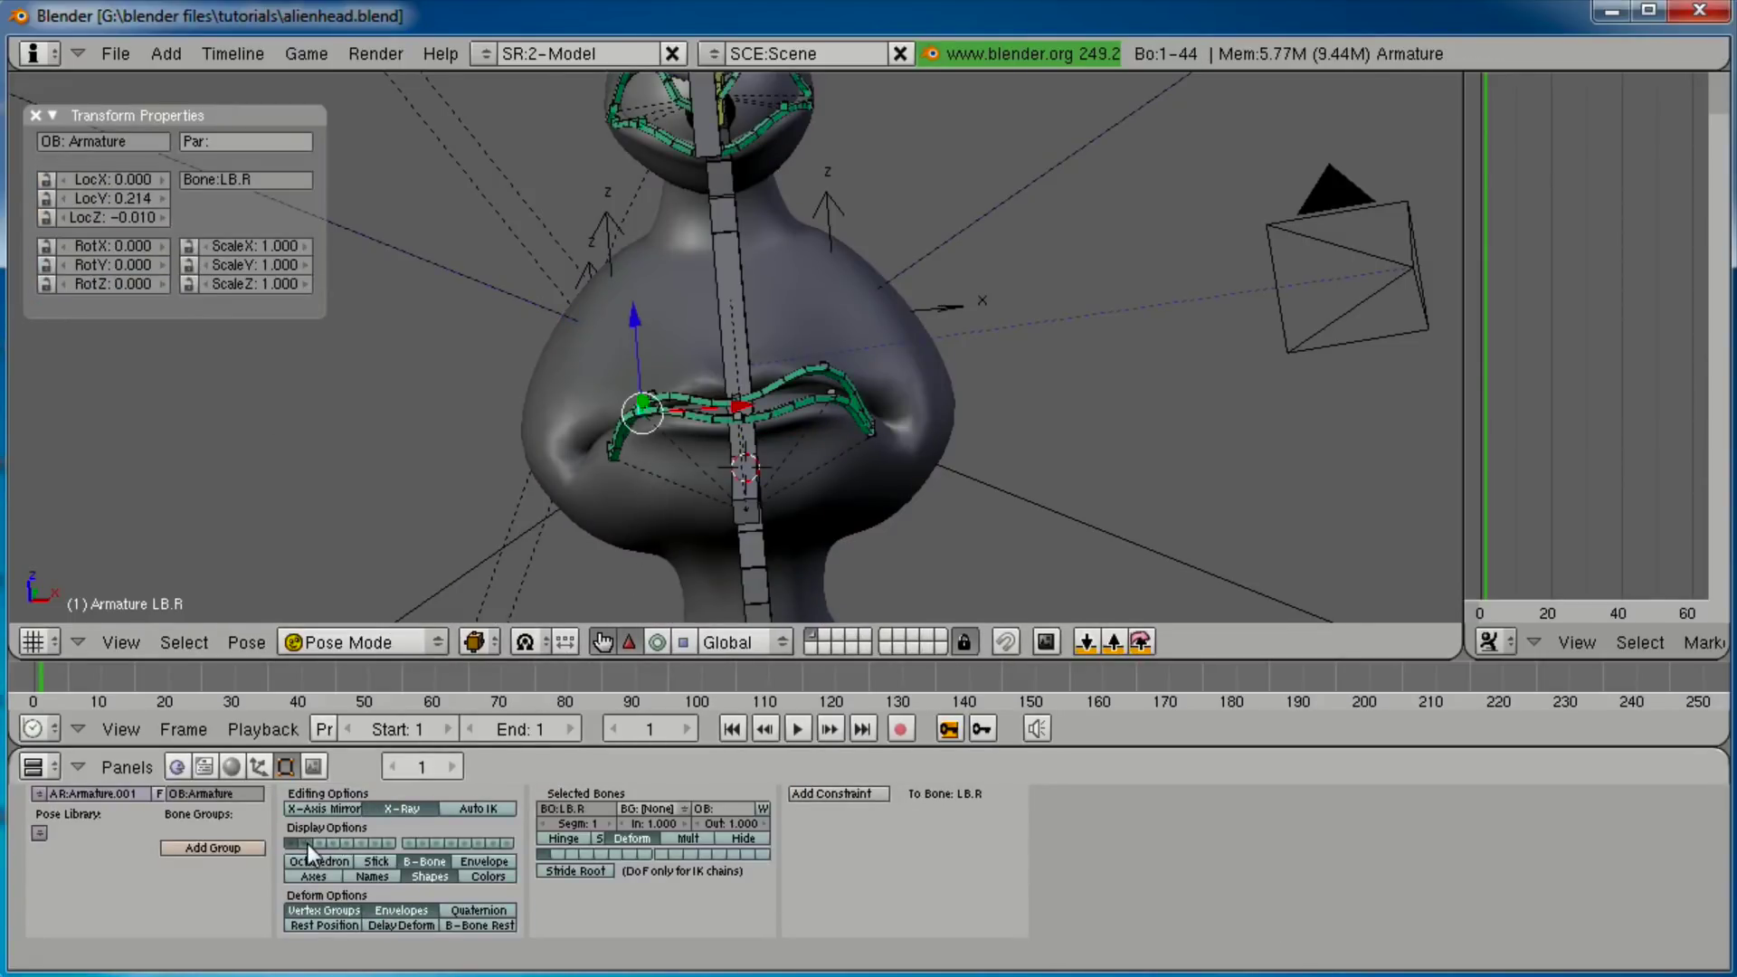
Examine the mesh weights of the upper and lower lip stretch bones and the mouth corner in Weight Paint, then return to Object Mode.
right_click(615, 532)
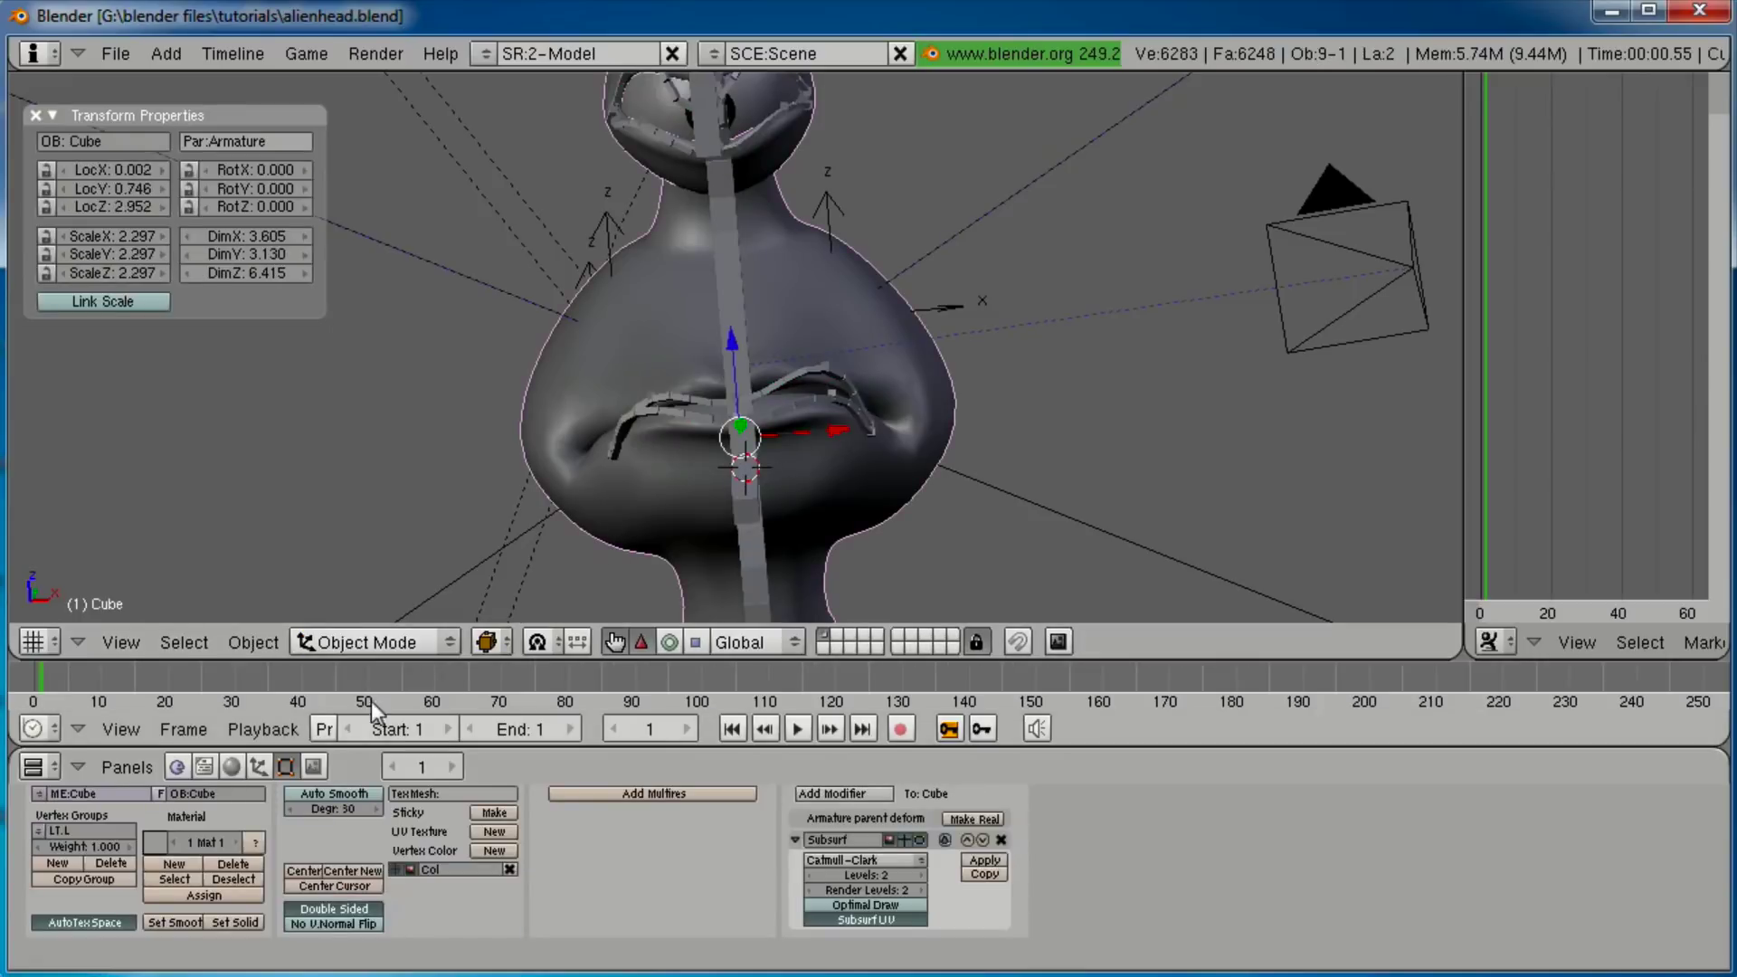
left_click(367, 642)
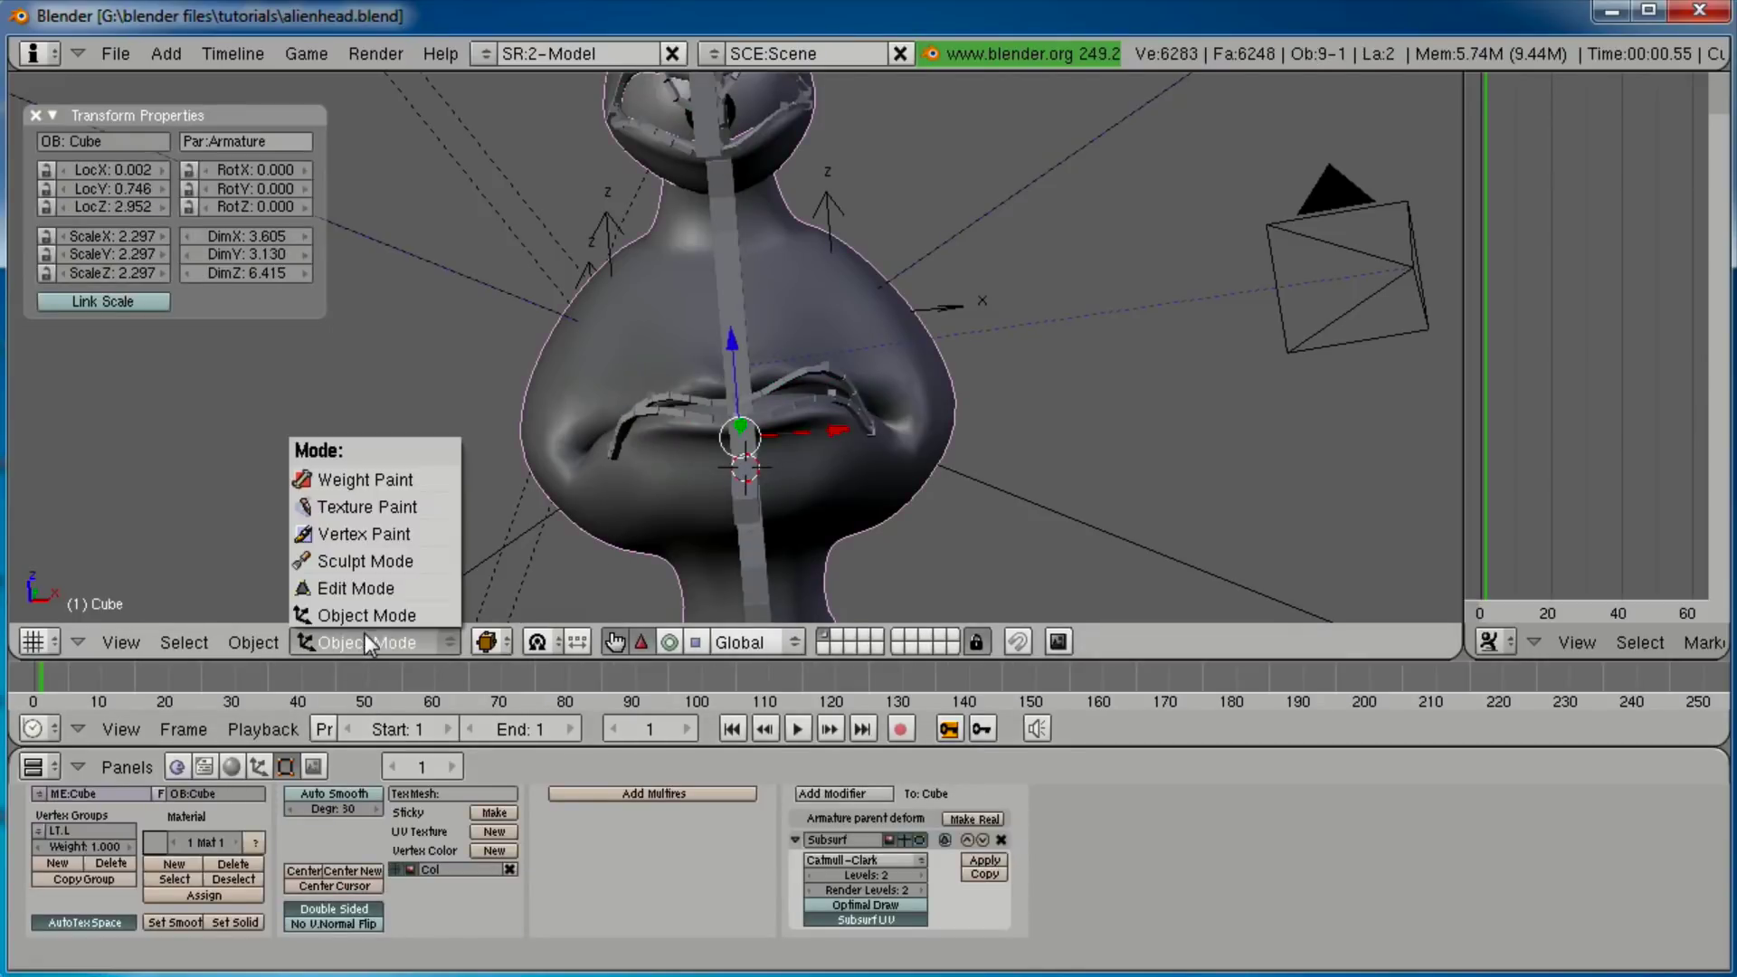
left_click(366, 479)
scroll(438, 468, "up", 3)
left_click_drag(688, 398, 672, 404)
scroll(686, 434, "down", 1)
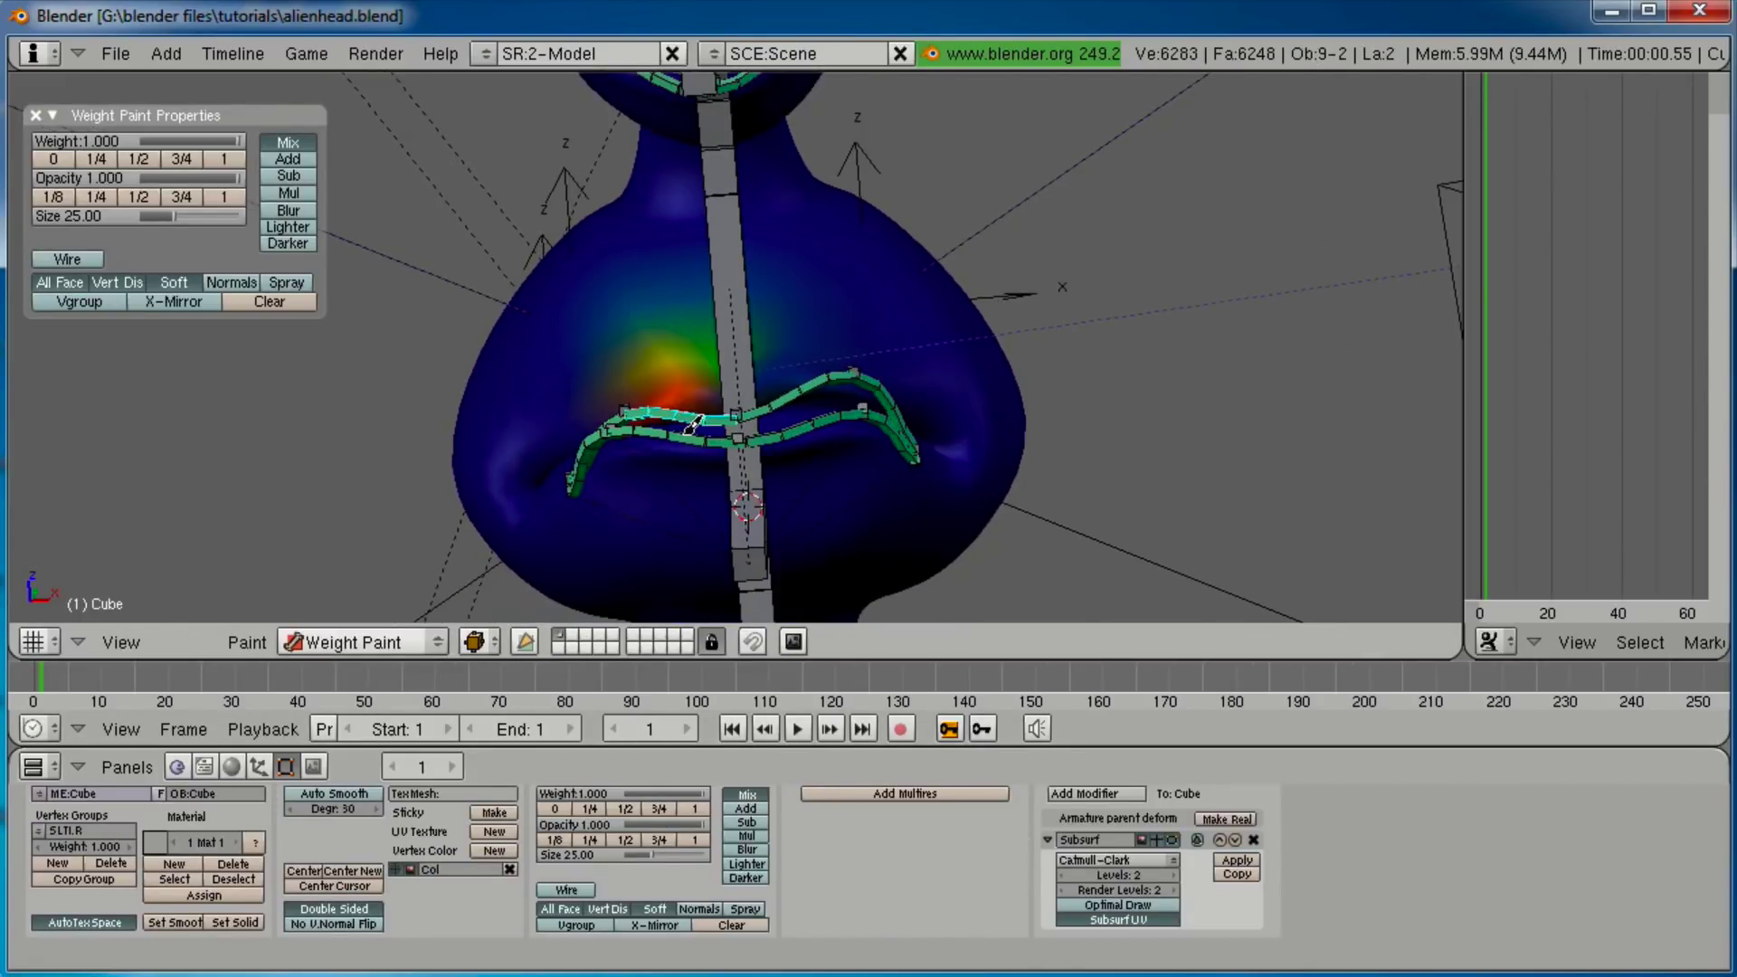
right_click(780, 391)
right_click(902, 431)
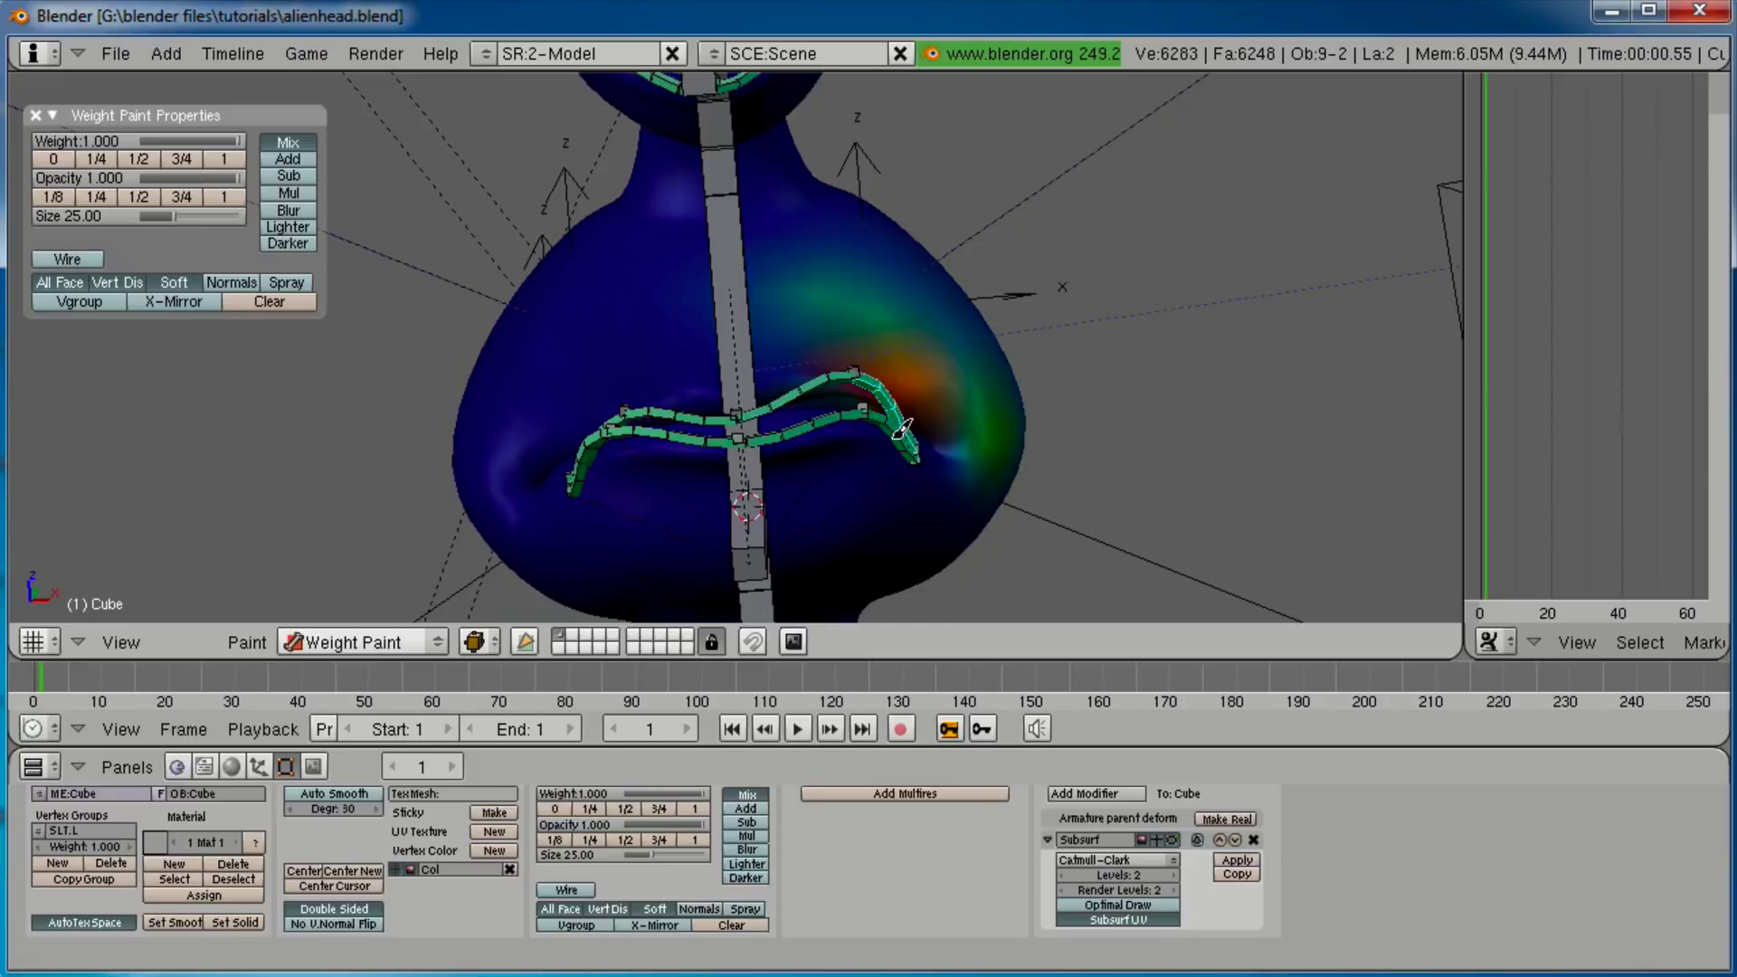
right_click(902, 431)
right_click(810, 431)
right_click(703, 435)
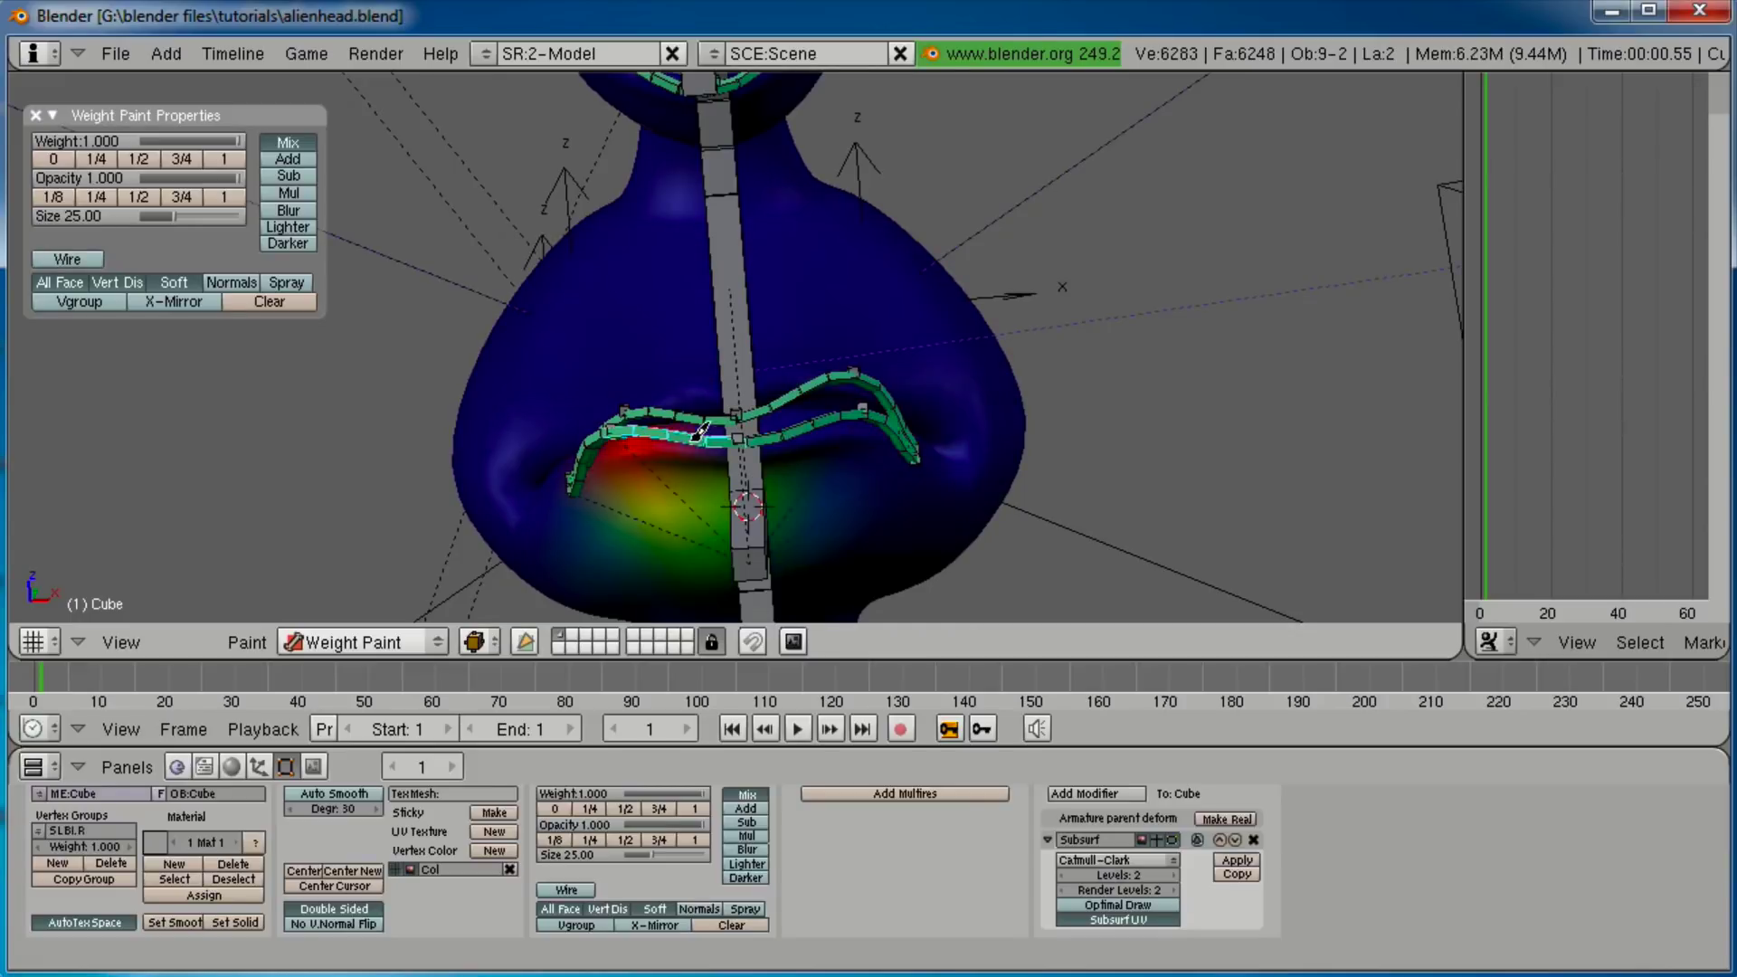
right_click(592, 468)
middle_click_drag(597, 425, 733, 435)
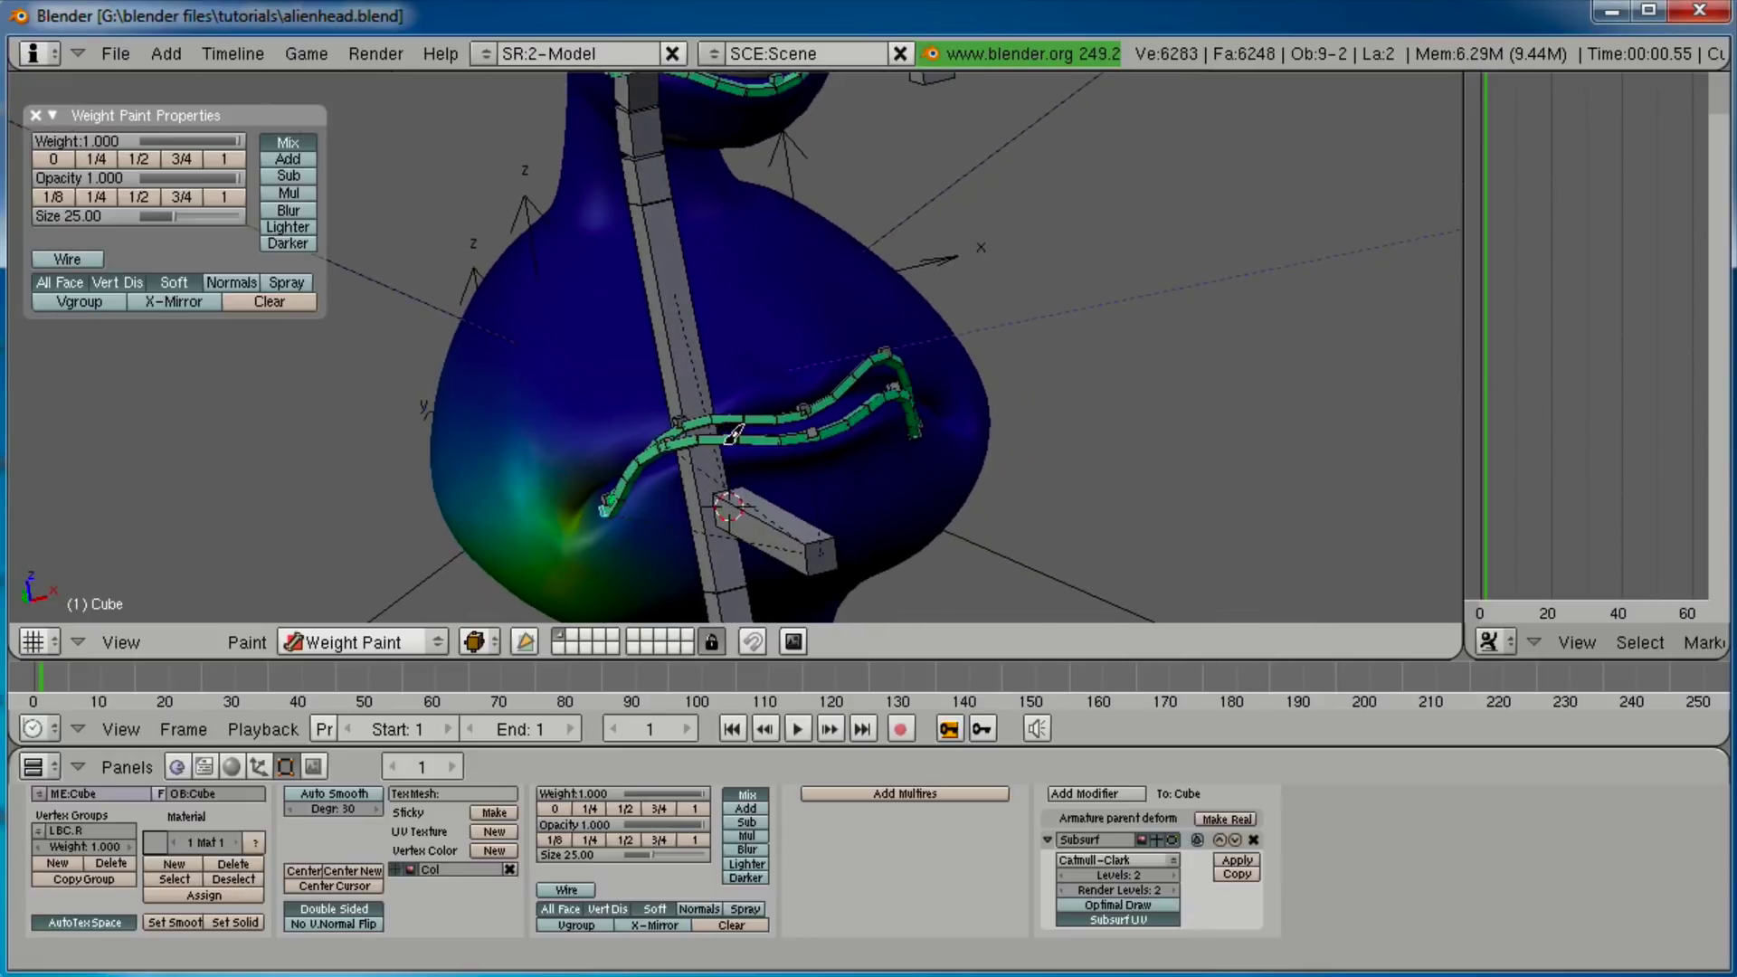
right_click(633, 452)
scroll(651, 452, "down", 2)
middle_click_drag(892, 410, 866, 458, "shift")
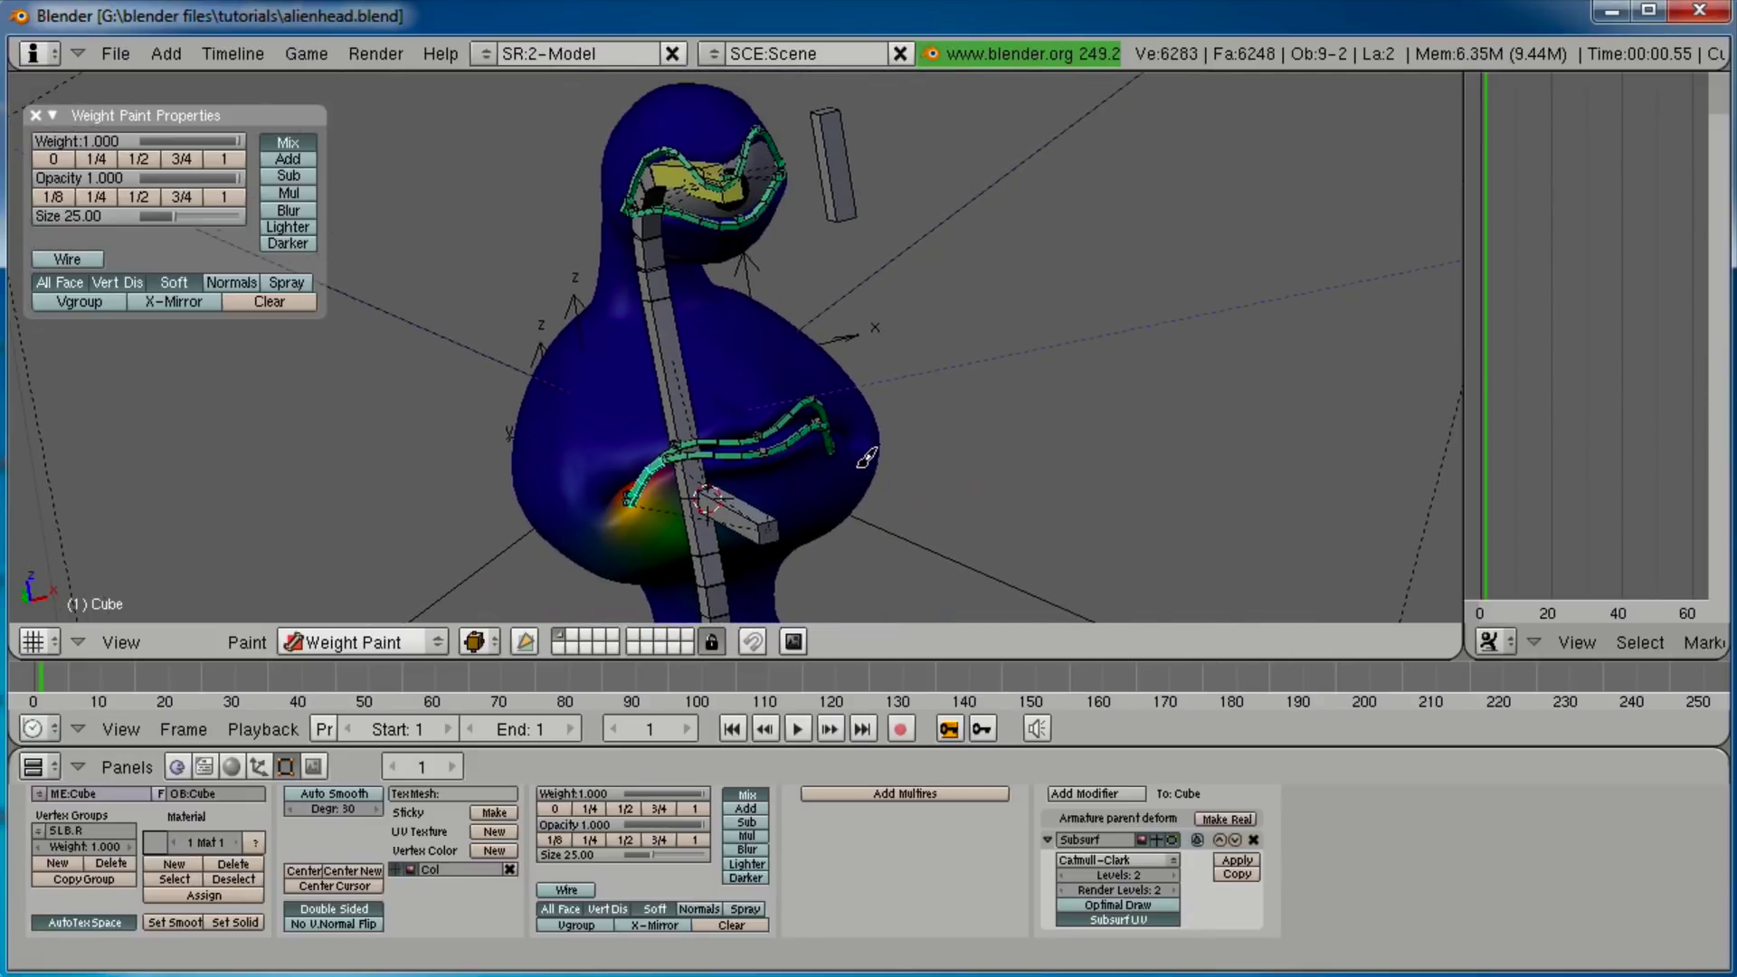
left_click(358, 641)
left_click(398, 605)
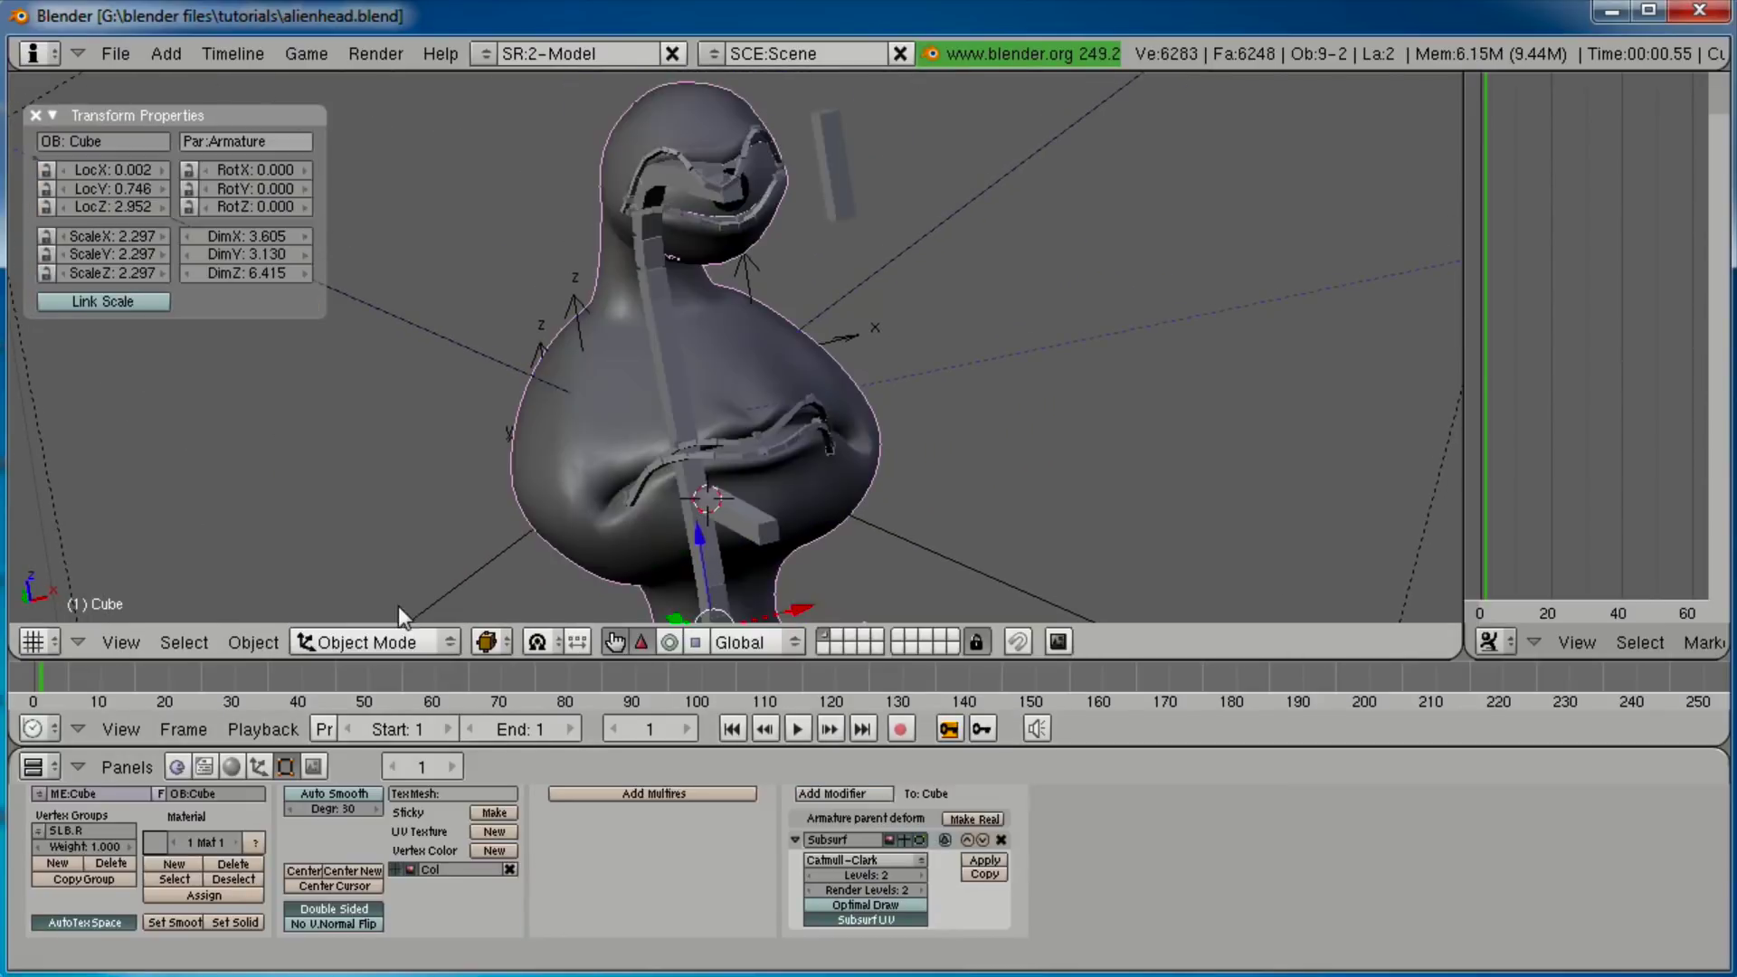
Raise the upper lip controls LT, LT.R and LT.L to lift the upper lip.
scroll(633, 579, "up", 2)
right_click(762, 460)
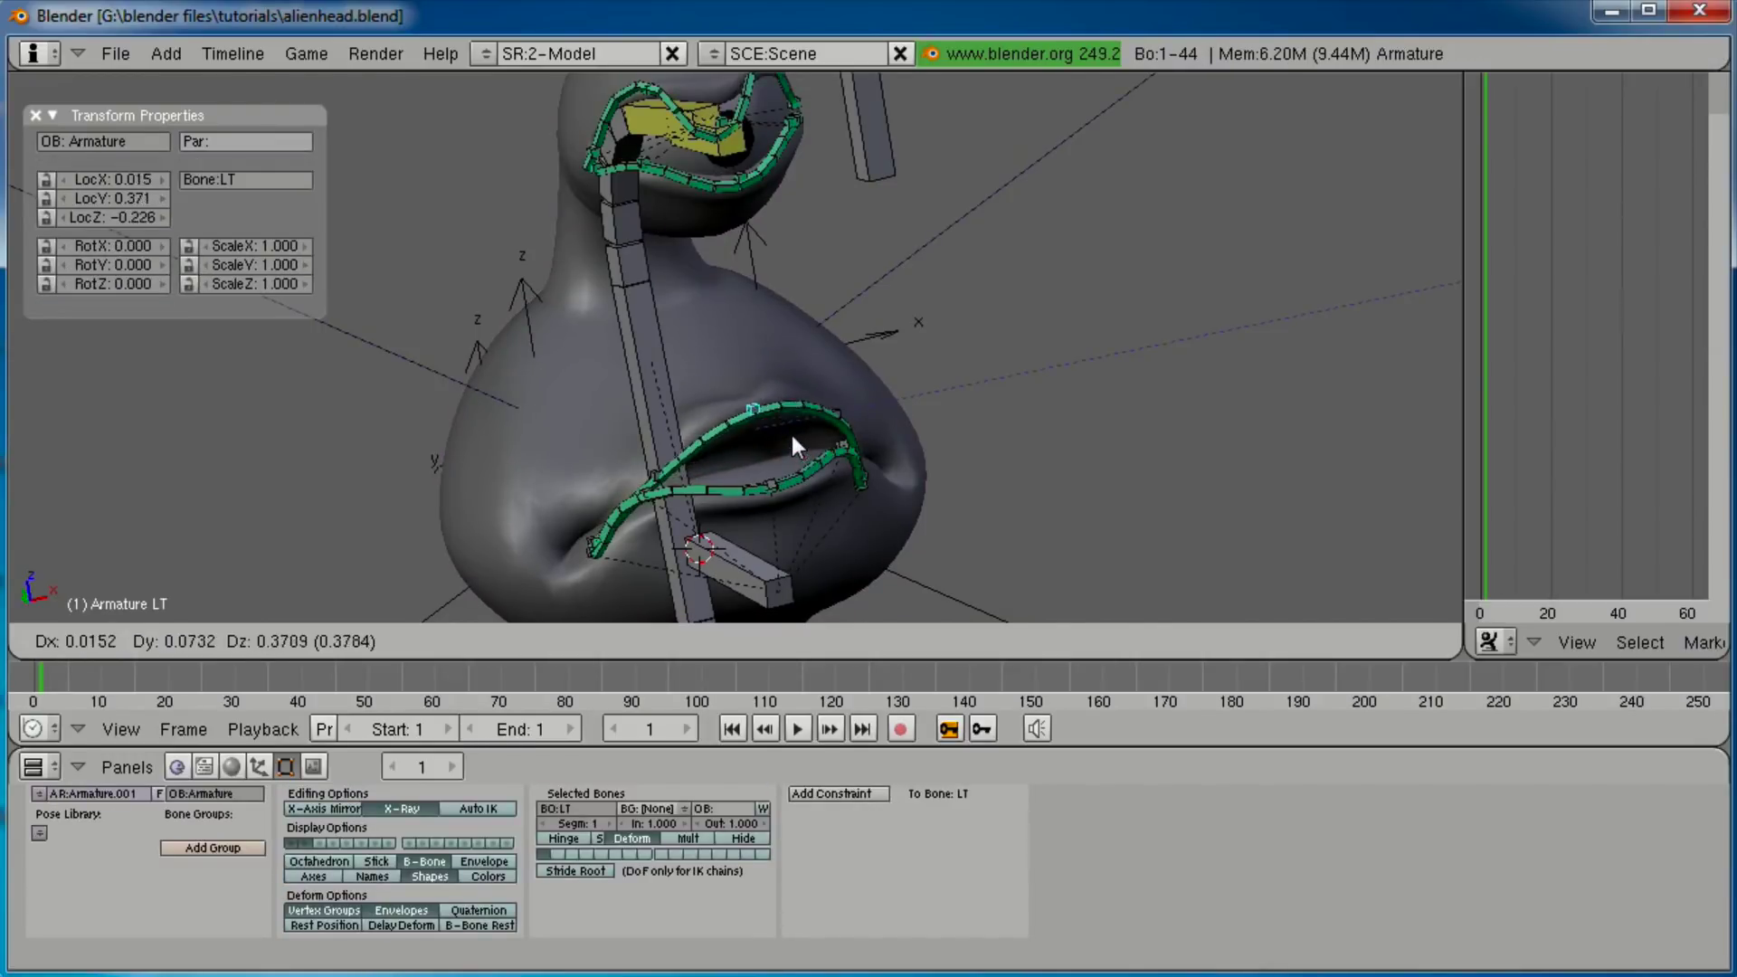
key("ctrl+Tab")
right_click(655, 479)
key("g")
right_click(656, 476)
right_click(659, 474)
key("g")
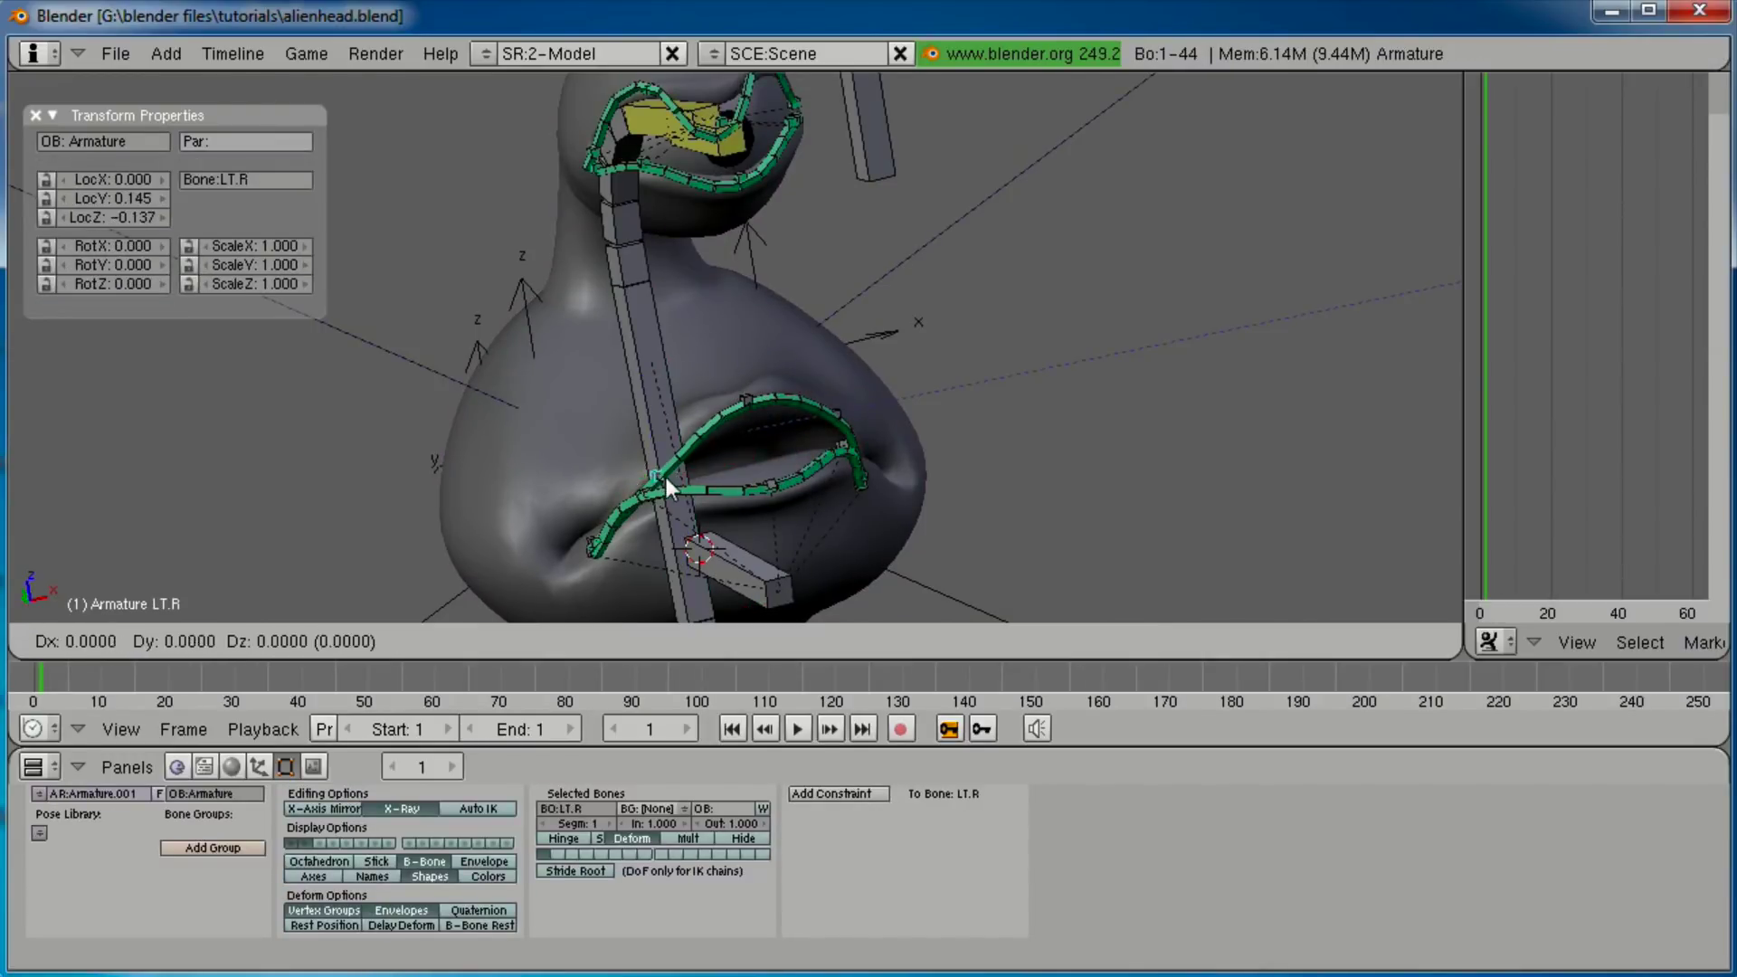
left_click(631, 429)
right_click(834, 409)
key("g")
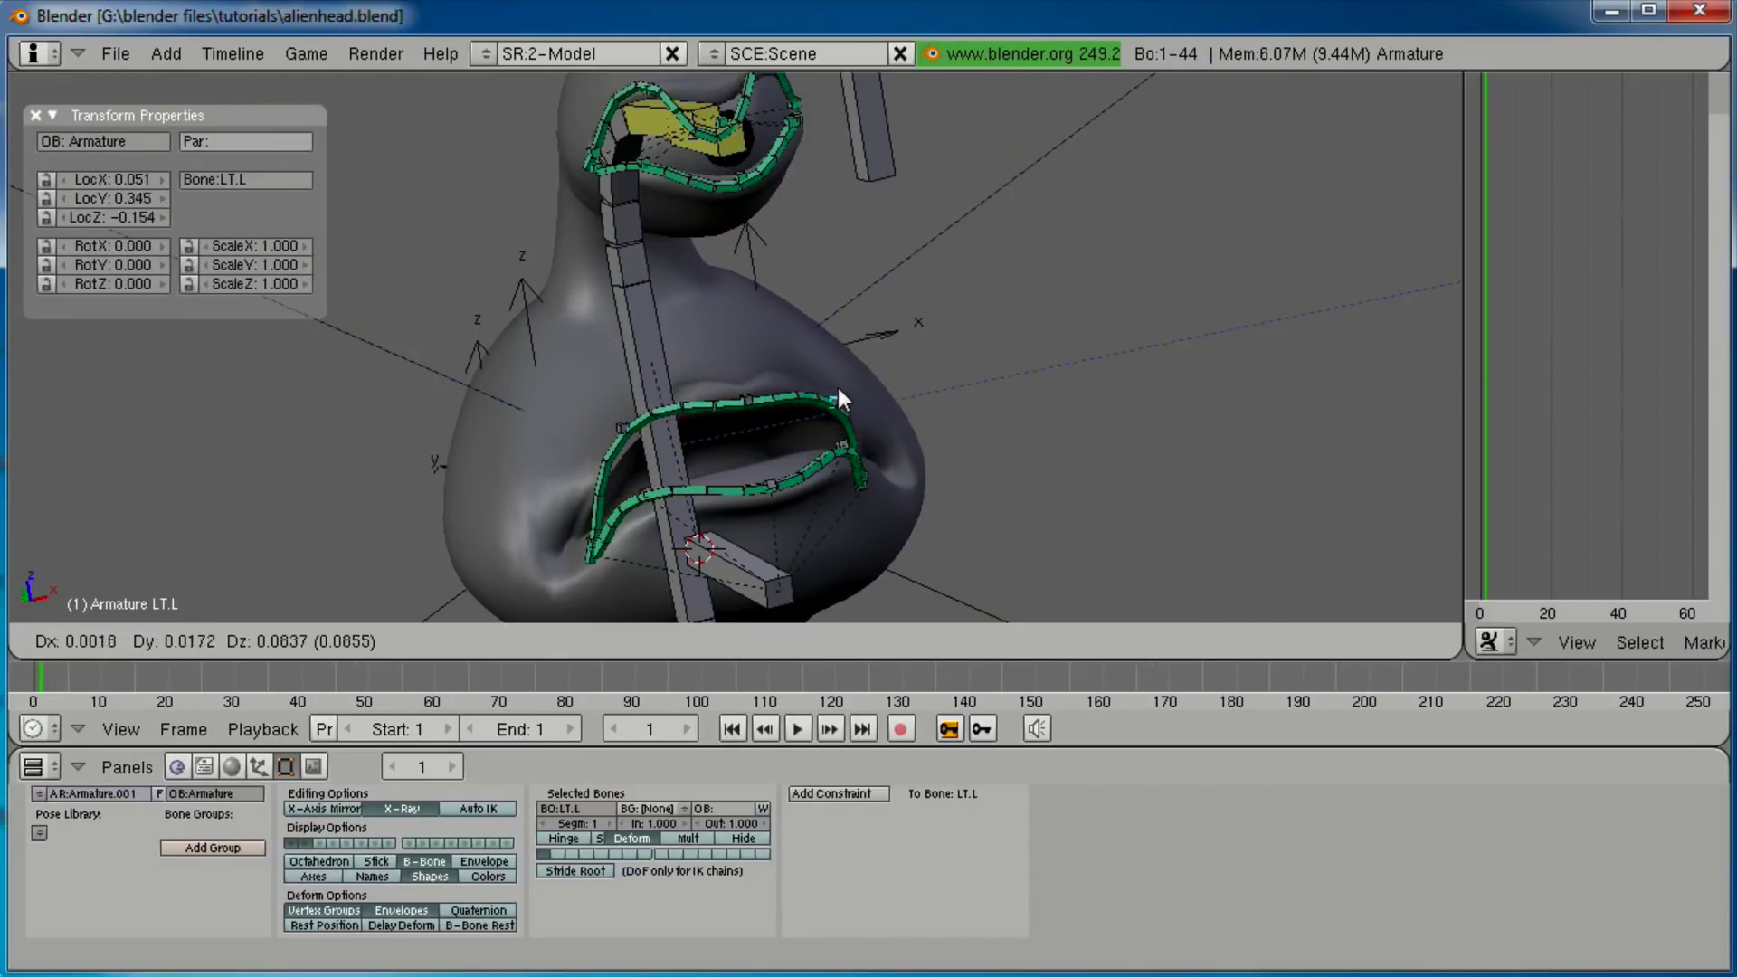
left_click(829, 360)
Pull down the lower lip controls LB.L, LB and LB.R to open the mouth.
right_click(847, 449)
key("g")
left_click(847, 503)
right_click(769, 476)
key("g")
left_click(796, 548)
middle_click_drag(737, 531, 760, 458, "shift")
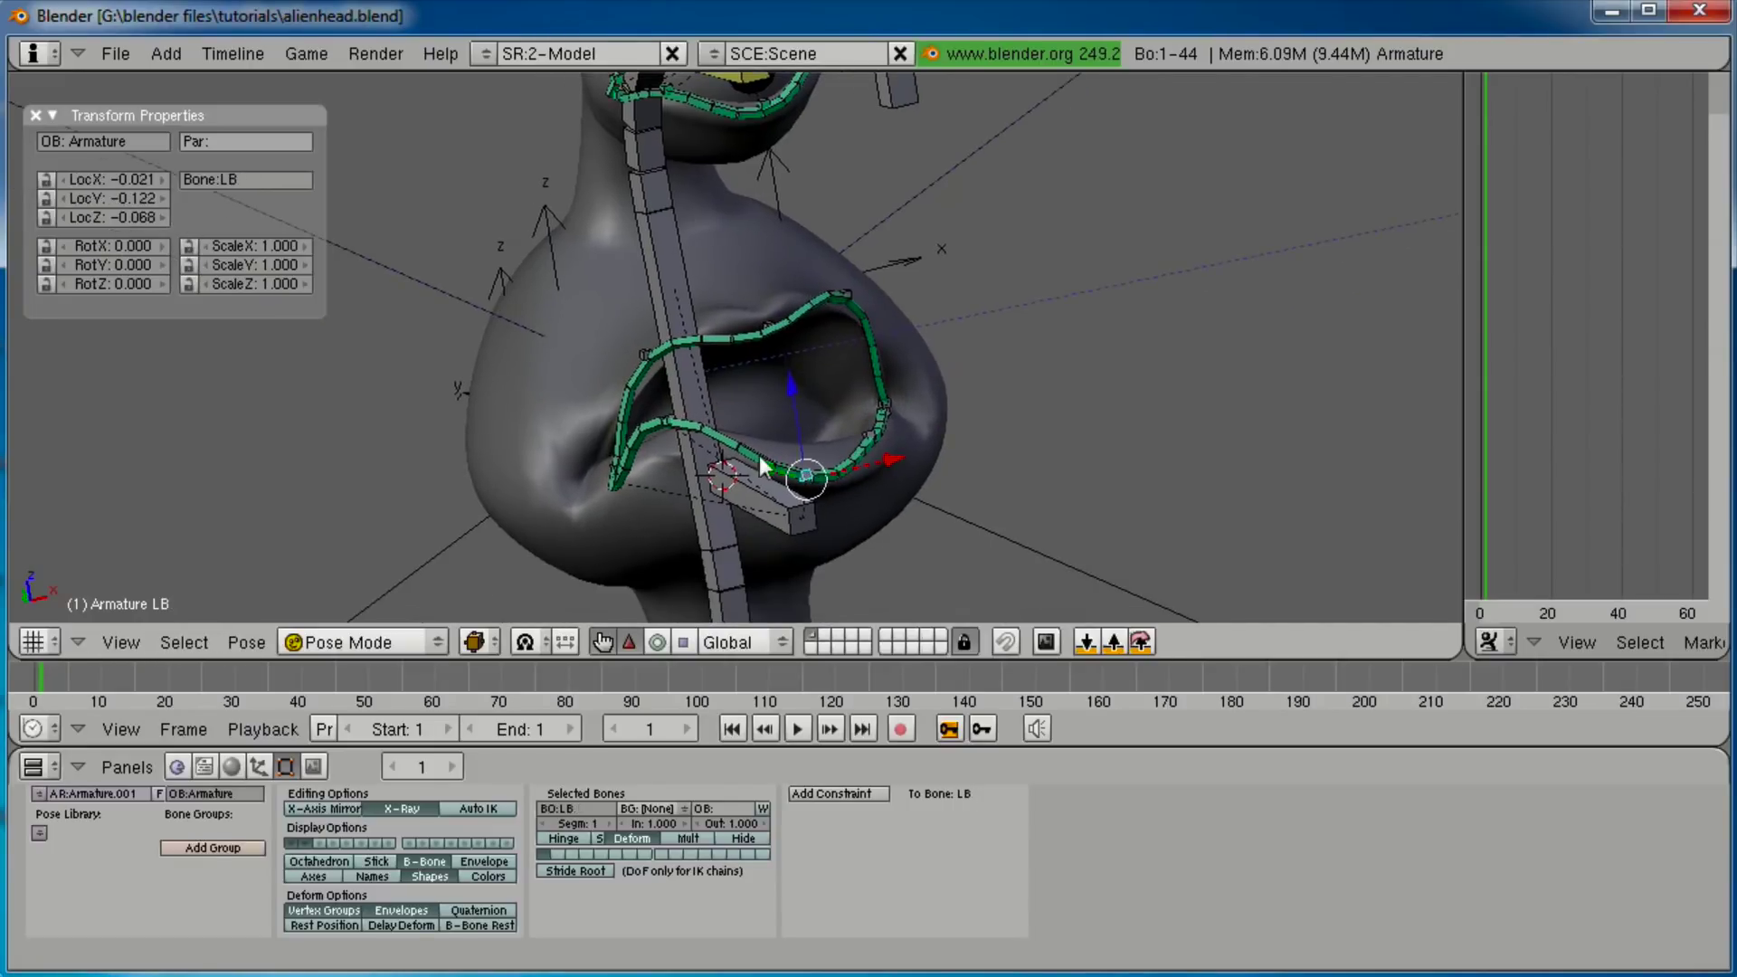
right_click(669, 422)
key("r")
key("g")
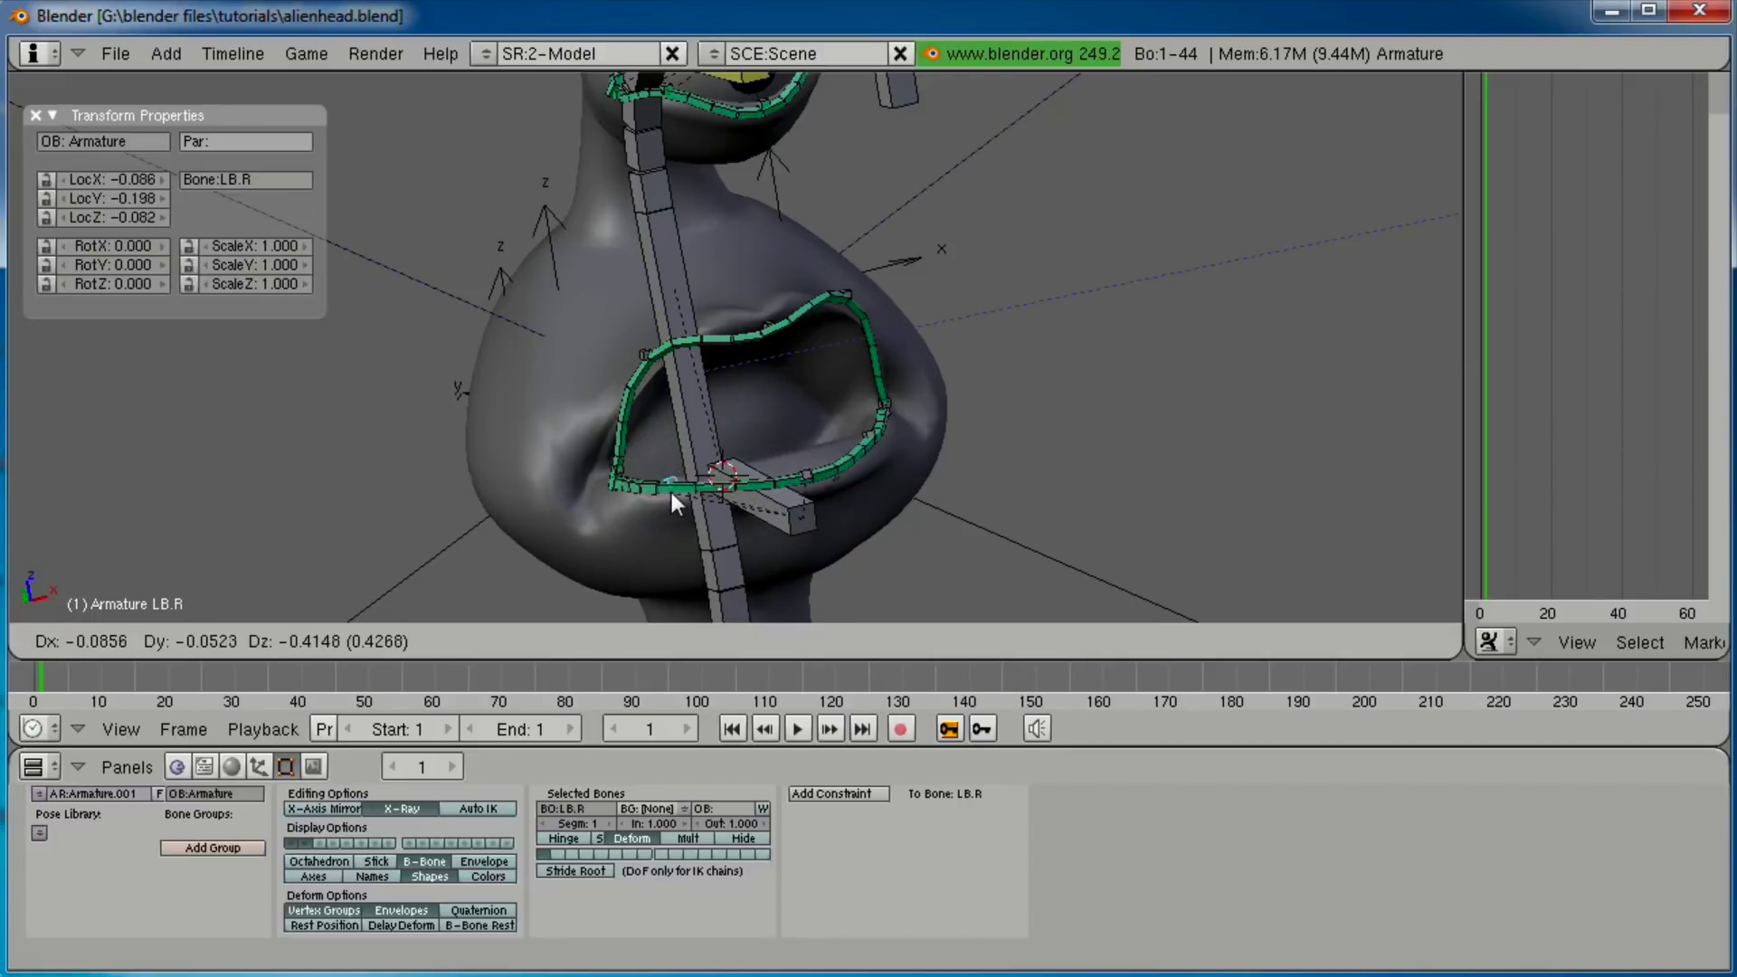
left_click(676, 519)
Shift the mouth corner control LBC.R outward and raise the upper corner control and LT.R on the same side.
right_click(622, 471)
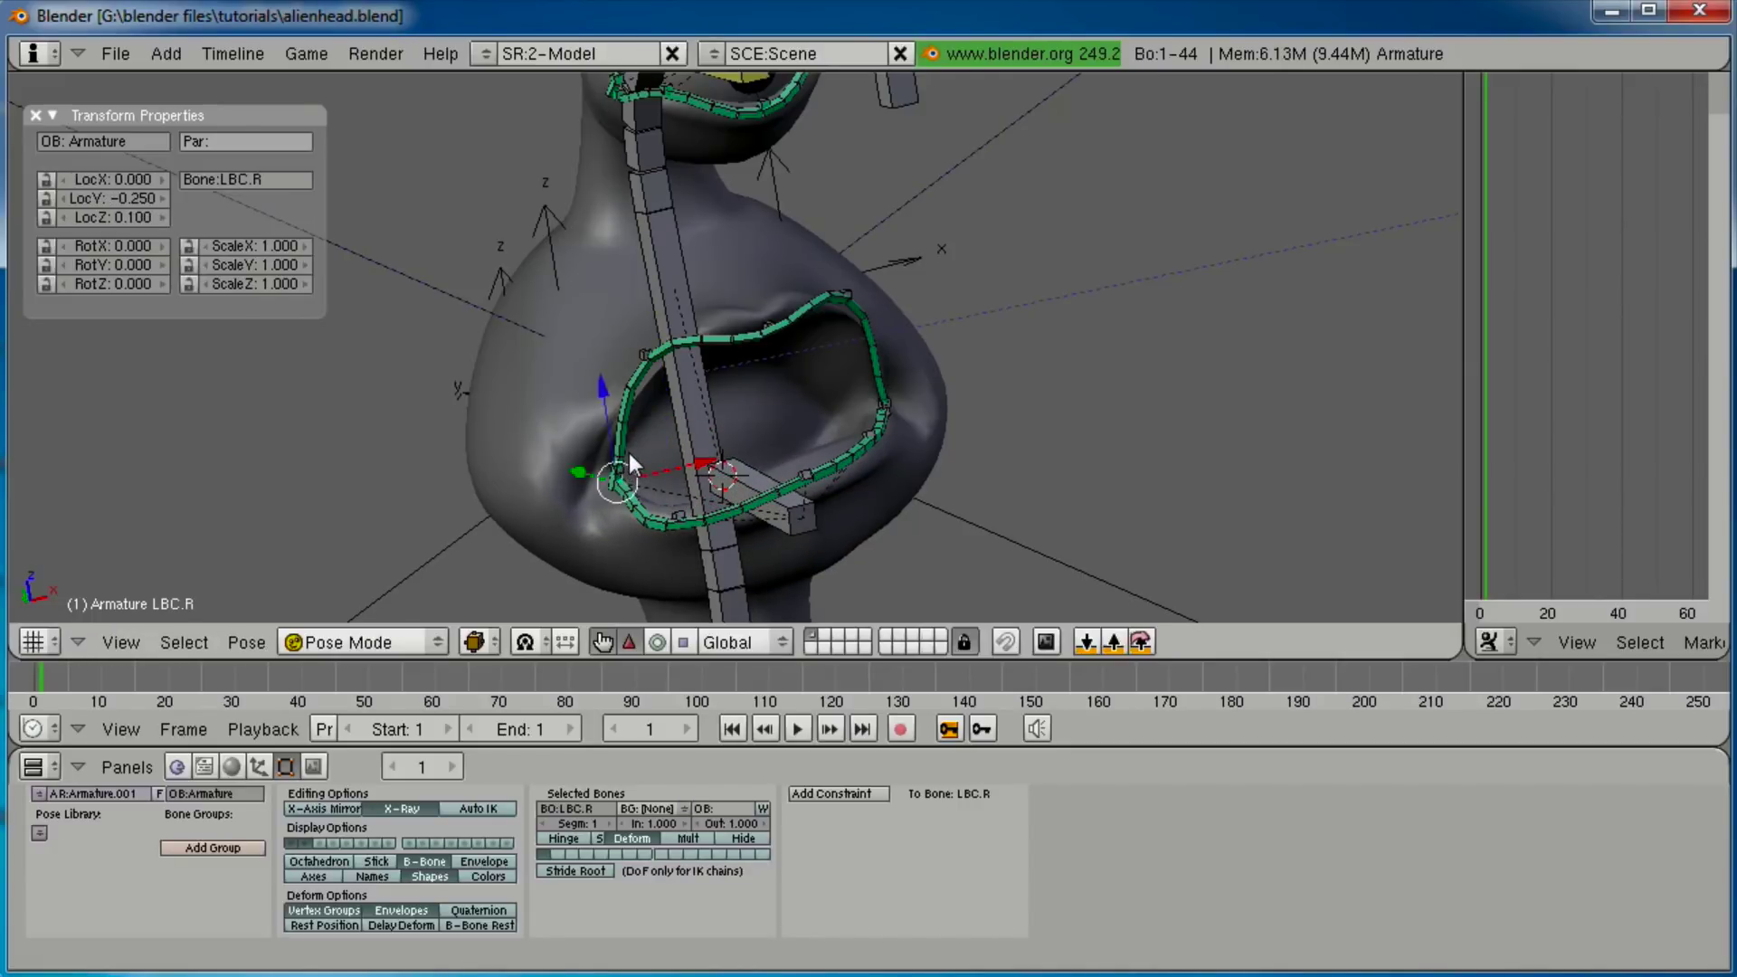
key("g")
left_click(619, 480)
right_click(619, 468)
key("g")
left_click(622, 422)
right_click(626, 371)
key("g")
left_click(610, 312)
Raise the middle of the upper lip and the side control LT.L to widen the mouth opening.
right_click(773, 317)
key("g")
left_click(785, 288)
right_click(869, 291)
key("g")
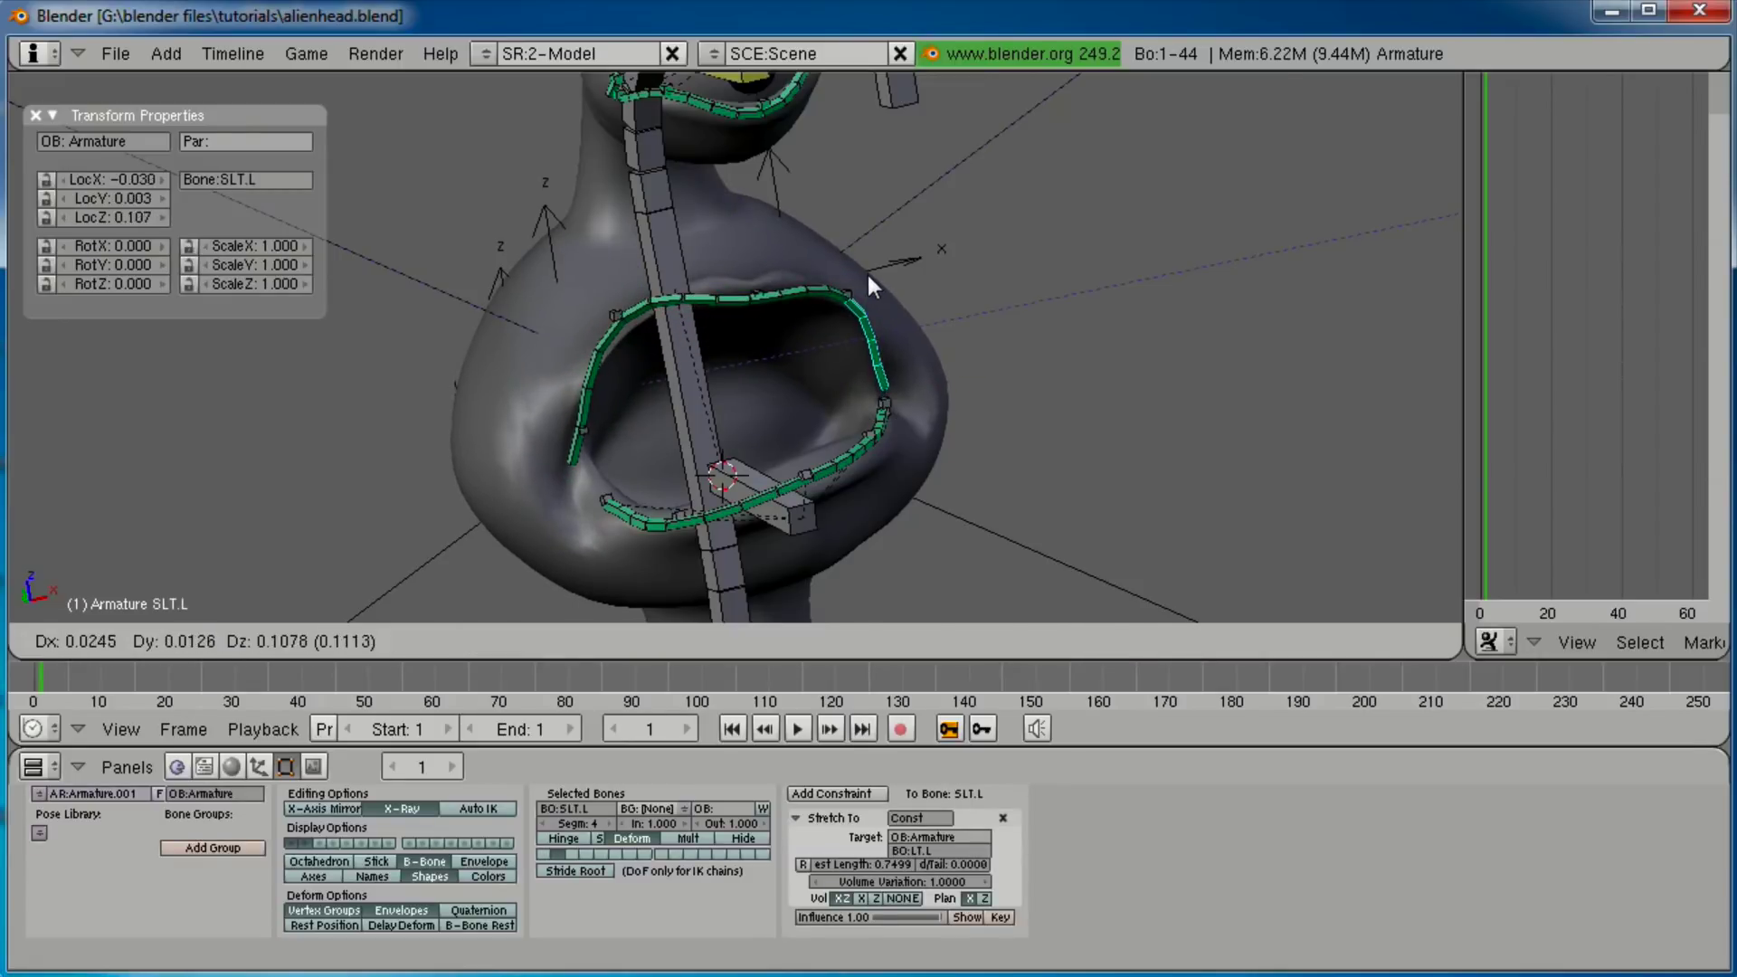
right_click(869, 279)
right_click(859, 282)
key("g")
left_click(858, 262)
Raise the upper mouth corner control LTC.L away from the lower corner control LBC.L.
right_click(897, 393)
key("g")
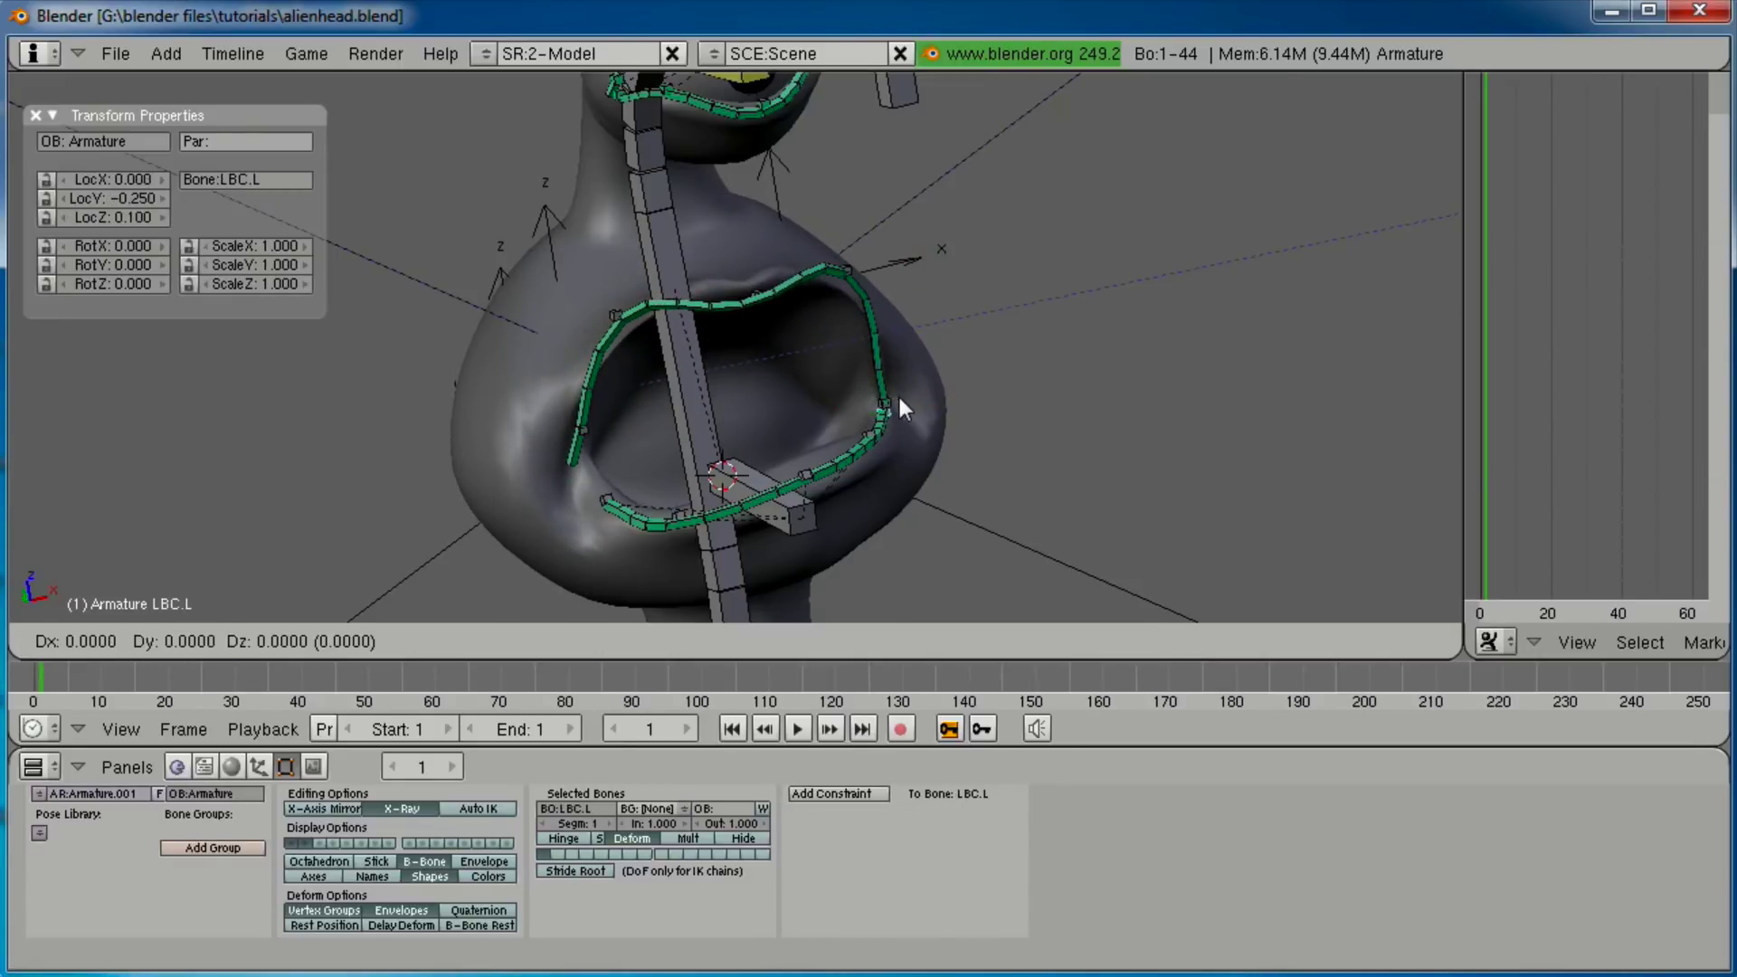
left_click(898, 405)
key("g")
left_click(892, 356)
Hide the second bone layer of the armature and switch to the camera view.
middle_click_drag(892, 356, 666, 436)
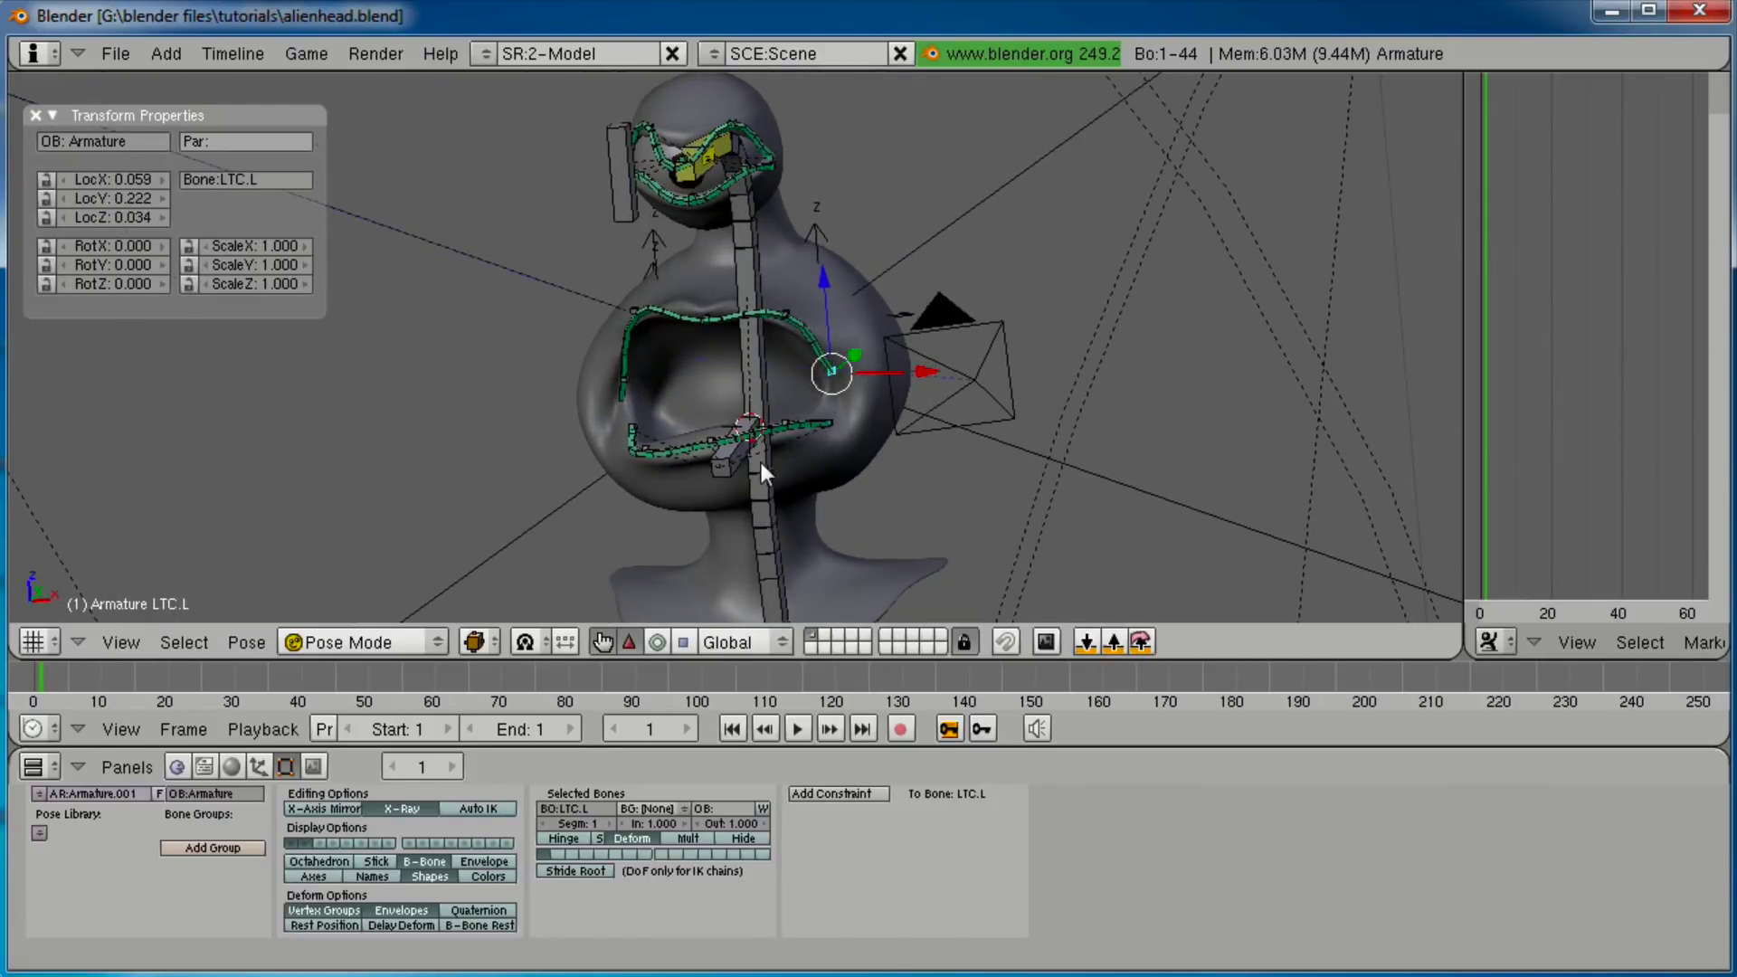
middle_click_drag(475, 431, 717, 384)
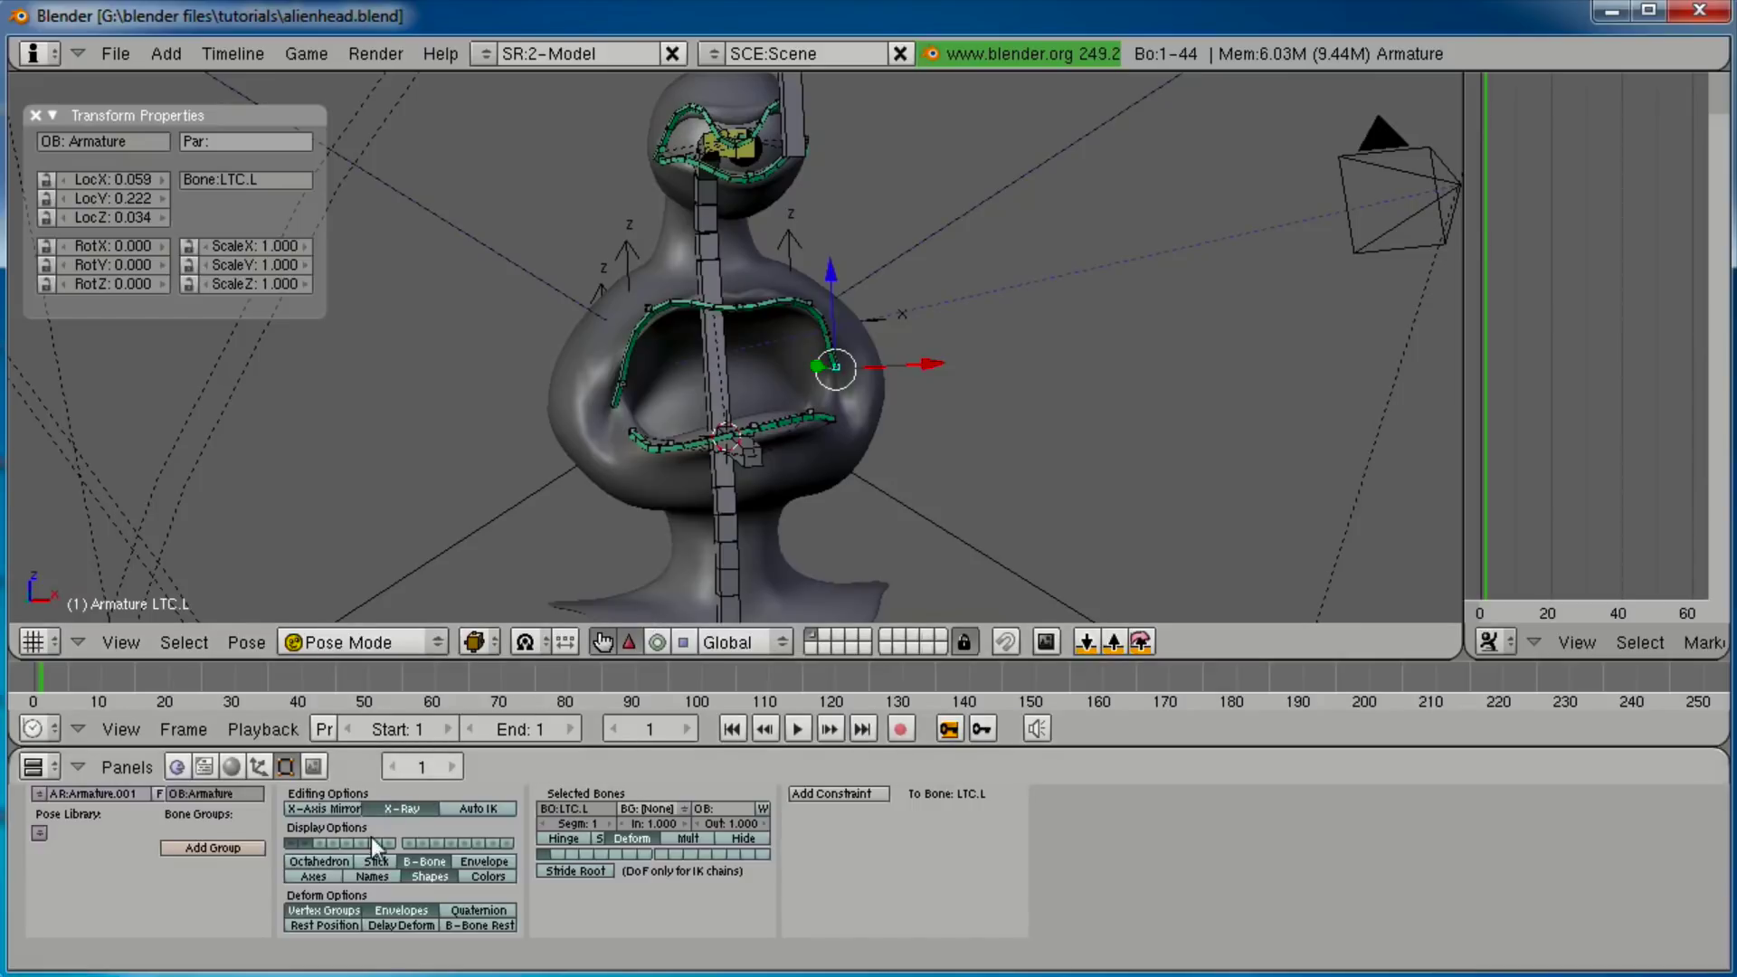
left_click(311, 845)
middle_click_drag(687, 574, 746, 413)
key("KP_0")
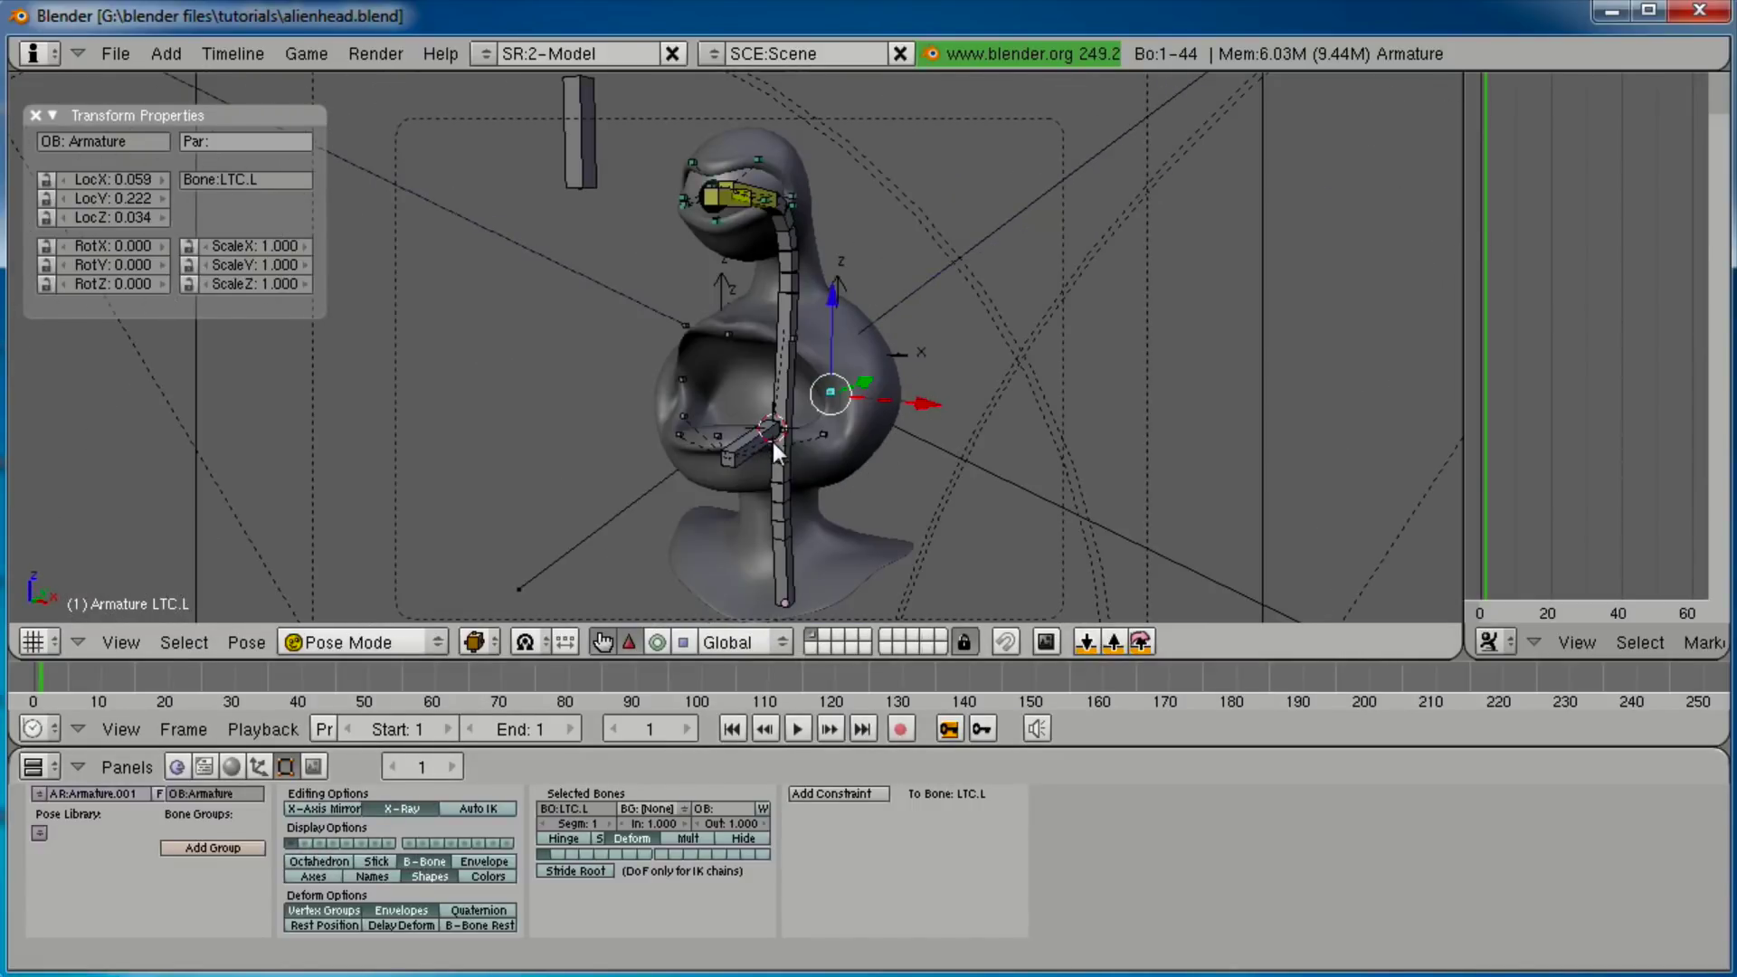
Move the lookat bone across to the other side of the head, render the camera view and close the render.
right_click_drag(574, 128, 848, 129)
left_click(848, 129)
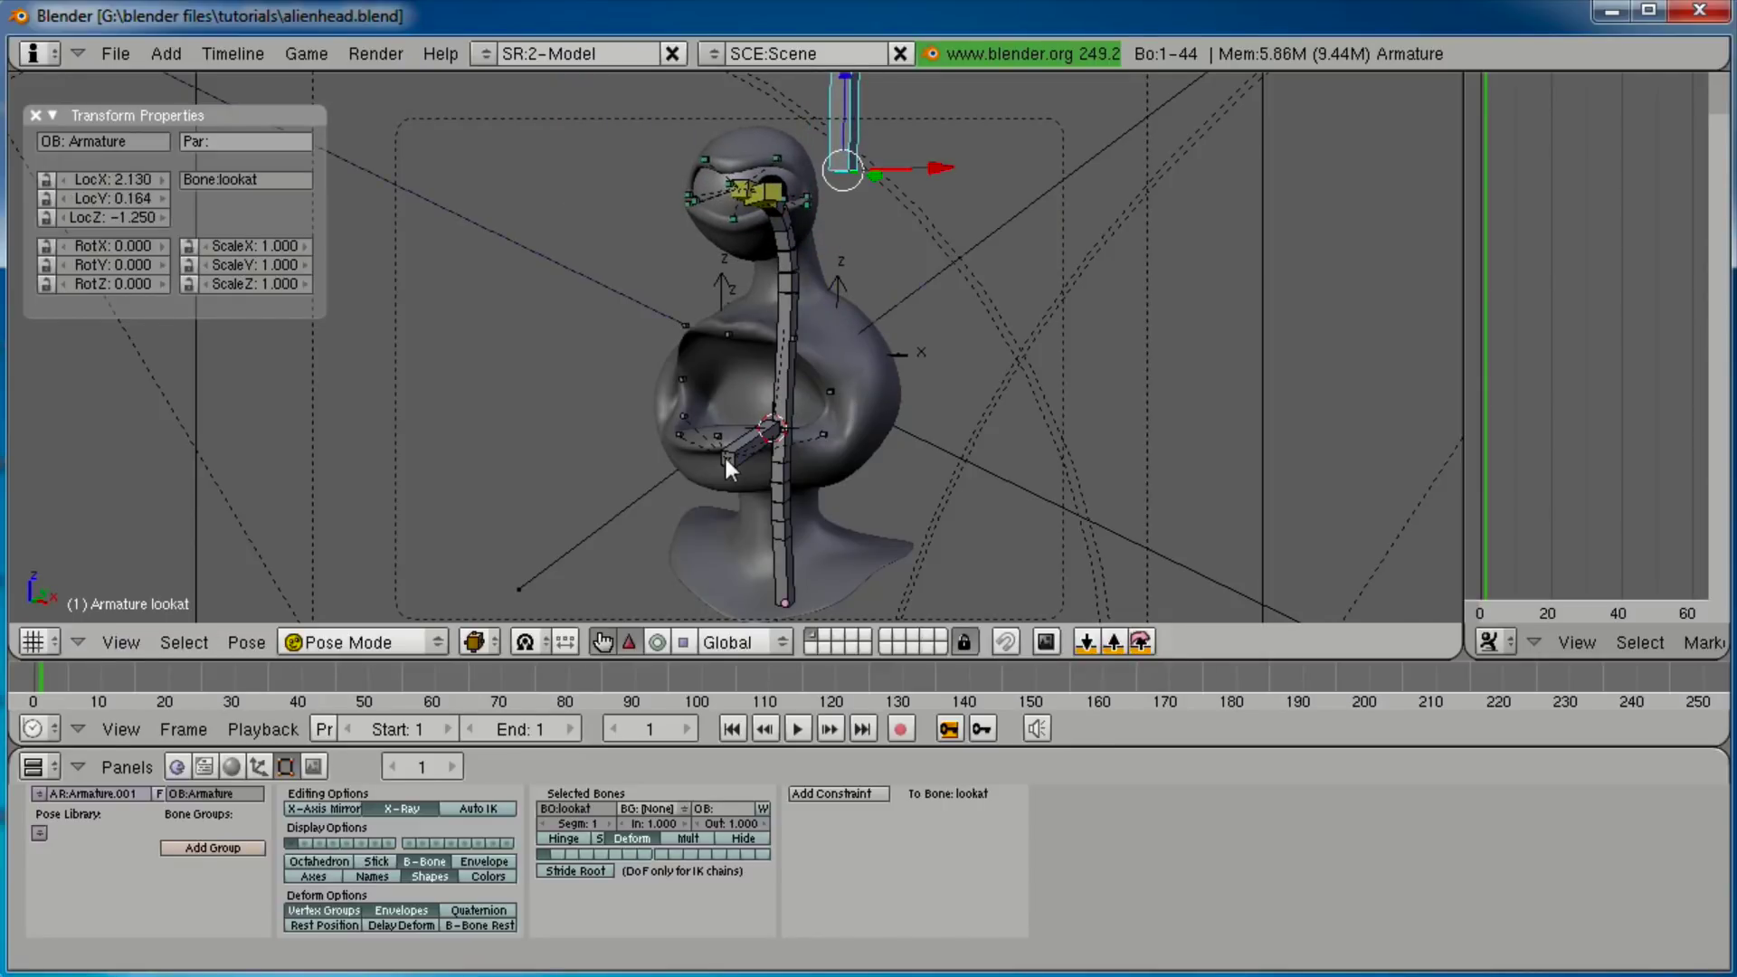
key("F12")
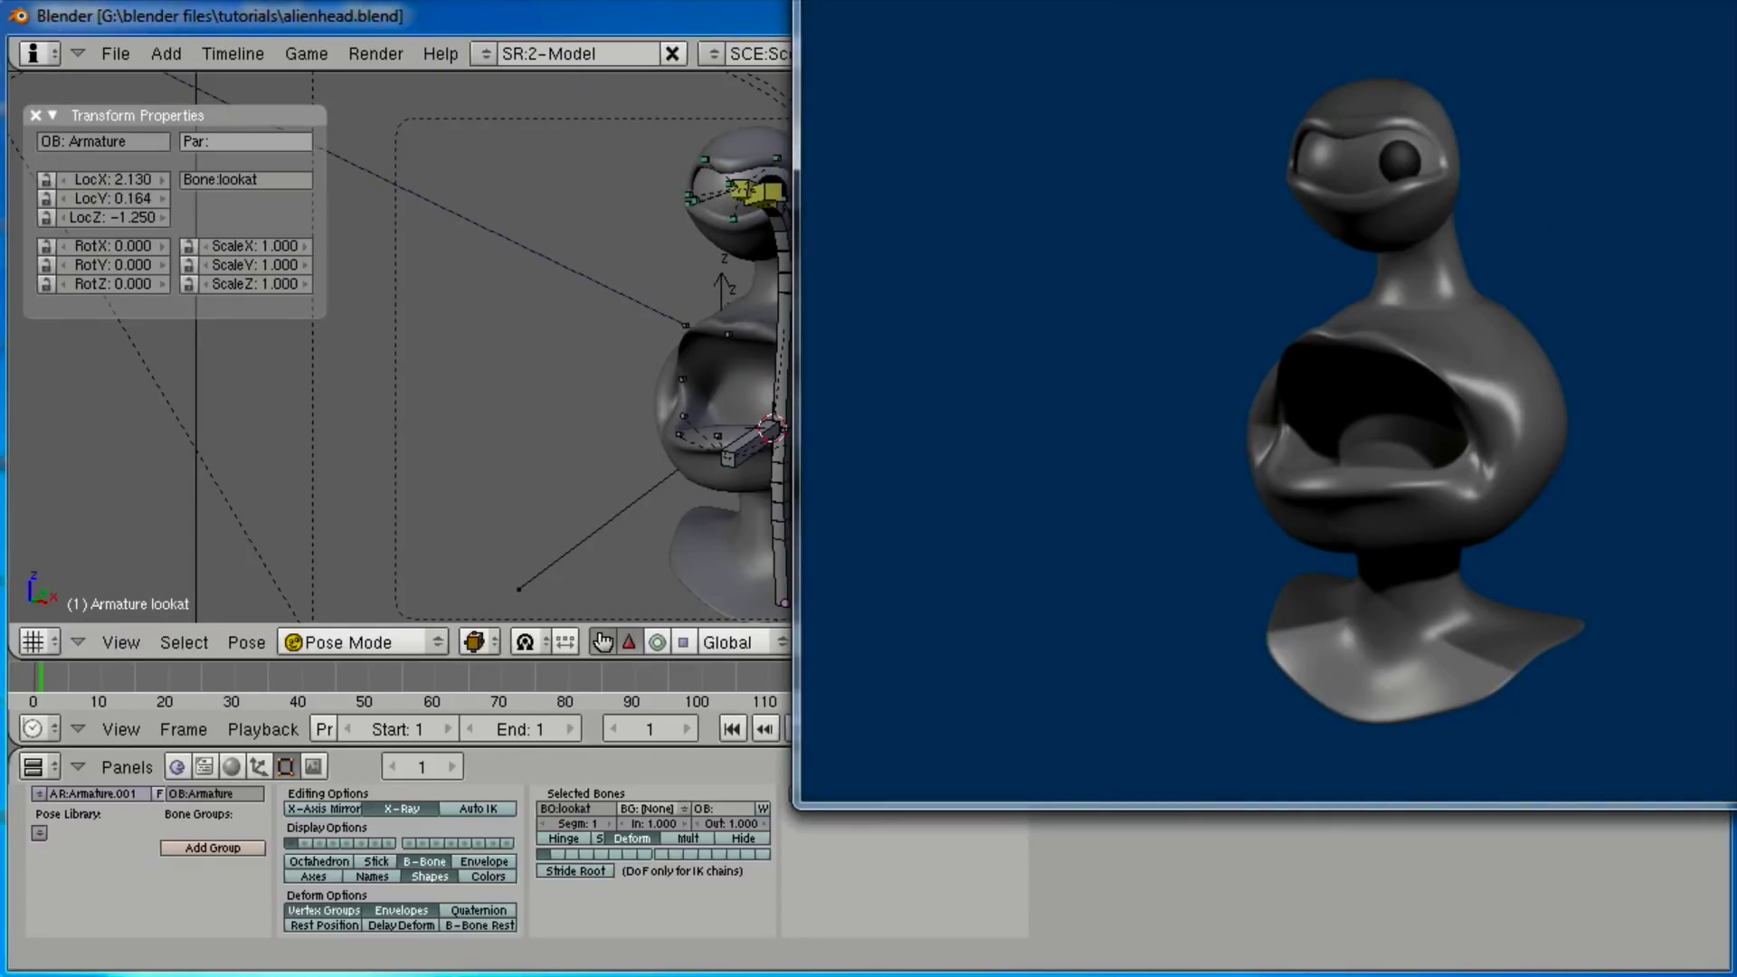
left_click_drag(1094, 0, 764, 74)
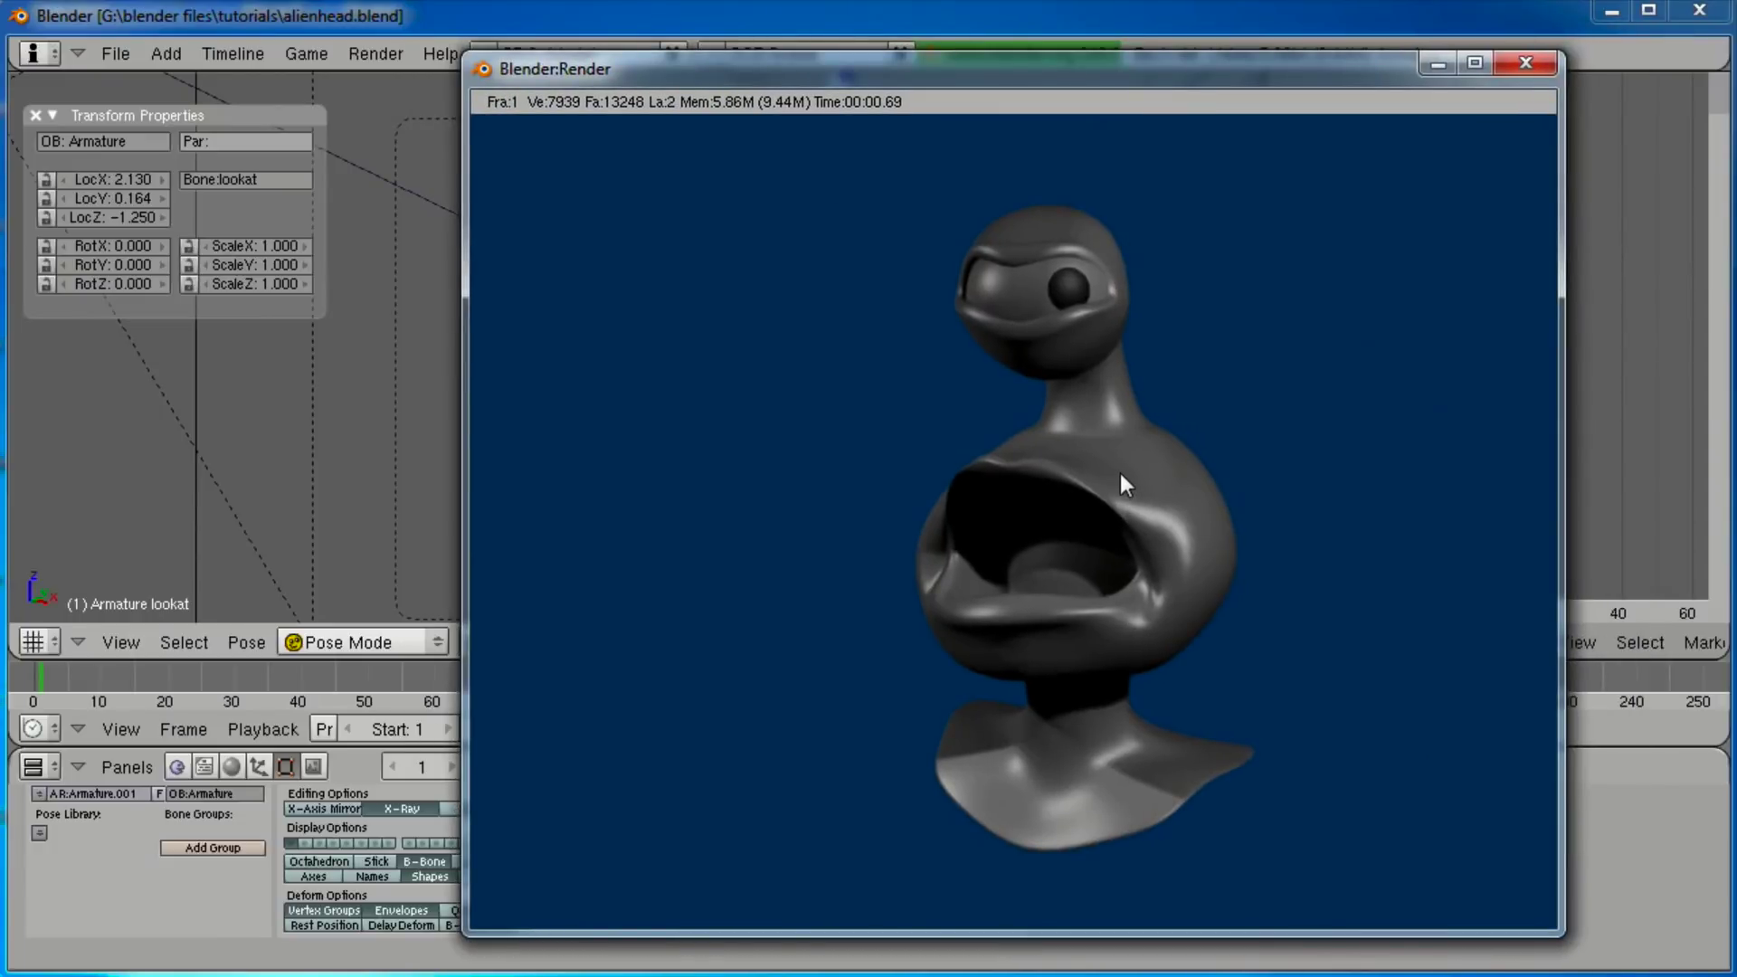
left_click(1514, 69)
Move the lookat bone back across the head to turn the eye toward the opposite side.
middle_click_drag(734, 386, 930, 389)
key("g")
left_click(669, 284)
middle_click_drag(669, 284, 841, 416)
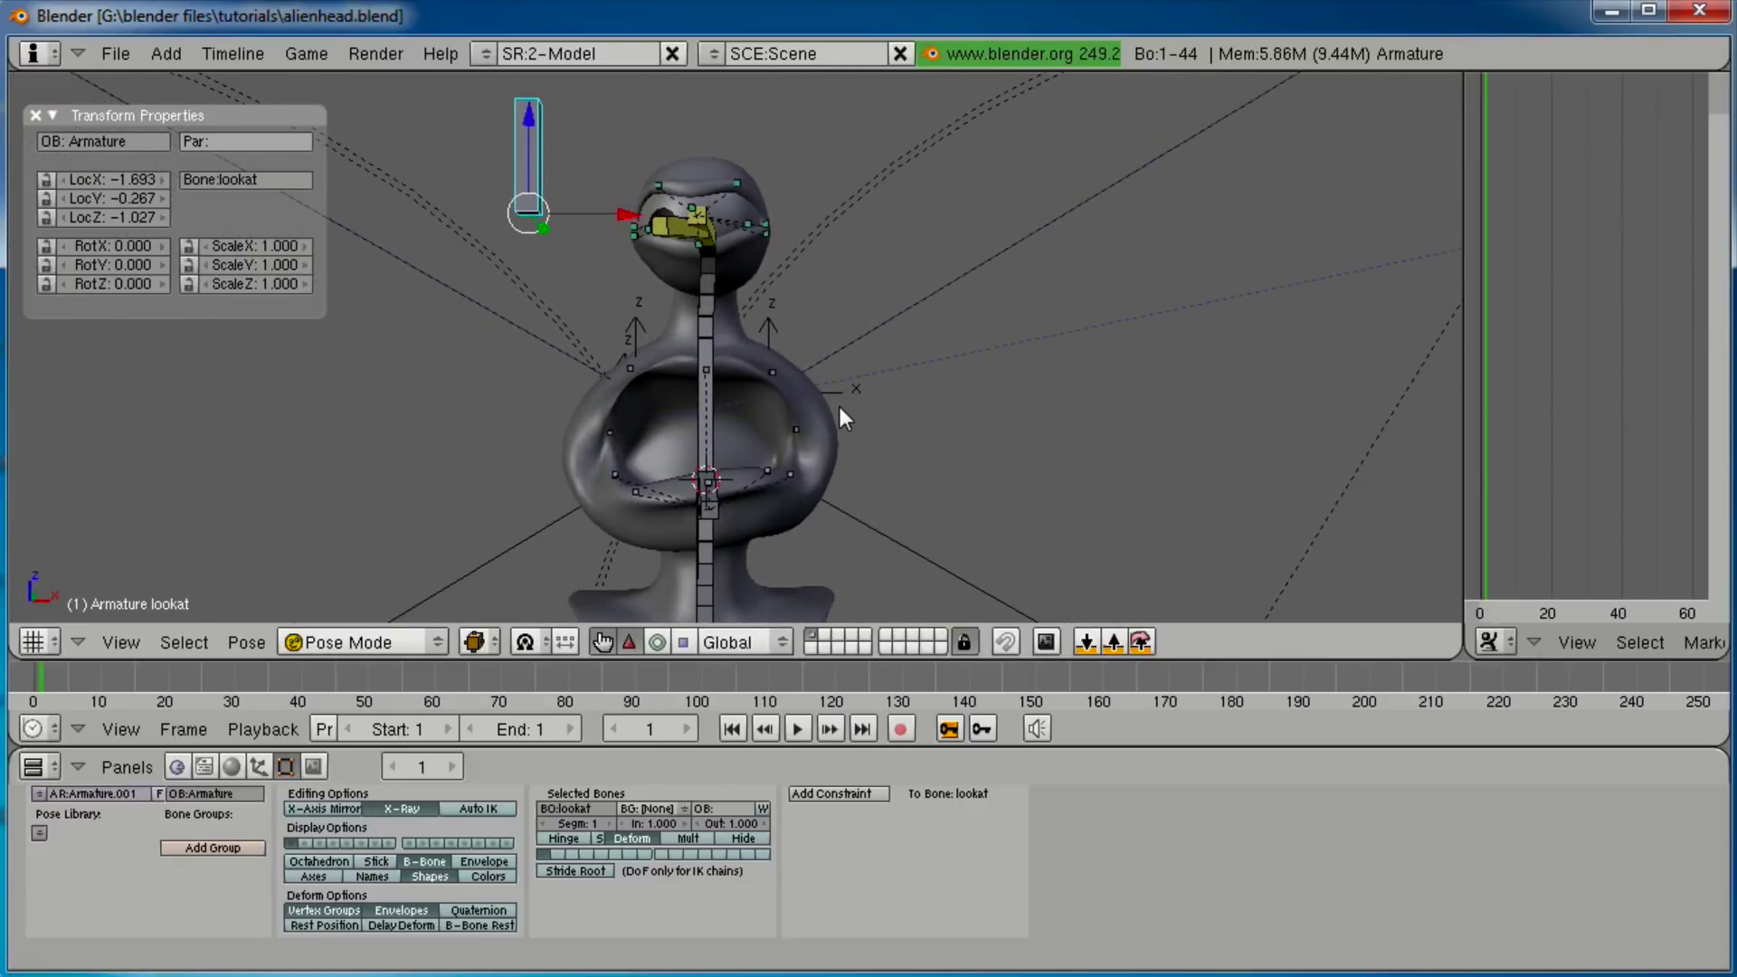
scroll(834, 420, "up", 1)
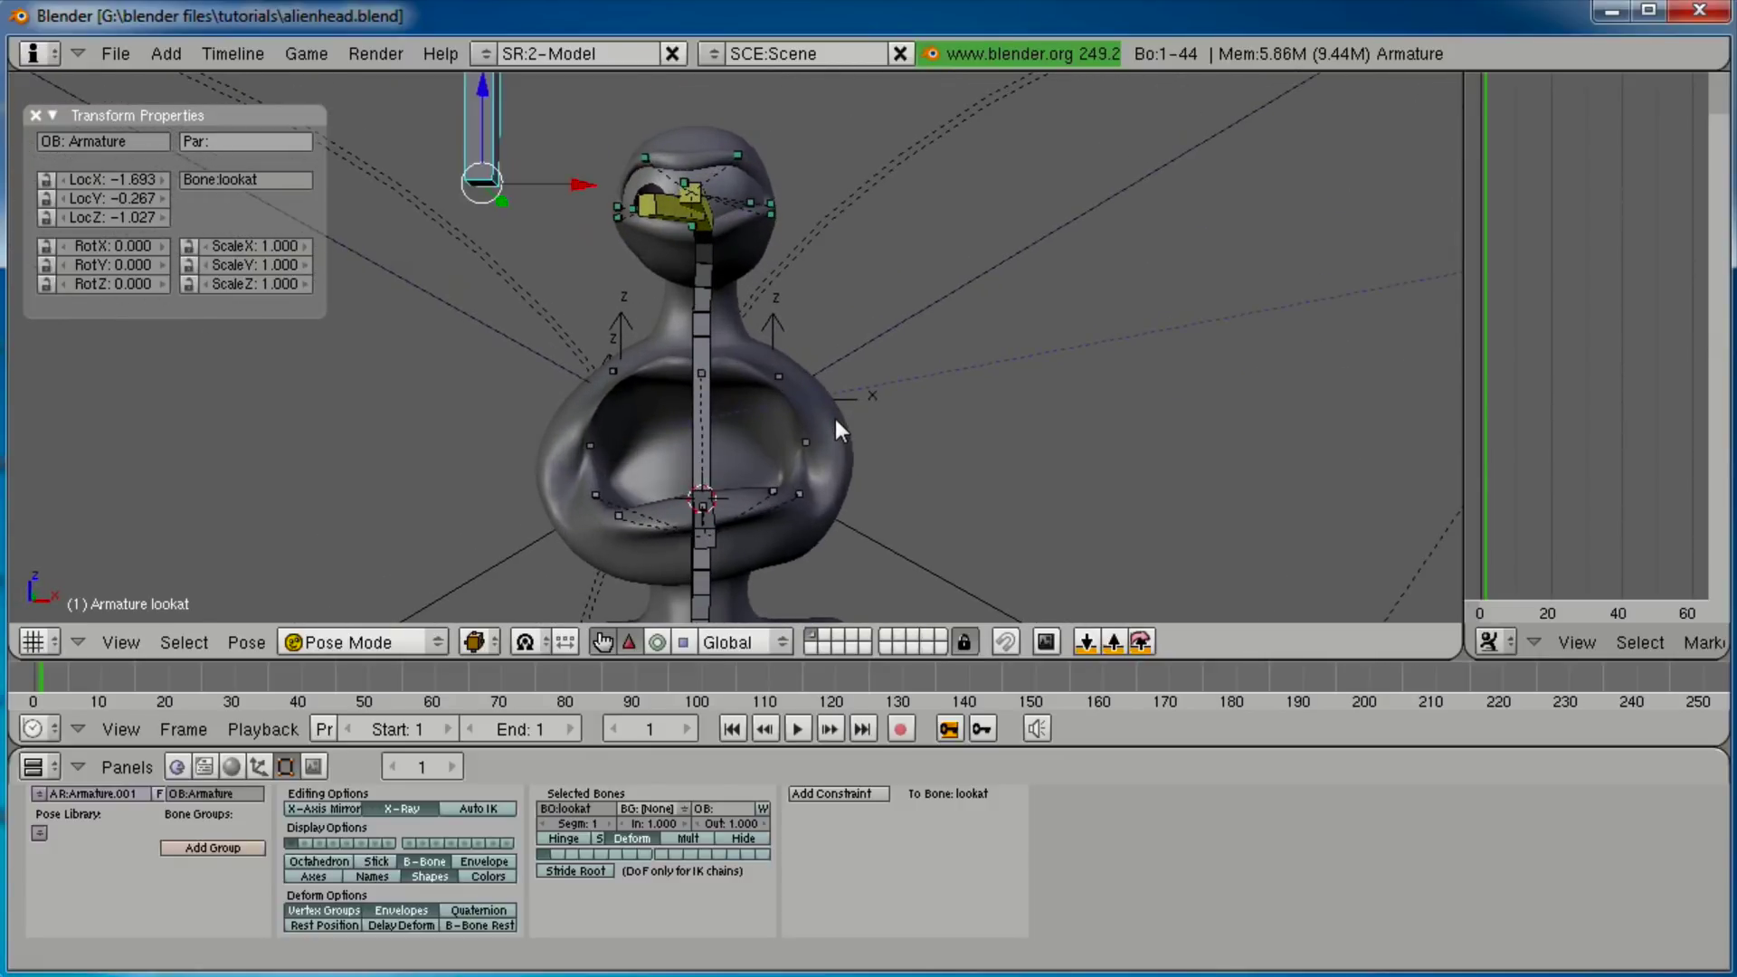